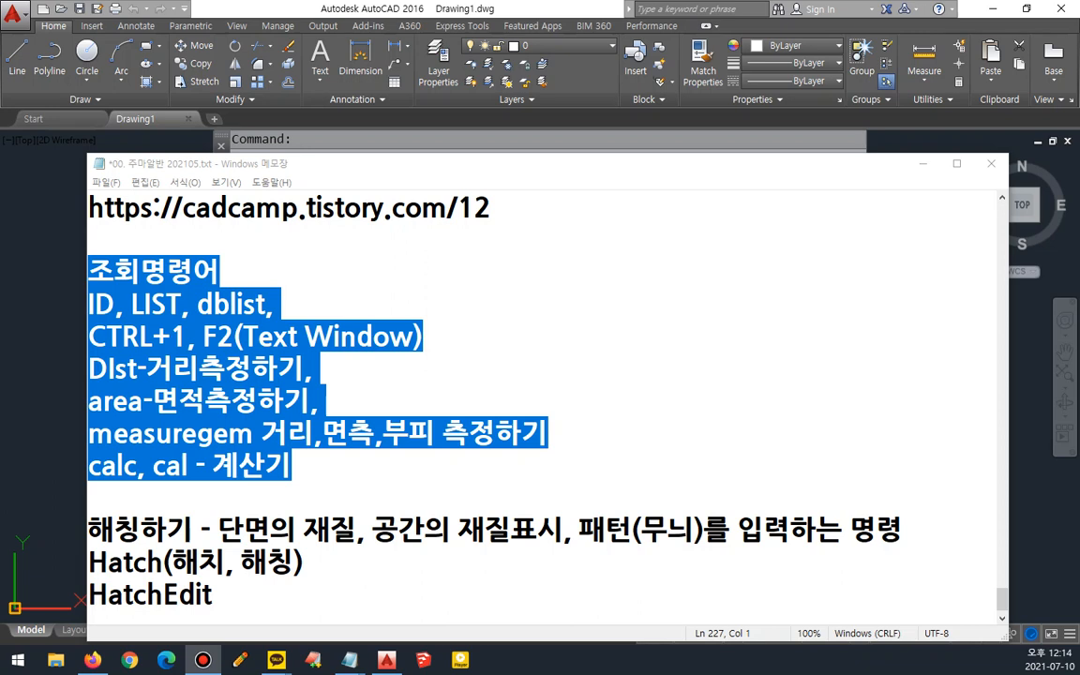
{"action": "left_click", "coordinate": [530, 309]}
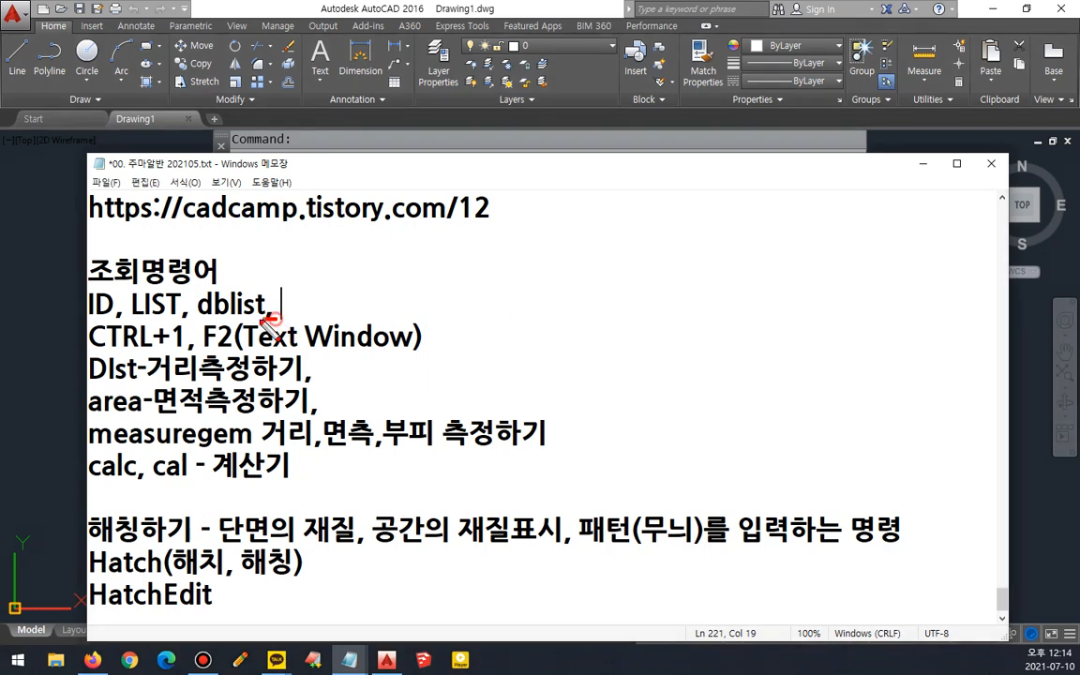
{"action": "left_click_drag", "start_coordinate": [276, 319], "coordinate": [87, 323]}
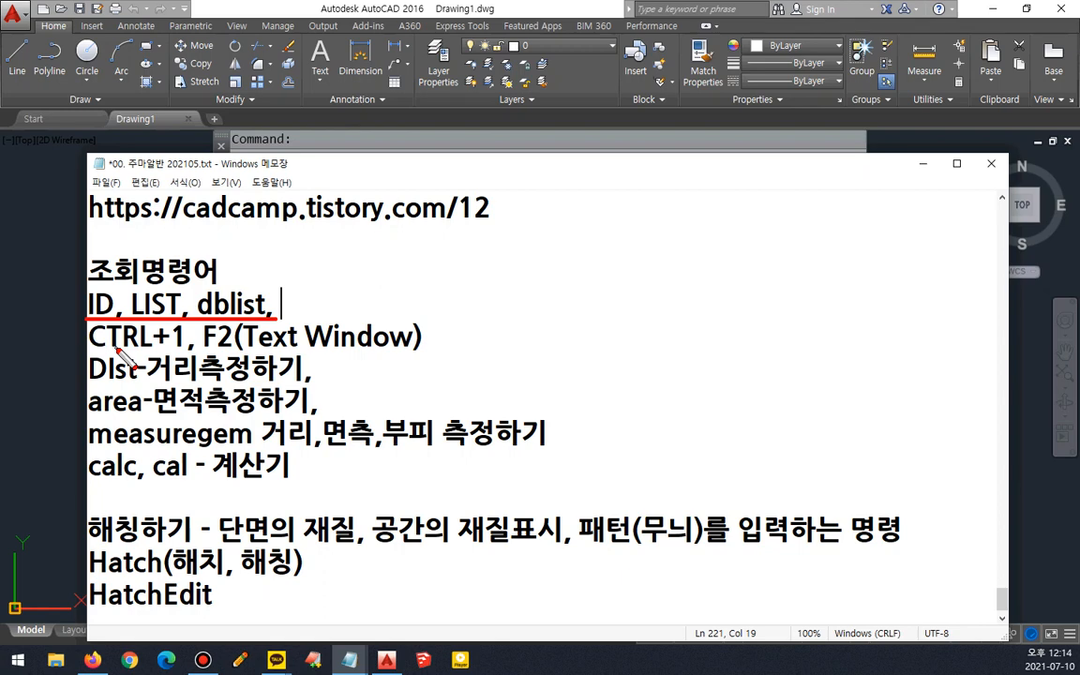
{"action": "key", "text": "Escape"}
- Draw a diagonal line about 124 units long rising at 45 degrees
{"action": "left_click", "coordinate": [222, 4]}
{"action": "type", "text": "l"}
{"action": "key", "text": "Return"}
{"action": "left_click", "coordinate": [280, 423]}
{"action": "left_click", "coordinate": [425, 280]}
{"action": "key", "text": "Return"}
- Draw a circle of radius about 46 to the right of the line
{"action": "type", "text": "c"}
{"action": "key", "text": "Return"}
{"action": "left_click", "coordinate": [564, 397]}
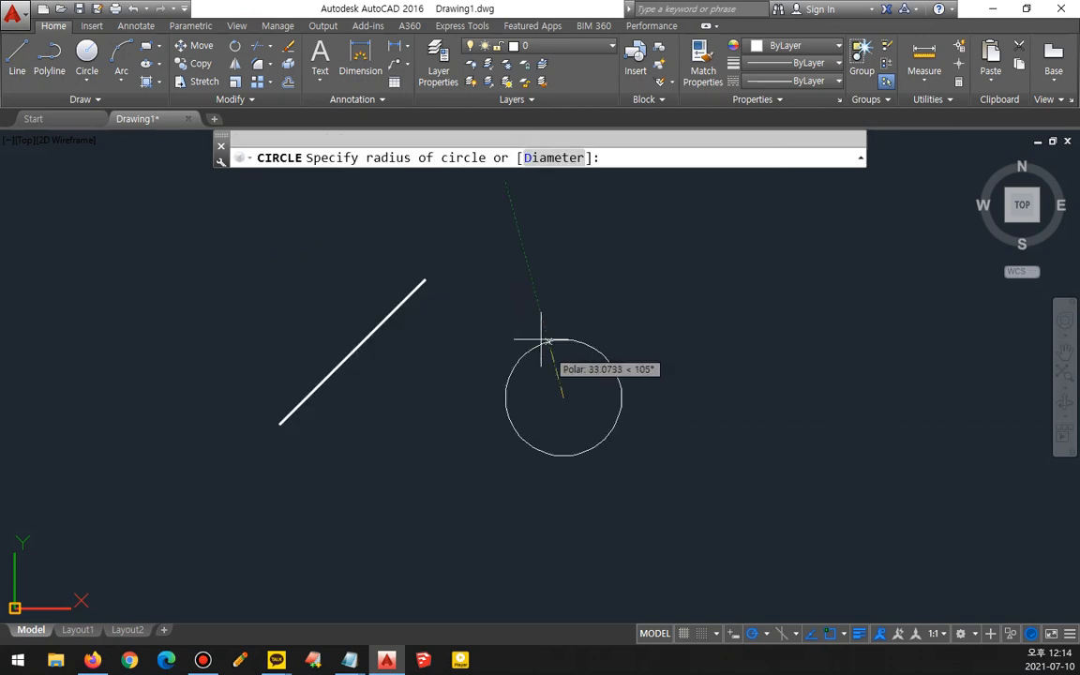
{"action": "left_click", "coordinate": [536, 329]}
- Query the coordinates of the line's upper endpoint with the ID command
{"action": "type", "text": "d"}
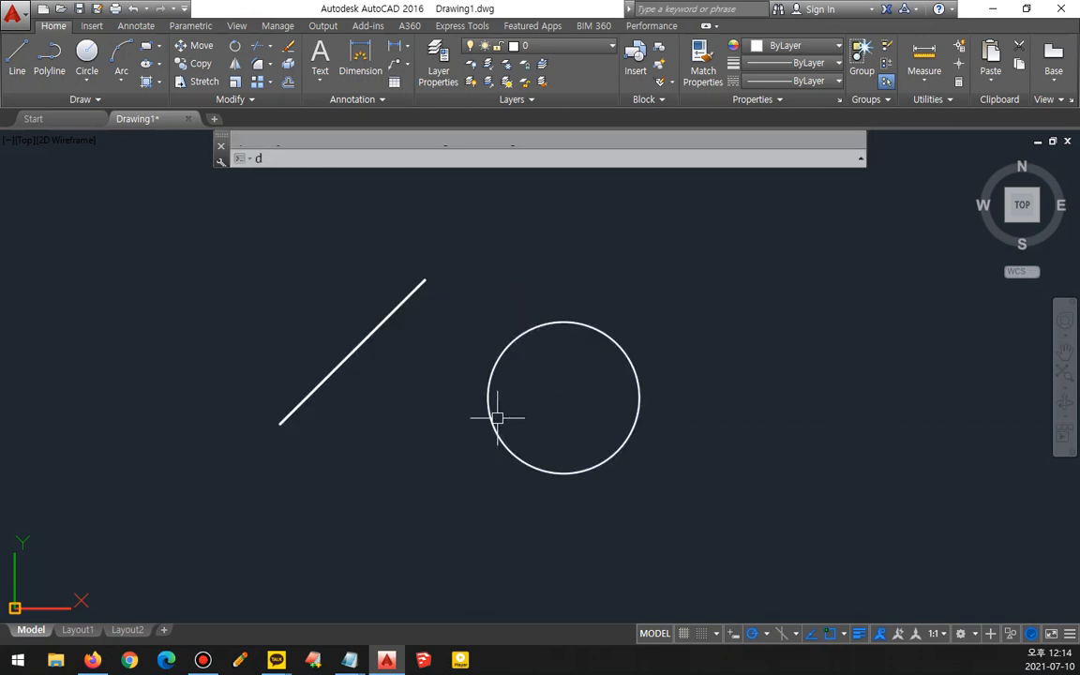
{"action": "key", "text": "Return"}
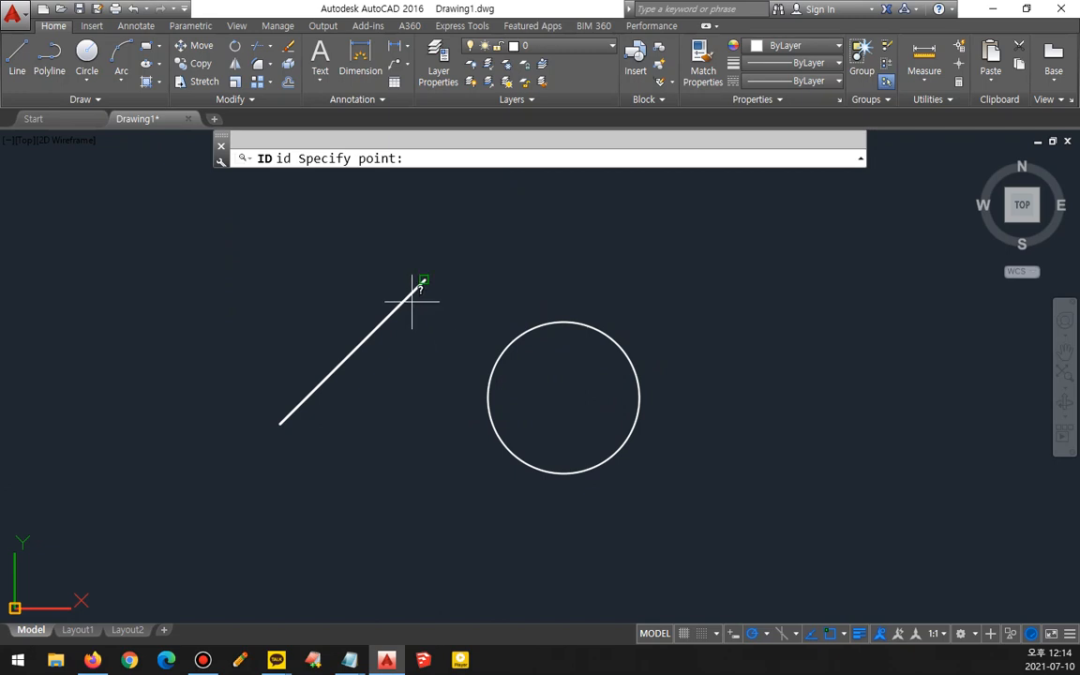
{"action": "left_click", "coordinate": [412, 300]}
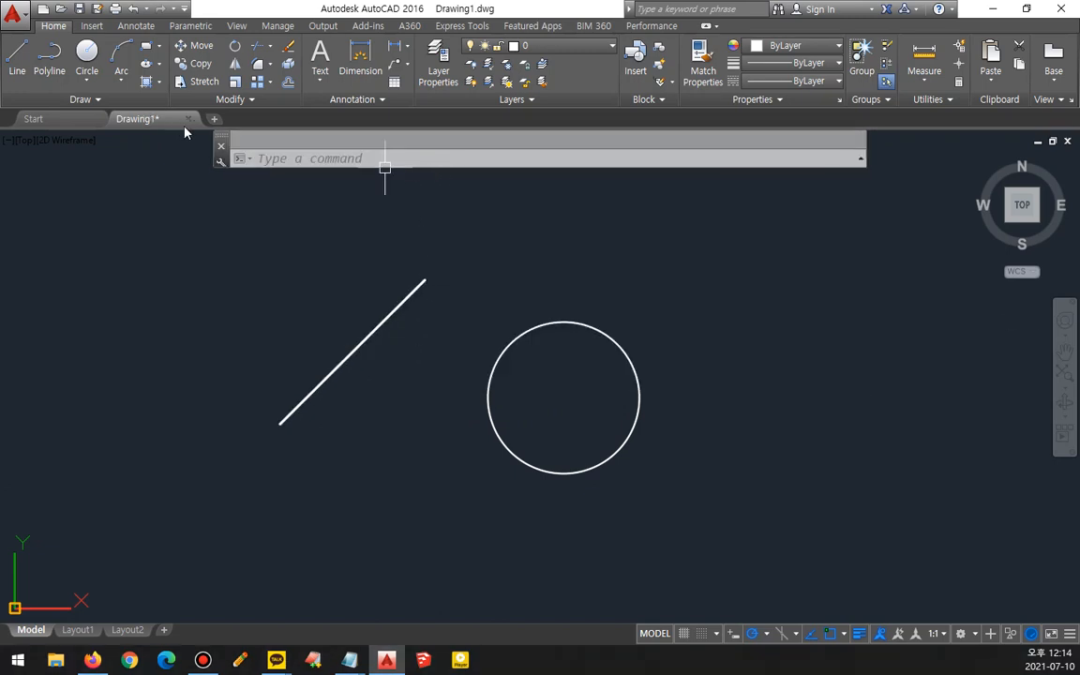
- Dock the command line at the bottom and review the ID output in the text window
{"action": "mouse_move", "coordinate": [223, 140]}
{"action": "left_mouse_down"}
{"action": "mouse_move", "coordinate": [250, 579]}
{"action": "mouse_move", "coordinate": [262, 617]}
{"action": "left_mouse_up"}
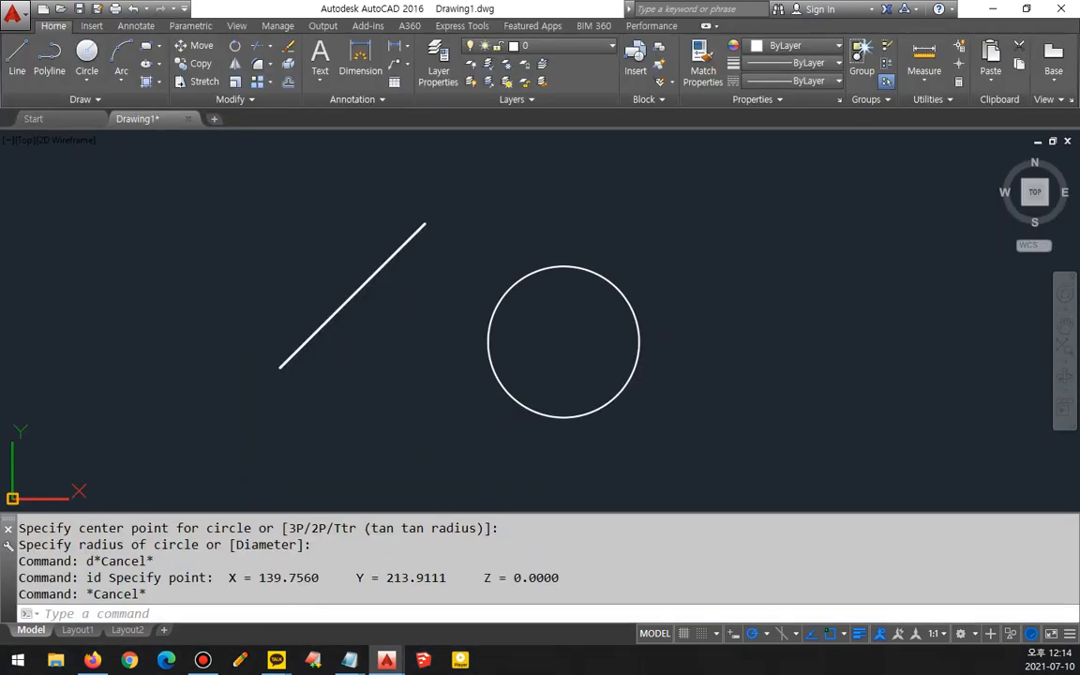
{"action": "key", "text": "F2"}
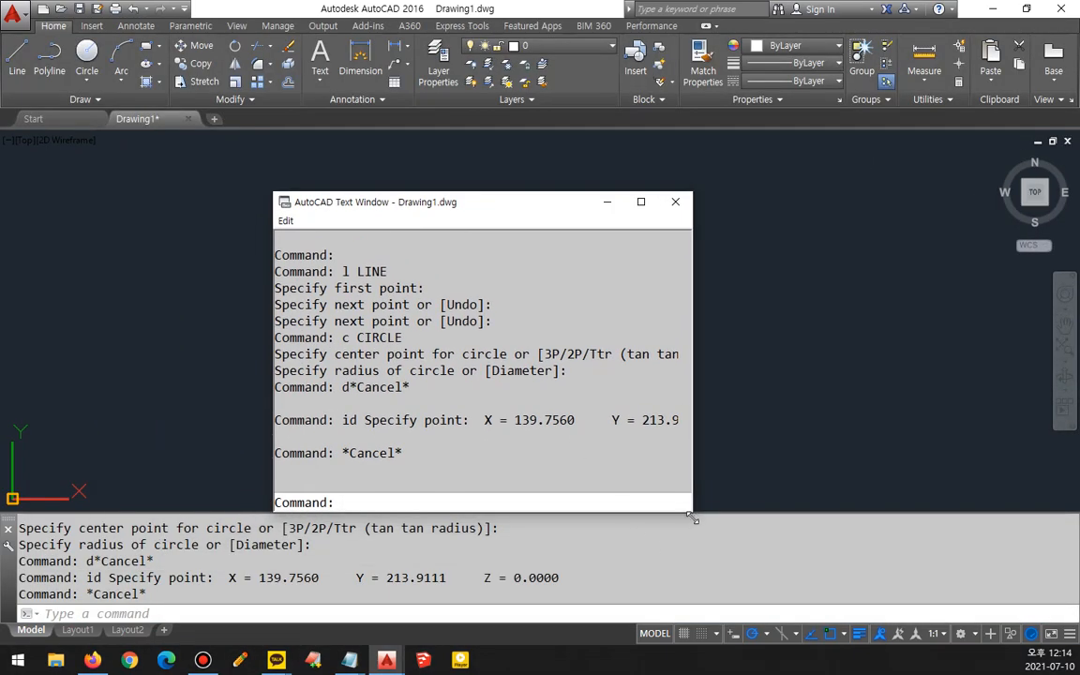
{"action": "left_click_drag", "start_coordinate": [693, 513], "coordinate": [870, 525]}
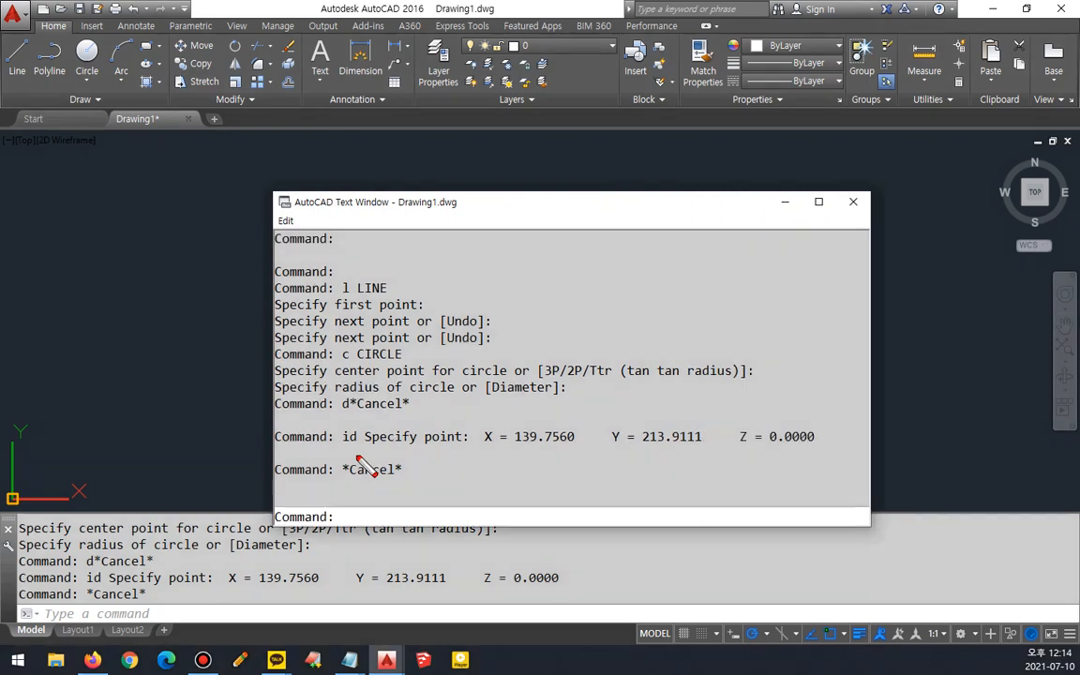
{"action": "left_click_drag", "start_coordinate": [340, 459], "coordinate": [814, 489], "text": "shift"}
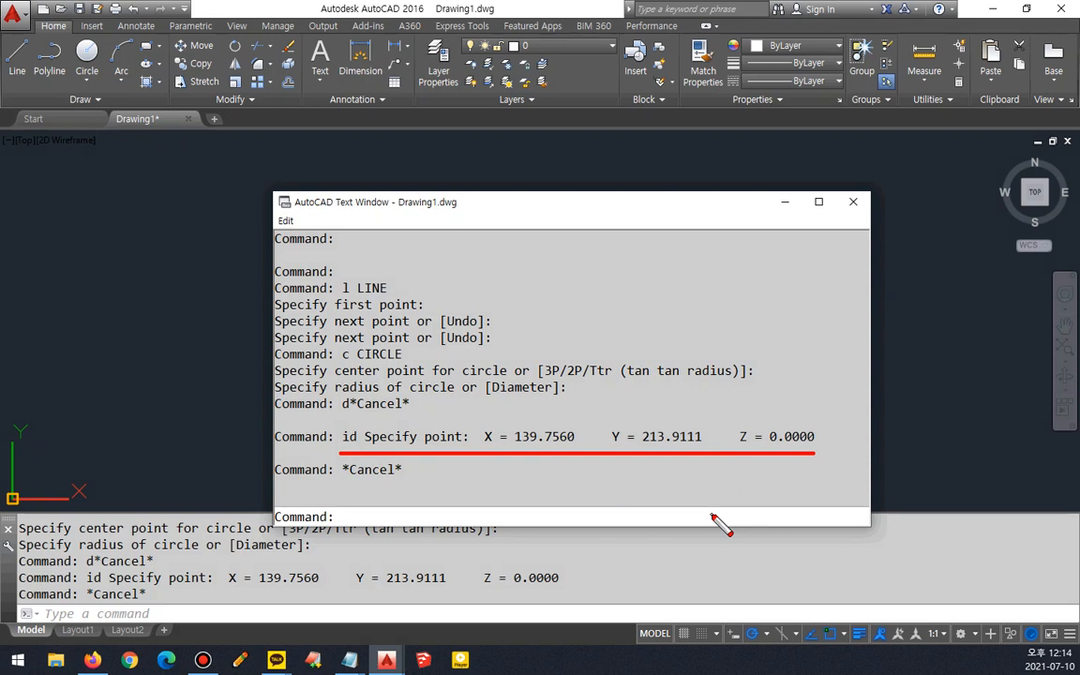
{"action": "key", "text": "Escape"}
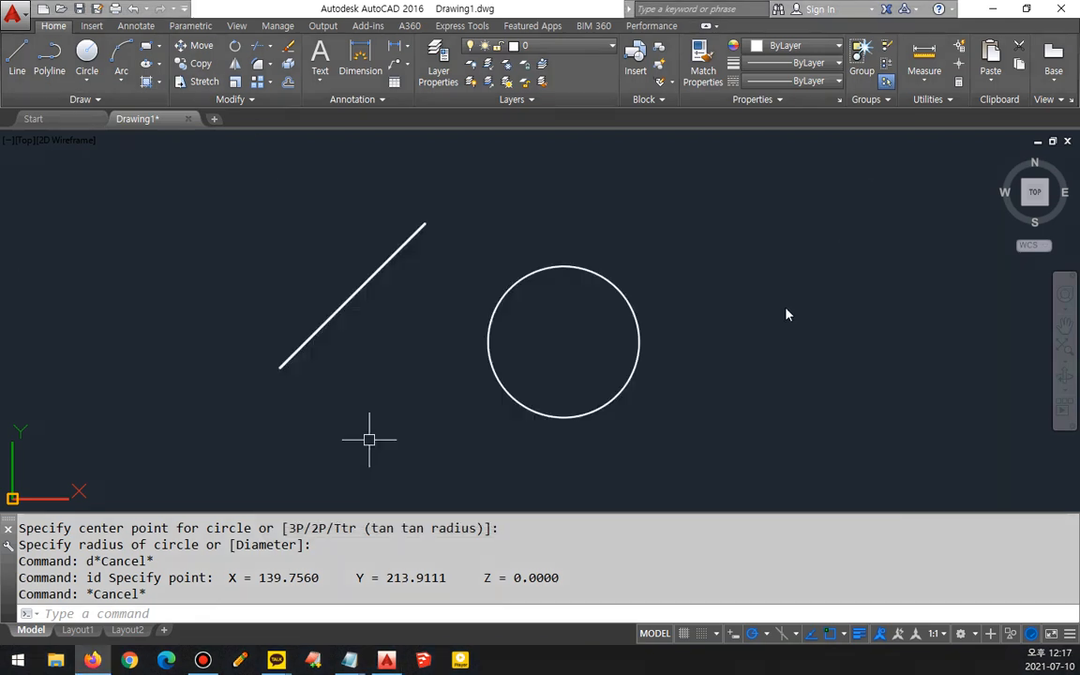
- Review the LIST entry in the notes file before returning to the drawing
{"action": "left_click", "coordinate": [401, 346]}
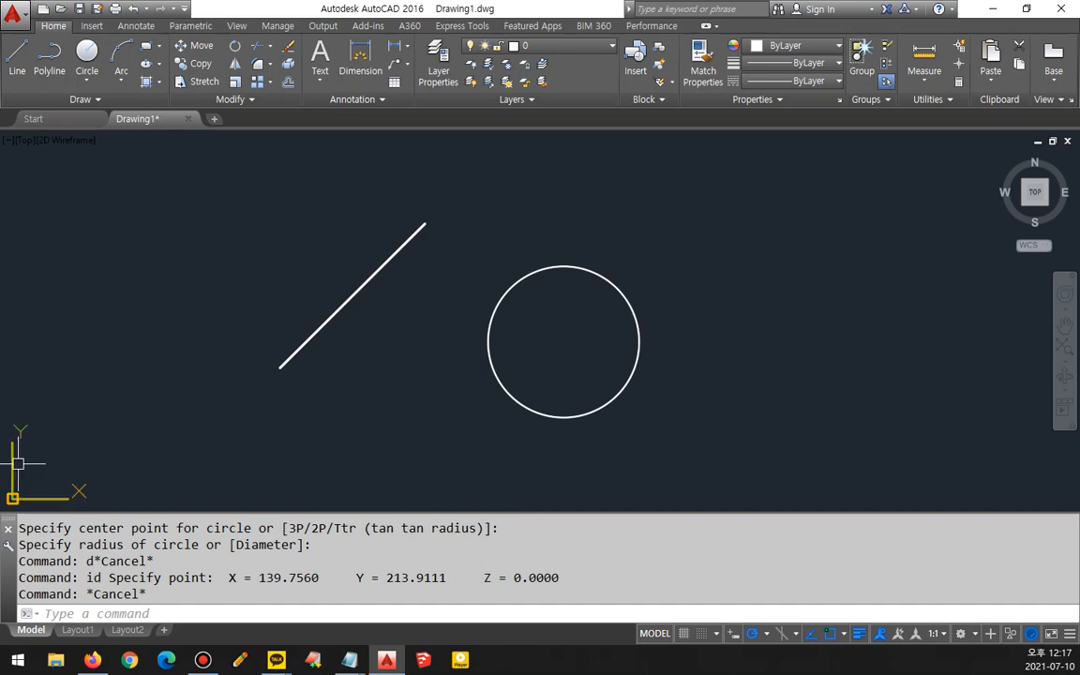
{"action": "key", "text": "super+d"}
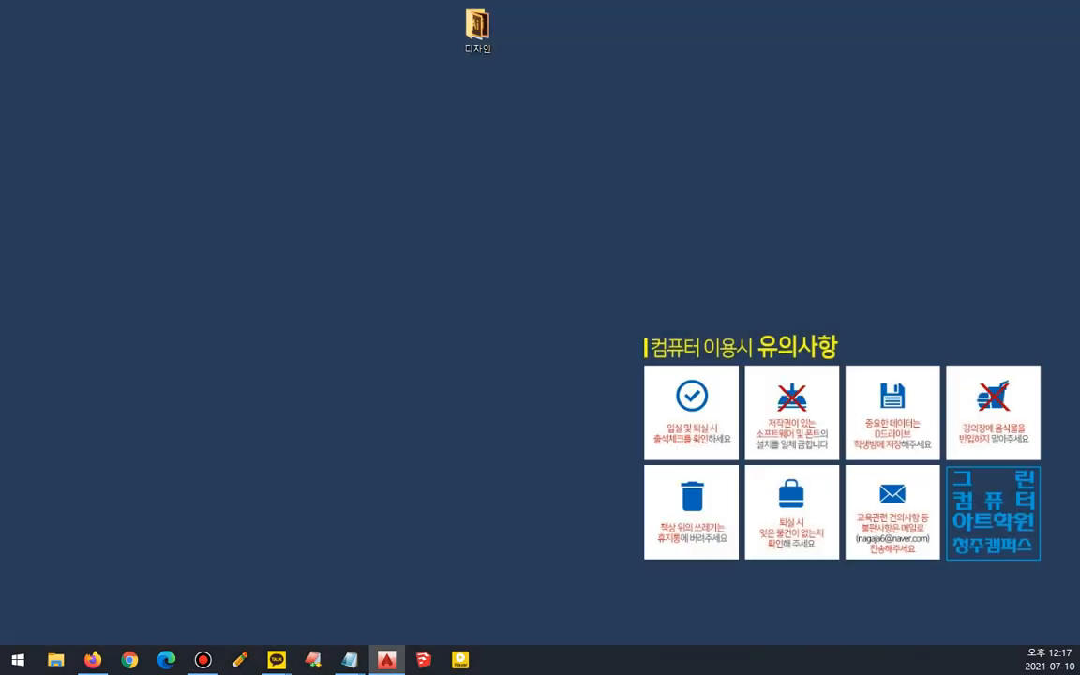
{"action": "key", "text": "super+d"}
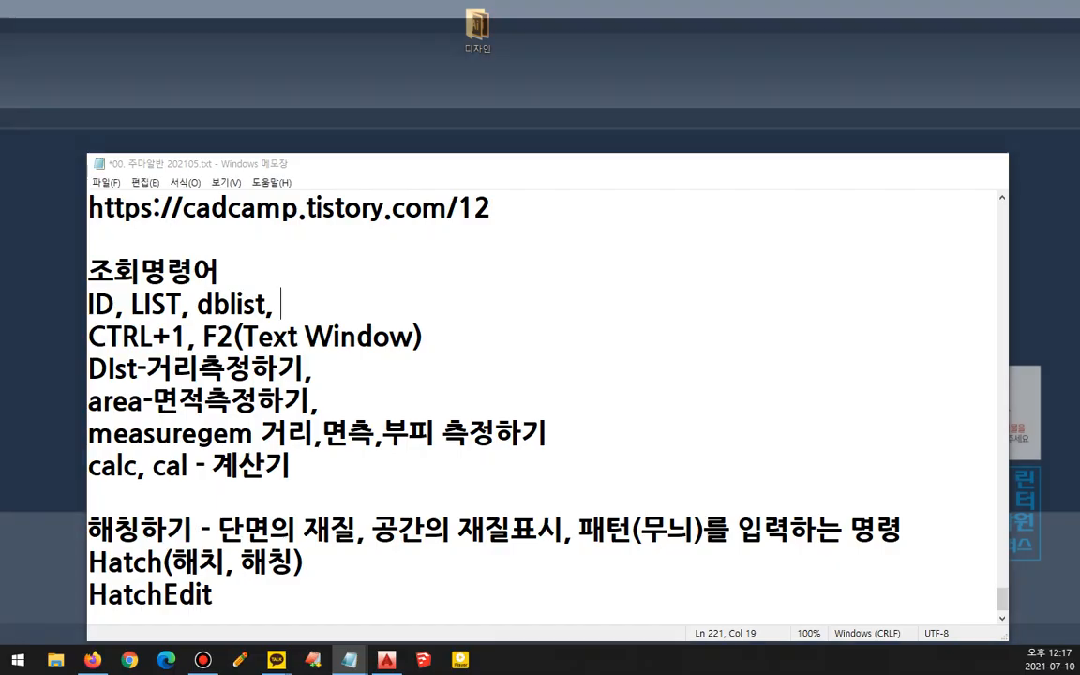
{"action": "left_click", "coordinate": [345, 600]}
{"action": "left_click_drag", "start_coordinate": [180, 305], "coordinate": [131, 306]}
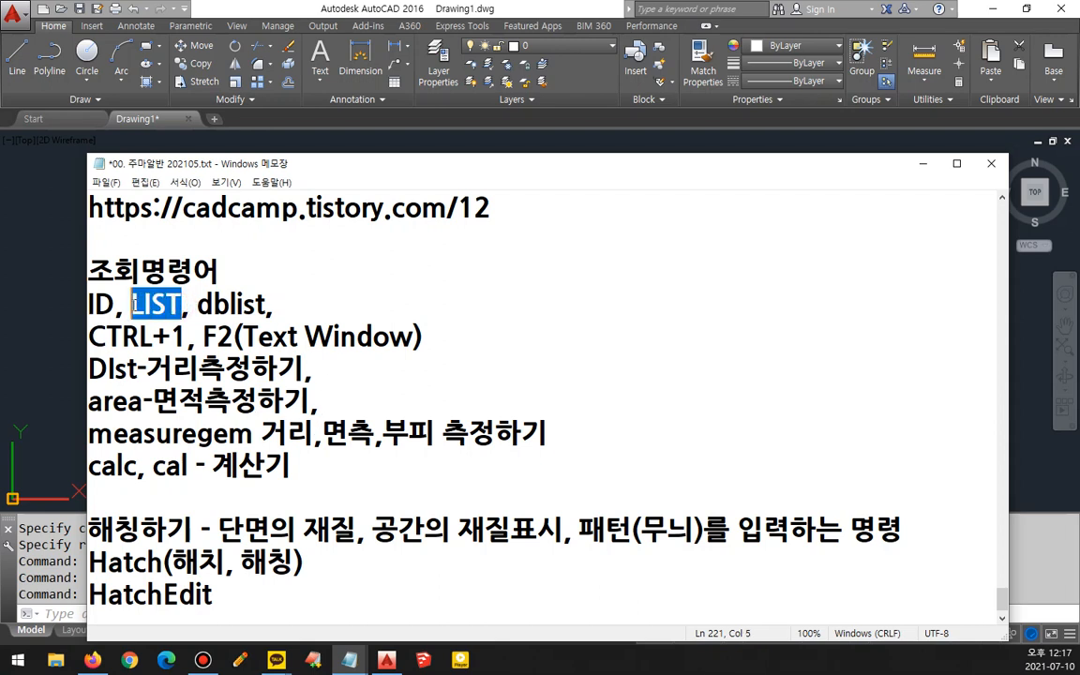
{"action": "left_click", "coordinate": [244, 11]}
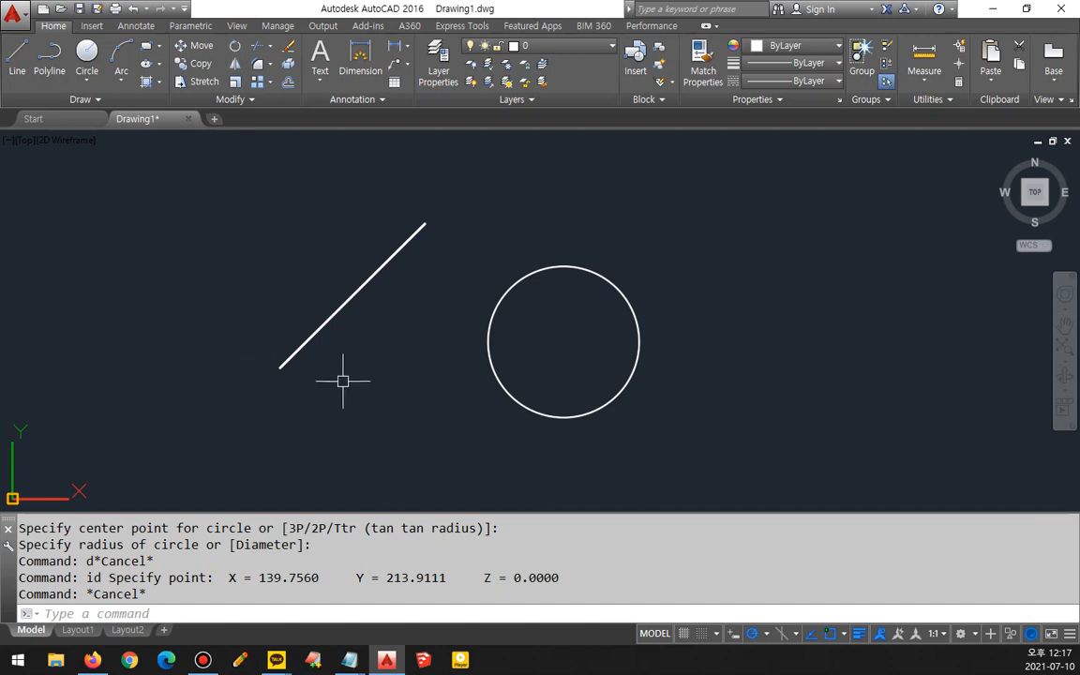
- List the line's properties with LIST and examine the output in the text window
{"action": "type", "text": "list"}
{"action": "key", "text": "Return"}
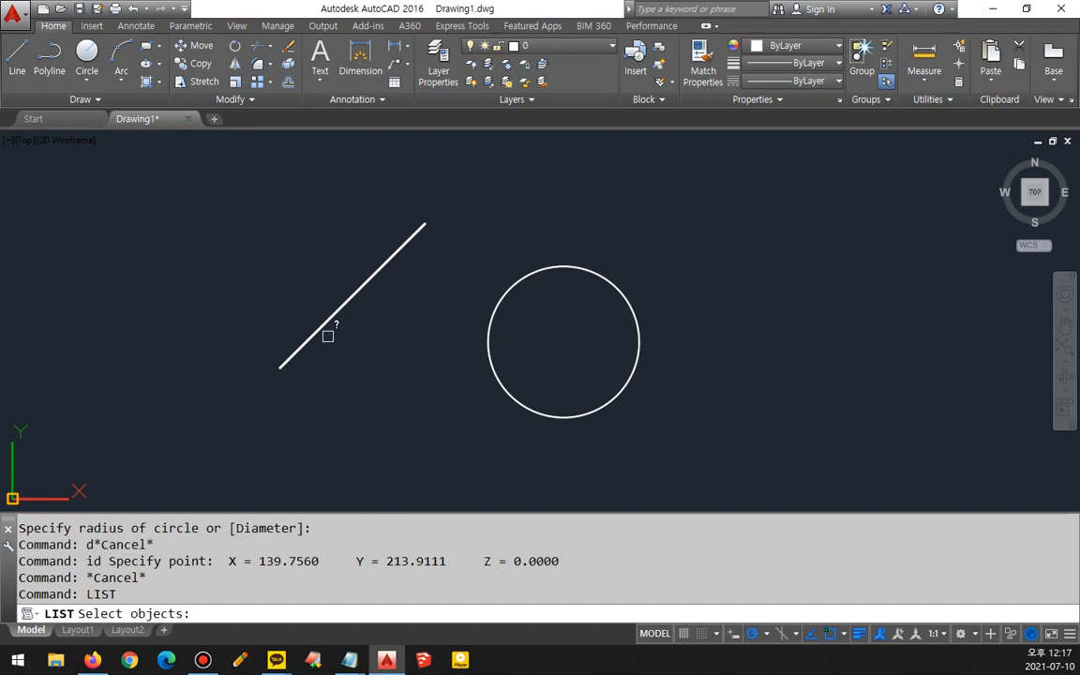
{"action": "left_click", "coordinate": [324, 322]}
{"action": "key", "text": "Return"}
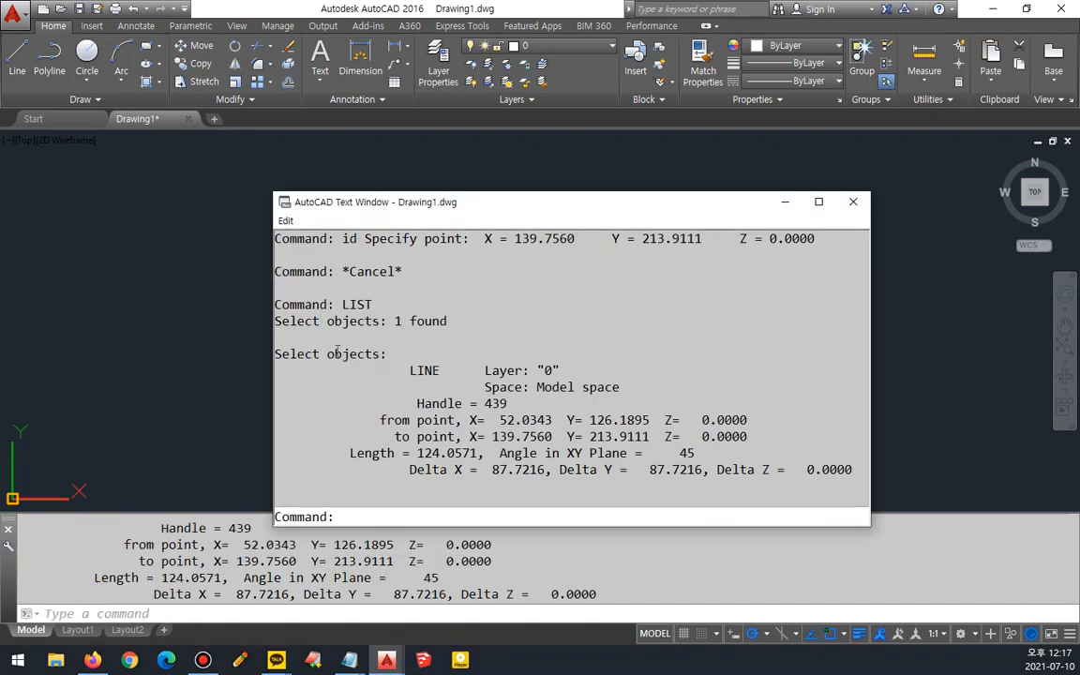
{"action": "left_click_drag", "start_coordinate": [400, 370], "coordinate": [439, 370]}
{"action": "left_click_drag", "start_coordinate": [536, 370], "coordinate": [560, 370]}
{"action": "left_click_drag", "start_coordinate": [374, 420], "coordinate": [777, 424]}
{"action": "left_click_drag", "start_coordinate": [387, 436], "coordinate": [756, 436]}
{"action": "left_click_drag", "start_coordinate": [335, 452], "coordinate": [716, 458]}
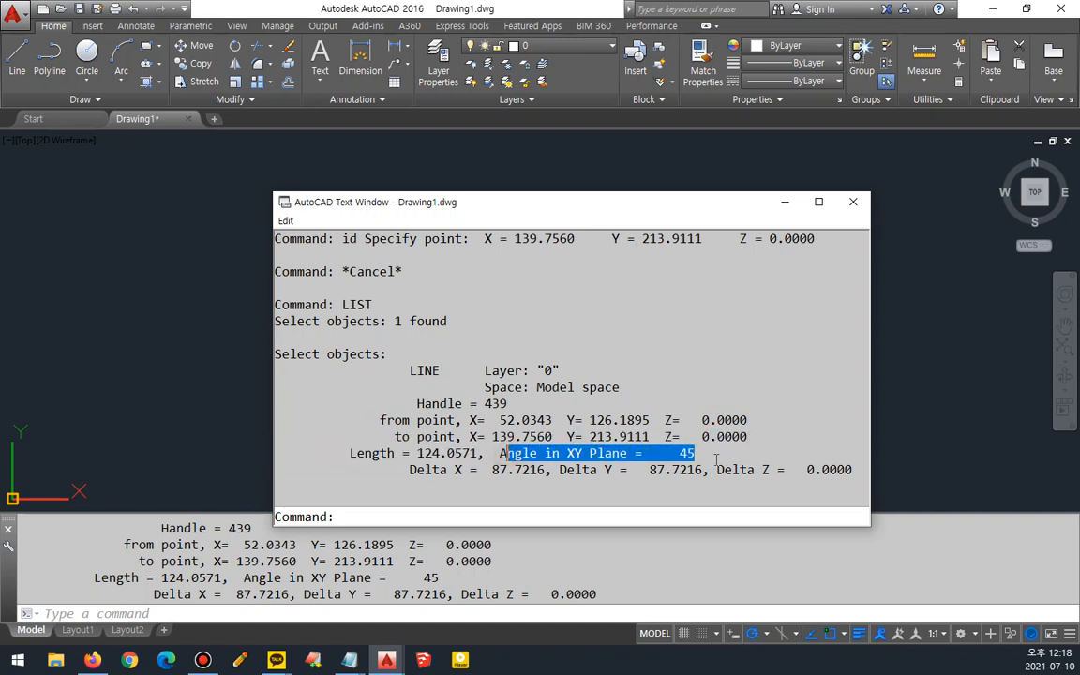
{"action": "left_click", "coordinate": [716, 459]}
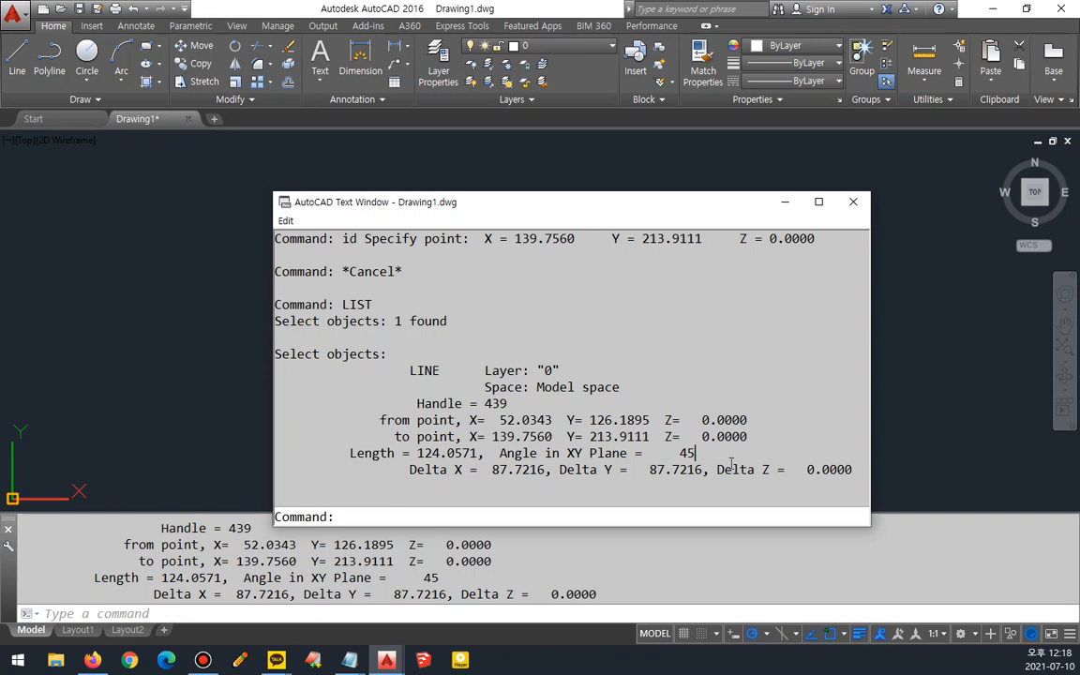
{"action": "key", "text": "F2"}
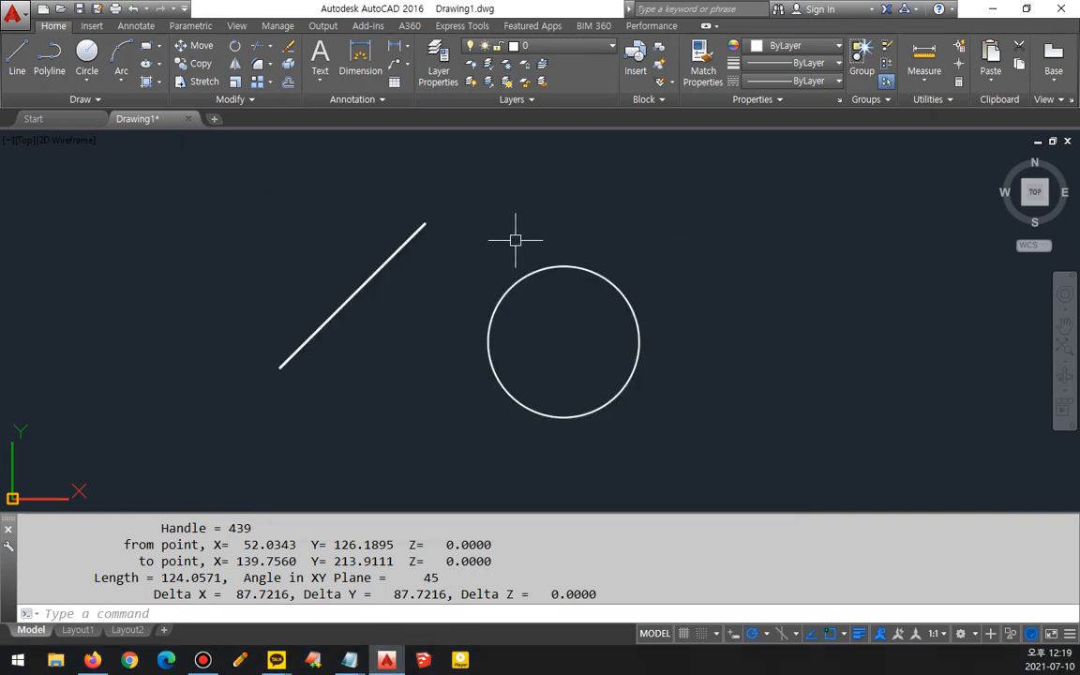
- List the circle's properties with LIST and examine its radius, circumference and area in the text window
{"action": "type", "text": "d"}
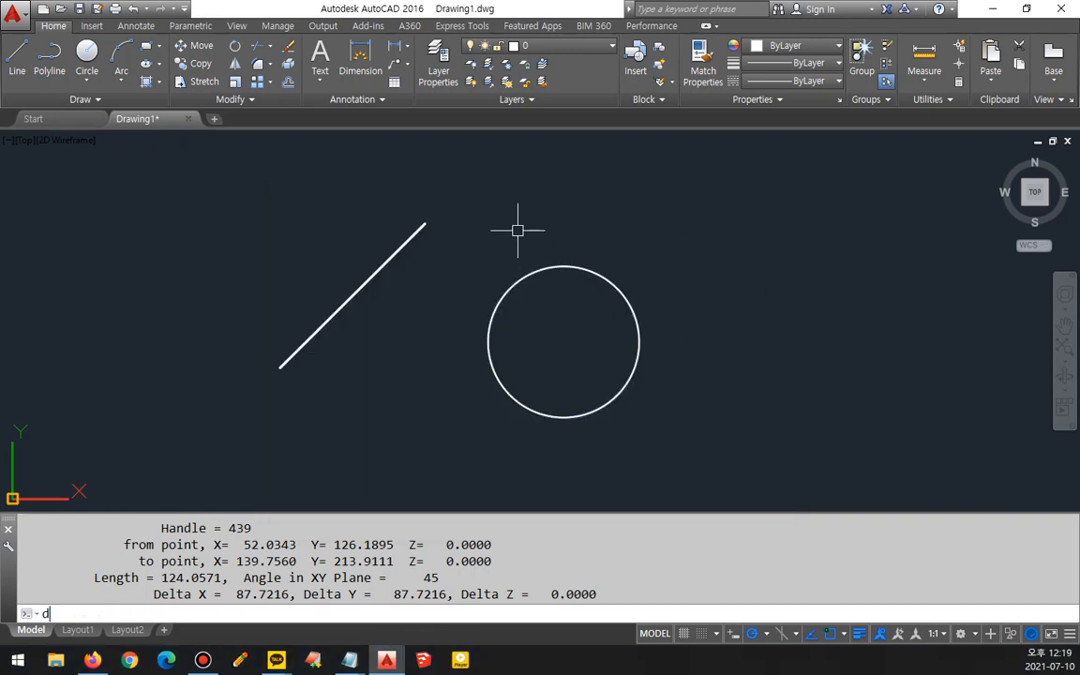
{"action": "key", "text": "BackSpace"}
{"action": "type", "text": "list"}
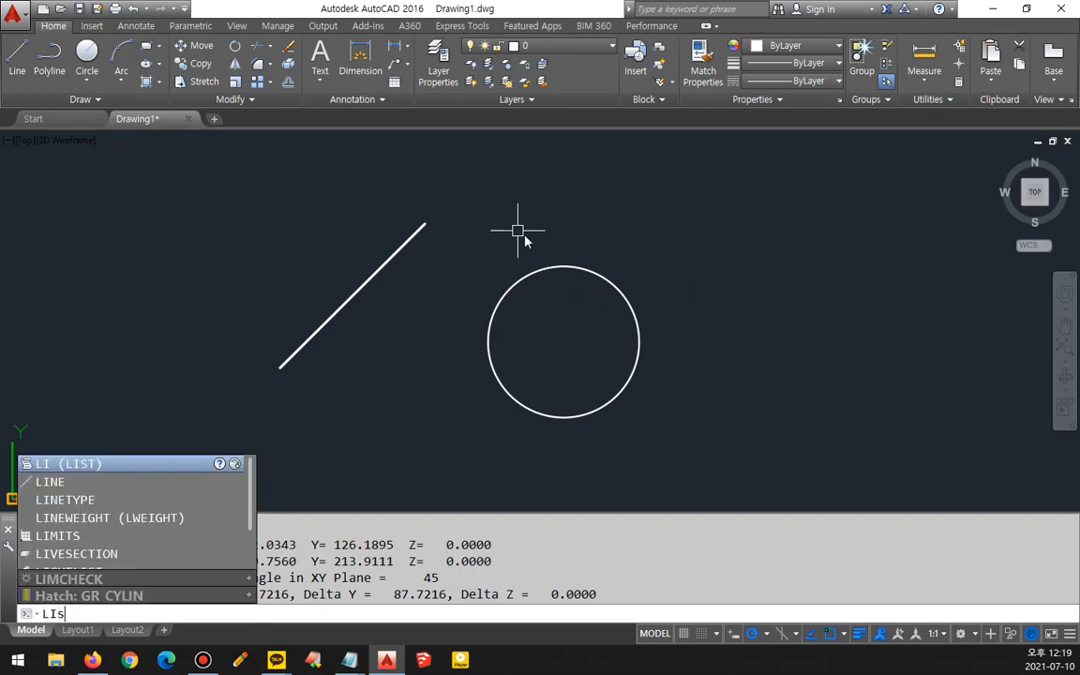
{"action": "key", "text": "Return"}
{"action": "left_click", "coordinate": [566, 265]}
{"action": "key", "text": "Return"}
{"action": "key", "text": "F2"}
{"action": "key", "text": "F2"}
{"action": "left_click_drag", "start_coordinate": [409, 370], "coordinate": [448, 371]}
{"action": "left_click_drag", "start_coordinate": [472, 419], "coordinate": [739, 428]}
{"action": "left_click_drag", "start_coordinate": [387, 437], "coordinate": [337, 453]}
{"action": "left_click_drag", "start_coordinate": [487, 470], "coordinate": [395, 453]}
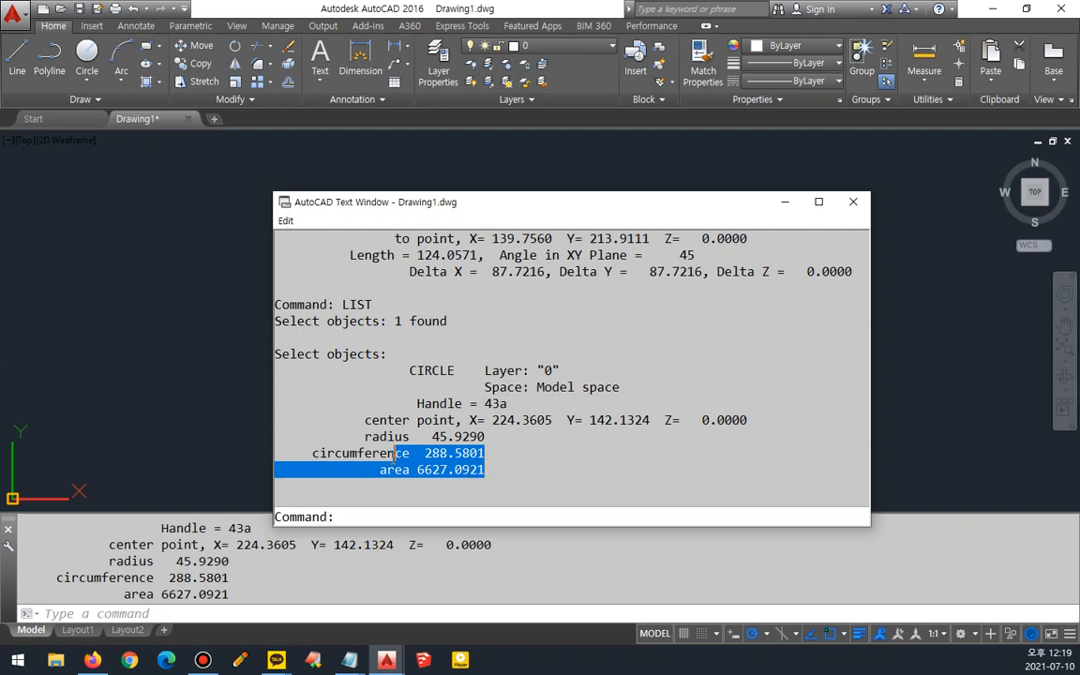
{"action": "left_click", "coordinate": [852, 201]}
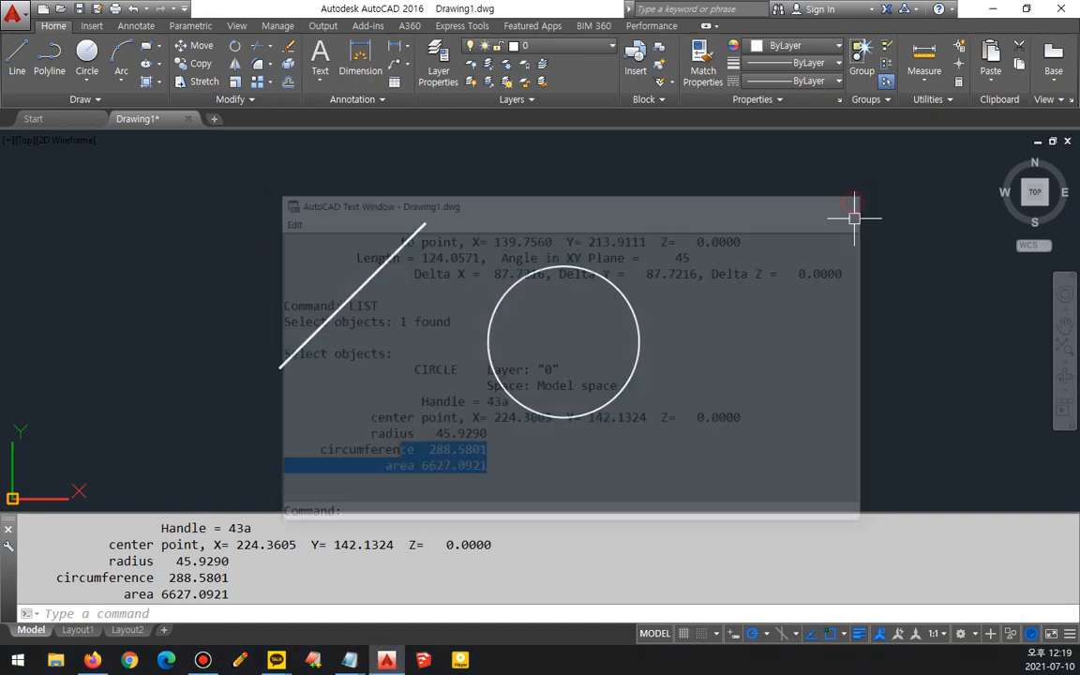
- List all objects in the drawing with DBLIST and examine the output in the text window
{"action": "type", "text": "dblist"}
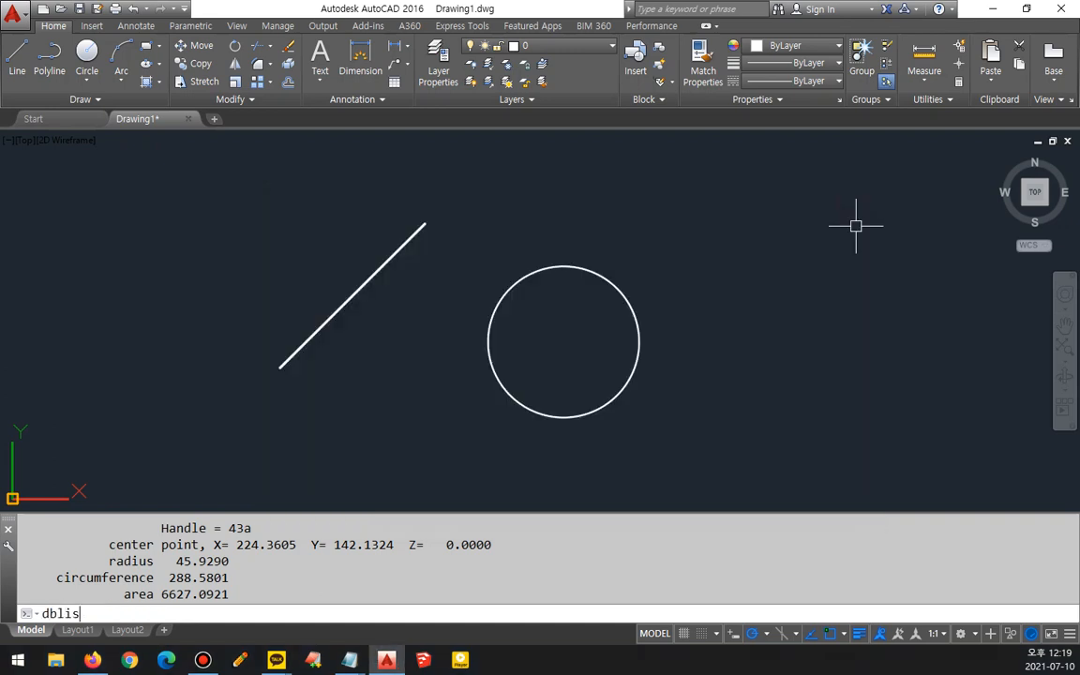
{"action": "key", "text": "Return"}
{"action": "key", "text": "Return"}
{"action": "key", "text": "F2"}
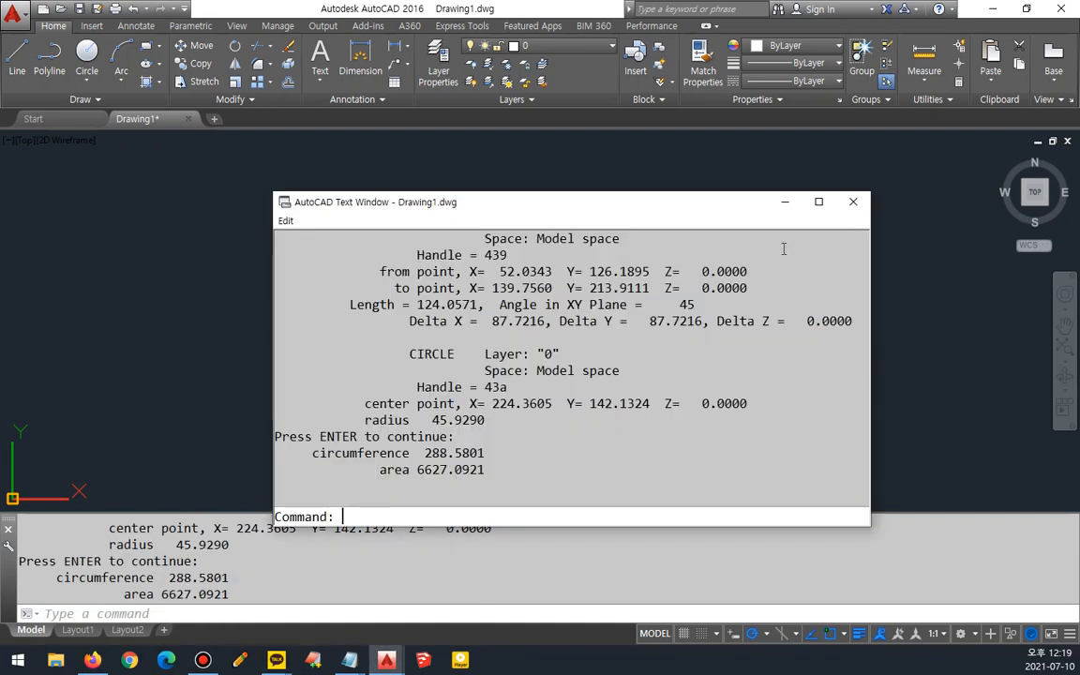
{"action": "left_click_drag", "start_coordinate": [408, 254], "coordinate": [544, 468]}
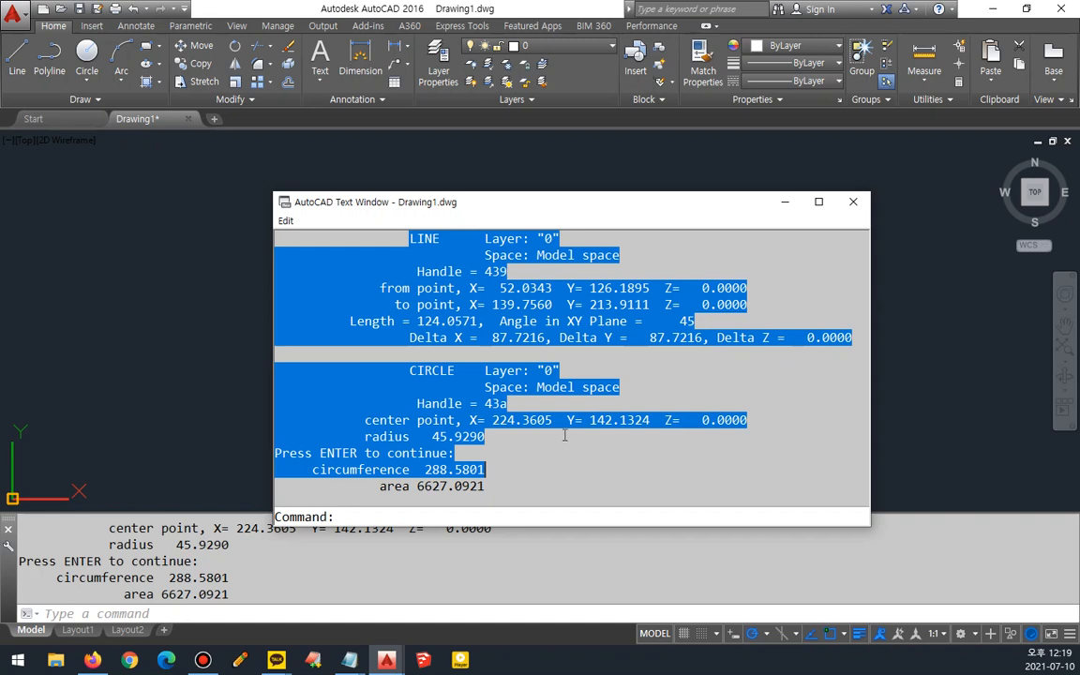
{"action": "key", "text": "F2"}
{"action": "middle_click_drag", "start_coordinate": [458, 307], "coordinate": [619, 326]}
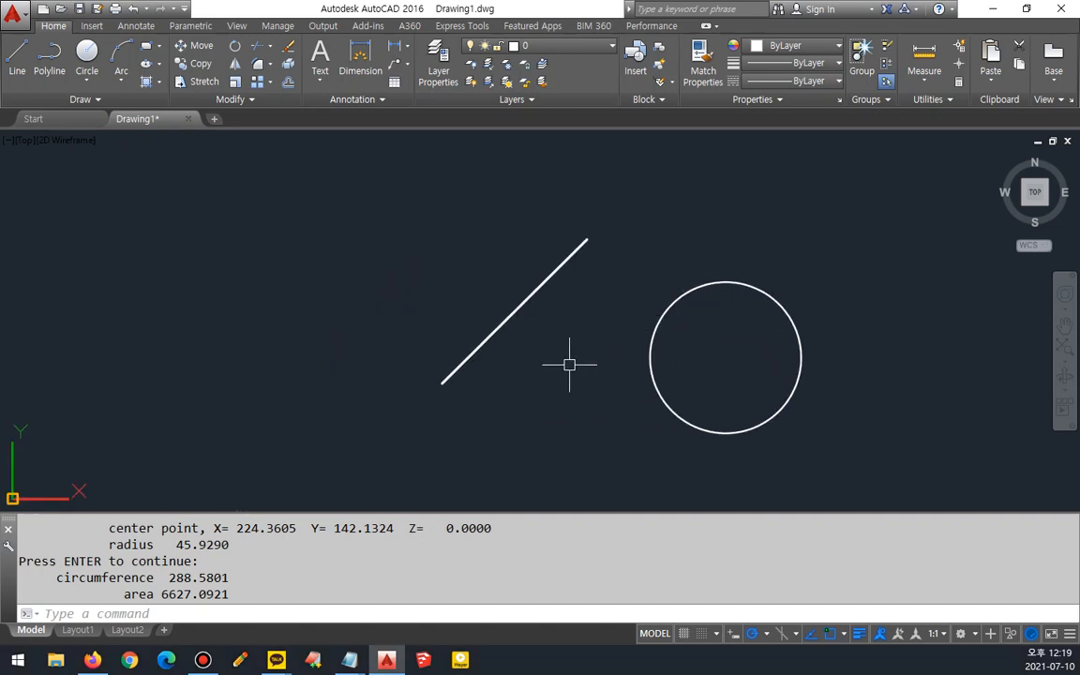
- Open the Properties palette and inspect the selected line's general and geometry properties
{"action": "key", "text": "ctrl+1"}
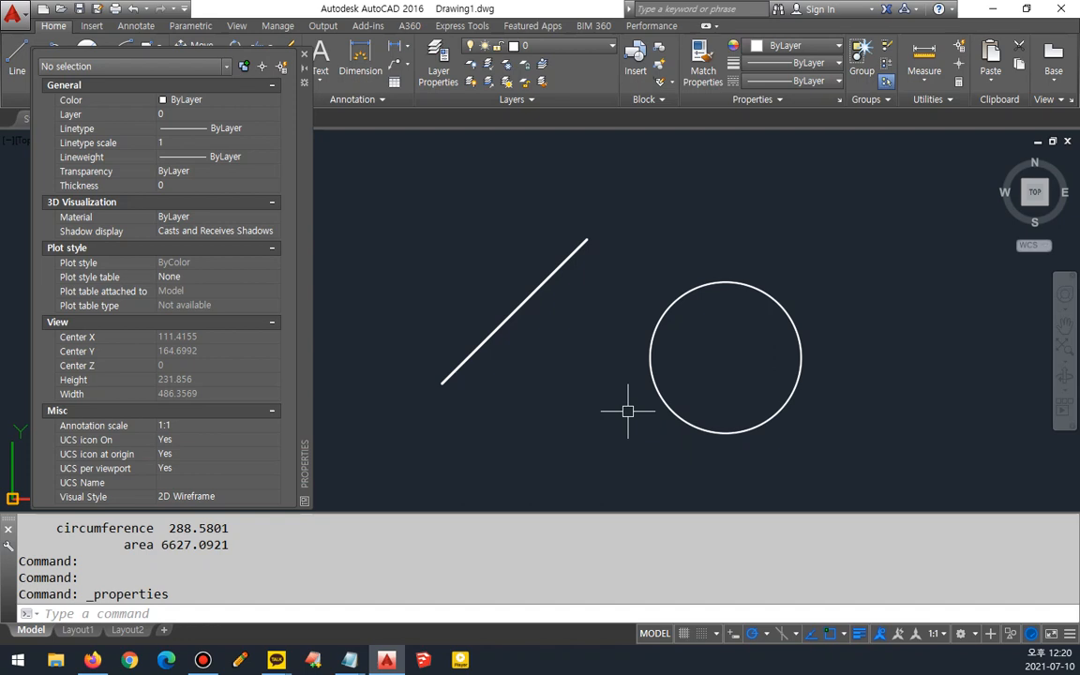
{"action": "left_click", "coordinate": [573, 248]}
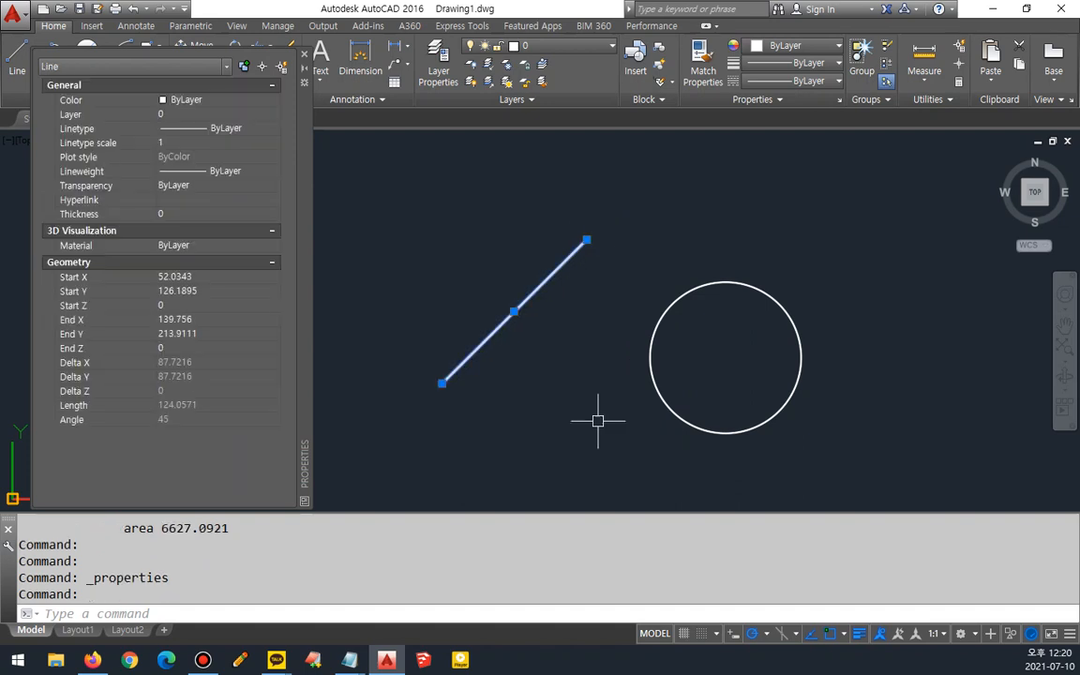
{"action": "mouse_move", "coordinate": [494, 337]}
{"action": "left_mouse_down"}
{"action": "mouse_move", "coordinate": [533, 352]}
{"action": "mouse_move", "coordinate": [550, 291]}
{"action": "mouse_move", "coordinate": [557, 335]}
{"action": "left_mouse_up"}
{"action": "left_click_drag", "start_coordinate": [61, 101], "coordinate": [181, 110]}
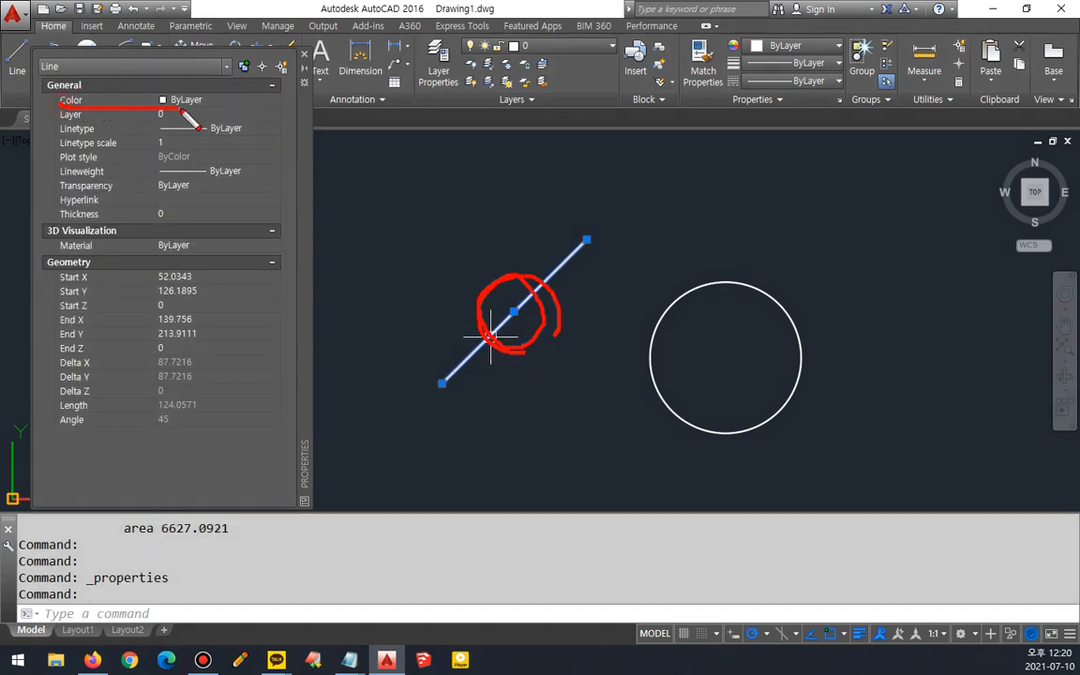
{"action": "left_click_drag", "start_coordinate": [94, 119], "coordinate": [194, 127]}
{"action": "mouse_move", "coordinate": [63, 136]}
{"action": "left_mouse_down"}
{"action": "mouse_move", "coordinate": [231, 137]}
{"action": "mouse_move", "coordinate": [36, 117]}
{"action": "mouse_move", "coordinate": [239, 94]}
{"action": "mouse_move", "coordinate": [248, 136]}
{"action": "mouse_move", "coordinate": [37, 121]}
{"action": "mouse_move", "coordinate": [32, 137]}
{"action": "left_mouse_up"}
{"action": "key", "text": "e"}
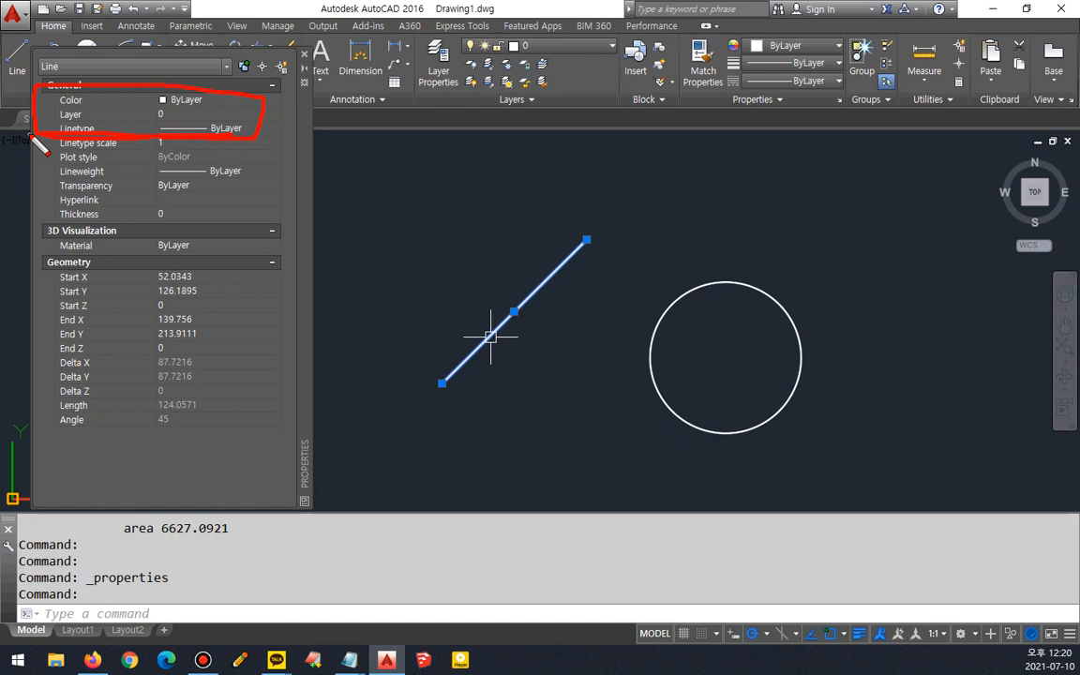
{"action": "mouse_move", "coordinate": [230, 265]}
{"action": "left_mouse_down"}
{"action": "mouse_move", "coordinate": [240, 313]}
{"action": "mouse_move", "coordinate": [232, 422]}
{"action": "left_mouse_up"}
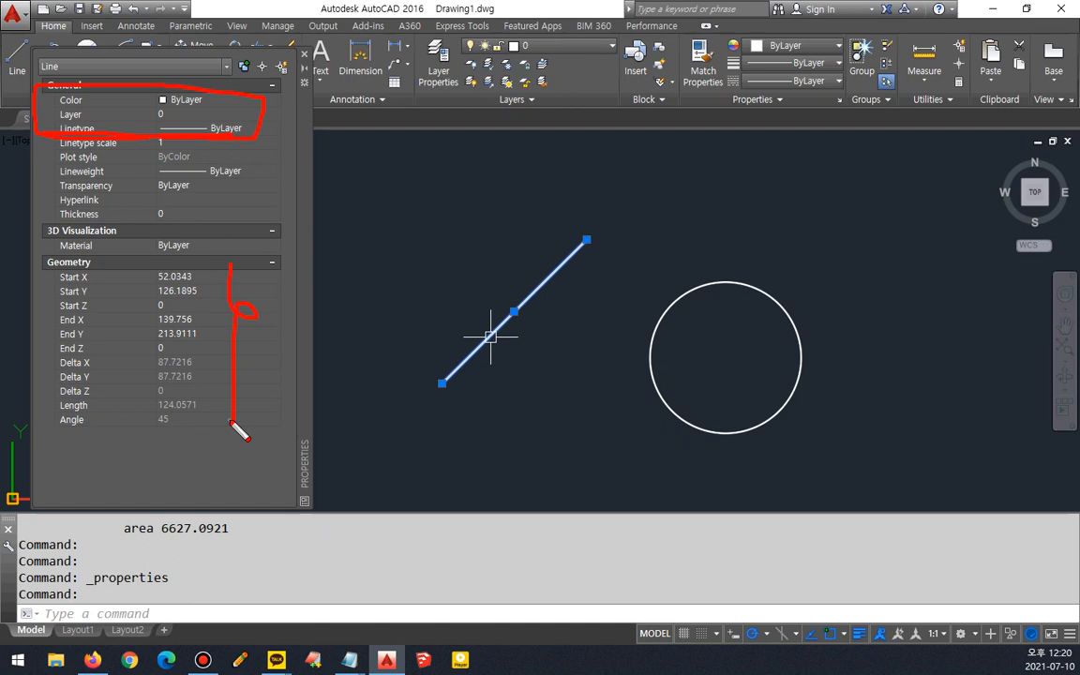
{"action": "key", "text": "Escape"}
- Set the line's start point to X 52, Y 125 and its end point to X 140, Y 210
{"action": "left_click", "coordinate": [203, 277]}
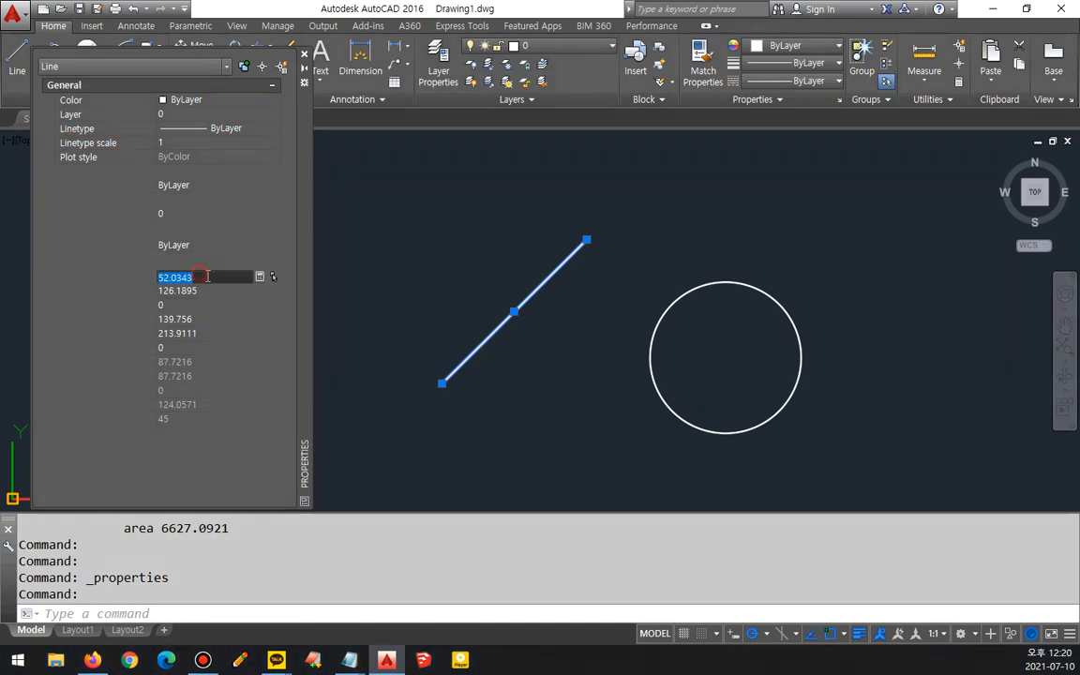
{"action": "type", "text": "52"}
{"action": "key", "text": "Tab"}
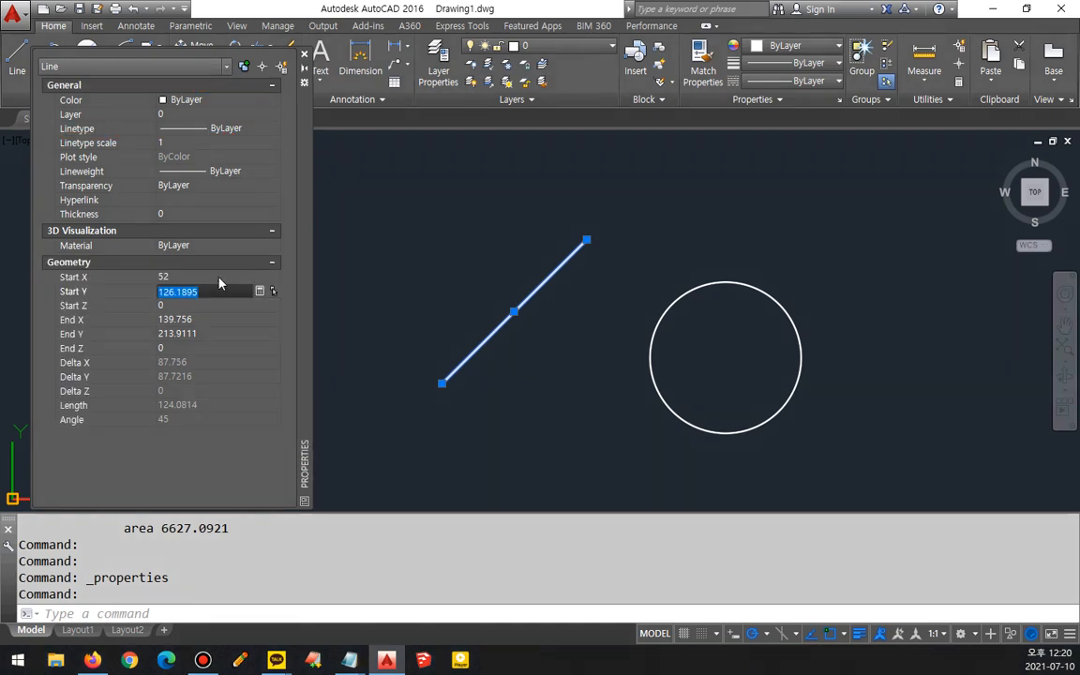
{"action": "type", "text": "125"}
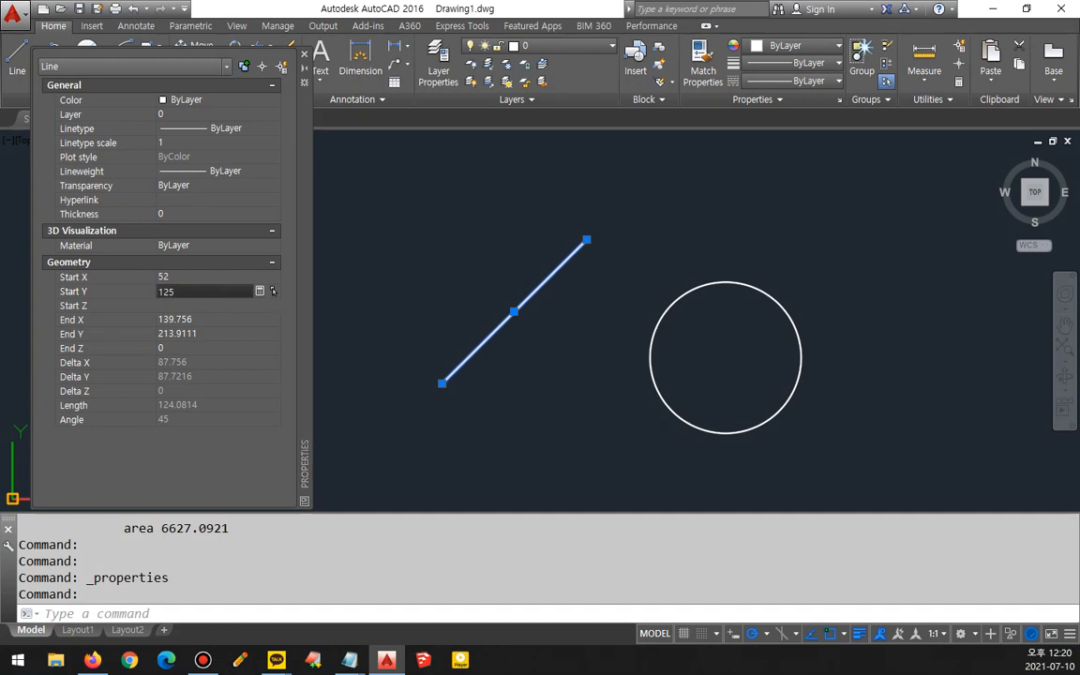
{"action": "key", "text": "Tab"}
{"action": "type", "text": "140"}
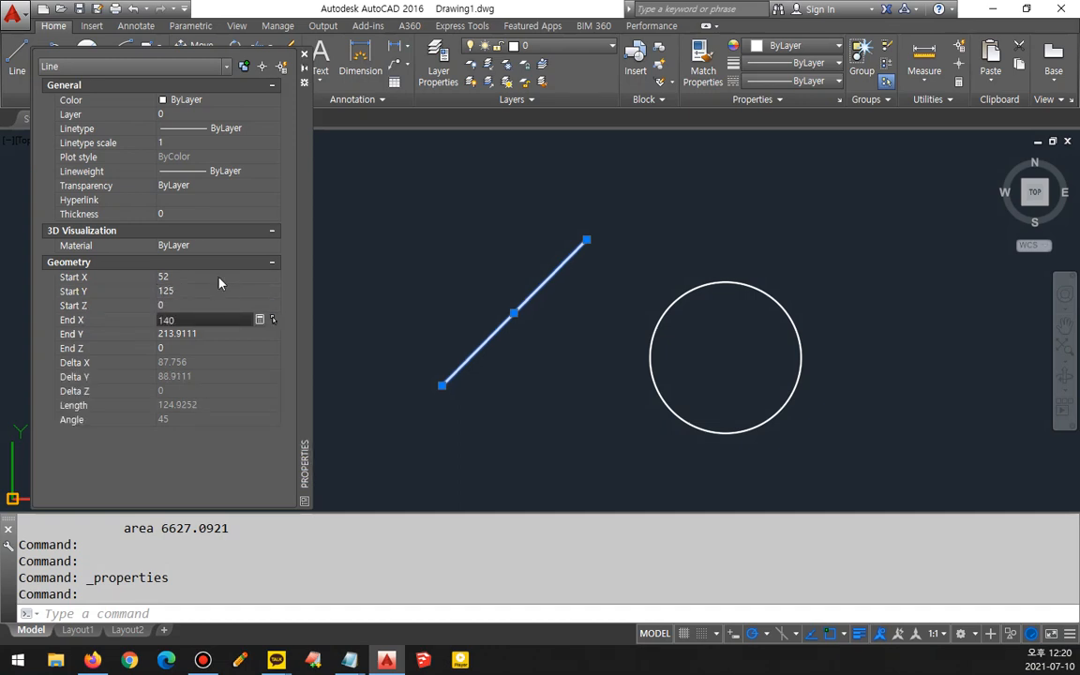
{"action": "key", "text": "Tab"}
{"action": "type", "text": "210"}
{"action": "key", "text": "Tab"}
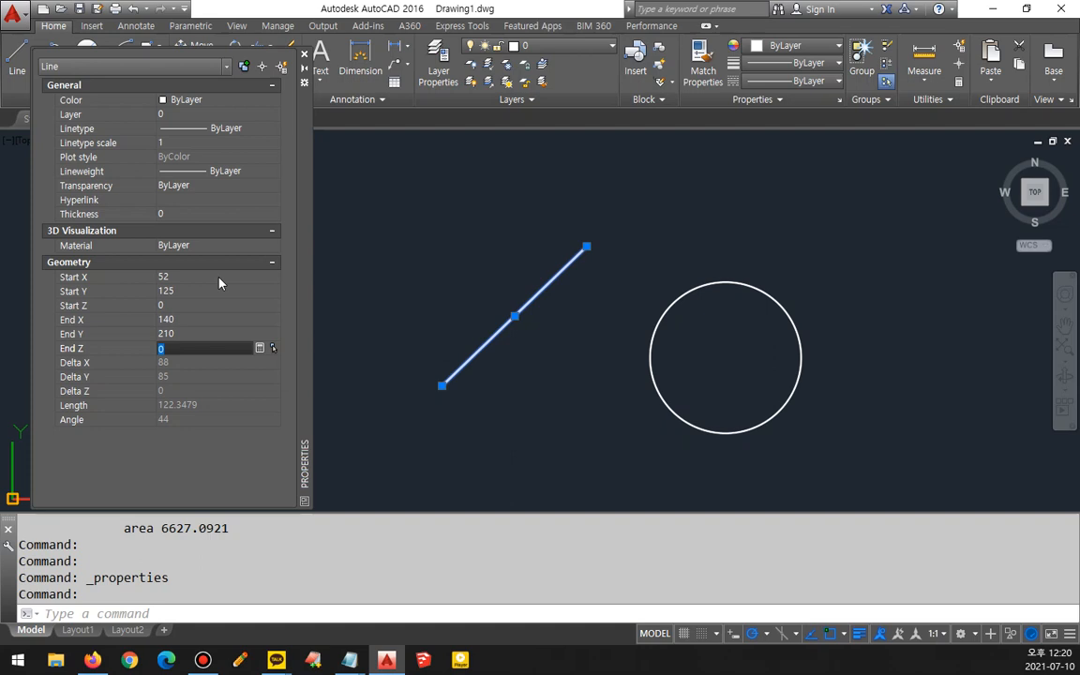
{"action": "key", "text": "Escape"}
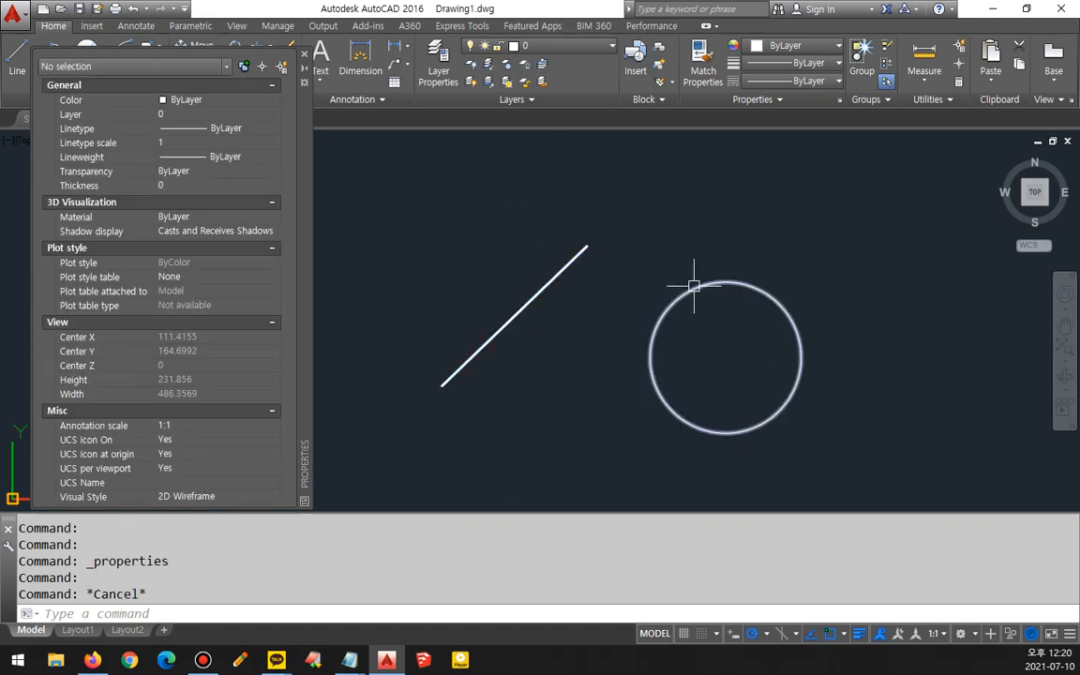
- Select the circle and move it to the cen layer
{"action": "left_click", "coordinate": [694, 286]}
{"action": "left_click_drag", "start_coordinate": [201, 195], "coordinate": [166, 92]}
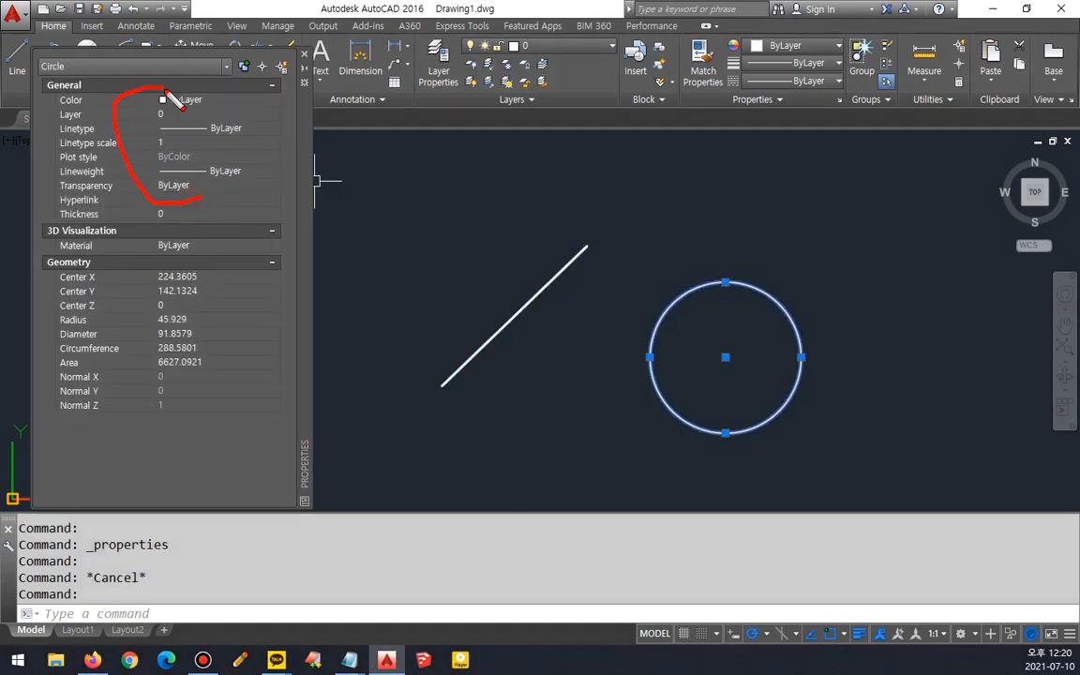
{"action": "left_click", "coordinate": [223, 114]}
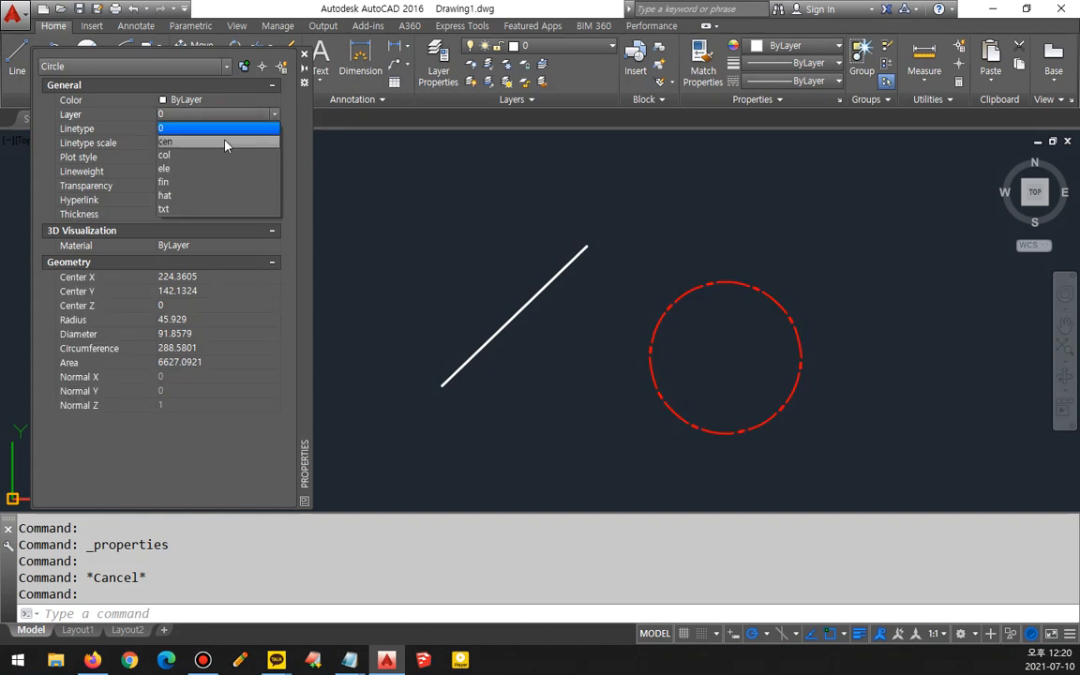
{"action": "left_click", "coordinate": [225, 143]}
{"action": "left_click", "coordinate": [225, 113]}
{"action": "left_click", "coordinate": [201, 156]}
{"action": "left_click", "coordinate": [227, 115]}
{"action": "left_click", "coordinate": [222, 143]}
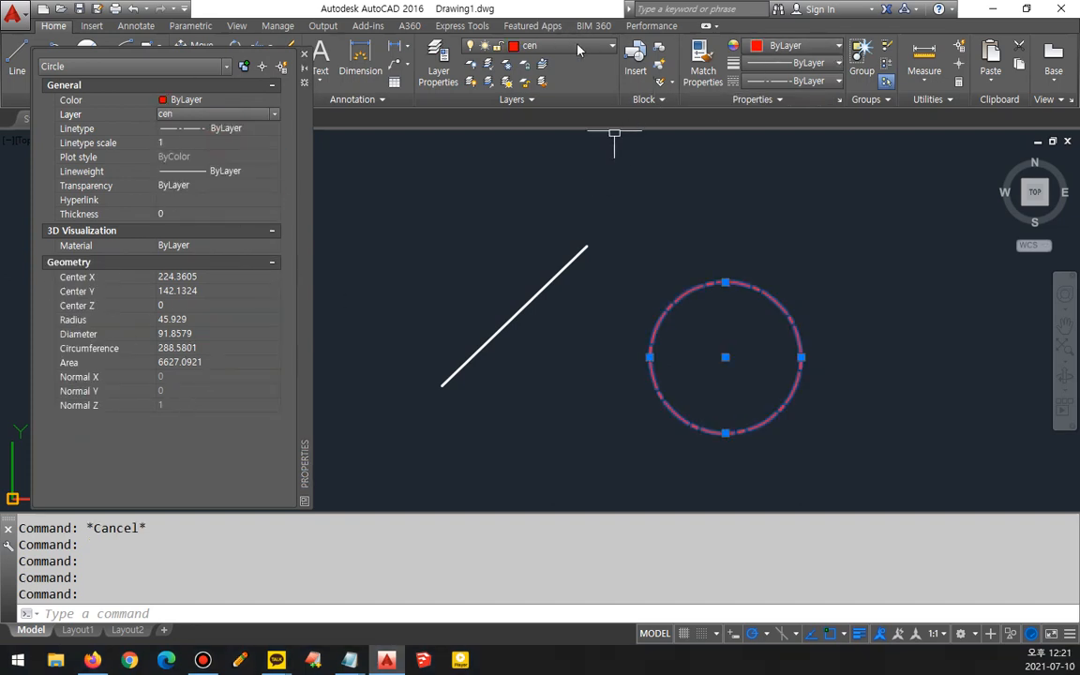
{"action": "left_click", "coordinate": [553, 45]}
{"action": "mouse_move", "coordinate": [221, 431]}
{"action": "left_mouse_down"}
{"action": "mouse_move", "coordinate": [229, 253]}
{"action": "mouse_move", "coordinate": [244, 445]}
{"action": "left_mouse_up"}
{"action": "mouse_move", "coordinate": [739, 478]}
{"action": "left_mouse_down"}
{"action": "mouse_move", "coordinate": [699, 272]}
{"action": "mouse_move", "coordinate": [717, 495]}
{"action": "left_mouse_up"}
{"action": "mouse_move", "coordinate": [650, 408]}
{"action": "left_mouse_down"}
{"action": "mouse_move", "coordinate": [303, 385]}
{"action": "mouse_move", "coordinate": [318, 401]}
{"action": "left_mouse_up"}
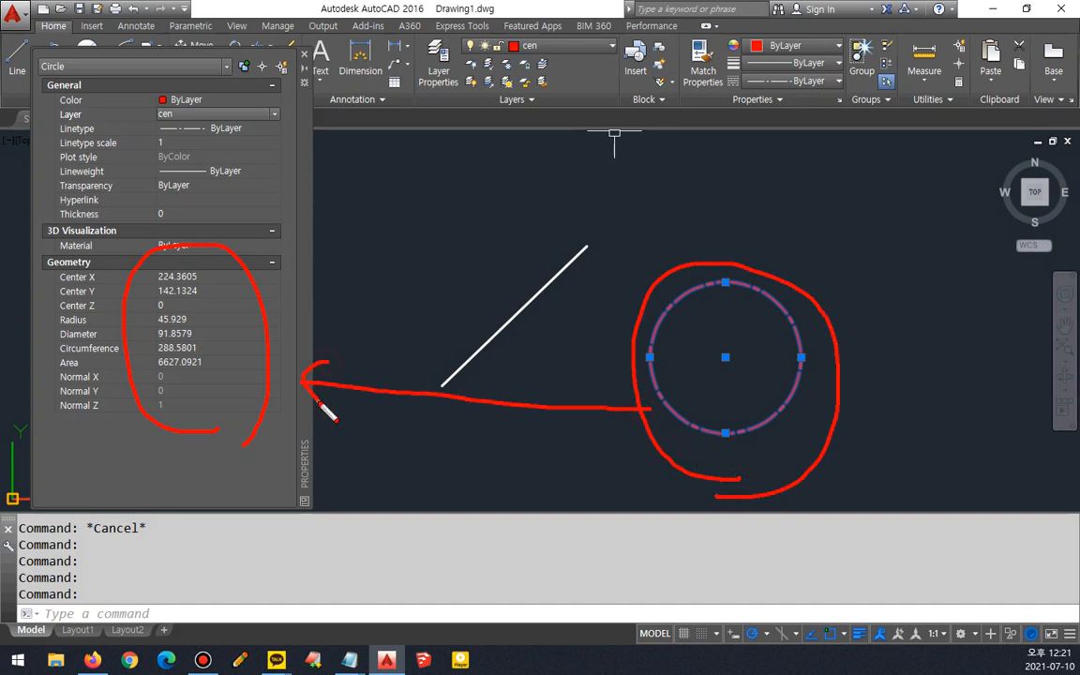
{"action": "left_click_drag", "start_coordinate": [242, 264], "coordinate": [244, 445]}
{"action": "key", "text": "Escape"}
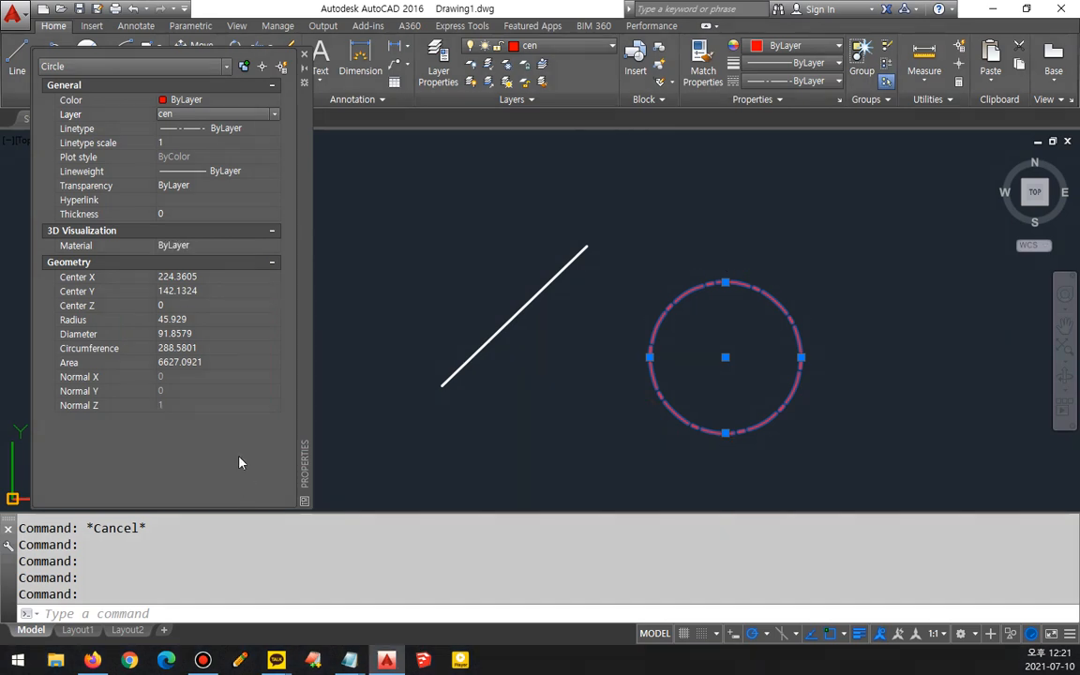
- Set the circle's center to X 220 and Y 140
{"action": "left_click", "coordinate": [206, 277]}
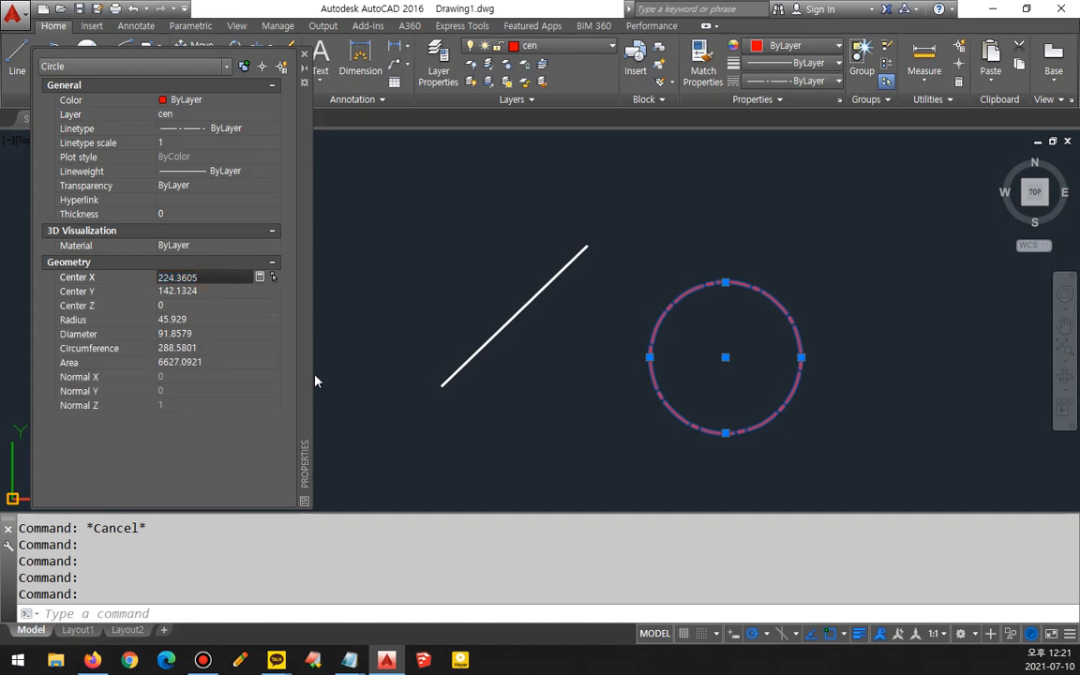
{"action": "left_click", "coordinate": [90, 278]}
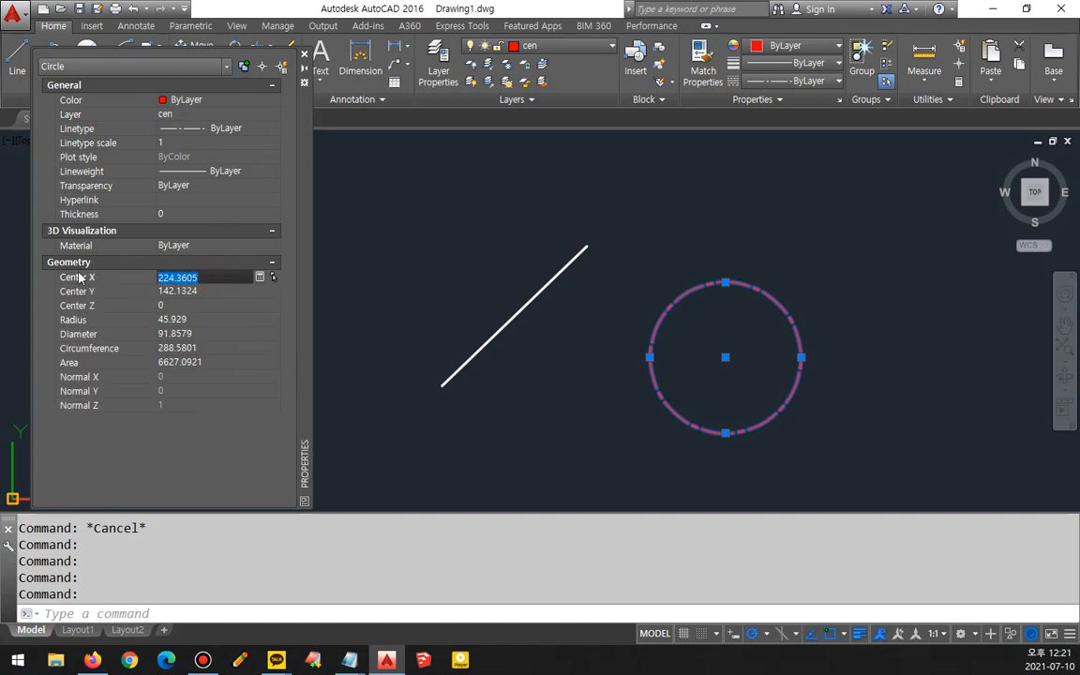
{"action": "type", "text": "220"}
{"action": "key", "text": "Return"}
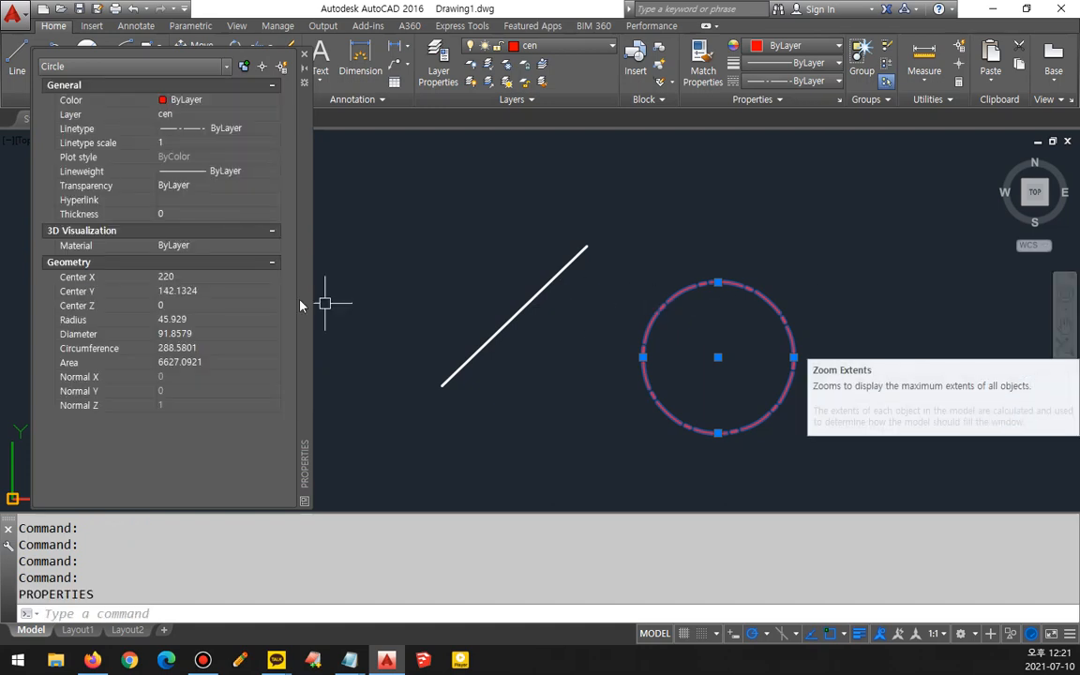
{"action": "left_click", "coordinate": [239, 291]}
{"action": "type", "text": "140"}
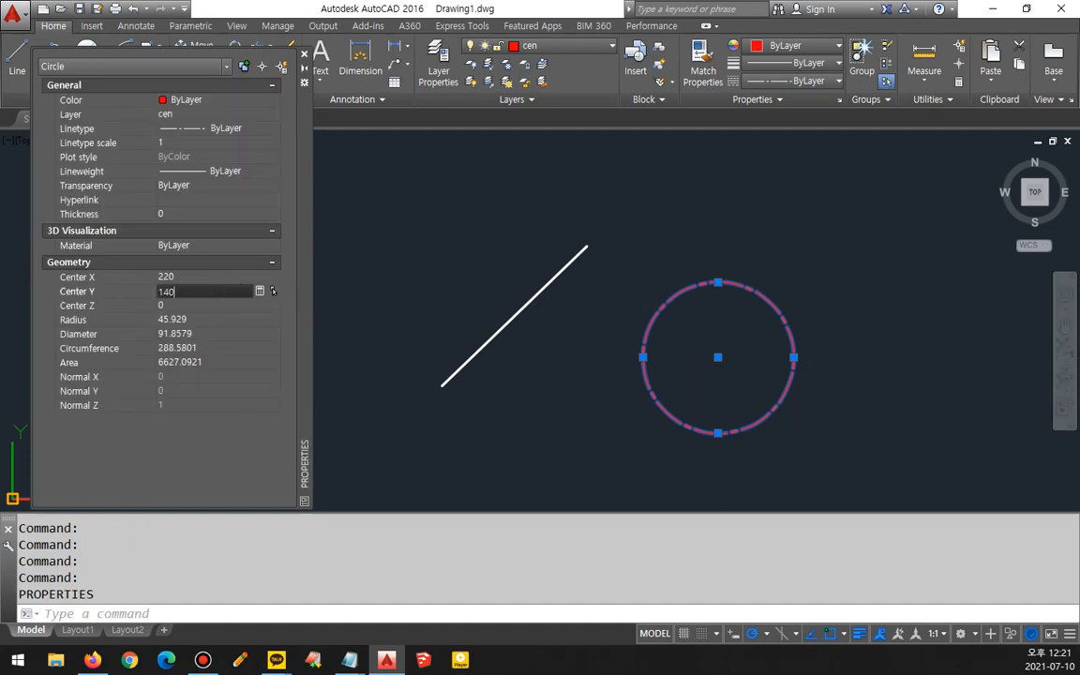
{"action": "key", "text": "Return"}
- Set the circle's radius to 45
{"action": "left_click", "coordinate": [204, 321]}
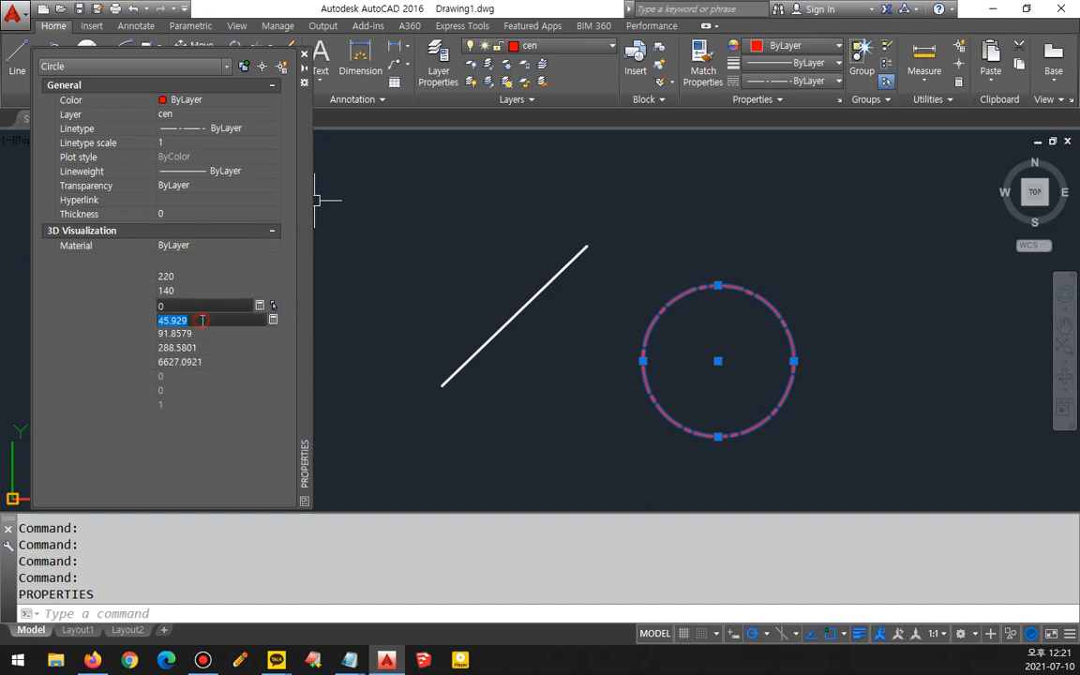
{"action": "type", "text": "45"}
{"action": "left_click", "coordinate": [206, 330]}
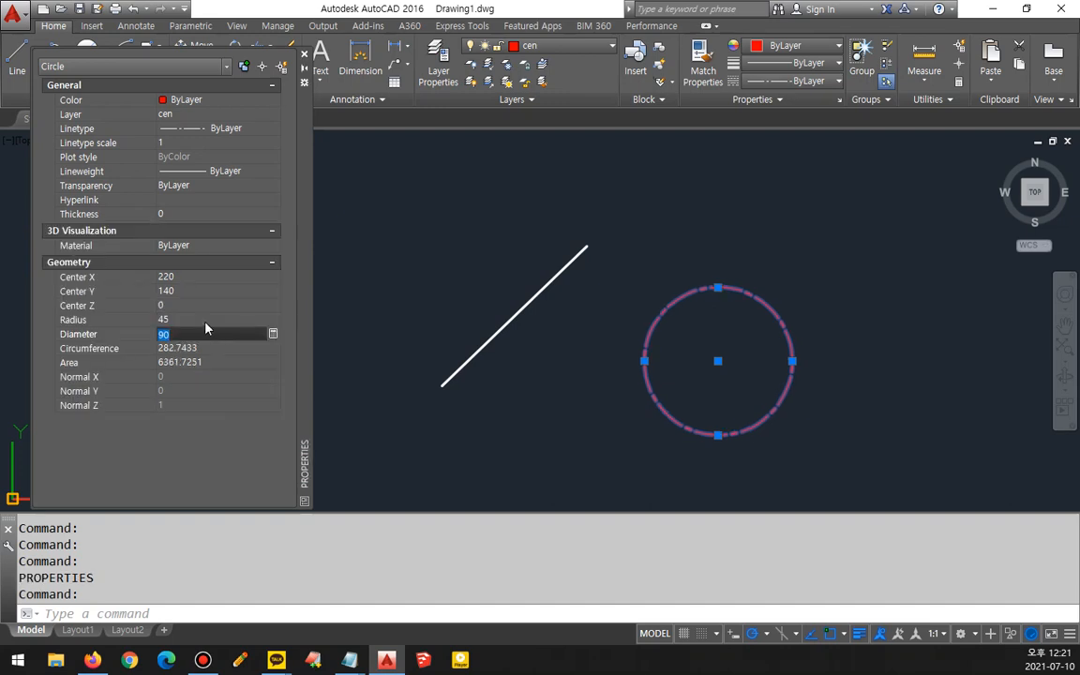
{"action": "key", "text": "ctrl+2"}
{"action": "mouse_move", "coordinate": [165, 340]}
{"action": "left_mouse_down"}
{"action": "mouse_move", "coordinate": [154, 339]}
{"action": "mouse_move", "coordinate": [179, 345]}
{"action": "mouse_move", "coordinate": [167, 347]}
{"action": "left_mouse_up"}
{"action": "mouse_move", "coordinate": [201, 385]}
{"action": "left_mouse_down"}
{"action": "mouse_move", "coordinate": [216, 344]}
{"action": "mouse_move", "coordinate": [184, 396]}
{"action": "left_mouse_up"}
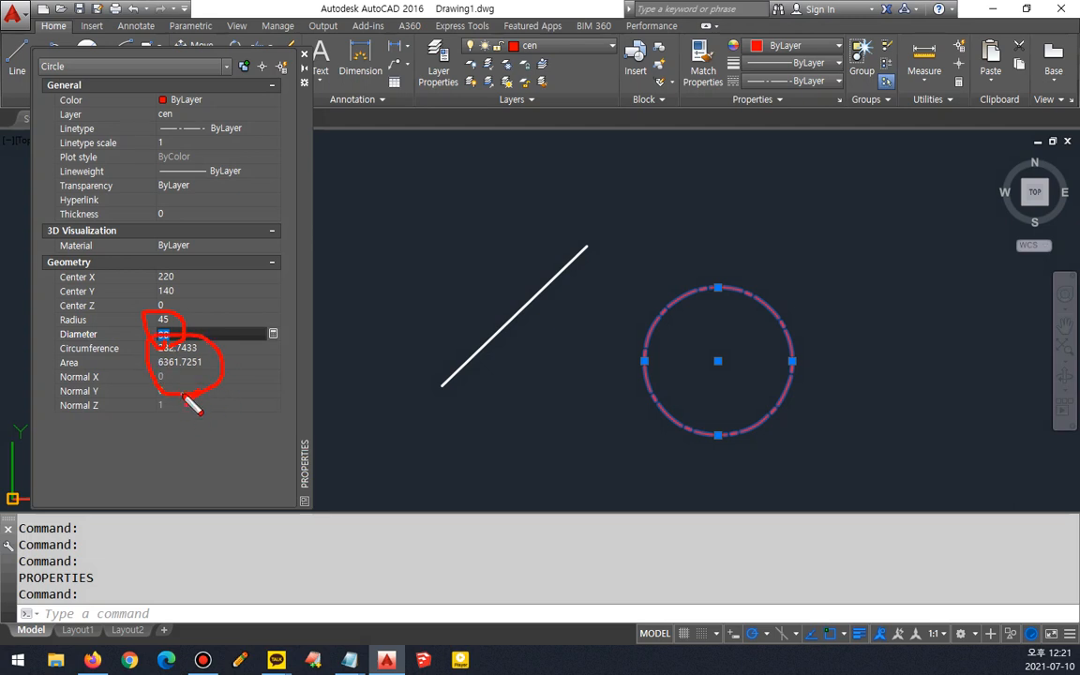
{"action": "key", "text": "Escape"}
{"action": "key", "text": "Escape"}
- Draw a rectangle above the circle with the RECTANG command
{"action": "middle_click_drag", "start_coordinate": [747, 293], "coordinate": [644, 369]}
{"action": "type", "text": "rec"}
{"action": "key", "text": "Return"}
{"action": "left_click", "coordinate": [589, 304]}
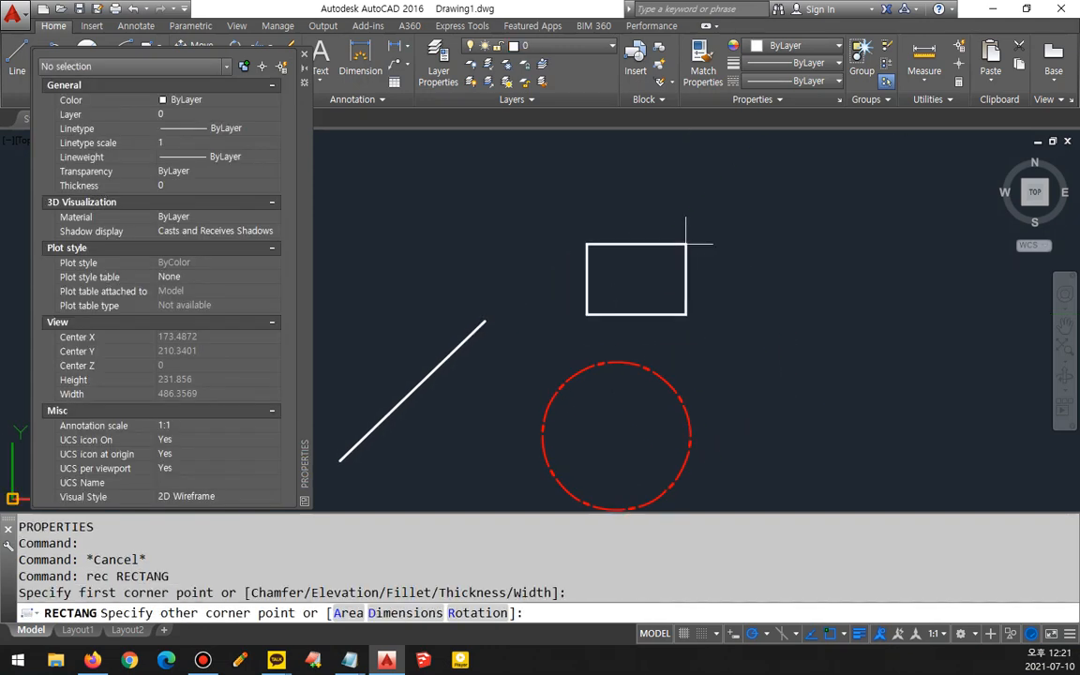
{"action": "left_click", "coordinate": [713, 221]}
- Select the rectangle and inspect its area and length in the Properties palette
{"action": "left_click", "coordinate": [603, 316]}
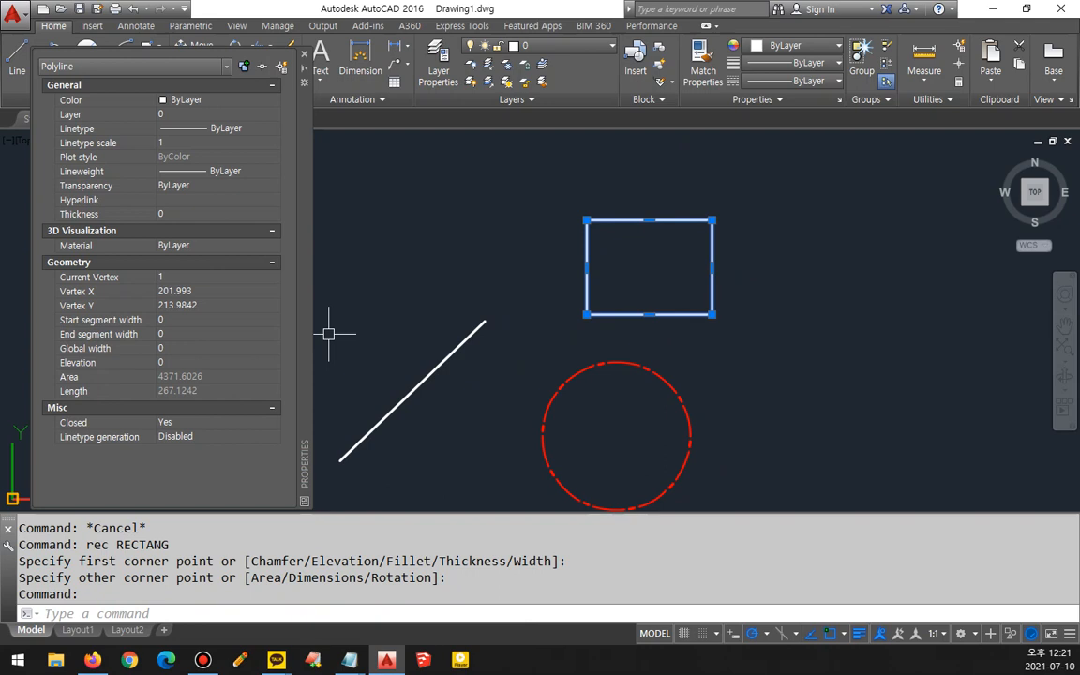
{"action": "mouse_move", "coordinate": [59, 281]}
{"action": "left_mouse_down"}
{"action": "mouse_move", "coordinate": [47, 301]}
{"action": "mouse_move", "coordinate": [141, 314]}
{"action": "mouse_move", "coordinate": [205, 298]}
{"action": "mouse_move", "coordinate": [94, 281]}
{"action": "left_mouse_up"}
{"action": "key", "text": "ctrl+z"}
{"action": "mouse_move", "coordinate": [115, 410]}
{"action": "left_mouse_down"}
{"action": "mouse_move", "coordinate": [170, 365]}
{"action": "mouse_move", "coordinate": [192, 408]}
{"action": "mouse_move", "coordinate": [122, 356]}
{"action": "mouse_move", "coordinate": [208, 408]}
{"action": "mouse_move", "coordinate": [174, 409]}
{"action": "left_mouse_up"}
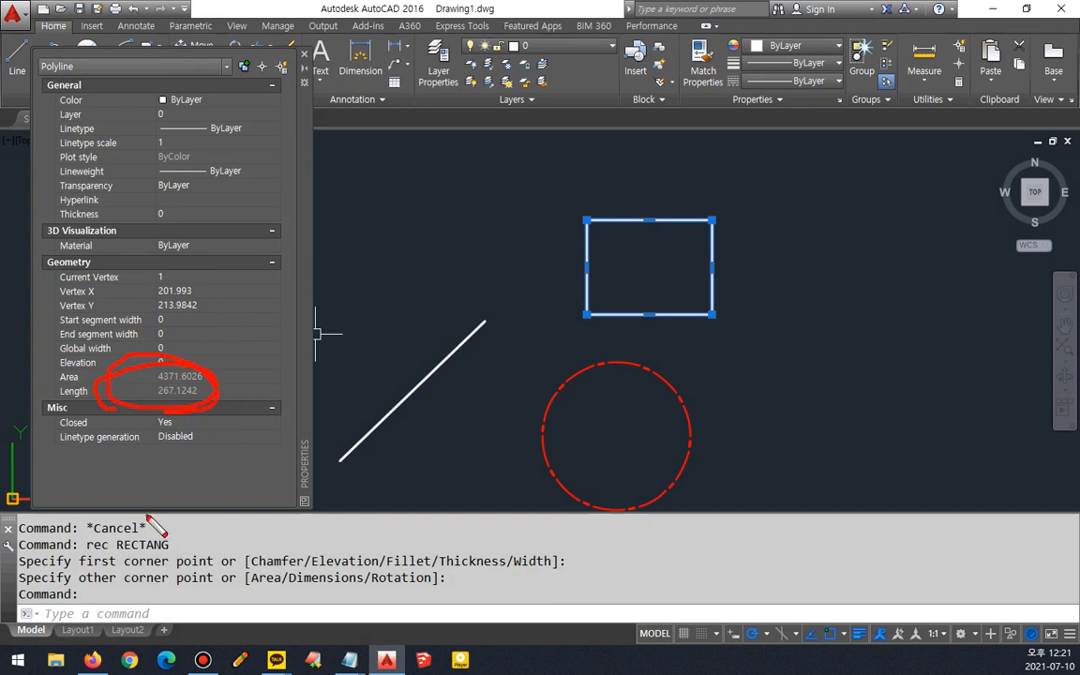
{"action": "key", "text": "Escape"}
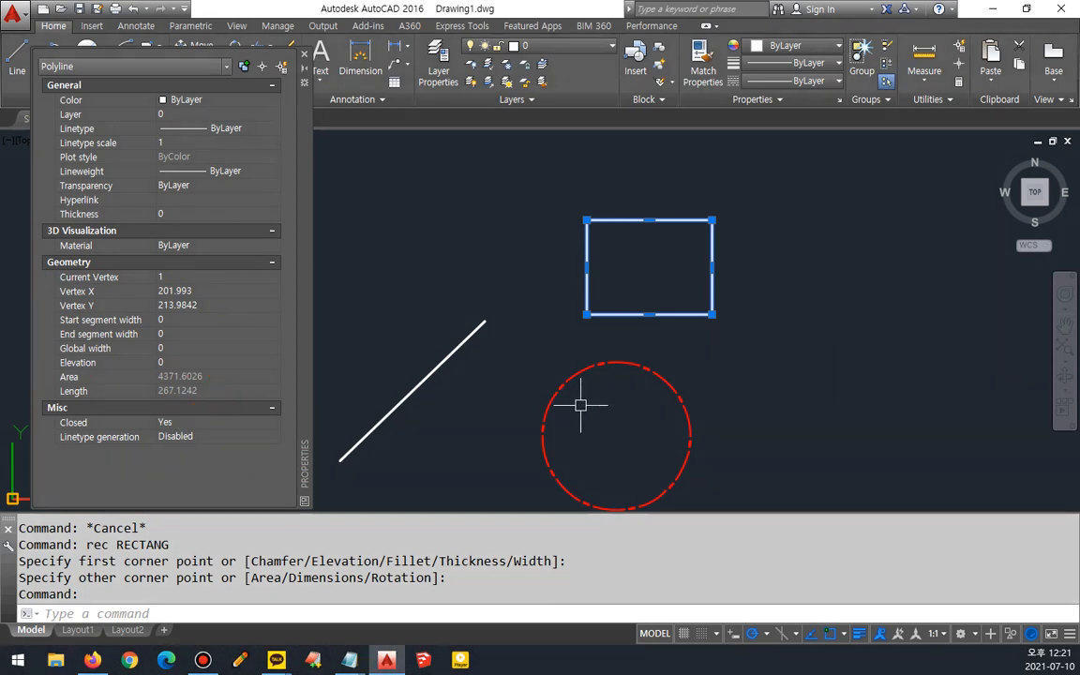
{"action": "key", "text": "Escape"}
{"action": "middle_click_drag", "start_coordinate": [569, 366], "coordinate": [610, 329]}
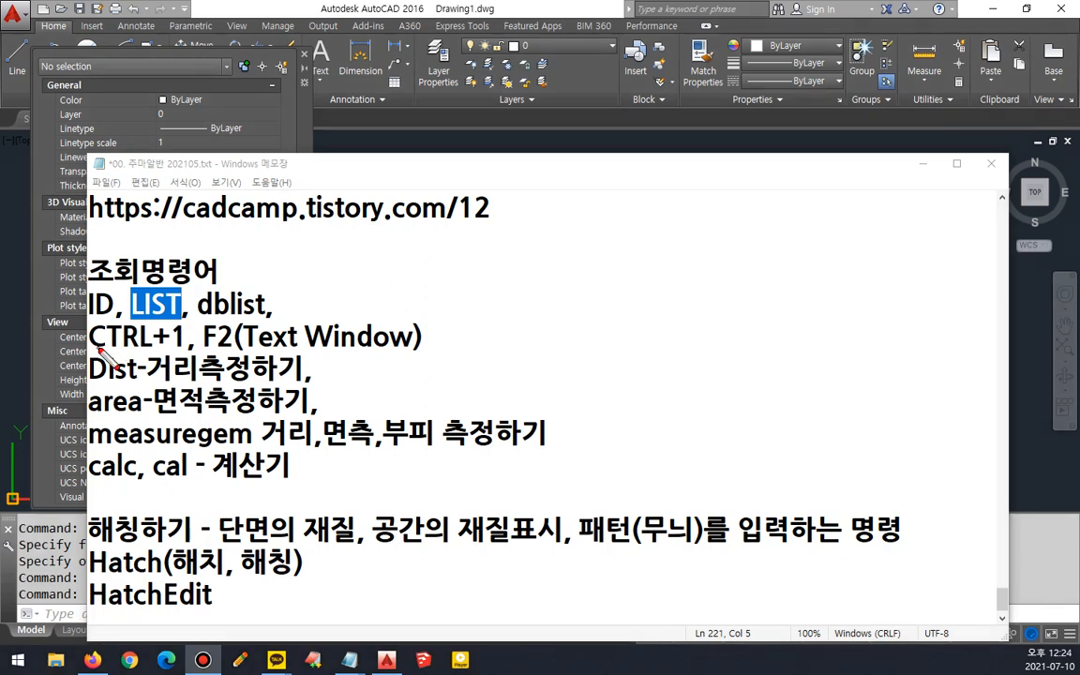
{"action": "left_click_drag", "start_coordinate": [90, 350], "coordinate": [480, 350]}
{"action": "key", "text": "Escape"}
{"action": "left_click", "coordinate": [328, 4]}
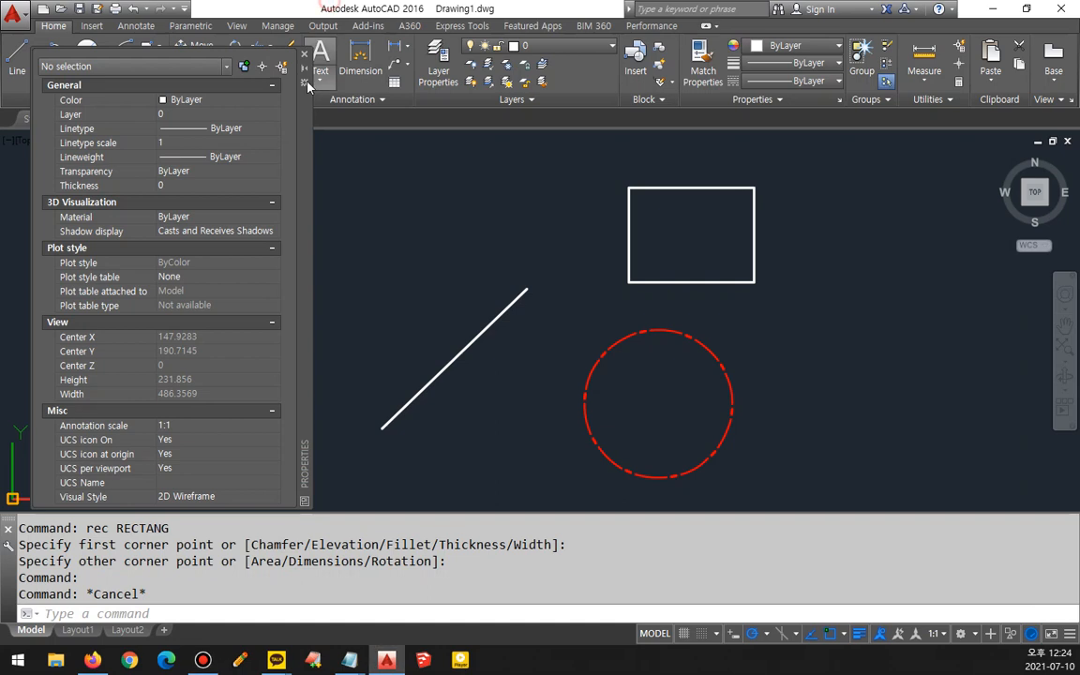
{"action": "left_click_drag", "start_coordinate": [307, 198], "coordinate": [325, 186]}
{"action": "key", "text": "Escape"}
{"action": "left_click", "coordinate": [429, 235]}
{"action": "left_click", "coordinate": [429, 284]}
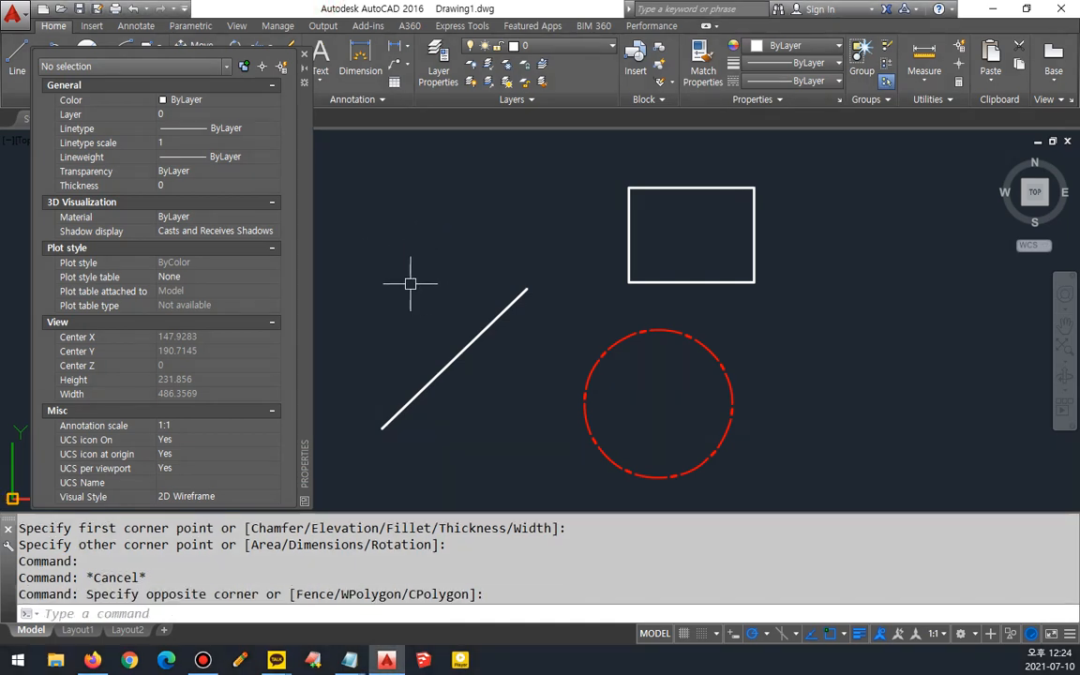
- Open the text window to review the command history, then close it
{"action": "key", "text": "F2"}
{"action": "left_click_drag", "start_coordinate": [428, 194], "coordinate": [338, 143]}
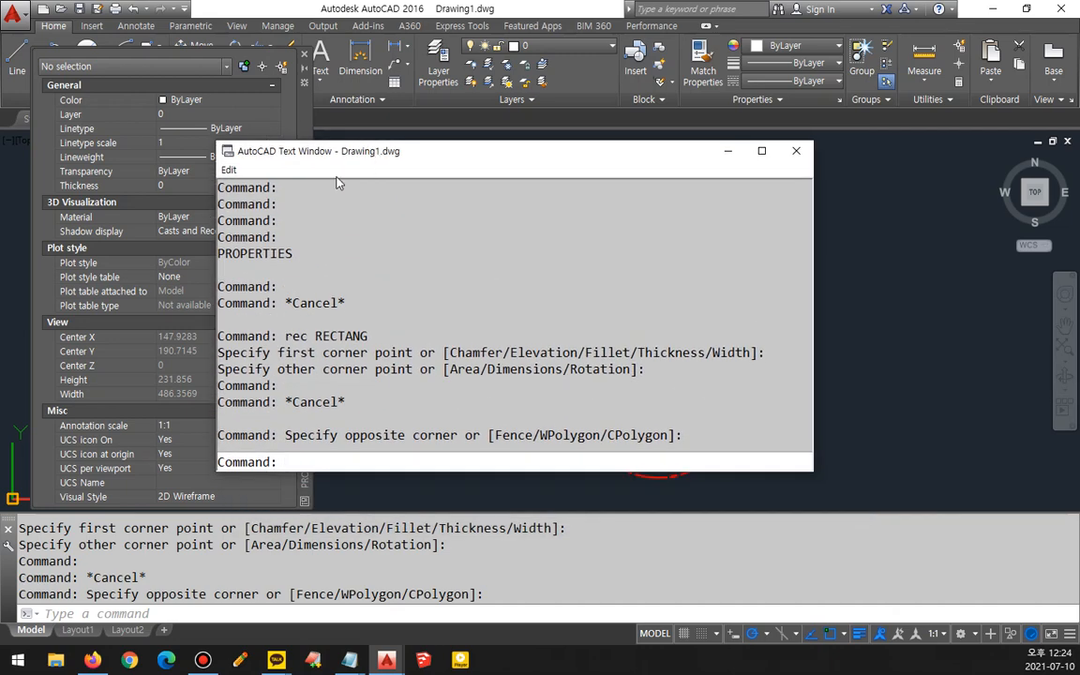
{"action": "left_click", "coordinate": [796, 150]}
- Undock the command line and float it over the top of the drawing area
{"action": "left_click_drag", "start_coordinate": [7, 519], "coordinate": [348, 159]}
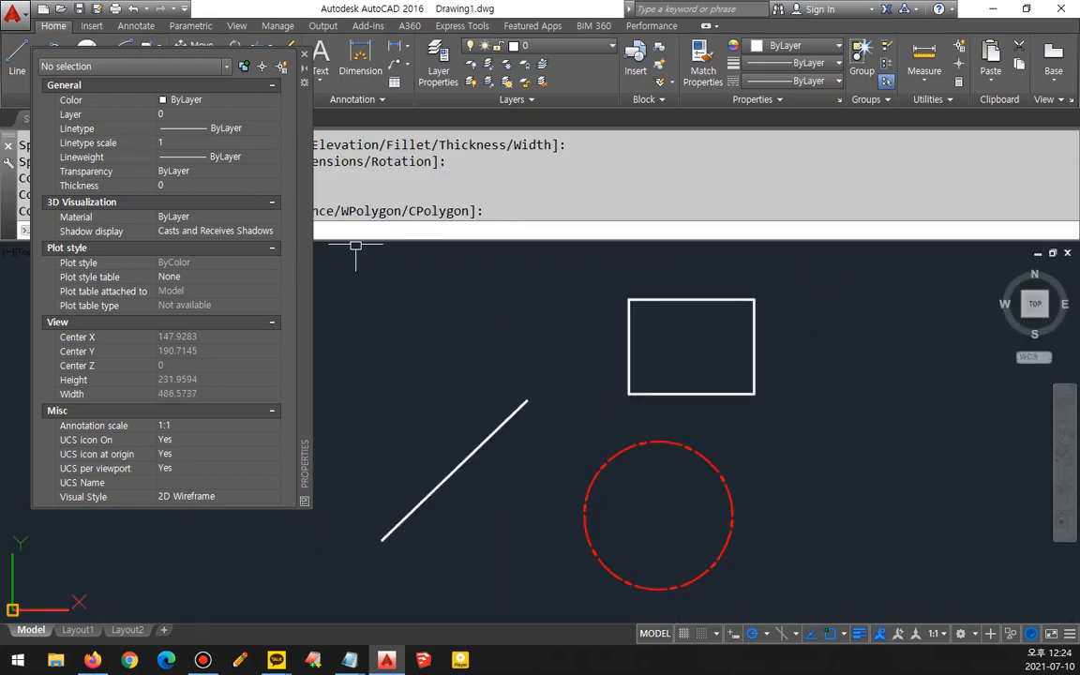
{"action": "mouse_move", "coordinate": [6, 134]}
{"action": "left_mouse_down"}
{"action": "mouse_move", "coordinate": [448, 325]}
{"action": "mouse_move", "coordinate": [455, 228]}
{"action": "mouse_move", "coordinate": [401, 185]}
{"action": "left_mouse_up"}
{"action": "key", "text": "F2"}
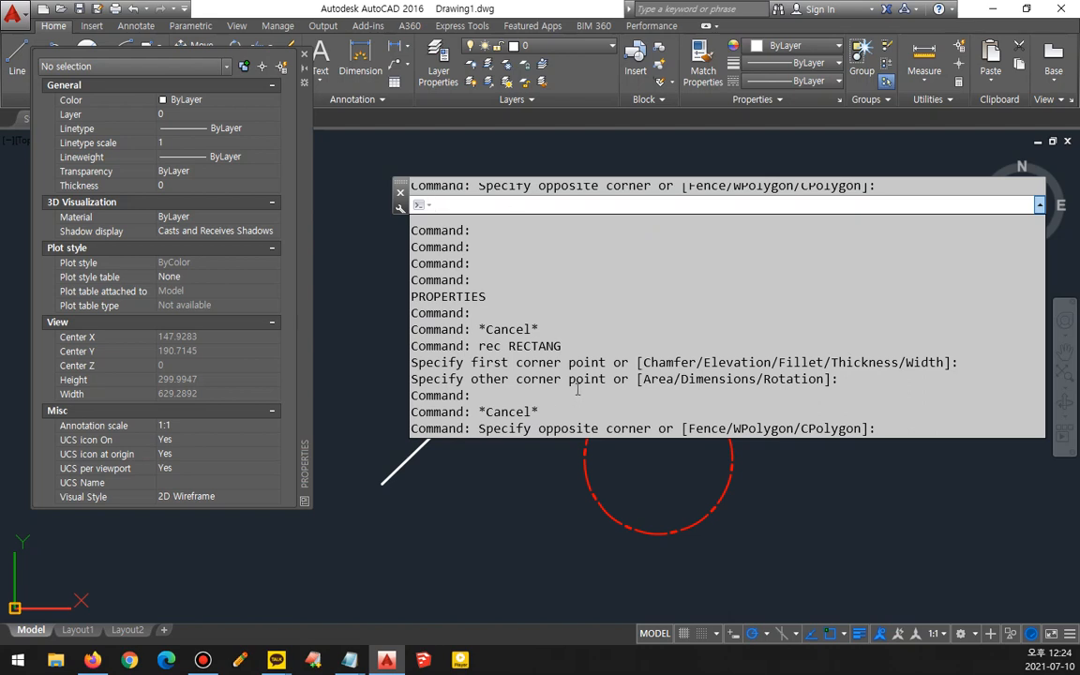
{"action": "key", "text": "F2"}
{"action": "left_click_drag", "start_coordinate": [402, 184], "coordinate": [396, 138]}
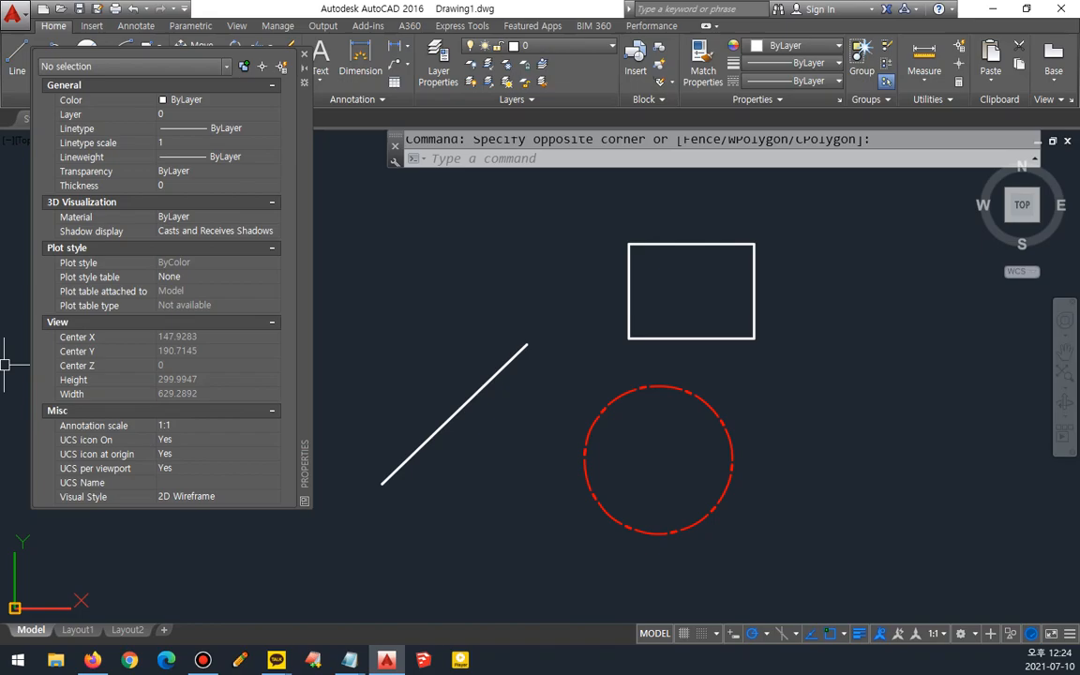
- Measure the distance between the line's two endpoints with DIST and view the result in the text window
{"action": "key", "text": "alt+Tab"}
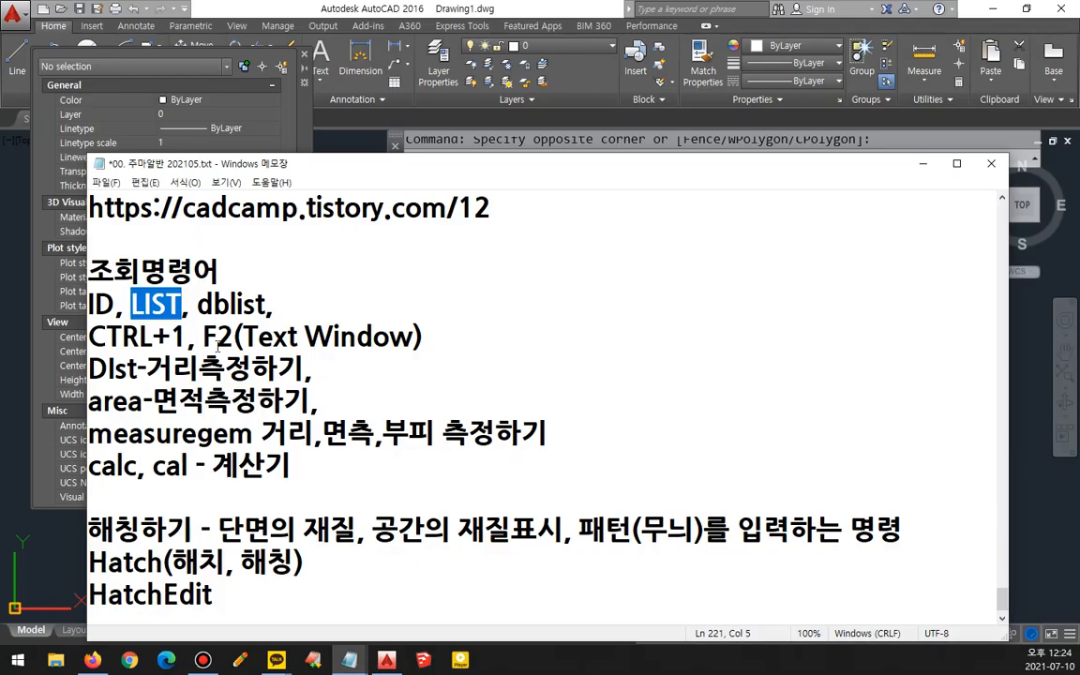
{"action": "left_click_drag", "start_coordinate": [200, 367], "coordinate": [88, 368]}
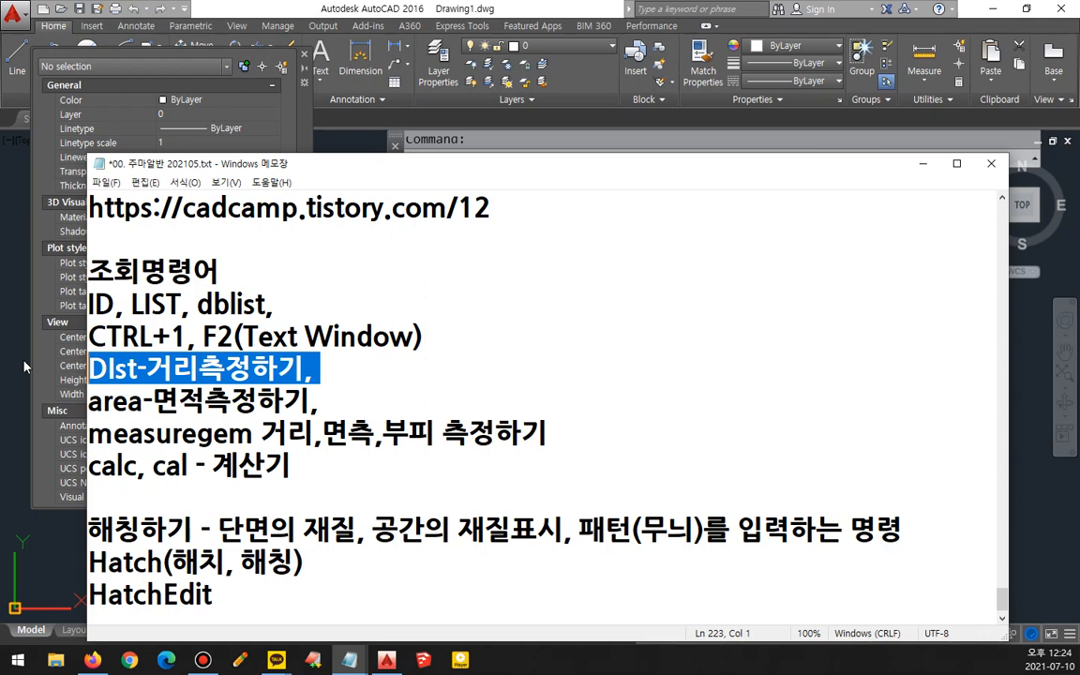
{"action": "left_click", "coordinate": [201, 6]}
{"action": "type", "text": "DI"}
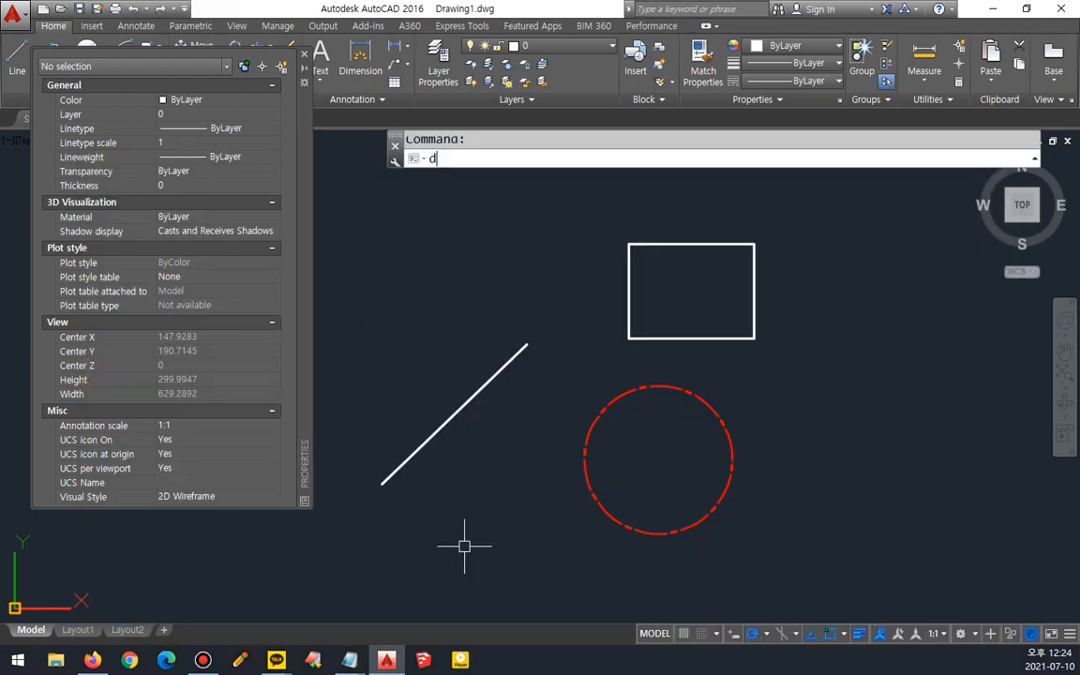
{"action": "key", "text": "Return"}
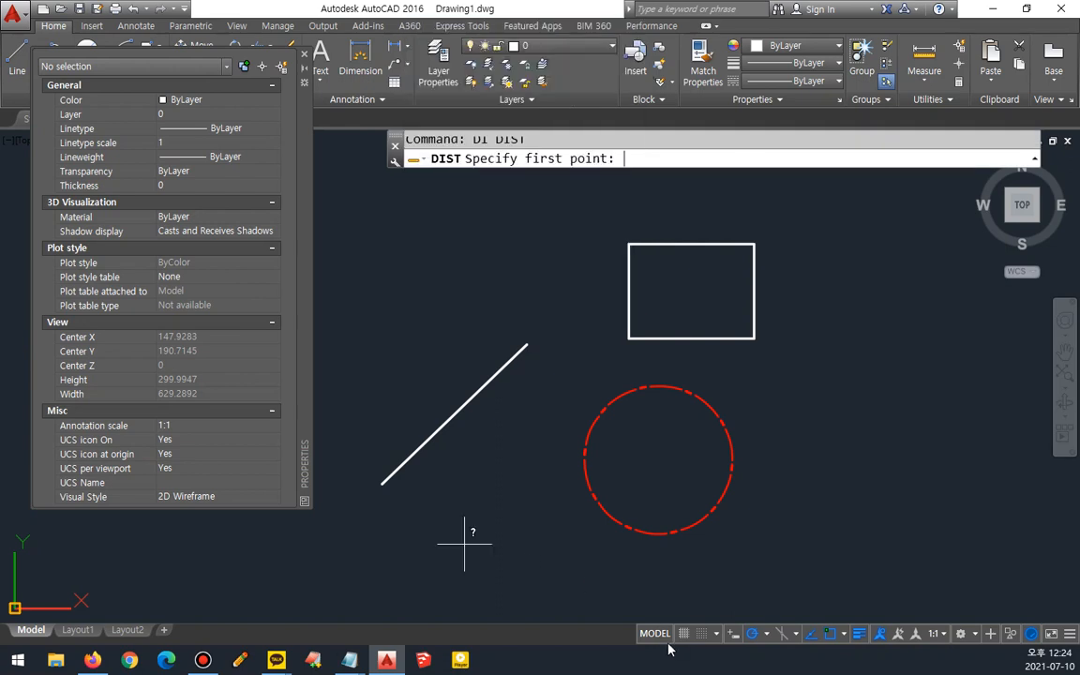
{"action": "left_click", "coordinate": [383, 482]}
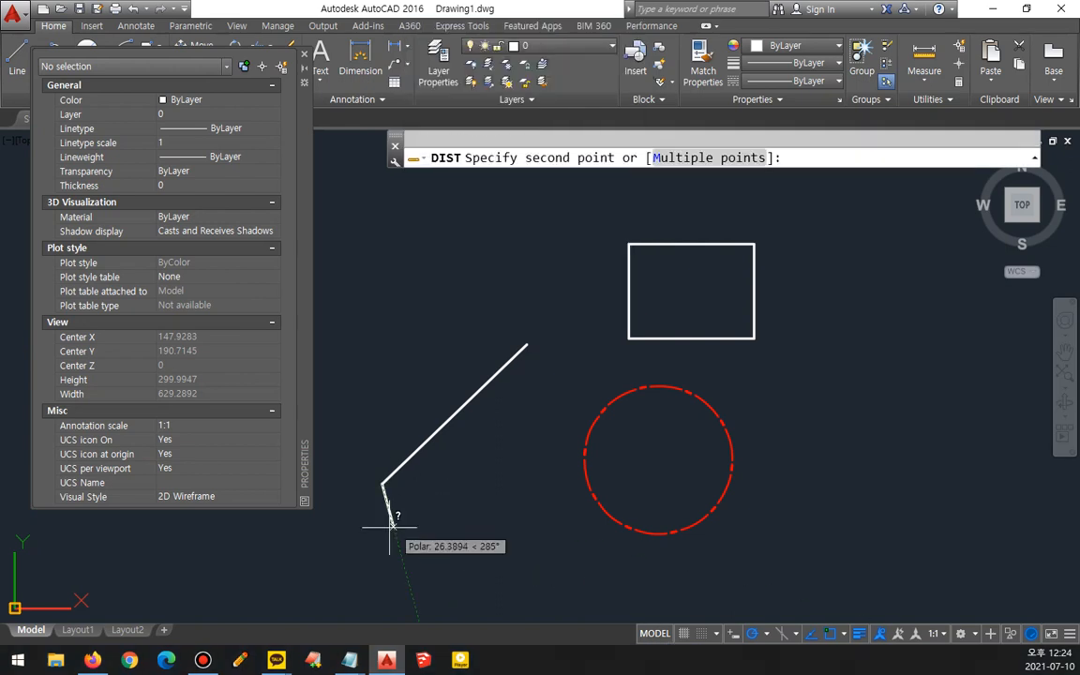
{"action": "left_click", "coordinate": [527, 345]}
{"action": "key", "text": "F2"}
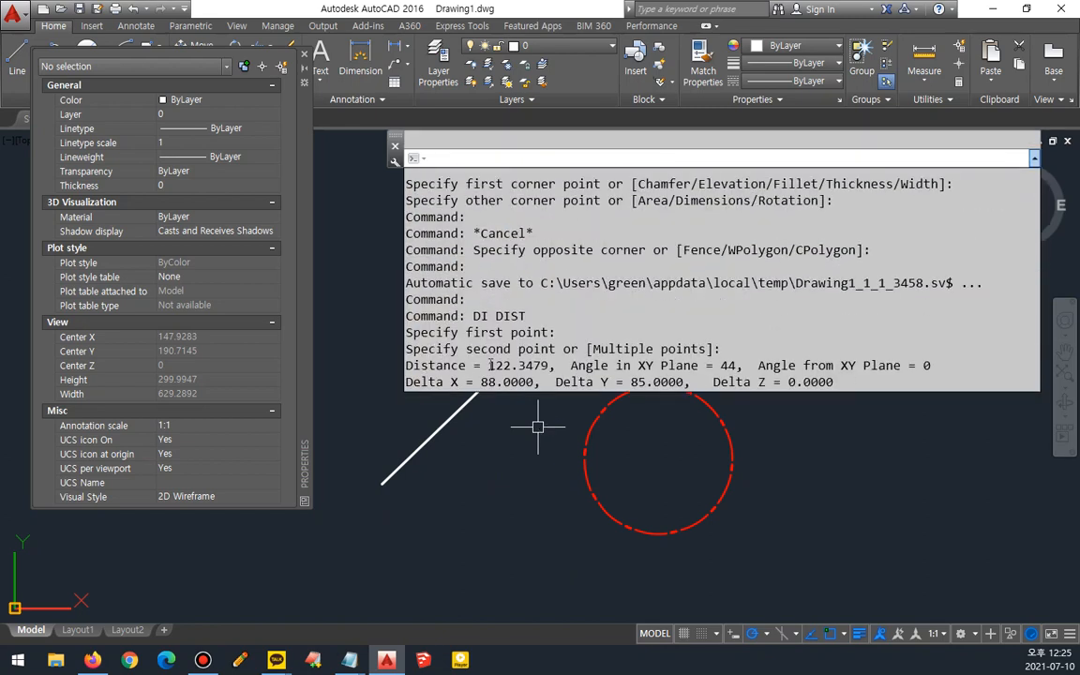
- Examine the distance, XY-plane angle and delta X/Y values of the DIST result in the text window
{"action": "left_click_drag", "start_coordinate": [489, 365], "coordinate": [543, 367]}
{"action": "double_click", "coordinate": [727, 366]}
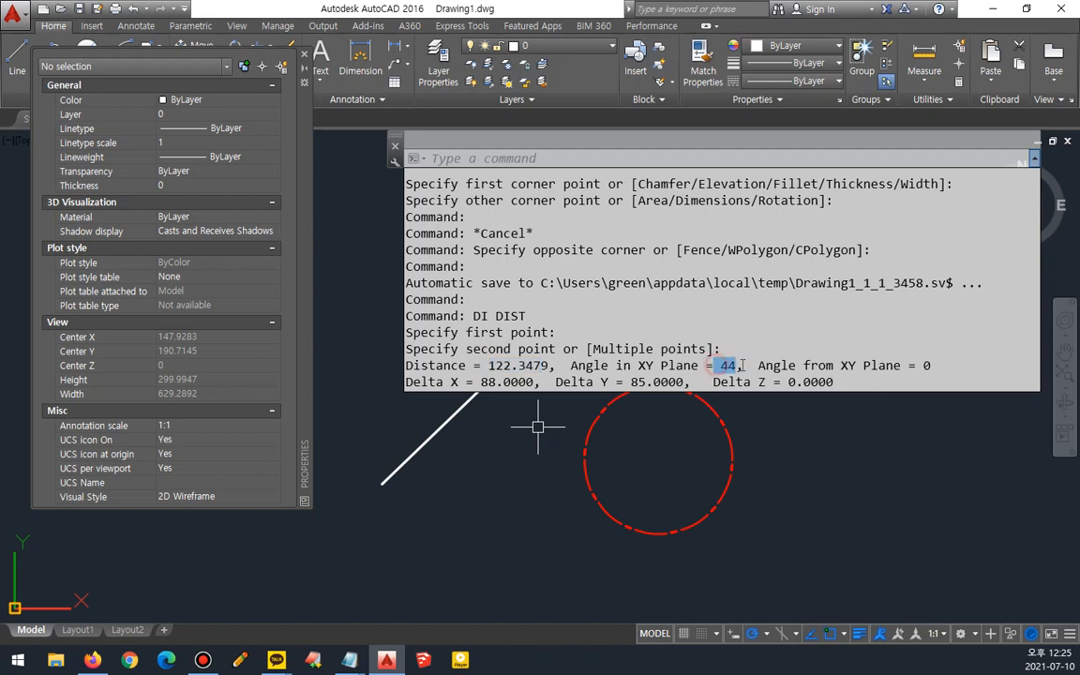
{"action": "double_click", "coordinate": [506, 381]}
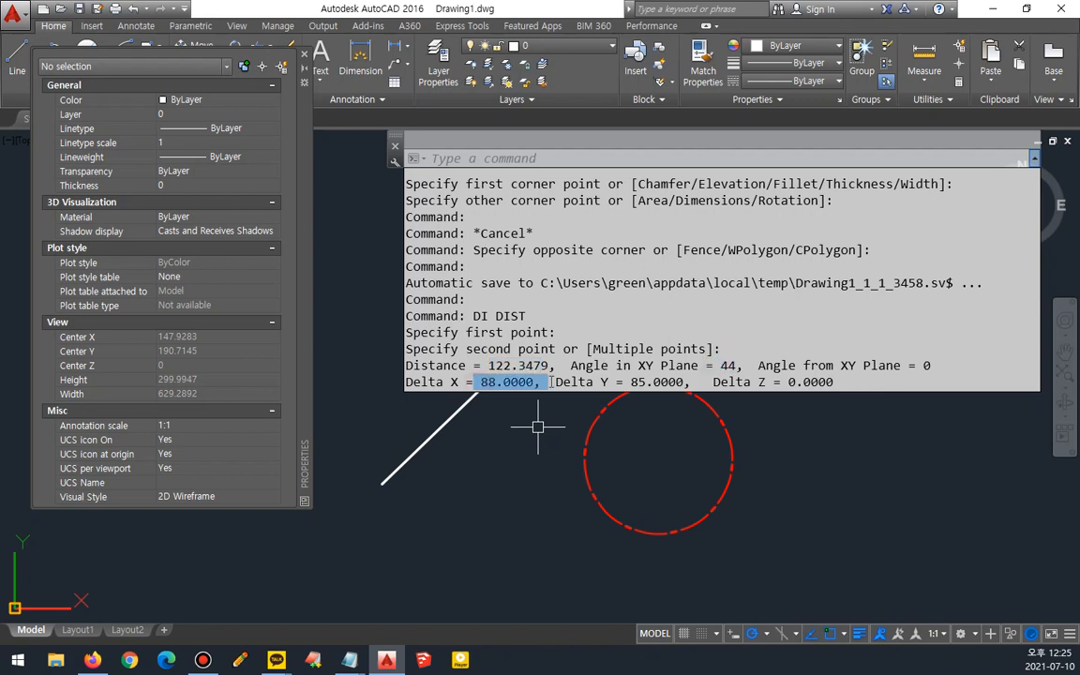
{"action": "left_click_drag", "start_coordinate": [551, 381], "coordinate": [531, 377]}
{"action": "left_click_drag", "start_coordinate": [626, 381], "coordinate": [700, 384]}
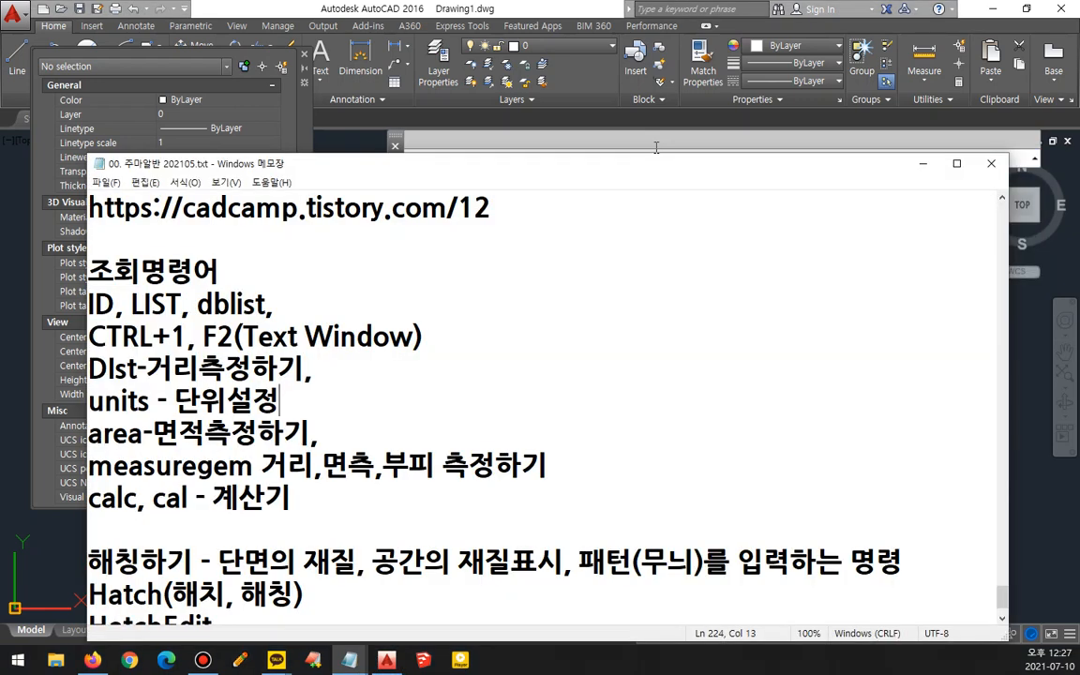
{"action": "left_click_drag", "start_coordinate": [150, 401], "coordinate": [61, 406]}
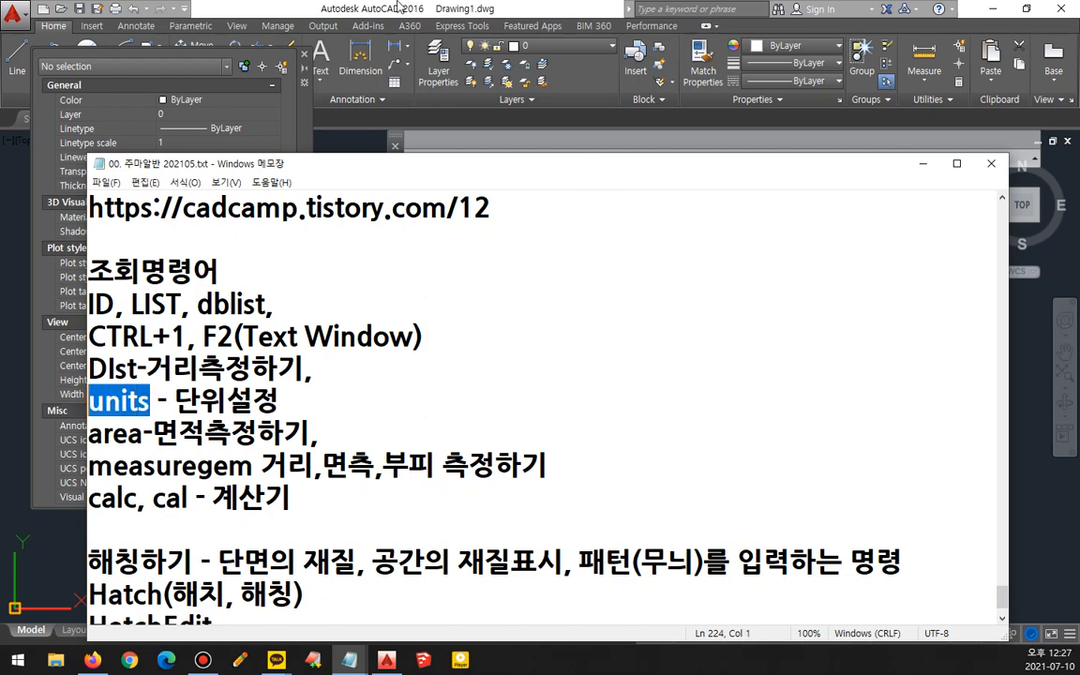
{"action": "left_click", "coordinate": [398, 7]}
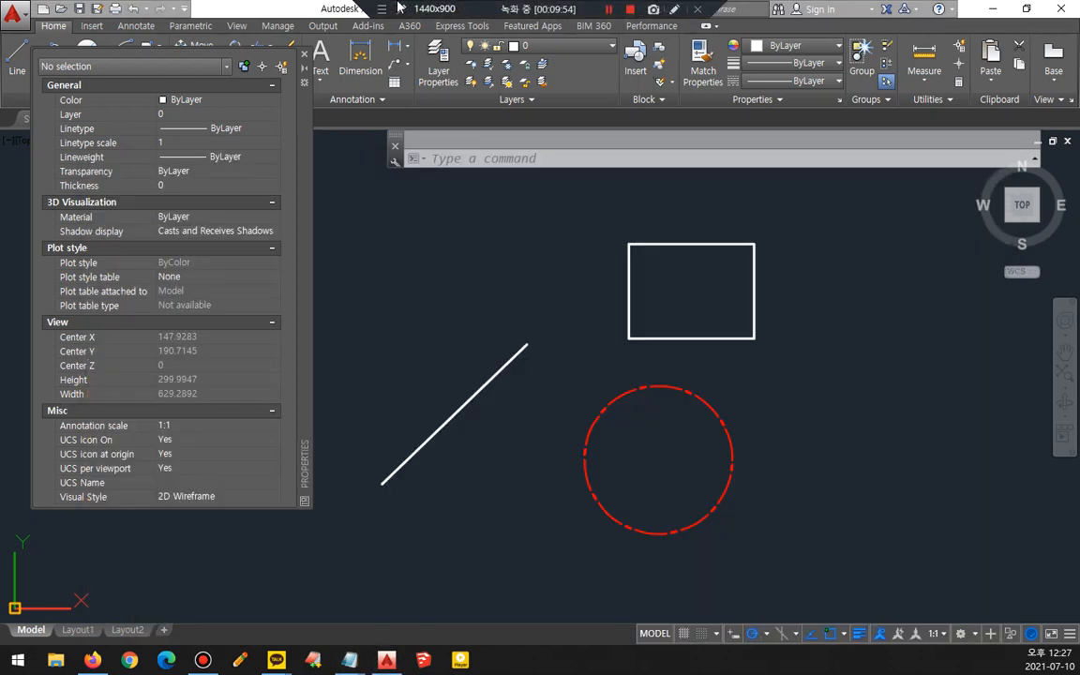
{"action": "left_click", "coordinate": [853, 272]}
{"action": "left_click", "coordinate": [511, 265]}
{"action": "key", "text": "Escape"}
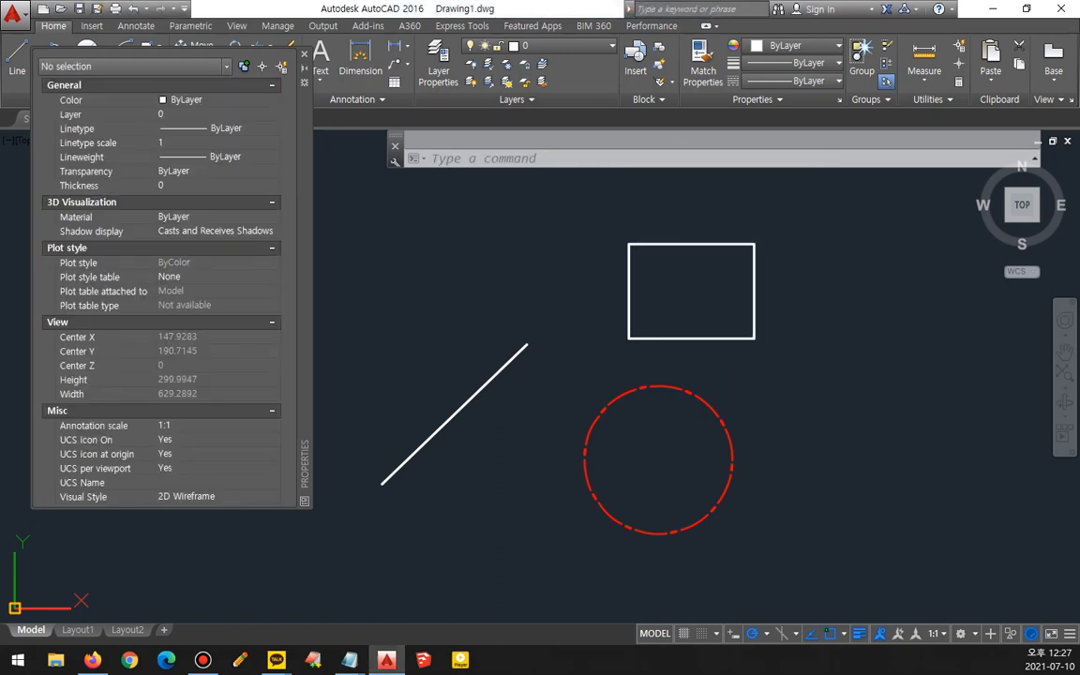
- Open the Drawing Units dialog and set the angle precision to 0.0000
{"action": "type", "text": "units"}
{"action": "key", "text": "Return"}
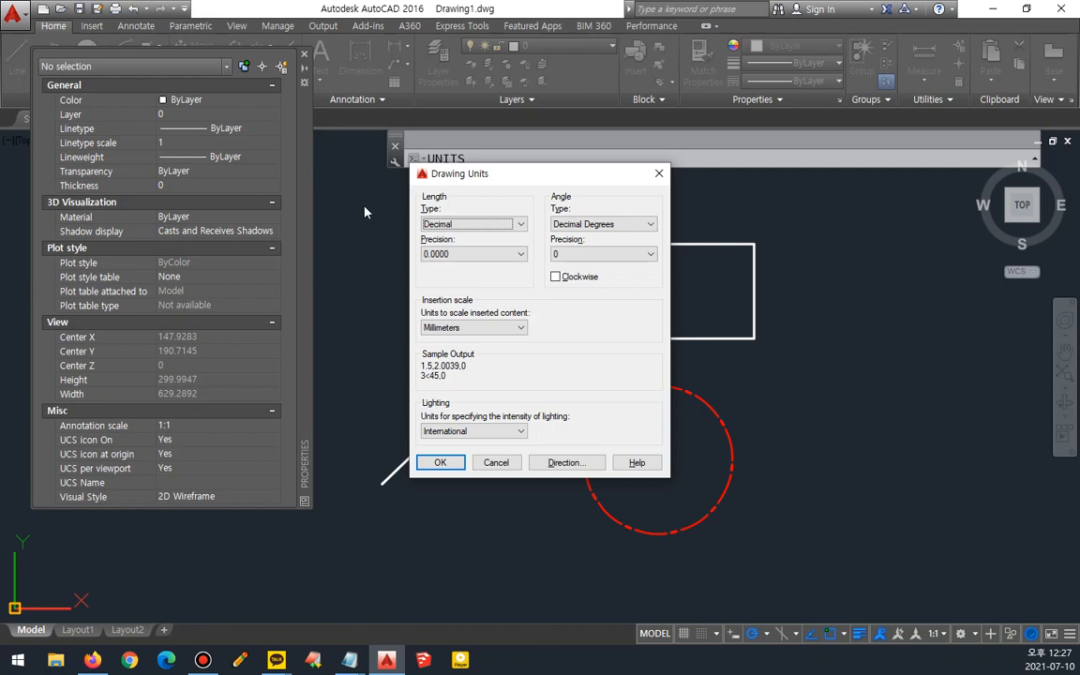
{"action": "left_click_drag", "start_coordinate": [536, 196], "coordinate": [536, 285]}
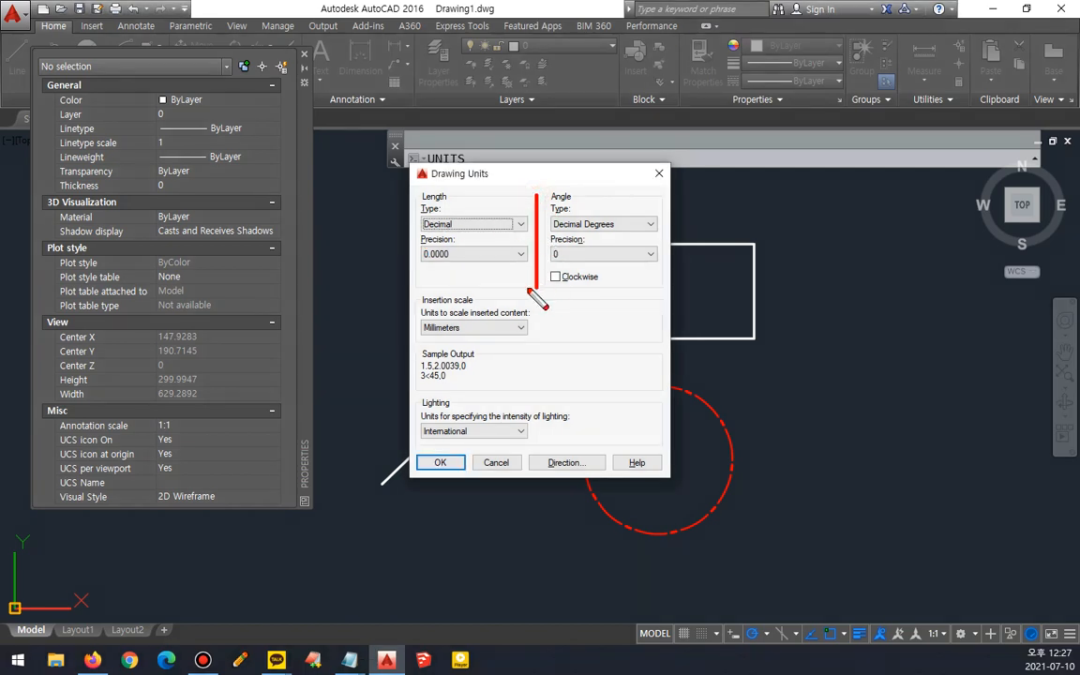
{"action": "left_click_drag", "start_coordinate": [400, 283], "coordinate": [714, 283]}
{"action": "left_click_drag", "start_coordinate": [724, 331], "coordinate": [739, 329]}
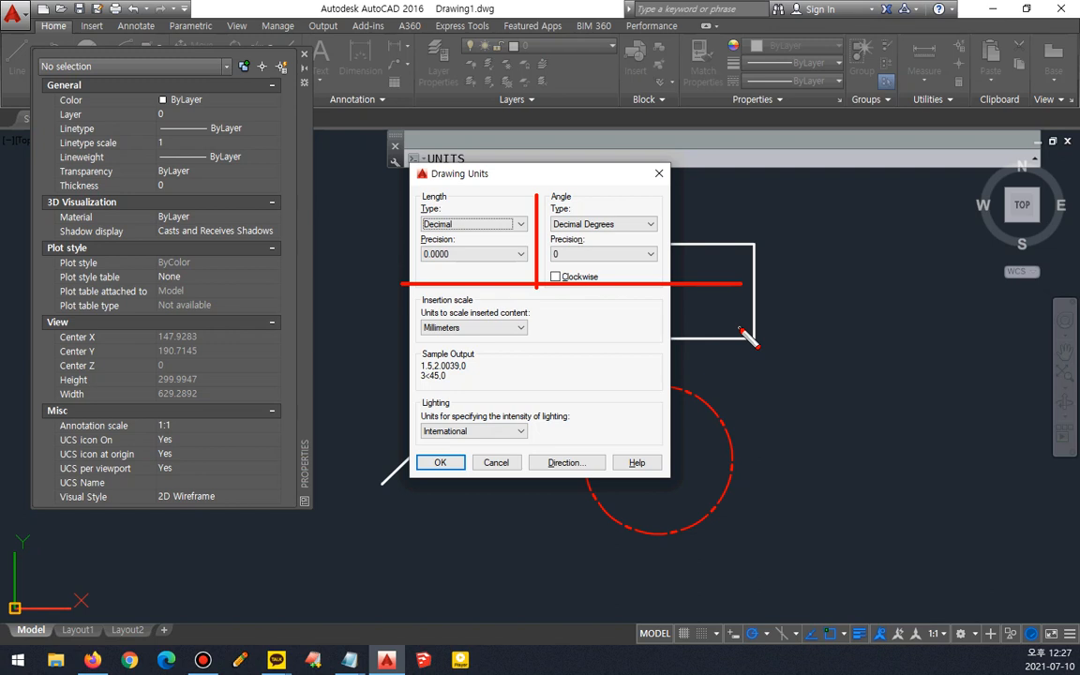
{"action": "mouse_move", "coordinate": [540, 265]}
{"action": "left_mouse_down"}
{"action": "mouse_move", "coordinate": [560, 242]}
{"action": "mouse_move", "coordinate": [625, 284]}
{"action": "left_mouse_up"}
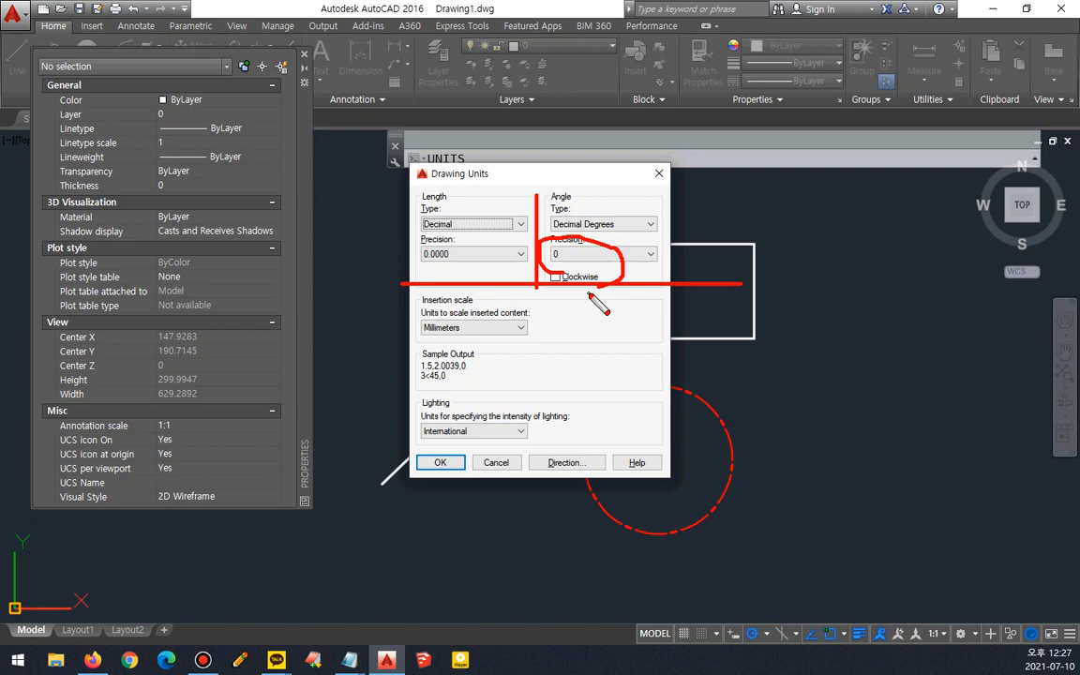
{"action": "left_click", "coordinate": [637, 254]}
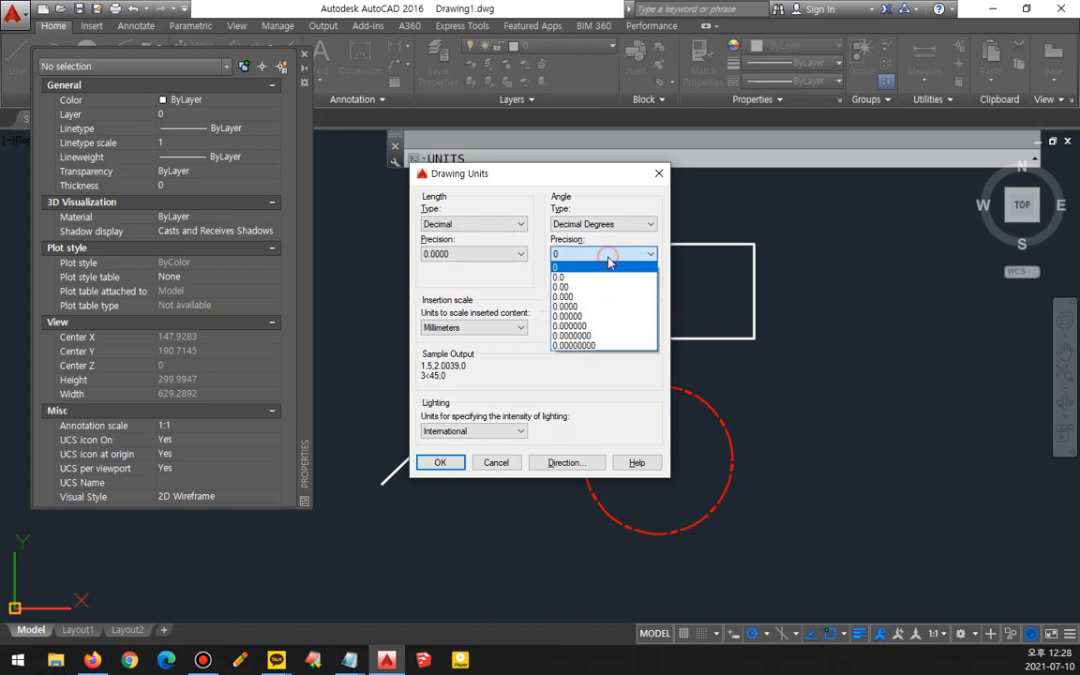
{"action": "left_click", "coordinate": [607, 308]}
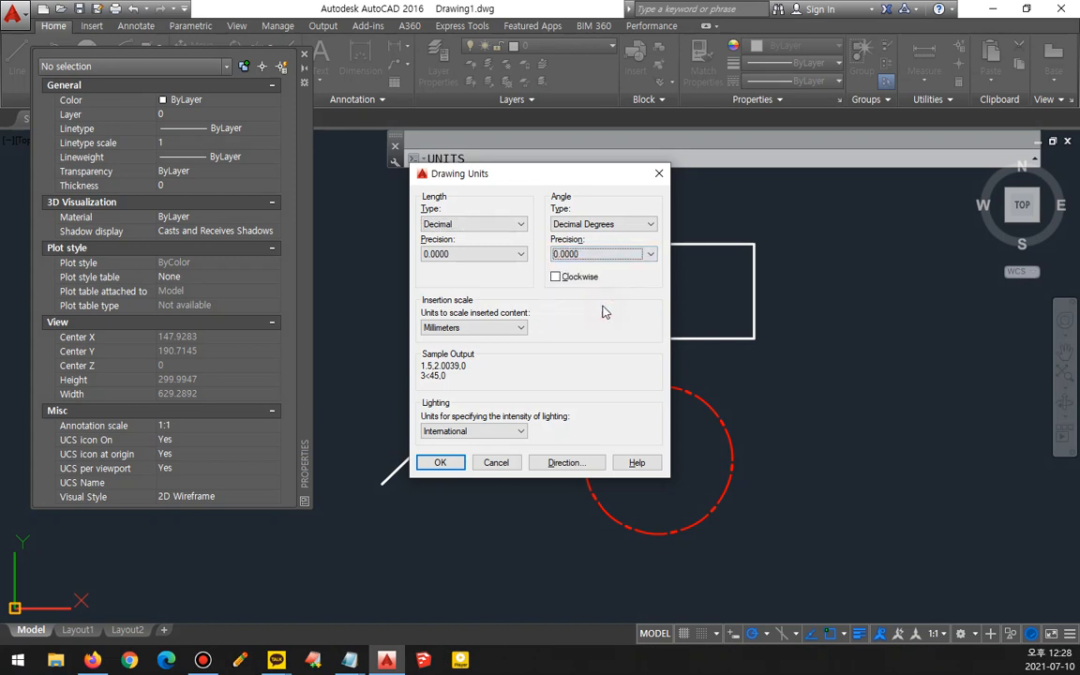
{"action": "left_click", "coordinate": [424, 465]}
- Measure the line's length between its two endpoints with DIST and view the result in the text window
{"action": "type", "text": "di"}
{"action": "key", "text": "Return"}
{"action": "left_click", "coordinate": [383, 481]}
{"action": "left_click", "coordinate": [526, 345]}
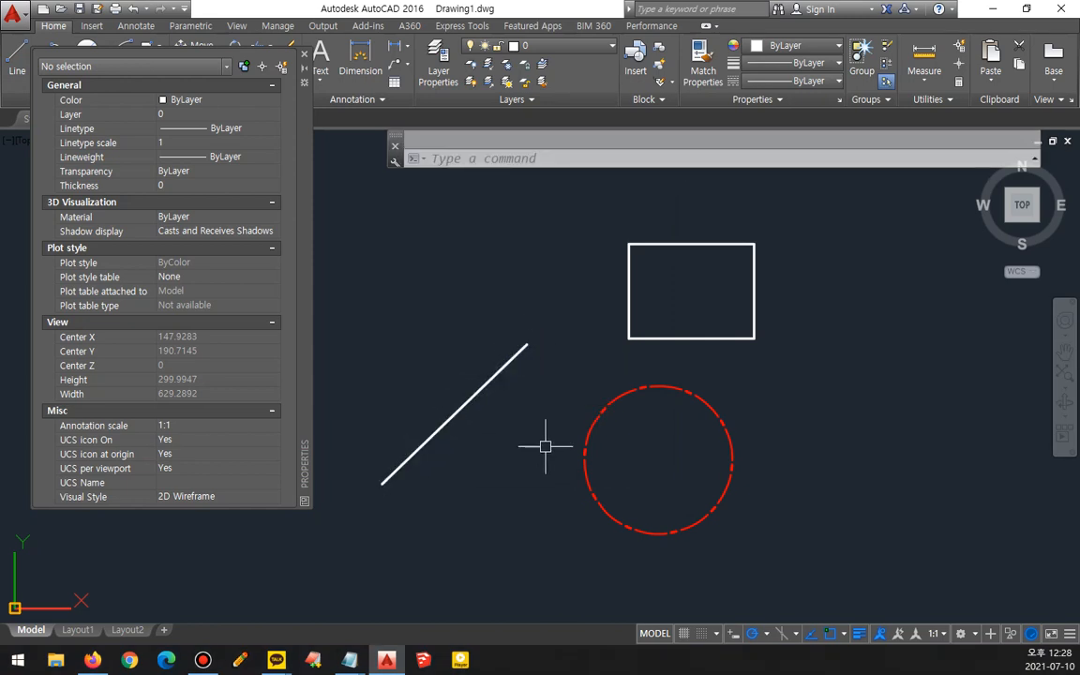
{"action": "key", "text": "F2"}
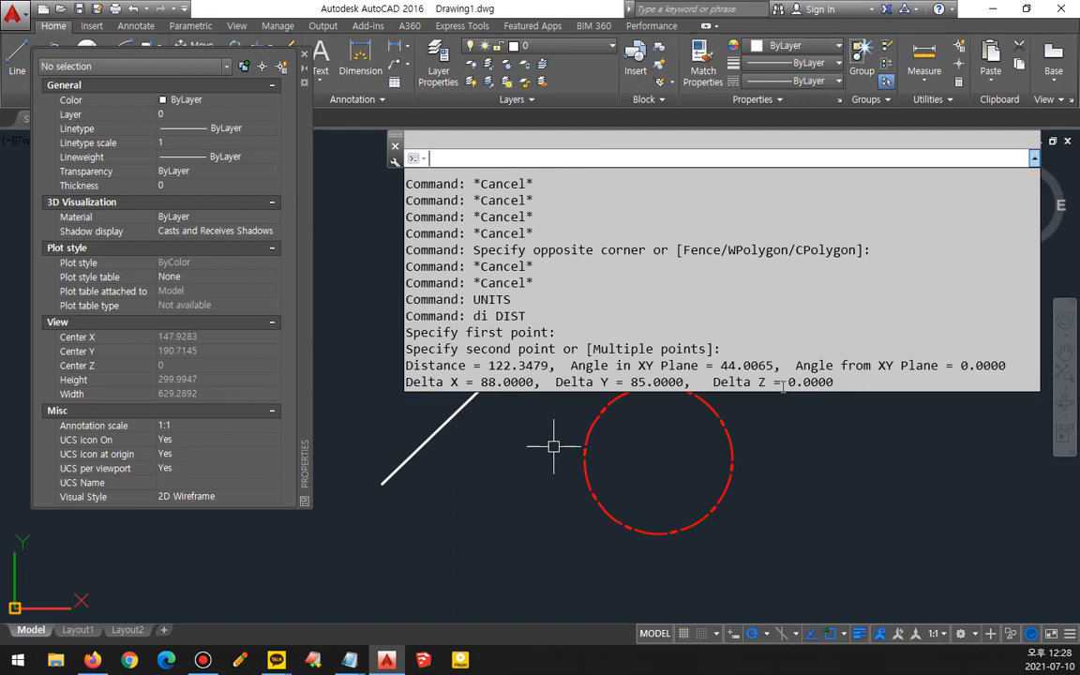
- Reopen the Drawing Units dialog and examine the length type, angle type, insertion scale and precision options
{"action": "type", "text": "units"}
{"action": "key", "text": "Return"}
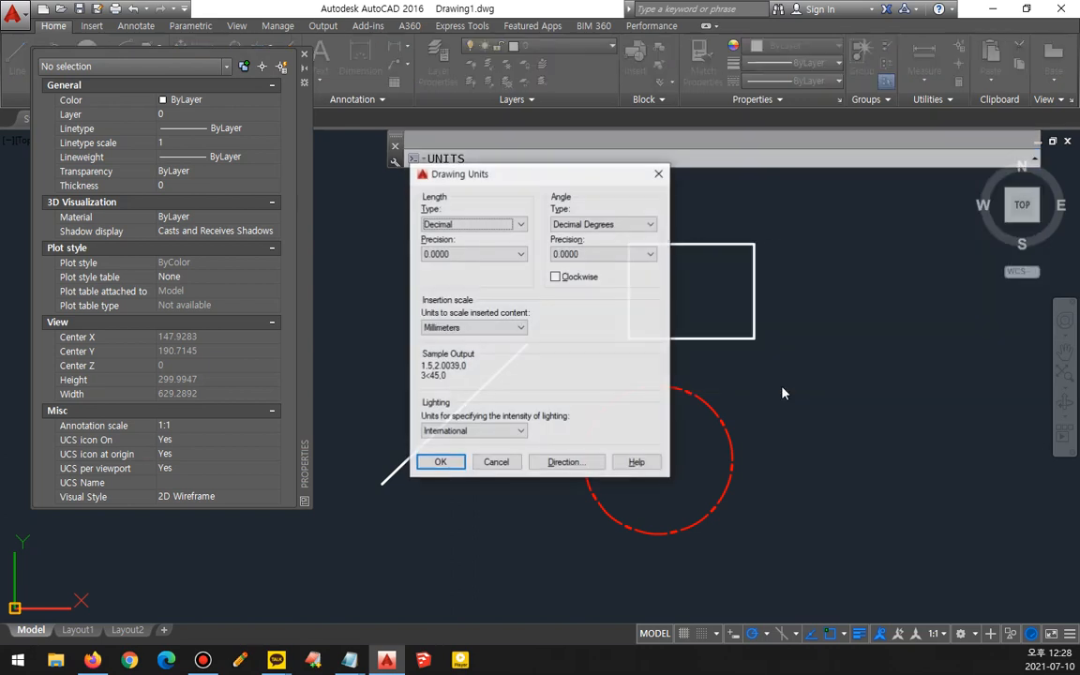
{"action": "left_click", "coordinate": [521, 224]}
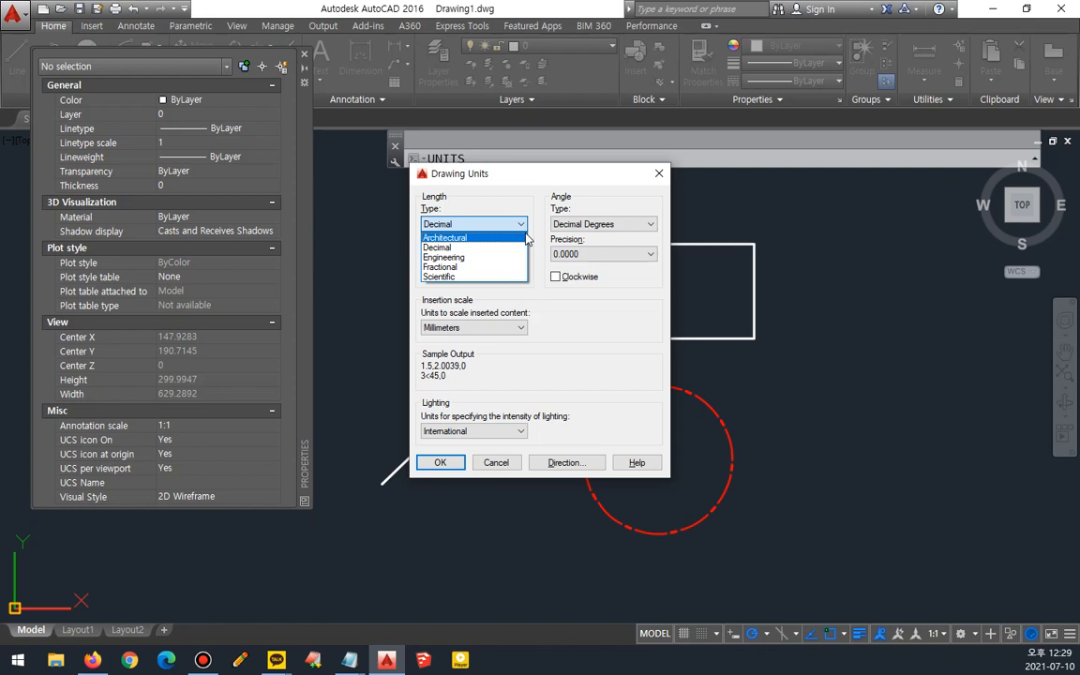
{"action": "left_click", "coordinate": [509, 251]}
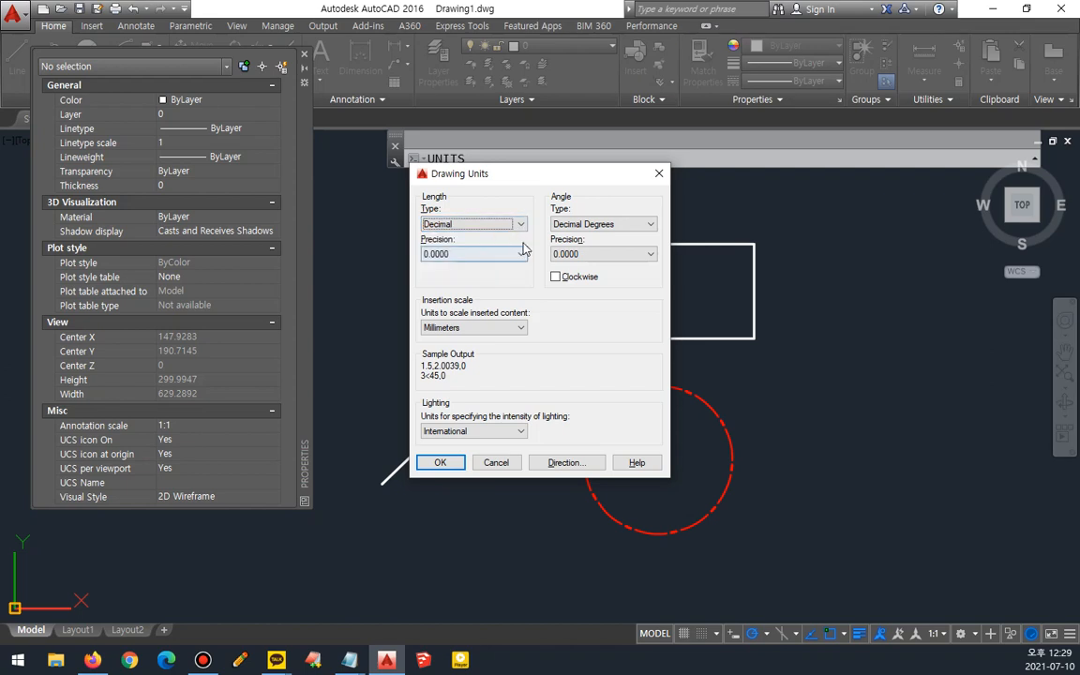
{"action": "left_click", "coordinate": [630, 223]}
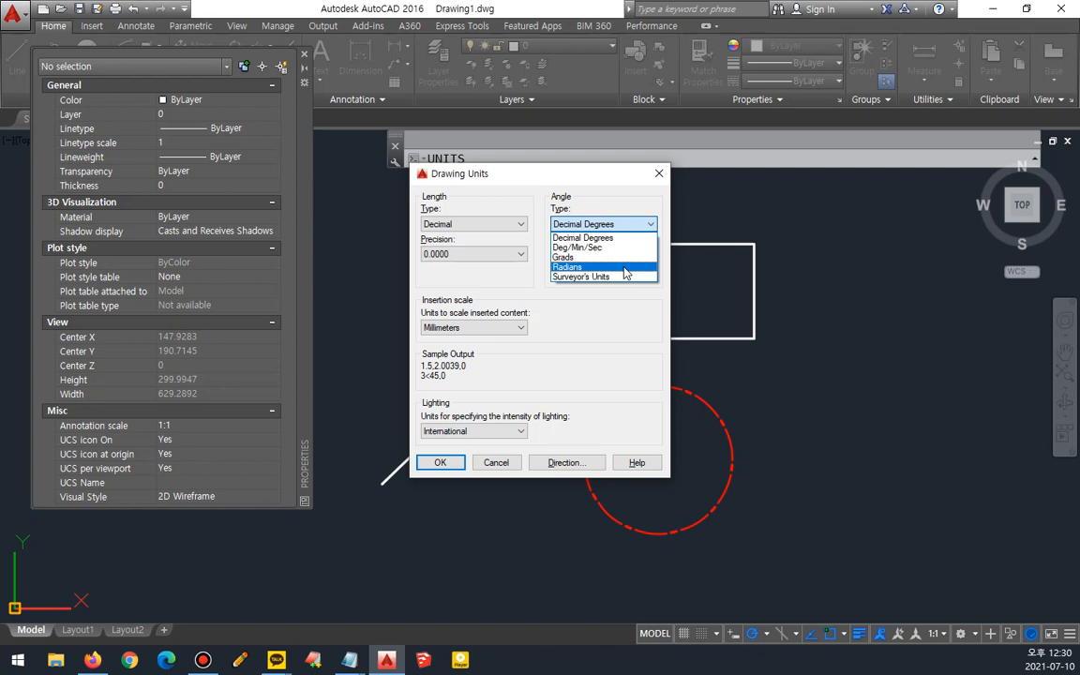
{"action": "left_click", "coordinate": [553, 183]}
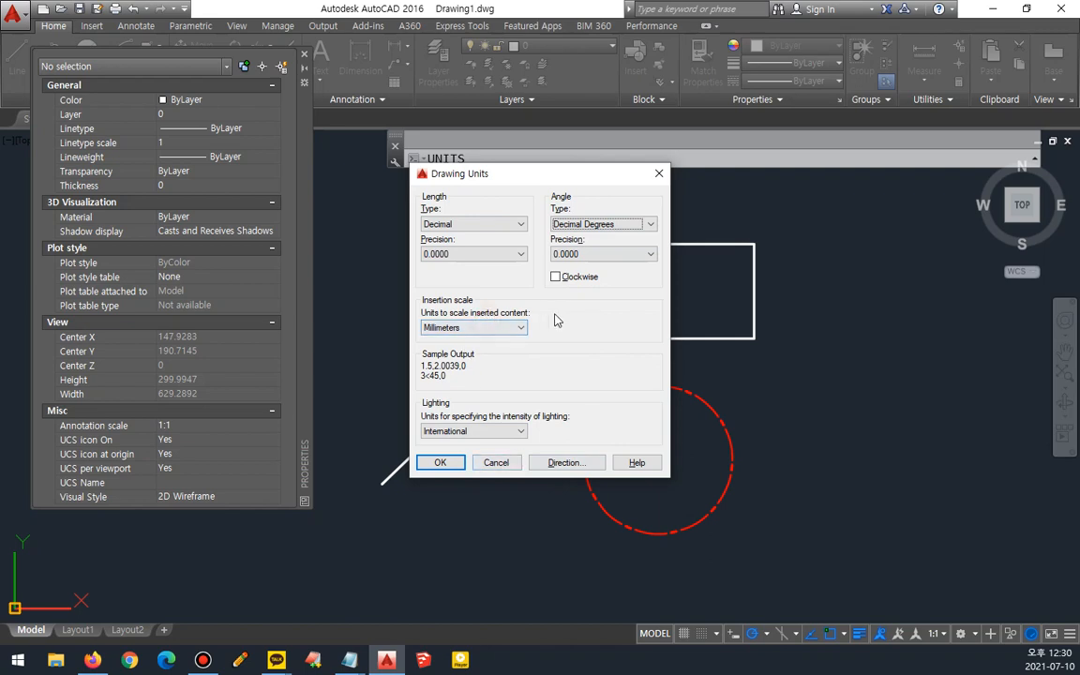
{"action": "left_click", "coordinate": [521, 327]}
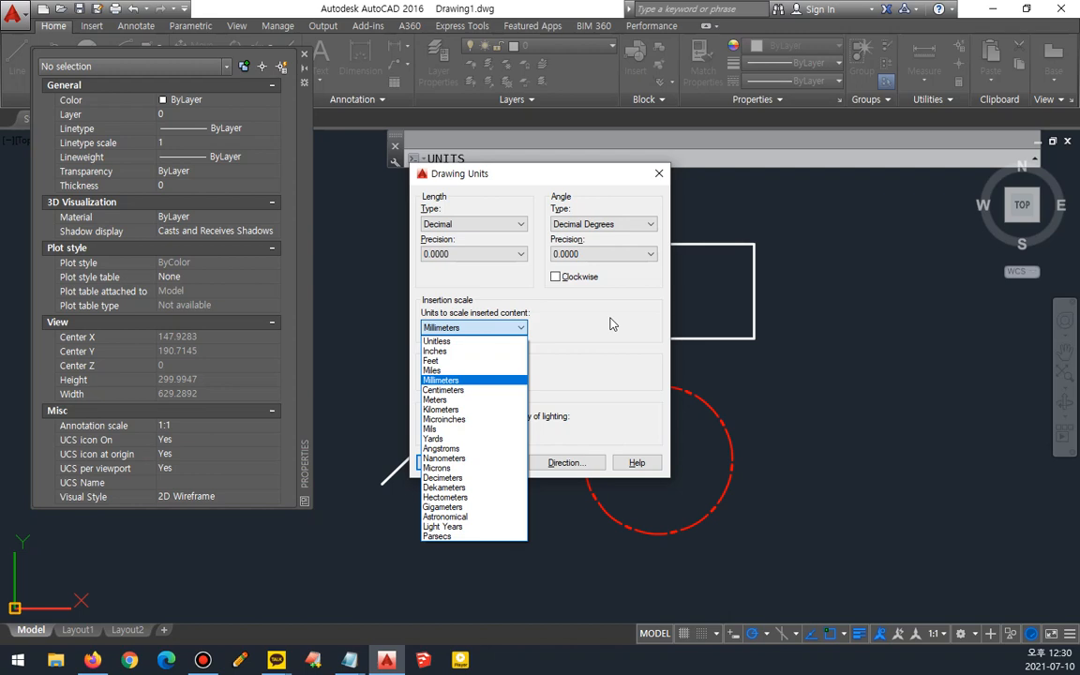
{"action": "left_click", "coordinate": [611, 324]}
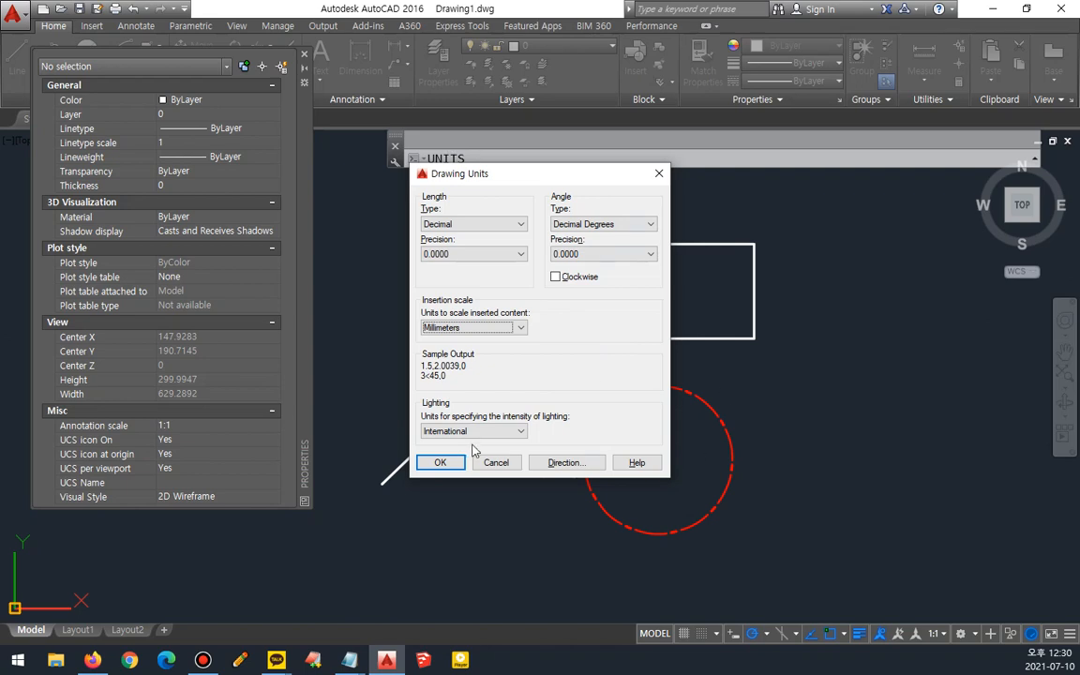
{"action": "left_click", "coordinate": [621, 253]}
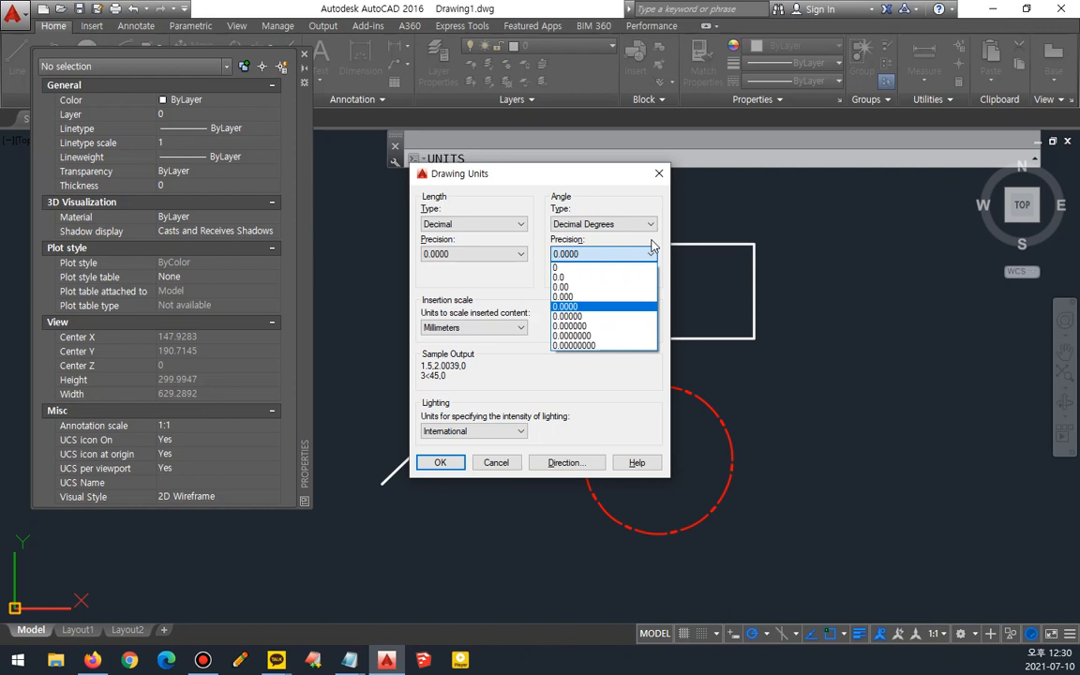
{"action": "left_click", "coordinate": [438, 461]}
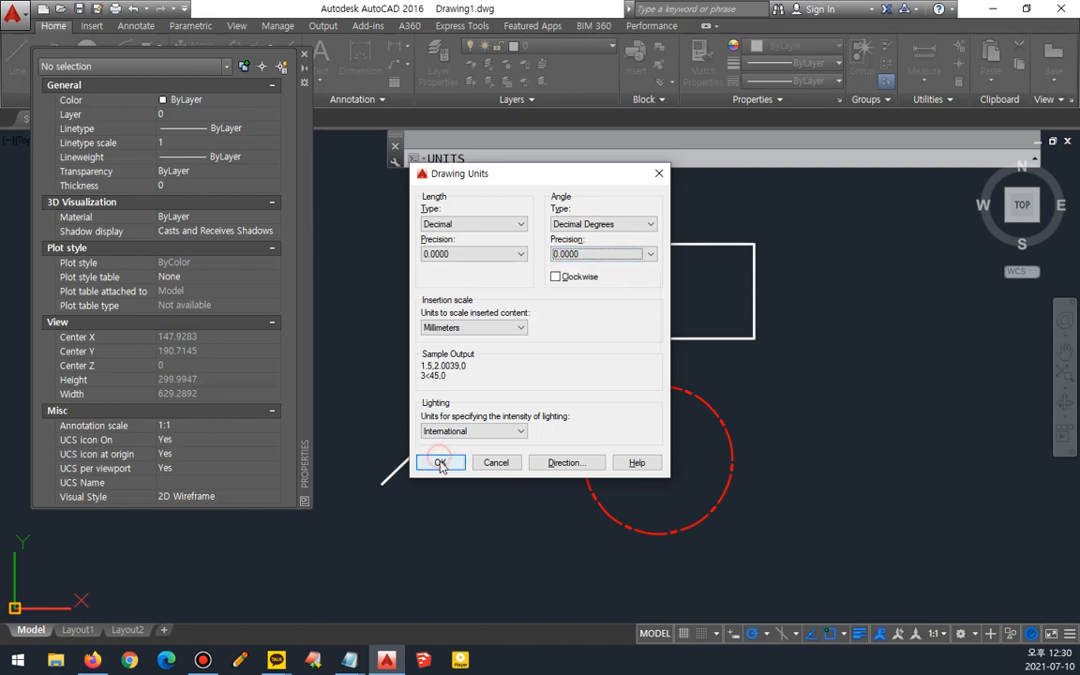
- Set both the length precision and the angle precision to 0.00 and apply the drawing units
{"action": "left_click", "coordinate": [473, 254]}
{"action": "left_click", "coordinate": [433, 287]}
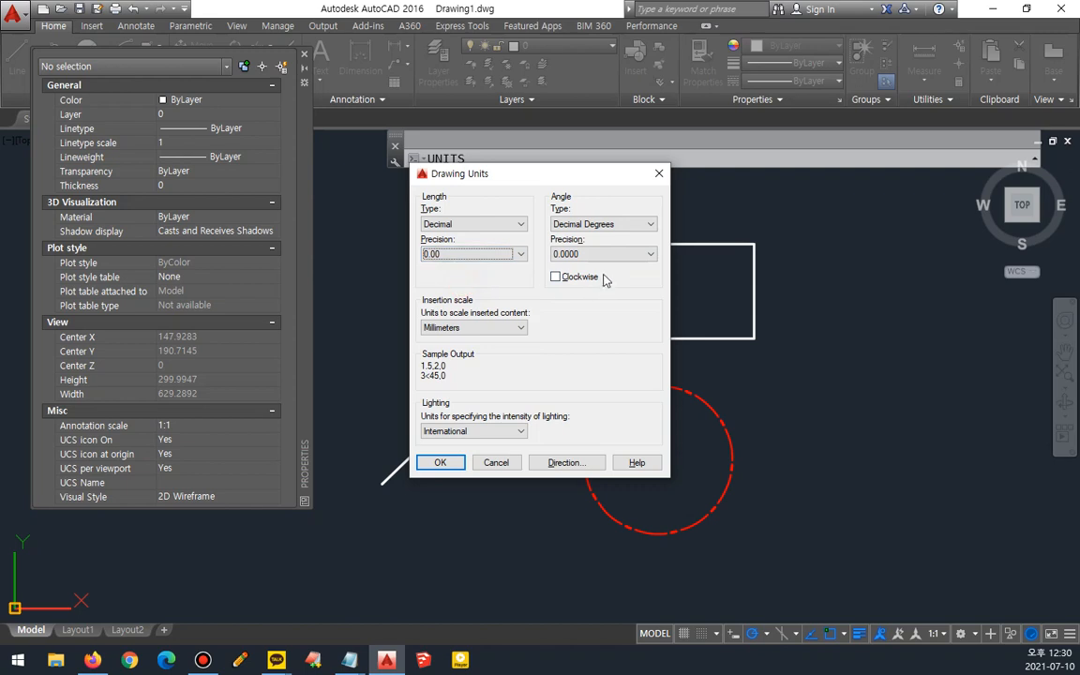
{"action": "left_click", "coordinate": [602, 254]}
{"action": "left_click", "coordinate": [588, 287]}
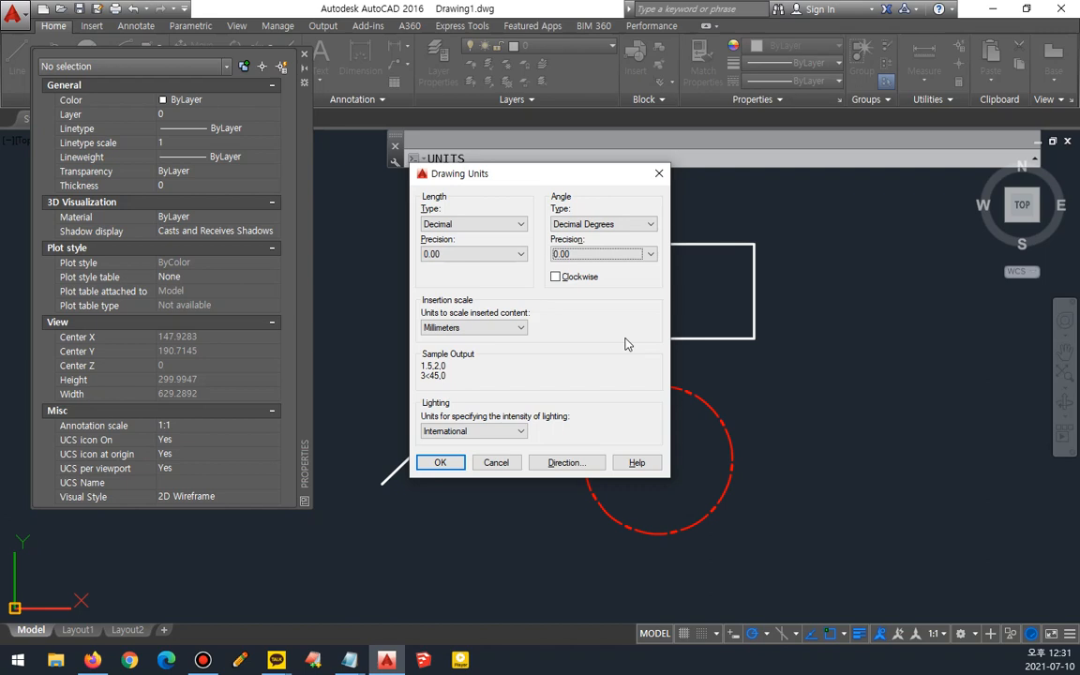
{"action": "left_click", "coordinate": [441, 462]}
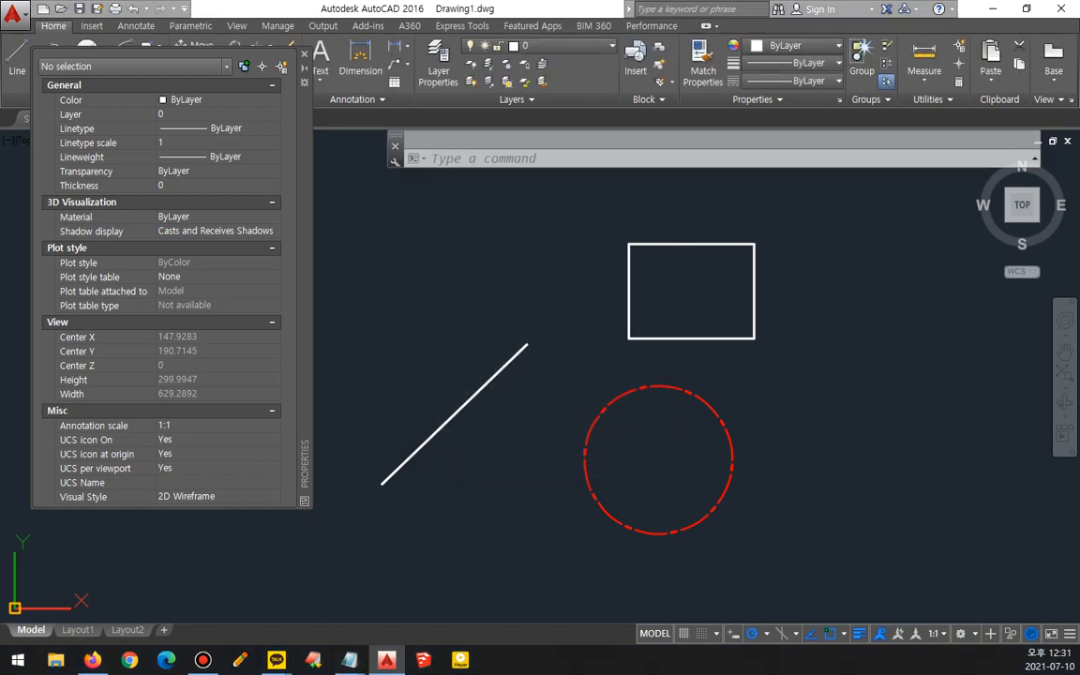
{"action": "key", "text": "alt+Tab"}
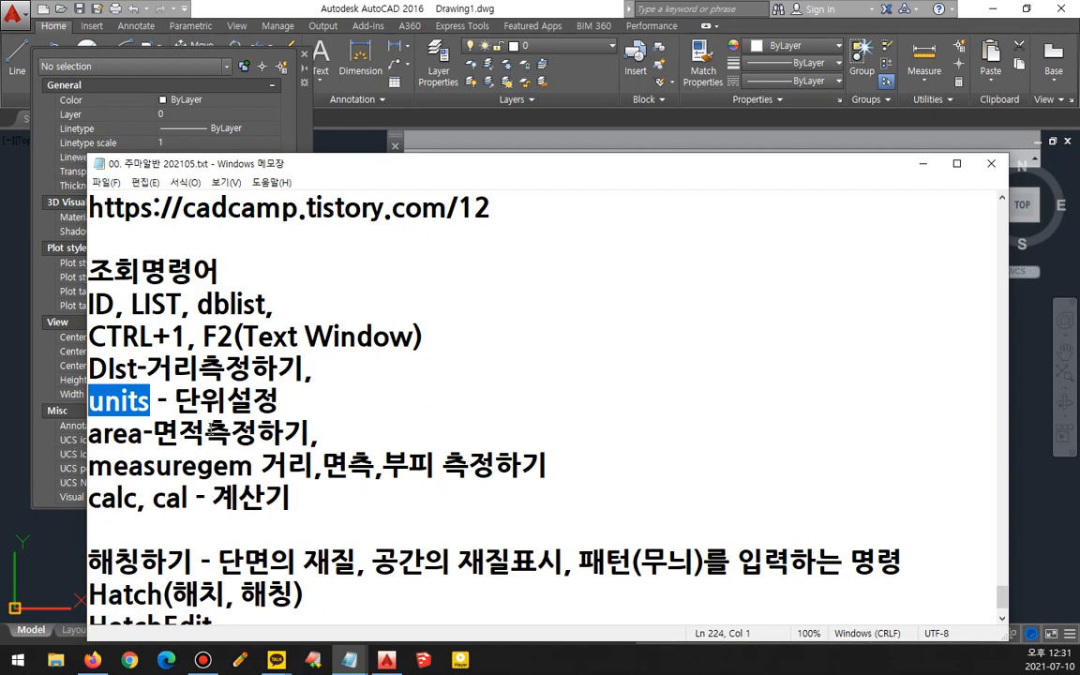
{"action": "left_click_drag", "start_coordinate": [300, 439], "coordinate": [14, 431]}
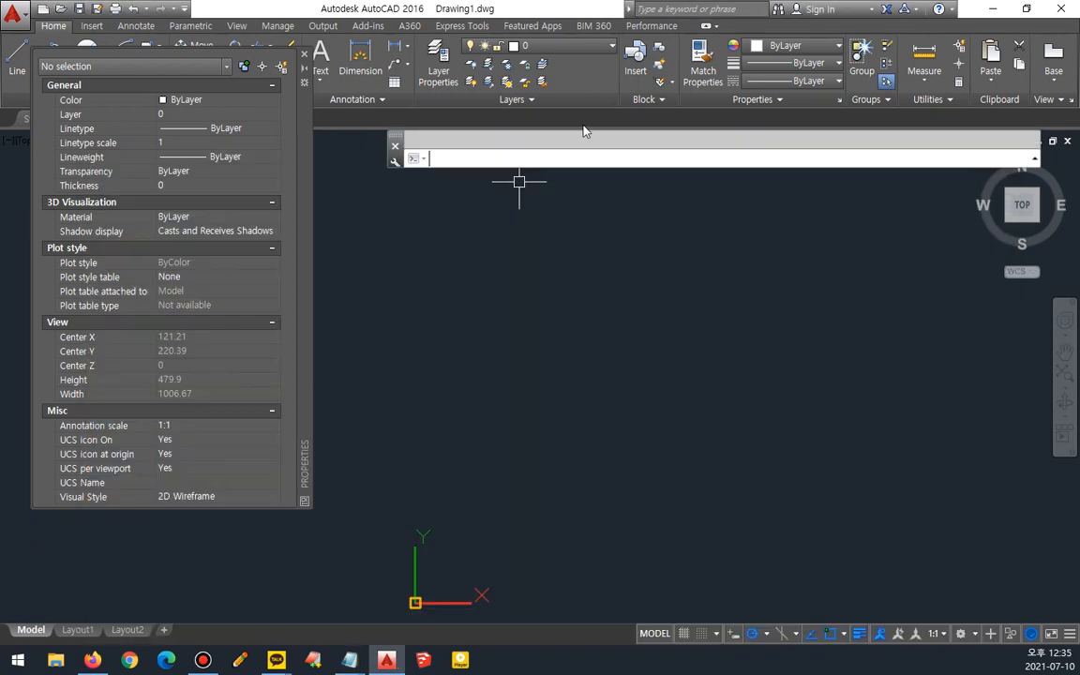
{"action": "key", "text": "Return"}
{"action": "type", "text": "a"}
{"action": "key", "text": "Return"}
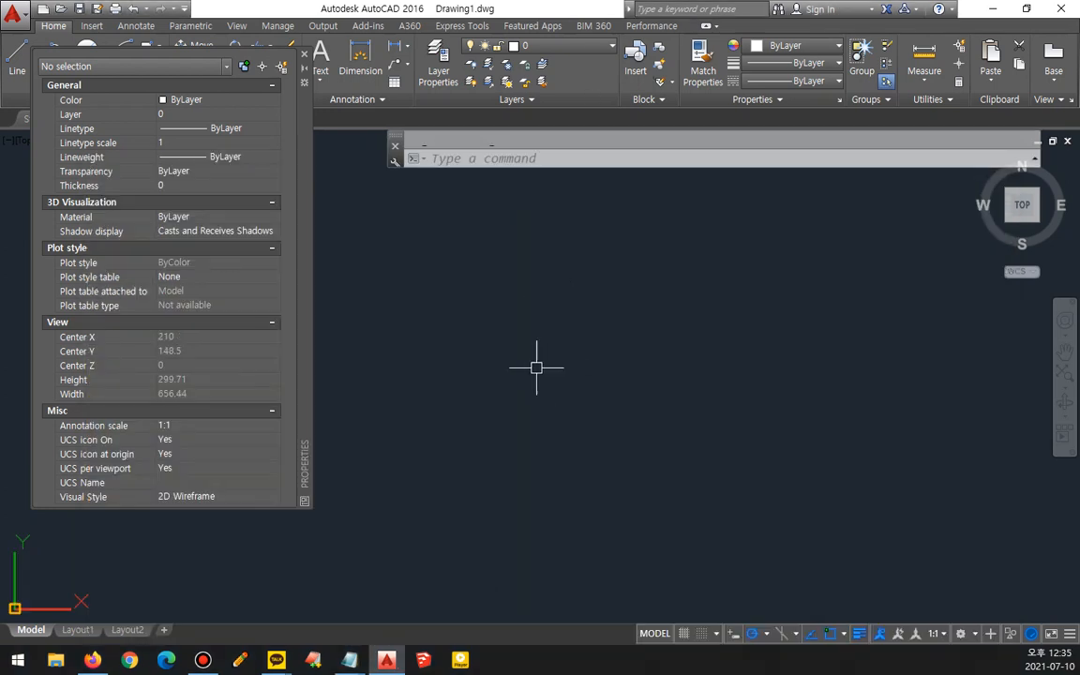
{"action": "type", "text": "rec"}
{"action": "key", "text": "Return"}
{"action": "left_click", "coordinate": [304, 53]}
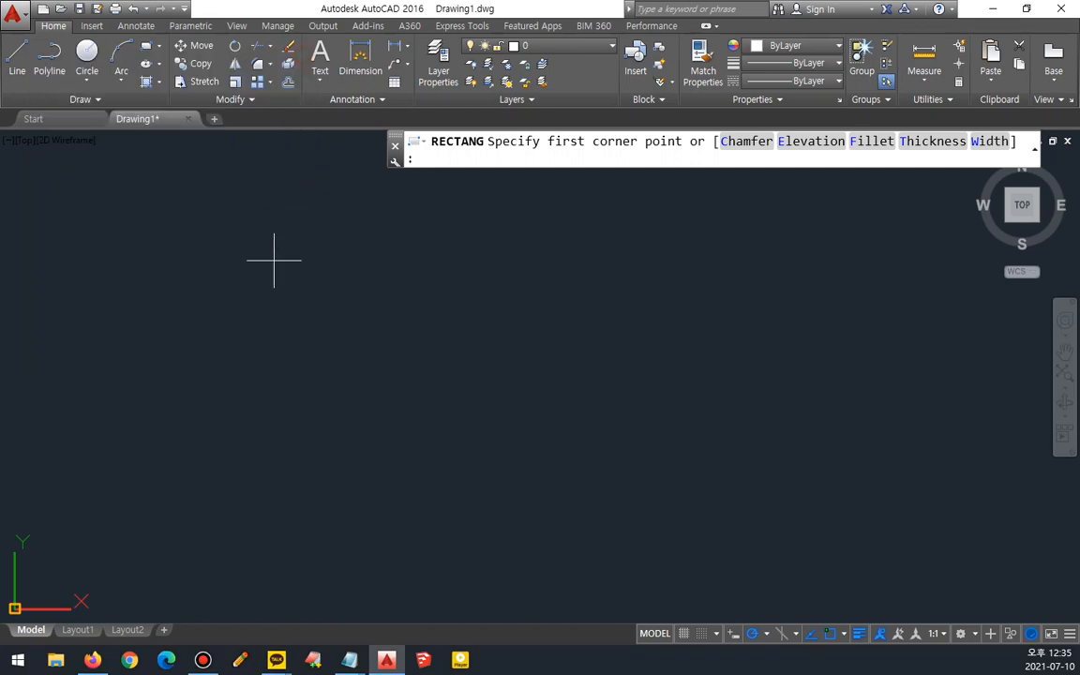
{"action": "left_click", "coordinate": [205, 475]}
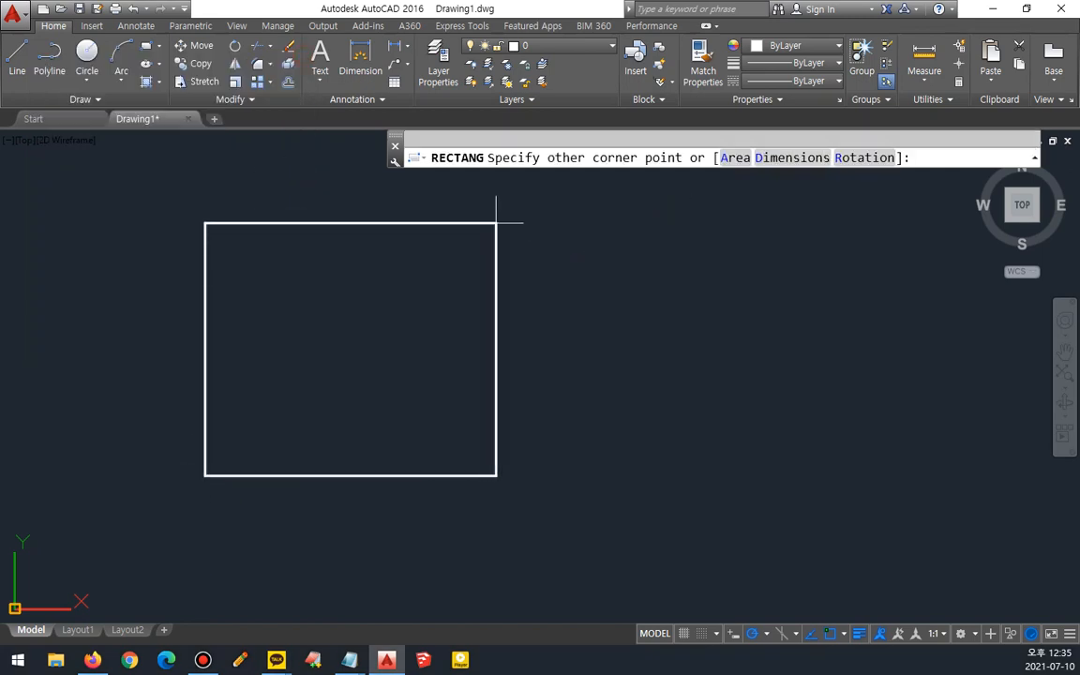
{"action": "type", "text": "1000"}
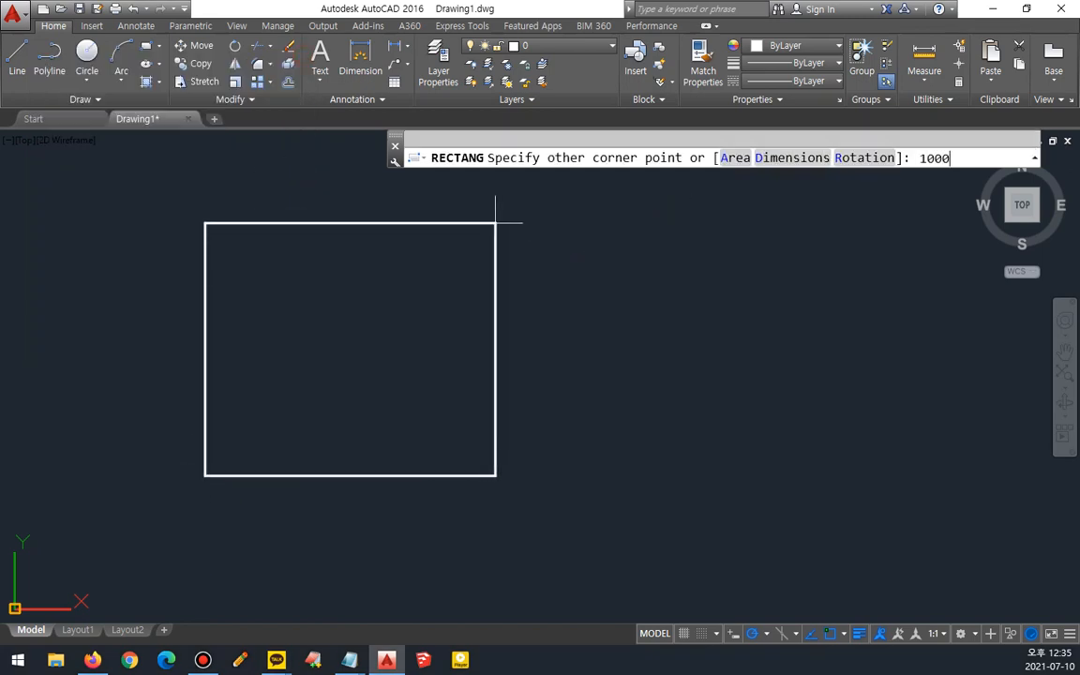
{"action": "type", "text": ",1000"}
{"action": "key", "text": "BackSpace"}
{"action": "key", "text": "BackSpace"}
{"action": "key", "text": "BackSpace"}
{"action": "key", "text": "BackSpace"}
{"action": "key", "text": "BackSpace"}
{"action": "key", "text": "BackSpace"}
{"action": "key", "text": "BackSpace"}
{"action": "key", "text": "BackSpace"}
{"action": "key", "text": "BackSpace"}
{"action": "type", "text": "@1000,1000"}
{"action": "key", "text": "Return"}
- Move the square to a new position near the drawing origin
{"action": "type", "text": "z"}
{"action": "key", "text": "Return"}
{"action": "left_click", "coordinate": [504, 297]}
{"action": "key", "text": "Escape"}
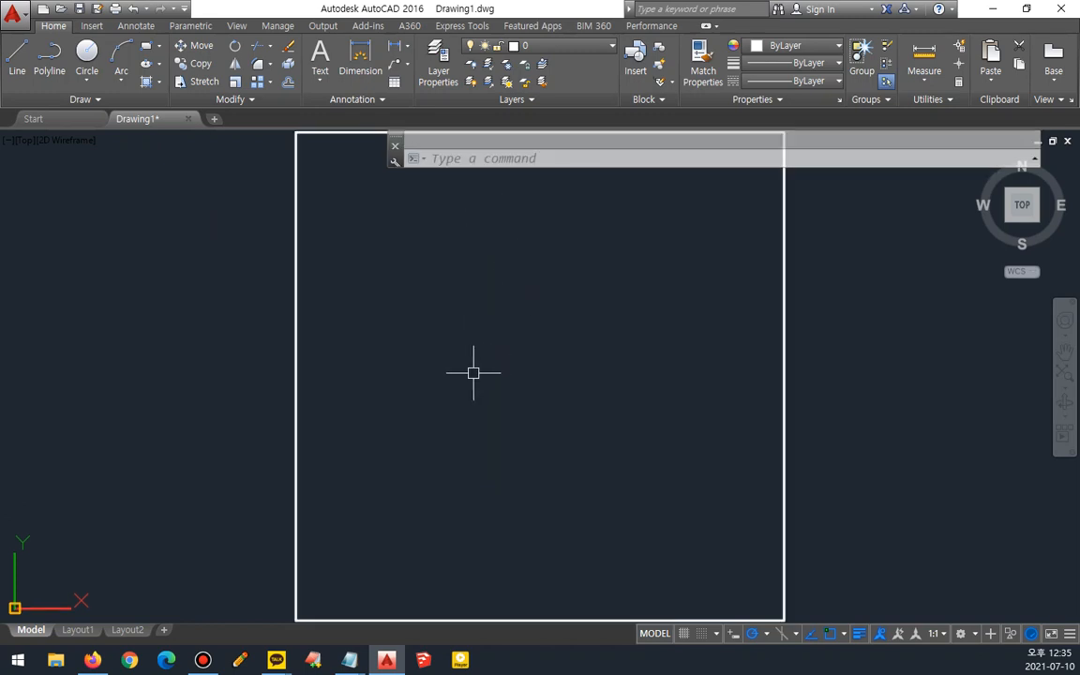
{"action": "type", "text": "z"}
{"action": "key", "text": "Return"}
{"action": "key", "text": "Return"}
{"action": "left_click_drag", "start_coordinate": [494, 306], "coordinate": [479, 386]}
{"action": "key", "text": "Escape"}
{"action": "middle_click_drag", "start_coordinate": [494, 368], "coordinate": [342, 385]}
{"action": "type", "text": "m"}
{"action": "key", "text": "Return"}
{"action": "left_click", "coordinate": [649, 437]}
{"action": "left_click", "coordinate": [521, 473]}
{"action": "key", "text": "Return"}
{"action": "left_click", "coordinate": [325, 427]}
{"action": "left_click", "coordinate": [444, 394]}
{"action": "scroll", "coordinate": [444, 395], "scroll_direction": "down", "scroll_amount": 2}
{"action": "middle_click_drag", "start_coordinate": [411, 395], "coordinate": [229, 405]}
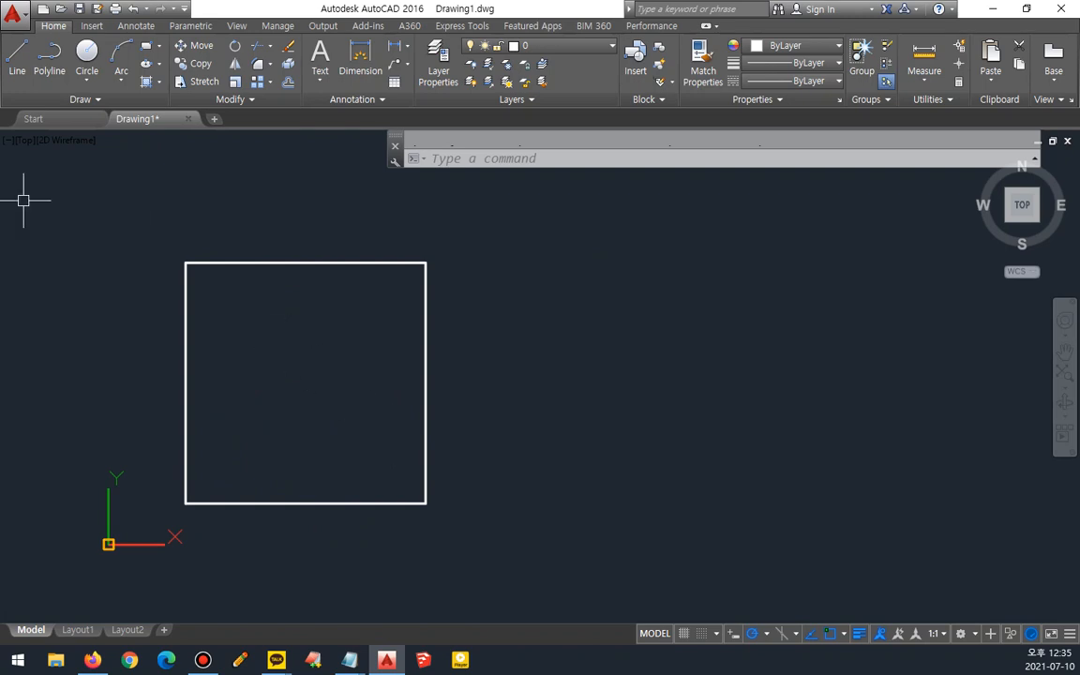
- Switch to the Notepad lesson notes
{"action": "key", "text": "alt+Tab"}
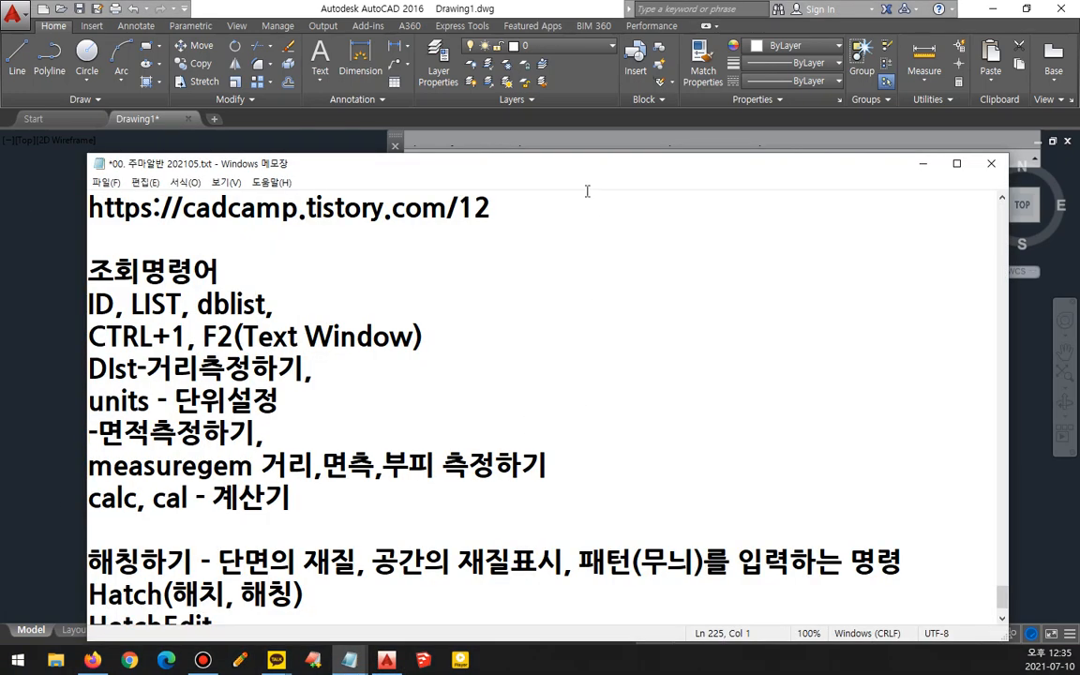
- In the Notepad lesson notes, prefix the area-measurement line with AreA and add a blank line below it
{"action": "scroll", "coordinate": [515, 456], "scroll_direction": "down", "scroll_amount": 1}
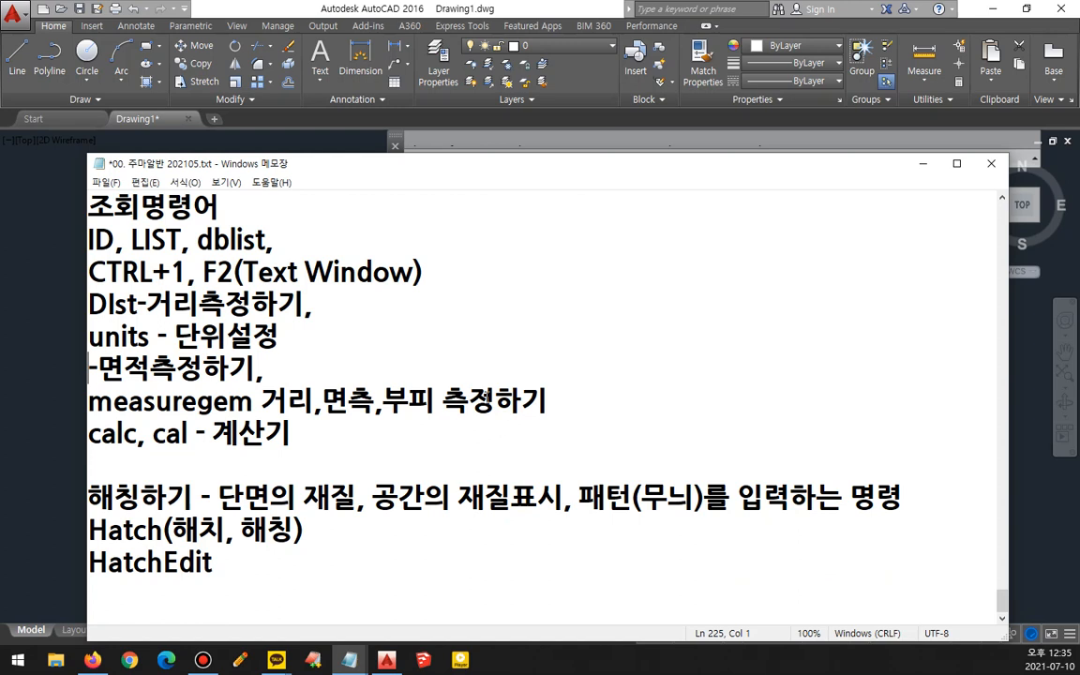
{"action": "left_click", "coordinate": [364, 361]}
{"action": "key", "text": "Return"}
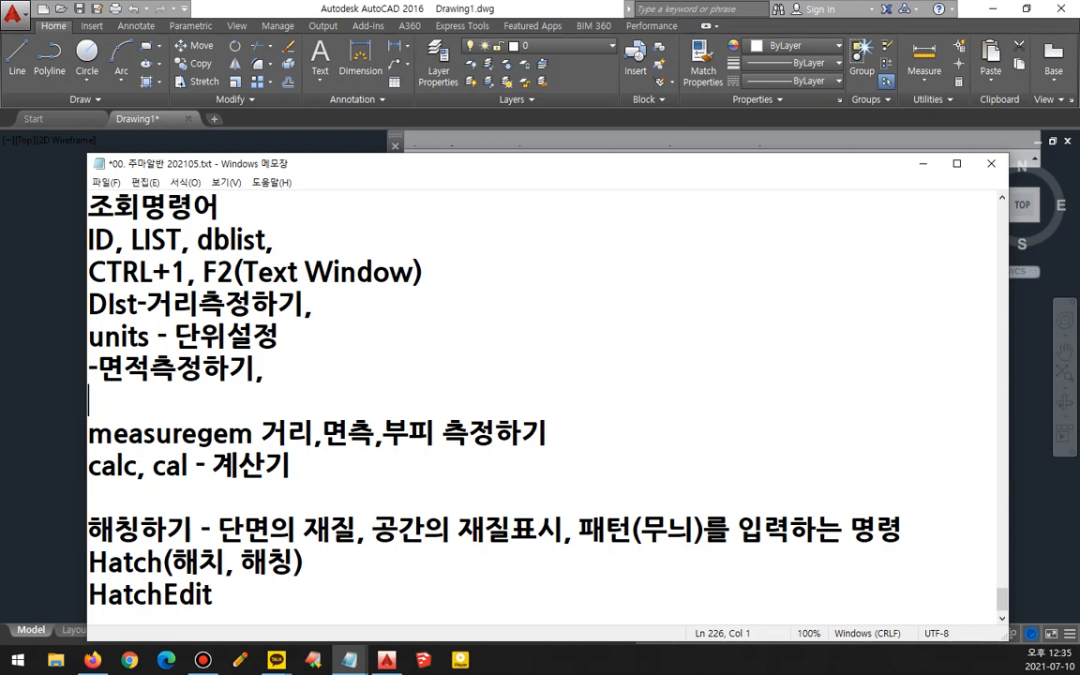
{"action": "key", "text": "BackSpace"}
{"action": "key", "text": "Home"}
{"action": "type", "text": "ar"}
{"action": "key", "text": "BackSpace"}
{"action": "key", "text": "BackSpace"}
{"action": "type", "text": "Area"}
{"action": "key", "text": "BackSpace"}
{"action": "type", "text": "A"}
{"action": "key", "text": "End"}
{"action": "key", "text": "Return"}
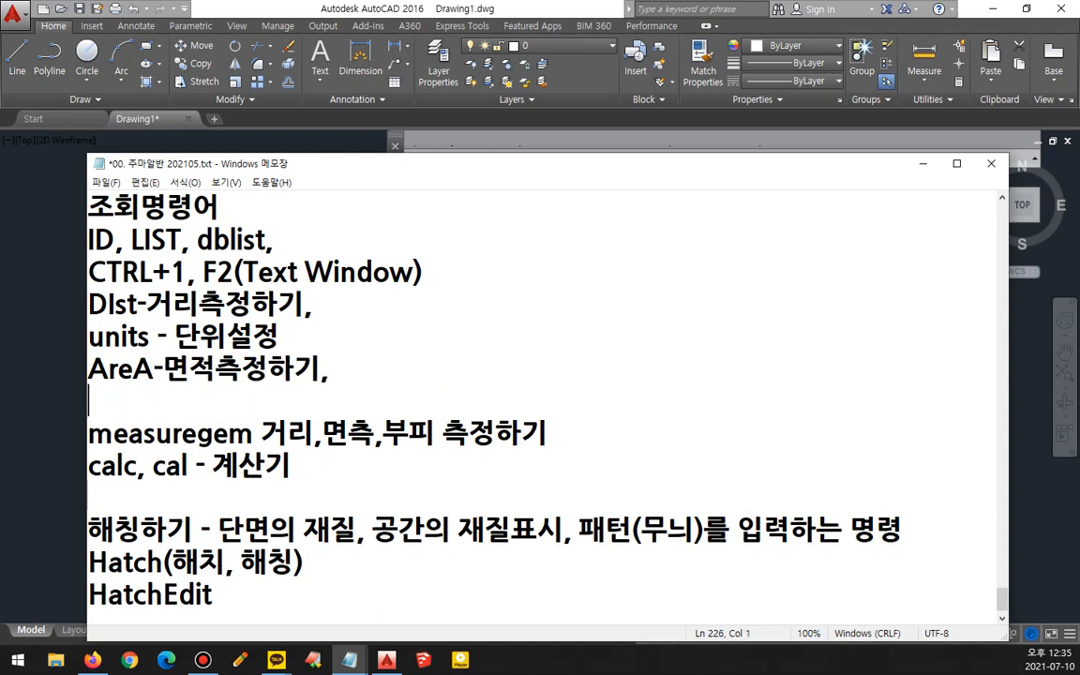
- Write the note 1,000mmx1,000mm = mm on the new line
{"action": "type", "text": "1mx1m ="}
{"action": "key", "text": "Left"}
{"action": "key", "text": "Left"}
{"action": "key", "text": "Left"}
{"action": "key", "text": "Left"}
{"action": "key", "text": "Left"}
{"action": "key", "text": "Left"}
{"action": "type", "text": ",000"}
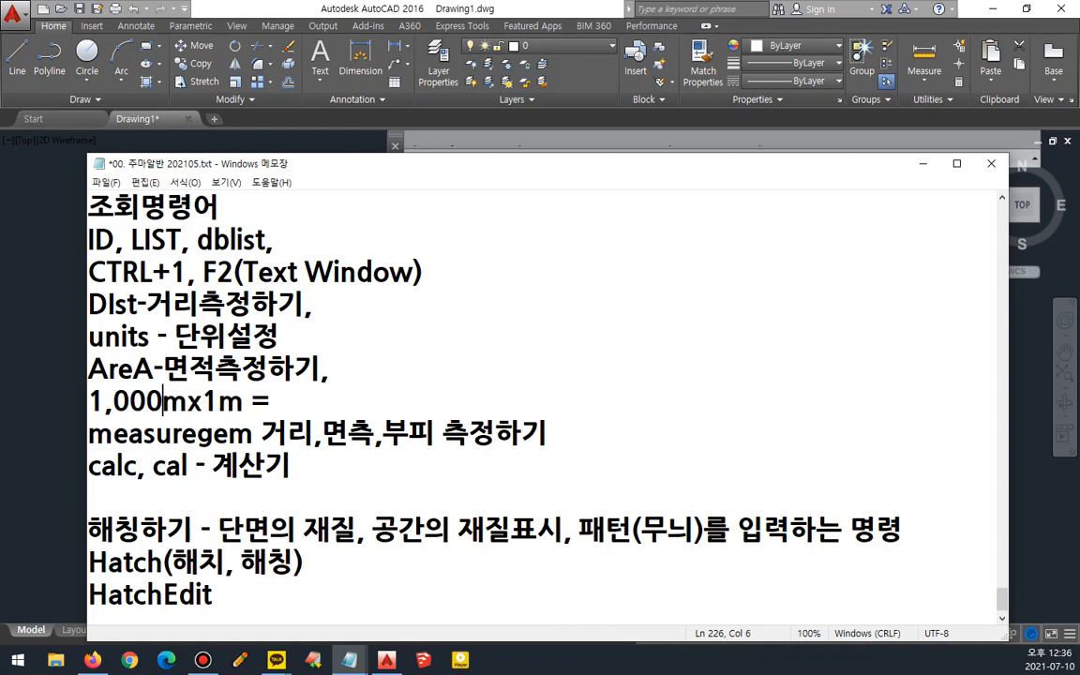
{"action": "type", "text": "m"}
{"action": "key", "text": "Right"}
{"action": "key", "text": "Right"}
{"action": "key", "text": "Right"}
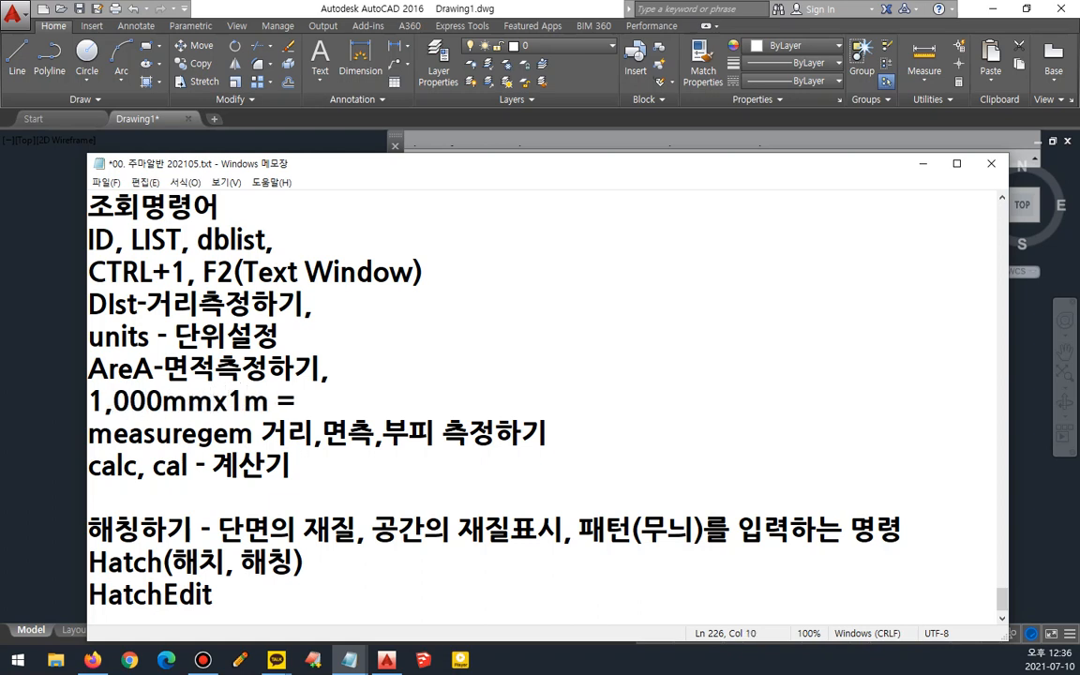
{"action": "type", "text": ",000mmx1,0"}
{"action": "key", "text": "BackSpace"}
{"action": "type", "text": "m"}
{"action": "key", "text": "Right"}
{"action": "key", "text": "Right"}
{"action": "key", "text": "Right"}
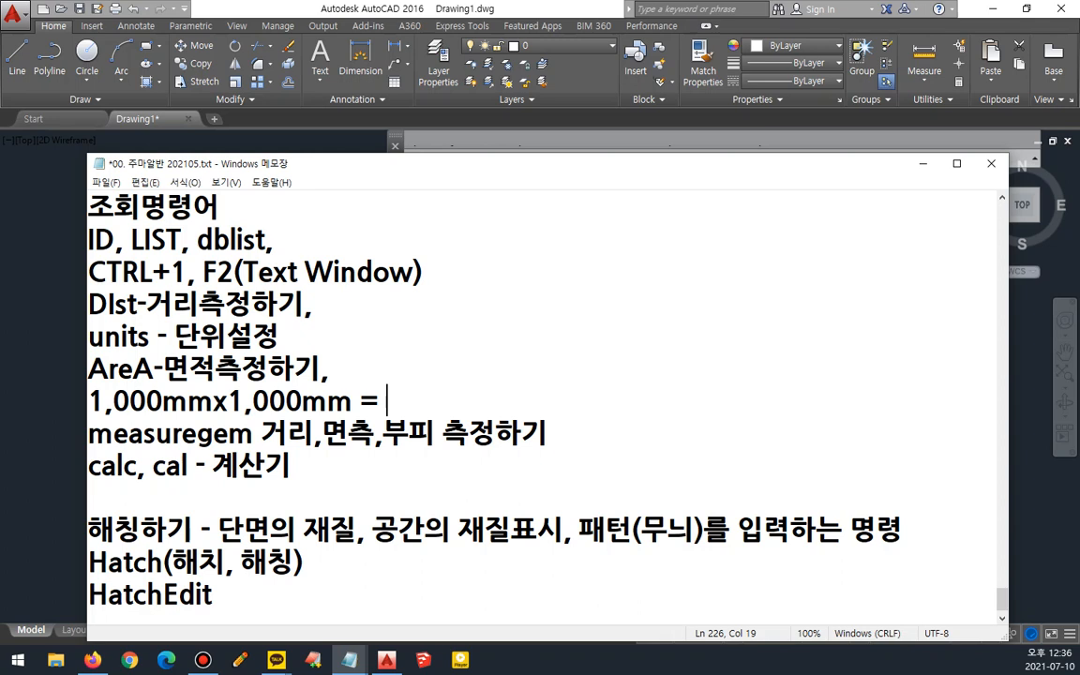
{"action": "type", "text": "mm"}
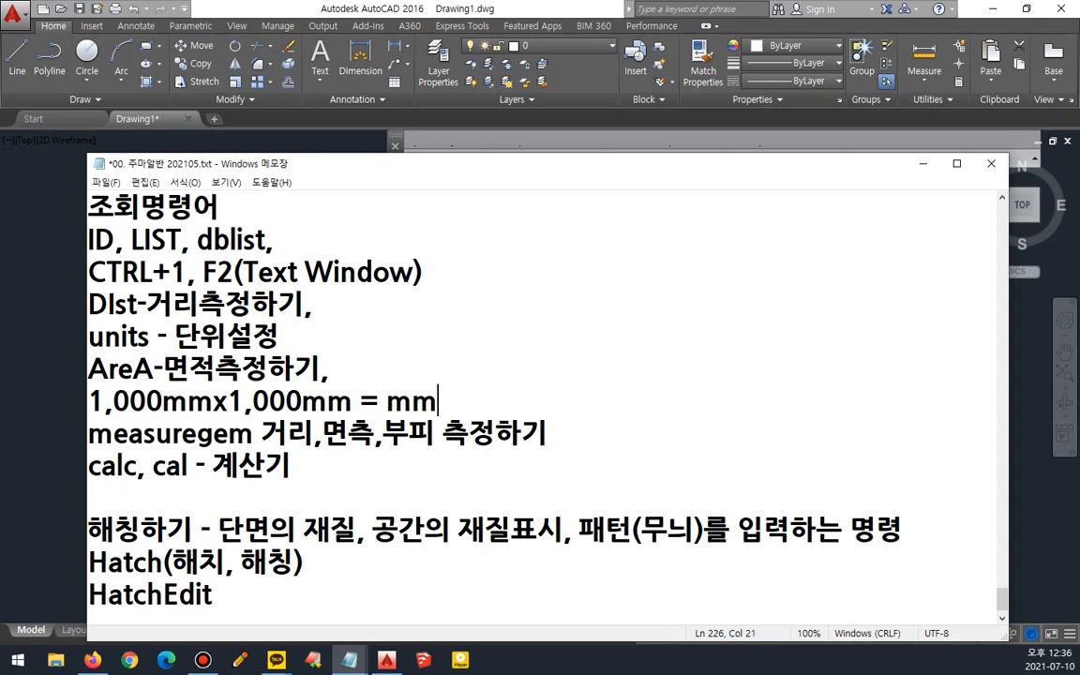
- Insert a superscript ² after mm and add 1,000,000 before it, giving 1,000,000mm²
{"action": "key", "text": "super+period"}
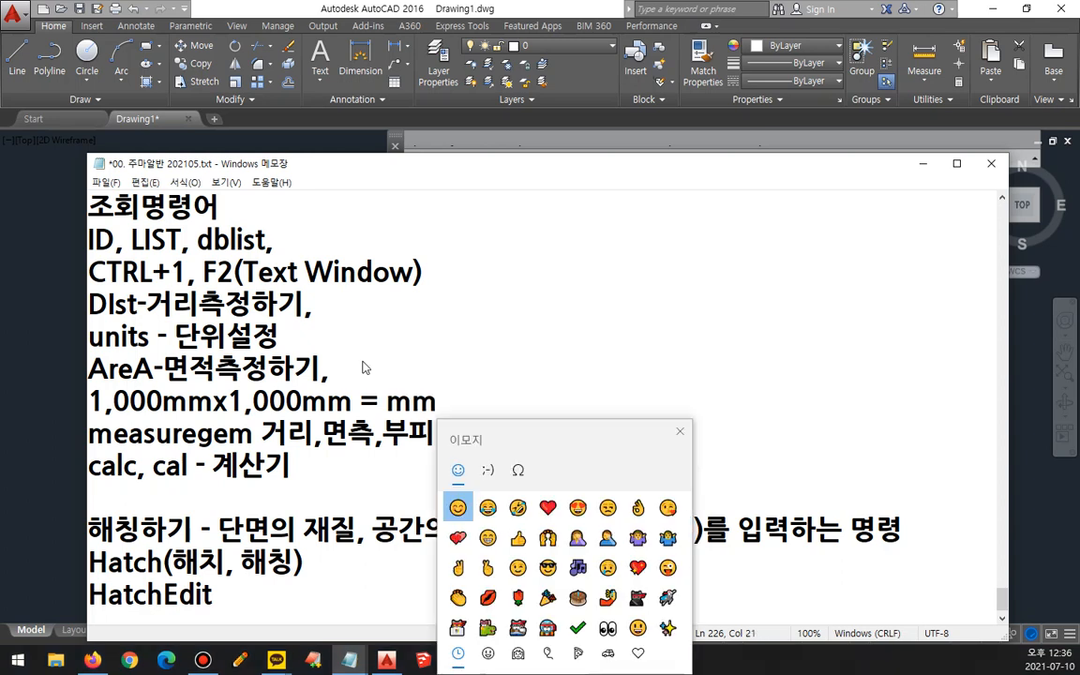
{"action": "left_click", "coordinate": [518, 475]}
{"action": "left_click", "coordinate": [460, 621]}
{"action": "left_click", "coordinate": [588, 386]}
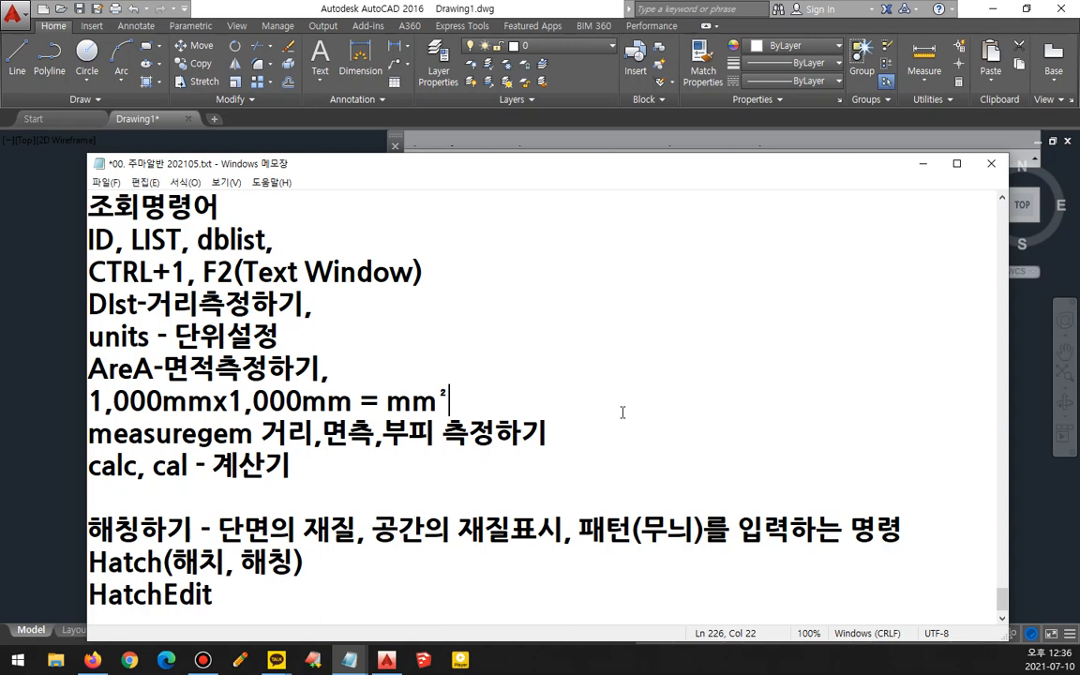
{"action": "key", "text": "Left"}
{"action": "key", "text": "Left"}
{"action": "key", "text": "Left"}
{"action": "key", "text": "Left"}
{"action": "key", "text": "Right"}
{"action": "type", "text": "1"}
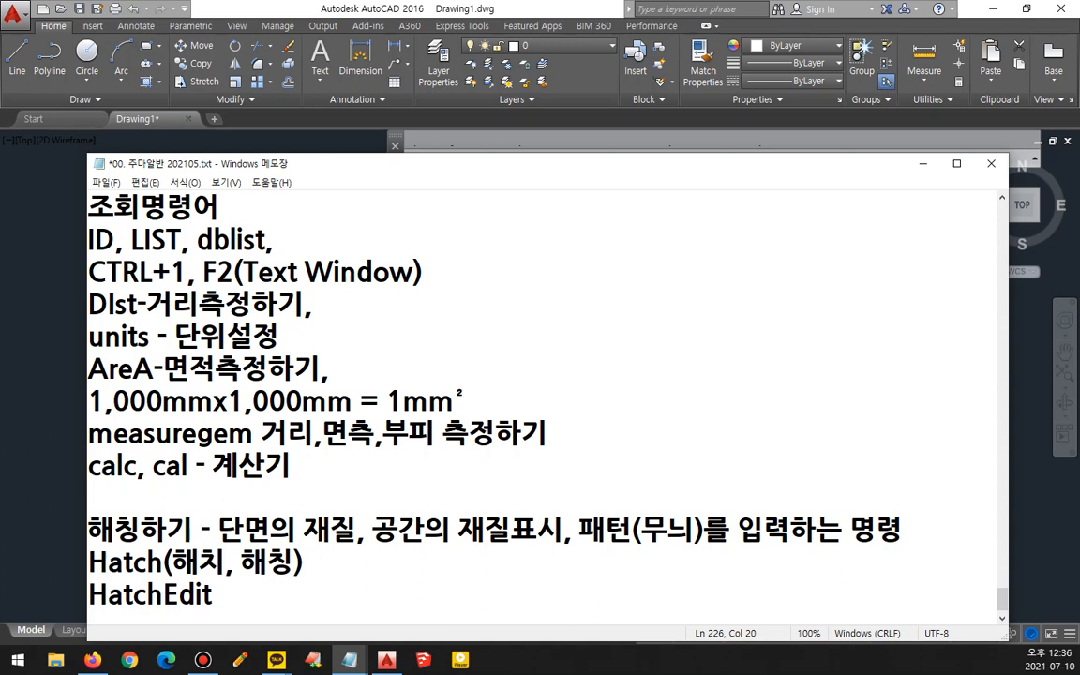
{"action": "type", "text": ",000,000"}
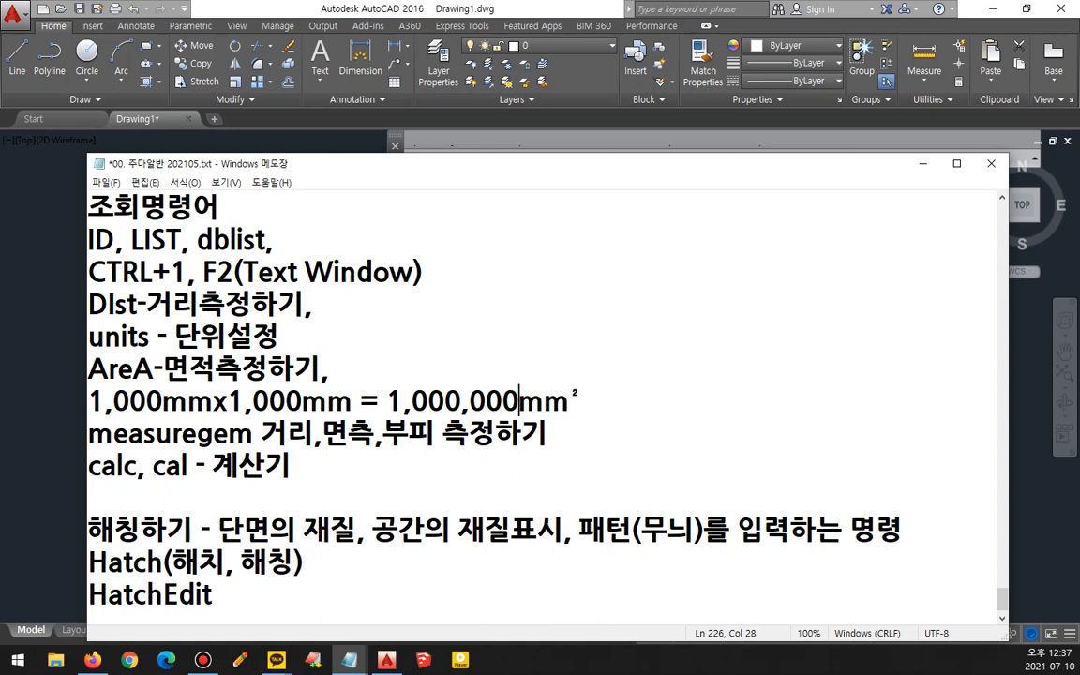
- Switch to AutoCAD and measure the square's area with the AREA command by picking its four corners, then review the command history
{"action": "left_click", "coordinate": [415, 5]}
{"action": "type", "text": "aa"}
{"action": "key", "text": "Return"}
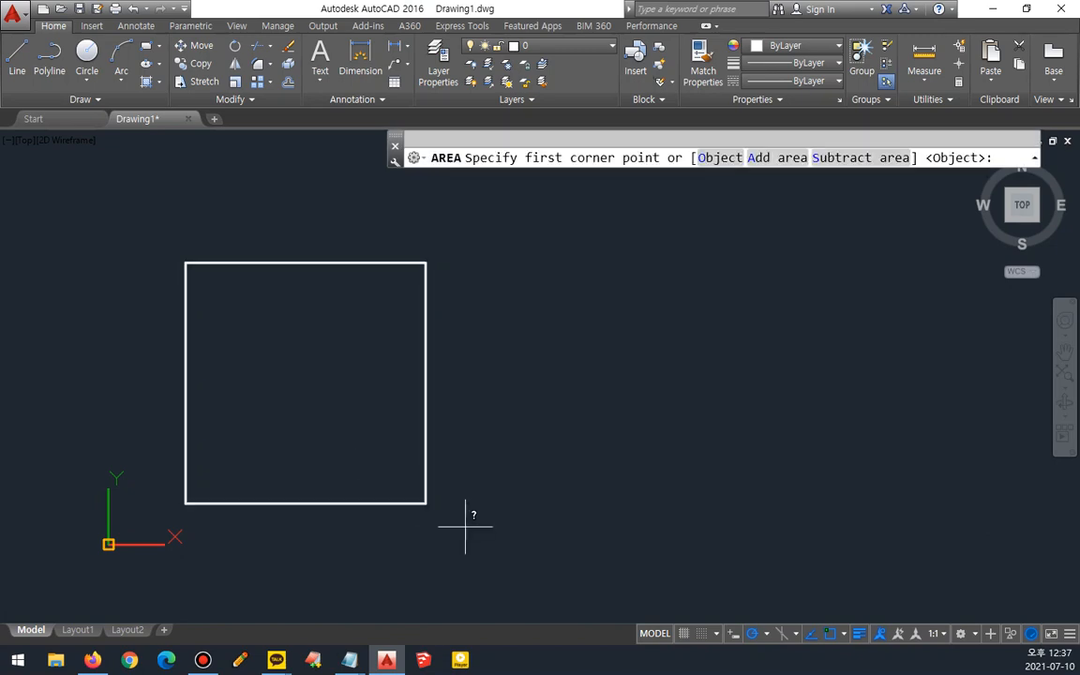
{"action": "mouse_move", "coordinate": [600, 180]}
{"action": "left_mouse_down"}
{"action": "mouse_move", "coordinate": [510, 158]}
{"action": "mouse_move", "coordinate": [617, 180]}
{"action": "left_mouse_up"}
{"action": "mouse_move", "coordinate": [740, 191]}
{"action": "left_mouse_down"}
{"action": "mouse_move", "coordinate": [747, 152]}
{"action": "mouse_move", "coordinate": [734, 185]}
{"action": "left_mouse_up"}
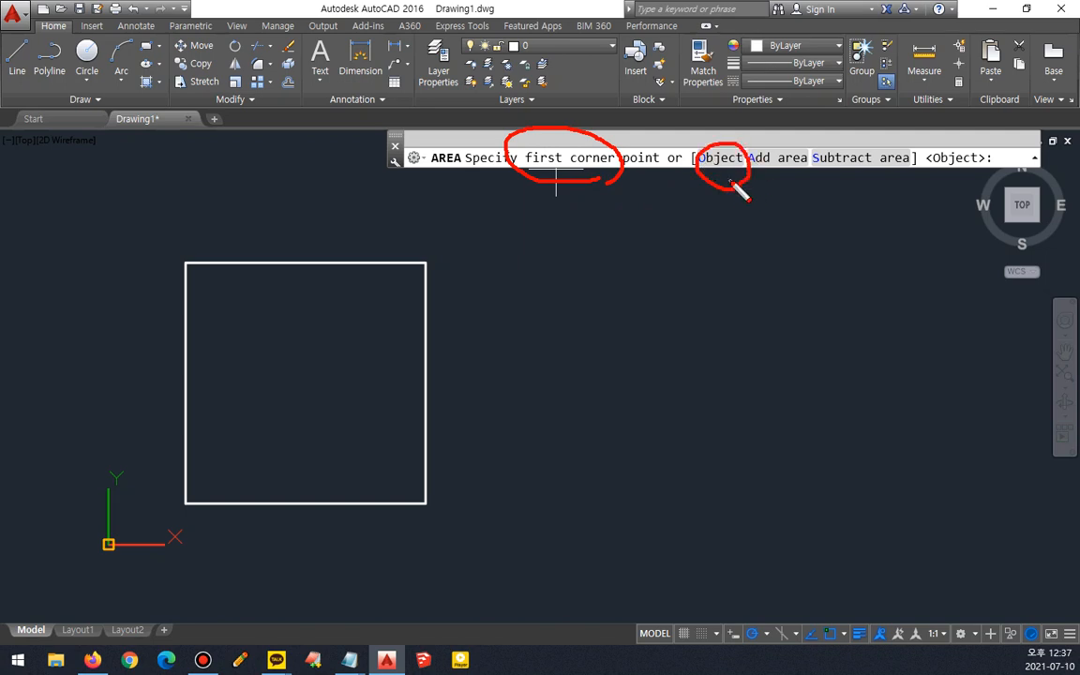
{"action": "key", "text": "Escape"}
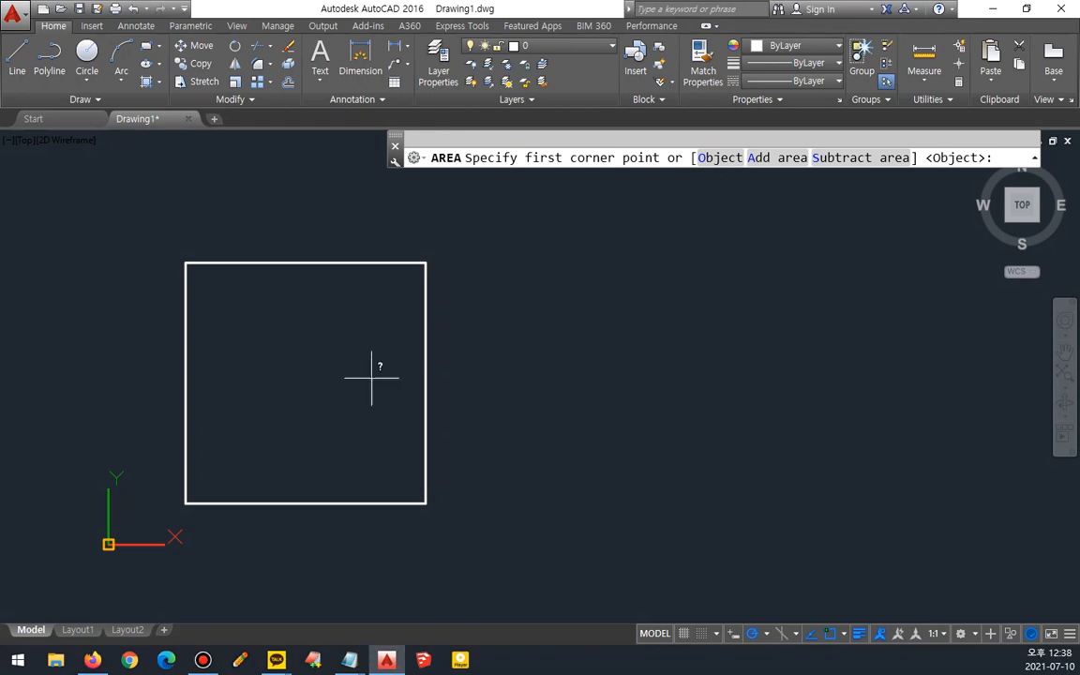
{"action": "left_click", "coordinate": [185, 503]}
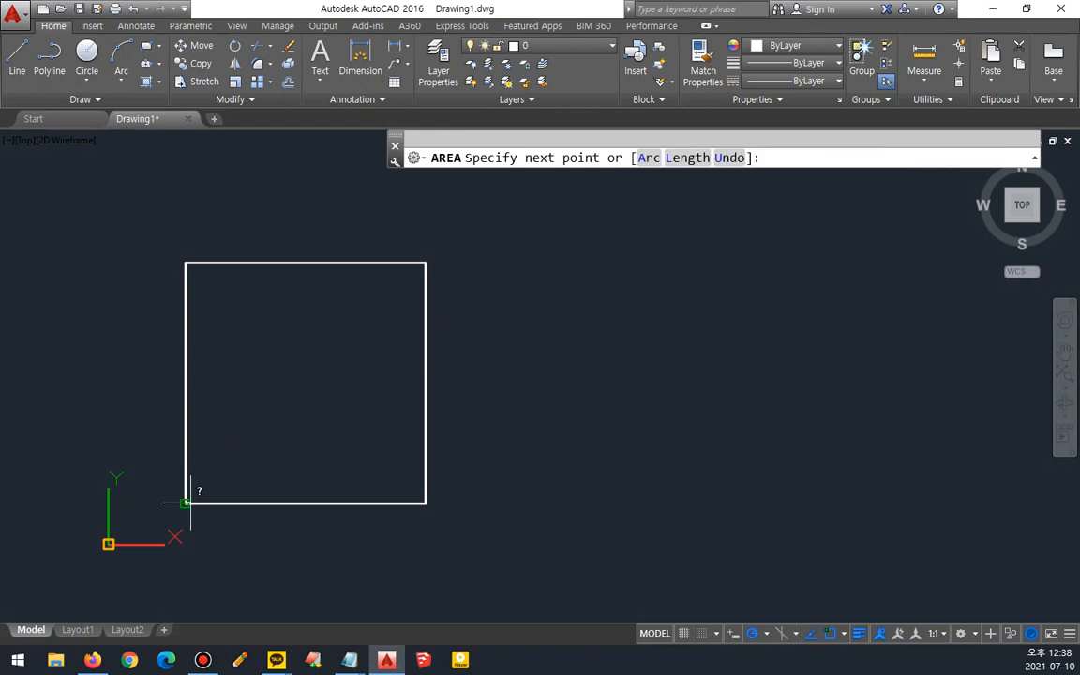
{"action": "left_click", "coordinate": [426, 502]}
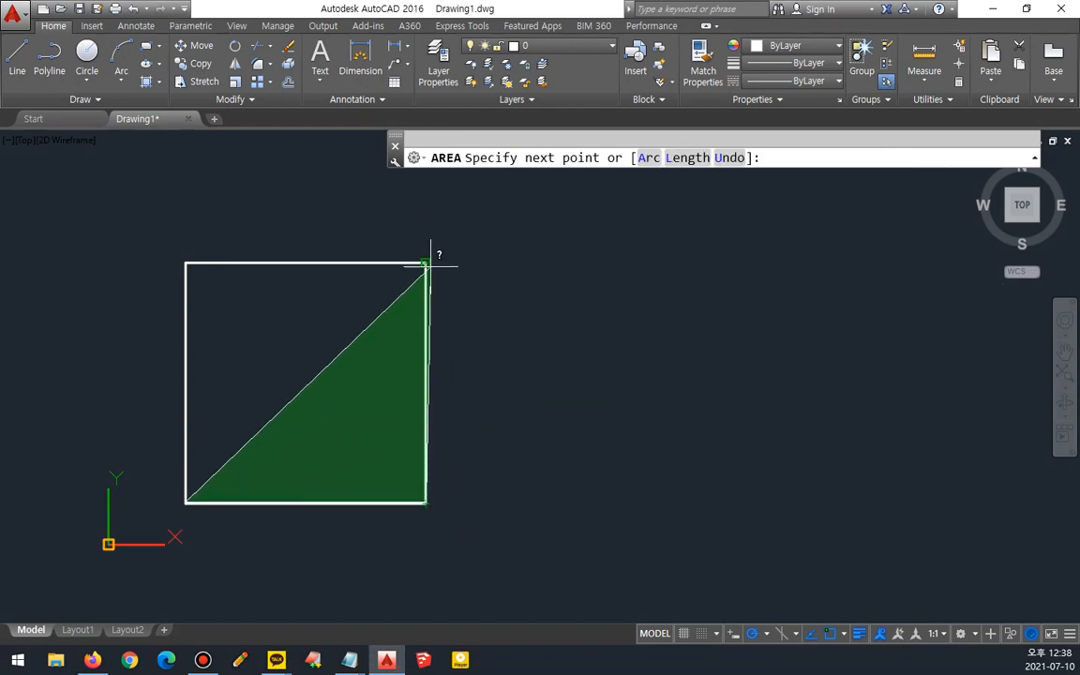
{"action": "left_click", "coordinate": [426, 262]}
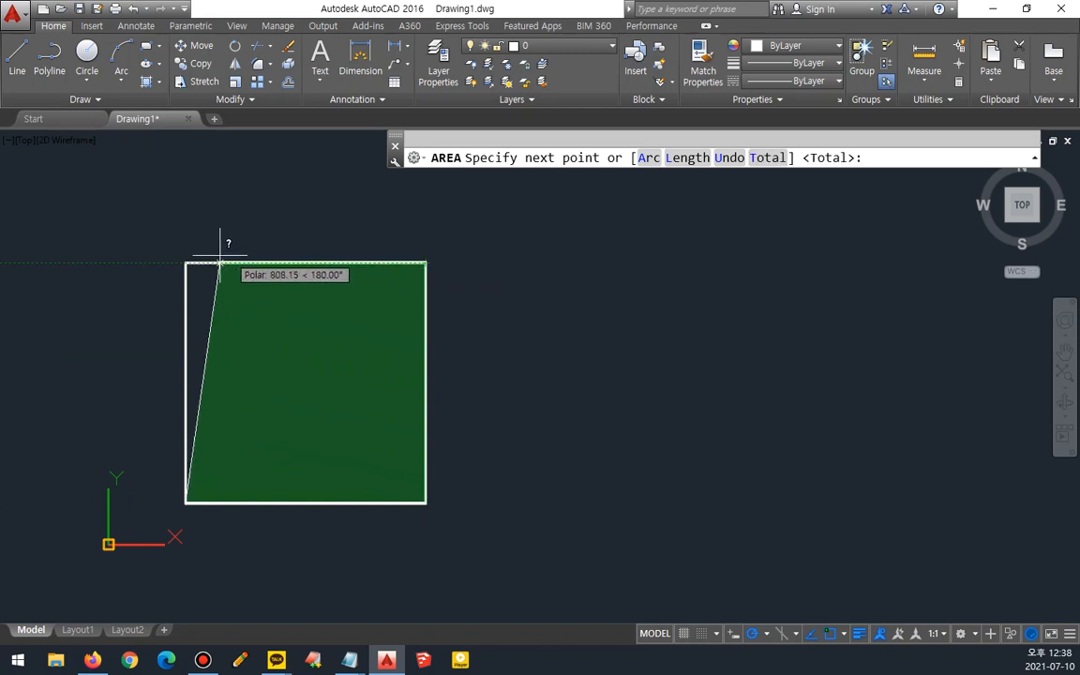
{"action": "left_click", "coordinate": [184, 262]}
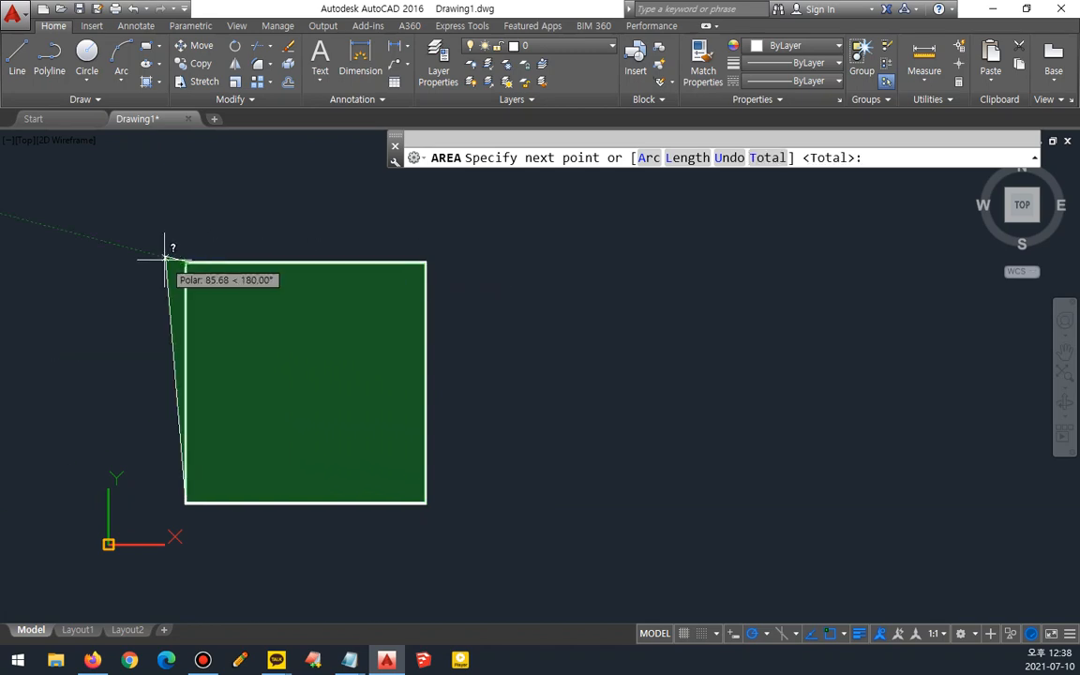
{"action": "key", "text": "Return"}
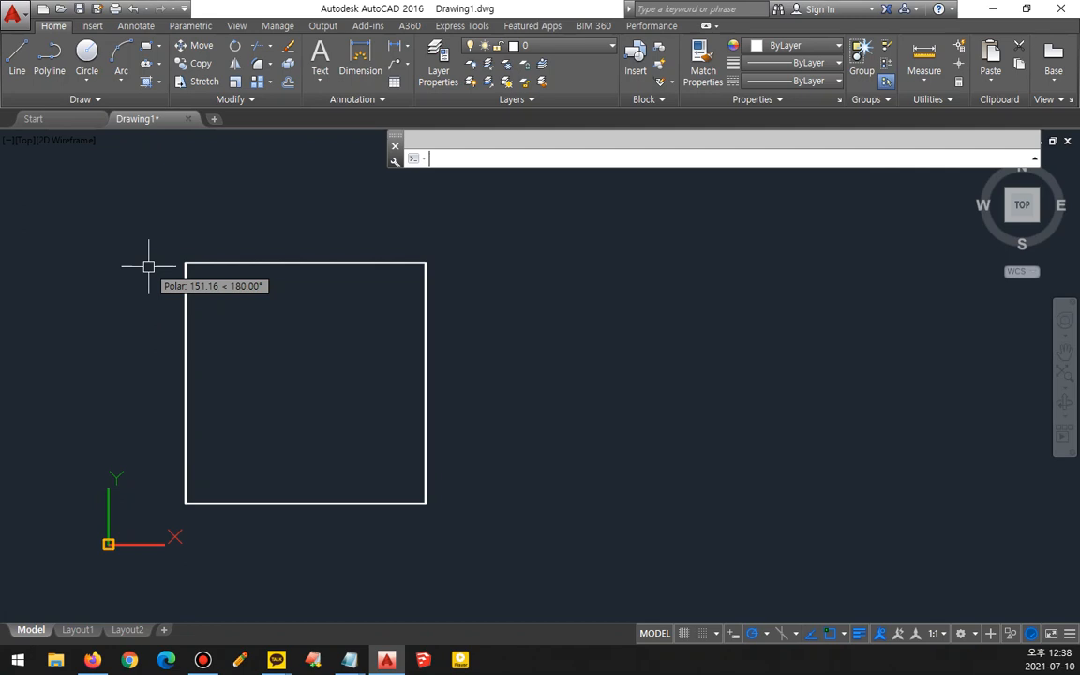
{"action": "key", "text": "F2"}
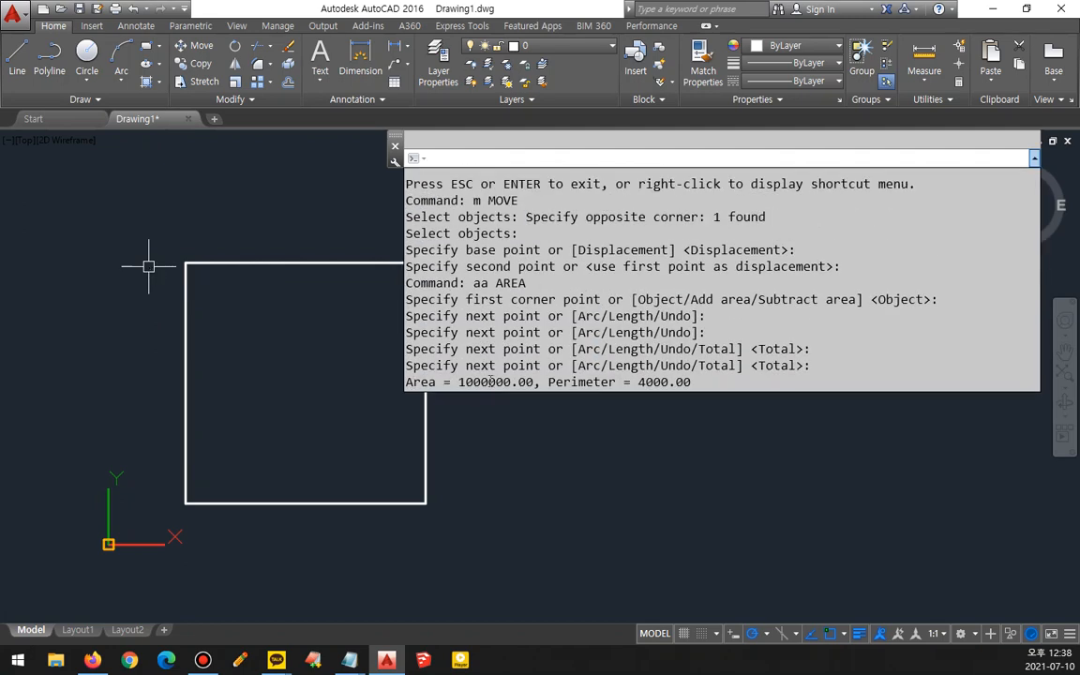
{"action": "left_click_drag", "start_coordinate": [488, 381], "coordinate": [515, 390]}
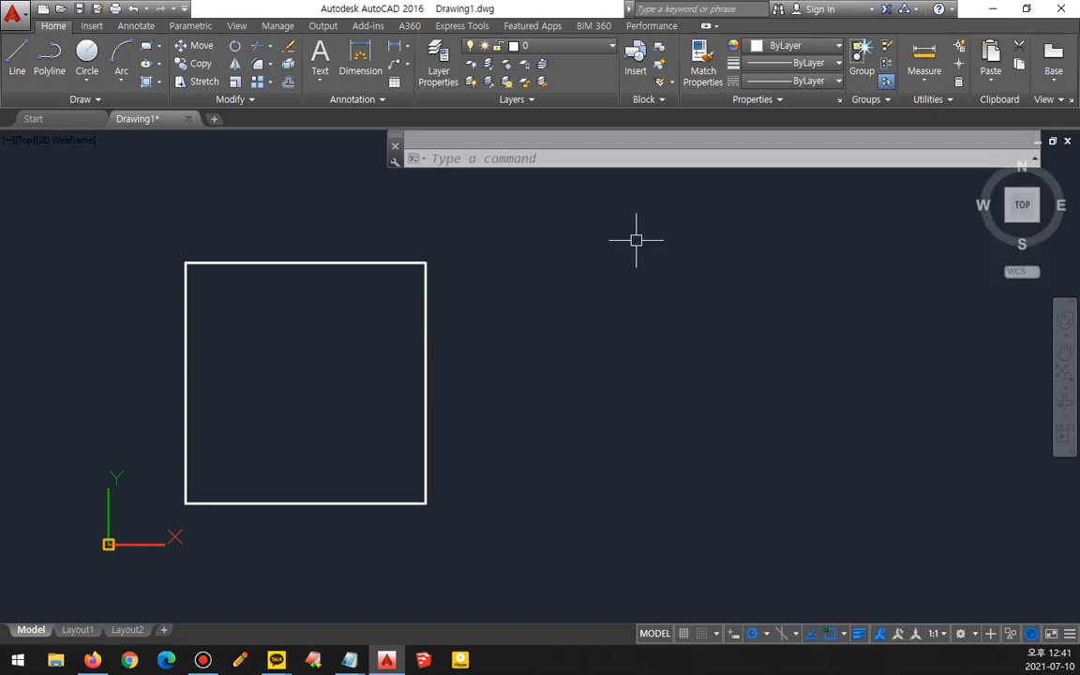
- Draw a circle with radius 500 to the right of the square
{"action": "type", "text": "c"}
{"action": "key", "text": "space"}
{"action": "left_click", "coordinate": [687, 373]}
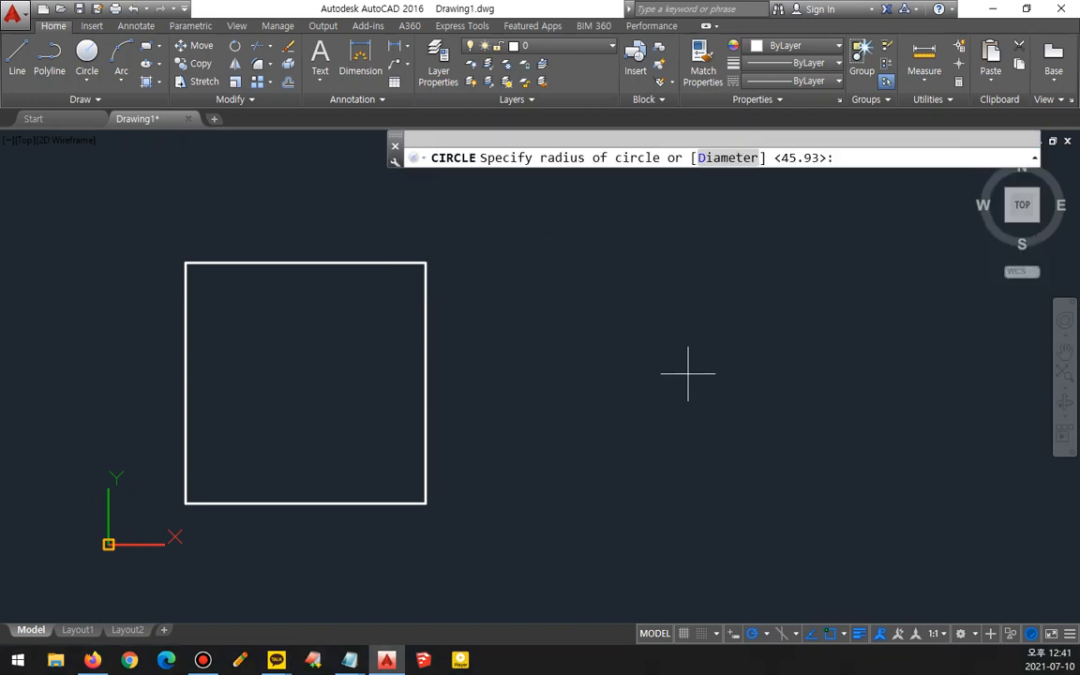
{"action": "type", "text": "500"}
{"action": "key", "text": "Return"}
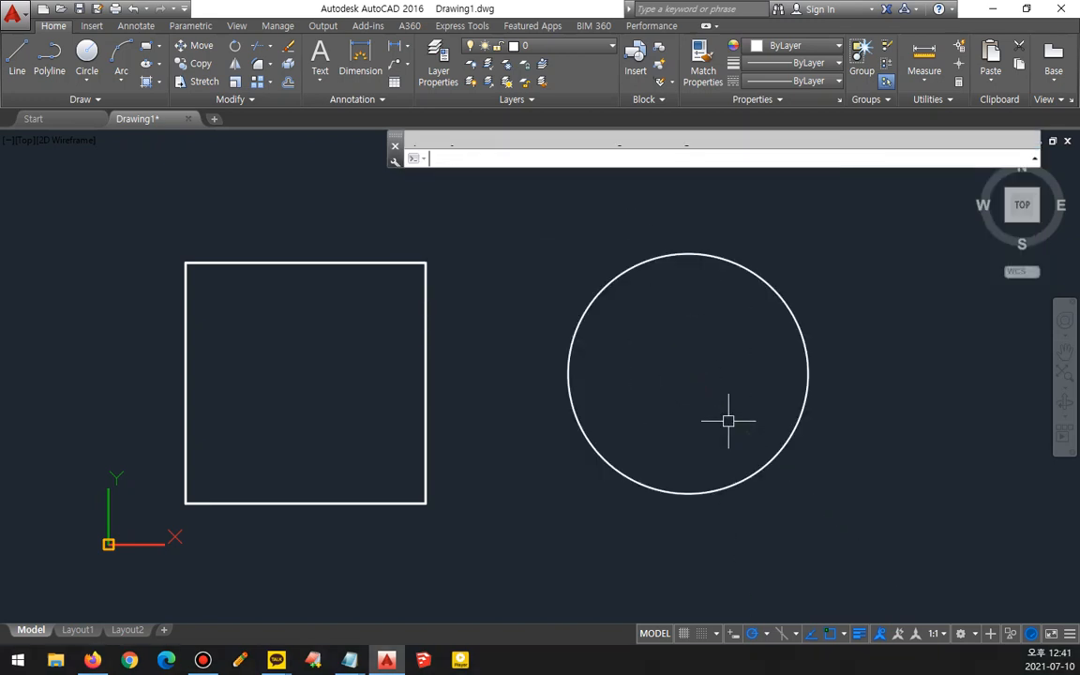
- Measure the circle's area and circumference using the AREA command's Object option and review the result in the text window
{"action": "middle_click_drag", "start_coordinate": [639, 417], "coordinate": [616, 422]}
{"action": "type", "text": "aa"}
{"action": "key", "text": "space"}
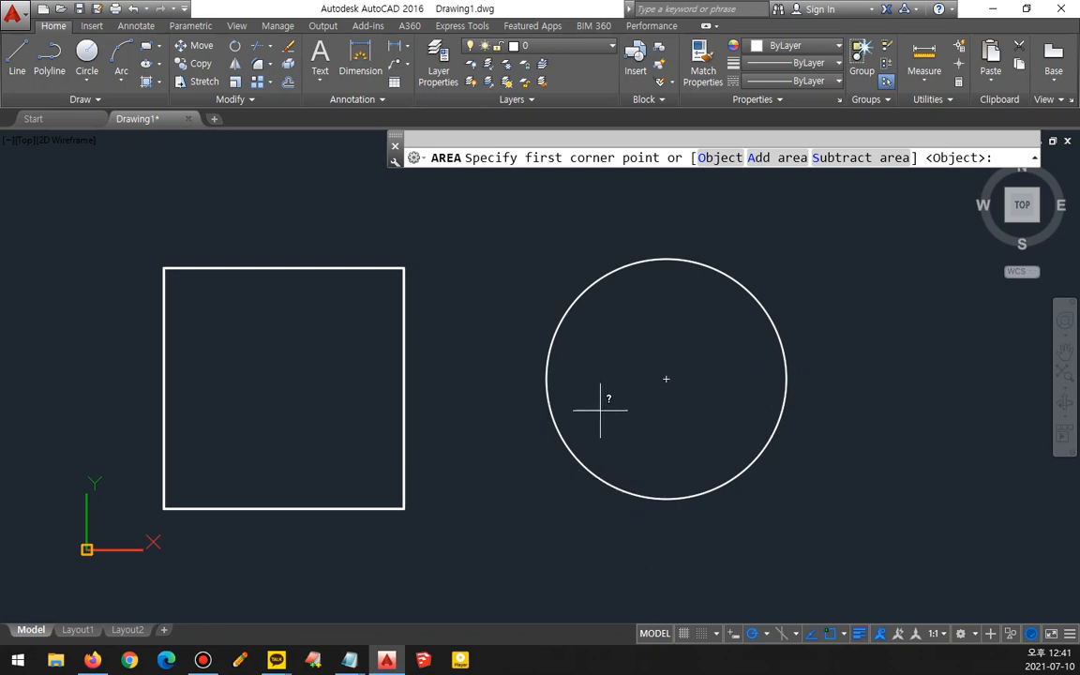
{"action": "mouse_move", "coordinate": [239, 181]}
{"action": "left_mouse_down"}
{"action": "mouse_move", "coordinate": [204, 193]}
{"action": "mouse_move", "coordinate": [313, 607]}
{"action": "mouse_move", "coordinate": [401, 275]}
{"action": "mouse_move", "coordinate": [237, 222]}
{"action": "left_mouse_up"}
{"action": "left_click_drag", "start_coordinate": [156, 279], "coordinate": [190, 276]}
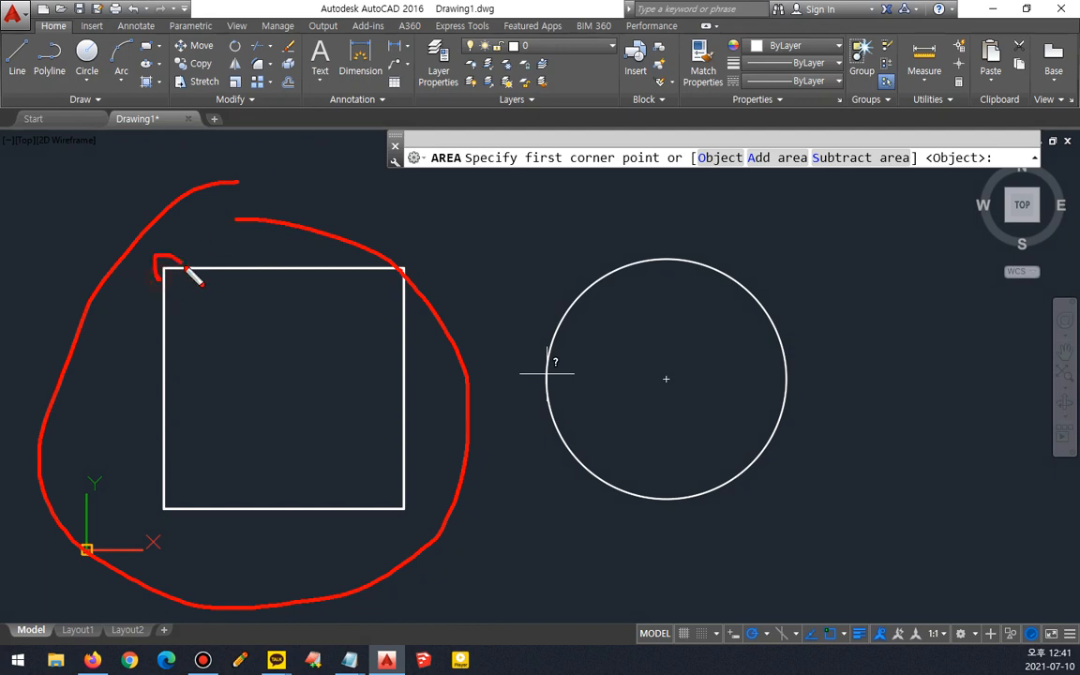
{"action": "left_click_drag", "start_coordinate": [161, 500], "coordinate": [165, 519]}
{"action": "left_click_drag", "start_coordinate": [401, 498], "coordinate": [413, 515]}
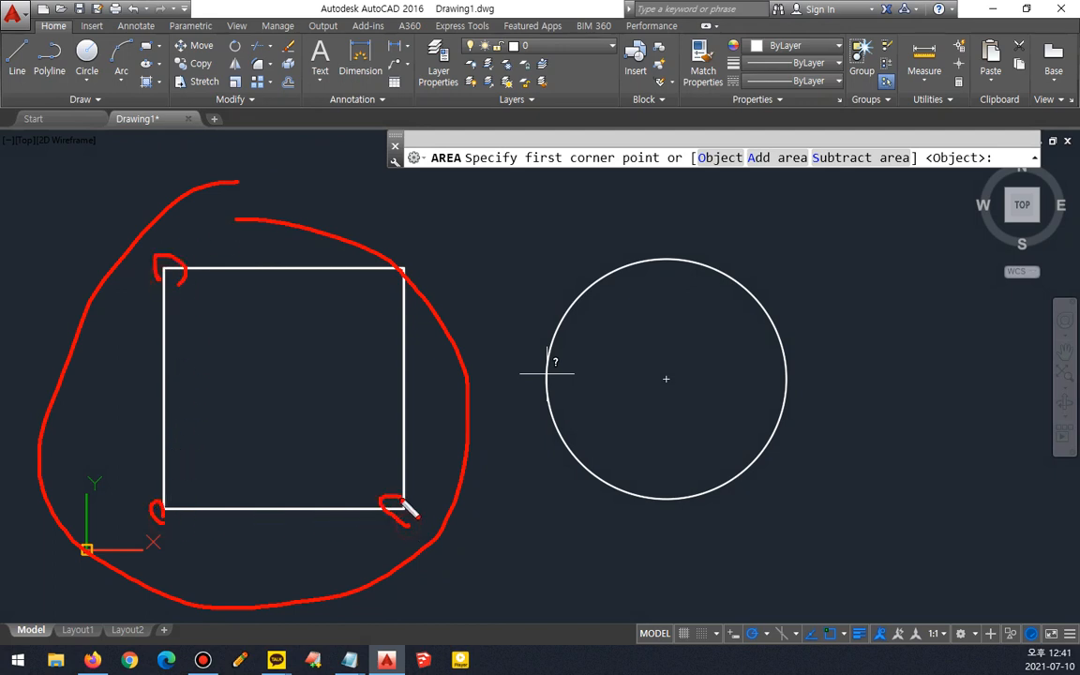
{"action": "mouse_move", "coordinate": [416, 271]}
{"action": "left_mouse_down"}
{"action": "mouse_move", "coordinate": [373, 265]}
{"action": "mouse_move", "coordinate": [388, 284]}
{"action": "left_mouse_up"}
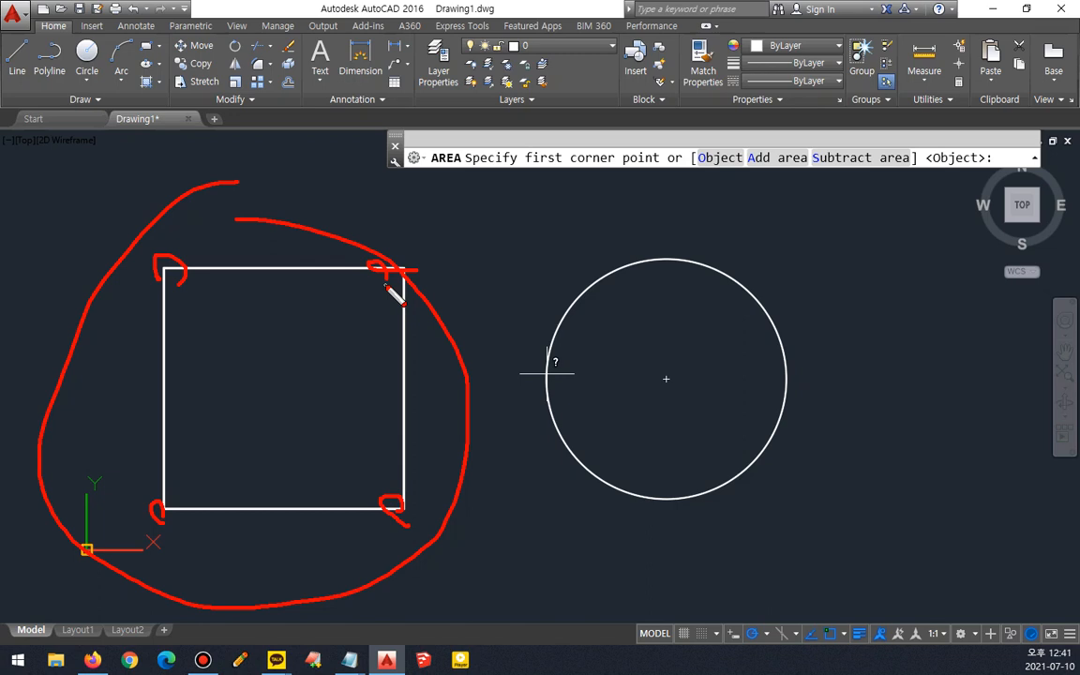
{"action": "key", "text": "e"}
{"action": "mouse_move", "coordinate": [720, 173]}
{"action": "left_mouse_down"}
{"action": "mouse_move", "coordinate": [686, 177]}
{"action": "mouse_move", "coordinate": [749, 155]}
{"action": "left_mouse_up"}
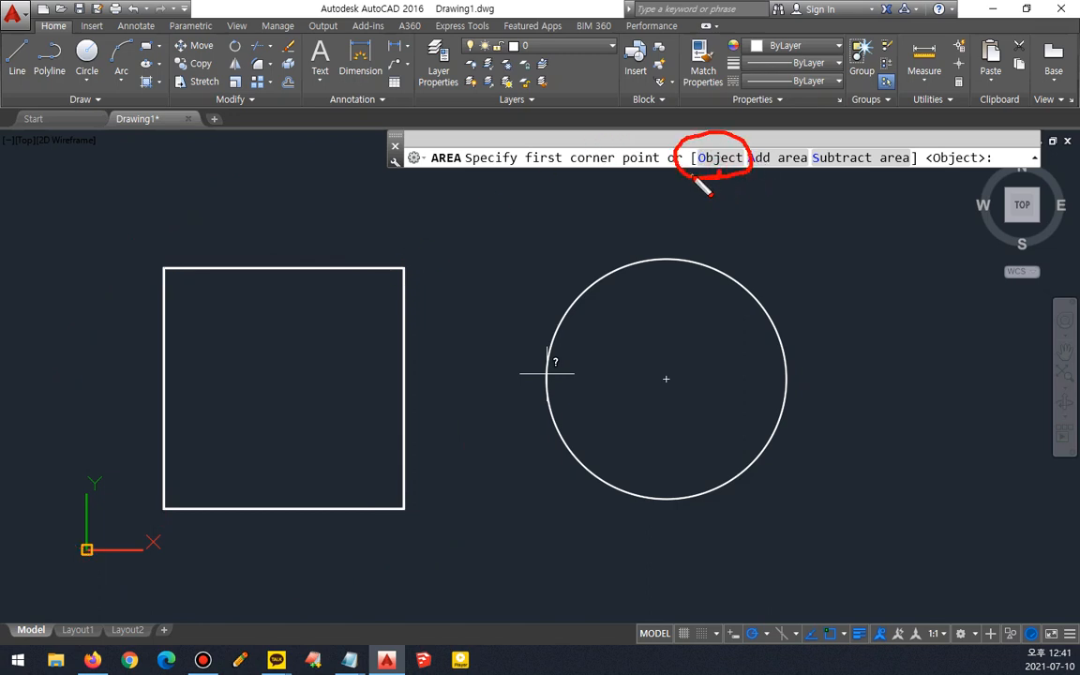
{"action": "key", "text": "Escape"}
{"action": "left_click", "coordinate": [712, 159]}
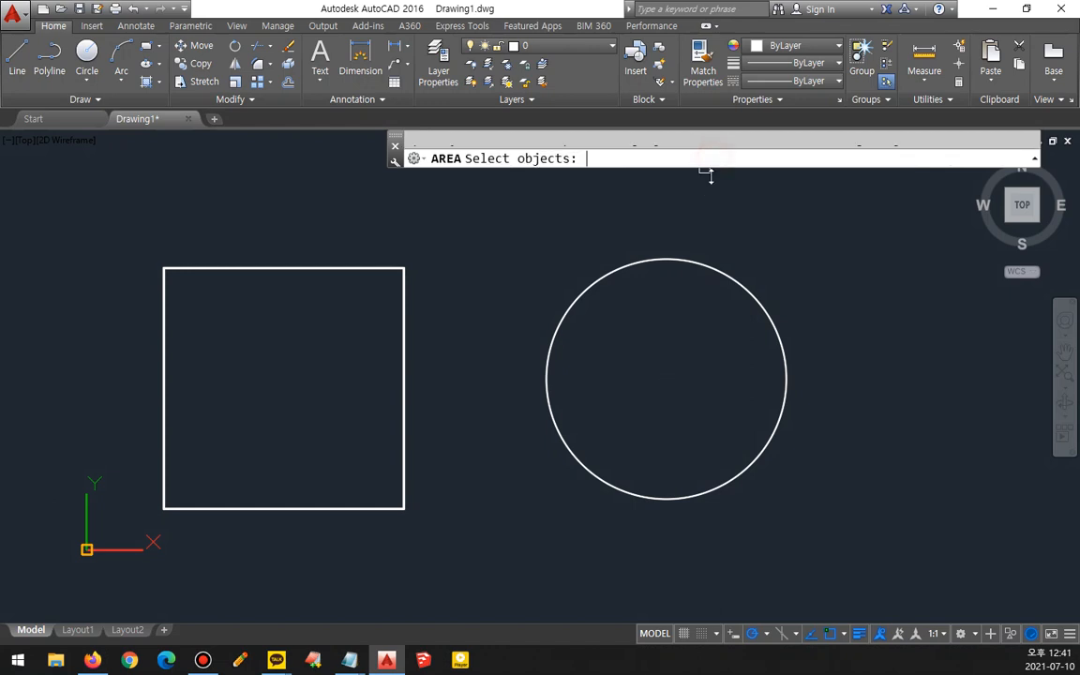
{"action": "left_click", "coordinate": [687, 261]}
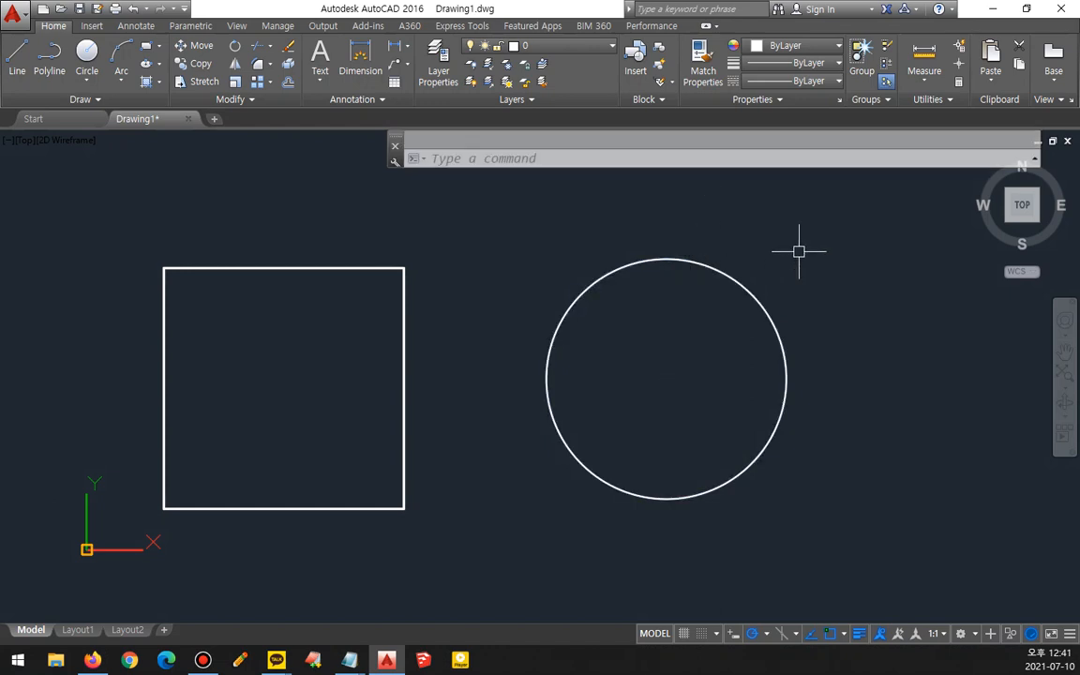
{"action": "key", "text": "F2"}
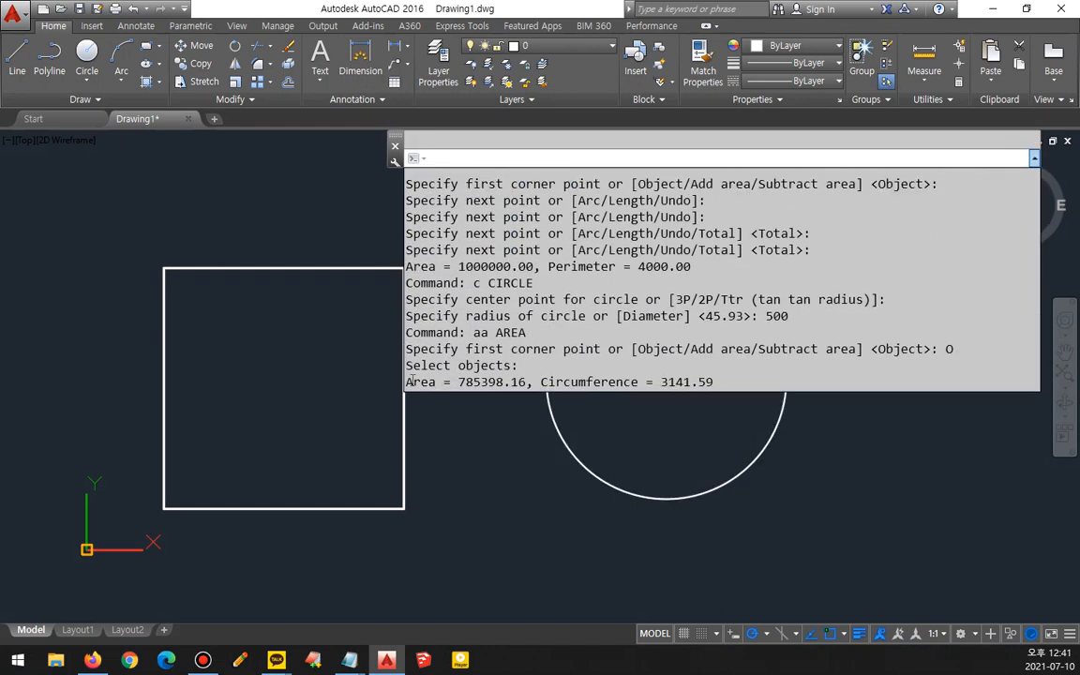
{"action": "left_click_drag", "start_coordinate": [407, 382], "coordinate": [749, 400]}
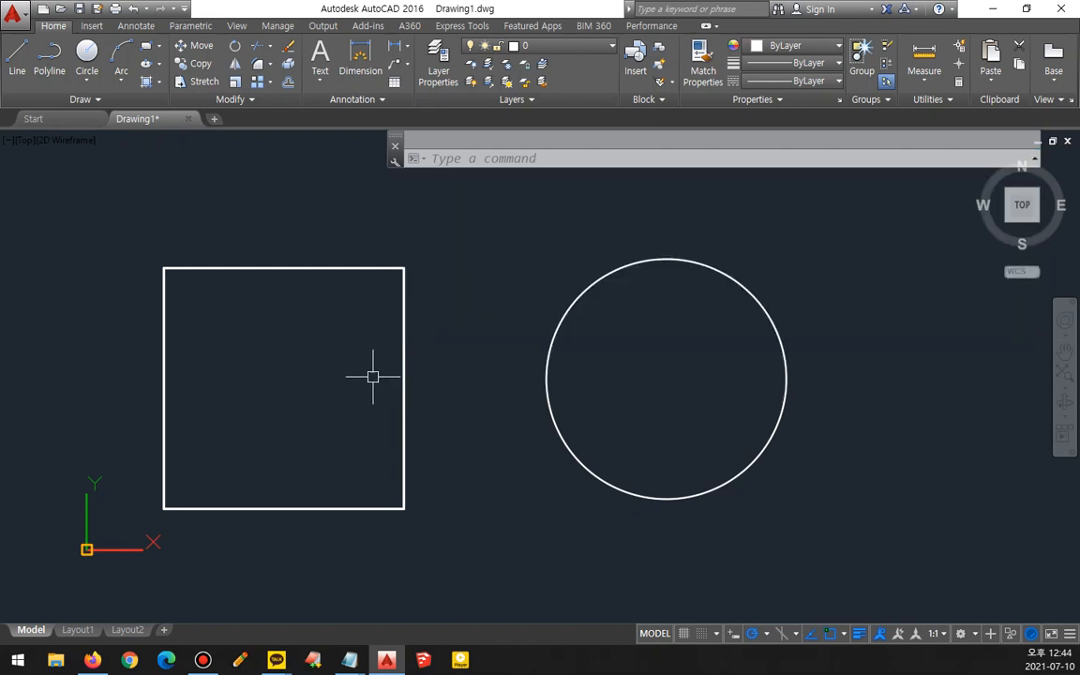
- Measure the square's area using the AREA command's Object option and review the result in the text window
{"action": "mouse_move", "coordinate": [291, 299]}
{"action": "left_mouse_down"}
{"action": "mouse_move", "coordinate": [272, 299]}
{"action": "mouse_move", "coordinate": [293, 271]}
{"action": "mouse_move", "coordinate": [261, 290]}
{"action": "left_mouse_up"}
{"action": "key", "text": "Escape"}
{"action": "type", "text": "aa"}
{"action": "key", "text": "Return"}
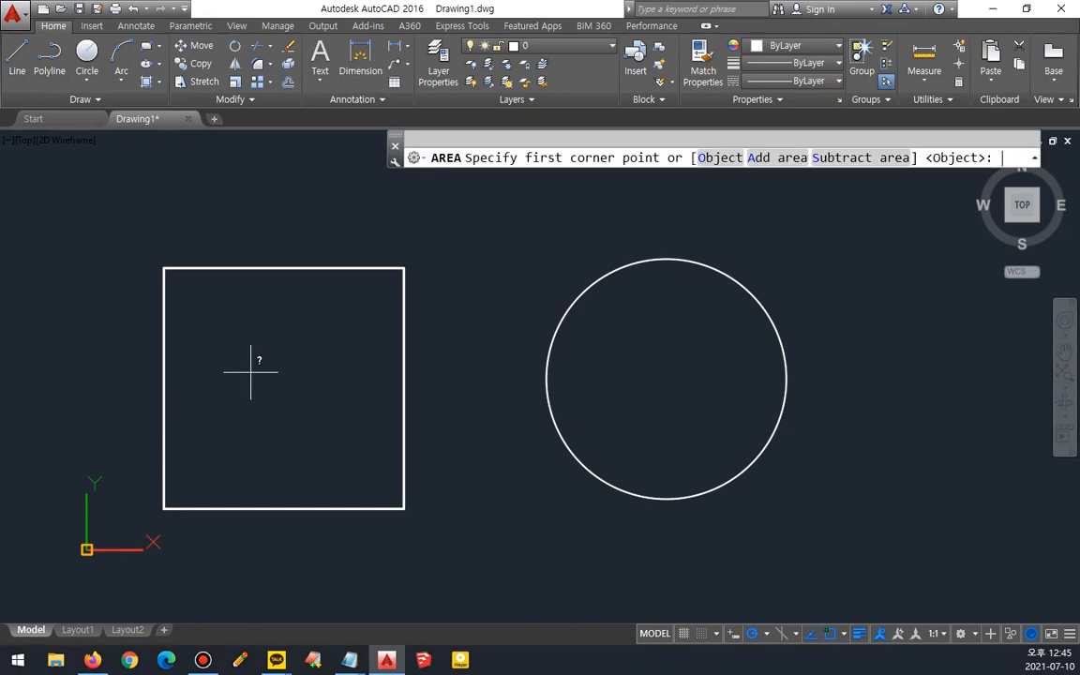
{"action": "left_click", "coordinate": [719, 158]}
{"action": "left_click", "coordinate": [333, 266]}
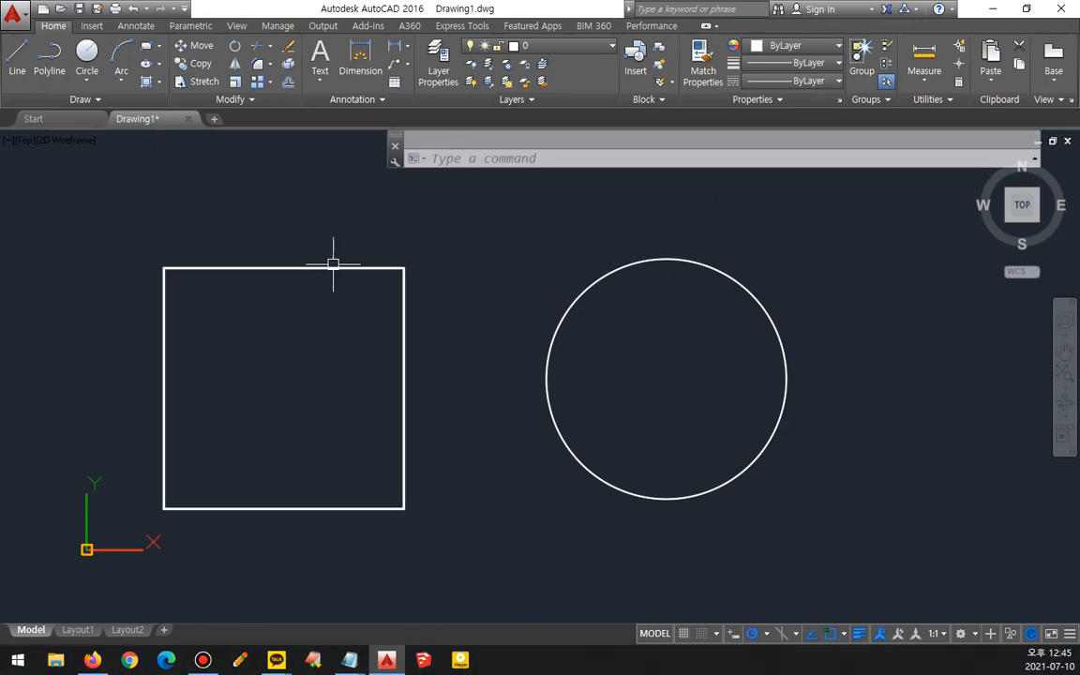
{"action": "key", "text": "F2"}
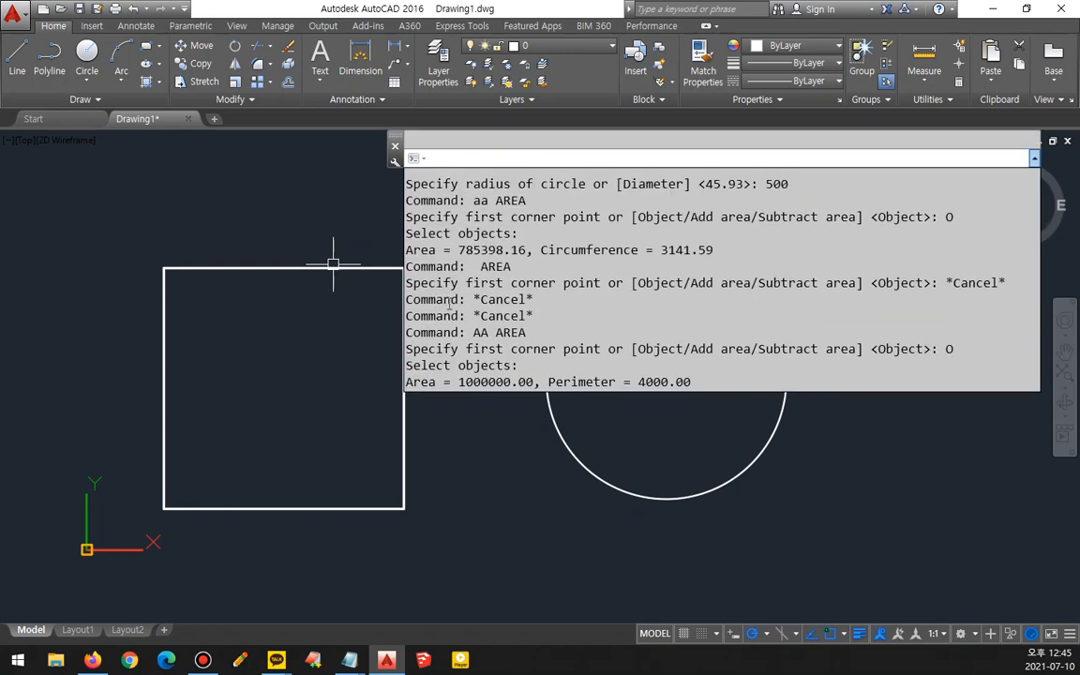
- Highlight the area and perimeter result in the text window, then close the text window
{"action": "left_click_drag", "start_coordinate": [548, 249], "coordinate": [459, 383]}
{"action": "left_click_drag", "start_coordinate": [713, 381], "coordinate": [473, 383]}
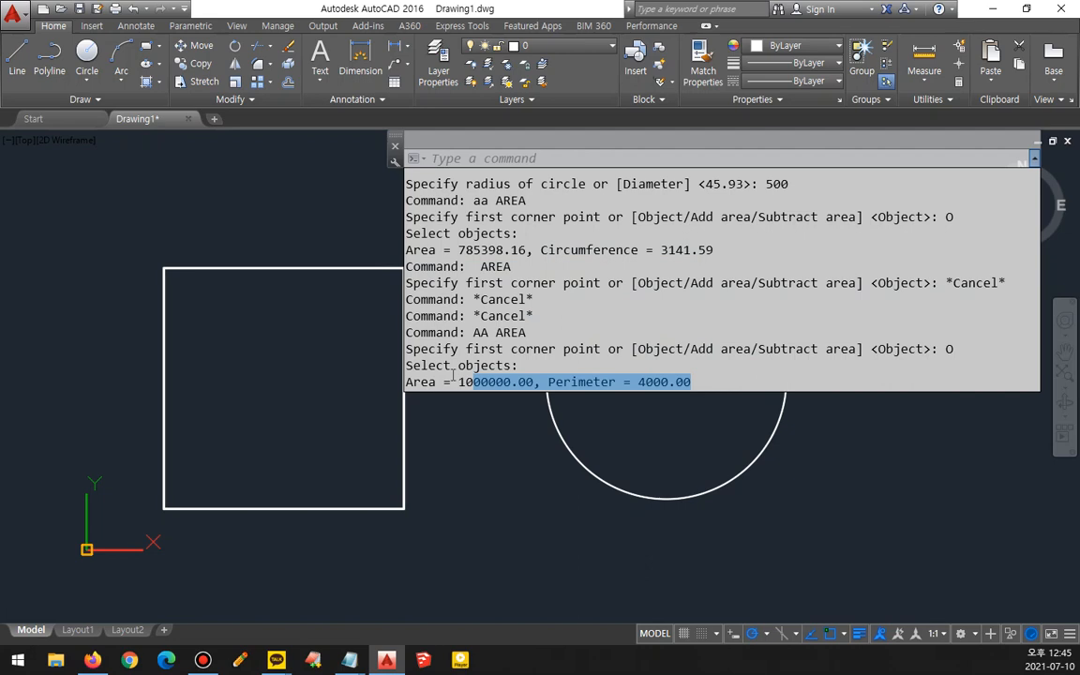
{"action": "key", "text": "F2"}
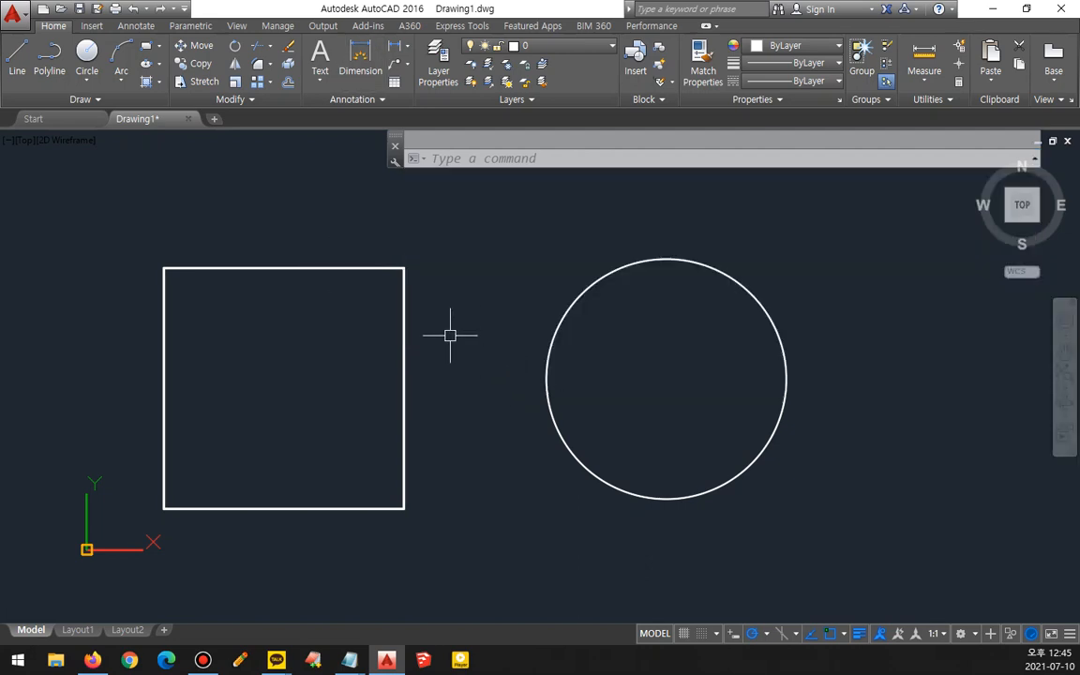
- Draw a closed 1000 by 1000 square with the Line tool above the existing square
{"action": "scroll", "coordinate": [403, 366], "scroll_direction": "down", "scroll_amount": 2}
{"action": "middle_click_drag", "start_coordinate": [403, 359], "coordinate": [395, 473]}
{"action": "key", "text": "l"}
{"action": "key", "text": "Return"}
{"action": "left_click", "coordinate": [240, 353]}
{"action": "type", "text": "1000"}
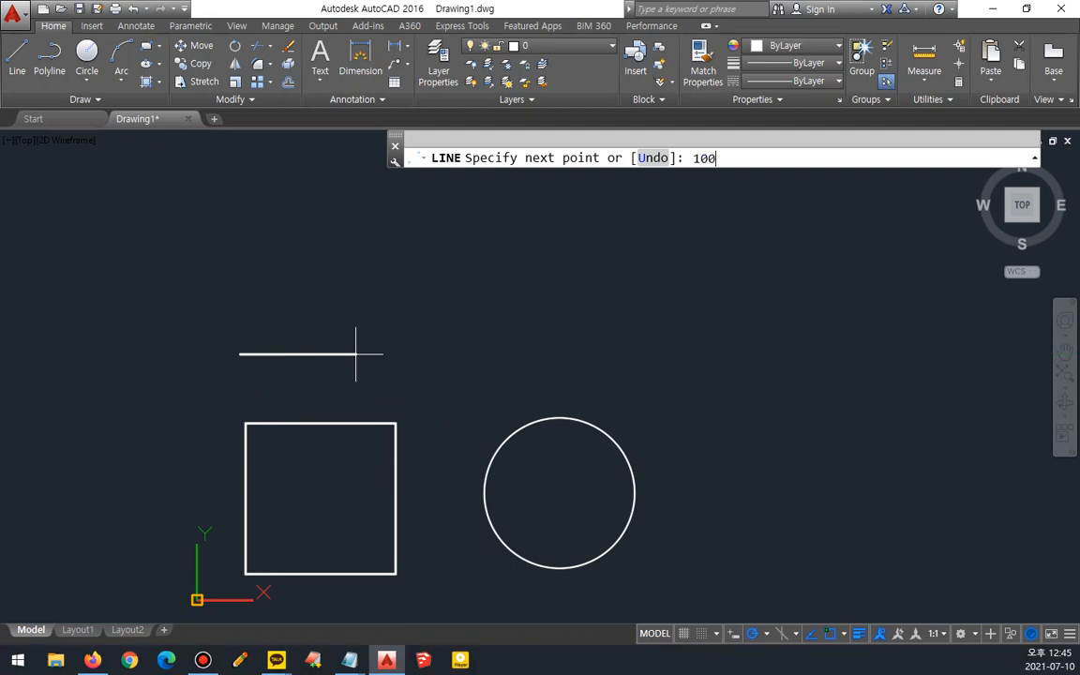
{"action": "key", "text": "Return"}
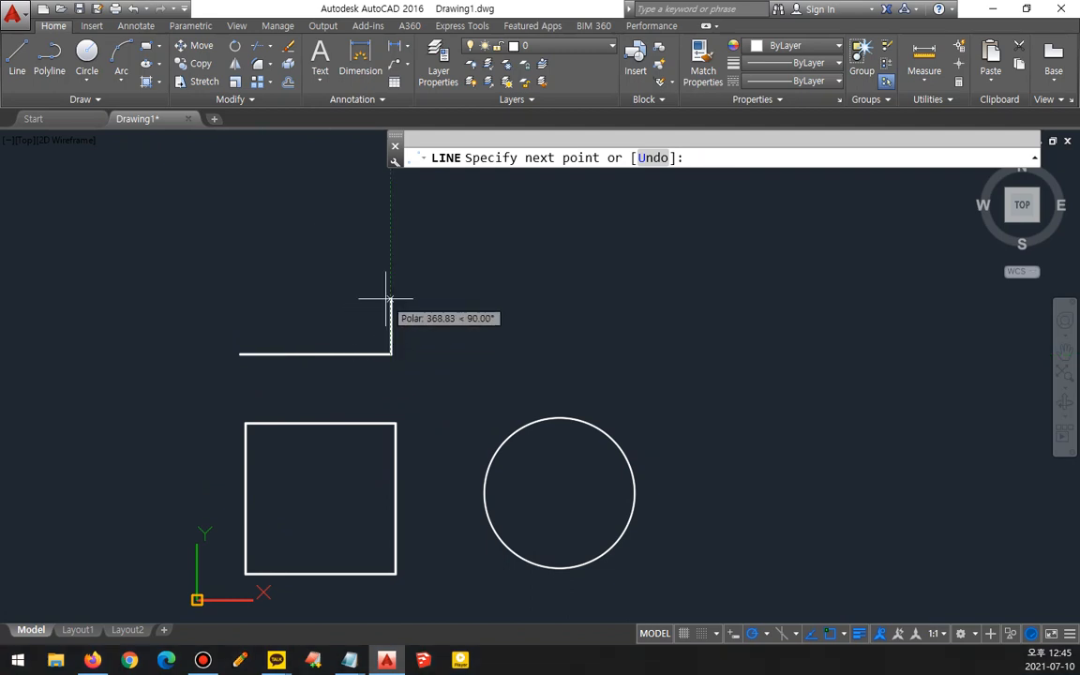
{"action": "type", "text": "1000"}
{"action": "key", "text": "Return"}
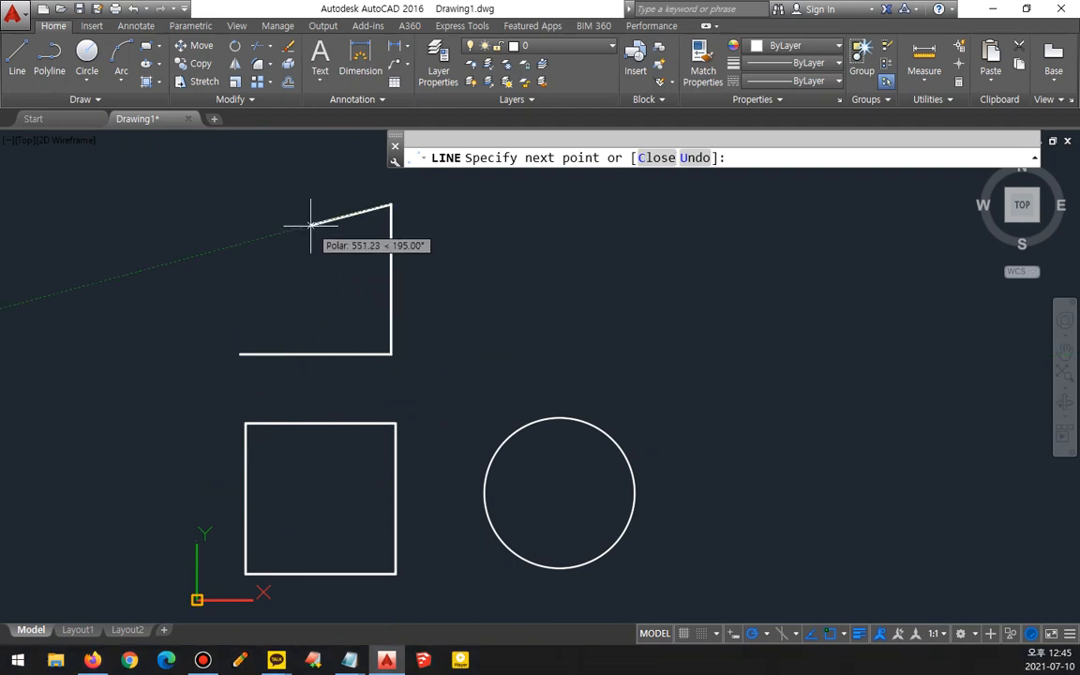
{"action": "type", "text": "100"}
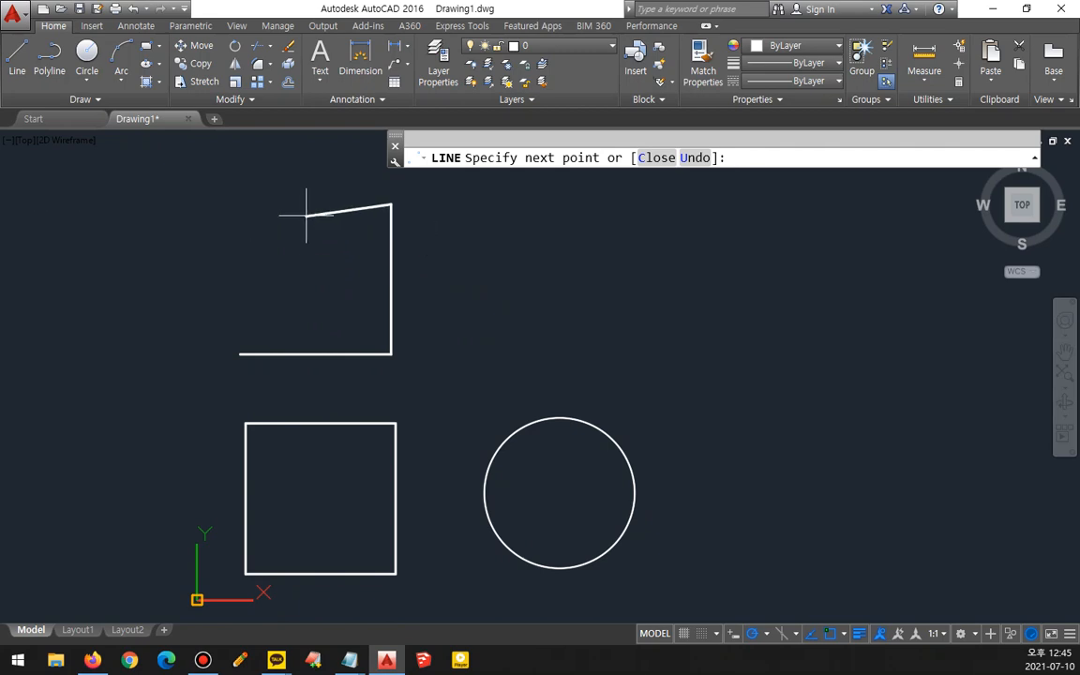
{"action": "type", "text": "1000"}
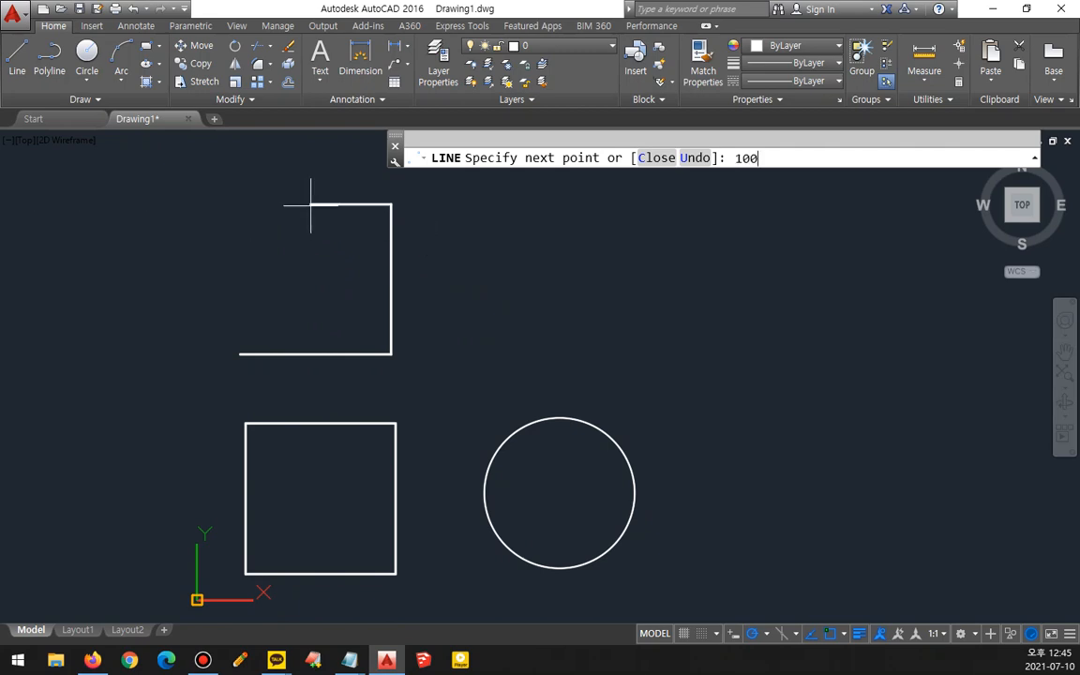
{"action": "key", "text": "Return"}
{"action": "type", "text": "c"}
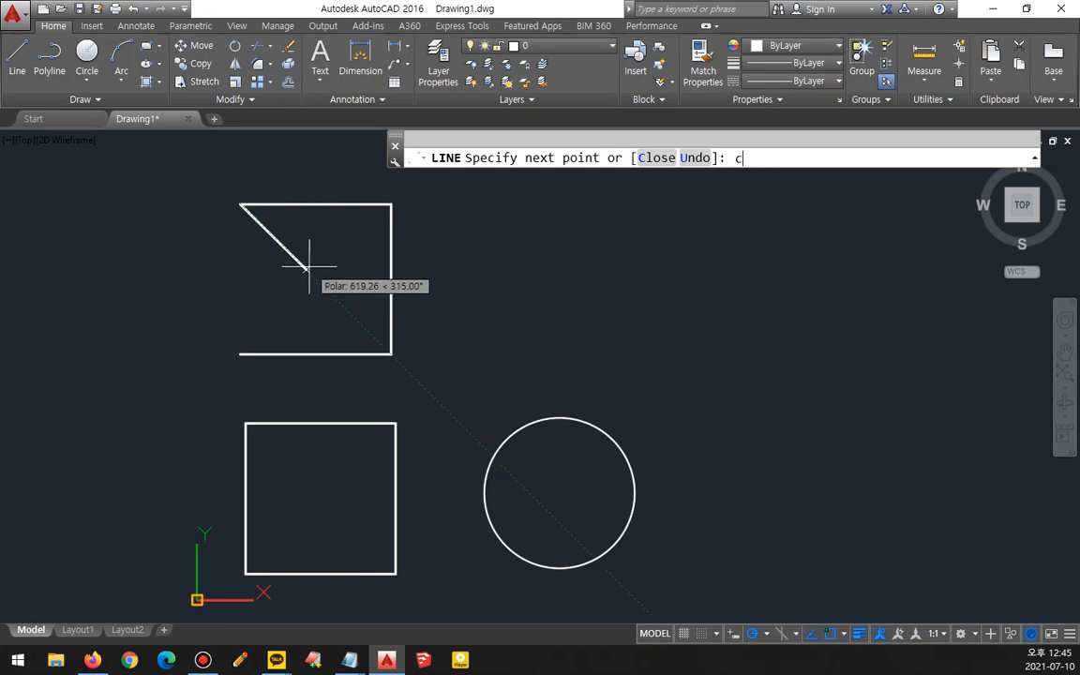
{"action": "key", "text": "Return"}
- Try to measure the line-drawn square's area with the AREA command's Object option, then cancel the command
{"action": "mouse_move", "coordinate": [342, 380]}
{"action": "left_mouse_down"}
{"action": "mouse_move", "coordinate": [225, 238]}
{"action": "mouse_move", "coordinate": [460, 270]}
{"action": "mouse_move", "coordinate": [414, 381]}
{"action": "left_mouse_up"}
{"action": "key", "text": "Escape"}
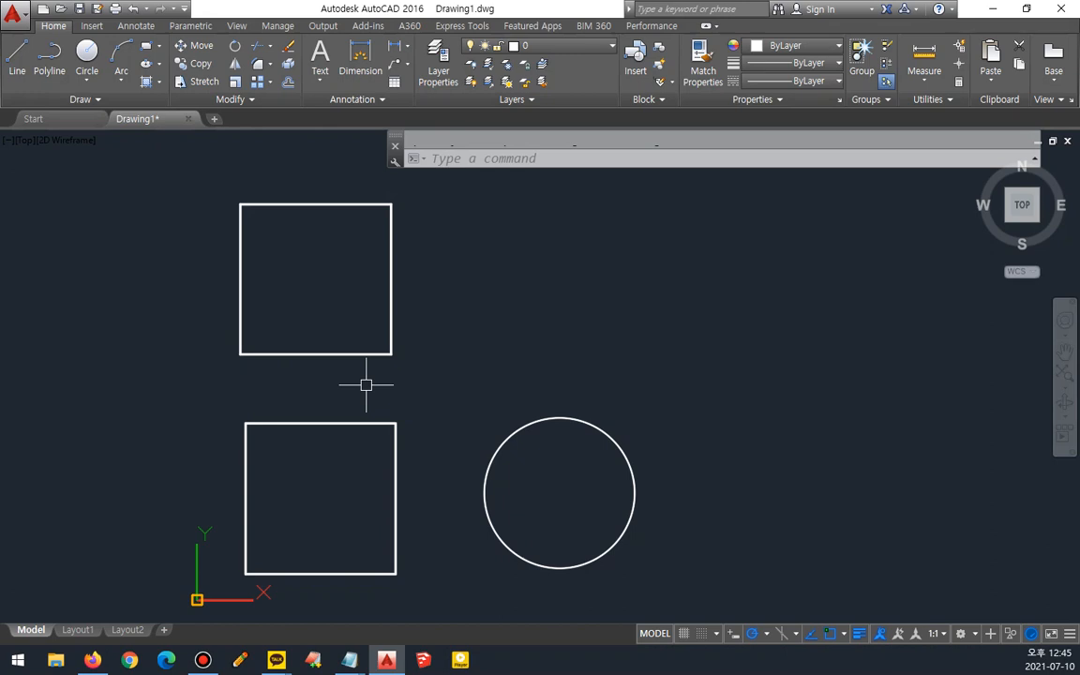
{"action": "type", "text": "aa"}
{"action": "key", "text": "Return"}
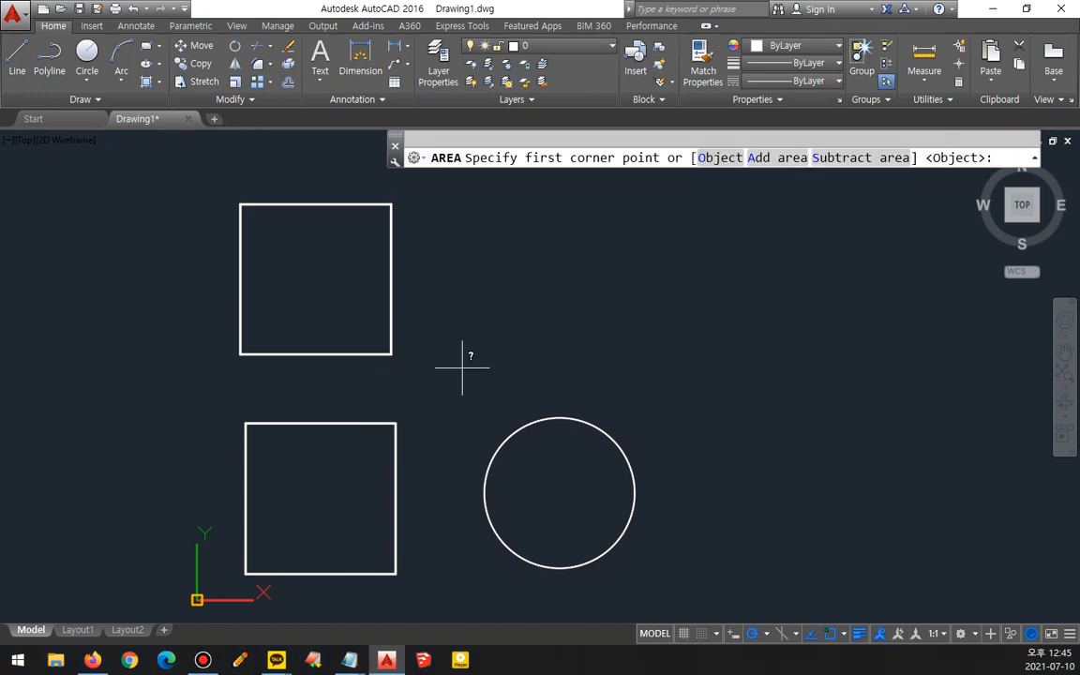
{"action": "left_click", "coordinate": [720, 157]}
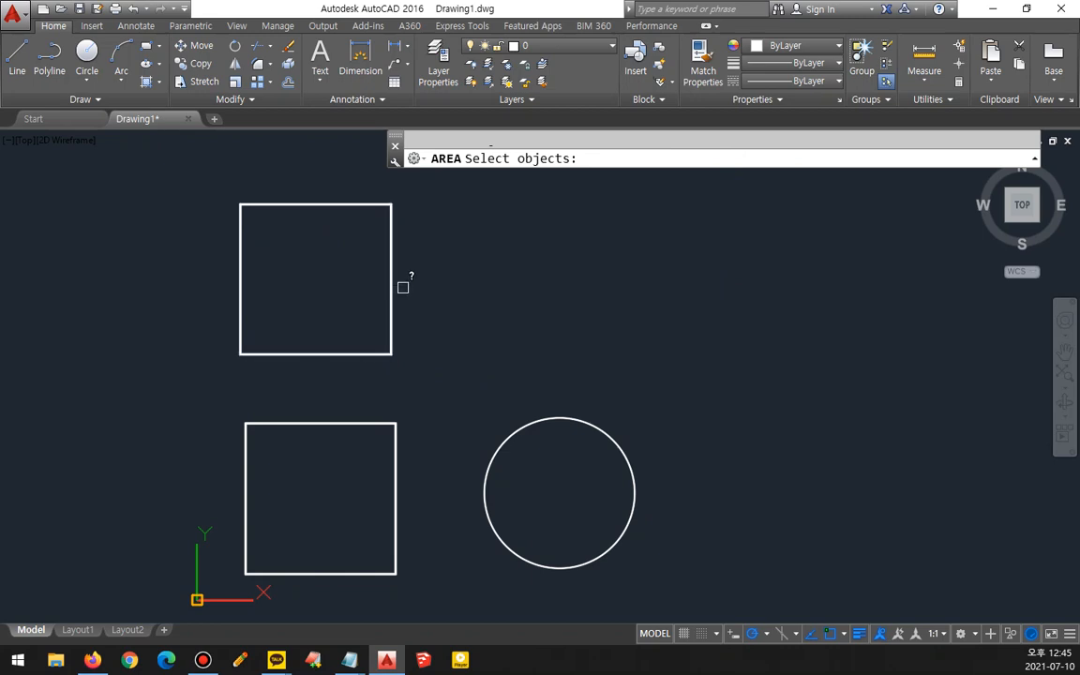
{"action": "mouse_move", "coordinate": [290, 586]}
{"action": "left_mouse_down"}
{"action": "mouse_move", "coordinate": [312, 432]}
{"action": "mouse_move", "coordinate": [302, 605]}
{"action": "left_mouse_up"}
{"action": "mouse_move", "coordinate": [343, 397]}
{"action": "left_mouse_down"}
{"action": "mouse_move", "coordinate": [358, 246]}
{"action": "mouse_move", "coordinate": [341, 379]}
{"action": "left_mouse_up"}
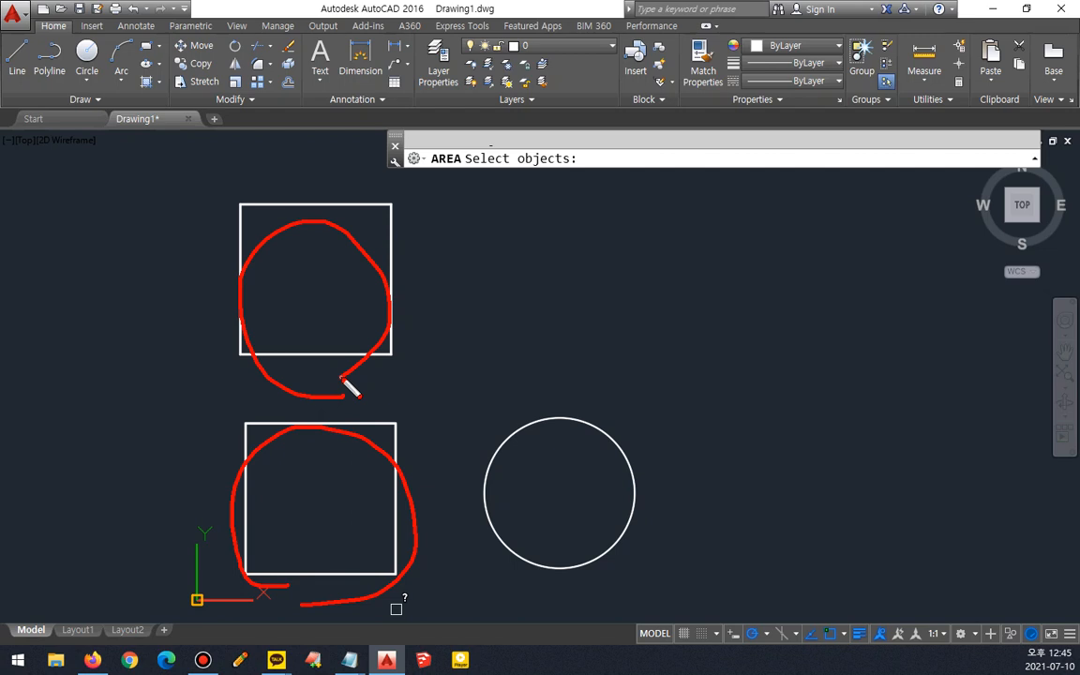
{"action": "key", "text": "Delete"}
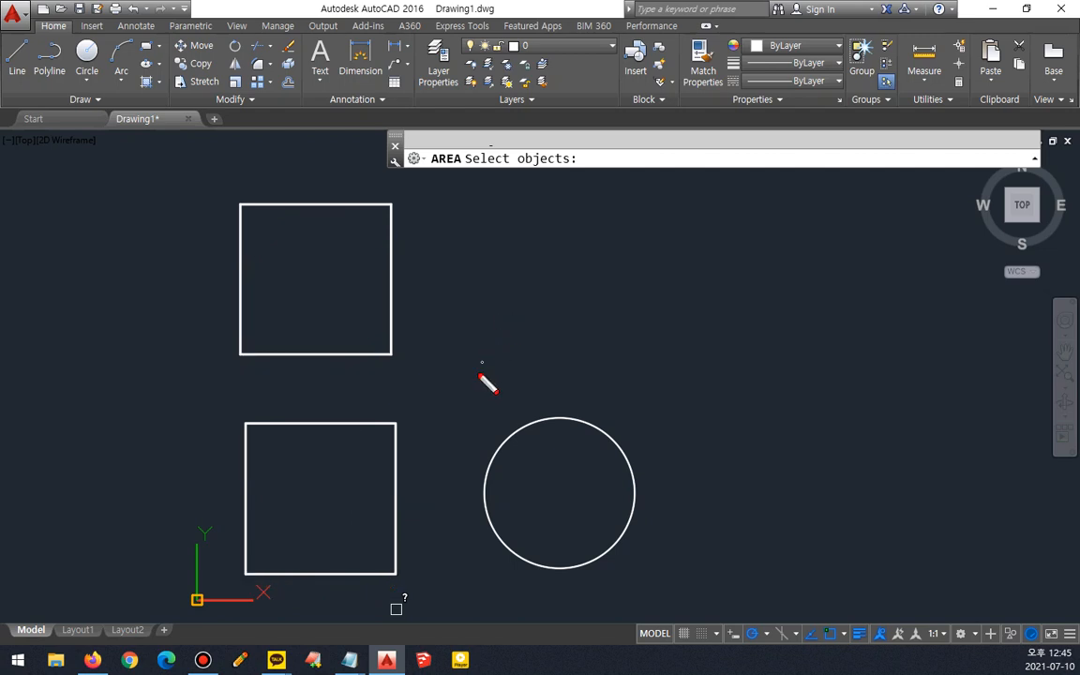
{"action": "left_click_drag", "start_coordinate": [410, 418], "coordinate": [539, 339]}
{"action": "mouse_move", "coordinate": [426, 385]}
{"action": "left_mouse_down"}
{"action": "mouse_move", "coordinate": [417, 413]}
{"action": "mouse_move", "coordinate": [456, 418]}
{"action": "mouse_move", "coordinate": [444, 390]}
{"action": "mouse_move", "coordinate": [423, 385]}
{"action": "left_mouse_up"}
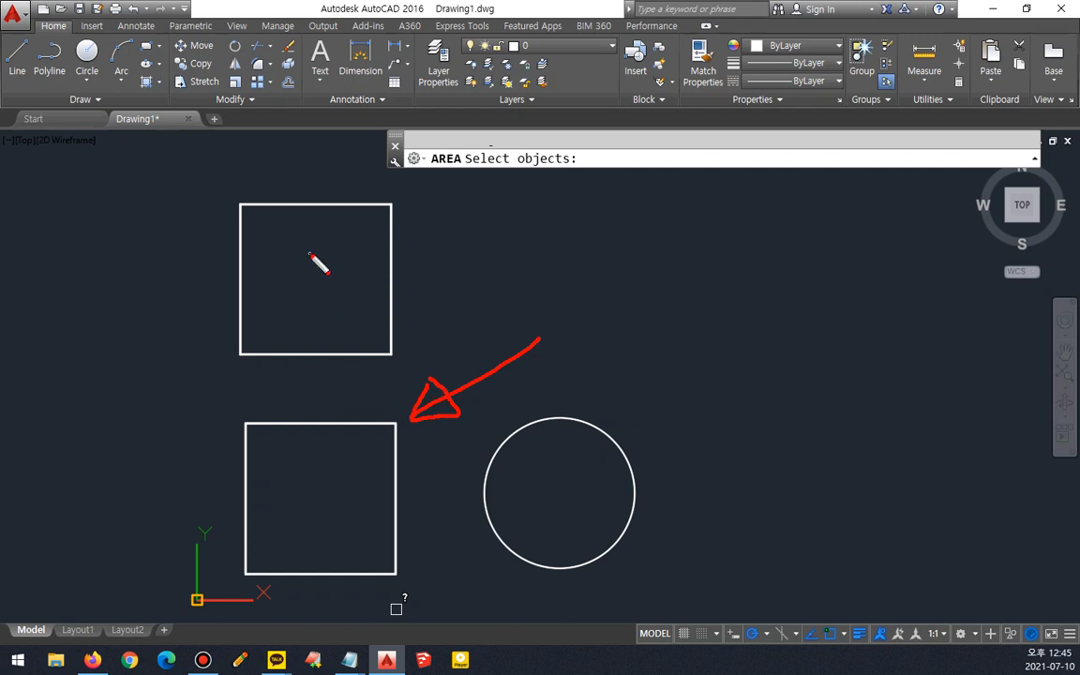
{"action": "left_click_drag", "start_coordinate": [313, 216], "coordinate": [326, 221]}
{"action": "left_click_drag", "start_coordinate": [384, 265], "coordinate": [387, 273]}
{"action": "left_click_drag", "start_coordinate": [317, 346], "coordinate": [324, 361]}
{"action": "left_click_drag", "start_coordinate": [237, 252], "coordinate": [246, 280]}
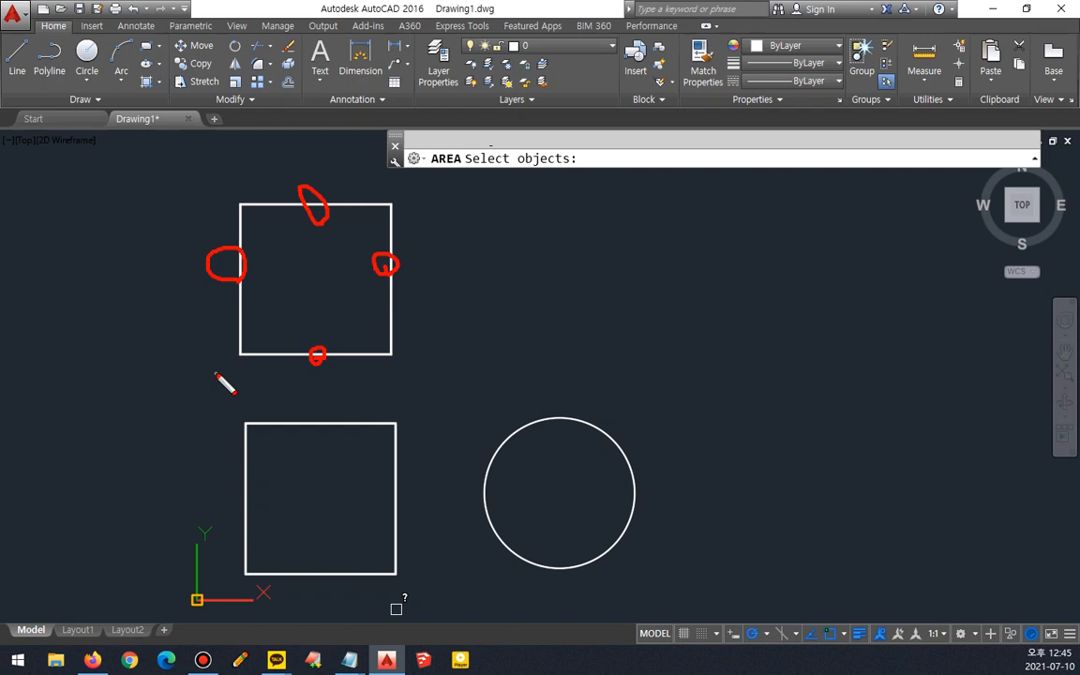
{"action": "key", "text": "Escape"}
{"action": "key", "text": "Escape"}
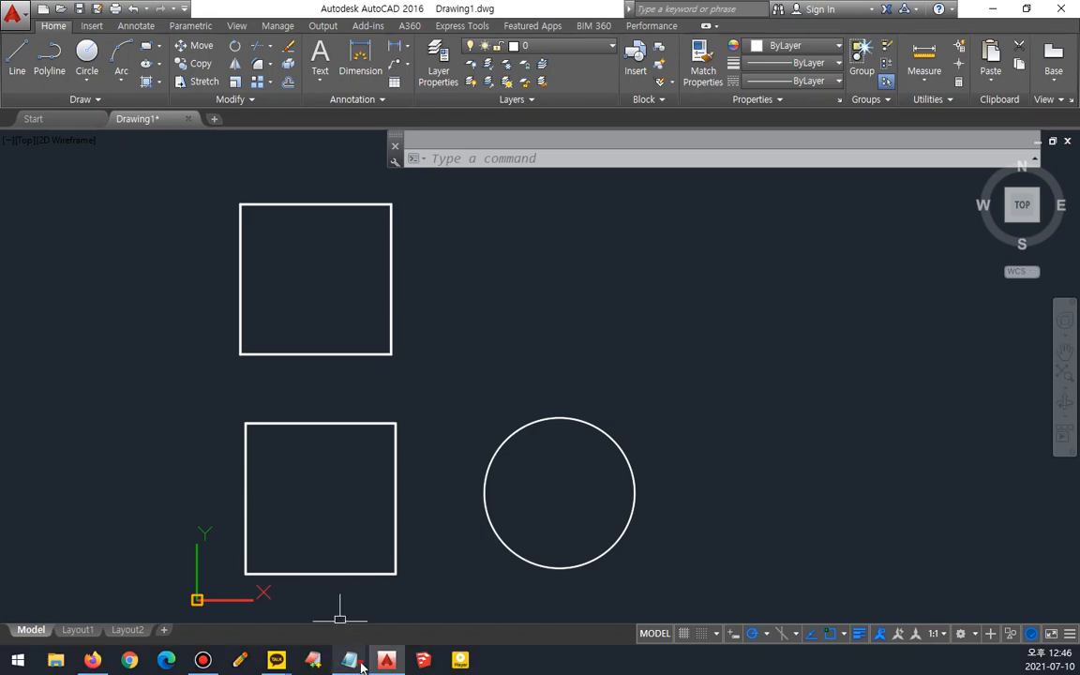
- Switch to the notes file and look up the Join command in the list of modify commands
{"action": "mouse_move", "coordinate": [348, 660]}
{"action": "left_click", "coordinate": [302, 594]}
{"action": "scroll", "coordinate": [485, 464], "scroll_direction": "up", "scroll_amount": 5}
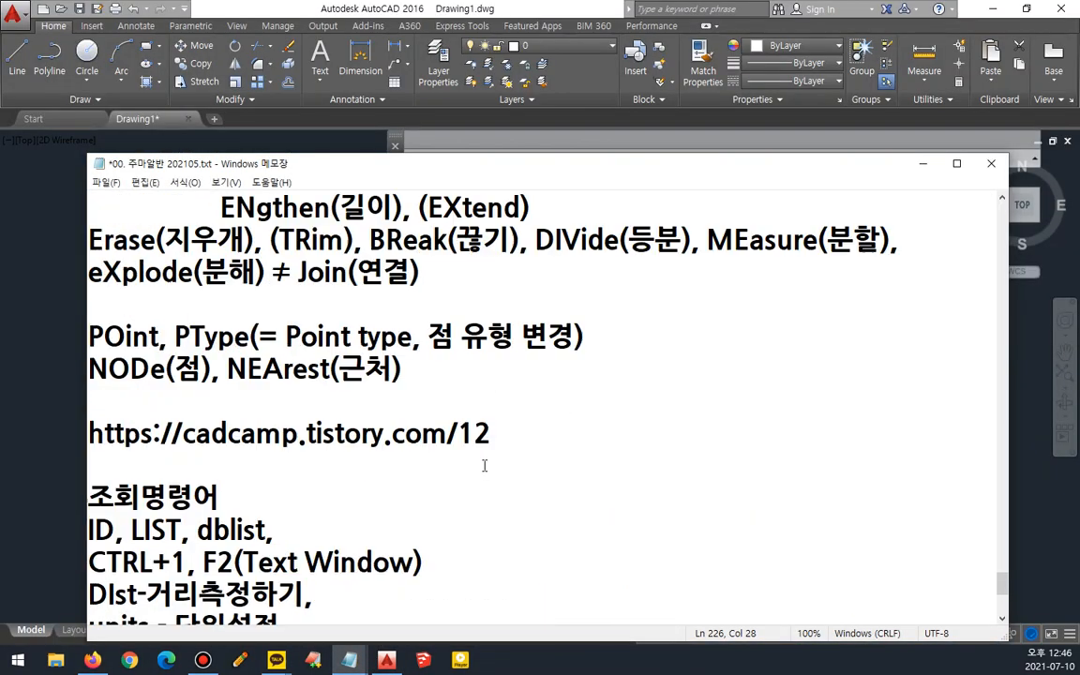
{"action": "left_click_drag", "start_coordinate": [299, 465], "coordinate": [462, 480]}
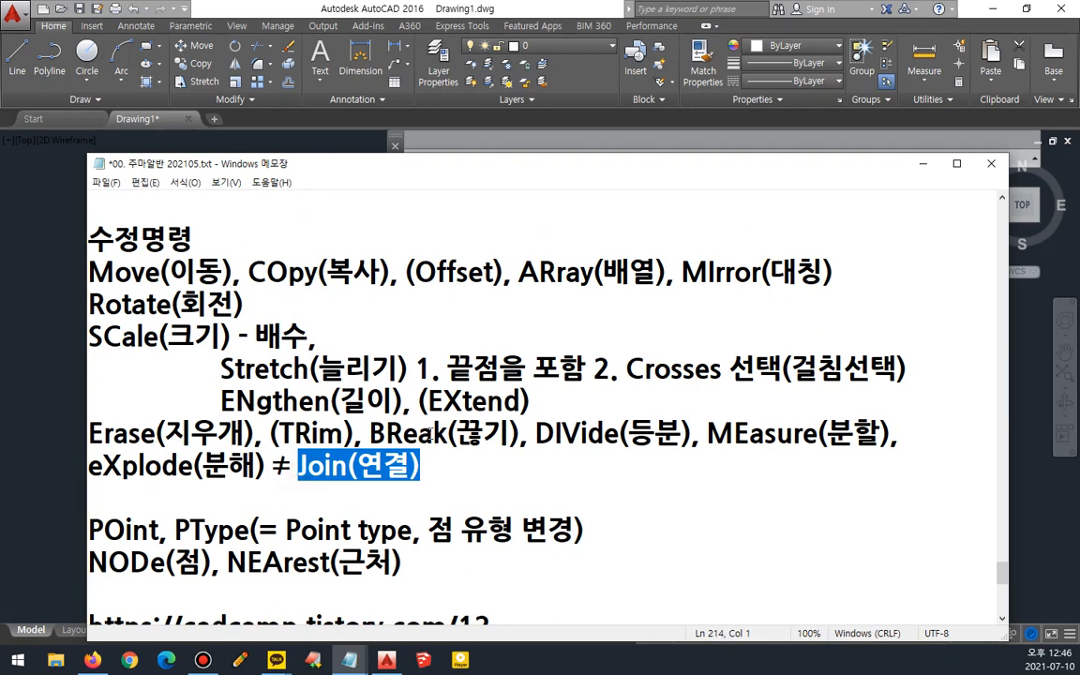
{"action": "left_click", "coordinate": [413, 5]}
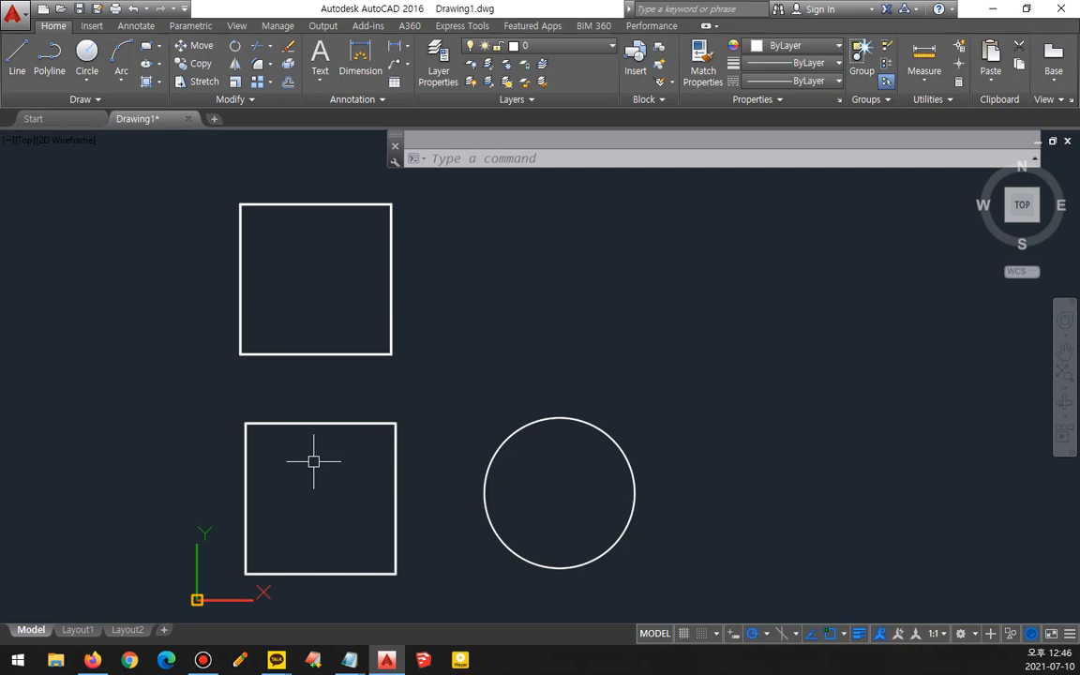
- Join the four lines of the upper square into a single object with the Join command
{"action": "type", "text": "j"}
{"action": "key", "text": "Return"}
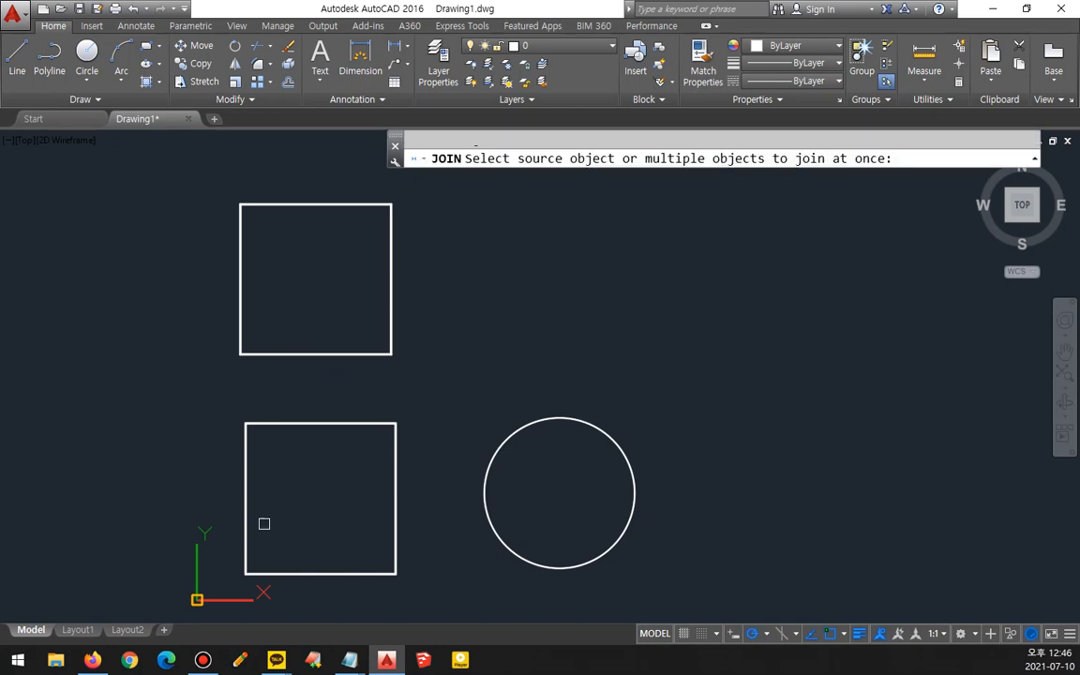
{"action": "left_click", "coordinate": [409, 196]}
{"action": "left_click", "coordinate": [164, 367]}
{"action": "key", "text": "Return"}
{"action": "key", "text": "Return"}
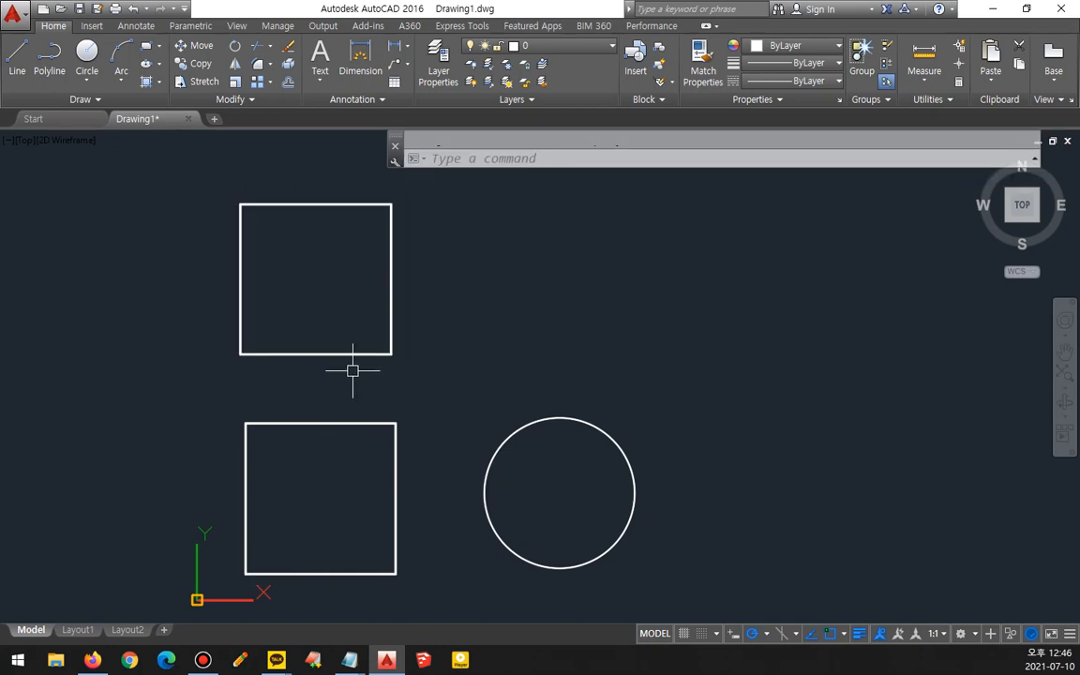
- Select the joined upper square and the lower square in turn to compare them
{"action": "left_click", "coordinate": [354, 354]}
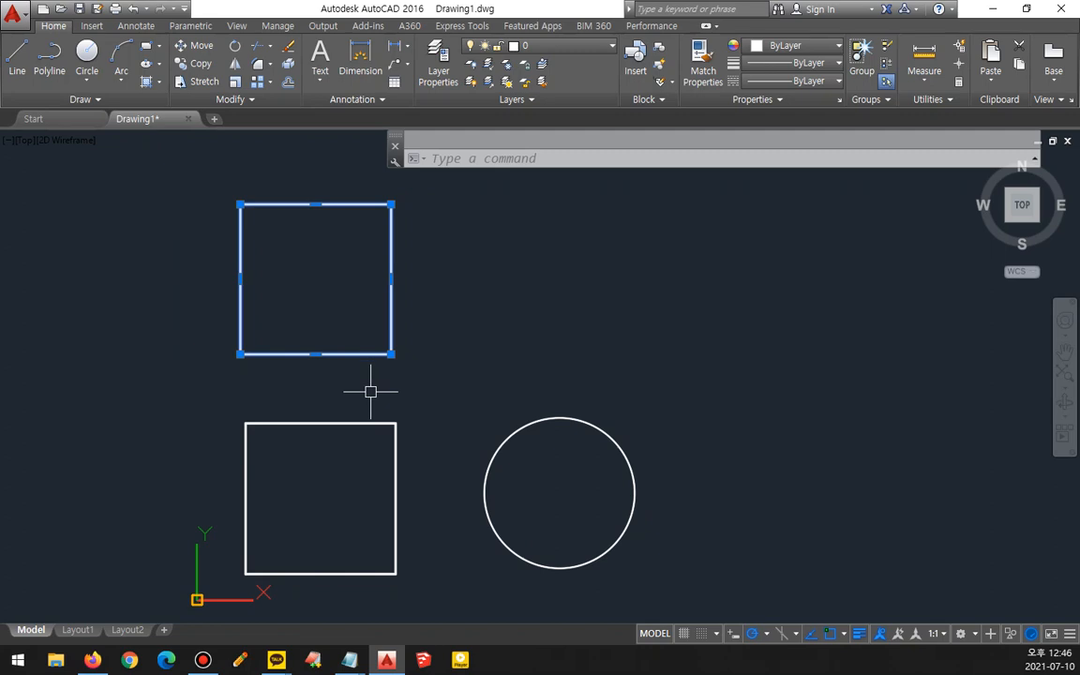
{"action": "key", "text": "Escape"}
{"action": "left_click", "coordinate": [373, 423]}
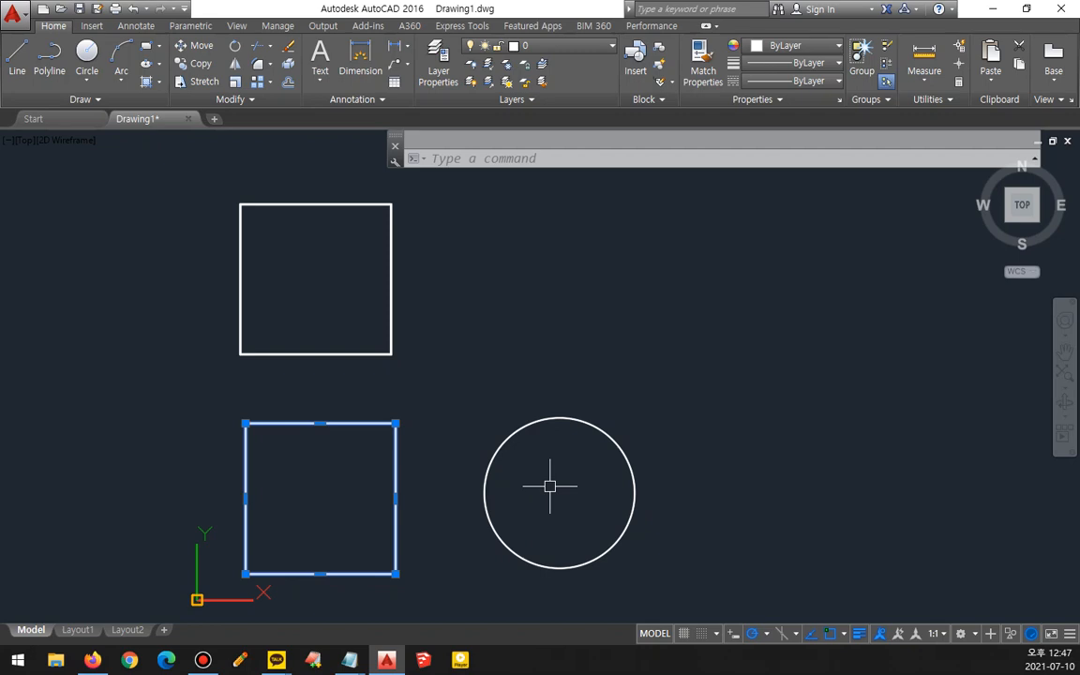
{"action": "key", "text": "Escape"}
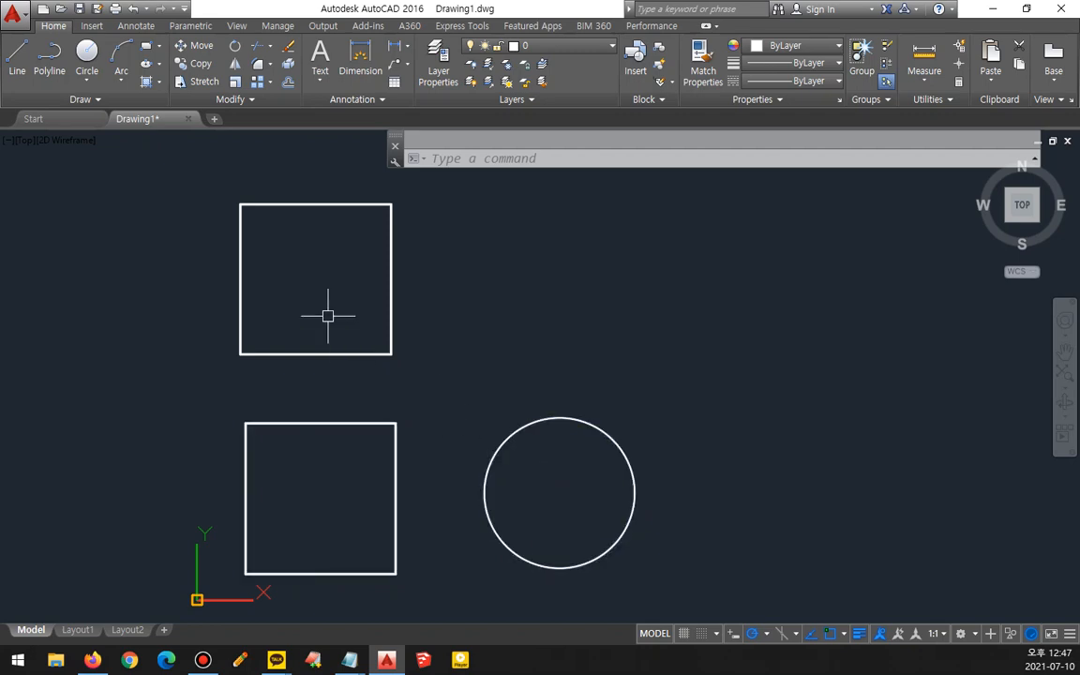
- Draw a circle of radius 250 centred on the midpoint of the upper square's right side
{"action": "type", "text": "c"}
{"action": "key", "text": "Return"}
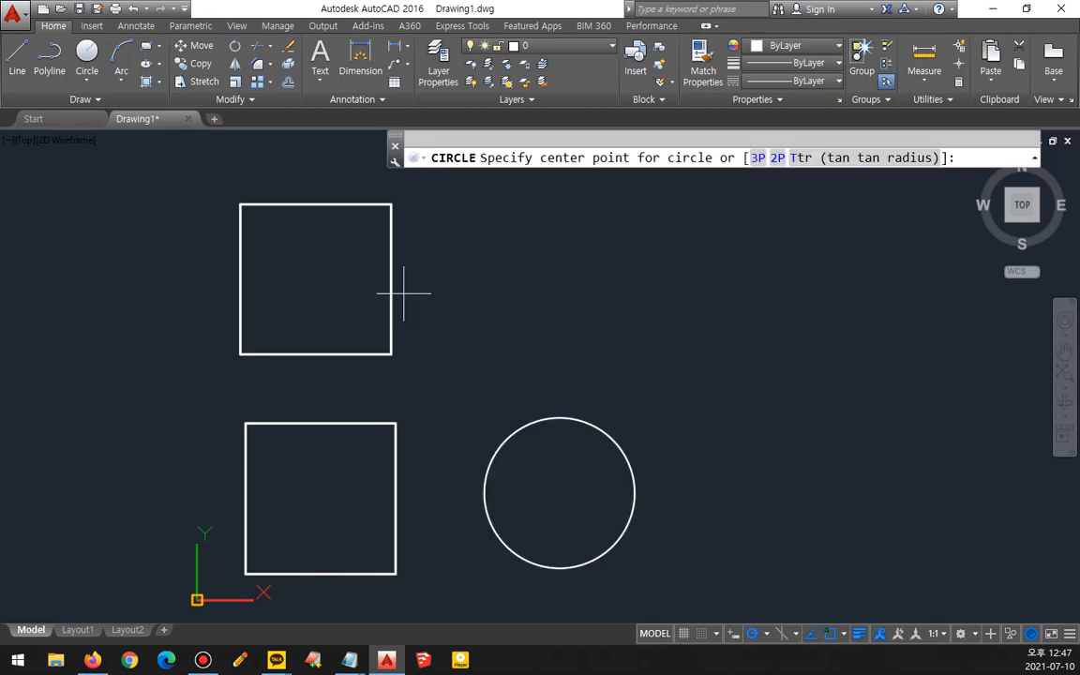
{"action": "type", "text": "mid"}
{"action": "key", "text": "Return"}
{"action": "left_click", "coordinate": [391, 278]}
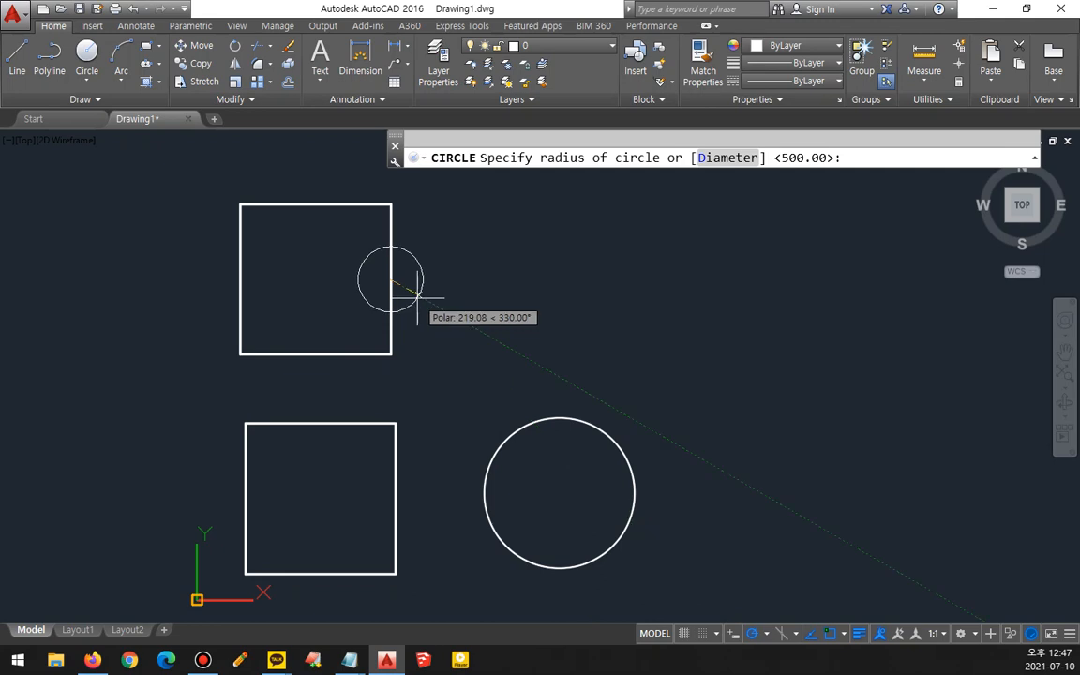
{"action": "type", "text": "250"}
{"action": "key", "text": "Return"}
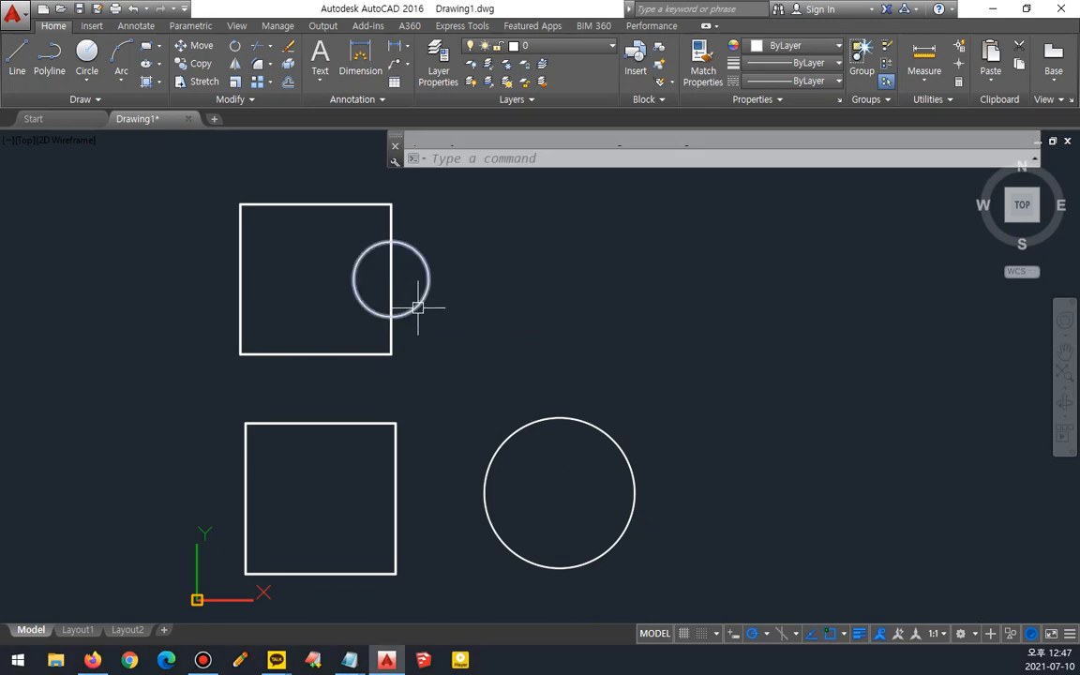
- Trim the circle's inner half and the square's right side segment inside the circle
{"action": "type", "text": "tr"}
{"action": "key", "text": "Return"}
{"action": "key", "text": "Return"}
{"action": "left_click", "coordinate": [401, 273]}
{"action": "left_click", "coordinate": [329, 292]}
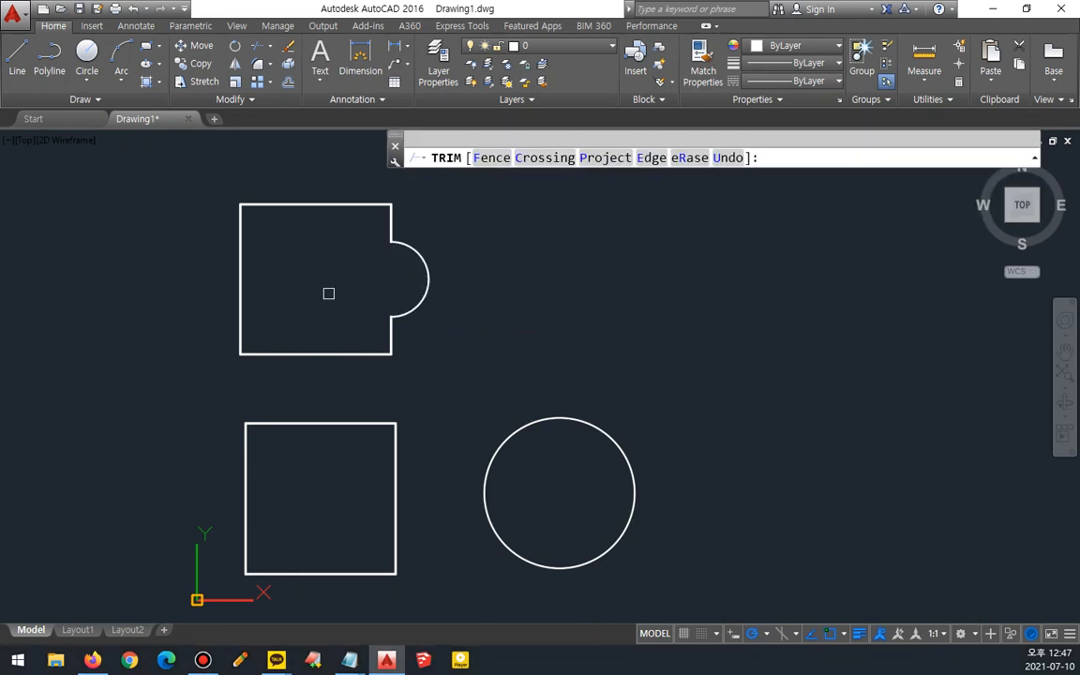
{"action": "key", "text": "Return"}
- Draw a circle of radius 350 centred on the midpoint of the upper square's left side
{"action": "middle_click_drag", "start_coordinate": [355, 309], "coordinate": [389, 343]}
{"action": "type", "text": "c"}
{"action": "key", "text": "Return"}
{"action": "type", "text": "mid"}
{"action": "key", "text": "Return"}
{"action": "left_click", "coordinate": [275, 310]}
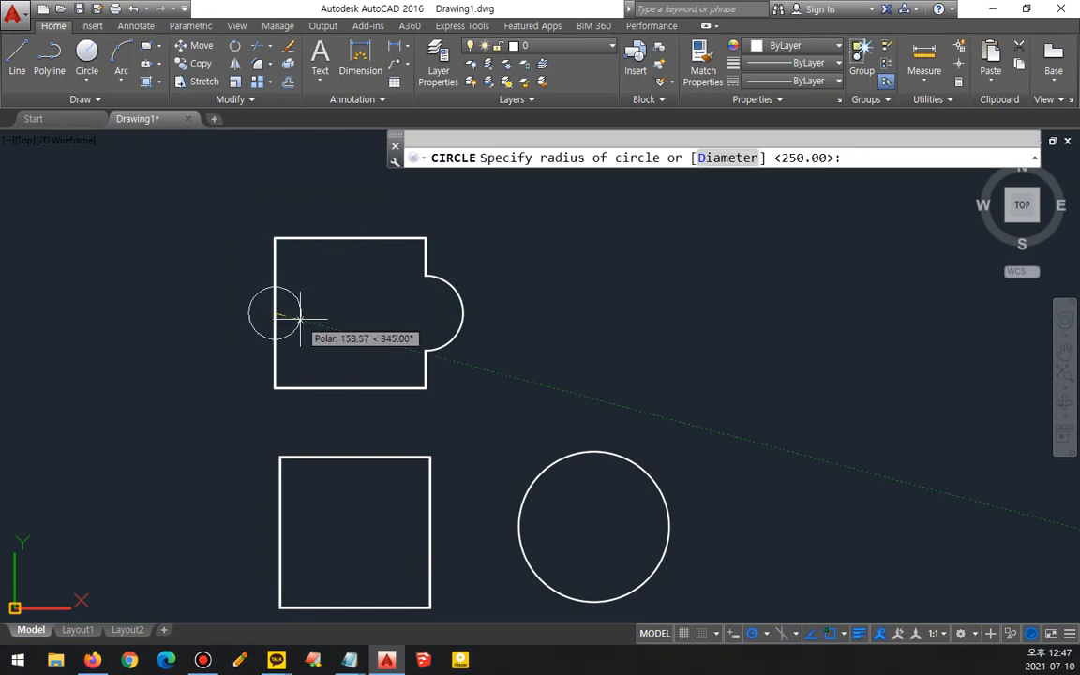
{"action": "type", "text": "350"}
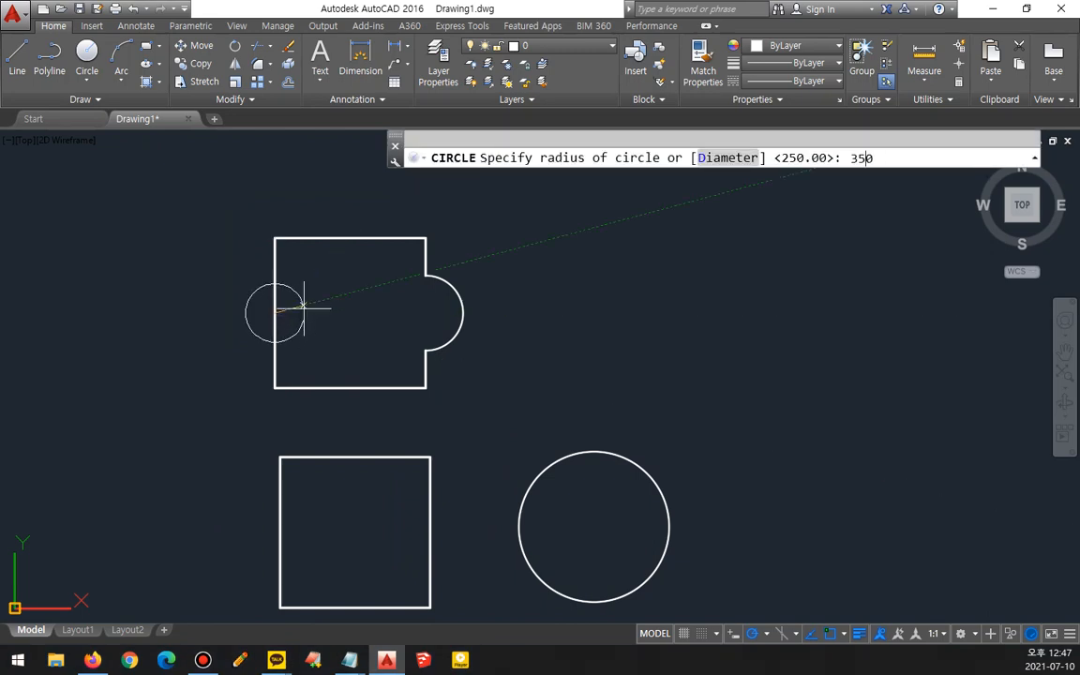
{"action": "key", "text": "Return"}
- Trim the left circle's inner half and the square's left side segment inside it
{"action": "type", "text": "tr"}
{"action": "key", "text": "Return"}
{"action": "key", "text": "Return"}
{"action": "left_click", "coordinate": [344, 291]}
{"action": "left_click", "coordinate": [252, 312]}
{"action": "key", "text": "Escape"}
- Join the trimmed square sides and both arcs into one closed object
{"action": "mouse_move", "coordinate": [311, 410]}
{"action": "left_mouse_down"}
{"action": "mouse_move", "coordinate": [213, 384]}
{"action": "mouse_move", "coordinate": [412, 176]}
{"action": "mouse_move", "coordinate": [434, 450]}
{"action": "mouse_move", "coordinate": [240, 412]}
{"action": "left_mouse_up"}
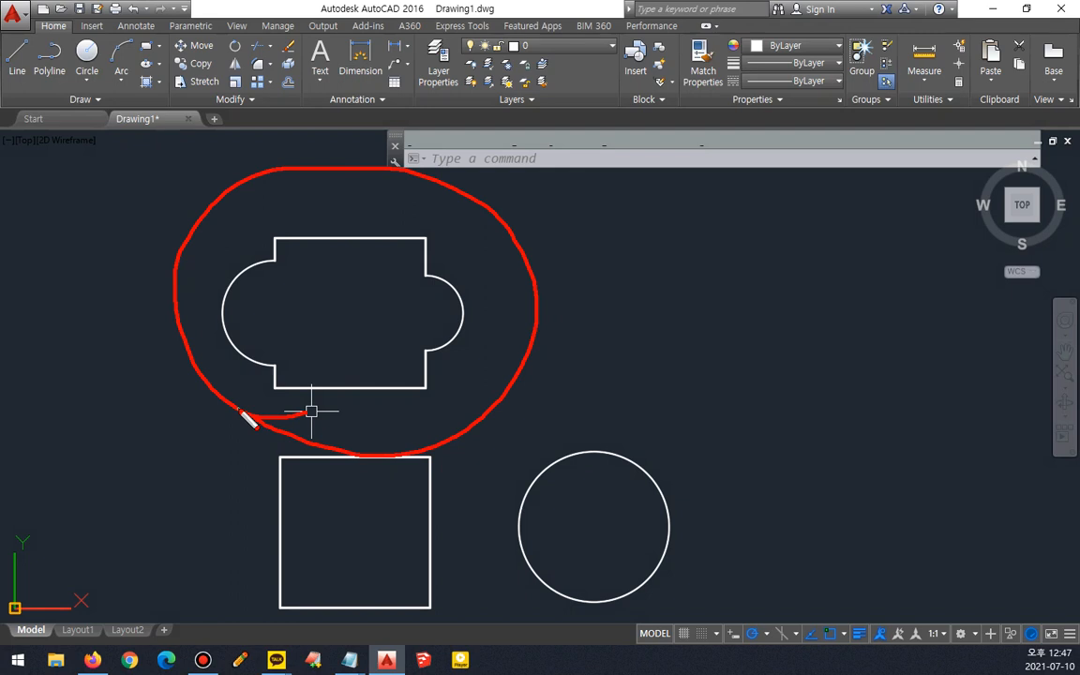
{"action": "key", "text": "Escape"}
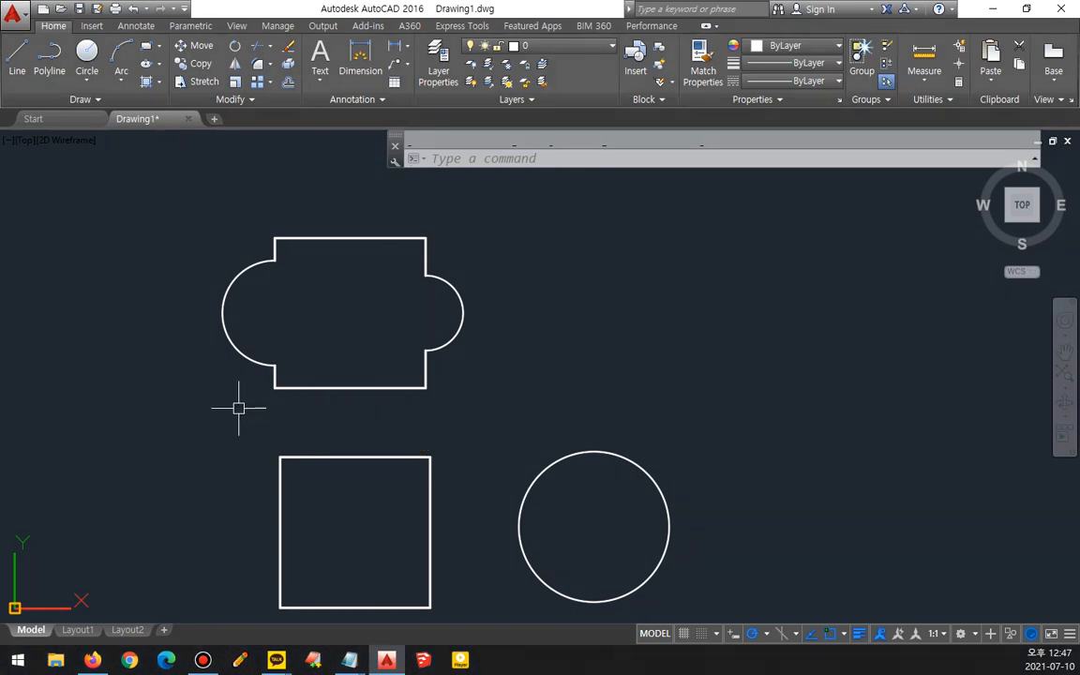
{"action": "type", "text": "j"}
{"action": "key", "text": "Return"}
{"action": "left_click", "coordinate": [459, 399]}
{"action": "left_click", "coordinate": [199, 192]}
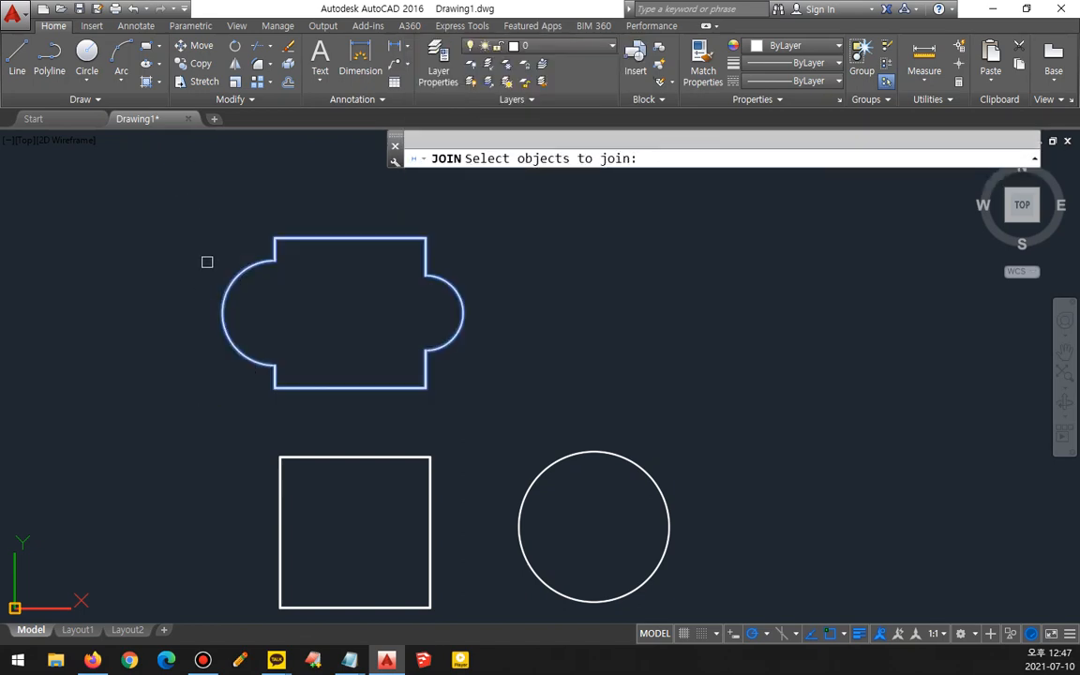
{"action": "key", "text": "Return"}
{"action": "left_click", "coordinate": [310, 385]}
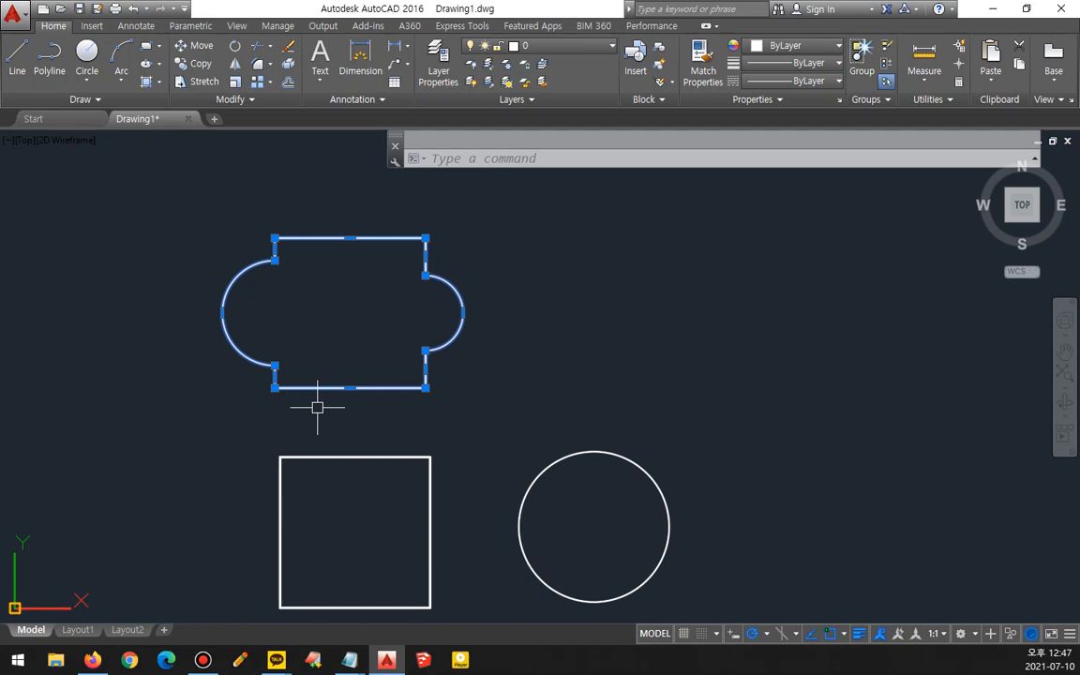
{"action": "key", "text": "Escape"}
- Measure the area of the joined shape with AREA's Object option and review the command history
{"action": "type", "text": "aa"}
{"action": "key", "text": "Return"}
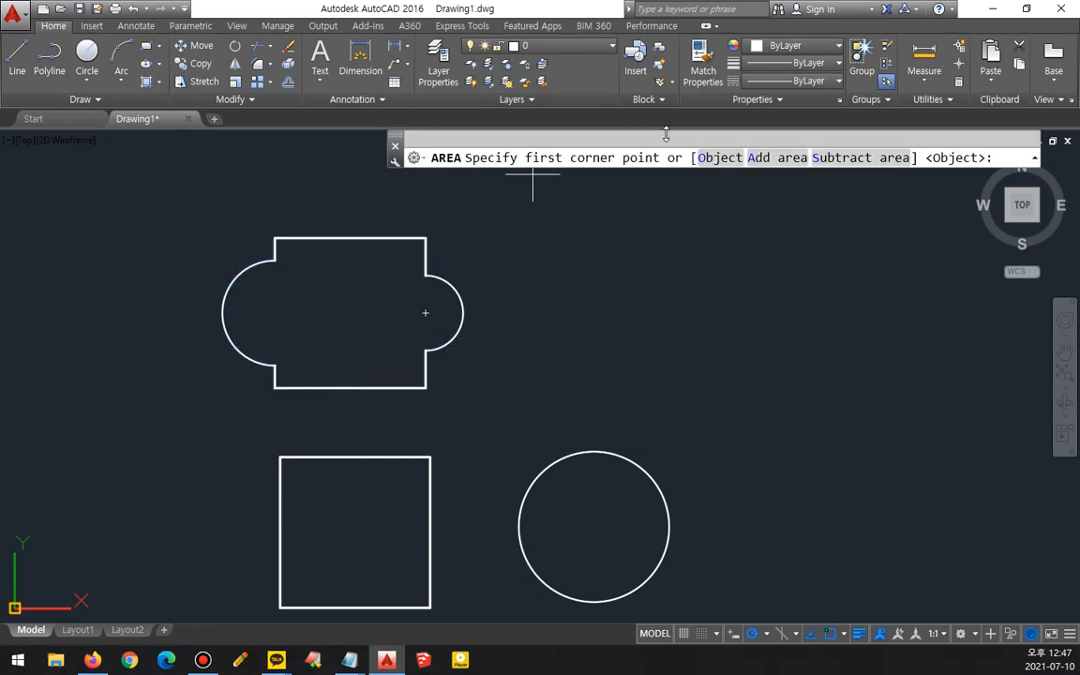
{"action": "left_click", "coordinate": [719, 157]}
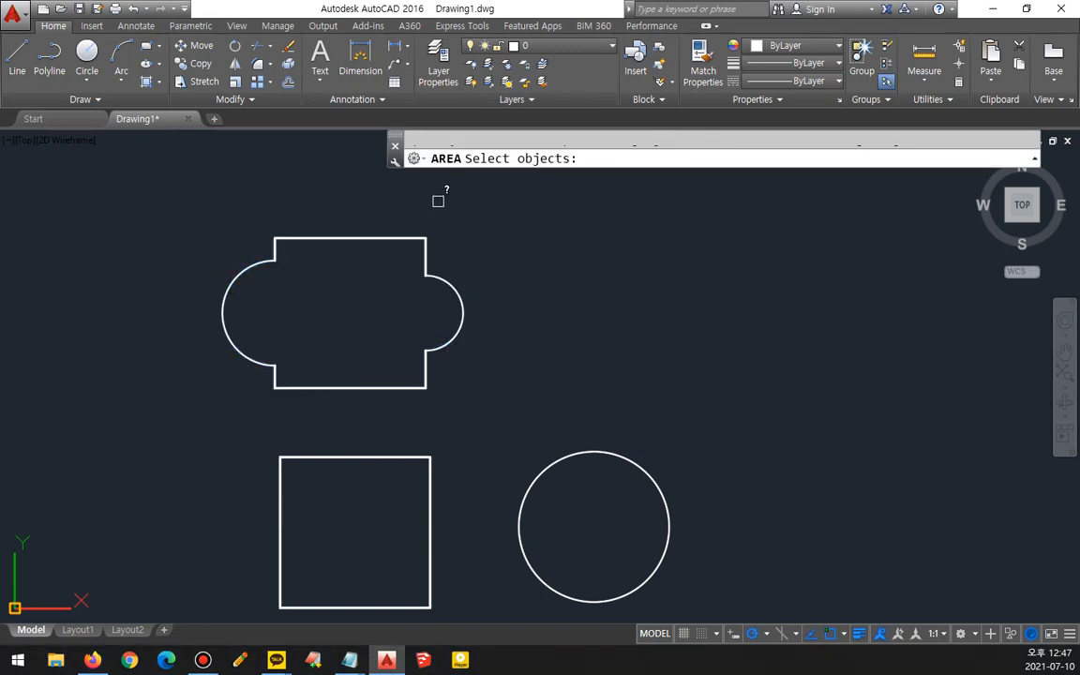
{"action": "left_click", "coordinate": [377, 241]}
{"action": "key", "text": "F2"}
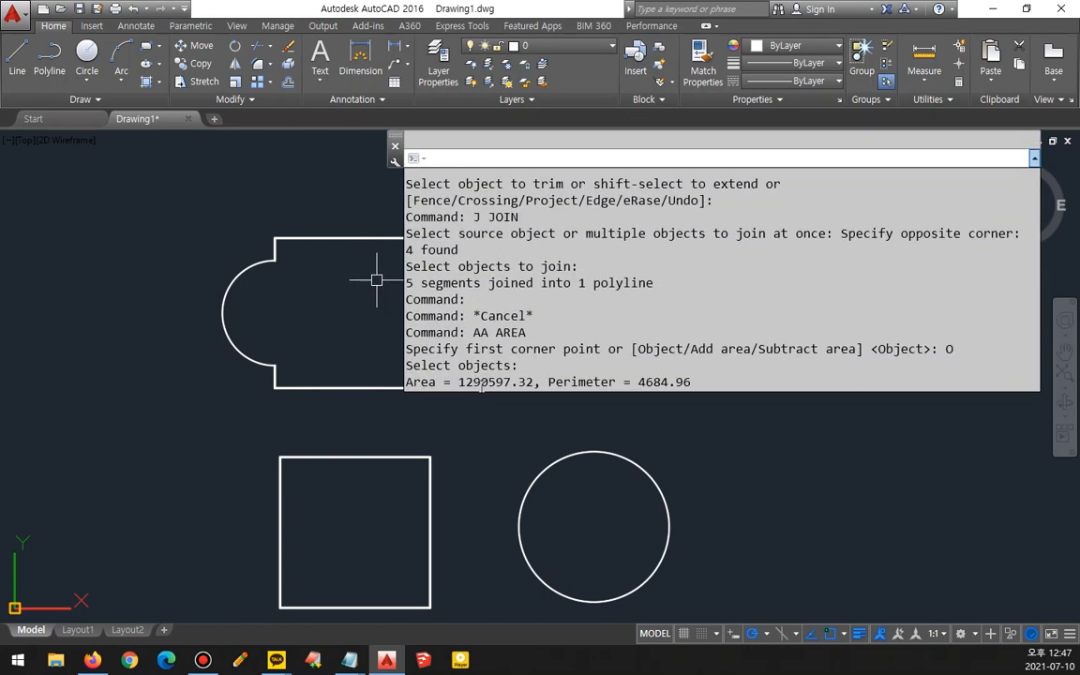
{"action": "key", "text": "F2"}
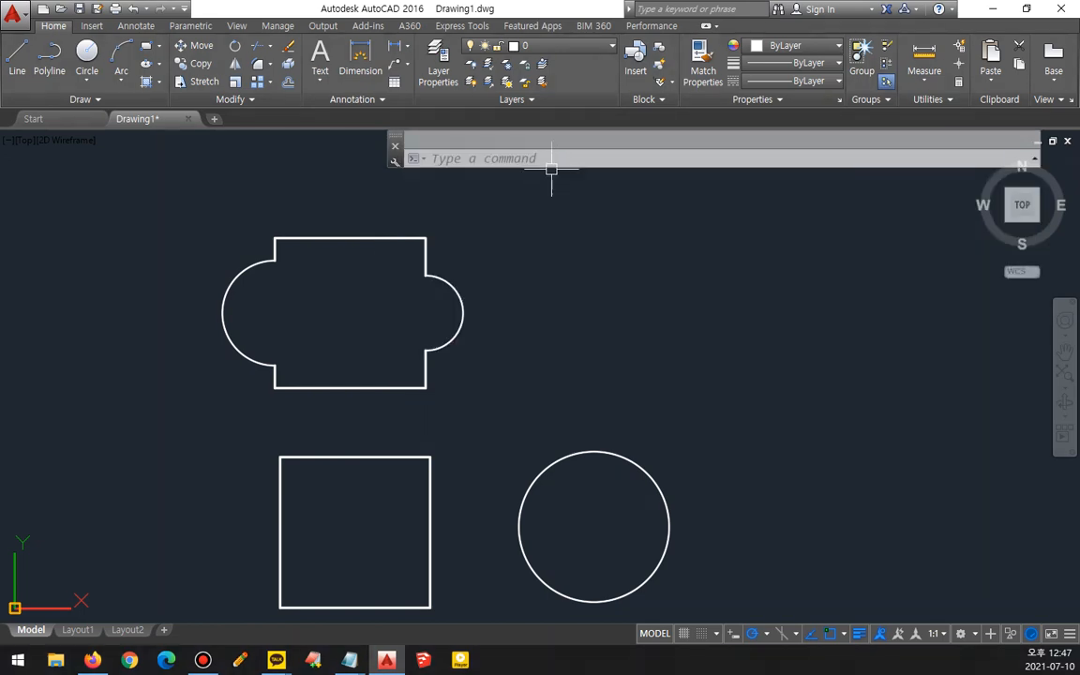
{"action": "key", "text": "F2"}
{"action": "left_click_drag", "start_coordinate": [406, 381], "coordinate": [714, 386]}
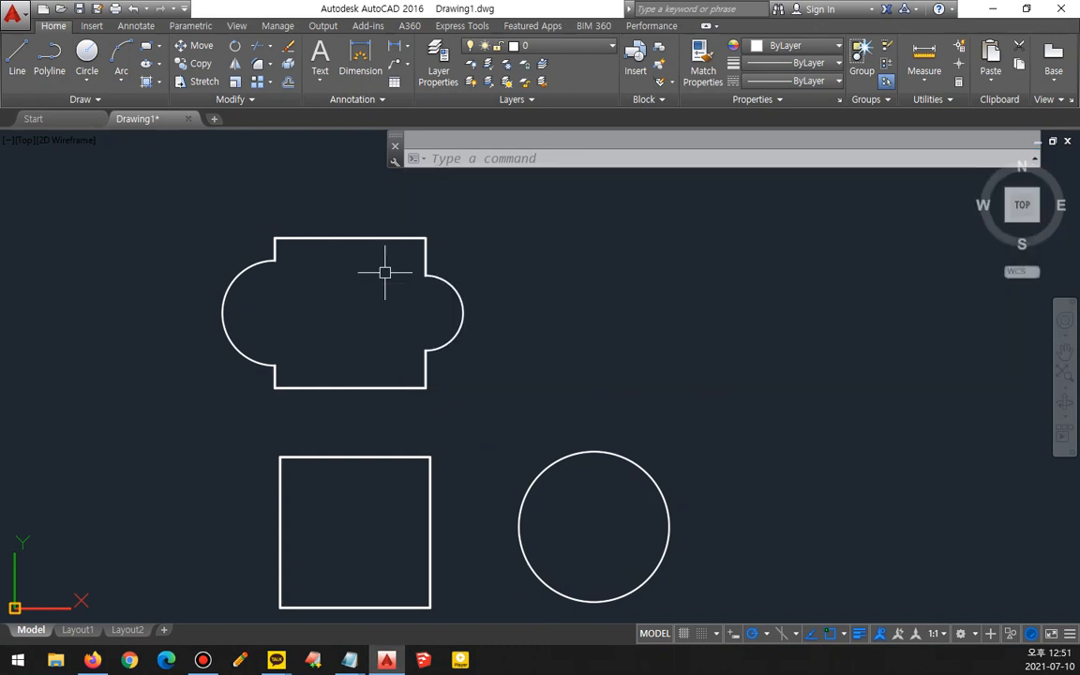
{"action": "left_click", "coordinate": [471, 435]}
{"action": "left_click", "coordinate": [492, 394]}
{"action": "middle_click_drag", "start_coordinate": [465, 407], "coordinate": [436, 395]}
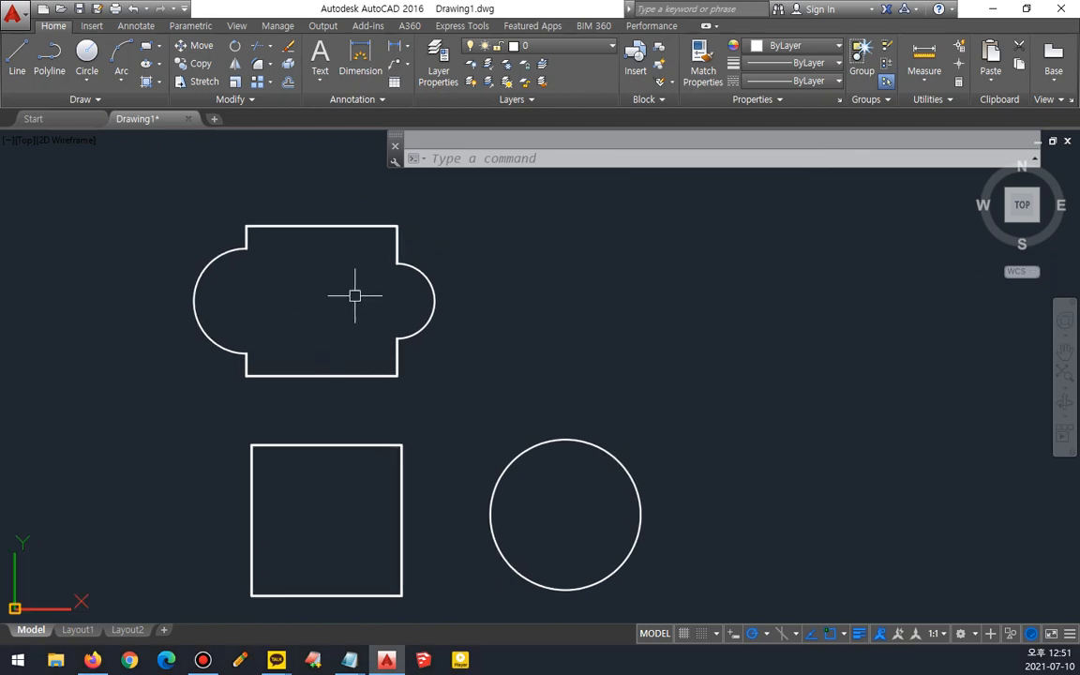
- Start AREA and examine its Object, Add area and Subtract area options before cancelling
{"action": "type", "text": "aa"}
{"action": "key", "text": "space"}
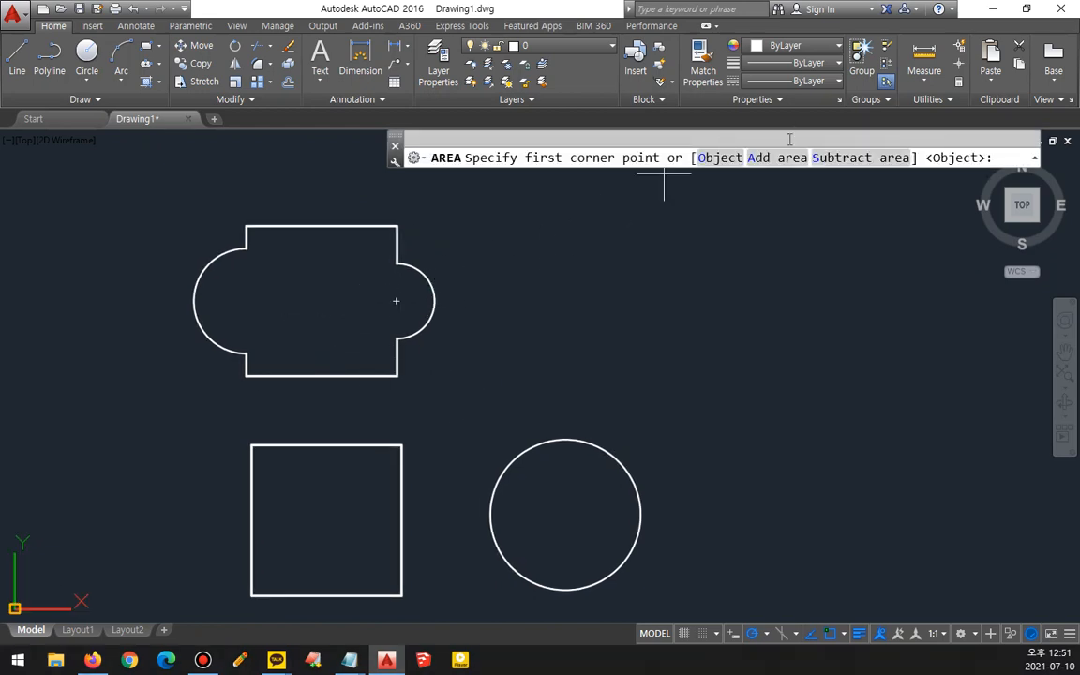
{"action": "key", "text": "ctrl+alt+d"}
{"action": "mouse_move", "coordinate": [709, 169]}
{"action": "left_mouse_down"}
{"action": "mouse_move", "coordinate": [699, 163]}
{"action": "mouse_move", "coordinate": [716, 138]}
{"action": "left_mouse_up"}
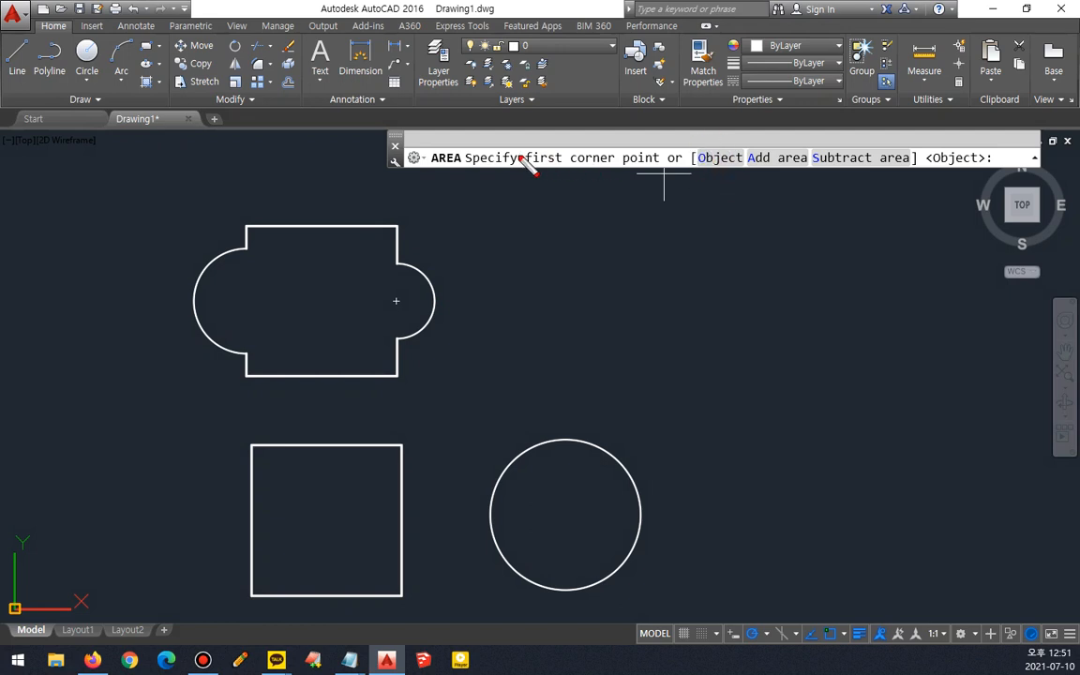
{"action": "mouse_move", "coordinate": [522, 176]}
{"action": "left_mouse_down"}
{"action": "mouse_move", "coordinate": [551, 145]}
{"action": "mouse_move", "coordinate": [753, 174]}
{"action": "mouse_move", "coordinate": [736, 137]}
{"action": "mouse_move", "coordinate": [572, 132]}
{"action": "mouse_move", "coordinate": [507, 183]}
{"action": "mouse_move", "coordinate": [749, 192]}
{"action": "mouse_move", "coordinate": [742, 144]}
{"action": "left_mouse_up"}
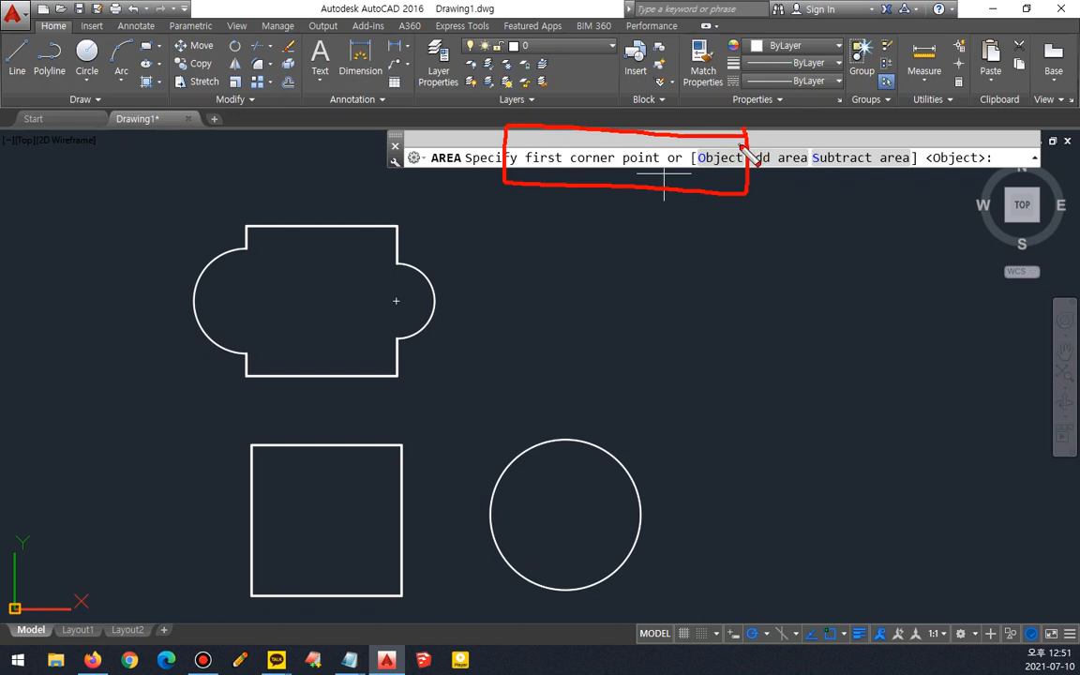
{"action": "mouse_move", "coordinate": [750, 148]}
{"action": "left_mouse_down"}
{"action": "mouse_move", "coordinate": [761, 144]}
{"action": "mouse_move", "coordinate": [820, 188]}
{"action": "mouse_move", "coordinate": [882, 145]}
{"action": "mouse_move", "coordinate": [887, 186]}
{"action": "mouse_move", "coordinate": [864, 188]}
{"action": "left_mouse_up"}
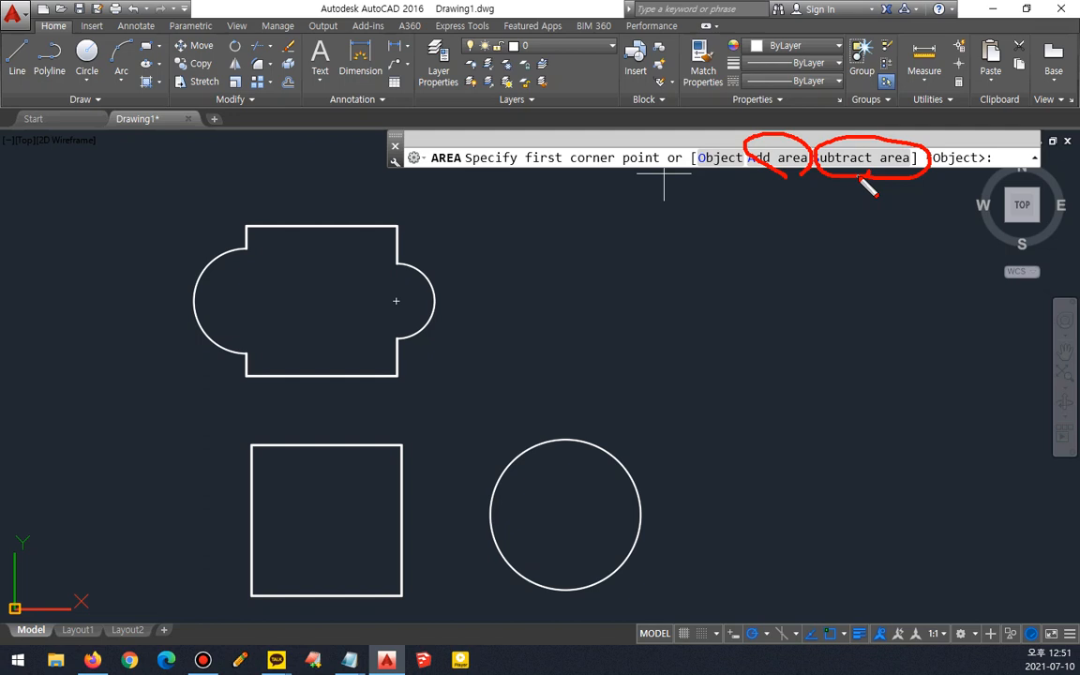
{"action": "left_click_drag", "start_coordinate": [829, 172], "coordinate": [888, 172]}
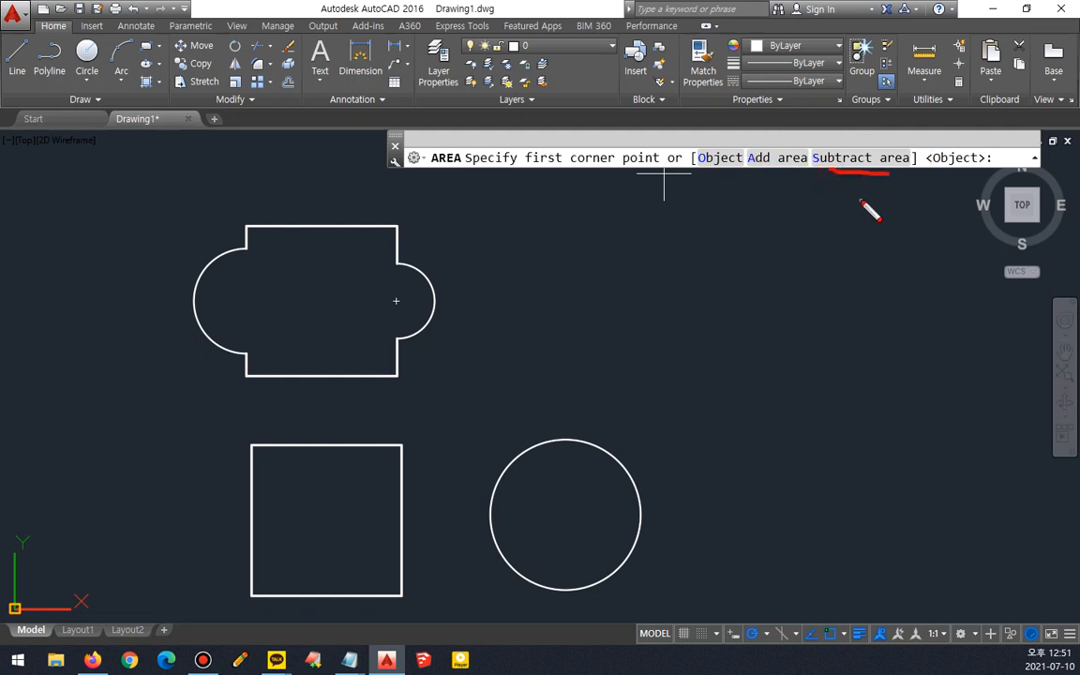
{"action": "mouse_move", "coordinate": [764, 180]}
{"action": "left_mouse_down"}
{"action": "mouse_move", "coordinate": [831, 139]}
{"action": "mouse_move", "coordinate": [851, 180]}
{"action": "left_mouse_up"}
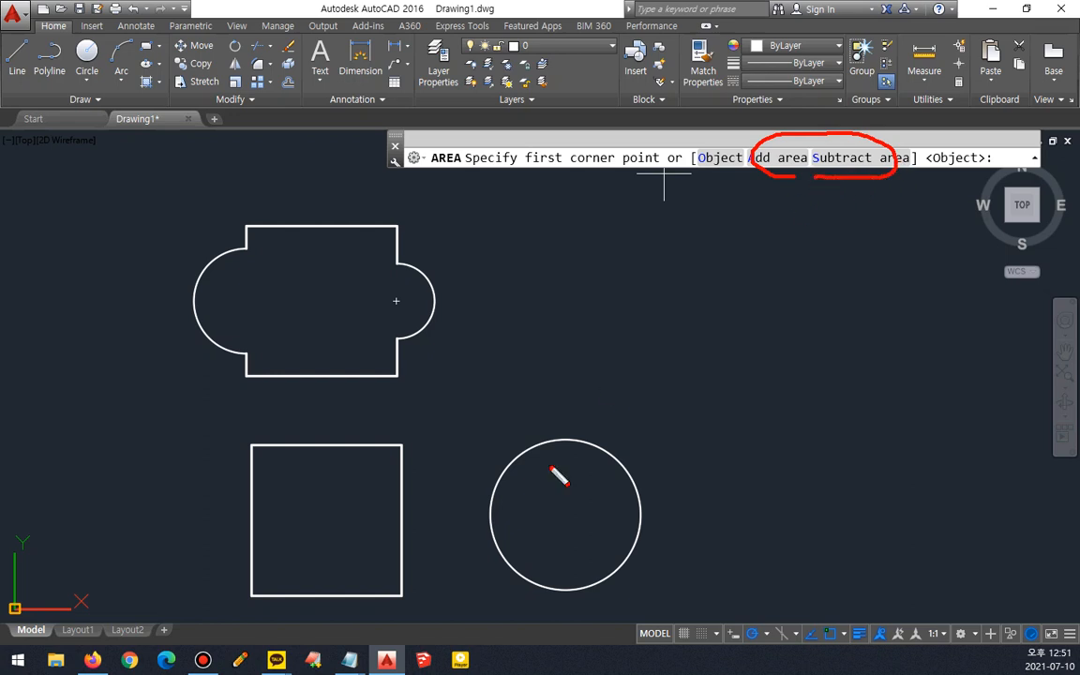
{"action": "mouse_move", "coordinate": [274, 611]}
{"action": "left_mouse_down"}
{"action": "mouse_move", "coordinate": [211, 560]}
{"action": "mouse_move", "coordinate": [393, 377]}
{"action": "mouse_move", "coordinate": [721, 492]}
{"action": "mouse_move", "coordinate": [603, 607]}
{"action": "mouse_move", "coordinate": [328, 621]}
{"action": "mouse_move", "coordinate": [269, 610]}
{"action": "left_mouse_up"}
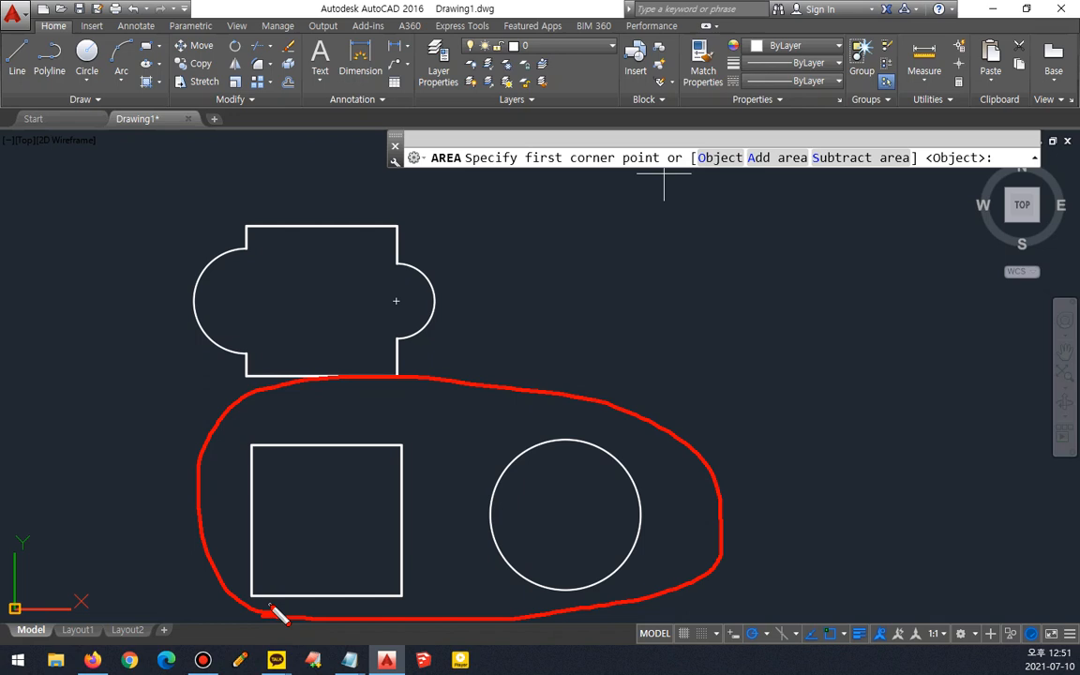
{"action": "mouse_move", "coordinate": [504, 611]}
{"action": "left_mouse_down"}
{"action": "mouse_move", "coordinate": [463, 533]}
{"action": "mouse_move", "coordinate": [152, 335]}
{"action": "mouse_move", "coordinate": [484, 301]}
{"action": "mouse_move", "coordinate": [551, 584]}
{"action": "mouse_move", "coordinate": [513, 598]}
{"action": "left_mouse_up"}
{"action": "mouse_move", "coordinate": [382, 609]}
{"action": "left_mouse_down"}
{"action": "mouse_move", "coordinate": [158, 322]}
{"action": "mouse_move", "coordinate": [821, 358]}
{"action": "mouse_move", "coordinate": [459, 553]}
{"action": "mouse_move", "coordinate": [426, 532]}
{"action": "left_mouse_up"}
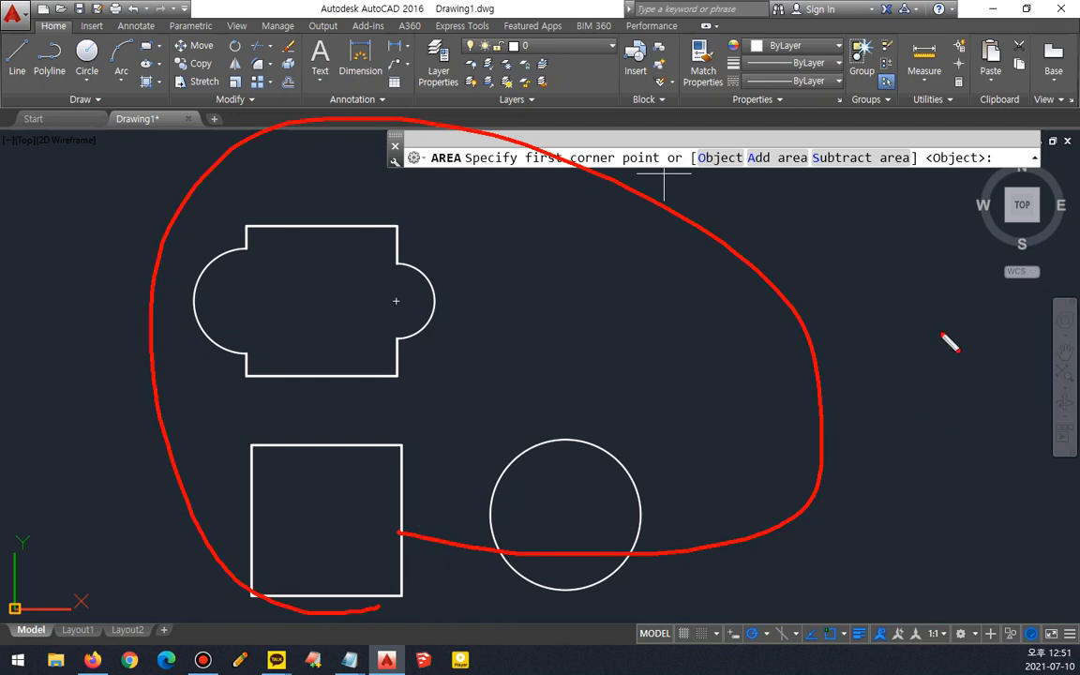
{"action": "mouse_move", "coordinate": [778, 147]}
{"action": "left_mouse_down"}
{"action": "mouse_move", "coordinate": [764, 174]}
{"action": "mouse_move", "coordinate": [806, 194]}
{"action": "left_mouse_up"}
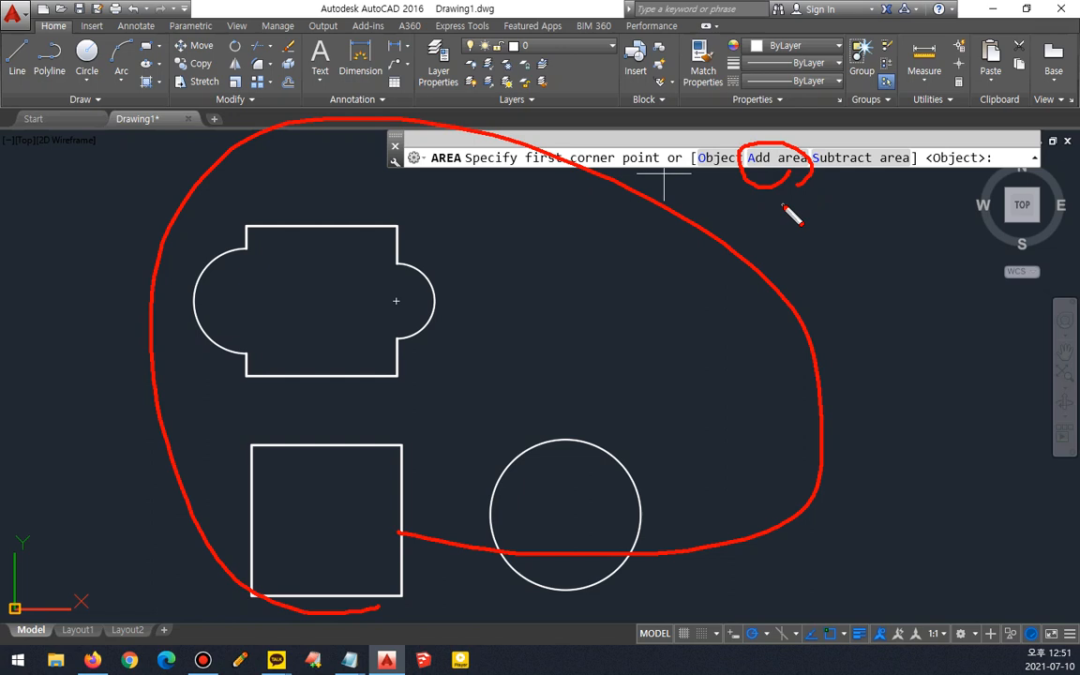
{"action": "key", "text": "Escape"}
{"action": "key", "text": "Escape"}
- Draw a circle of radius 300 inside the joined shape
{"action": "type", "text": "c"}
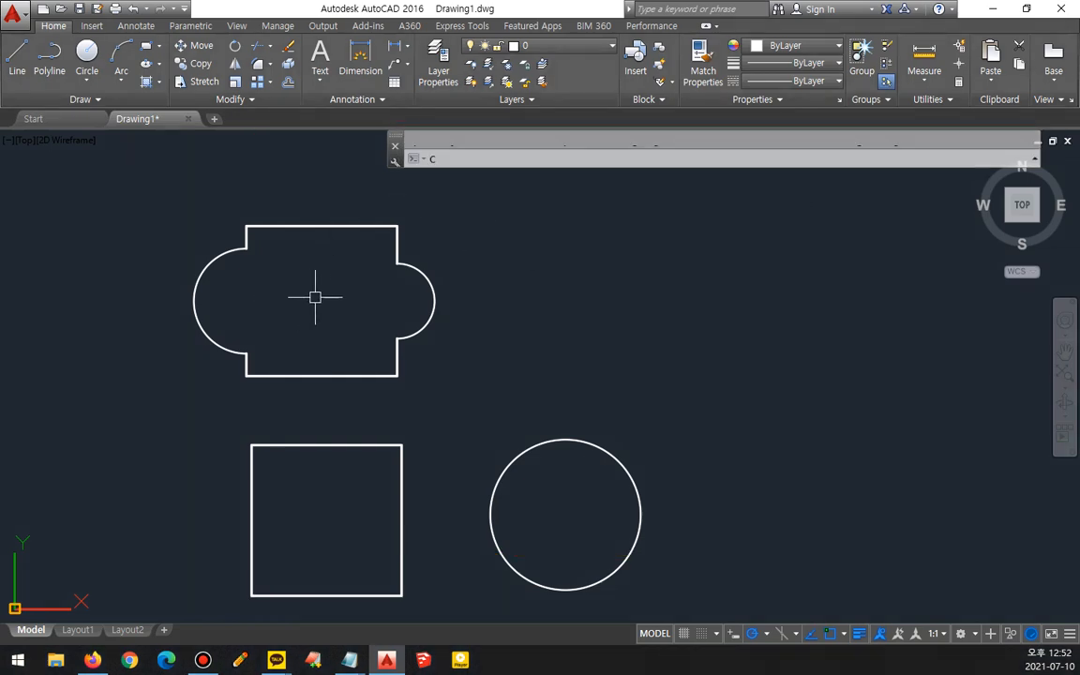
{"action": "key", "text": "Return"}
{"action": "left_click", "coordinate": [315, 297]}
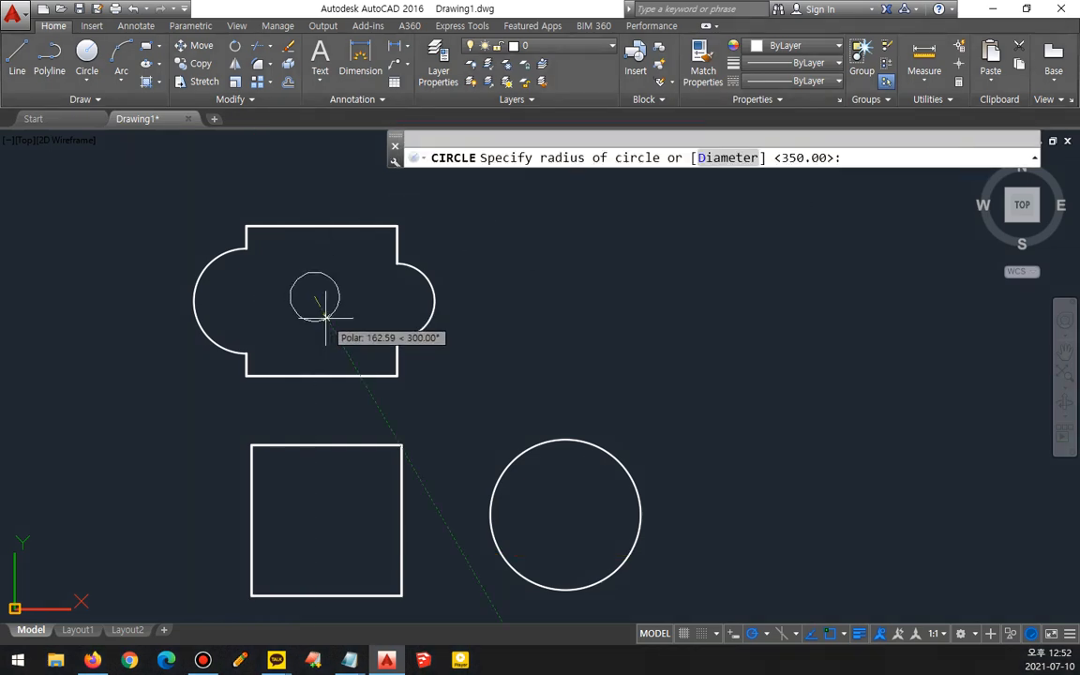
{"action": "type", "text": "300"}
{"action": "key", "text": "Return"}
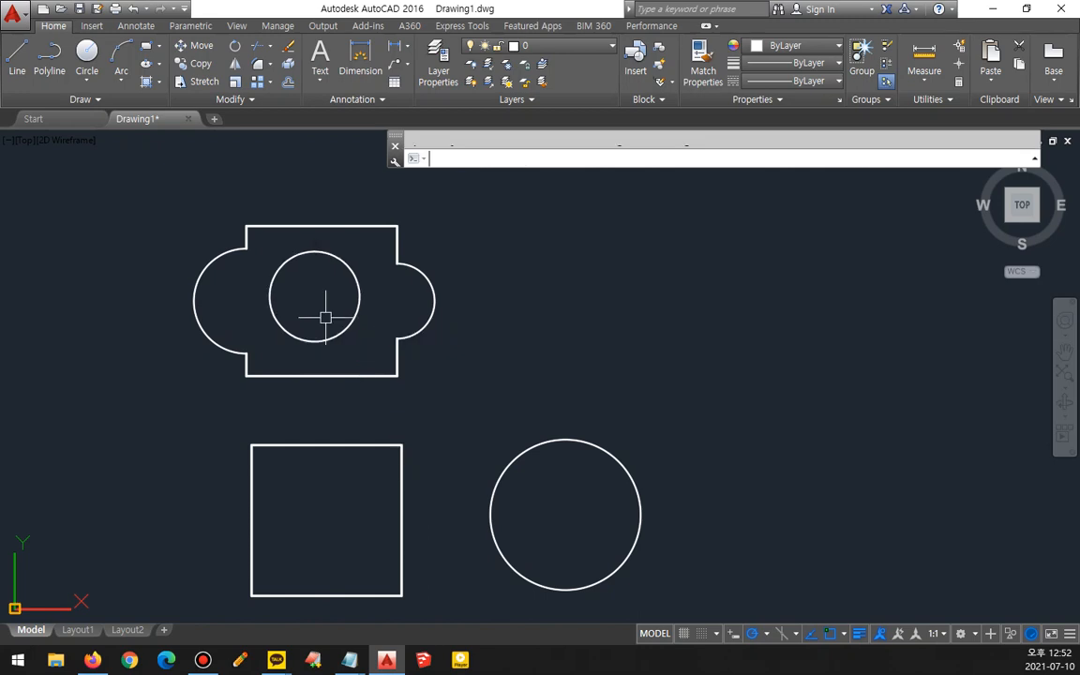
{"action": "mouse_move", "coordinate": [384, 380]}
{"action": "left_mouse_down"}
{"action": "mouse_move", "coordinate": [204, 367]}
{"action": "mouse_move", "coordinate": [457, 211]}
{"action": "mouse_move", "coordinate": [354, 392]}
{"action": "mouse_move", "coordinate": [324, 395]}
{"action": "left_mouse_up"}
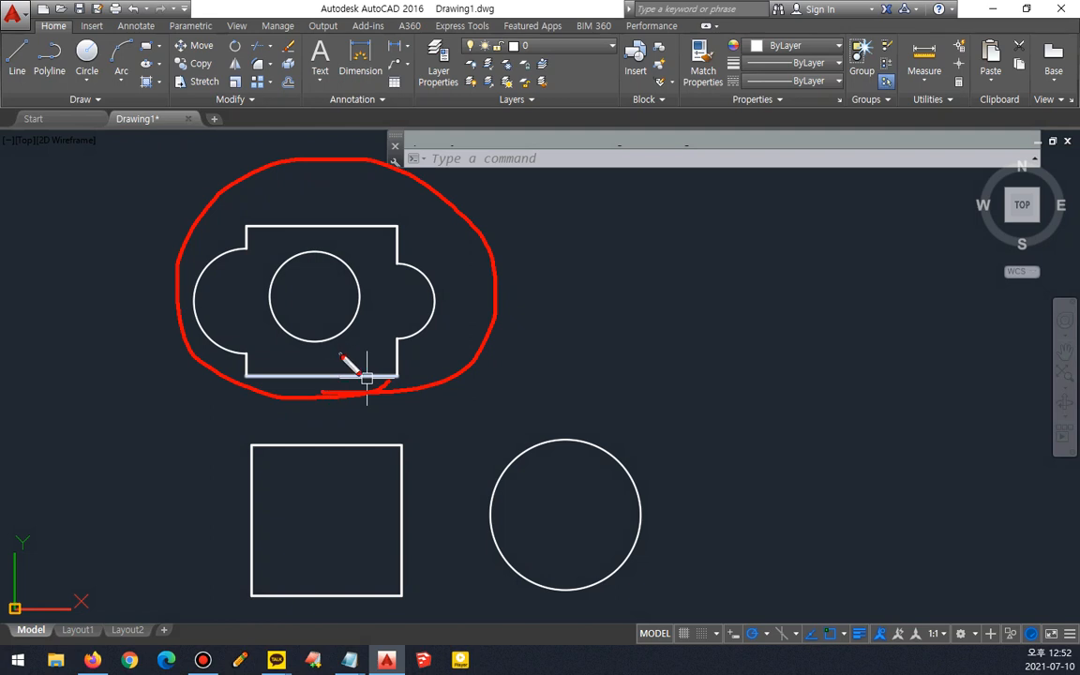
{"action": "mouse_move", "coordinate": [328, 332]}
{"action": "left_mouse_down"}
{"action": "mouse_move", "coordinate": [281, 248]}
{"action": "mouse_move", "coordinate": [314, 324]}
{"action": "mouse_move", "coordinate": [348, 334]}
{"action": "left_mouse_up"}
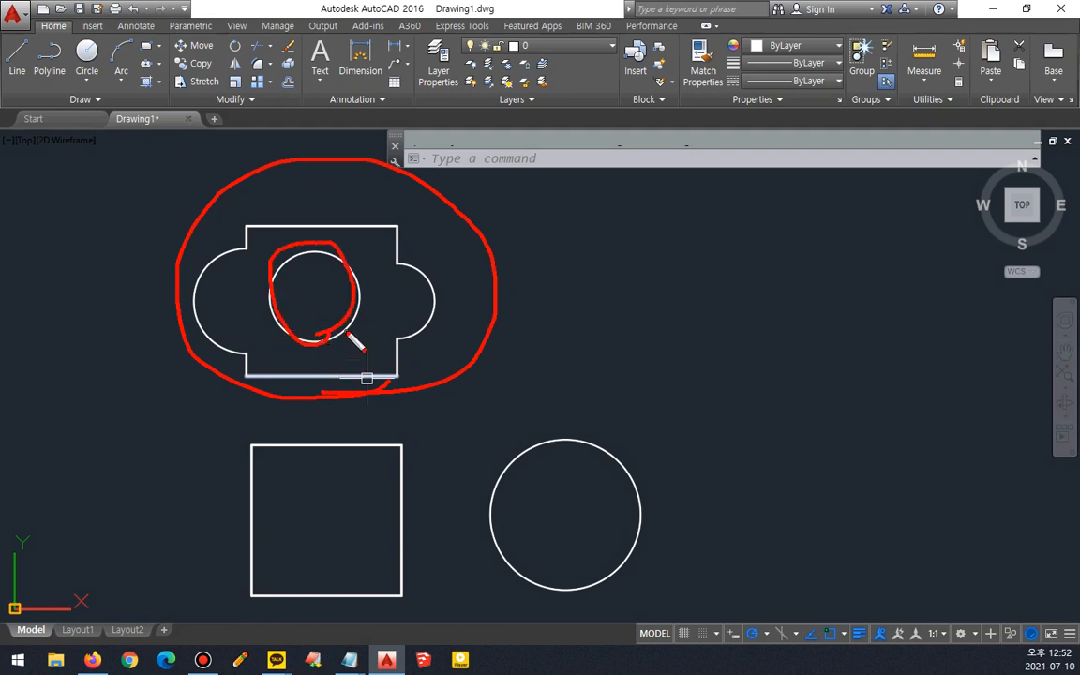
{"action": "key", "text": "e"}
{"action": "mouse_move", "coordinate": [369, 295]}
{"action": "left_mouse_down"}
{"action": "mouse_move", "coordinate": [459, 292]}
{"action": "mouse_move", "coordinate": [549, 262]}
{"action": "mouse_move", "coordinate": [558, 296]}
{"action": "mouse_move", "coordinate": [545, 260]}
{"action": "left_mouse_up"}
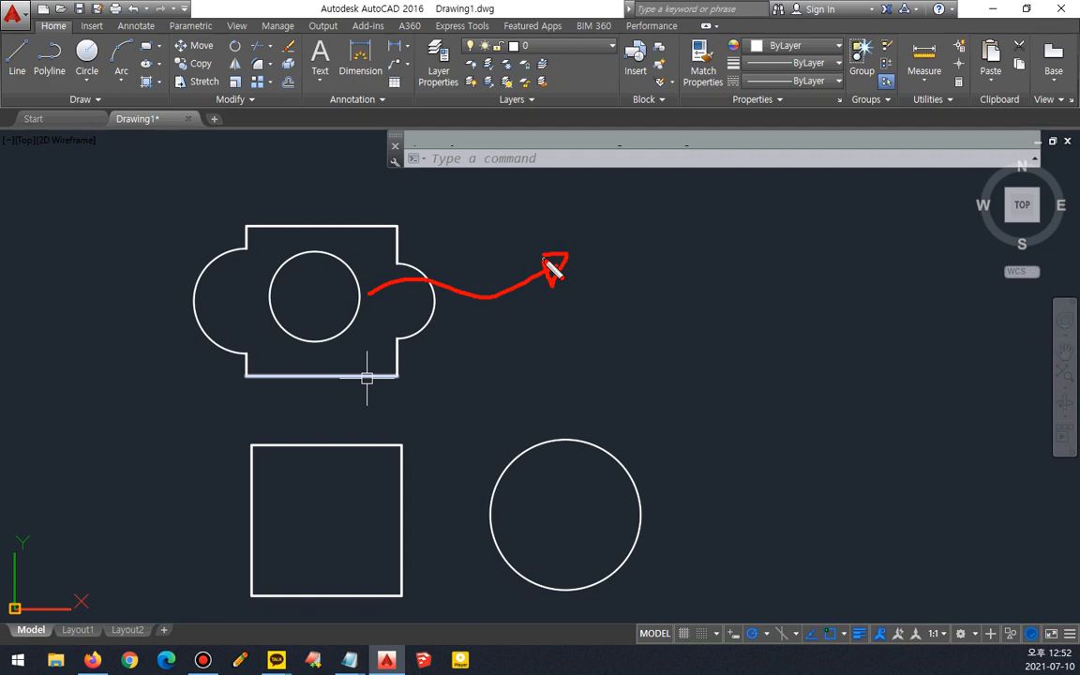
{"action": "key", "text": "Escape"}
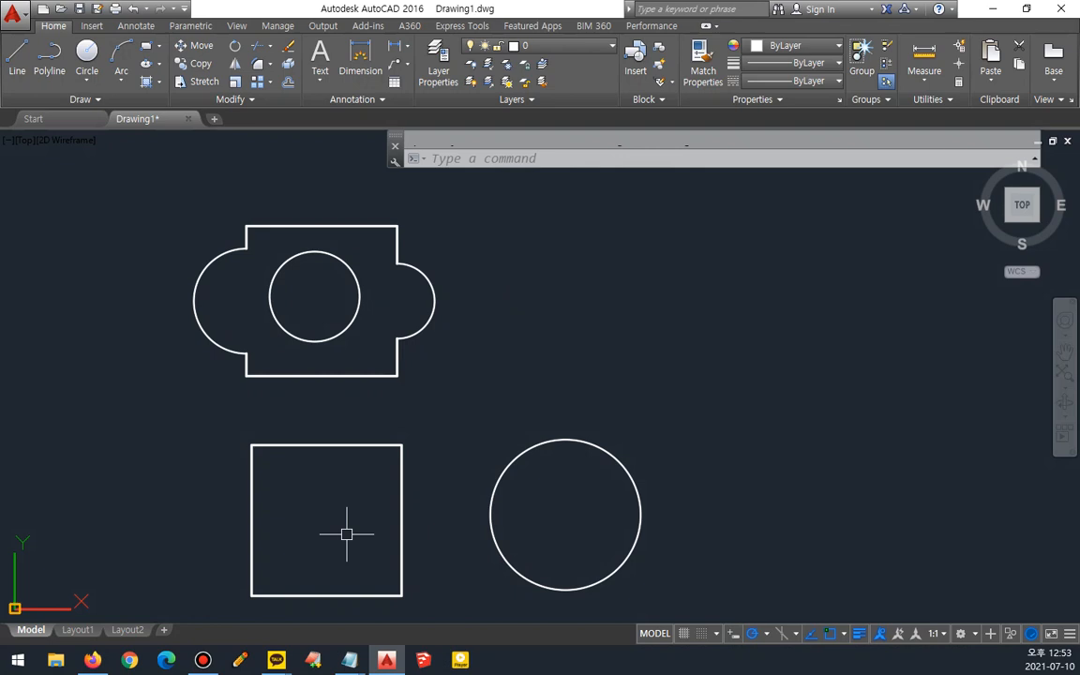
- Delete the circle inside the joined shape
{"action": "type", "text": "c"}
{"action": "key", "text": "space"}
{"action": "key", "text": "Escape"}
{"action": "left_click", "coordinate": [333, 330]}
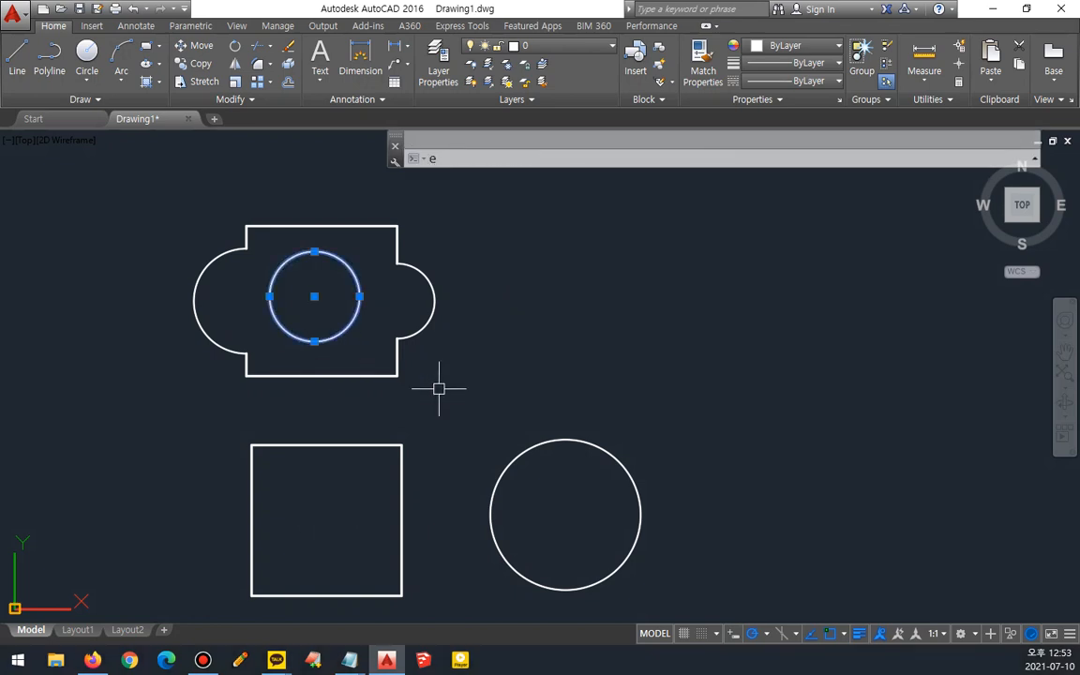
{"action": "key", "text": "Delete"}
{"action": "key", "text": "ctrl+2"}
{"action": "mouse_move", "coordinate": [403, 605]}
{"action": "left_mouse_down"}
{"action": "mouse_move", "coordinate": [273, 602]}
{"action": "mouse_move", "coordinate": [239, 225]}
{"action": "mouse_move", "coordinate": [809, 518]}
{"action": "mouse_move", "coordinate": [290, 586]}
{"action": "mouse_move", "coordinate": [173, 506]}
{"action": "left_mouse_up"}
{"action": "key", "text": "Escape"}
- Start AREA and switch it to Add area mode
{"action": "type", "text": "ar"}
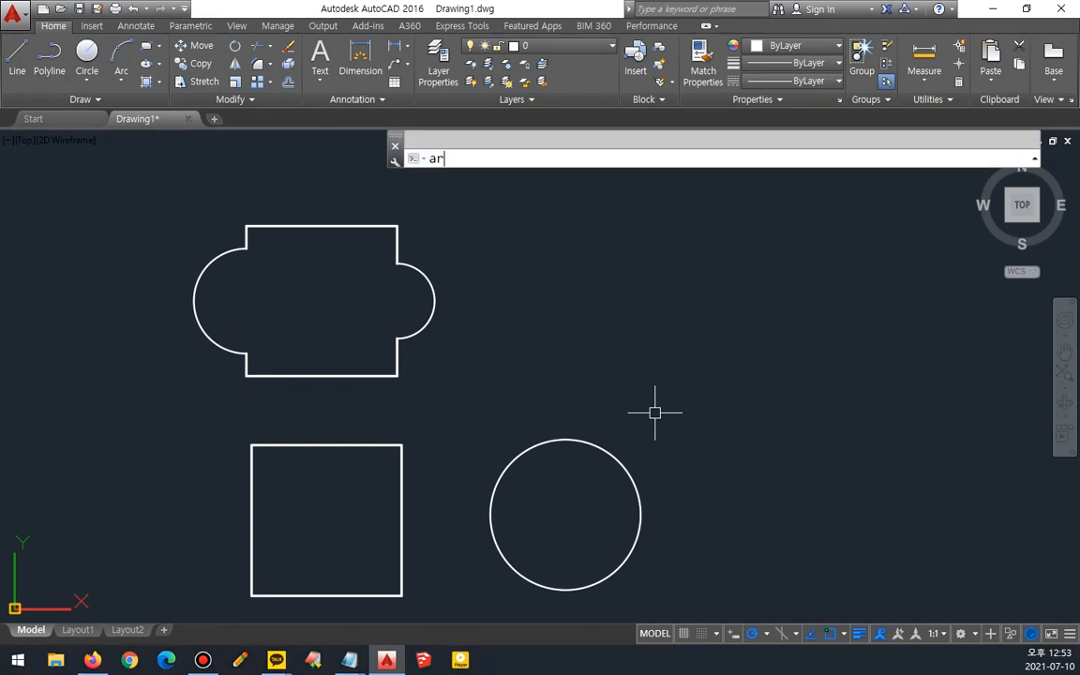
{"action": "key", "text": "space"}
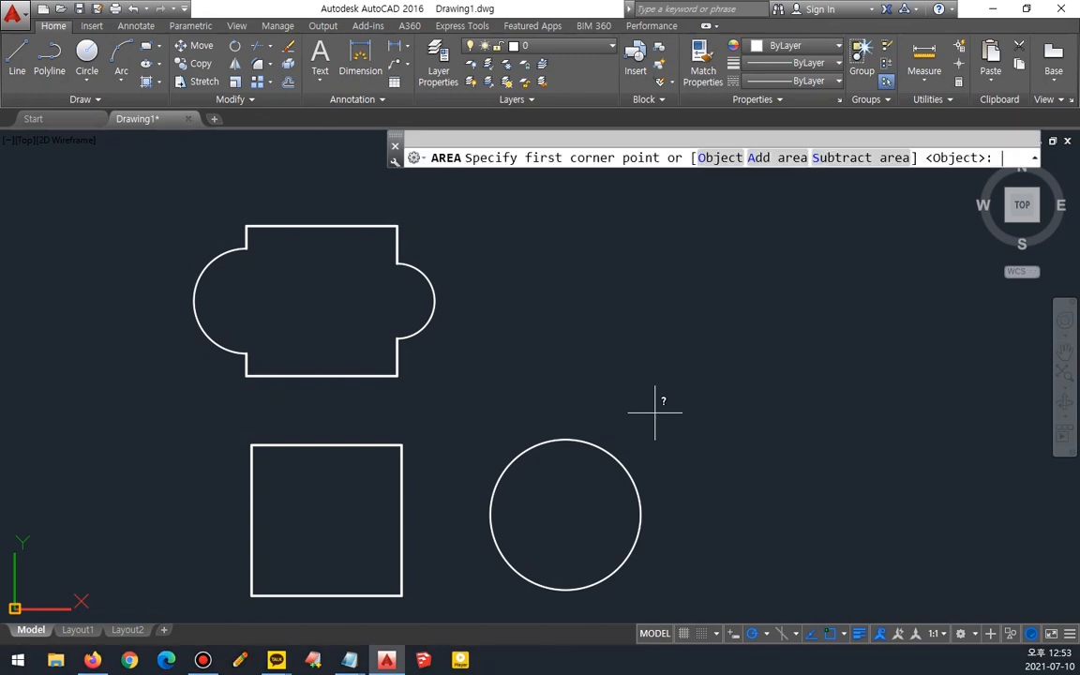
{"action": "left_click", "coordinate": [781, 157]}
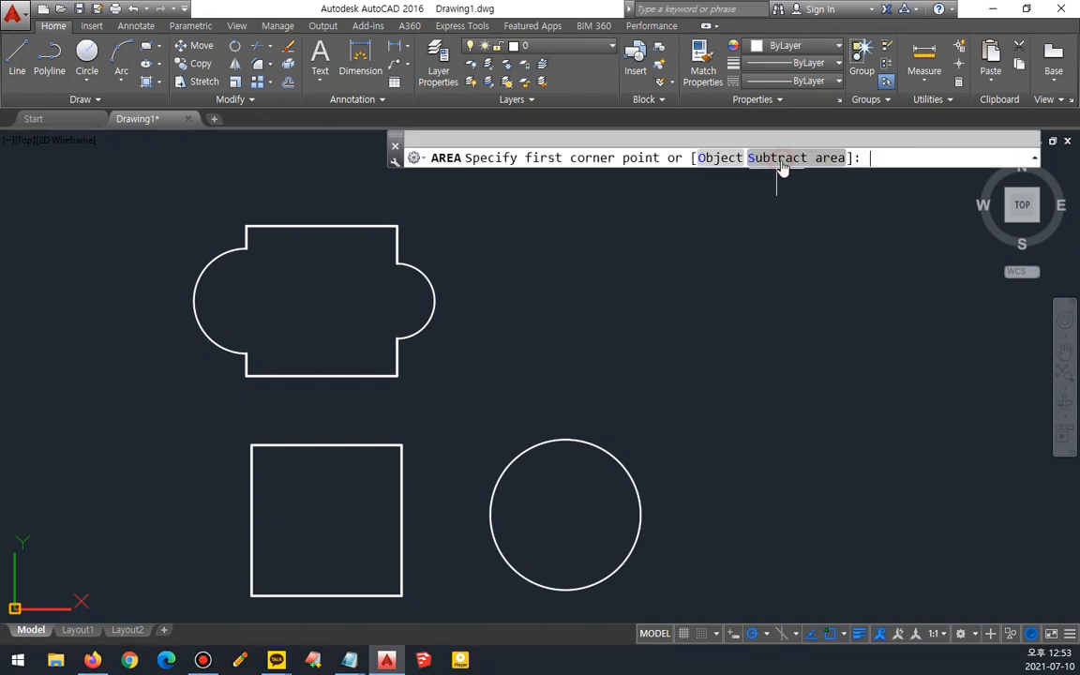
{"action": "mouse_move", "coordinate": [566, 172]}
{"action": "left_mouse_down"}
{"action": "mouse_move", "coordinate": [529, 158]}
{"action": "mouse_move", "coordinate": [648, 160]}
{"action": "mouse_move", "coordinate": [555, 171]}
{"action": "left_mouse_up"}
{"action": "mouse_move", "coordinate": [728, 176]}
{"action": "left_mouse_down"}
{"action": "mouse_move", "coordinate": [694, 141]}
{"action": "mouse_move", "coordinate": [722, 180]}
{"action": "left_mouse_up"}
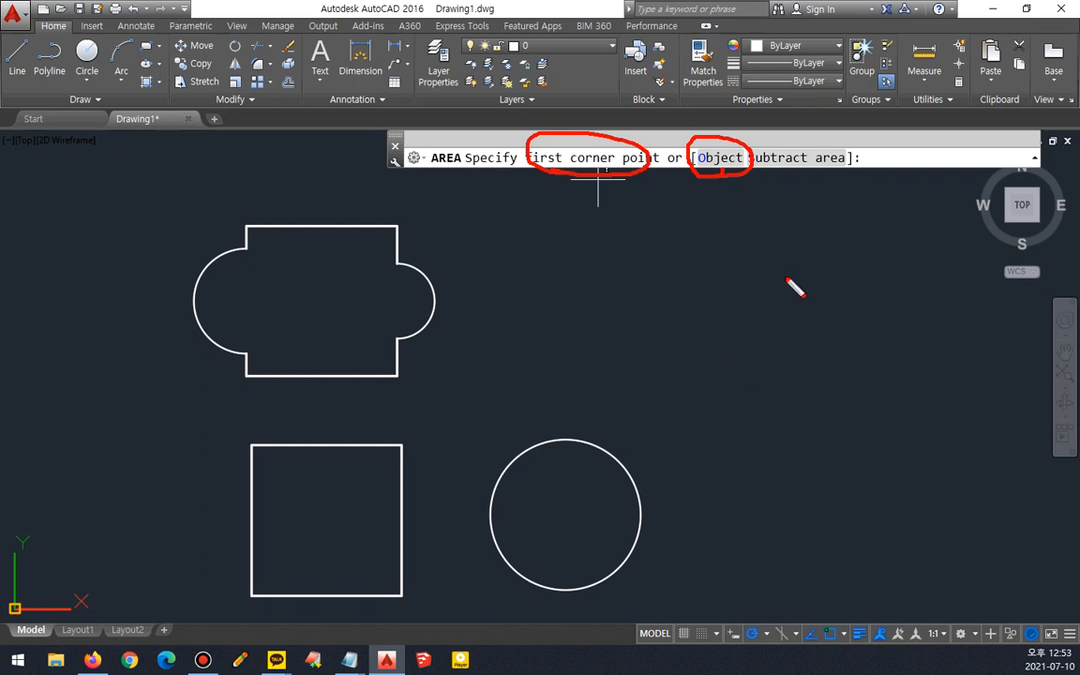
{"action": "mouse_move", "coordinate": [841, 168]}
{"action": "left_mouse_down"}
{"action": "mouse_move", "coordinate": [843, 145]}
{"action": "mouse_move", "coordinate": [831, 178]}
{"action": "left_mouse_up"}
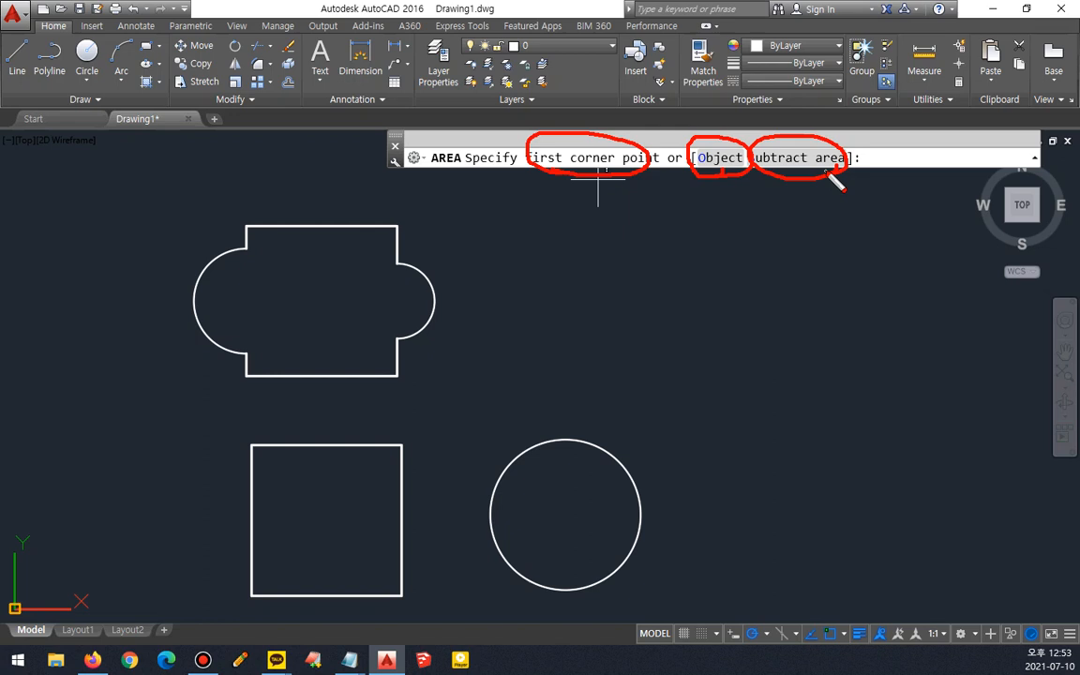
{"action": "key", "text": "Delete"}
{"action": "mouse_move", "coordinate": [709, 177]}
{"action": "left_mouse_down"}
{"action": "mouse_move", "coordinate": [691, 175]}
{"action": "mouse_move", "coordinate": [741, 161]}
{"action": "mouse_move", "coordinate": [693, 173]}
{"action": "left_mouse_up"}
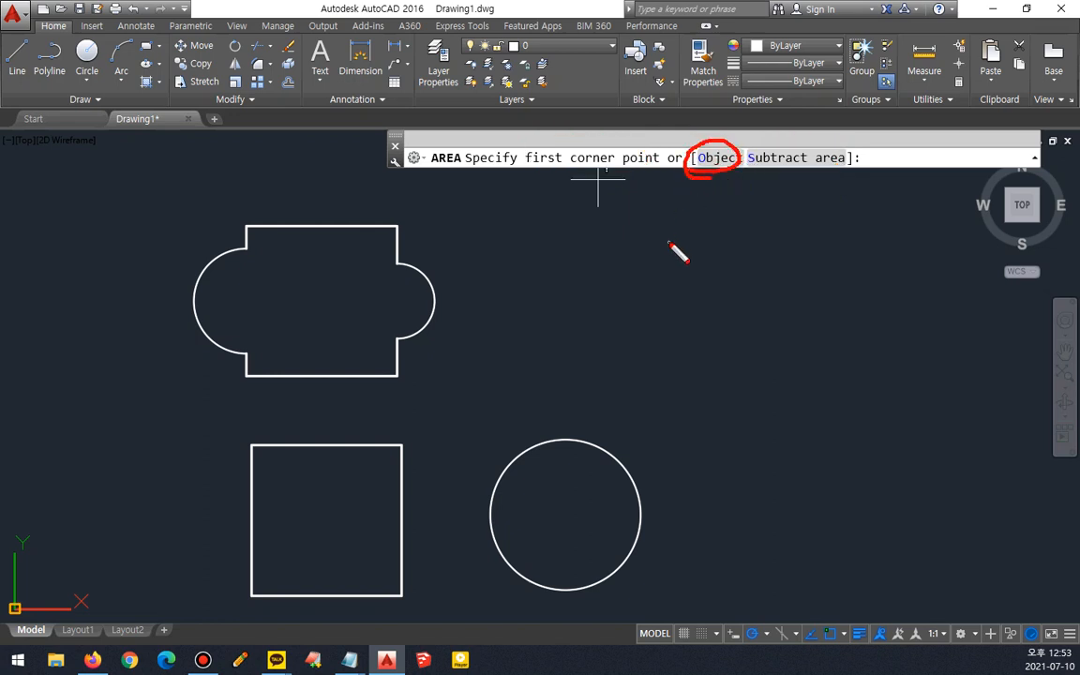
{"action": "key", "text": "Escape"}
- Add the joined shape, the square and the circle to the total area, then review the command history
{"action": "left_click", "coordinate": [718, 157]}
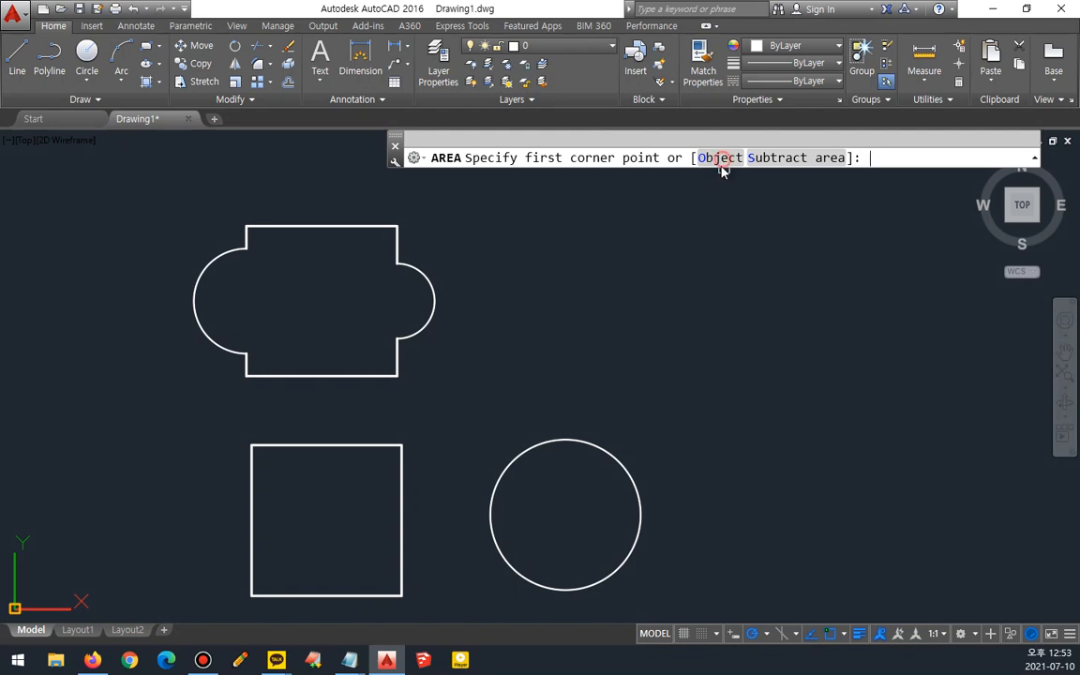
{"action": "left_click", "coordinate": [320, 222]}
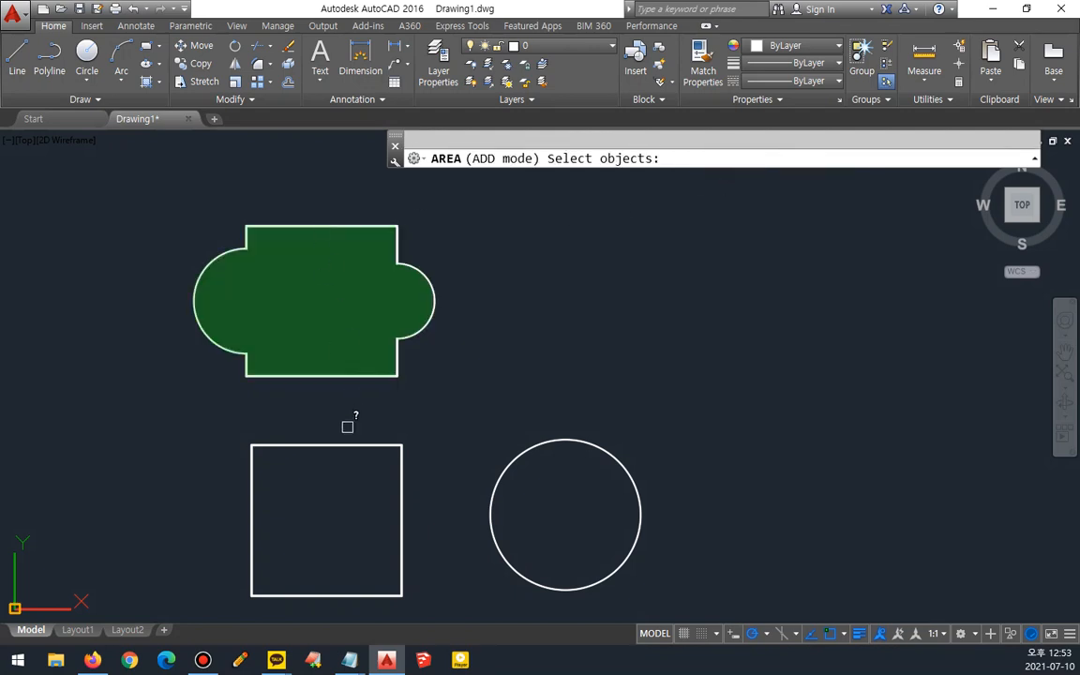
{"action": "left_click", "coordinate": [352, 445]}
{"action": "left_click", "coordinate": [536, 442]}
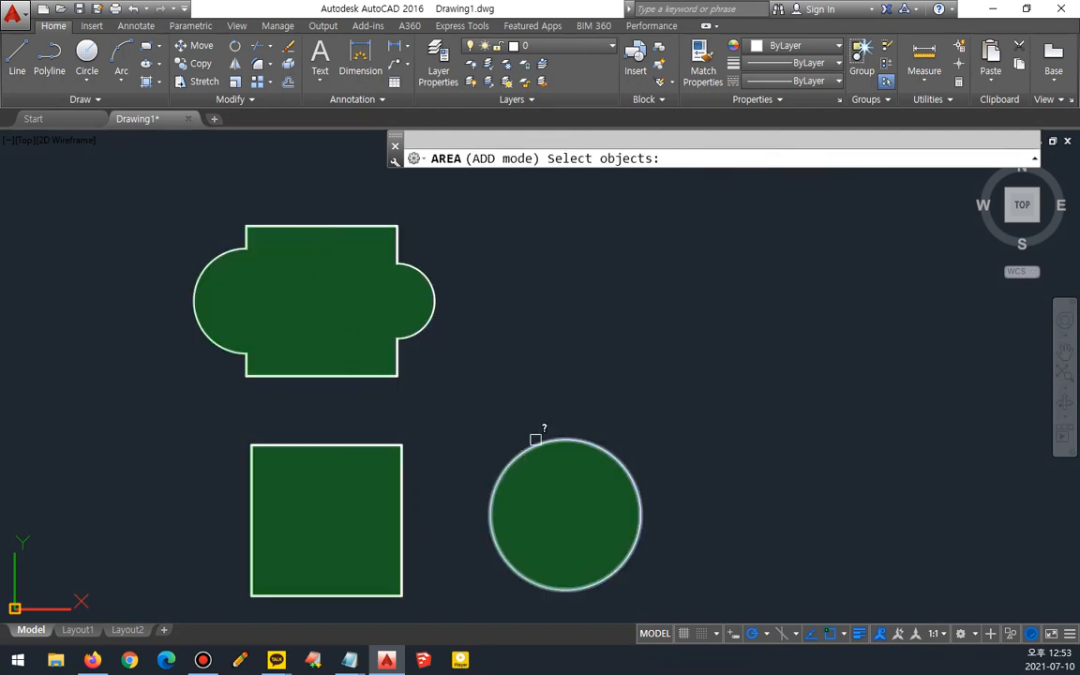
{"action": "key", "text": "Return"}
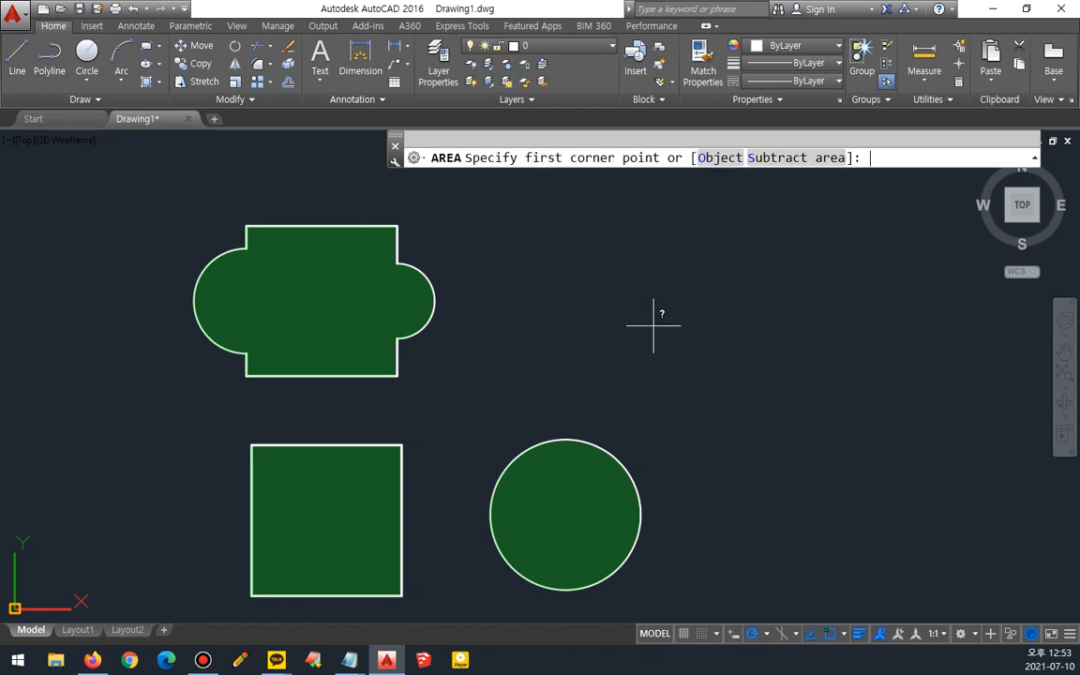
{"action": "key", "text": "F2"}
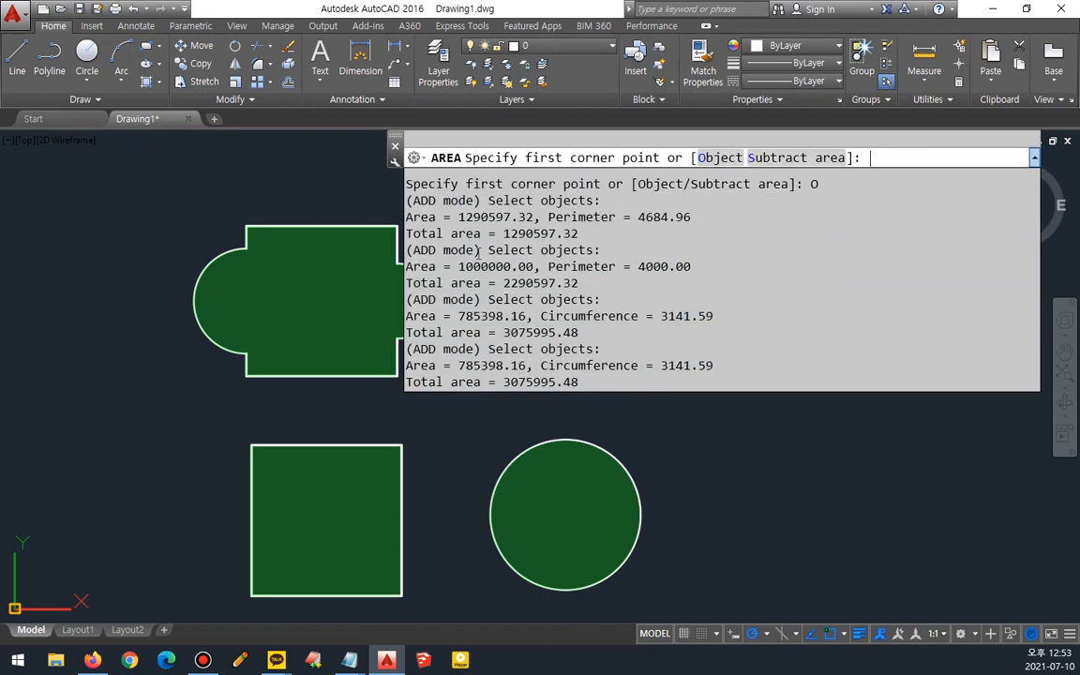
{"action": "left_click_drag", "start_coordinate": [495, 232], "coordinate": [520, 230]}
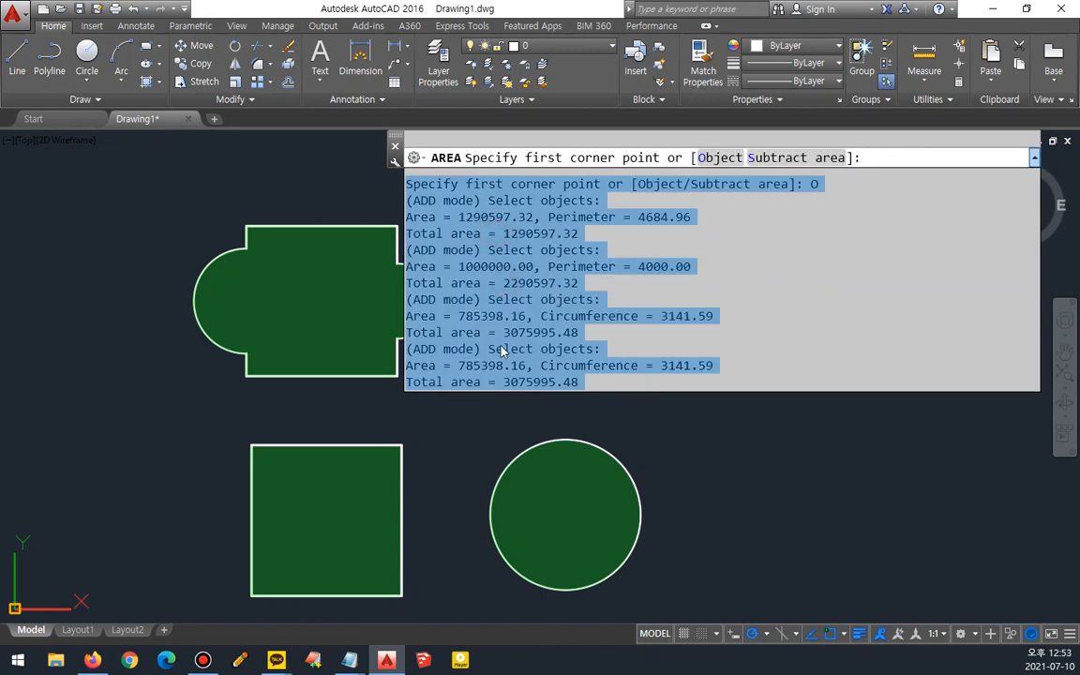
- Examine the combined total area in the command history and end the AREA command
{"action": "left_click", "coordinate": [505, 373]}
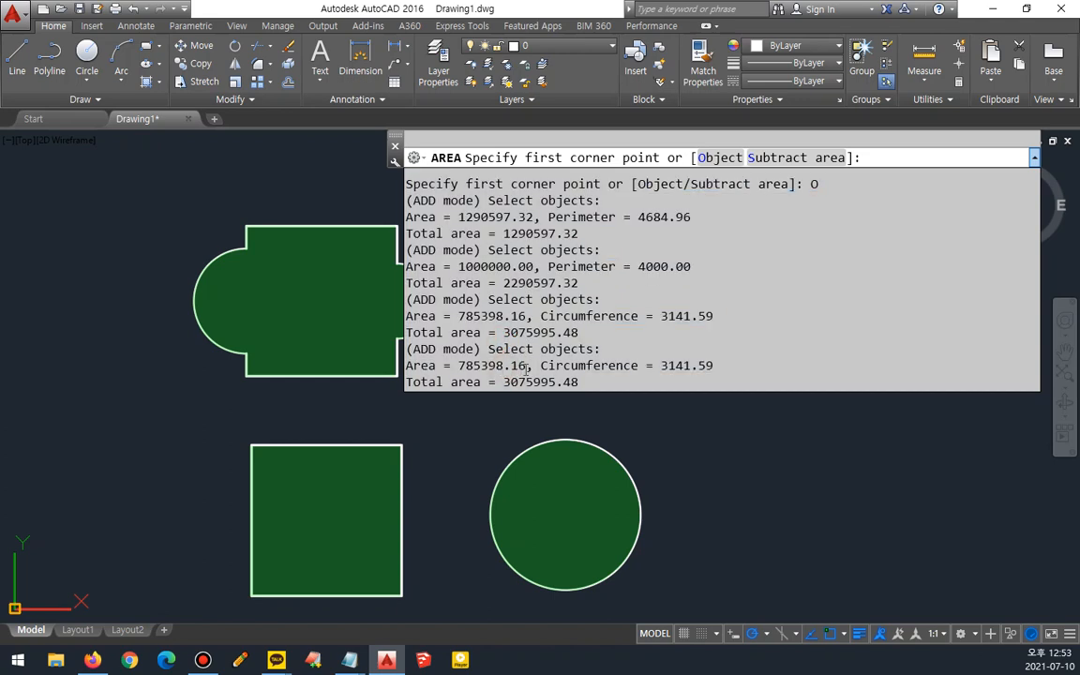
{"action": "left_click_drag", "start_coordinate": [507, 383], "coordinate": [594, 381]}
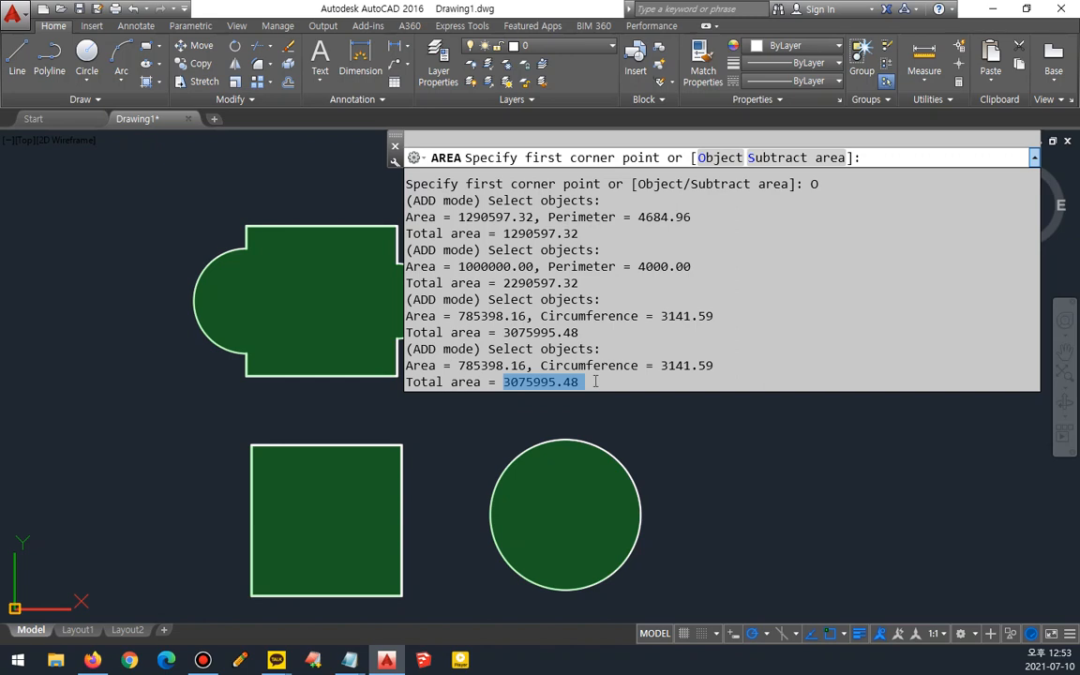
{"action": "key", "text": "Escape"}
{"action": "key", "text": "F2"}
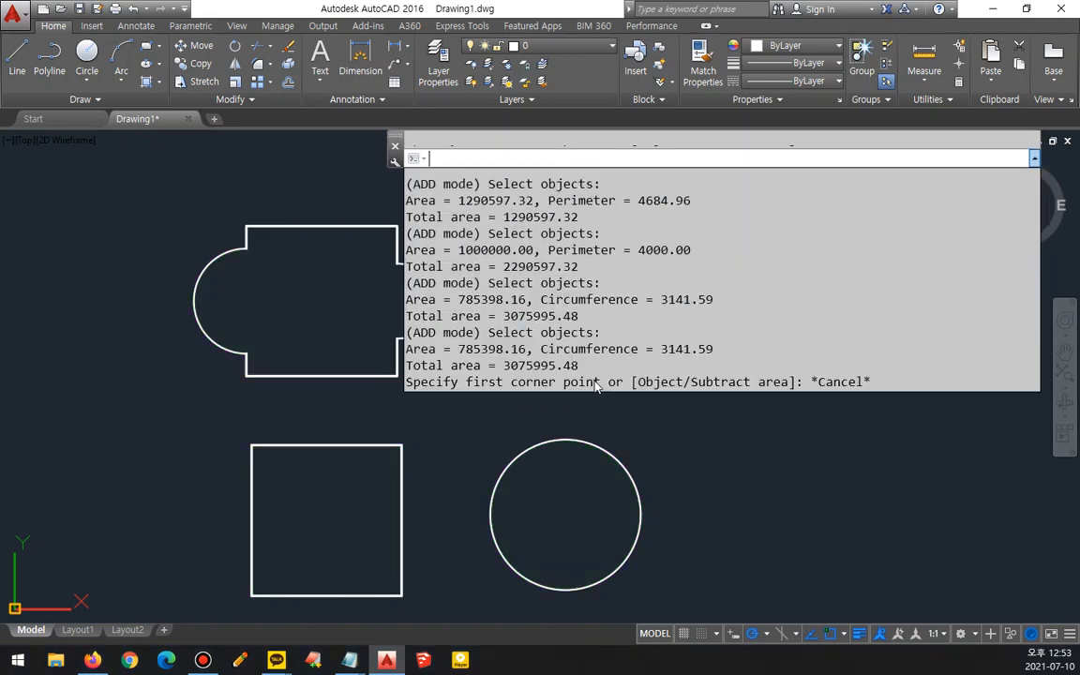
{"action": "mouse_move", "coordinate": [581, 366]}
{"action": "left_mouse_down"}
{"action": "mouse_move", "coordinate": [555, 366]}
{"action": "mouse_move", "coordinate": [590, 366]}
{"action": "left_mouse_up"}
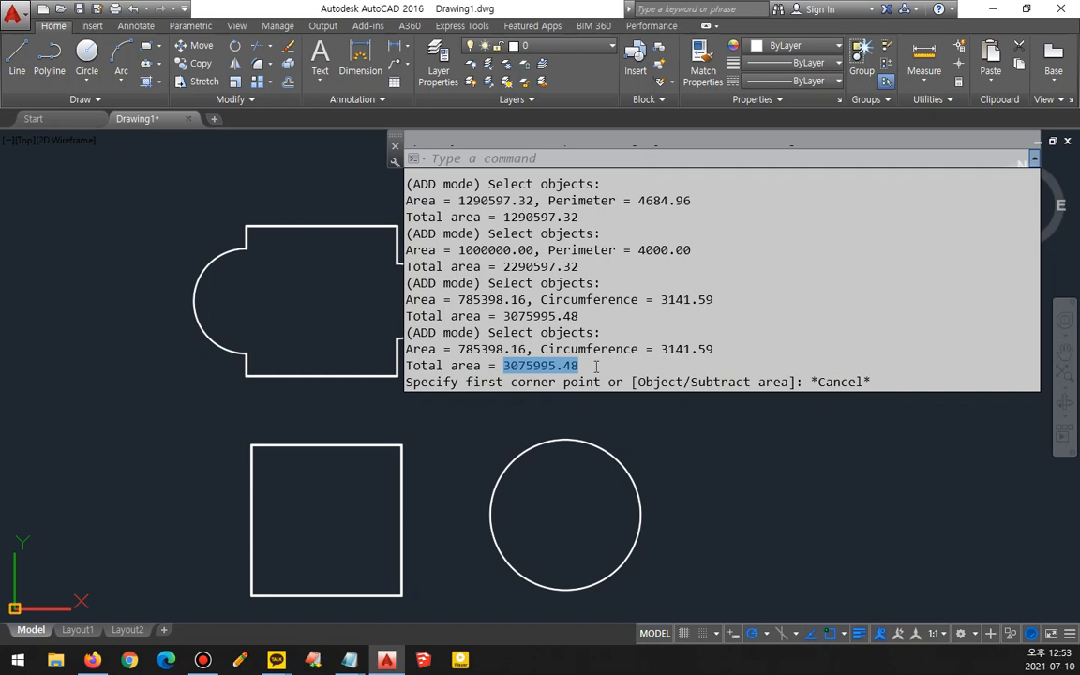
{"action": "key", "text": "F2"}
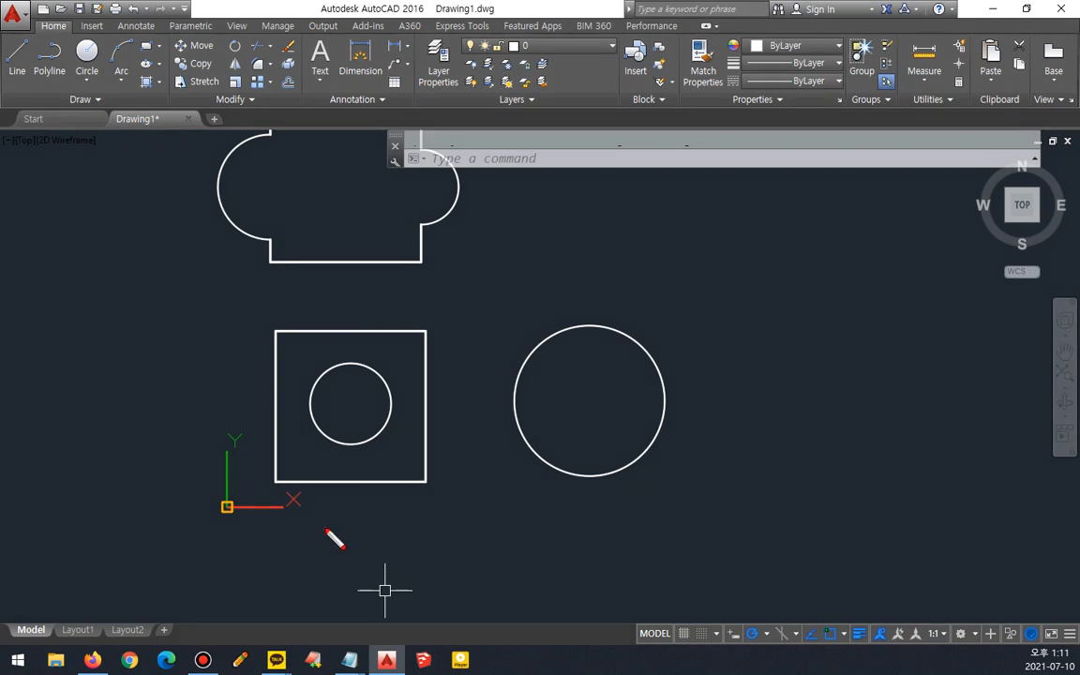
- Start AREA, switch to Add area mode and add the square's area
{"action": "mouse_move", "coordinate": [325, 528]}
{"action": "left_mouse_down"}
{"action": "mouse_move", "coordinate": [272, 317]}
{"action": "mouse_move", "coordinate": [506, 359]}
{"action": "mouse_move", "coordinate": [377, 566]}
{"action": "mouse_move", "coordinate": [272, 530]}
{"action": "left_mouse_up"}
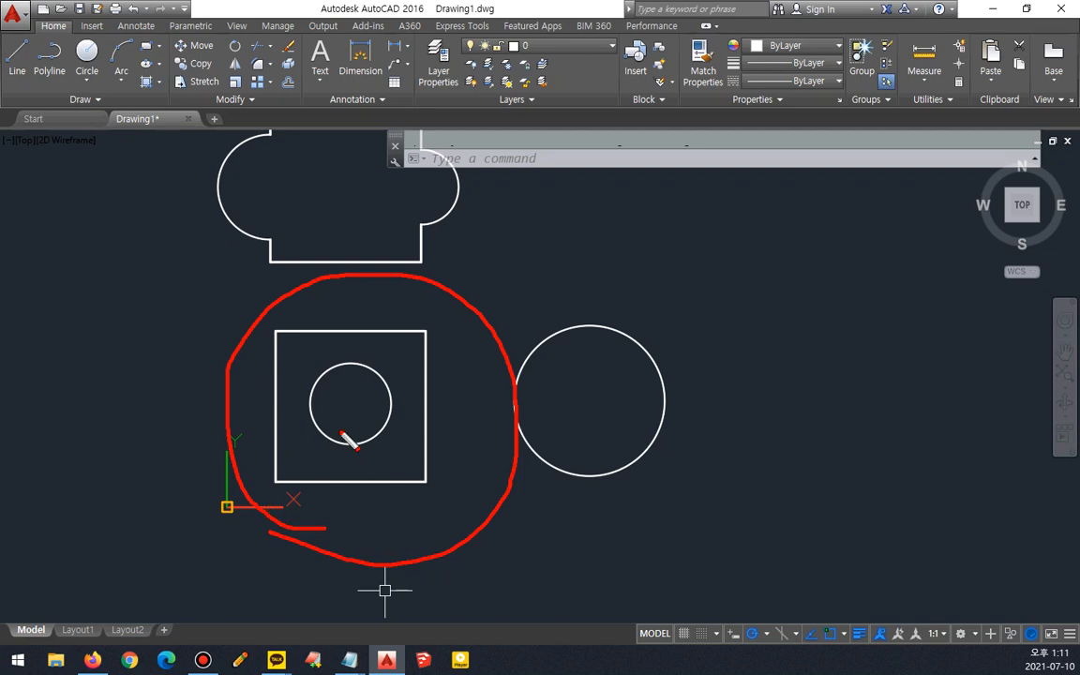
{"action": "key", "text": "Escape"}
{"action": "type", "text": "aa"}
{"action": "key", "text": "Return"}
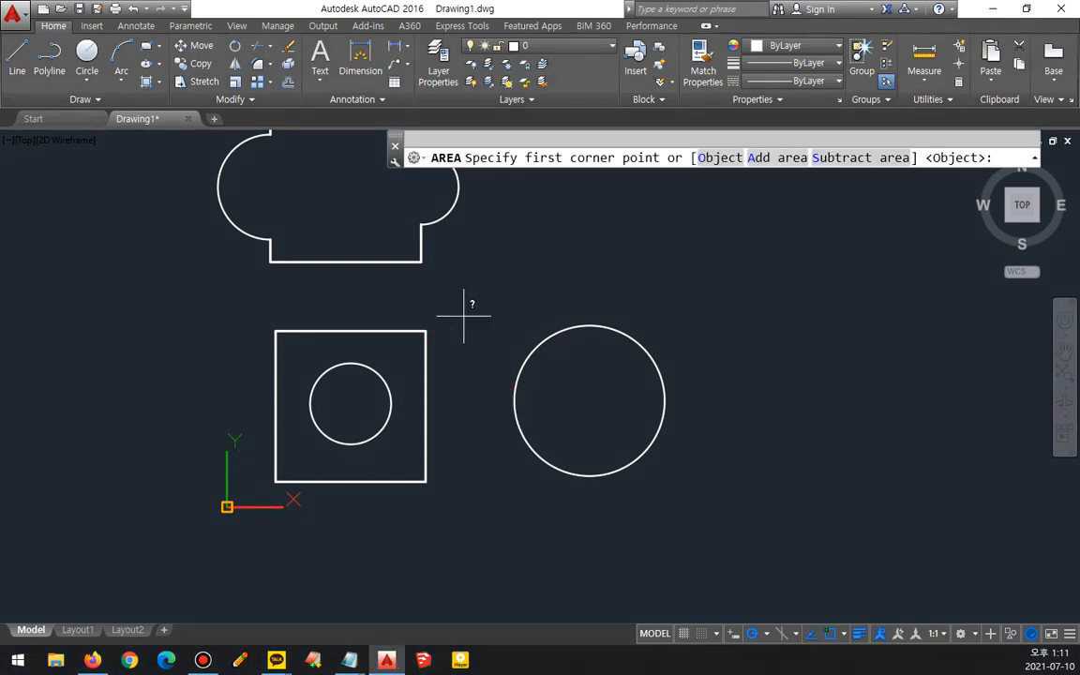
{"action": "mouse_move", "coordinate": [897, 185]}
{"action": "left_mouse_down"}
{"action": "mouse_move", "coordinate": [848, 183]}
{"action": "mouse_move", "coordinate": [830, 137]}
{"action": "mouse_move", "coordinate": [911, 166]}
{"action": "mouse_move", "coordinate": [905, 177]}
{"action": "mouse_move", "coordinate": [850, 174]}
{"action": "mouse_move", "coordinate": [878, 176]}
{"action": "left_mouse_up"}
{"action": "key", "text": "Escape"}
{"action": "mouse_move", "coordinate": [745, 180]}
{"action": "left_mouse_down"}
{"action": "mouse_move", "coordinate": [778, 142]}
{"action": "mouse_move", "coordinate": [811, 180]}
{"action": "left_mouse_up"}
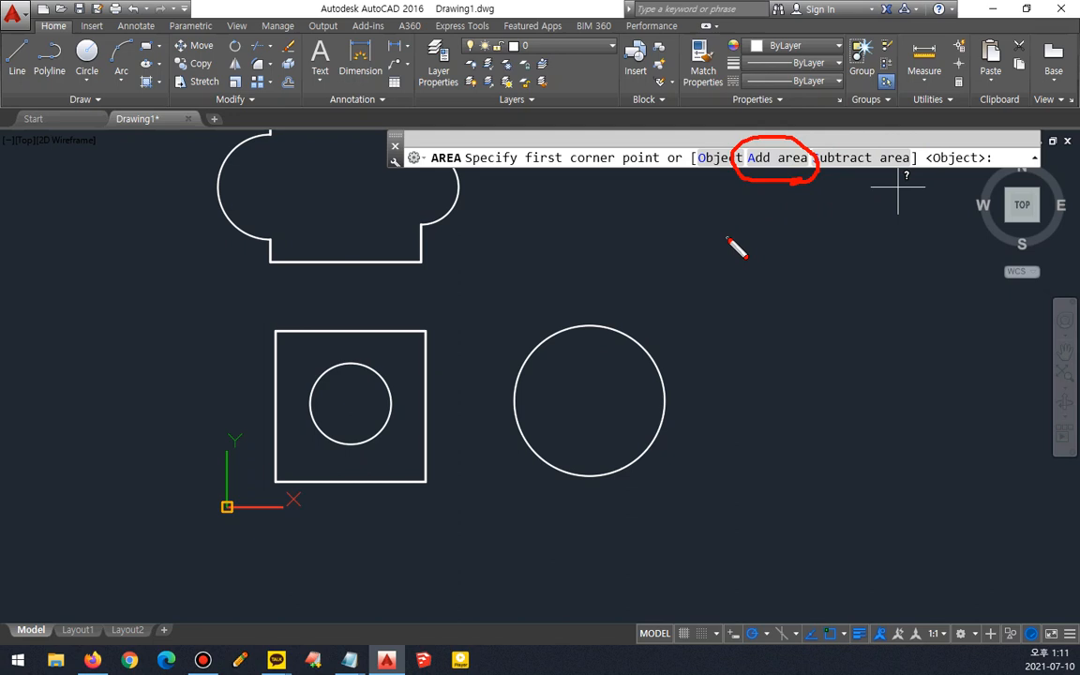
{"action": "key", "text": "Escape"}
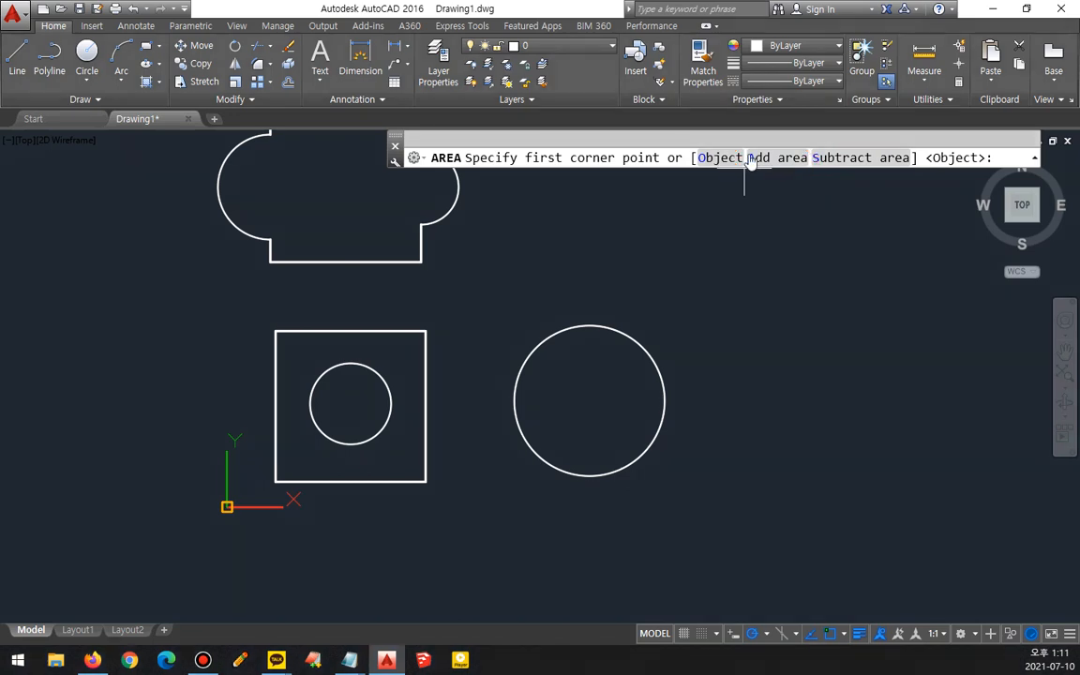
{"action": "left_click", "coordinate": [761, 158]}
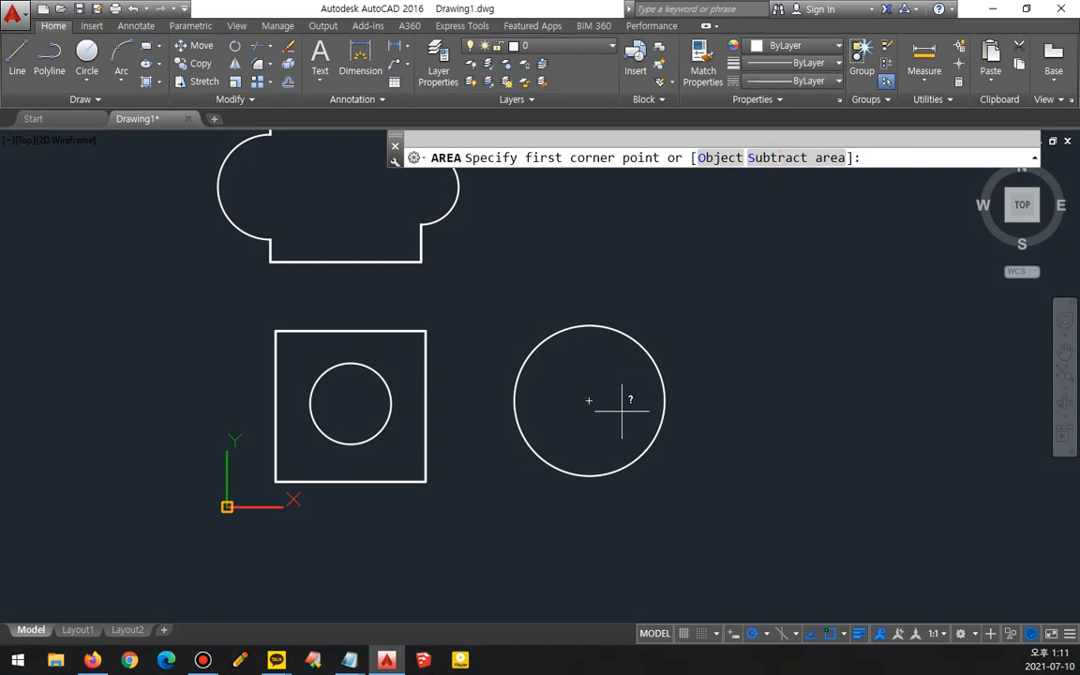
{"action": "left_click", "coordinate": [718, 157]}
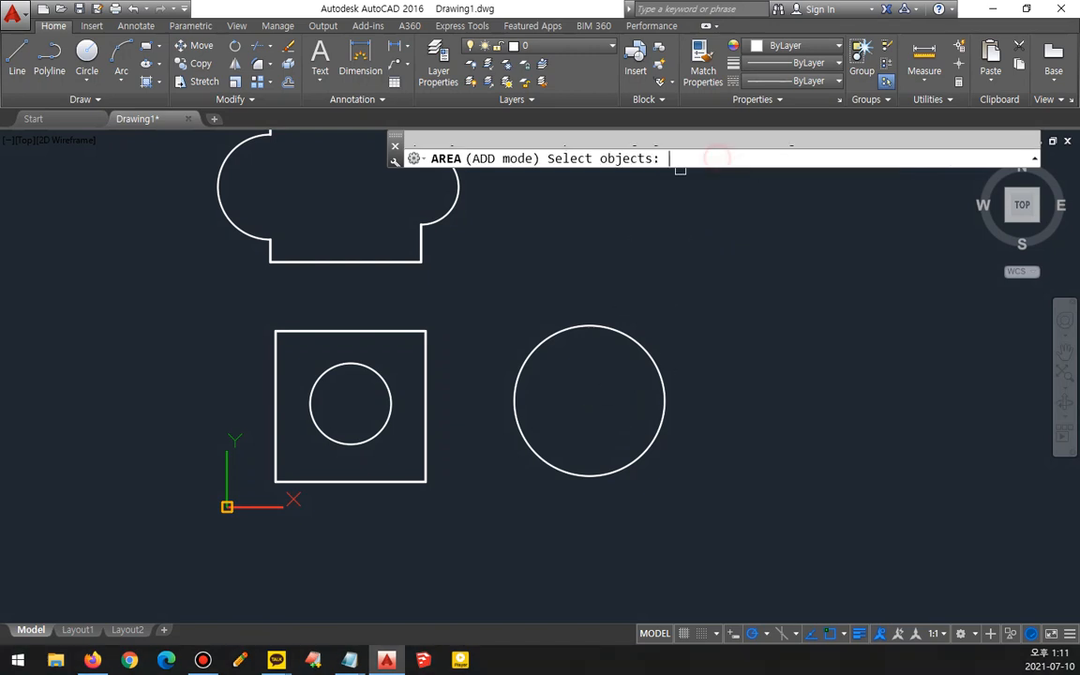
{"action": "left_click", "coordinate": [378, 330]}
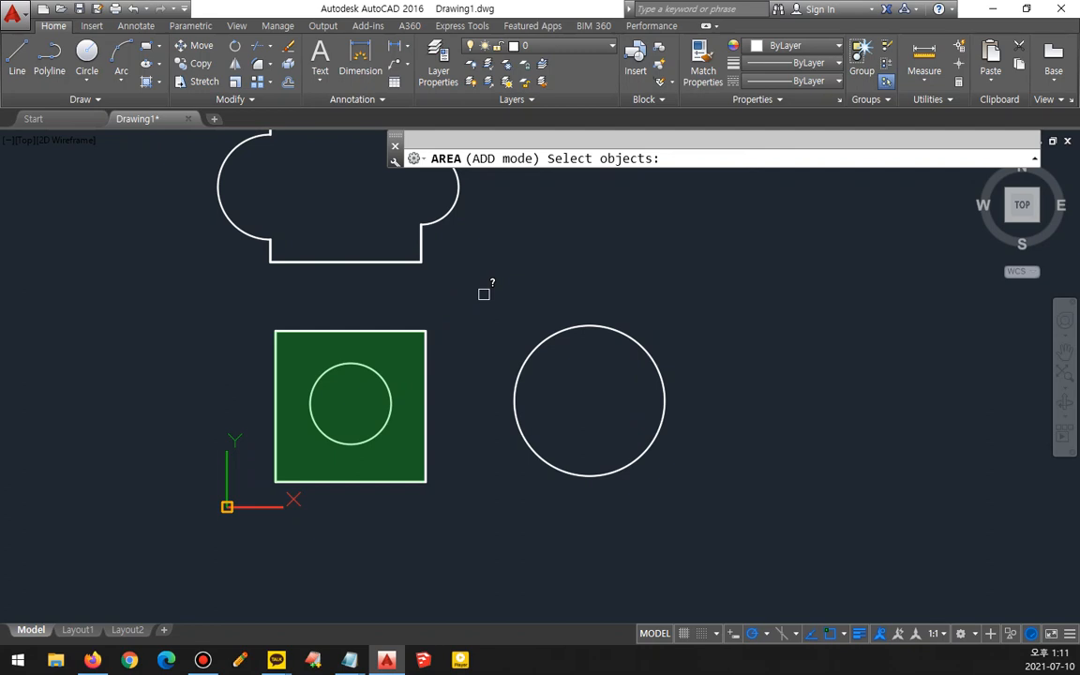
{"action": "key", "text": "Return"}
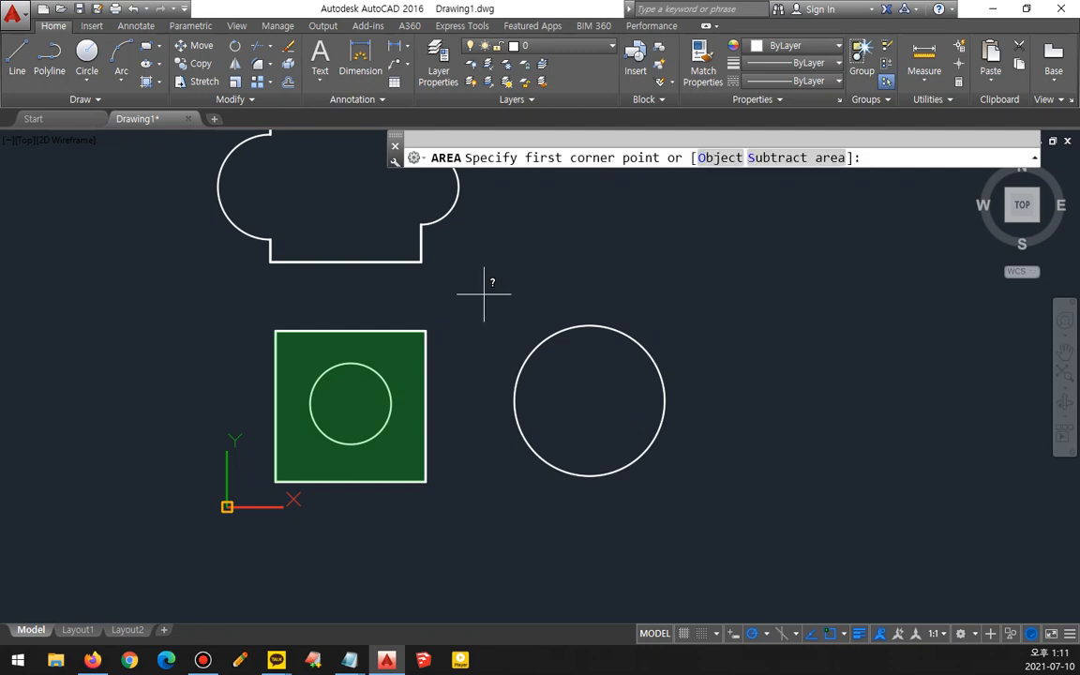
- Switch AREA to Subtract area mode, subtract the circle inside the square and finish the command
{"action": "left_click", "coordinate": [792, 160]}
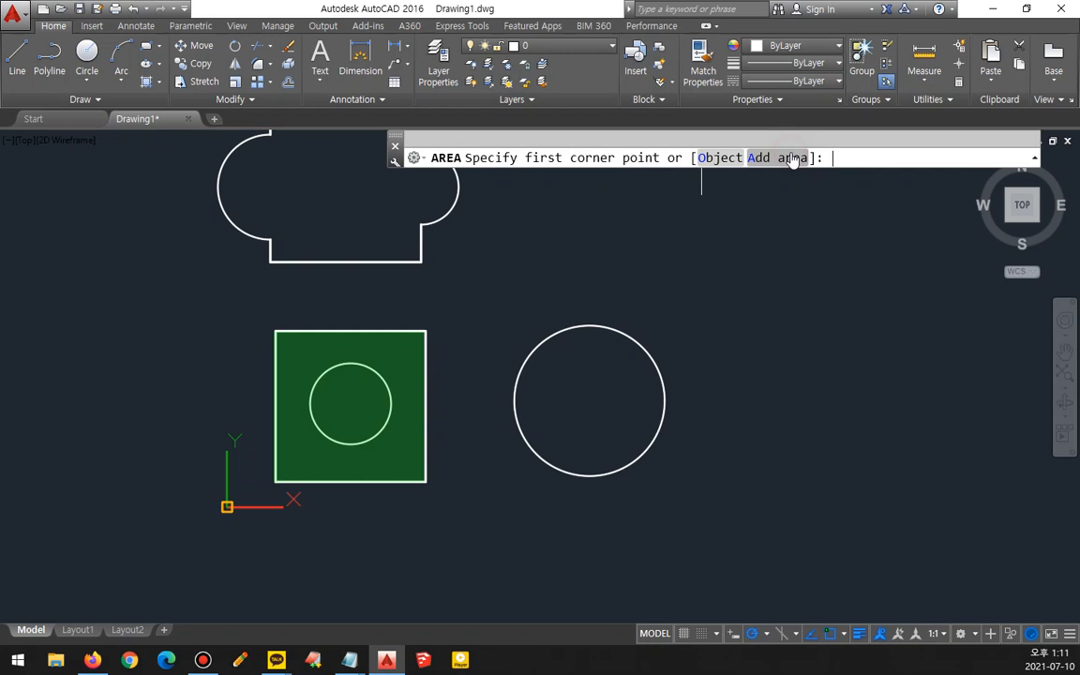
{"action": "left_click", "coordinate": [712, 159]}
{"action": "left_click", "coordinate": [367, 363]}
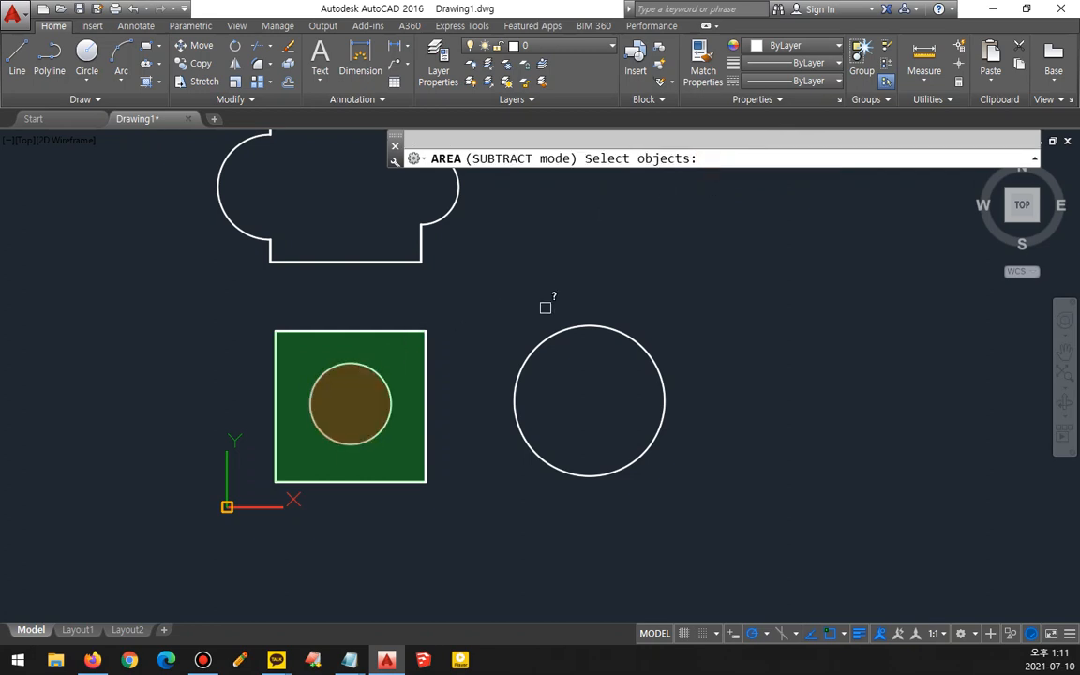
{"action": "key", "text": "Return"}
{"action": "key", "text": "Return"}
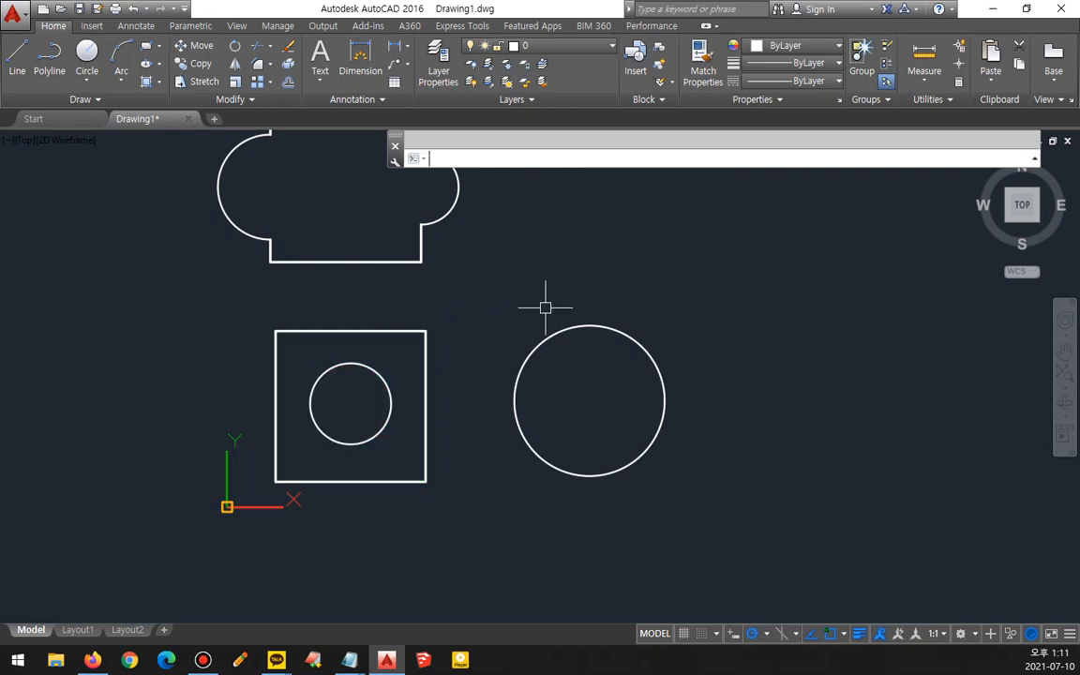
- Review the net area of the square minus its circle in the command history
{"action": "key", "text": "F2"}
{"action": "left_click_drag", "start_coordinate": [504, 382], "coordinate": [580, 382]}
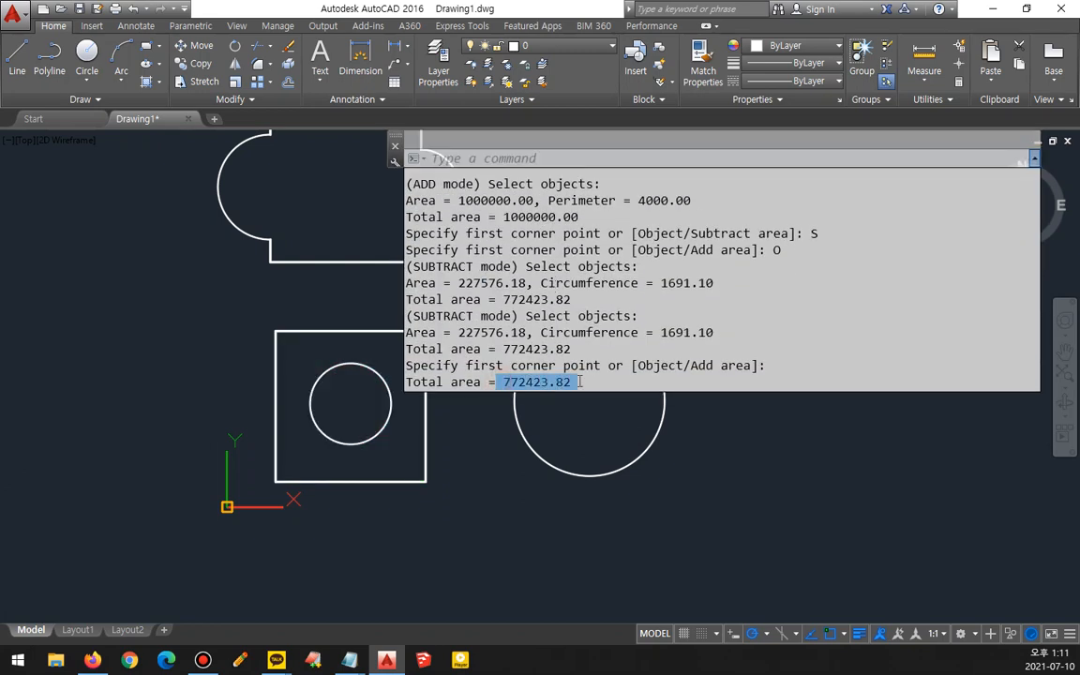
{"action": "left_click", "coordinate": [227, 315]}
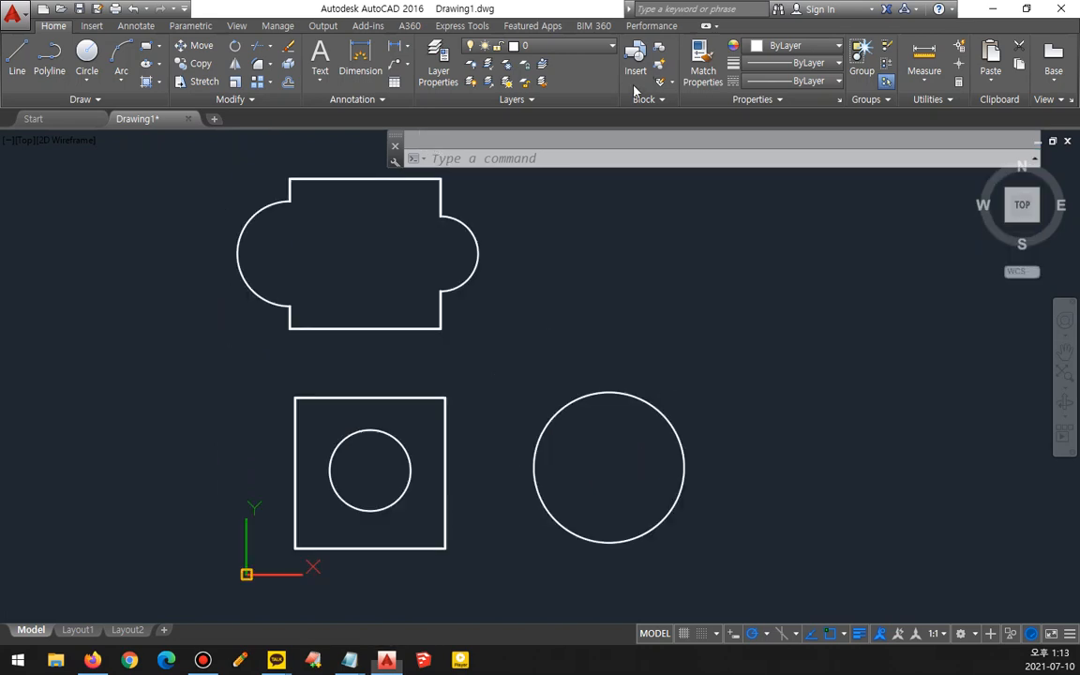
- Draw a circle of radius about 214 inside the joined shape and one of about 175 inside the large circle
{"action": "type", "text": "circle"}
{"action": "key", "text": "Return"}
{"action": "left_click", "coordinate": [362, 250]}
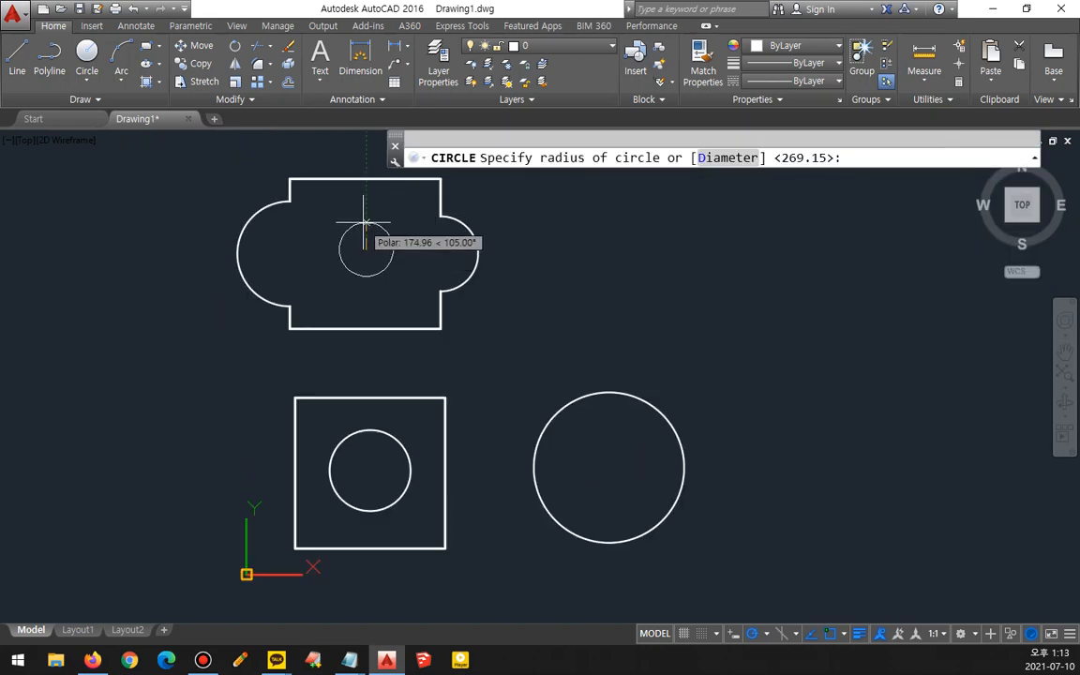
{"action": "left_click", "coordinate": [363, 216]}
{"action": "key", "text": "Return"}
{"action": "left_click", "coordinate": [605, 462]}
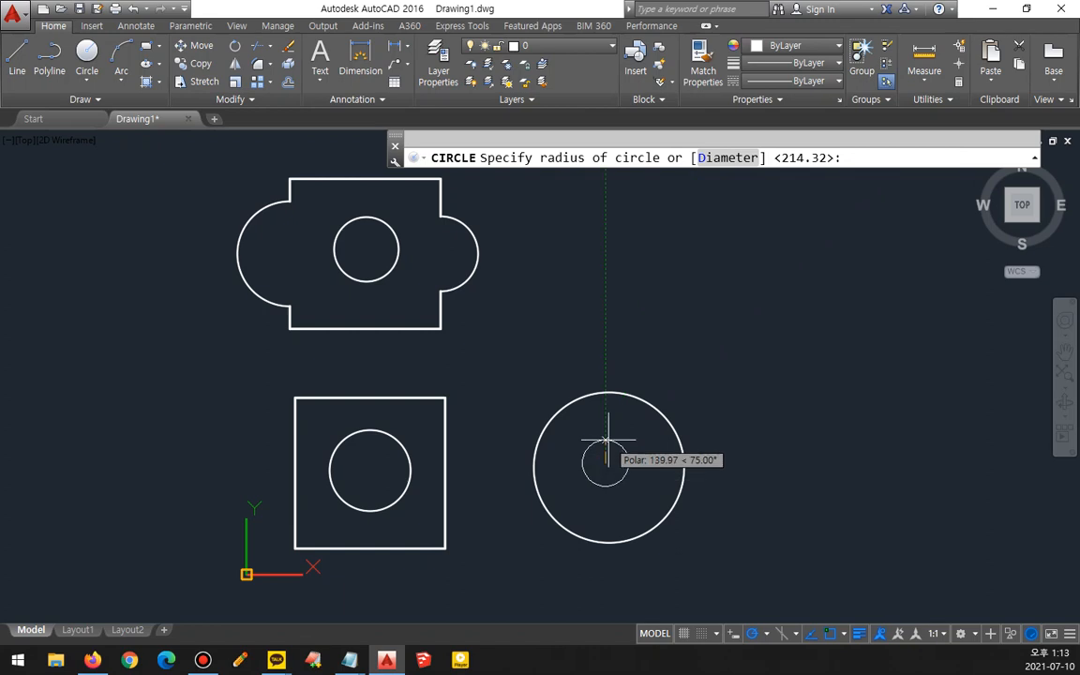
{"action": "left_click", "coordinate": [606, 437]}
- Start AREA in Add area mode and add the joined shape, the square and the large circle
{"action": "mouse_move", "coordinate": [457, 330]}
{"action": "middle_mouse_down"}
{"action": "mouse_move", "coordinate": [453, 358]}
{"action": "mouse_move", "coordinate": [456, 346]}
{"action": "middle_mouse_up"}
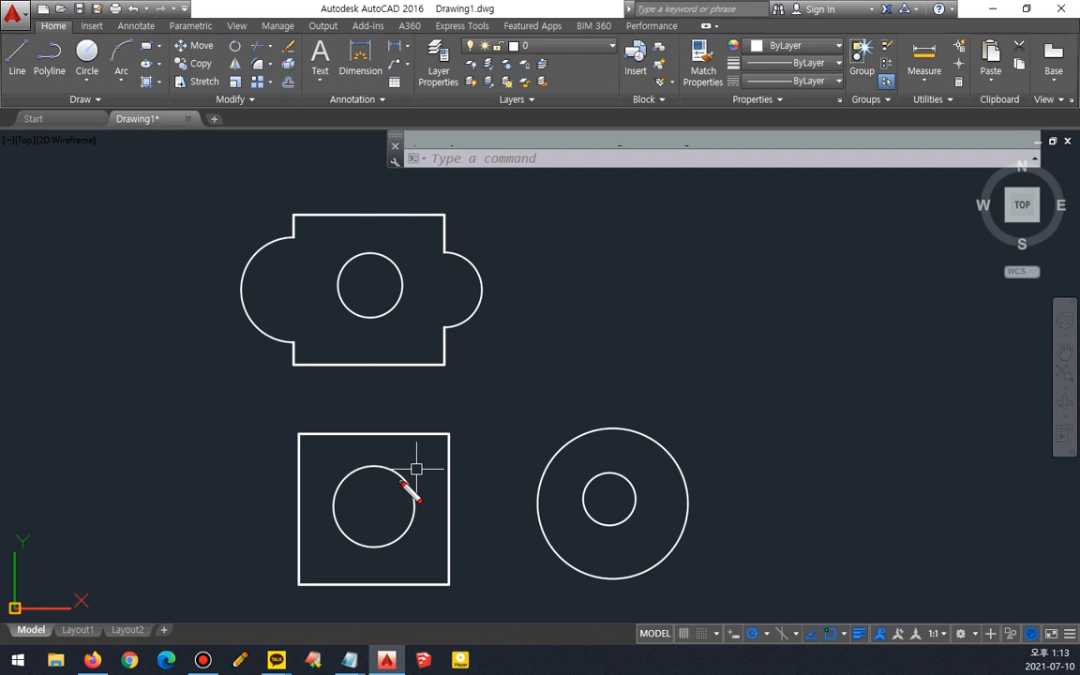
{"action": "type", "text": "area"}
{"action": "key", "text": "Return"}
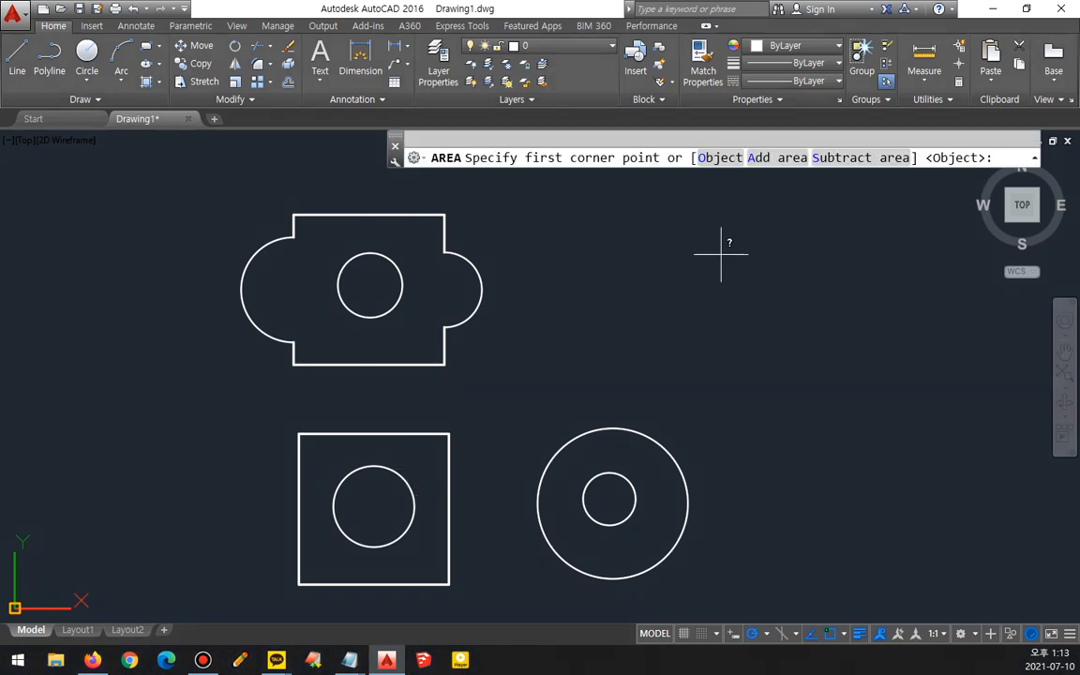
{"action": "left_click", "coordinate": [792, 159]}
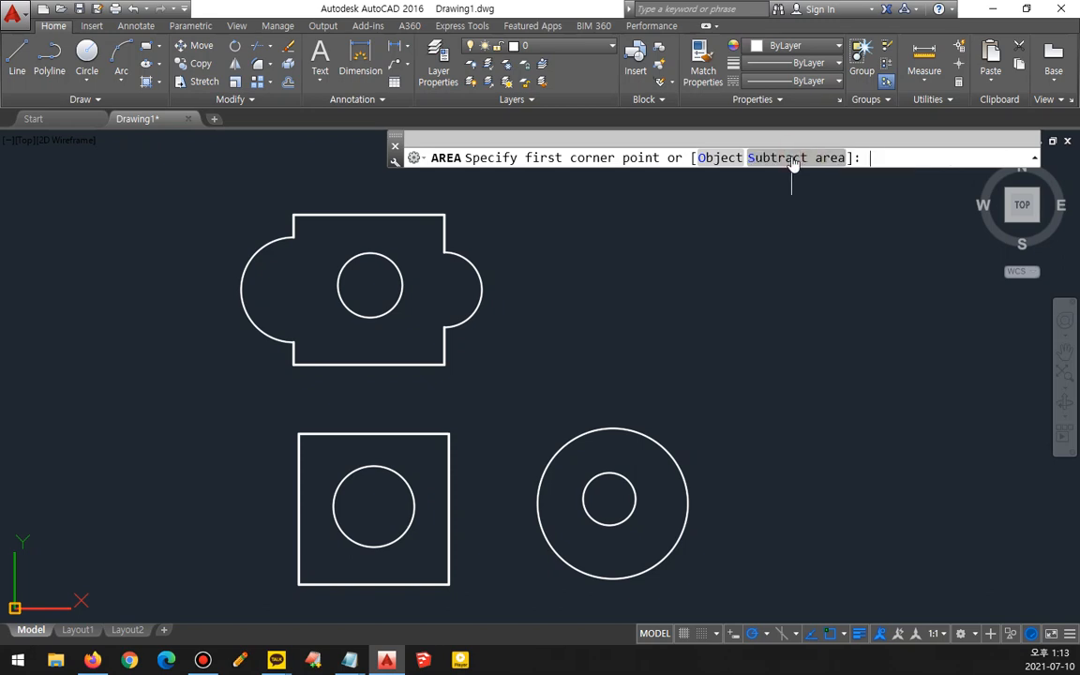
{"action": "left_click", "coordinate": [717, 157]}
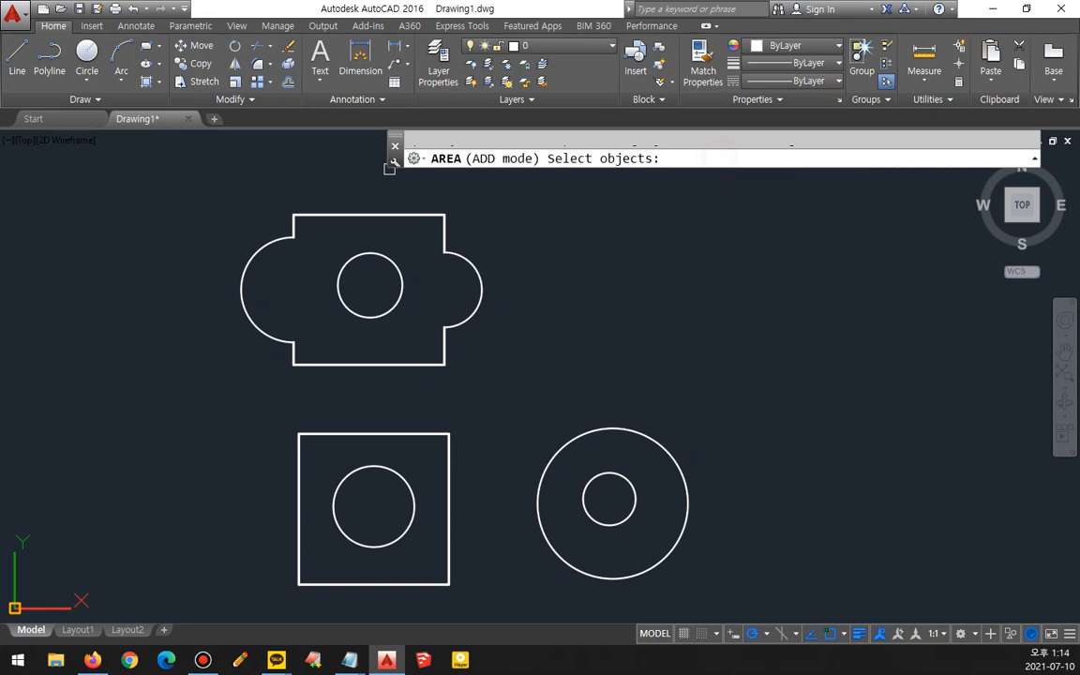
{"action": "left_click", "coordinate": [369, 214]}
{"action": "left_click", "coordinate": [376, 434]}
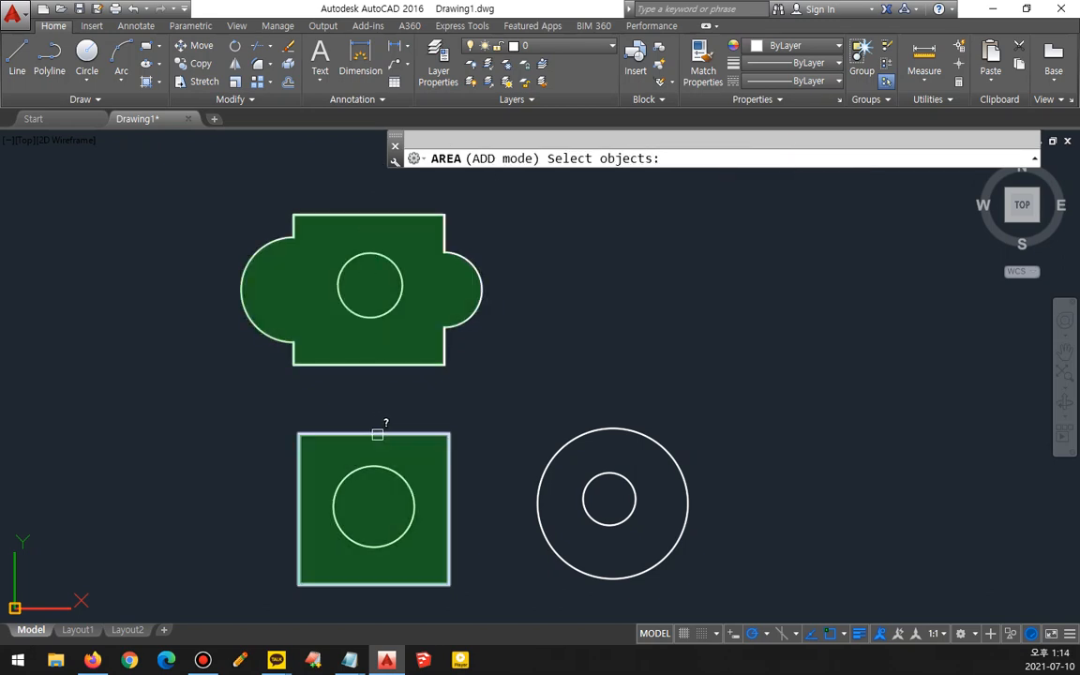
{"action": "left_click", "coordinate": [556, 454]}
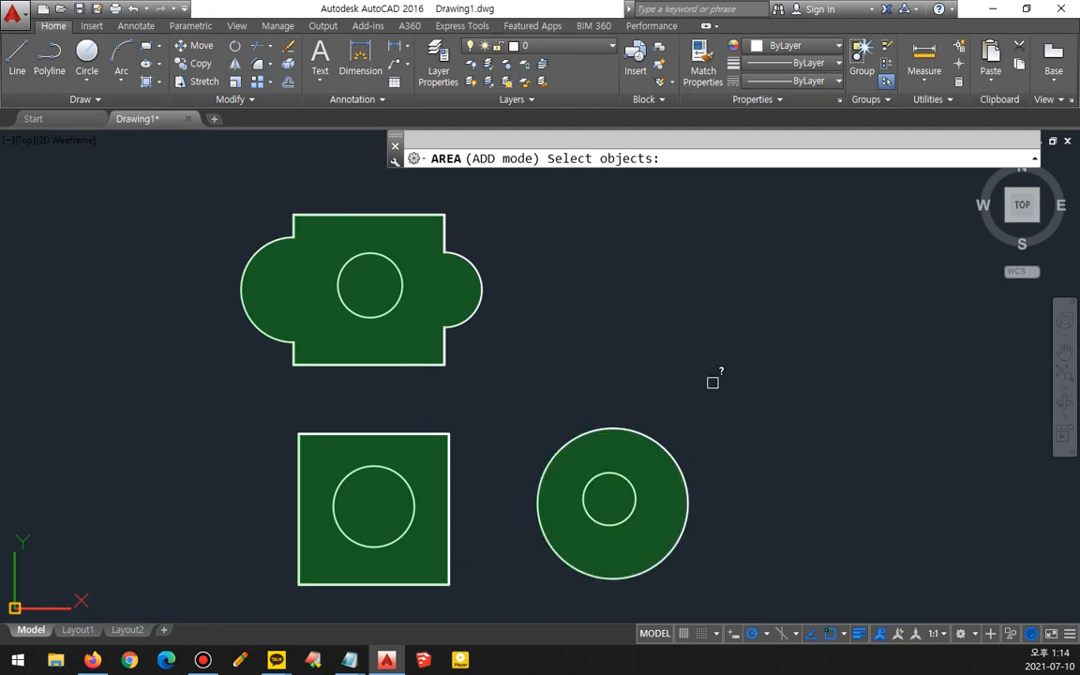
{"action": "key", "text": "Return"}
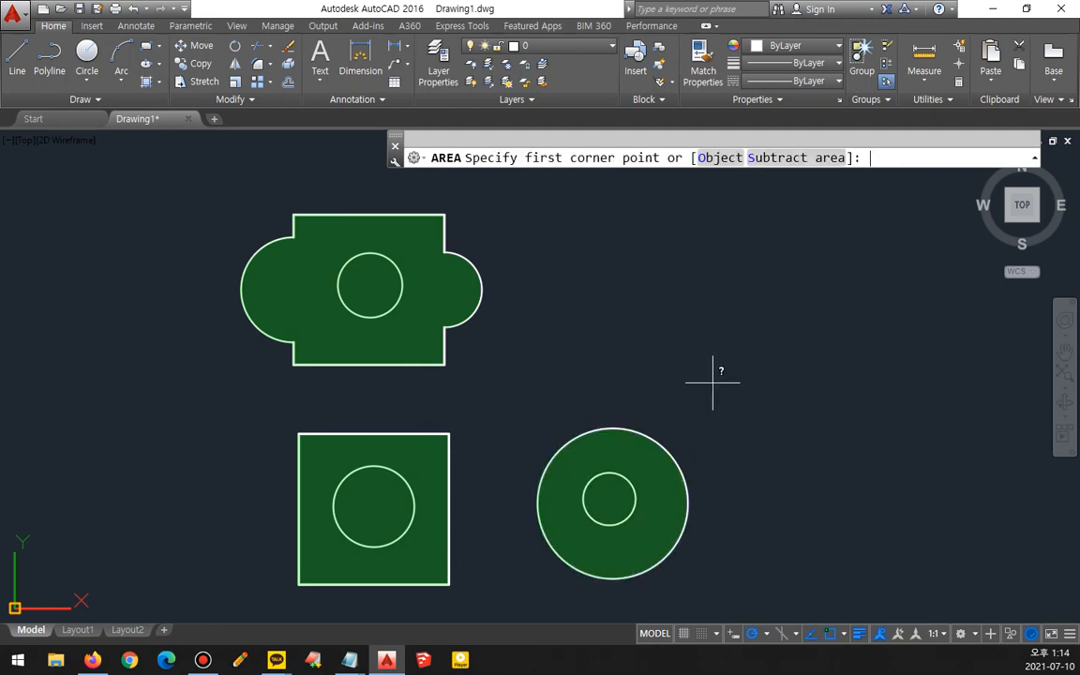
- Switch to Subtract area mode, subtract the three inner circles and finish the AREA command
{"action": "left_click", "coordinate": [796, 158]}
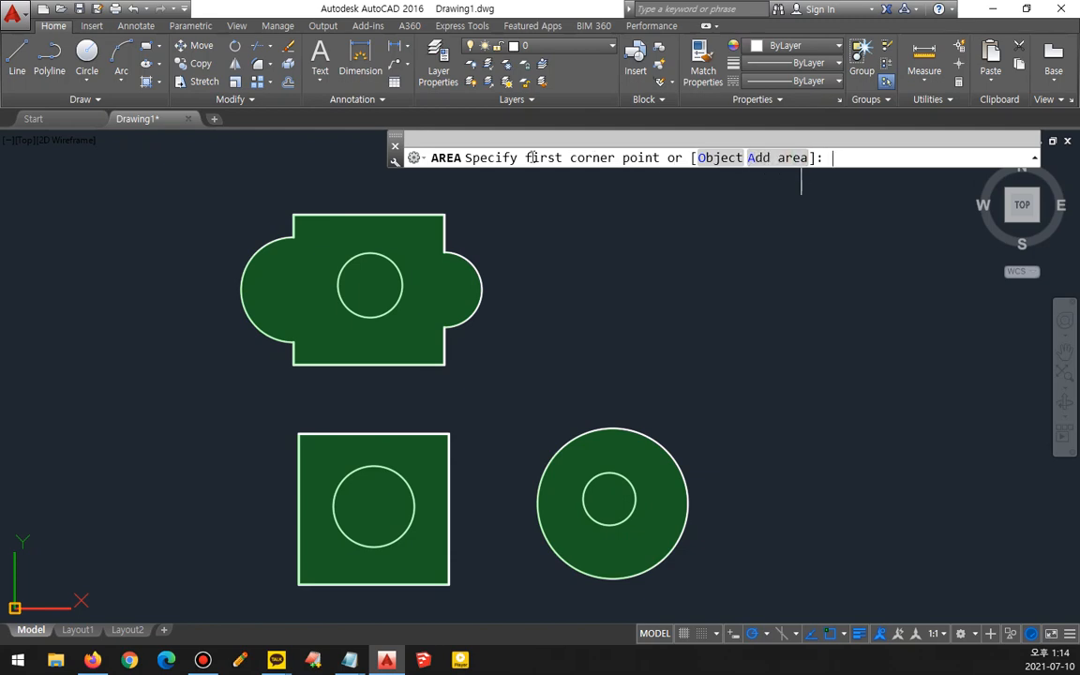
{"action": "left_click", "coordinate": [729, 160]}
{"action": "left_click", "coordinate": [393, 263]}
{"action": "left_click", "coordinate": [368, 466]}
{"action": "left_click", "coordinate": [604, 475]}
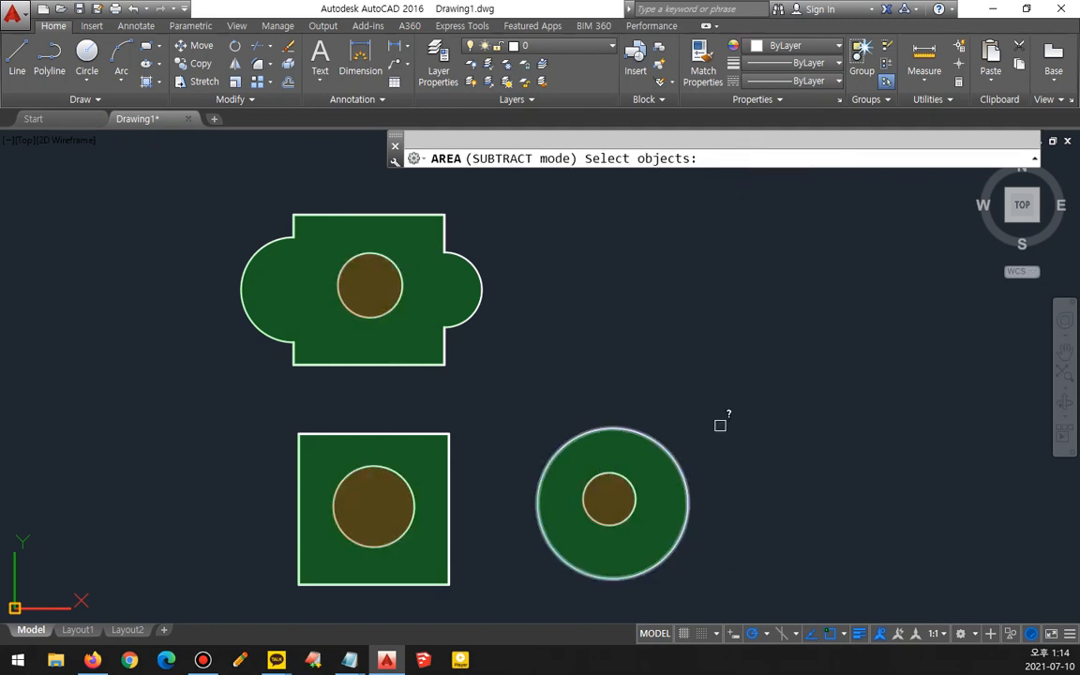
{"action": "key", "text": "Return"}
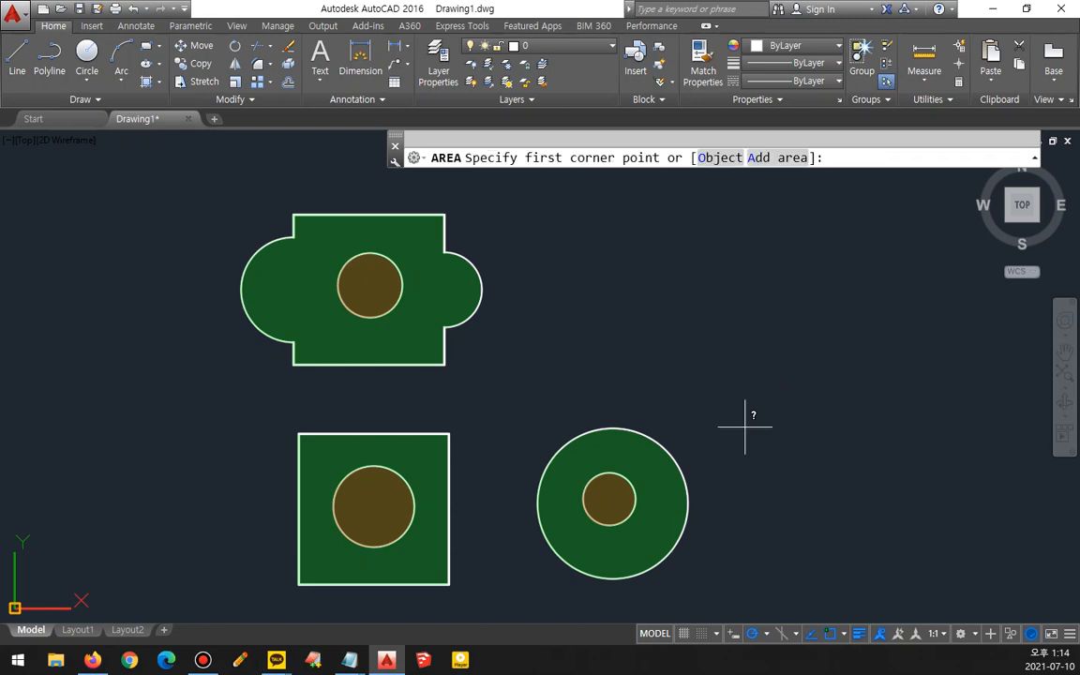
{"action": "key", "text": "Return"}
- Review the final total area in the command history
{"action": "key", "text": "F2"}
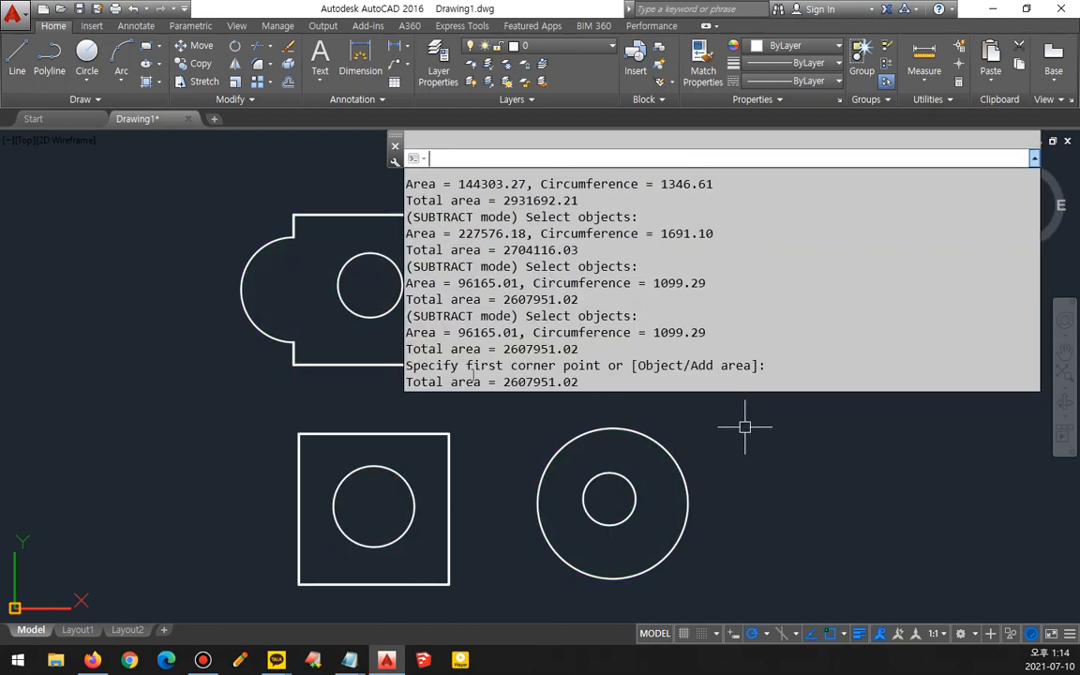
{"action": "left_click", "coordinate": [598, 380]}
{"action": "left_click_drag", "start_coordinate": [600, 382], "coordinate": [504, 382]}
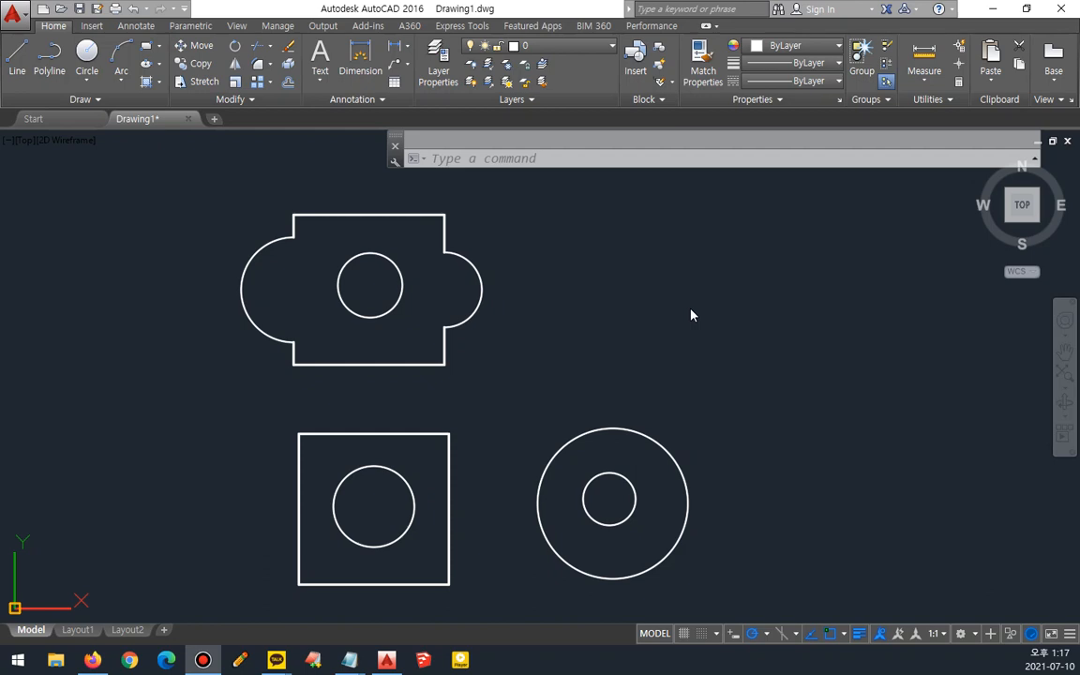
- Orbit to a 3D view and extrude the square into a box by picking a height
{"action": "left_click", "coordinate": [934, 85]}
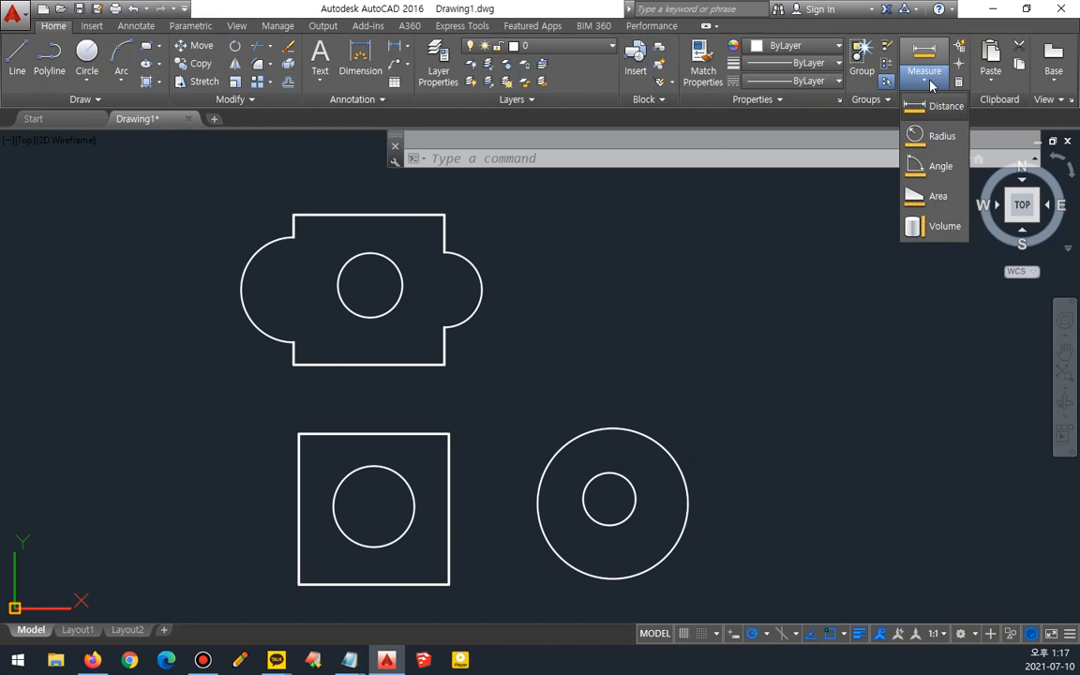
{"action": "mouse_move", "coordinate": [443, 484]}
{"action": "middle_mouse_down"}
{"action": "mouse_move", "coordinate": [421, 392]}
{"action": "mouse_move", "coordinate": [528, 443]}
{"action": "mouse_move", "coordinate": [586, 494]}
{"action": "middle_mouse_up"}
{"action": "type", "text": "ex"}
{"action": "key", "text": "Return"}
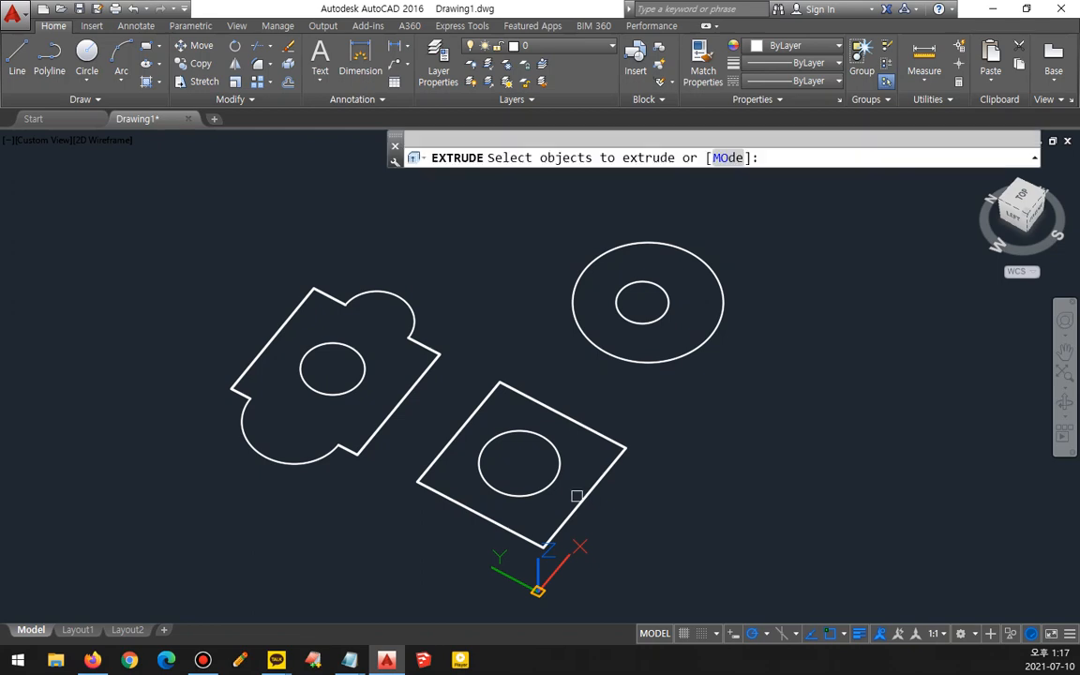
{"action": "left_click", "coordinate": [583, 501]}
{"action": "key", "text": "Return"}
{"action": "left_click", "coordinate": [558, 320]}
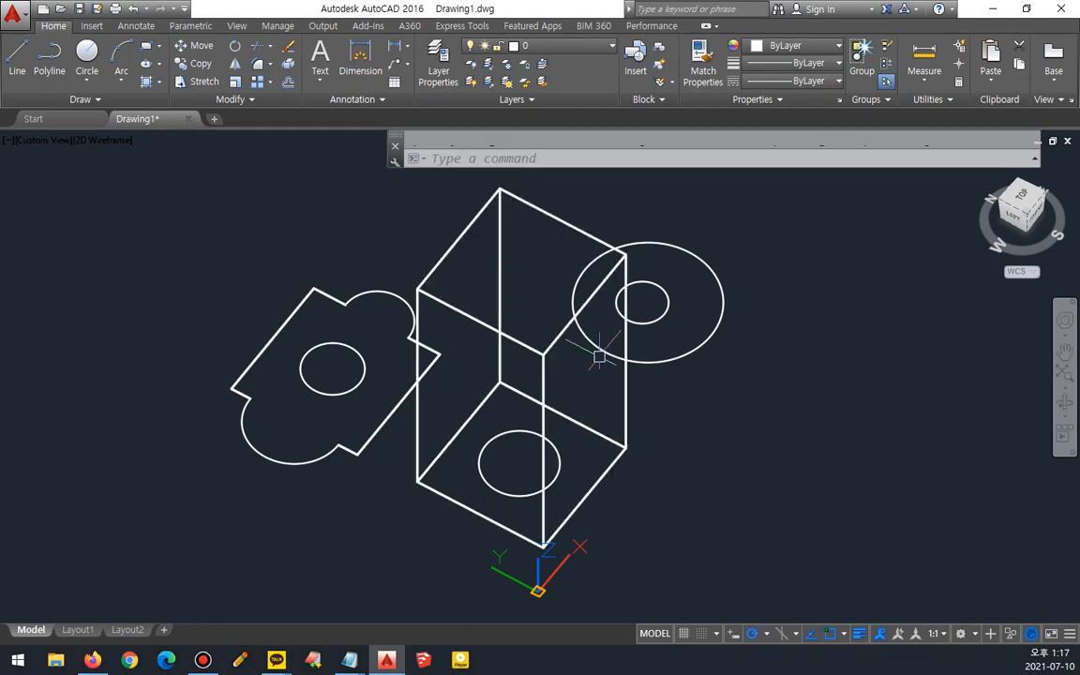
- Measure the volume of the extruded box with the Measure tool's Volume option and review the result in the text window
{"action": "middle_click_drag", "start_coordinate": [609, 374], "coordinate": [597, 398]}
{"action": "left_click", "coordinate": [924, 75]}
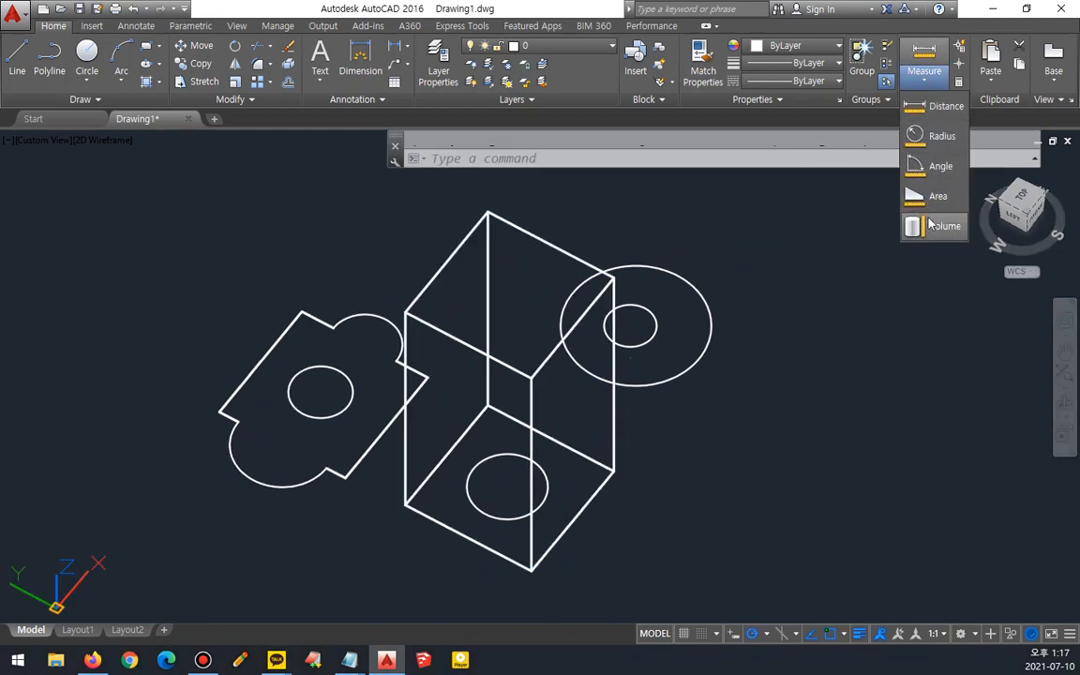
{"action": "left_click", "coordinate": [930, 228]}
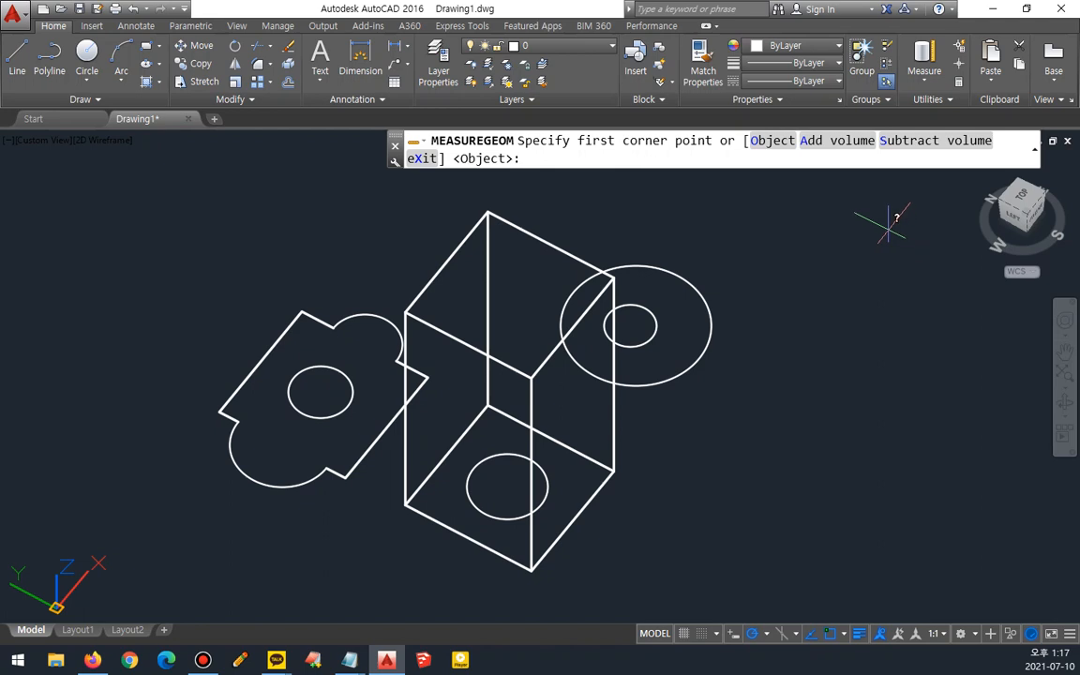
{"action": "left_click", "coordinate": [786, 150]}
{"action": "left_click", "coordinate": [544, 236]}
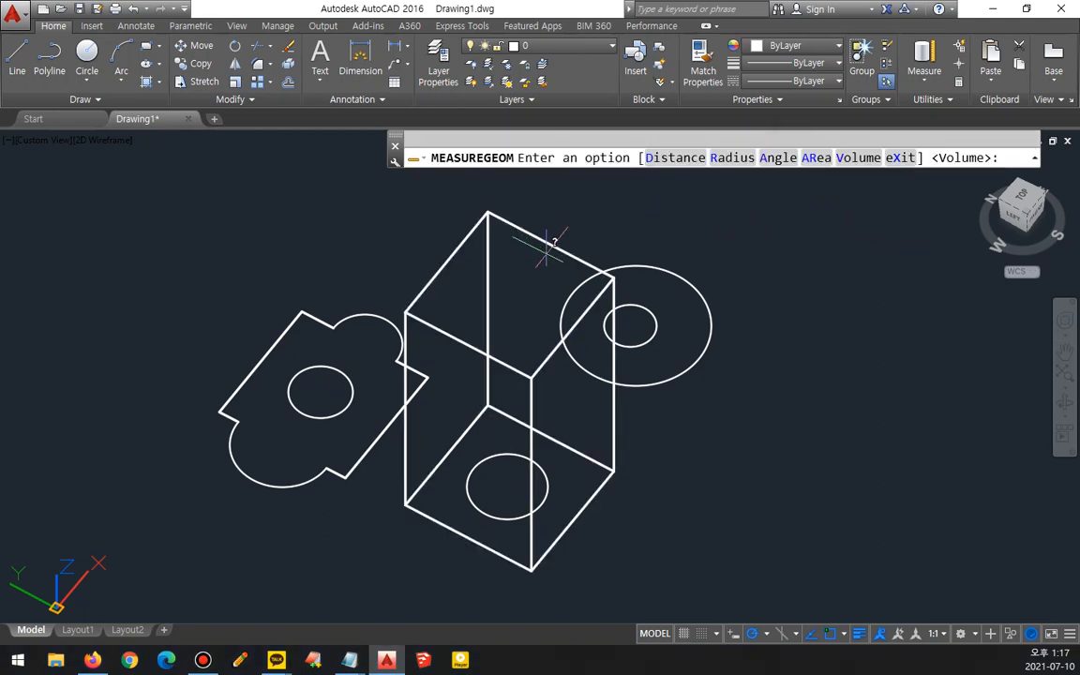
{"action": "key", "text": "F2"}
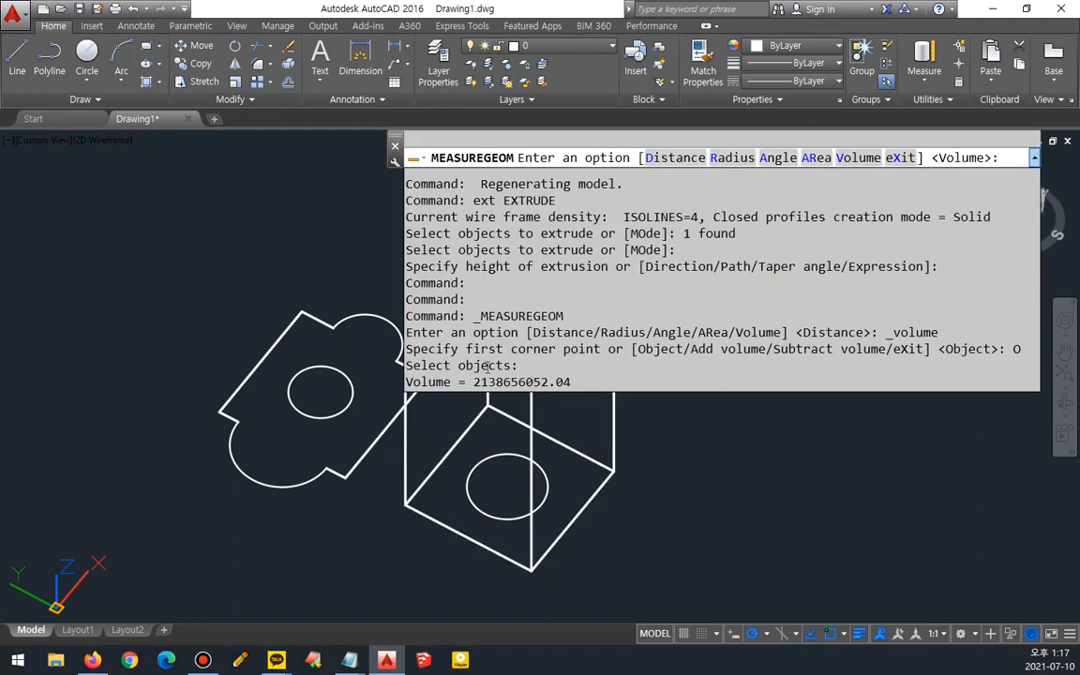
{"action": "left_click_drag", "start_coordinate": [474, 381], "coordinate": [573, 381]}
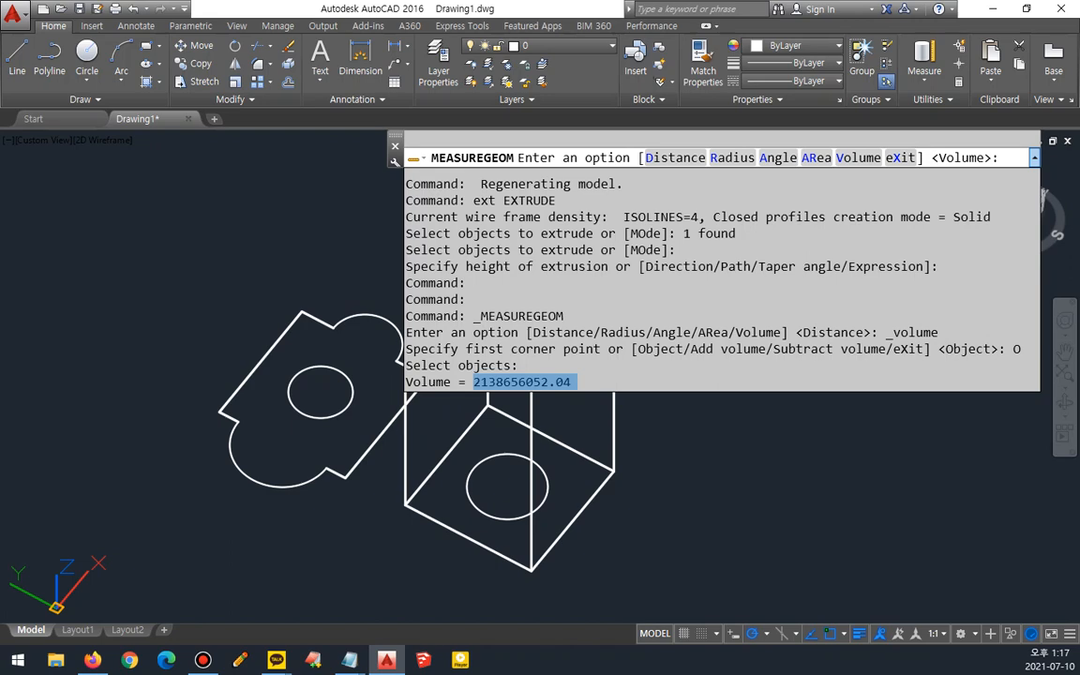
{"action": "key", "text": "F2"}
- Switch to the Notepad notes and add the line "1m = 1,000mm" under the AreA entry
{"action": "left_click", "coordinate": [349, 660]}
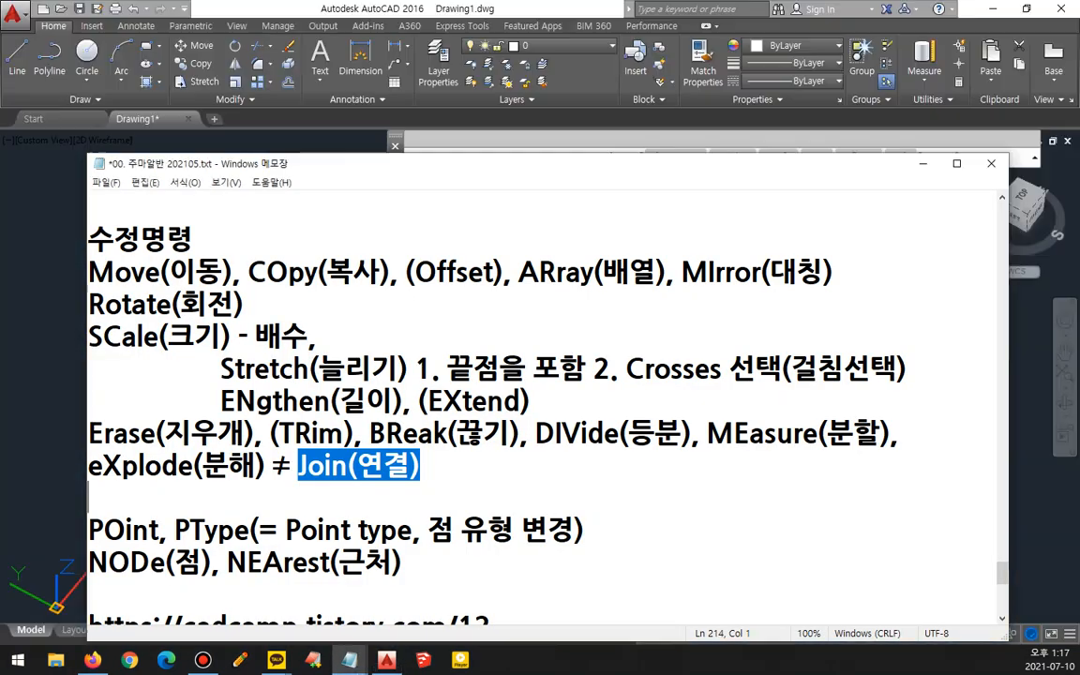
{"action": "scroll", "coordinate": [446, 420], "scroll_direction": "down", "scroll_amount": 2}
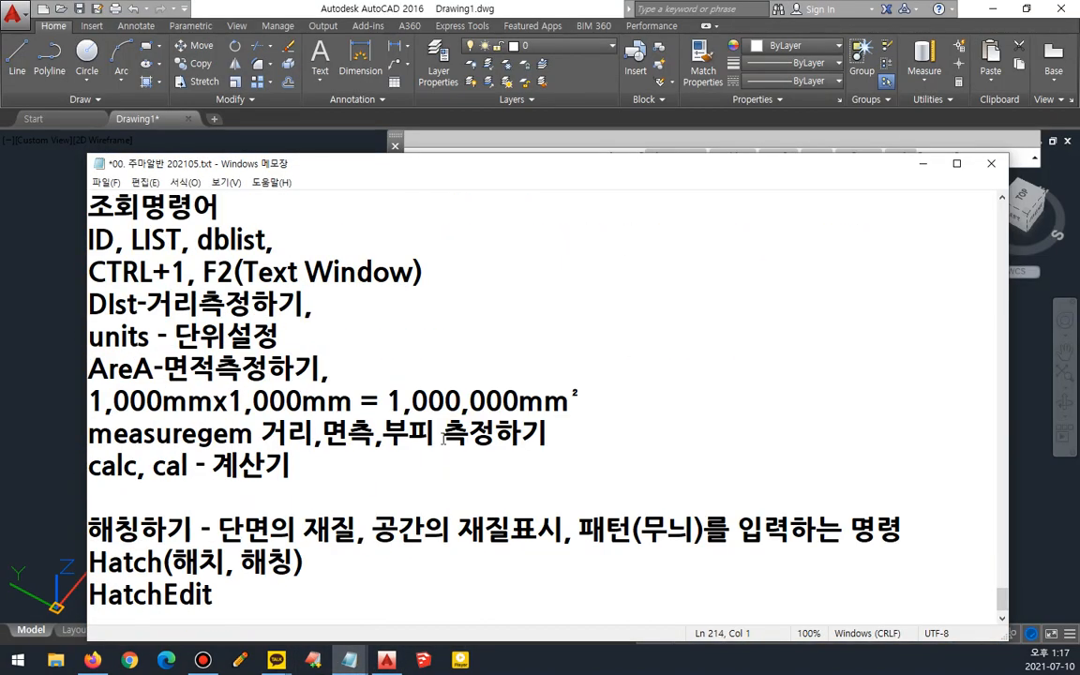
{"action": "scroll", "coordinate": [444, 437], "scroll_direction": "down", "scroll_amount": 1}
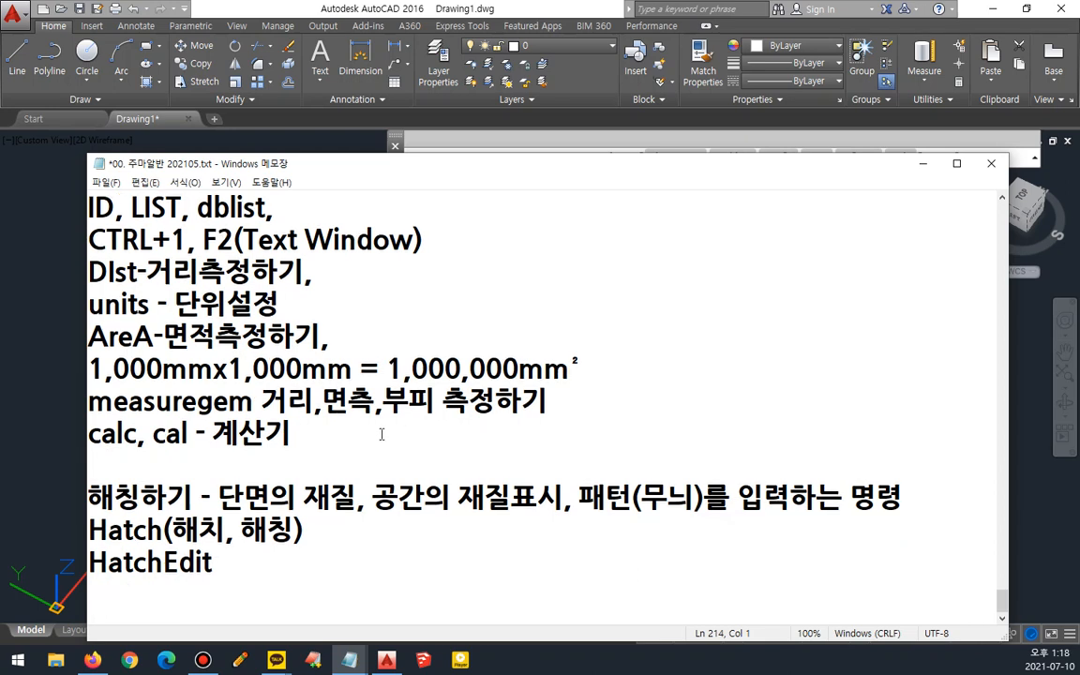
{"action": "left_click", "coordinate": [561, 405]}
{"action": "key", "text": "Return"}
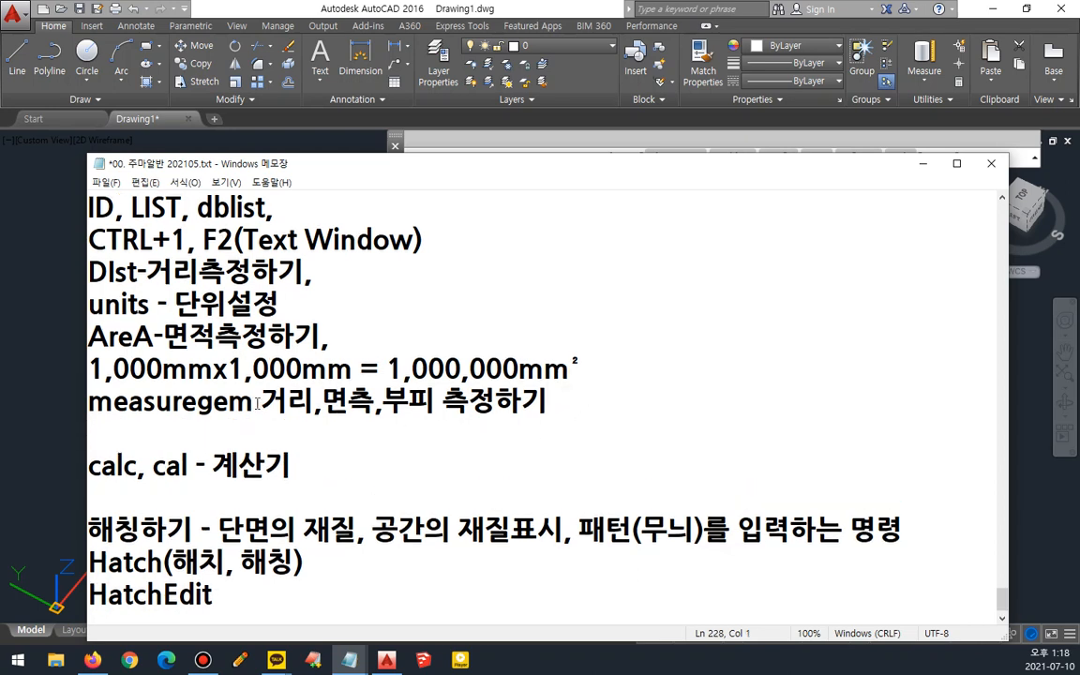
{"action": "left_click_drag", "start_coordinate": [253, 401], "coordinate": [86, 401]}
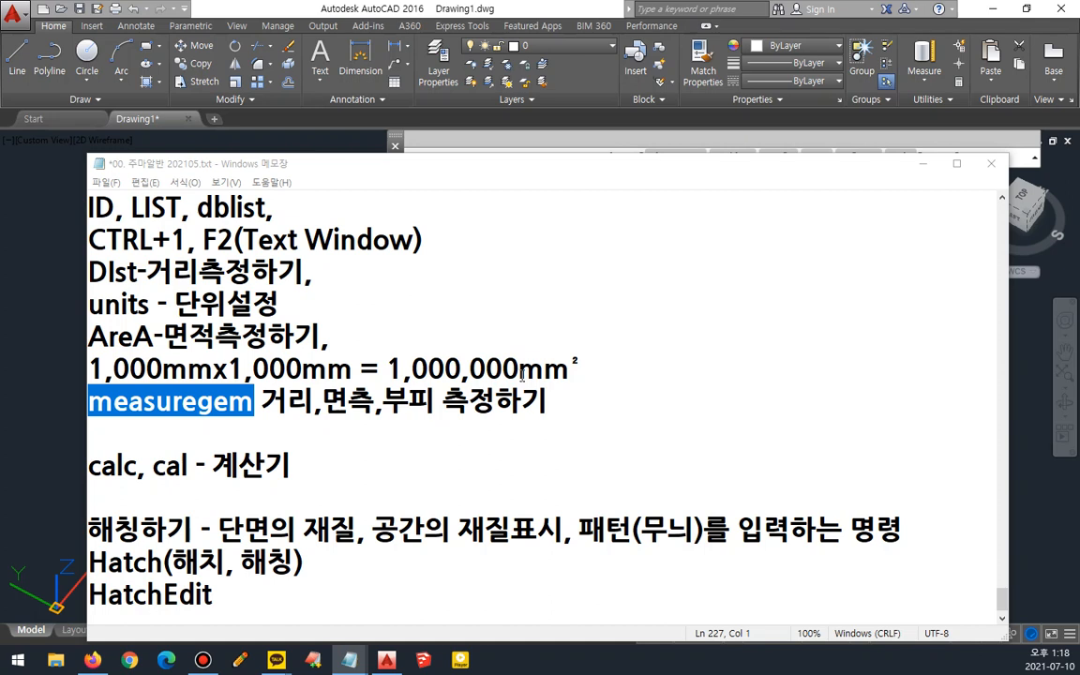
{"action": "left_click_drag", "start_coordinate": [600, 368], "coordinate": [446, 368]}
{"action": "left_click_drag", "start_coordinate": [347, 351], "coordinate": [72, 352]}
{"action": "left_click", "coordinate": [379, 356]}
{"action": "left_click", "coordinate": [389, 342]}
{"action": "key", "text": "Return"}
{"action": "type", "text": "1"}
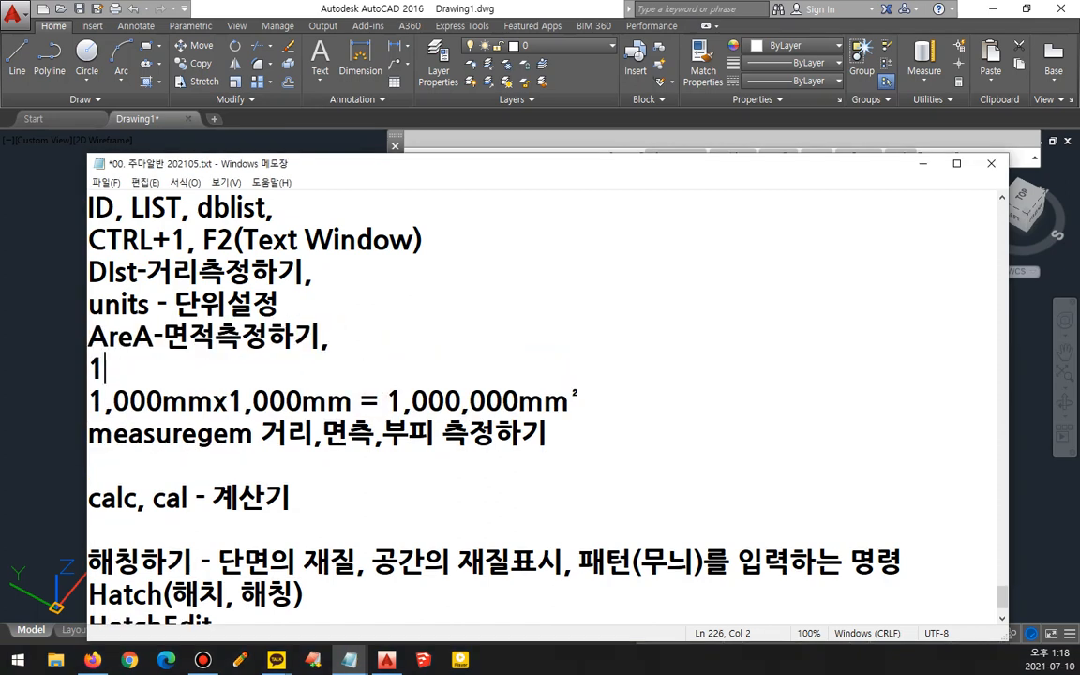
{"action": "type", "text": "m = 1,000mm"}
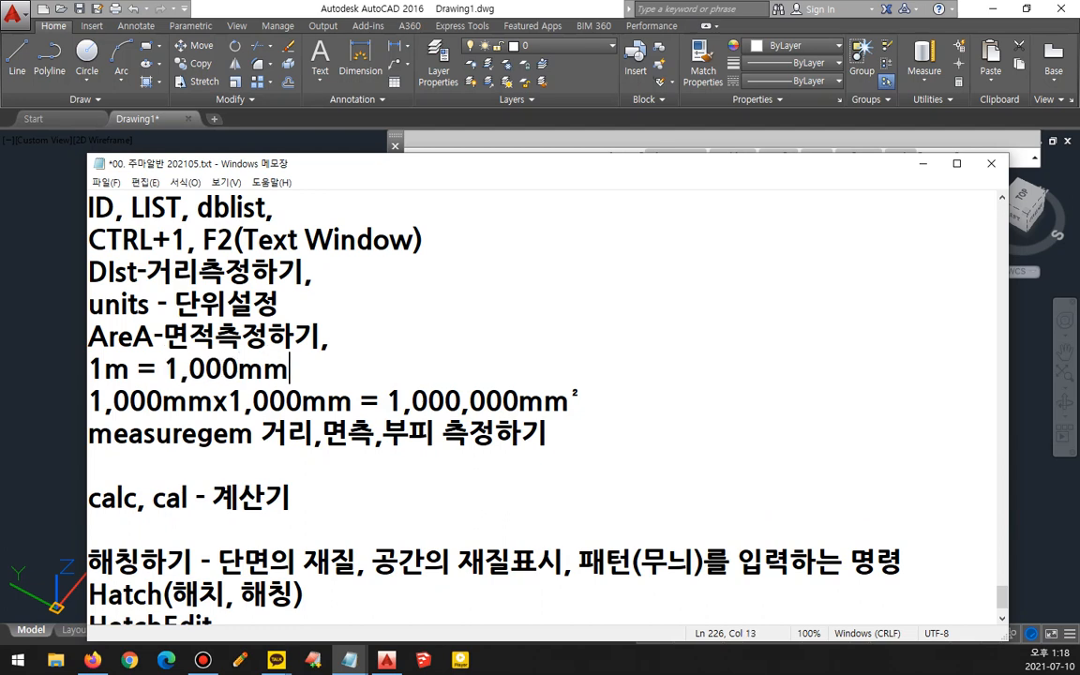
- Add the line "1m² = 1,000,000mm²" below it, copying the superscript ² from the existing text
{"action": "key", "text": "Return"}
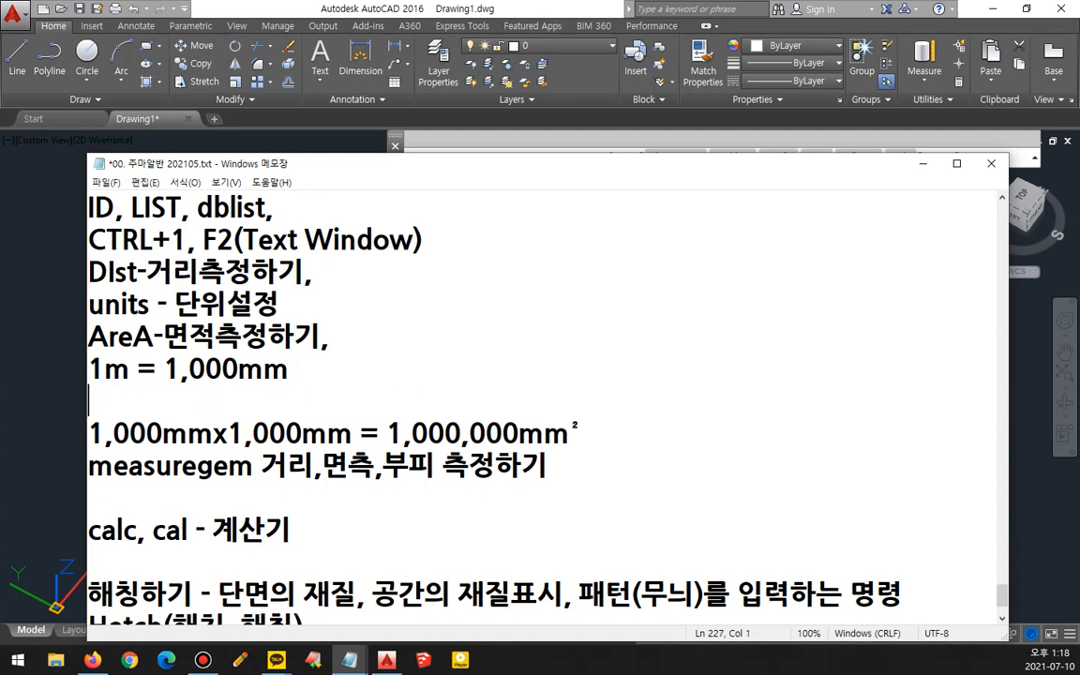
{"action": "type", "text": "1m"}
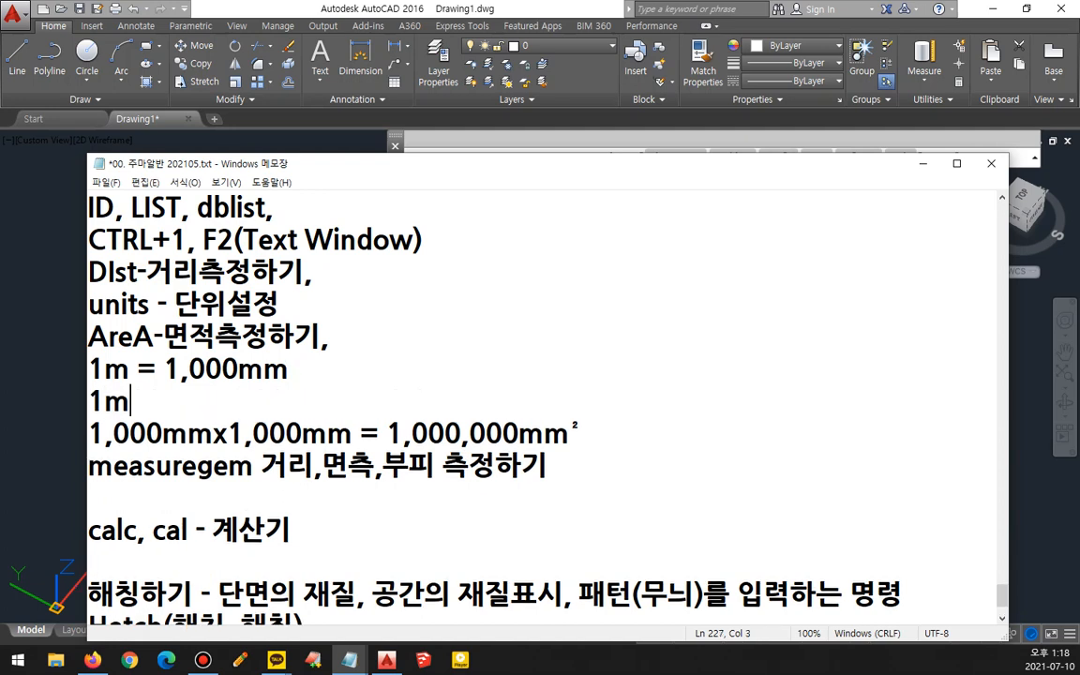
{"action": "left_click", "coordinate": [600, 433]}
{"action": "key", "text": "shift+Left"}
{"action": "key", "text": "ctrl+c"}
{"action": "left_click", "coordinate": [139, 401]}
{"action": "key", "text": "ctrl+v"}
{"action": "type", "text": "= 1,000,000mm"}
{"action": "key", "text": "ctrl+v"}
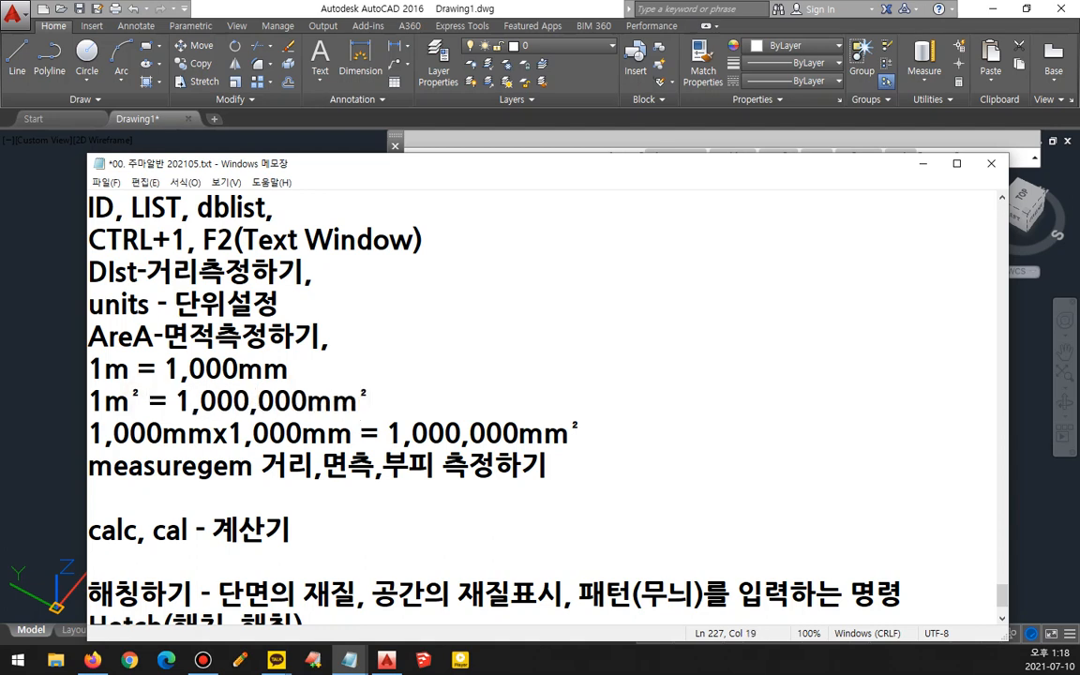
- Delete the old line "1,000mmx1,000mm = 1,000,000mm²"
{"action": "left_click_drag", "start_coordinate": [88, 433], "coordinate": [584, 433]}
{"action": "key", "text": "BackSpace"}
{"action": "key", "text": "BackSpace"}
{"action": "key", "text": "Return"}
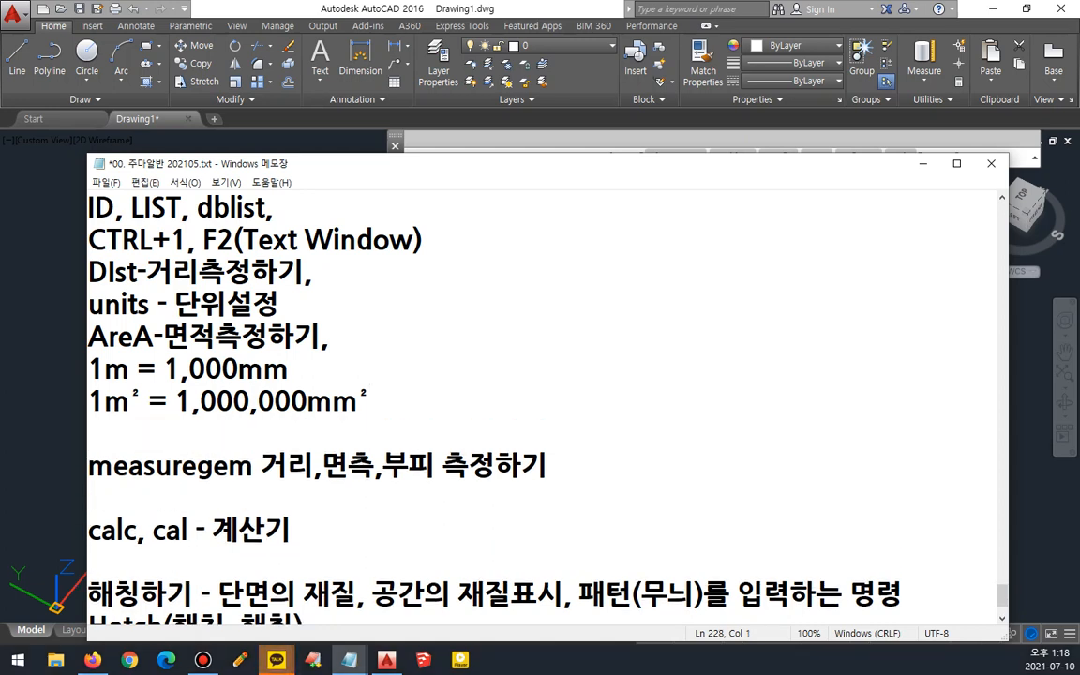
- Add the line "1m³ = 1,000,000,000mm³", inserting the superscript ³ from the symbol panel
{"action": "type", "text": "1m"}
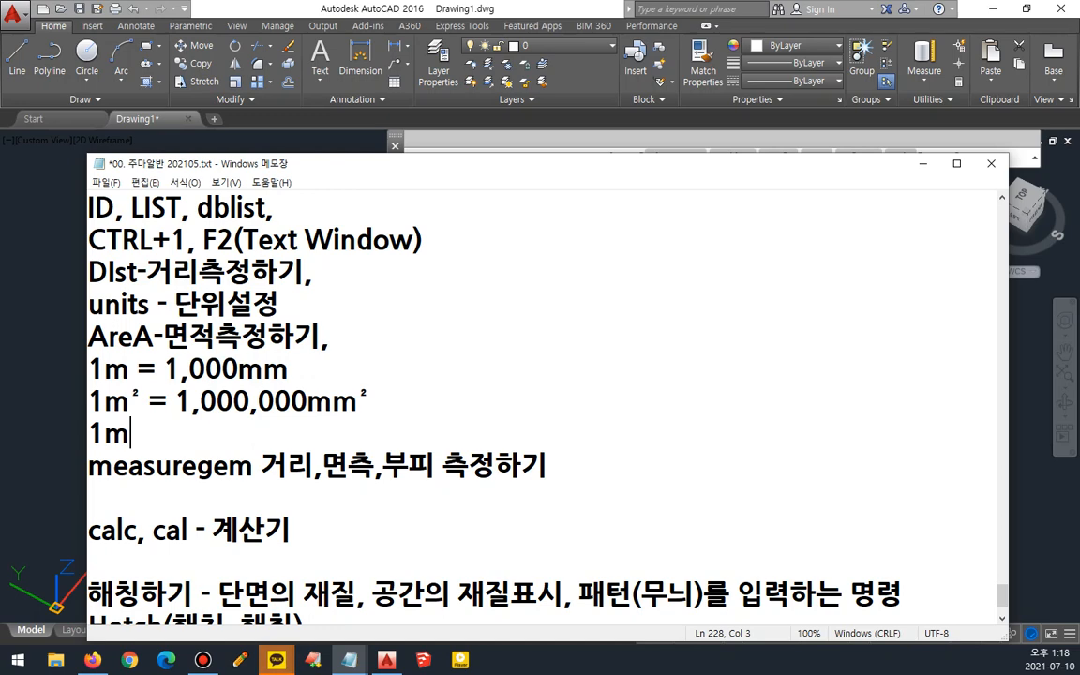
{"action": "key", "text": "super+period"}
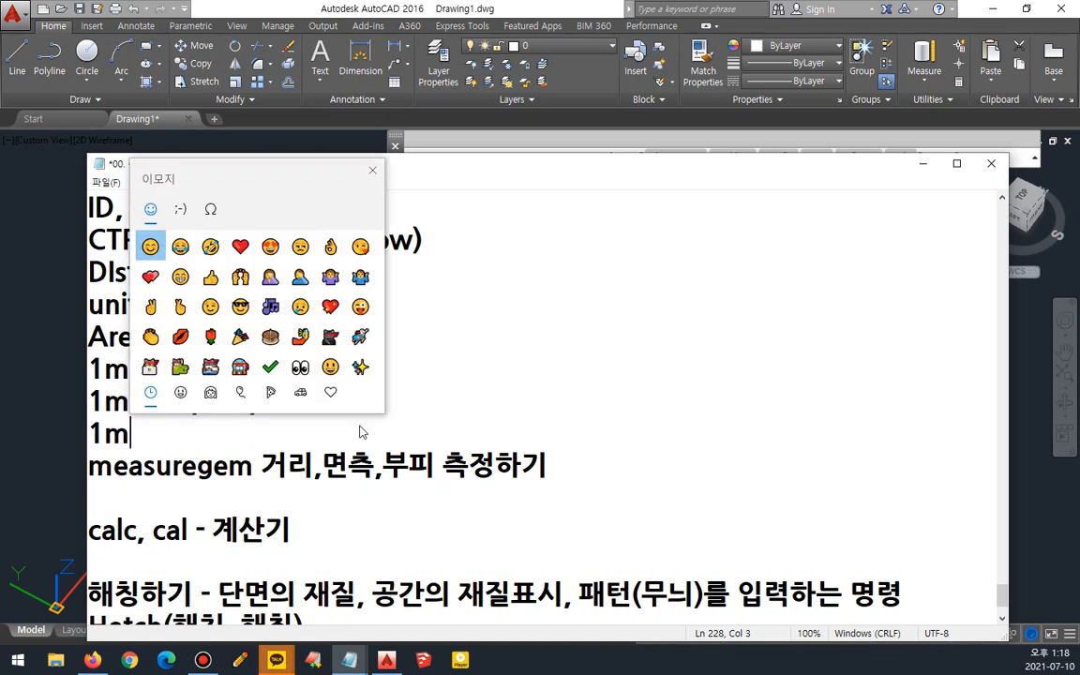
{"action": "left_click", "coordinate": [210, 208]}
{"action": "left_click", "coordinate": [176, 246]}
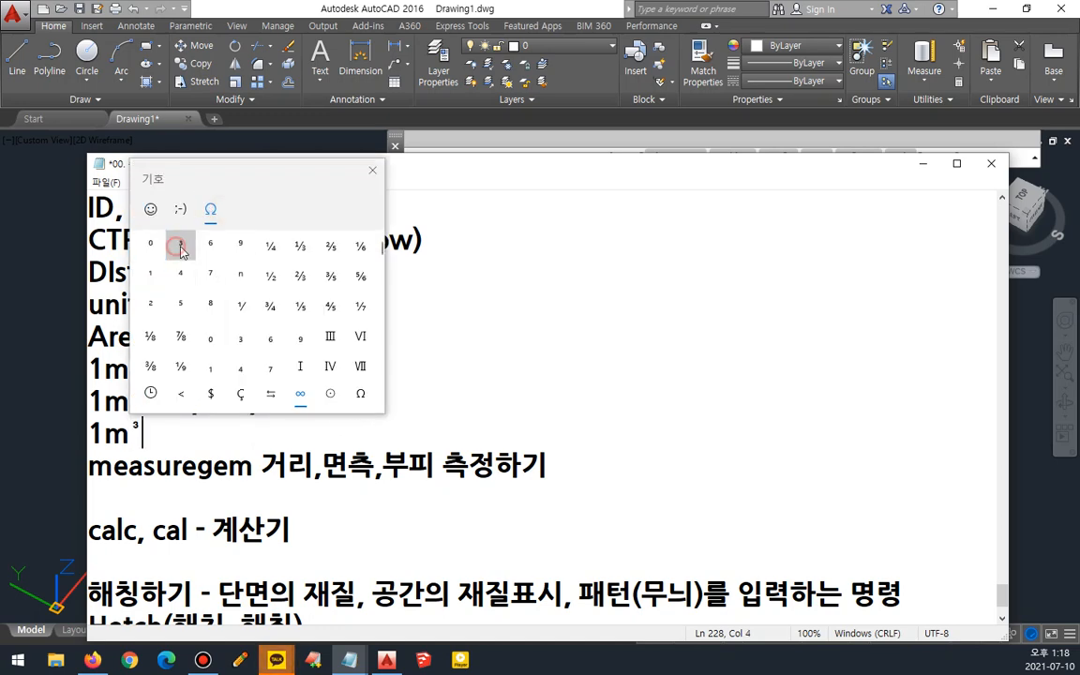
{"action": "left_click", "coordinate": [372, 170]}
{"action": "type", "text": "= 1,000,000,000"}
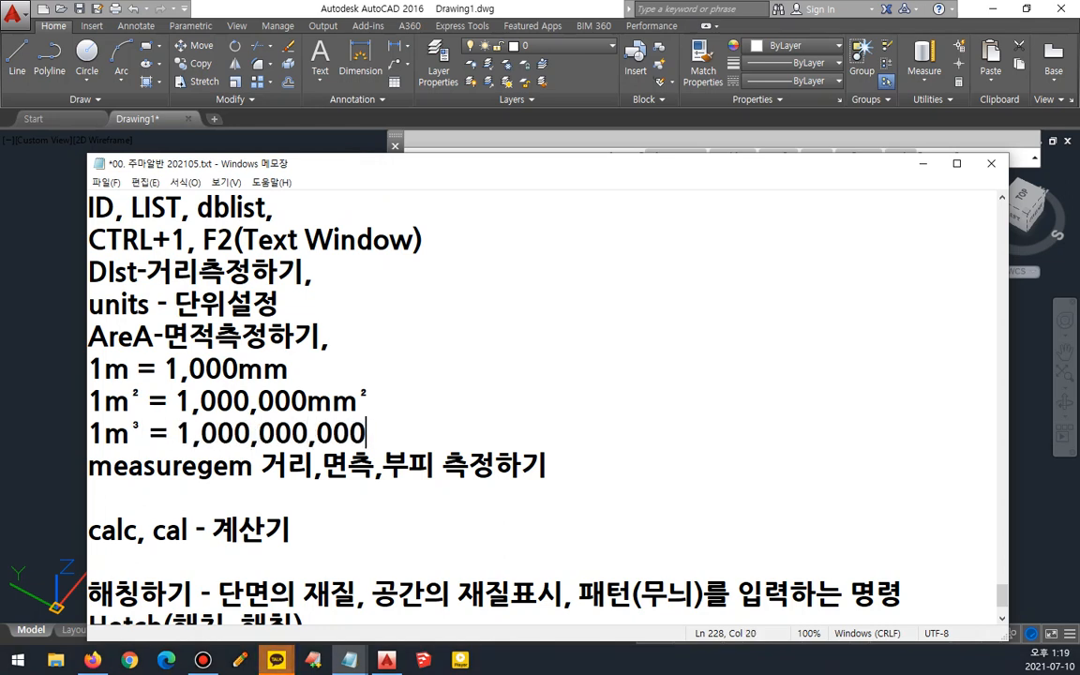
{"action": "type", "text": "mm"}
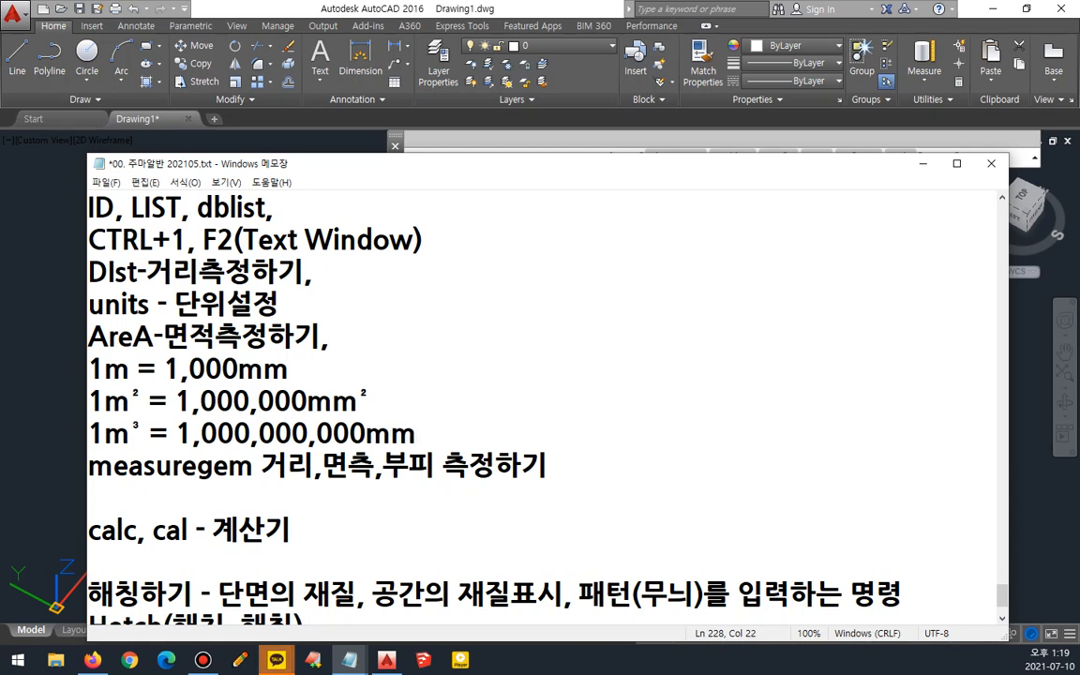
{"action": "left_click_drag", "start_coordinate": [144, 434], "coordinate": [130, 434]}
{"action": "left_click", "coordinate": [434, 437]}
{"action": "key", "text": "ctrl+v"}
{"action": "key", "text": "Return"}
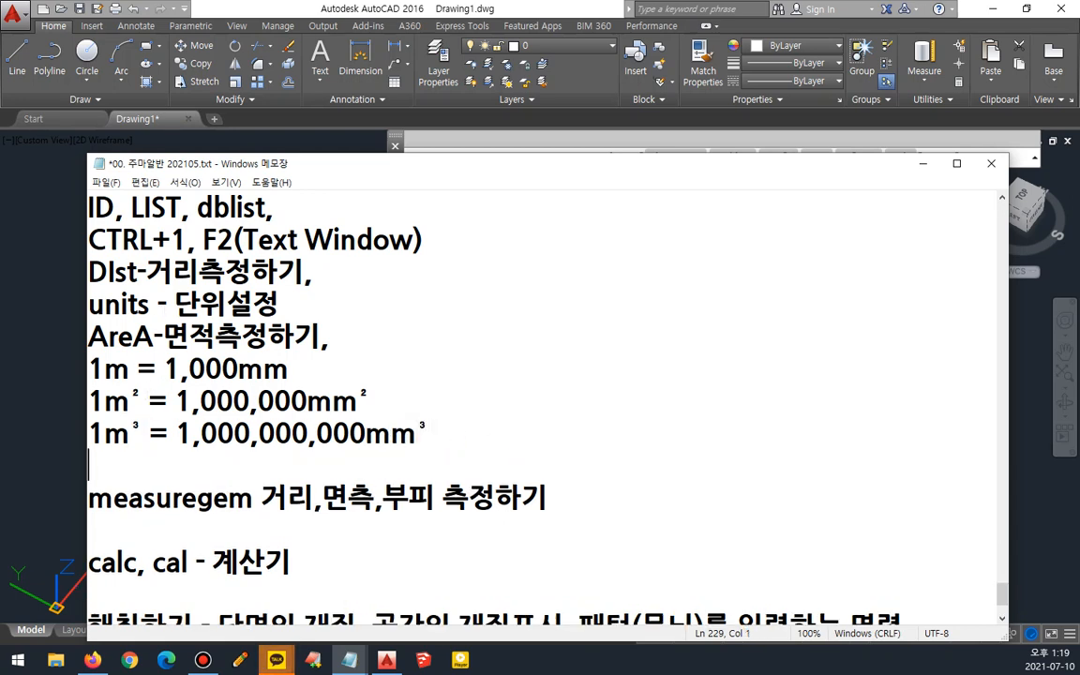
- Add three new lines "1자", "1feet" and "1인치" below the cubic metre line
{"action": "key", "text": "Return"}
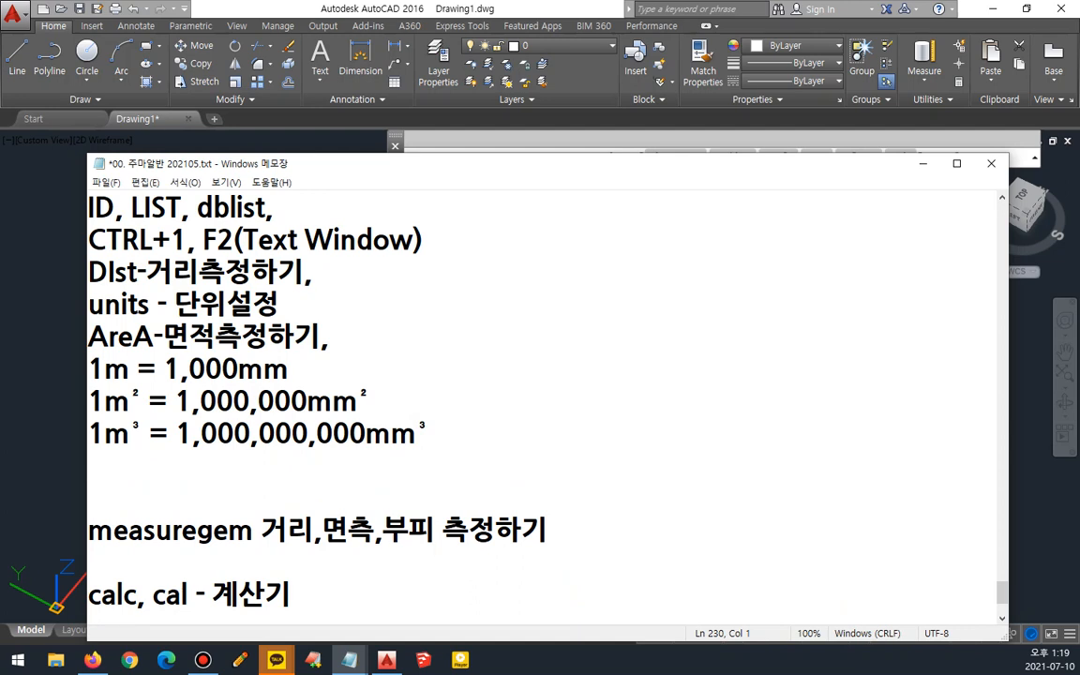
{"action": "key", "text": "Up"}
{"action": "type", "text": "1자"}
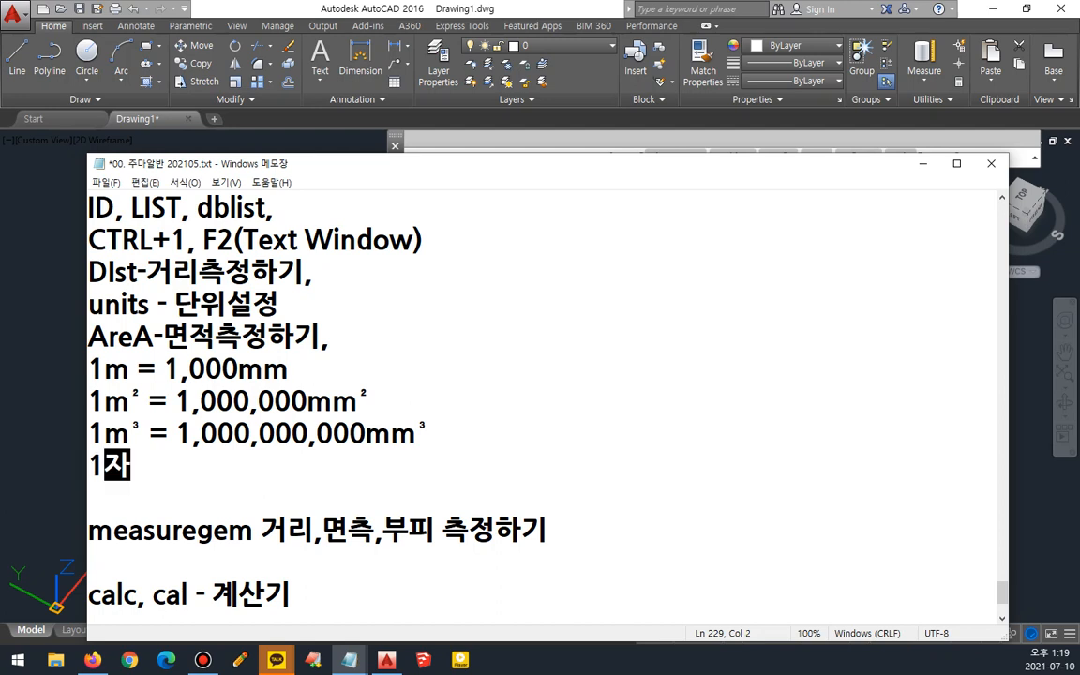
{"action": "key", "text": "Return"}
{"action": "type", "text": "2"}
{"action": "key", "text": "BackSpace"}
{"action": "type", "text": "1feet"}
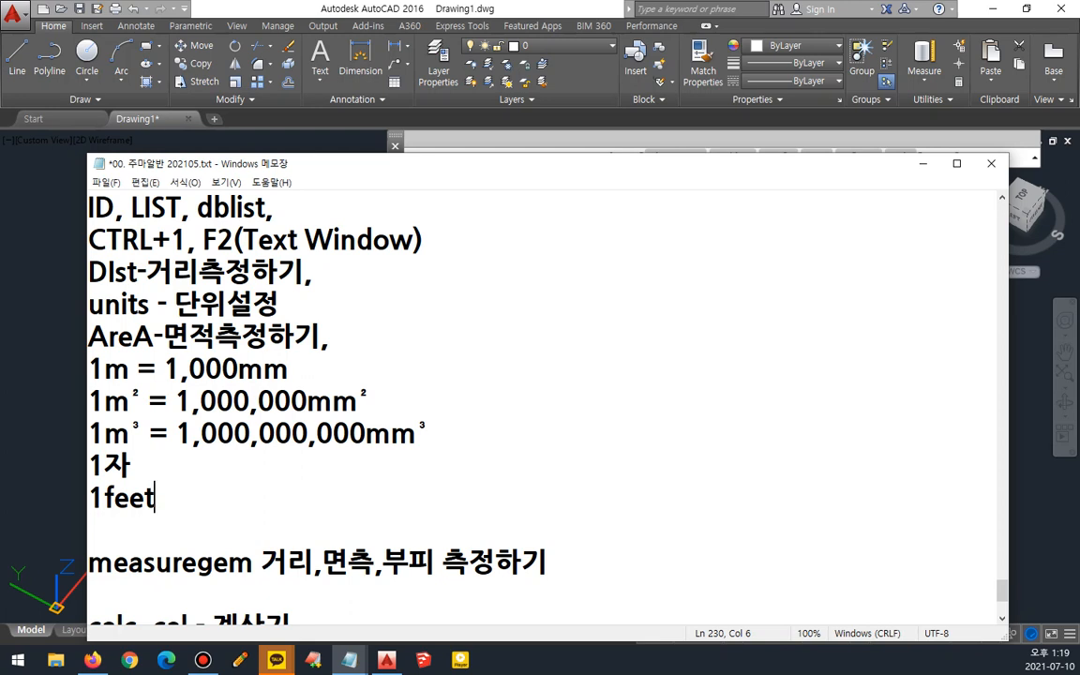
{"action": "key", "text": "Return"}
{"action": "type", "text": "1"}
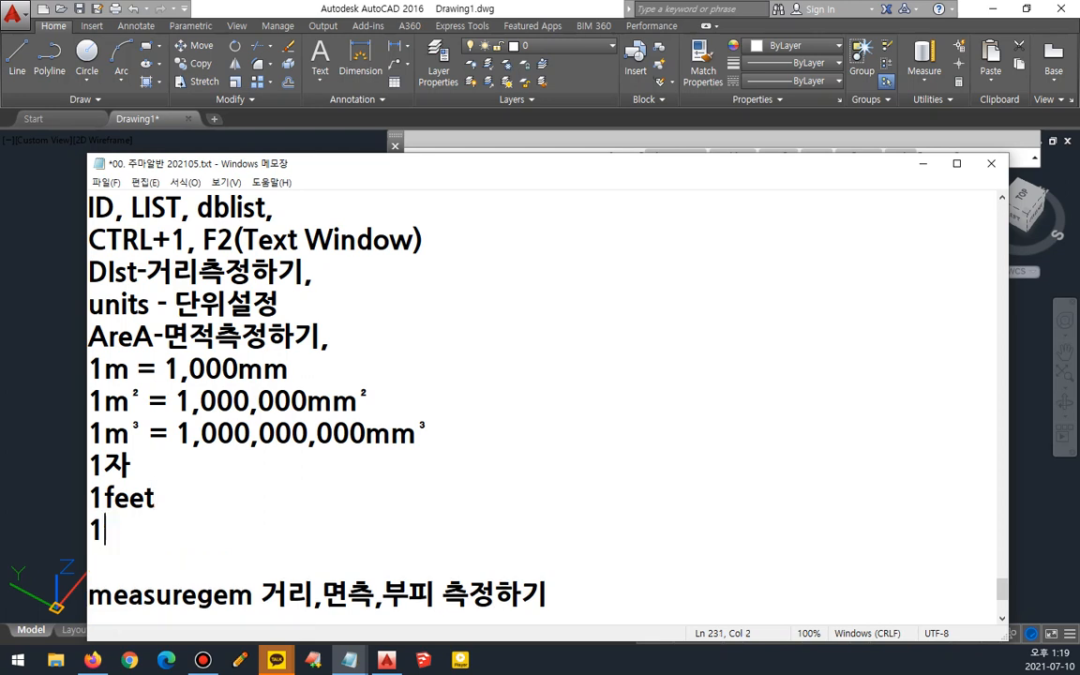
{"action": "type", "text": "인치"}
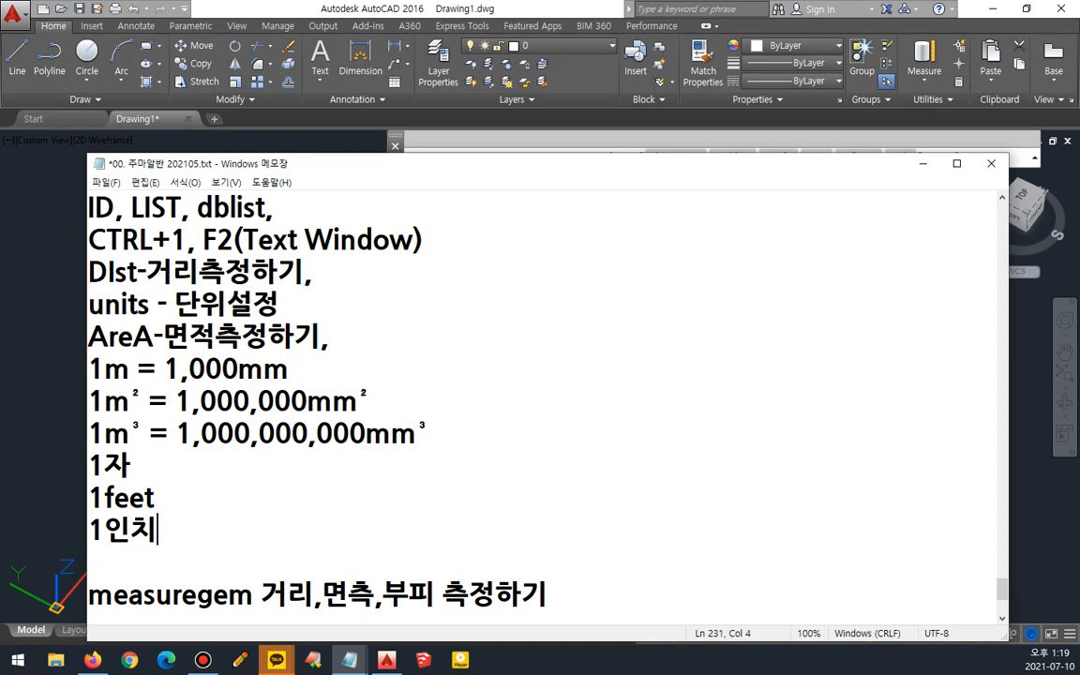
- Complete the feet line as "1feet = 30.48Cm", moving the value first typed on the 1자 line
{"action": "key", "text": "Up"}
{"action": "key", "text": "Up"}
{"action": "type", "text": "="}
{"action": "type", "text": "30."}
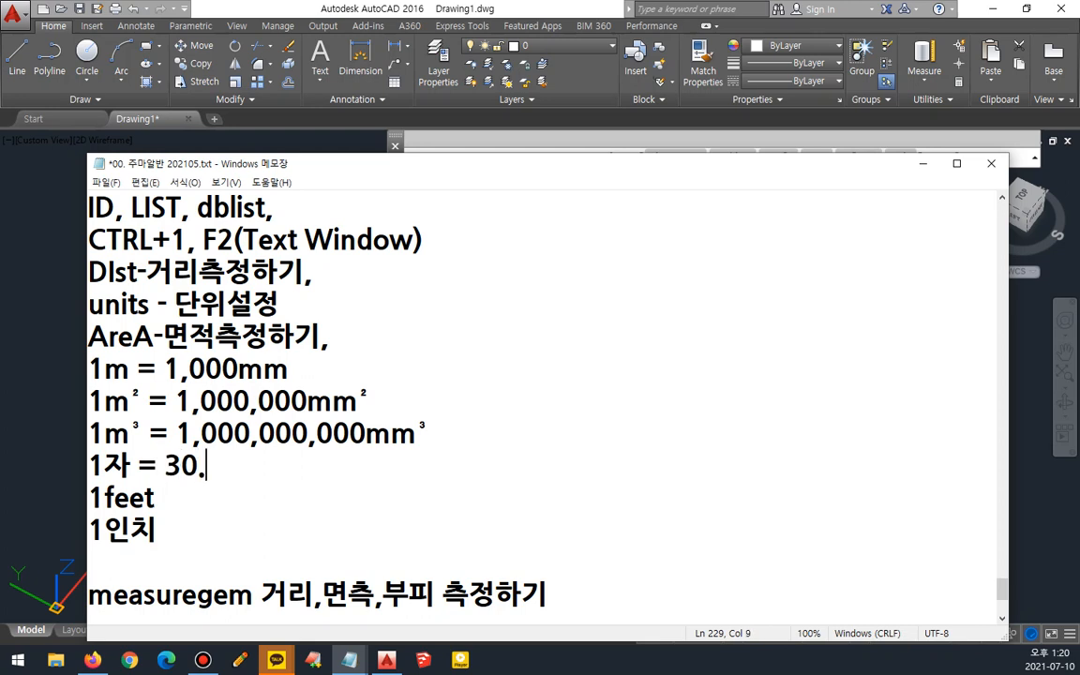
{"action": "type", "text": "48Cm"}
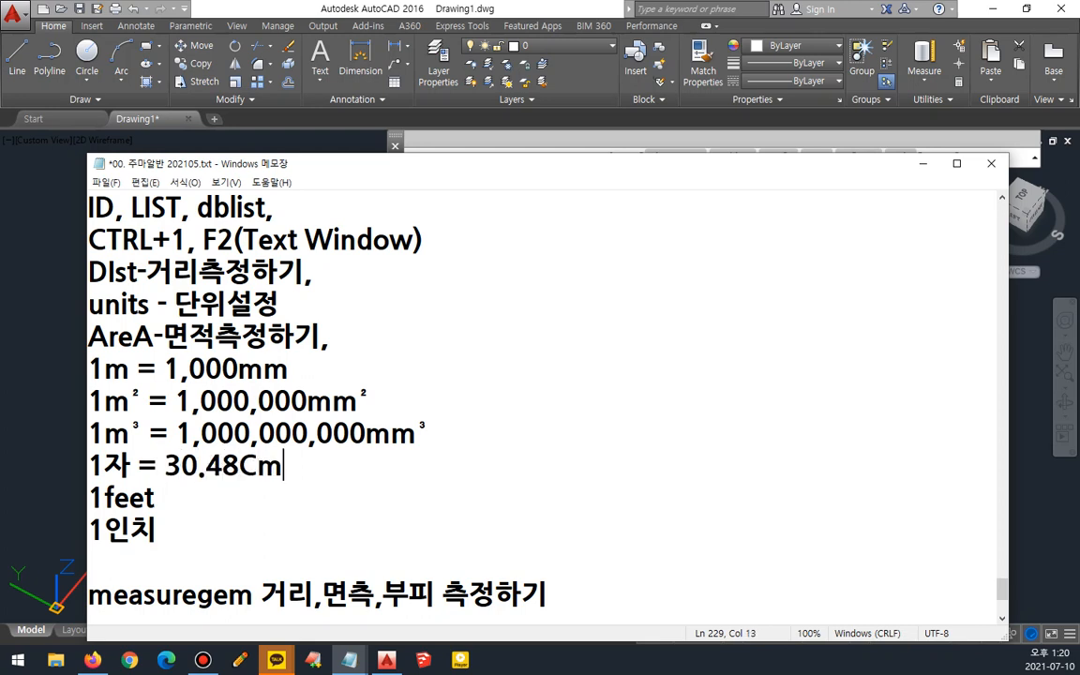
{"action": "key", "text": "shift+Left"}
{"action": "key", "text": "shift+Left"}
{"action": "key", "text": "shift+Left"}
{"action": "key", "text": "shift+Left"}
{"action": "key", "text": "shift+Left"}
{"action": "key", "text": "shift+Left"}
{"action": "key", "text": "shift+Left"}
{"action": "key", "text": "shift+Left"}
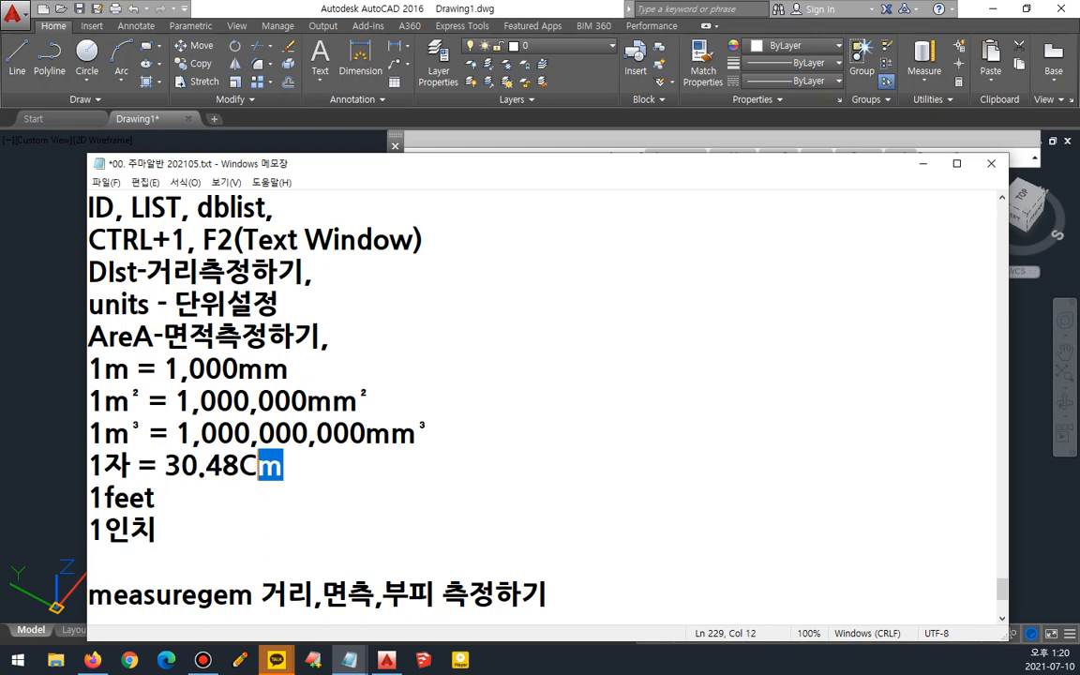
{"action": "key", "text": "shift+Left"}
{"action": "key", "text": "shift+Left"}
{"action": "key", "text": "Delete"}
{"action": "key", "text": "Down"}
{"action": "key", "text": "Right"}
{"action": "key", "text": "Right"}
{"action": "key", "text": "Right"}
{"action": "key", "text": "ctrl+v"}
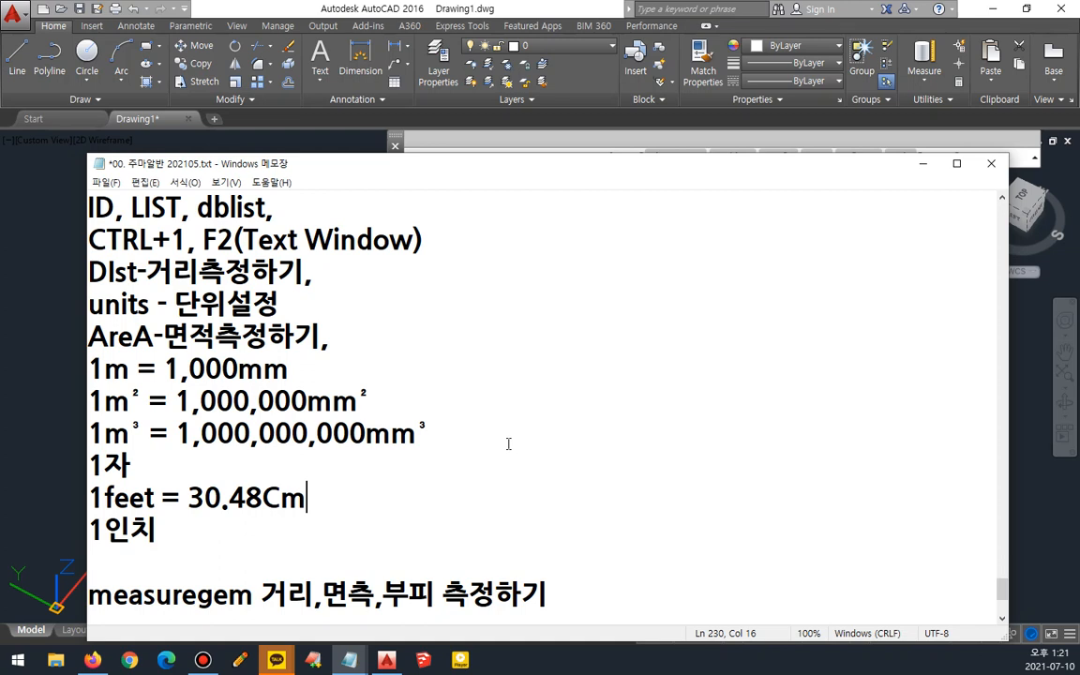
- Complete the 1자 line as "1자 = 30.3"
{"action": "key", "text": "Up"}
{"action": "type", "text": "="}
{"action": "type", "text": "3"}
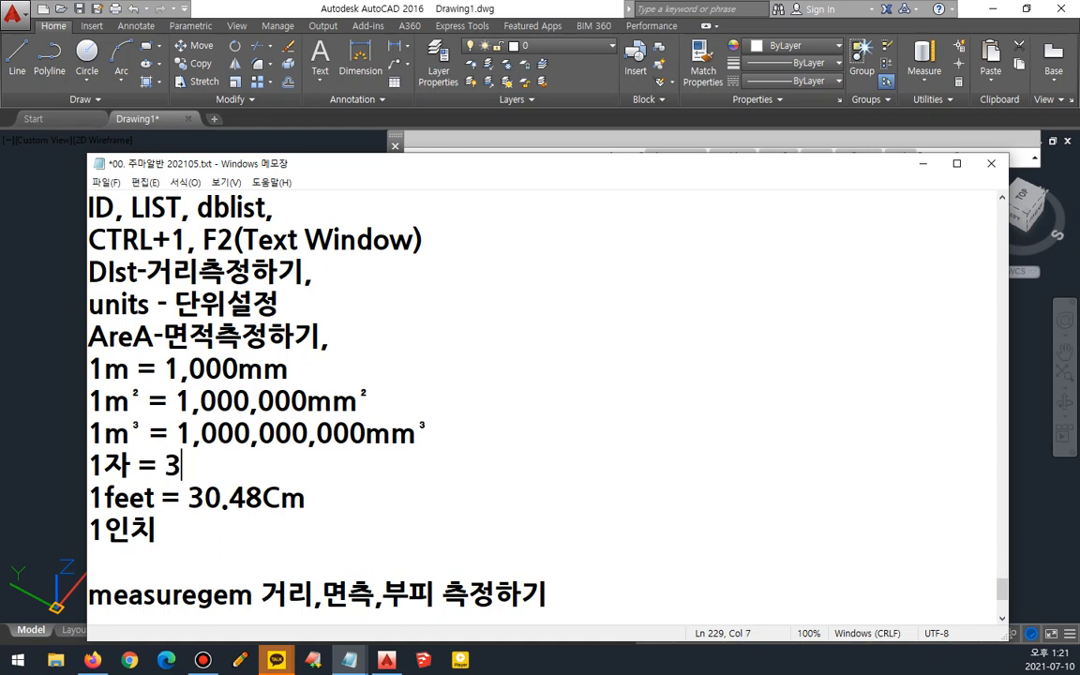
{"action": "type", "text": "0.3Cm"}
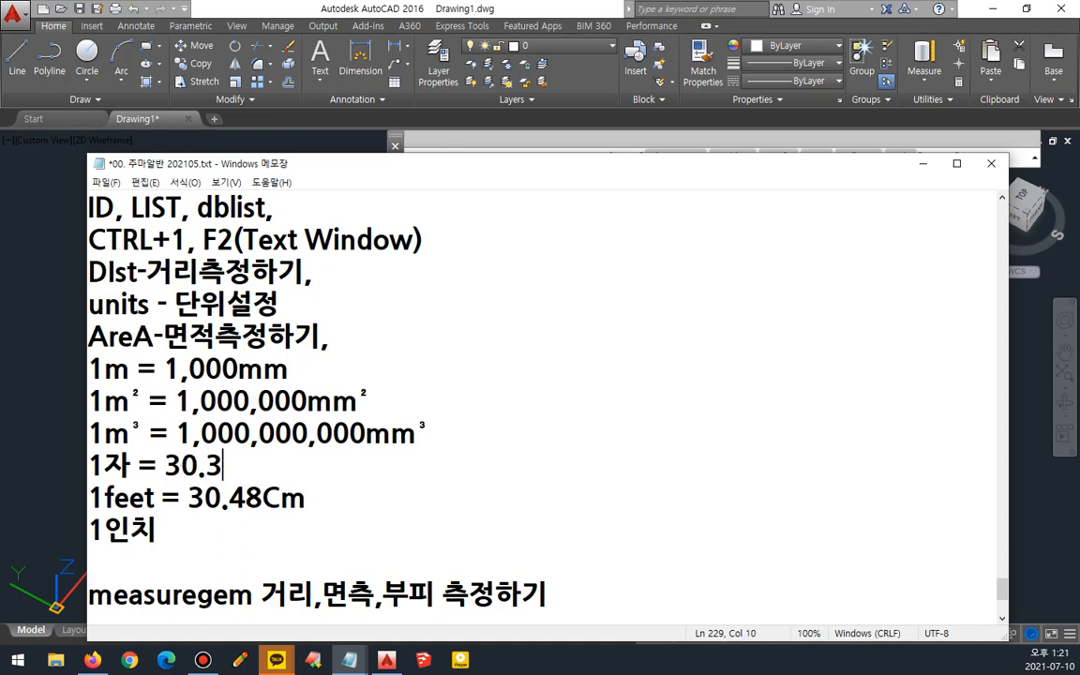
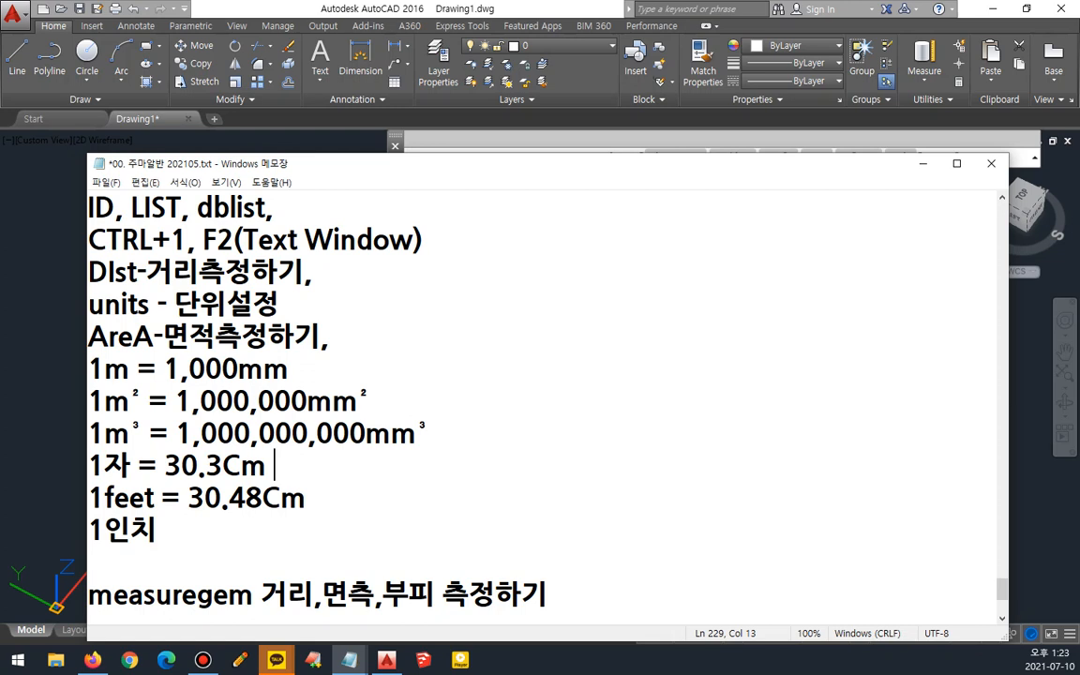
- Add a new line "1평 = 3.3m²" below the 1자 line, copying the m² from the square metre line
{"action": "key", "text": "Return"}
{"action": "type", "text": "1"}
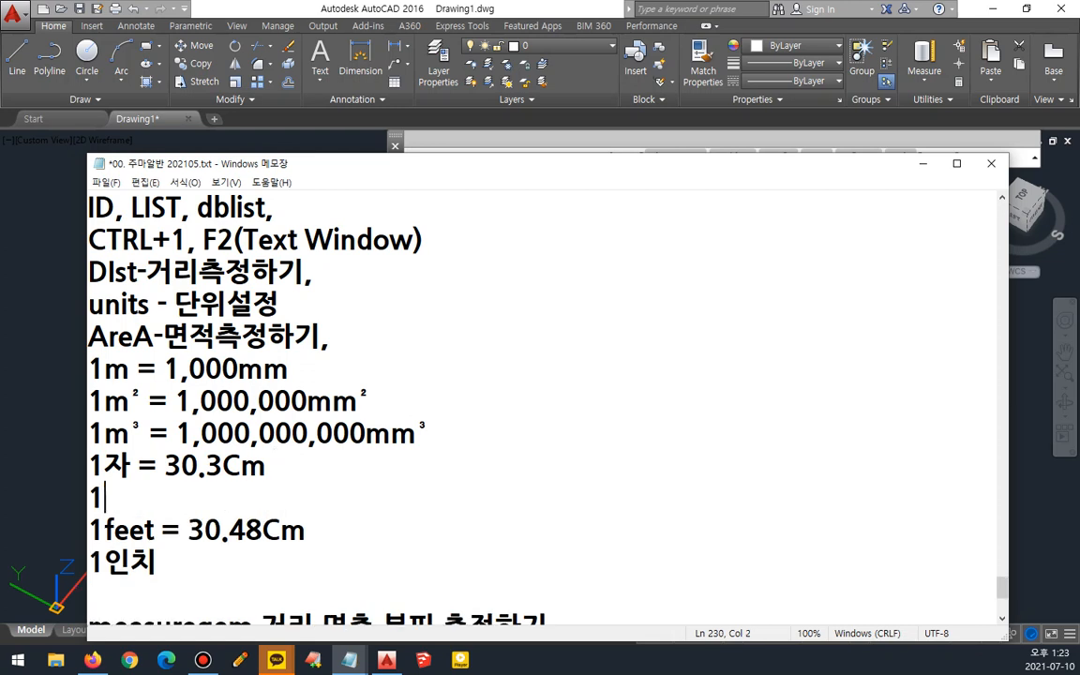
{"action": "type", "text": "vu"}
{"action": "key", "text": "BackSpace"}
{"action": "key", "text": "BackSpace"}
{"action": "type", "text": "평 ="}
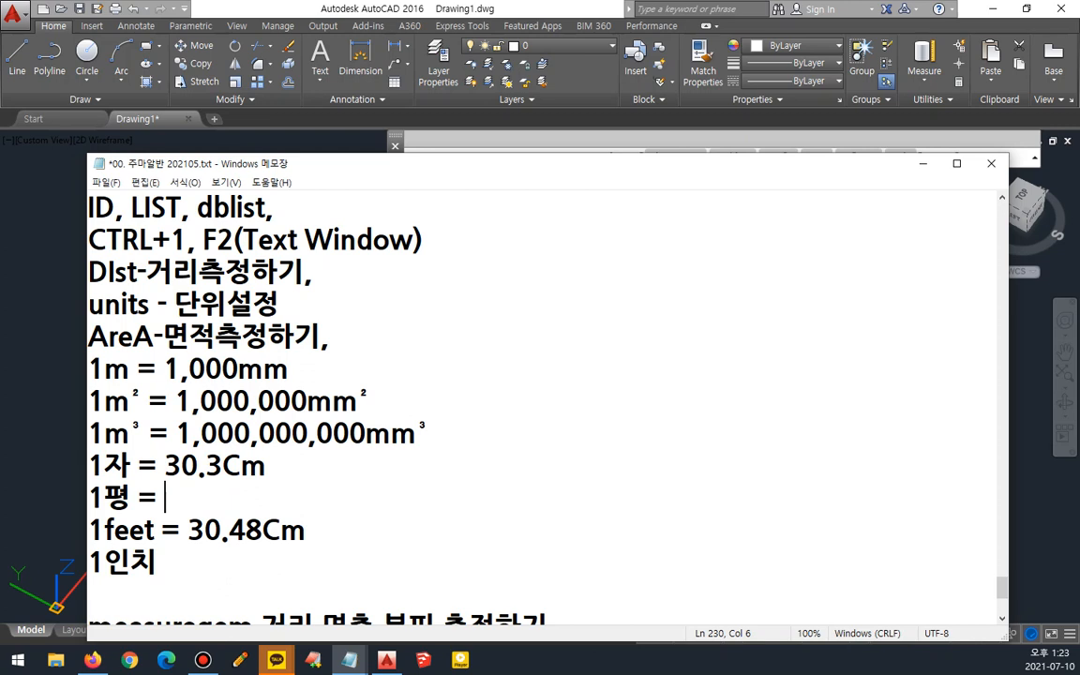
{"action": "type", "text": "3.3"}
{"action": "left_click_drag", "start_coordinate": [332, 401], "coordinate": [375, 402]}
{"action": "key", "text": "ctrl+c"}
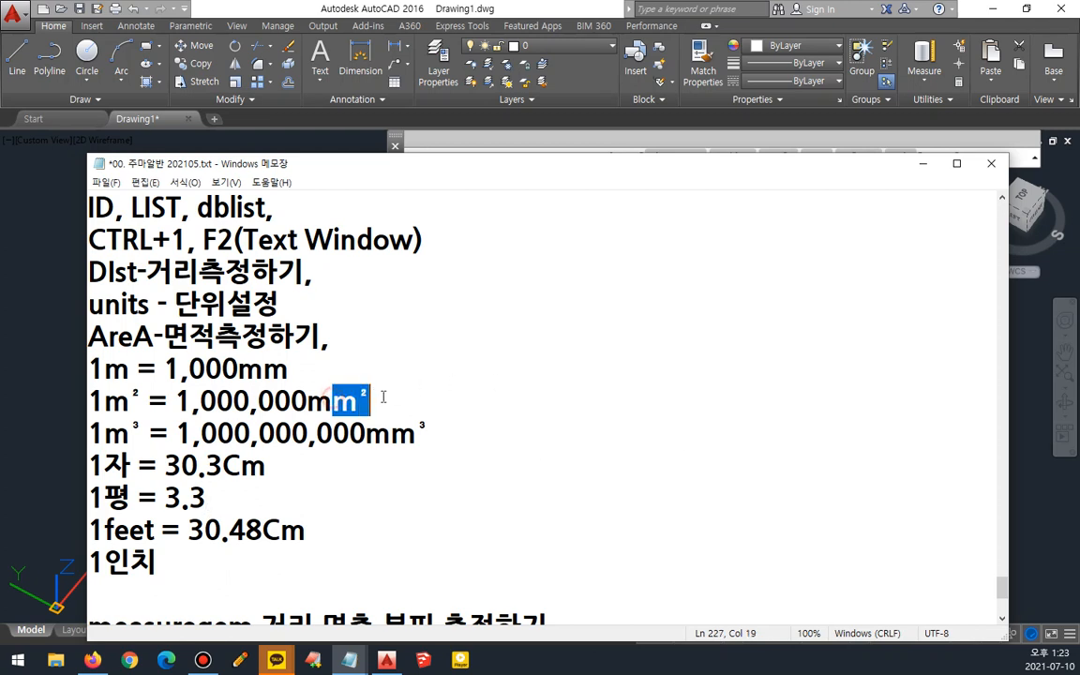
{"action": "left_click", "coordinate": [230, 497]}
{"action": "key", "text": "ctrl+v"}
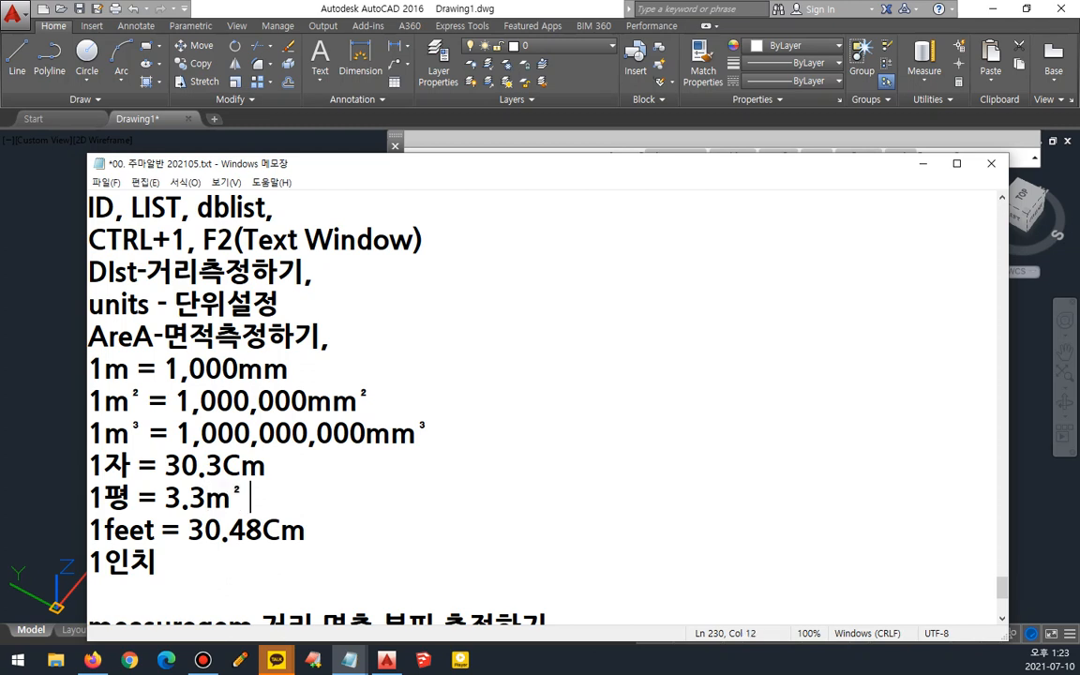
- Extend the 1평 line with "6자x6자 1.8mx1.8m"
{"action": "type", "text": "6자x6자"}
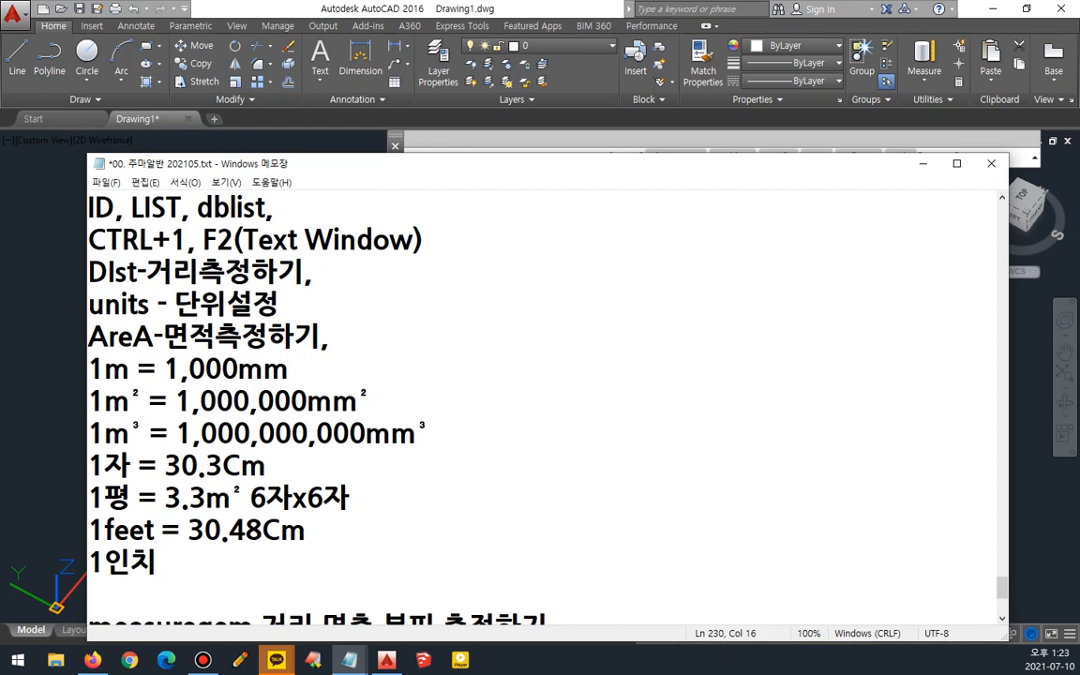
{"action": "type", "text": "1.8mx"}
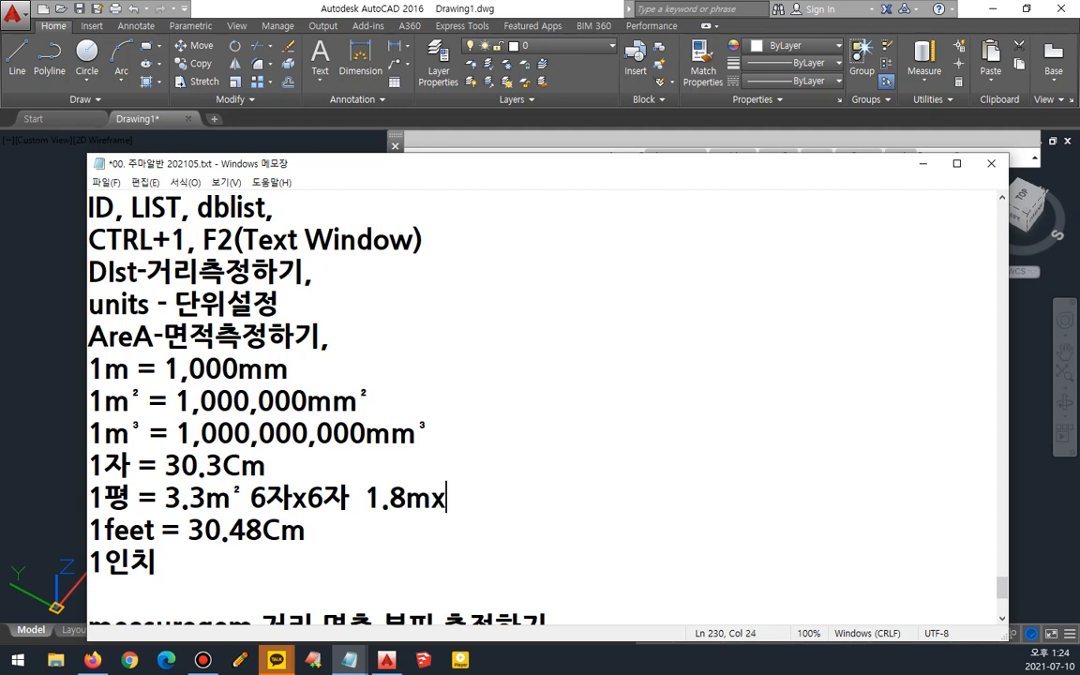
{"action": "type", "text": "1.8m"}
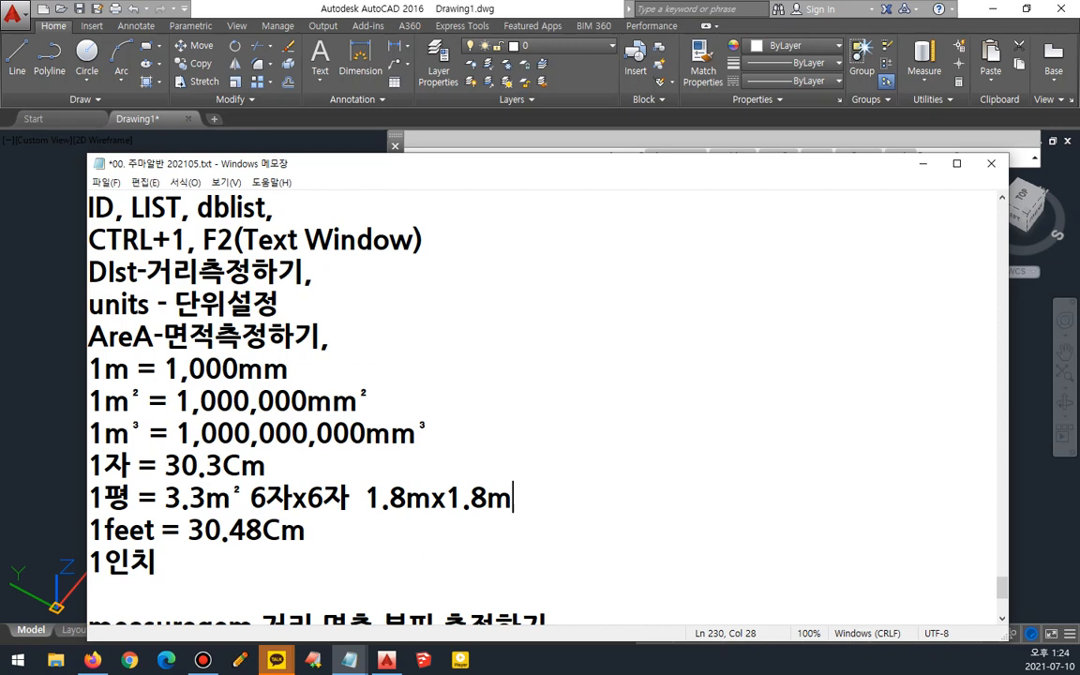
- Append "4x8 = 1.2m x 2.4m" to the end of the 1자 line
{"action": "key", "text": "Up"}
{"action": "type", "text": "4x8"}
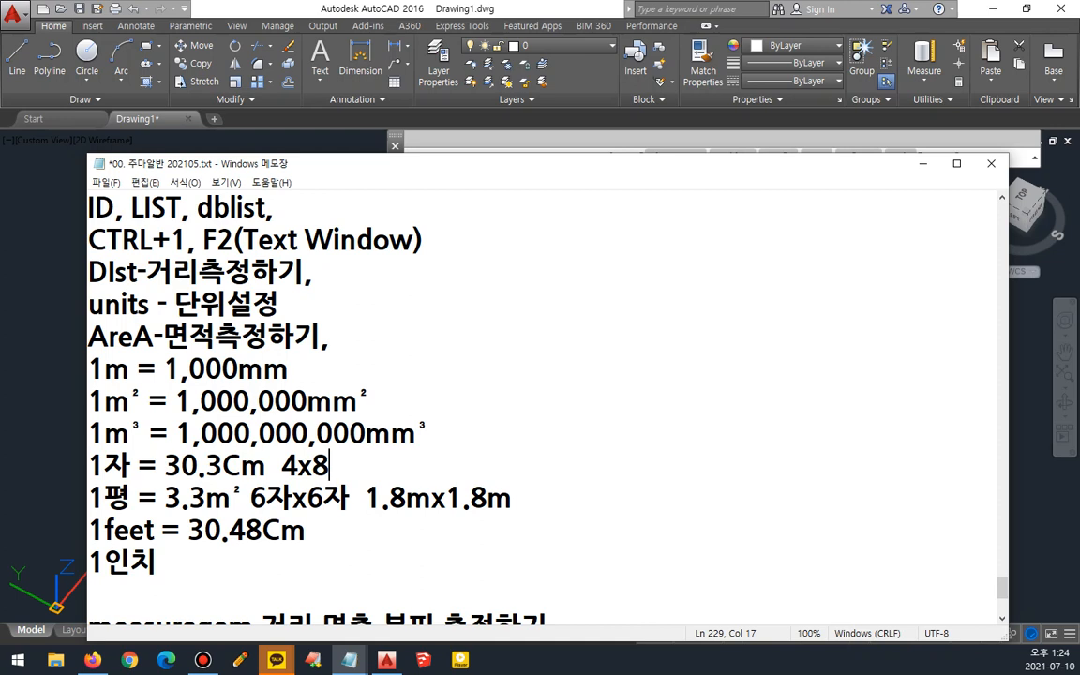
{"action": "type", "text": "= 120"}
{"action": "key", "text": "BackSpace"}
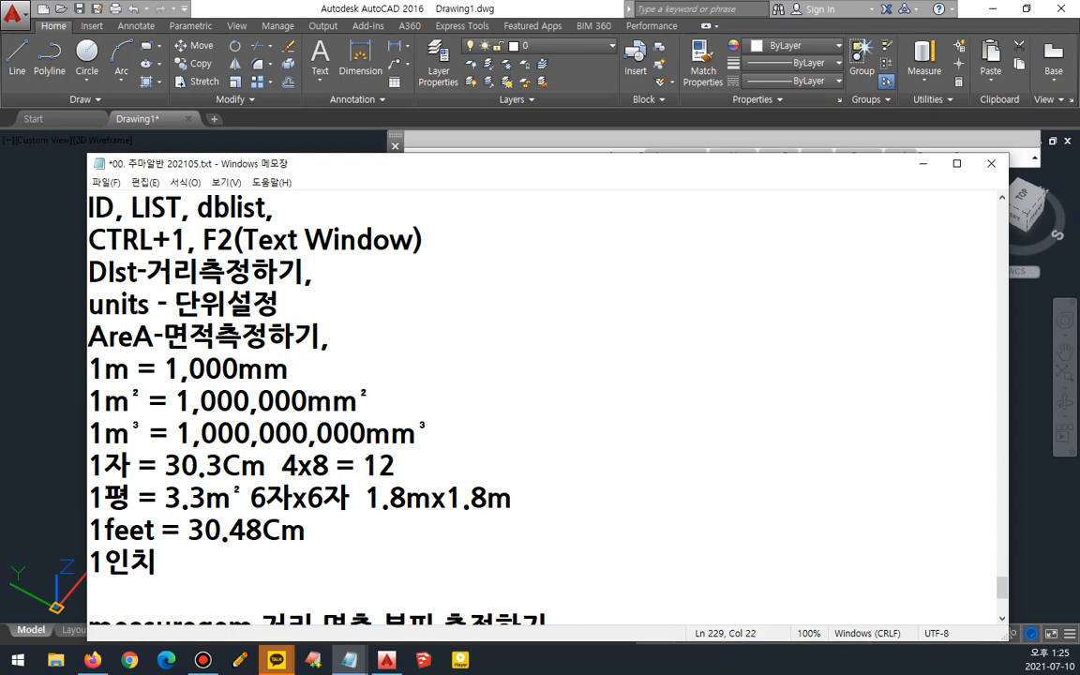
{"action": "type", "text": "0"}
{"action": "type", "text": "x"}
{"action": "key", "text": "BackSpace"}
{"action": "key", "text": "BackSpace"}
{"action": "key", "text": "Left"}
{"action": "type", "text": "."}
{"action": "key", "text": "Right"}
{"action": "type", "text": "m x "}
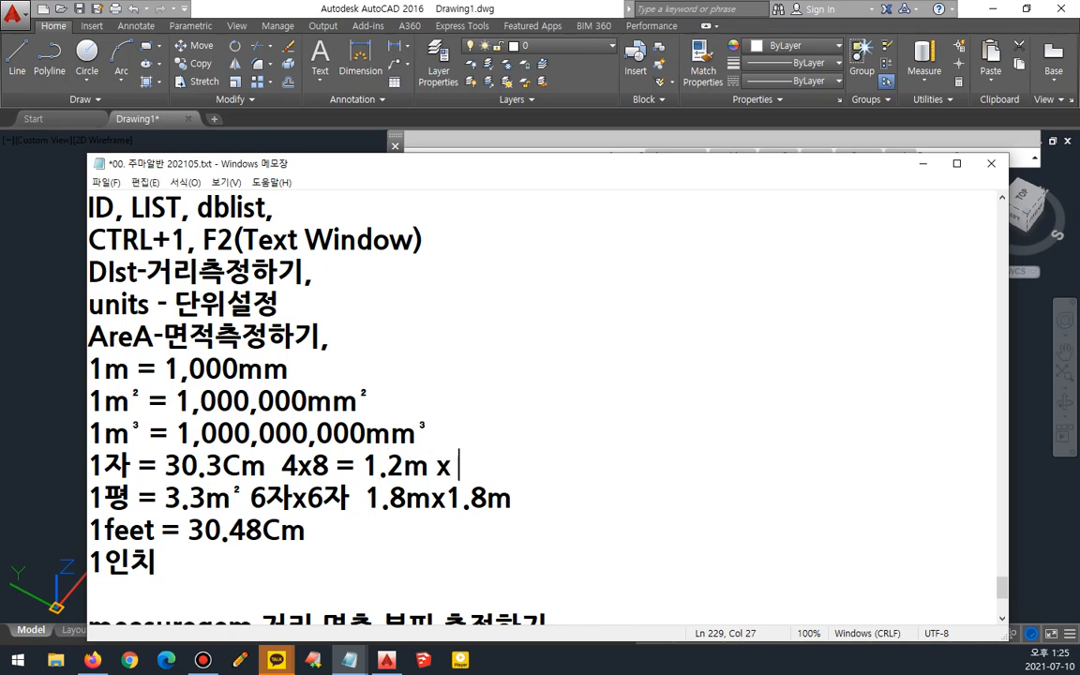
{"action": "type", "text": "2.4"}
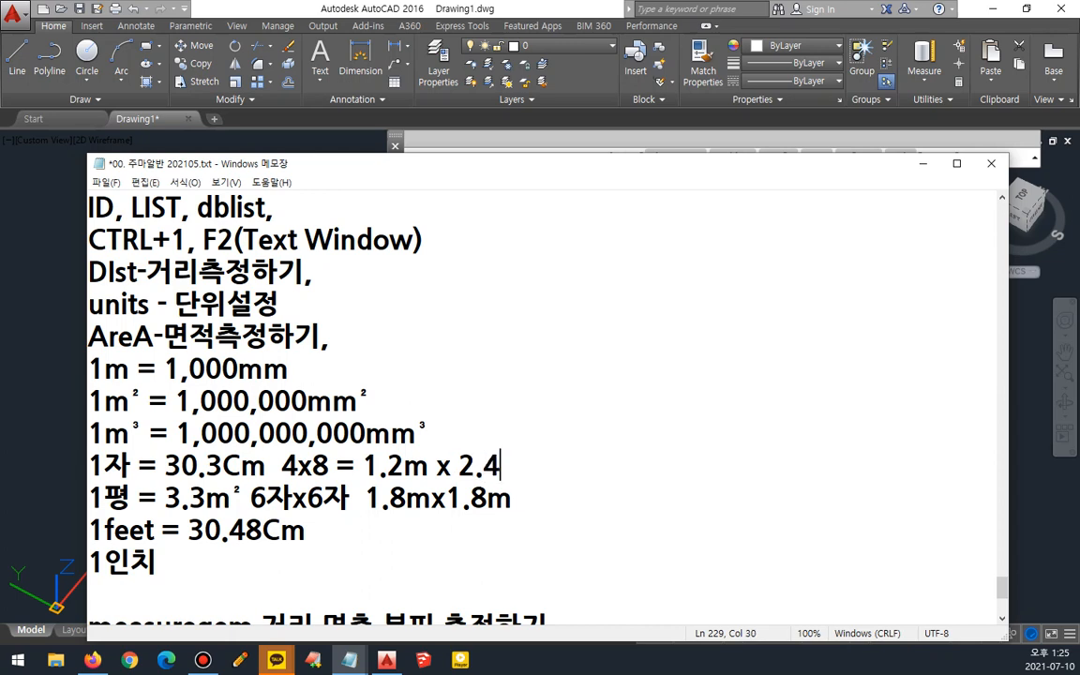
{"action": "type", "text": "m"}
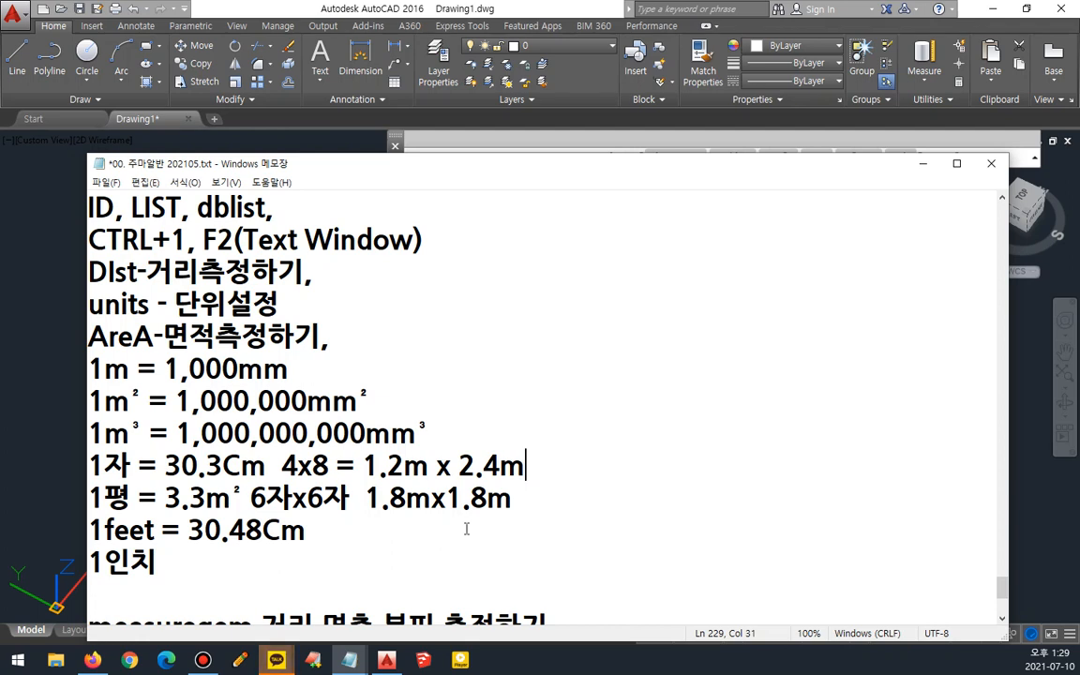
- Insert two new lines, "헤베" and "루베", below the 1평 line
{"action": "scroll", "coordinate": [374, 453], "scroll_direction": "down", "scroll_amount": 2}
{"action": "left_click", "coordinate": [320, 375]}
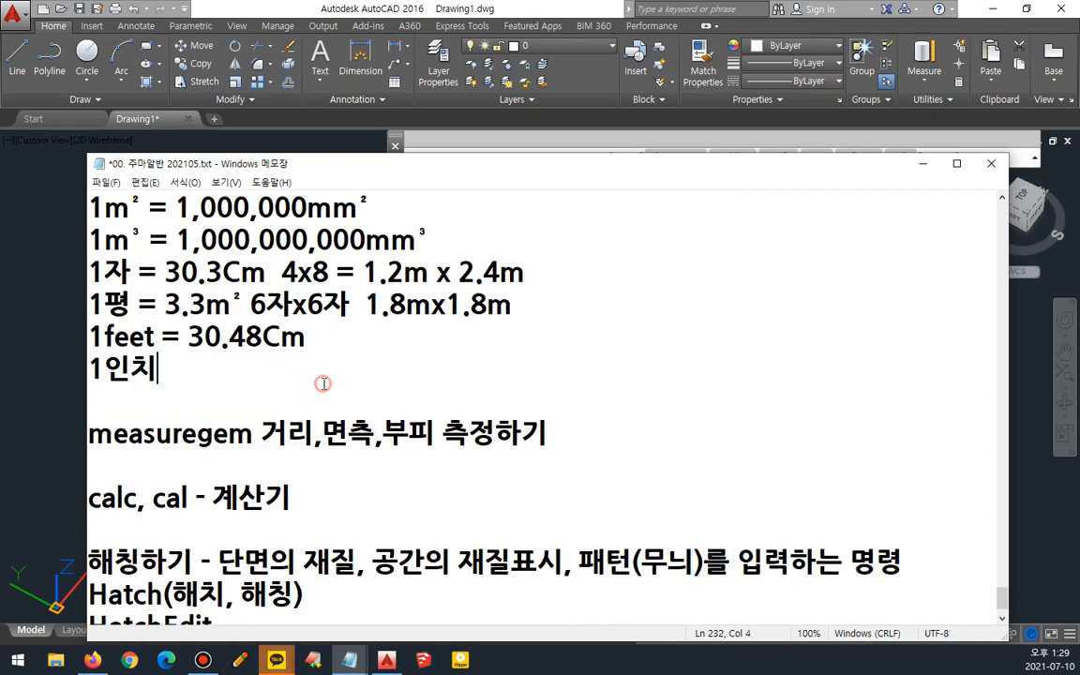
{"action": "left_click", "coordinate": [395, 340]}
{"action": "key", "text": "Up"}
{"action": "key", "text": "End"}
{"action": "key", "text": "Return"}
{"action": "type", "text": "헤베"}
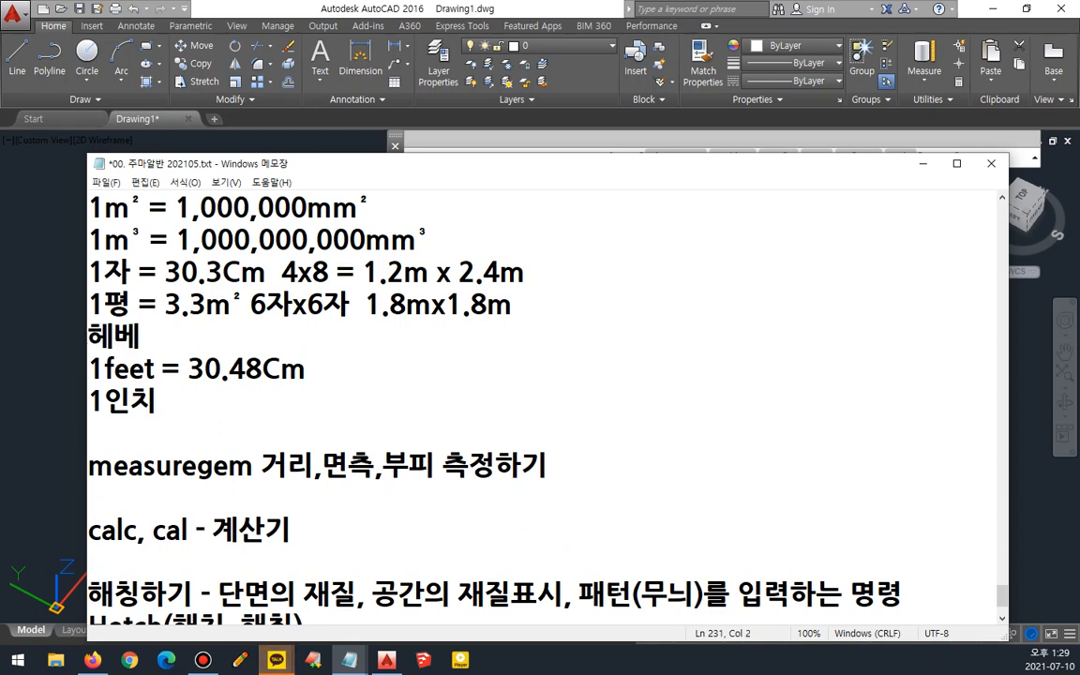
{"action": "key", "text": "Return"}
{"action": "type", "text": "루베"}
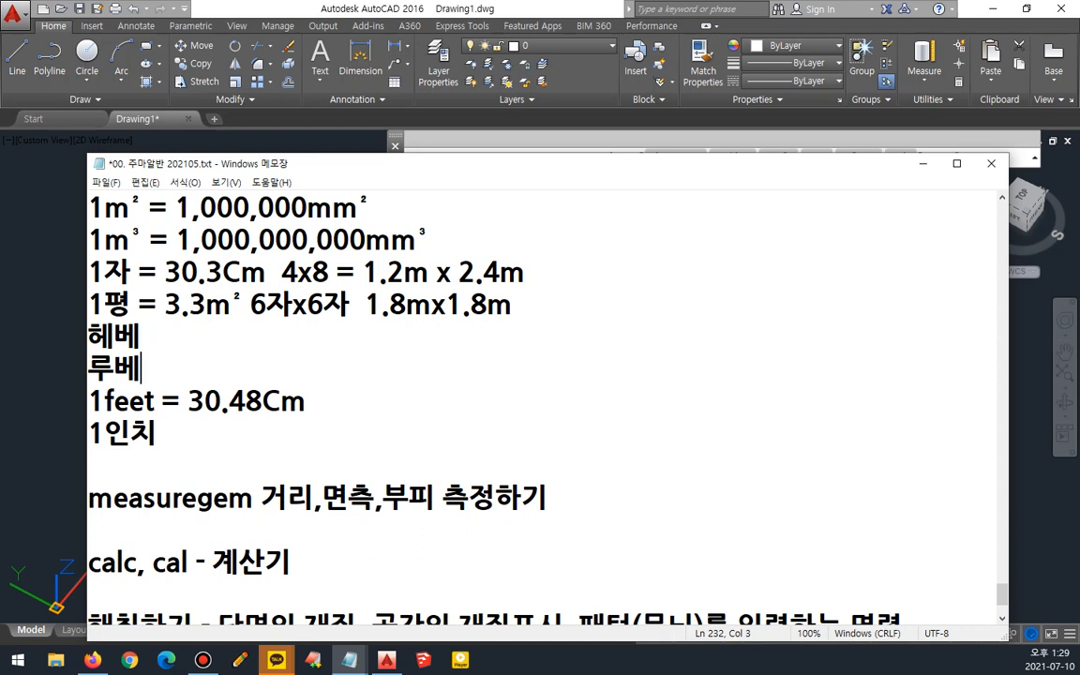
- Add m² after 헤베 and m³ after 루베, copying each superscript unit from the lines above
{"action": "key", "text": "Up"}
{"action": "type", "text": "ㅡ2"}
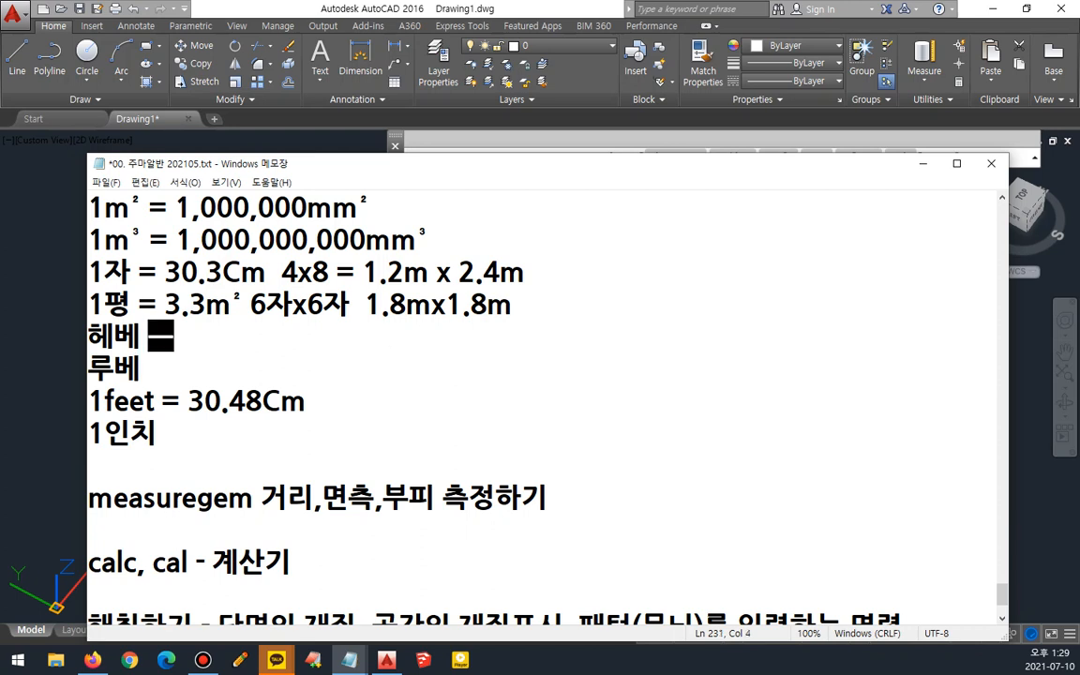
{"action": "key", "text": "BackSpace"}
{"action": "key", "text": "BackSpace"}
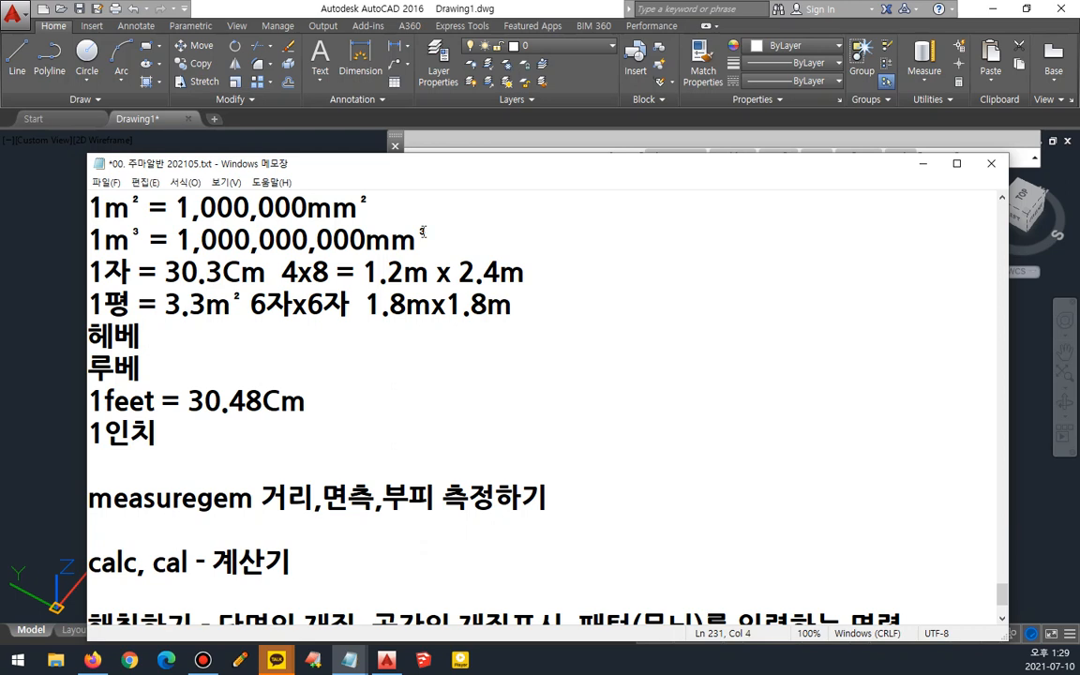
{"action": "left_click_drag", "start_coordinate": [343, 195], "coordinate": [370, 201]}
{"action": "key", "text": "ctrl+c"}
{"action": "left_click", "coordinate": [309, 337]}
{"action": "key", "text": "ctrl+v"}
{"action": "left_click_drag", "start_coordinate": [390, 240], "coordinate": [430, 239]}
{"action": "key", "text": "ctrl+c"}
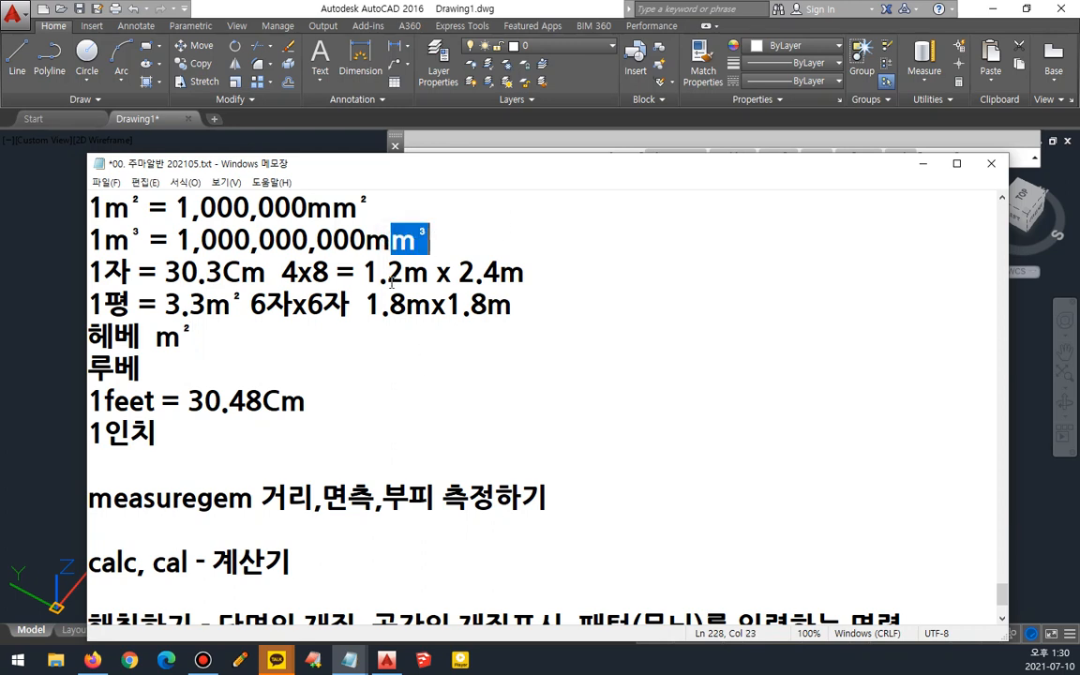
{"action": "left_click", "coordinate": [283, 364]}
{"action": "key", "text": "ctrl+v"}
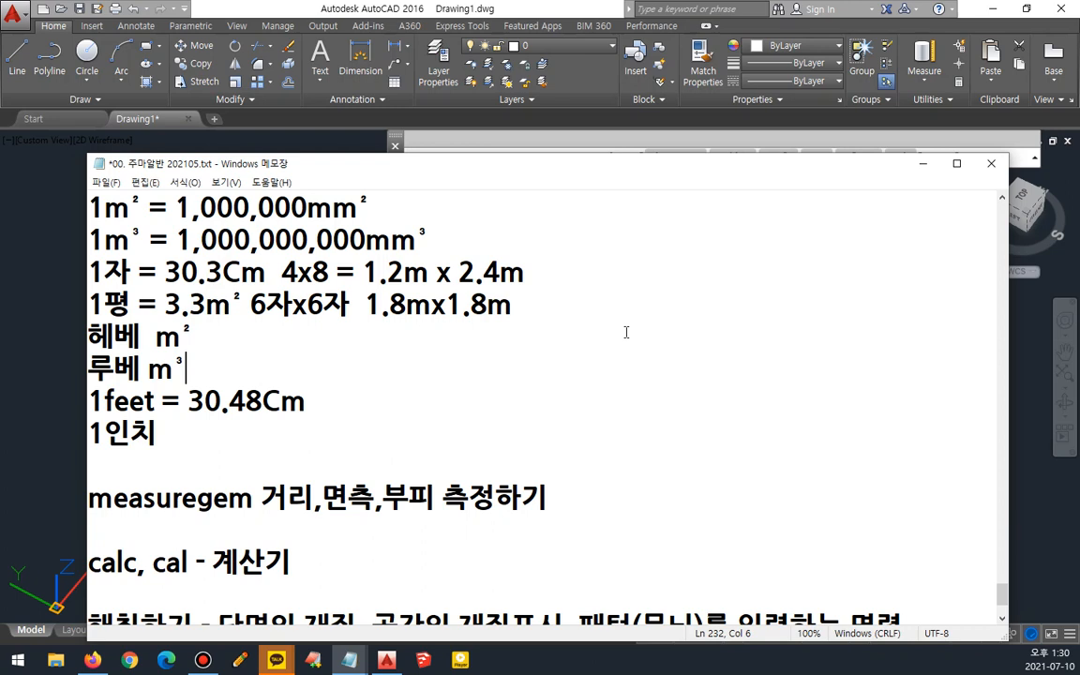
- Add a line "1치(촌) 1자/10 = 3.03Cm" directly below the cubic metre line
{"action": "key", "text": "Up"}
{"action": "key", "text": "Up"}
{"action": "key", "text": "Up"}
{"action": "key", "text": "Up"}
{"action": "key", "text": "End"}
{"action": "key", "text": "Return"}
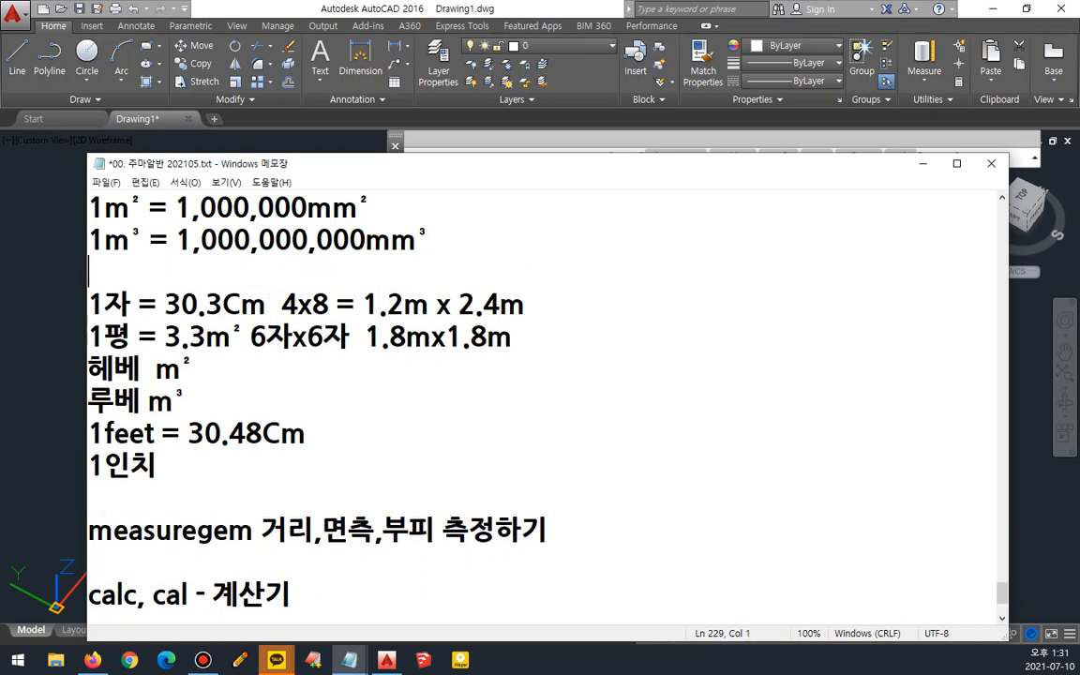
{"action": "type", "text": "1cl"}
{"action": "key", "text": "BackSpace"}
{"action": "key", "text": "BackSpace"}
{"action": "type", "text": "치"}
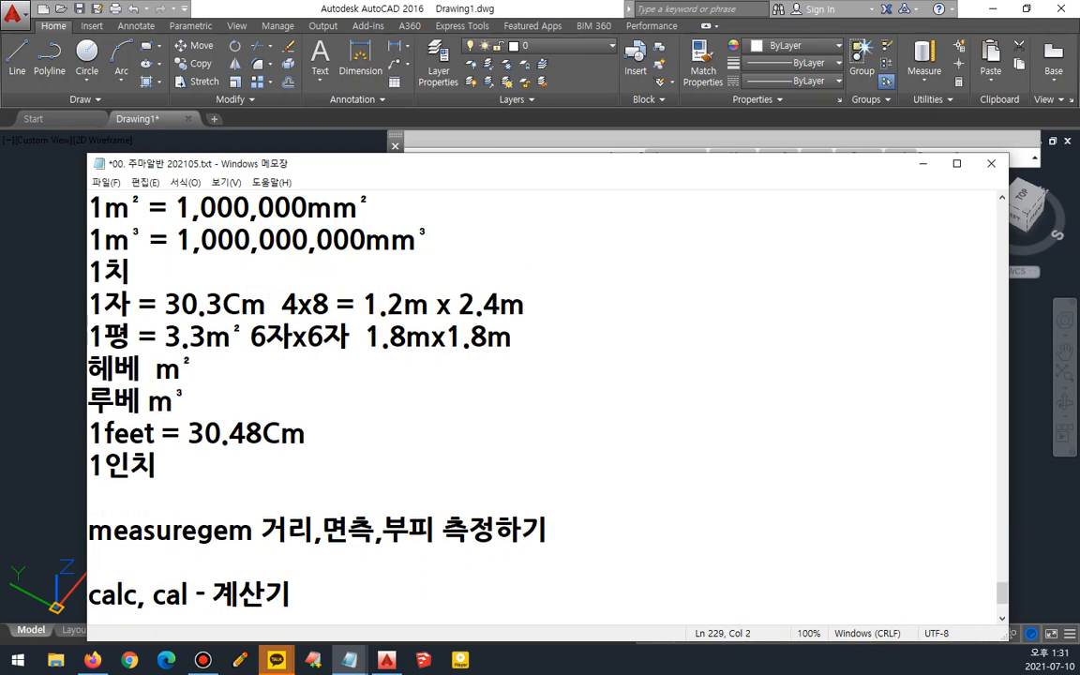
{"action": "type", "text": "(촌)"}
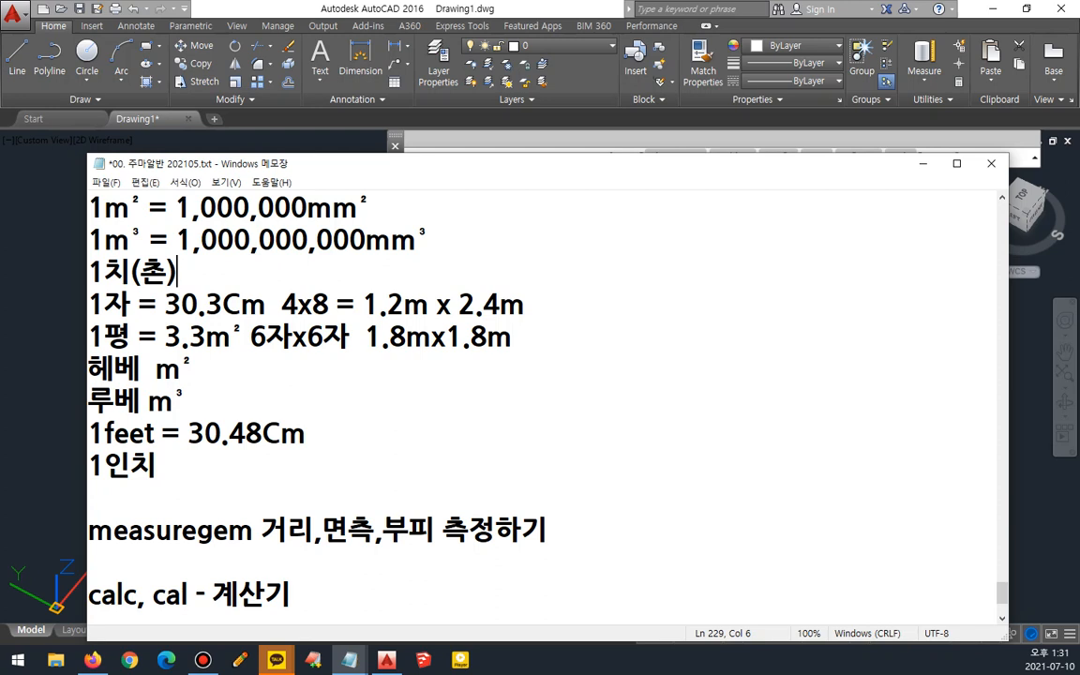
{"action": "type", "text": "1ㅈㅏ/10"}
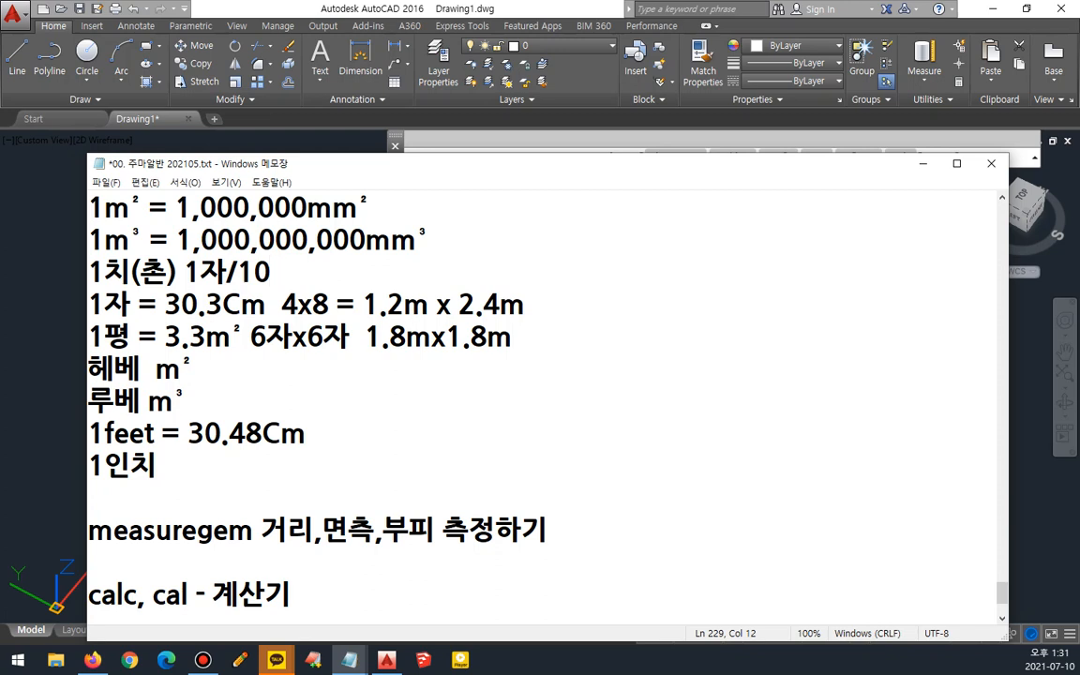
{"action": "type", "text": "= 3.3"}
{"action": "key", "text": "BackSpace"}
{"action": "type", "text": "03"}
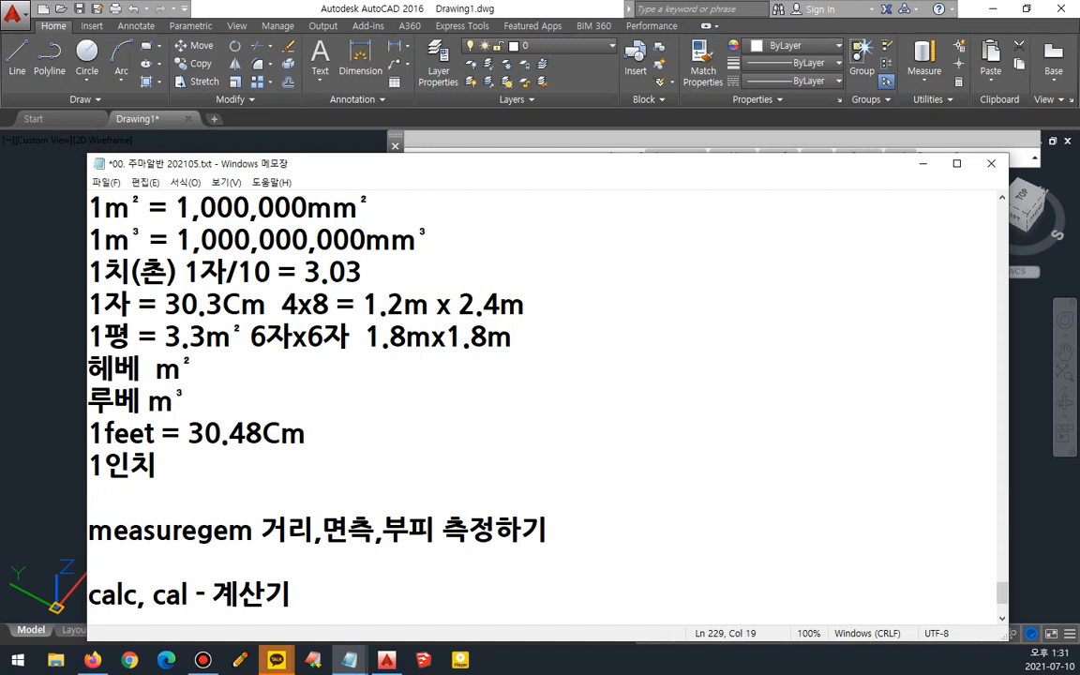
{"action": "type", "text": "Cm"}
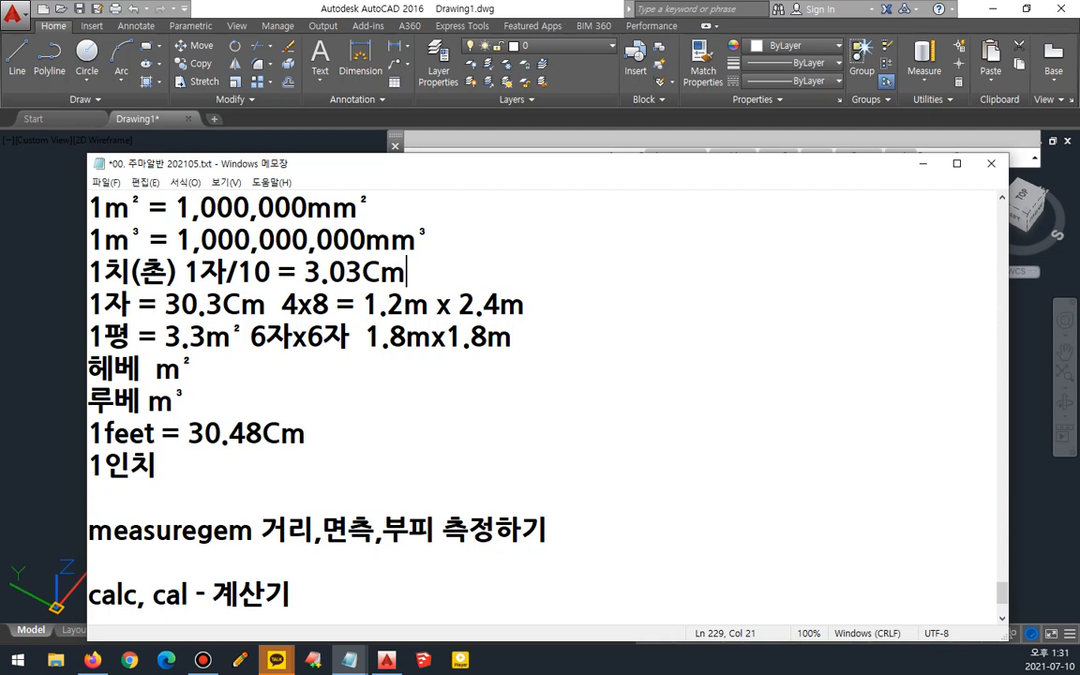
- Complete the inch line as "1인치 2.54Cm"
{"action": "key", "text": "Down"}
{"action": "key", "text": "Down"}
{"action": "key", "text": "Down"}
{"action": "key", "text": "Down"}
{"action": "key", "text": "Down"}
{"action": "key", "text": "Down"}
{"action": "type", "text": "2.5"}
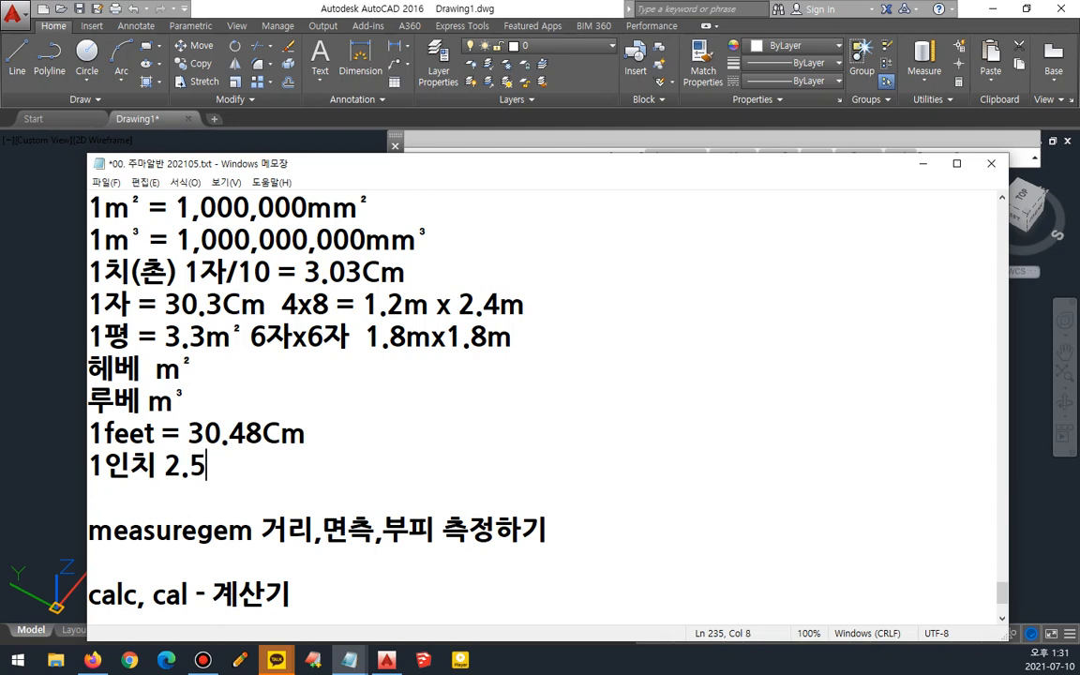
{"action": "type", "text": "4Cm"}
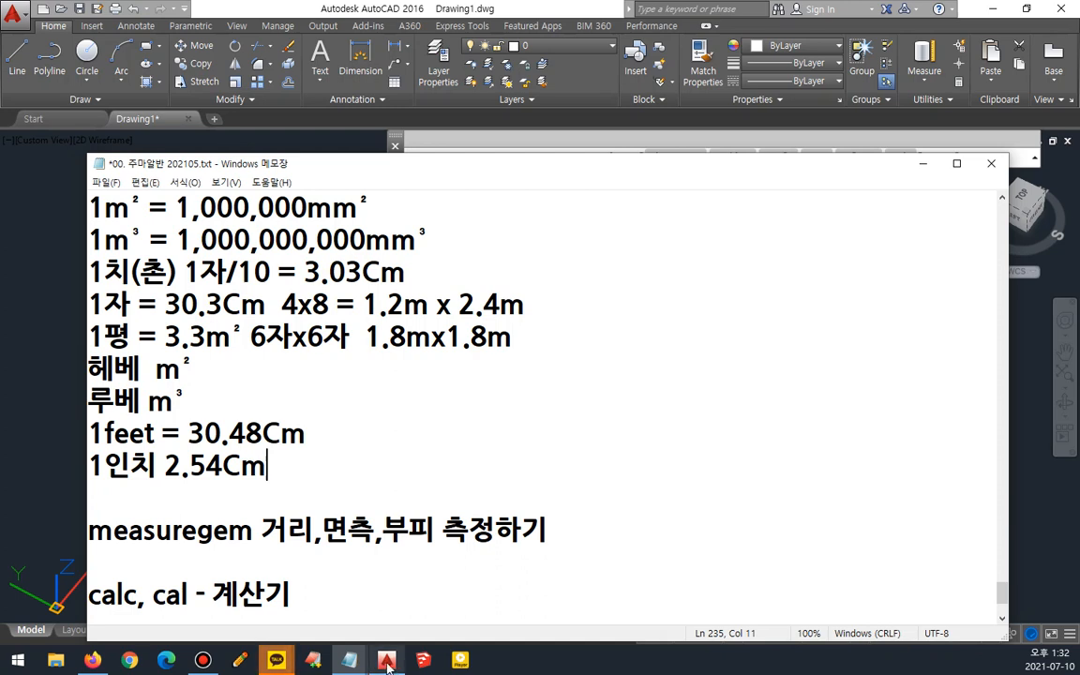
- Add a line "중량 = 체적*비중(철의 비중 7.8)" after a blank line below the inch line
{"action": "mouse_move", "coordinate": [379, 664]}
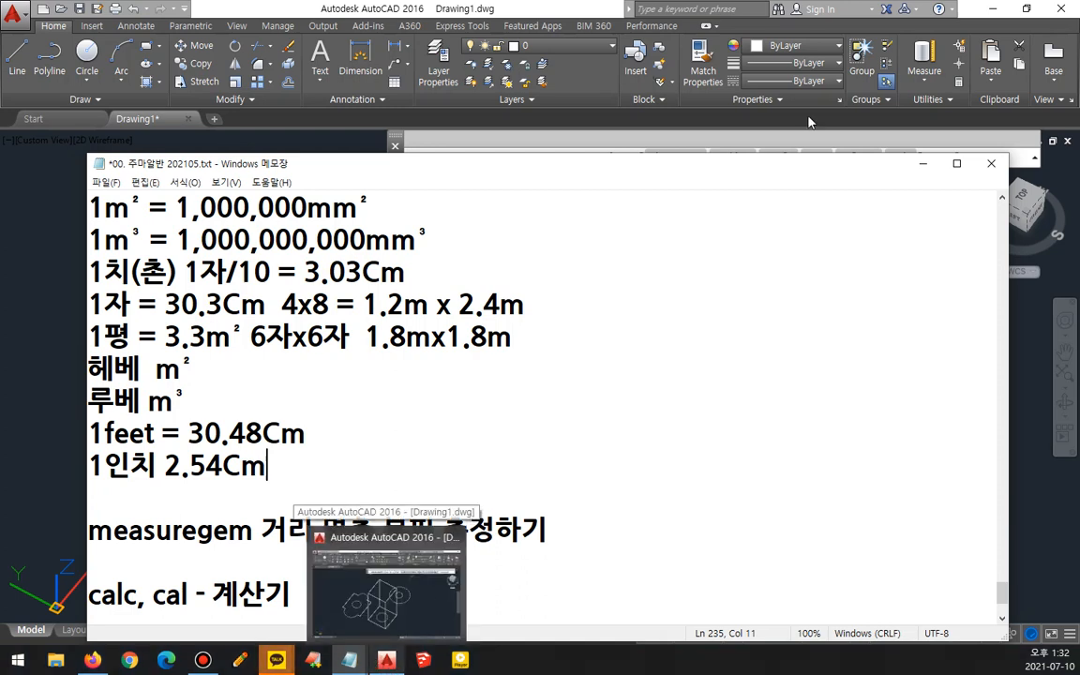
{"action": "triple_click", "coordinate": [448, 448]}
{"action": "left_click", "coordinate": [441, 453]}
{"action": "key", "text": "Return"}
{"action": "key", "text": "Return"}
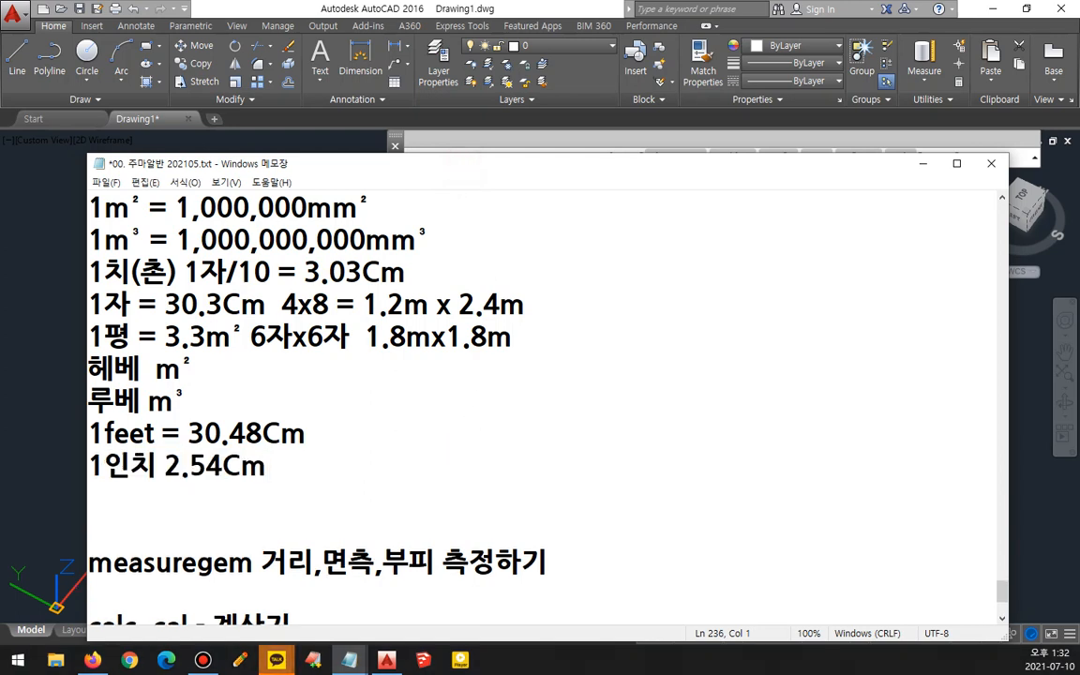
{"action": "type", "text": "중량 ="}
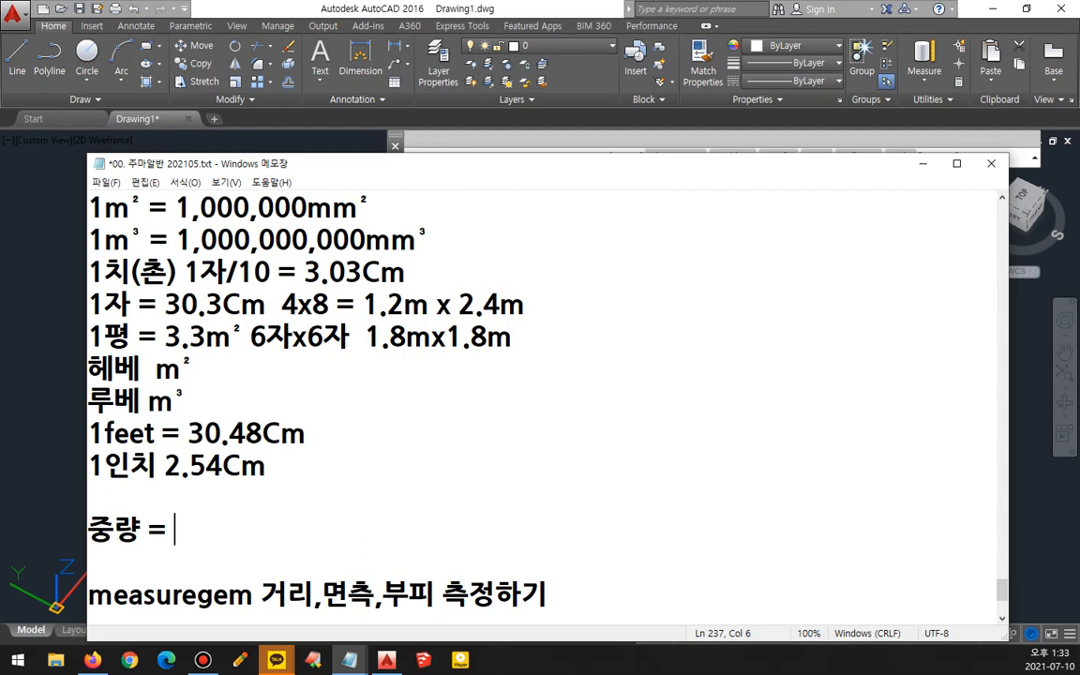
{"action": "type", "text": "체적"}
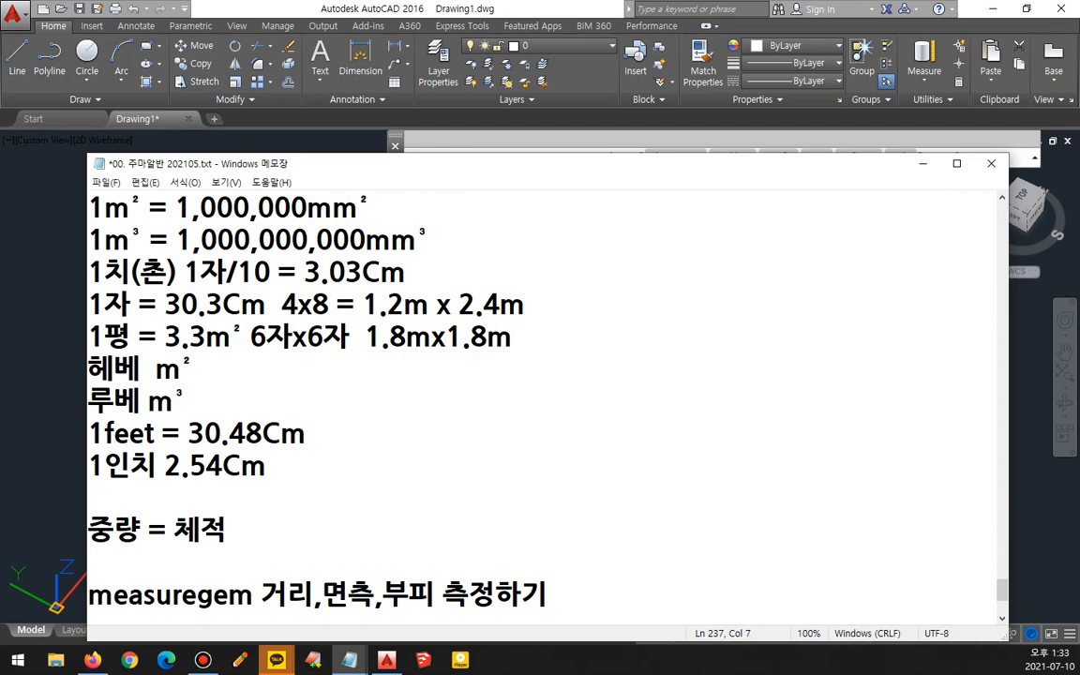
{"action": "type", "text": "*비중"}
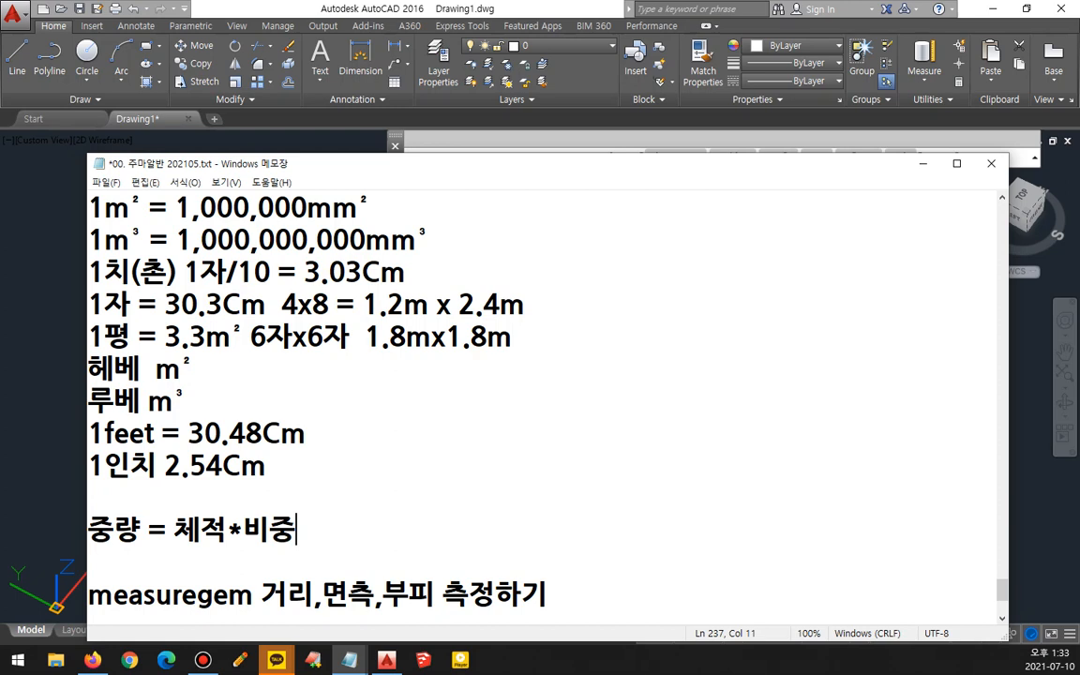
{"action": "type", "text": "(철의 비중 7.8)"}
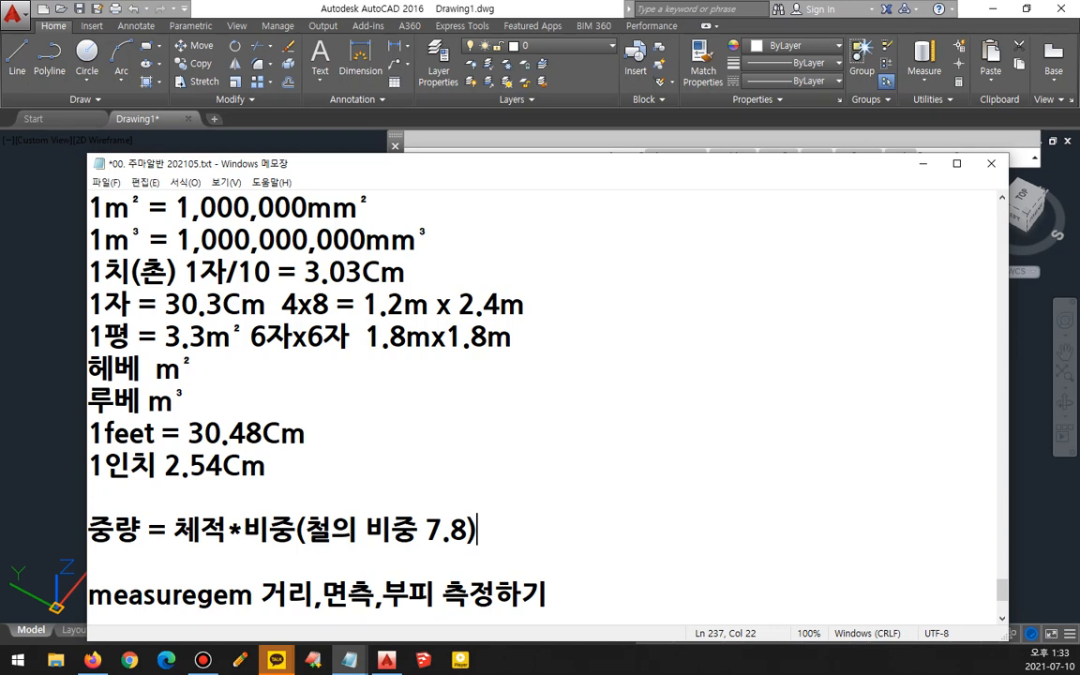
- Add a line "비중 : 물1cm³" below the weight formula, copying the ³ superscript from the cubic metre line
{"action": "key", "text": "Return"}
{"action": "type", "text": "비중 "}
{"action": "type", "text": ": 물1"}
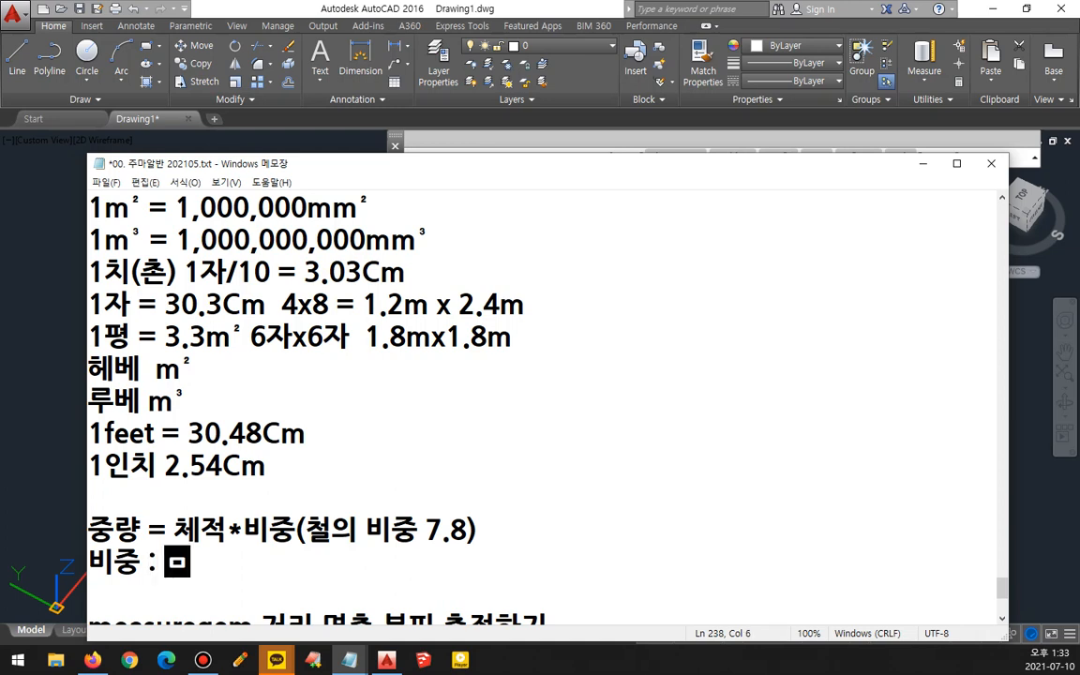
{"action": "type", "text": "cm"}
{"action": "left_click_drag", "start_coordinate": [429, 239], "coordinate": [416, 239]}
{"action": "key", "text": "ctrl+c"}
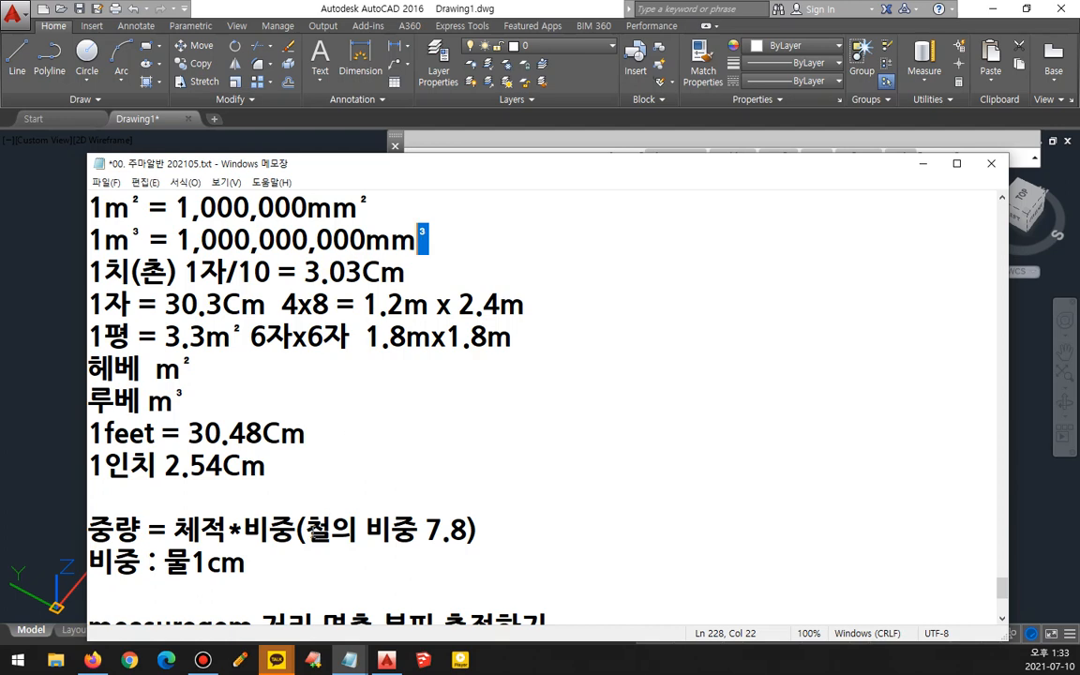
{"action": "left_click", "coordinate": [285, 562]}
{"action": "key", "text": "ctrl+v"}
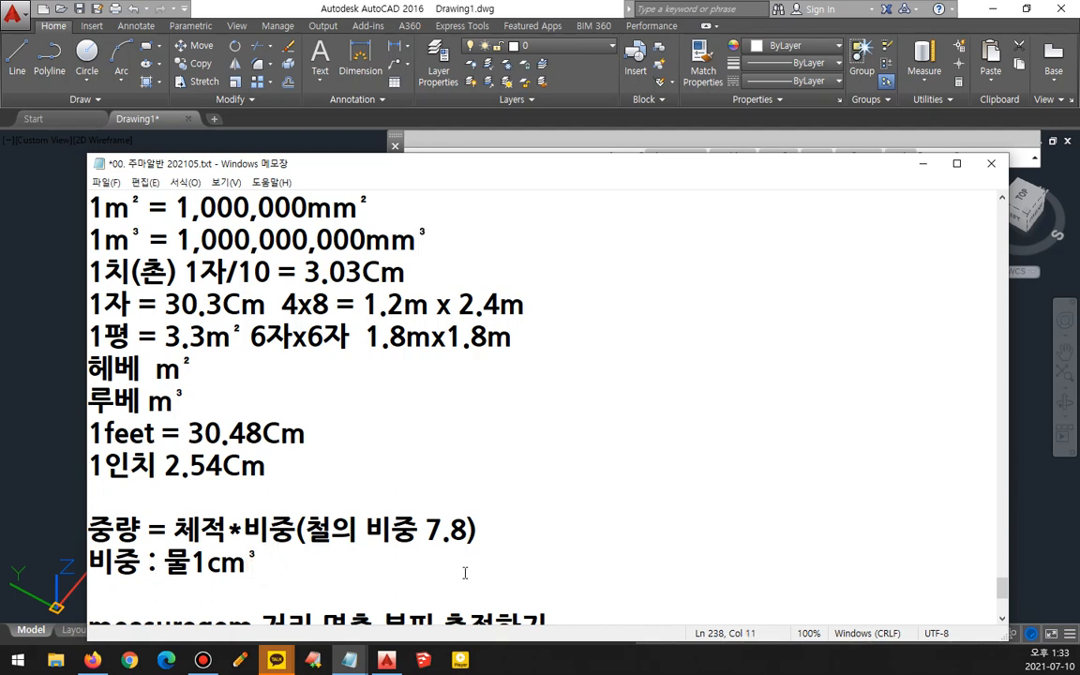
- Insert a space before 1cm³ and append "의 중량" to complete the line as "비중 : 물 1cm³ 의 중량"
{"action": "key", "text": "Left"}
{"action": "key", "text": "Left"}
{"action": "key", "text": "Left"}
{"action": "key", "text": "Left"}
{"action": "key", "text": "End"}
{"action": "type", "text": "의 중랴9"}
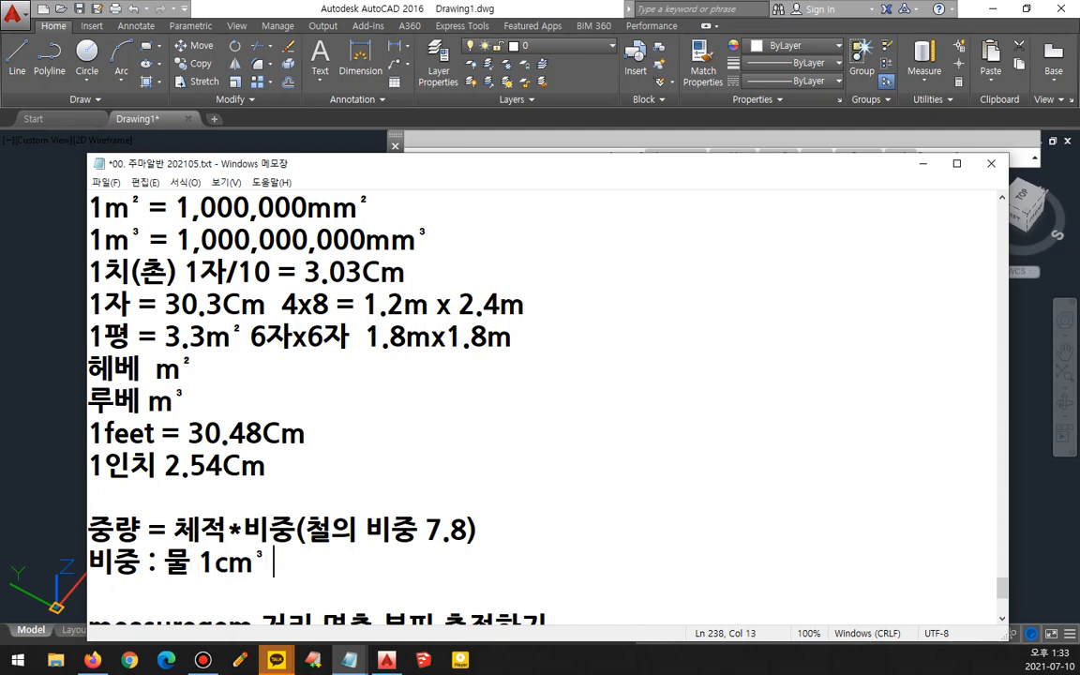
{"action": "type", "text": "ㅇ"}
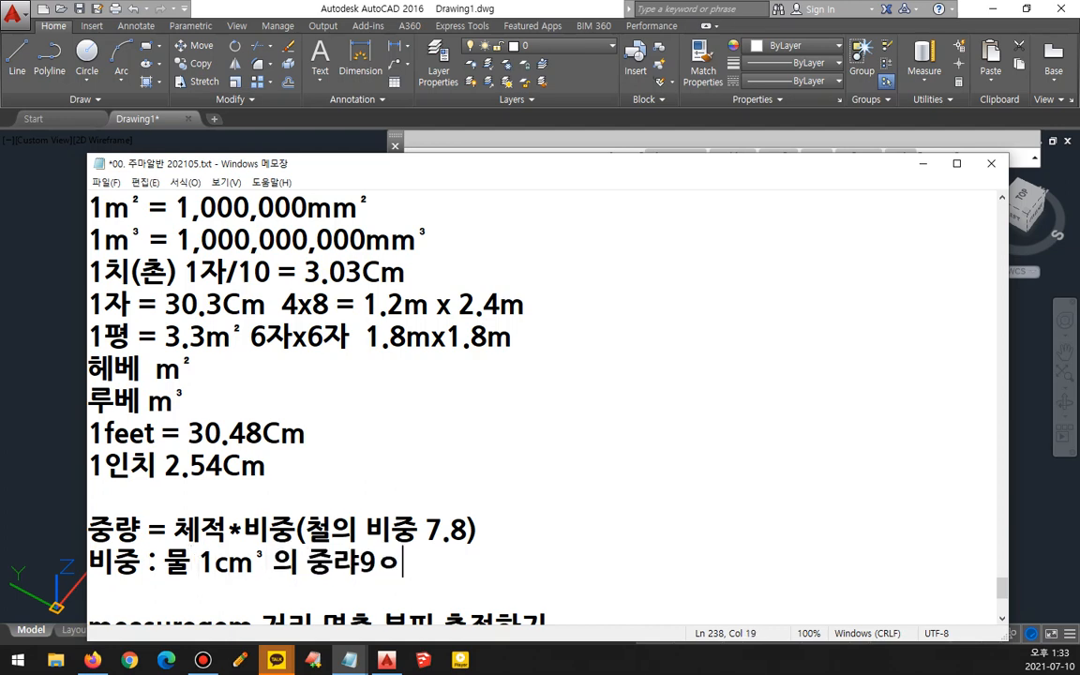
{"action": "key", "text": "BackSpace"}
{"action": "key", "text": "BackSpace"}
{"action": "key", "text": "BackSpace"}
{"action": "type", "text": "ㄹㅑㅇ"}
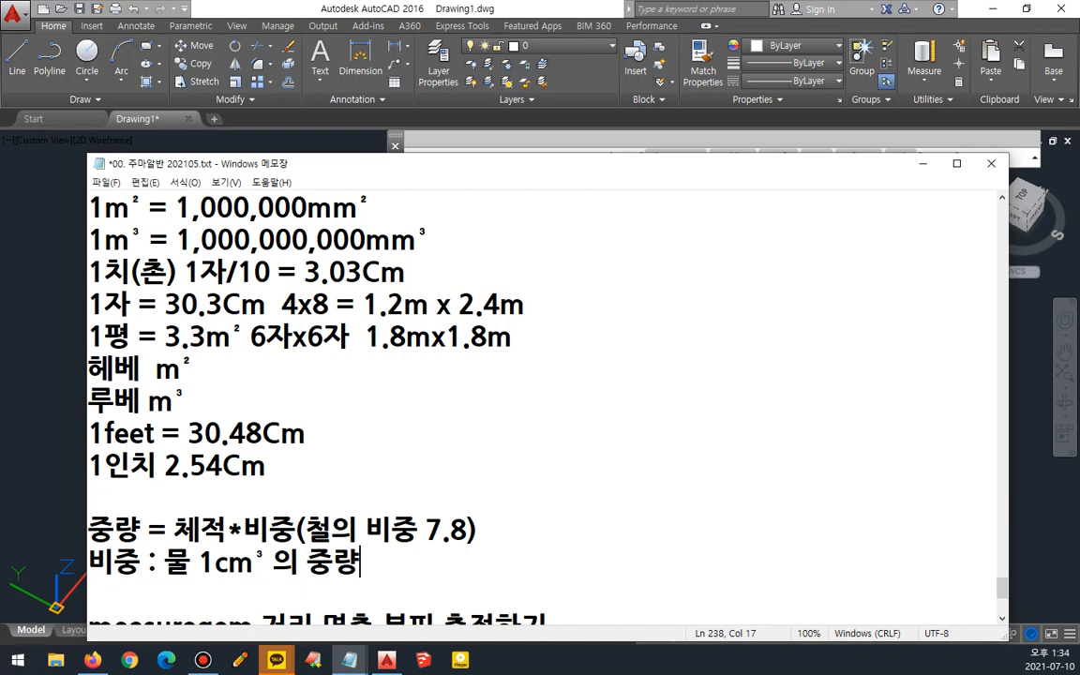
- In the drawing, measure the distance along the plate's upper-left edge with the Measure Distance tool
{"action": "scroll", "coordinate": [568, 464], "scroll_direction": "down", "scroll_amount": 1}
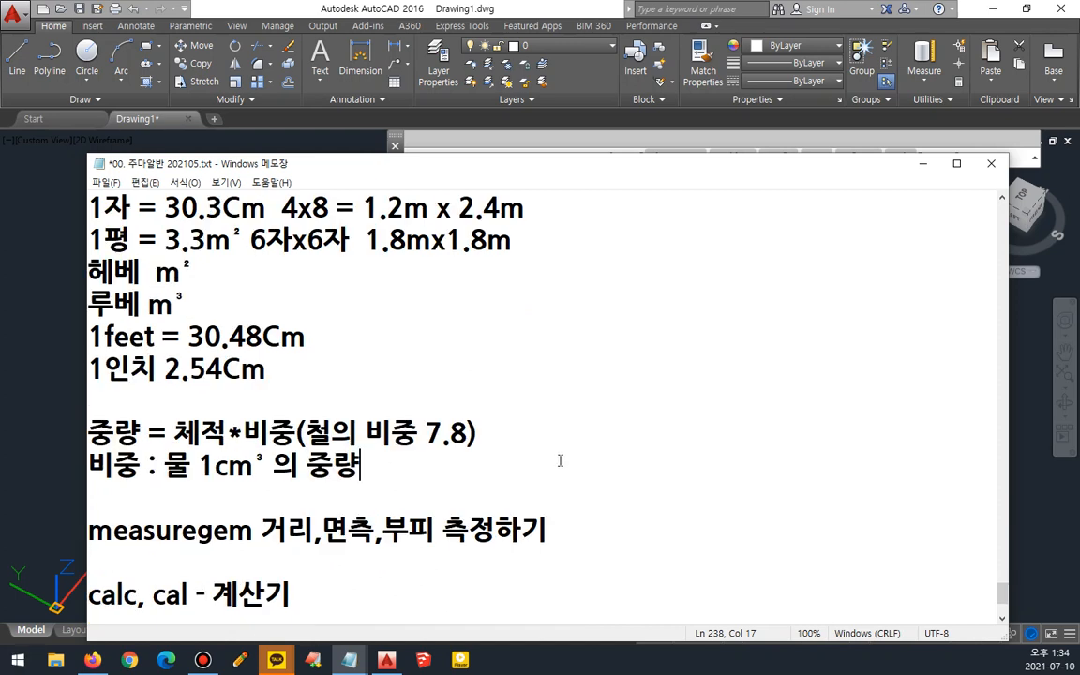
{"action": "left_click_drag", "start_coordinate": [255, 530], "coordinate": [87, 531]}
{"action": "left_click", "coordinate": [49, 405]}
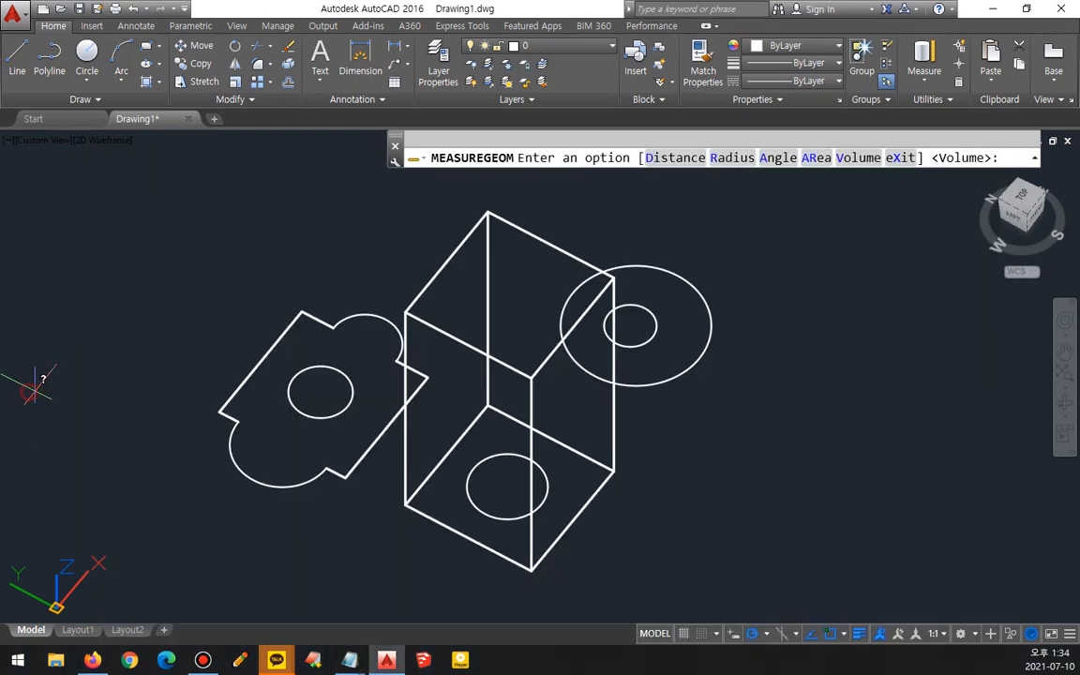
{"action": "left_click", "coordinate": [940, 83]}
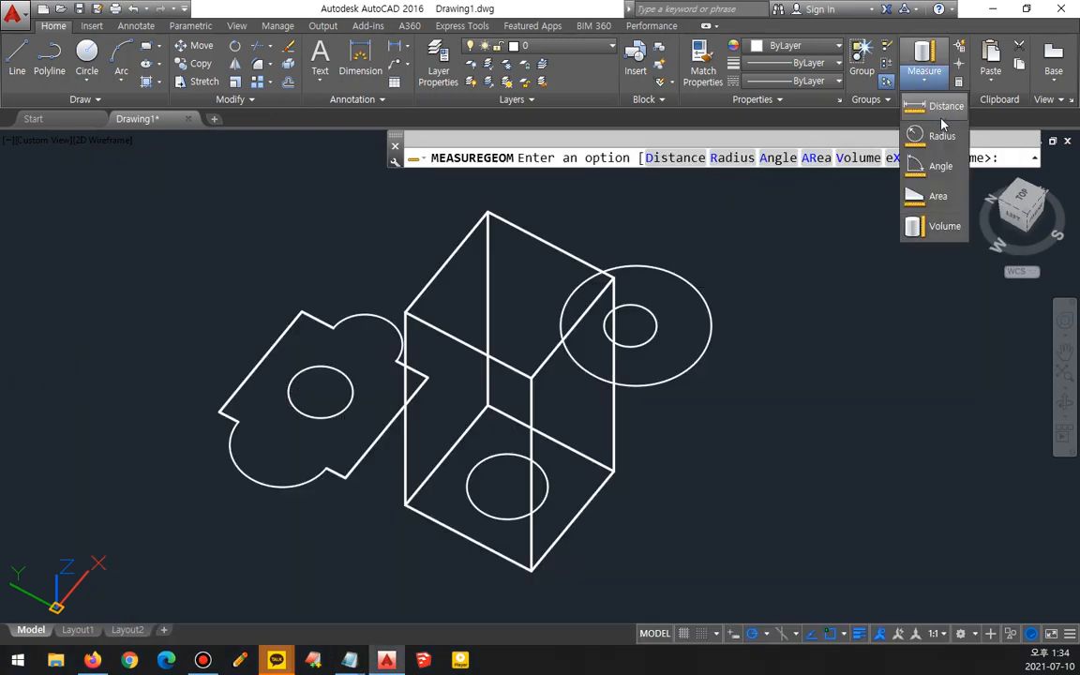
{"action": "left_click", "coordinate": [945, 105]}
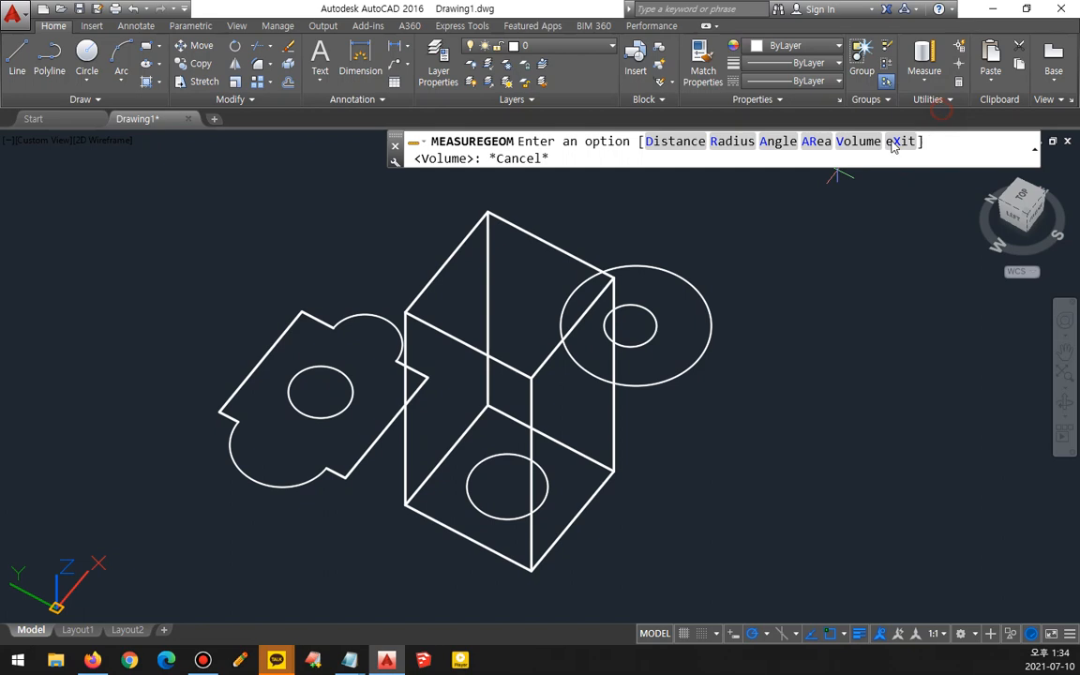
{"action": "left_click", "coordinate": [219, 411]}
{"action": "left_click", "coordinate": [301, 311]}
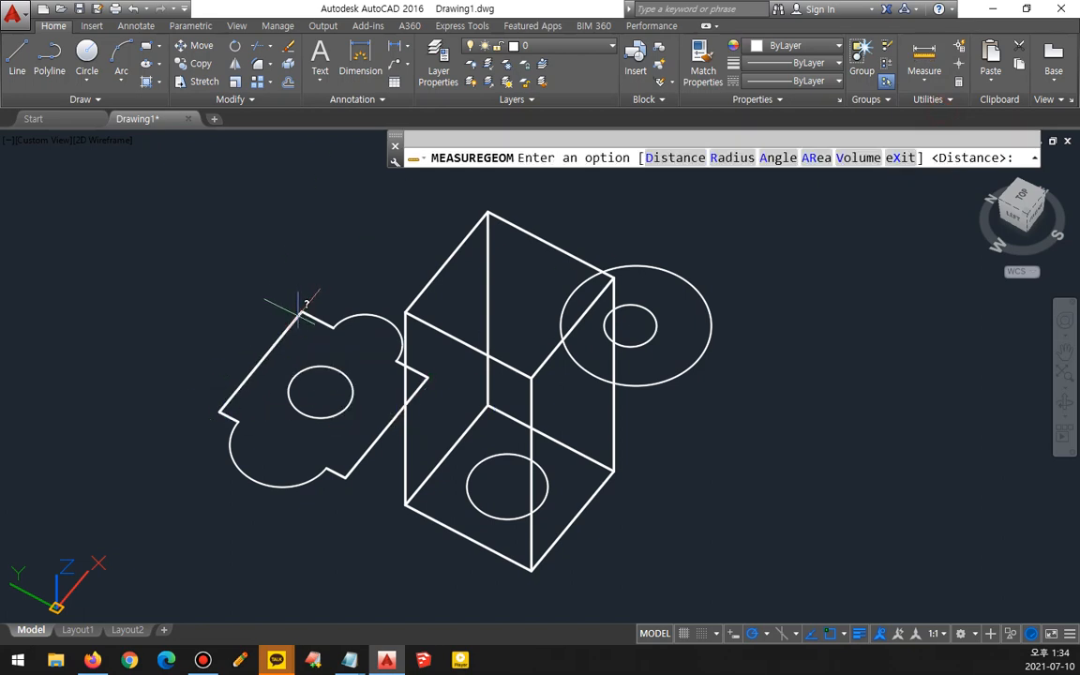
- Switch to the Radius option, measure the radius of the plate's upper arc, and review the command history
{"action": "left_click", "coordinate": [741, 158]}
{"action": "left_click", "coordinate": [352, 367]}
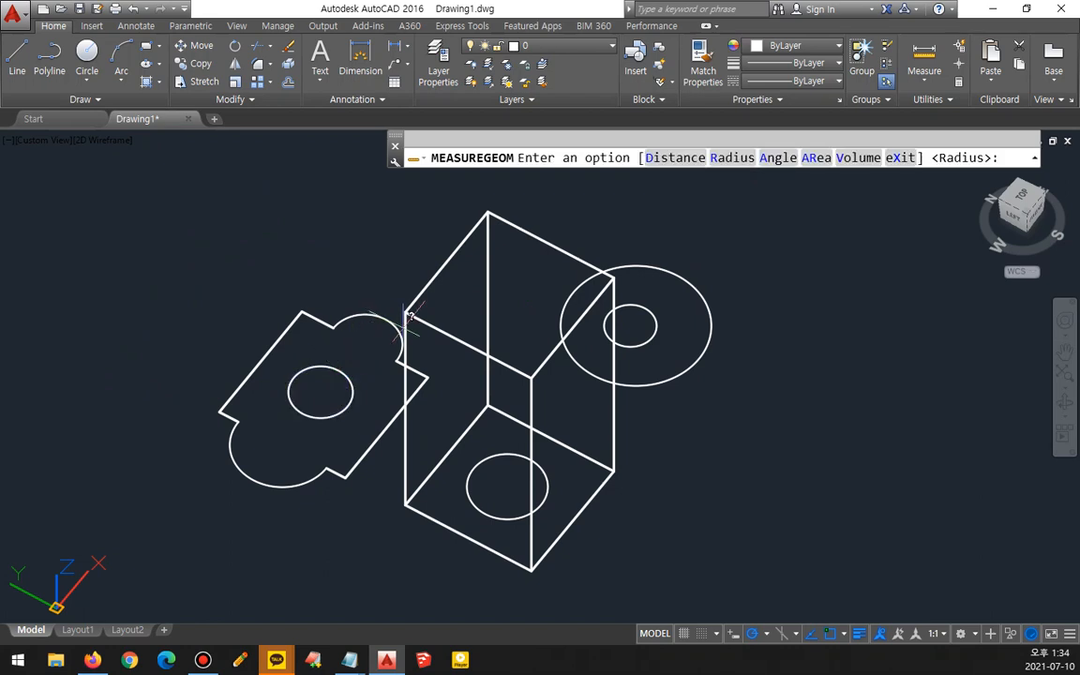
{"action": "key", "text": "F2"}
{"action": "left_click_drag", "start_coordinate": [522, 367], "coordinate": [521, 367]}
{"action": "left_click", "coordinate": [430, 330]}
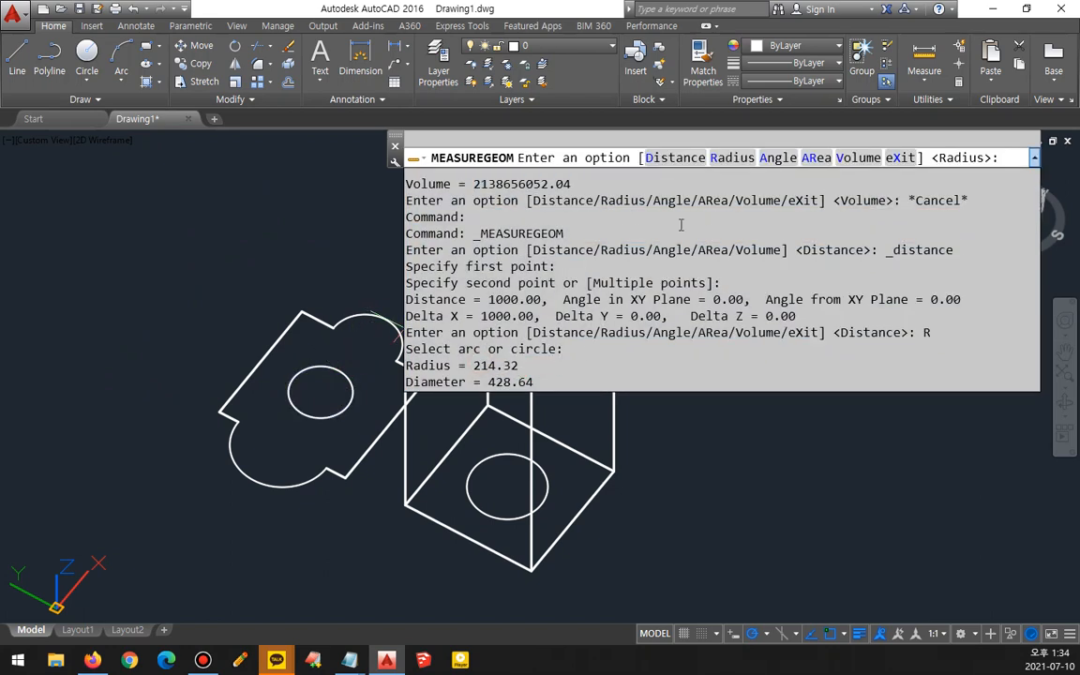
{"action": "left_click", "coordinate": [776, 163]}
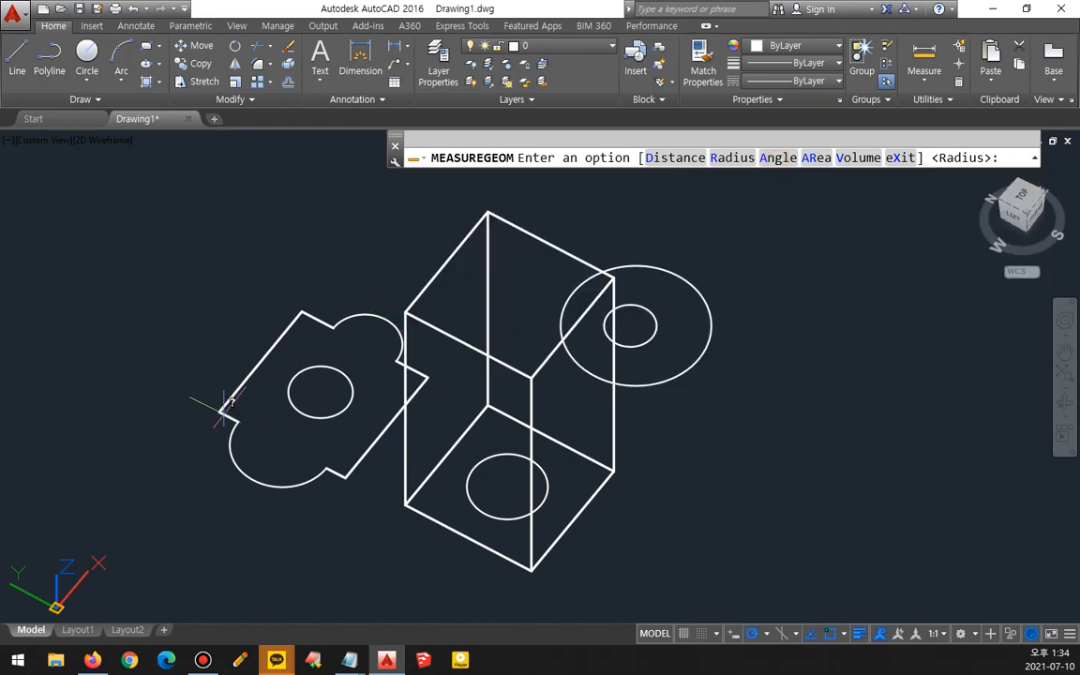
- Measure the angle between two adjoining edges of the plate using the Angle option
{"action": "left_click", "coordinate": [778, 159]}
{"action": "left_click", "coordinate": [245, 379]}
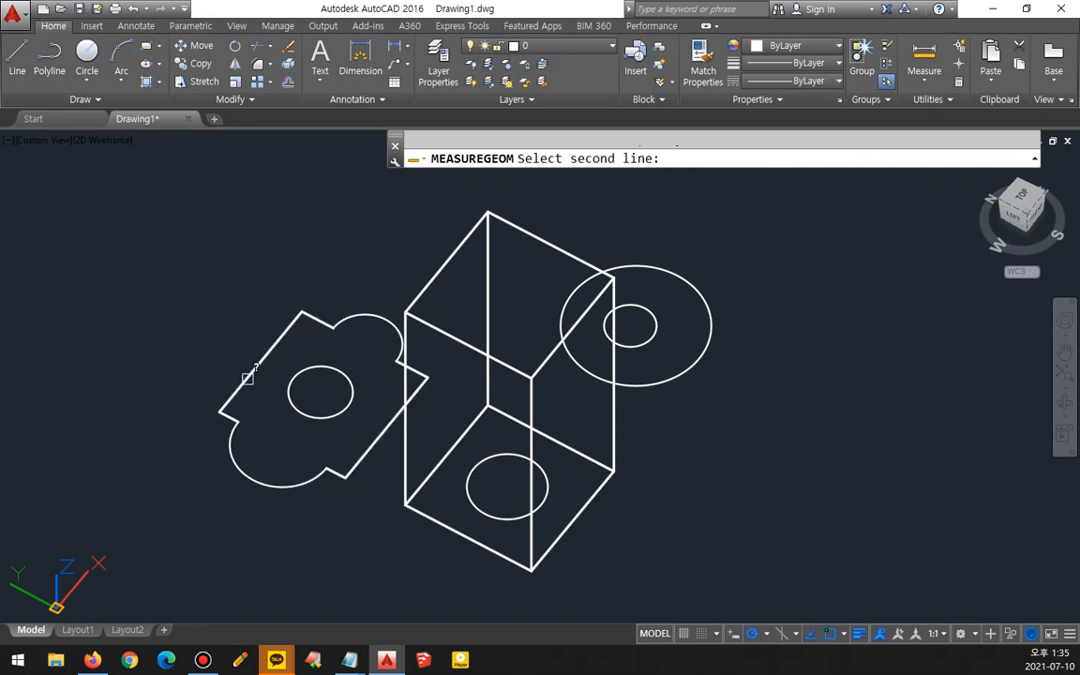
{"action": "left_click", "coordinate": [334, 467]}
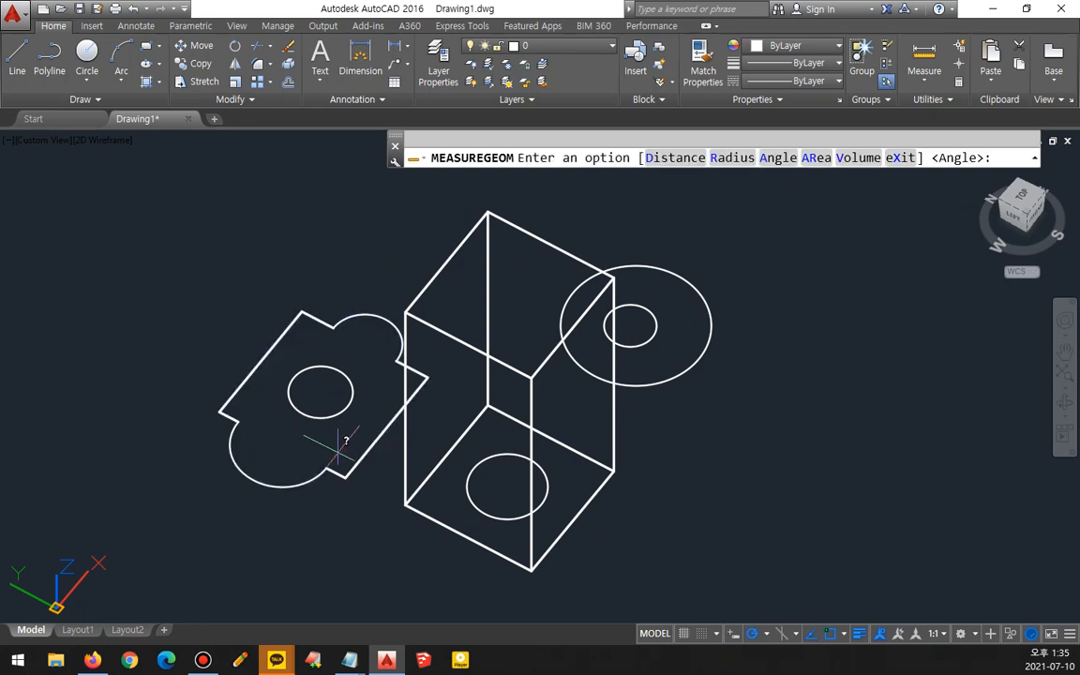
{"action": "key", "text": "F2"}
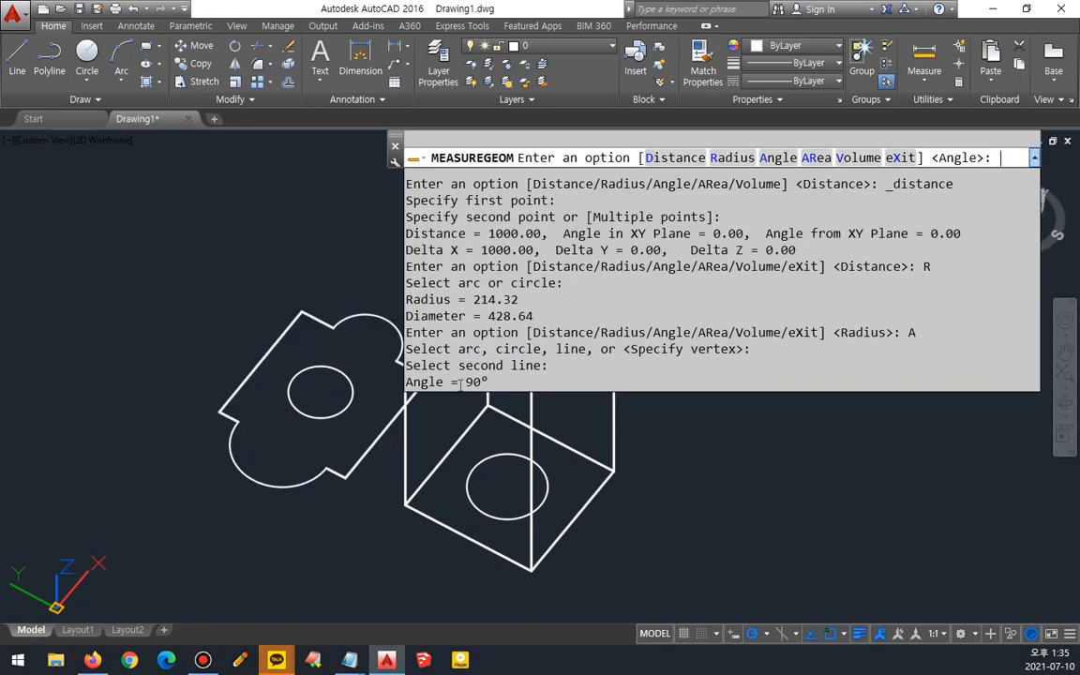
{"action": "left_click_drag", "start_coordinate": [460, 382], "coordinate": [493, 382]}
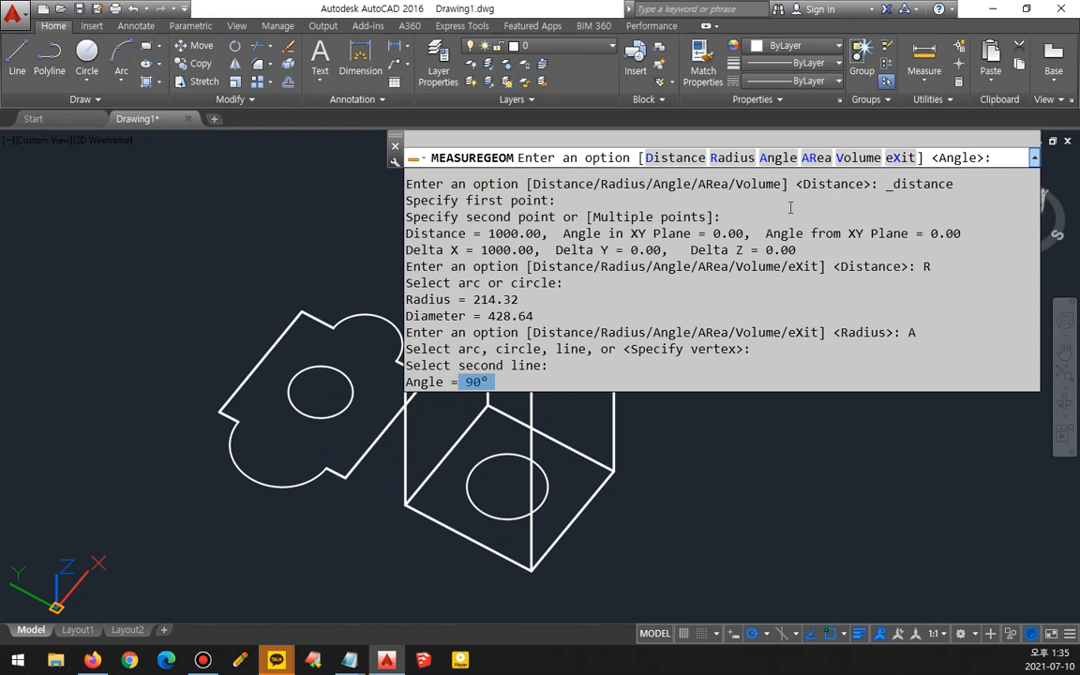
- Measure the plate's area by selecting it as an object with the Area option
{"action": "left_click", "coordinate": [816, 158]}
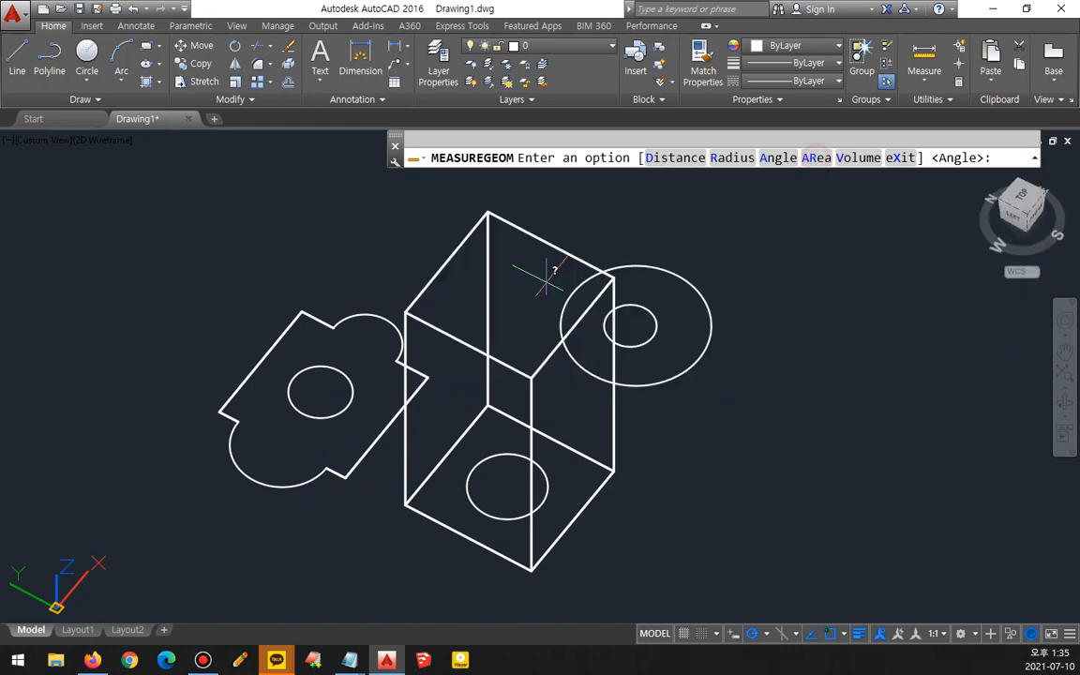
{"action": "left_click", "coordinate": [814, 157]}
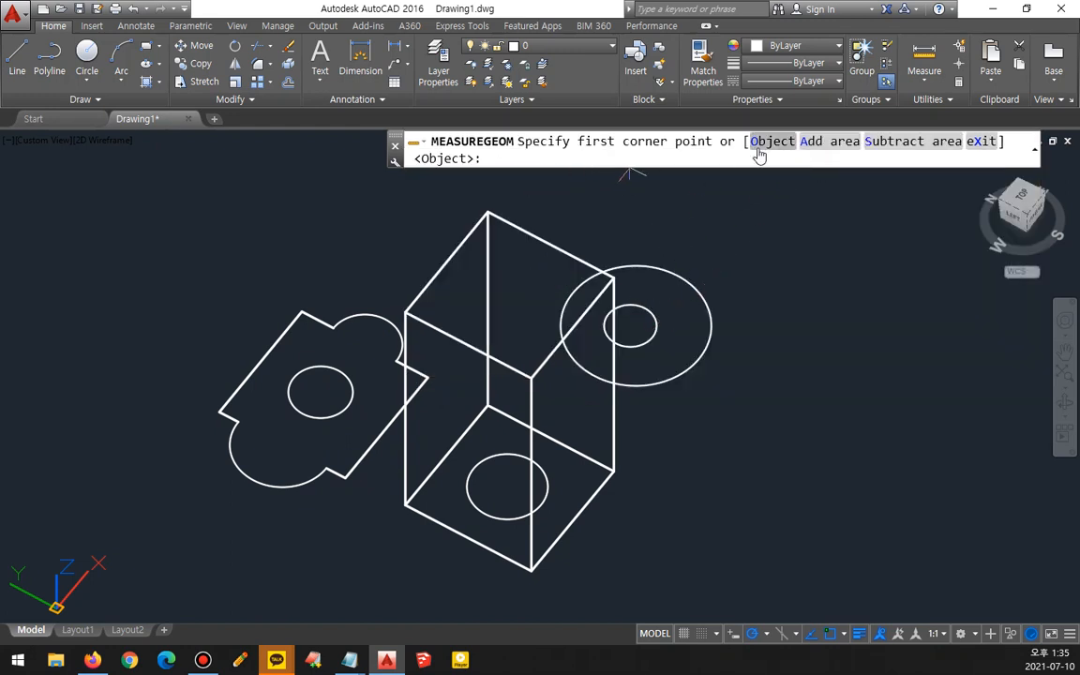
{"action": "left_click", "coordinate": [770, 140]}
{"action": "left_click", "coordinate": [338, 324]}
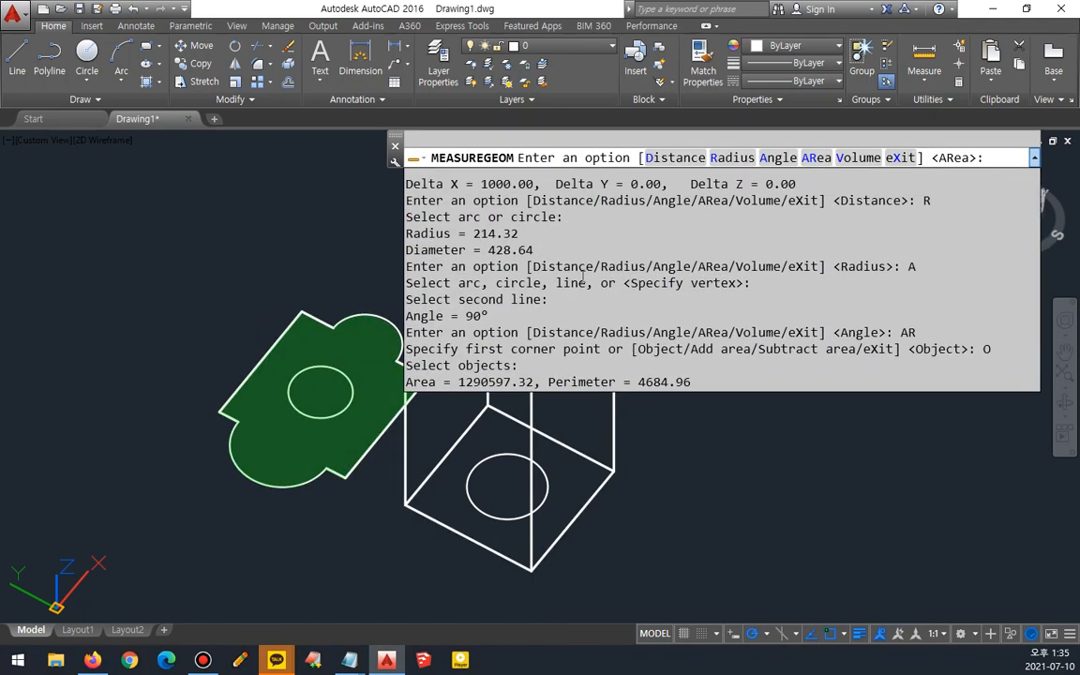
- Restart the measure command and measure the box's volume by selecting it as an object
{"action": "key", "text": "Escape"}
{"action": "key", "text": "Return"}
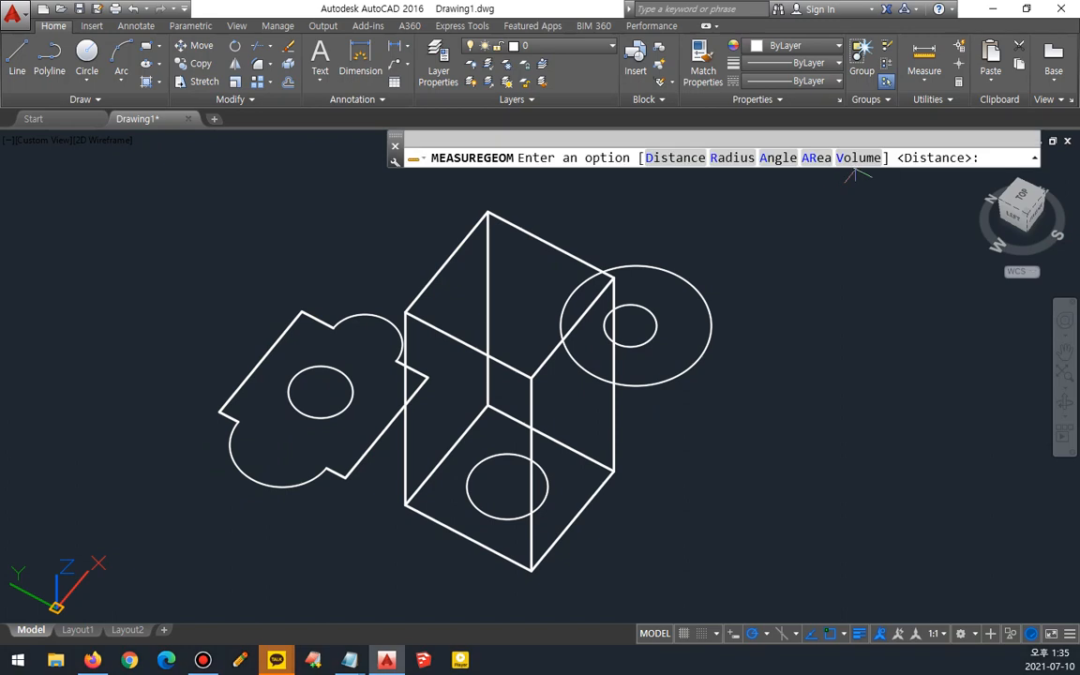
{"action": "left_click", "coordinate": [858, 159]}
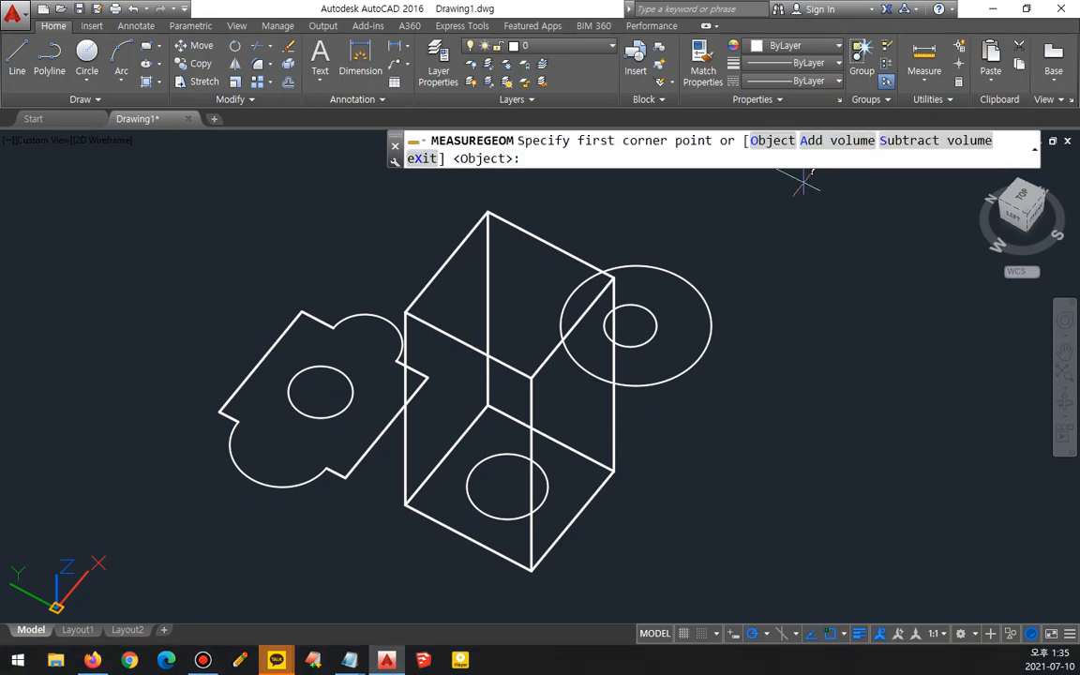
{"action": "left_click", "coordinate": [776, 140]}
{"action": "left_click", "coordinate": [540, 246]}
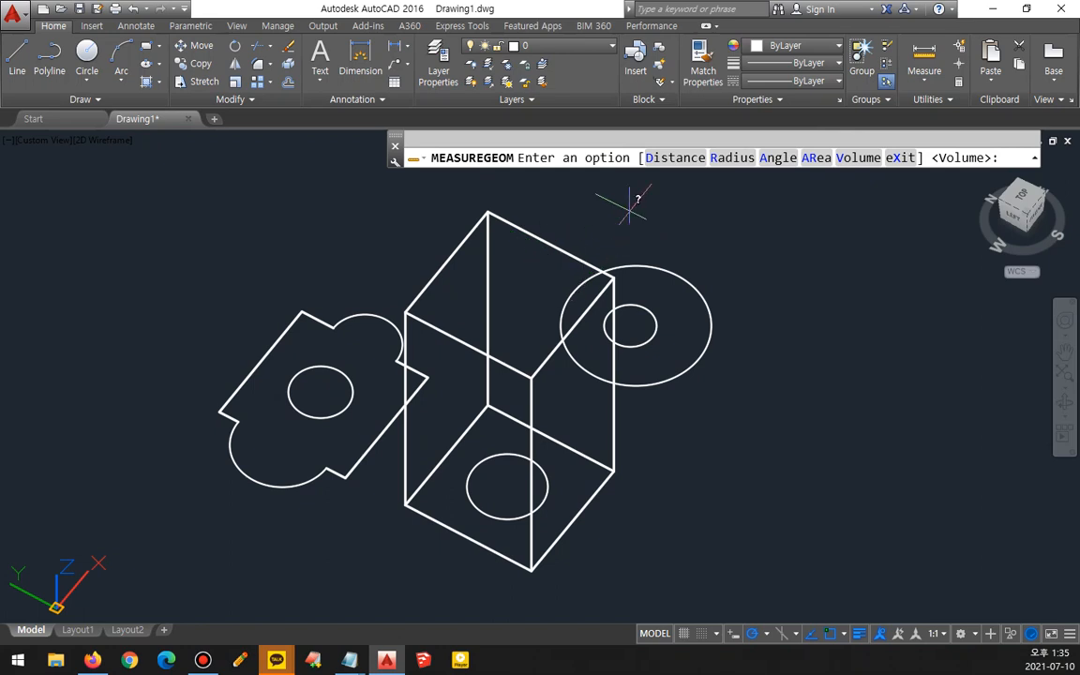
{"action": "key", "text": "F2"}
{"action": "left_click_drag", "start_coordinate": [571, 382], "coordinate": [468, 381]}
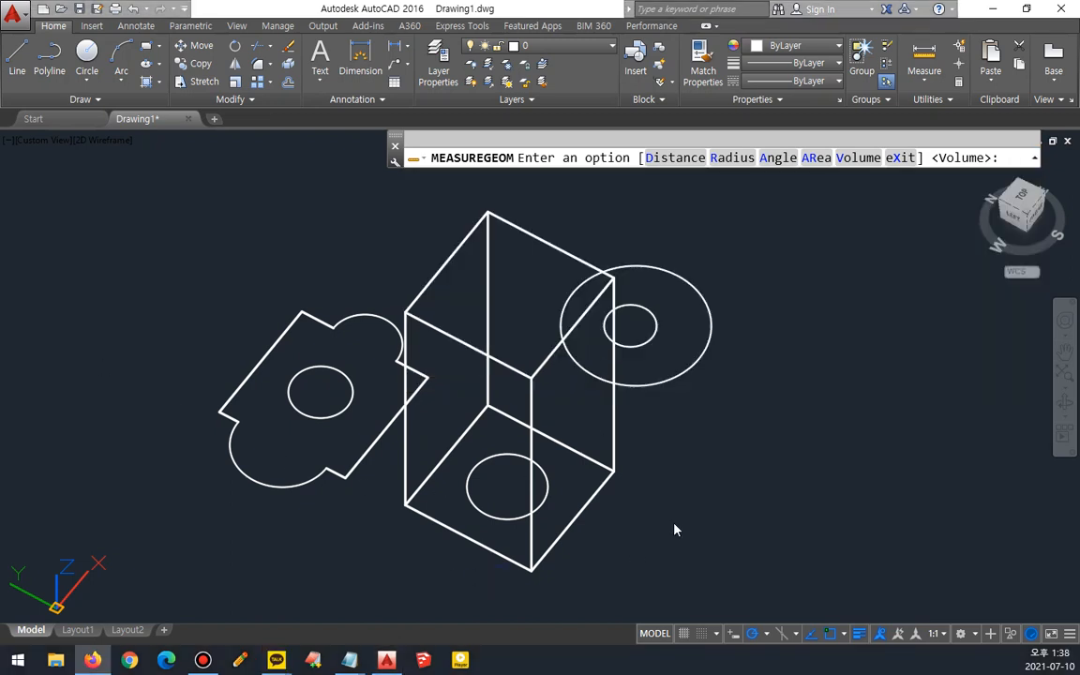
- Exit the measure command, open the QuickCalc calculator from Utilities, and close it
{"action": "key", "text": "ctrl+shift+3"}
{"action": "mouse_move", "coordinate": [972, 105]}
{"action": "left_mouse_down"}
{"action": "mouse_move", "coordinate": [945, 71]}
{"action": "mouse_move", "coordinate": [971, 84]}
{"action": "mouse_move", "coordinate": [961, 96]}
{"action": "left_mouse_up"}
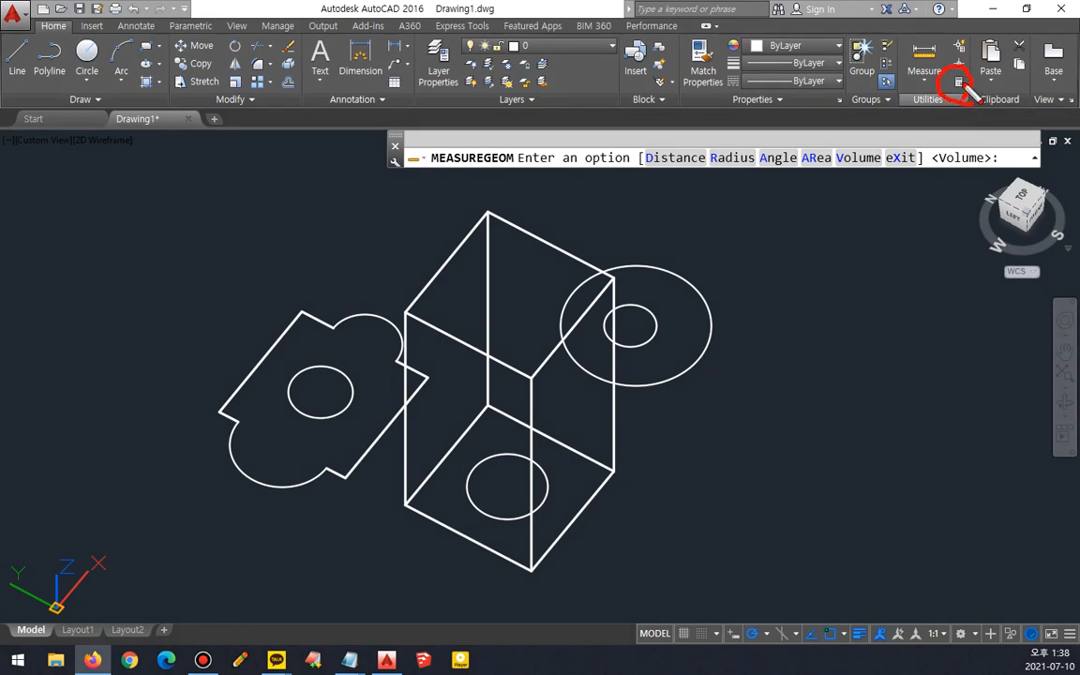
{"action": "key", "text": "Escape"}
{"action": "key", "text": "Escape"}
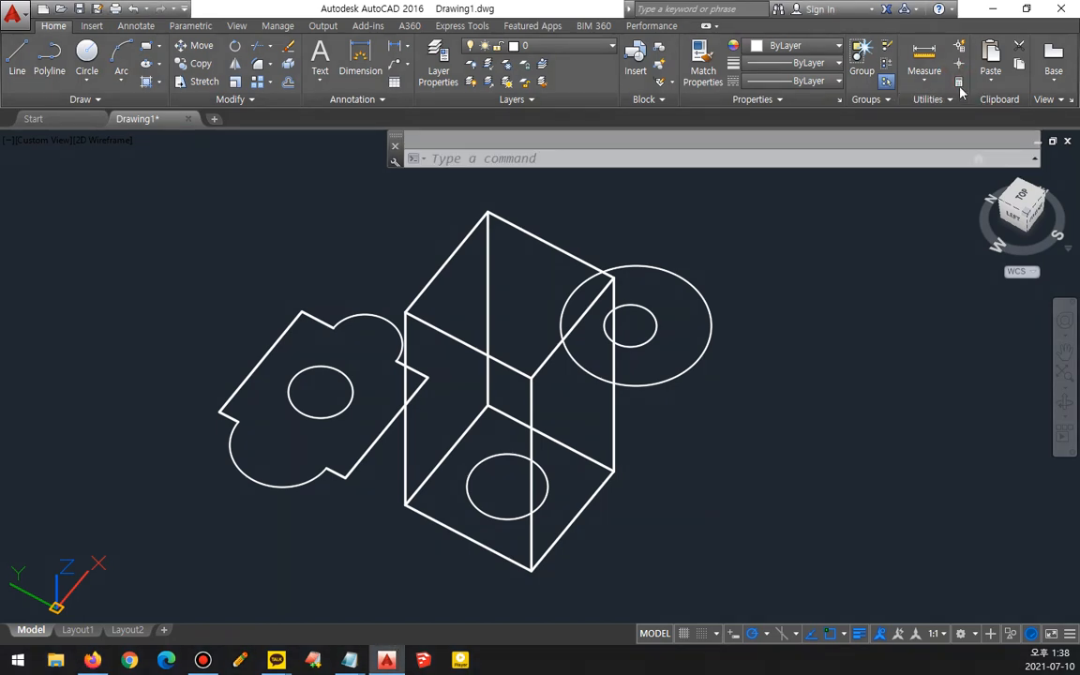
{"action": "left_click", "coordinate": [959, 83]}
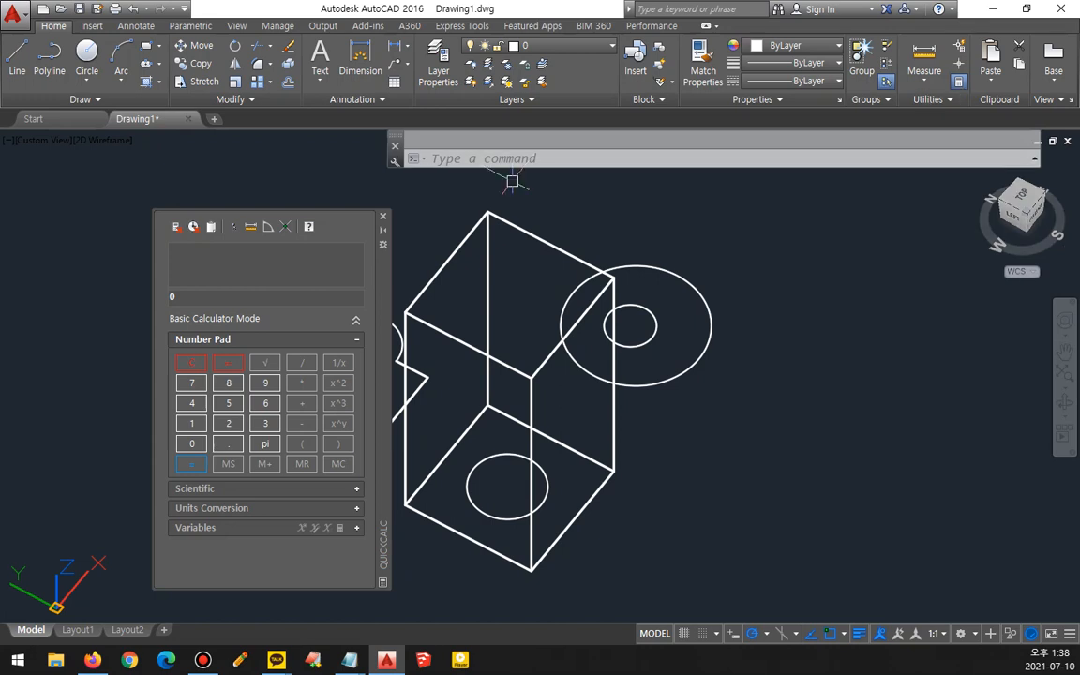
{"action": "left_click", "coordinate": [383, 216]}
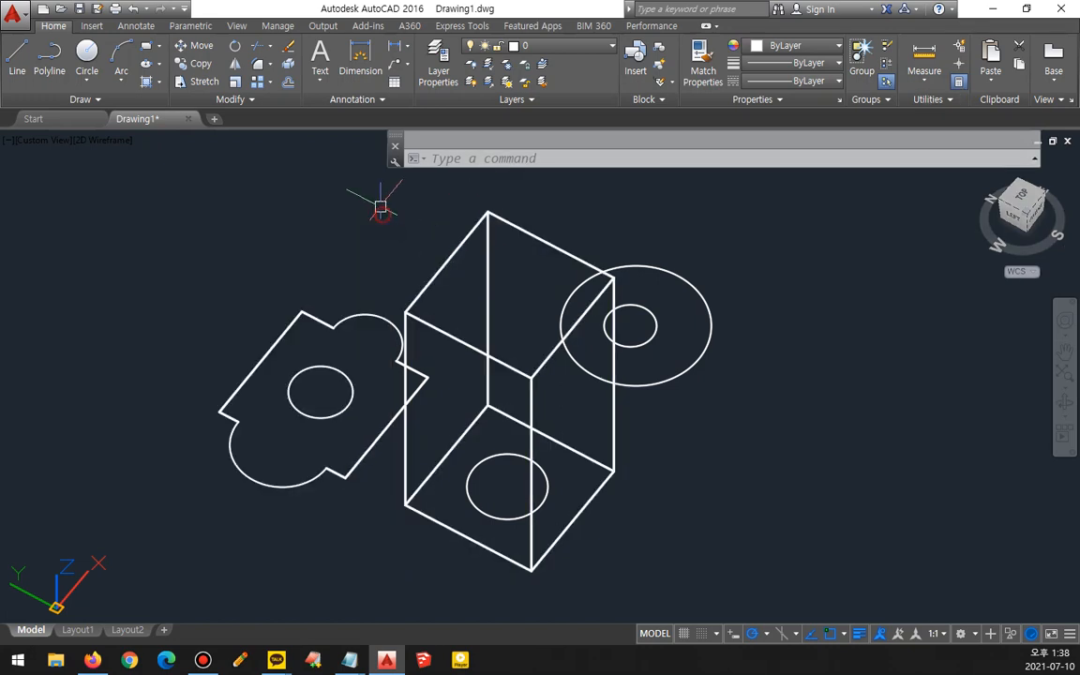
- Open the calculator by entering the CAL command, then close the QuickCalc palette
{"action": "left_click", "coordinate": [525, 157]}
{"action": "type", "text": "cla"}
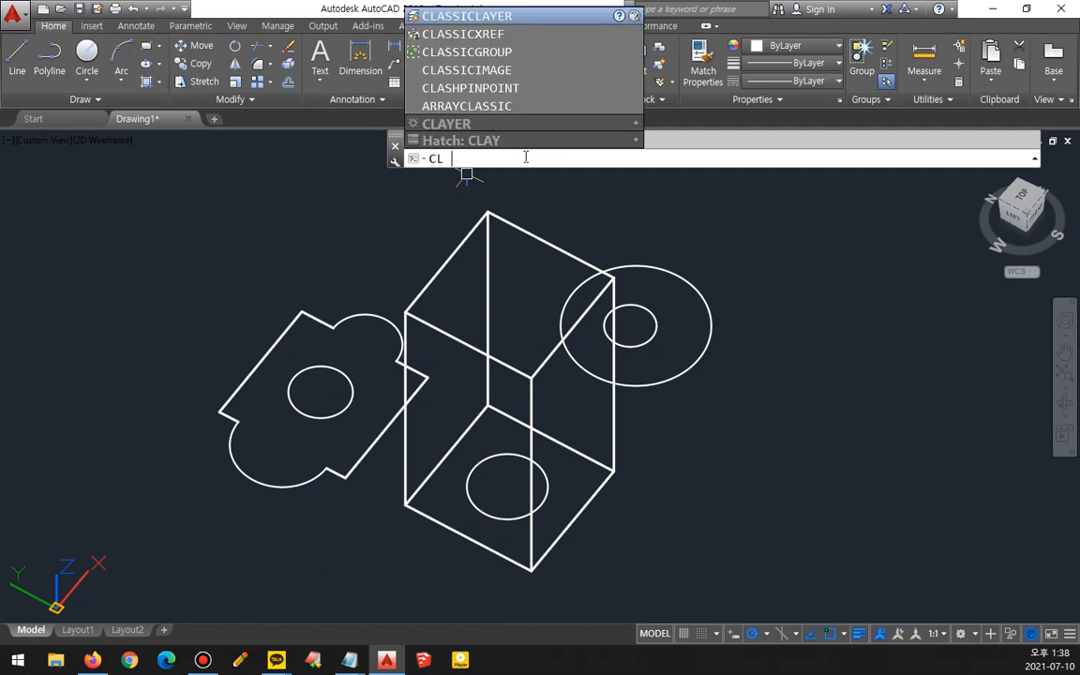
{"action": "key", "text": "BackSpace"}
{"action": "key", "text": "BackSpace"}
{"action": "type", "text": "alc"}
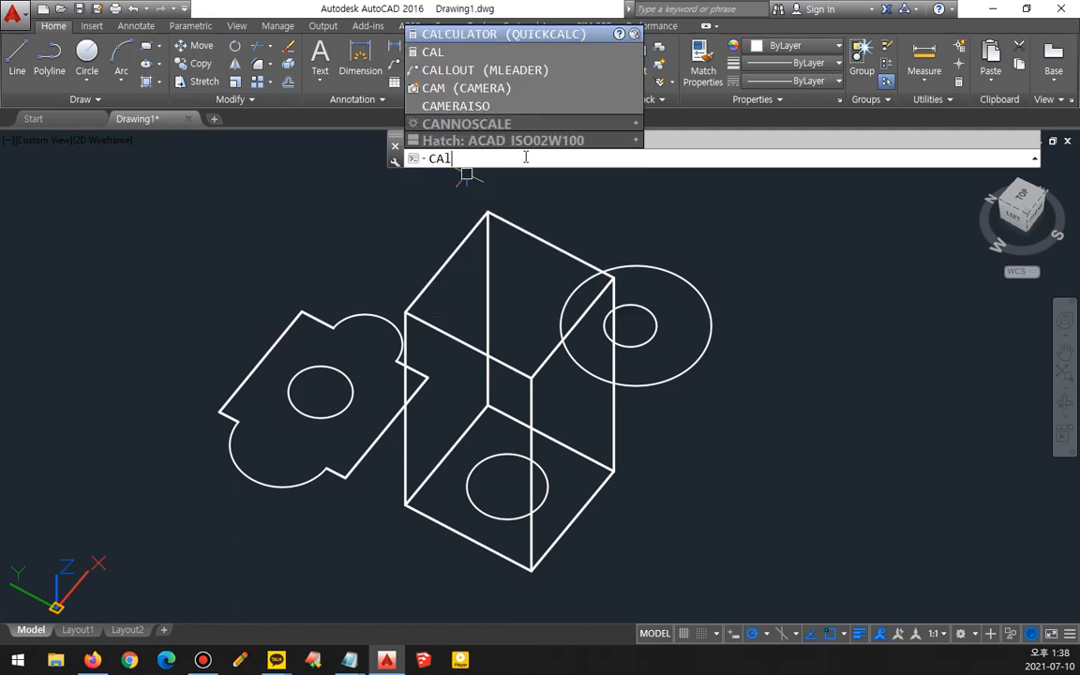
{"action": "key", "text": "Return"}
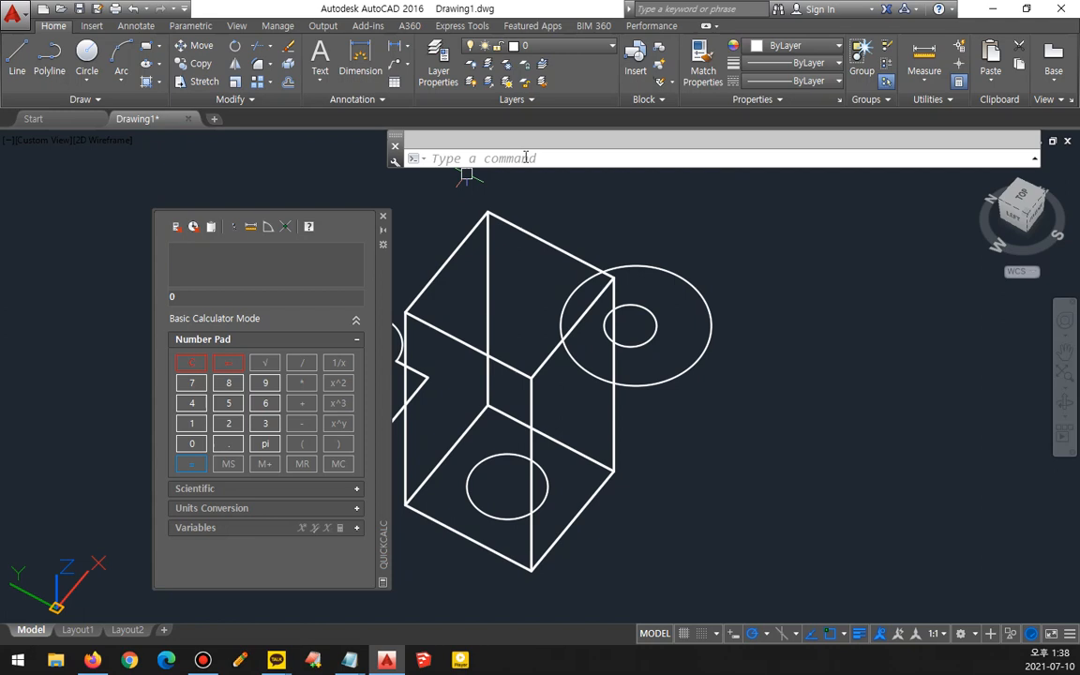
{"action": "left_click", "coordinate": [382, 218]}
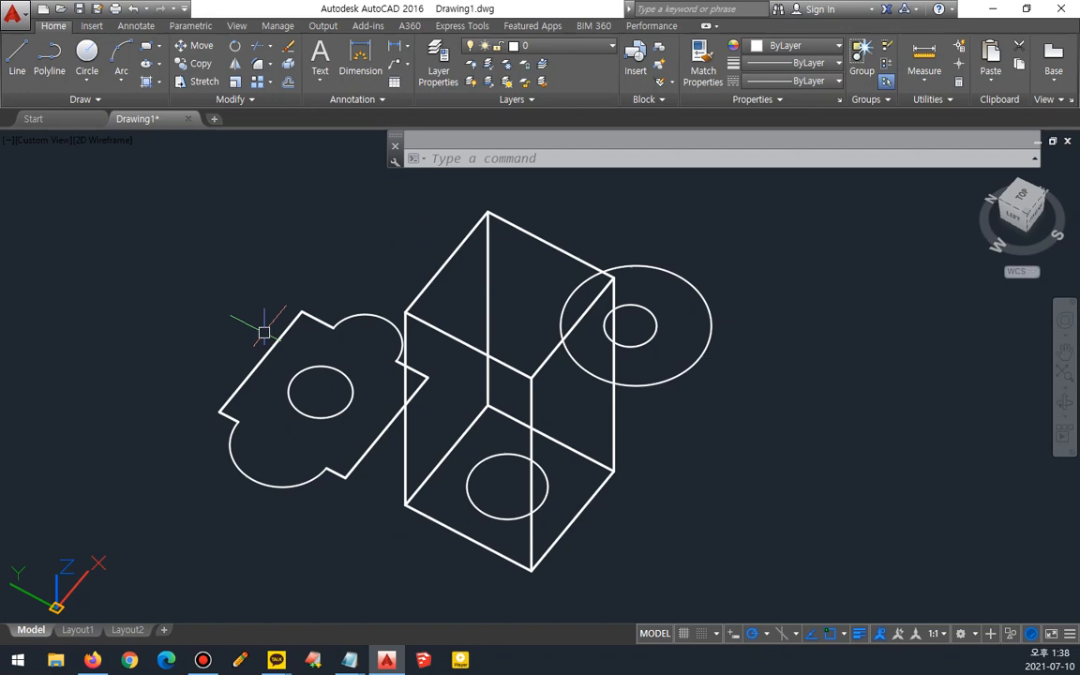
- Open the notes file, select the calc entry, and launch the Windows calculator by running calc from the Run dialog
{"action": "mouse_move", "coordinate": [349, 660]}
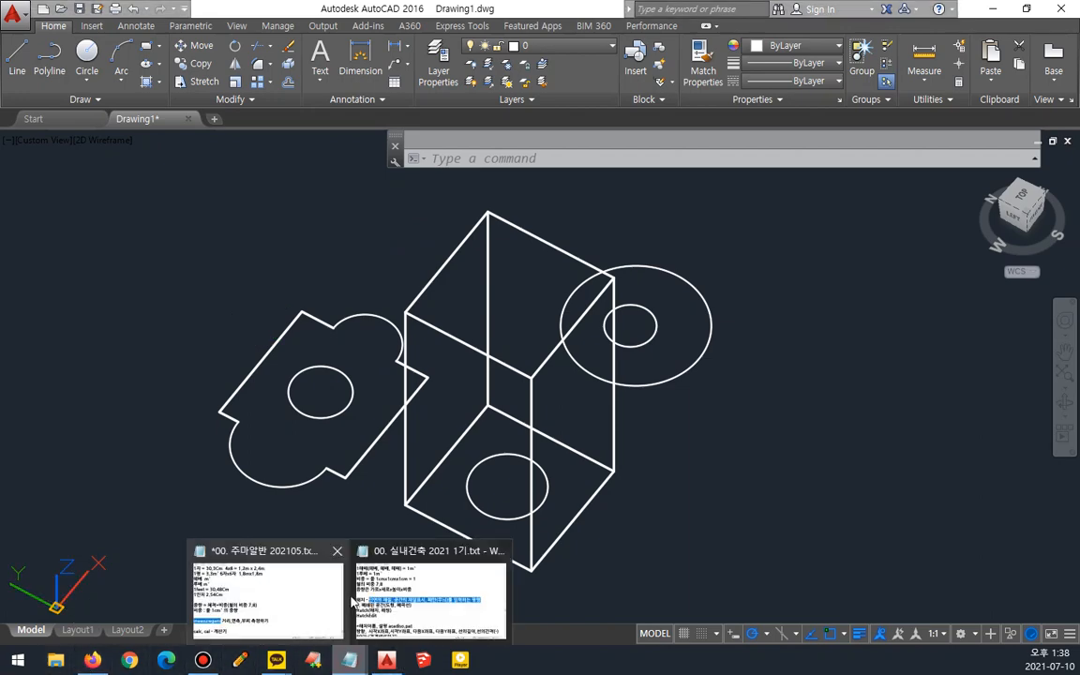
{"action": "left_click", "coordinate": [307, 576]}
{"action": "left_click", "coordinate": [246, 553]}
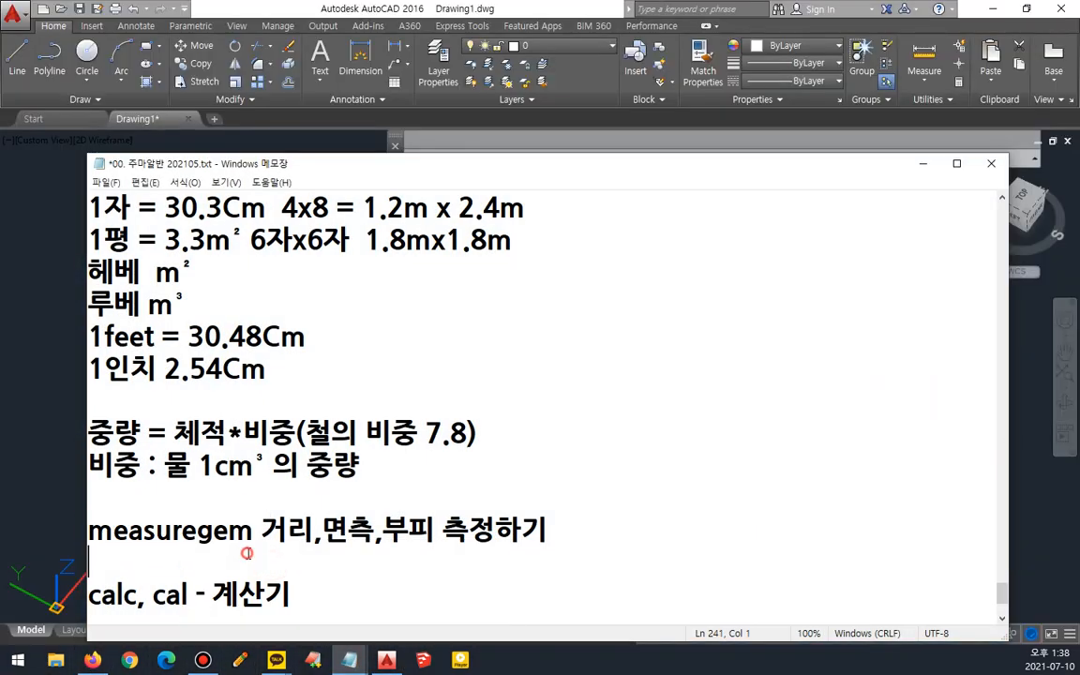
{"action": "scroll", "coordinate": [246, 553], "scroll_direction": "down", "scroll_amount": 2}
{"action": "left_click_drag", "start_coordinate": [137, 433], "coordinate": [80, 433]}
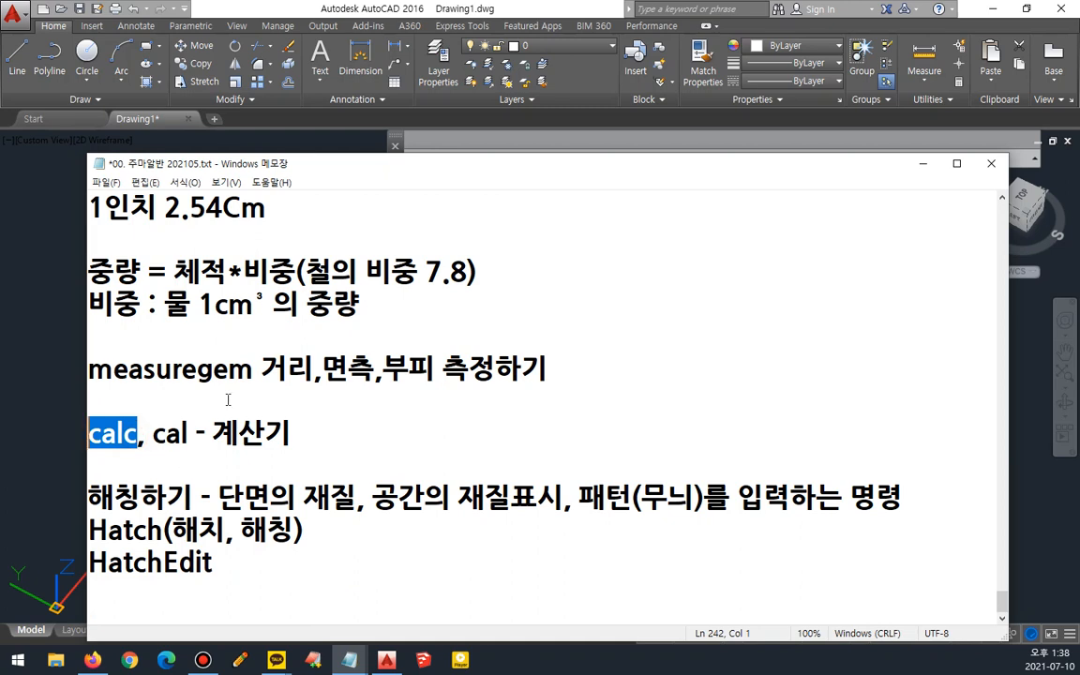
{"action": "key", "text": "super+r"}
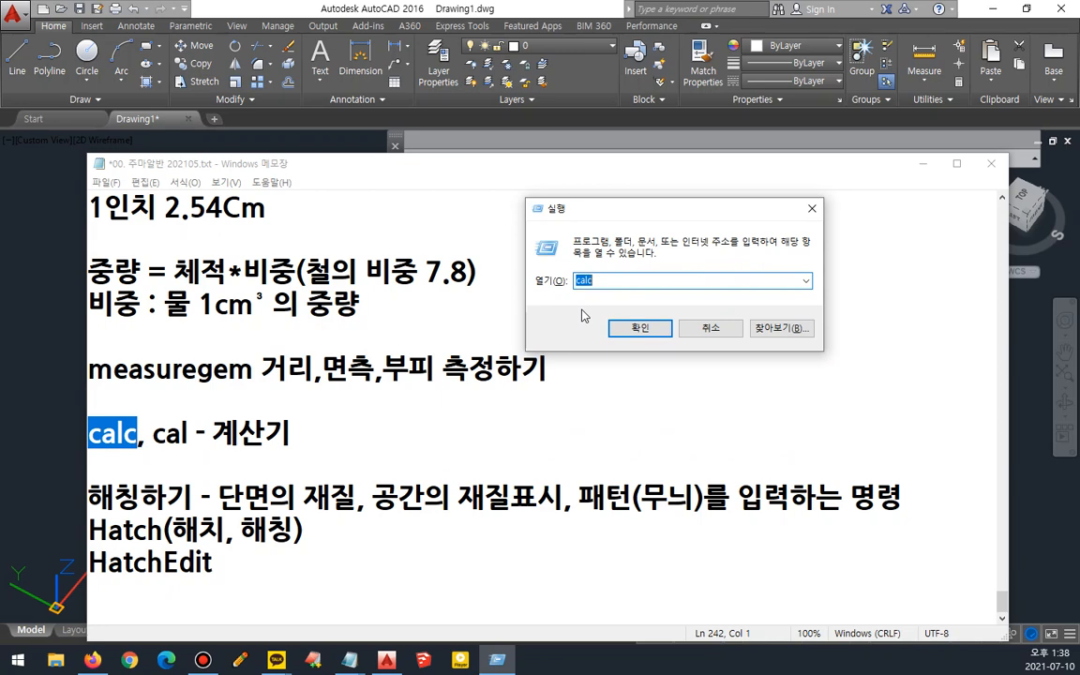
{"action": "key", "text": "Return"}
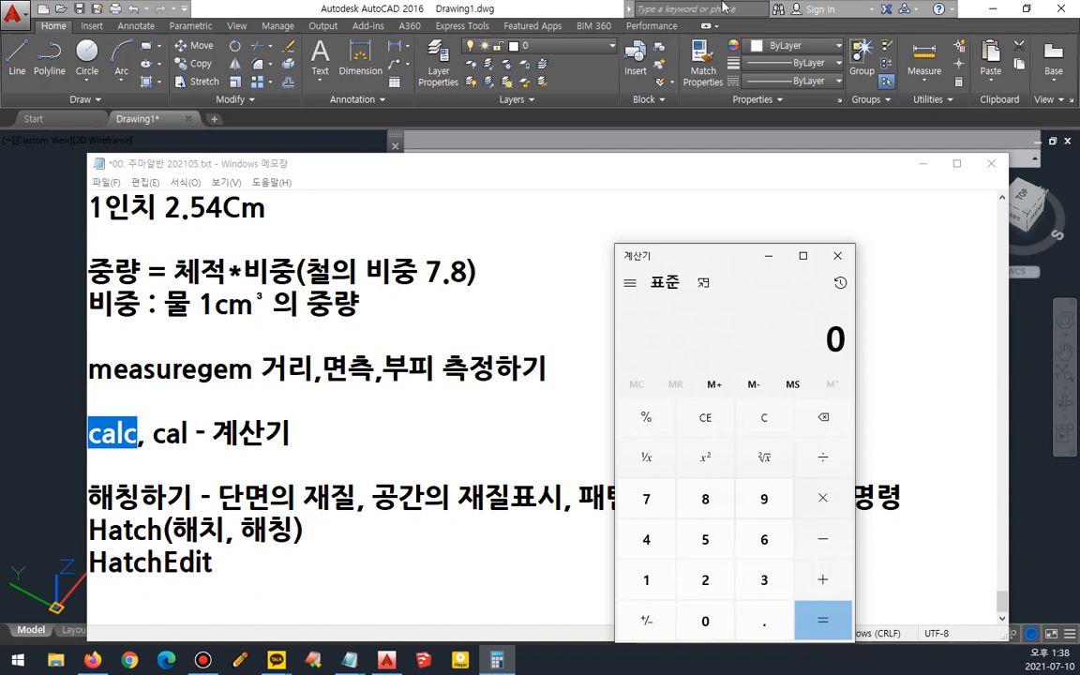
- Open QuickCalc in the drawing with the CALC command and evaluate the sum 4+4+5
{"action": "key", "text": "alt+Tab"}
{"action": "type", "text": "c"}
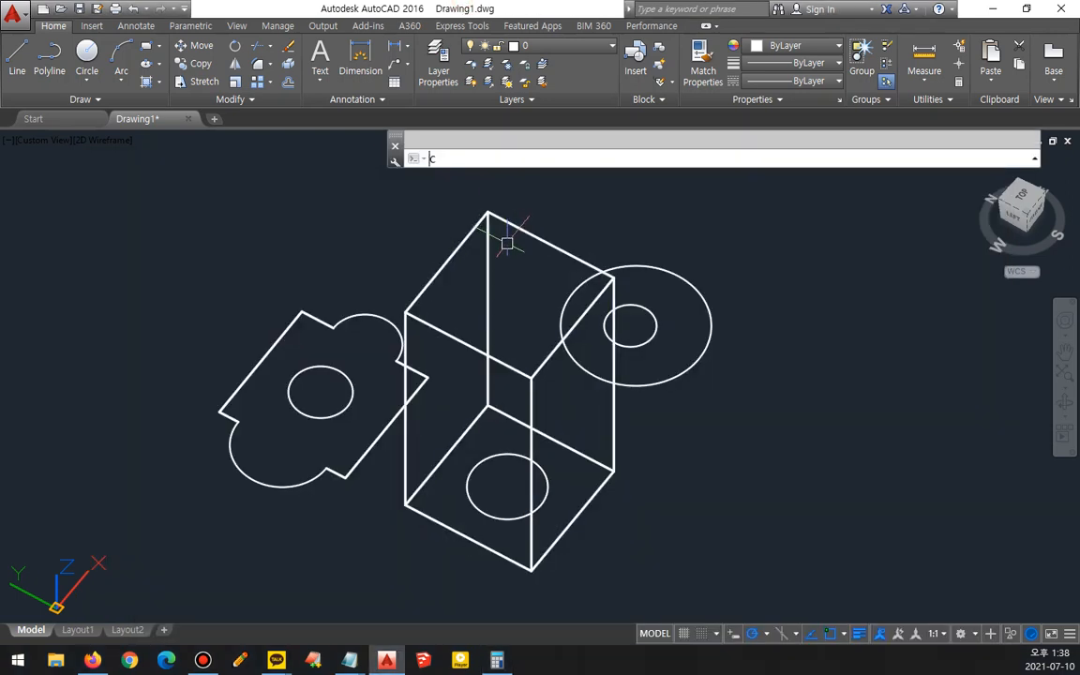
{"action": "type", "text": "alc"}
{"action": "key", "text": "Return"}
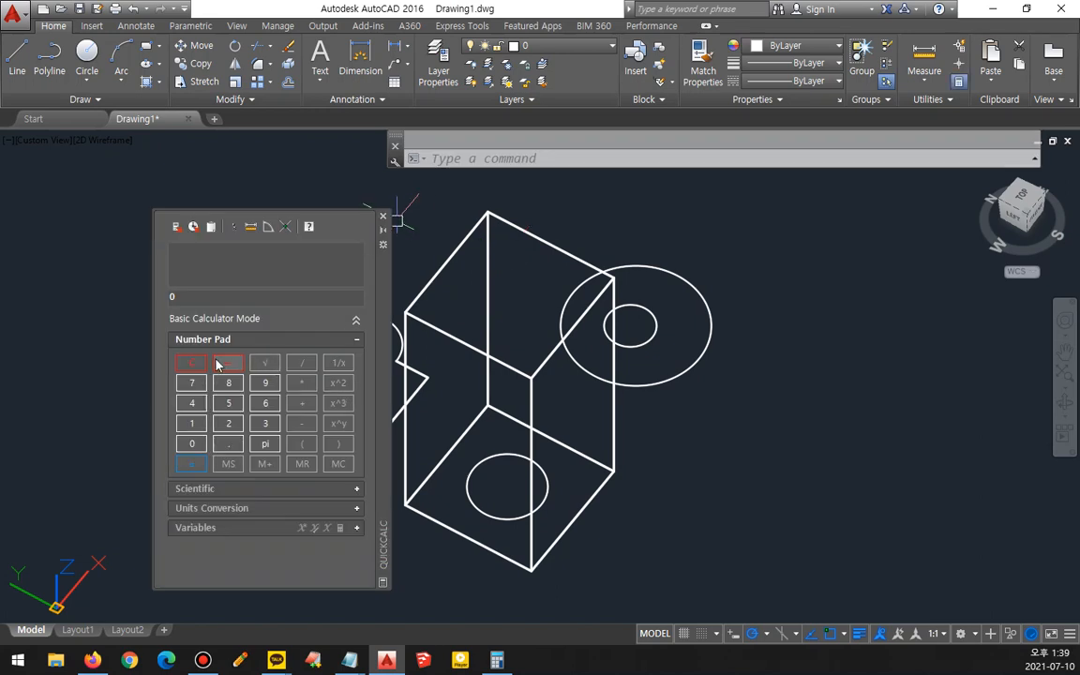
{"action": "left_click", "coordinate": [206, 300]}
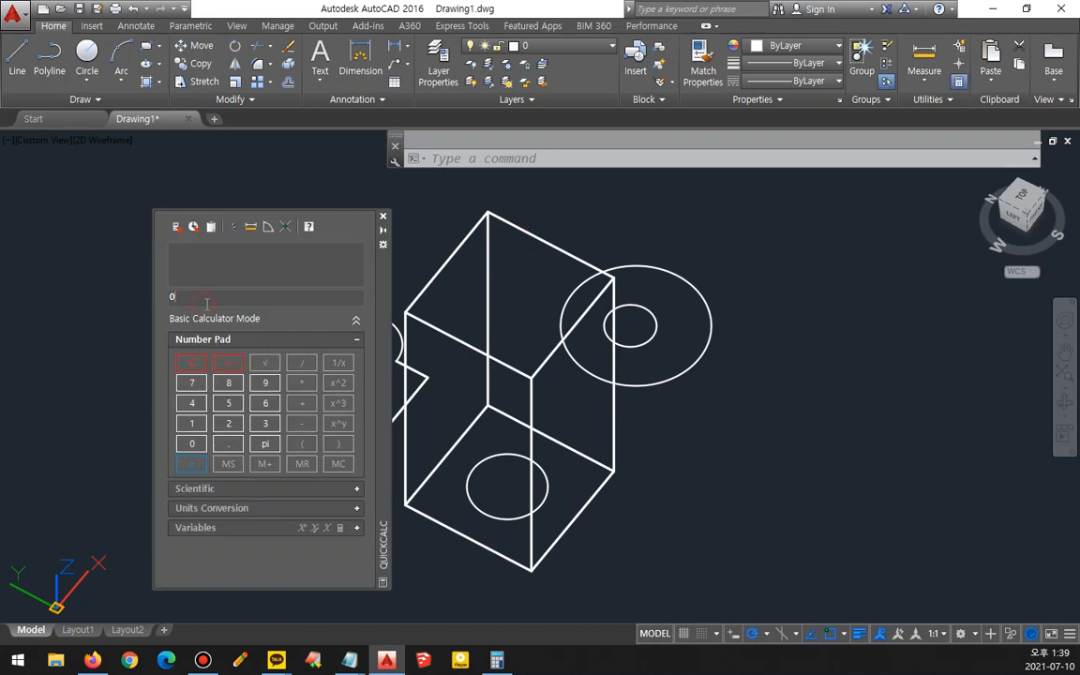
{"action": "type", "text": "4444"}
{"action": "key", "text": "BackSpace"}
{"action": "key", "text": "BackSpace"}
{"action": "key", "text": "BackSpace"}
{"action": "key", "text": "BackSpace"}
{"action": "key", "text": "BackSpace"}
{"action": "type", "text": "4+4+5"}
{"action": "key", "text": "Return"}
- Close the QuickCalc palette and the Windows calculator
{"action": "left_click", "coordinate": [382, 216]}
{"action": "left_click", "coordinate": [497, 660]}
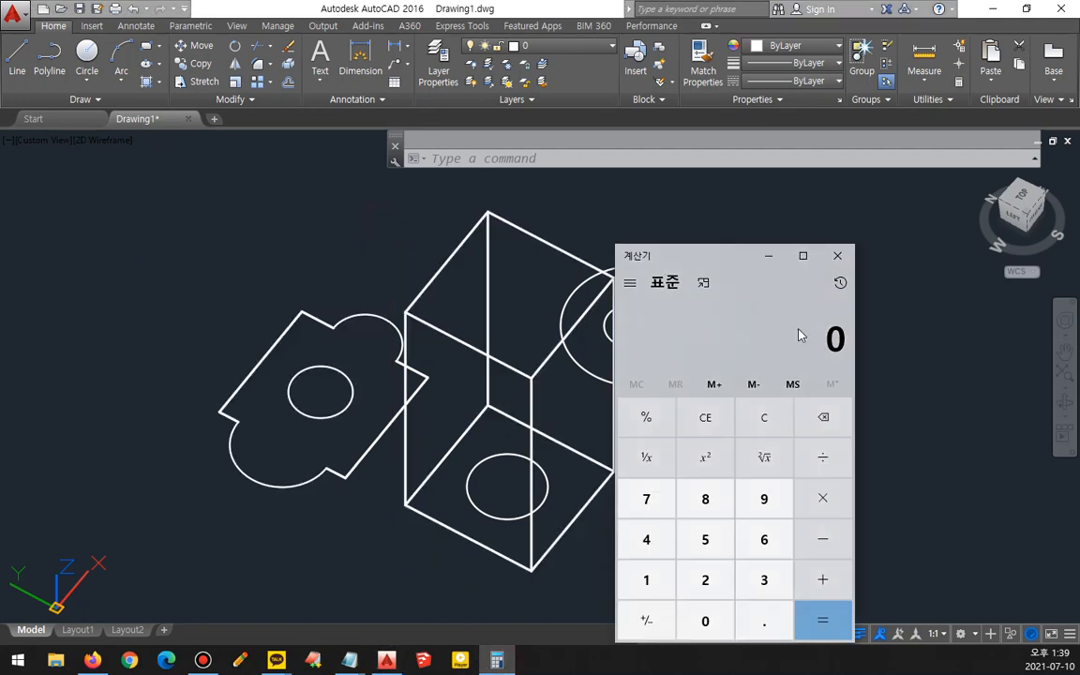
{"action": "left_click", "coordinate": [837, 255]}
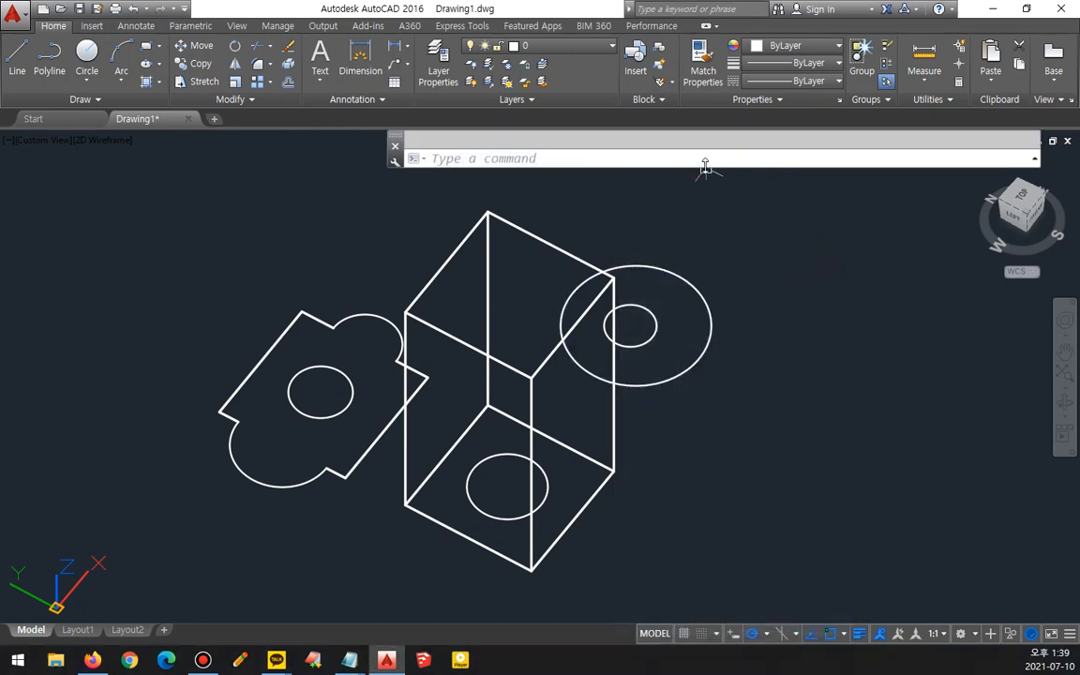
- Evaluate the expression 9-(3/(1/3)) with the CAL command
{"action": "left_click", "coordinate": [672, 153]}
{"action": "type", "text": "C"}
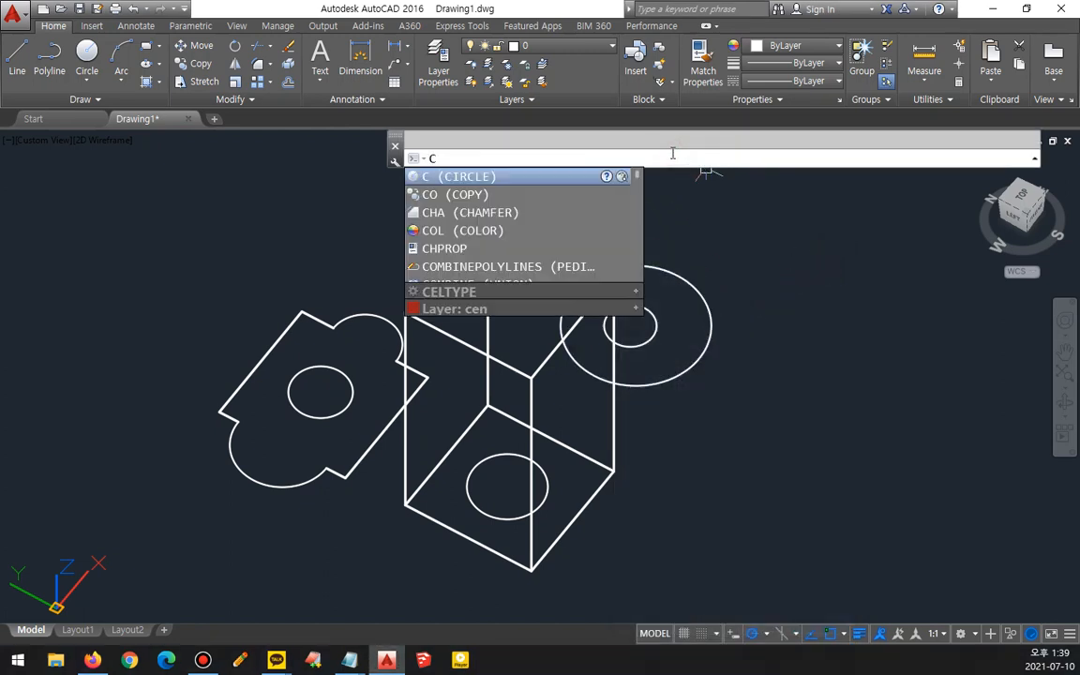
{"action": "type", "text": "L"}
{"action": "key", "text": "BackSpace"}
{"action": "type", "text": "al"}
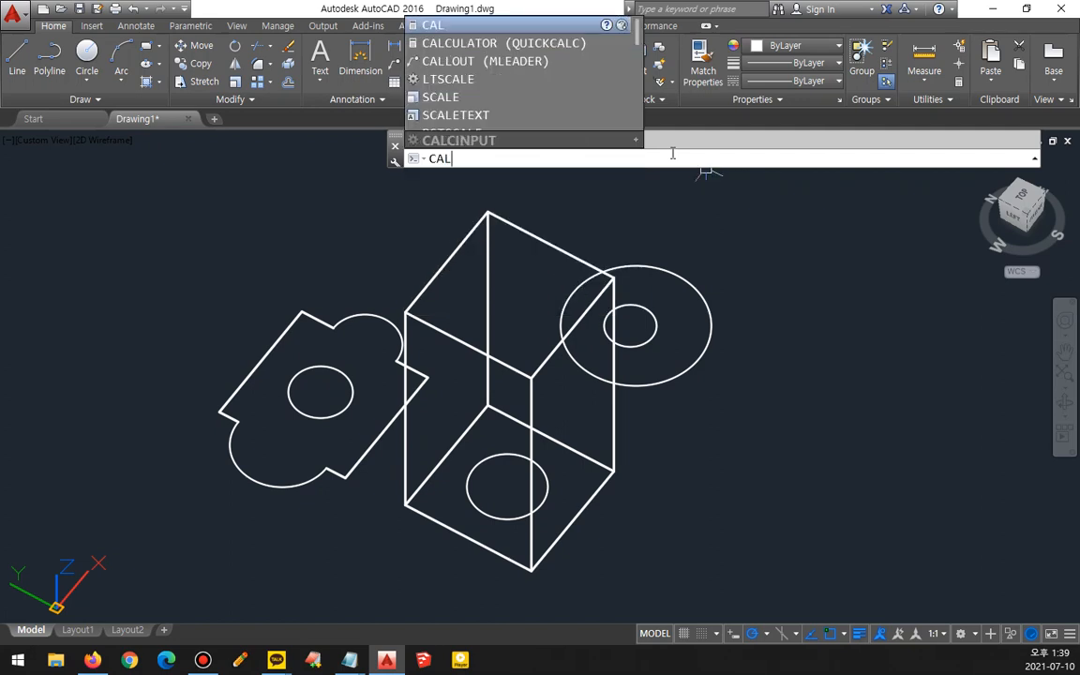
{"action": "key", "text": "Return"}
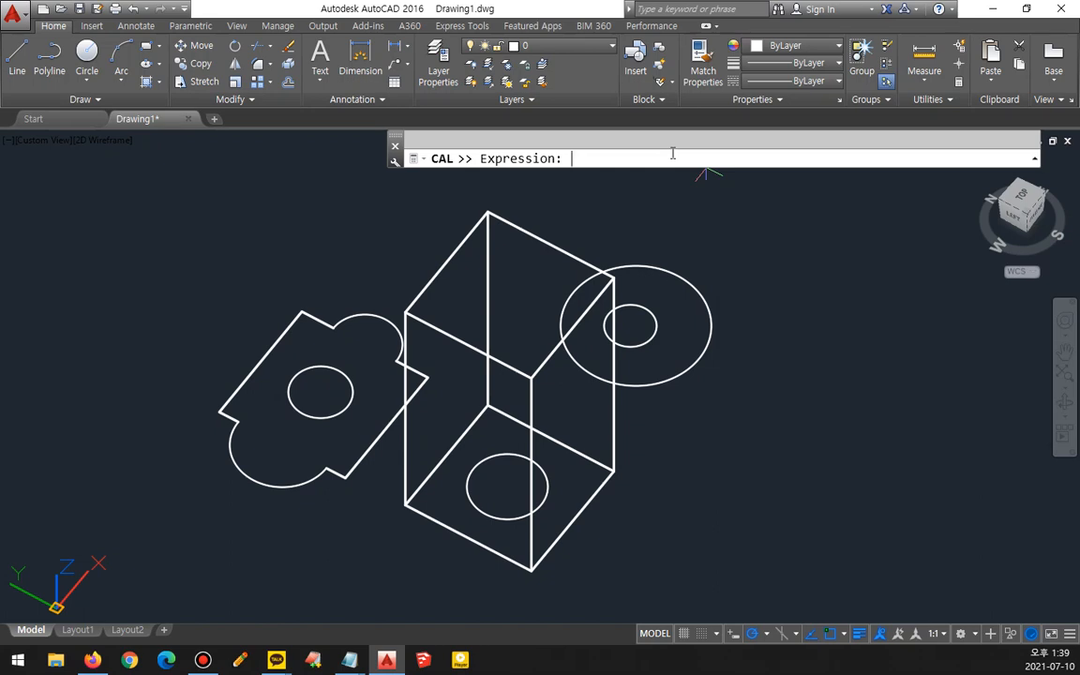
{"action": "type", "text": "5"}
{"action": "key", "text": "BackSpace"}
{"action": "type", "text": "9-("}
{"action": "type", "text": "3/(1/3))"}
{"action": "key", "text": "Return"}
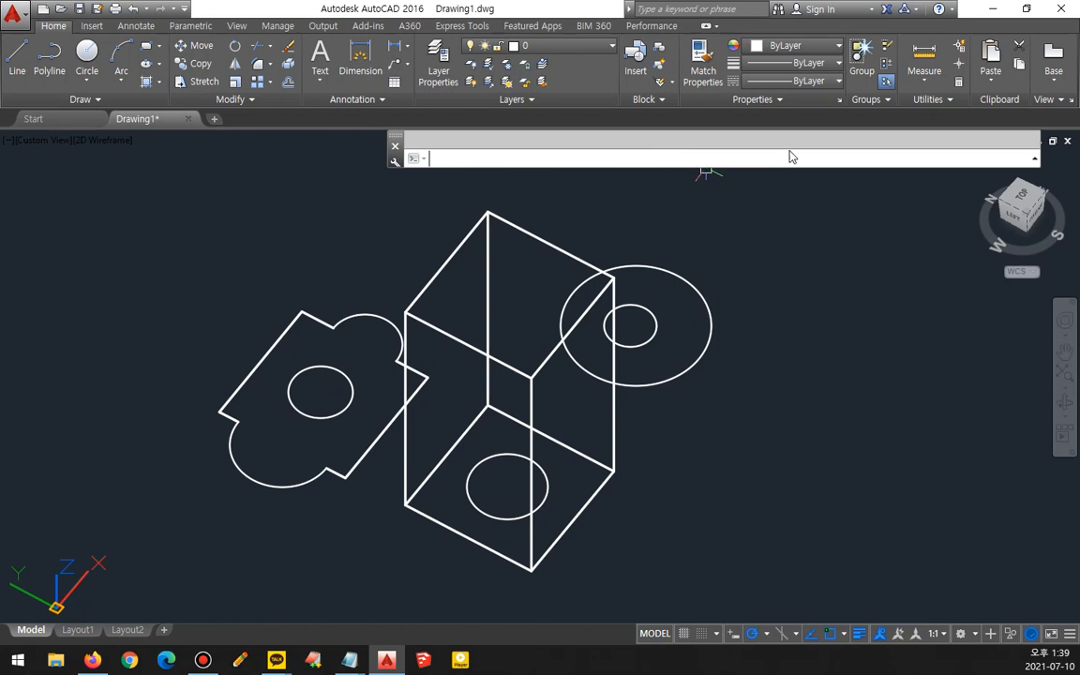
{"action": "key", "text": "F2"}
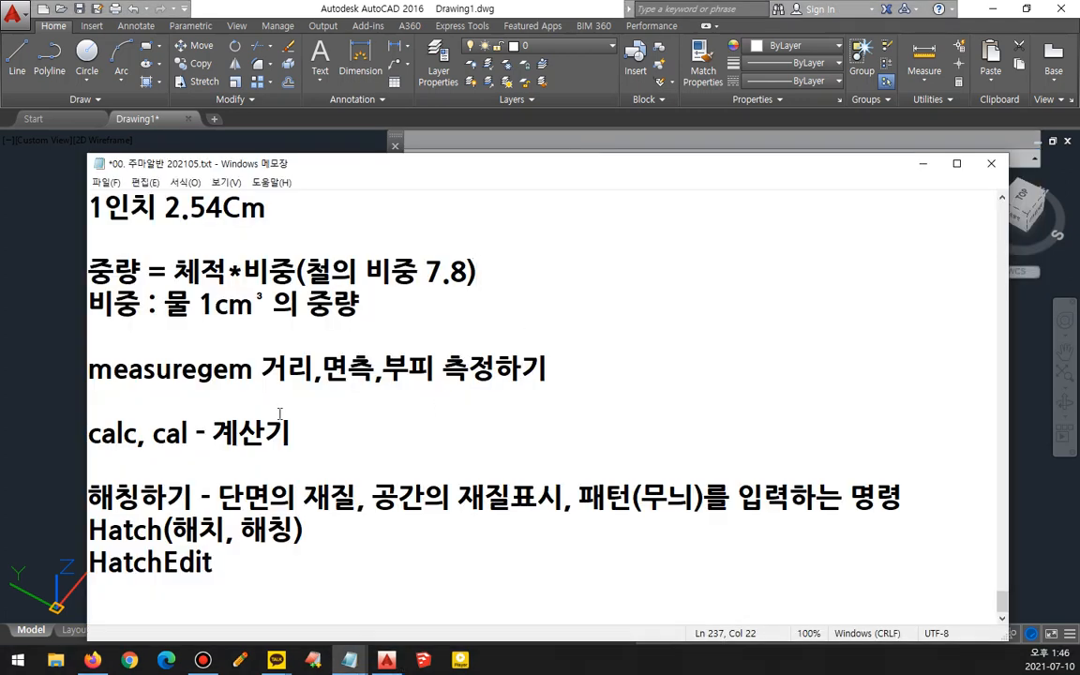
{"action": "key", "text": "ctrl+z"}
{"action": "key", "text": "ctrl+z"}
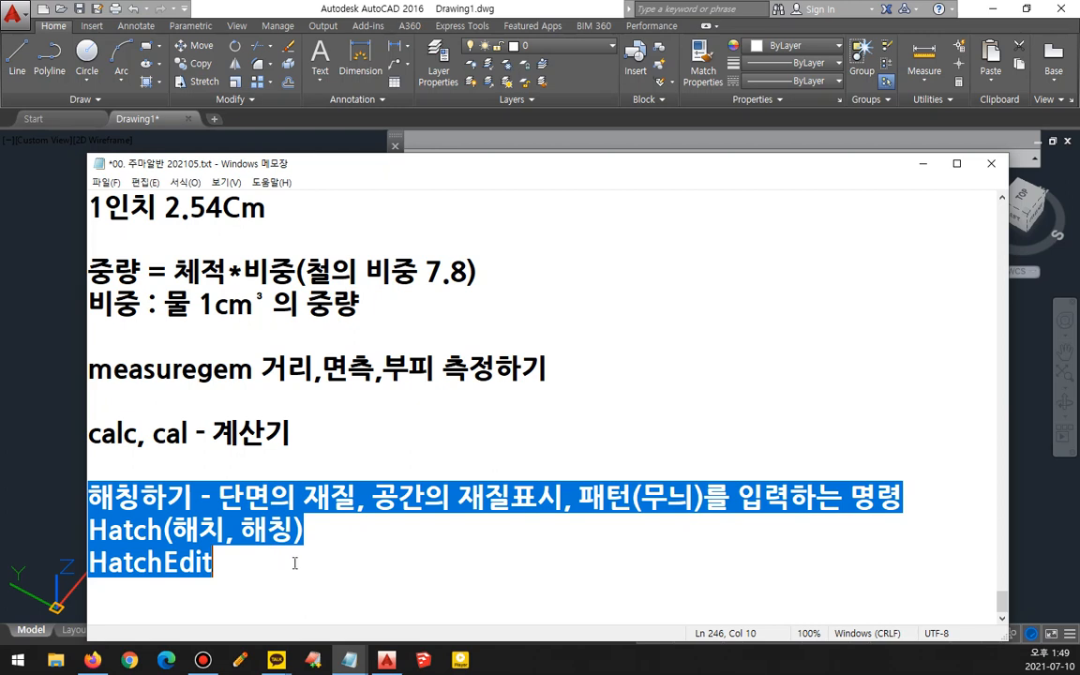
- Select the Hatch entry in the notes, return to the drawing and switch to the plan view
{"action": "left_click_drag", "start_coordinate": [163, 531], "coordinate": [86, 531]}
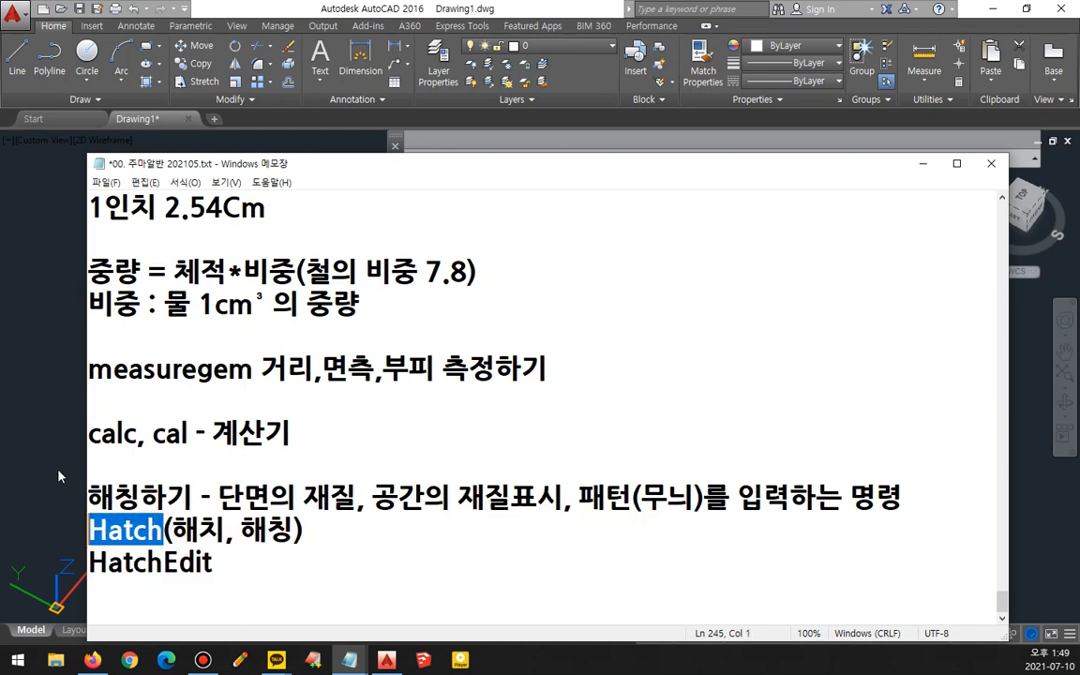
{"action": "left_click", "coordinate": [73, 401]}
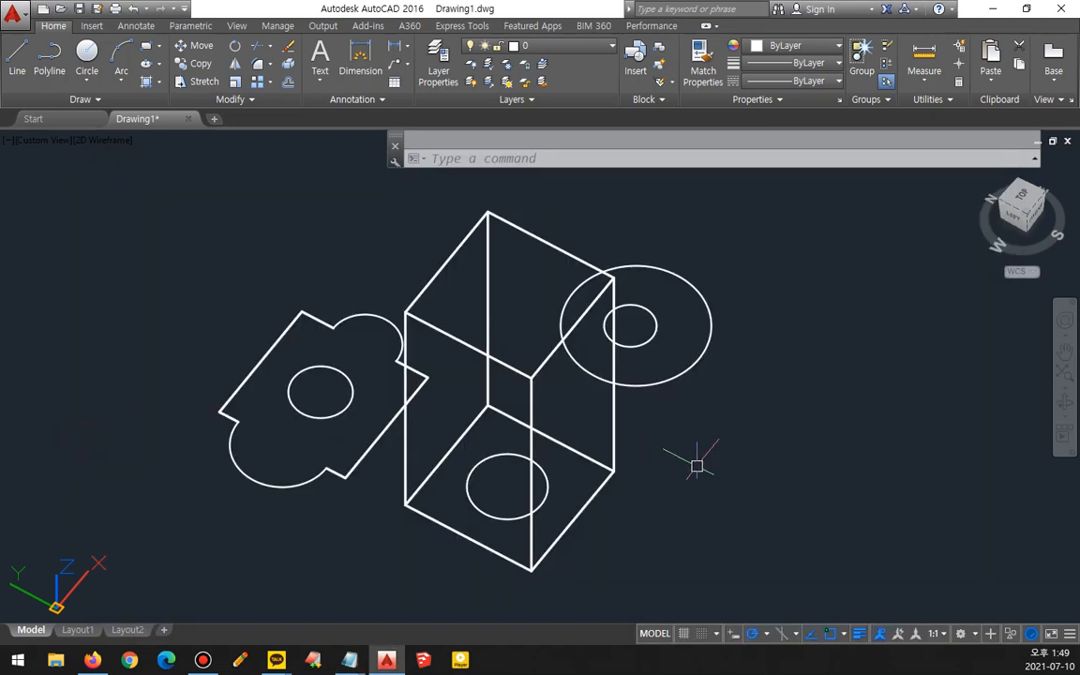
{"action": "type", "text": "plan"}
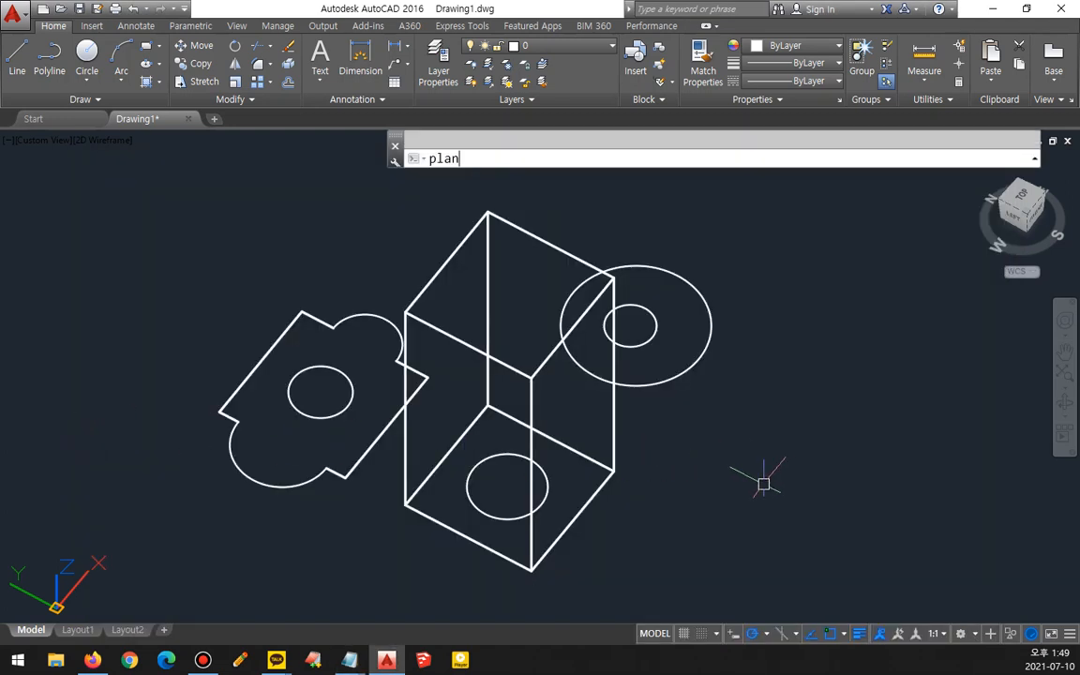
{"action": "key", "text": "Return"}
{"action": "key", "text": "Return"}
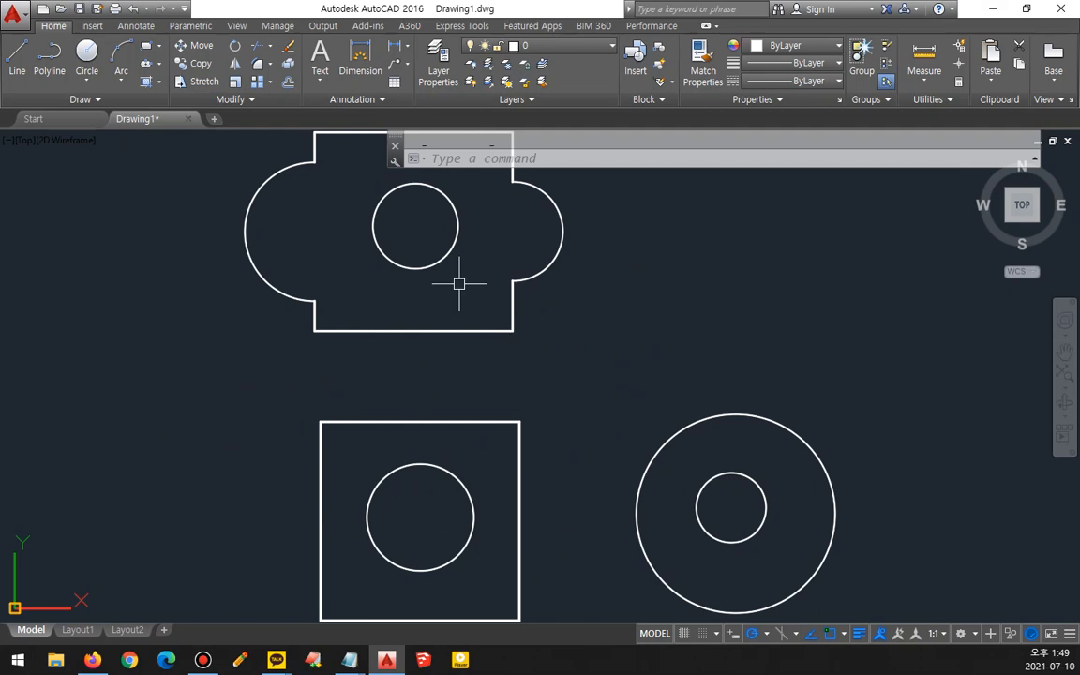
{"action": "left_click", "coordinate": [459, 283]}
{"action": "left_click", "coordinate": [435, 255]}
{"action": "key", "text": "Escape"}
{"action": "key", "text": "ctrl+z"}
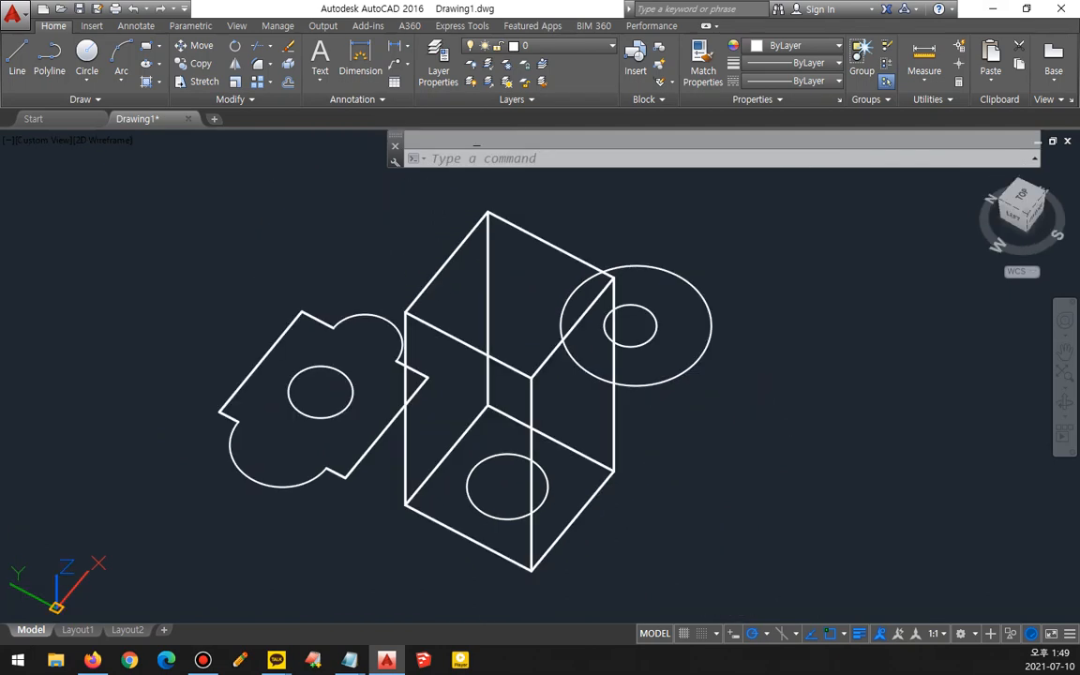
{"action": "key", "text": "ctrl+y"}
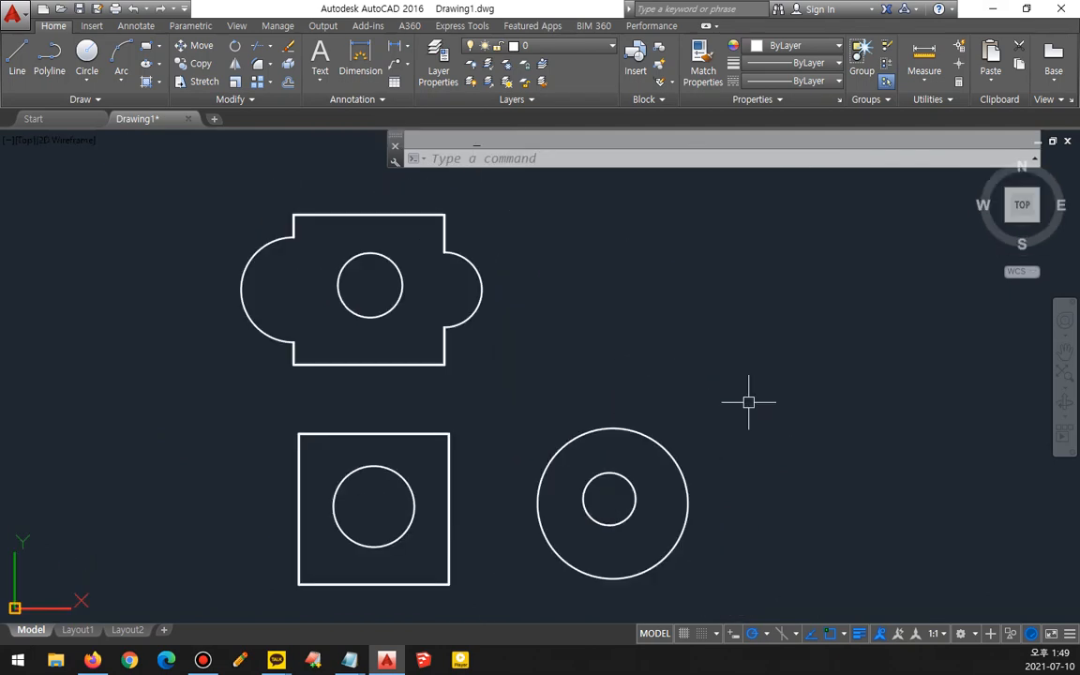
- Undo several operations to remove the inner circles and holes from the three shapes
{"action": "key", "text": "ctrl+z"}
{"action": "key", "text": "ctrl+z"}
{"action": "key", "text": "ctrl+z"}
{"action": "key", "text": "ctrl+z"}
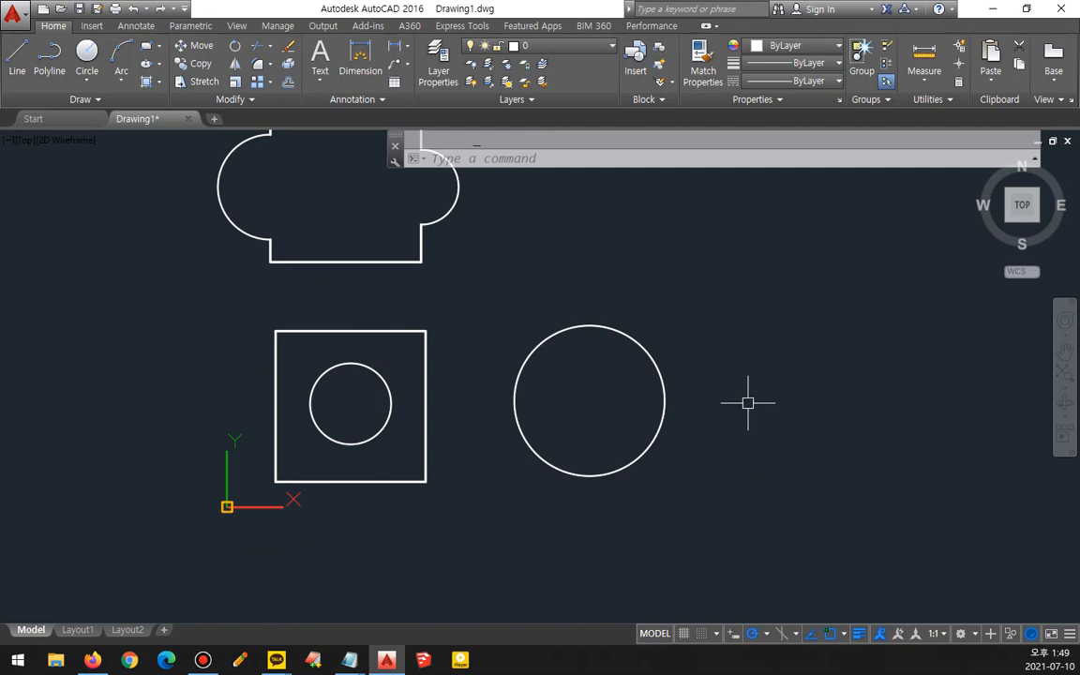
{"action": "key", "text": "ctrl+z"}
{"action": "key", "text": "ctrl+z"}
{"action": "key", "text": "ctrl+z"}
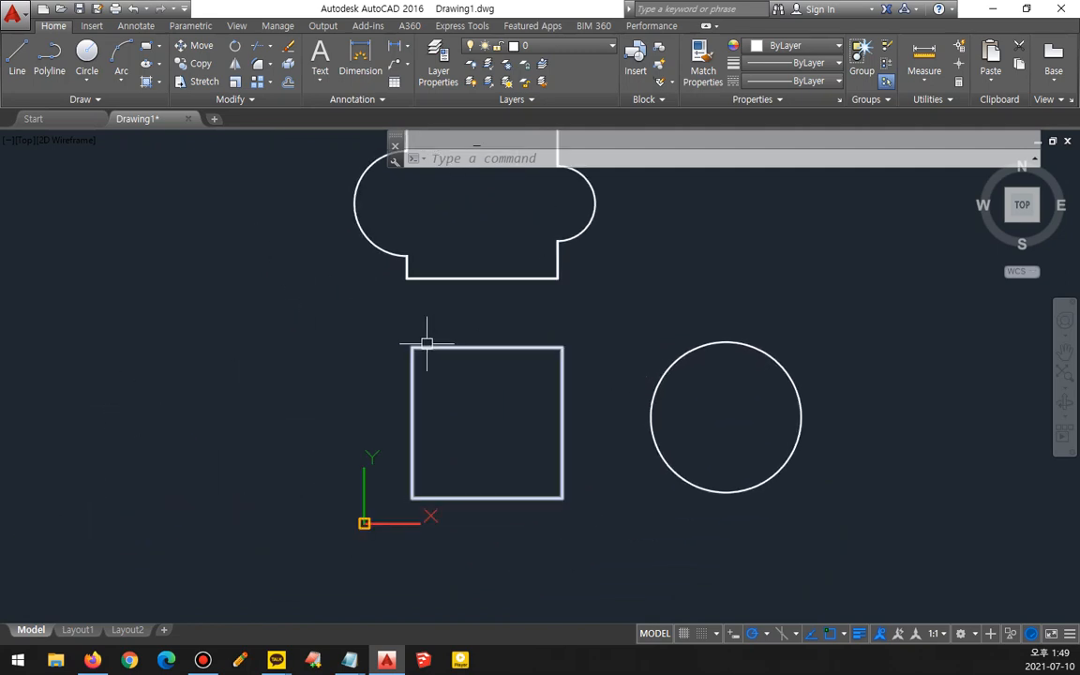
- Start the Hatch command and pick the inside of the square as the boundary
{"action": "type", "text": "h"}
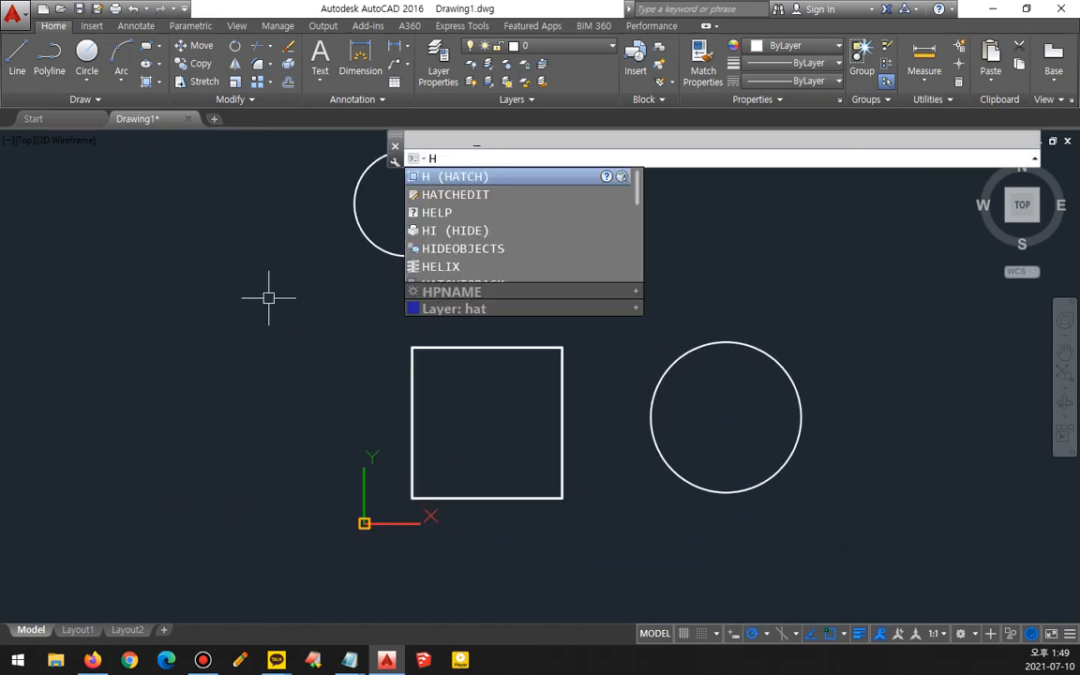
{"action": "key", "text": "Return"}
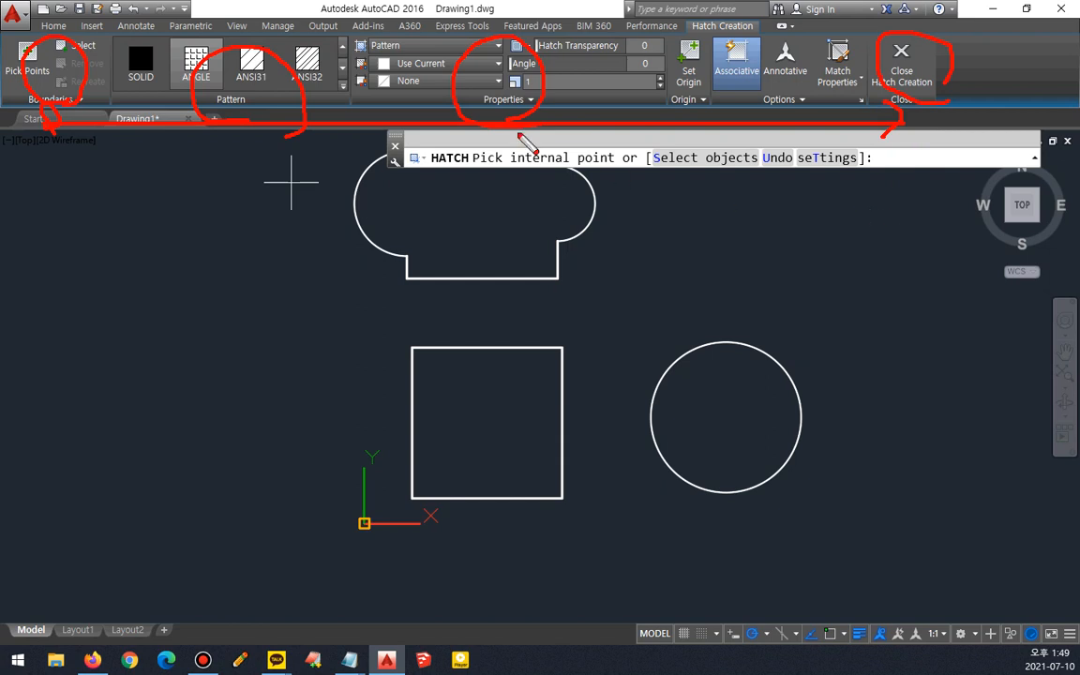
{"action": "key", "text": "Escape"}
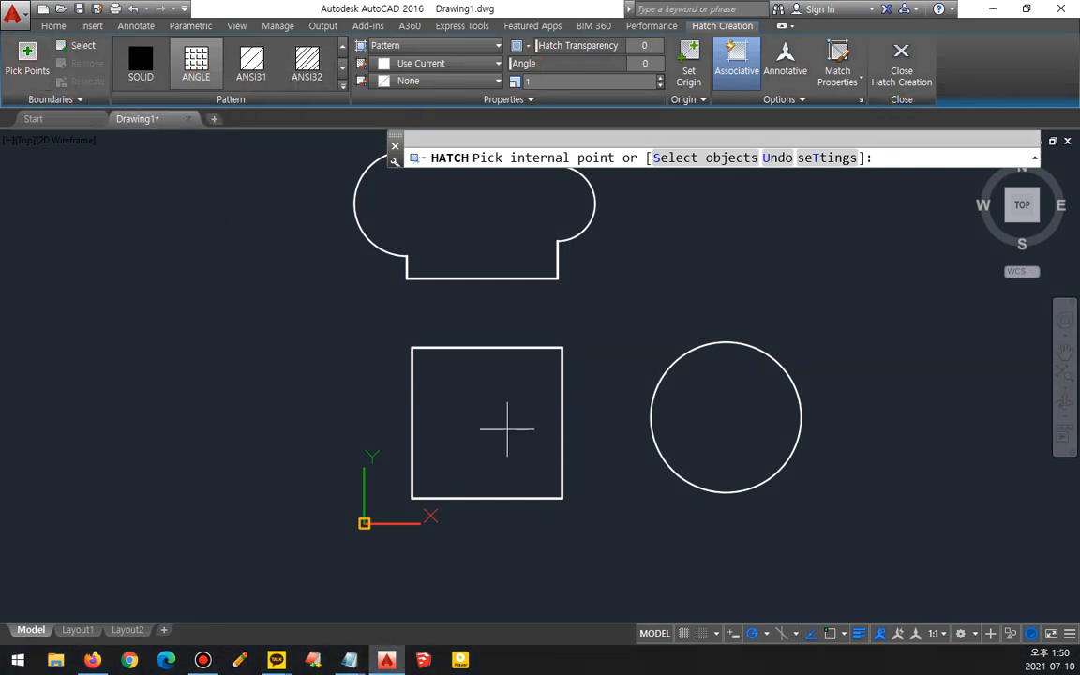
{"action": "left_click", "coordinate": [459, 403]}
- Change the square's hatch pattern to AR-BRSTD after trying ANSI31 and AR-CONC
{"action": "left_click", "coordinate": [252, 64]}
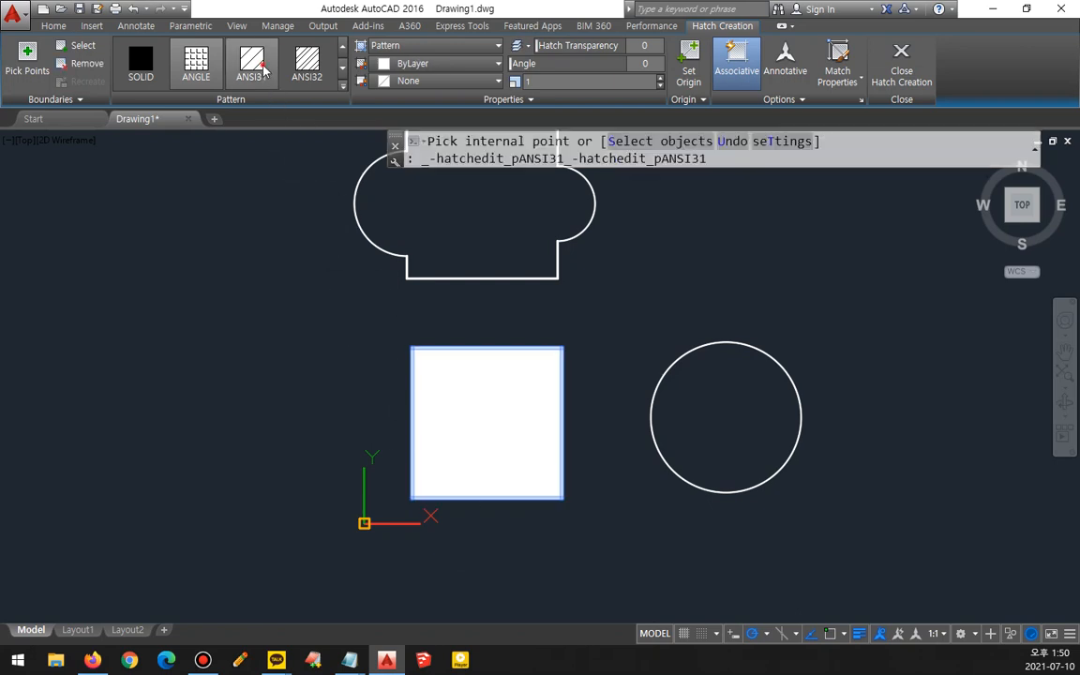
{"action": "left_click", "coordinate": [343, 84]}
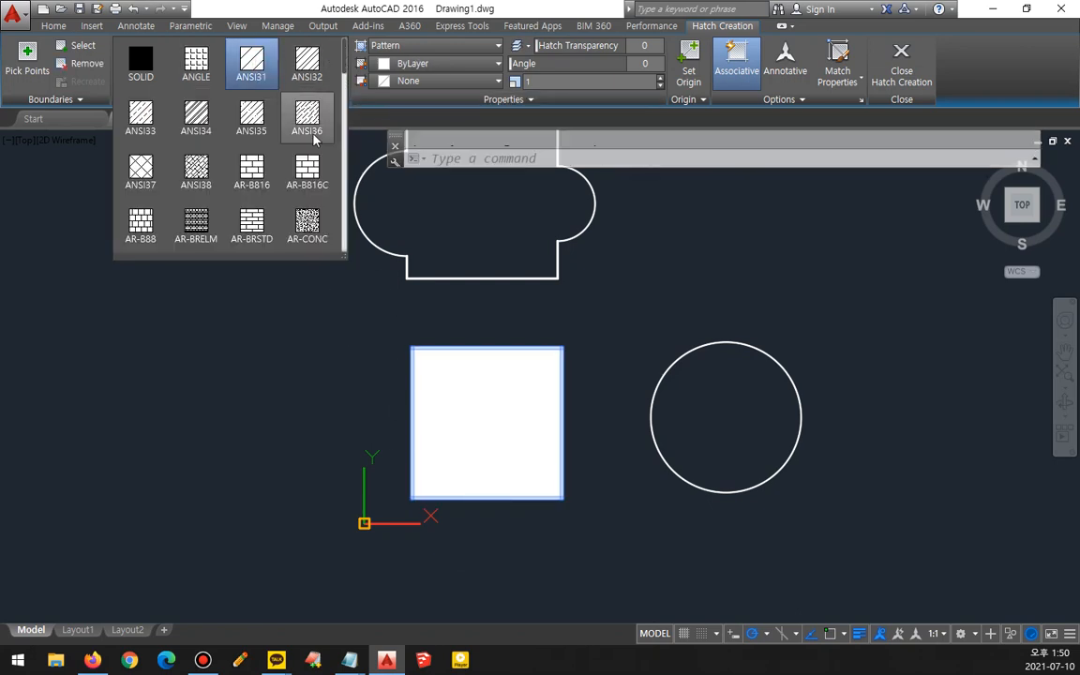
{"action": "left_click", "coordinate": [251, 222]}
{"action": "left_click", "coordinate": [306, 222]}
{"action": "left_click", "coordinate": [251, 222]}
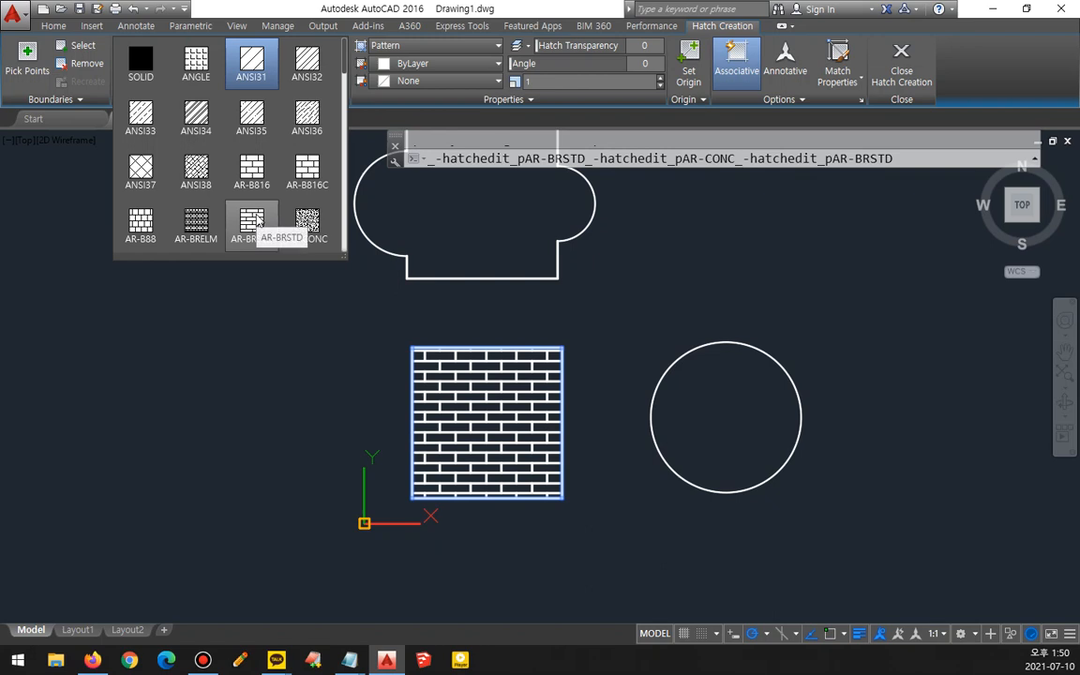
- Set the hatch angle to 45 degrees
{"action": "scroll", "coordinate": [536, 496], "scroll_direction": "up", "scroll_amount": 2}
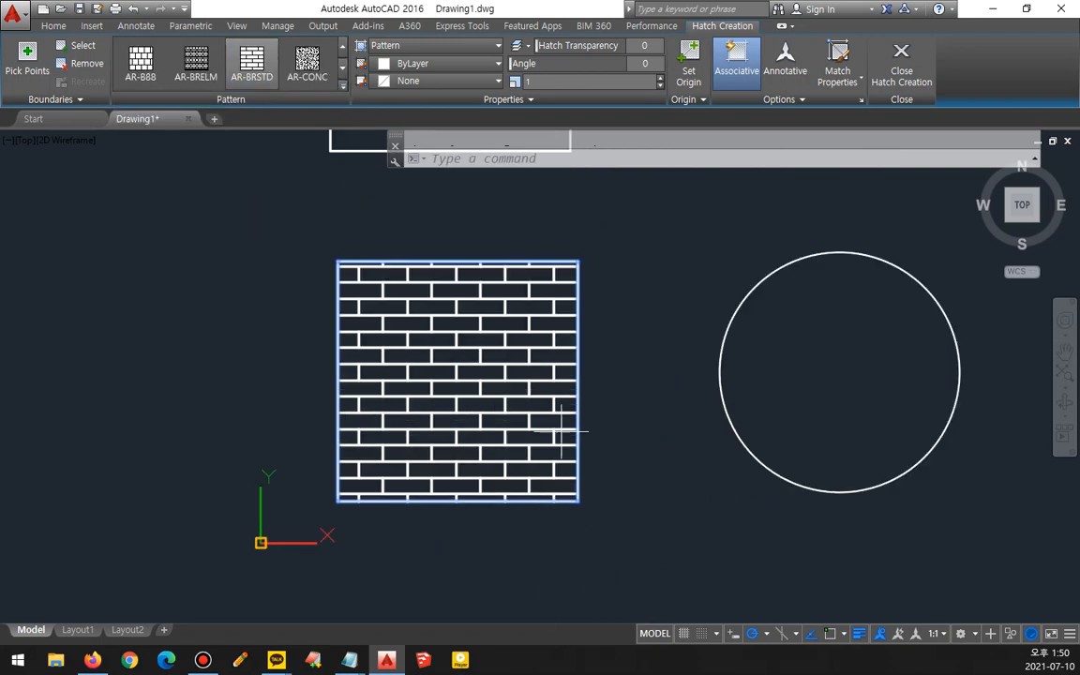
{"action": "left_click", "coordinate": [626, 63]}
{"action": "type", "text": "45"}
{"action": "key", "text": "Return"}
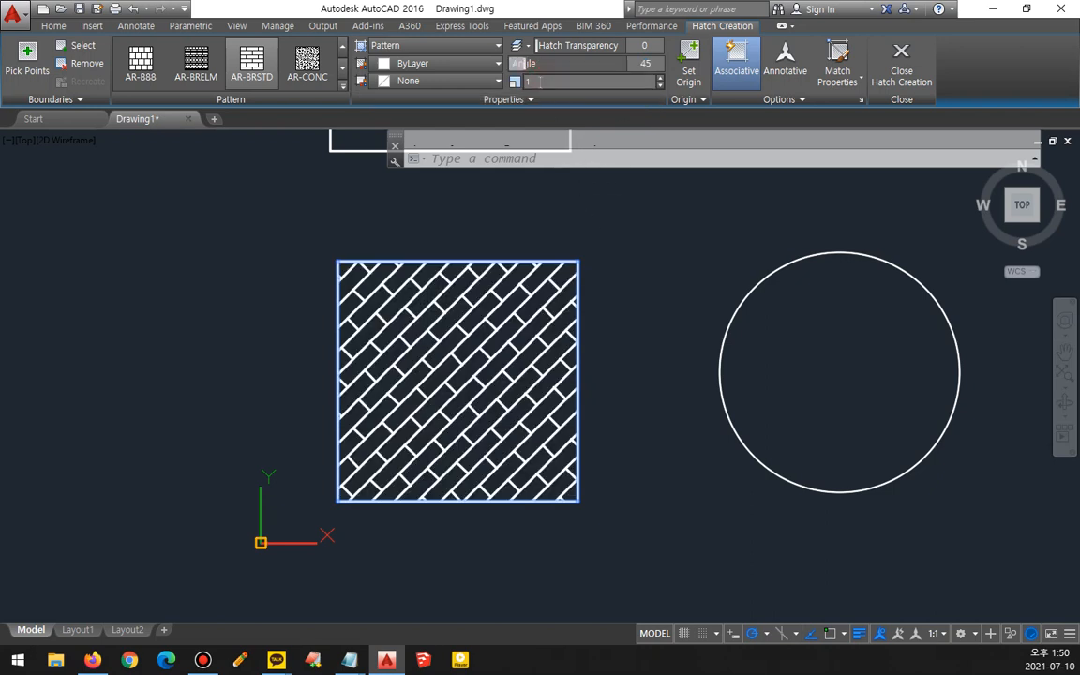
- Set the hatch scale to 2 and close the hatch creation
{"action": "key", "text": "Return"}
{"action": "type", "text": "2"}
{"action": "key", "text": "Return"}
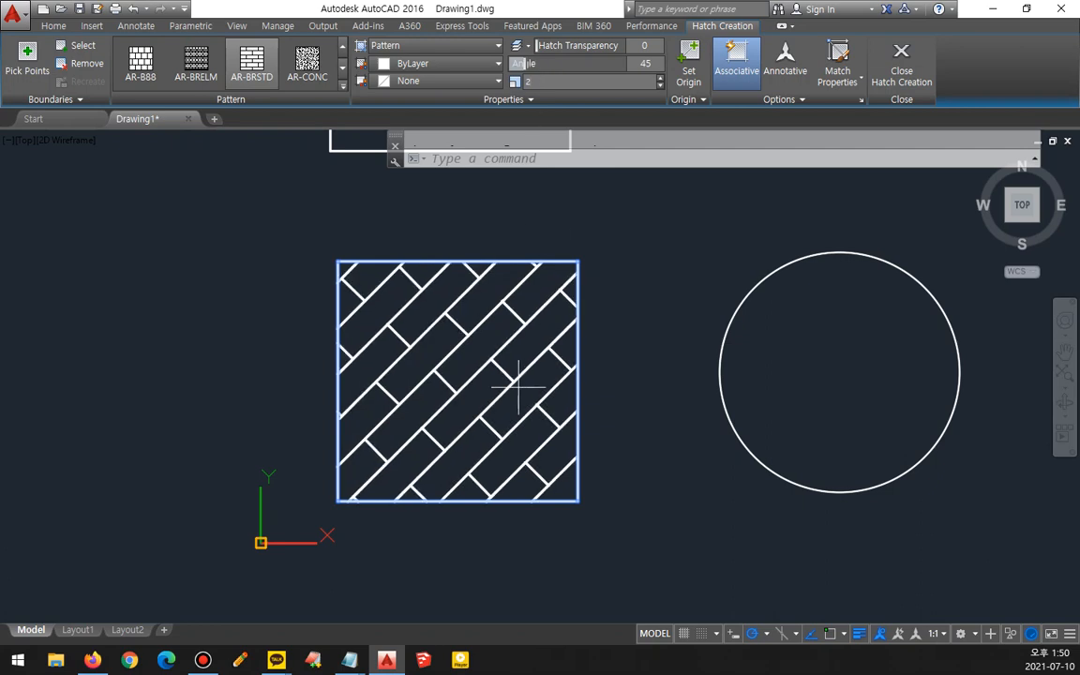
{"action": "left_click", "coordinate": [918, 66]}
- Select the square's hatch and delete it
{"action": "left_click", "coordinate": [489, 354]}
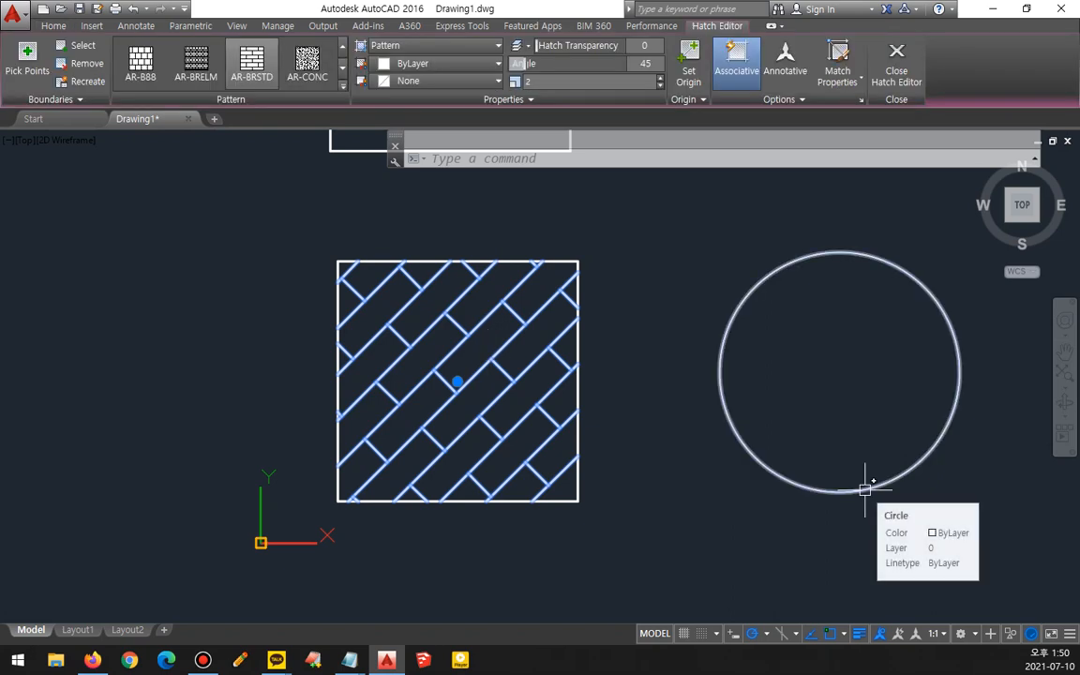
{"action": "left_click", "coordinate": [475, 407]}
{"action": "left_click", "coordinate": [447, 387]}
{"action": "key", "text": "Delete"}
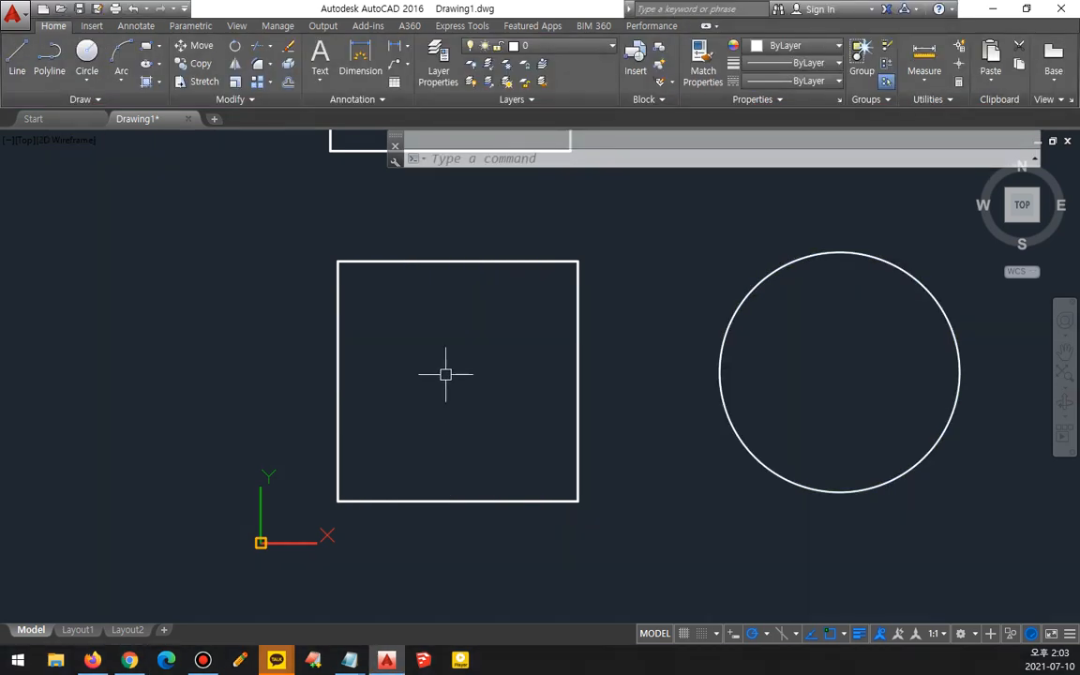
- Hatch the square with AR-BRSTD by selecting its boundary as an object
{"action": "type", "text": "h"}
{"action": "key", "text": "Return"}
{"action": "mouse_move", "coordinate": [98, 111]}
{"action": "left_mouse_down"}
{"action": "mouse_move", "coordinate": [6, 67]}
{"action": "mouse_move", "coordinate": [71, 25]}
{"action": "mouse_move", "coordinate": [80, 107]}
{"action": "left_mouse_up"}
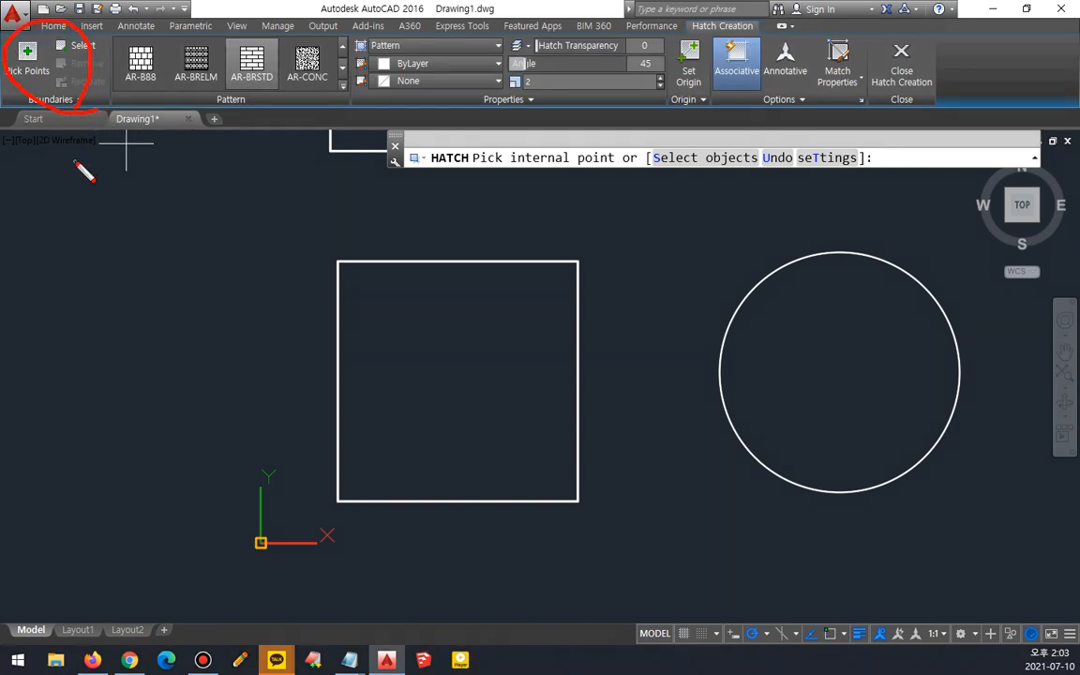
{"action": "key", "text": "ctrl+z"}
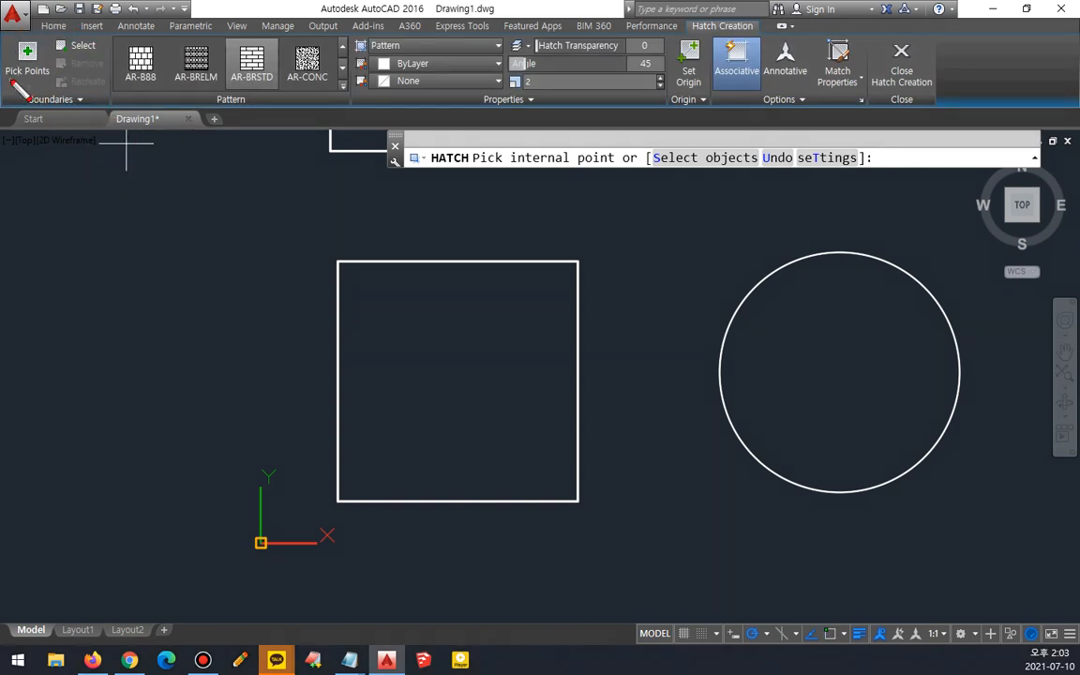
{"action": "mouse_move", "coordinate": [21, 91]}
{"action": "left_mouse_down"}
{"action": "mouse_move", "coordinate": [20, 39]}
{"action": "mouse_move", "coordinate": [40, 83]}
{"action": "left_mouse_up"}
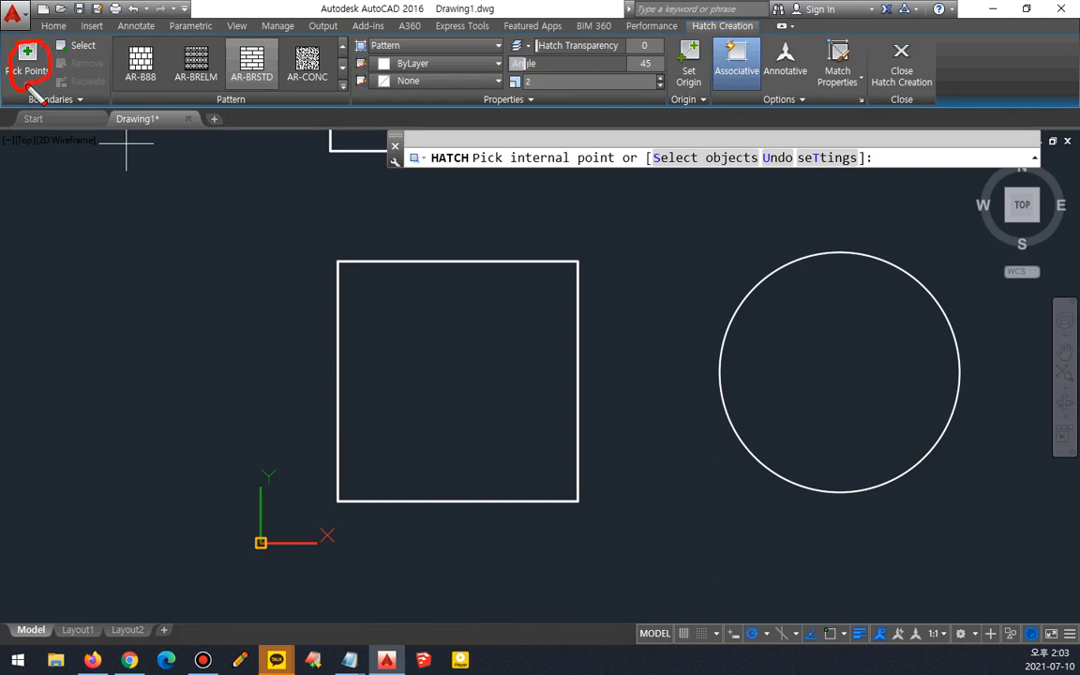
{"action": "mouse_move", "coordinate": [24, 90]}
{"action": "left_mouse_down"}
{"action": "mouse_move", "coordinate": [18, 49]}
{"action": "mouse_move", "coordinate": [45, 68]}
{"action": "left_mouse_up"}
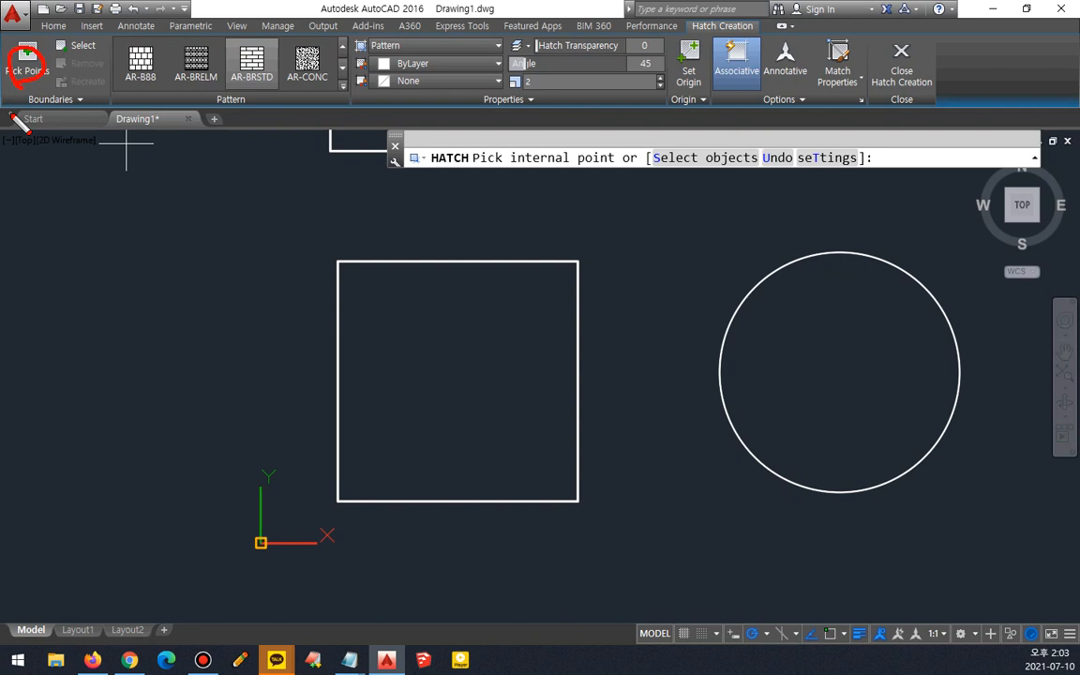
{"action": "key", "text": "Escape"}
{"action": "left_click_drag", "start_coordinate": [48, 44], "coordinate": [90, 58]}
{"action": "key", "text": "Escape"}
{"action": "left_click", "coordinate": [77, 45]}
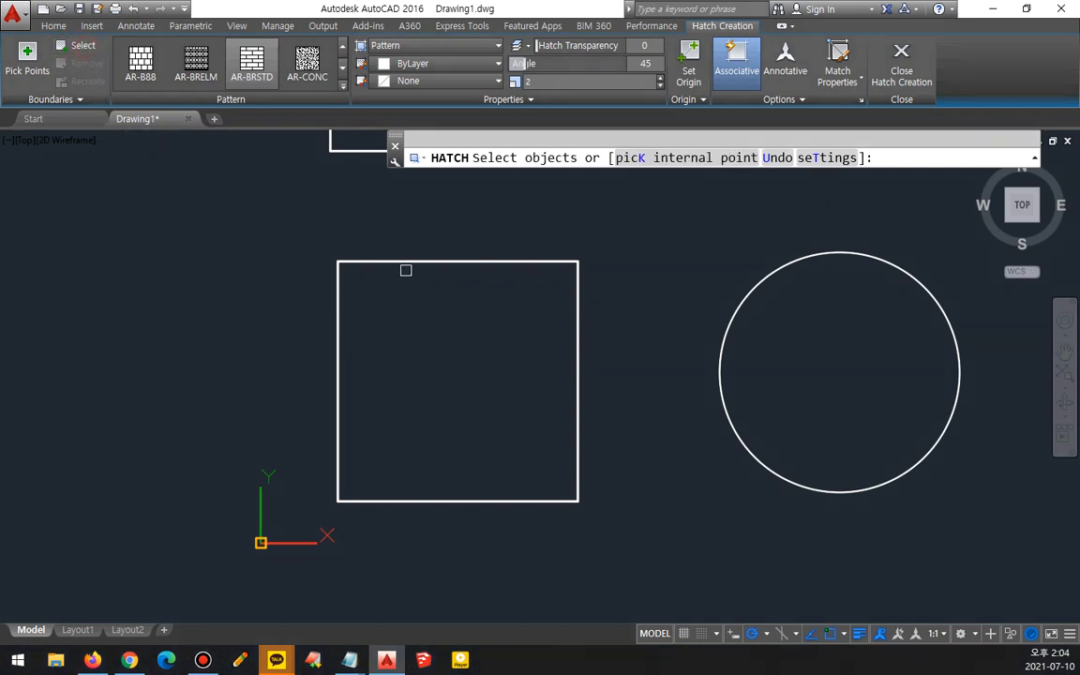
{"action": "left_click", "coordinate": [405, 261]}
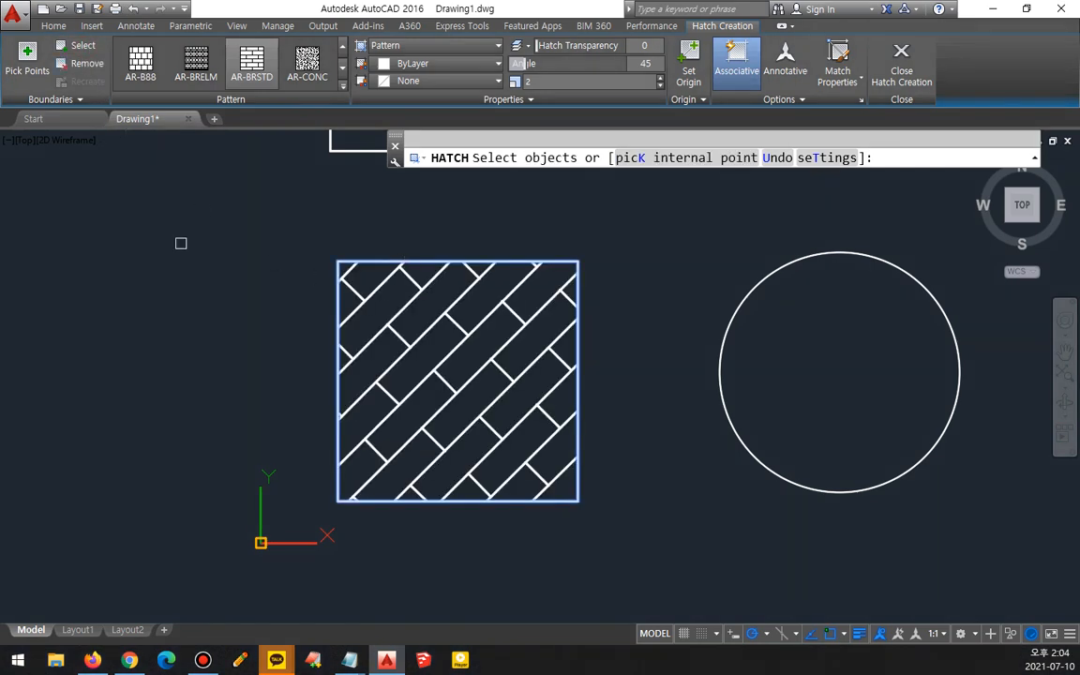
{"action": "key", "text": "Return"}
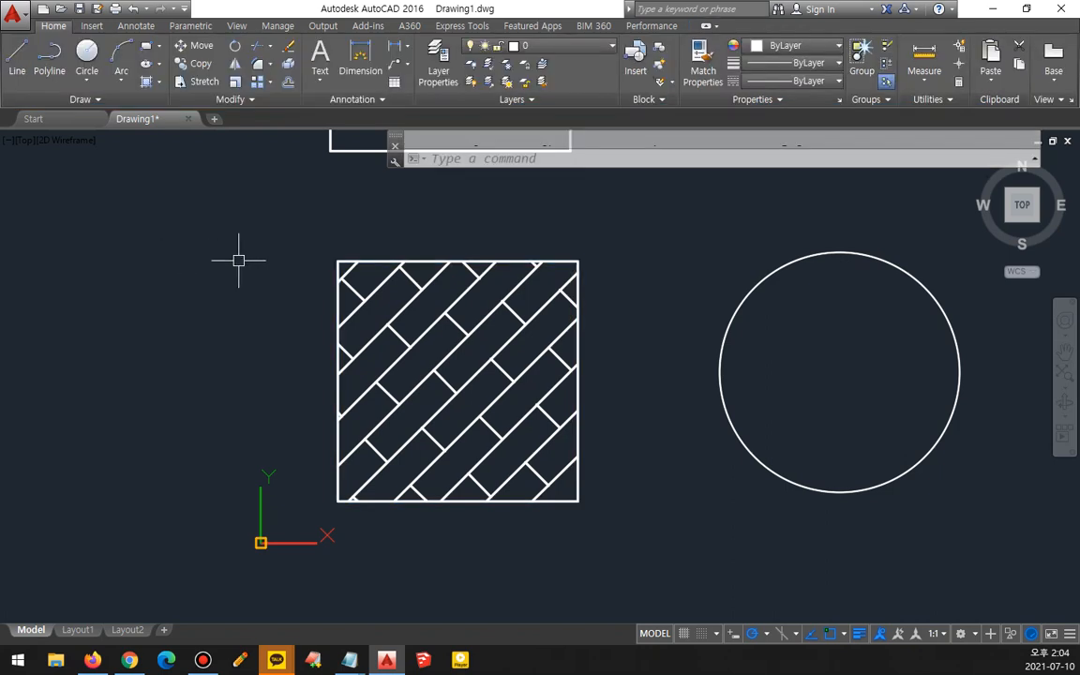
- Select the square's hatch and delete it again
{"action": "left_click", "coordinate": [422, 391]}
{"action": "key", "text": "Delete"}
- Draw four long lines crossing each other so they enclose a four-sided region in the middle
{"action": "scroll", "coordinate": [56, 340], "scroll_direction": "down", "scroll_amount": 3}
{"action": "middle_click_drag", "start_coordinate": [56, 340], "coordinate": [331, 372]}
{"action": "type", "text": "l"}
{"action": "key", "text": "space"}
{"action": "left_click", "coordinate": [70, 426]}
{"action": "left_click", "coordinate": [339, 256]}
{"action": "key", "text": "space"}
{"action": "key", "text": "space"}
{"action": "left_click", "coordinate": [145, 576]}
{"action": "left_click", "coordinate": [458, 305]}
{"action": "key", "text": "space"}
{"action": "key", "text": "space"}
{"action": "left_click", "coordinate": [191, 227]}
{"action": "left_click", "coordinate": [438, 401]}
{"action": "key", "text": "space"}
{"action": "key", "text": "space"}
{"action": "left_click", "coordinate": [66, 290]}
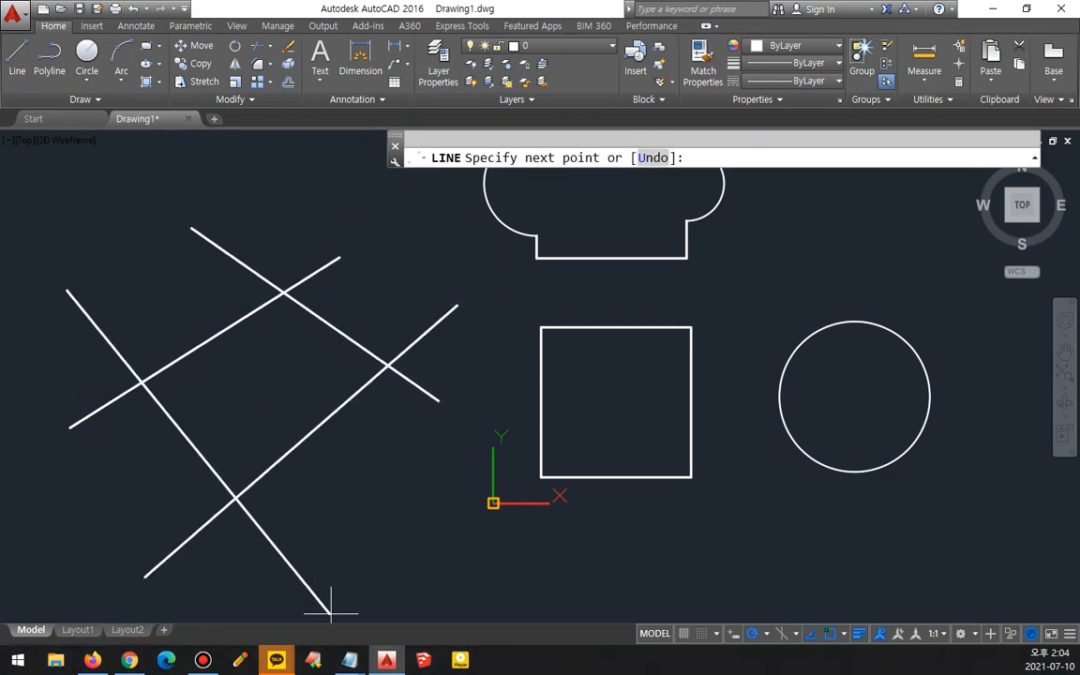
{"action": "left_click", "coordinate": [331, 614]}
{"action": "key", "text": "space"}
- Try hatching the crossing lines by selecting them all with a window, then undo the hatch
{"action": "mouse_move", "coordinate": [330, 398]}
{"action": "left_mouse_down"}
{"action": "mouse_move", "coordinate": [225, 452]}
{"action": "mouse_move", "coordinate": [216, 305]}
{"action": "mouse_move", "coordinate": [298, 361]}
{"action": "mouse_move", "coordinate": [268, 455]}
{"action": "left_mouse_up"}
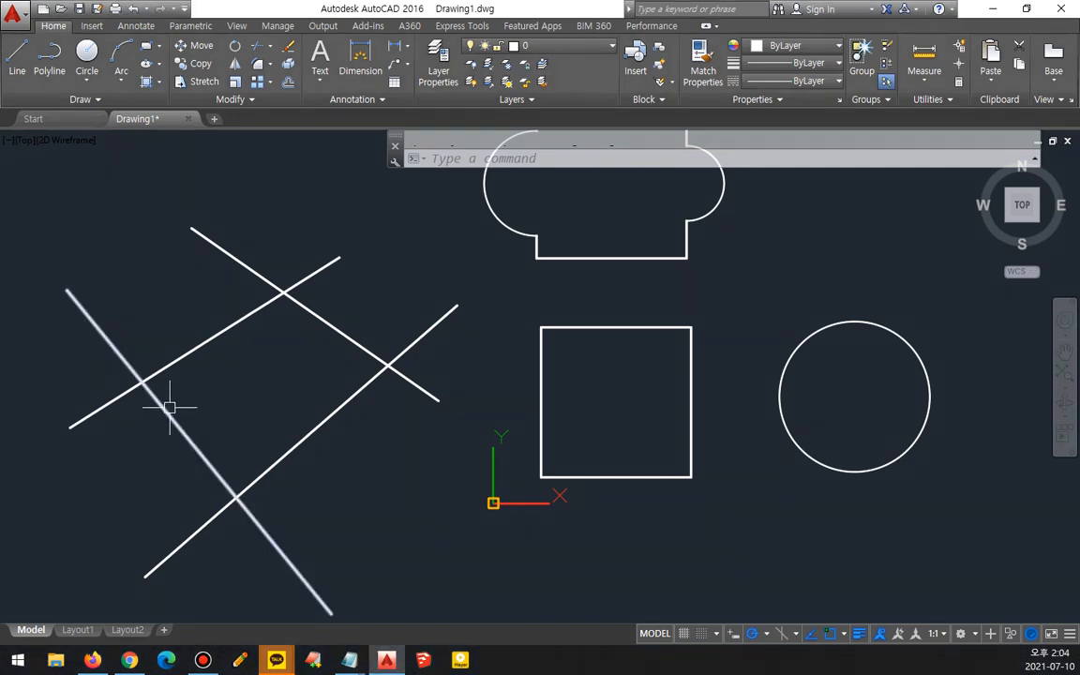
{"action": "type", "text": "h"}
{"action": "key", "text": "space"}
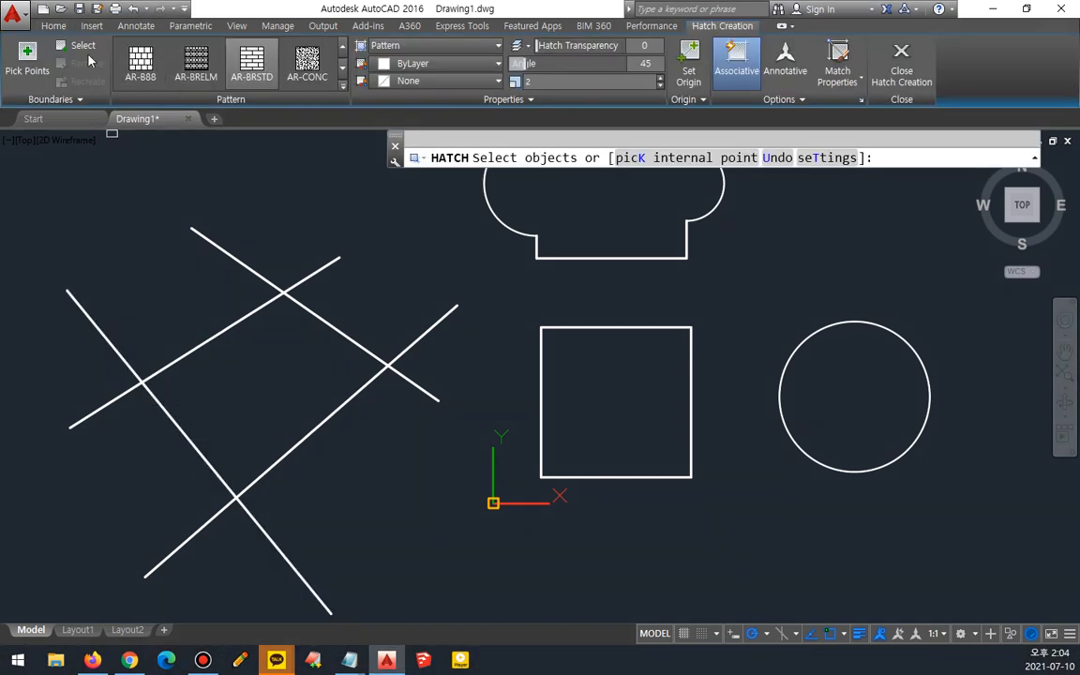
{"action": "left_click", "coordinate": [384, 249]}
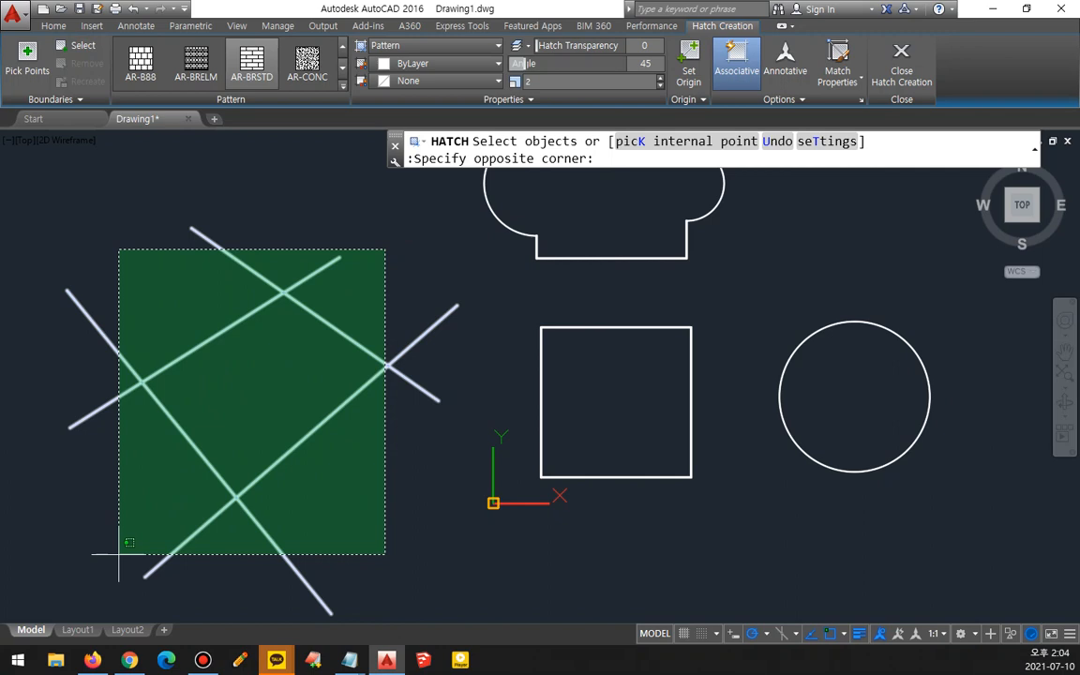
{"action": "left_click", "coordinate": [119, 554]}
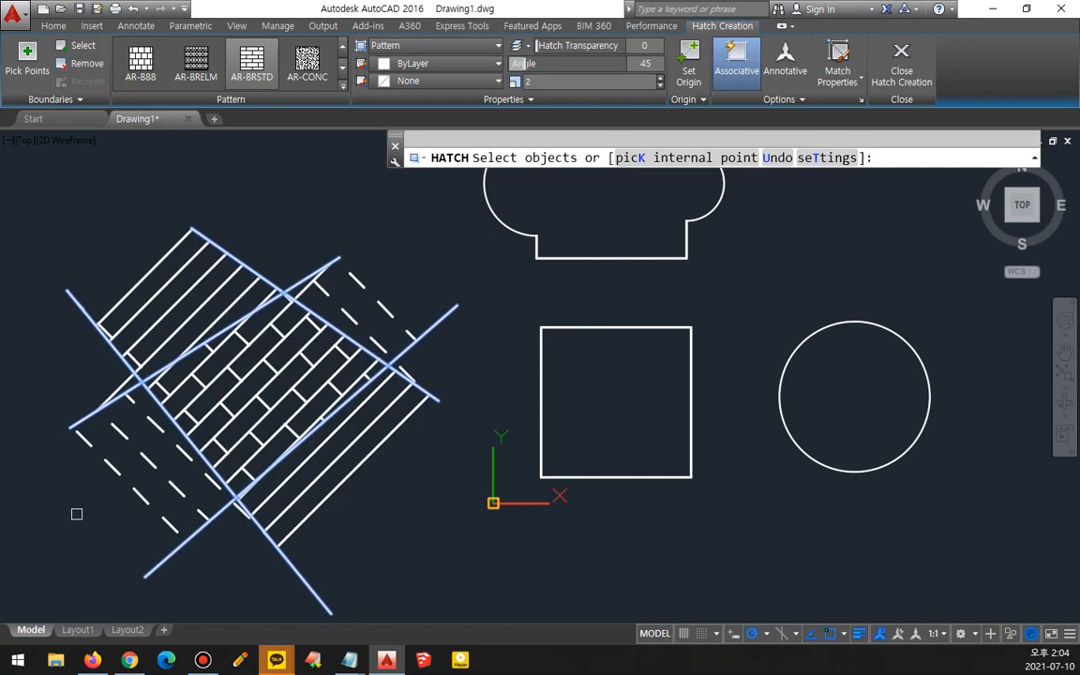
{"action": "key", "text": "Return"}
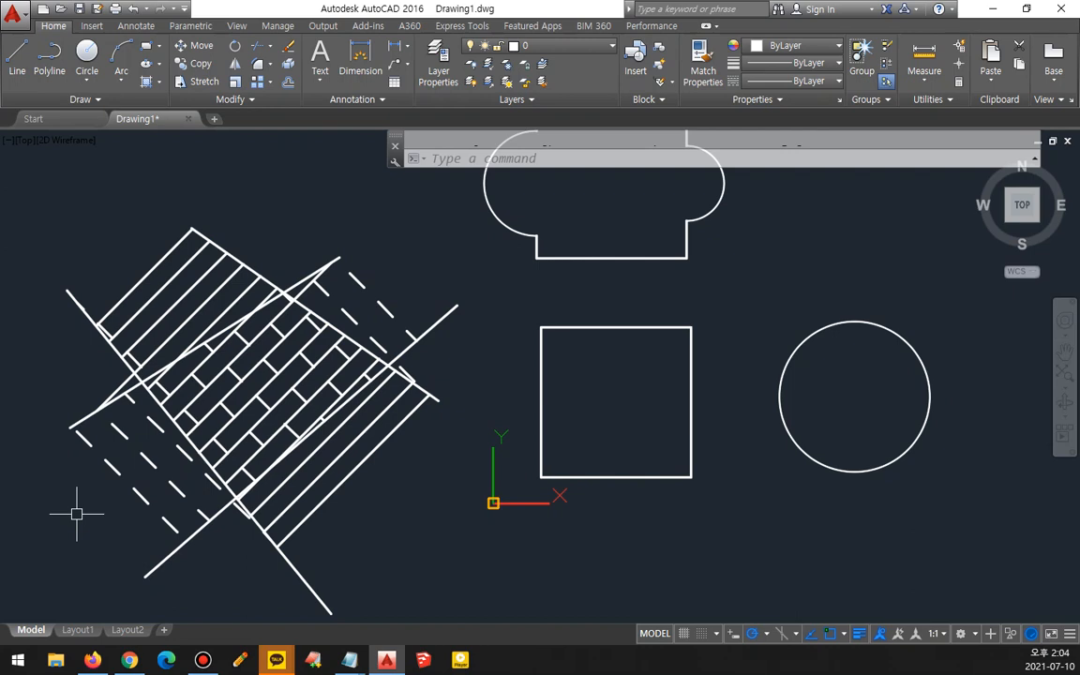
{"action": "key", "text": "ctrl+z"}
- Hatch the region enclosed by the four crossing lines by picking an internal point inside it
{"action": "type", "text": "h"}
{"action": "key", "text": "Return"}
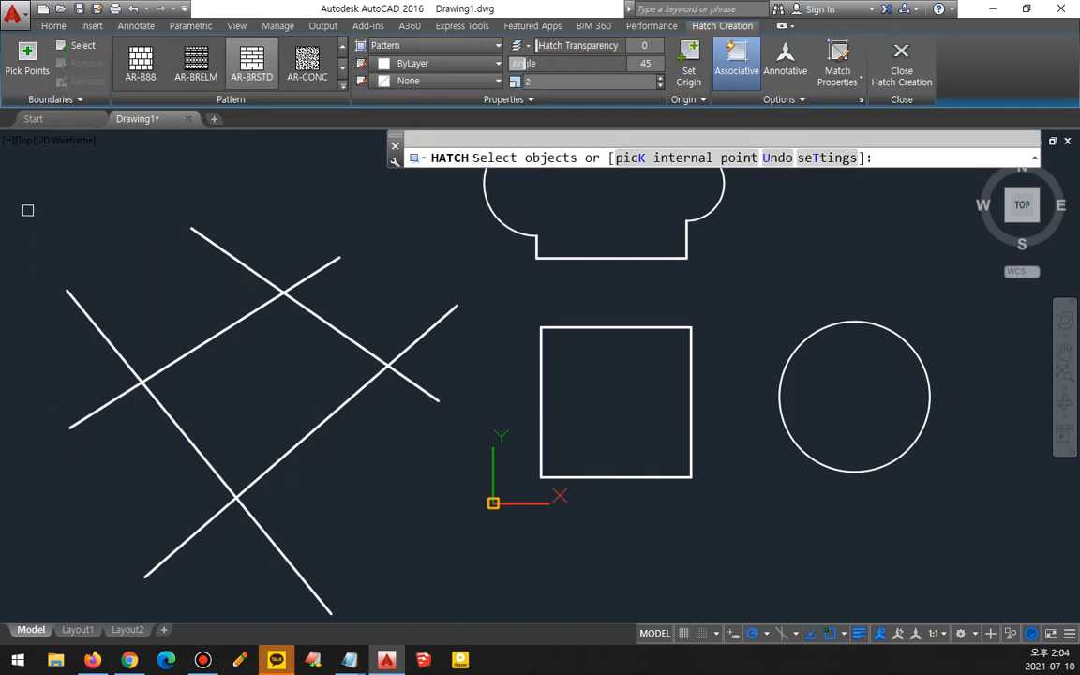
{"action": "left_click", "coordinate": [27, 57]}
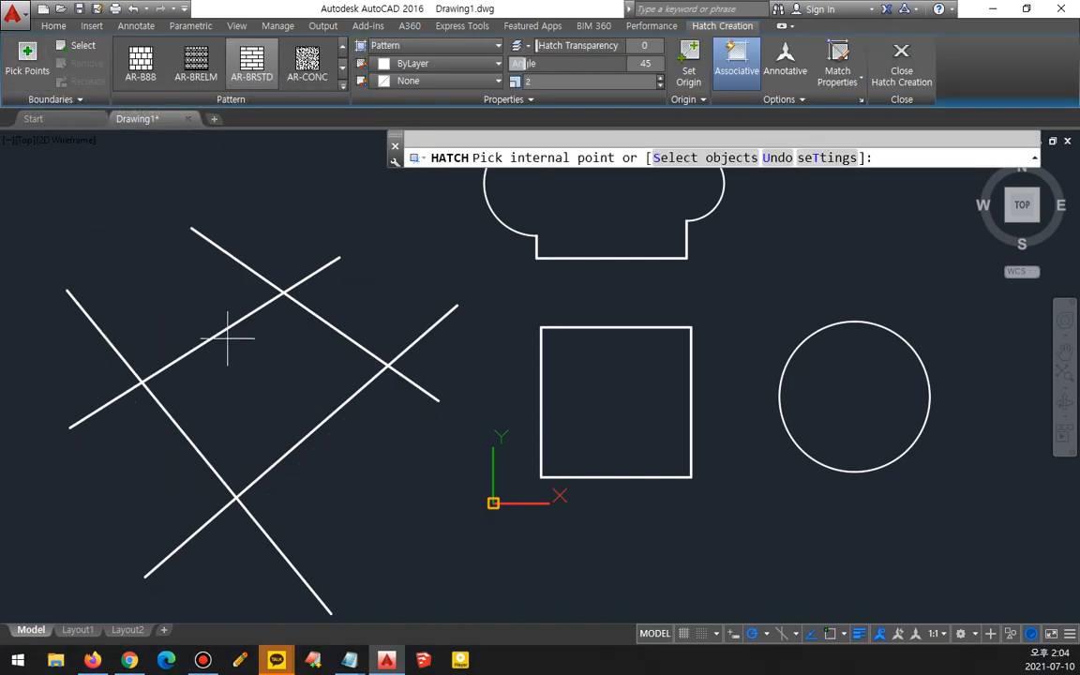
{"action": "left_click", "coordinate": [274, 366]}
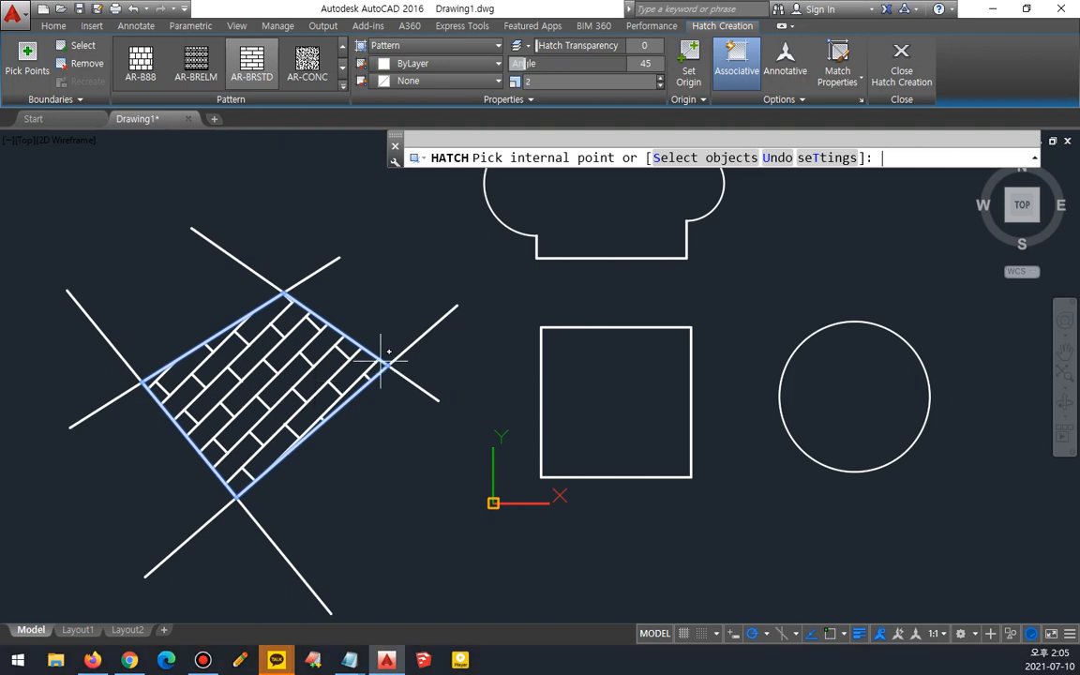
{"action": "key", "text": "Return"}
- Draw three connected lines forming an open shape with a gap between its two ends
{"action": "middle_click_drag", "start_coordinate": [249, 290], "coordinate": [402, 564]}
{"action": "key", "text": "l"}
{"action": "key", "text": "Return"}
{"action": "left_click", "coordinate": [439, 282]}
{"action": "left_click", "coordinate": [132, 420]}
{"action": "left_click", "coordinate": [119, 180]}
{"action": "left_click", "coordinate": [354, 198]}
{"action": "key", "text": "Return"}
{"action": "left_click_drag", "start_coordinate": [447, 274], "coordinate": [446, 275]}
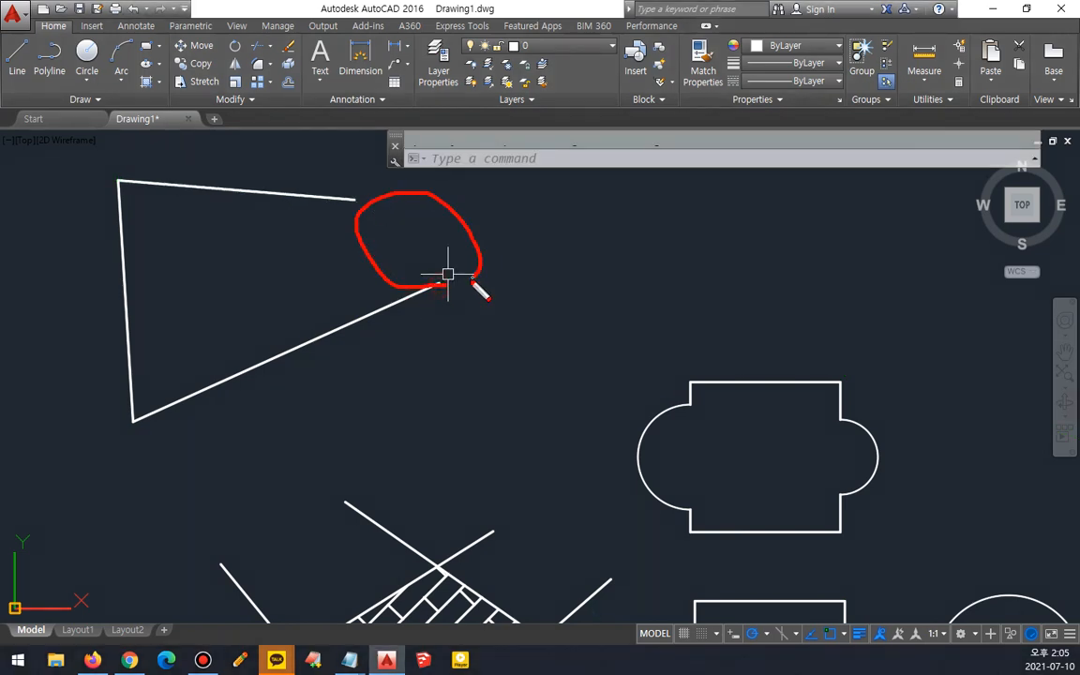
- Try to hatch the open shape by picking inside it and then by selecting its lines, then cancel
{"action": "middle_click_drag", "start_coordinate": [241, 271], "coordinate": [263, 304]}
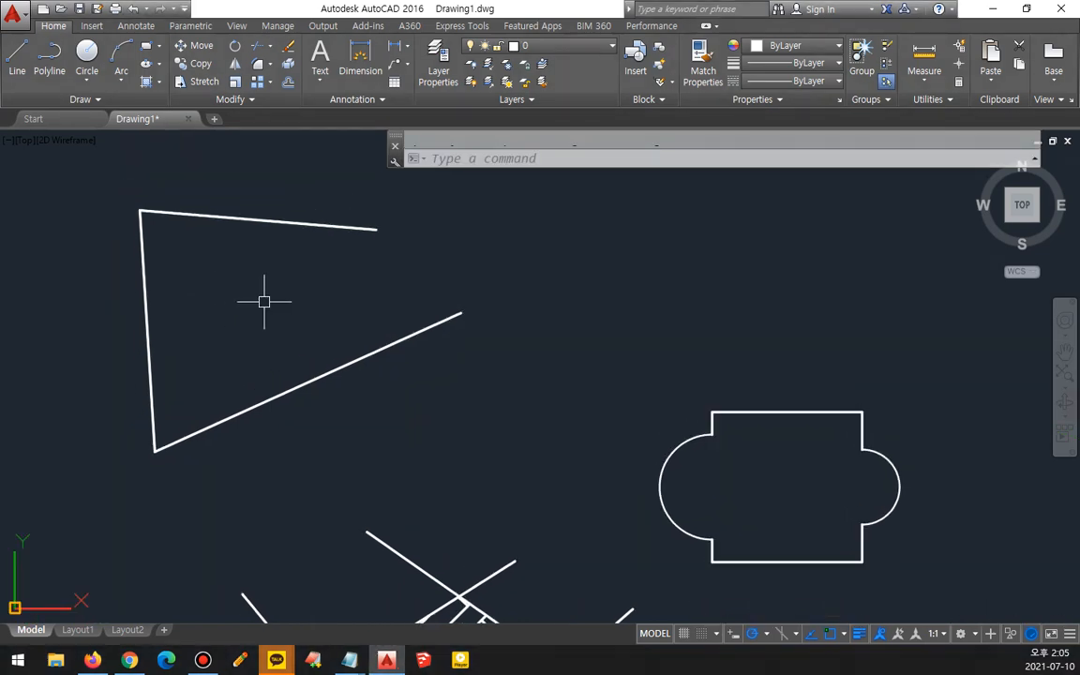
{"action": "key", "text": "h"}
{"action": "key", "text": "Return"}
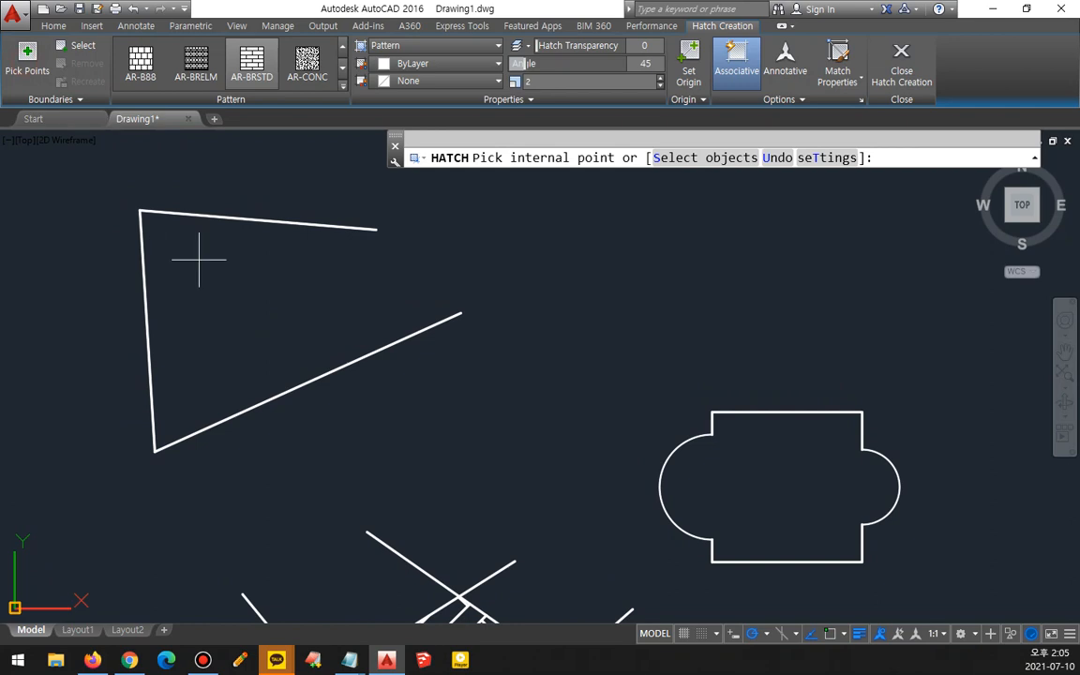
{"action": "left_click", "coordinate": [259, 313]}
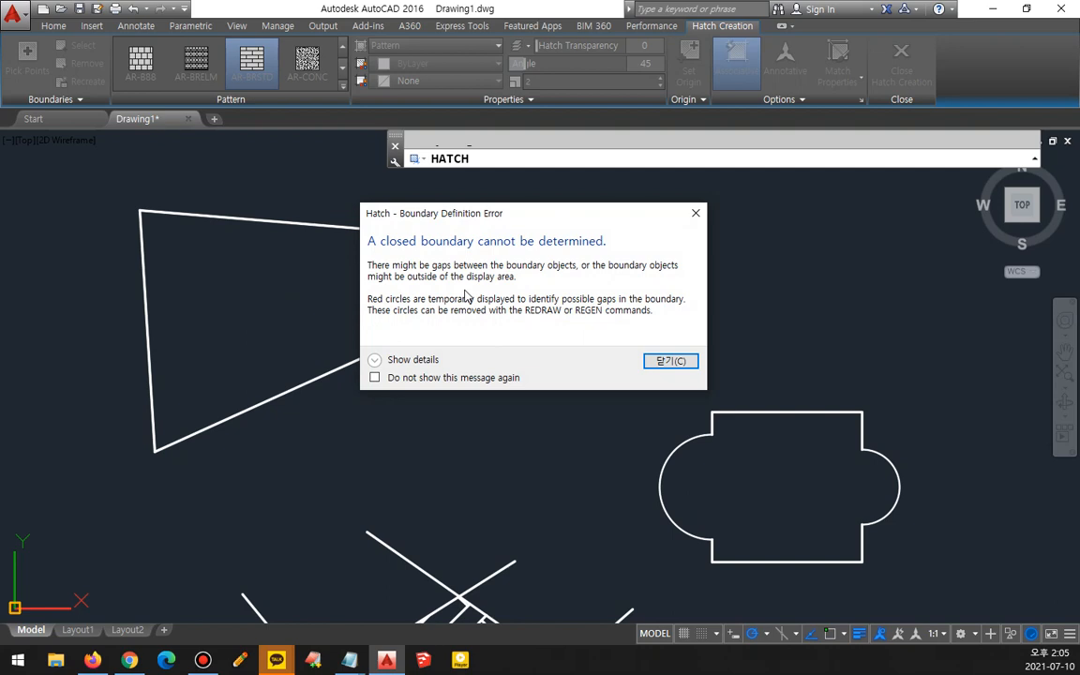
{"action": "key", "text": "Return"}
{"action": "left_click", "coordinate": [77, 46]}
{"action": "left_click", "coordinate": [277, 174]}
{"action": "left_click", "coordinate": [76, 401]}
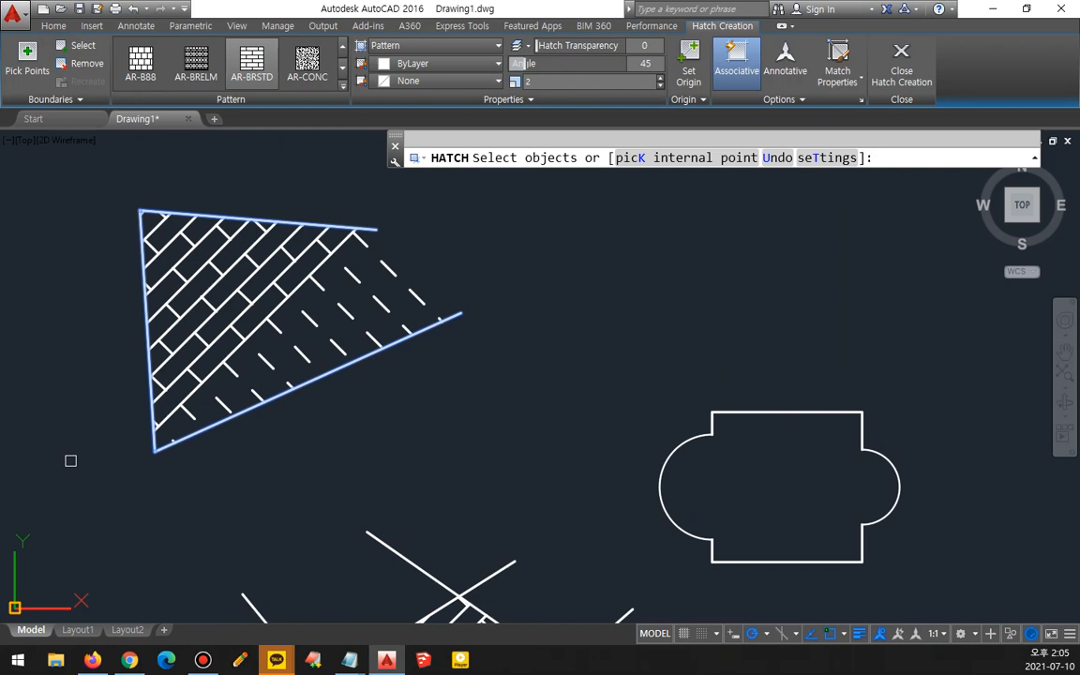
{"action": "key", "text": "Escape"}
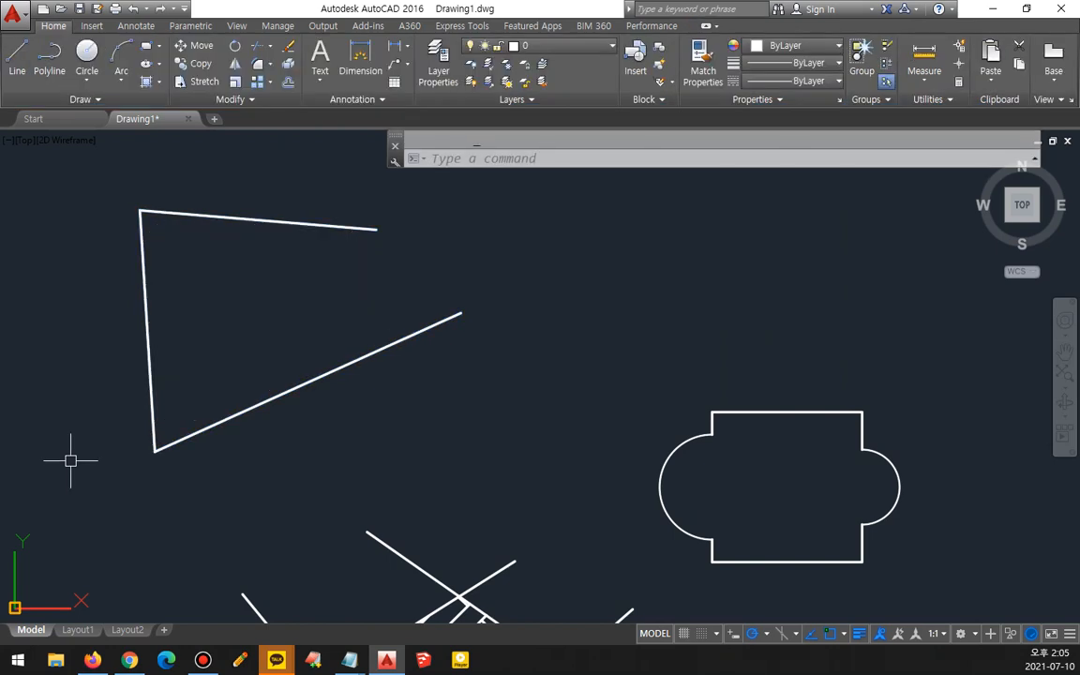
- Draw a line closing the gap between the open shape's two loose ends
{"action": "type", "text": "l"}
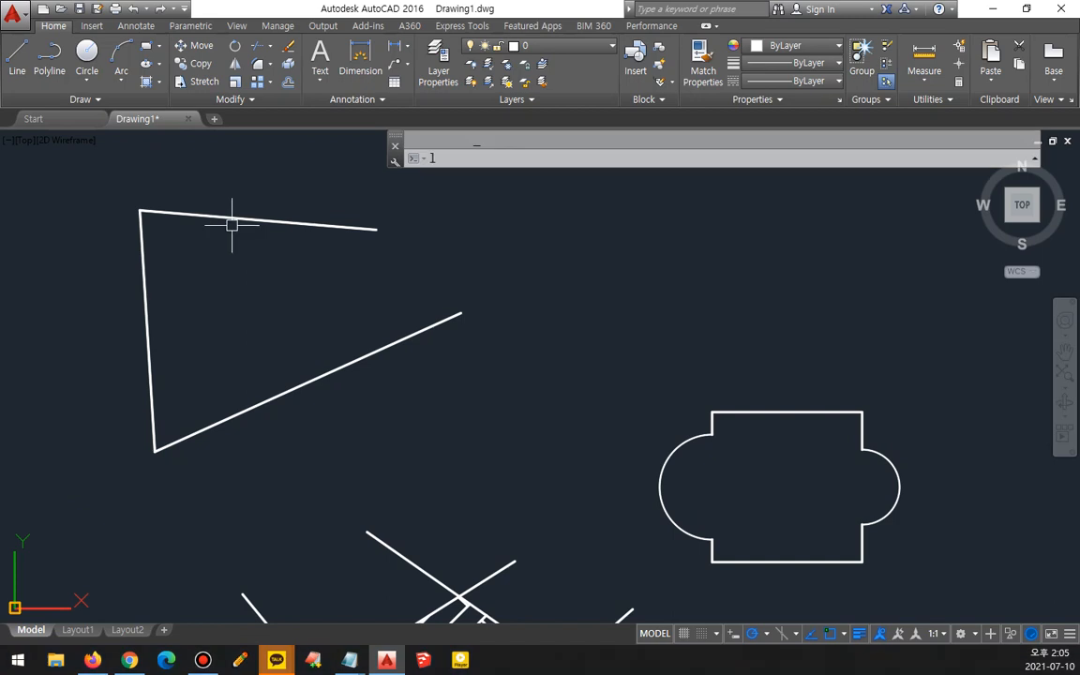
{"action": "key", "text": "Return"}
{"action": "left_click", "coordinate": [377, 229]}
{"action": "left_click", "coordinate": [456, 313]}
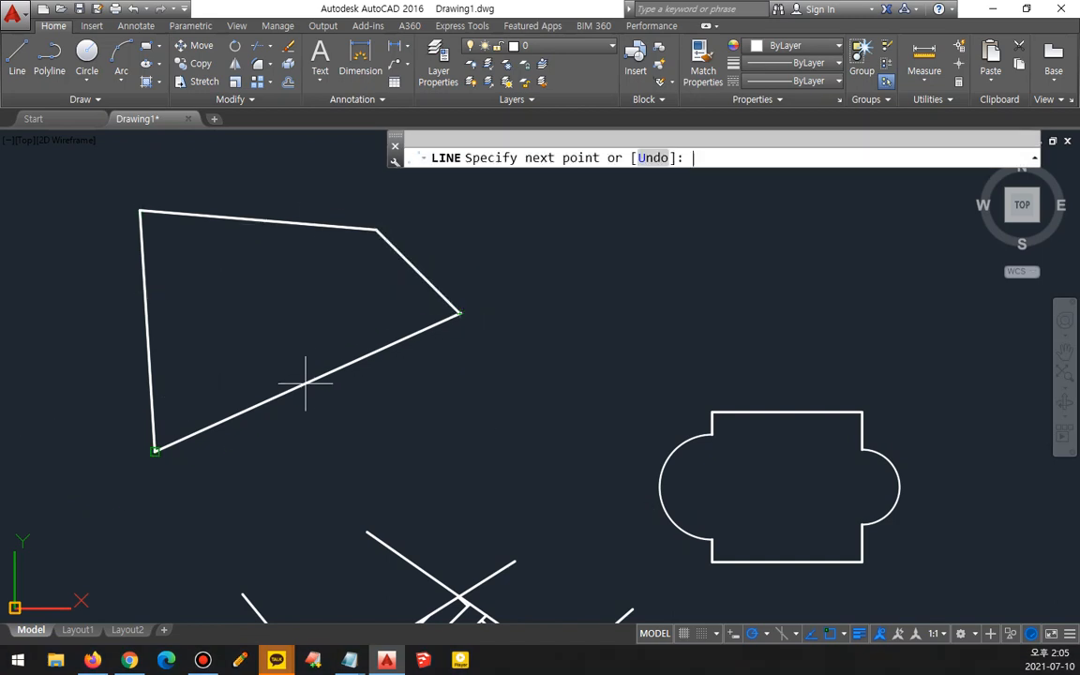
{"action": "key", "text": "Return"}
- Hatch the now closed four-sided shape by picking an internal point
{"action": "type", "text": "h"}
{"action": "key", "text": "Return"}
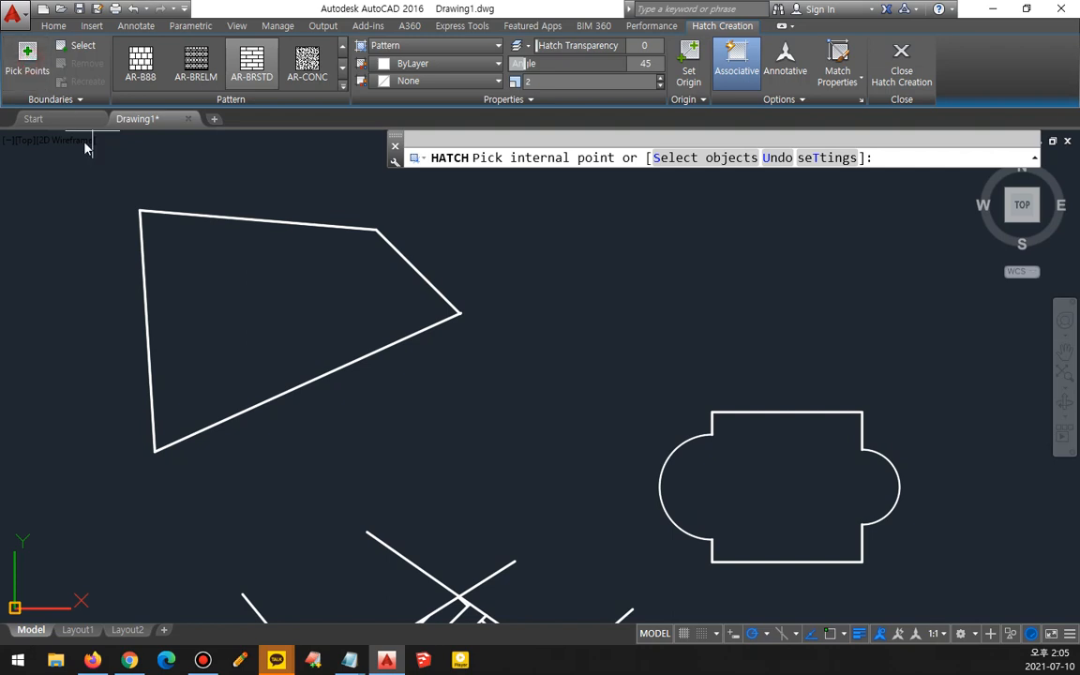
{"action": "left_click", "coordinate": [267, 300]}
{"action": "key", "text": "Return"}
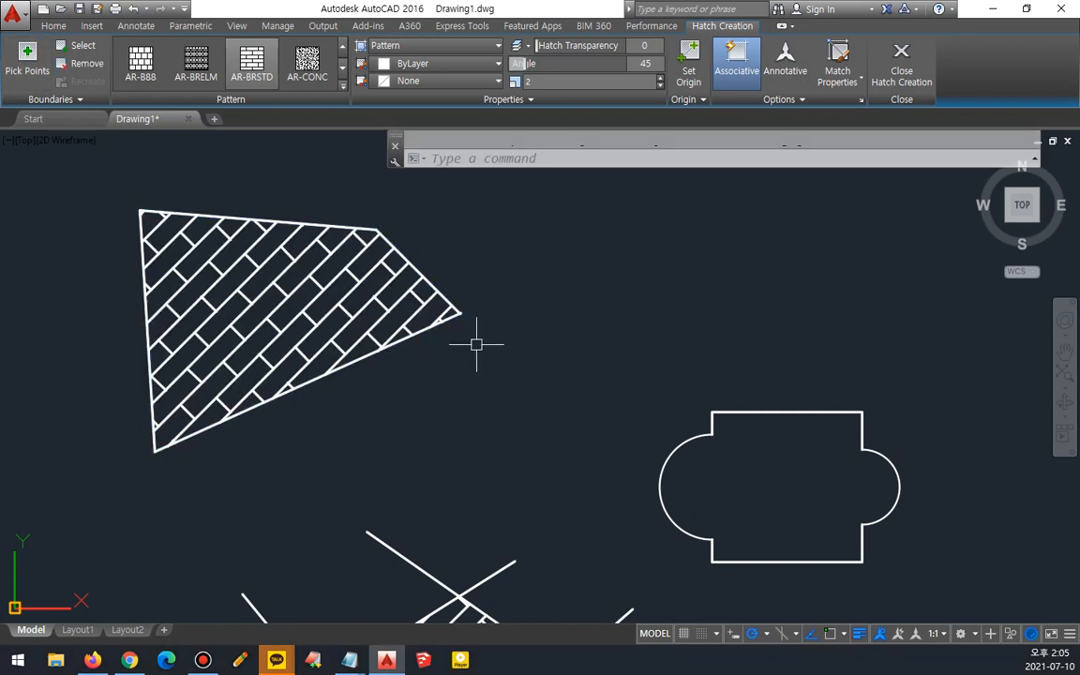
- Select the closing line of the hatched shape and delete it
{"action": "left_click", "coordinate": [412, 269]}
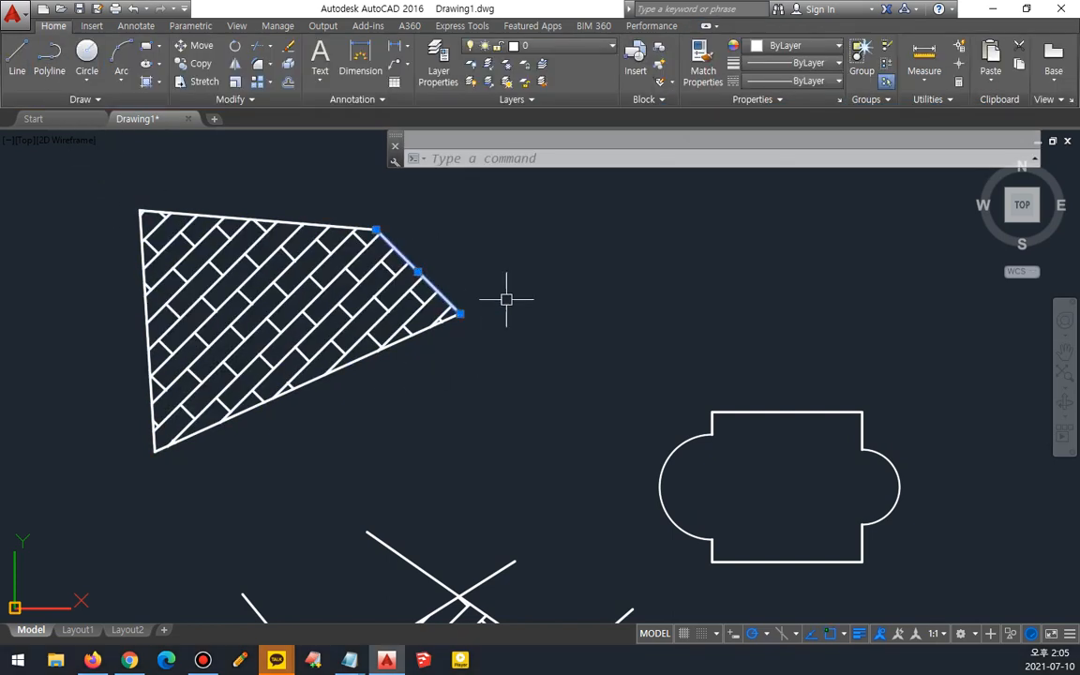
{"action": "key", "text": "Delete"}
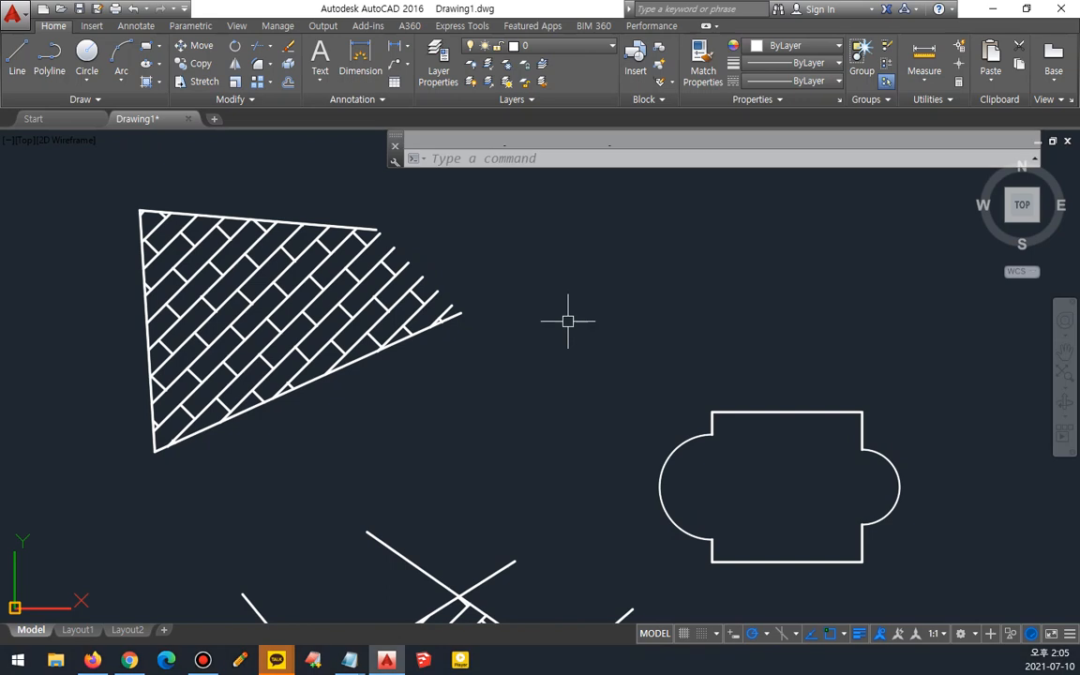
- Select the shape's remaining hatch to inspect its boundary grips, then deselect it
{"action": "scroll", "coordinate": [567, 321], "scroll_direction": "down", "scroll_amount": 2}
{"action": "middle_click_drag", "start_coordinate": [561, 335], "coordinate": [507, 311]}
{"action": "mouse_move", "coordinate": [433, 588]}
{"action": "left_mouse_down"}
{"action": "mouse_move", "coordinate": [96, 248]}
{"action": "mouse_move", "coordinate": [449, 150]}
{"action": "mouse_move", "coordinate": [553, 515]}
{"action": "mouse_move", "coordinate": [375, 578]}
{"action": "left_mouse_up"}
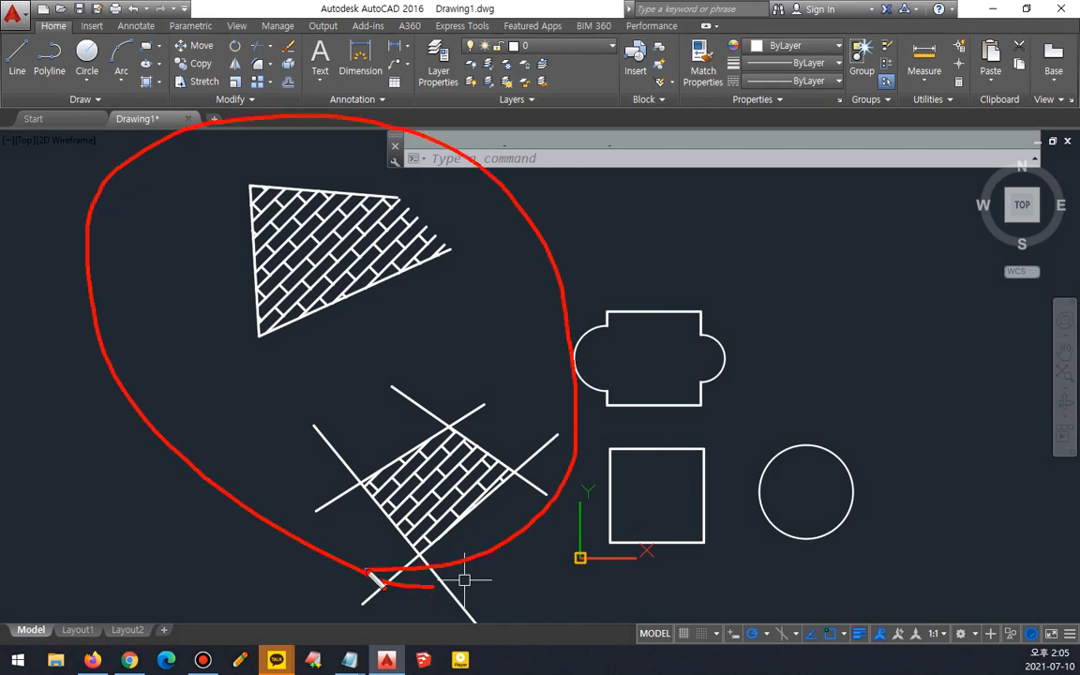
{"action": "key", "text": "Escape"}
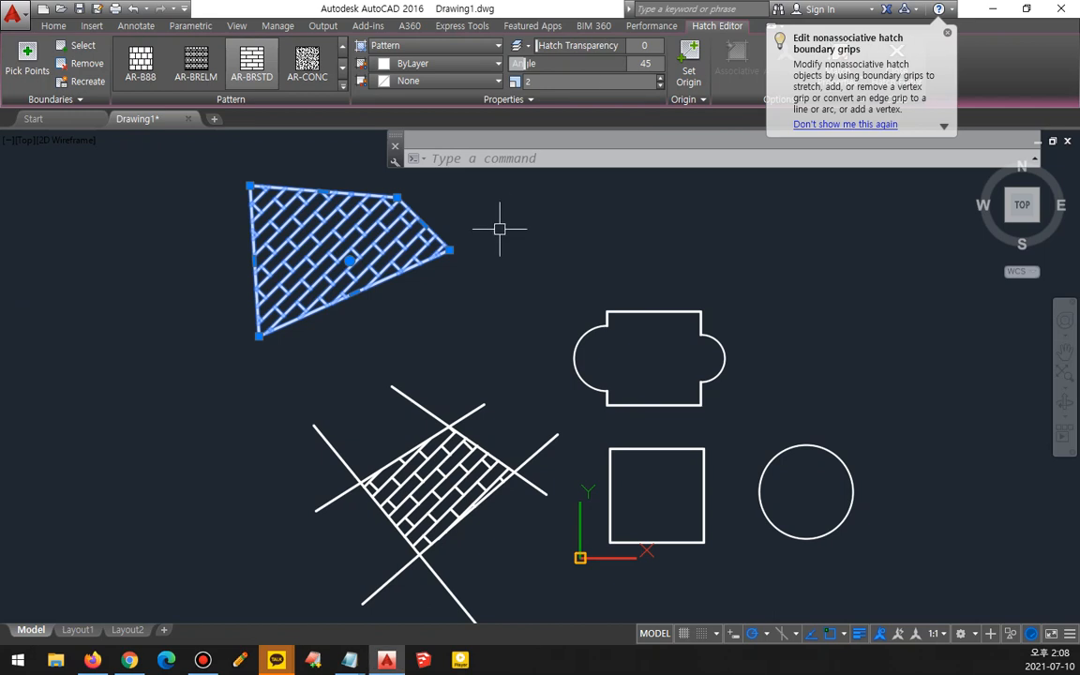
{"action": "key", "text": "Escape"}
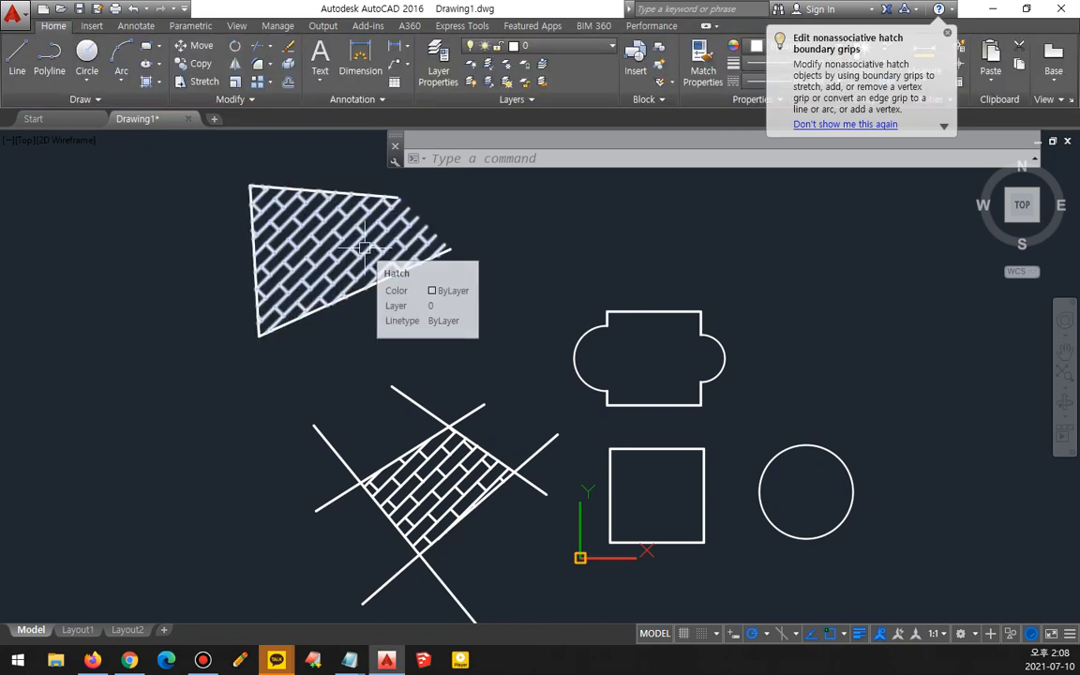
{"action": "left_click", "coordinate": [364, 245]}
{"action": "left_click_drag", "start_coordinate": [298, 272], "coordinate": [354, 274]}
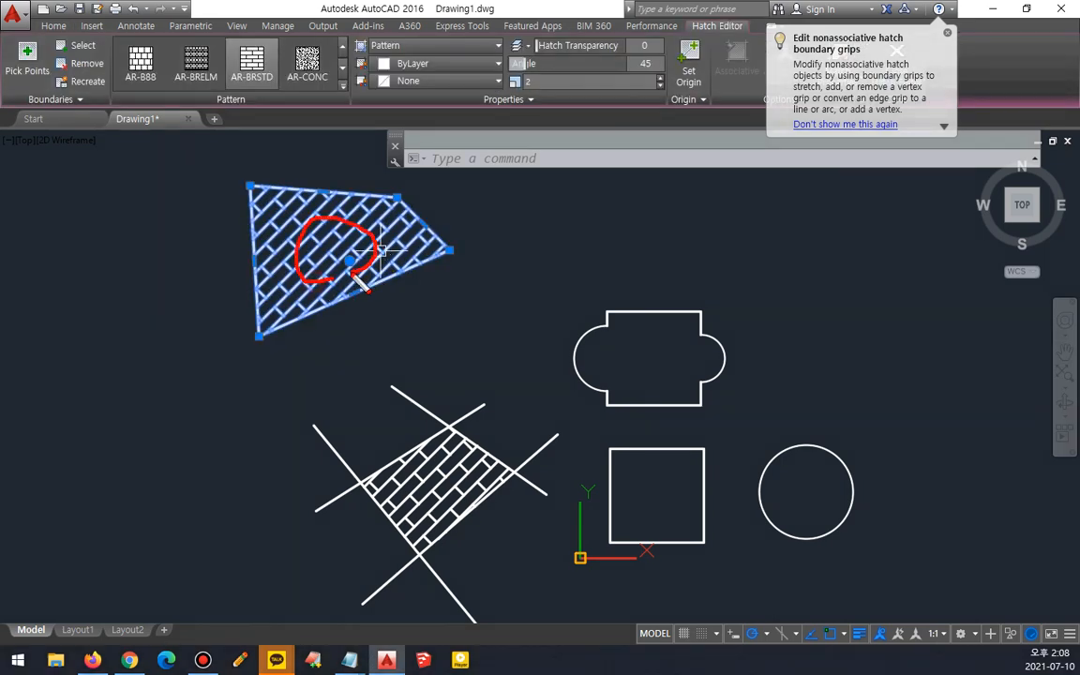
{"action": "mouse_move", "coordinate": [47, 112]}
{"action": "left_mouse_down"}
{"action": "mouse_move", "coordinate": [206, 136]}
{"action": "mouse_move", "coordinate": [693, 159]}
{"action": "mouse_move", "coordinate": [143, 131]}
{"action": "left_mouse_up"}
{"action": "key", "text": "Escape"}
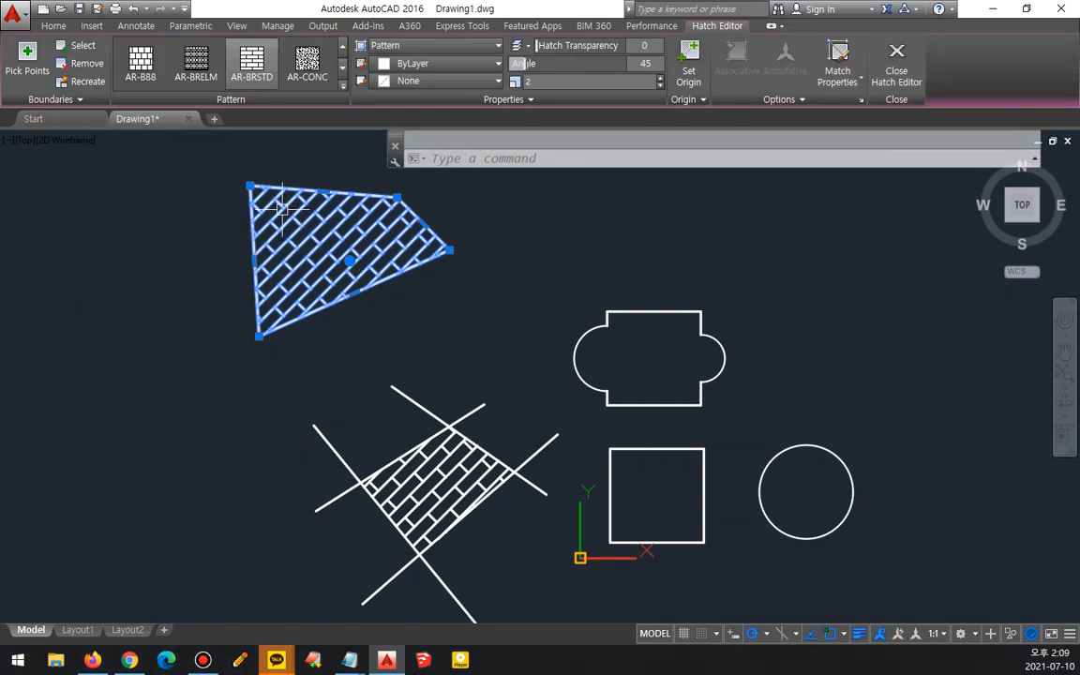
{"action": "key", "text": "Escape"}
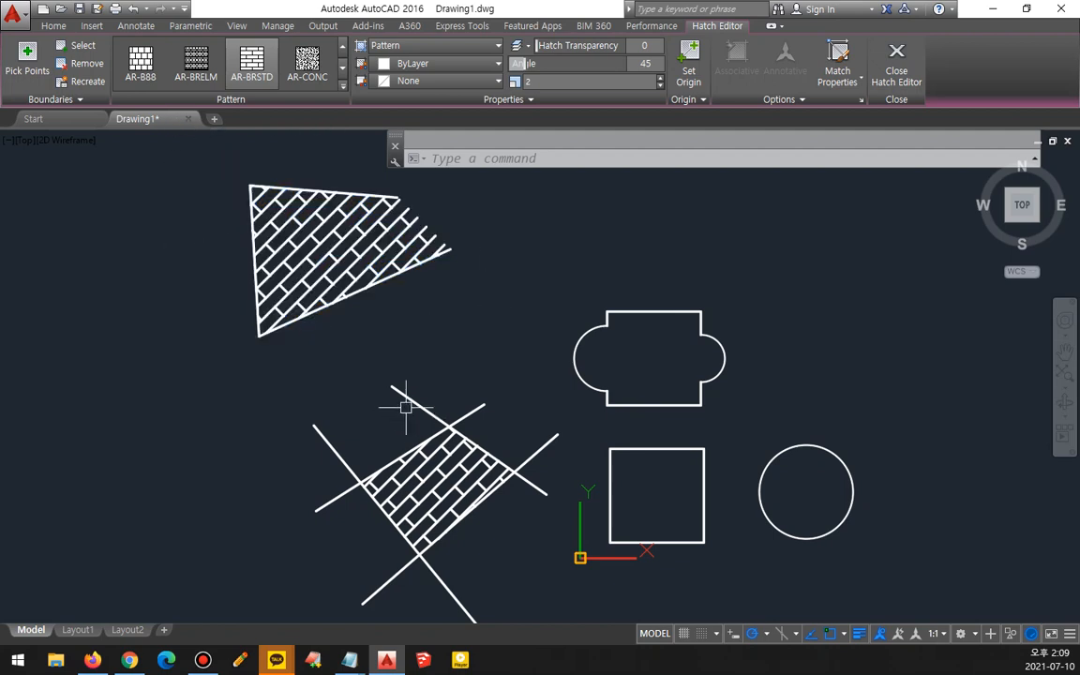
- Select every object in the drawing with a window and delete them all
{"action": "left_click", "coordinate": [718, 560]}
{"action": "left_click", "coordinate": [178, 214]}
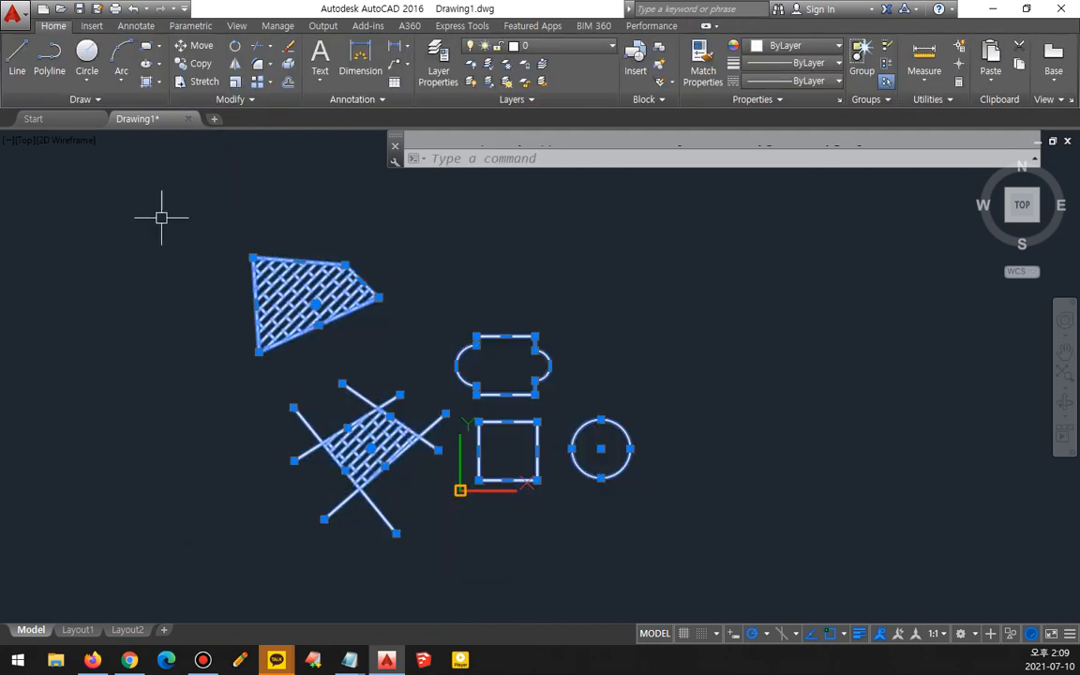
{"action": "key", "text": "Delete"}
- Draw a rectangle and a circle placed inside it
{"action": "type", "text": "rec"}
{"action": "key", "text": "Return"}
{"action": "left_click", "coordinate": [497, 447]}
{"action": "left_click", "coordinate": [721, 289]}
{"action": "type", "text": "c"}
{"action": "key", "text": "Return"}
{"action": "left_click", "coordinate": [600, 348]}
{"action": "left_click", "coordinate": [559, 365]}
- Hatch the area between the rectangle and the inner circle with the AR-BRSTD pattern
{"action": "mouse_move", "coordinate": [562, 356]}
{"action": "middle_mouse_down"}
{"action": "mouse_move", "coordinate": [296, 313]}
{"action": "mouse_move", "coordinate": [329, 347]}
{"action": "middle_mouse_up"}
{"action": "scroll", "coordinate": [296, 313], "scroll_direction": "up", "scroll_amount": 2}
{"action": "type", "text": "h"}
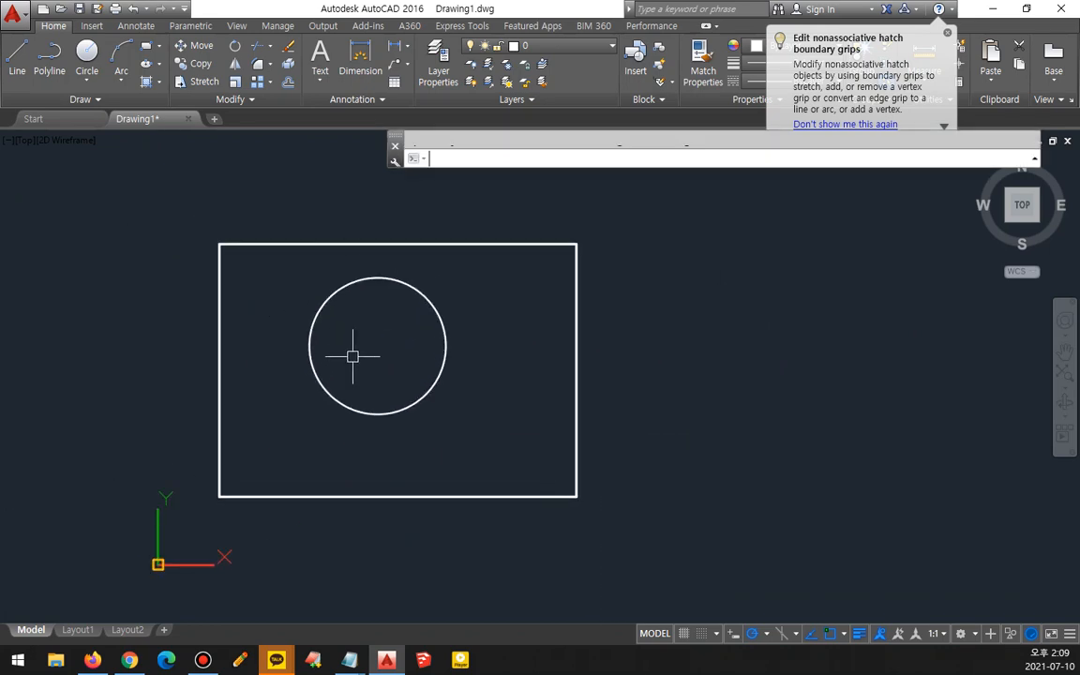
{"action": "key", "text": "Return"}
{"action": "left_click", "coordinate": [528, 378]}
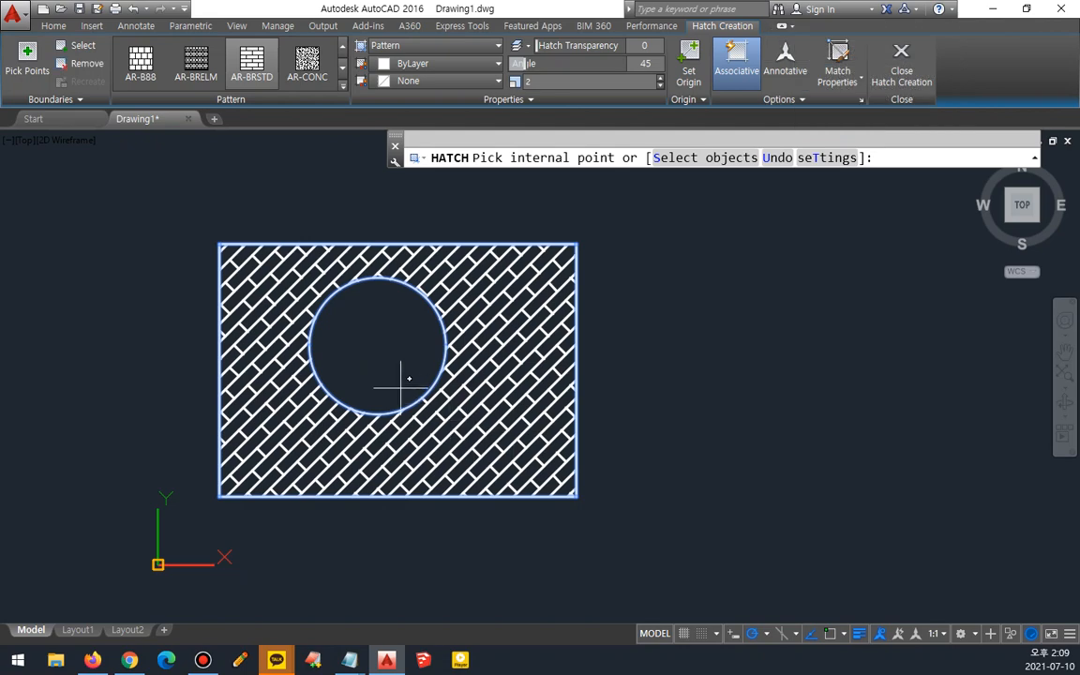
{"action": "key", "text": "Return"}
- Remove the circle from the hatch's boundaries so the hatch fills it, then add the circle back as a boundary
{"action": "left_click", "coordinate": [494, 313]}
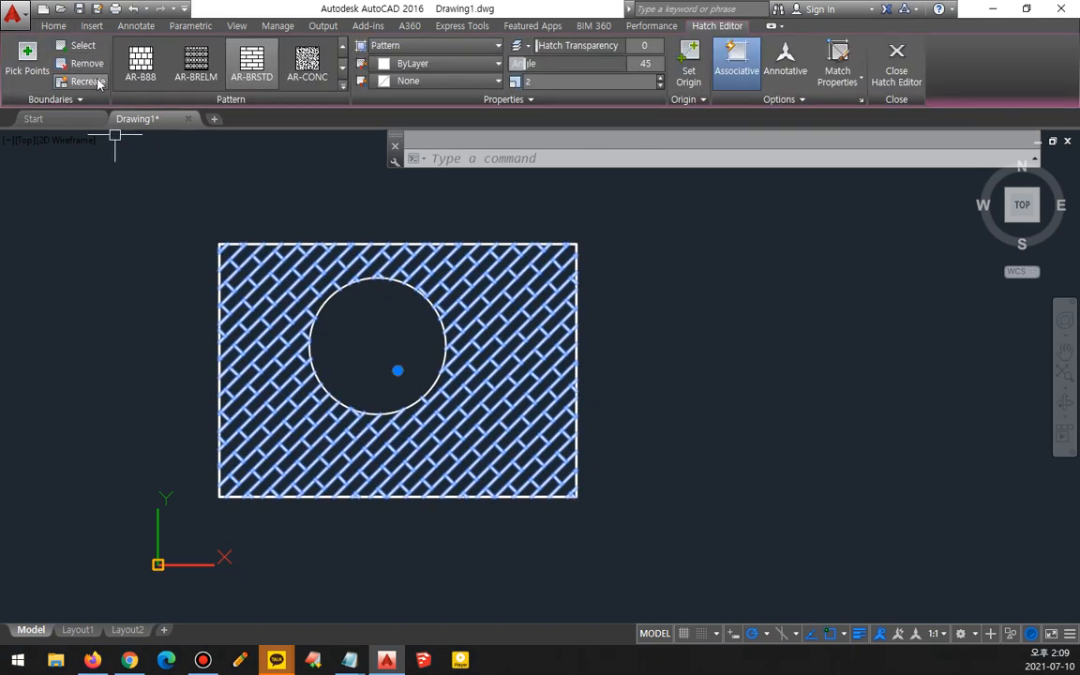
{"action": "left_click", "coordinate": [82, 66]}
{"action": "left_click", "coordinate": [362, 278]}
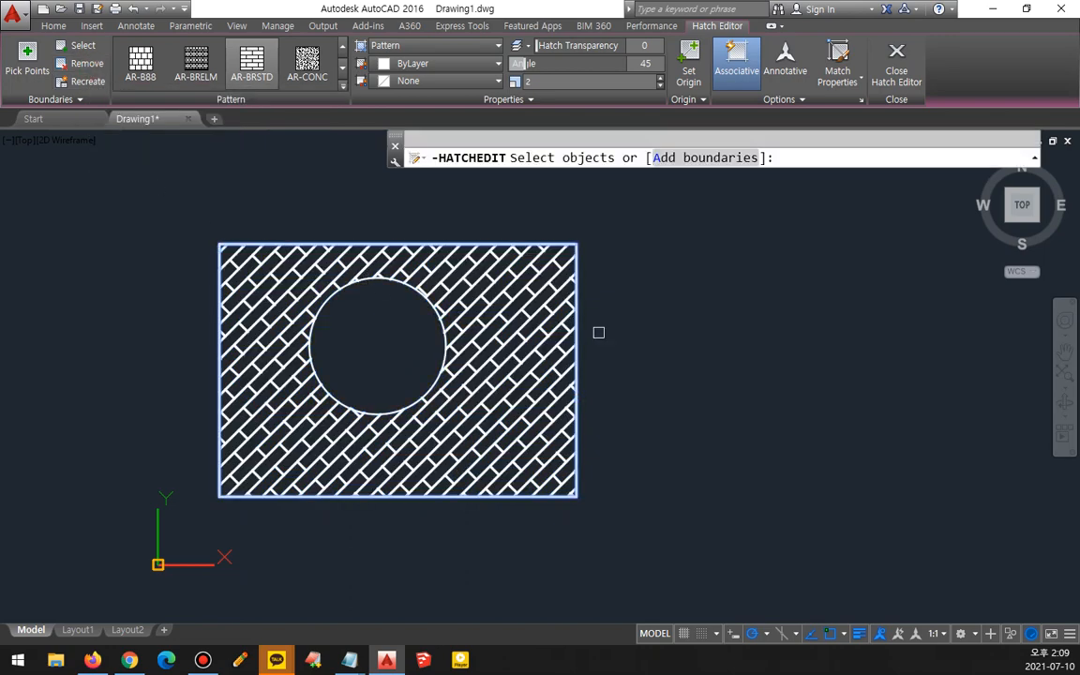
{"action": "key", "text": "Return"}
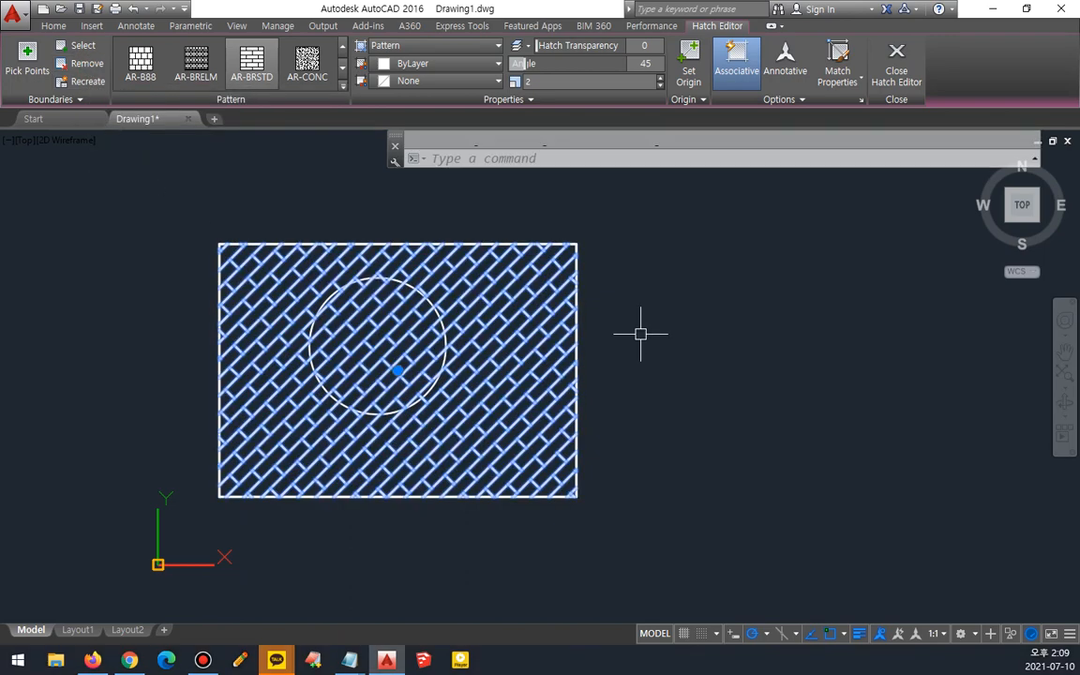
{"action": "left_click", "coordinate": [80, 64]}
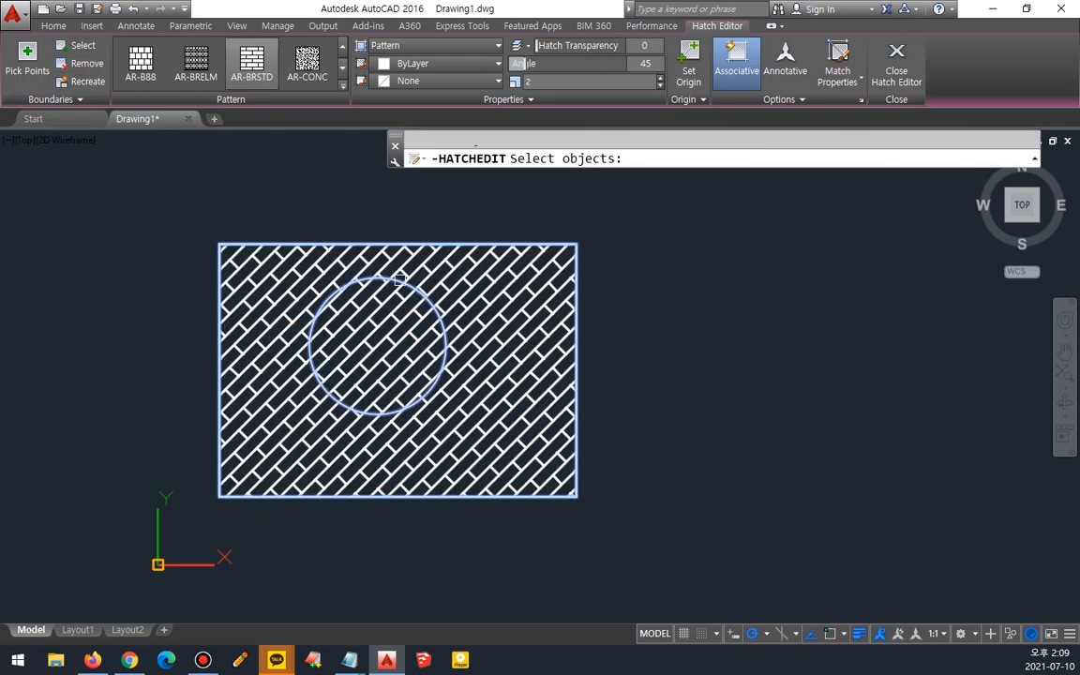
{"action": "key", "text": "Return"}
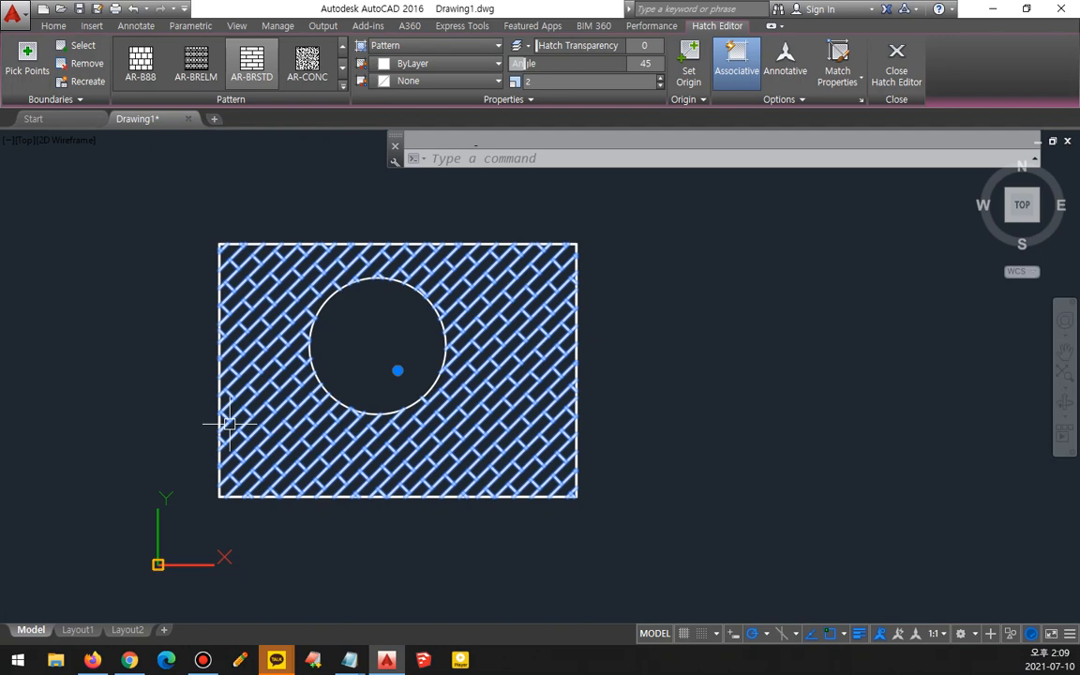
- Repeat removing the circle boundary from the hatch and re-adding it to restore the hole
{"action": "left_click", "coordinate": [81, 63]}
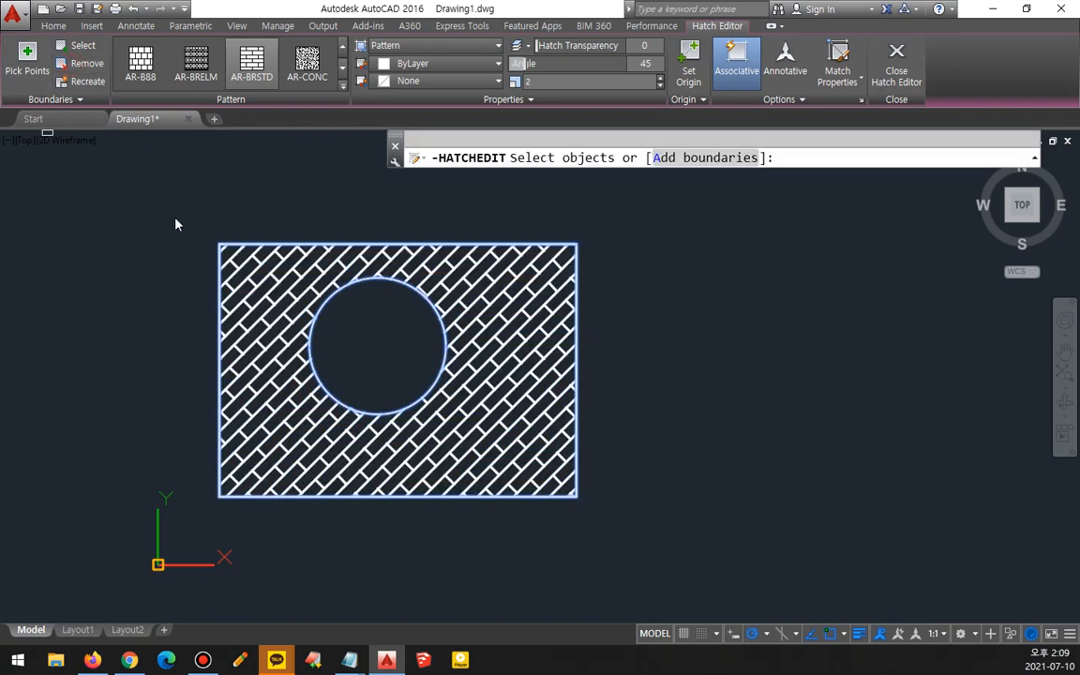
{"action": "left_click", "coordinate": [391, 284]}
{"action": "key", "text": "Return"}
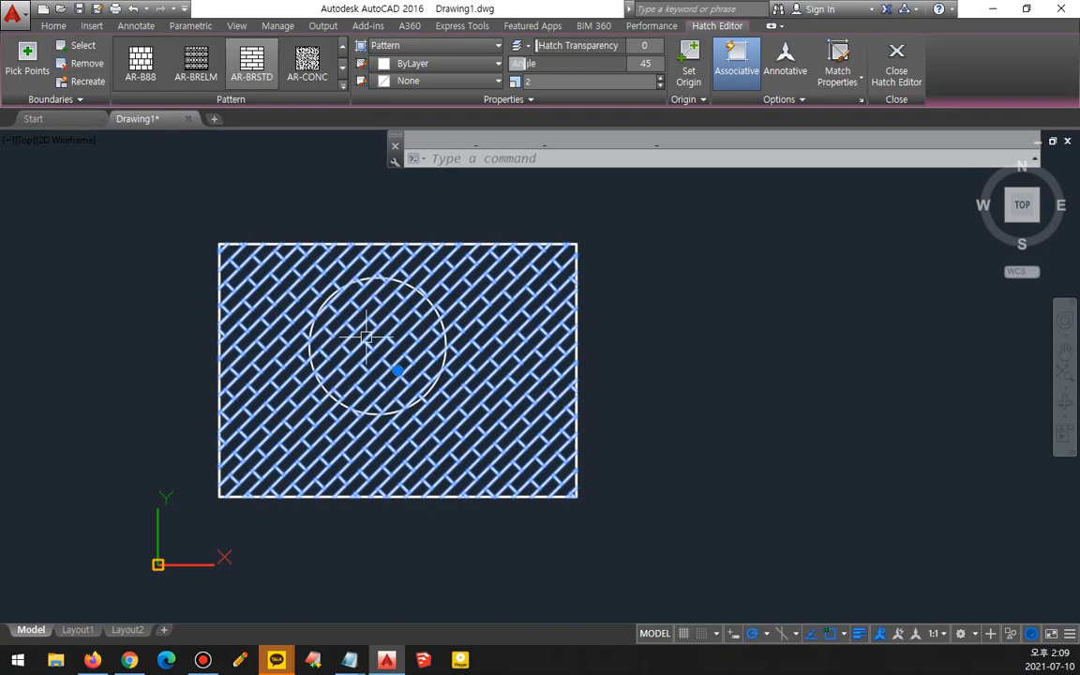
{"action": "left_click", "coordinate": [86, 47]}
{"action": "left_click", "coordinate": [313, 323]}
{"action": "key", "text": "Return"}
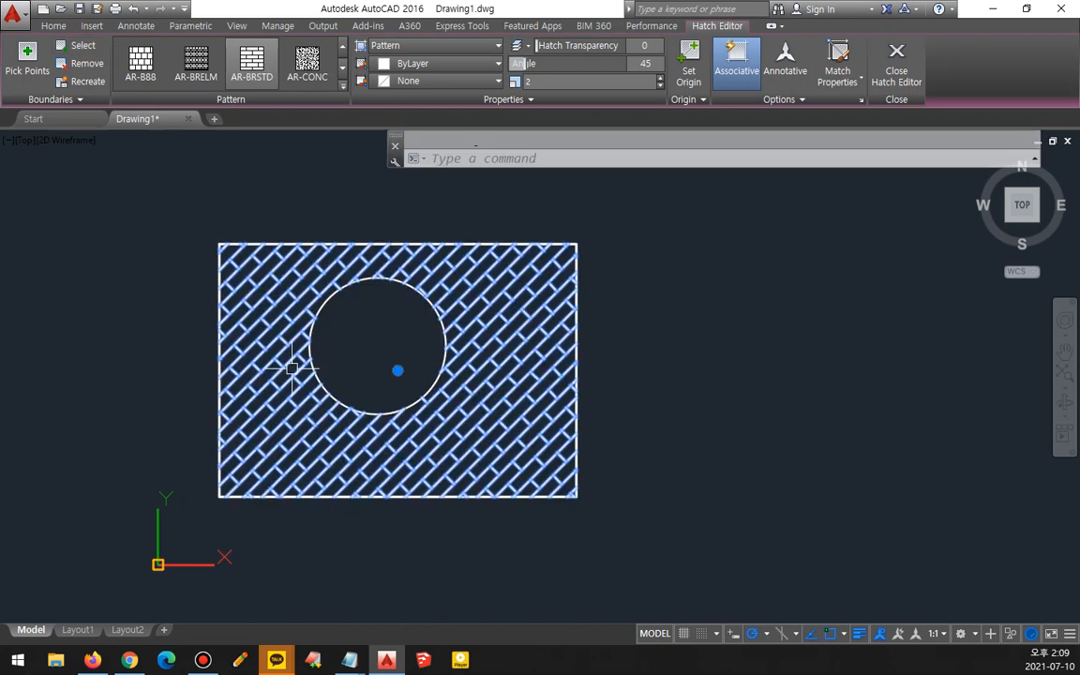
- Remove the circle boundary from the hatch once more and add it back again
{"action": "left_click", "coordinate": [80, 45]}
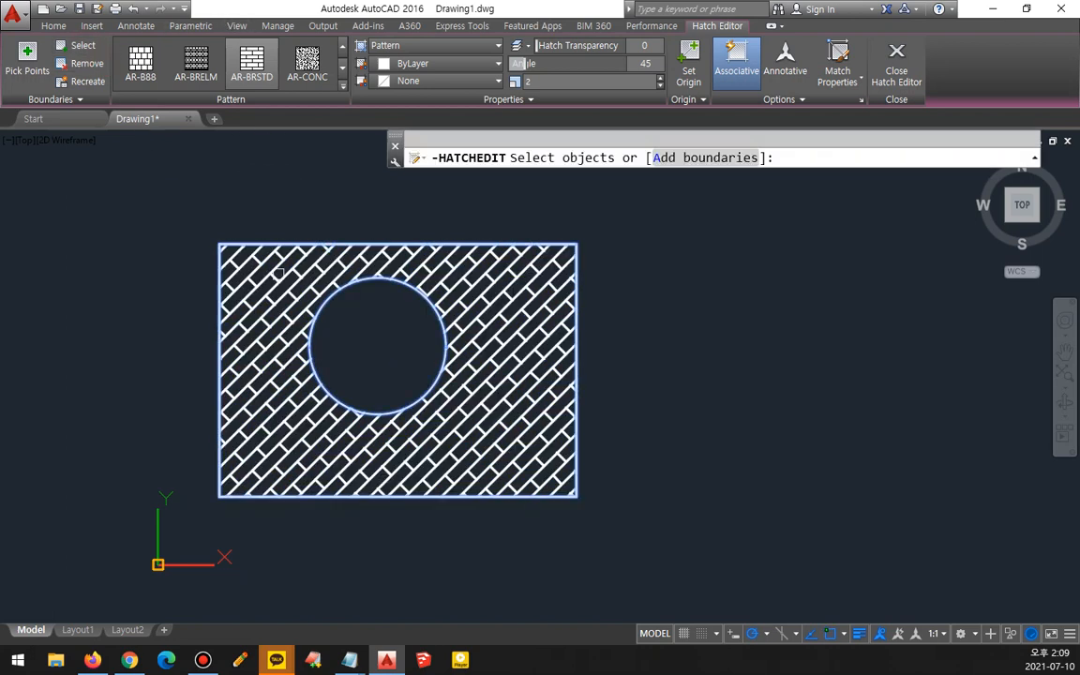
{"action": "left_click", "coordinate": [360, 284]}
{"action": "key", "text": "Return"}
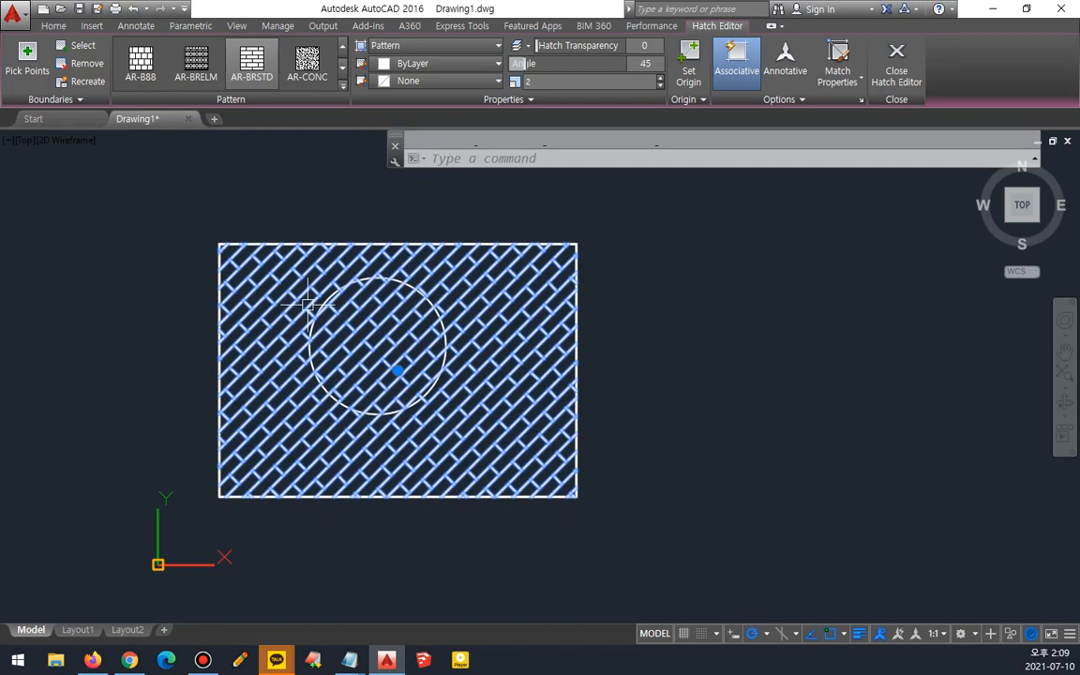
{"action": "left_click", "coordinate": [86, 63]}
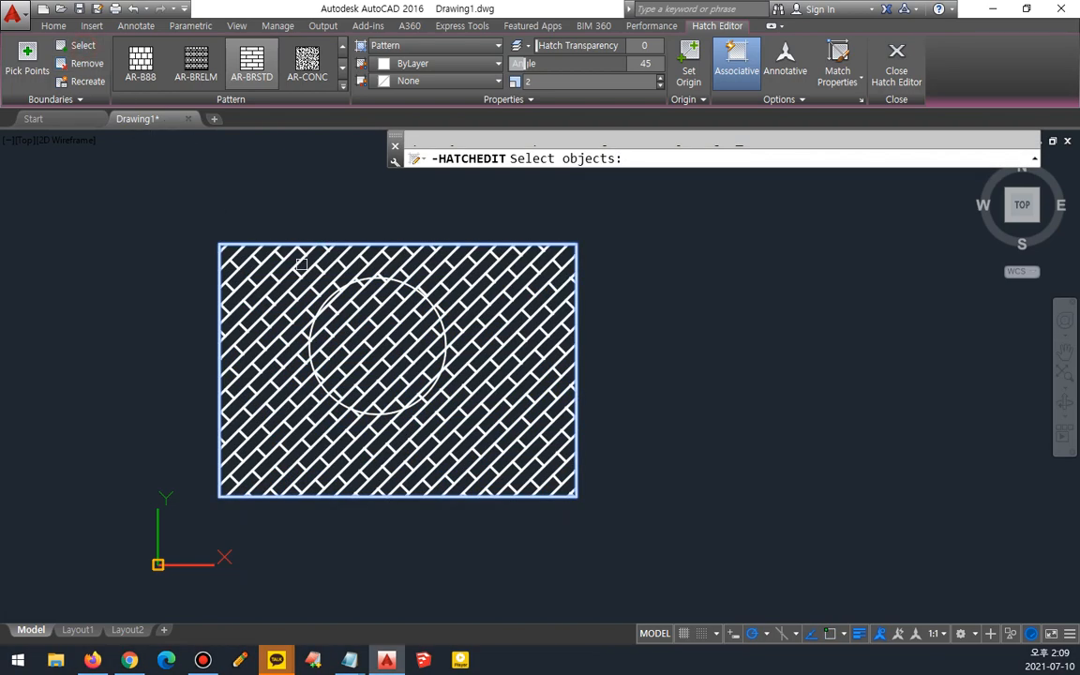
{"action": "left_click", "coordinate": [345, 279]}
{"action": "key", "text": "Return"}
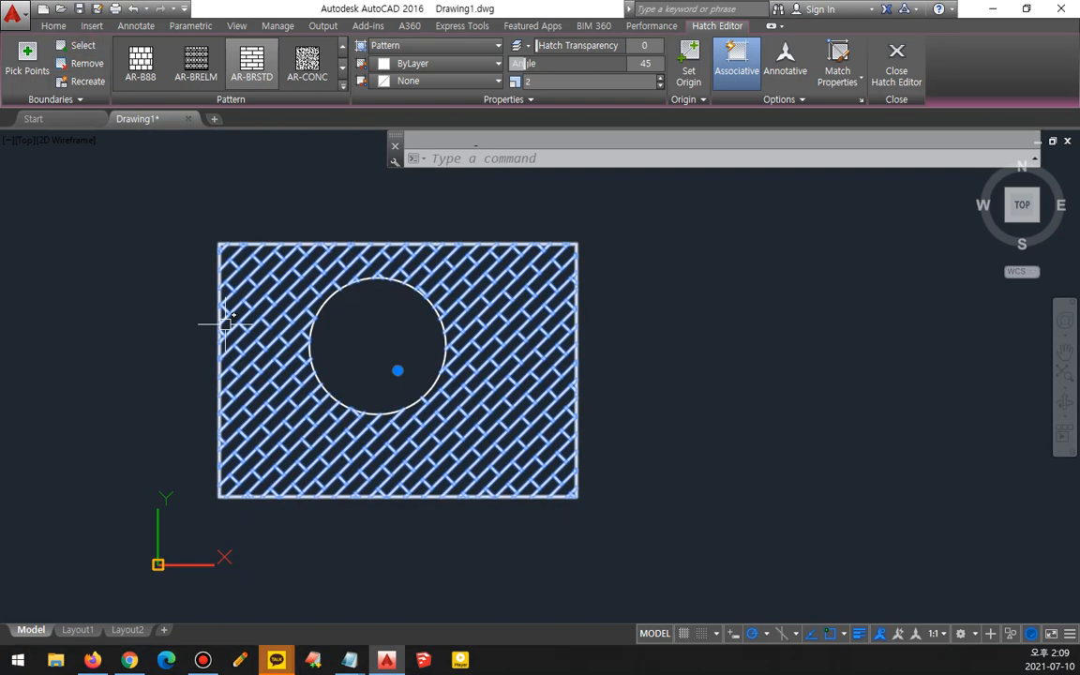
- Select the hatch and change its pattern to SOLID
{"action": "key", "text": "Return"}
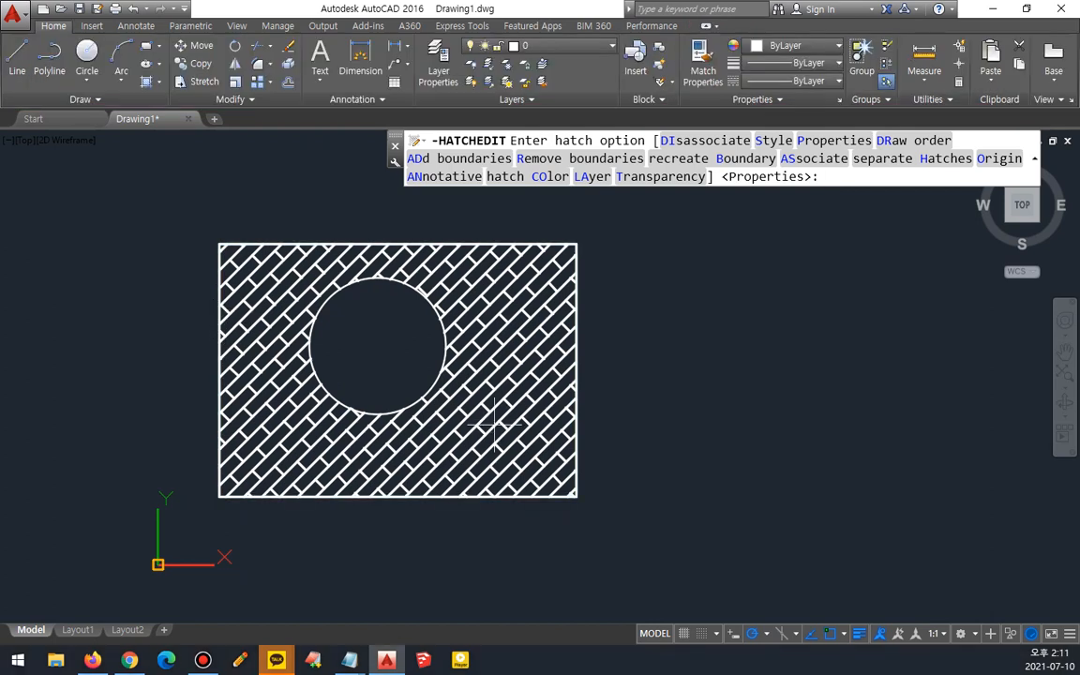
{"action": "key", "text": "Escape"}
{"action": "left_click", "coordinate": [494, 380]}
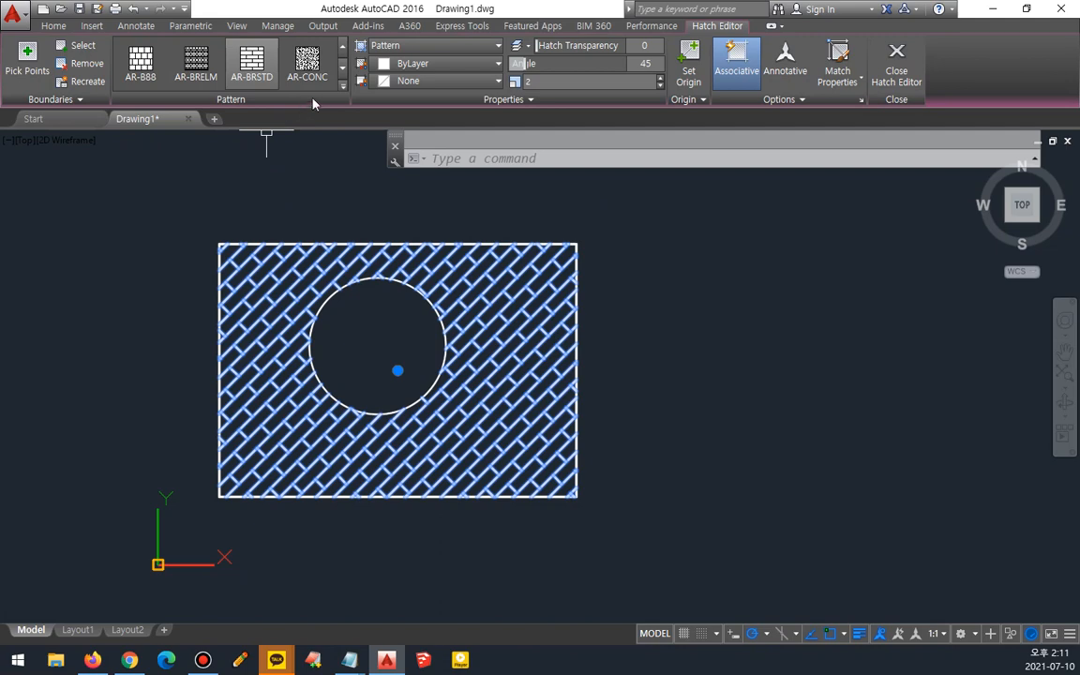
{"action": "left_click", "coordinate": [342, 86]}
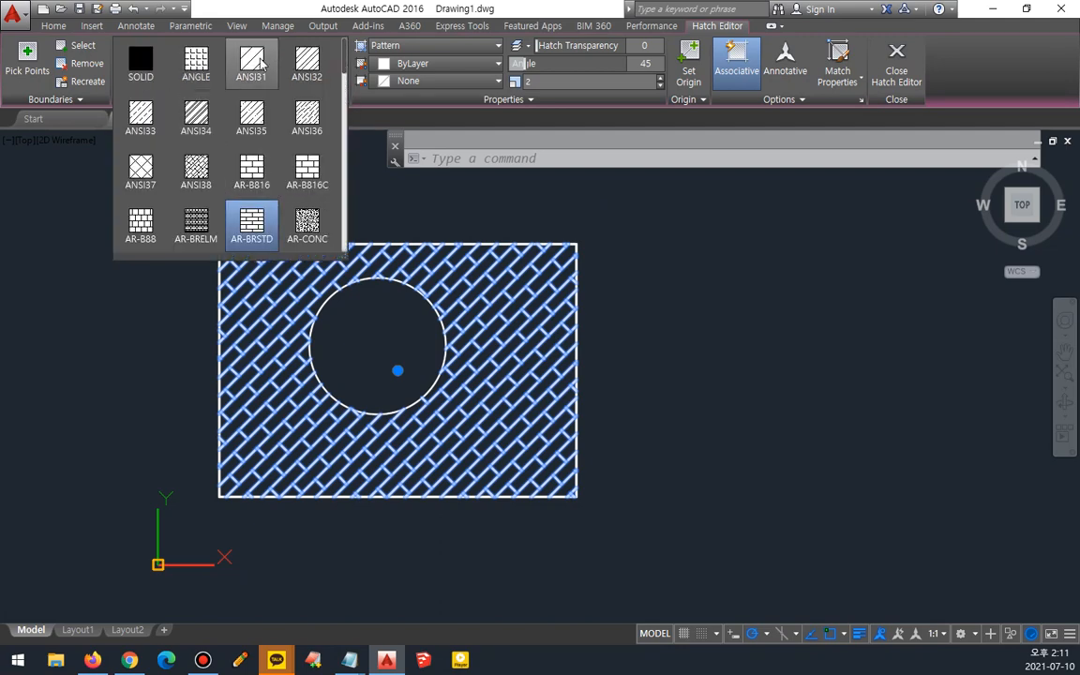
{"action": "left_click", "coordinate": [232, 221]}
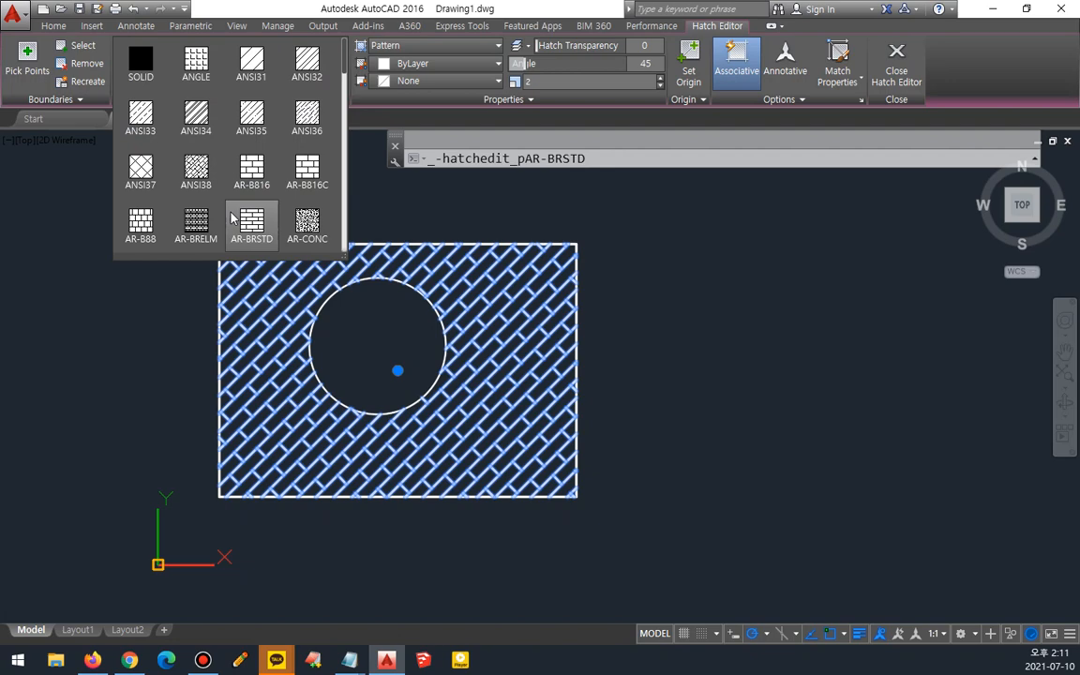
{"action": "left_click", "coordinate": [140, 63]}
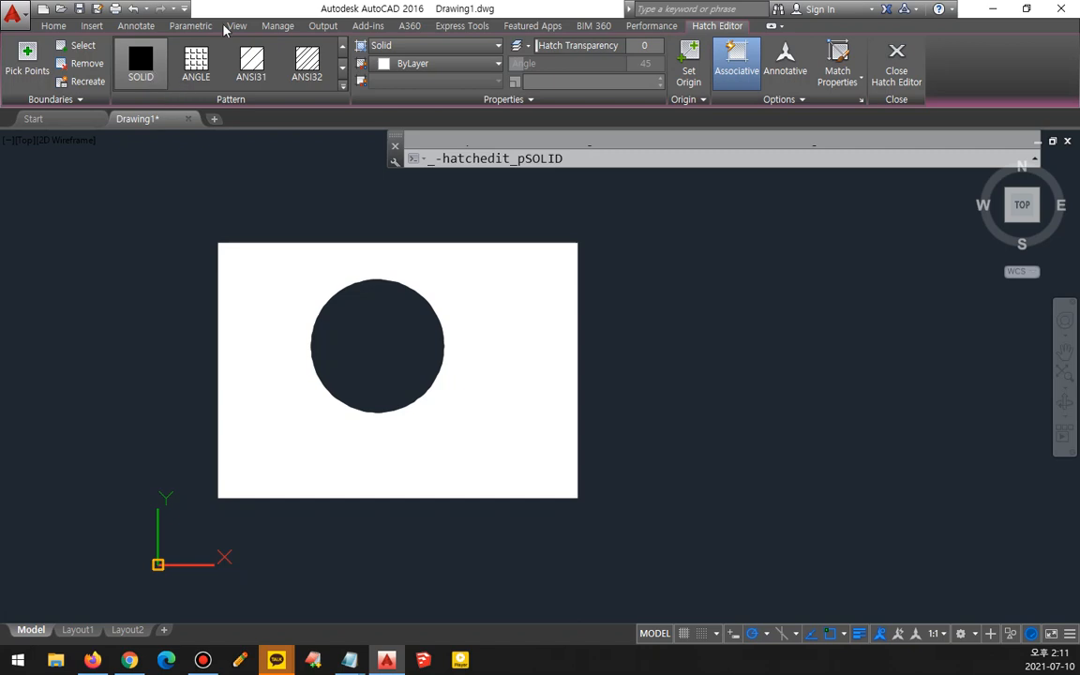
- Preview the hatch on the drawing's other layers while keeping it on layer 0
{"action": "scroll", "coordinate": [263, 296], "scroll_direction": "up", "scroll_amount": 10}
{"action": "scroll", "coordinate": [255, 276], "scroll_direction": "down", "scroll_amount": 5}
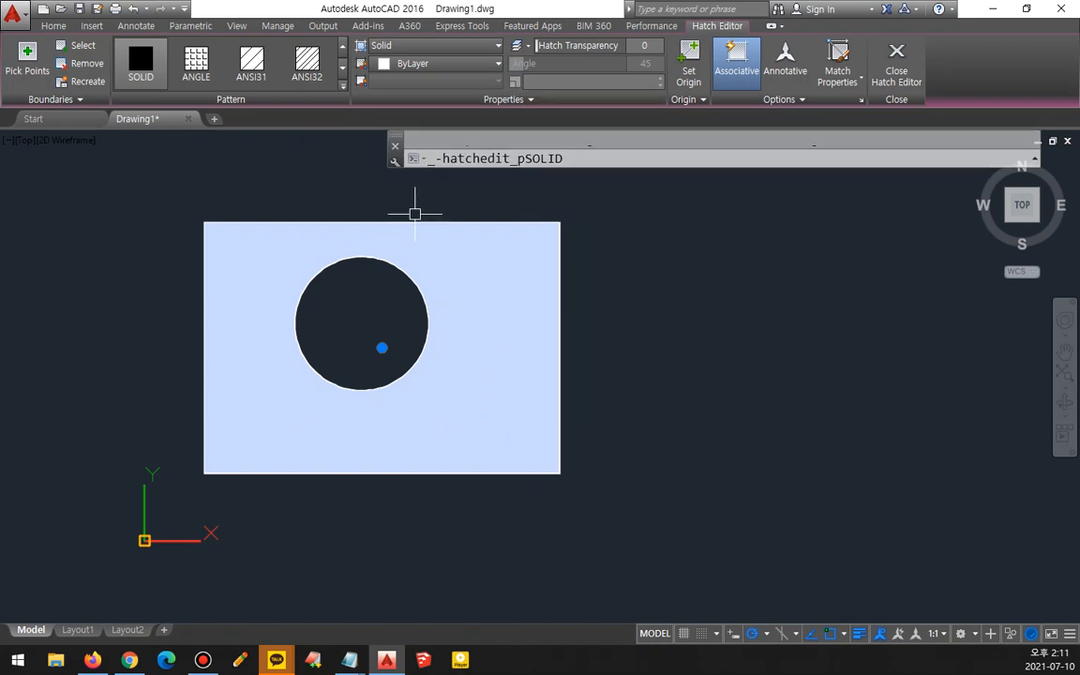
{"action": "left_click", "coordinate": [442, 100]}
{"action": "left_click", "coordinate": [466, 120]}
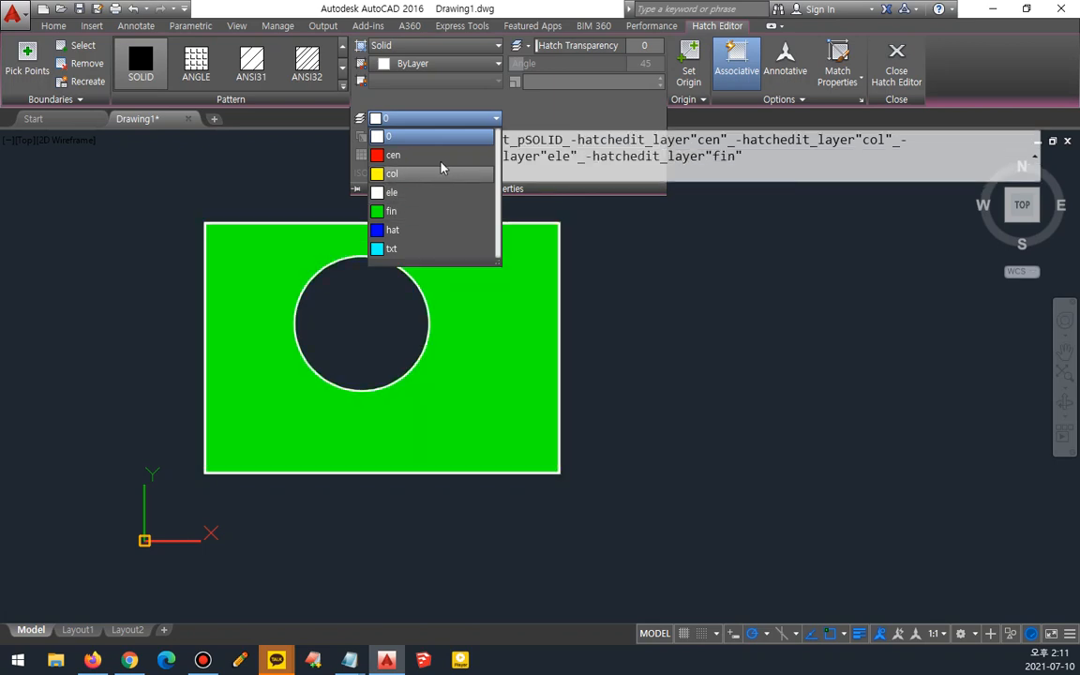
{"action": "left_click", "coordinate": [458, 104]}
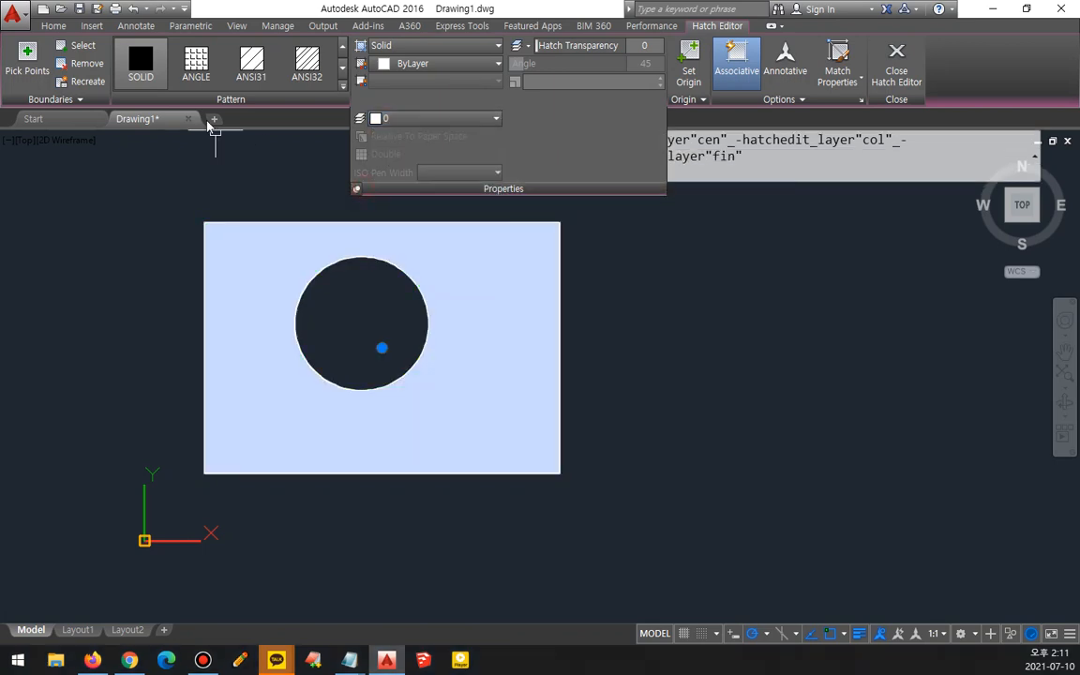
- Switch the hatch pattern to AR-CONC and then to the GR_LINEAR gradient
{"action": "left_click", "coordinate": [343, 86]}
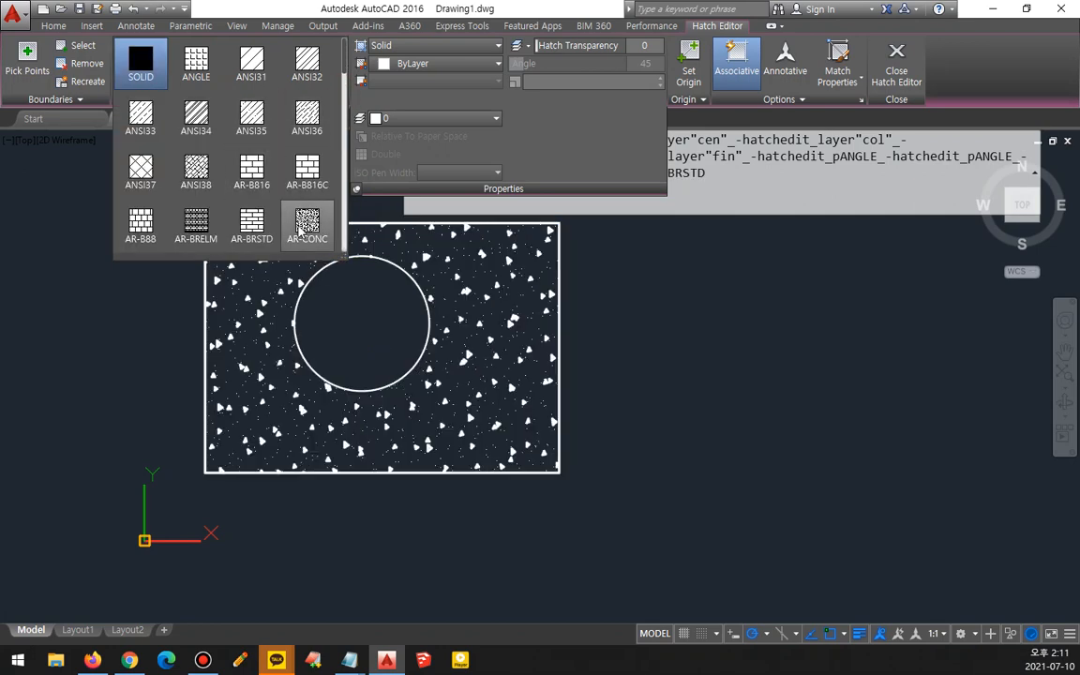
{"action": "left_click", "coordinate": [302, 230]}
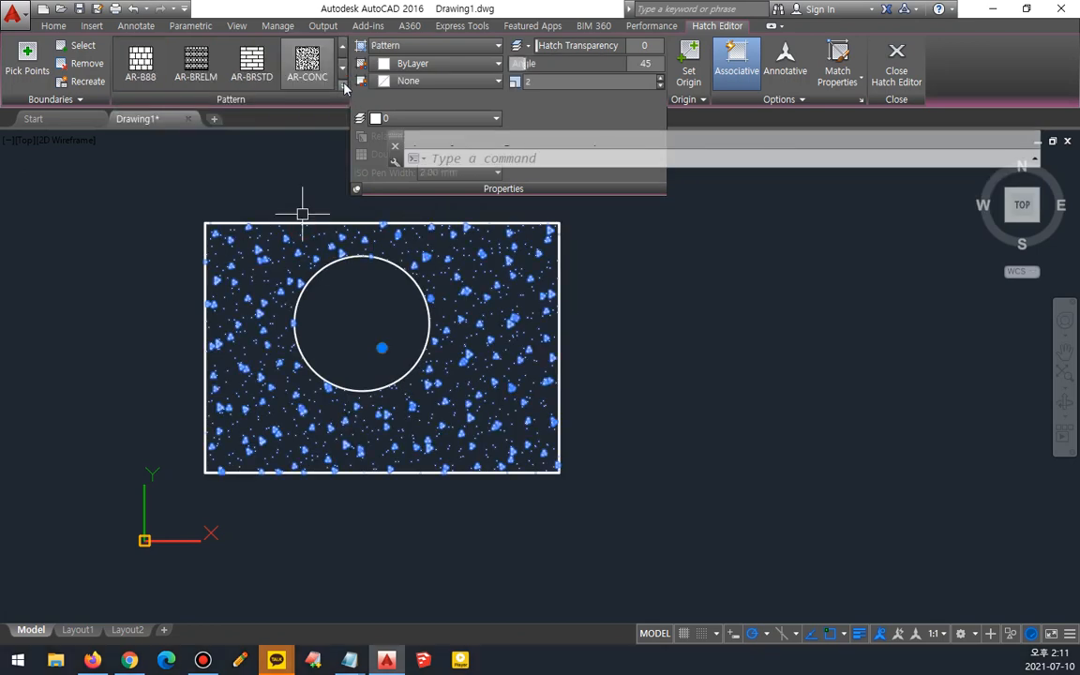
{"action": "left_click", "coordinate": [343, 87]}
{"action": "scroll", "coordinate": [329, 178], "scroll_direction": "down", "scroll_amount": 3}
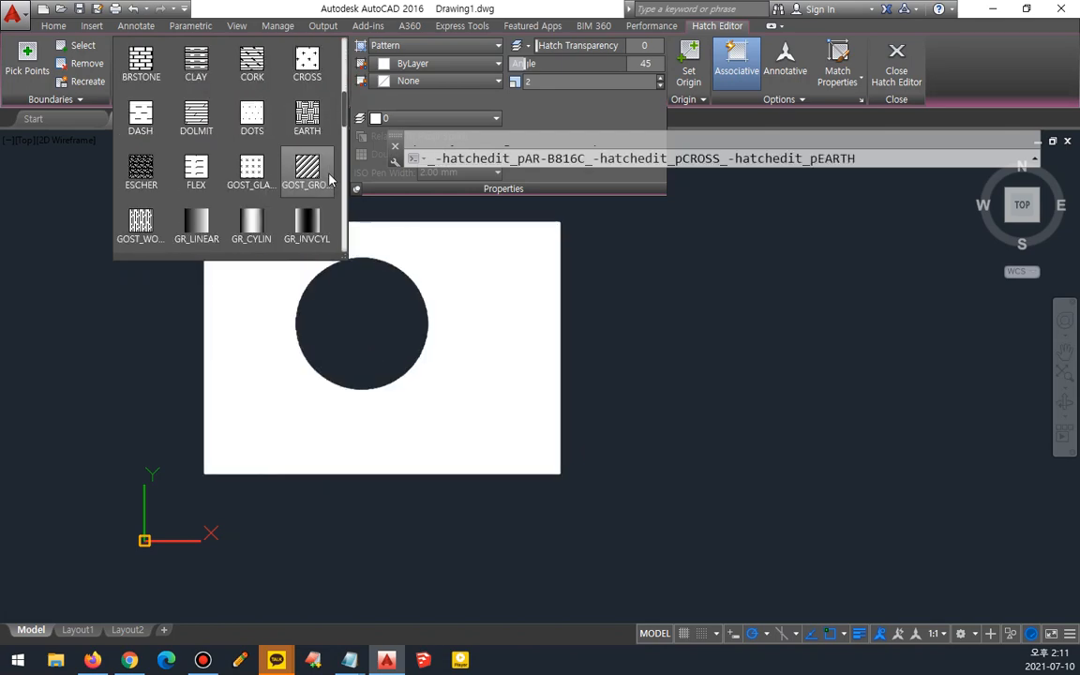
{"action": "left_click", "coordinate": [196, 226]}
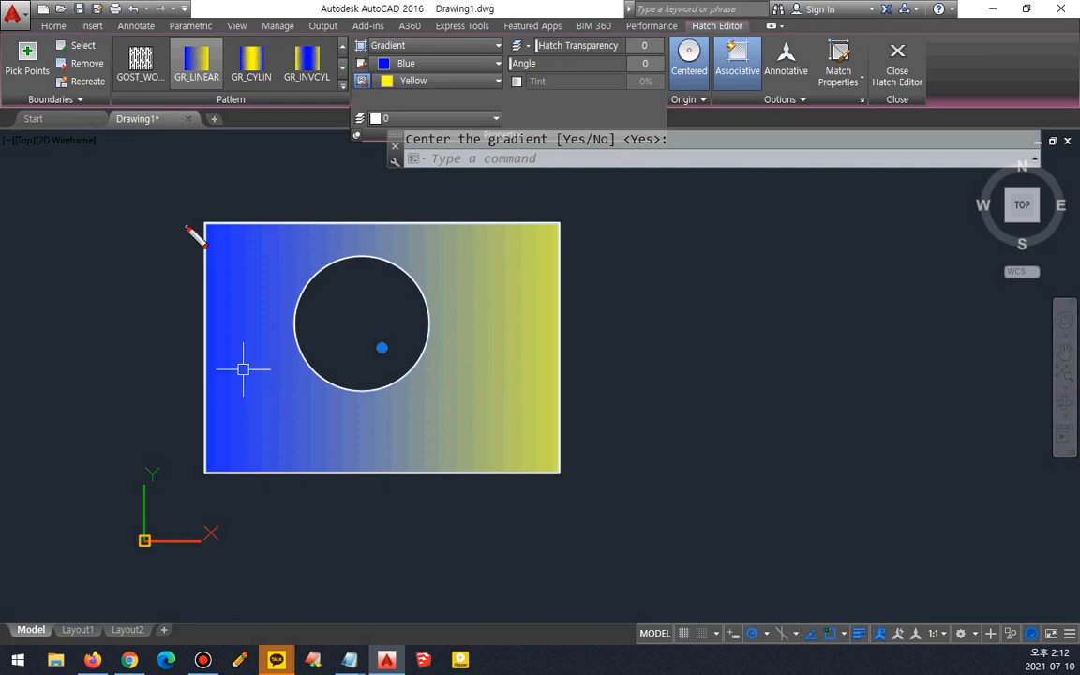
{"action": "mouse_move", "coordinate": [221, 242]}
{"action": "left_mouse_down"}
{"action": "mouse_move", "coordinate": [203, 260]}
{"action": "mouse_move", "coordinate": [222, 250]}
{"action": "left_mouse_up"}
{"action": "mouse_move", "coordinate": [574, 248]}
{"action": "left_mouse_down"}
{"action": "mouse_move", "coordinate": [576, 231]}
{"action": "mouse_move", "coordinate": [575, 249]}
{"action": "left_mouse_up"}
{"action": "mouse_move", "coordinate": [221, 243]}
{"action": "left_mouse_down"}
{"action": "mouse_move", "coordinate": [512, 243]}
{"action": "mouse_move", "coordinate": [508, 270]}
{"action": "left_mouse_up"}
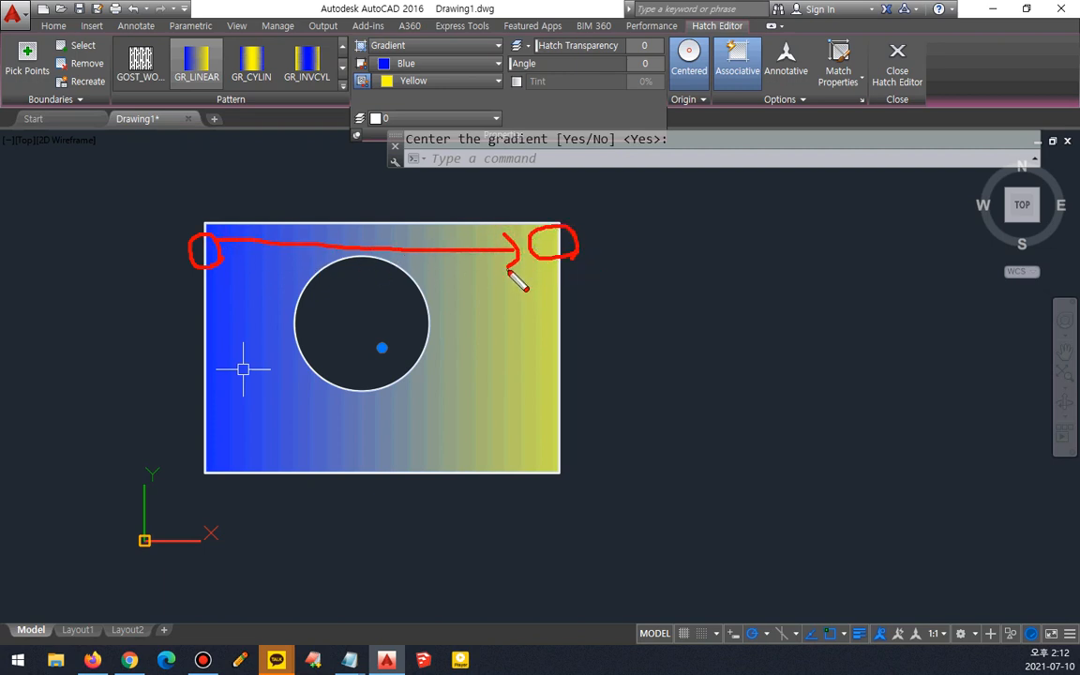
{"action": "key", "text": "Delete"}
{"action": "mouse_move", "coordinate": [221, 255]}
{"action": "left_mouse_down"}
{"action": "mouse_move", "coordinate": [170, 265]}
{"action": "mouse_move", "coordinate": [227, 277]}
{"action": "mouse_move", "coordinate": [309, 259]}
{"action": "mouse_move", "coordinate": [530, 258]}
{"action": "mouse_move", "coordinate": [549, 259]}
{"action": "mouse_move", "coordinate": [564, 279]}
{"action": "left_mouse_up"}
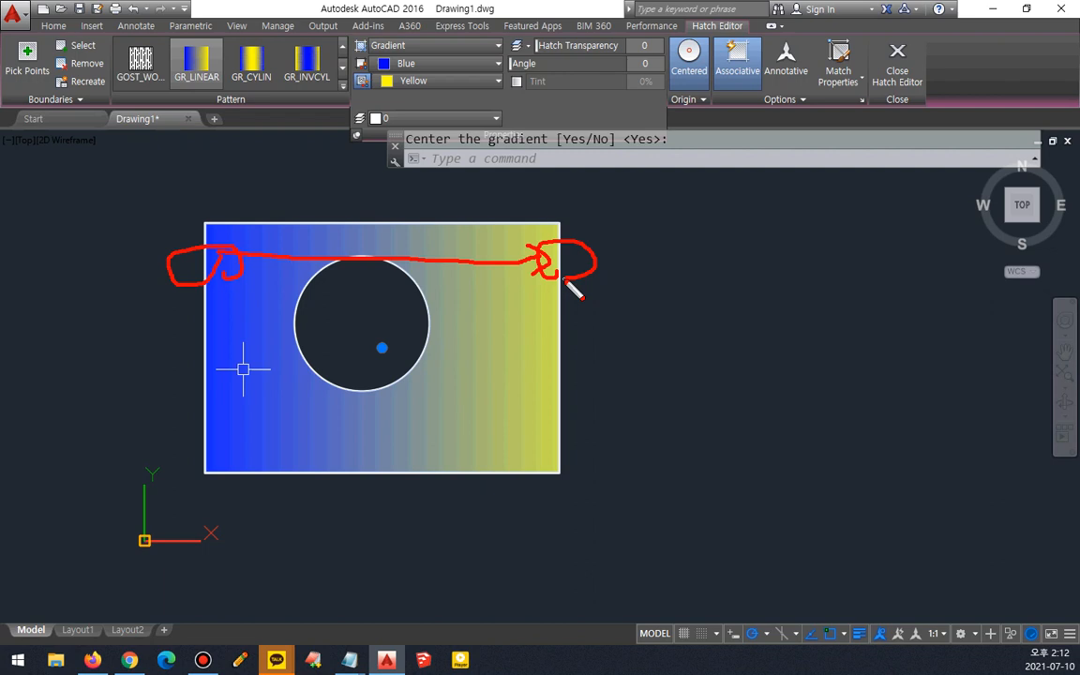
- Browse the pattern gallery and change the hatch pattern to USER
{"action": "left_click", "coordinate": [342, 84]}
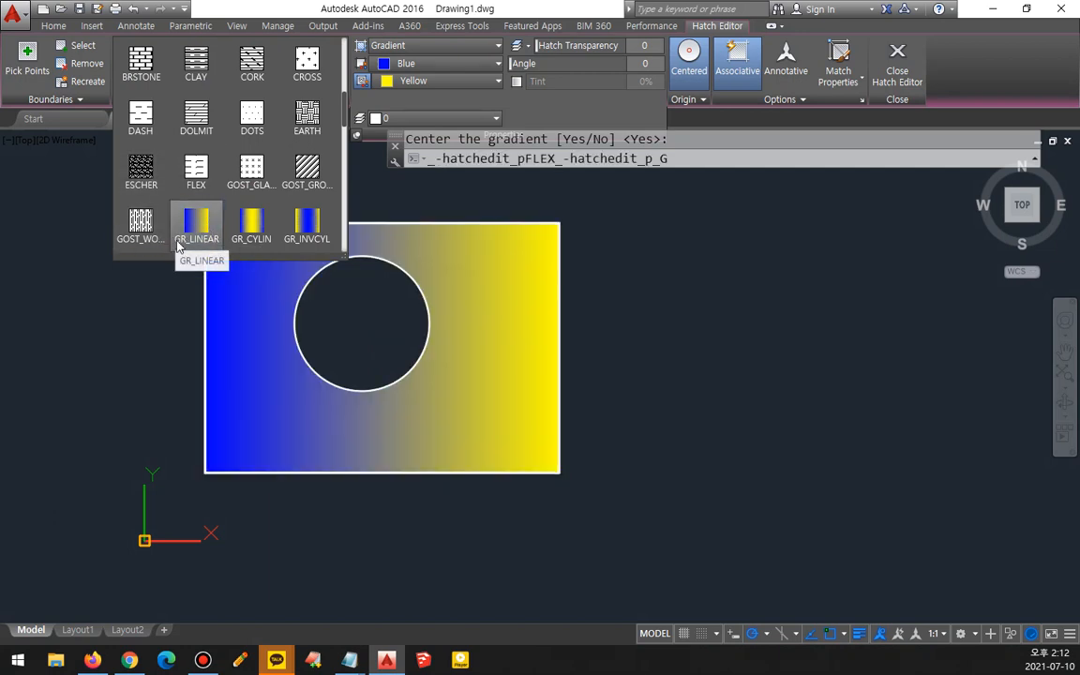
{"action": "left_click", "coordinate": [204, 242]}
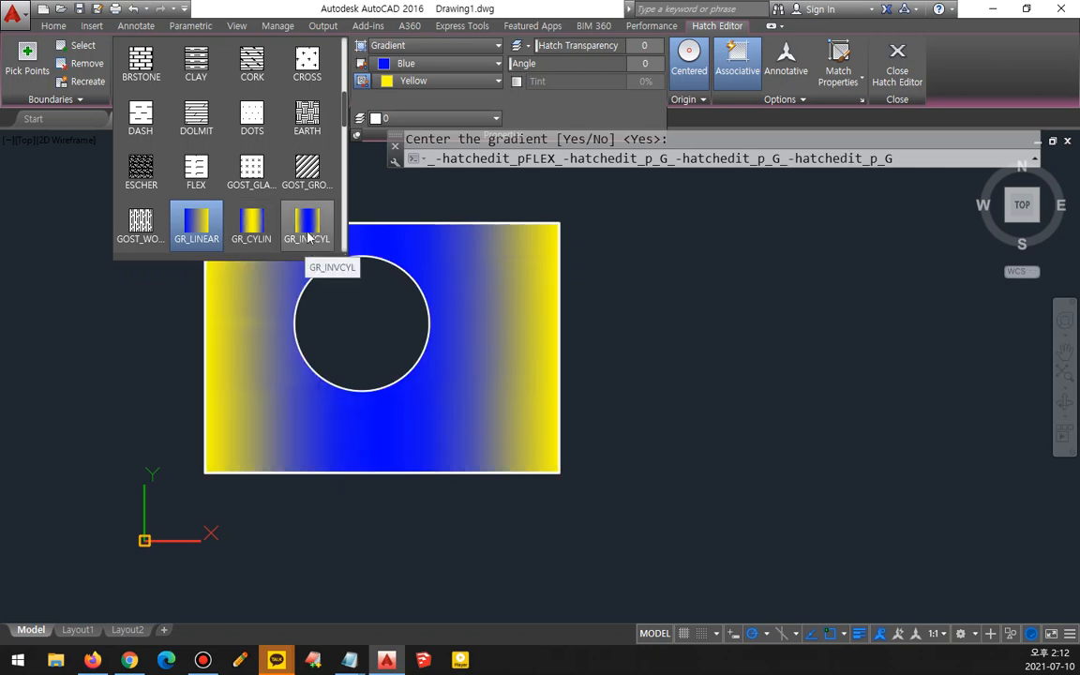
{"action": "scroll", "coordinate": [306, 246], "scroll_direction": "down", "scroll_amount": 2}
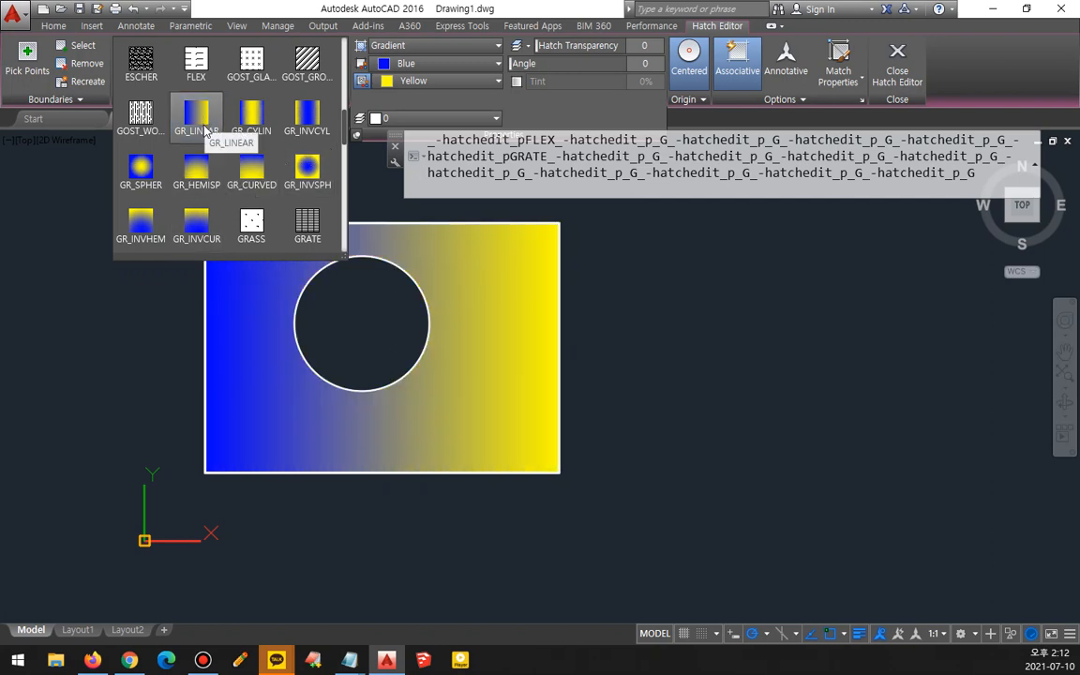
{"action": "scroll", "coordinate": [204, 131], "scroll_direction": "down", "scroll_amount": 9}
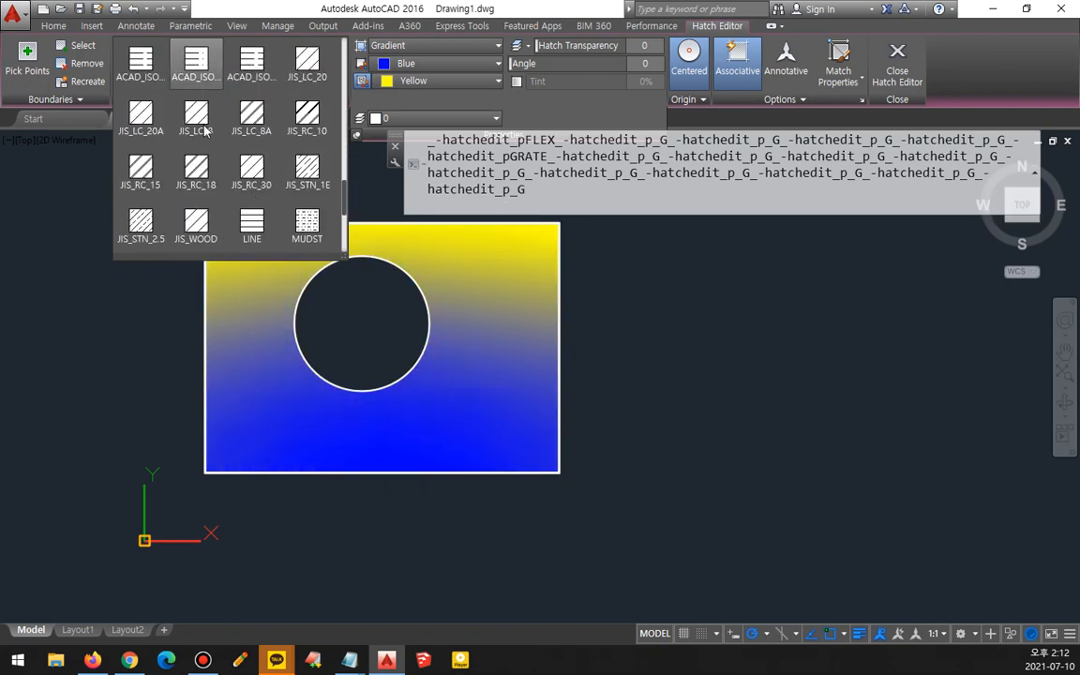
{"action": "scroll", "coordinate": [202, 131], "scroll_direction": "down", "scroll_amount": 3}
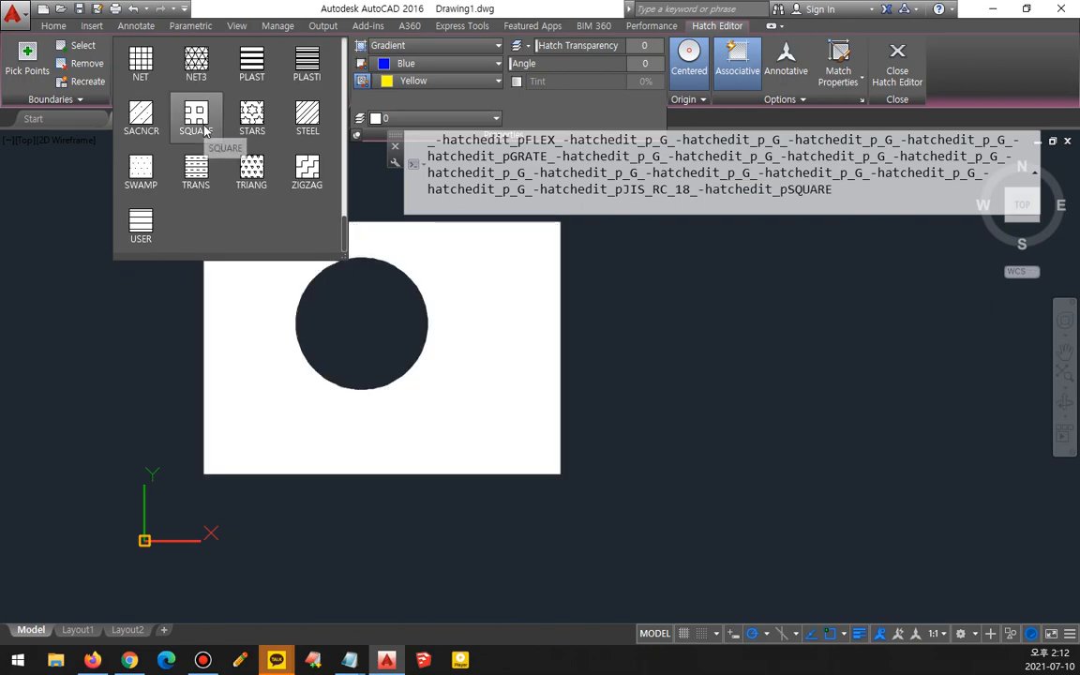
{"action": "left_click", "coordinate": [140, 225]}
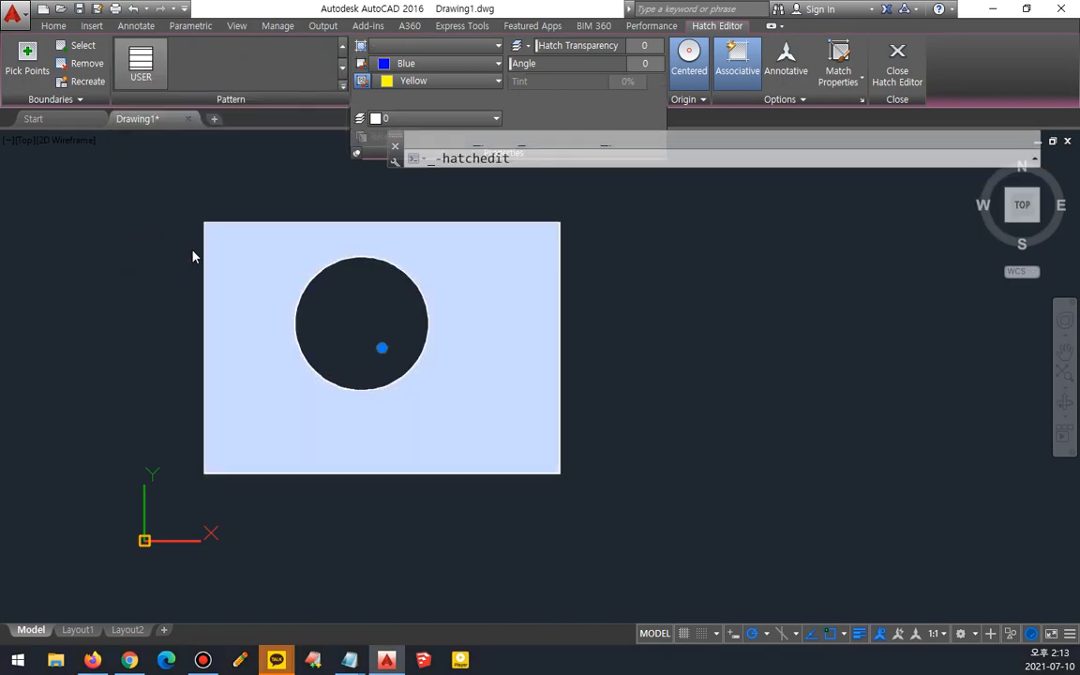
{"action": "scroll", "coordinate": [262, 258], "scroll_direction": "up", "scroll_amount": 2}
{"action": "scroll", "coordinate": [263, 258], "scroll_direction": "up", "scroll_amount": 5}
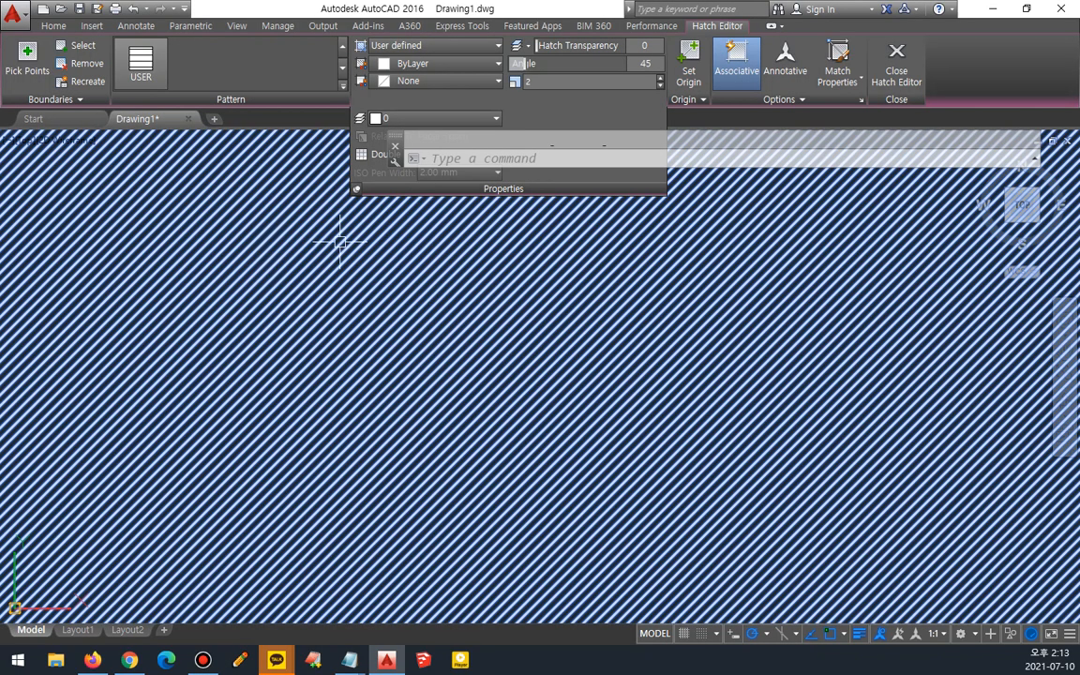
- Set the user-defined hatch spacing to 500
{"action": "scroll", "coordinate": [375, 225], "scroll_direction": "down", "scroll_amount": 6}
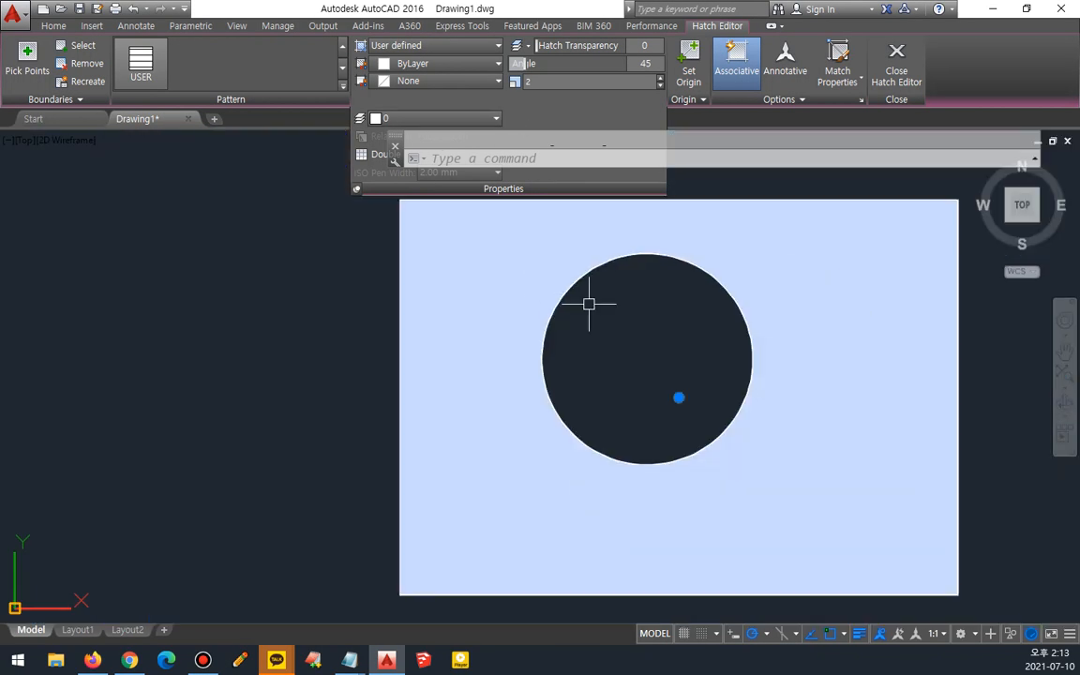
{"action": "middle_click_drag", "start_coordinate": [587, 301], "coordinate": [349, 311]}
{"action": "mouse_move", "coordinate": [224, 340]}
{"action": "left_mouse_down"}
{"action": "mouse_move", "coordinate": [210, 231]}
{"action": "mouse_move", "coordinate": [222, 341]}
{"action": "left_mouse_up"}
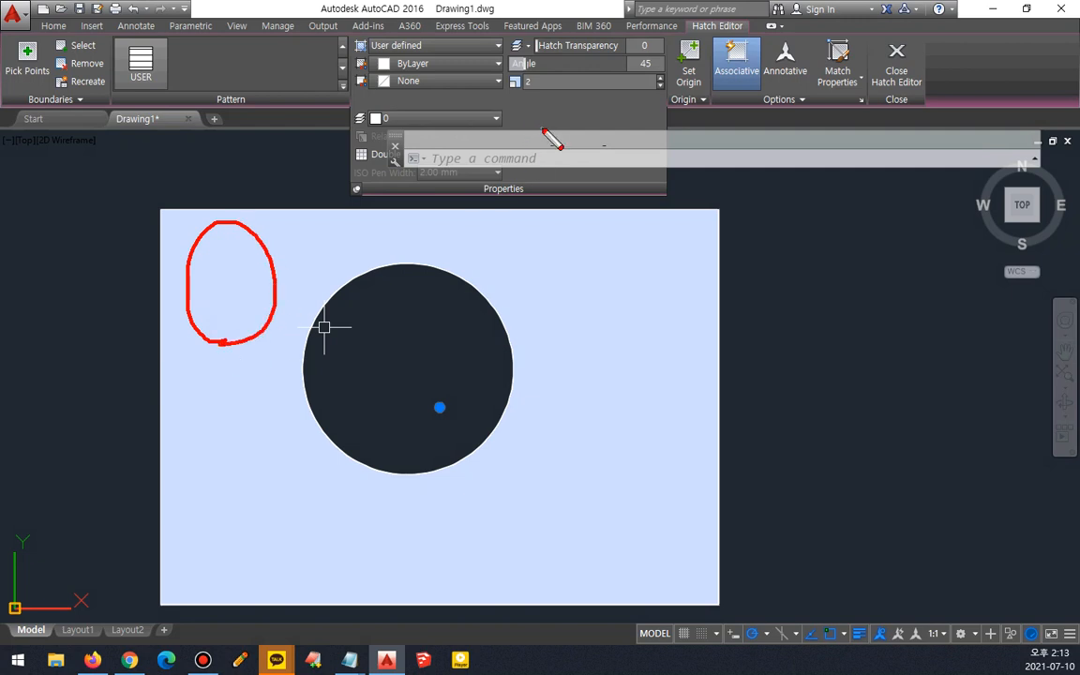
{"action": "key", "text": "Escape"}
{"action": "left_click", "coordinate": [554, 85]}
{"action": "type", "text": "500"}
{"action": "key", "text": "Return"}
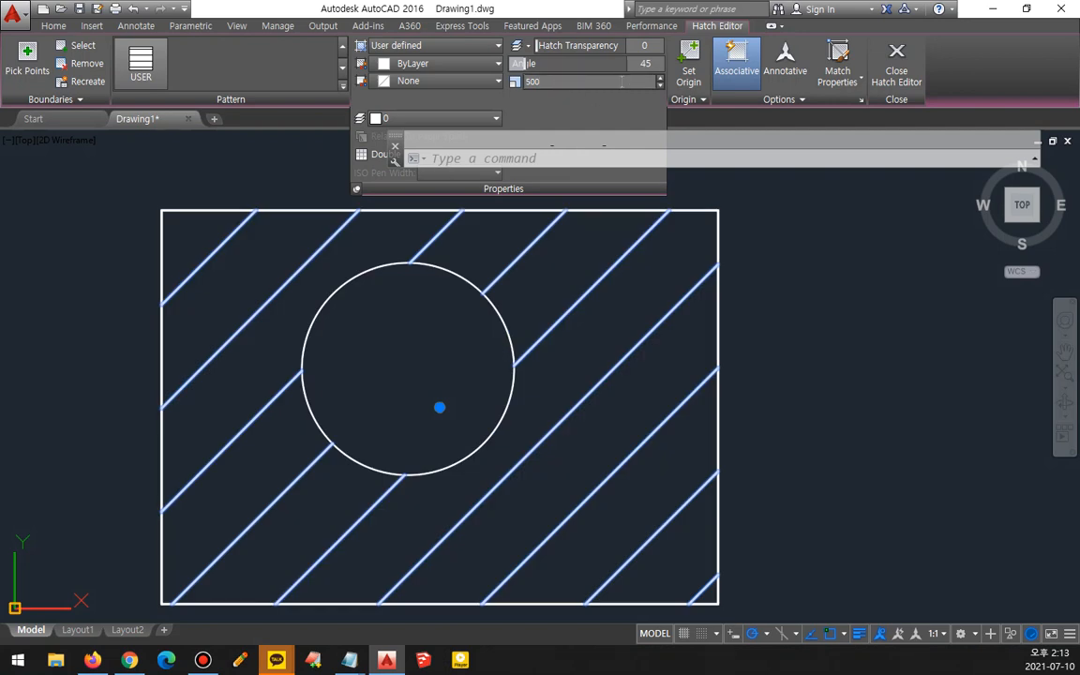
- Set the hatch angle to 0
{"action": "left_click", "coordinate": [578, 63]}
{"action": "type", "text": "0"}
{"action": "key", "text": "Return"}
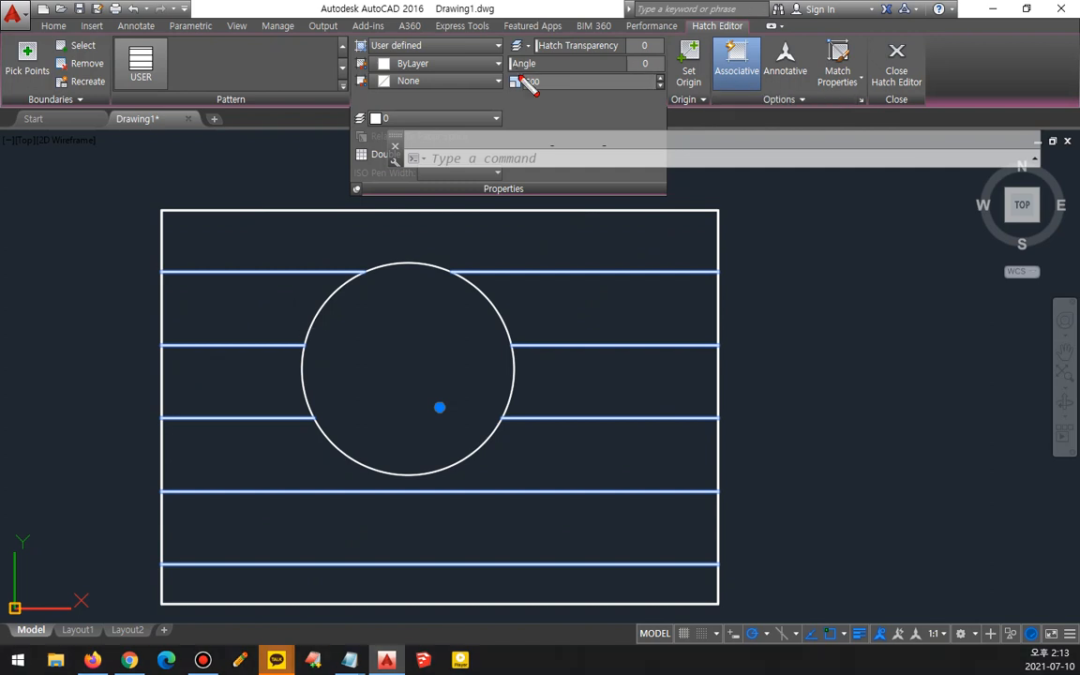
- Set the hatch spacing to 200
{"action": "left_click_drag", "start_coordinate": [511, 71], "coordinate": [651, 72]}
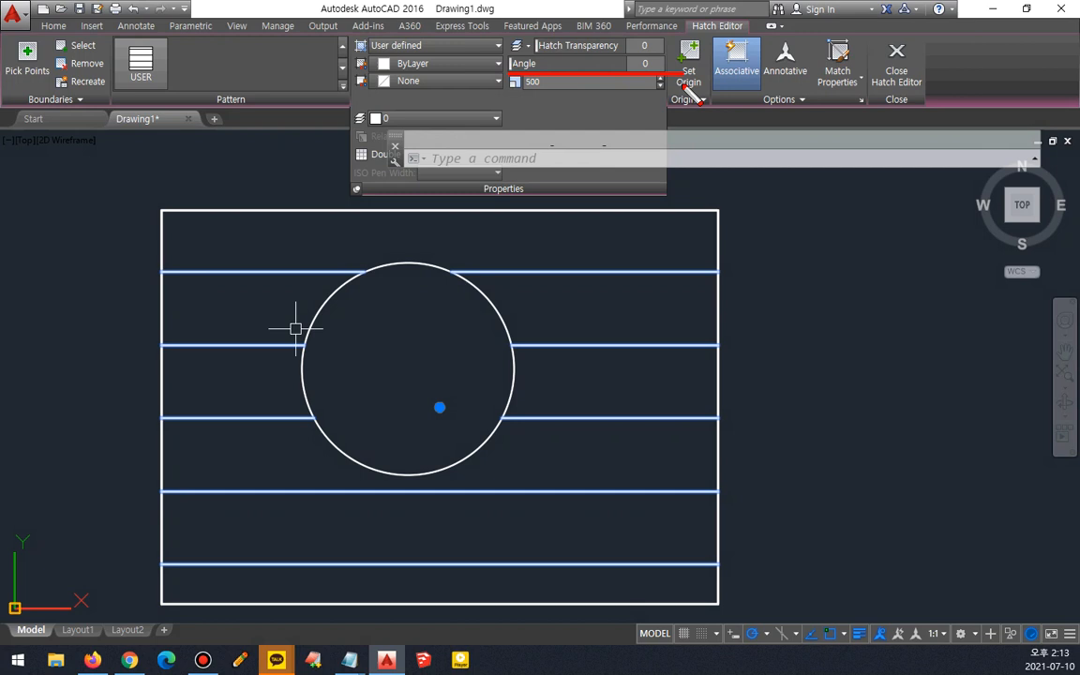
{"action": "left_click_drag", "start_coordinate": [491, 92], "coordinate": [689, 92]}
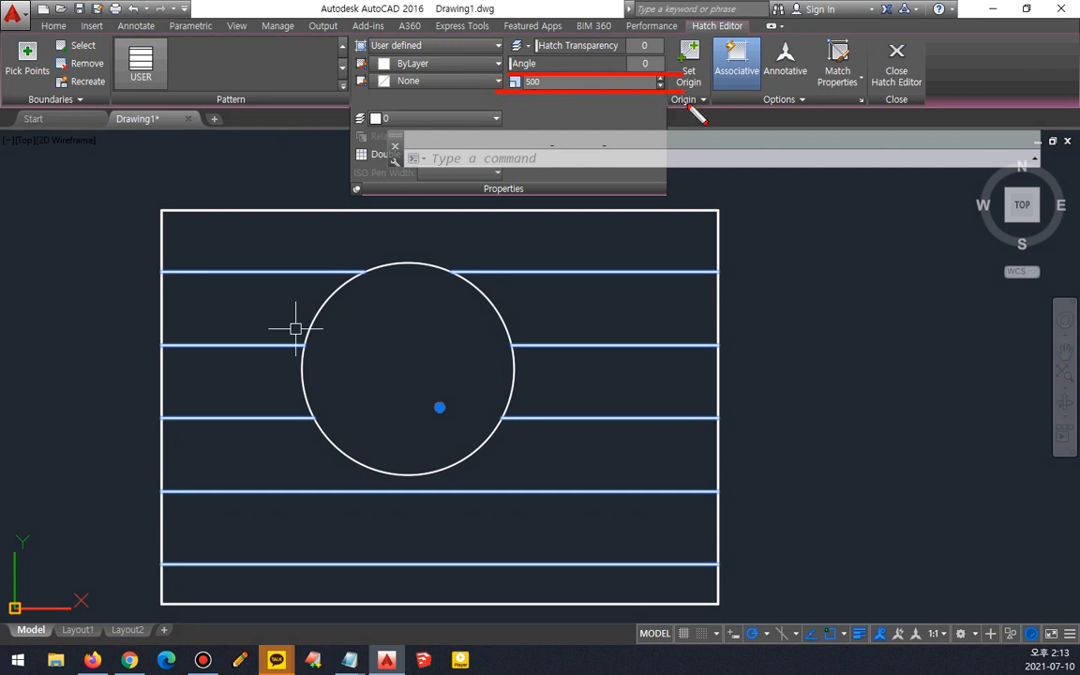
{"action": "key", "text": "Escape"}
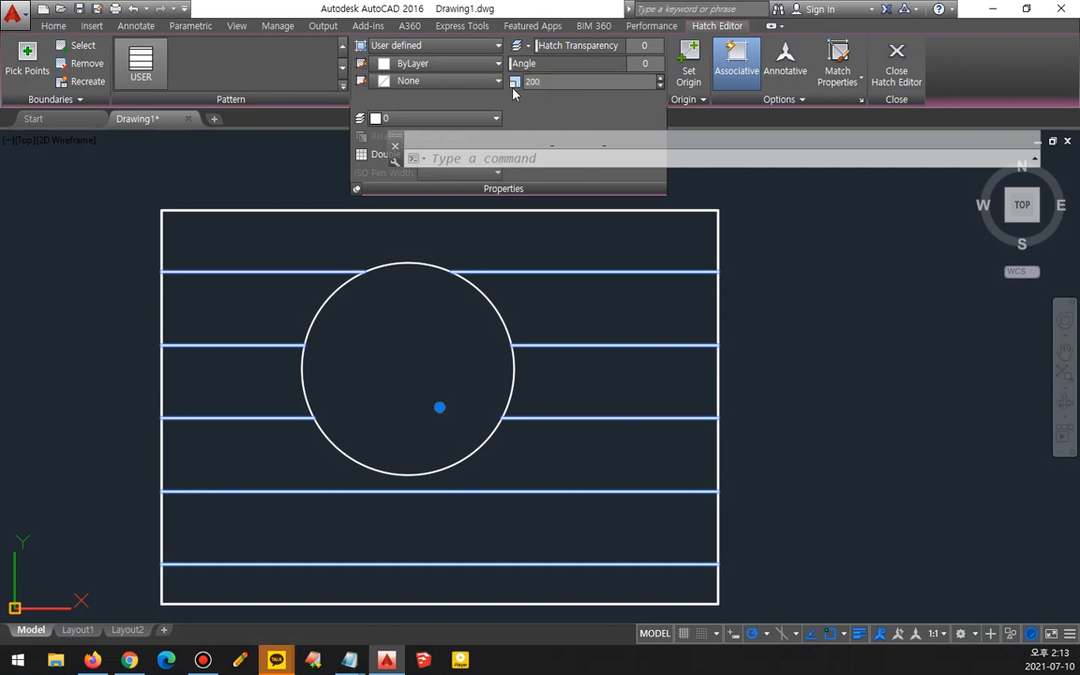
{"action": "key", "text": "Return"}
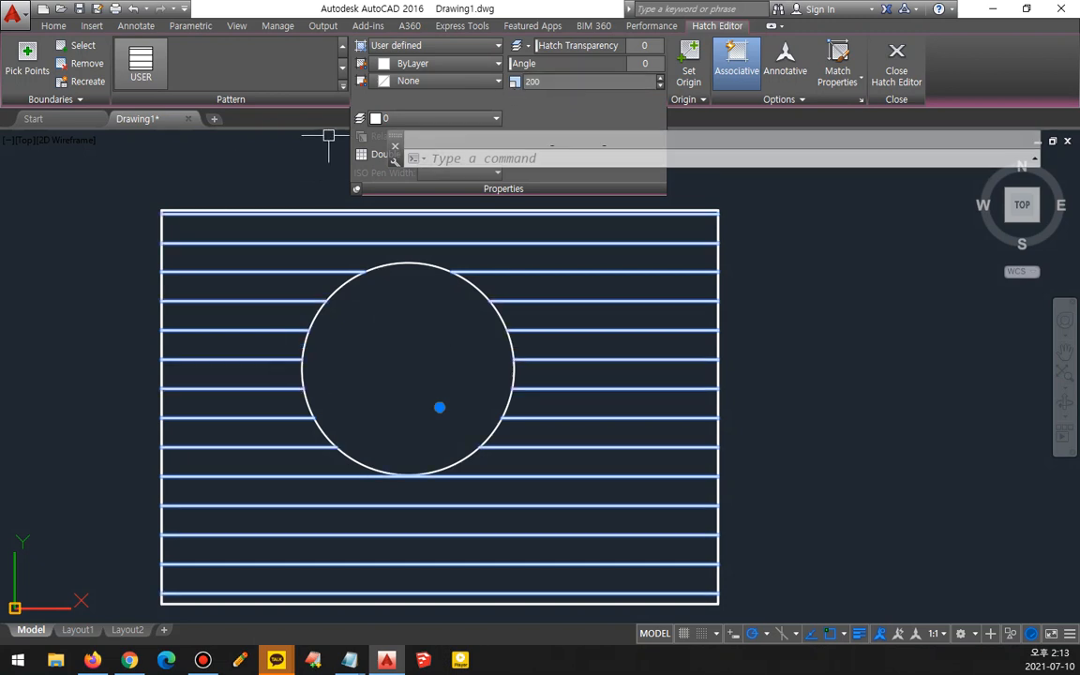
- Change the hatch pattern to TRIANG and reselect the hatch
{"action": "left_click", "coordinate": [343, 85]}
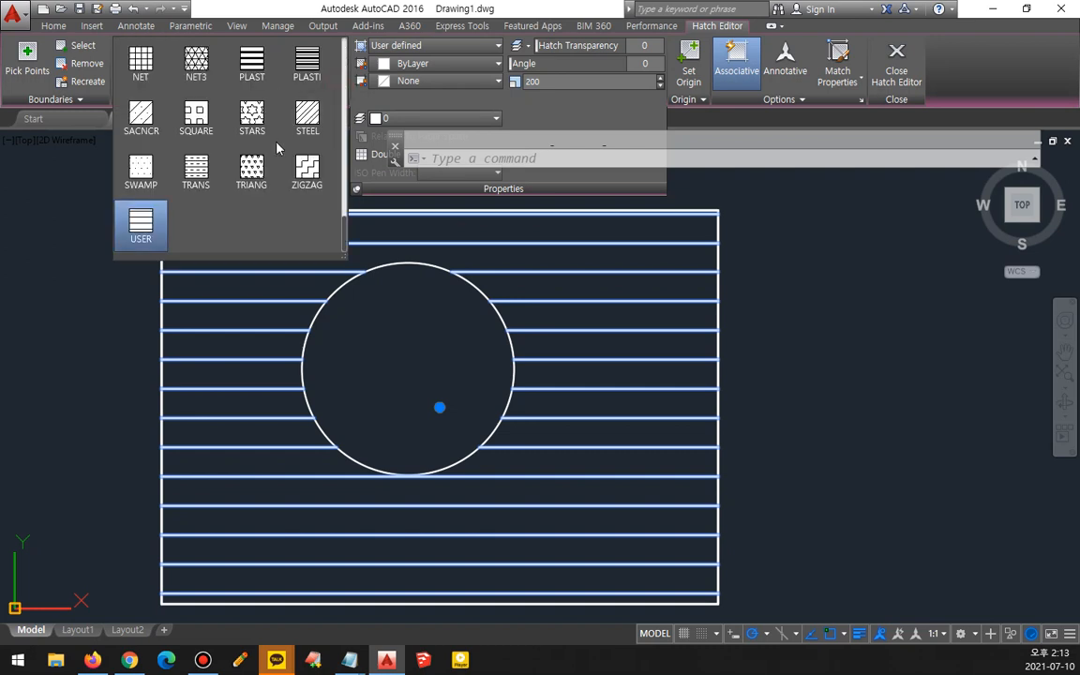
{"action": "left_click", "coordinate": [256, 169]}
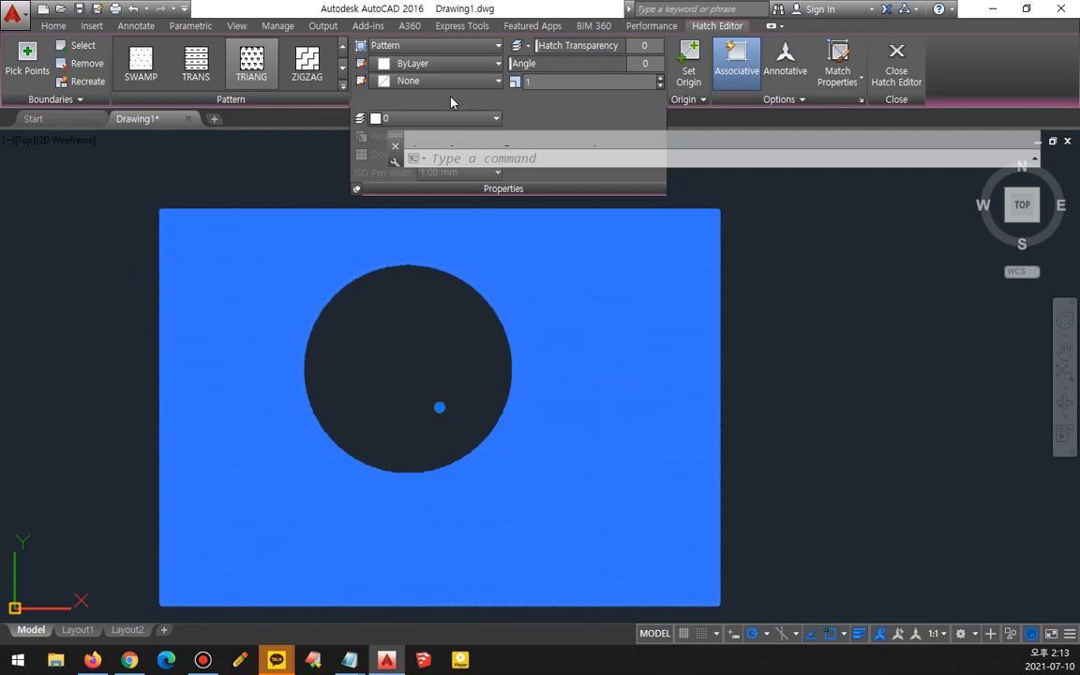
{"action": "key", "text": "Escape"}
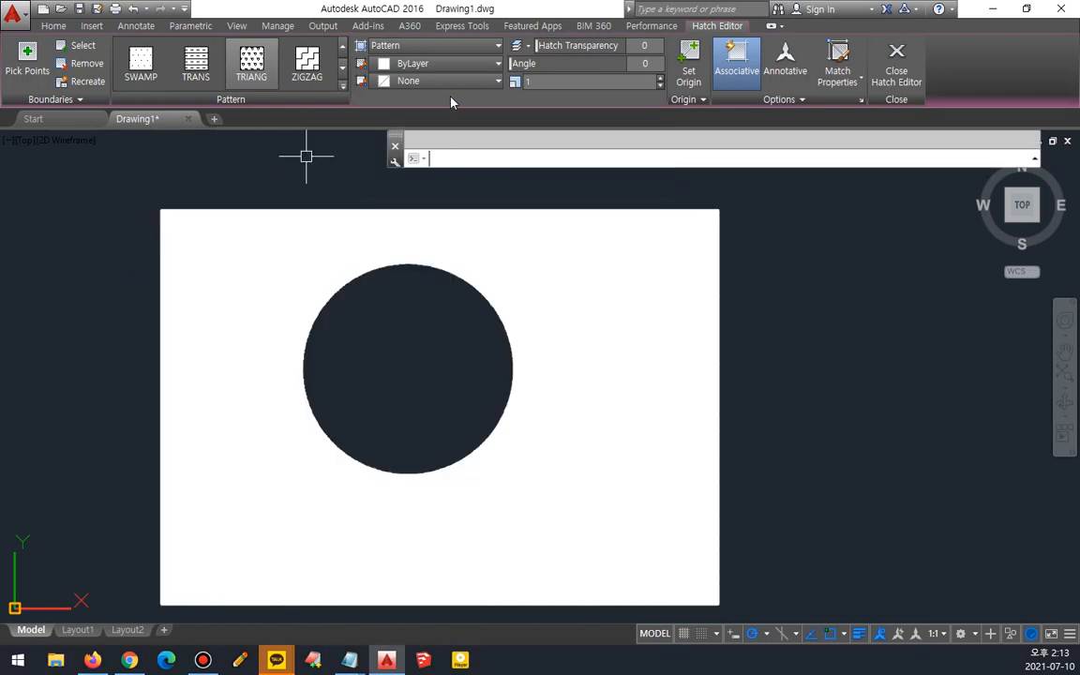
{"action": "left_click", "coordinate": [241, 279]}
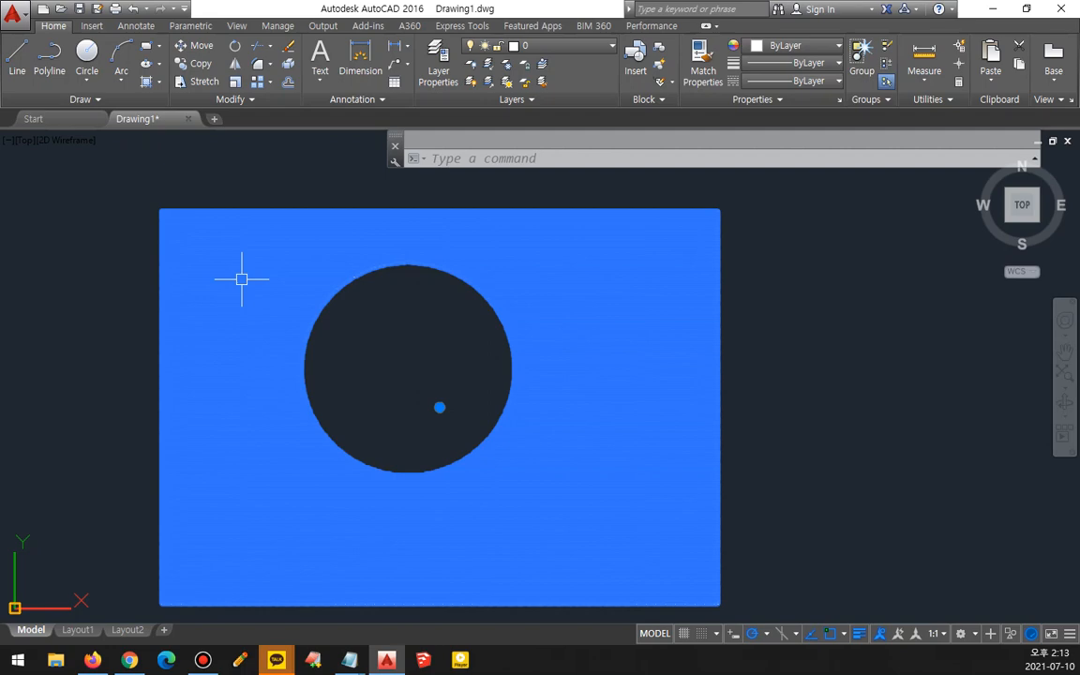
- Adjust the TRIANG pattern scale, entering 10 and then 50
{"action": "left_click", "coordinate": [553, 83]}
{"action": "type", "text": "10"}
{"action": "key", "text": "Return"}
{"action": "left_click", "coordinate": [553, 81]}
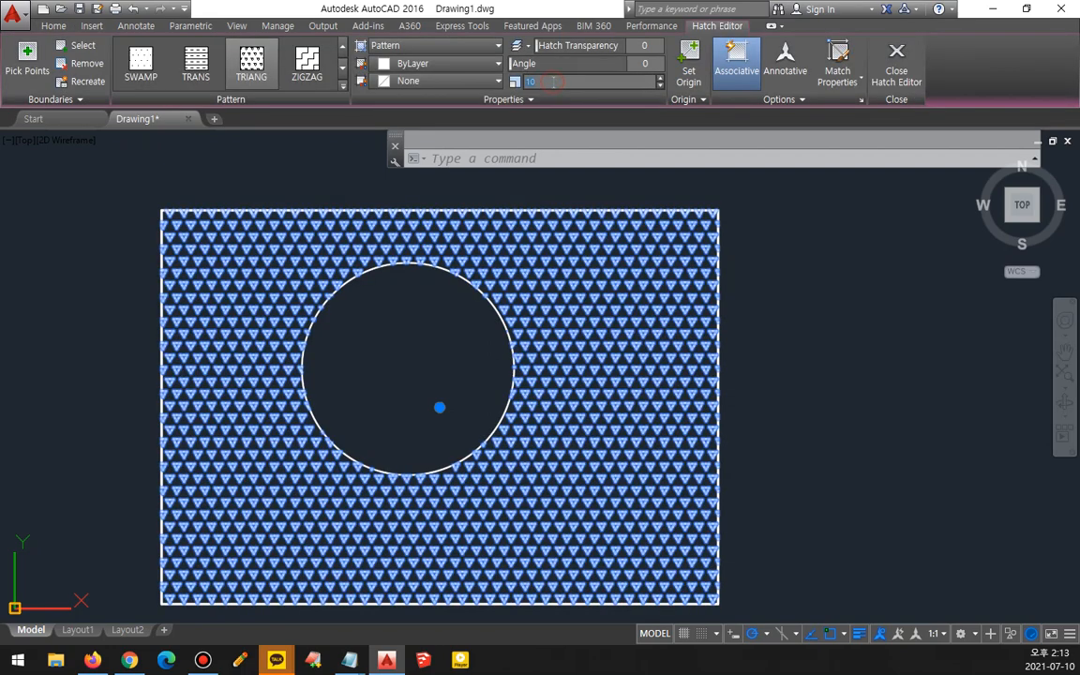
{"action": "key", "text": "Return"}
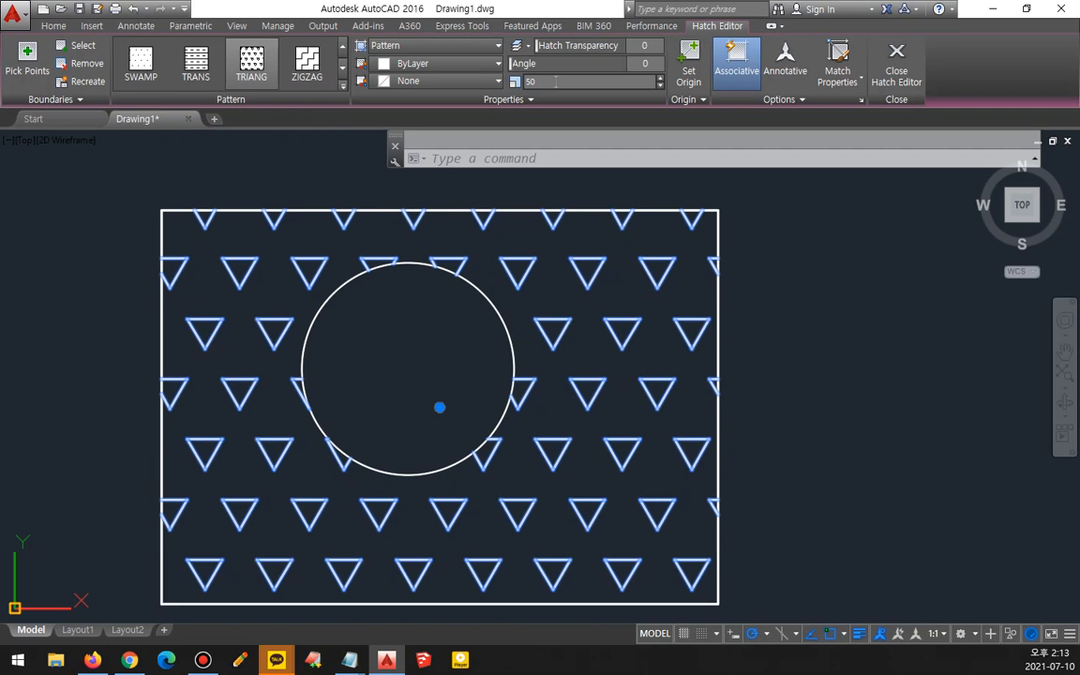
- Switch the hatch pattern back to USER and set its spacing to 600
{"action": "left_click", "coordinate": [343, 86]}
{"action": "scroll", "coordinate": [351, 164], "scroll_direction": "up", "scroll_amount": 5}
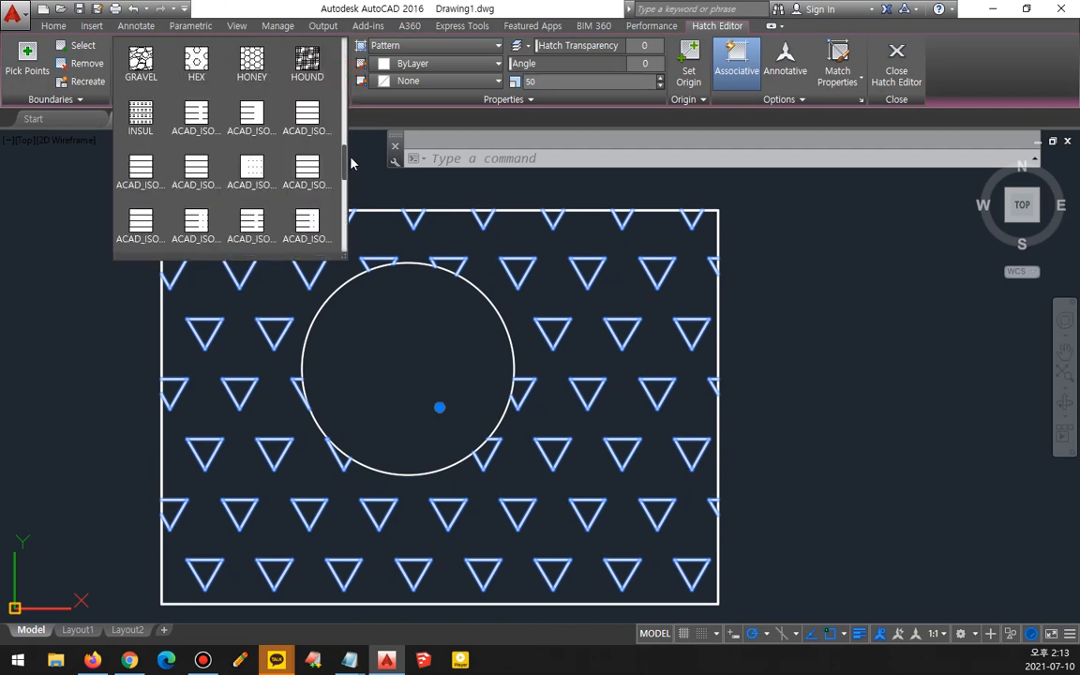
{"action": "scroll", "coordinate": [343, 219], "scroll_direction": "down", "scroll_amount": 5}
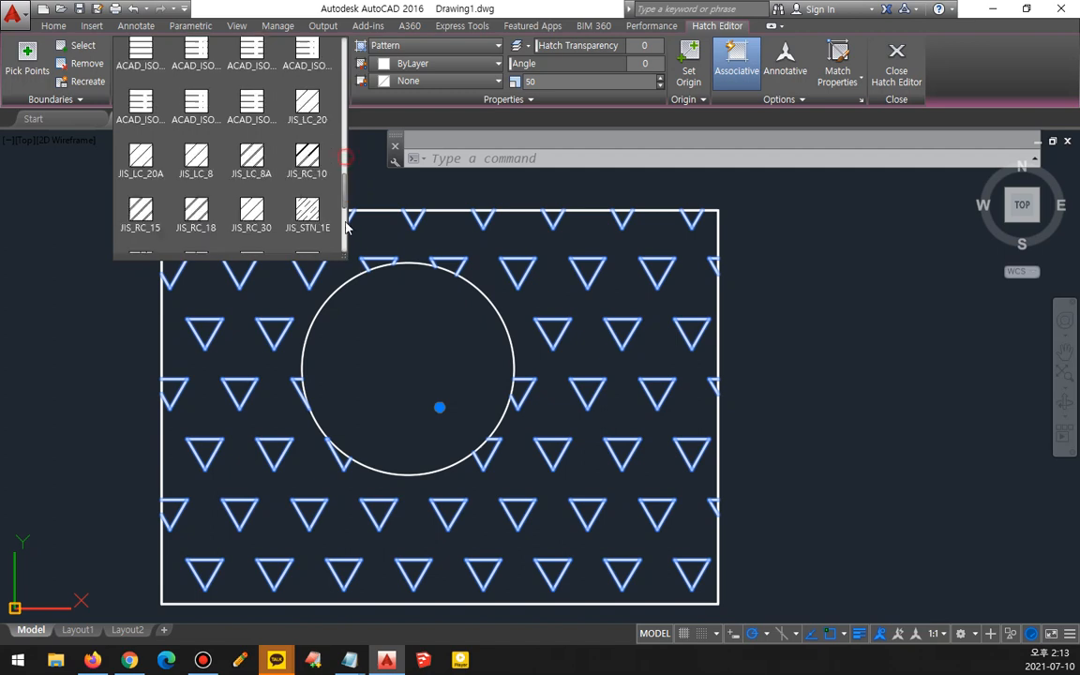
{"action": "left_click", "coordinate": [141, 229]}
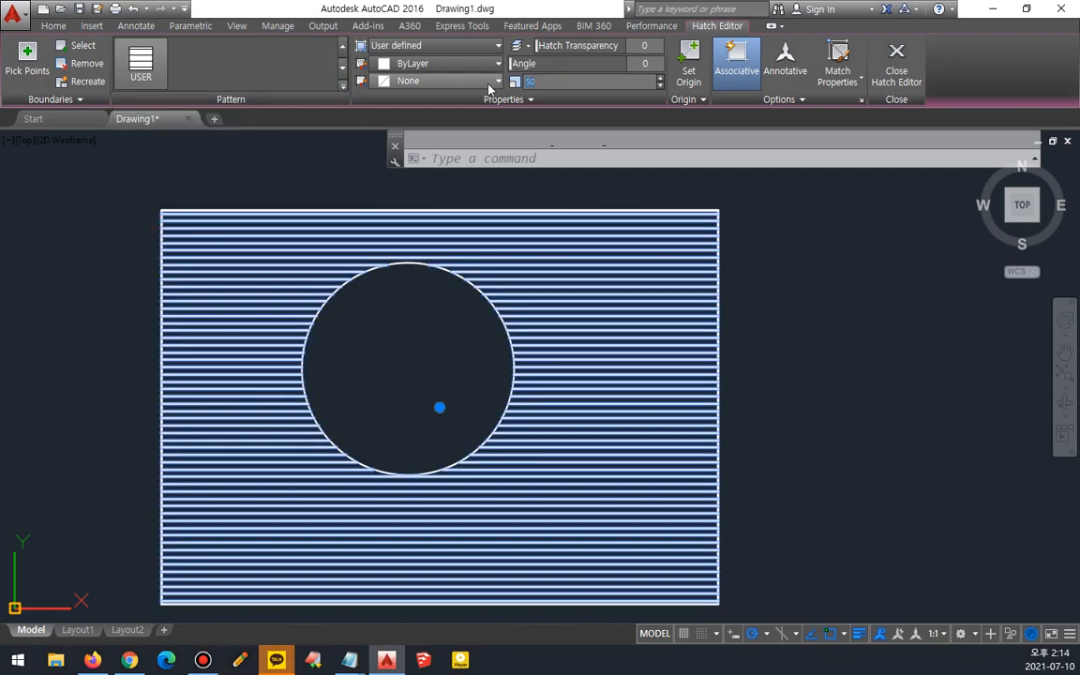
{"action": "type", "text": "00"}
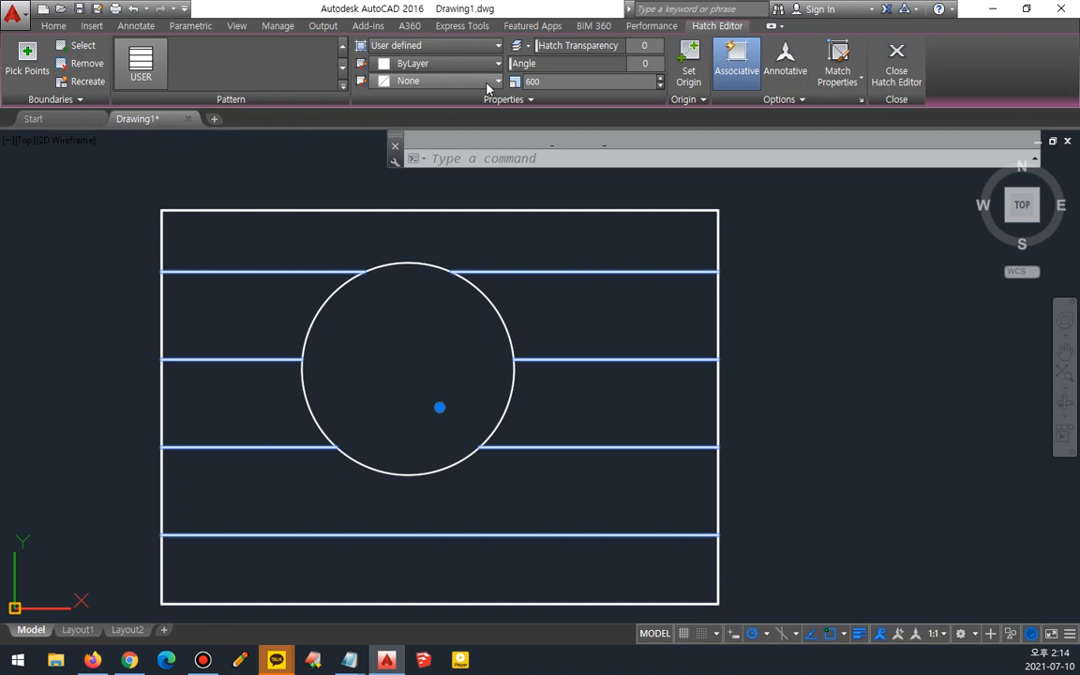
- Turn on the Double option to make the user-defined hatch a crosshatch grid
{"action": "left_click", "coordinate": [504, 99]}
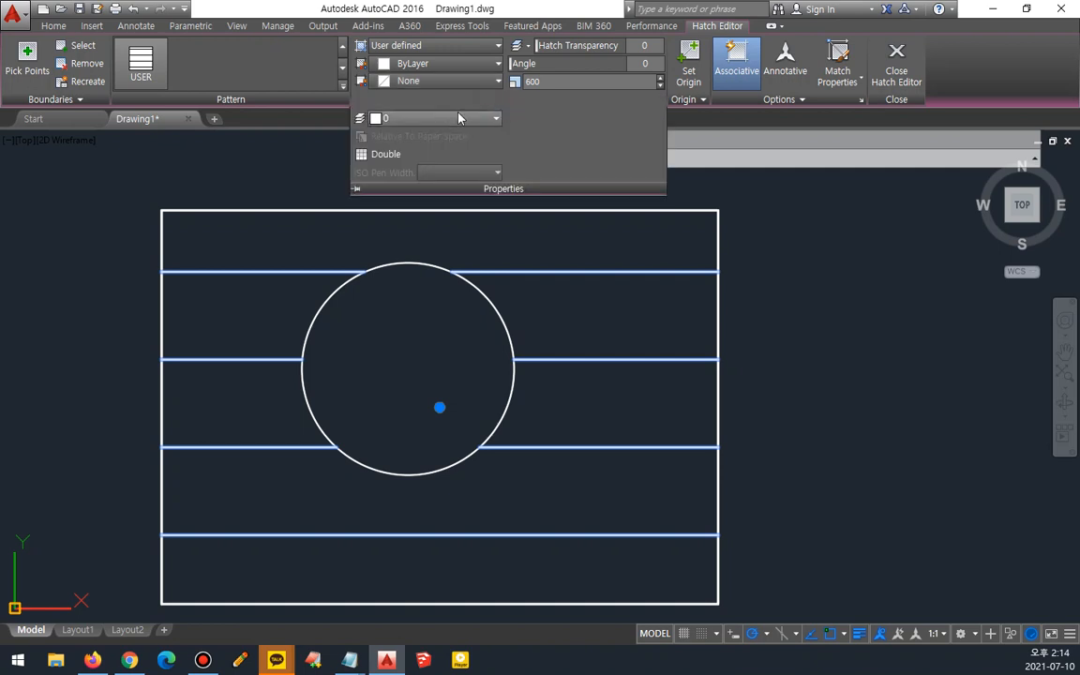
{"action": "left_click", "coordinate": [369, 156]}
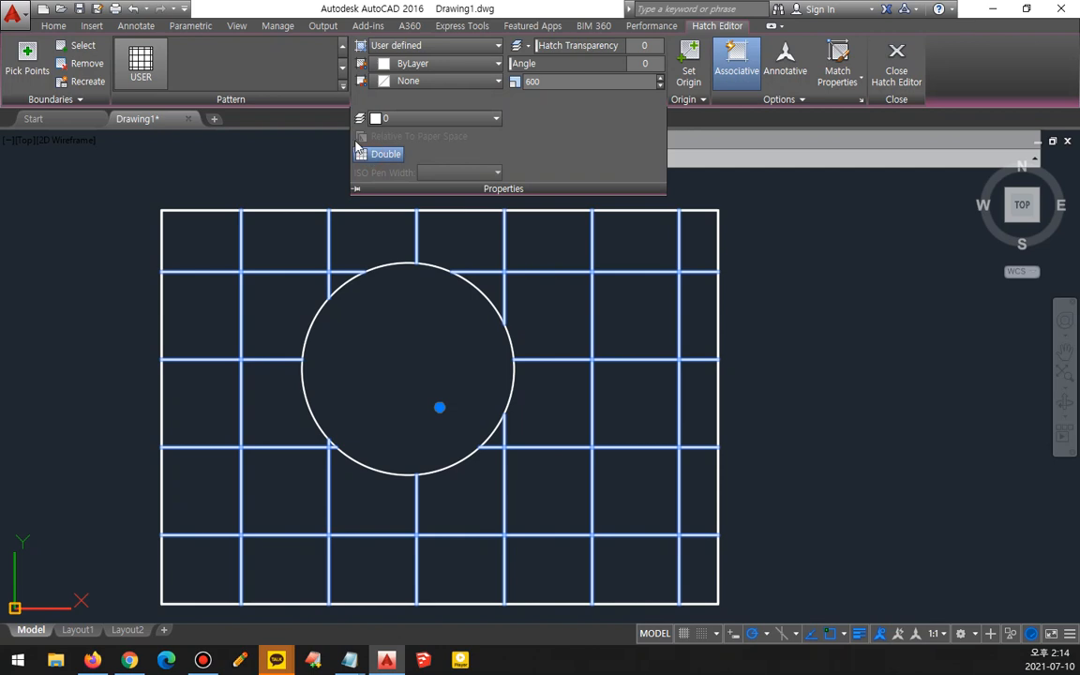
- Preview the STEEL pattern and return to the USER pattern
{"action": "left_click", "coordinate": [342, 85]}
{"action": "left_click", "coordinate": [306, 114]}
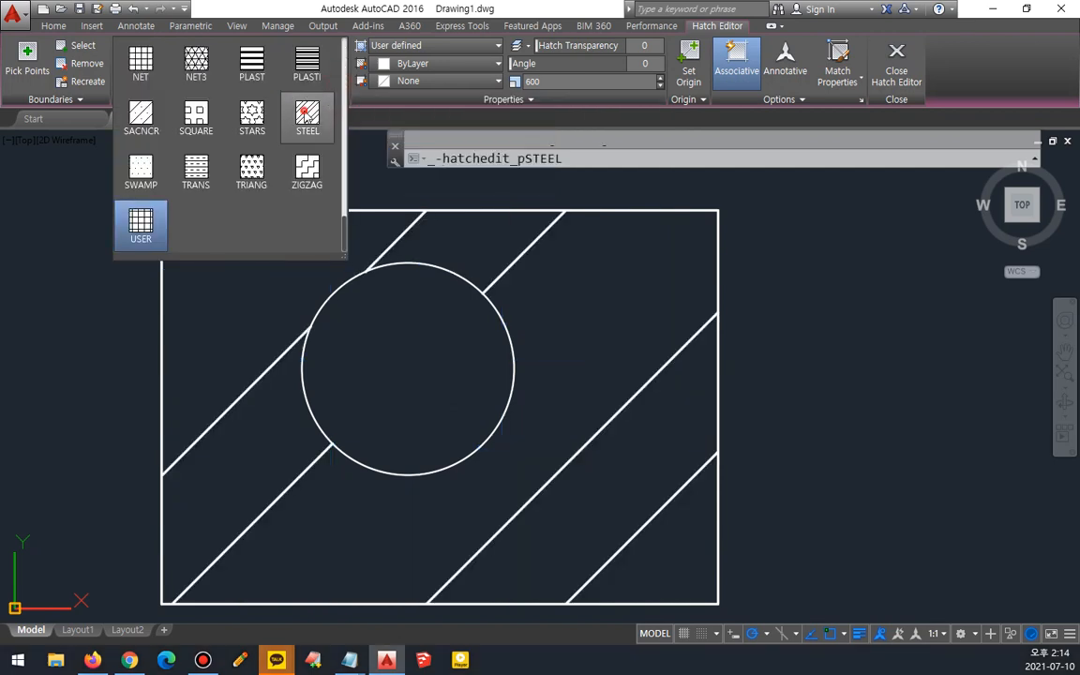
{"action": "left_click", "coordinate": [433, 97]}
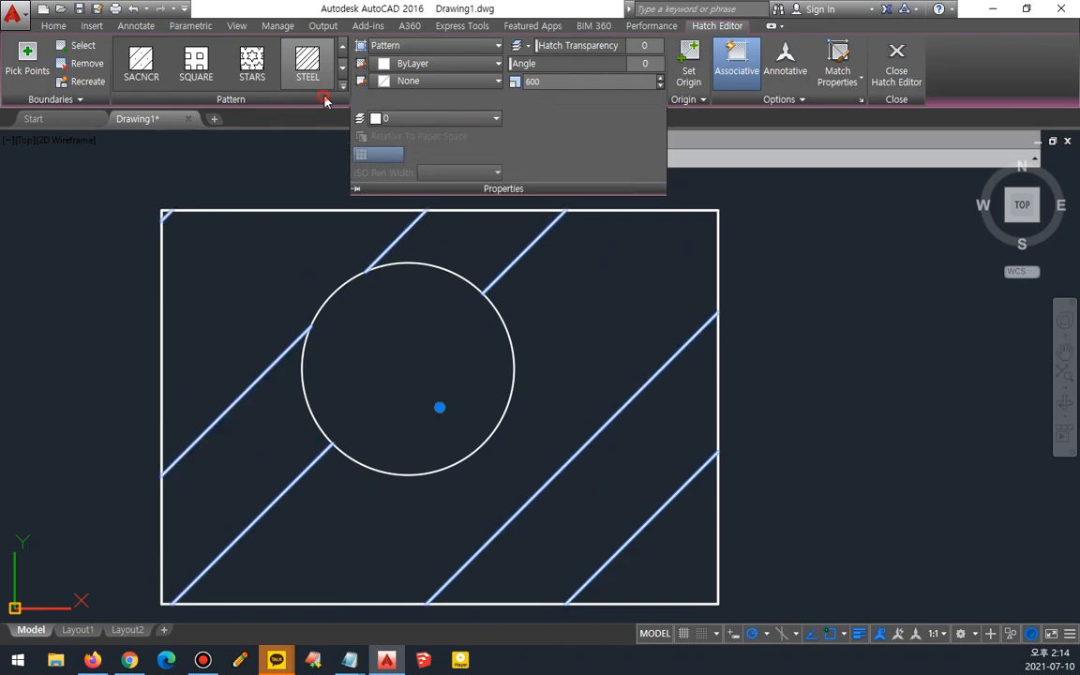
{"action": "left_click", "coordinate": [343, 86]}
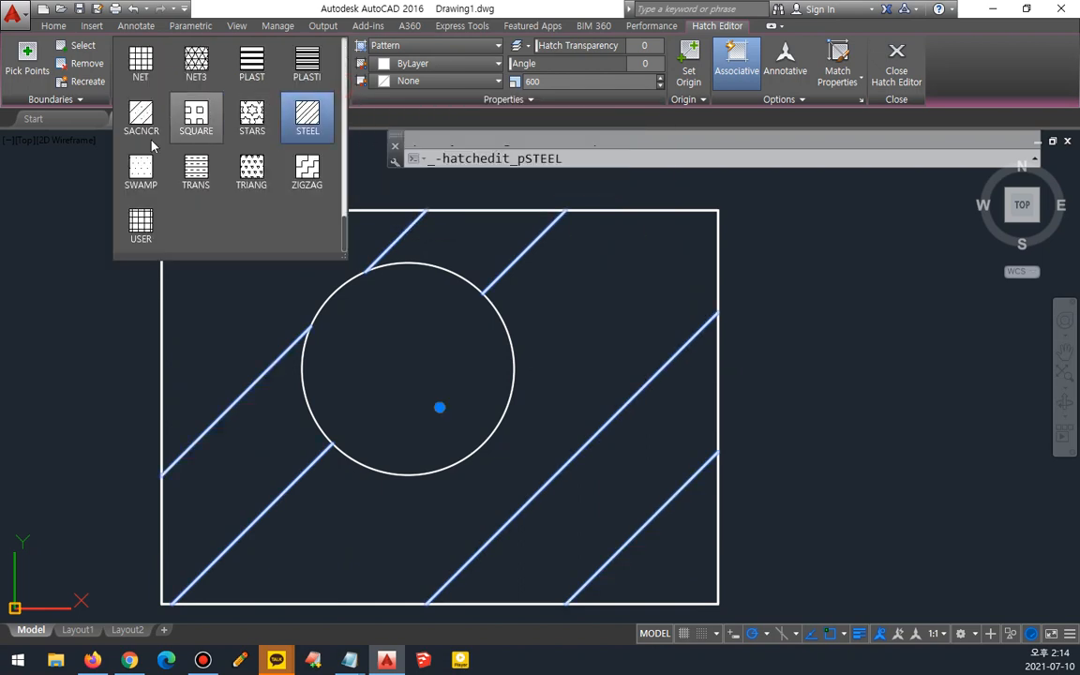
{"action": "left_click", "coordinate": [140, 228]}
- Toggle the Double crosshatch option off and back on
{"action": "left_click", "coordinate": [516, 101]}
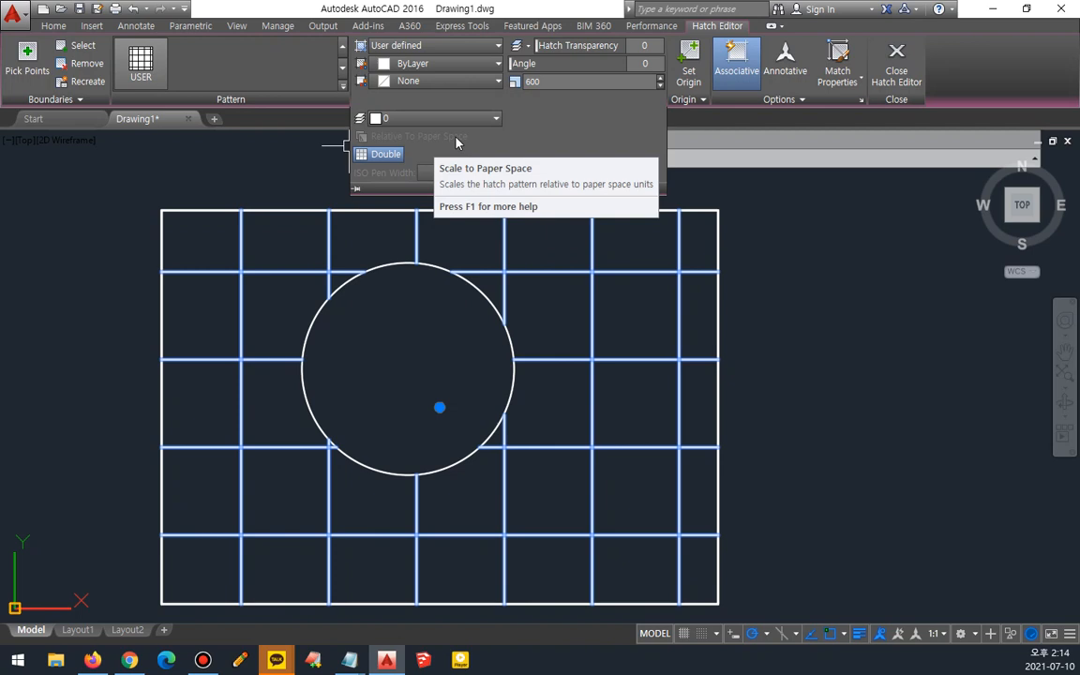
{"action": "left_click", "coordinate": [380, 154]}
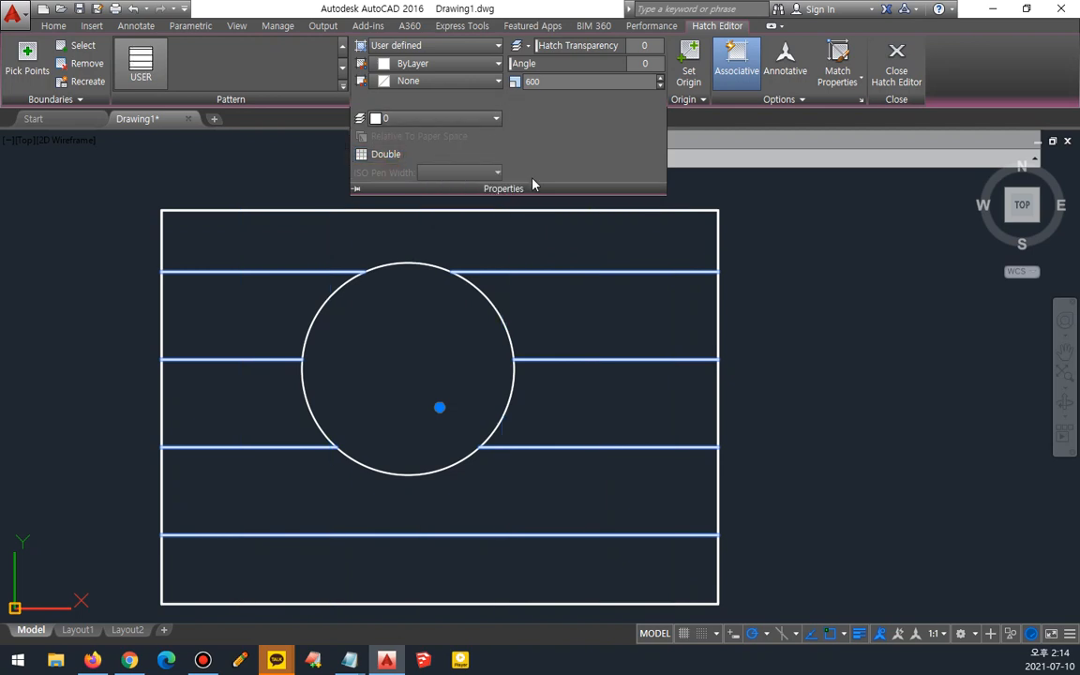
{"action": "left_click", "coordinate": [383, 154]}
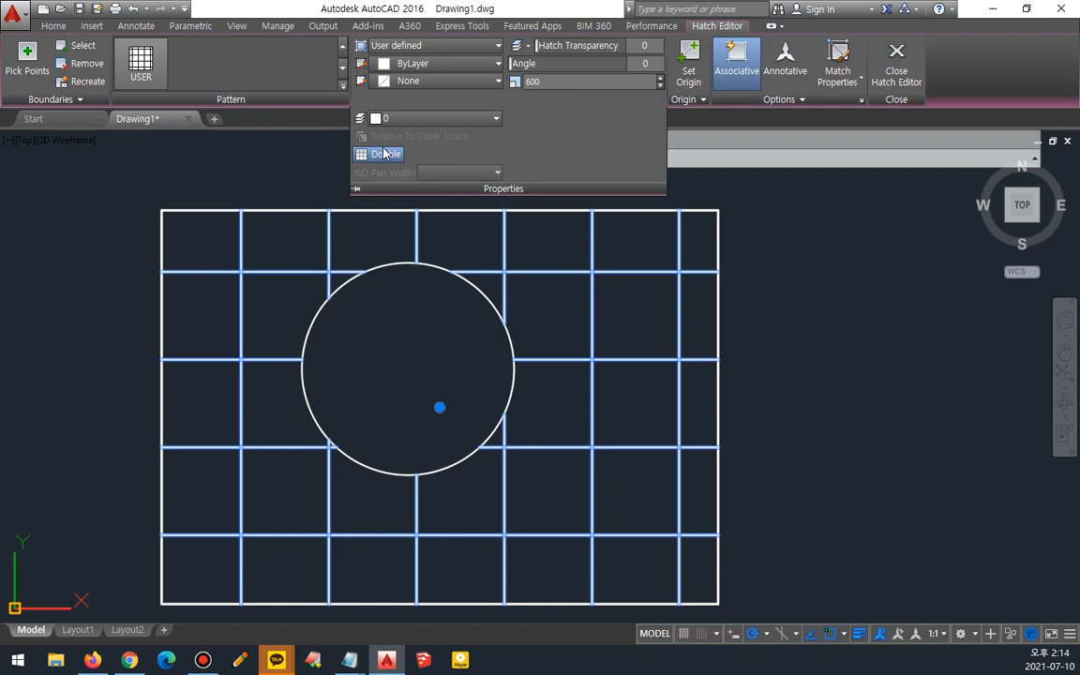
- Review the hatch type choices and the spacing, layer and Double settings of the user-defined hatch
{"action": "left_click", "coordinate": [495, 45]}
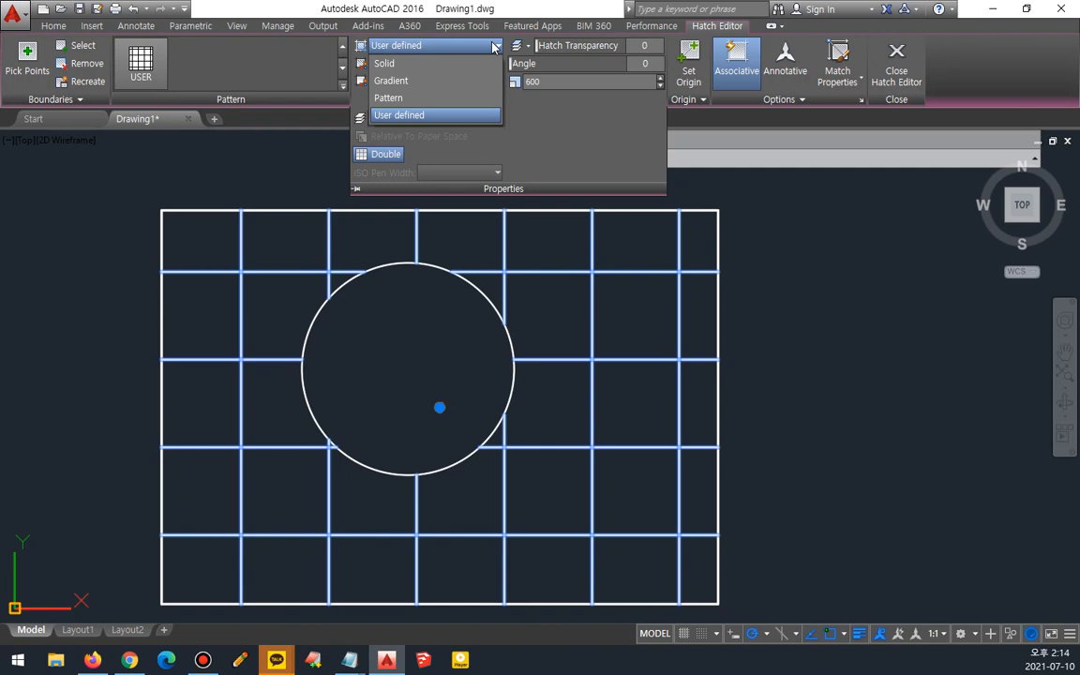
{"action": "left_click", "coordinate": [523, 83]}
{"action": "mouse_move", "coordinate": [515, 80]}
{"action": "left_mouse_down"}
{"action": "mouse_move", "coordinate": [504, 83]}
{"action": "mouse_move", "coordinate": [620, 60]}
{"action": "mouse_move", "coordinate": [656, 80]}
{"action": "mouse_move", "coordinate": [518, 90]}
{"action": "left_mouse_up"}
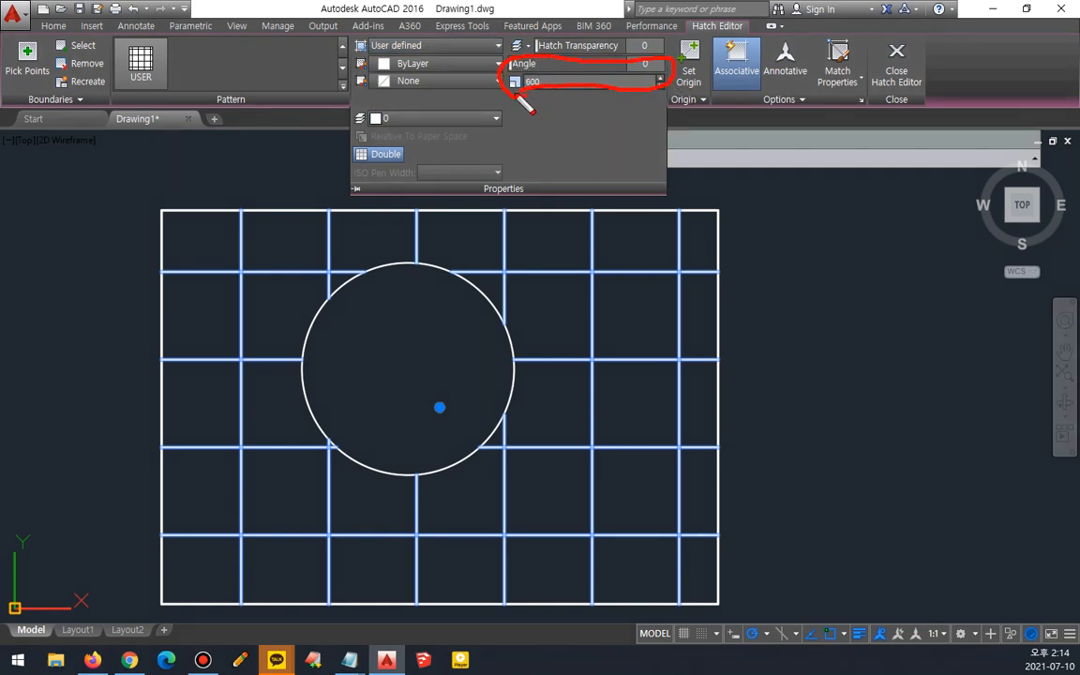
{"action": "mouse_move", "coordinate": [393, 124]}
{"action": "left_mouse_down"}
{"action": "mouse_move", "coordinate": [361, 131]}
{"action": "mouse_move", "coordinate": [381, 105]}
{"action": "mouse_move", "coordinate": [421, 127]}
{"action": "mouse_move", "coordinate": [330, 137]}
{"action": "mouse_move", "coordinate": [330, 165]}
{"action": "mouse_move", "coordinate": [402, 140]}
{"action": "mouse_move", "coordinate": [387, 134]}
{"action": "left_mouse_up"}
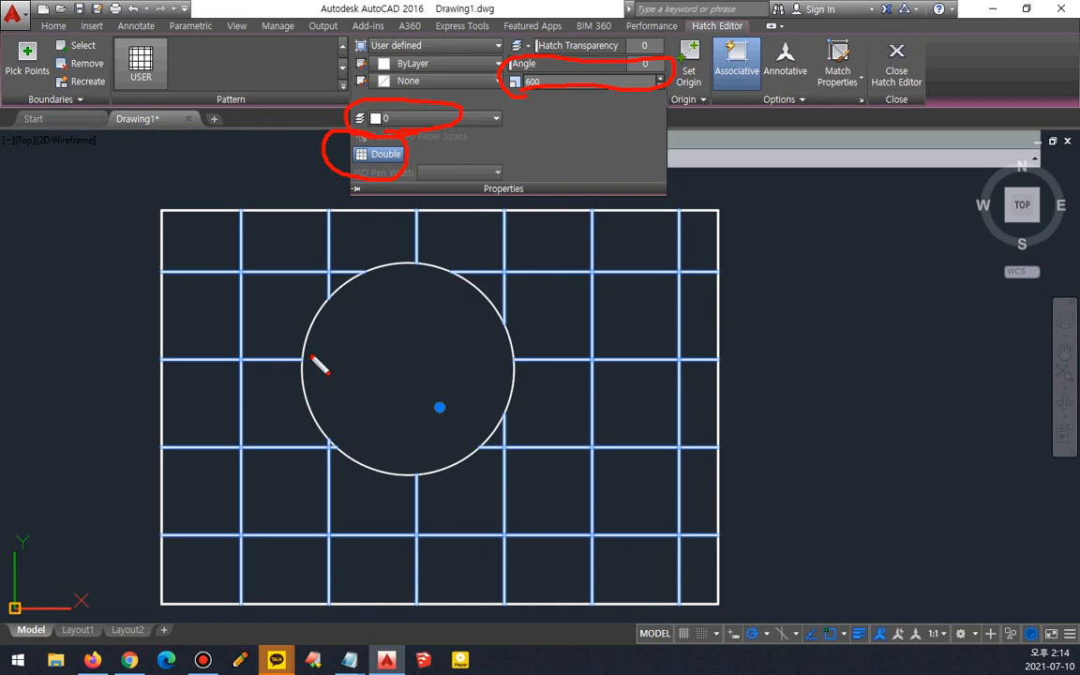
{"action": "key", "text": "Escape"}
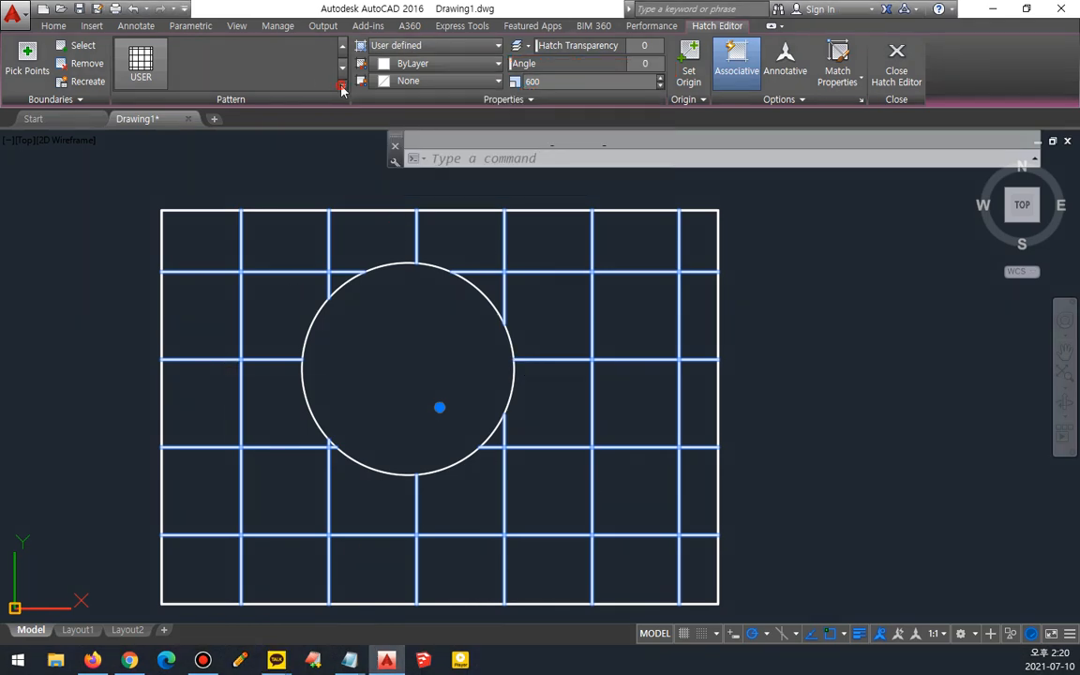
- Change the hatch pattern to the GR_LINEAR gradient from the pattern gallery
{"action": "left_click", "coordinate": [343, 84]}
{"action": "scroll", "coordinate": [256, 198], "scroll_direction": "up", "scroll_amount": 6}
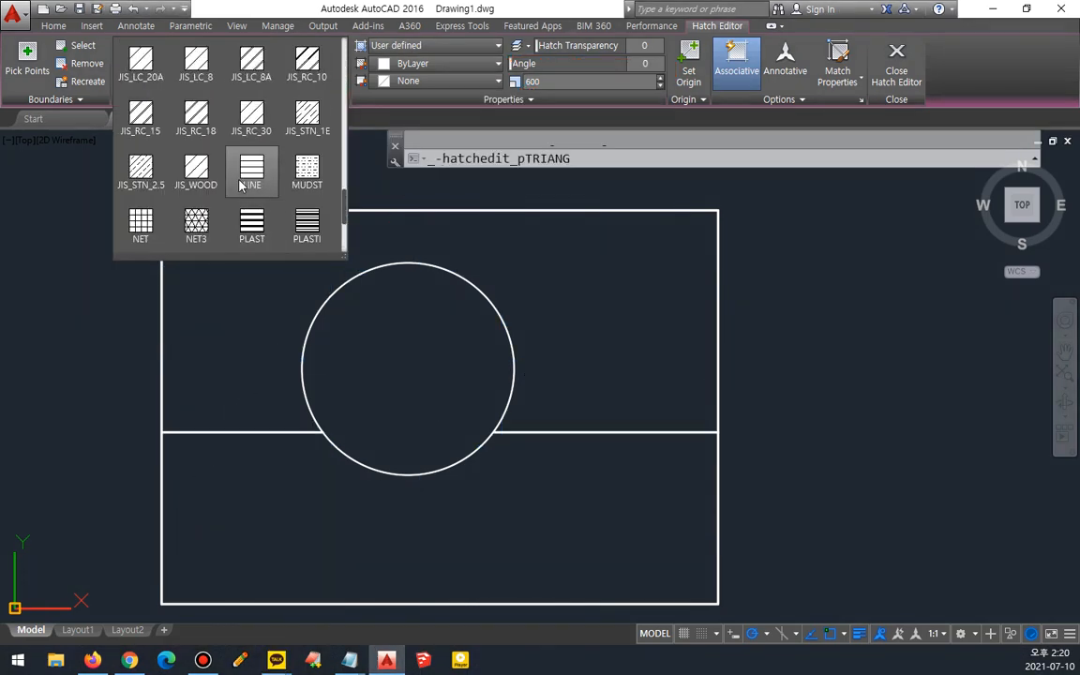
{"action": "scroll", "coordinate": [178, 97], "scroll_direction": "up", "scroll_amount": 2}
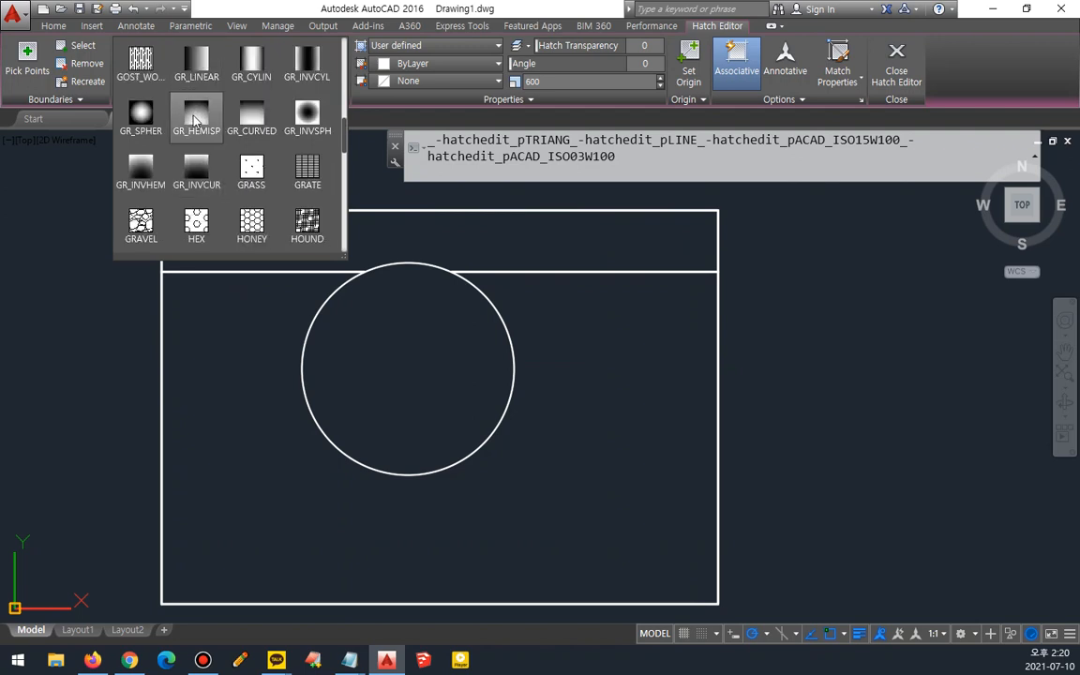
{"action": "left_click", "coordinate": [178, 100]}
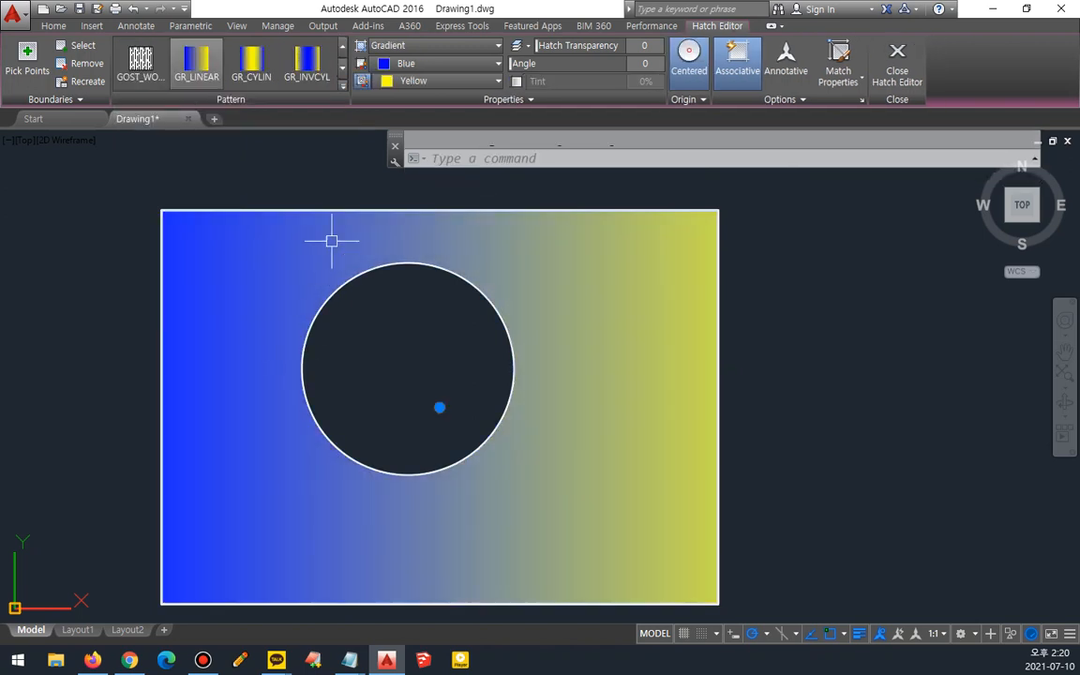
- Set the gradient's two colours to Red and Green
{"action": "left_click", "coordinate": [503, 99]}
{"action": "left_click", "coordinate": [435, 118]}
{"action": "left_click", "coordinate": [410, 158]}
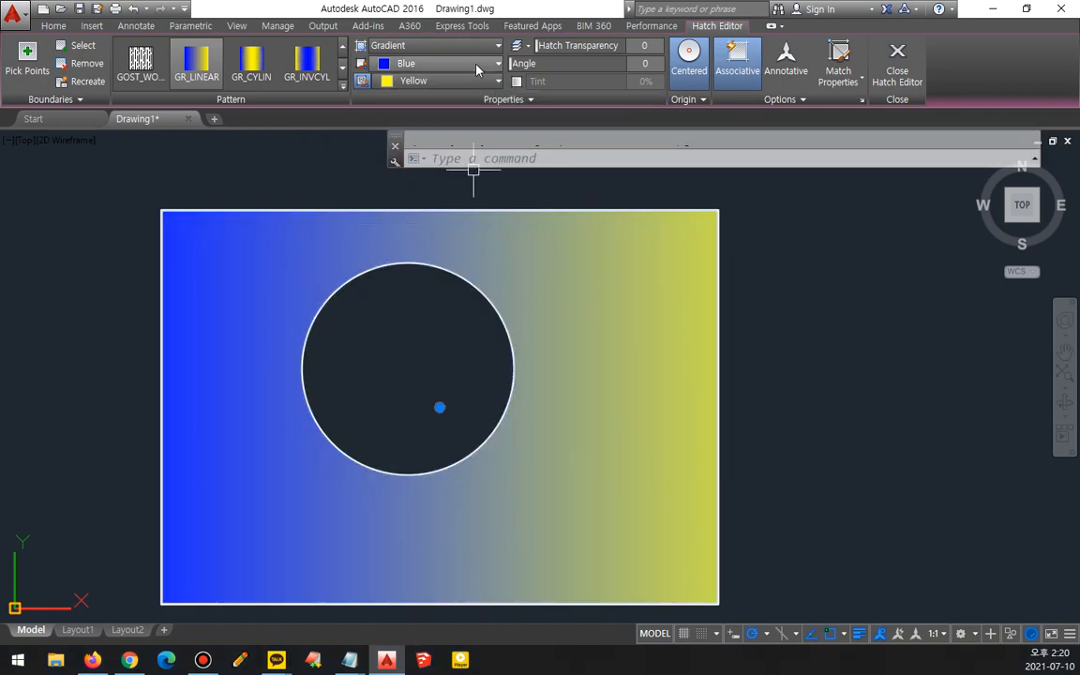
{"action": "left_click", "coordinate": [428, 63]}
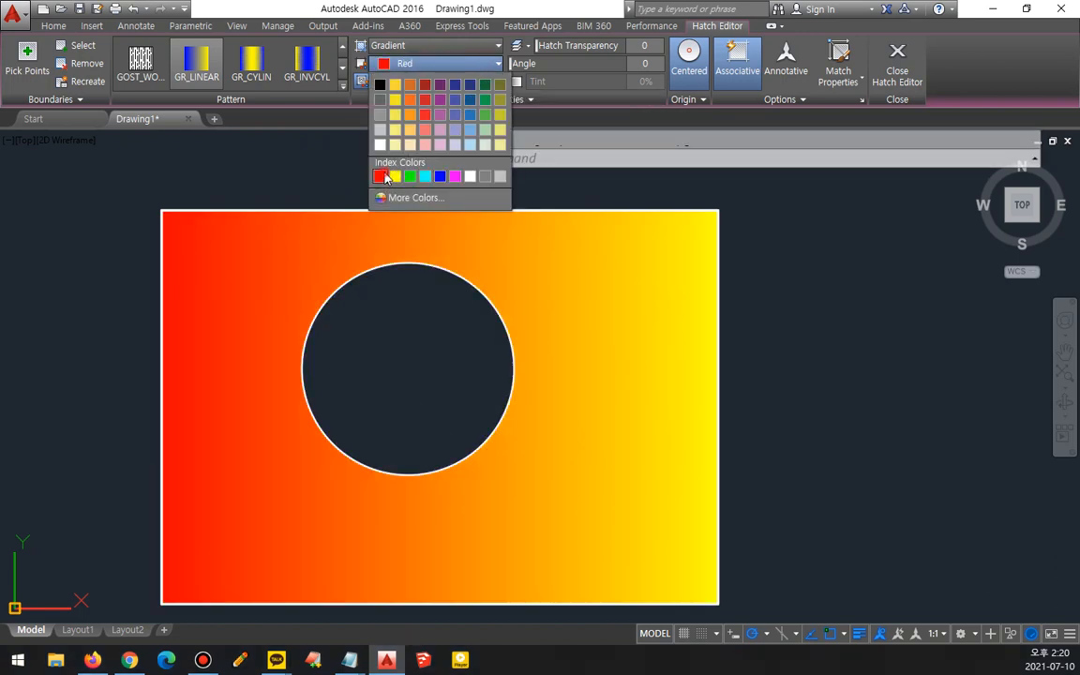
{"action": "left_click", "coordinate": [381, 177]}
{"action": "left_click", "coordinate": [414, 81]}
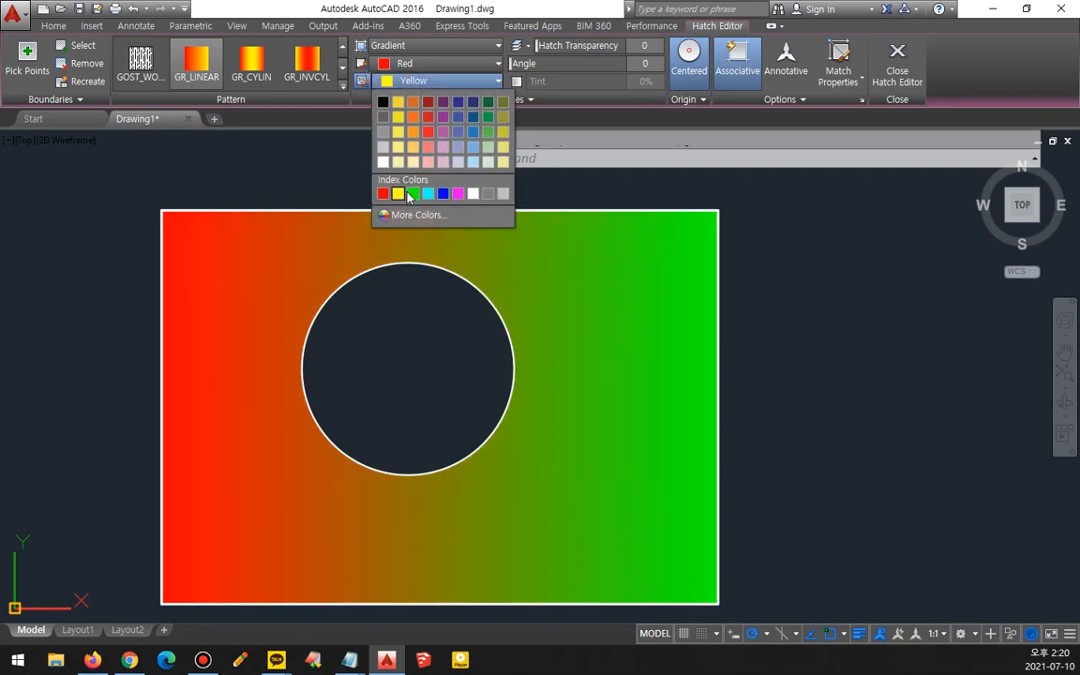
{"action": "left_click", "coordinate": [412, 193]}
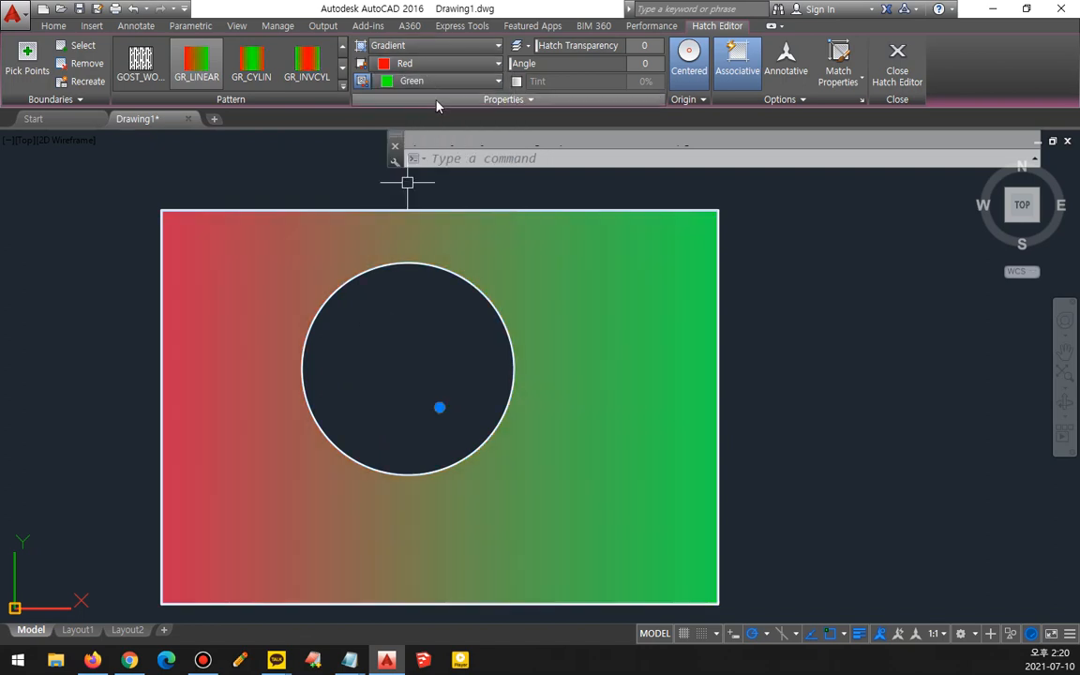
{"action": "key", "text": "ctrl+2"}
{"action": "mouse_move", "coordinate": [385, 92]}
{"action": "left_mouse_down"}
{"action": "mouse_move", "coordinate": [339, 53]}
{"action": "mouse_move", "coordinate": [504, 55]}
{"action": "mouse_move", "coordinate": [506, 94]}
{"action": "mouse_move", "coordinate": [405, 104]}
{"action": "mouse_move", "coordinate": [345, 90]}
{"action": "left_mouse_up"}
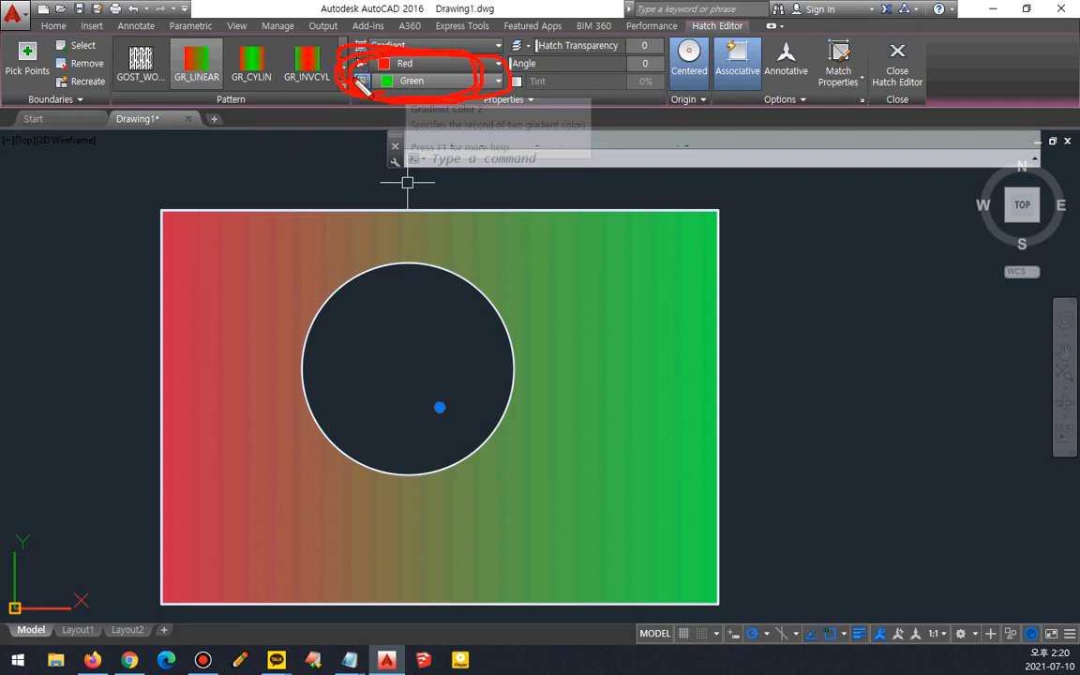
{"action": "key", "text": "Escape"}
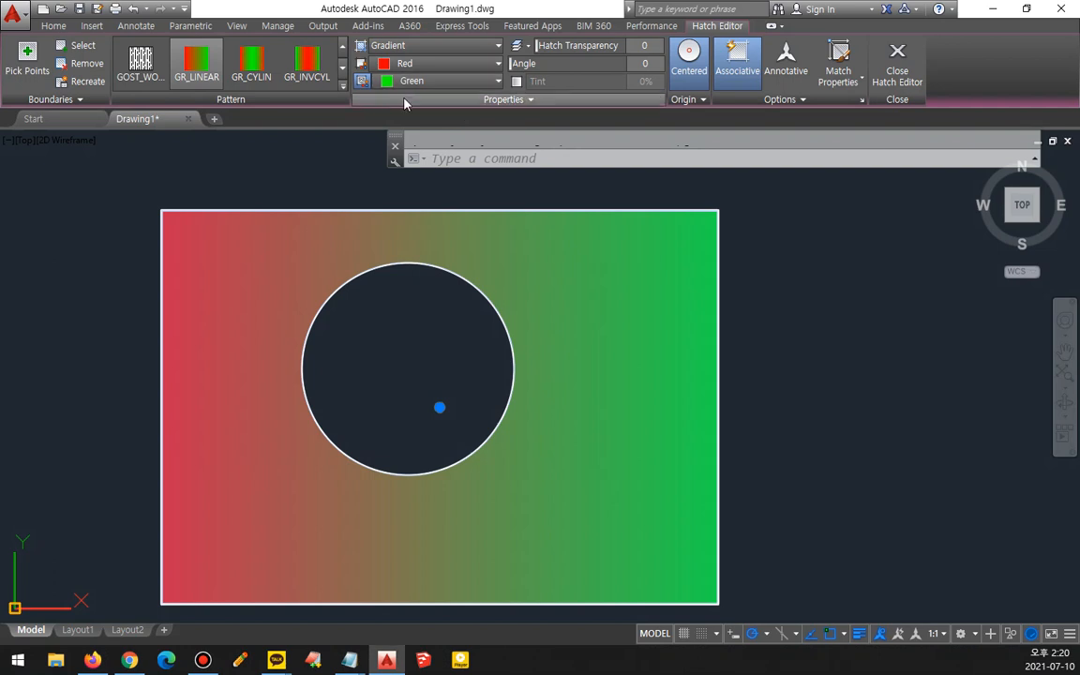
- Toggle the gradient's Centered option, then switch the hatch back to the USER pattern from the pattern gallery
{"action": "left_click", "coordinate": [691, 63]}
{"action": "left_click", "coordinate": [692, 68]}
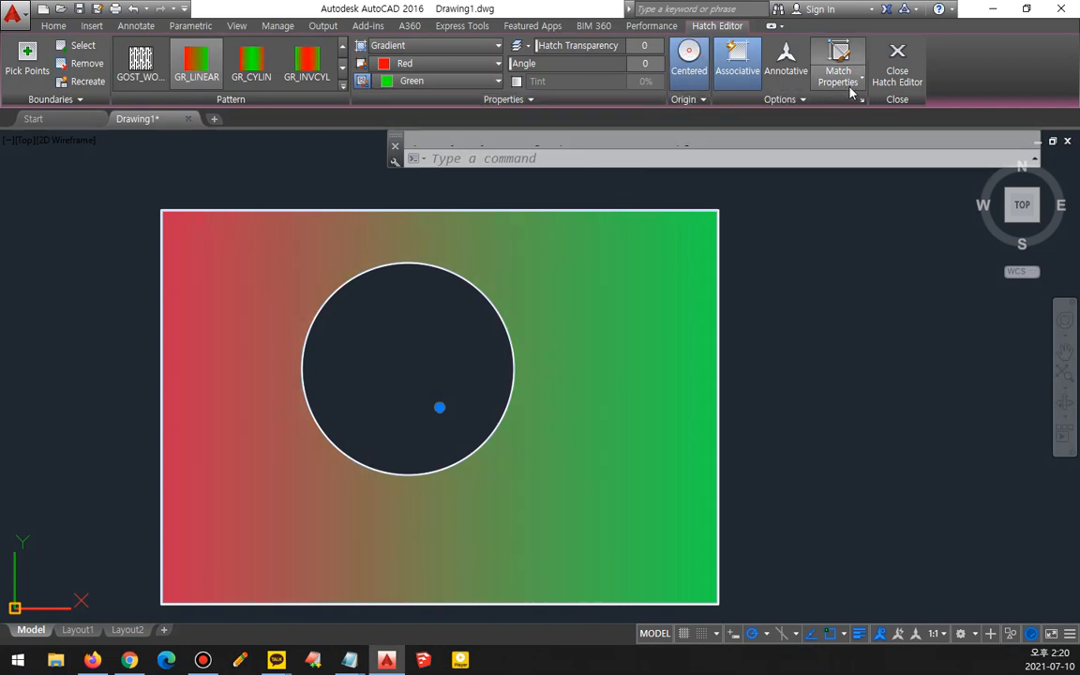
{"action": "left_click", "coordinate": [343, 85]}
{"action": "scroll", "coordinate": [314, 167], "scroll_direction": "down", "scroll_amount": 5}
{"action": "scroll", "coordinate": [314, 166], "scroll_direction": "down", "scroll_amount": 2}
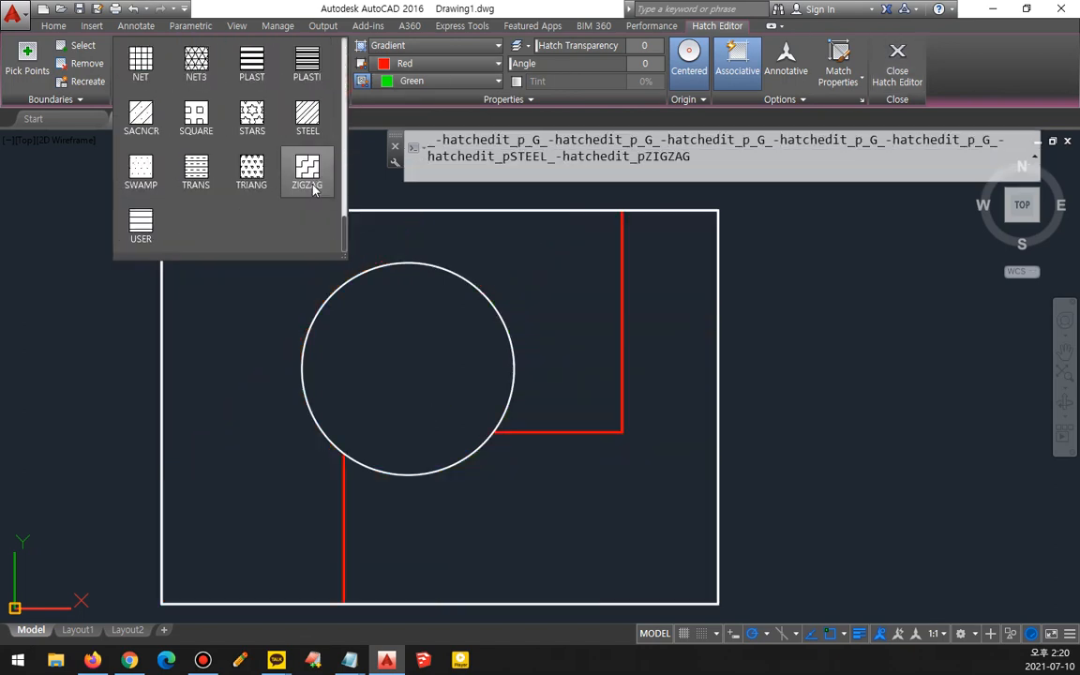
{"action": "left_click", "coordinate": [139, 225]}
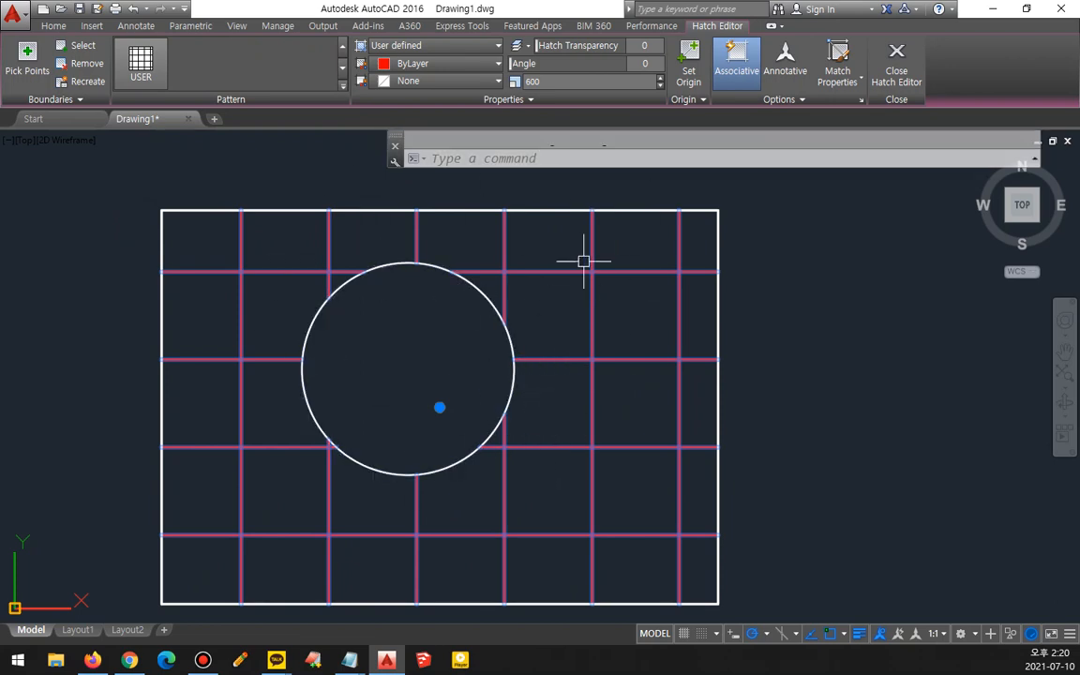
- Preview ANSI36 and ANSI35, then change the hatch pattern to AR-BRSTD
{"action": "mouse_move", "coordinate": [698, 37]}
{"action": "left_mouse_down"}
{"action": "mouse_move", "coordinate": [656, 75]}
{"action": "mouse_move", "coordinate": [717, 105]}
{"action": "left_mouse_up"}
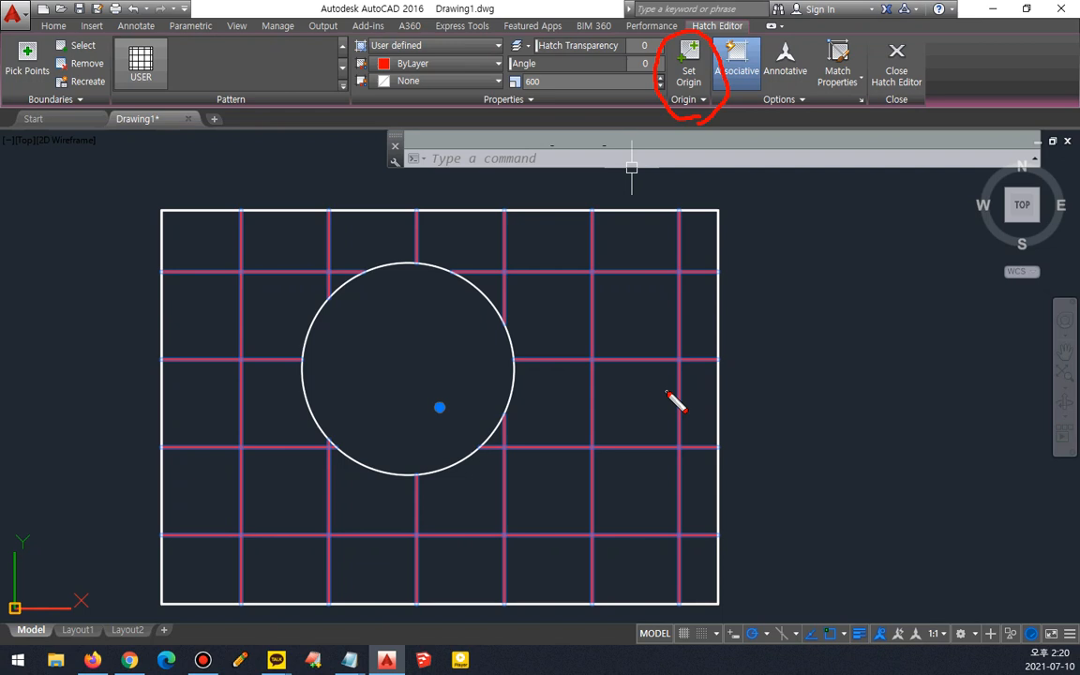
{"action": "left_click", "coordinate": [343, 85]}
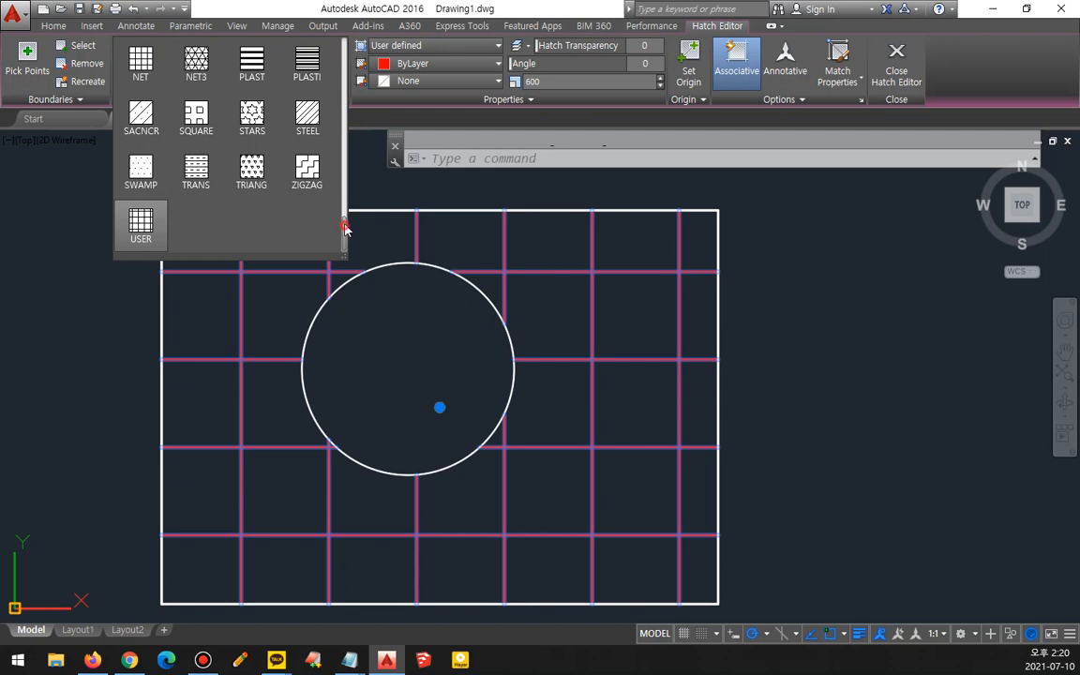
{"action": "left_click_drag", "start_coordinate": [343, 229], "coordinate": [349, 58]}
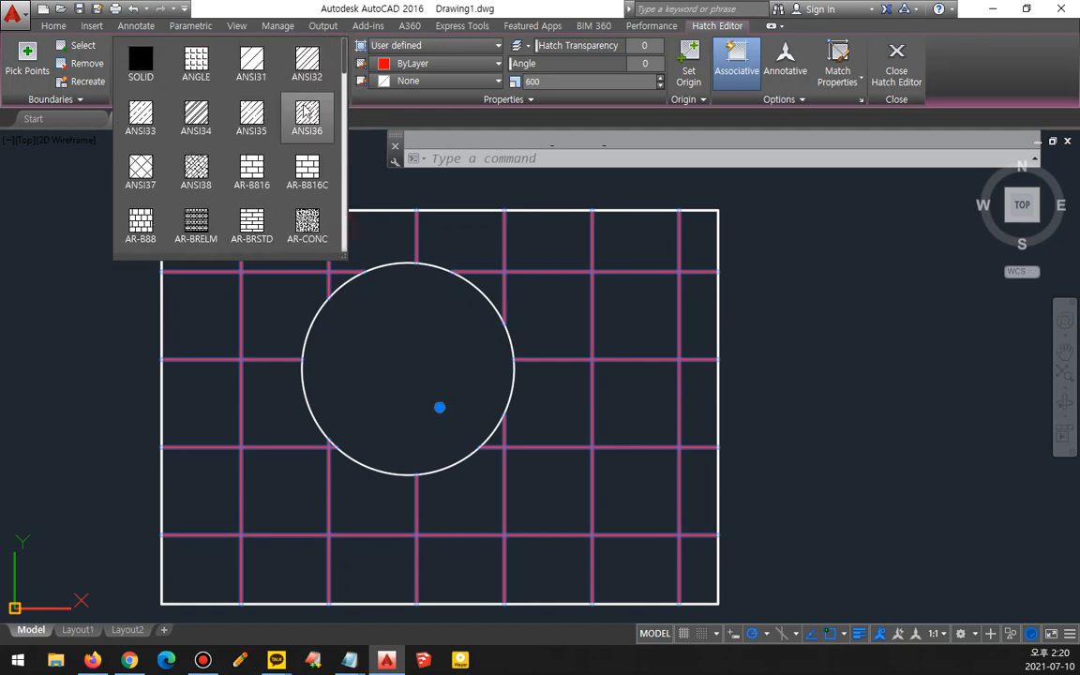
{"action": "left_click", "coordinate": [304, 113]}
{"action": "left_click", "coordinate": [251, 114]}
{"action": "left_click", "coordinate": [251, 221]}
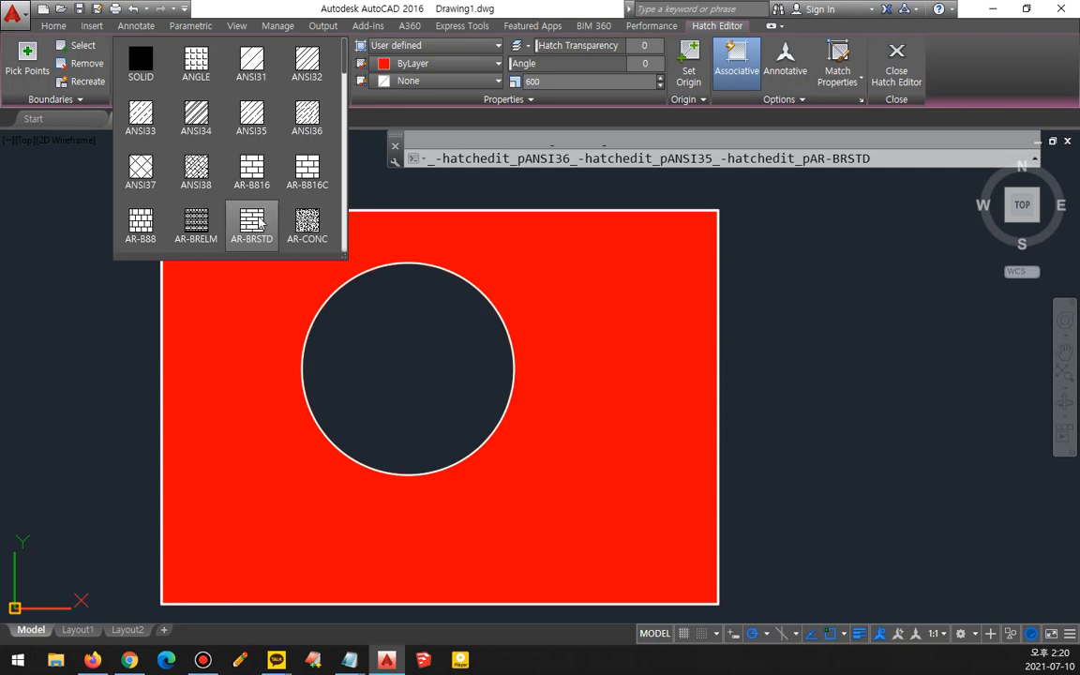
{"action": "left_click", "coordinate": [251, 221]}
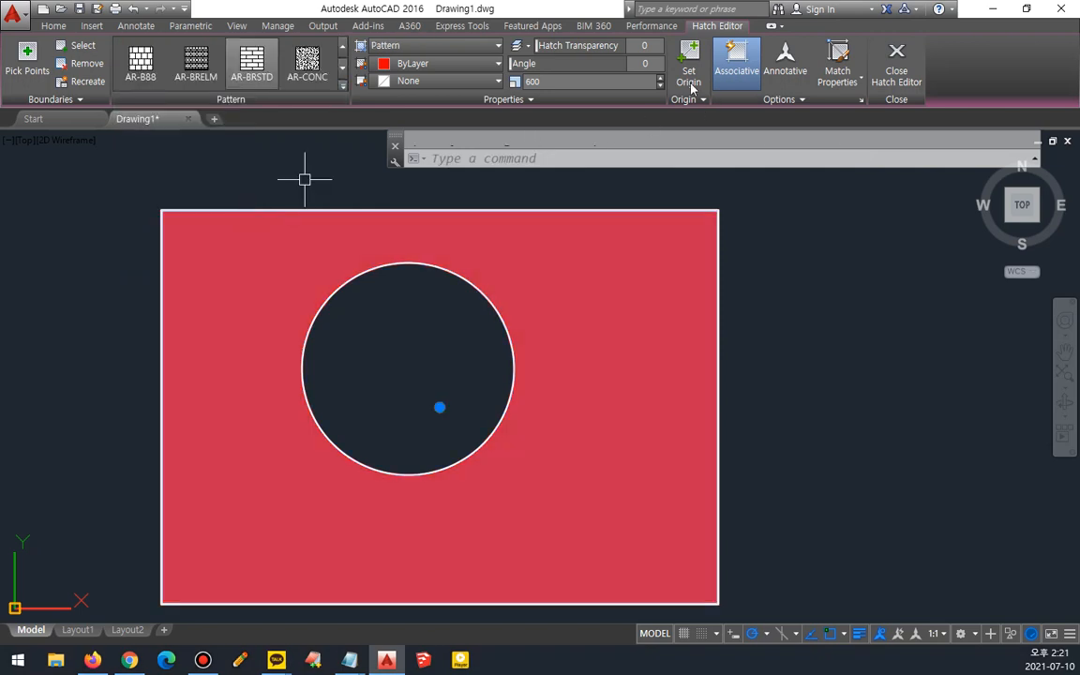
- Set the AR-BRSTD hatch pattern scale to 1, then reselect the hatch to apply it
{"action": "left_click", "coordinate": [566, 88]}
{"action": "type", "text": "1"}
{"action": "key", "text": "Return"}
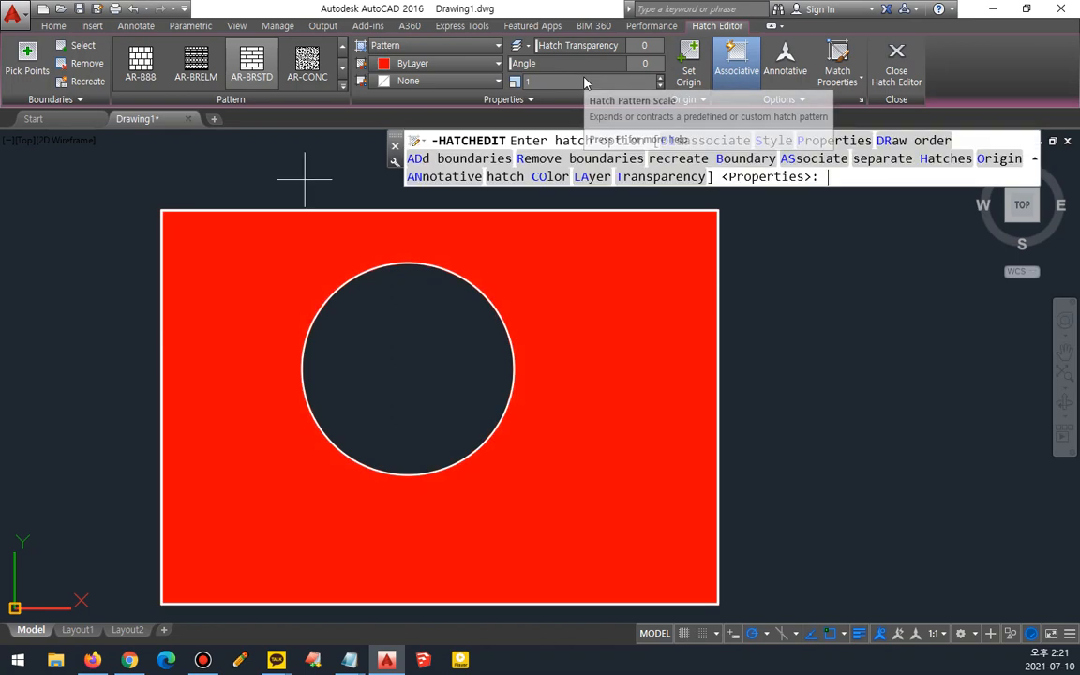
{"action": "key", "text": "Escape"}
{"action": "scroll", "coordinate": [620, 555], "scroll_direction": "up", "scroll_amount": 5}
{"action": "scroll", "coordinate": [539, 469], "scroll_direction": "down", "scroll_amount": 5}
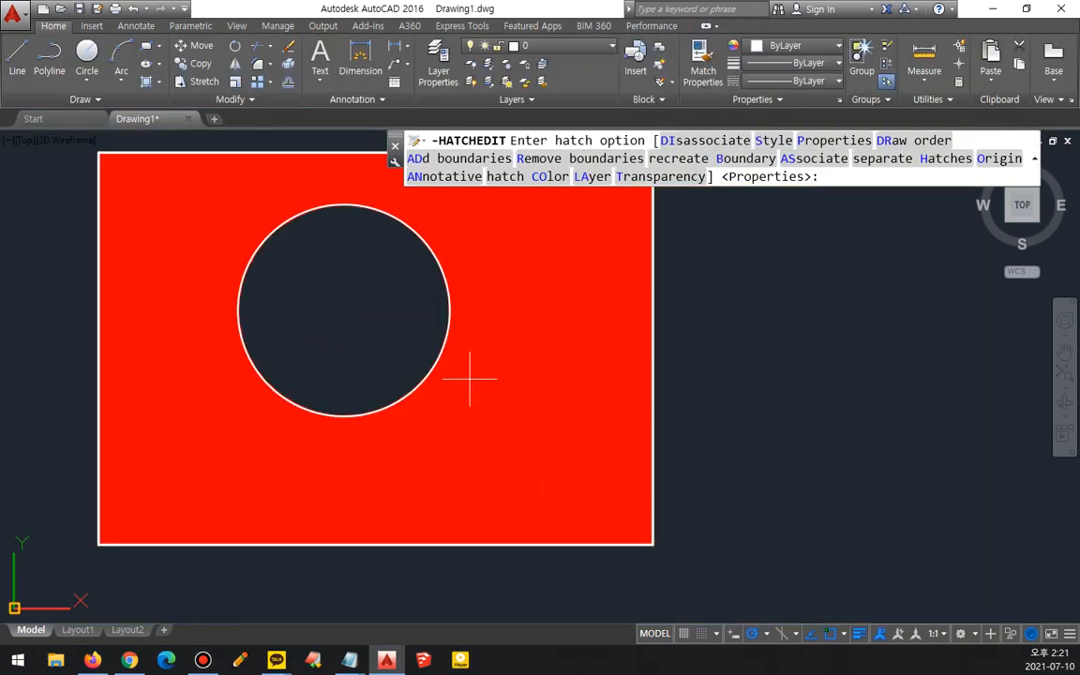
{"action": "left_click", "coordinate": [537, 350]}
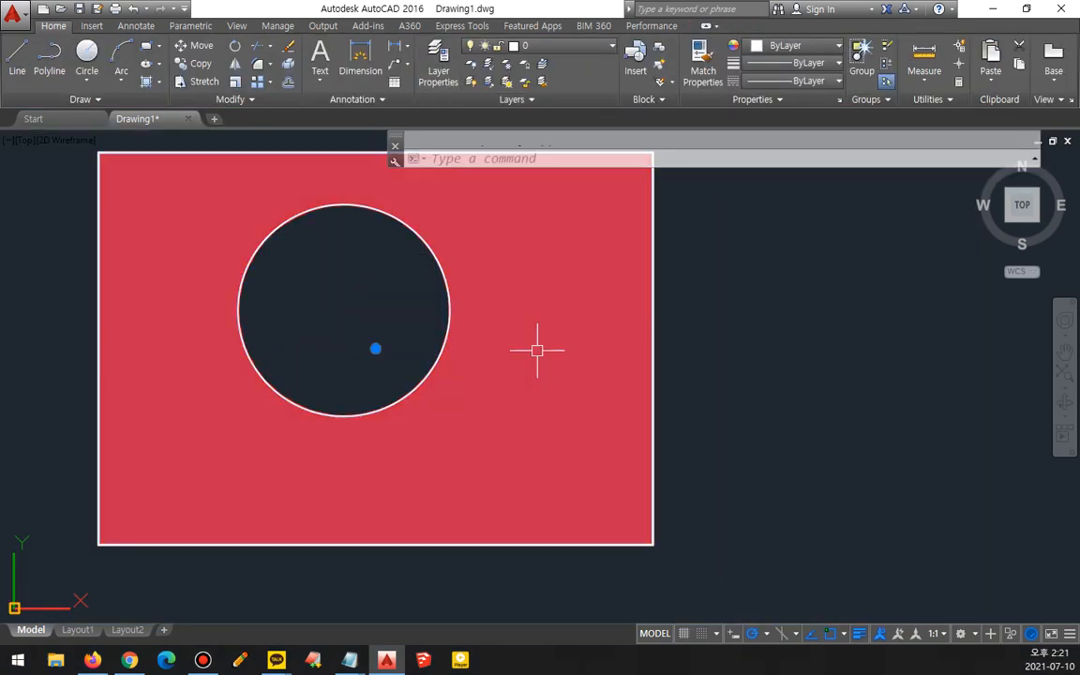
{"action": "left_click", "coordinate": [251, 63]}
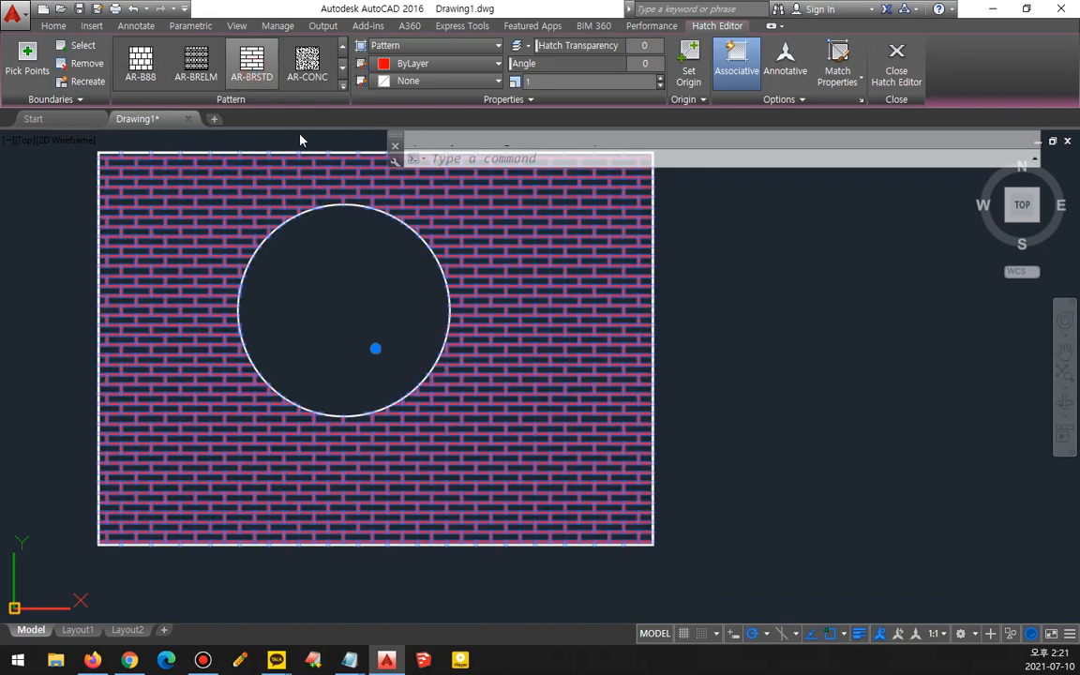
- Set the hatch pattern scale to 2
{"action": "scroll", "coordinate": [511, 506], "scroll_direction": "up", "scroll_amount": 2}
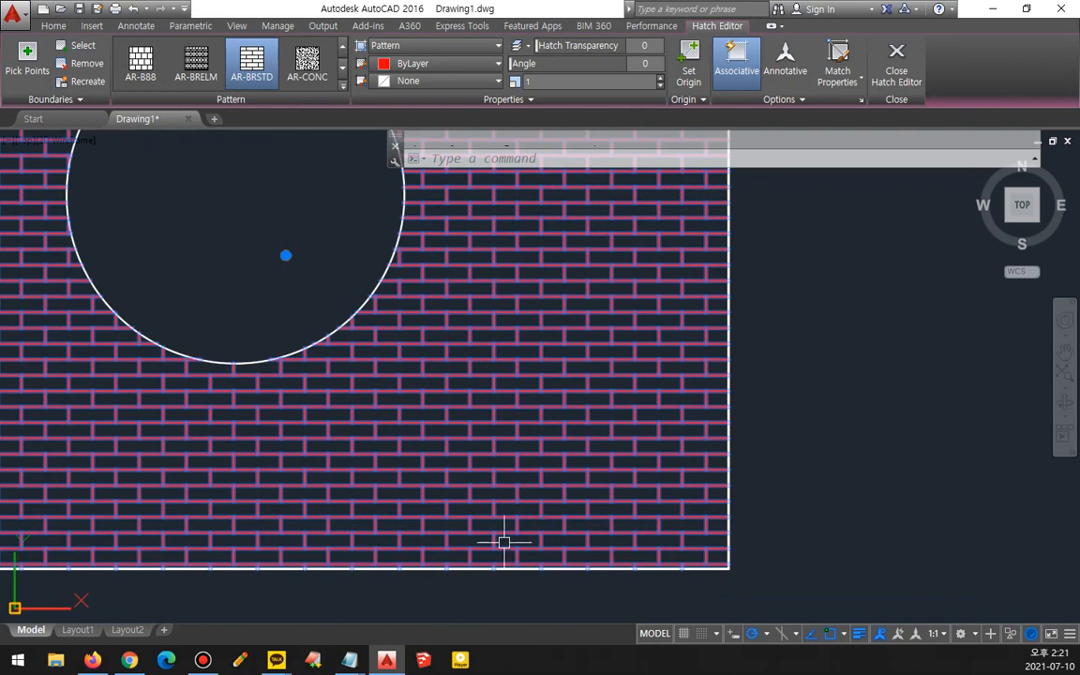
{"action": "left_click", "coordinate": [527, 82]}
{"action": "type", "text": "2"}
{"action": "key", "text": "Return"}
- Set the hatch origin at the rectangle's lower-left corner
{"action": "scroll", "coordinate": [398, 363], "scroll_direction": "down", "scroll_amount": 2}
{"action": "mouse_move", "coordinate": [395, 359]}
{"action": "middle_mouse_down"}
{"action": "mouse_move", "coordinate": [450, 462]}
{"action": "mouse_move", "coordinate": [474, 445]}
{"action": "middle_mouse_up"}
{"action": "mouse_move", "coordinate": [206, 592]}
{"action": "left_mouse_down"}
{"action": "mouse_move", "coordinate": [183, 588]}
{"action": "mouse_move", "coordinate": [366, 127]}
{"action": "mouse_move", "coordinate": [831, 583]}
{"action": "mouse_move", "coordinate": [536, 619]}
{"action": "left_mouse_up"}
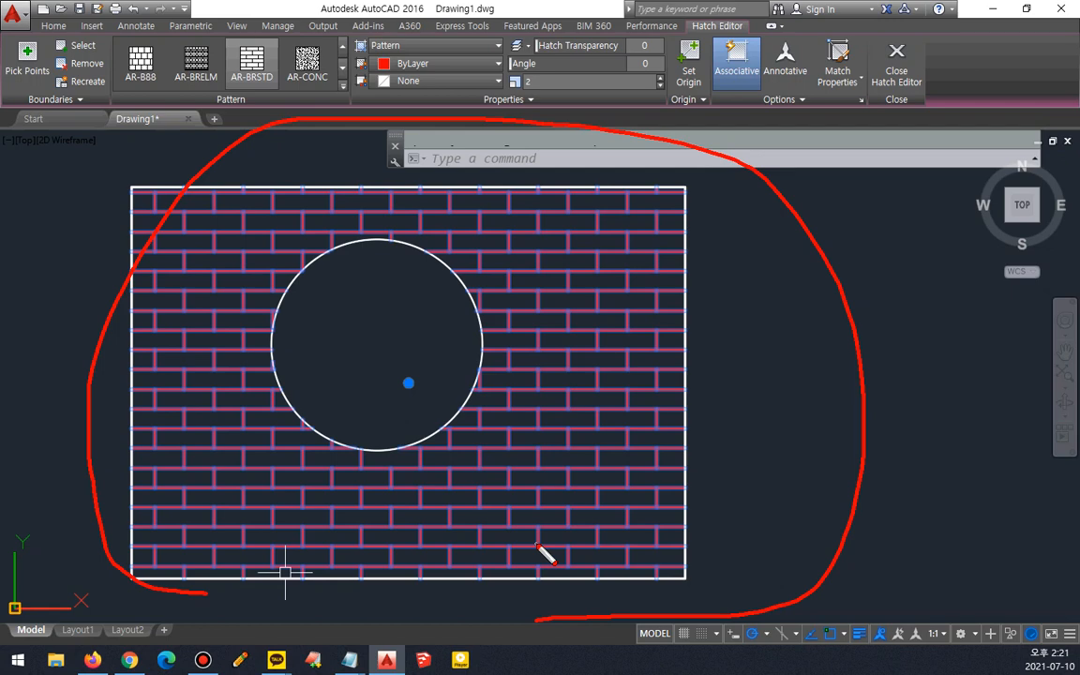
{"action": "key", "text": "Escape"}
{"action": "scroll", "coordinate": [153, 575], "scroll_direction": "up", "scroll_amount": 4}
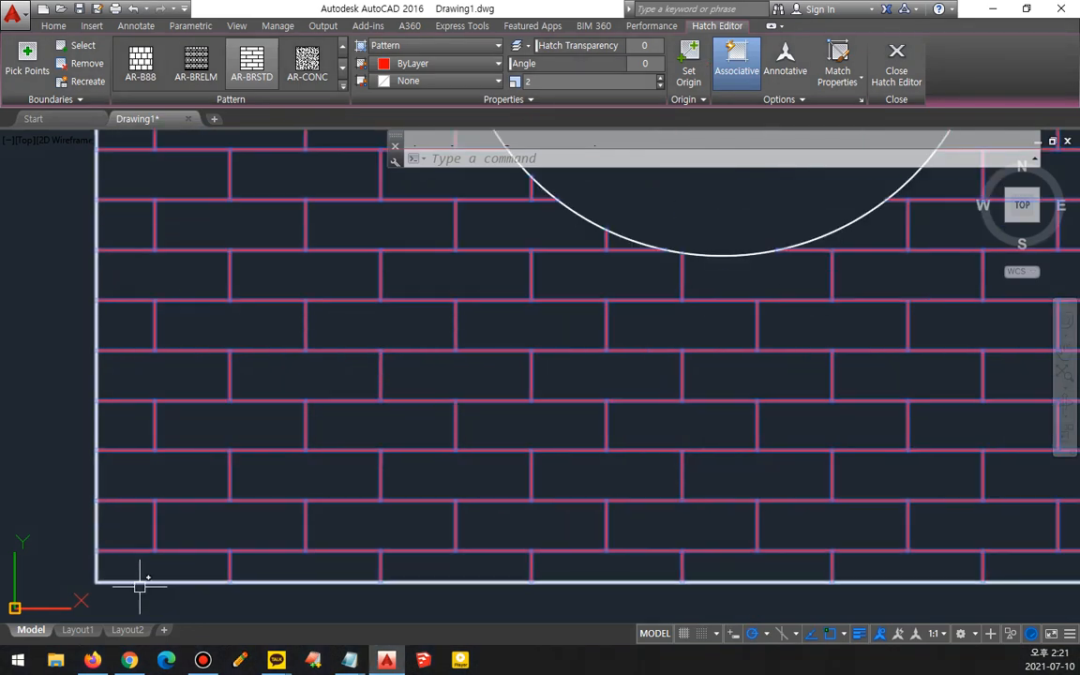
{"action": "scroll", "coordinate": [139, 586], "scroll_direction": "up", "scroll_amount": 2}
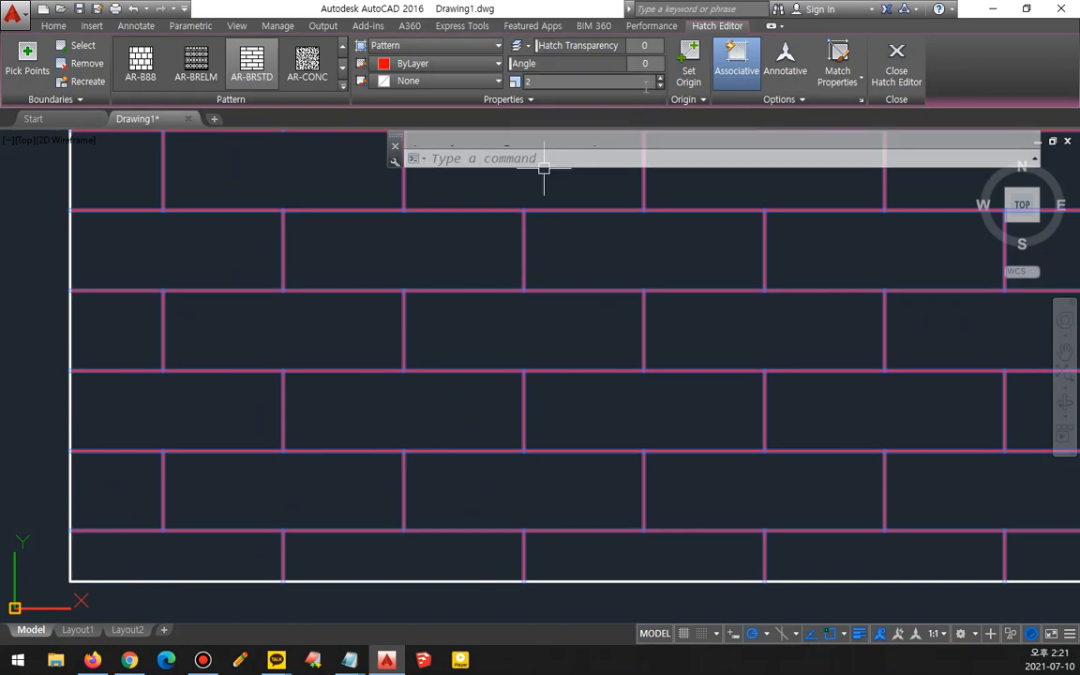
{"action": "left_click", "coordinate": [683, 77]}
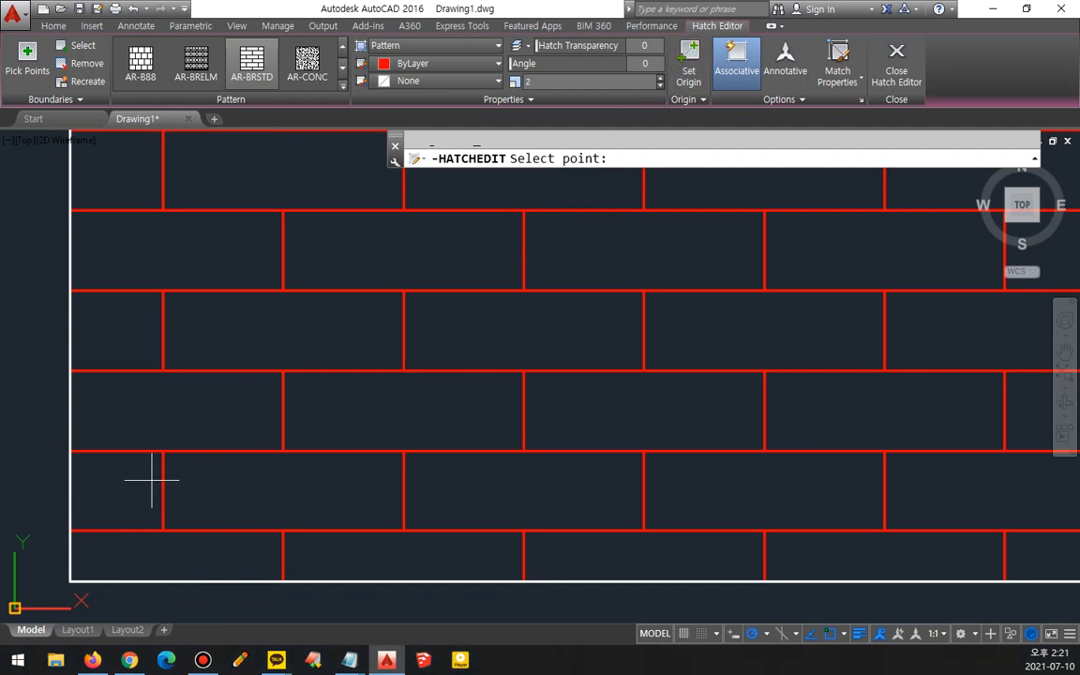
{"action": "left_click", "coordinate": [71, 581]}
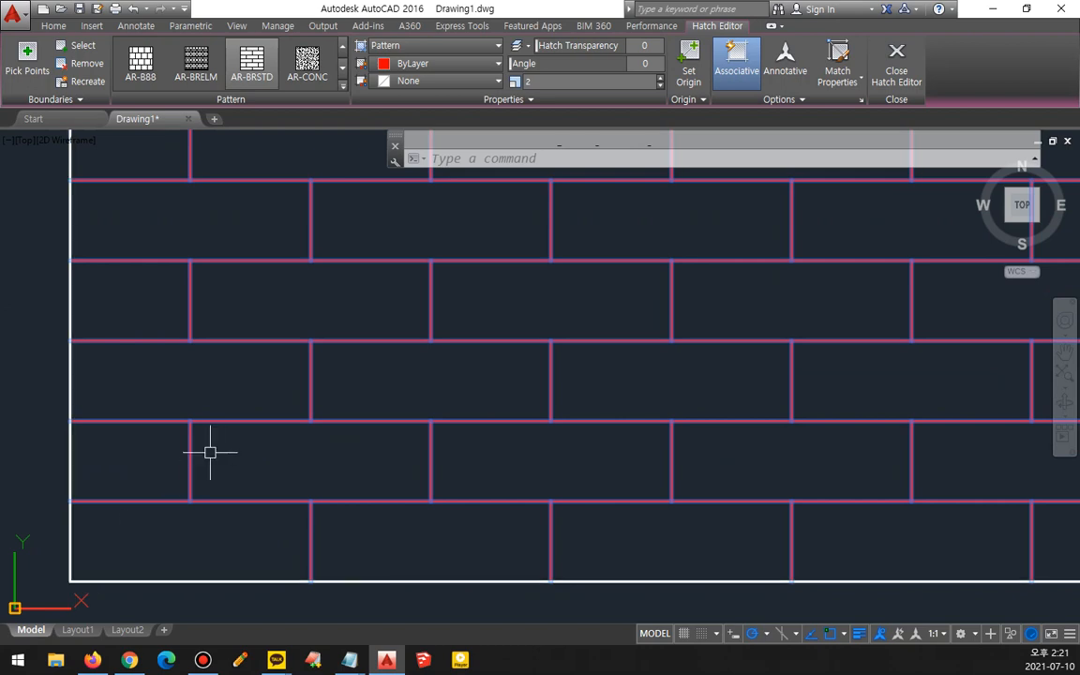
- Set the hatch origin at the rectangle's lower-right corner
{"action": "scroll", "coordinate": [210, 453], "scroll_direction": "down", "scroll_amount": 5}
{"action": "middle_click_drag", "start_coordinate": [351, 422], "coordinate": [285, 473]}
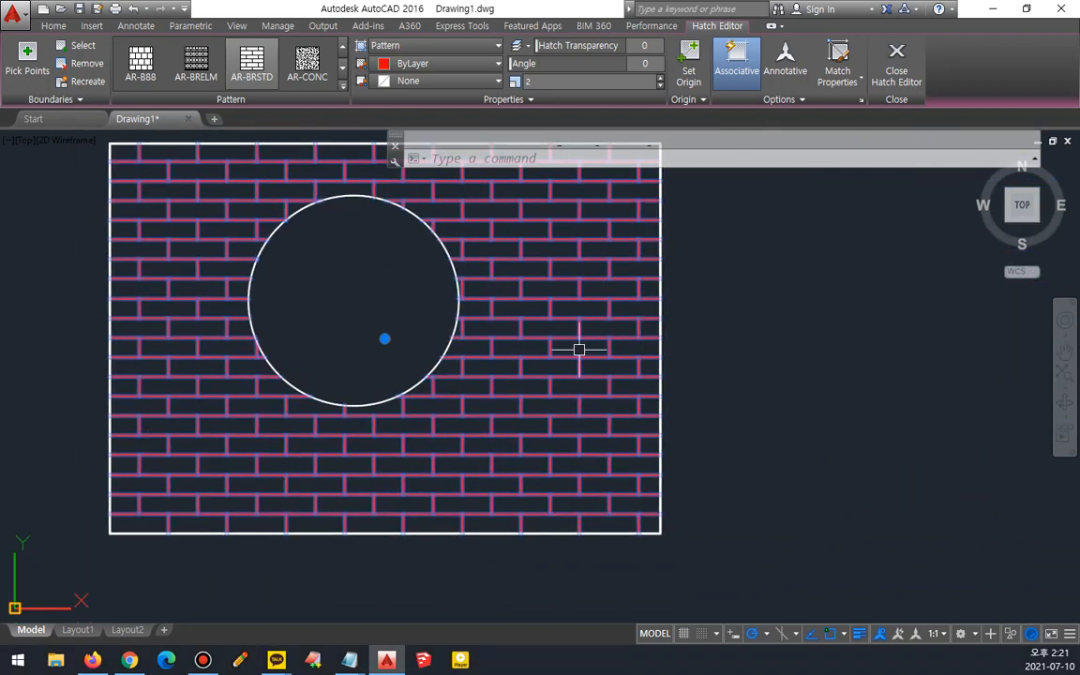
{"action": "middle_click_drag", "start_coordinate": [494, 322], "coordinate": [503, 356]}
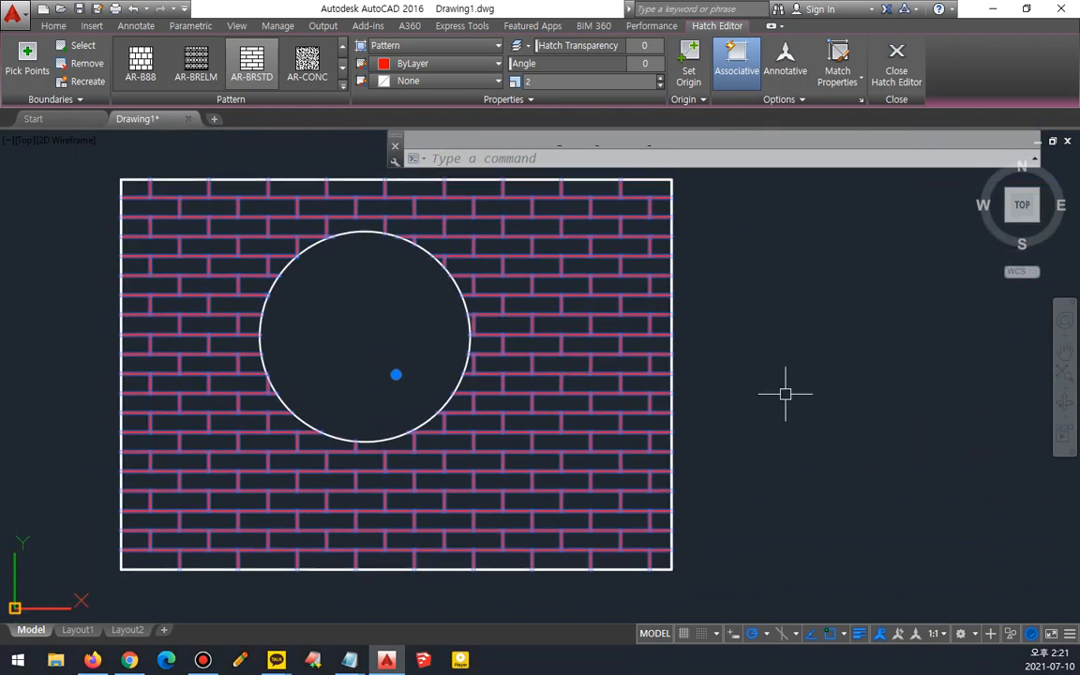
{"action": "left_click", "coordinate": [689, 61]}
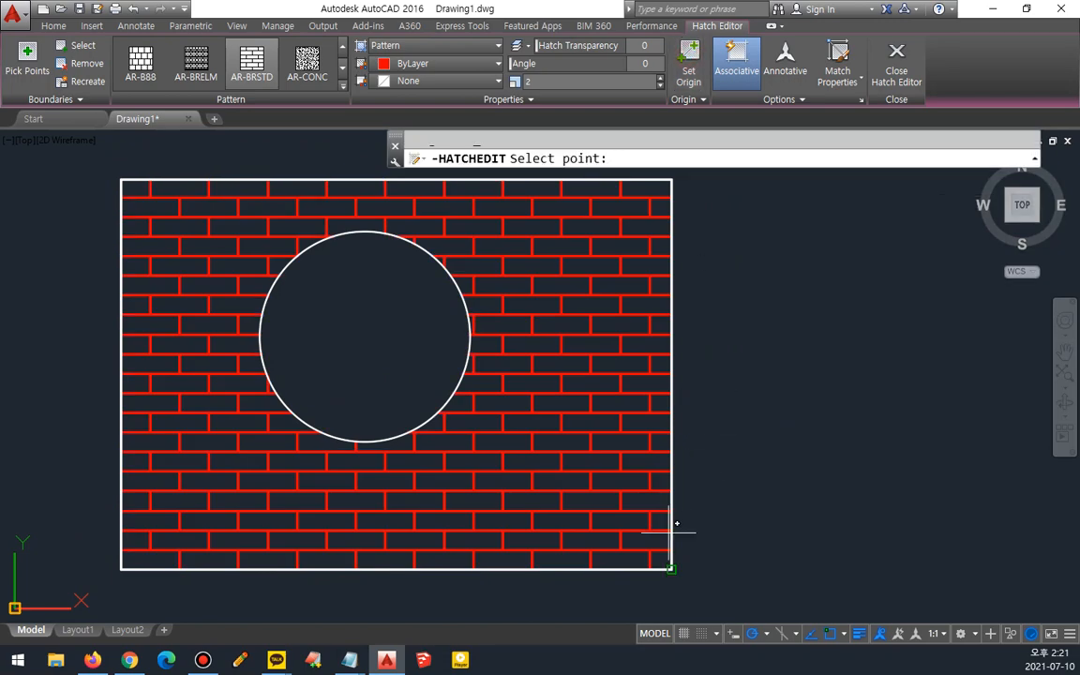
{"action": "left_click", "coordinate": [667, 569]}
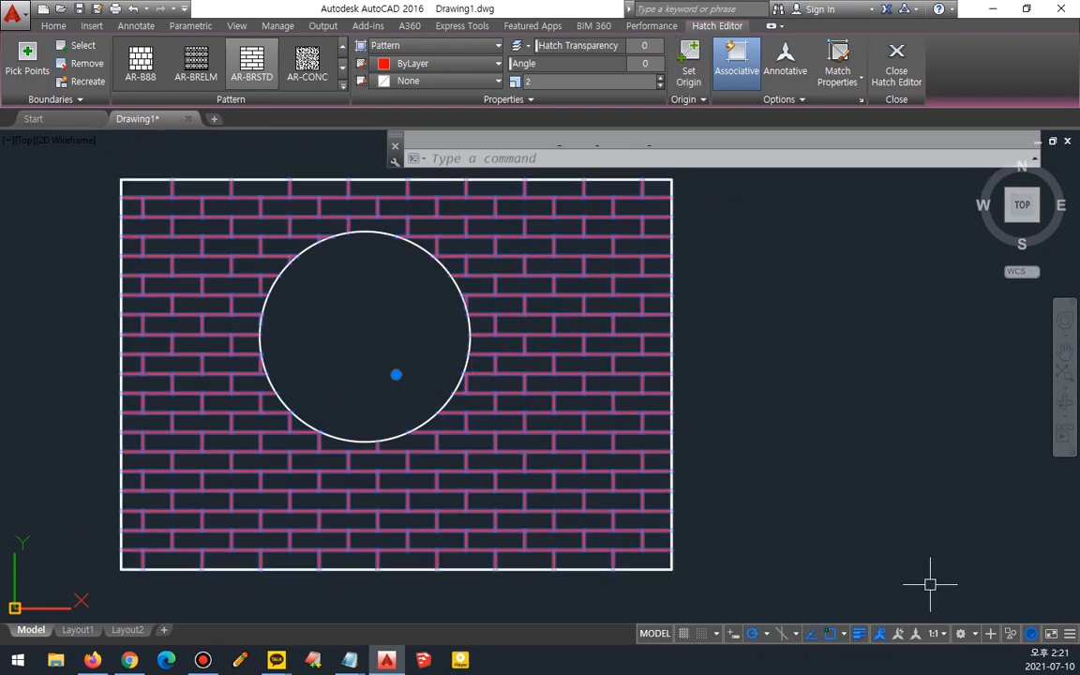
- Set the hatch origin at the rectangle's upper-left corner, then move it to the upper-right corner
{"action": "left_click", "coordinate": [691, 66]}
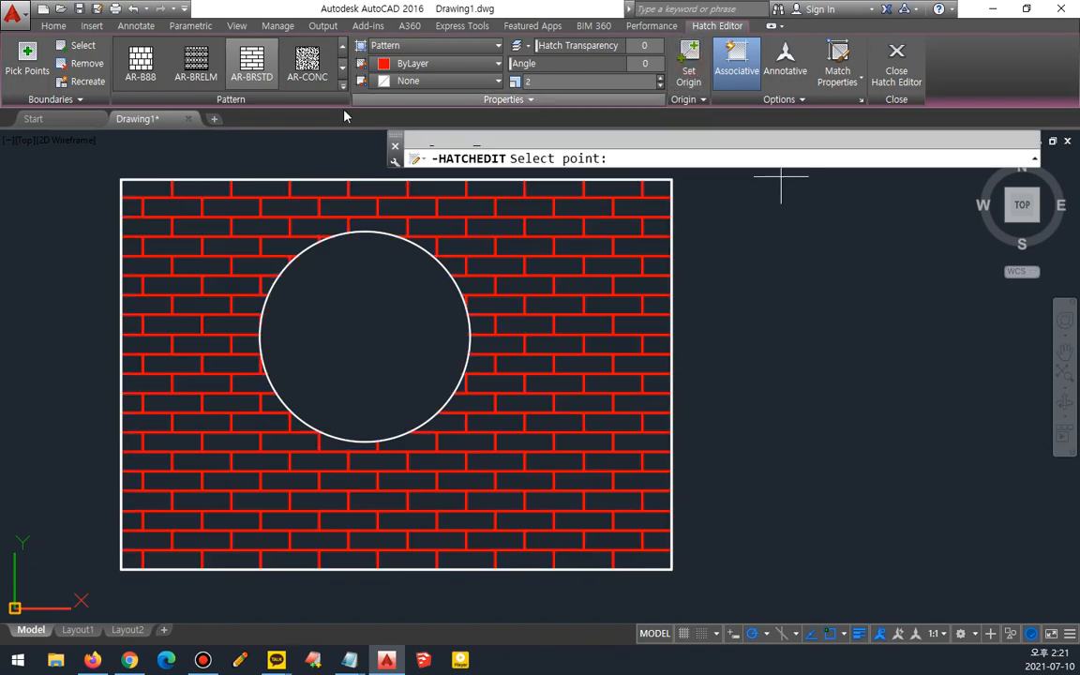
{"action": "left_click", "coordinate": [120, 179]}
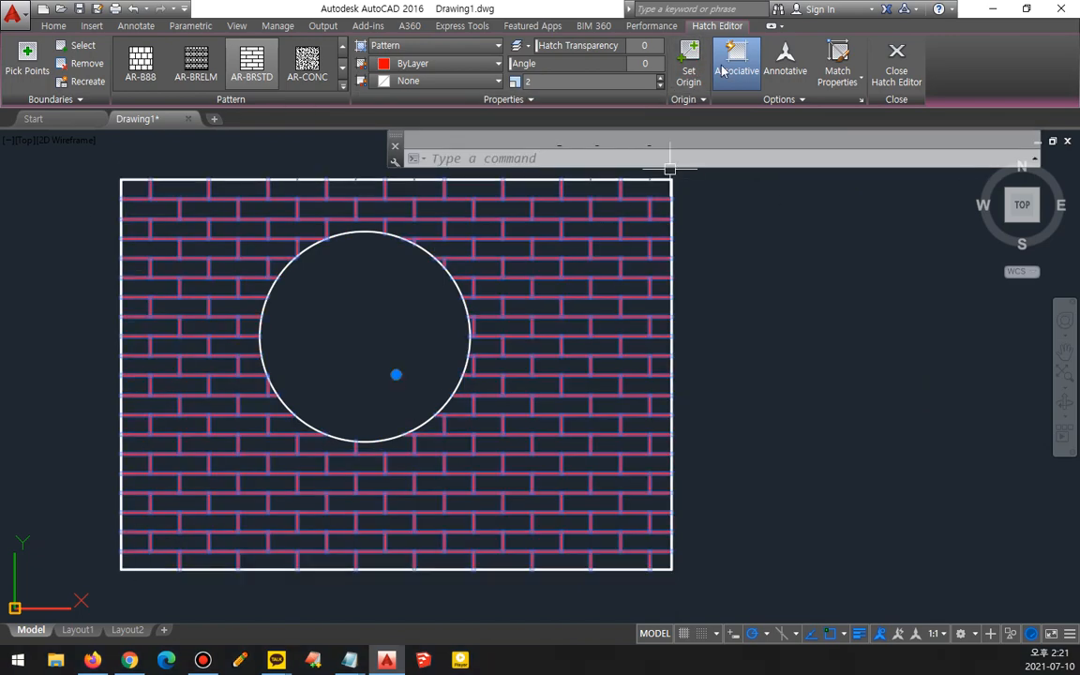
{"action": "left_click", "coordinate": [691, 69]}
{"action": "left_click", "coordinate": [672, 179]}
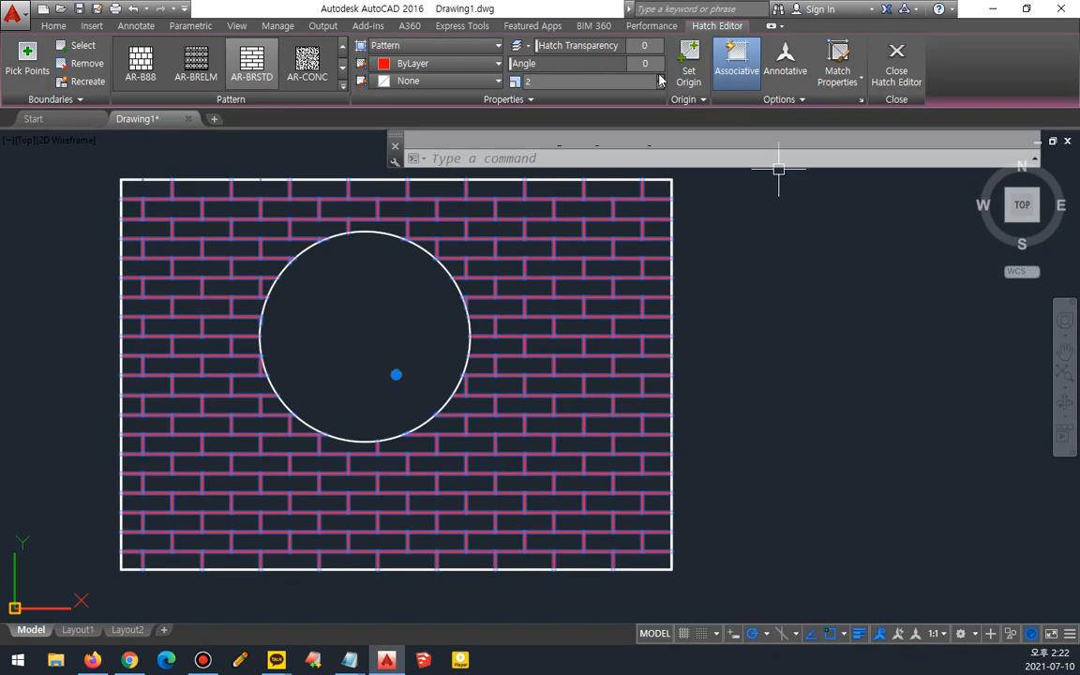
- Set the hatch origin at a point on the rectangle's left edge
{"action": "left_click", "coordinate": [689, 66]}
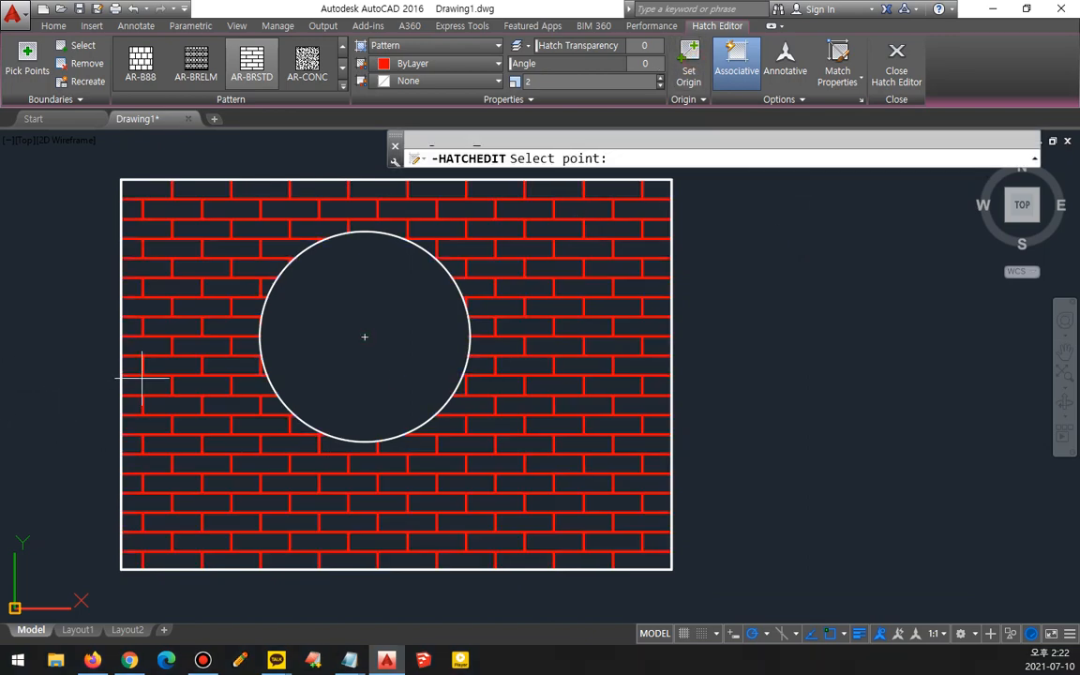
{"action": "left_click", "coordinate": [127, 342]}
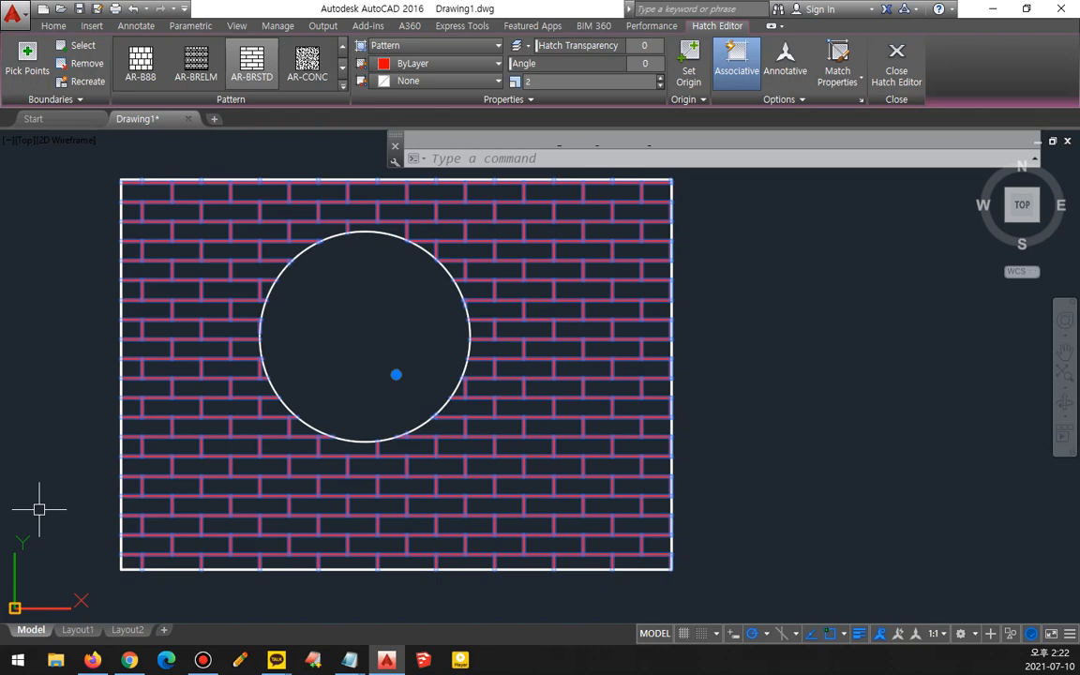
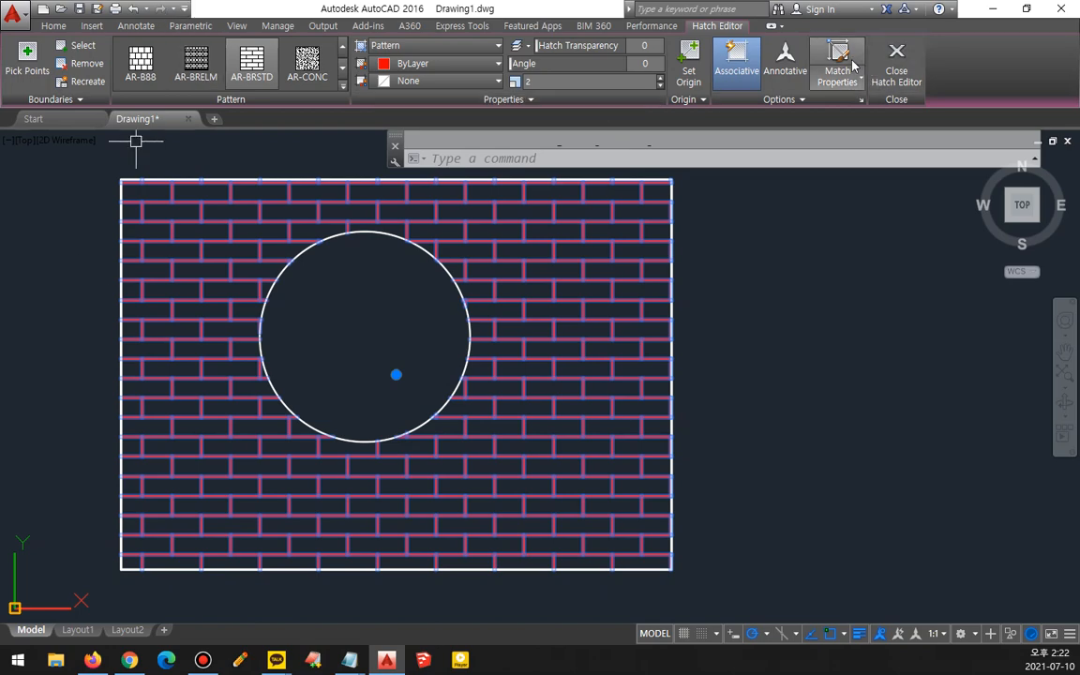
- Examine the selected brick hatch's Associative option, then deselect the hatch
{"action": "left_click", "coordinate": [896, 64]}
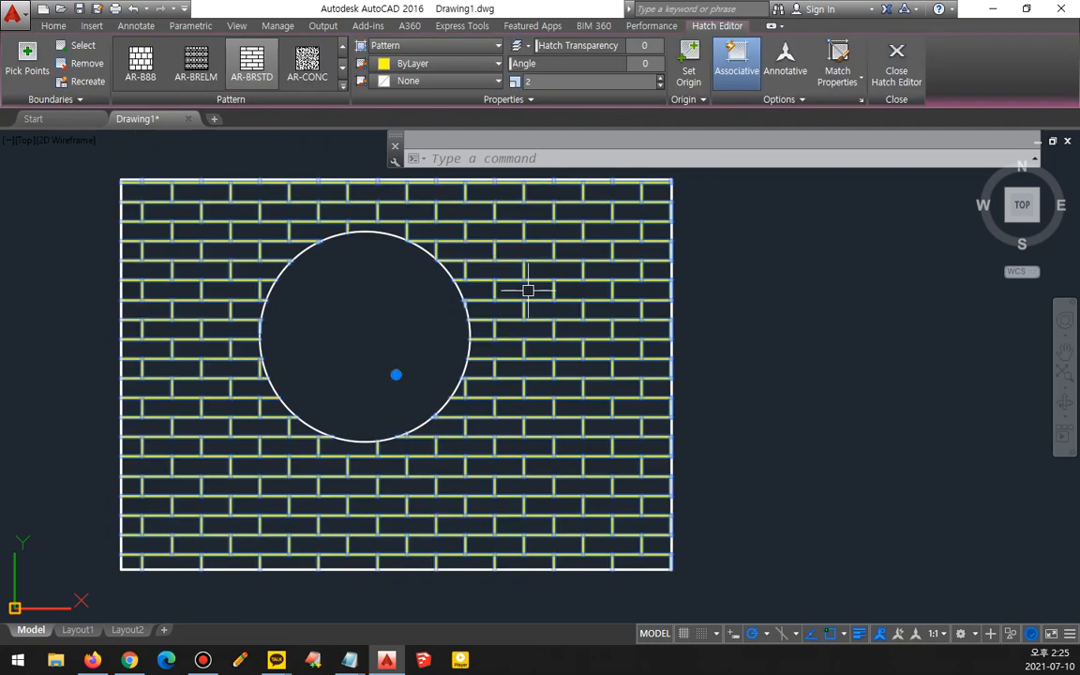
{"action": "left_click_drag", "start_coordinate": [746, 105], "coordinate": [709, 42]}
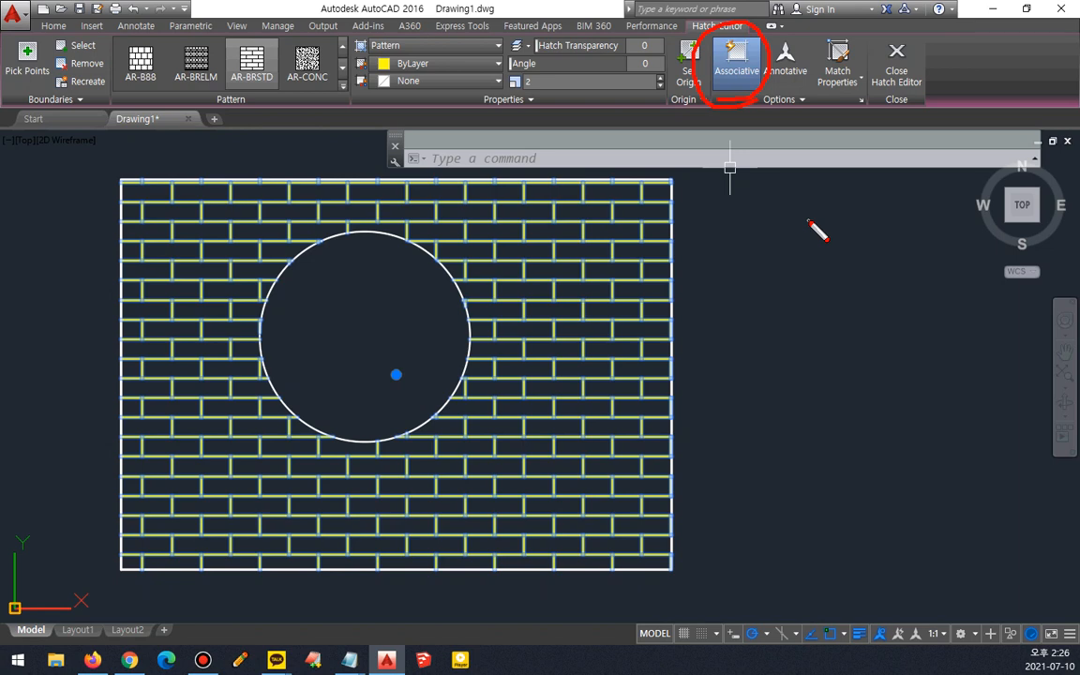
{"action": "key", "text": "Escape"}
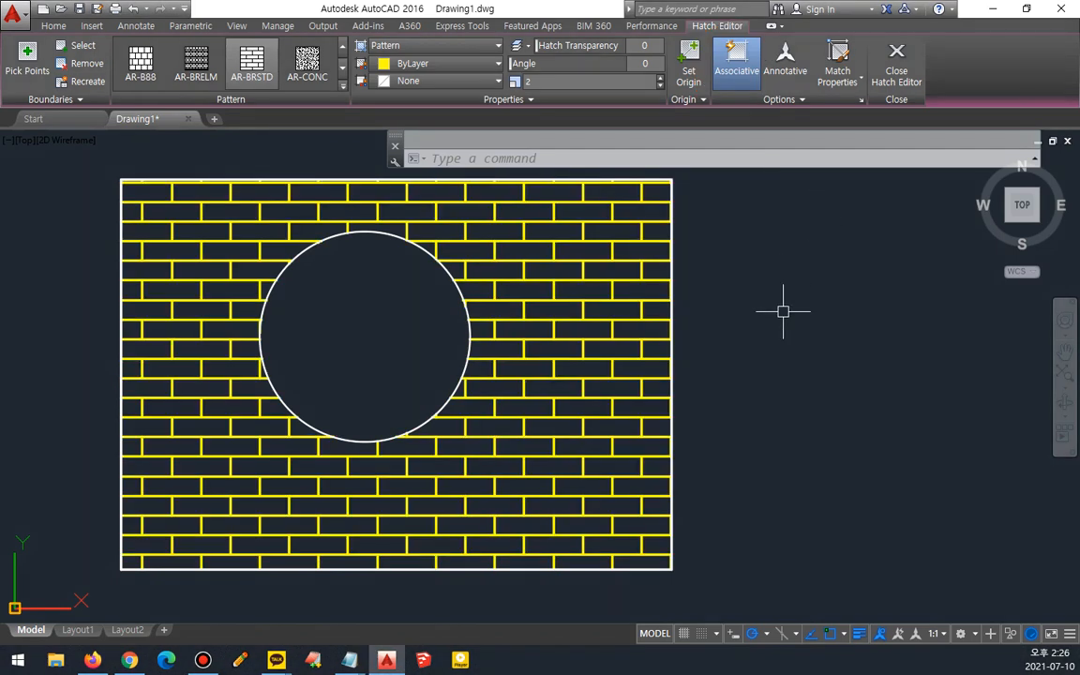
{"action": "middle_click_drag", "start_coordinate": [781, 268], "coordinate": [246, 356]}
{"action": "type", "text": "rec"}
{"action": "key", "text": "Return"}
{"action": "left_click", "coordinate": [366, 502]}
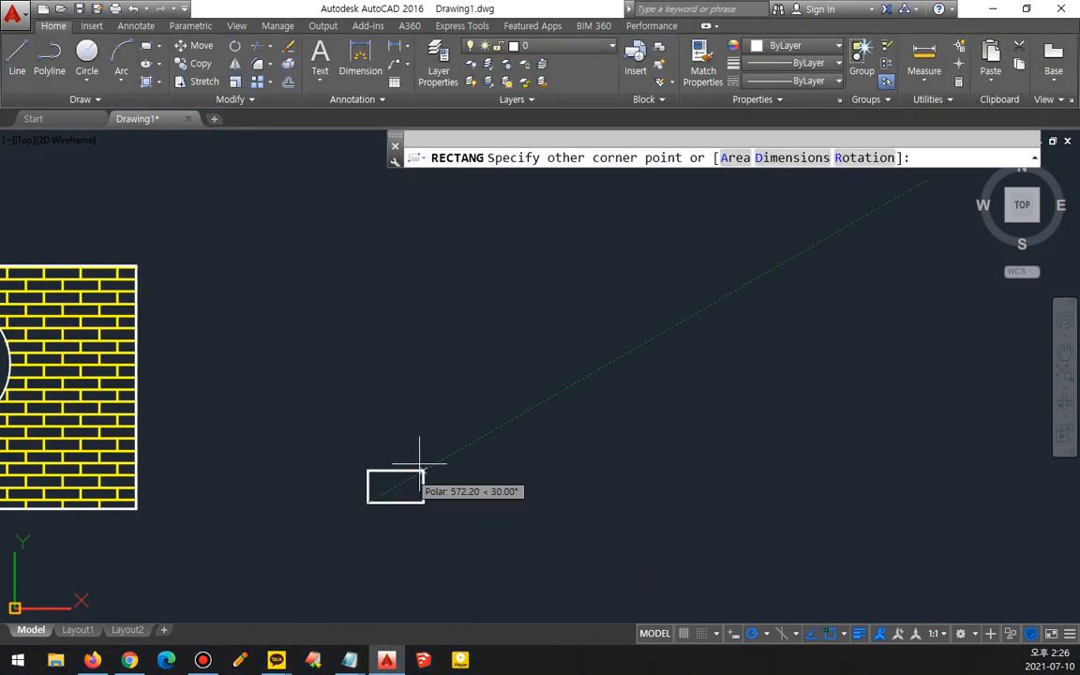
{"action": "type", "text": "50,5"}
{"action": "key", "text": "Return"}
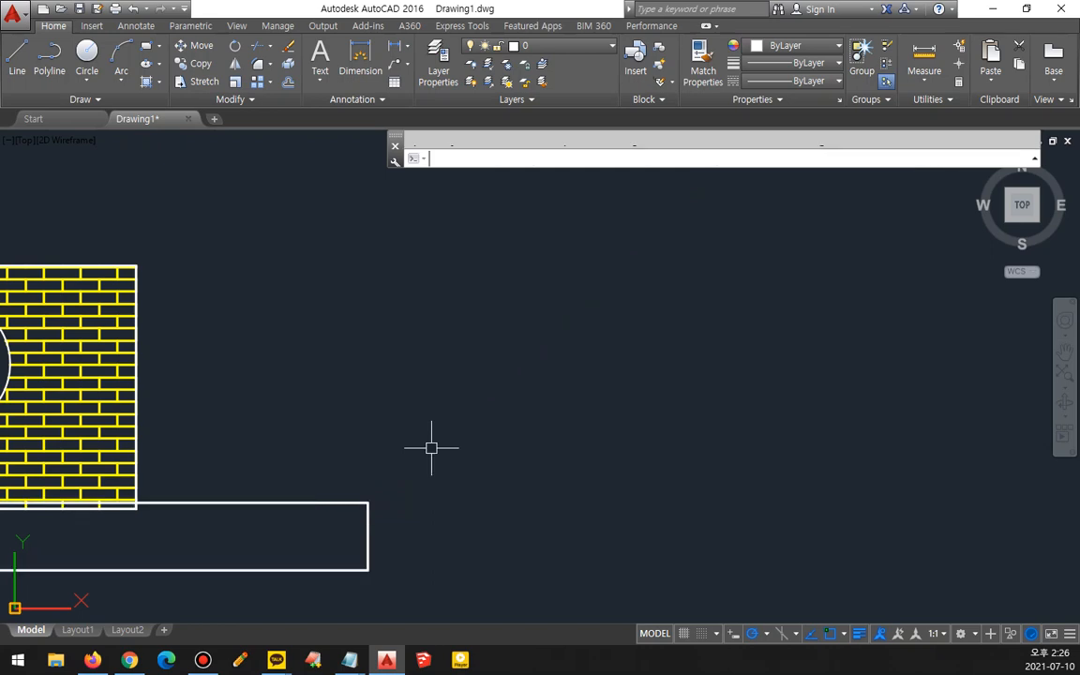
{"action": "left_click", "coordinate": [377, 489]}
{"action": "left_click", "coordinate": [289, 531]}
{"action": "key", "text": "Delete"}
- Draw a 50 by 50 square with the Rectangle command
{"action": "type", "text": "rec"}
{"action": "key", "text": "Return"}
{"action": "left_click", "coordinate": [380, 498]}
{"action": "type", "text": "@50,50"}
{"action": "key", "text": "Return"}
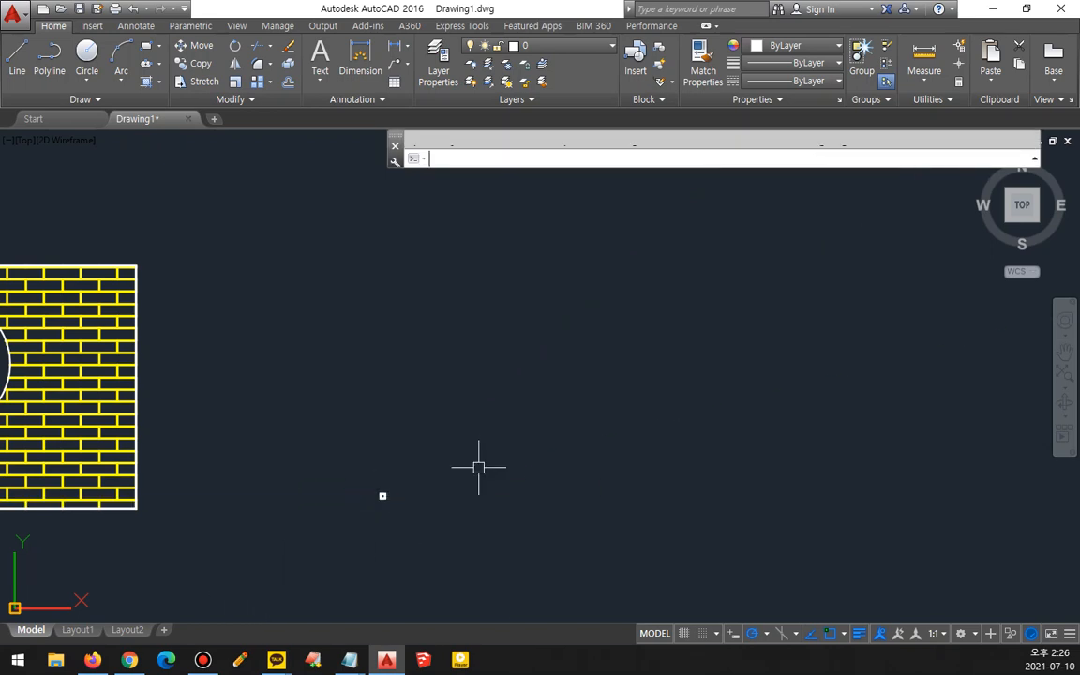
- Create an associative rectangular array of the square with 7 columns and 6 rows, 75 apart
{"action": "scroll", "coordinate": [460, 525], "scroll_direction": "up", "scroll_amount": 5}
{"action": "type", "text": "ar"}
{"action": "key", "text": "Return"}
{"action": "left_click", "coordinate": [253, 338]}
{"action": "left_click", "coordinate": [159, 451]}
{"action": "key", "text": "Return"}
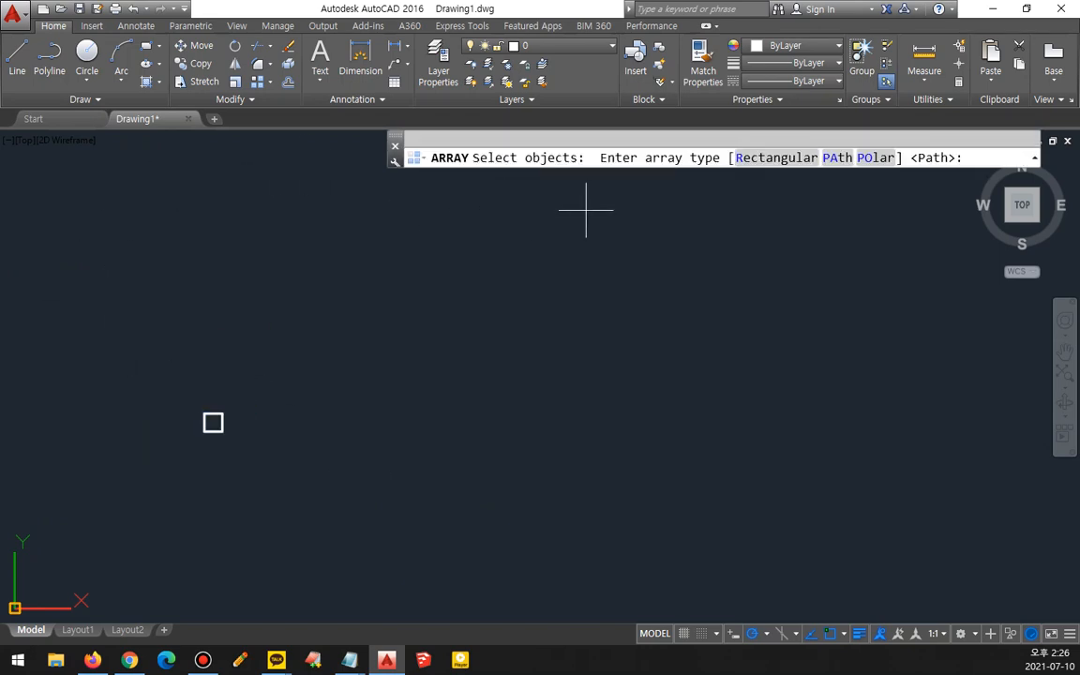
{"action": "left_click", "coordinate": [761, 158]}
{"action": "left_click_drag", "start_coordinate": [544, 104], "coordinate": [489, 29]}
{"action": "left_click", "coordinate": [529, 58]}
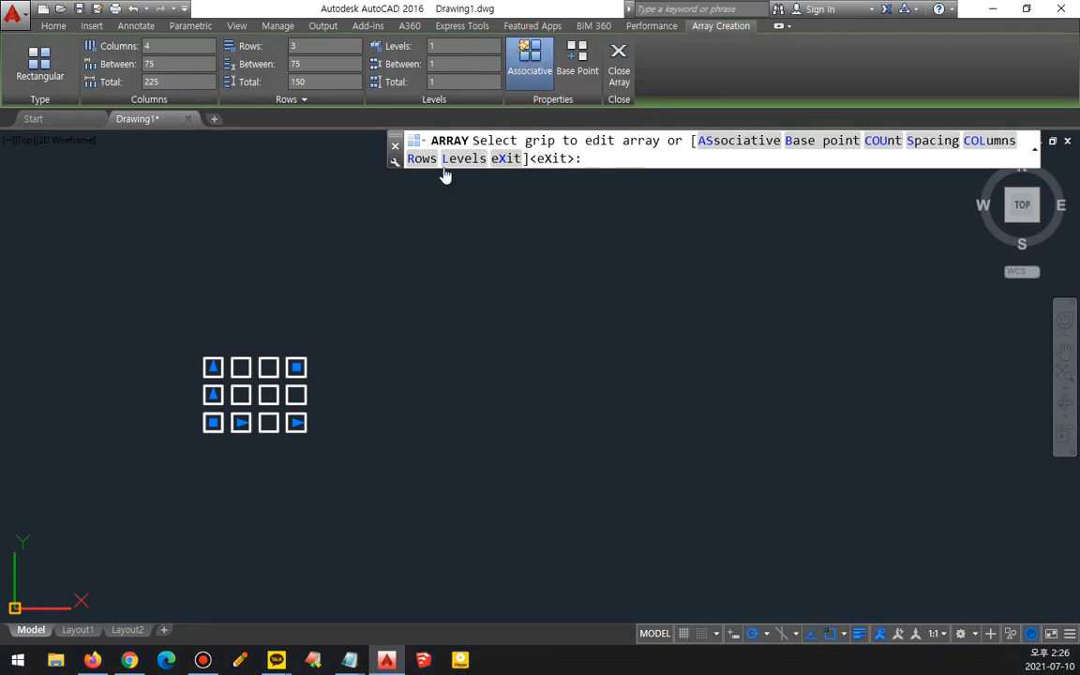
{"action": "left_click", "coordinate": [296, 366]}
{"action": "left_click", "coordinate": [384, 286]}
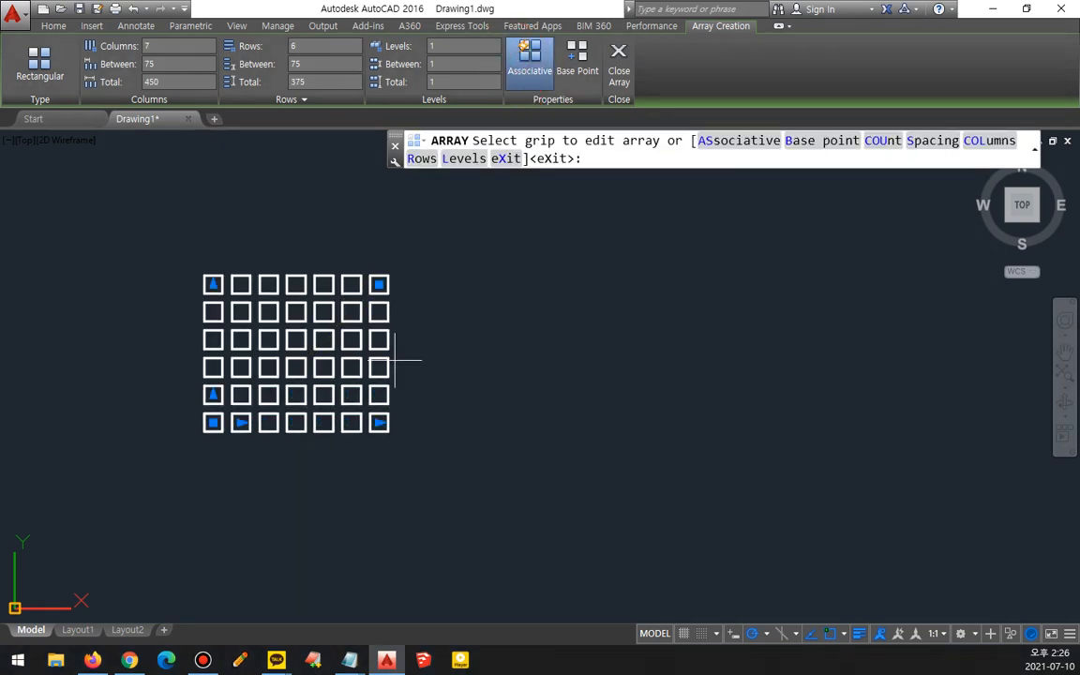
{"action": "left_click", "coordinate": [612, 66]}
- Select the array and reduce it to 5 columns using its column grip
{"action": "scroll", "coordinate": [358, 324], "scroll_direction": "up", "scroll_amount": 5}
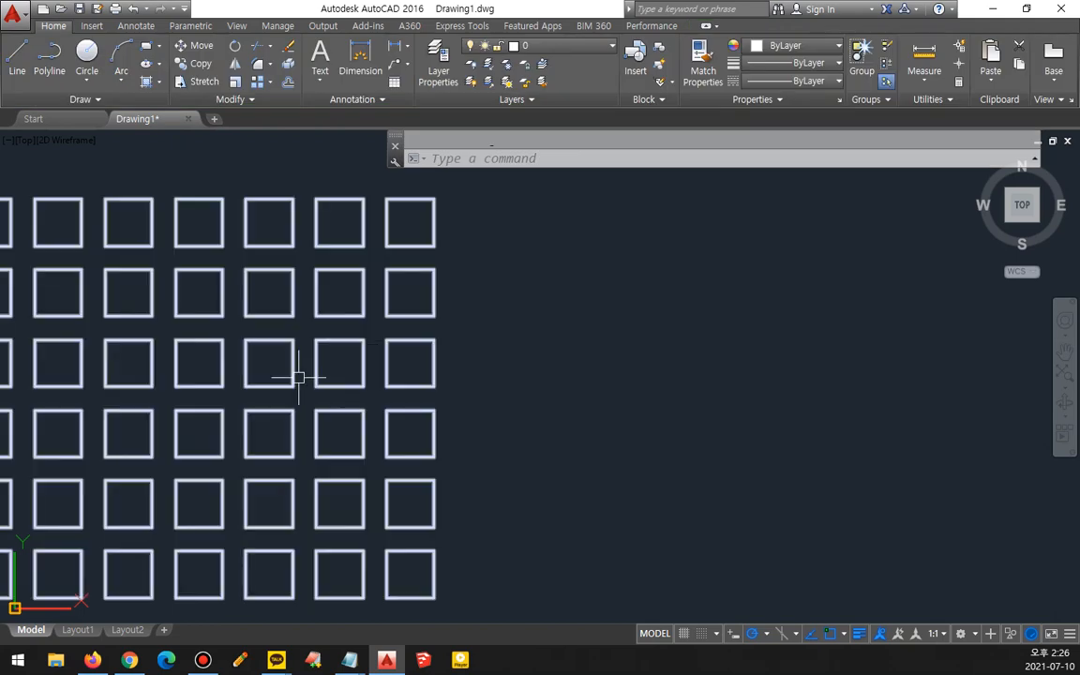
{"action": "scroll", "coordinate": [191, 456], "scroll_direction": "down", "scroll_amount": 2}
{"action": "left_click", "coordinate": [192, 458]}
{"action": "middle_click_drag", "start_coordinate": [192, 457], "coordinate": [384, 467]}
{"action": "mouse_move", "coordinate": [263, 586]}
{"action": "left_mouse_down"}
{"action": "mouse_move", "coordinate": [187, 359]}
{"action": "mouse_move", "coordinate": [656, 373]}
{"action": "mouse_move", "coordinate": [381, 583]}
{"action": "left_mouse_up"}
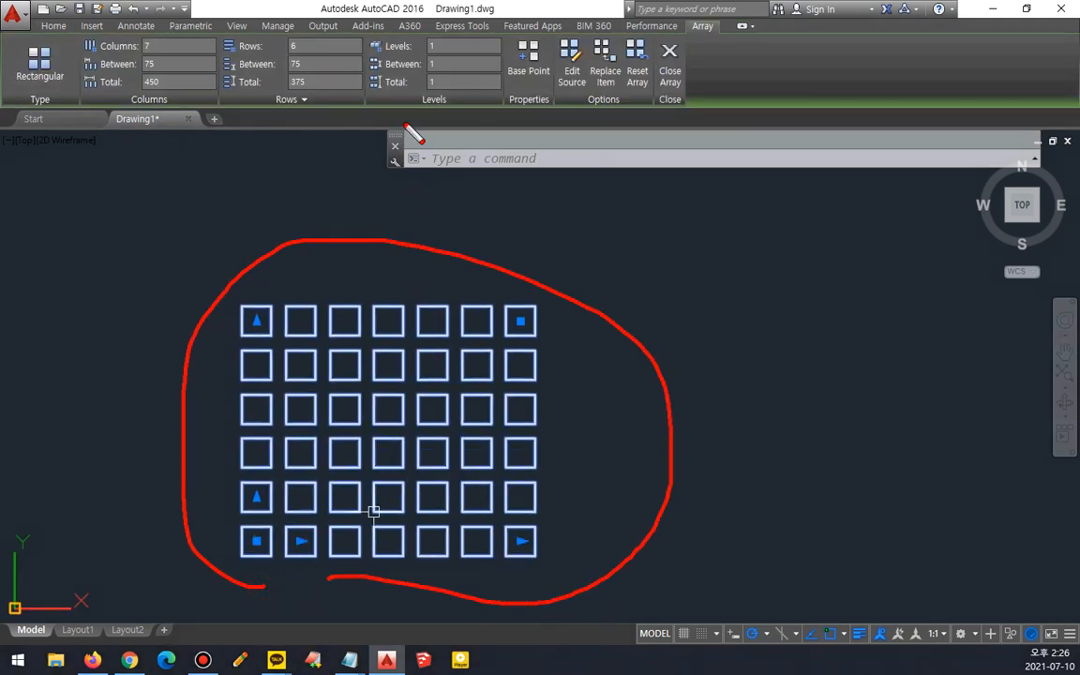
{"action": "key", "text": "Escape"}
{"action": "left_click", "coordinate": [520, 321]}
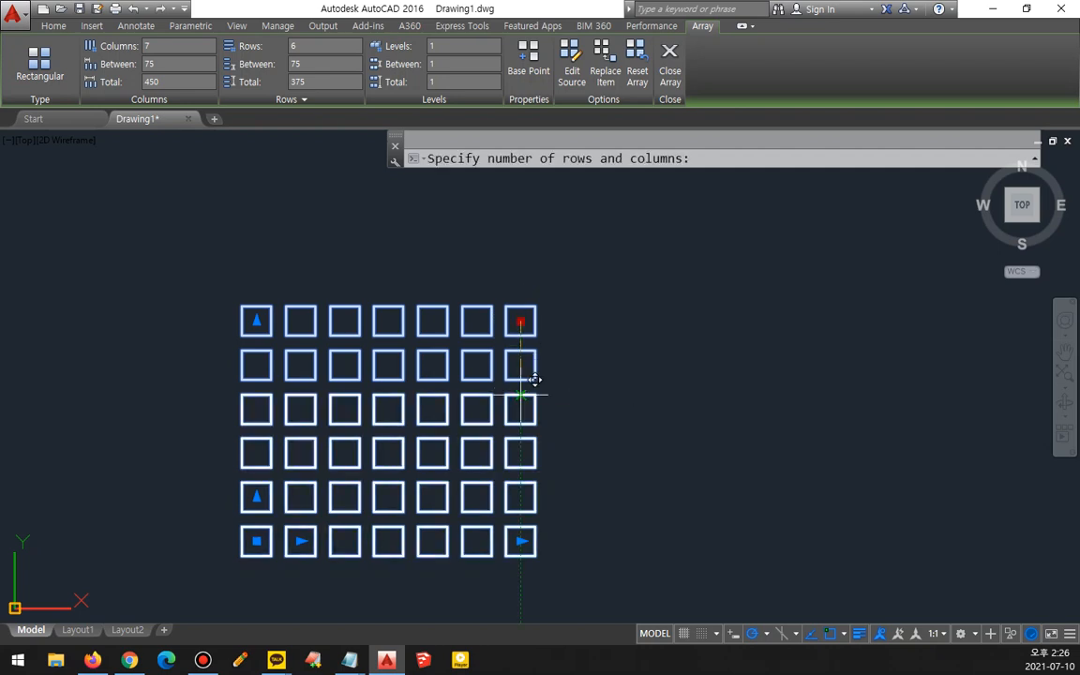
{"action": "left_click", "coordinate": [529, 412]}
{"action": "left_click", "coordinate": [520, 410]}
{"action": "left_click", "coordinate": [439, 317]}
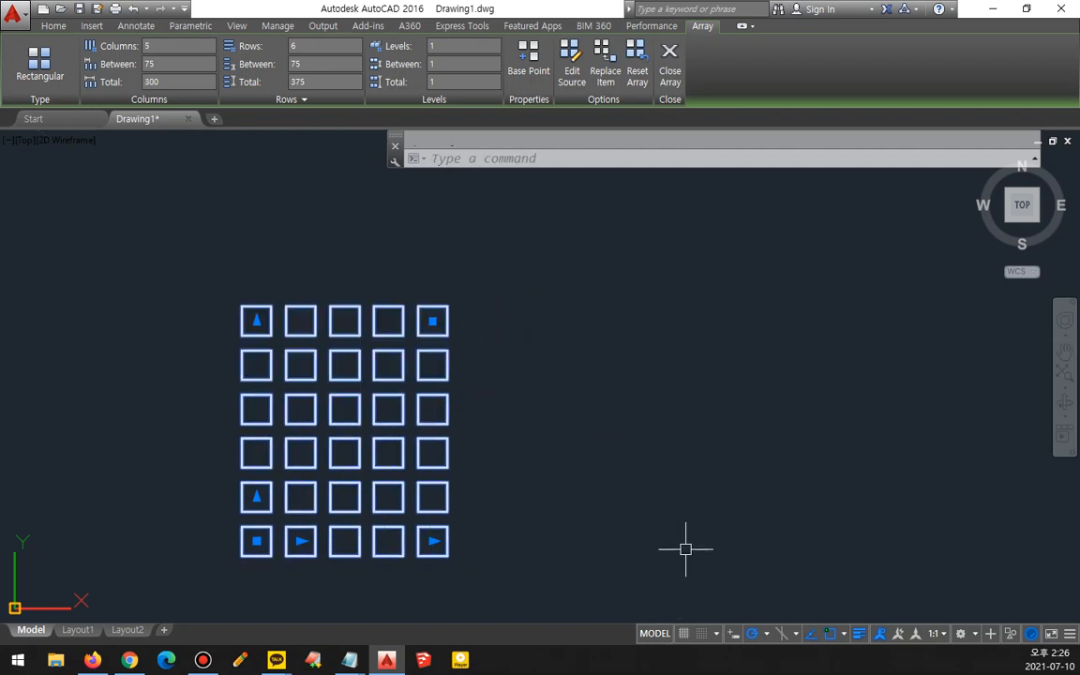
- Move the array further to the right
{"action": "key", "text": "Escape"}
{"action": "left_click", "coordinate": [354, 395]}
{"action": "middle_click_drag", "start_coordinate": [238, 379], "coordinate": [532, 353]}
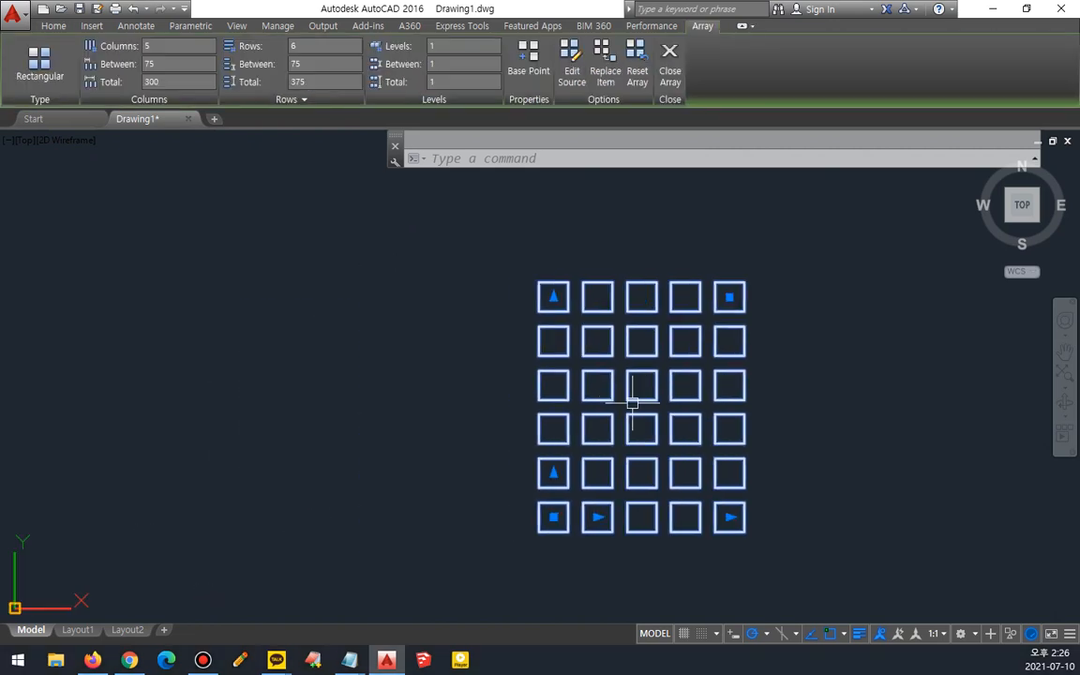
- Delete all the squares of the array using two crossing selections
{"action": "key", "text": "Escape"}
{"action": "left_click", "coordinate": [806, 562]}
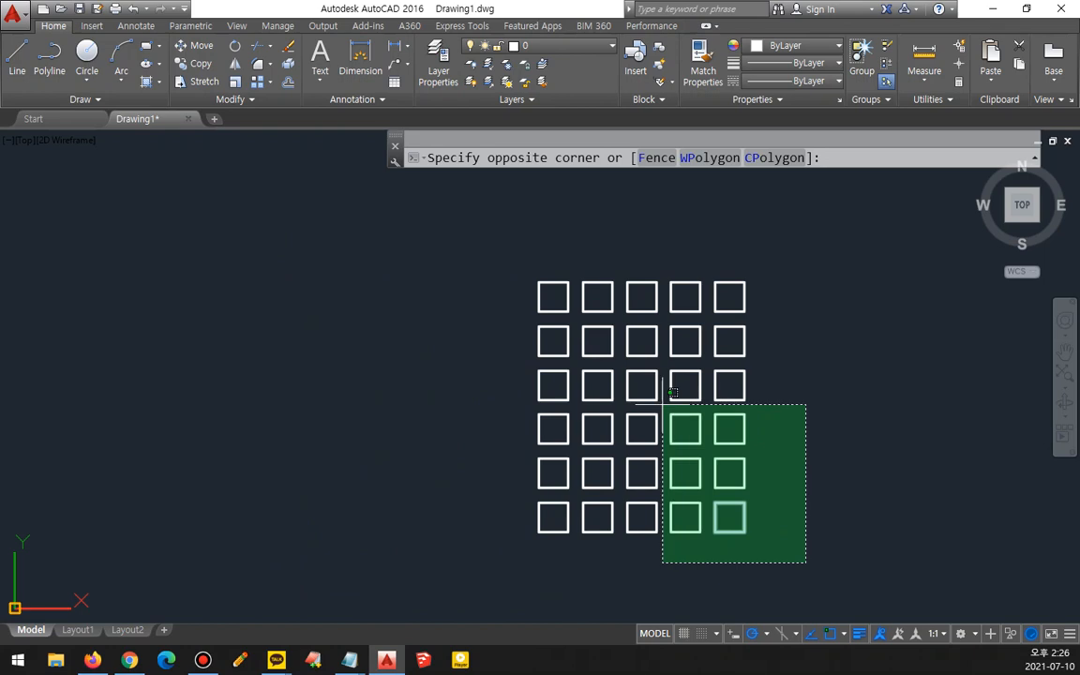
{"action": "left_click", "coordinate": [643, 385]}
{"action": "key", "text": "Delete"}
{"action": "left_click", "coordinate": [795, 178]}
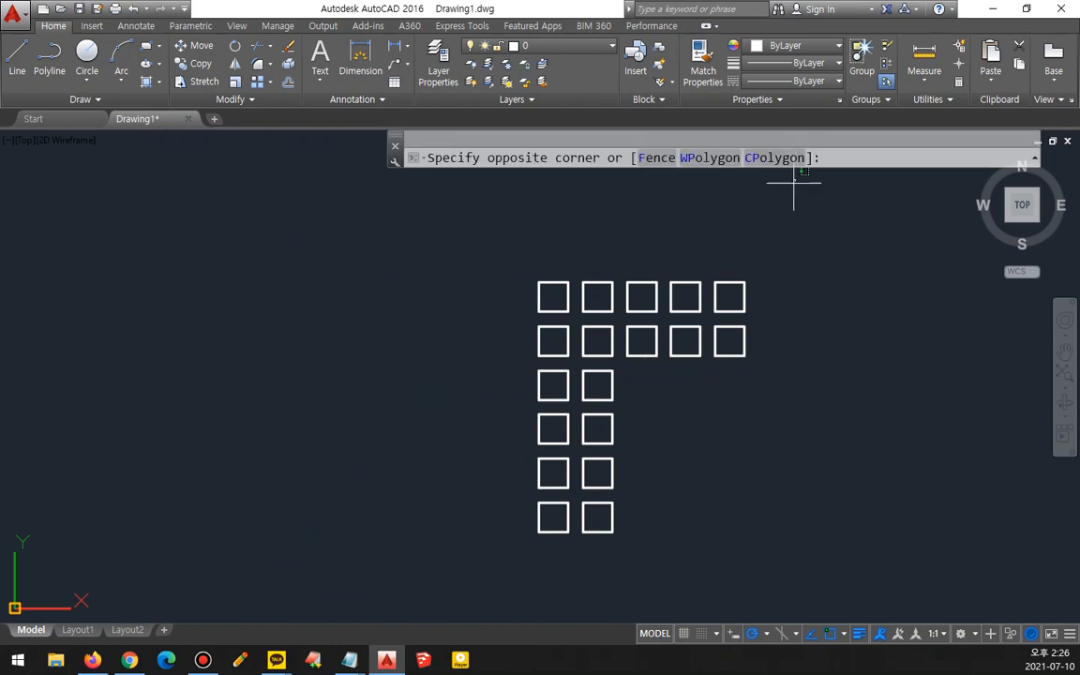
{"action": "left_click", "coordinate": [460, 520]}
{"action": "key", "text": "Delete"}
- Select the brick hatch and examine its boundary around the circle
{"action": "mouse_move", "coordinate": [342, 458]}
{"action": "middle_mouse_down"}
{"action": "mouse_move", "coordinate": [469, 452]}
{"action": "mouse_move", "coordinate": [559, 470]}
{"action": "middle_mouse_up"}
{"action": "left_click", "coordinate": [475, 434]}
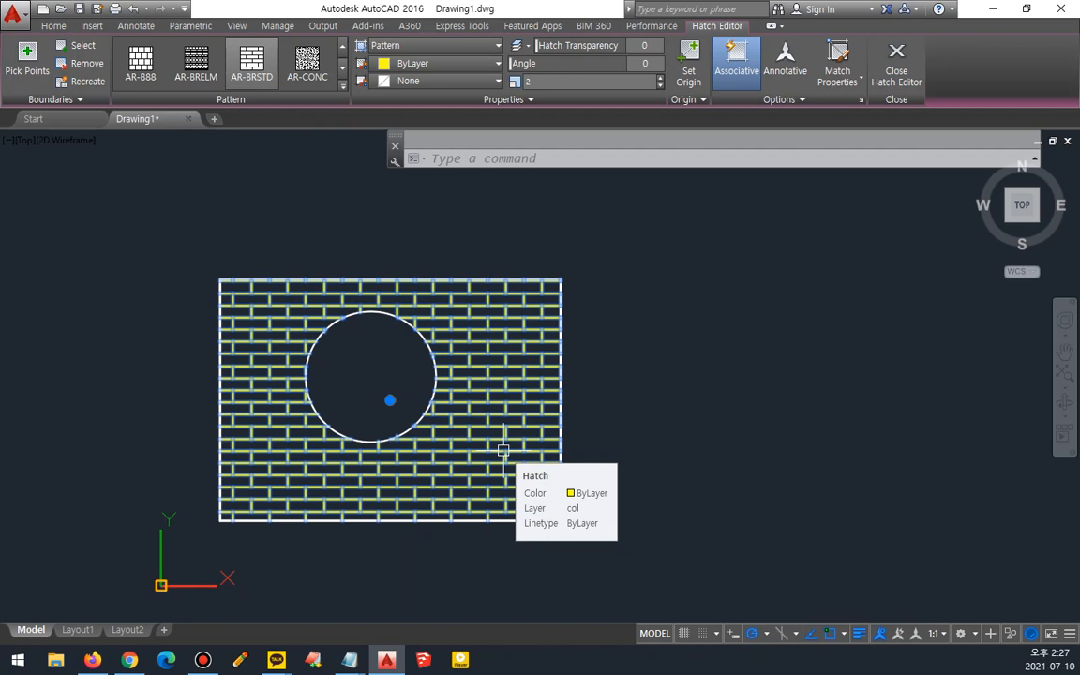
{"action": "scroll", "coordinate": [496, 370], "scroll_direction": "up", "scroll_amount": 4}
{"action": "mouse_move", "coordinate": [482, 406]}
{"action": "left_mouse_down"}
{"action": "mouse_move", "coordinate": [422, 361]}
{"action": "mouse_move", "coordinate": [531, 409]}
{"action": "mouse_move", "coordinate": [471, 262]}
{"action": "left_mouse_up"}
{"action": "left_click_drag", "start_coordinate": [286, 309], "coordinate": [309, 373]}
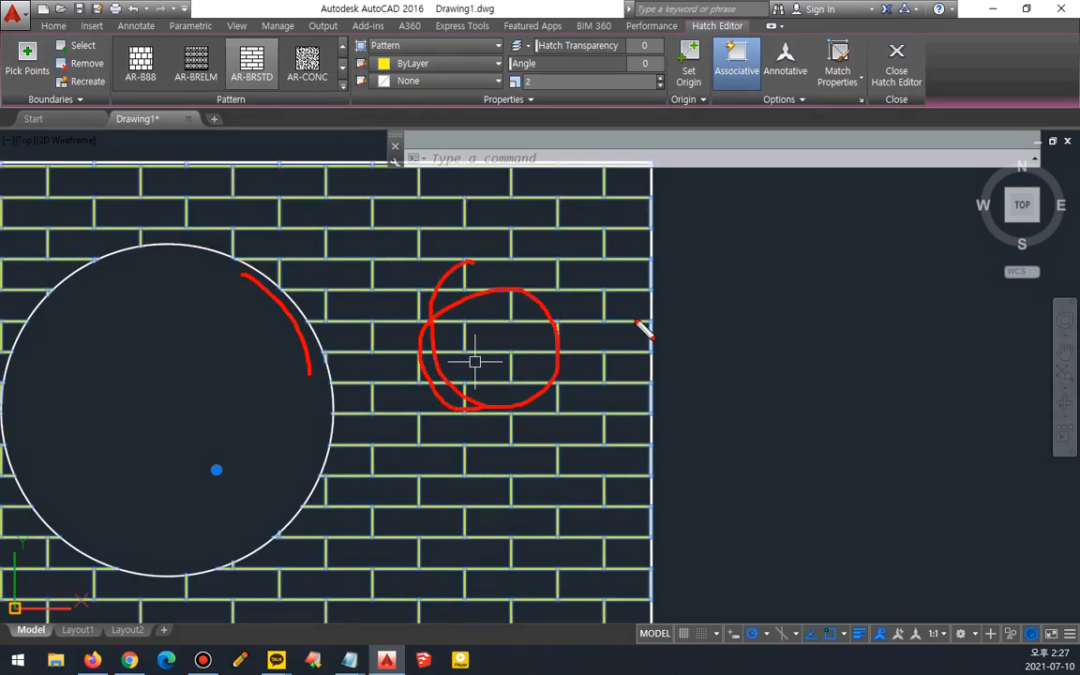
{"action": "left_click_drag", "start_coordinate": [647, 278], "coordinate": [659, 403]}
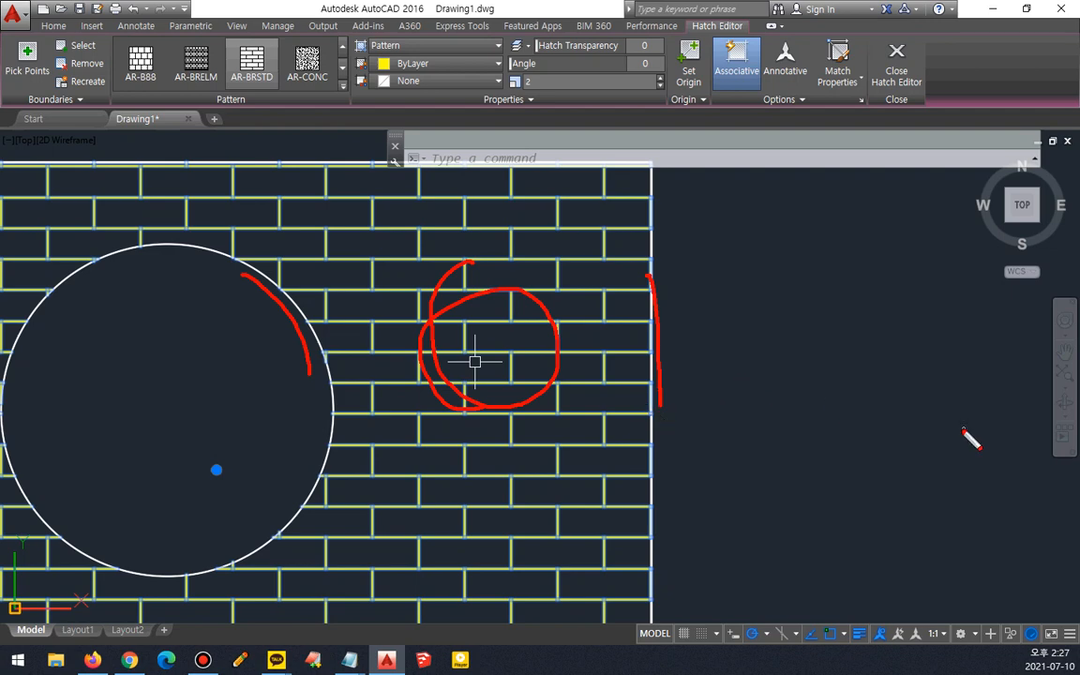
{"action": "key", "text": "Escape"}
{"action": "key", "text": "Escape"}
{"action": "scroll", "coordinate": [398, 364], "scroll_direction": "down", "scroll_amount": 2}
{"action": "middle_click_drag", "start_coordinate": [559, 327], "coordinate": [614, 309]}
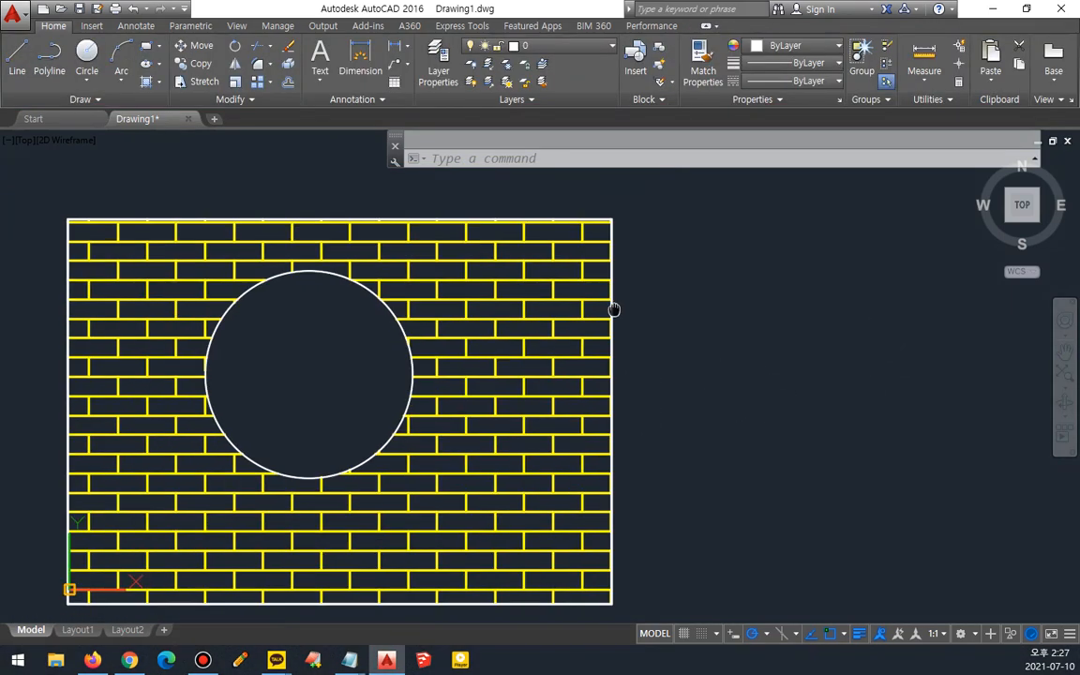
- Move the circle toward the rectangle's lower right so the hatch boundary follows it
{"action": "type", "text": "m"}
{"action": "key", "text": "Return"}
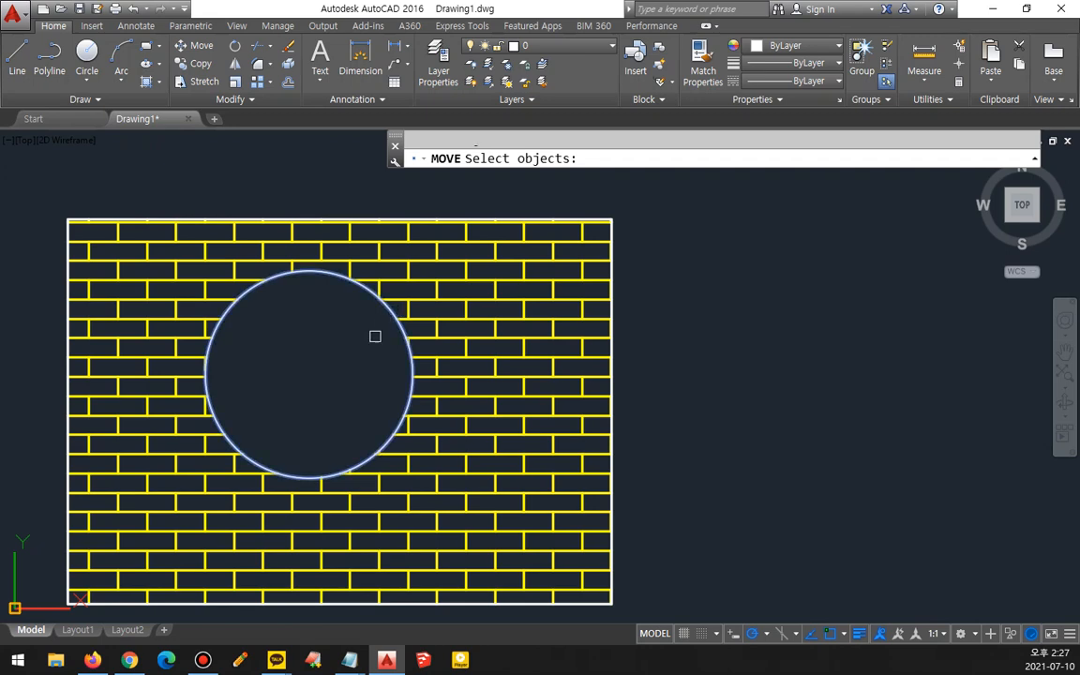
{"action": "left_click", "coordinate": [294, 325]}
{"action": "key", "text": "Return"}
{"action": "left_click", "coordinate": [285, 296]}
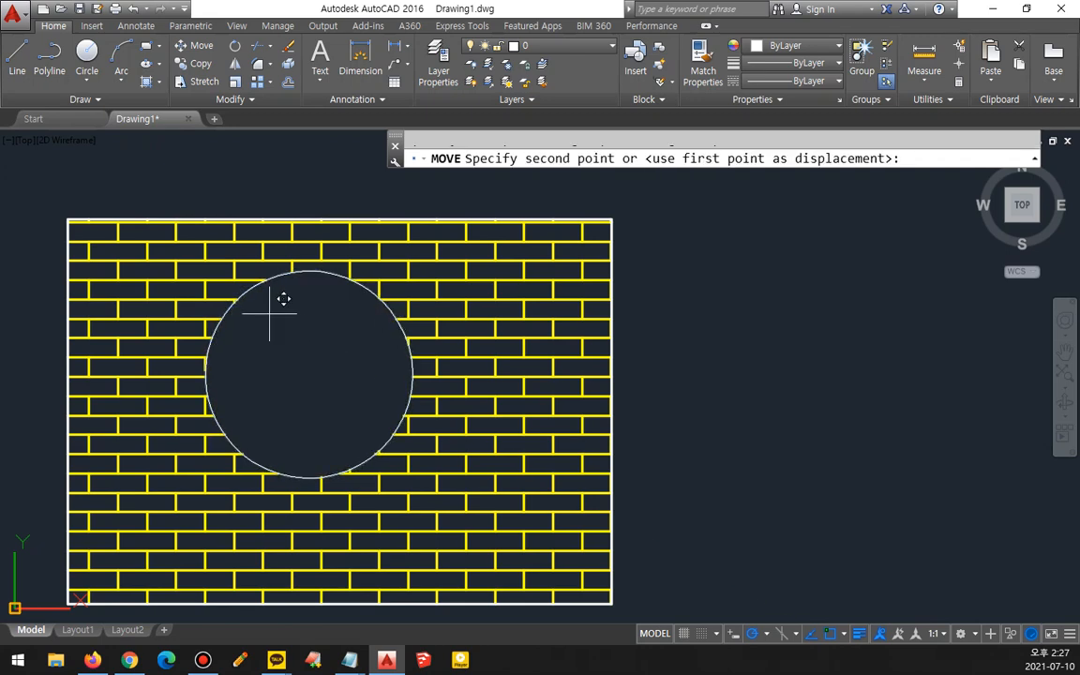
{"action": "left_click", "coordinate": [444, 408]}
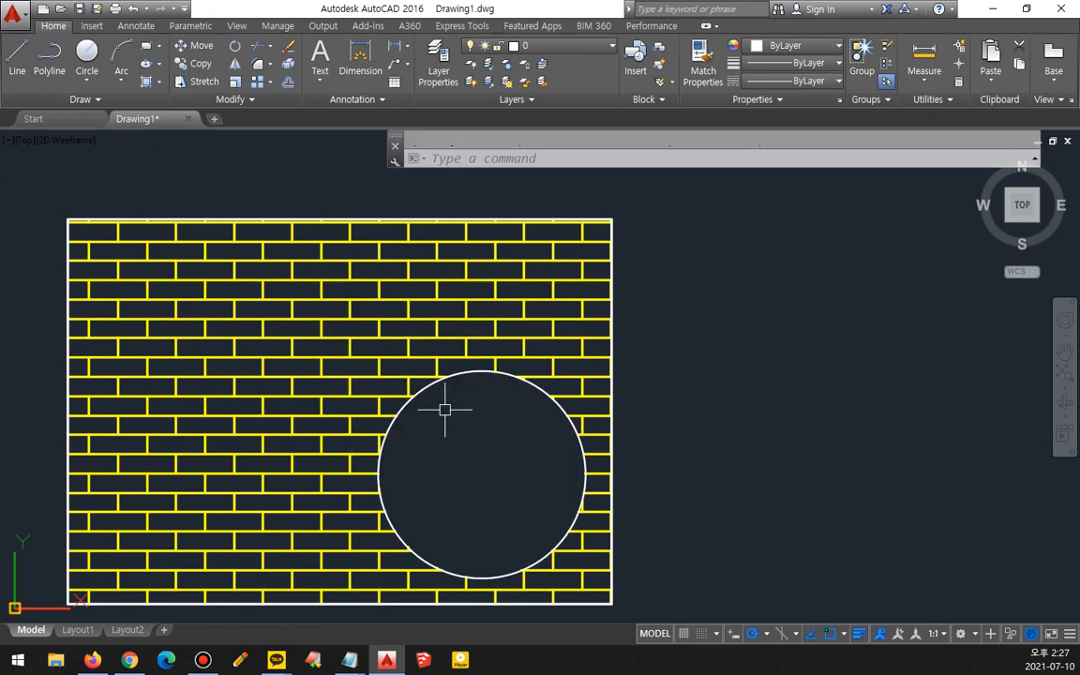
- Move the circle several more times to different spots inside the hatched rectangle
{"action": "key", "text": "Return"}
{"action": "left_click", "coordinate": [534, 385]}
{"action": "key", "text": "Return"}
{"action": "left_click", "coordinate": [521, 435]}
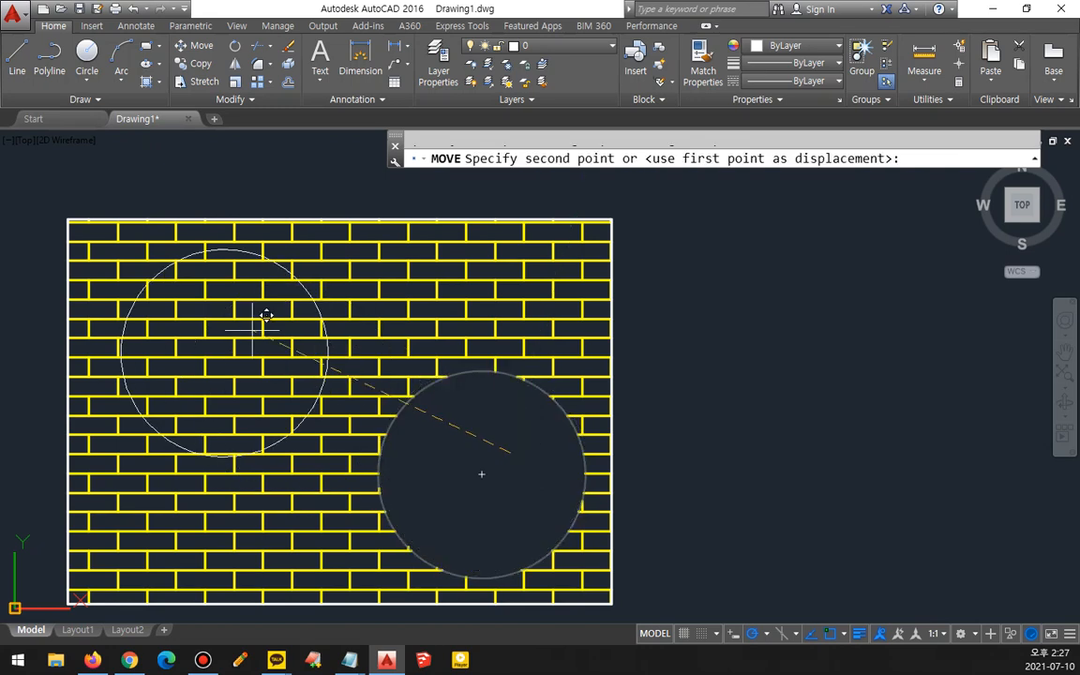
{"action": "left_click", "coordinate": [266, 316]}
{"action": "key", "text": "Return"}
{"action": "left_click", "coordinate": [300, 282]}
{"action": "key", "text": "Return"}
{"action": "left_click", "coordinate": [224, 353]}
{"action": "left_click", "coordinate": [459, 443]}
{"action": "key", "text": "Return"}
{"action": "left_click", "coordinate": [494, 351]}
{"action": "key", "text": "Return"}
{"action": "left_click", "coordinate": [458, 443]}
{"action": "left_click", "coordinate": [234, 363]}
- Move the circle so it overlaps the rectangle's right edge
{"action": "key", "text": "Return"}
{"action": "left_click", "coordinate": [315, 311]}
{"action": "key", "text": "Return"}
{"action": "left_click", "coordinate": [234, 363]}
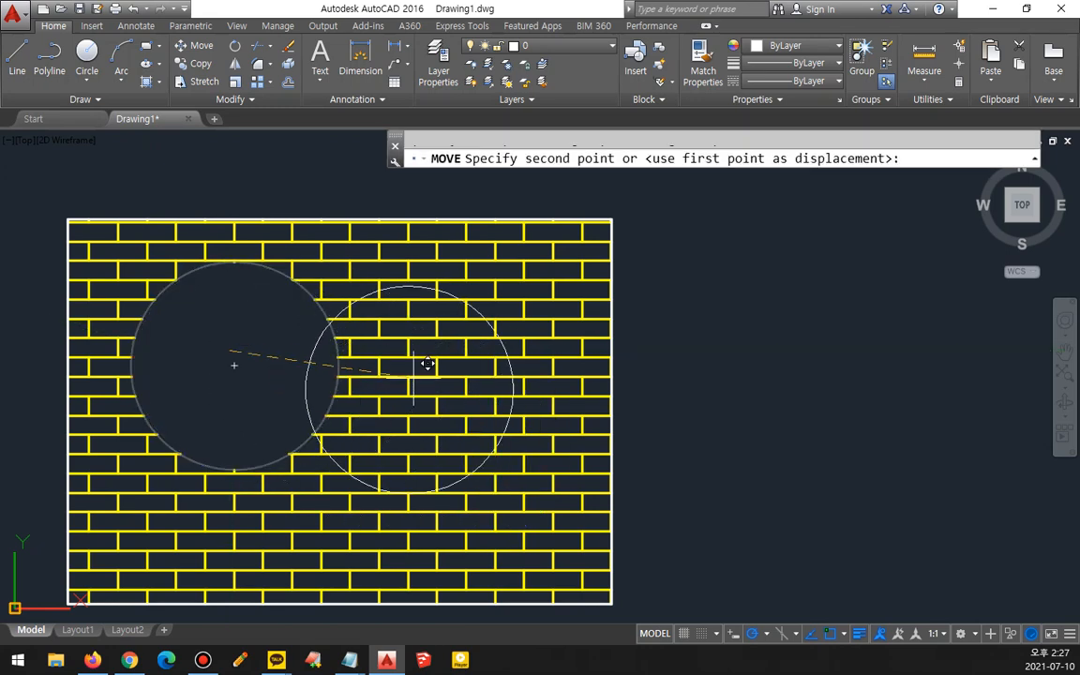
{"action": "left_click", "coordinate": [607, 373]}
- Move the circle completely outside the rectangle to the right
{"action": "key", "text": "Return"}
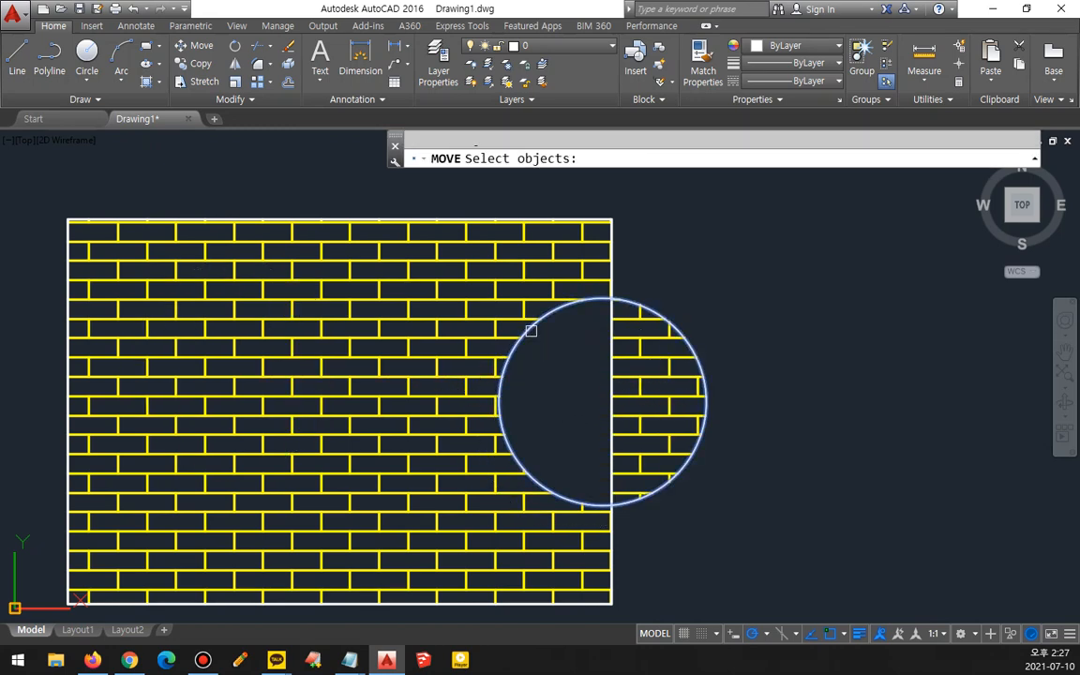
{"action": "left_click", "coordinate": [531, 330]}
{"action": "key", "text": "Return"}
{"action": "left_click", "coordinate": [532, 366]}
{"action": "left_click", "coordinate": [796, 367]}
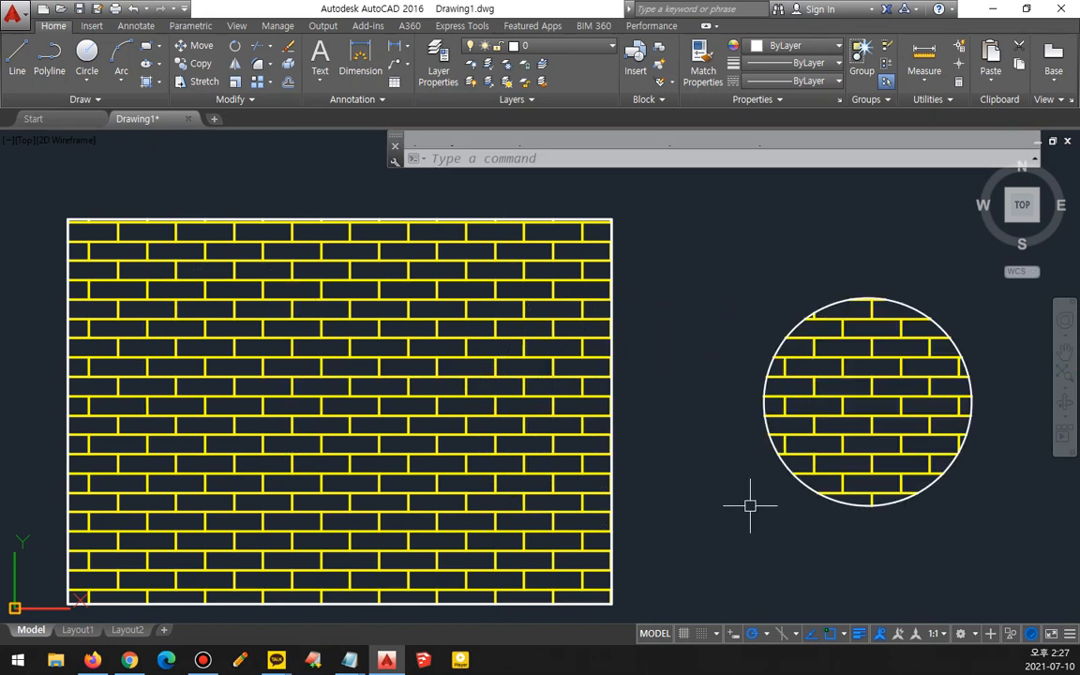
- Move the circle back inside the rectangle, first to the left side and then to the lower right
{"action": "key", "text": "Return"}
{"action": "left_click", "coordinate": [797, 481]}
{"action": "key", "text": "Return"}
{"action": "left_click", "coordinate": [868, 401]}
{"action": "left_click", "coordinate": [436, 393]}
{"action": "key", "text": "Return"}
{"action": "left_click", "coordinate": [525, 436]}
{"action": "key", "text": "Return"}
{"action": "left_click", "coordinate": [468, 394]}
{"action": "left_click", "coordinate": [267, 402]}
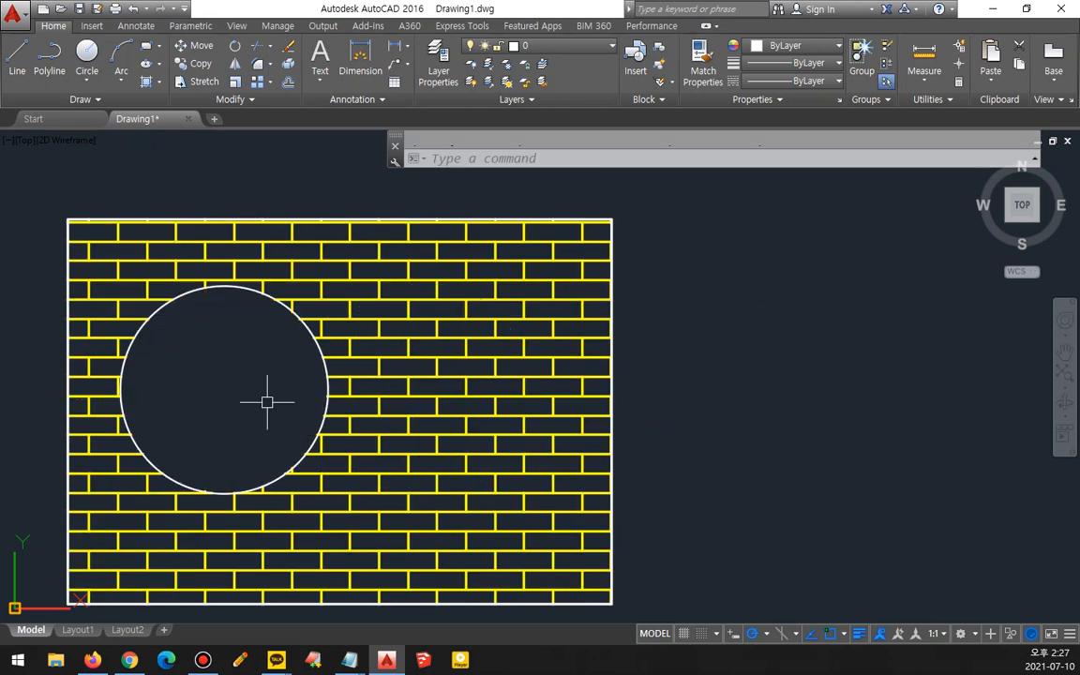
{"action": "key", "text": "Return"}
{"action": "left_click", "coordinate": [313, 441]}
{"action": "key", "text": "Return"}
{"action": "left_click", "coordinate": [263, 386]}
{"action": "left_click", "coordinate": [525, 434]}
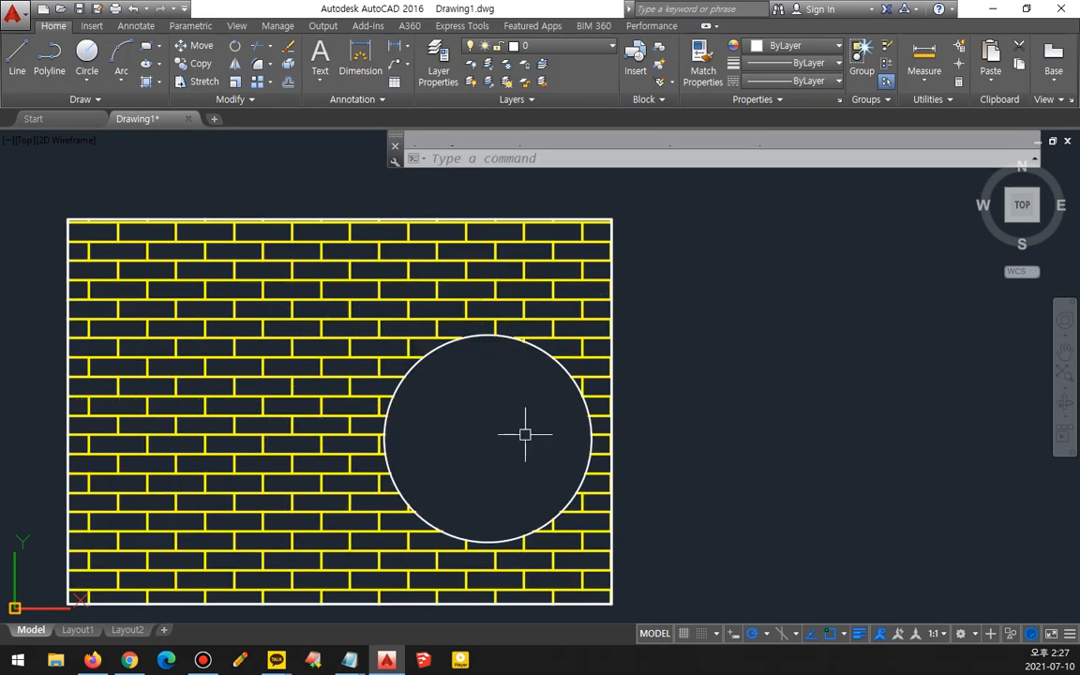
- Turn off the hatch's Associative option and close the Hatch Editor
{"action": "left_click", "coordinate": [543, 298]}
{"action": "left_click", "coordinate": [449, 290]}
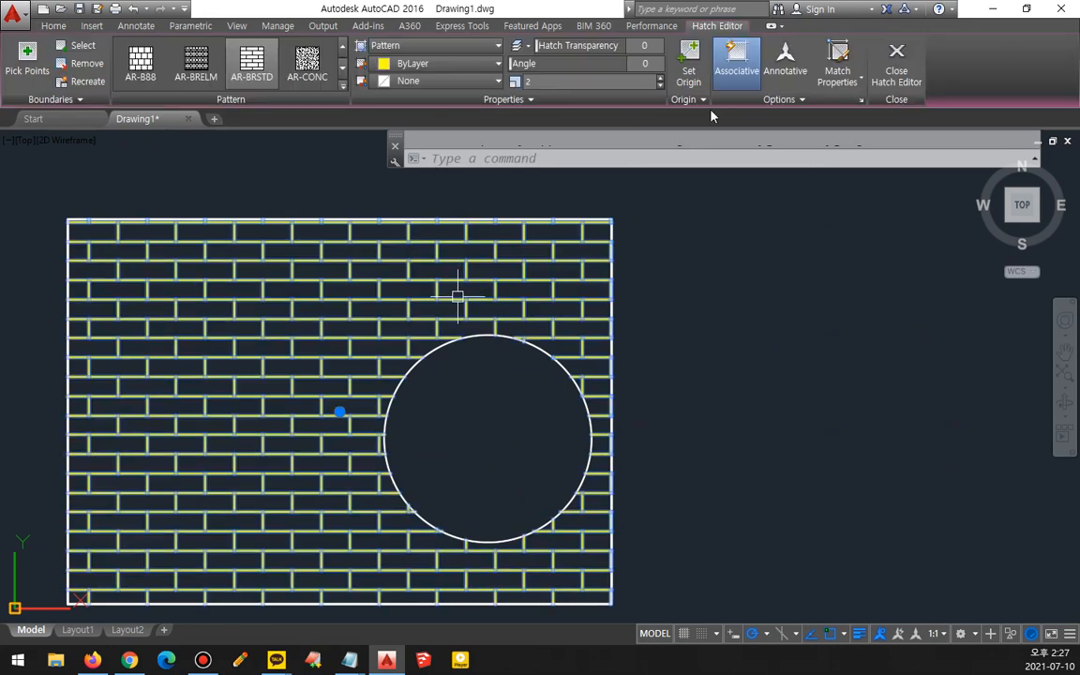
{"action": "left_click", "coordinate": [734, 77]}
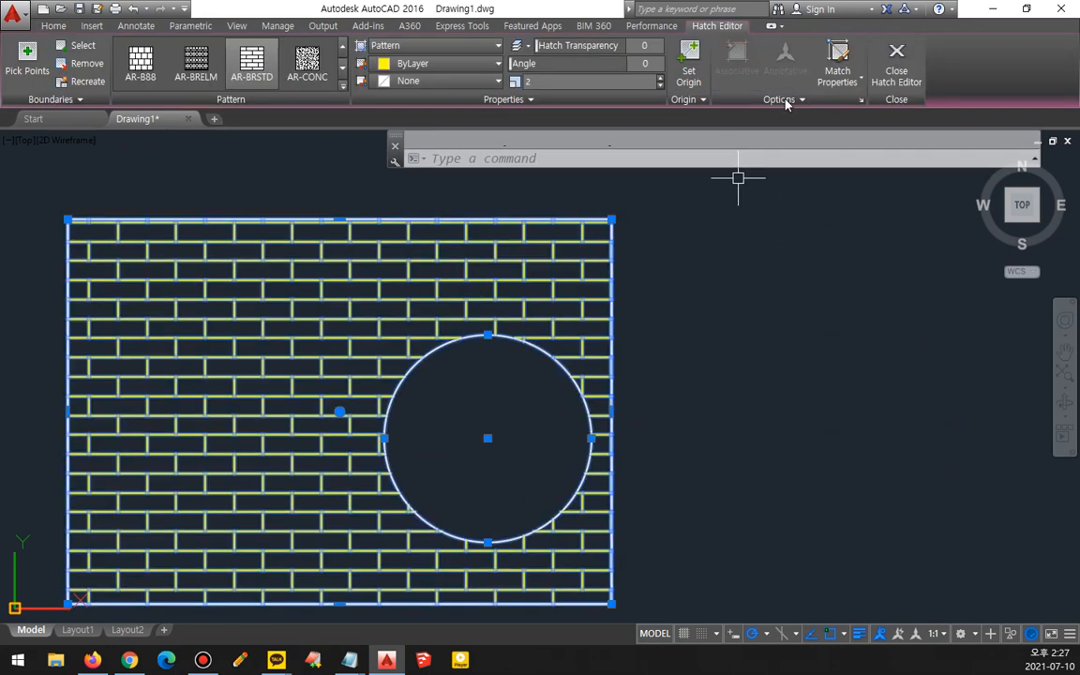
{"action": "left_click", "coordinate": [901, 67]}
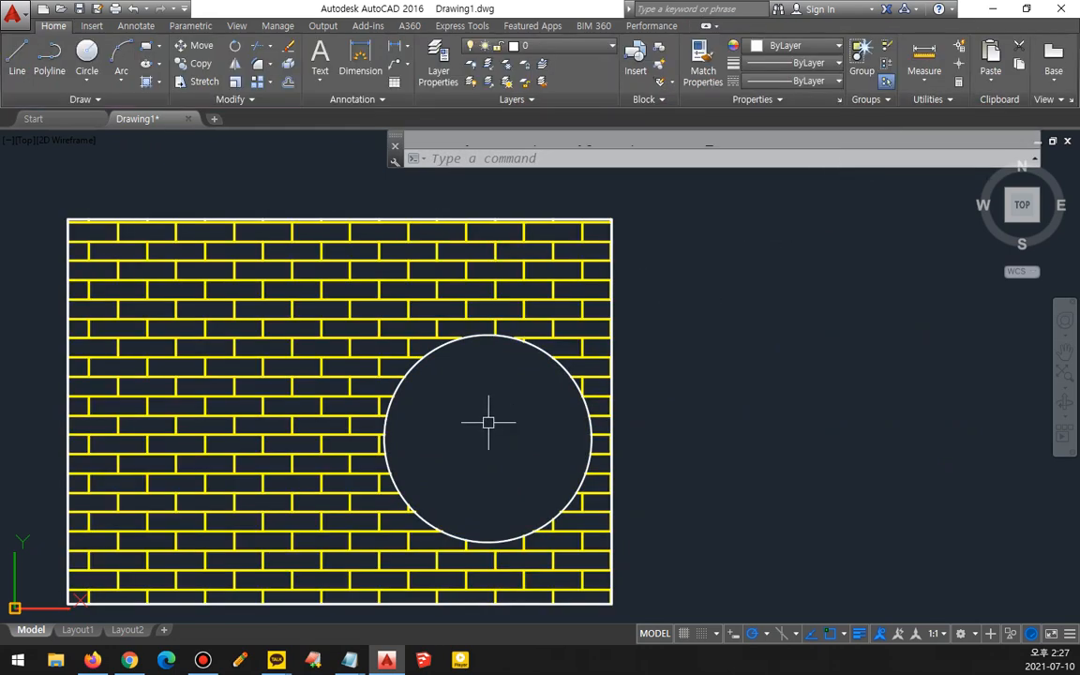
- Move the circle outside the rectangle to the right, then undo the move
{"action": "type", "text": "m"}
{"action": "key", "text": "Return"}
{"action": "left_click", "coordinate": [430, 355]}
{"action": "key", "text": "Return"}
{"action": "left_click", "coordinate": [430, 411]}
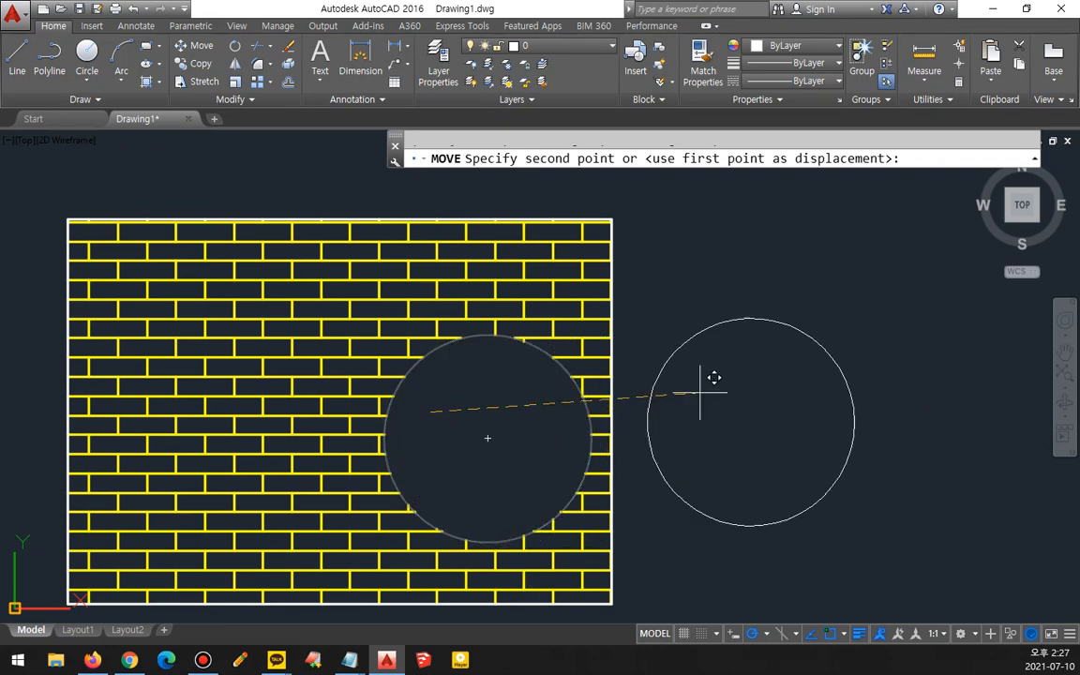
{"action": "left_click", "coordinate": [728, 369]}
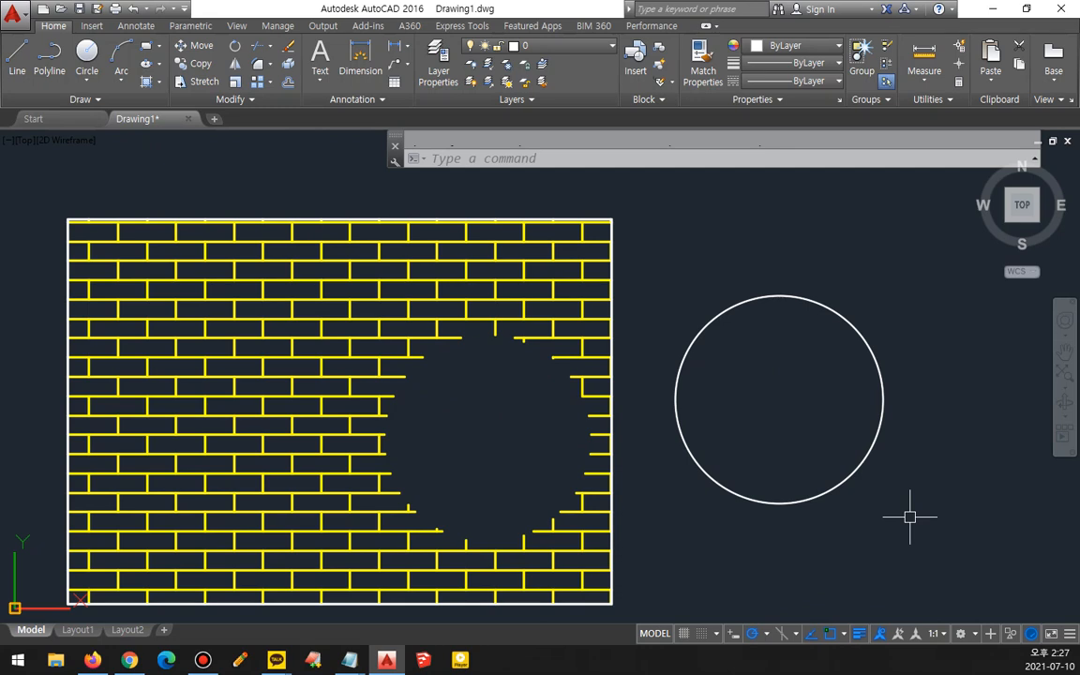
{"action": "key", "text": "ctrl+z"}
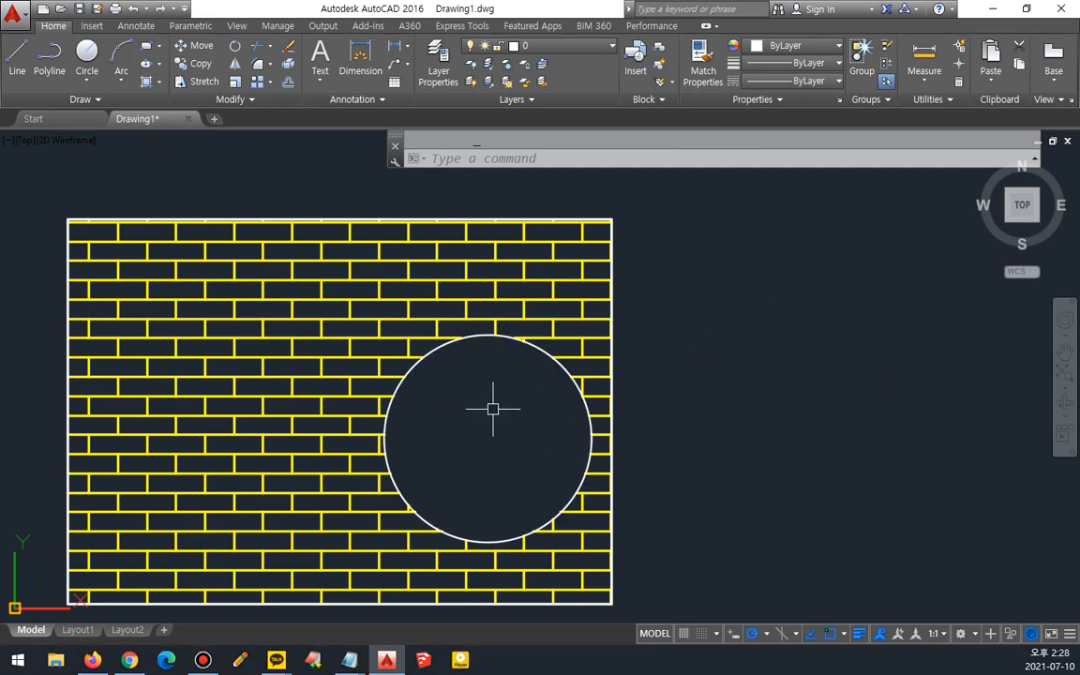
- Move the circle from the lower right to the upper left inside the rectangle
{"action": "type", "text": "m"}
{"action": "key", "text": "Return"}
{"action": "left_click", "coordinate": [518, 338]}
{"action": "key", "text": "Return"}
{"action": "left_click", "coordinate": [517, 389]}
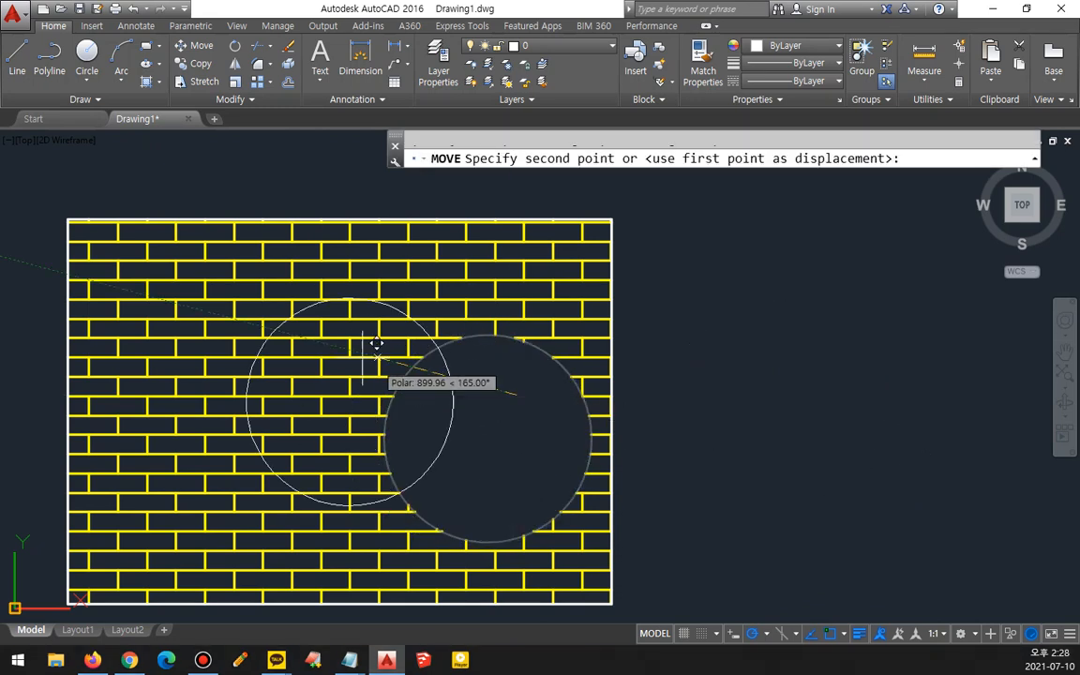
{"action": "left_click", "coordinate": [265, 321]}
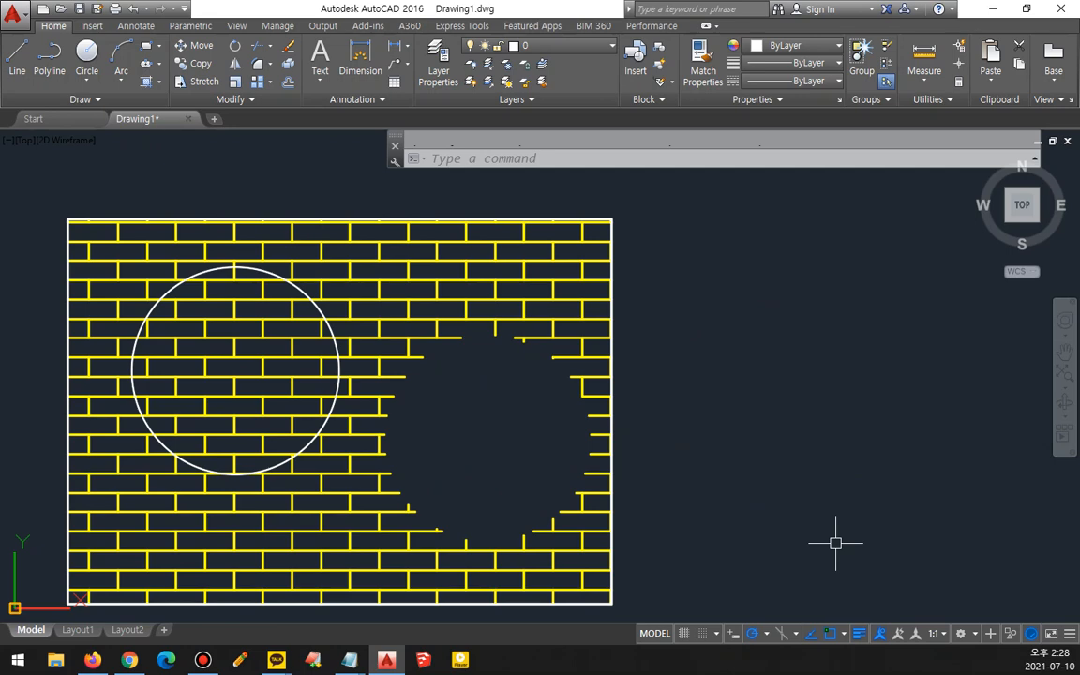
{"action": "left_click", "coordinate": [393, 260]}
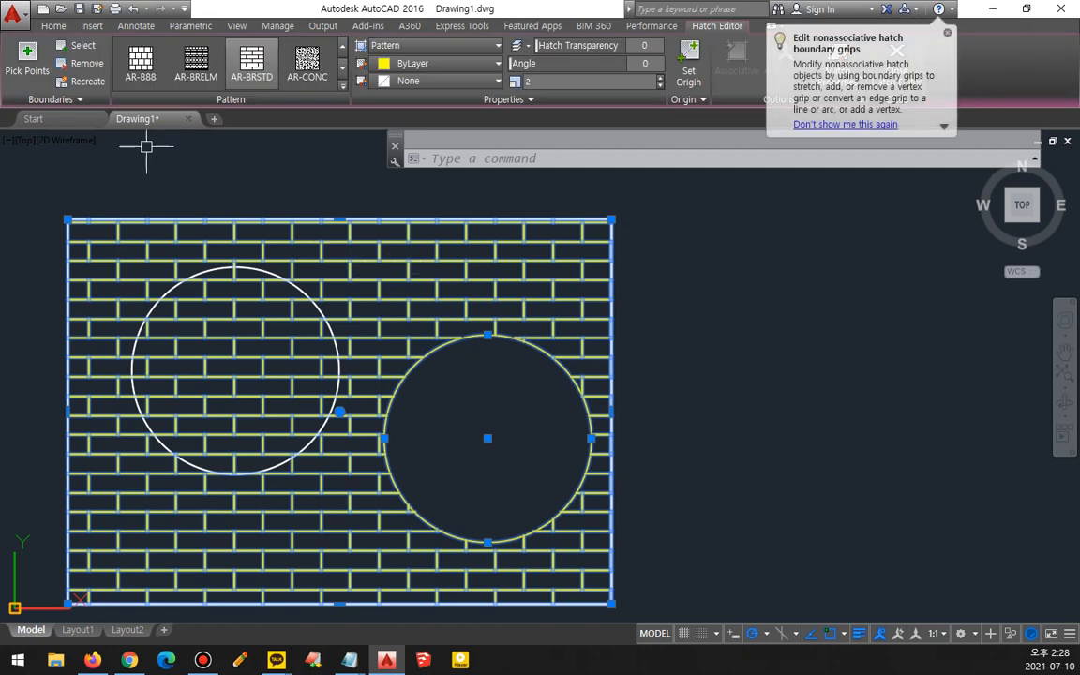
{"action": "left_click", "coordinate": [82, 45]}
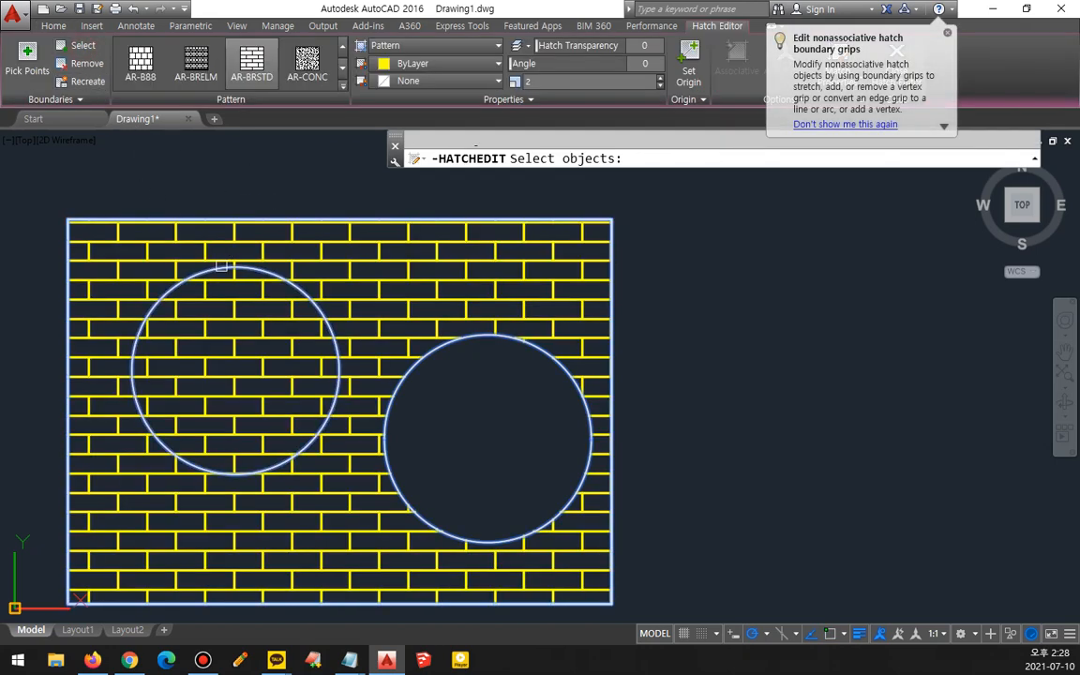
{"action": "left_click", "coordinate": [87, 63]}
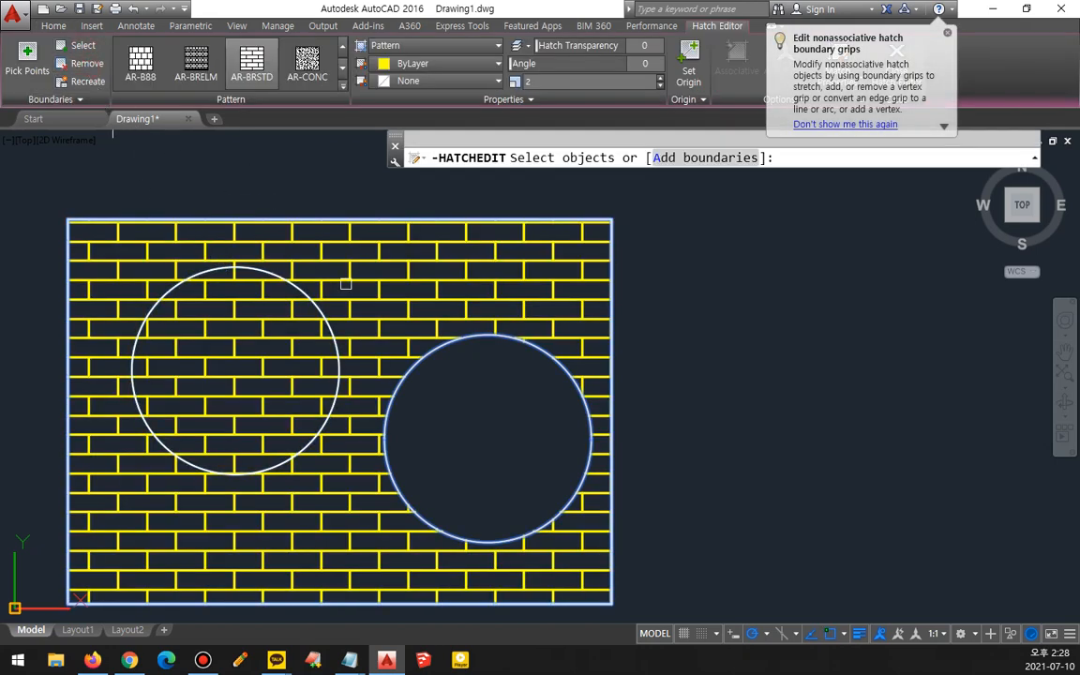
{"action": "left_click", "coordinate": [427, 347]}
{"action": "left_click", "coordinate": [87, 82]}
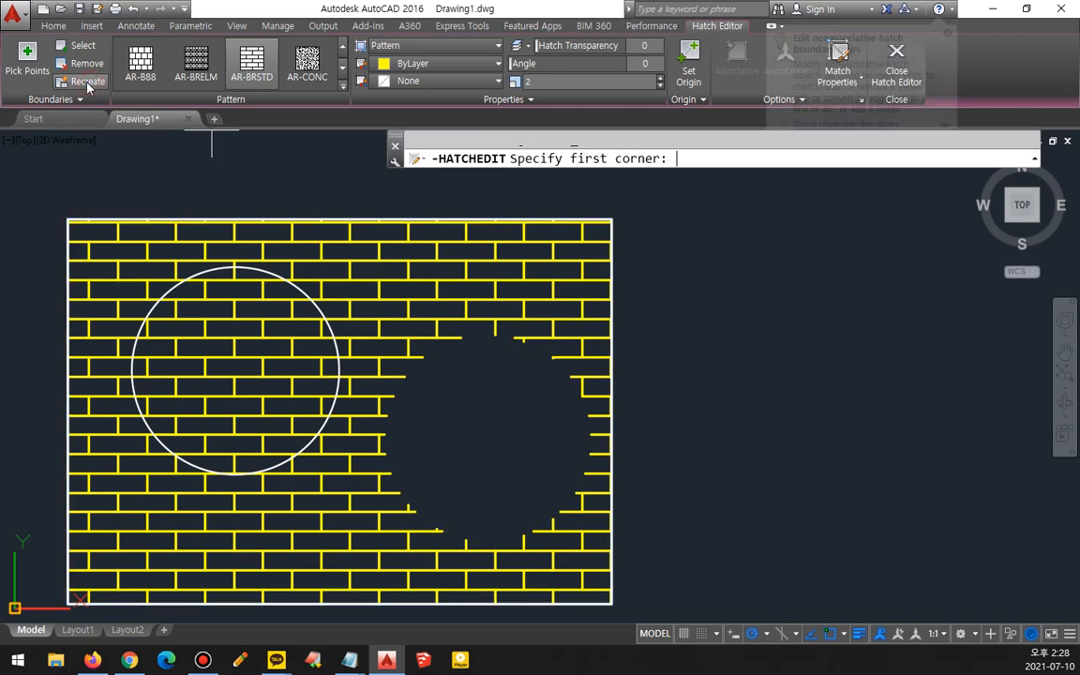
{"action": "left_click", "coordinate": [392, 308]}
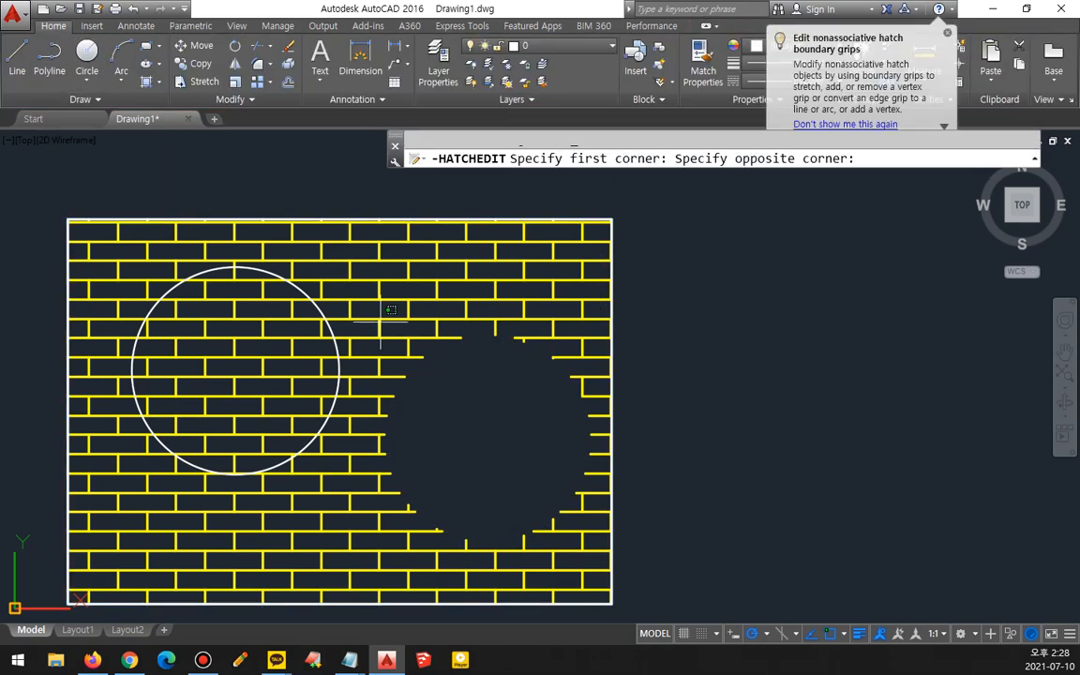
{"action": "left_click", "coordinate": [386, 344]}
{"action": "key", "text": "Escape"}
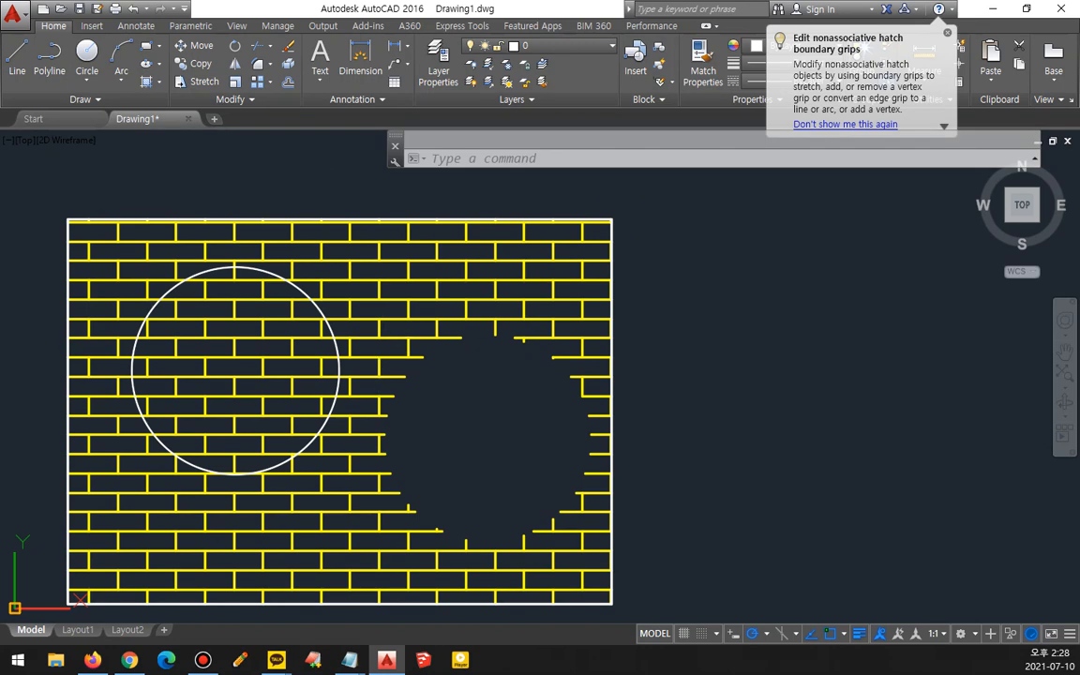
- Remove the old lower-right circular boundary from the non-associative hatch
{"action": "left_click", "coordinate": [362, 352]}
{"action": "left_click", "coordinate": [87, 64]}
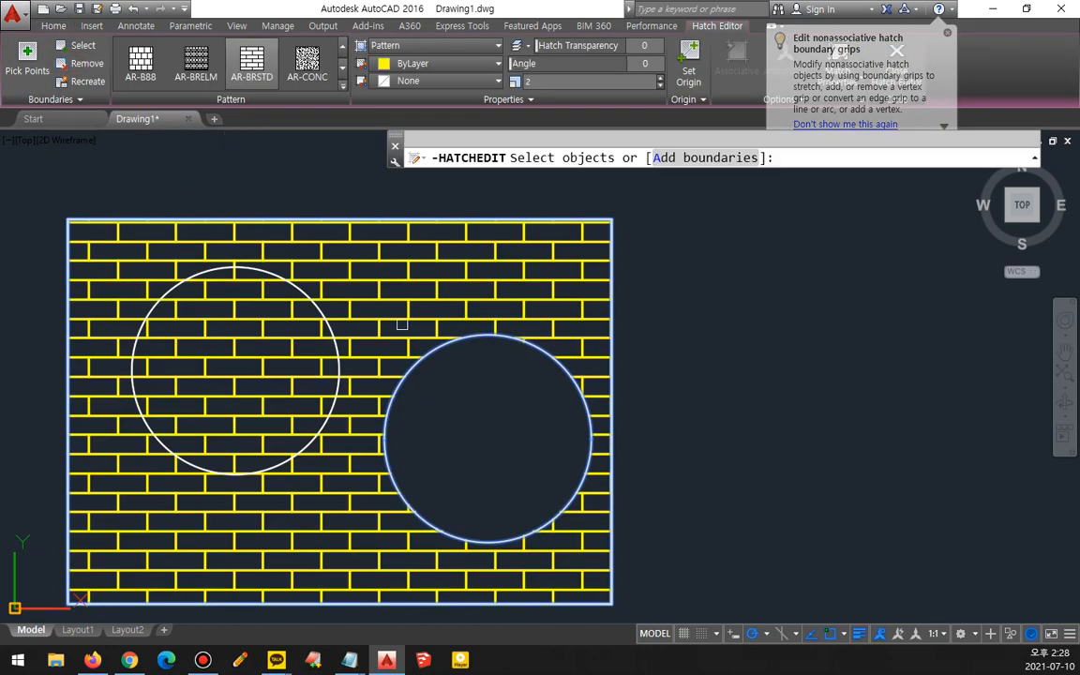
{"action": "left_click", "coordinate": [429, 347]}
{"action": "key", "text": "Return"}
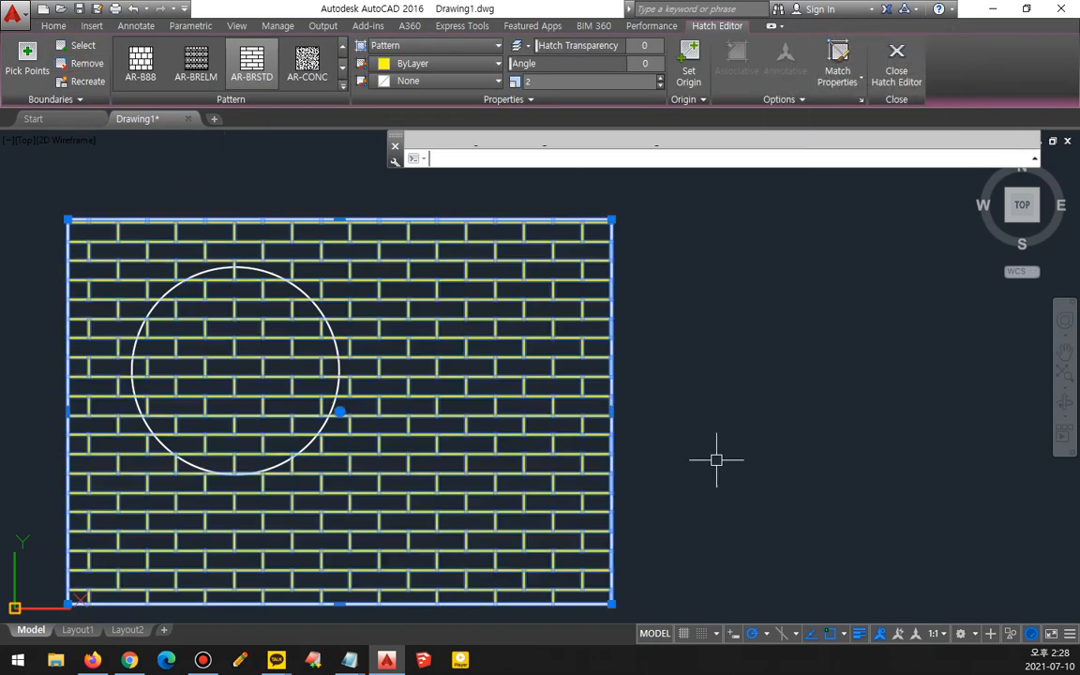
- Add the moved upper-left circle as a new boundary of the hatch and close the editor
{"action": "left_click", "coordinate": [79, 45]}
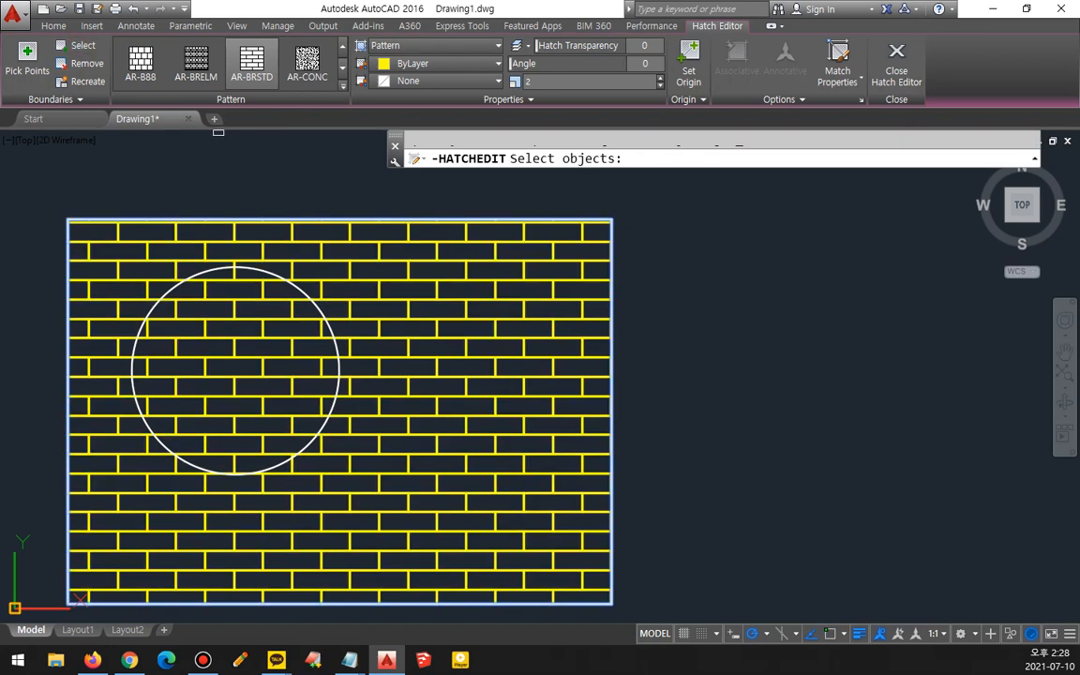
{"action": "left_click", "coordinate": [312, 302]}
{"action": "key", "text": "Return"}
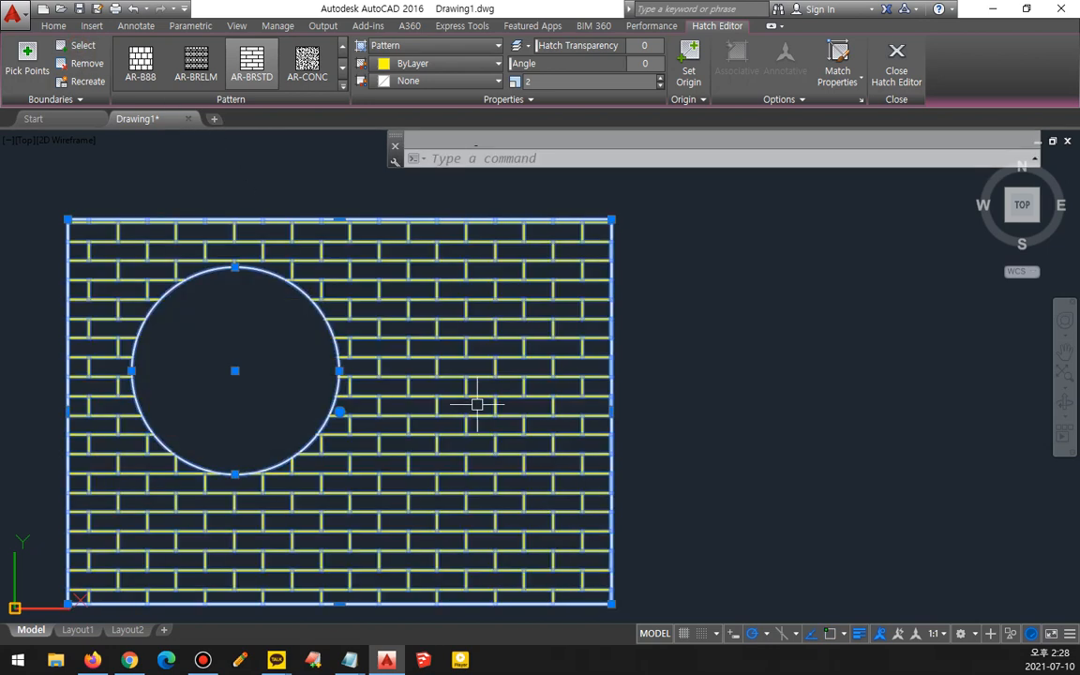
{"action": "key", "text": "Escape"}
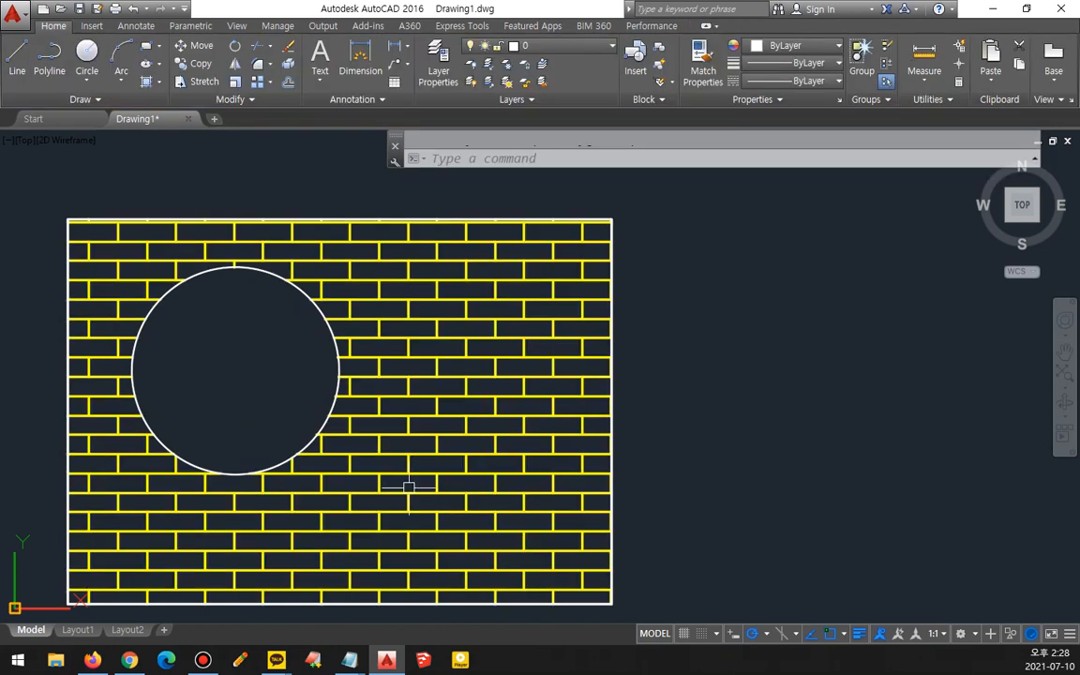
- Move the circle from the upper left back to the lower right of the rectangle
{"action": "type", "text": "m"}
{"action": "key", "text": "Return"}
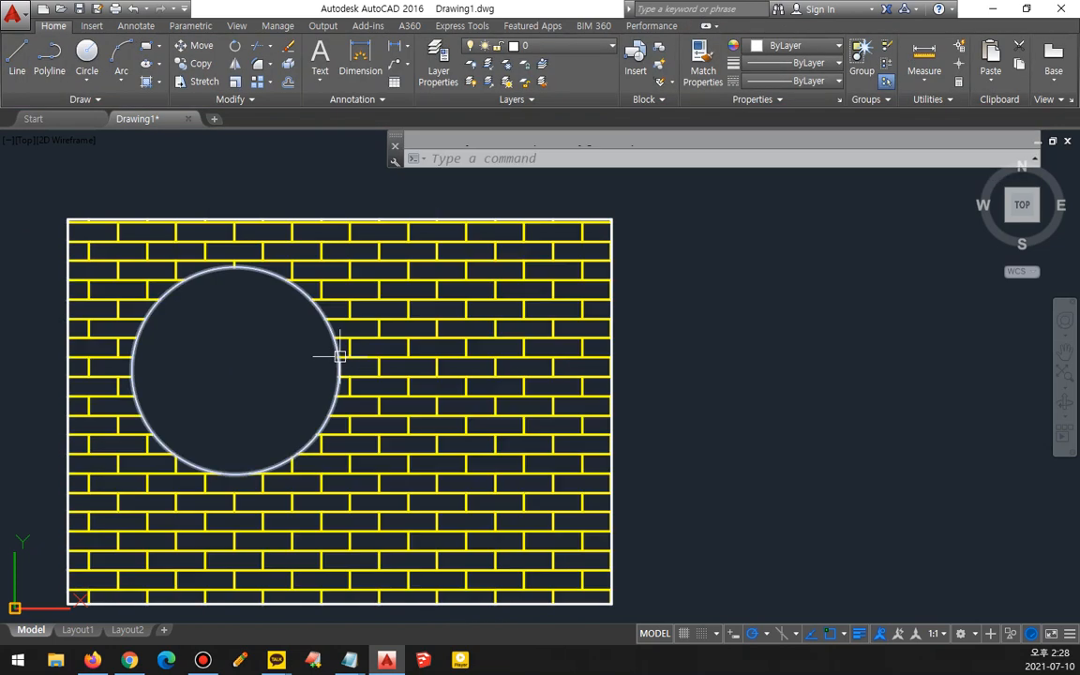
{"action": "left_click", "coordinate": [273, 282]}
{"action": "key", "text": "Return"}
{"action": "left_click", "coordinate": [260, 297]}
{"action": "left_click", "coordinate": [497, 379]}
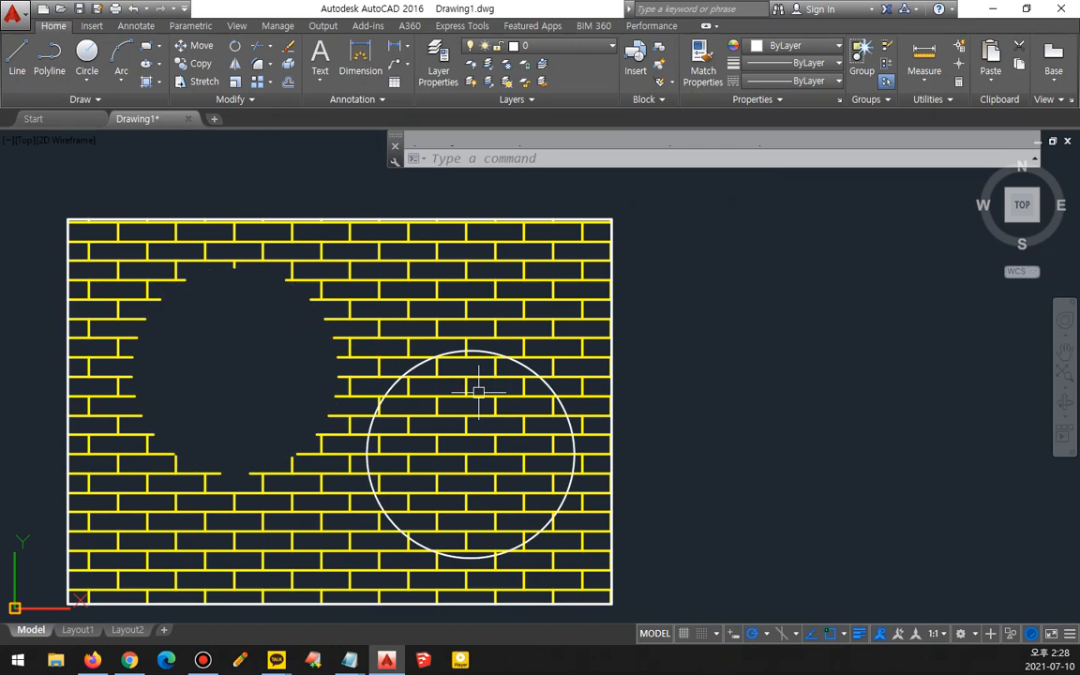
{"action": "mouse_move", "coordinate": [261, 508]}
{"action": "left_mouse_down"}
{"action": "mouse_move", "coordinate": [113, 409]}
{"action": "mouse_move", "coordinate": [358, 403]}
{"action": "mouse_move", "coordinate": [255, 493]}
{"action": "left_mouse_up"}
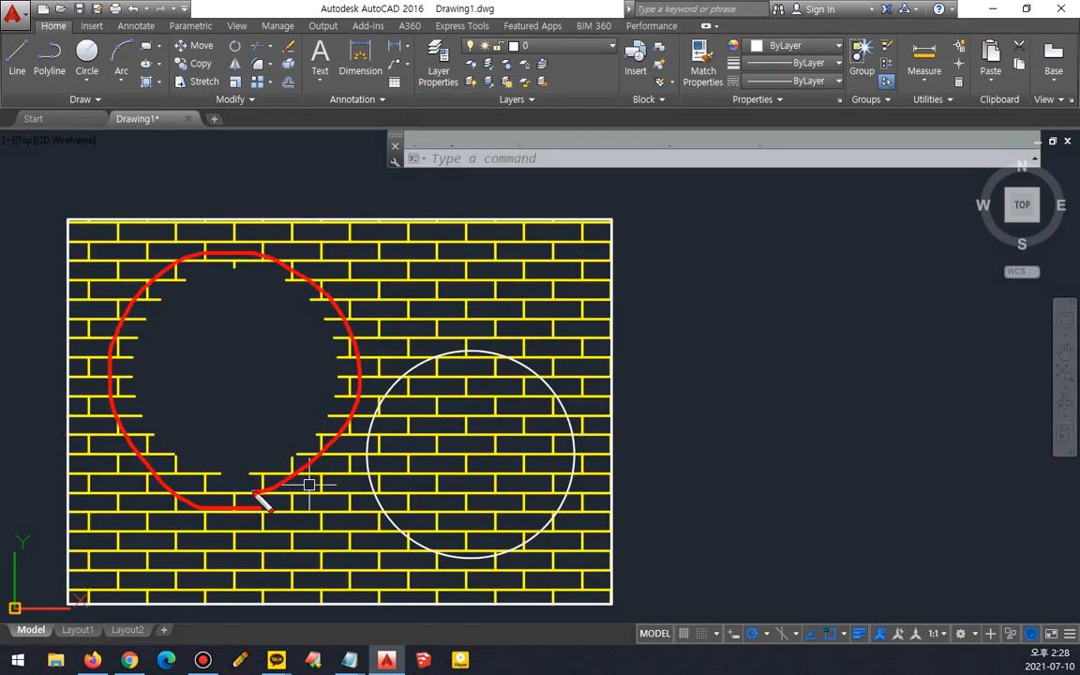
{"action": "left_click_drag", "start_coordinate": [309, 379], "coordinate": [506, 474]}
{"action": "left_click_drag", "start_coordinate": [476, 411], "coordinate": [471, 480]}
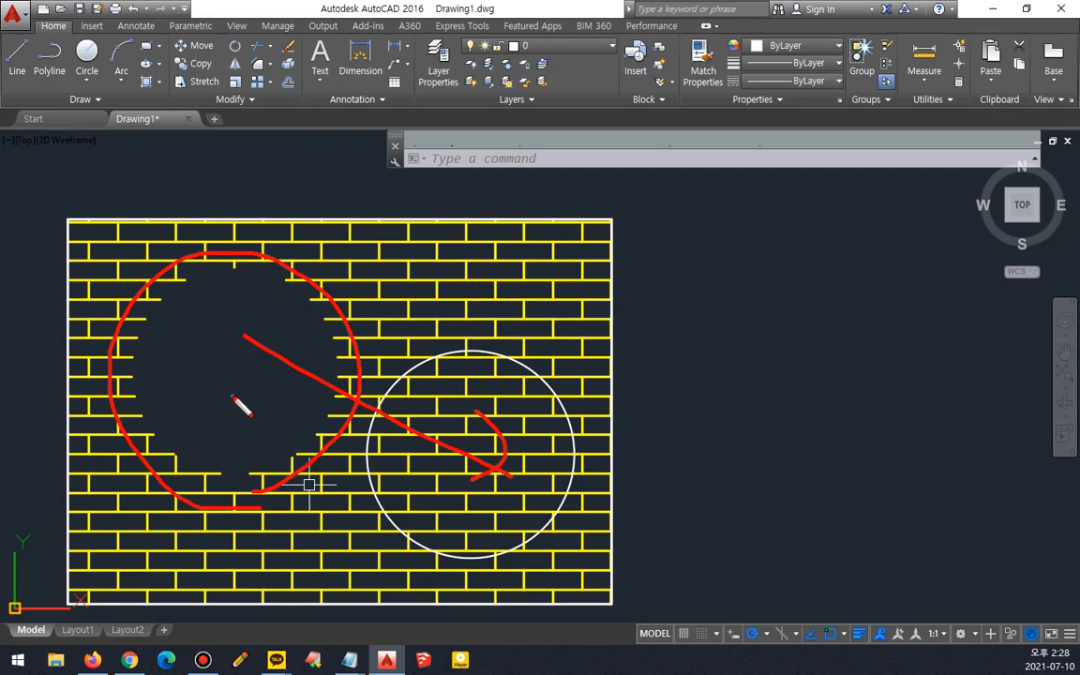
{"action": "key", "text": "Escape"}
- Remove the upper-left circular boundary from the hatch
{"action": "left_click", "coordinate": [381, 298]}
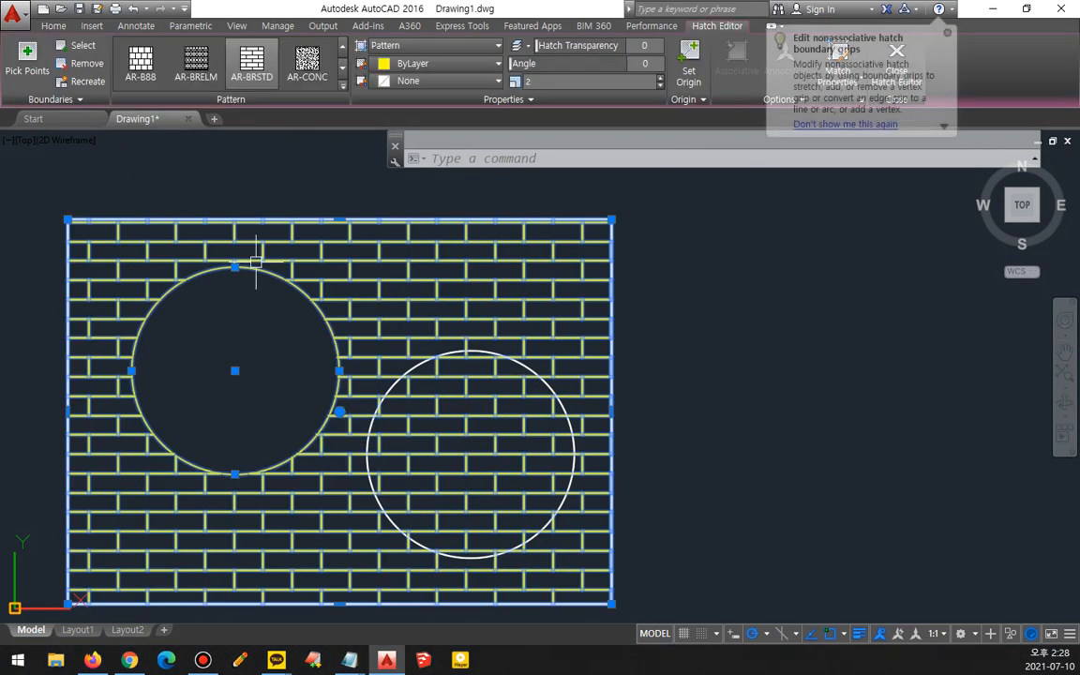
{"action": "left_click", "coordinate": [91, 65]}
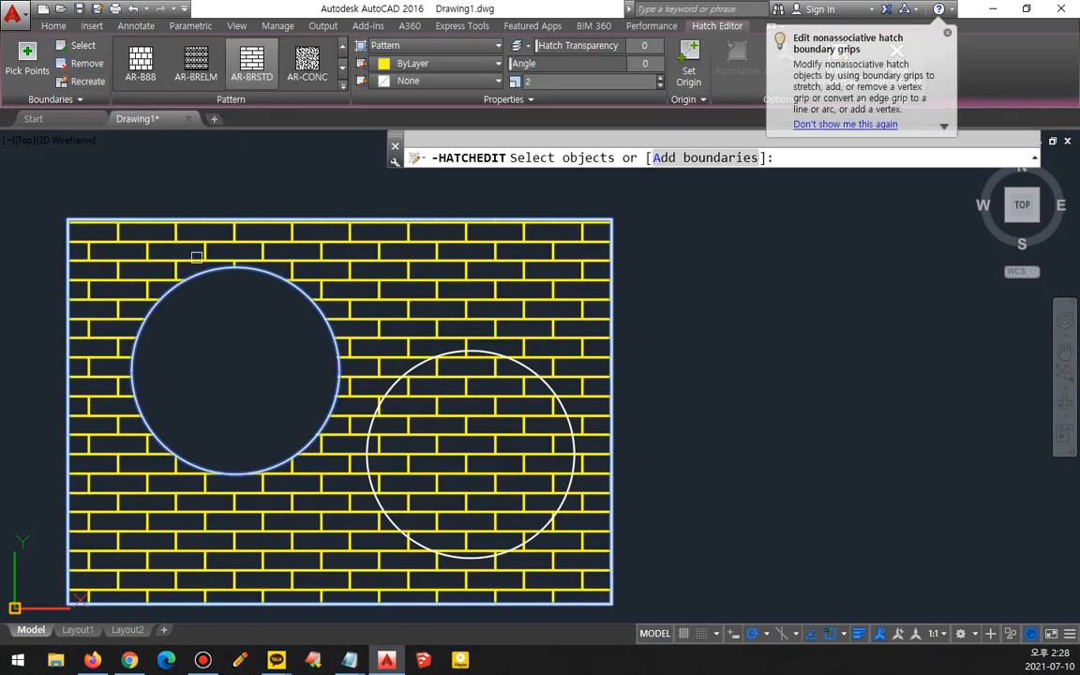
{"action": "left_click", "coordinate": [201, 268]}
{"action": "key", "text": "Return"}
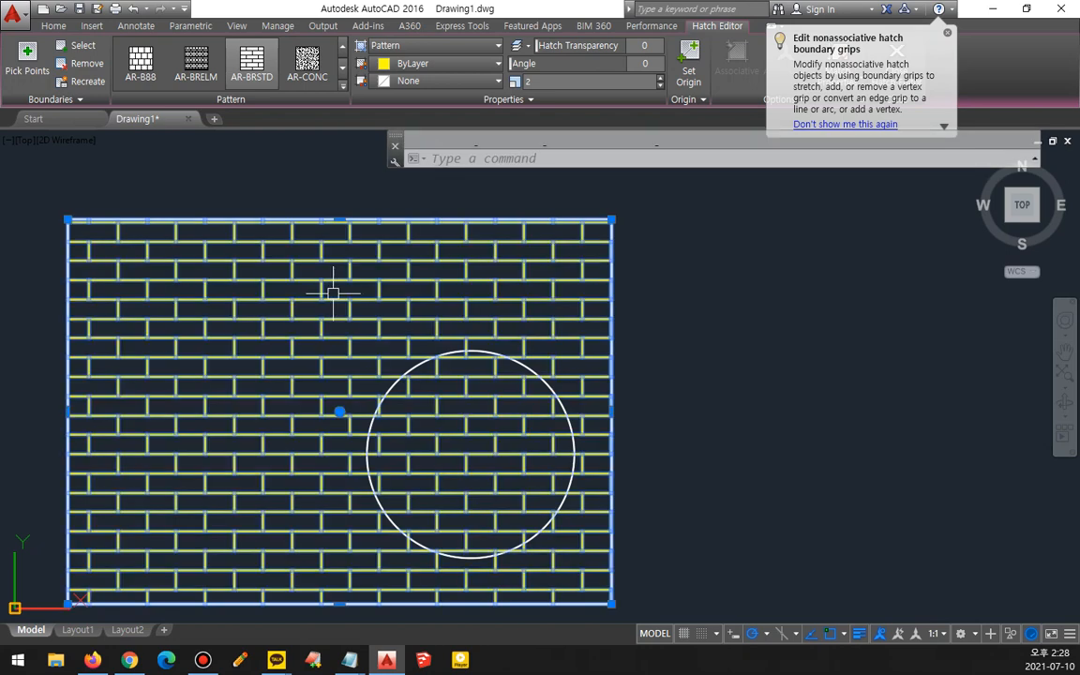
- Add the lower-right circle as the hatch's new boundary
{"action": "left_click", "coordinate": [93, 49]}
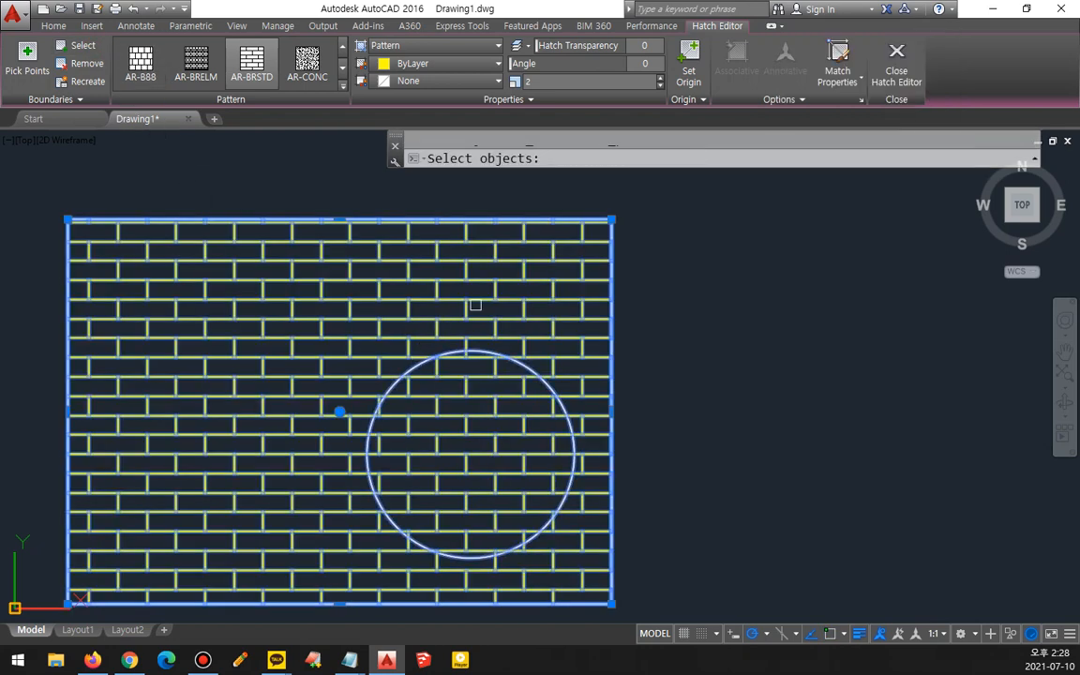
{"action": "key", "text": "Return"}
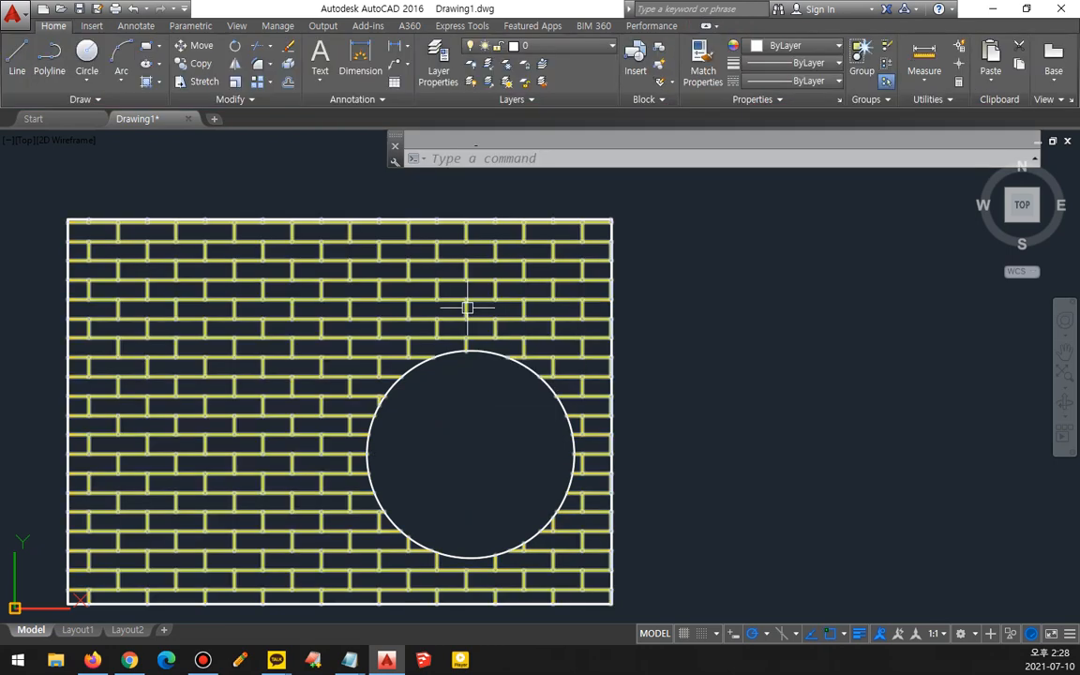
- Copy the hatched rectangle and its circle to the right of the original
{"action": "key", "text": "Return"}
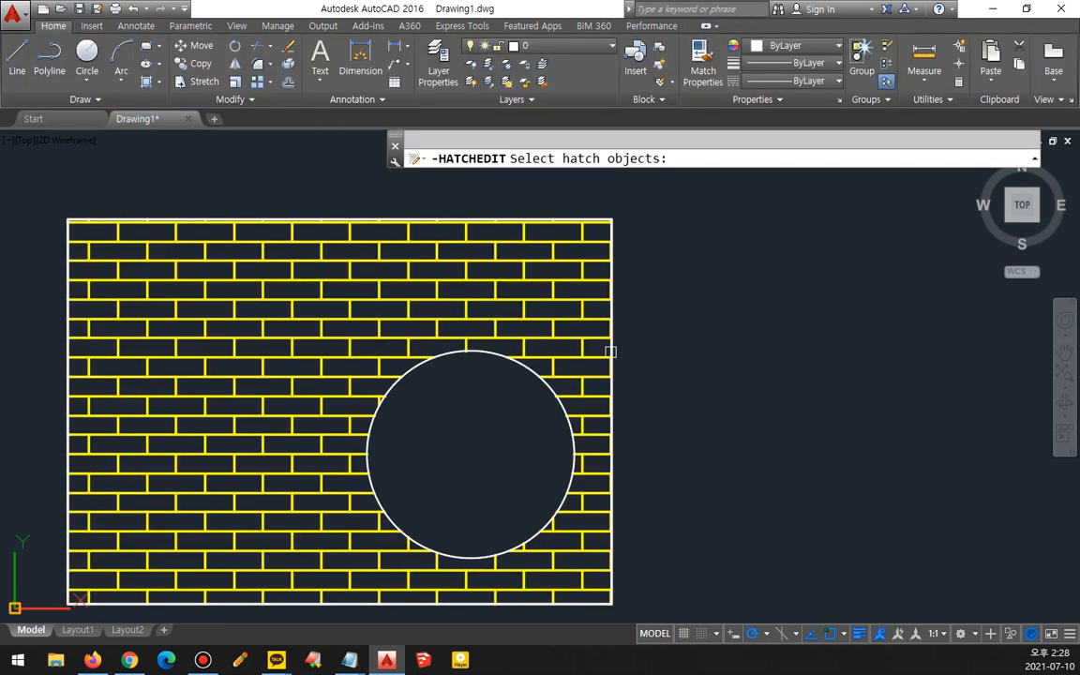
{"action": "scroll", "coordinate": [544, 326], "scroll_direction": "down", "scroll_amount": 2}
{"action": "middle_click_drag", "start_coordinate": [544, 326], "coordinate": [407, 365]}
{"action": "key", "text": "Escape"}
{"action": "type", "text": "cp"}
{"action": "key", "text": "Return"}
{"action": "left_click", "coordinate": [449, 408]}
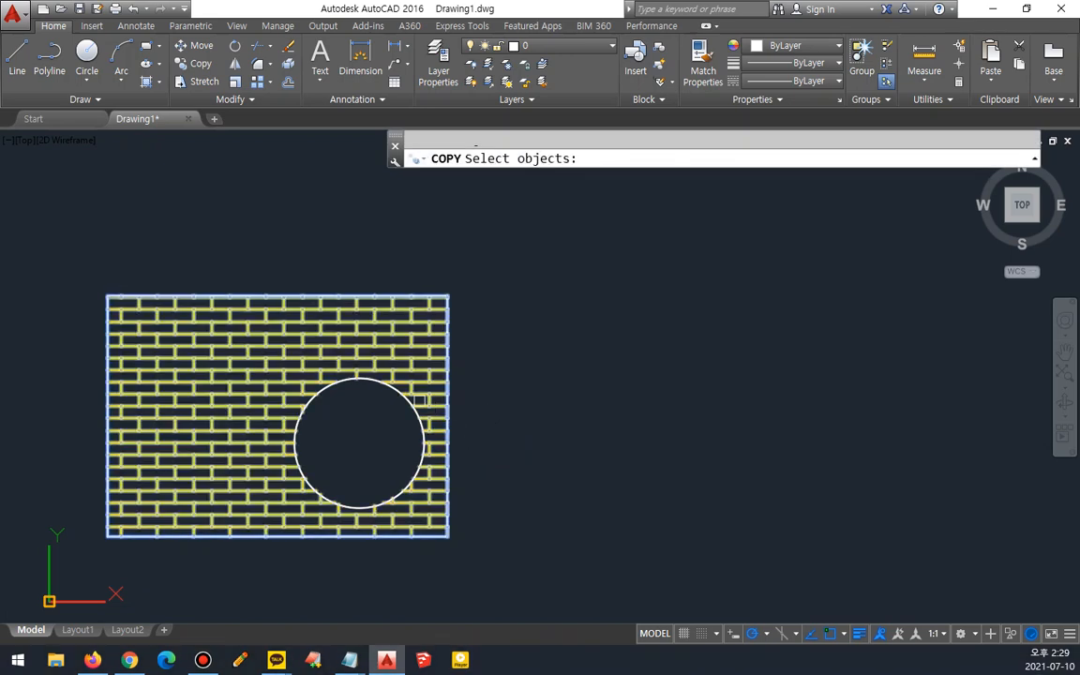
{"action": "key", "text": "Return"}
{"action": "left_click", "coordinate": [361, 441]}
{"action": "left_click", "coordinate": [731, 433]}
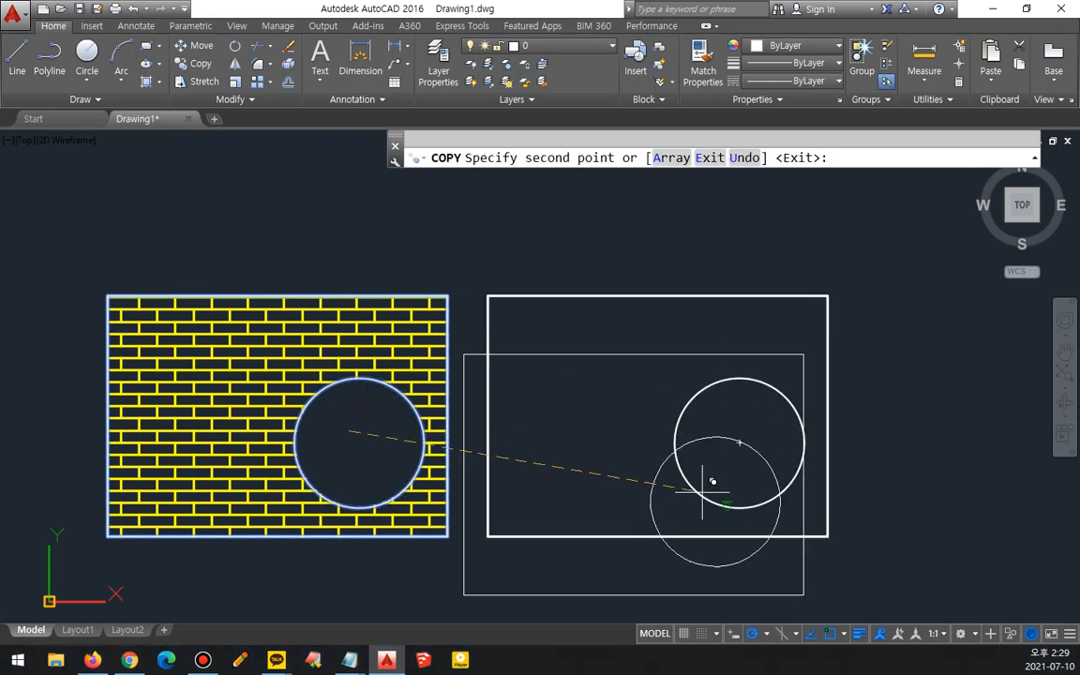
{"action": "key", "text": "Return"}
- Hatch the copied rectangle's area around the circle with the associative AR-BRSTD pattern at scale 1
{"action": "type", "text": "h"}
{"action": "key", "text": "Return"}
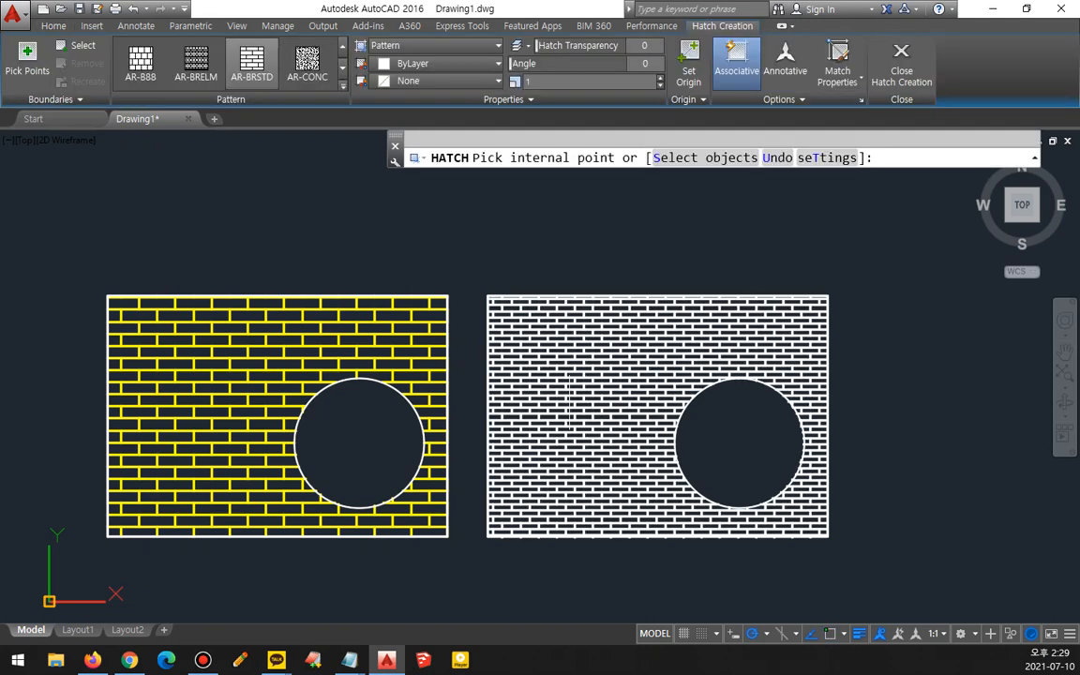
{"action": "left_click", "coordinate": [572, 482]}
{"action": "mouse_move", "coordinate": [754, 102]}
{"action": "left_mouse_down"}
{"action": "mouse_move", "coordinate": [698, 91]}
{"action": "mouse_move", "coordinate": [774, 75]}
{"action": "left_mouse_up"}
{"action": "mouse_move", "coordinate": [315, 407]}
{"action": "left_mouse_down"}
{"action": "mouse_move", "coordinate": [249, 330]}
{"action": "mouse_move", "coordinate": [242, 390]}
{"action": "left_mouse_up"}
{"action": "left_click_drag", "start_coordinate": [237, 382], "coordinate": [211, 409]}
{"action": "left_click_drag", "start_coordinate": [214, 296], "coordinate": [298, 401]}
{"action": "mouse_move", "coordinate": [621, 437]}
{"action": "left_mouse_down"}
{"action": "mouse_move", "coordinate": [530, 416]}
{"action": "mouse_move", "coordinate": [575, 459]}
{"action": "left_mouse_up"}
{"action": "key", "text": "Escape"}
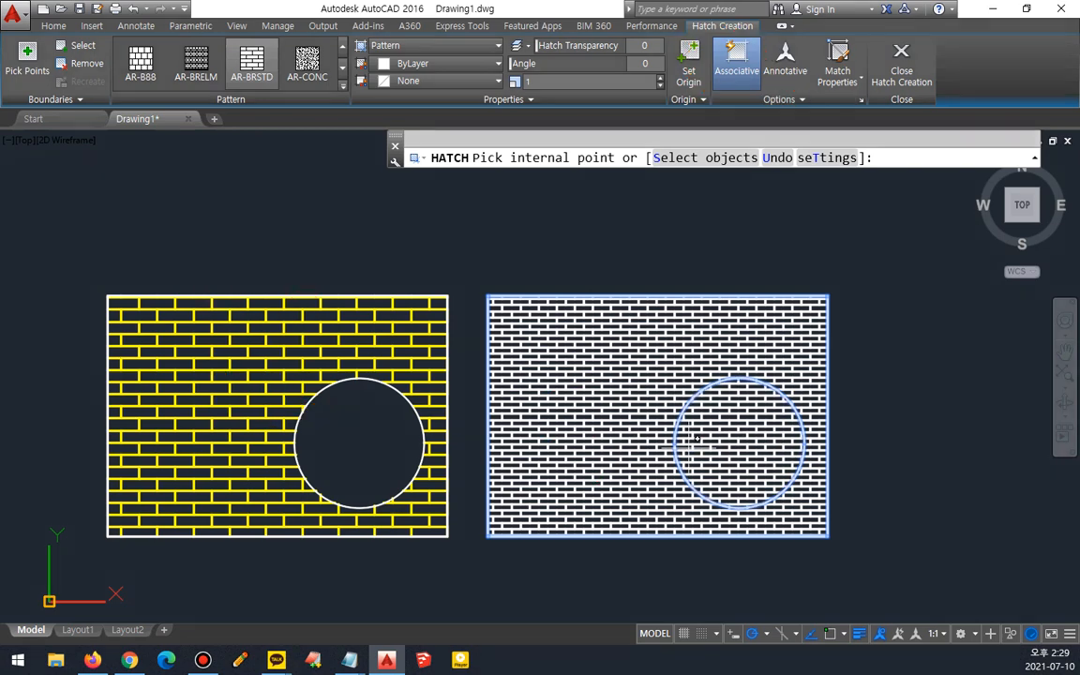
{"action": "key", "text": "Return"}
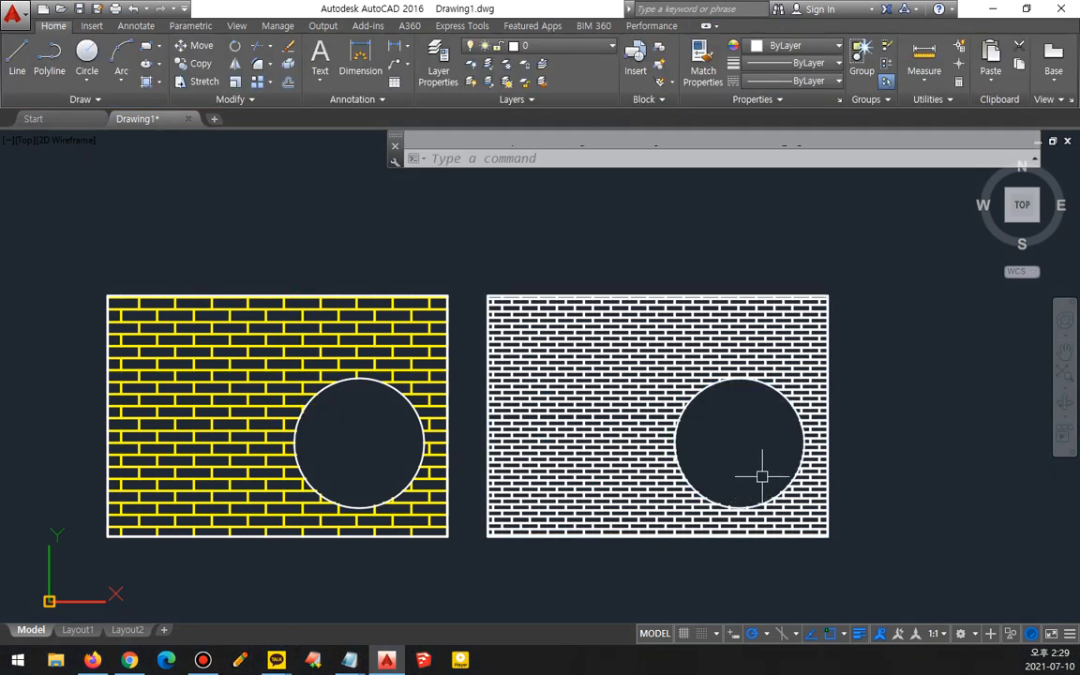
- Move the copy's circle to the upper left of its rectangle
{"action": "type", "text": "m"}
{"action": "key", "text": "Return"}
{"action": "left_click", "coordinate": [760, 386]}
{"action": "key", "text": "Return"}
{"action": "left_click", "coordinate": [739, 442]}
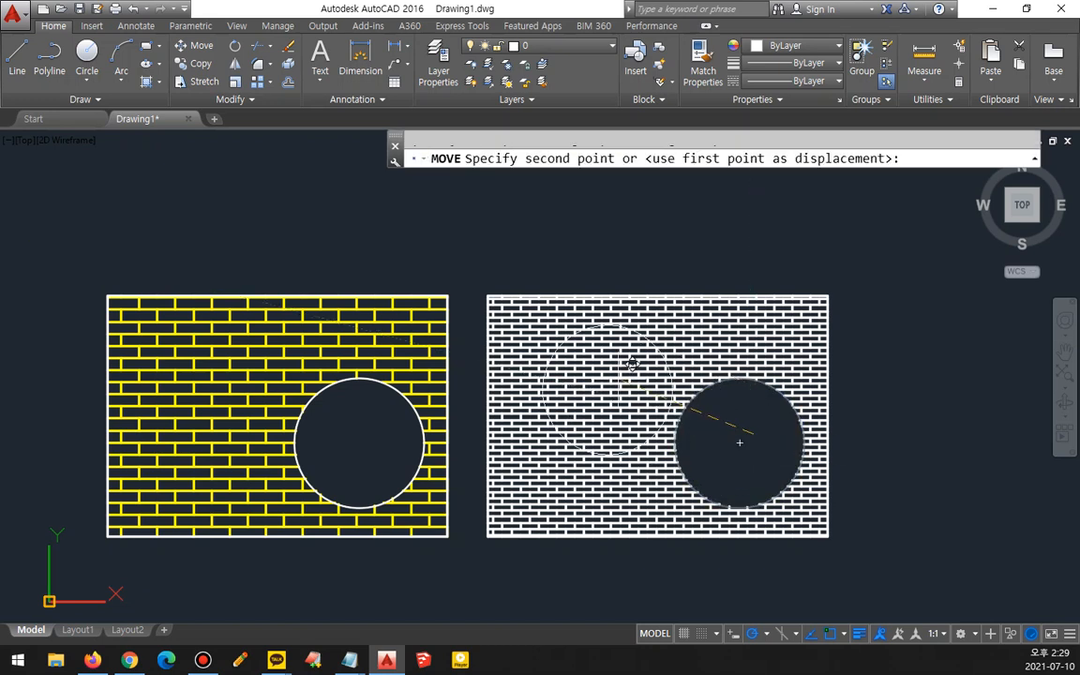
{"action": "left_click", "coordinate": [594, 382]}
- Move the copy's circle back down to the lower right of its rectangle
{"action": "key", "text": "Return"}
{"action": "left_click", "coordinate": [630, 430]}
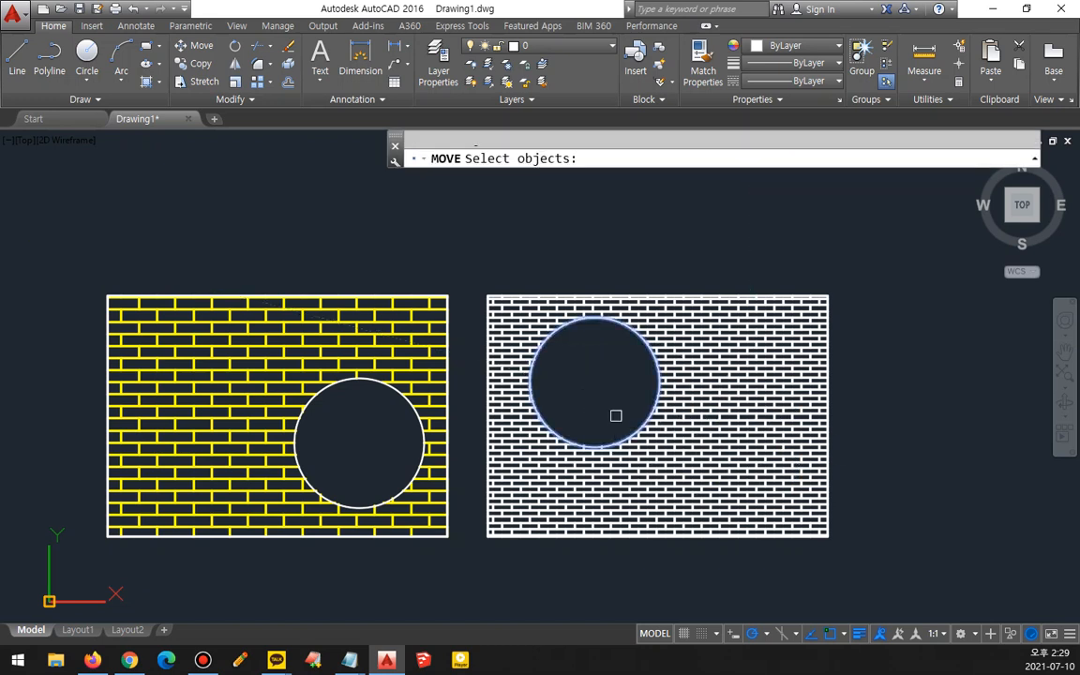
{"action": "key", "text": "Return"}
{"action": "left_click", "coordinate": [594, 382]}
{"action": "left_click", "coordinate": [726, 458]}
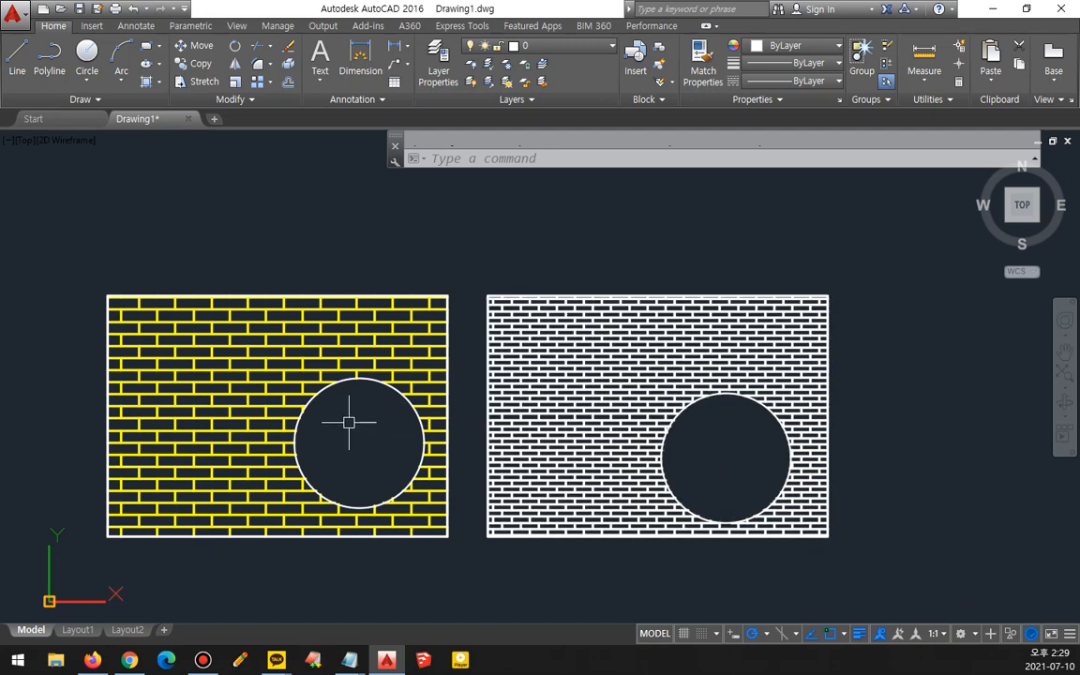
- Move the original rectangle's circle to the upper left
{"action": "key", "text": "Return"}
{"action": "left_click", "coordinate": [395, 389]}
{"action": "key", "text": "Return"}
{"action": "left_click", "coordinate": [384, 394]}
{"action": "left_click", "coordinate": [228, 333]}
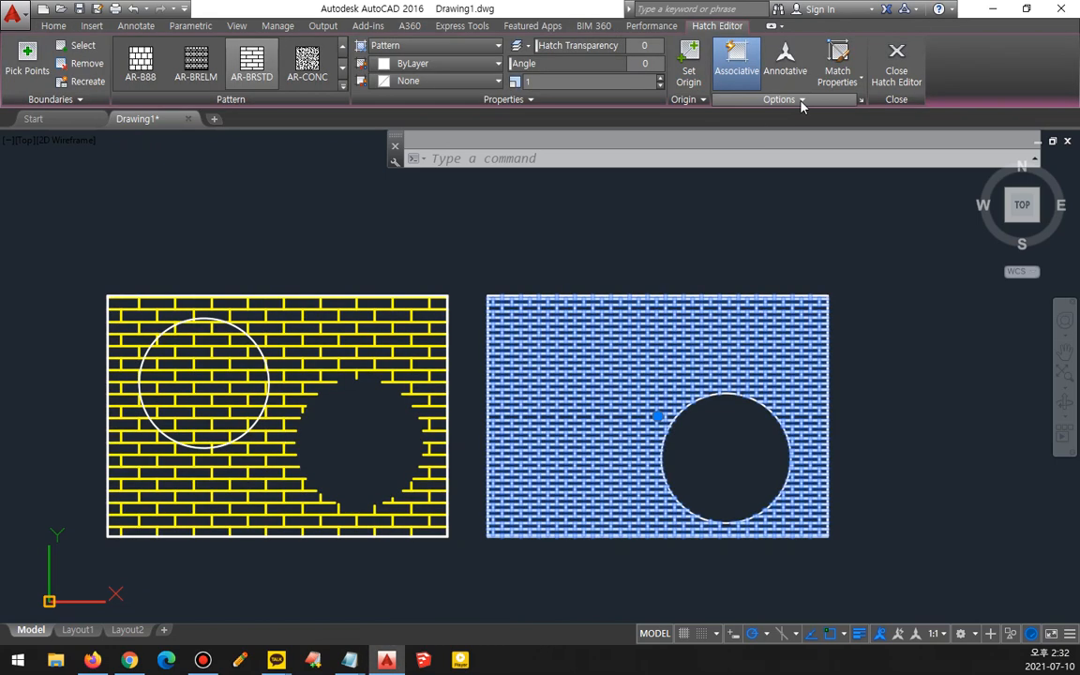
- Expand the copied hatch's options panel to examine its extra settings
{"action": "left_click", "coordinate": [778, 100]}
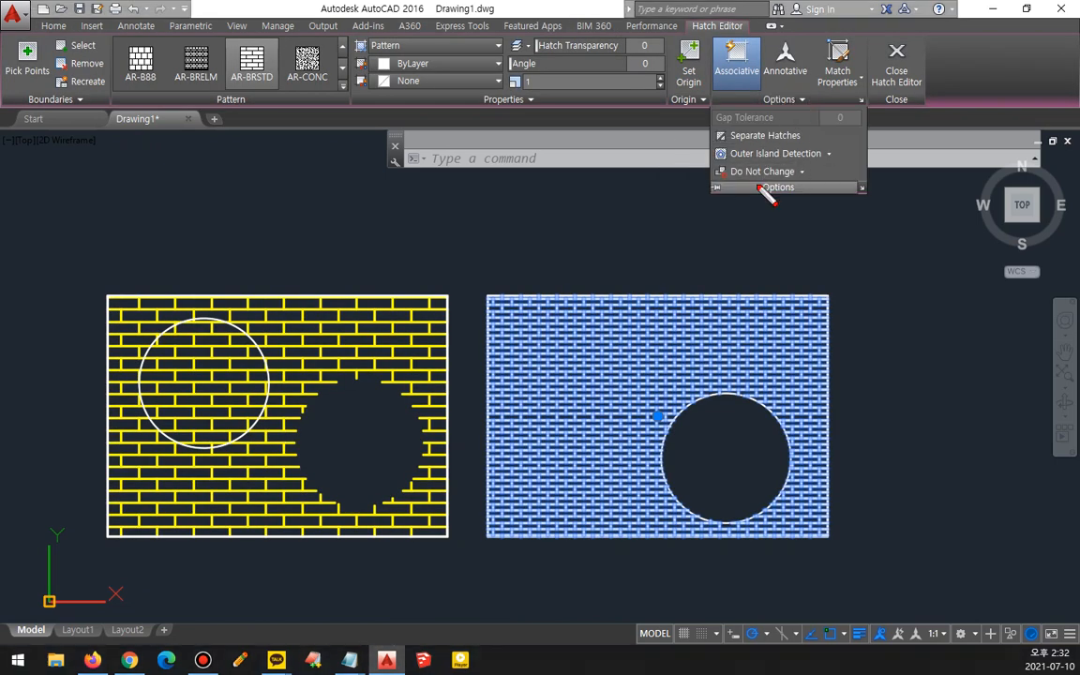
{"action": "mouse_move", "coordinate": [767, 166]}
{"action": "left_mouse_down"}
{"action": "mouse_move", "coordinate": [712, 131]}
{"action": "mouse_move", "coordinate": [839, 161]}
{"action": "mouse_move", "coordinate": [727, 173]}
{"action": "mouse_move", "coordinate": [761, 147]}
{"action": "mouse_move", "coordinate": [822, 146]}
{"action": "left_mouse_up"}
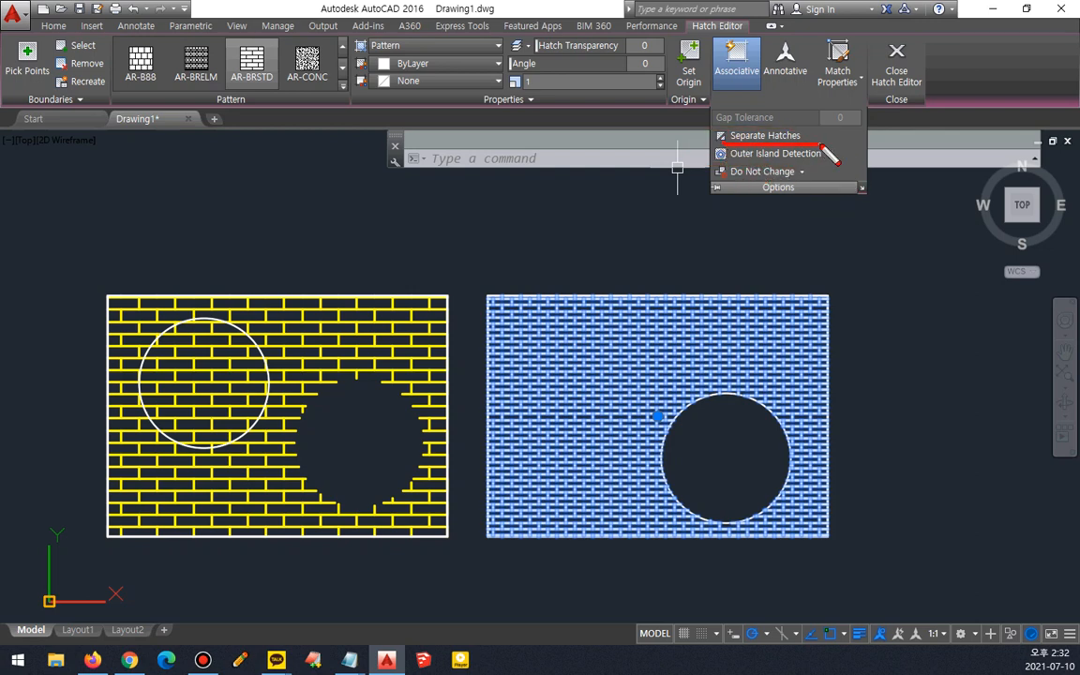
{"action": "key", "text": "Escape"}
{"action": "key", "text": "Escape"}
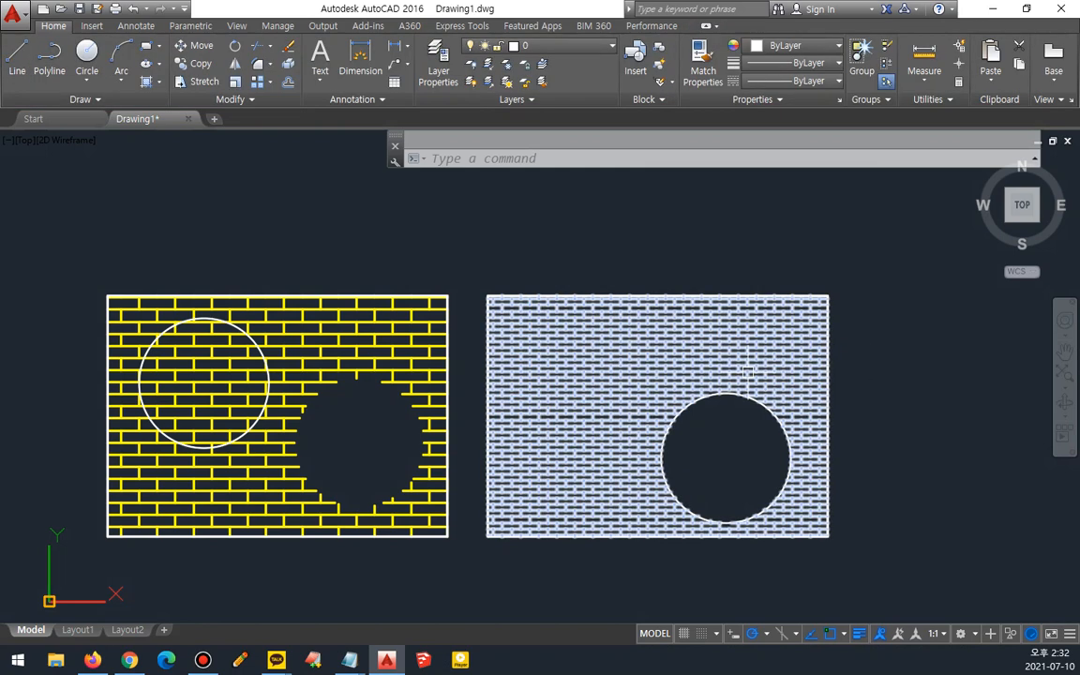
- Move the circle out of the copied hatched rectangle to a spot on its right
{"action": "middle_click_drag", "start_coordinate": [734, 376], "coordinate": [690, 379]}
{"action": "type", "text": "m"}
{"action": "key", "text": "space"}
{"action": "left_click", "coordinate": [699, 398]}
{"action": "key", "text": "space"}
{"action": "left_click", "coordinate": [669, 426]}
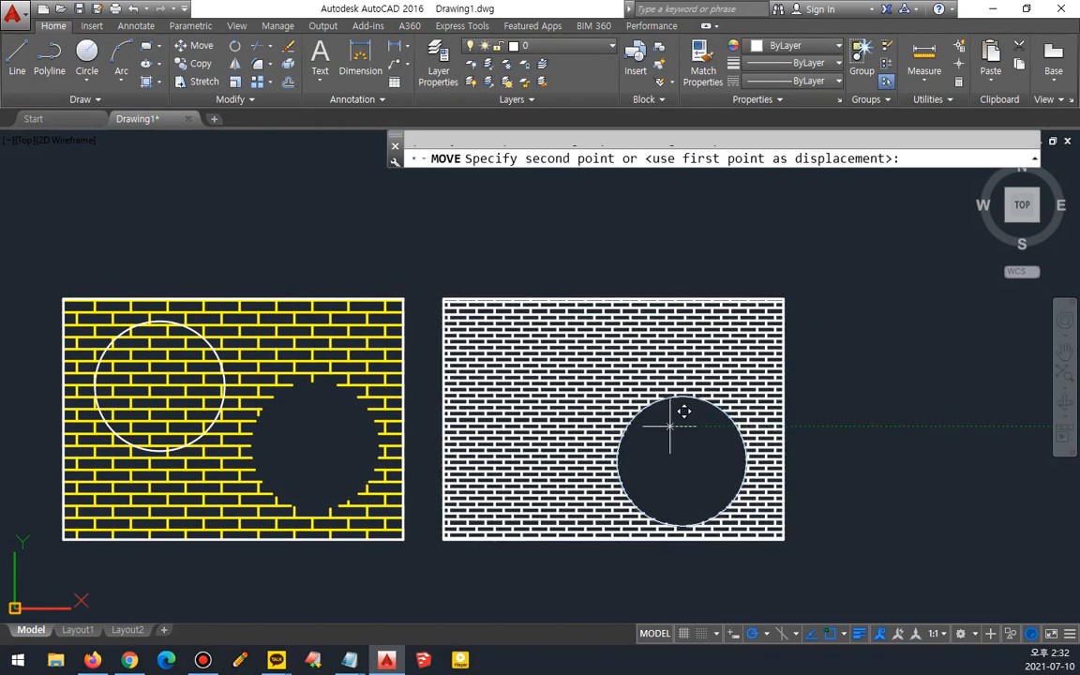
{"action": "left_click", "coordinate": [889, 368]}
- Move the detached hatched circle further up to the upper right of the rectangle
{"action": "mouse_move", "coordinate": [675, 462]}
{"action": "left_mouse_down"}
{"action": "mouse_move", "coordinate": [682, 424]}
{"action": "mouse_move", "coordinate": [640, 465]}
{"action": "left_mouse_up"}
{"action": "left_click_drag", "start_coordinate": [909, 412], "coordinate": [647, 432]}
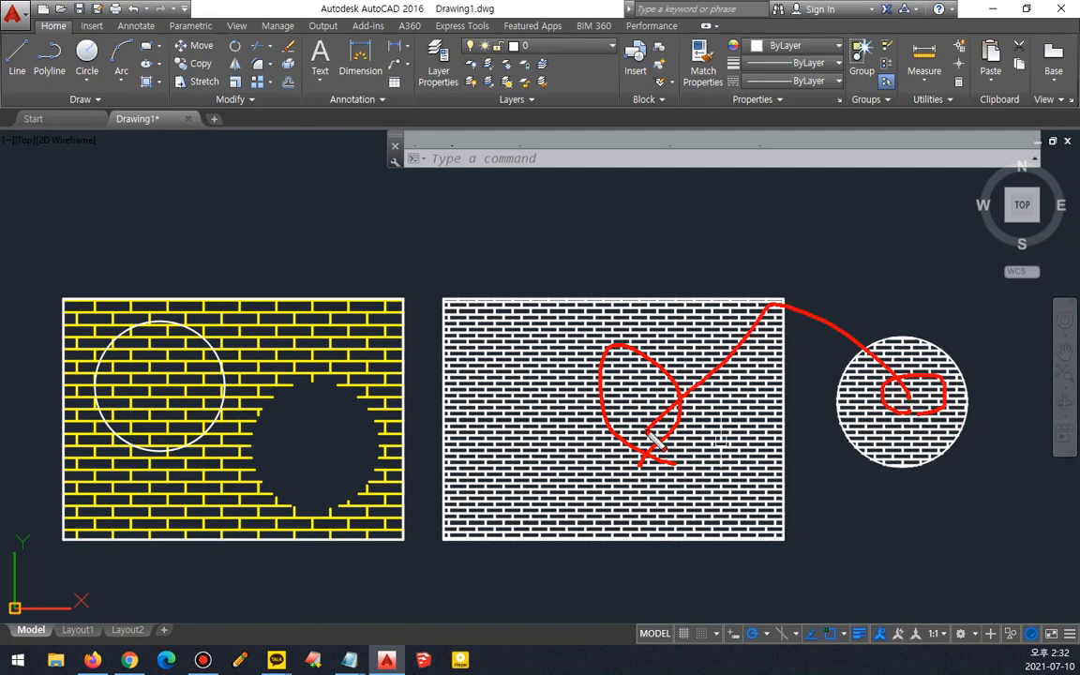
{"action": "left_click", "coordinate": [701, 372]}
{"action": "type", "text": "m"}
{"action": "key", "text": "space"}
{"action": "left_click", "coordinate": [854, 358]}
{"action": "key", "text": "space"}
{"action": "left_click", "coordinate": [829, 402]}
{"action": "left_click", "coordinate": [844, 307]}
{"action": "key", "text": "space"}
{"action": "key", "text": "Escape"}
- Select the rectangle's hatch and expand its options panel to review the settings
{"action": "left_click", "coordinate": [636, 389]}
{"action": "key", "text": "ctrl+2"}
{"action": "mouse_move", "coordinate": [619, 475]}
{"action": "left_mouse_down"}
{"action": "mouse_move", "coordinate": [668, 393]}
{"action": "mouse_move", "coordinate": [655, 423]}
{"action": "left_mouse_up"}
{"action": "left_click_drag", "start_coordinate": [964, 306], "coordinate": [935, 319]}
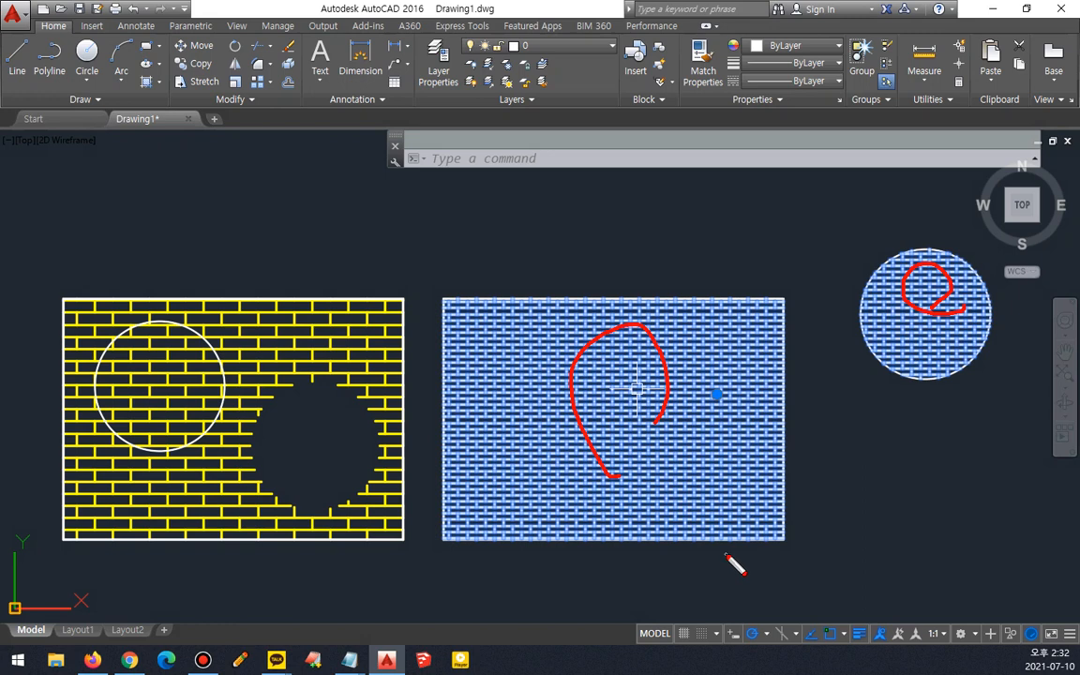
{"action": "key", "text": "e"}
{"action": "mouse_move", "coordinate": [631, 262]}
{"action": "left_mouse_down"}
{"action": "mouse_move", "coordinate": [632, 352]}
{"action": "mouse_move", "coordinate": [644, 339]}
{"action": "left_mouse_up"}
{"action": "mouse_move", "coordinate": [909, 219]}
{"action": "left_mouse_down"}
{"action": "mouse_move", "coordinate": [935, 268]}
{"action": "mouse_move", "coordinate": [900, 255]}
{"action": "left_mouse_up"}
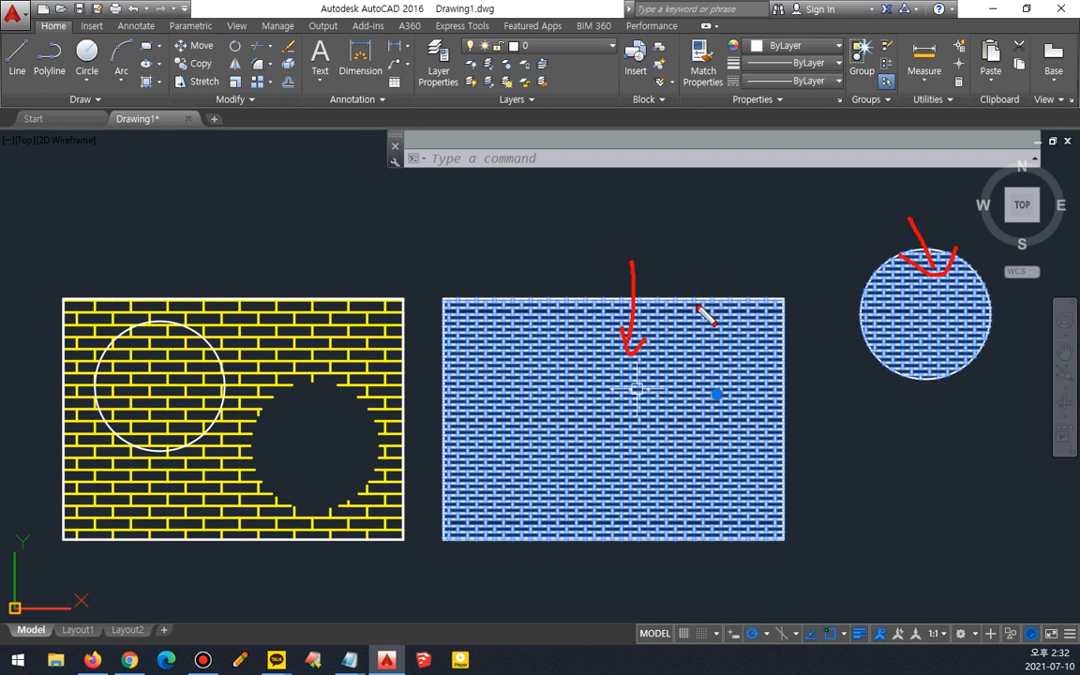
{"action": "key", "text": "Escape"}
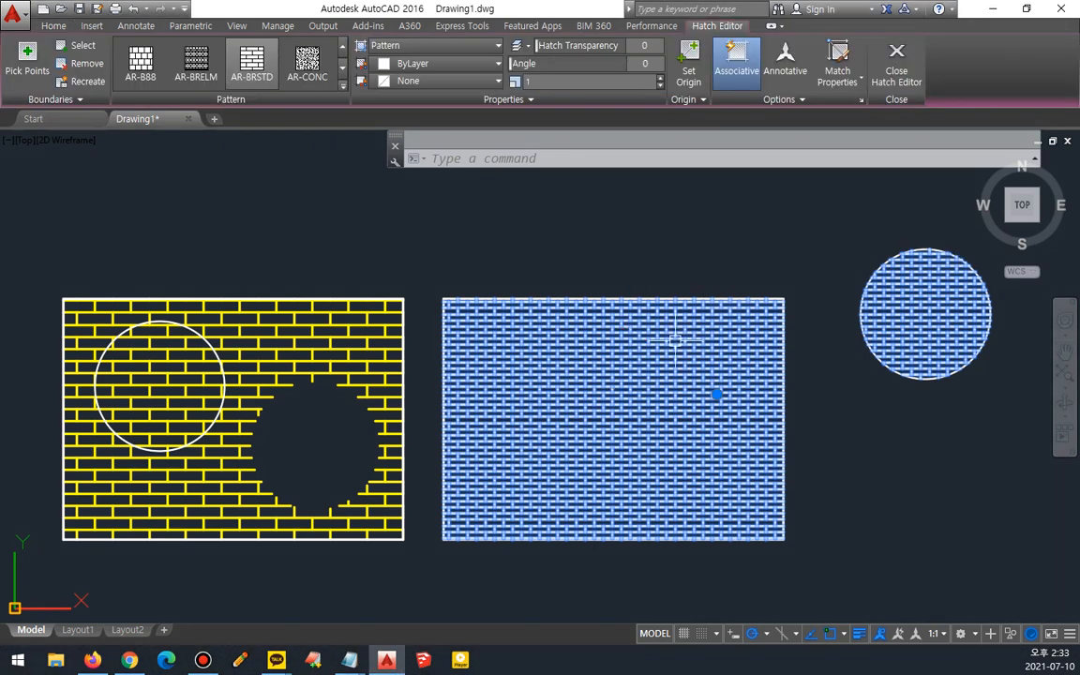
{"action": "left_click", "coordinate": [778, 99]}
{"action": "left_click", "coordinate": [765, 135]}
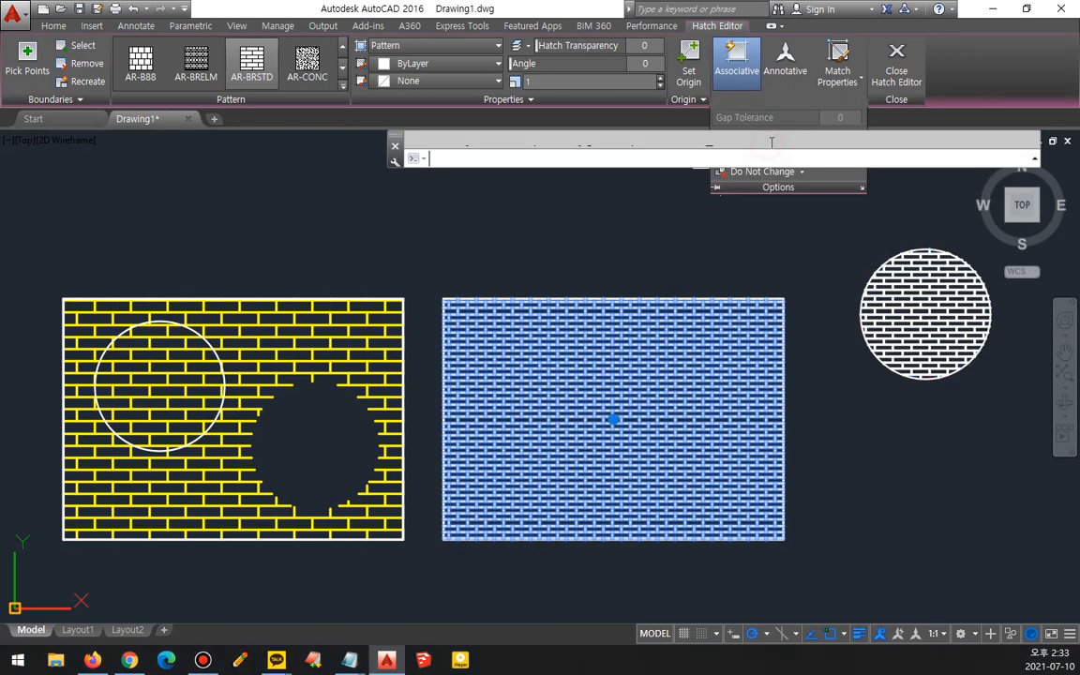
{"action": "left_click", "coordinate": [712, 318]}
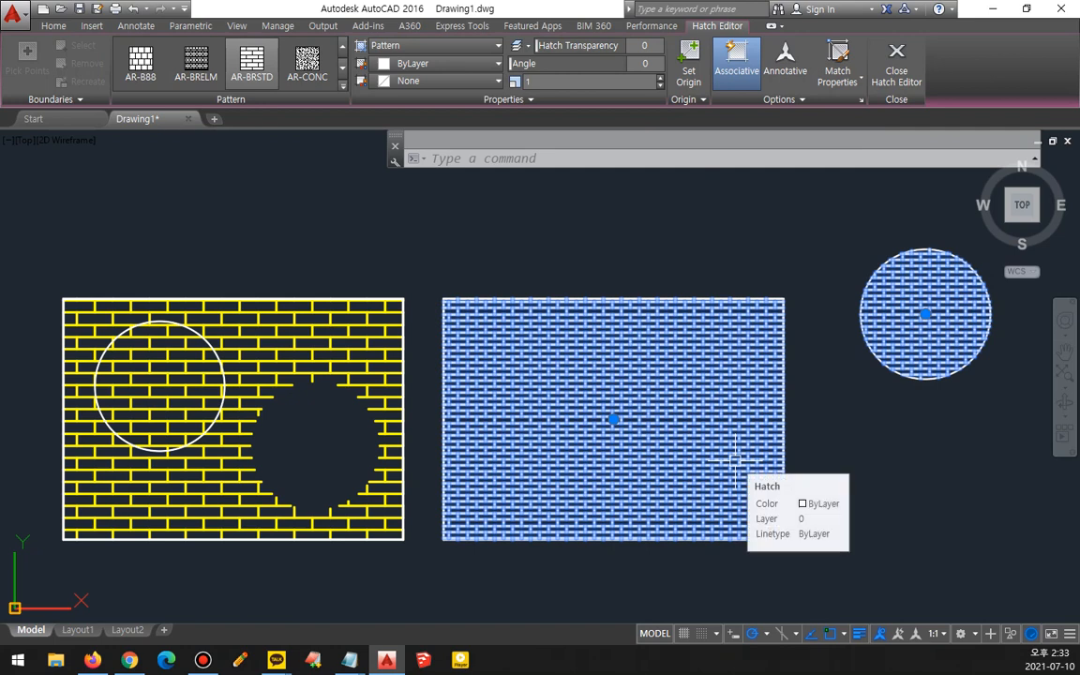
{"action": "key", "text": "Escape"}
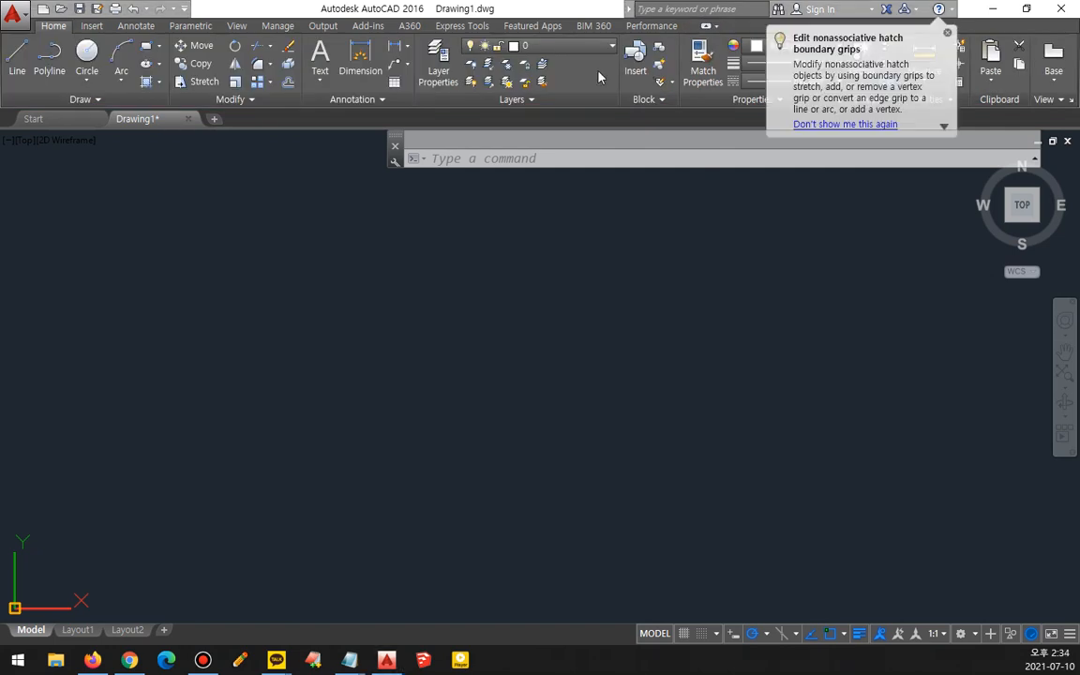
- Draw a new large rectangle and a circle inside it
{"action": "scroll", "coordinate": [297, 401], "scroll_direction": "down", "scroll_amount": 3}
{"action": "type", "text": "rec"}
{"action": "key", "text": "Return"}
{"action": "left_click", "coordinate": [308, 427]}
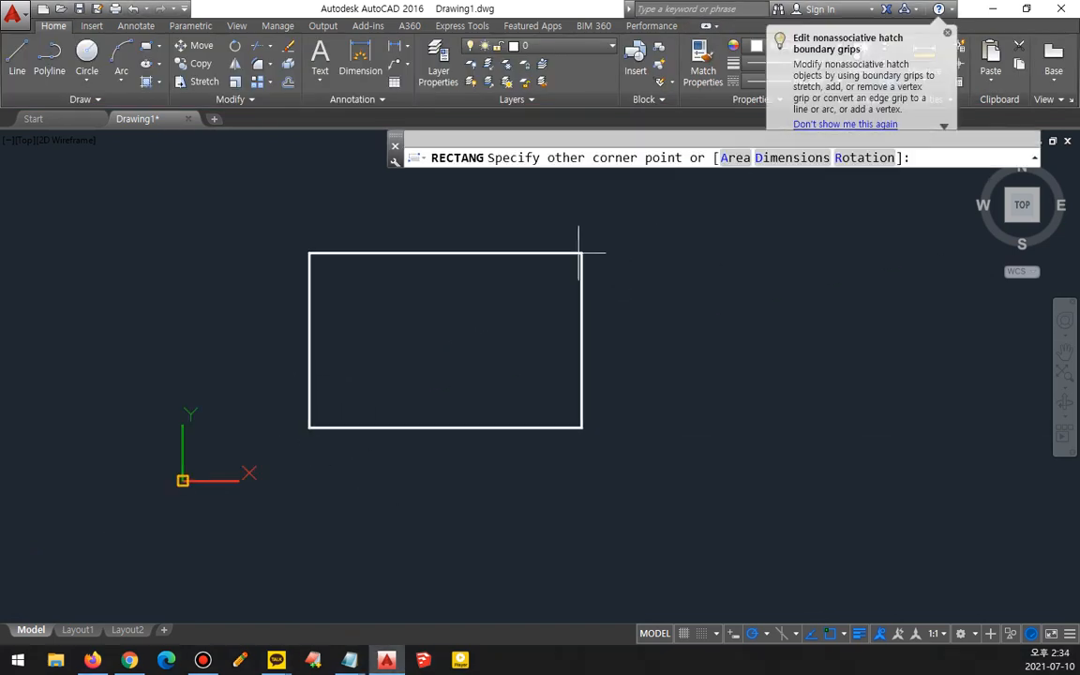
{"action": "middle_click_drag", "start_coordinate": [567, 323], "coordinate": [564, 393]}
{"action": "left_click", "coordinate": [620, 224]}
{"action": "type", "text": "c"}
{"action": "key", "text": "Return"}
{"action": "left_click", "coordinate": [449, 366]}
{"action": "left_click", "coordinate": [458, 255]}
- Draw a smaller rectangle inside the circle and a small circle at its centre
{"action": "type", "text": "rec"}
{"action": "key", "text": "Return"}
{"action": "left_click", "coordinate": [393, 298]}
{"action": "left_click", "coordinate": [516, 420]}
{"action": "type", "text": "c"}
{"action": "key", "text": "Return"}
{"action": "left_click", "coordinate": [464, 358]}
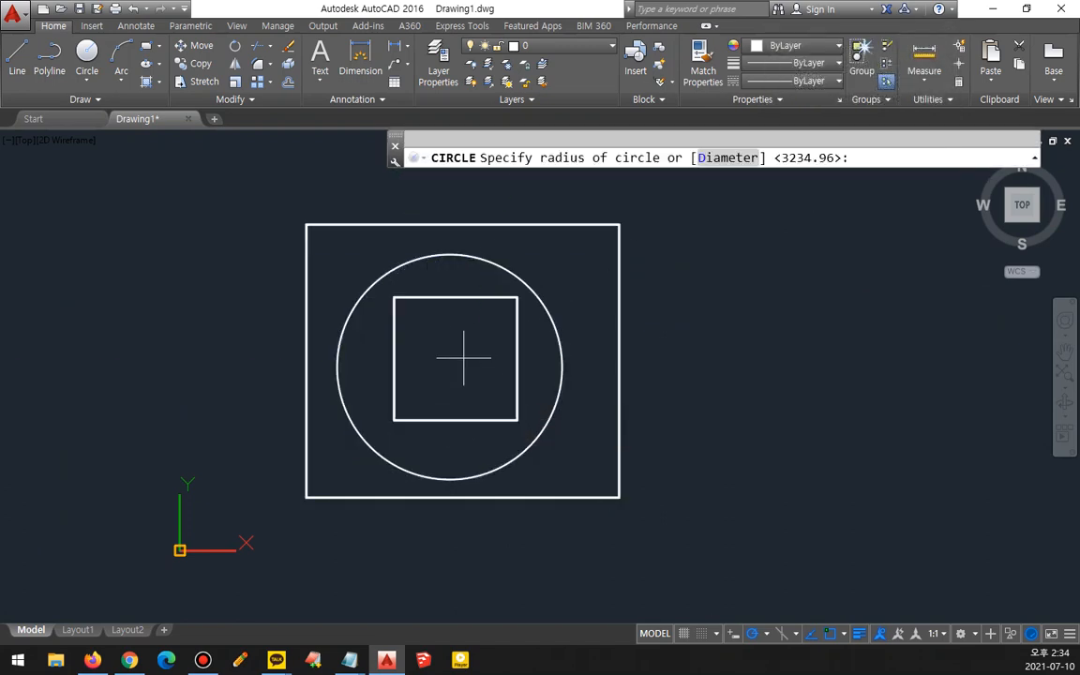
{"action": "left_click", "coordinate": [469, 324]}
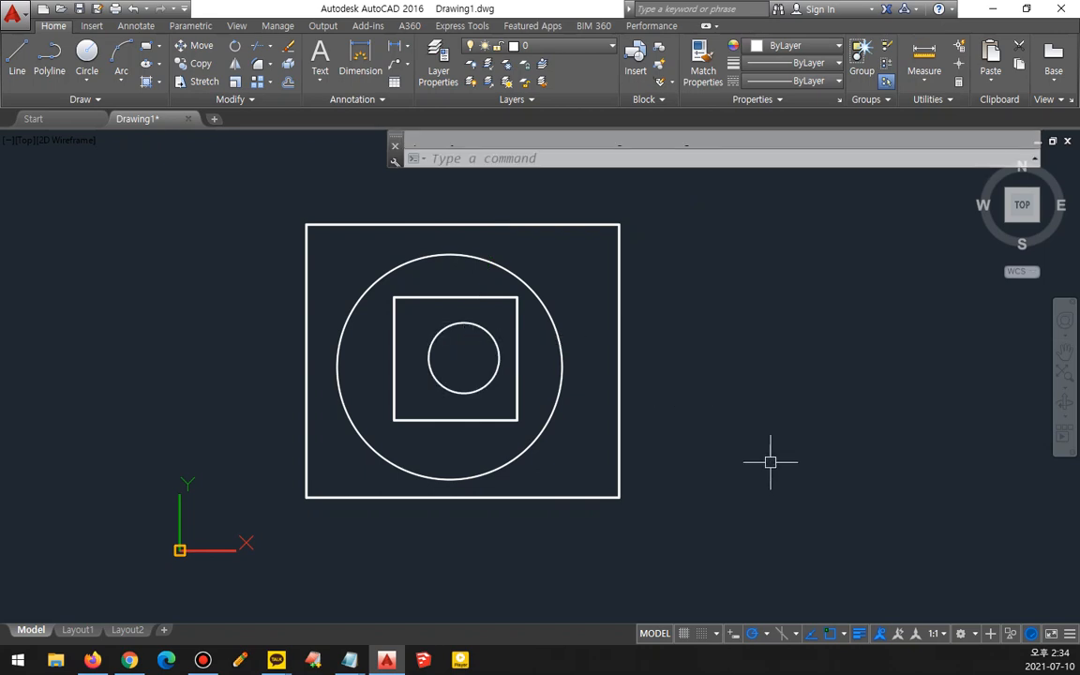
- Hatch the area between the outer rectangle and the large circle with AR-BRSTD at scale 5
{"action": "type", "text": "h"}
{"action": "key", "text": "Return"}
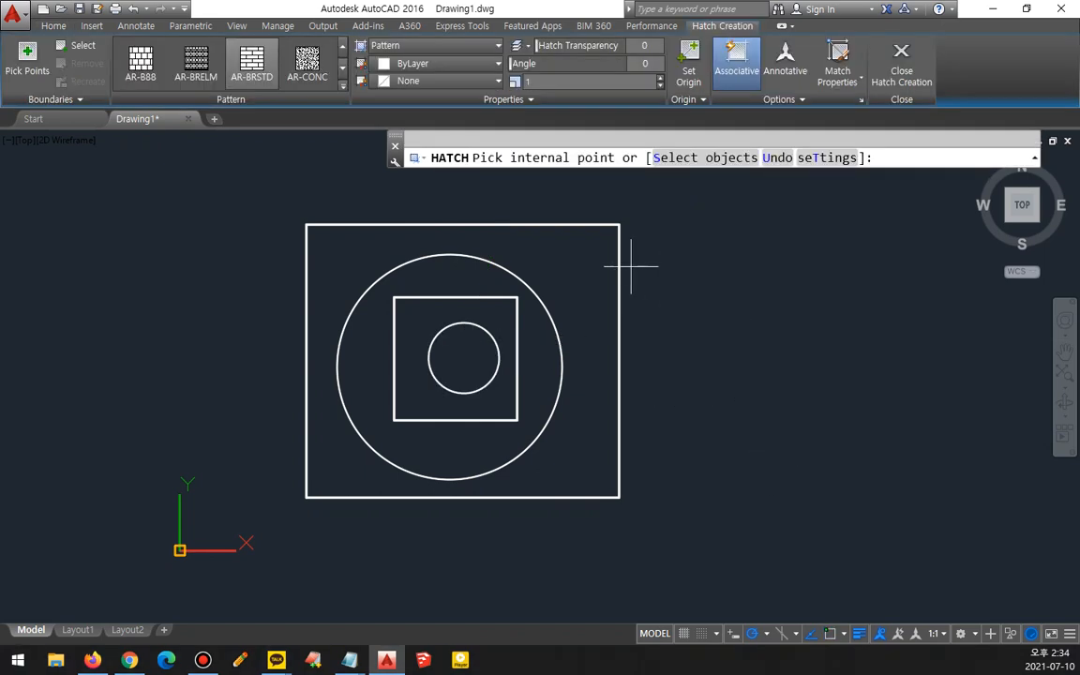
{"action": "left_click", "coordinate": [571, 250]}
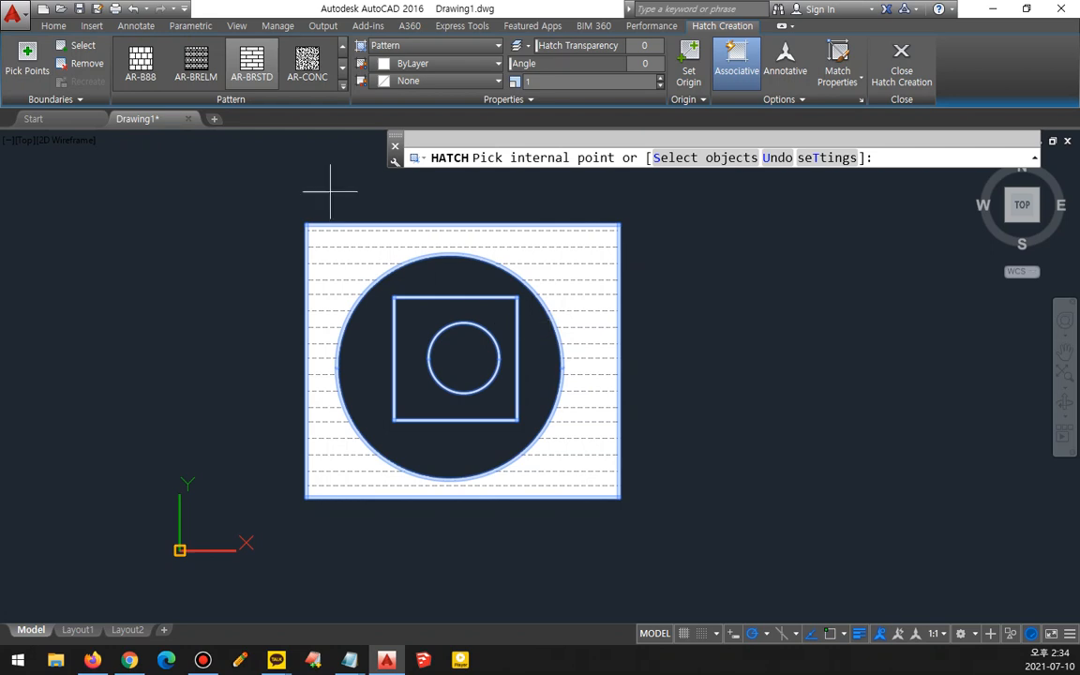
{"action": "left_click", "coordinate": [237, 67]}
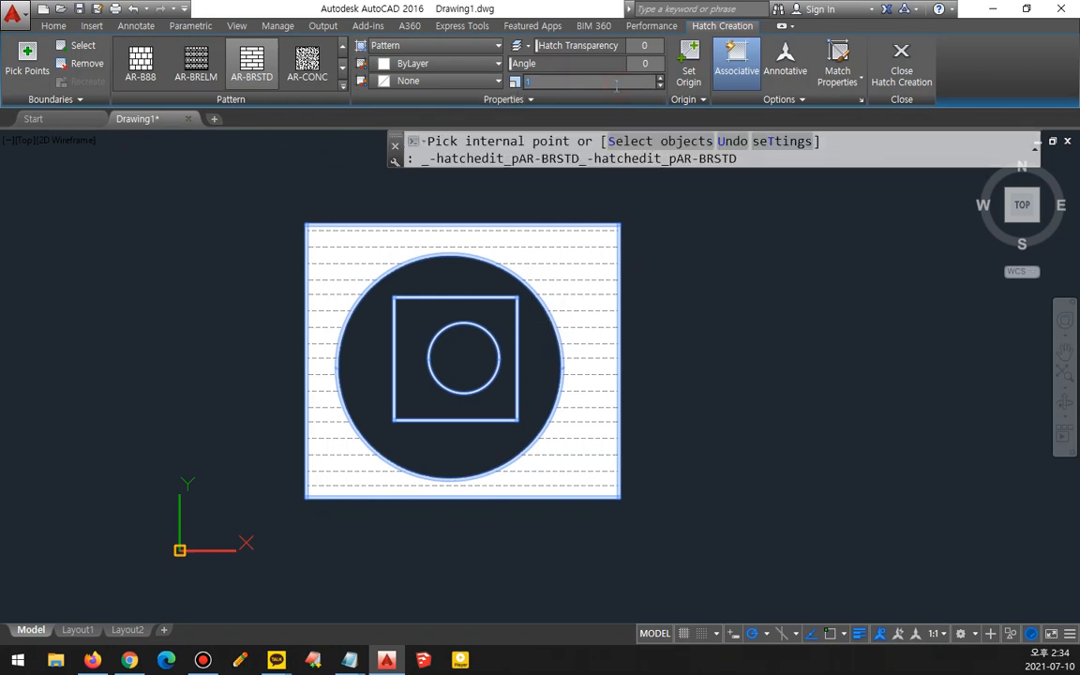
{"action": "type", "text": "5"}
{"action": "key", "text": "Return"}
{"action": "scroll", "coordinate": [442, 343], "scroll_direction": "up", "scroll_amount": 2}
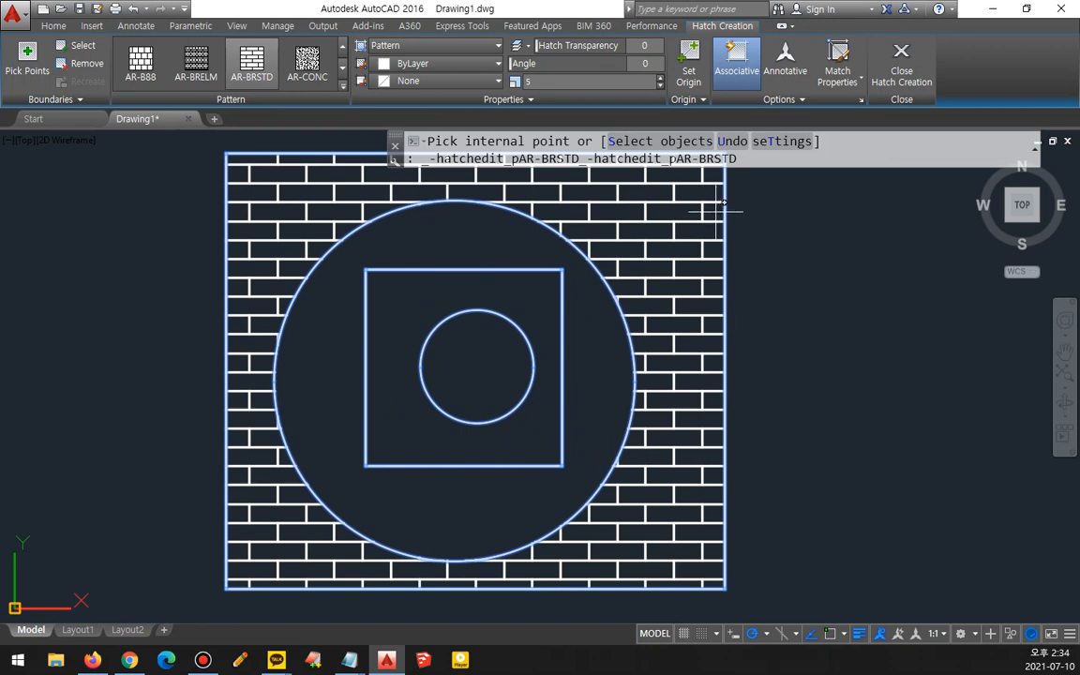
- Set the hatch's island detection to Normal Island Detection
{"action": "mouse_move", "coordinate": [656, 274]}
{"action": "left_mouse_down"}
{"action": "mouse_move", "coordinate": [637, 314]}
{"action": "mouse_move", "coordinate": [722, 296]}
{"action": "mouse_move", "coordinate": [731, 312]}
{"action": "left_mouse_up"}
{"action": "mouse_move", "coordinate": [564, 406]}
{"action": "left_mouse_down"}
{"action": "mouse_move", "coordinate": [568, 340]}
{"action": "mouse_move", "coordinate": [569, 389]}
{"action": "left_mouse_up"}
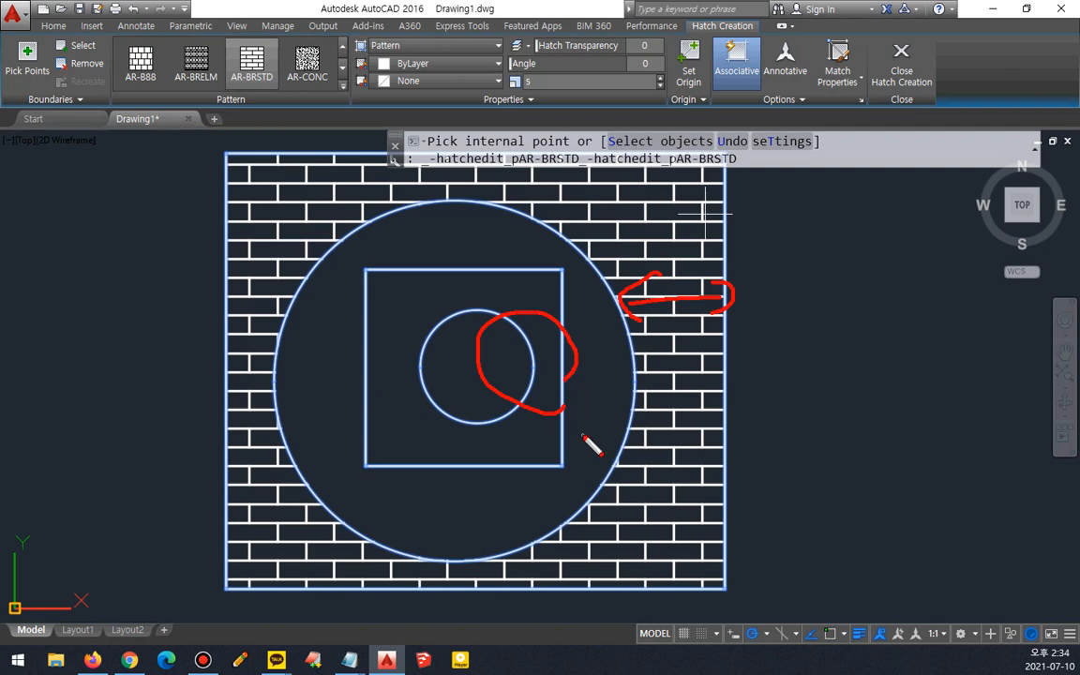
{"action": "left_click", "coordinate": [801, 100]}
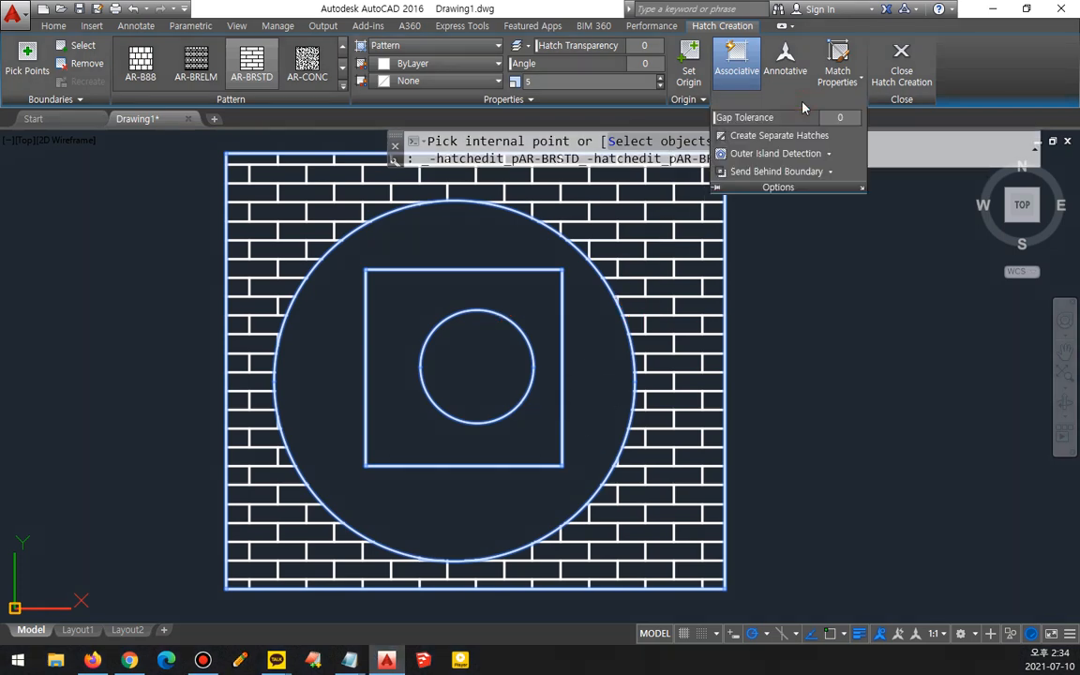
{"action": "left_click", "coordinate": [829, 154]}
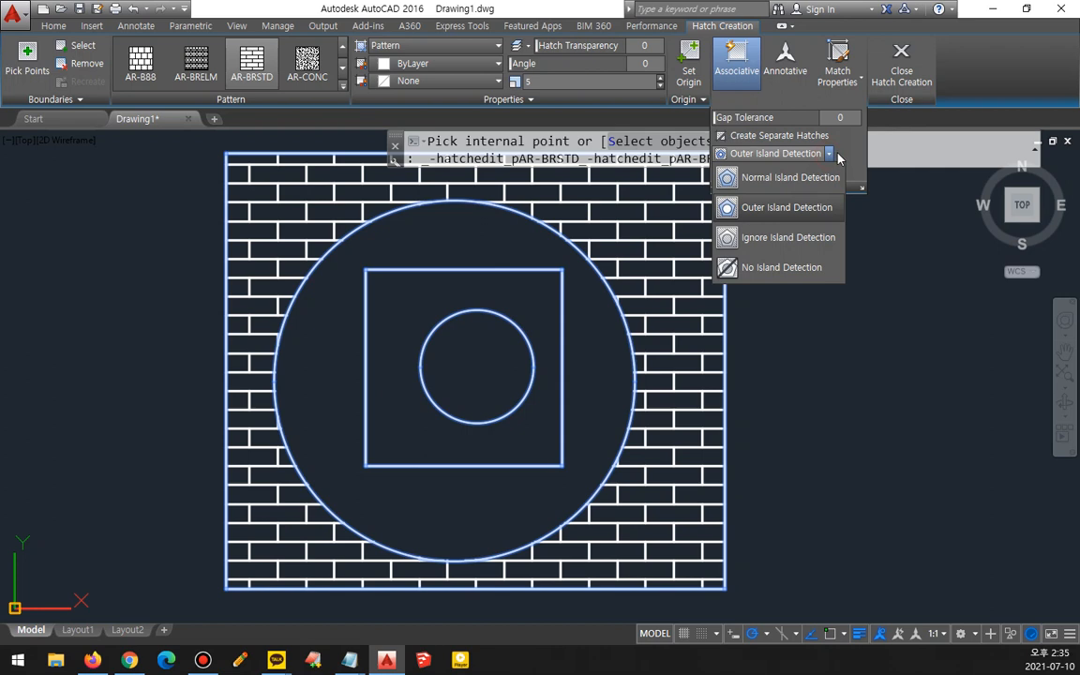
{"action": "left_click", "coordinate": [793, 178]}
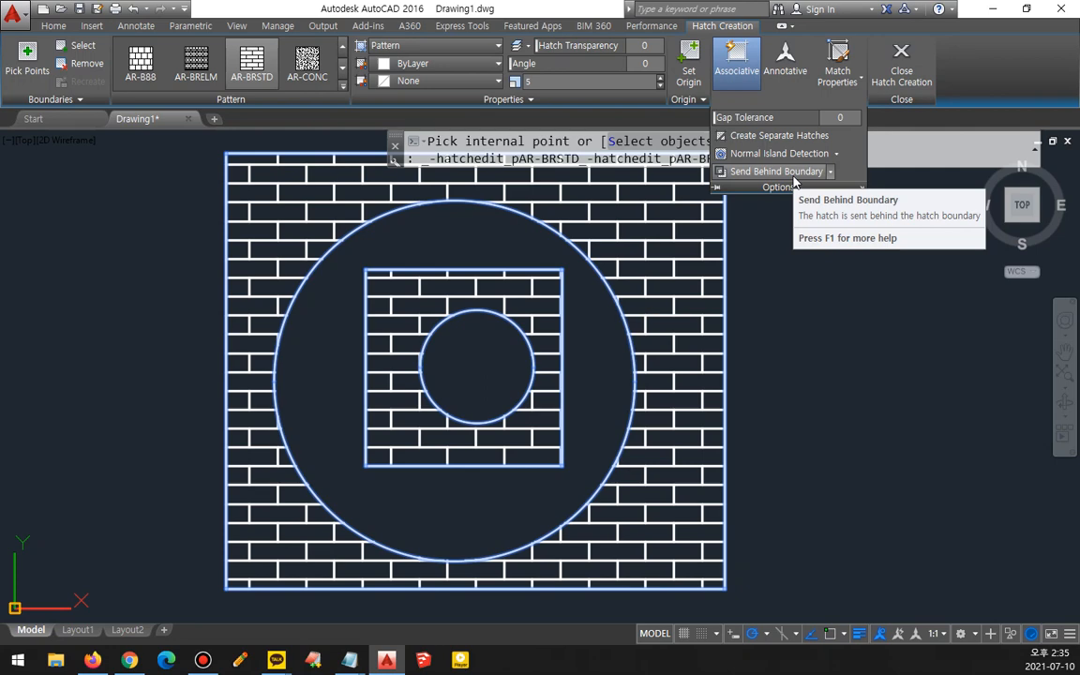
{"action": "mouse_move", "coordinate": [721, 232]}
{"action": "left_mouse_down"}
{"action": "mouse_move", "coordinate": [727, 288]}
{"action": "mouse_move", "coordinate": [668, 256]}
{"action": "mouse_move", "coordinate": [593, 250]}
{"action": "mouse_move", "coordinate": [600, 245]}
{"action": "mouse_move", "coordinate": [609, 275]}
{"action": "left_mouse_up"}
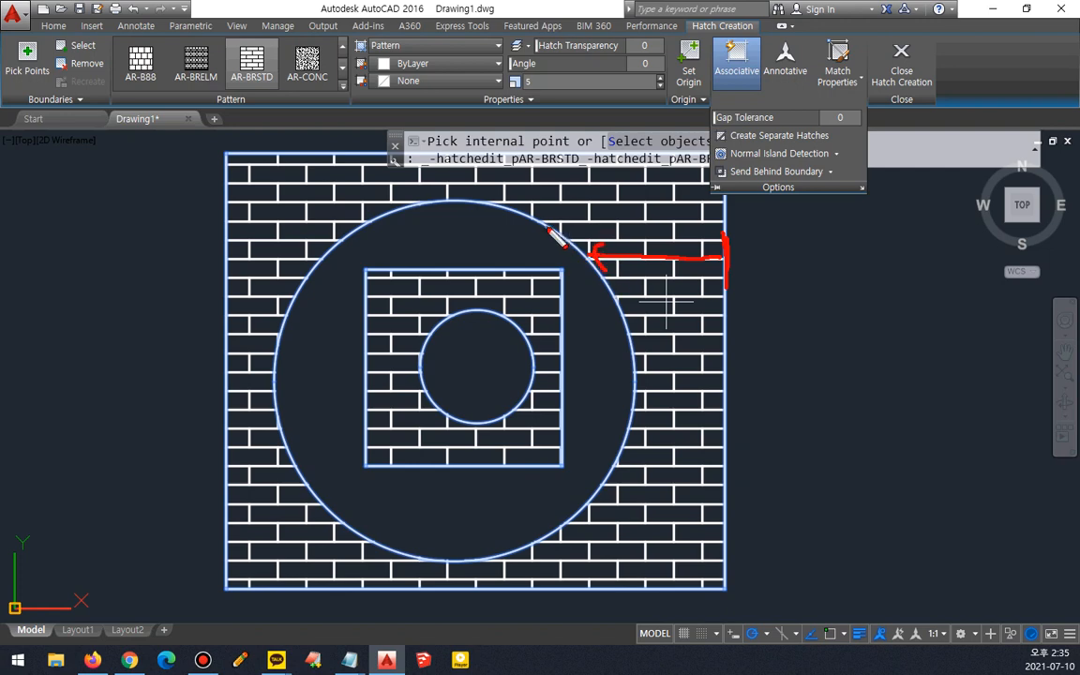
{"action": "mouse_move", "coordinate": [546, 228]}
{"action": "left_mouse_down"}
{"action": "mouse_move", "coordinate": [587, 253]}
{"action": "mouse_move", "coordinate": [543, 234]}
{"action": "mouse_move", "coordinate": [496, 268]}
{"action": "mouse_move", "coordinate": [517, 271]}
{"action": "mouse_move", "coordinate": [471, 263]}
{"action": "mouse_move", "coordinate": [493, 278]}
{"action": "mouse_move", "coordinate": [507, 313]}
{"action": "mouse_move", "coordinate": [468, 305]}
{"action": "mouse_move", "coordinate": [470, 402]}
{"action": "left_mouse_up"}
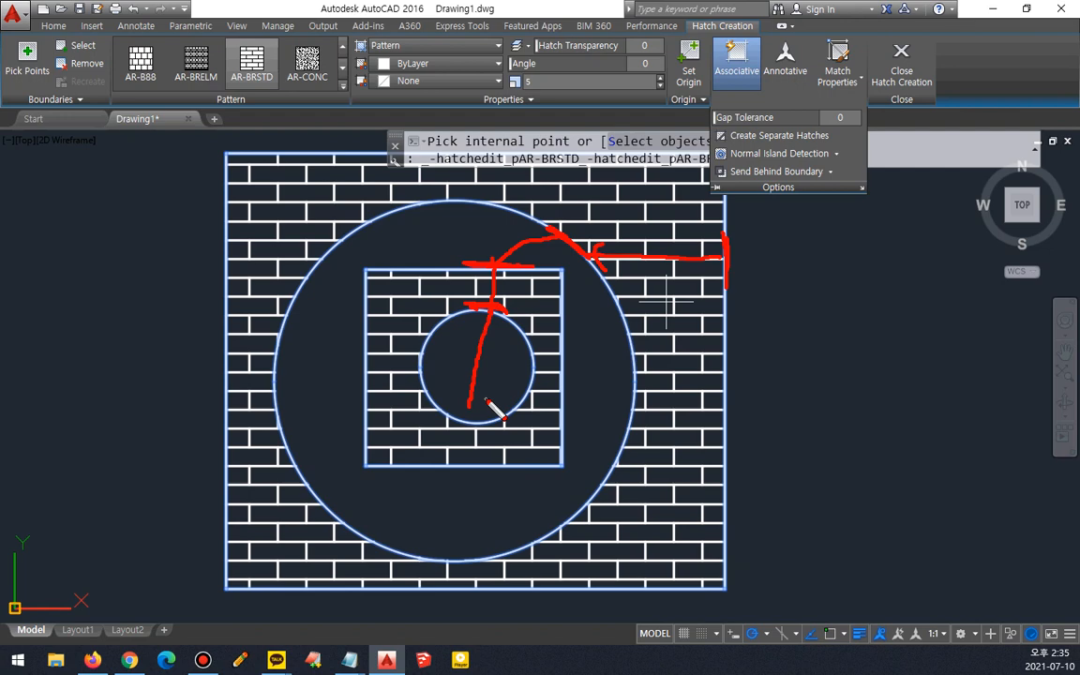
{"action": "key", "text": "Escape"}
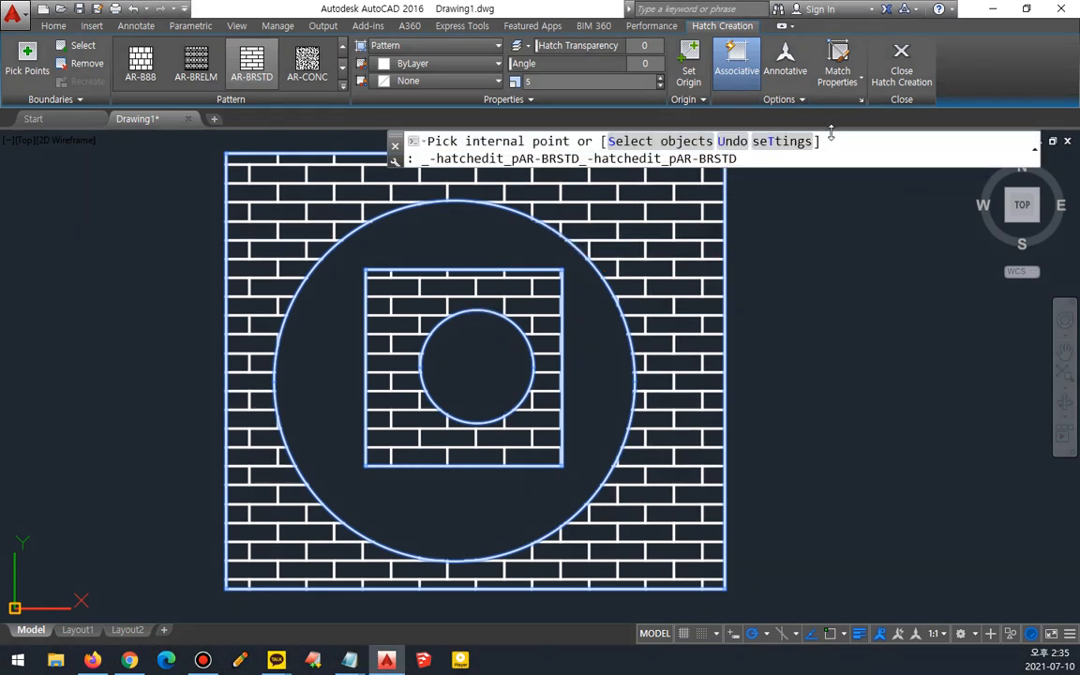
- Switch the hatch's island detection to Outer Island Detection
{"action": "left_click", "coordinate": [809, 99]}
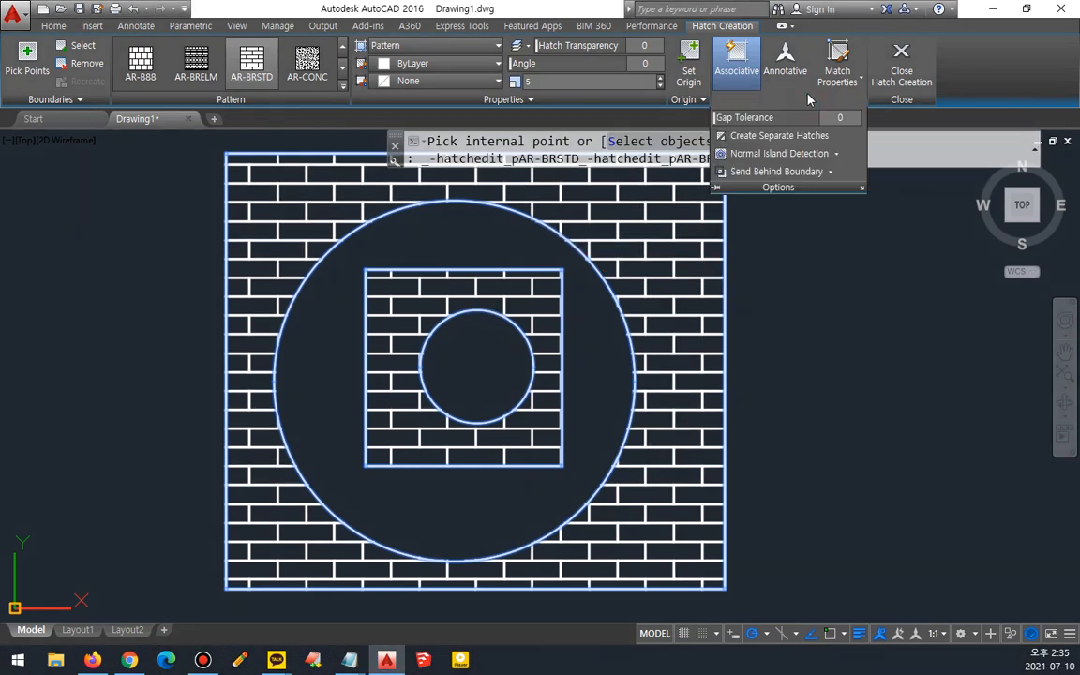
{"action": "left_click", "coordinate": [836, 153]}
{"action": "left_click", "coordinate": [816, 208]}
{"action": "mouse_move", "coordinate": [671, 217]}
{"action": "left_mouse_down"}
{"action": "mouse_move", "coordinate": [675, 302]}
{"action": "mouse_move", "coordinate": [699, 206]}
{"action": "mouse_move", "coordinate": [709, 223]}
{"action": "mouse_move", "coordinate": [640, 239]}
{"action": "mouse_move", "coordinate": [309, 489]}
{"action": "mouse_move", "coordinate": [340, 489]}
{"action": "left_mouse_up"}
{"action": "left_click_drag", "start_coordinate": [542, 261], "coordinate": [579, 299]}
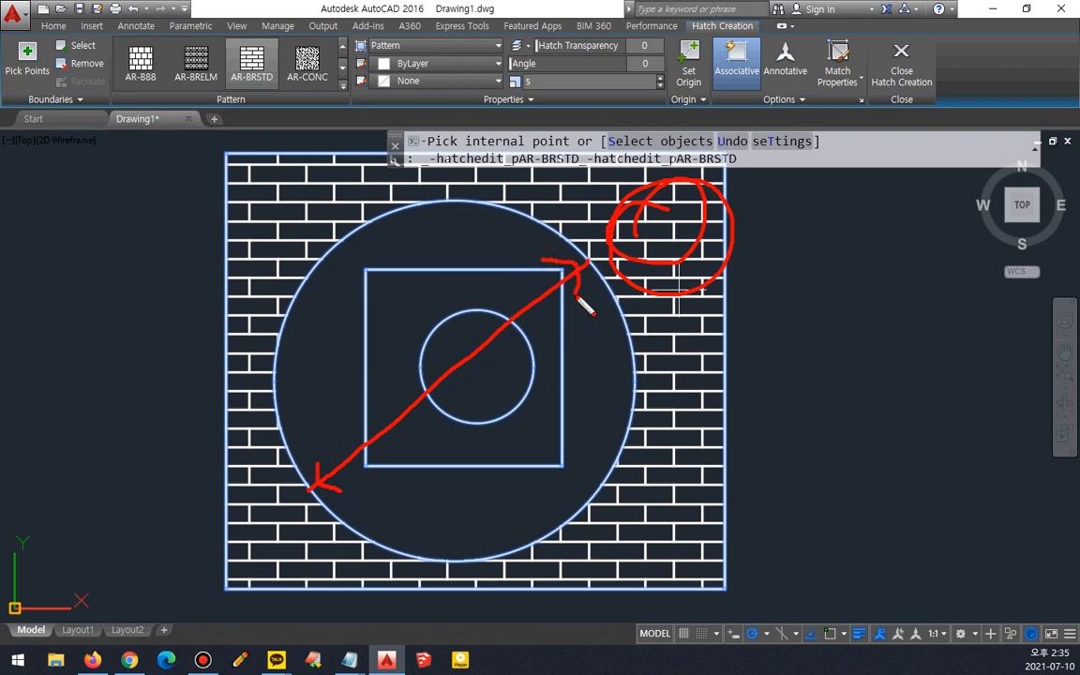
- Switch the island detection to Ignore Island Detection and close hatch creation
{"action": "left_click", "coordinate": [778, 100]}
{"action": "left_click", "coordinate": [827, 152]}
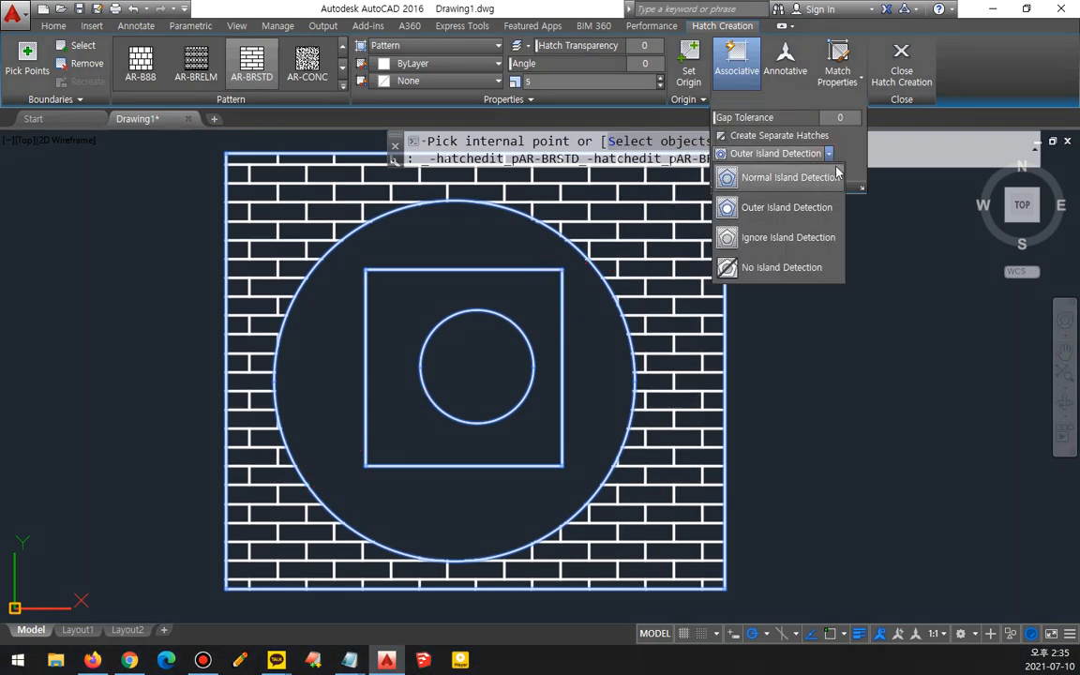
{"action": "left_click", "coordinate": [813, 240]}
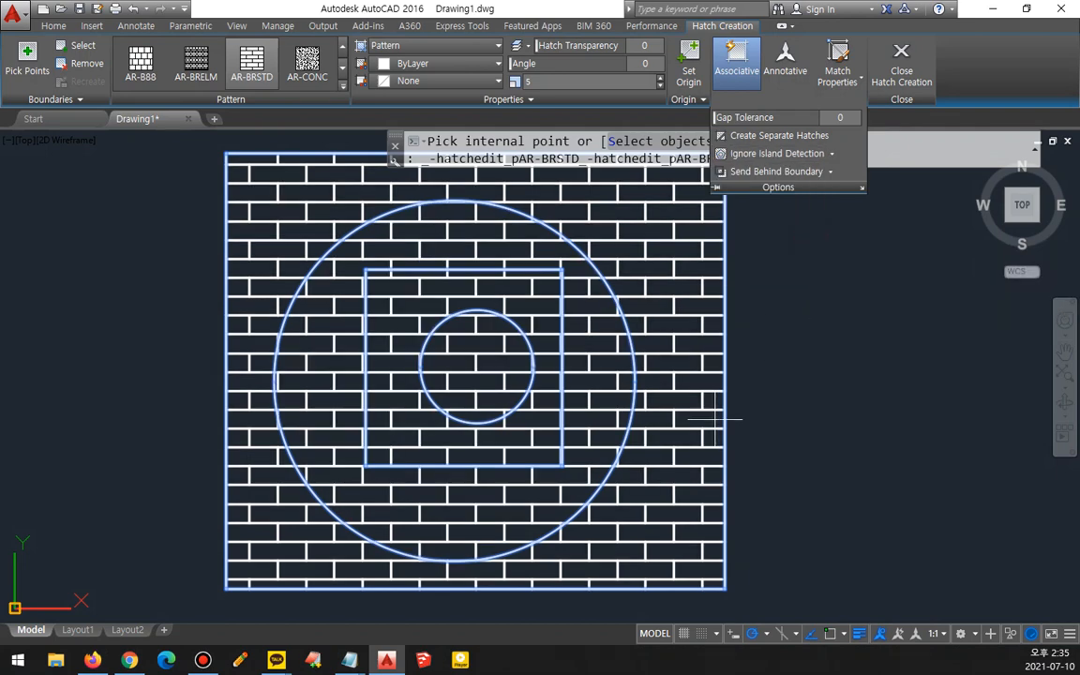
{"action": "mouse_move", "coordinate": [241, 293]}
{"action": "left_mouse_down"}
{"action": "mouse_move", "coordinate": [230, 309]}
{"action": "mouse_move", "coordinate": [723, 315]}
{"action": "mouse_move", "coordinate": [689, 338]}
{"action": "left_mouse_up"}
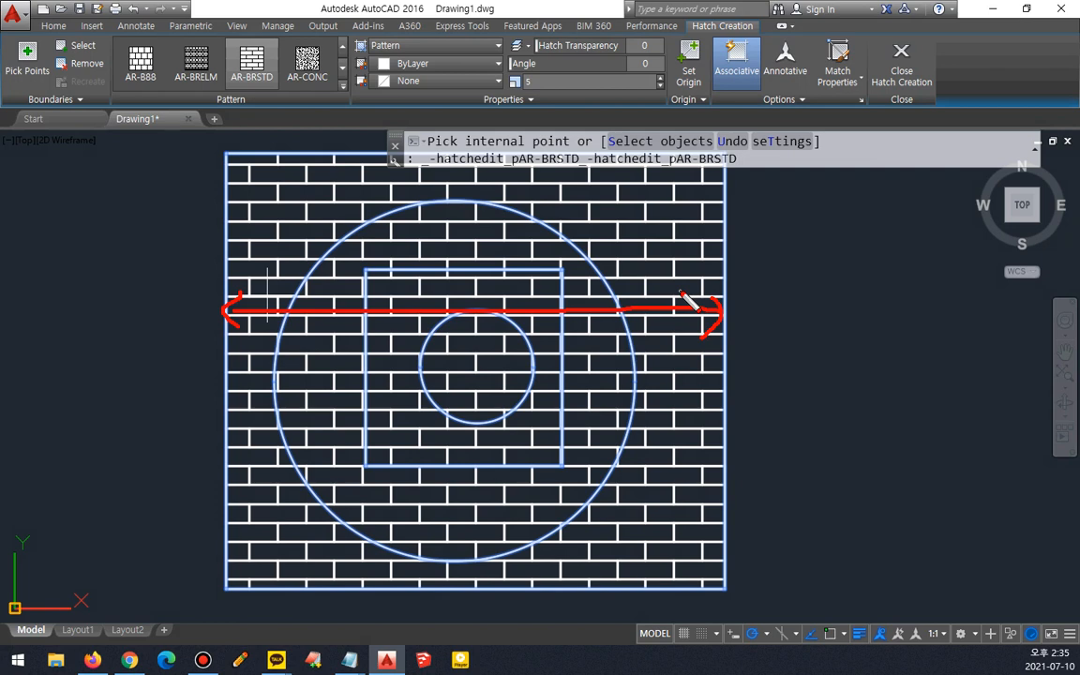
{"action": "key", "text": "e"}
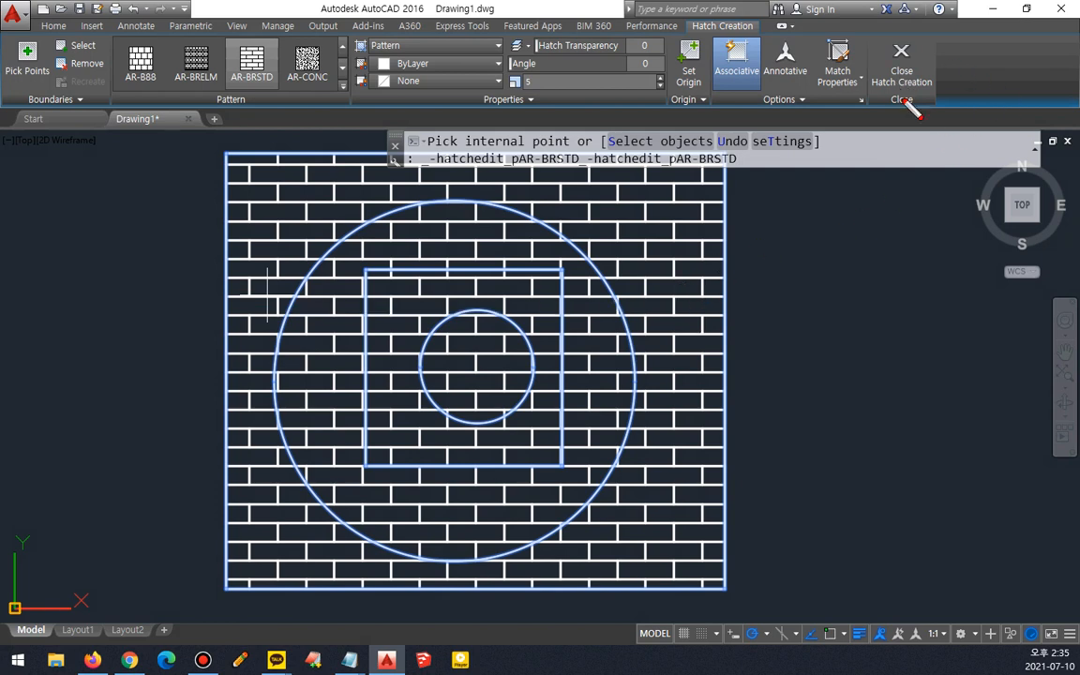
{"action": "key", "text": "Escape"}
{"action": "left_click", "coordinate": [899, 65]}
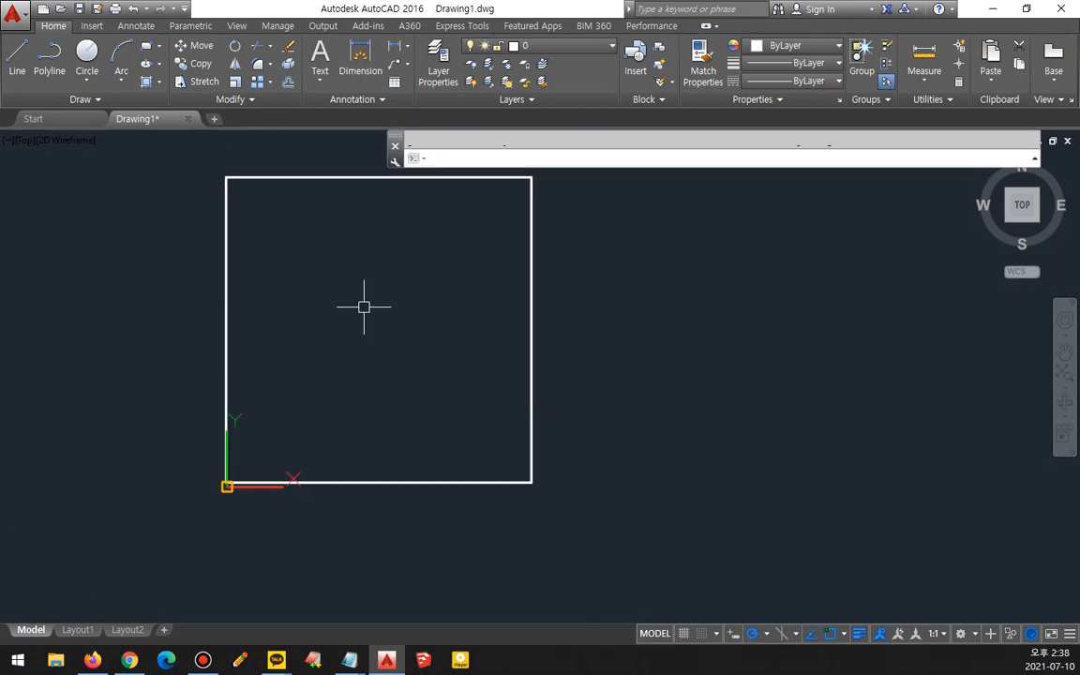
- Move the rectangle up and to the right, away from the origin
{"action": "type", "text": "m"}
{"action": "key", "text": "Return"}
{"action": "left_click", "coordinate": [573, 285]}
{"action": "left_click", "coordinate": [515, 298]}
{"action": "key", "text": "Return"}
{"action": "left_click", "coordinate": [287, 378]}
{"action": "left_click", "coordinate": [388, 339]}
{"action": "middle_click_drag", "start_coordinate": [386, 345], "coordinate": [313, 414]}
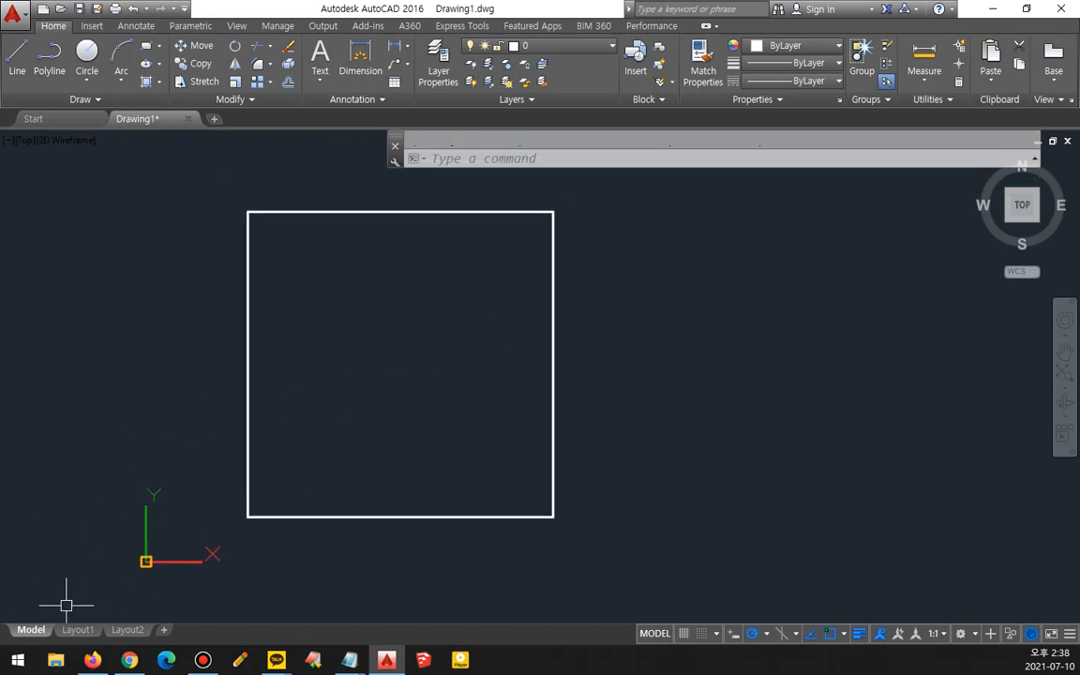
- Switch to Notepad, add the line "OPtion (옵션)" to the notes, and return to AutoCAD
{"action": "mouse_move", "coordinate": [350, 660]}
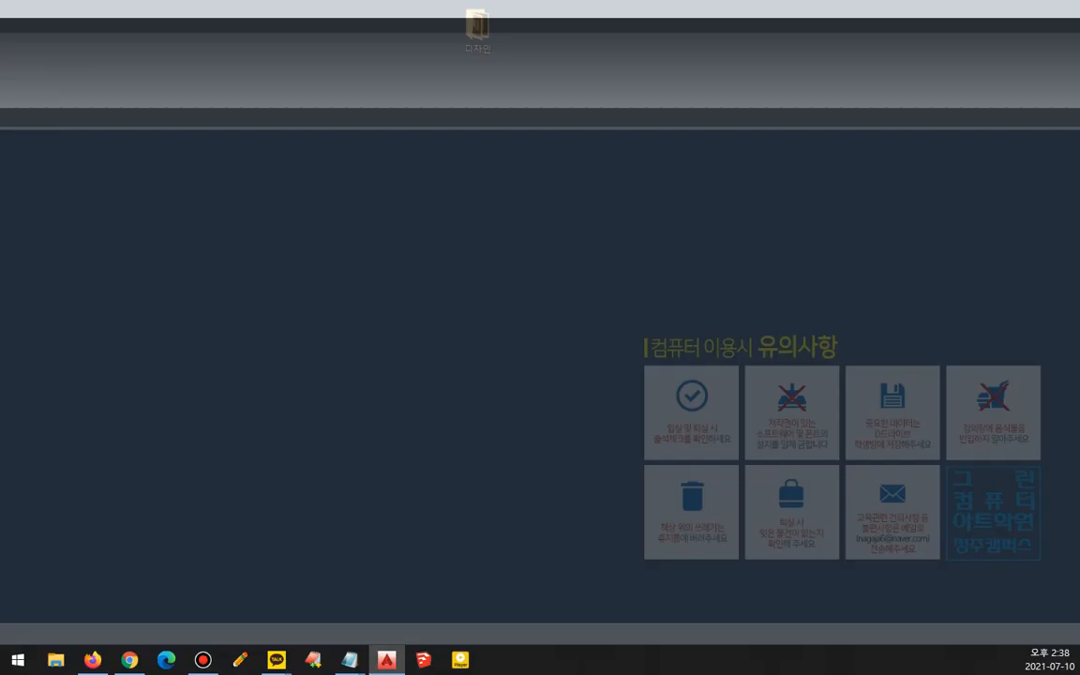
{"action": "left_click", "coordinate": [348, 590]}
{"action": "left_click", "coordinate": [339, 579]}
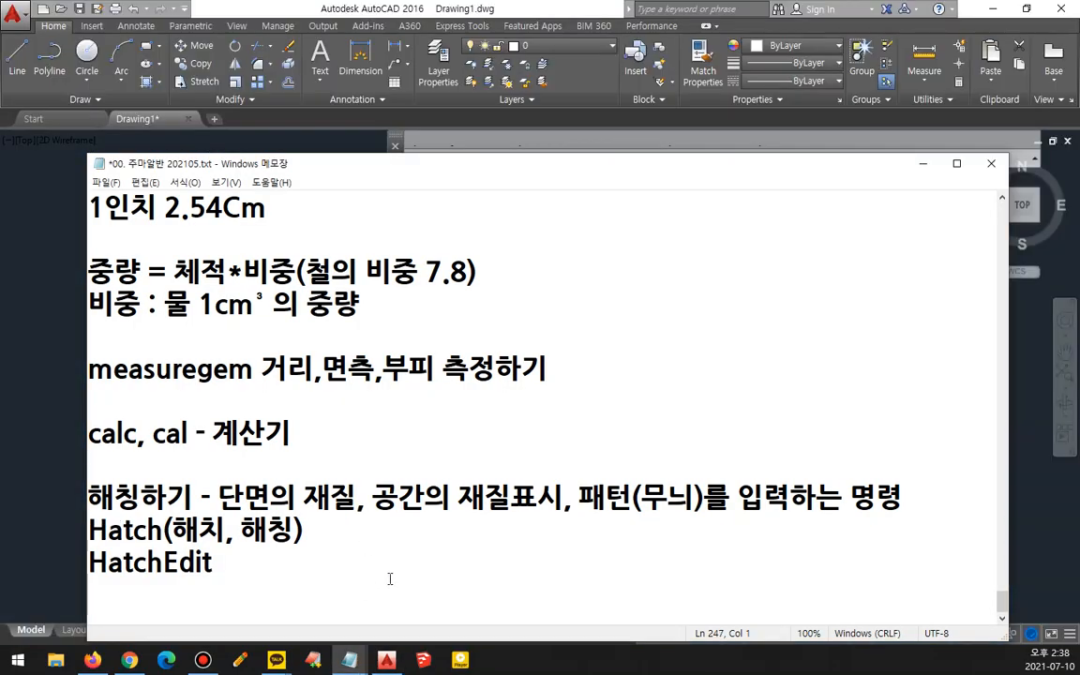
{"action": "key", "text": "Return"}
{"action": "type", "text": "OPtion"}
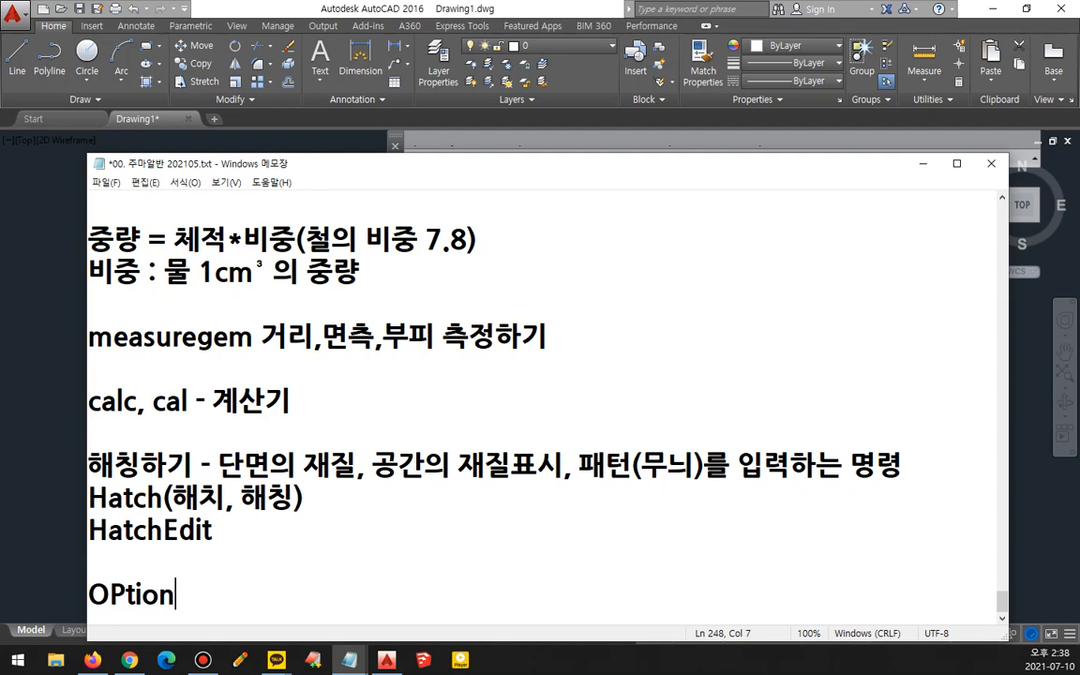
{"action": "type", "text": " (옵션)"}
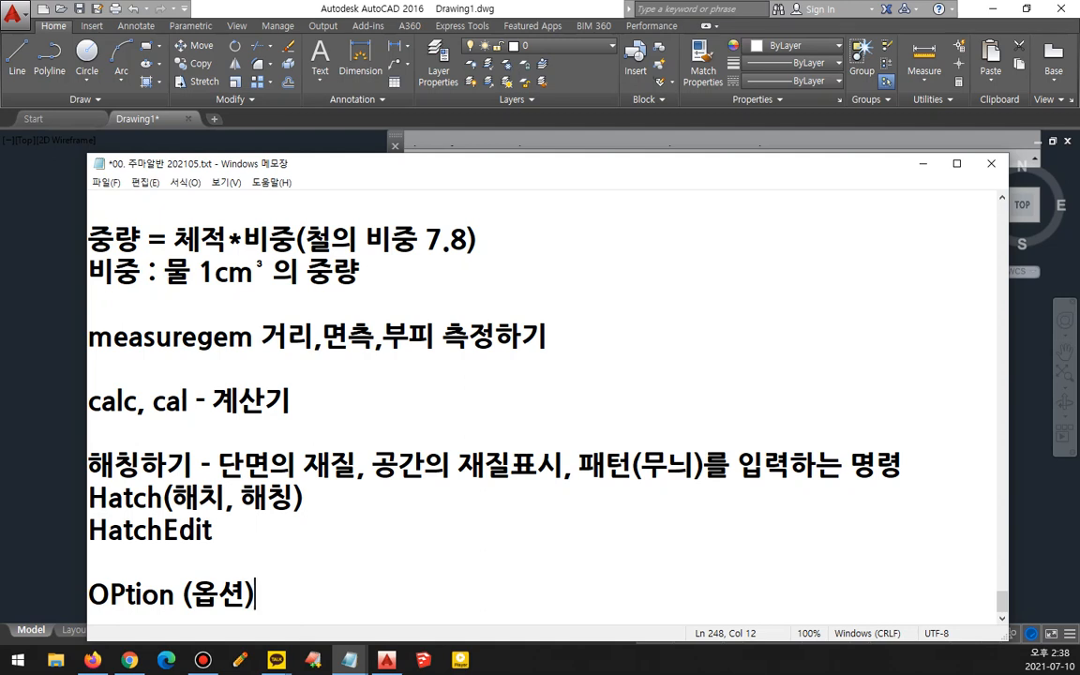
{"action": "left_click", "coordinate": [413, 7]}
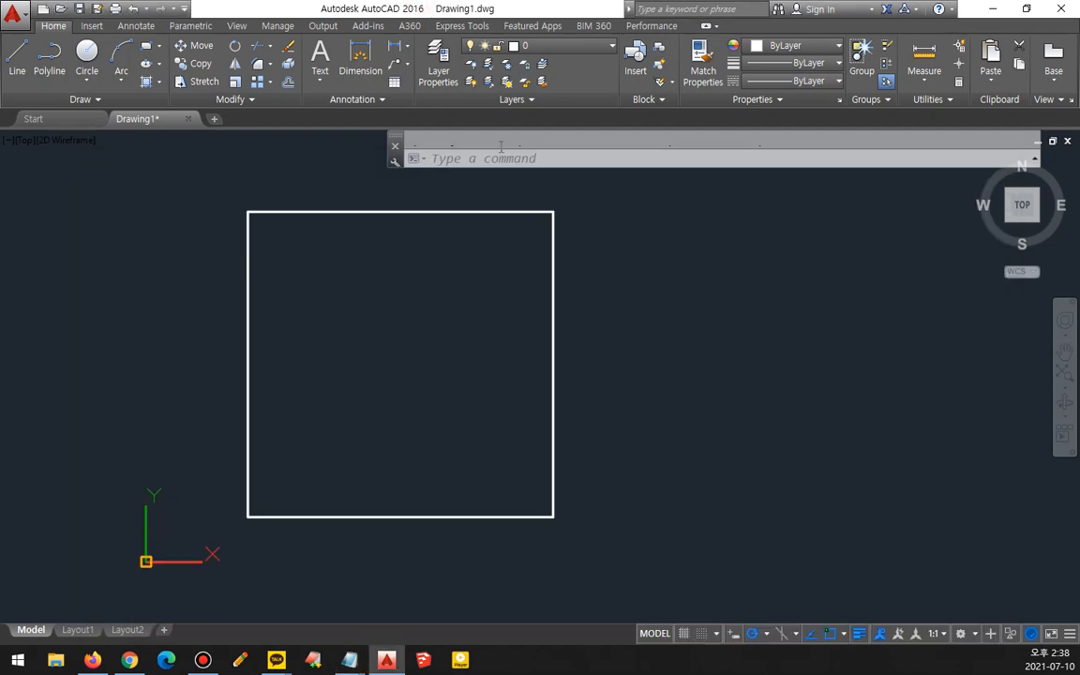
- Open the Options dialog and review the selection modes on its Selection tab
{"action": "right_click", "coordinate": [611, 232]}
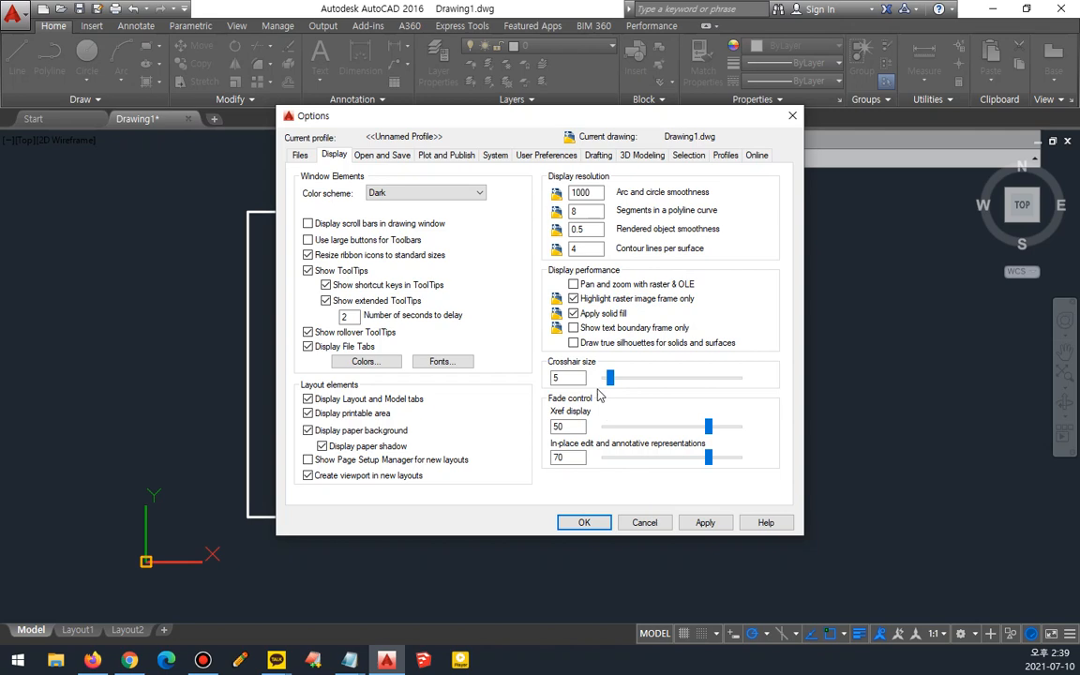
{"action": "left_click", "coordinate": [688, 155]}
{"action": "mouse_move", "coordinate": [696, 163]}
{"action": "left_mouse_down"}
{"action": "mouse_move", "coordinate": [677, 138]}
{"action": "mouse_move", "coordinate": [721, 158]}
{"action": "mouse_move", "coordinate": [669, 165]}
{"action": "left_mouse_up"}
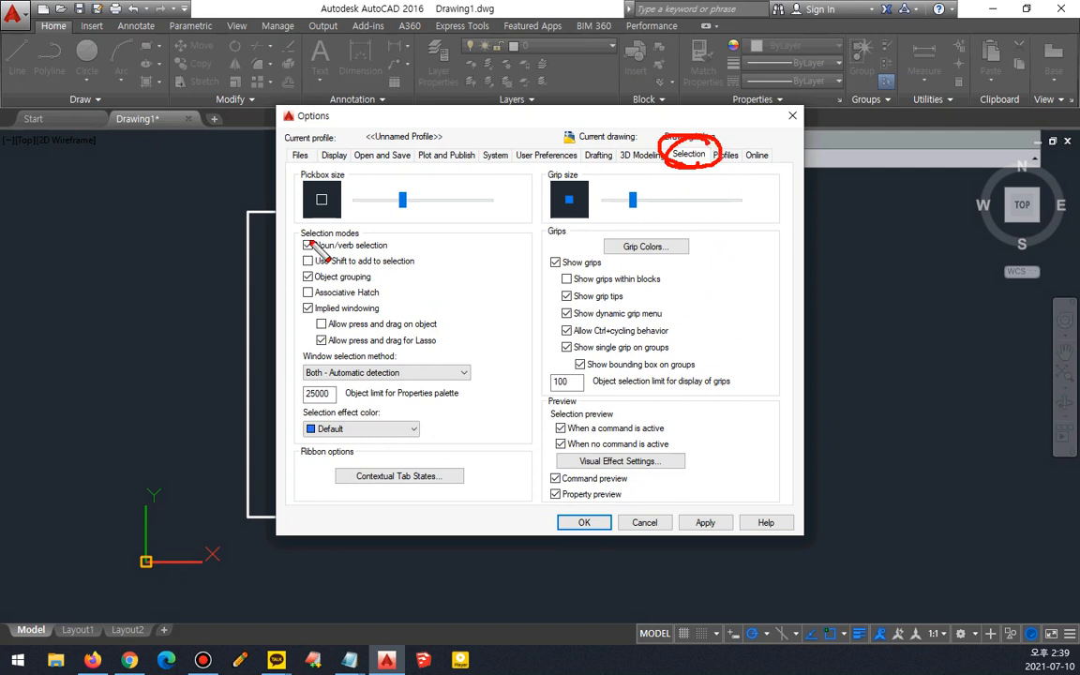
{"action": "mouse_move", "coordinate": [334, 229]}
{"action": "left_mouse_down"}
{"action": "mouse_move", "coordinate": [283, 245]}
{"action": "mouse_move", "coordinate": [283, 274]}
{"action": "mouse_move", "coordinate": [384, 290]}
{"action": "mouse_move", "coordinate": [379, 225]}
{"action": "mouse_move", "coordinate": [314, 225]}
{"action": "left_mouse_up"}
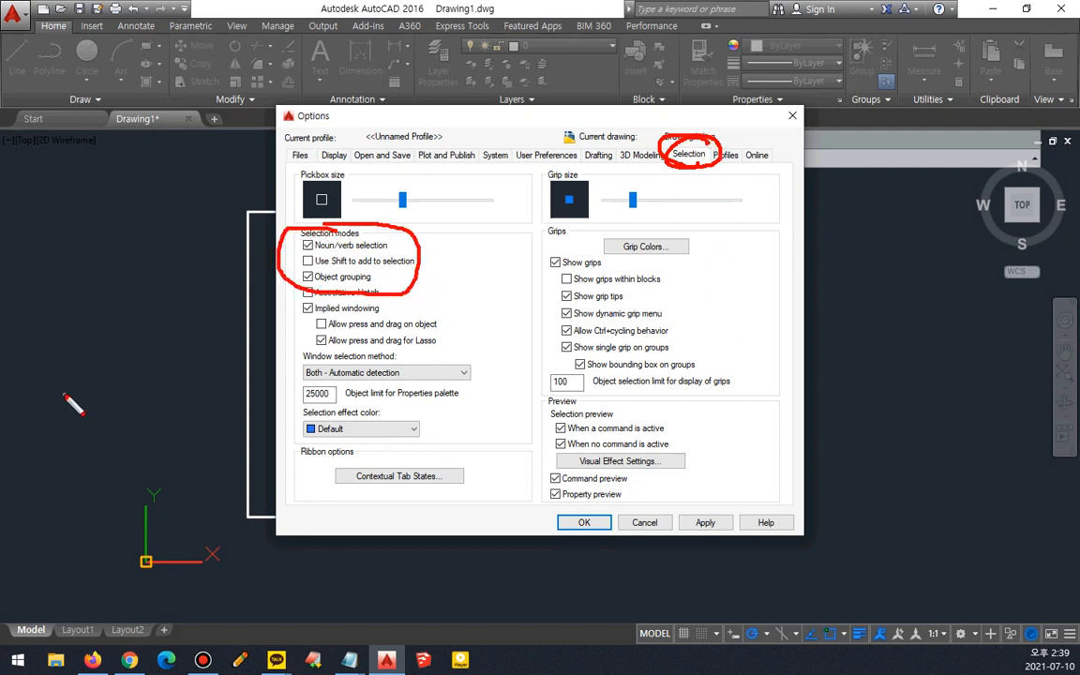
{"action": "left_click_drag", "start_coordinate": [427, 246], "coordinate": [448, 250]}
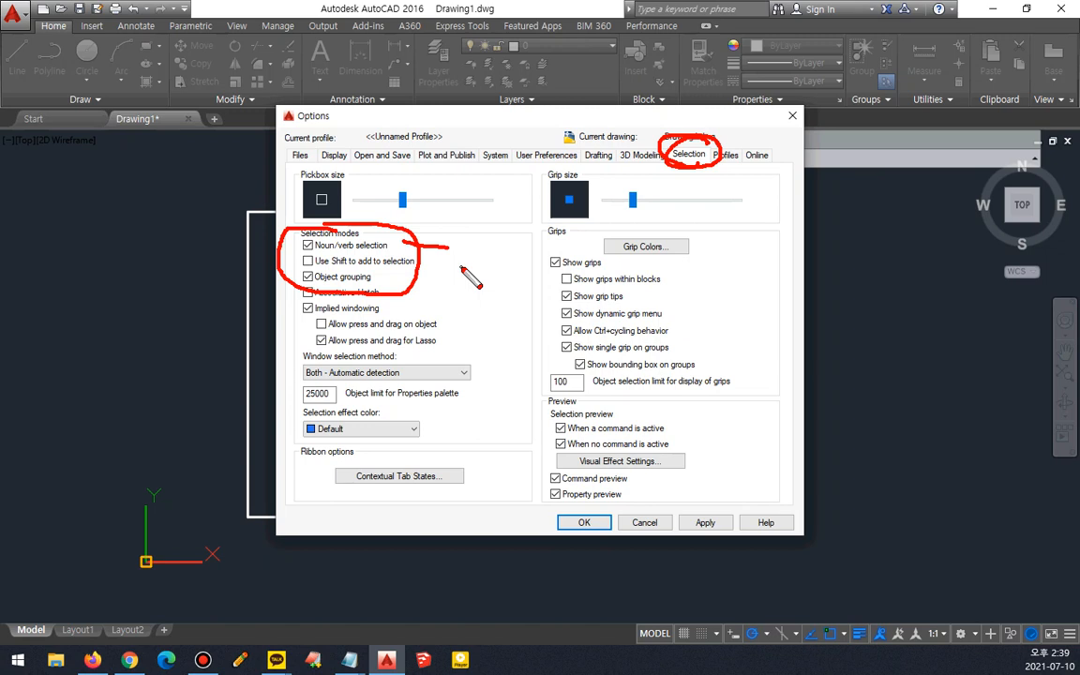
{"action": "key", "text": "e"}
{"action": "mouse_move", "coordinate": [417, 265]}
{"action": "left_mouse_down"}
{"action": "mouse_move", "coordinate": [293, 264]}
{"action": "mouse_move", "coordinate": [294, 240]}
{"action": "mouse_move", "coordinate": [434, 235]}
{"action": "mouse_move", "coordinate": [427, 273]}
{"action": "left_mouse_up"}
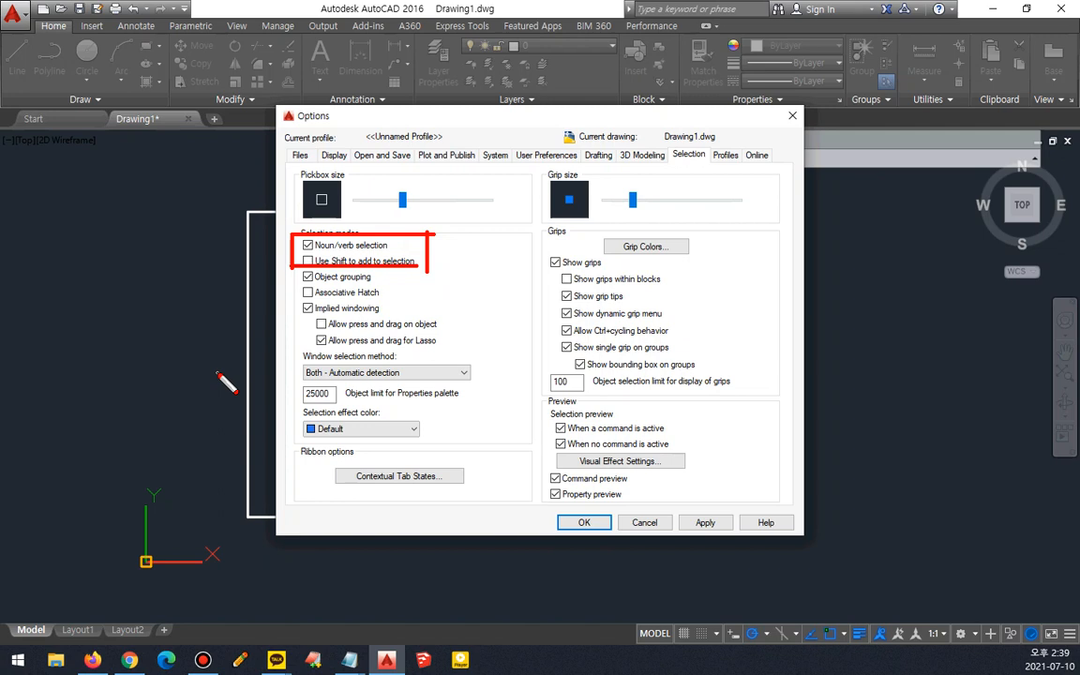
{"action": "key", "text": "Escape"}
- Expand the Support File Search Path on the Files tab and inspect its first folder path
{"action": "left_click", "coordinate": [300, 156]}
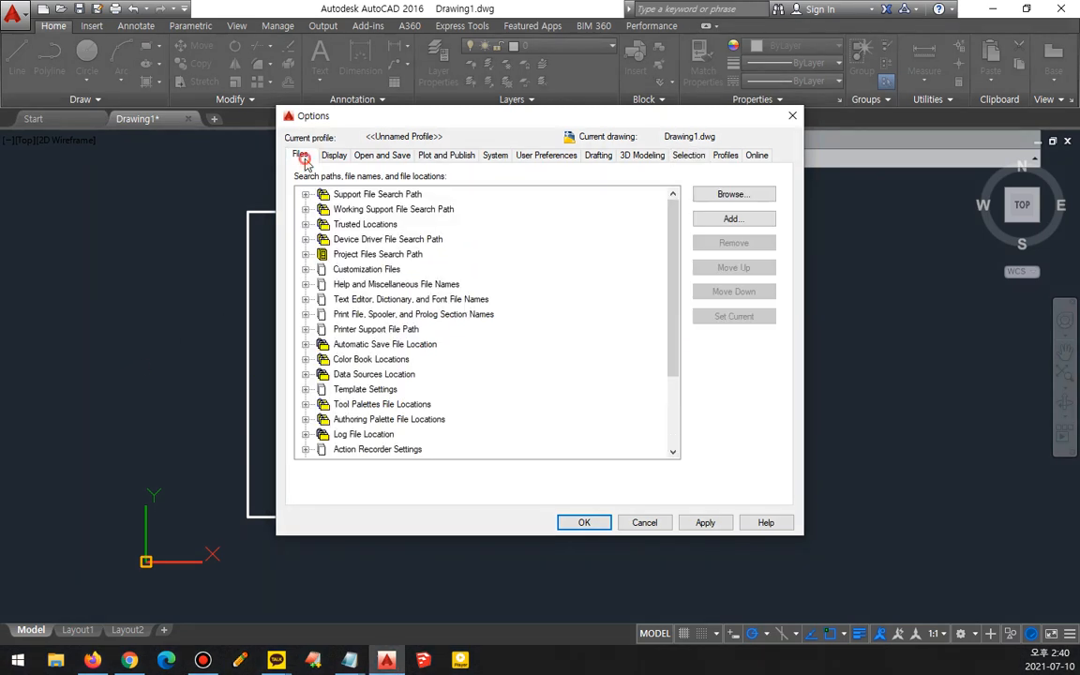
{"action": "mouse_move", "coordinate": [298, 171]}
{"action": "left_mouse_down"}
{"action": "mouse_move", "coordinate": [279, 140]}
{"action": "mouse_move", "coordinate": [323, 164]}
{"action": "left_mouse_up"}
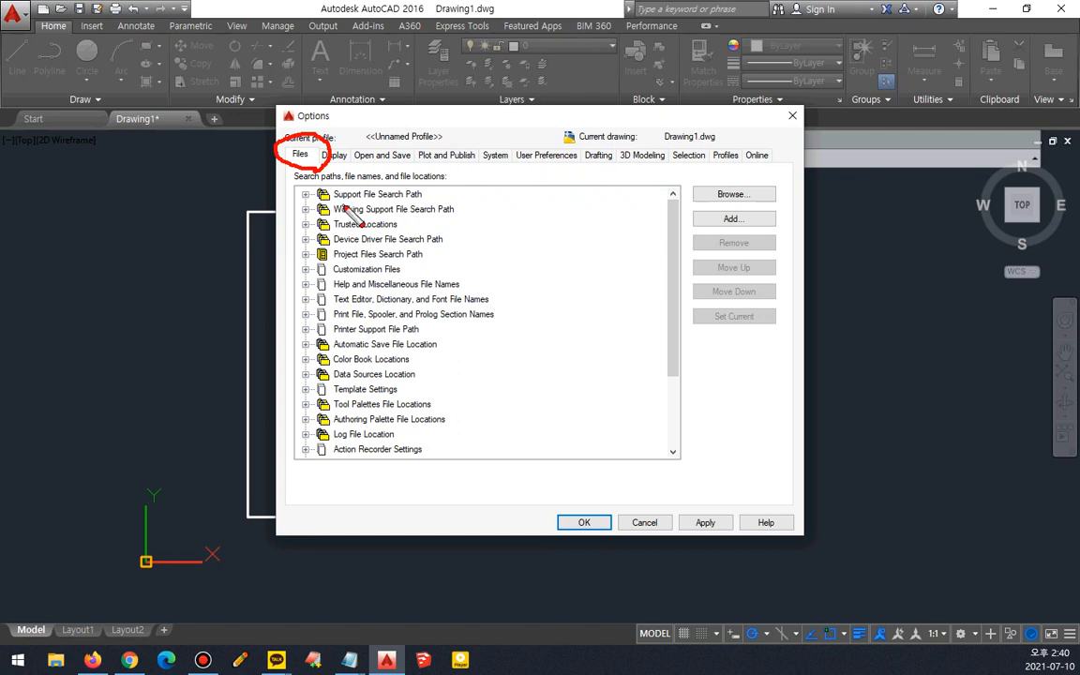
{"action": "left_click_drag", "start_coordinate": [426, 200], "coordinate": [332, 201]}
{"action": "key", "text": "Escape"}
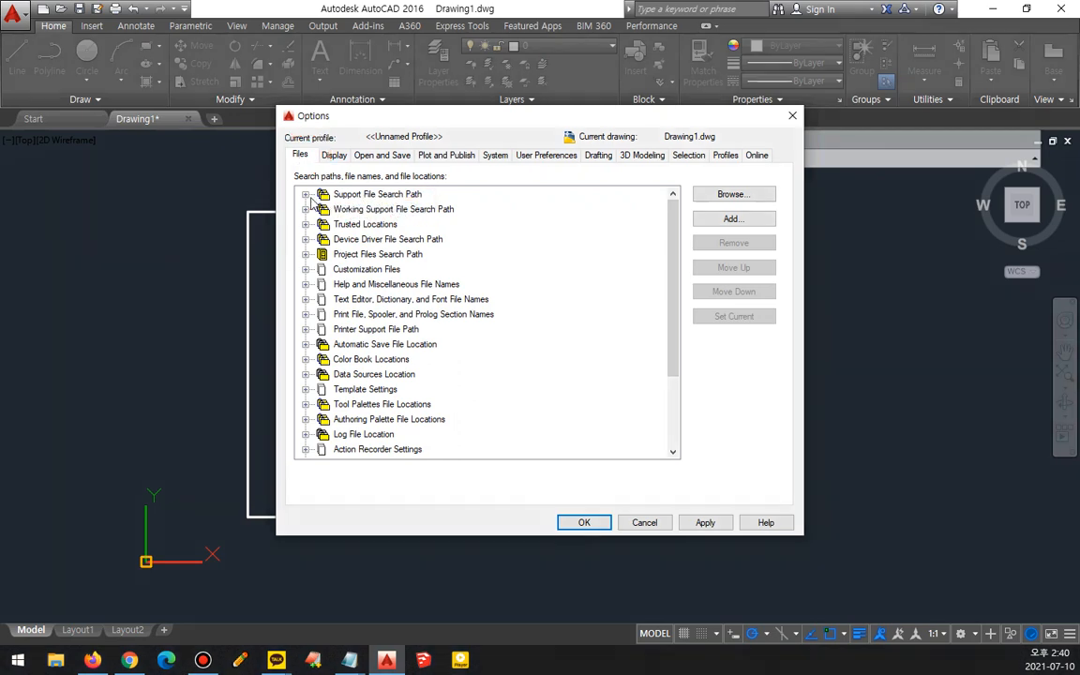
{"action": "left_click", "coordinate": [305, 195]}
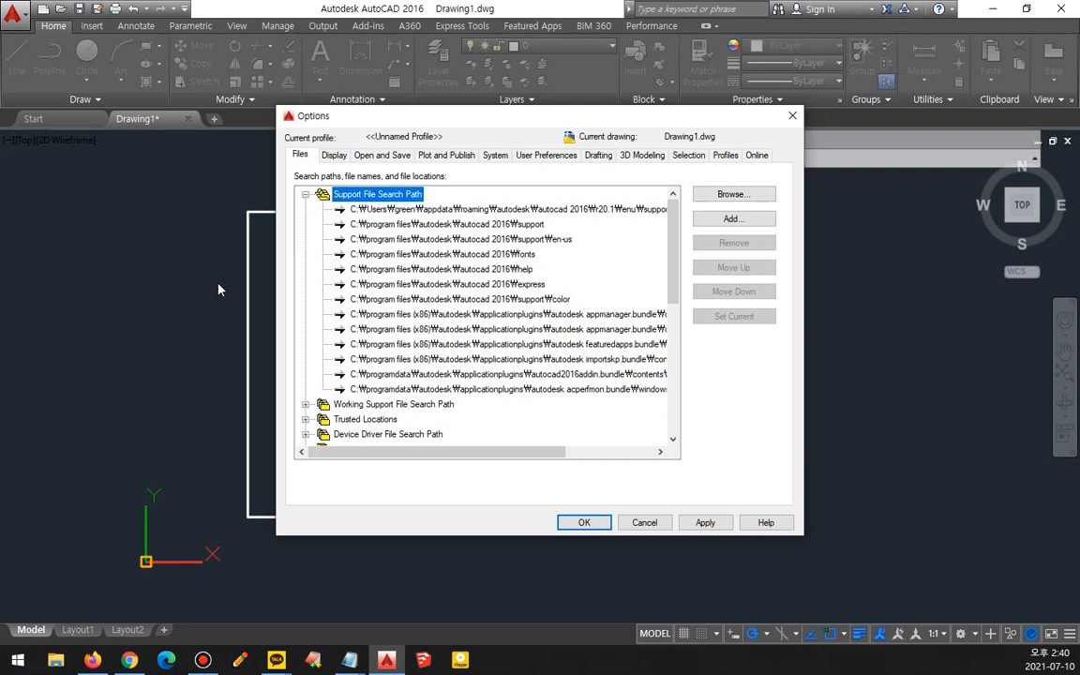
{"action": "left_click", "coordinate": [452, 211]}
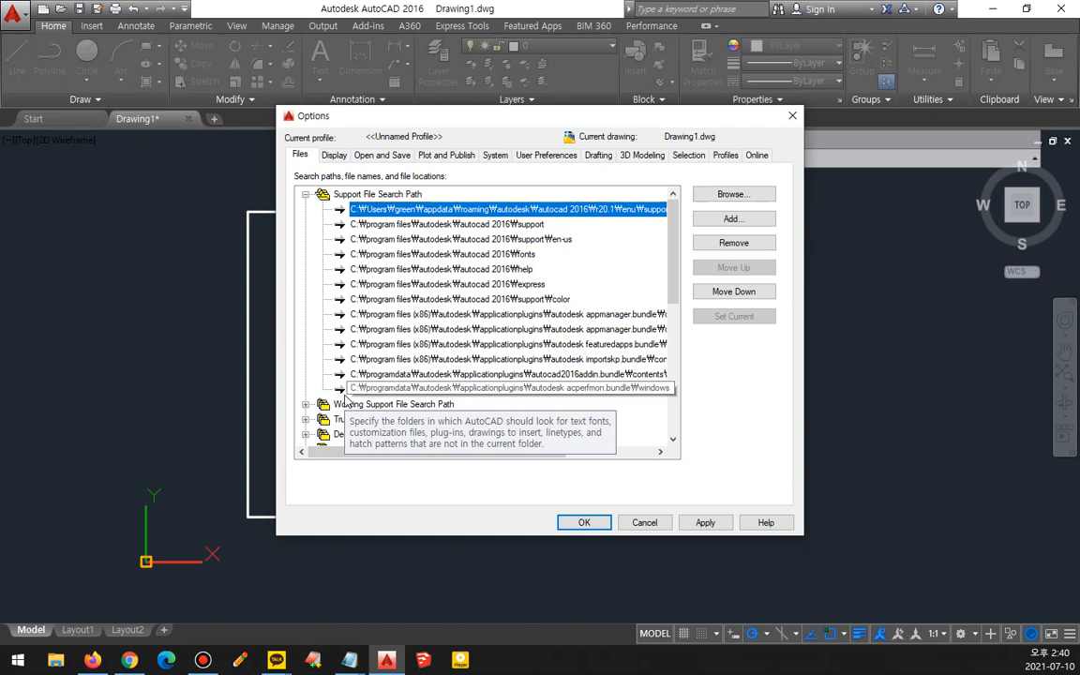
{"action": "left_click", "coordinate": [396, 209]}
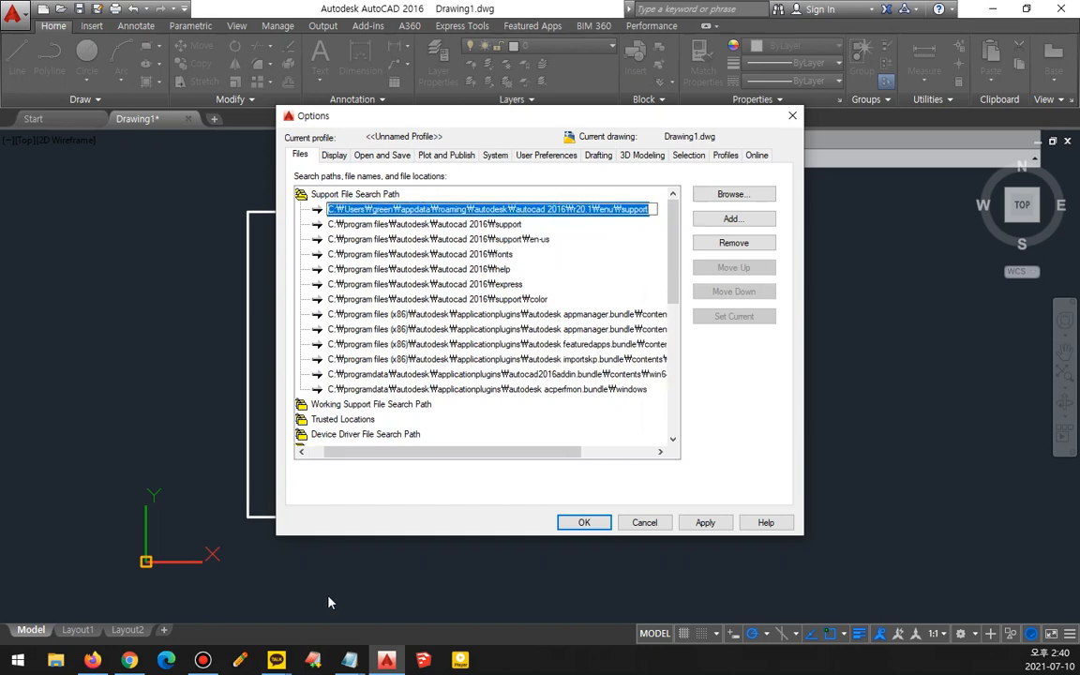
{"action": "key", "text": "Escape"}
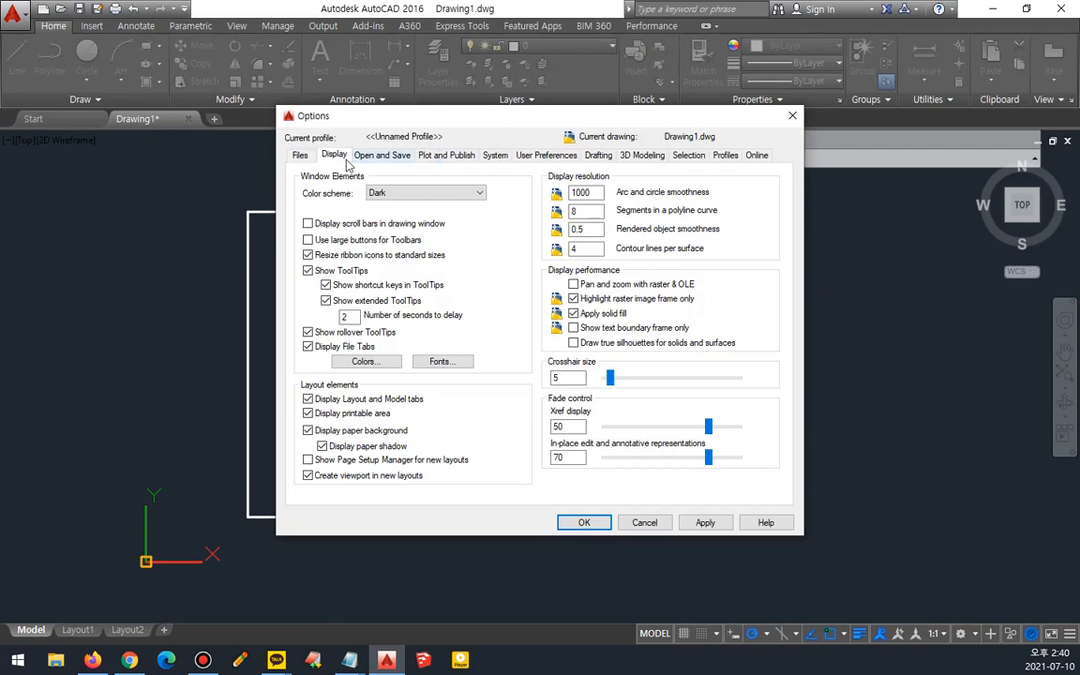
- Reopen the Support File Search Path list and copy the first support folder path
{"action": "left_click", "coordinate": [299, 154]}
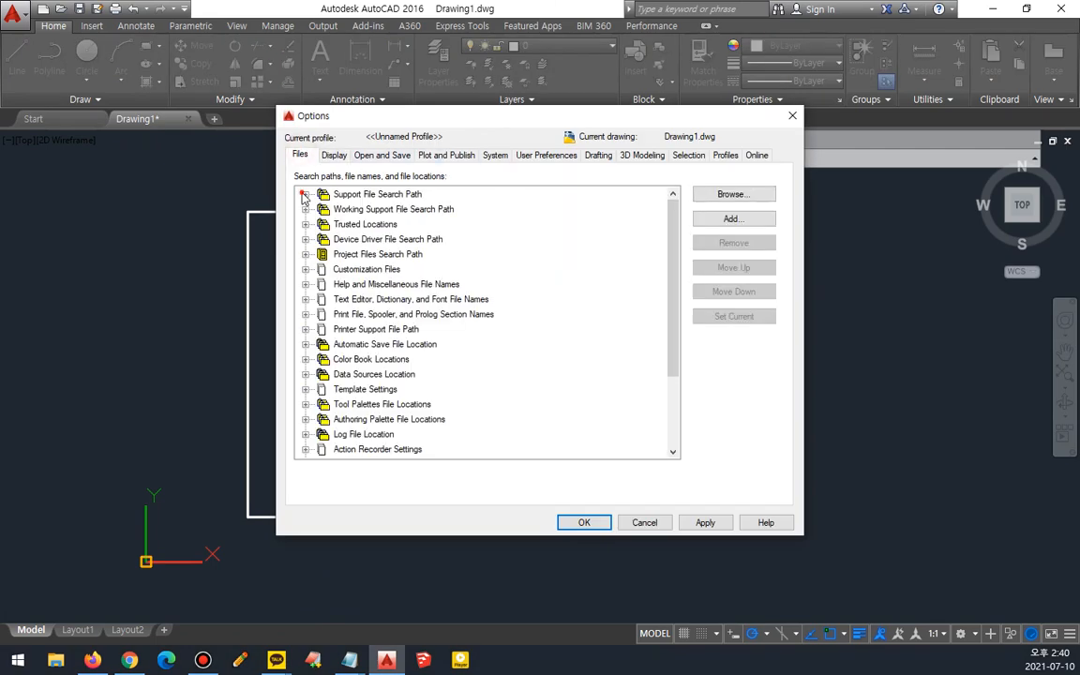
{"action": "left_click", "coordinate": [304, 194]}
{"action": "left_click", "coordinate": [372, 210]}
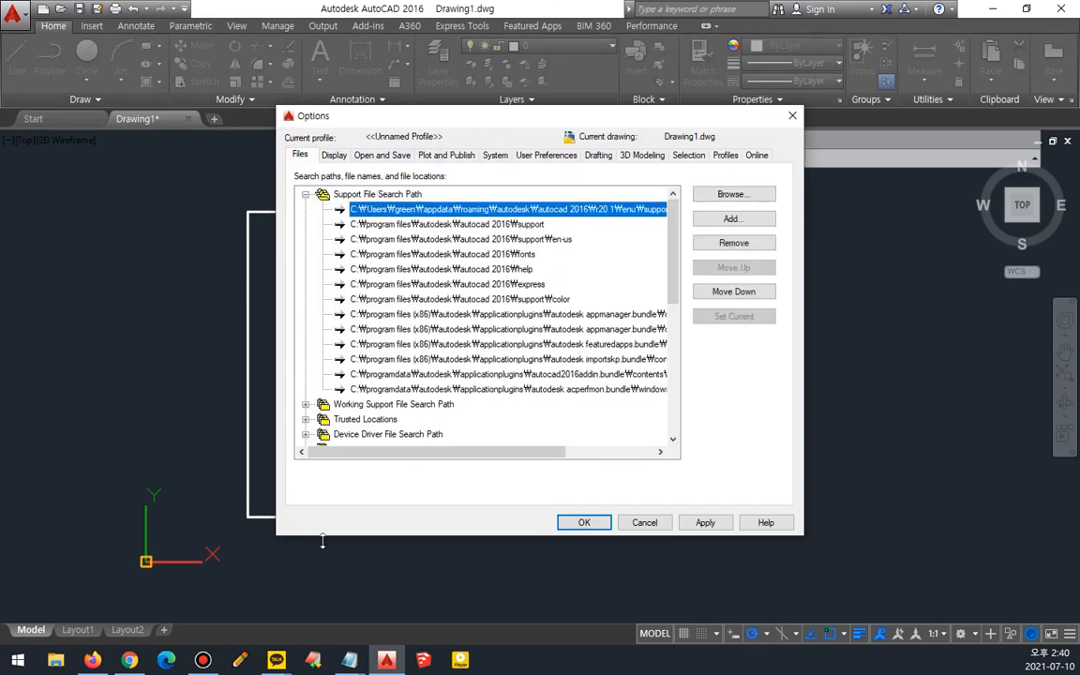
{"action": "key", "text": "F2"}
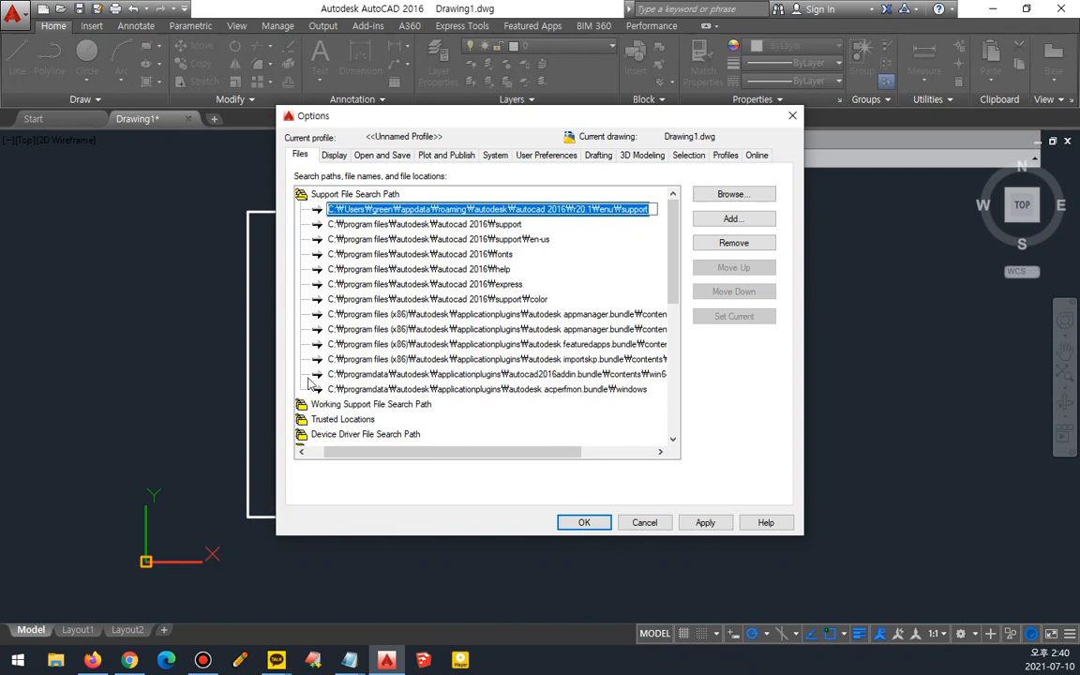
{"action": "right_click", "coordinate": [453, 209]}
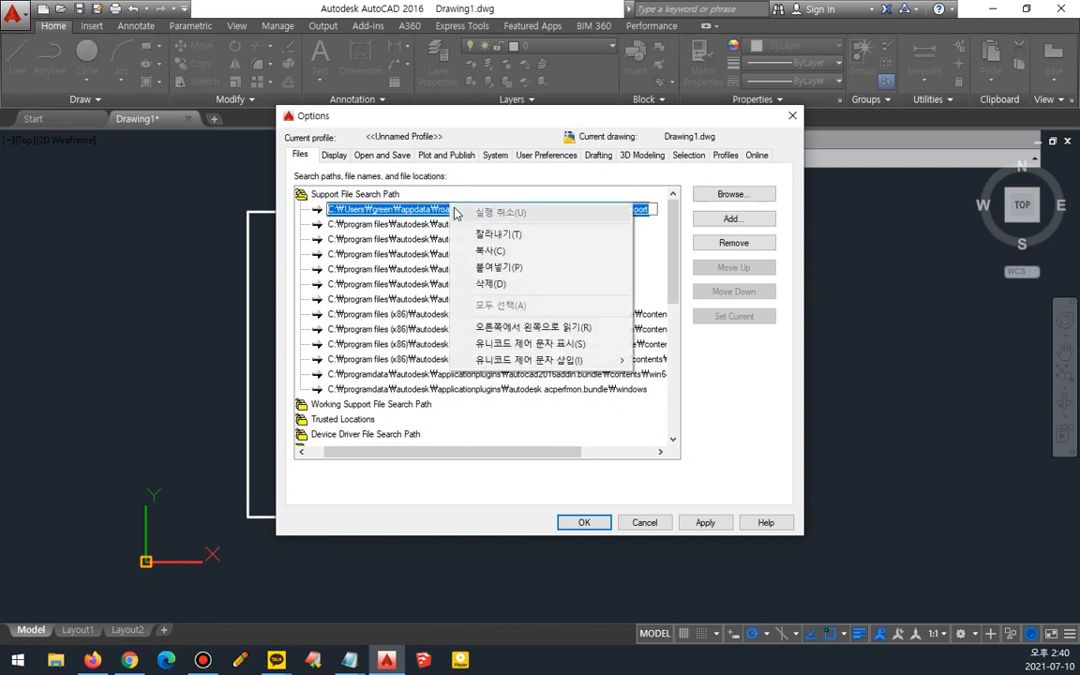
{"action": "left_click", "coordinate": [528, 255]}
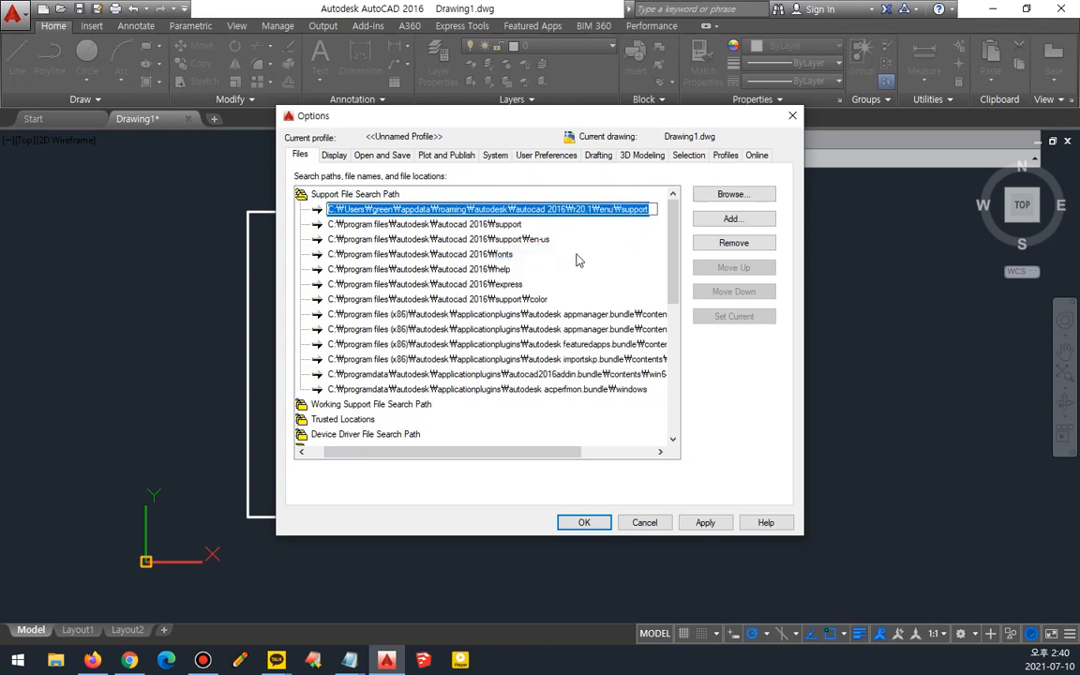
{"action": "left_click", "coordinate": [599, 179]}
{"action": "left_click", "coordinate": [598, 241]}
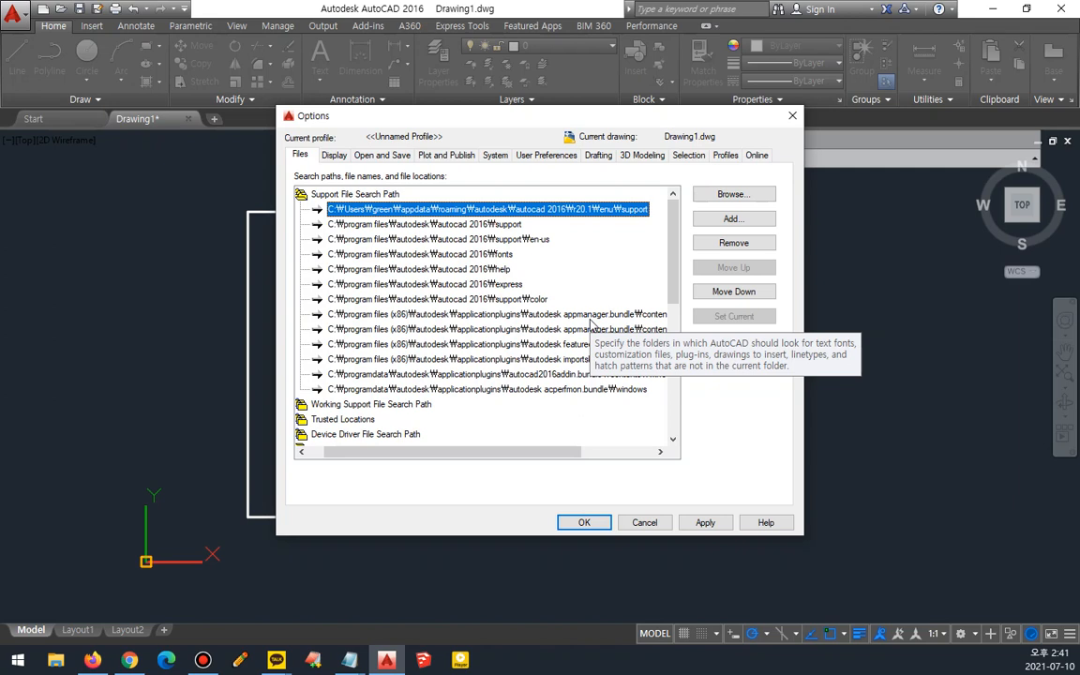
{"action": "left_click", "coordinate": [507, 210]}
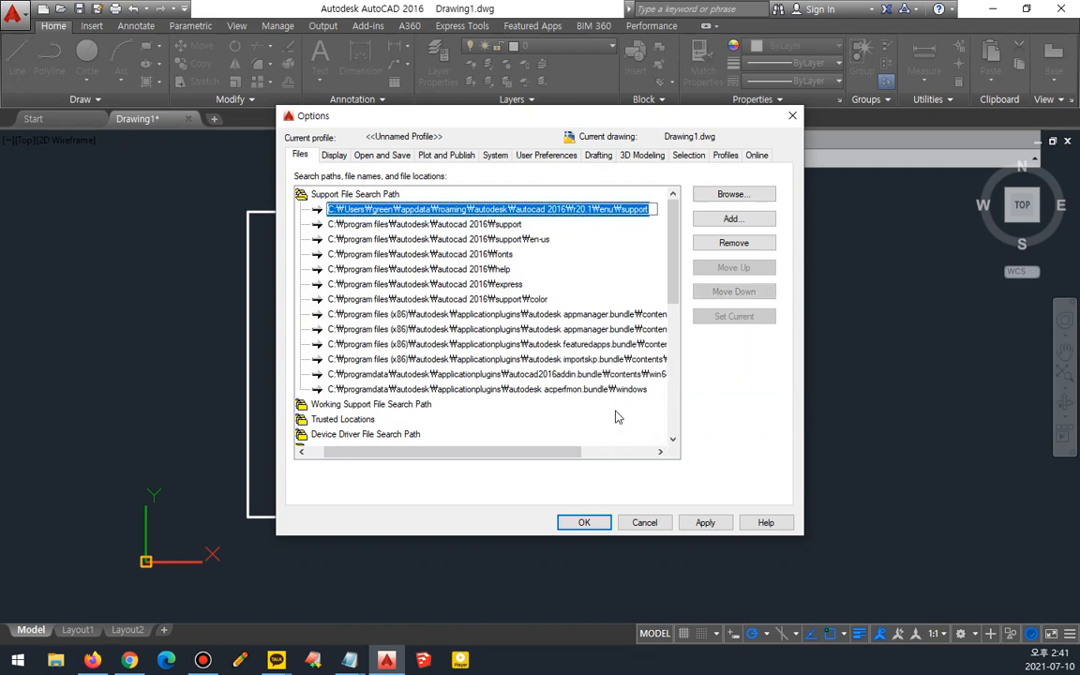
{"action": "key", "text": "Escape"}
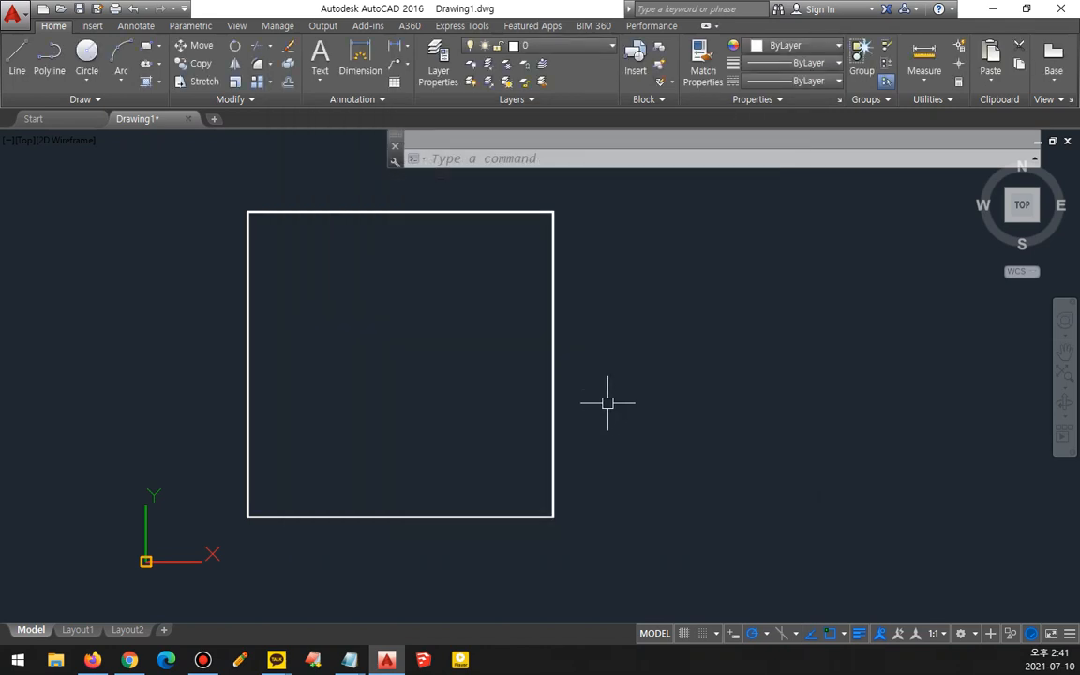
- Open File Explorer and navigate to the copied support folder path
{"action": "key", "text": "super+e"}
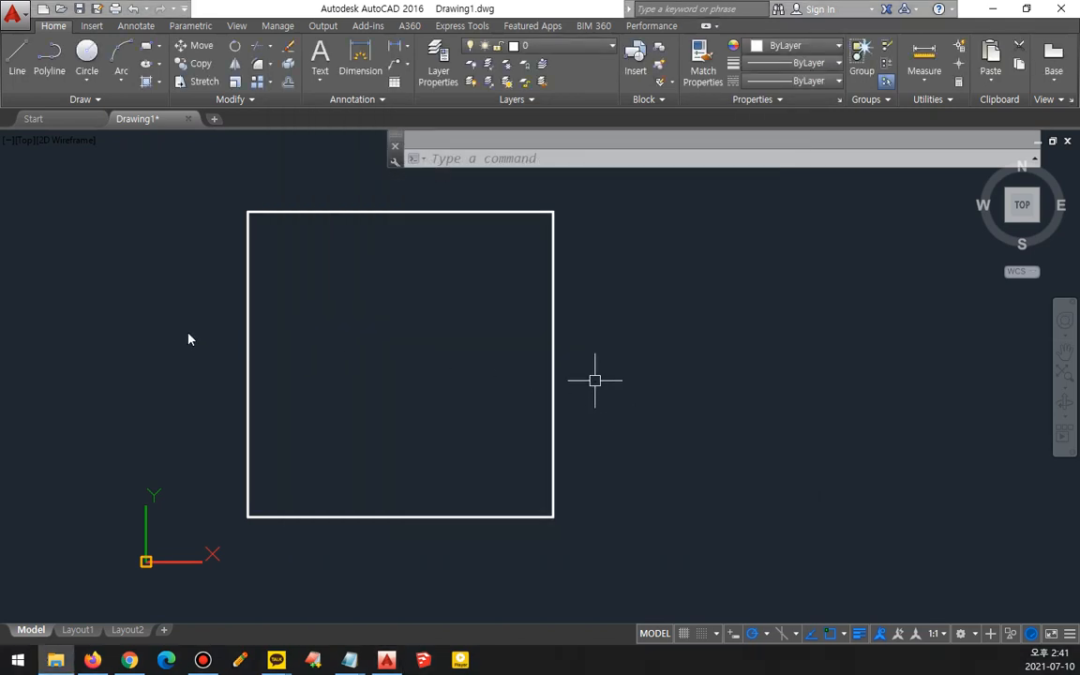
{"action": "left_click_drag", "start_coordinate": [0, 141], "coordinate": [734, 172]}
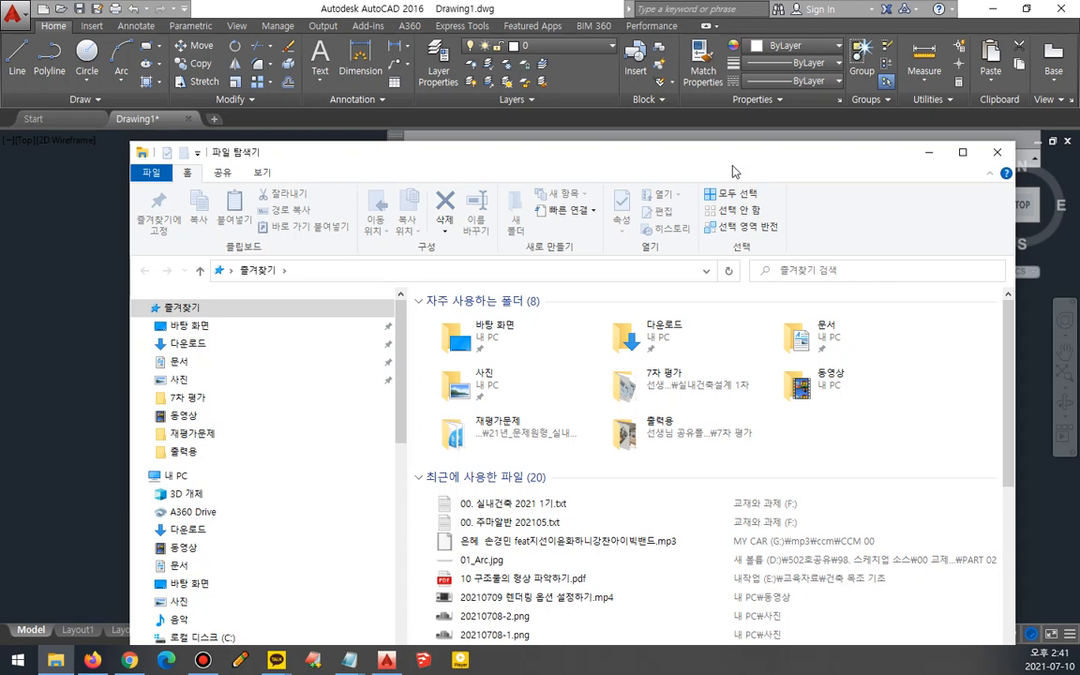
{"action": "mouse_move", "coordinate": [215, 280]}
{"action": "left_mouse_down"}
{"action": "mouse_move", "coordinate": [738, 298]}
{"action": "mouse_move", "coordinate": [192, 284]}
{"action": "left_mouse_up"}
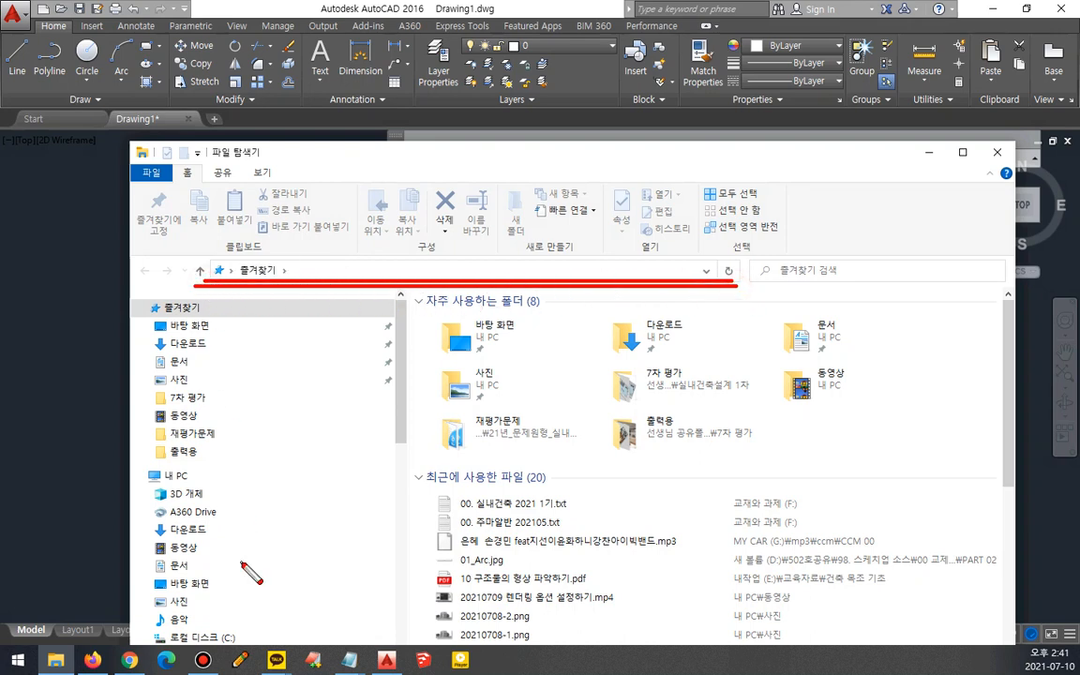
{"action": "key", "text": "Escape"}
{"action": "left_click", "coordinate": [357, 270]}
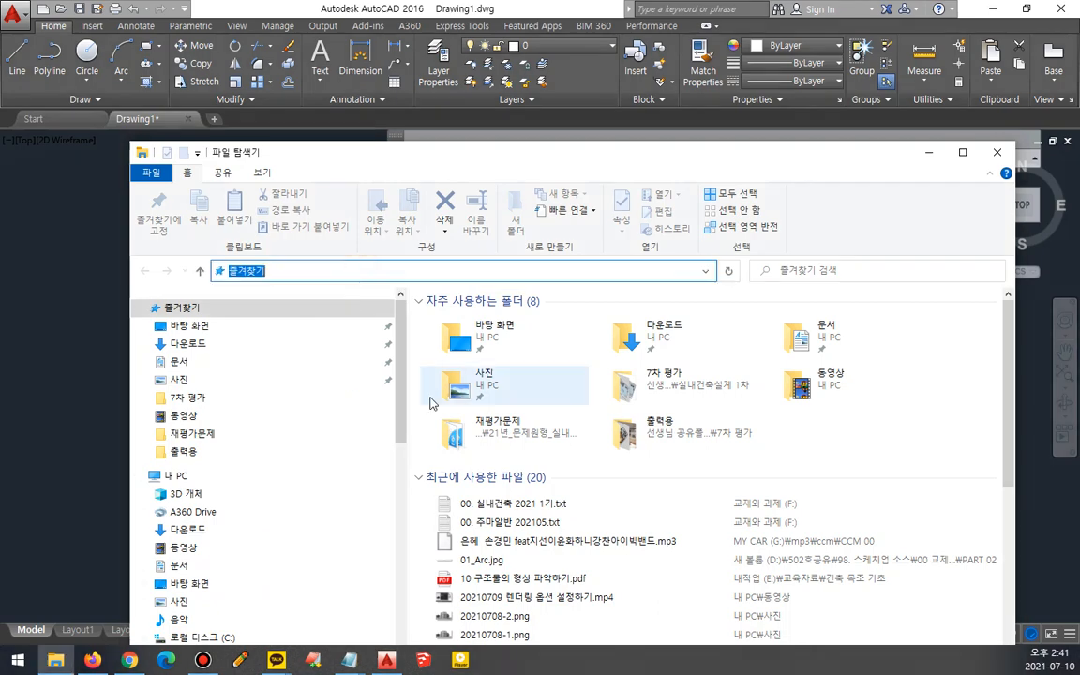
{"action": "key", "text": "BackSpace"}
{"action": "key", "text": "ctrl+v"}
{"action": "key", "text": "Return"}
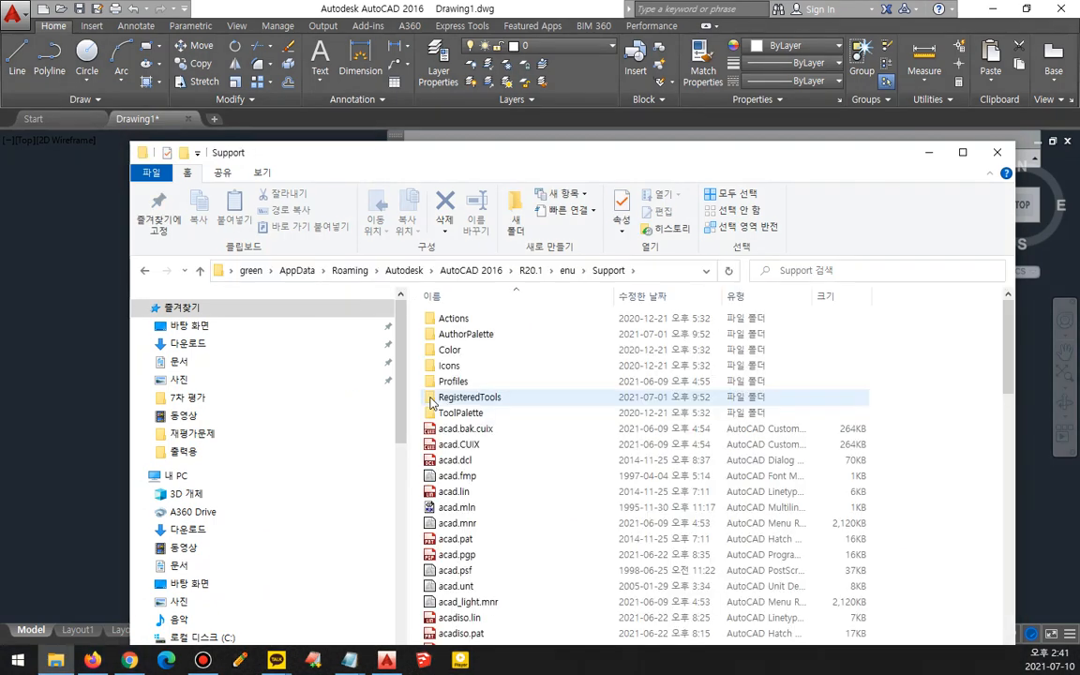
- Find and select the acadiso.pat hatch pattern file in the Support folder
{"action": "left_click_drag", "start_coordinate": [281, 147], "coordinate": [201, 44]}
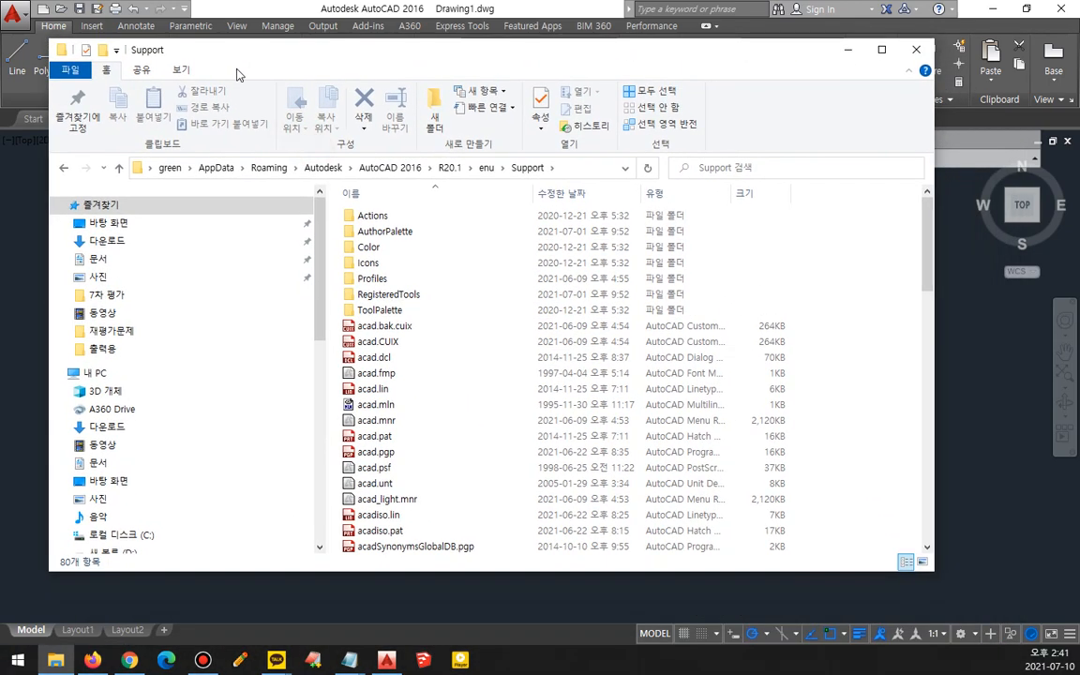
{"action": "scroll", "coordinate": [573, 503], "scroll_direction": "down", "scroll_amount": 1}
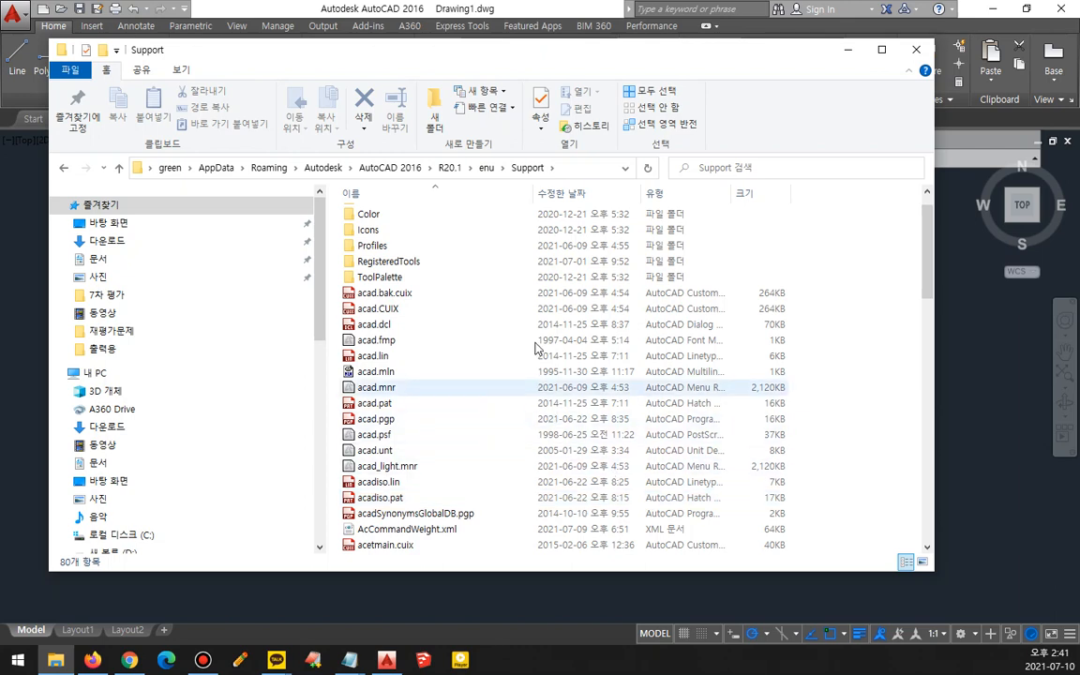
{"action": "left_click", "coordinate": [441, 493]}
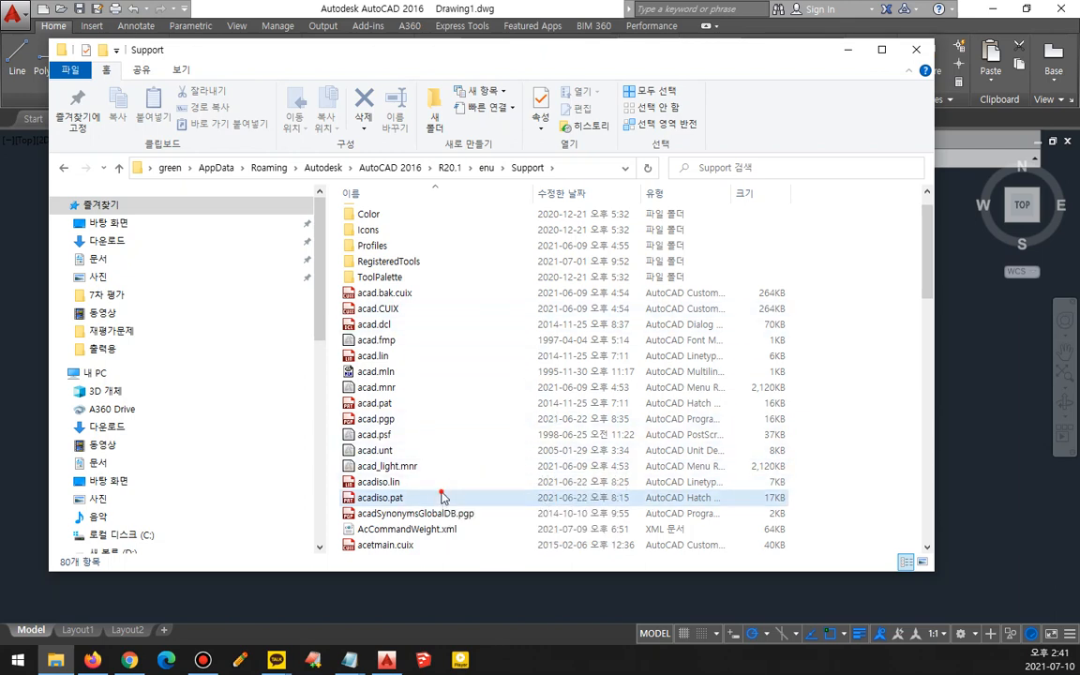
- Switch to Notepad and paste the support folder path below the OPtion line in the notes
{"action": "left_click", "coordinate": [349, 660]}
{"action": "left_click", "coordinate": [327, 607]}
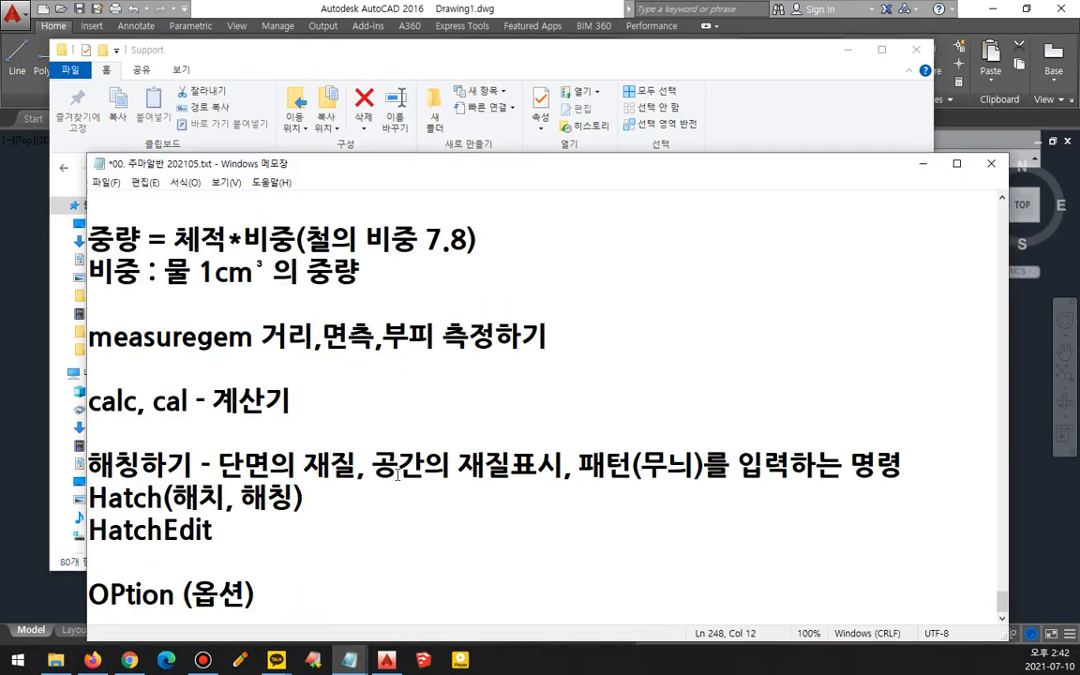
{"action": "key", "text": "Return"}
{"action": "key", "text": "Return"}
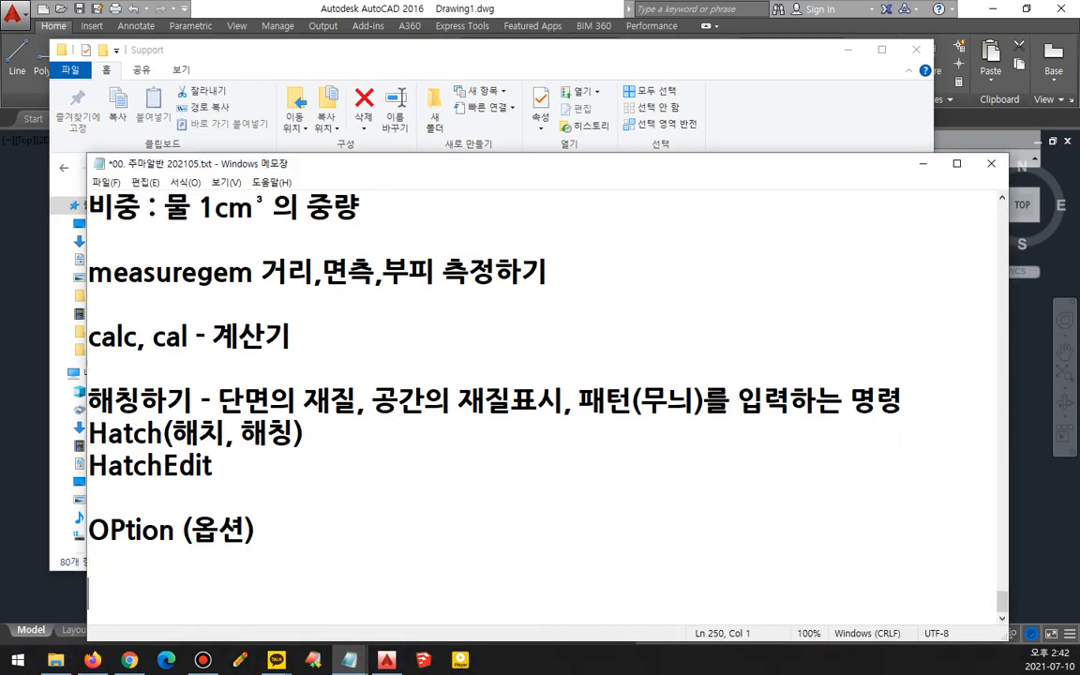
{"action": "key", "text": "BackSpace"}
{"action": "key", "text": "ctrl+v"}
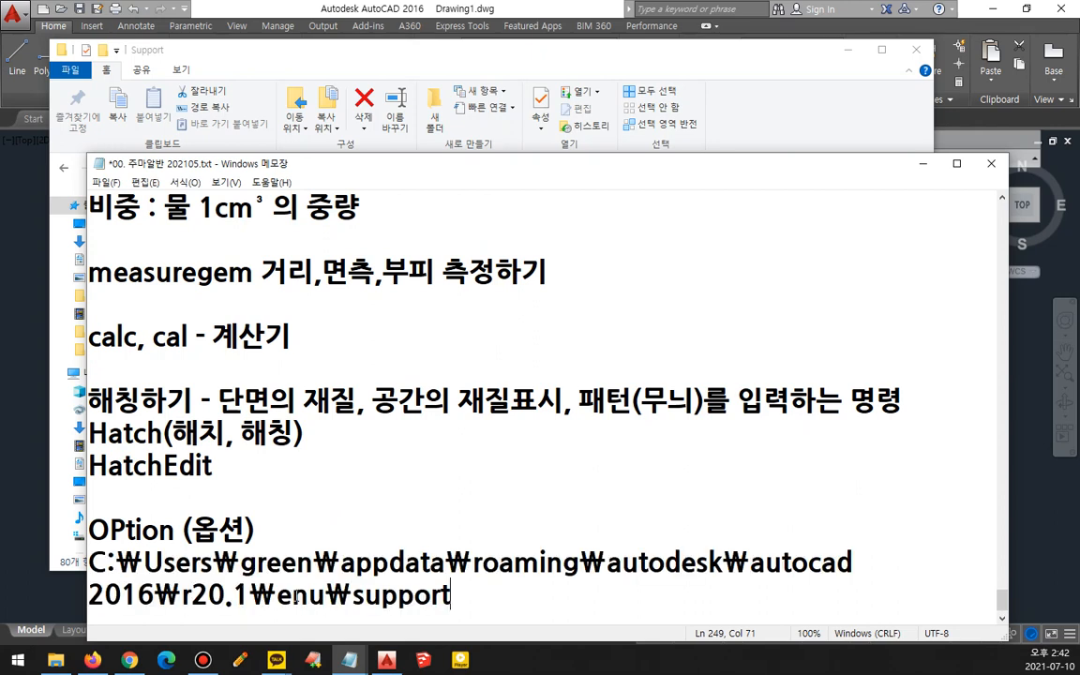
{"action": "key", "text": "Return"}
{"action": "key", "text": "Return"}
{"action": "key", "text": "Return"}
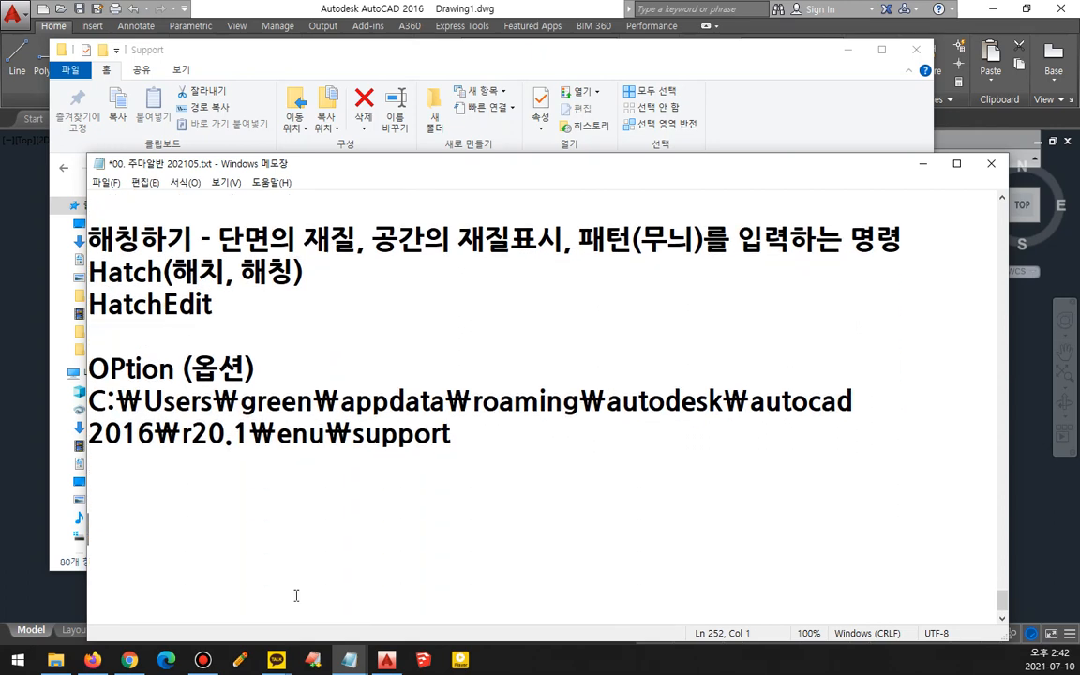
- List the file names acadiso.pat, acadios.line and acad.pgp on separate lines below the support path in the notes
{"action": "type", "text": "acadis"}
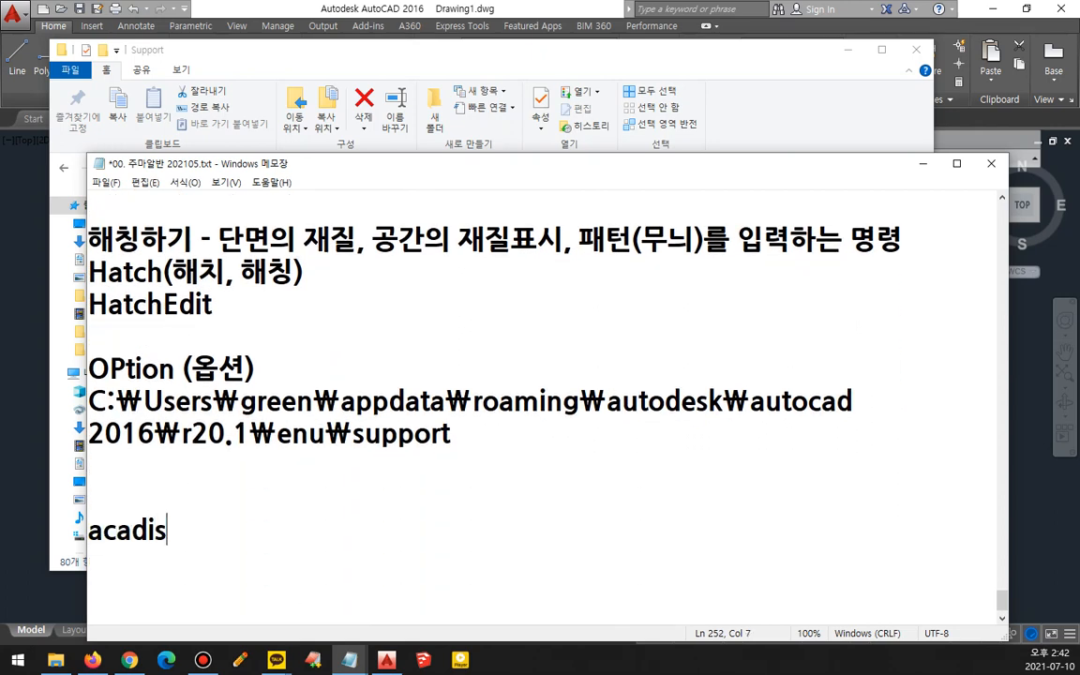
{"action": "type", "text": "o.pat"}
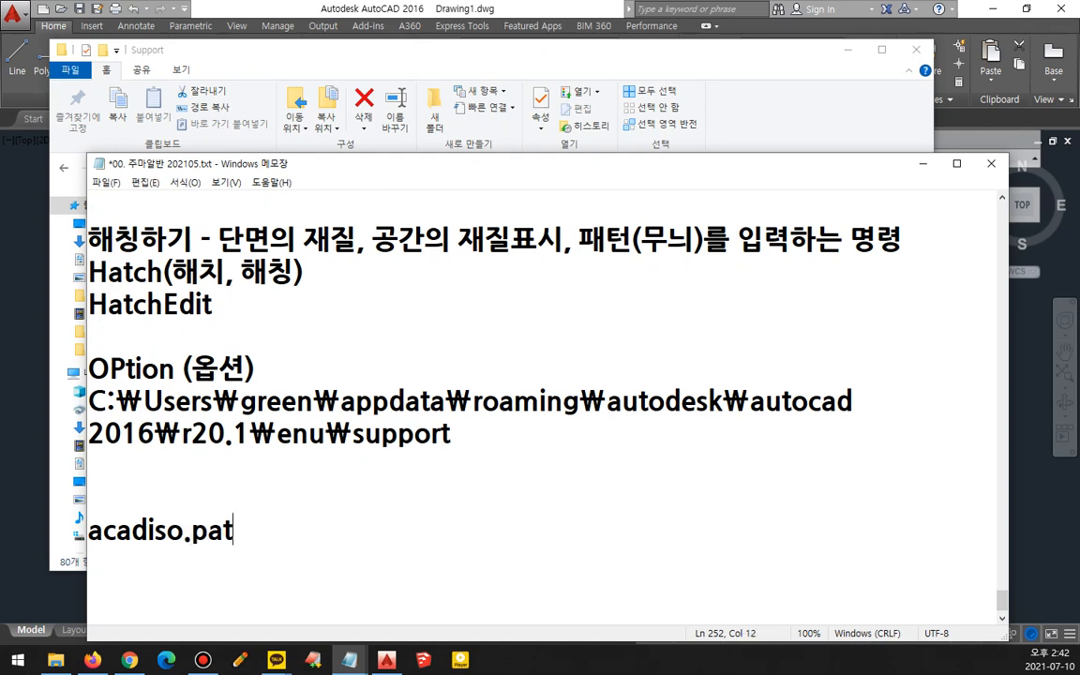
{"action": "key", "text": "Return"}
{"action": "type", "text": "acadios"}
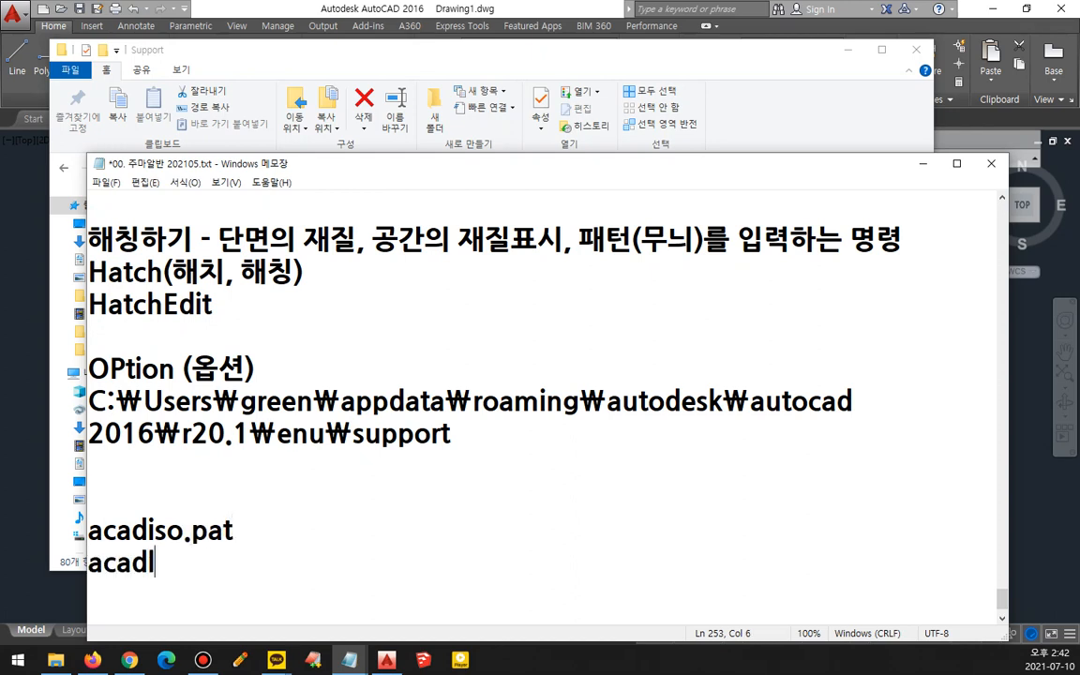
{"action": "type", "text": ".line"}
{"action": "key", "text": "Return"}
{"action": "type", "text": "aca"}
{"action": "type", "text": "d.pgp"}
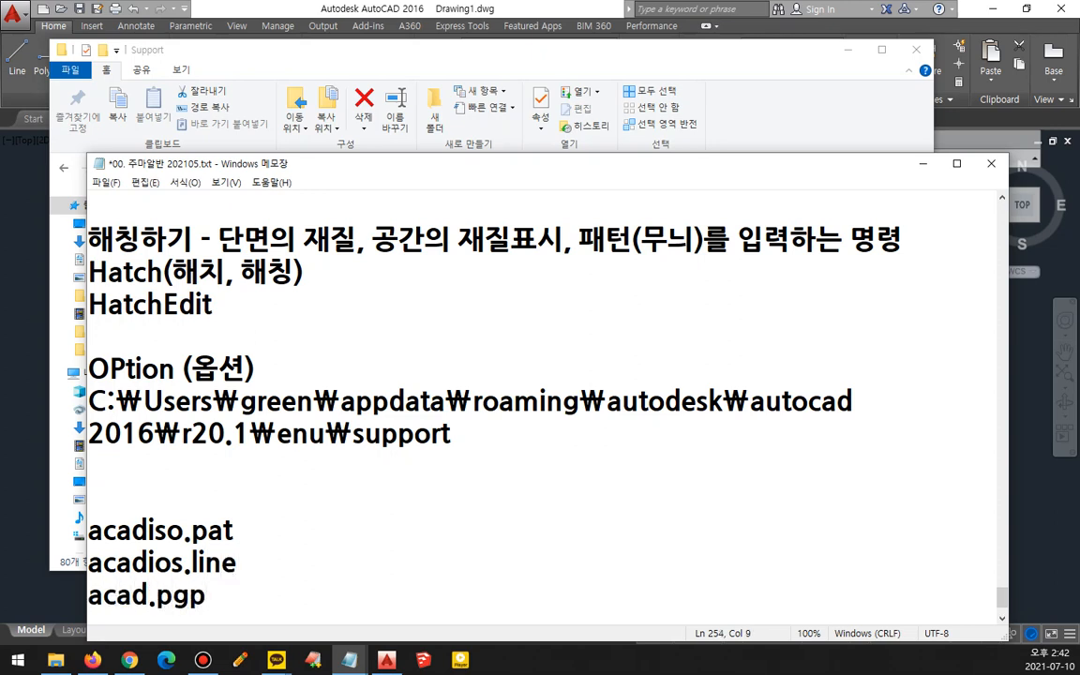
- Append "- 해치패턴 정의 파일" to the acadiso.pat line
{"action": "scroll", "coordinate": [294, 592], "scroll_direction": "down", "scroll_amount": 1}
{"action": "key", "text": "Up"}
{"action": "key", "text": "Up"}
{"action": "key", "text": "End"}
{"action": "type", "text": "- "}
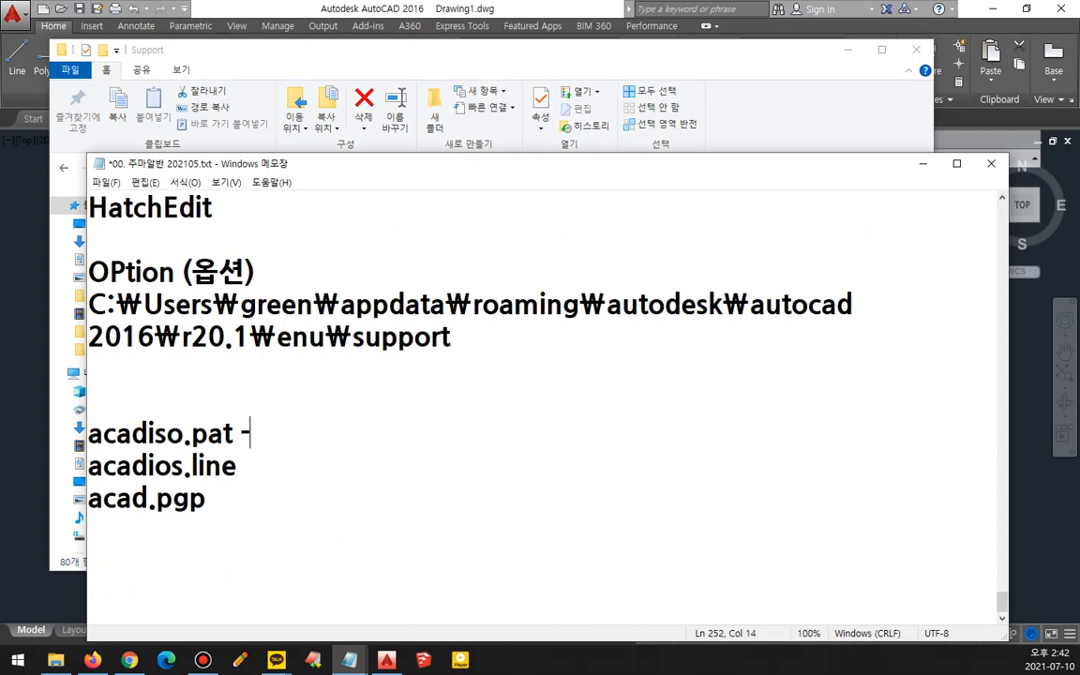
{"action": "type", "text": "go"}
{"action": "key", "text": "BackSpace"}
{"action": "key", "text": "BackSpace"}
{"action": "key", "text": "Hangul"}
{"action": "type", "text": "햇"}
{"action": "key", "text": "BackSpace"}
{"action": "type", "text": "치"}
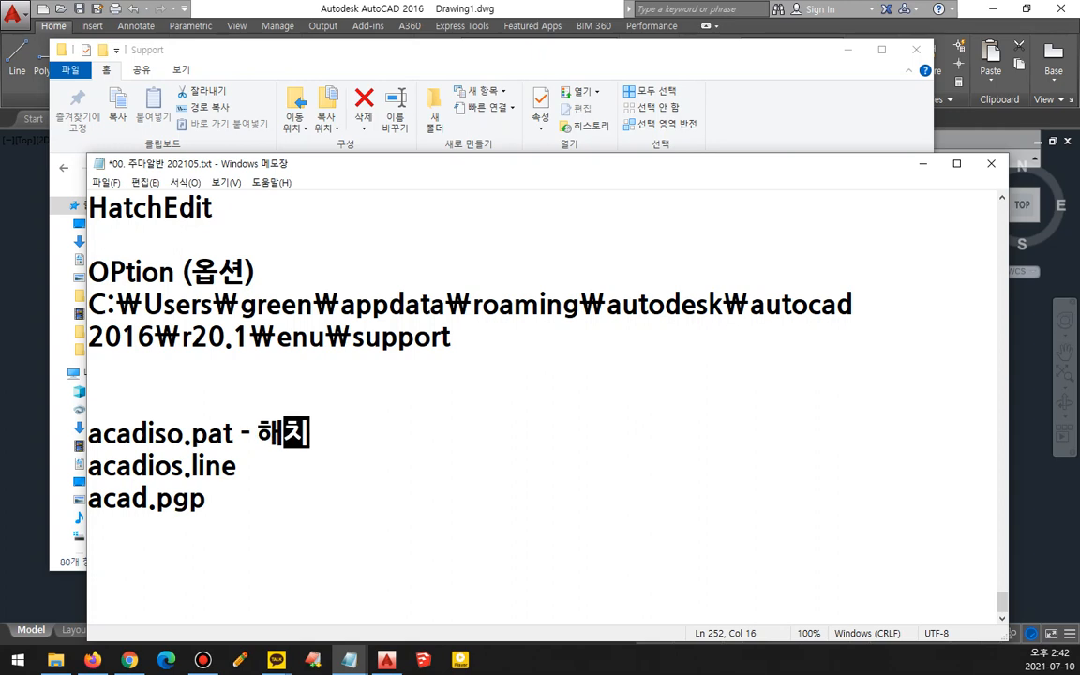
{"action": "key", "text": "BackSpace"}
{"action": "type", "text": "패"}
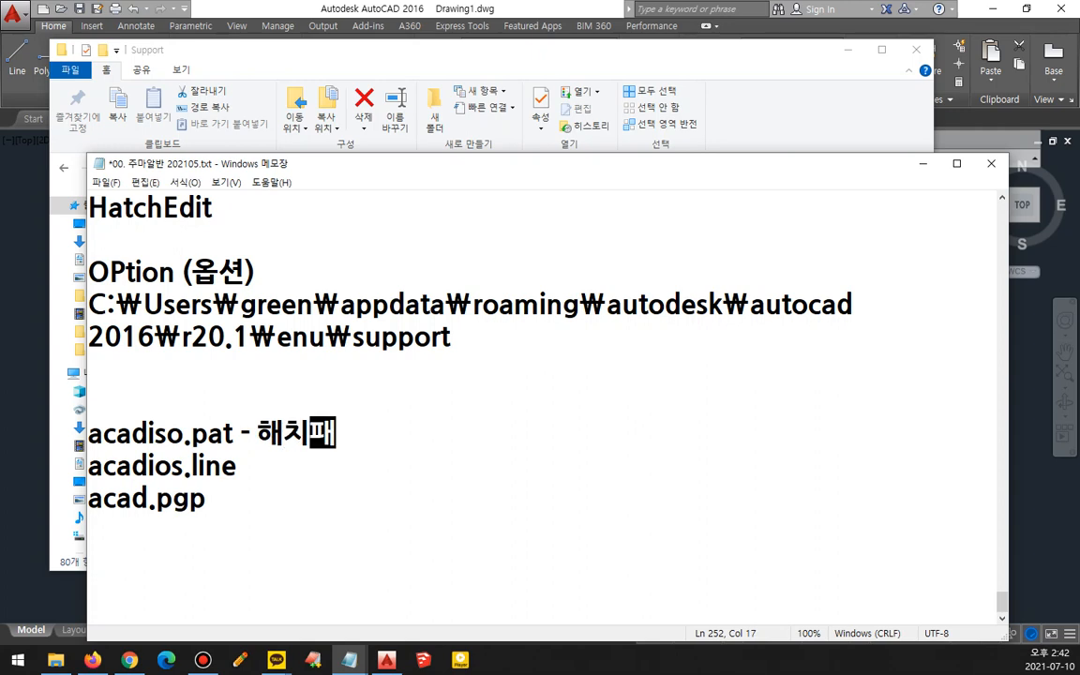
{"action": "type", "text": "턴 정의"}
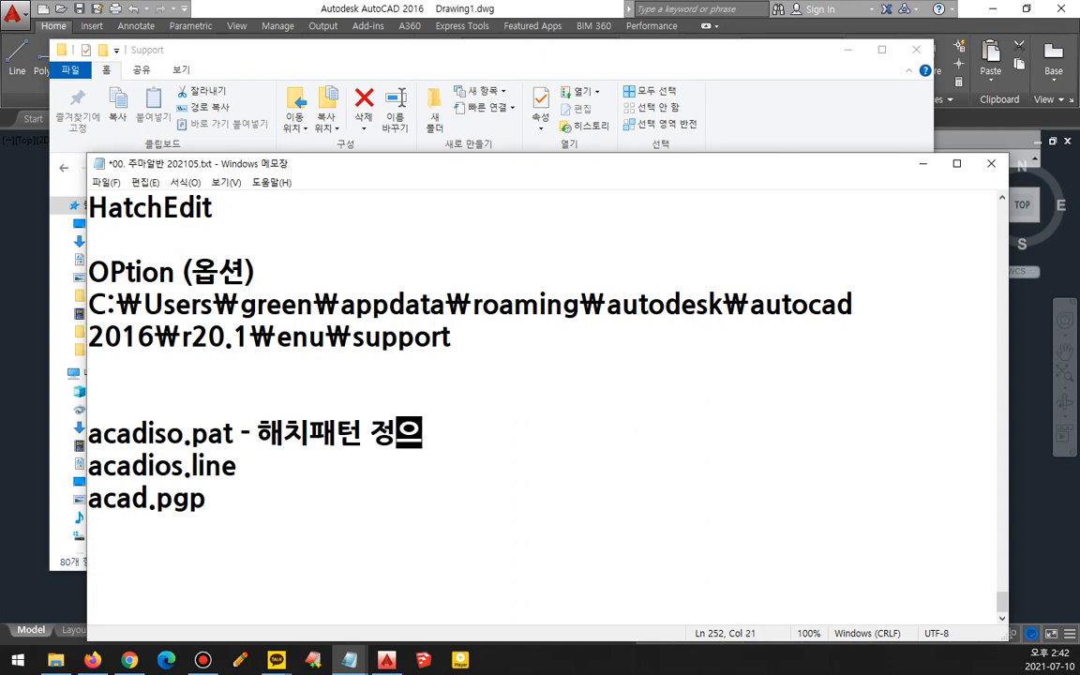
{"action": "type", "text": " 파일"}
{"action": "key", "text": "Down"}
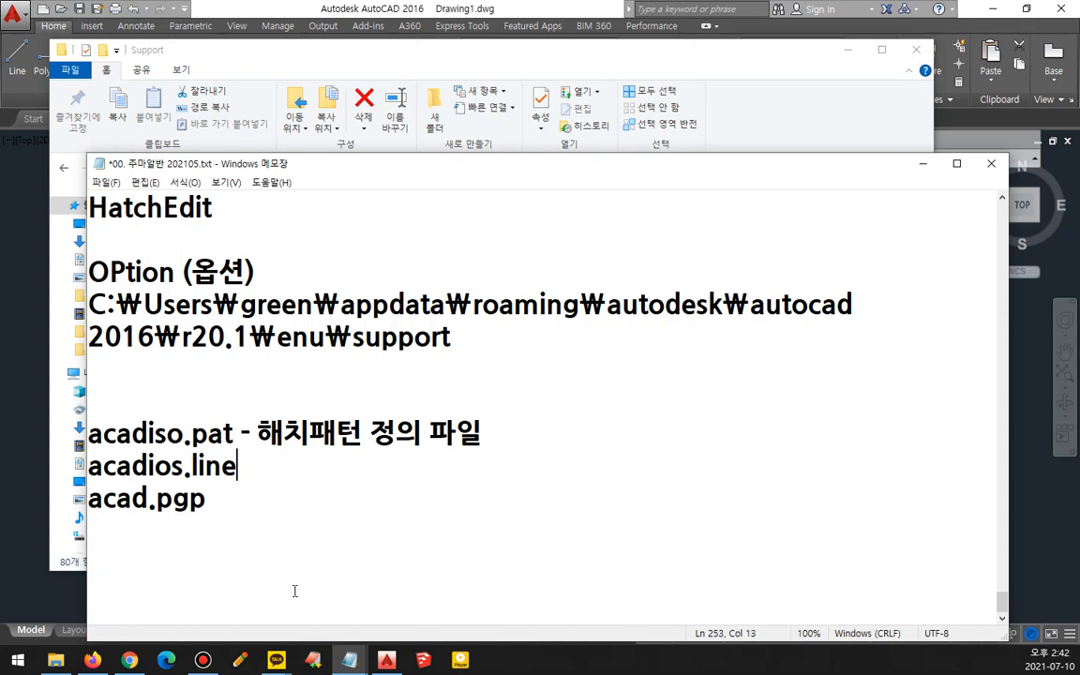
- Correct the second line to acadiso.lin and append "- 선모양 정의 파일" to it
{"action": "type", "text": "-"}
{"action": "key", "text": "Left"}
{"action": "key", "text": "Left"}
{"action": "key", "text": "Left"}
{"action": "key", "text": "Left"}
{"action": "key", "text": "Left"}
{"action": "key", "text": "Left"}
{"action": "key", "text": "Left"}
{"action": "key", "text": "Left"}
{"action": "key", "text": "shift+Left"}
{"action": "key", "text": "shift+Left"}
{"action": "type", "text": "so"}
{"action": "key", "text": "End"}
{"action": "key", "text": "Left"}
{"action": "key", "text": "Left"}
{"action": "key", "text": "BackSpace"}
{"action": "key", "text": "End"}
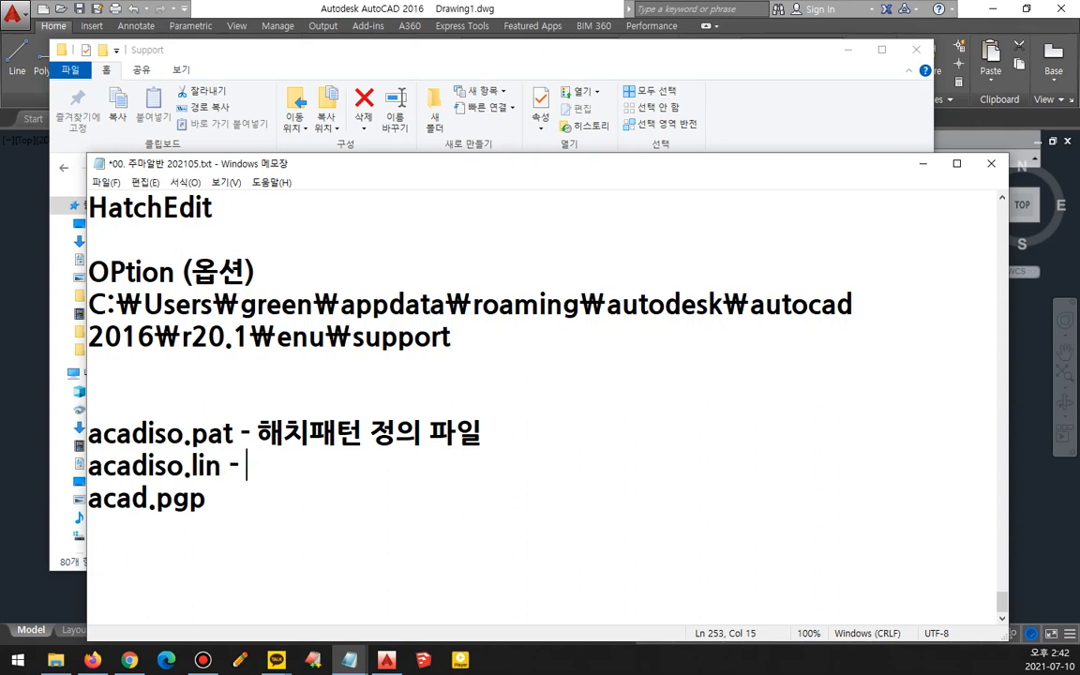
{"action": "type", "text": "선모양 정"}
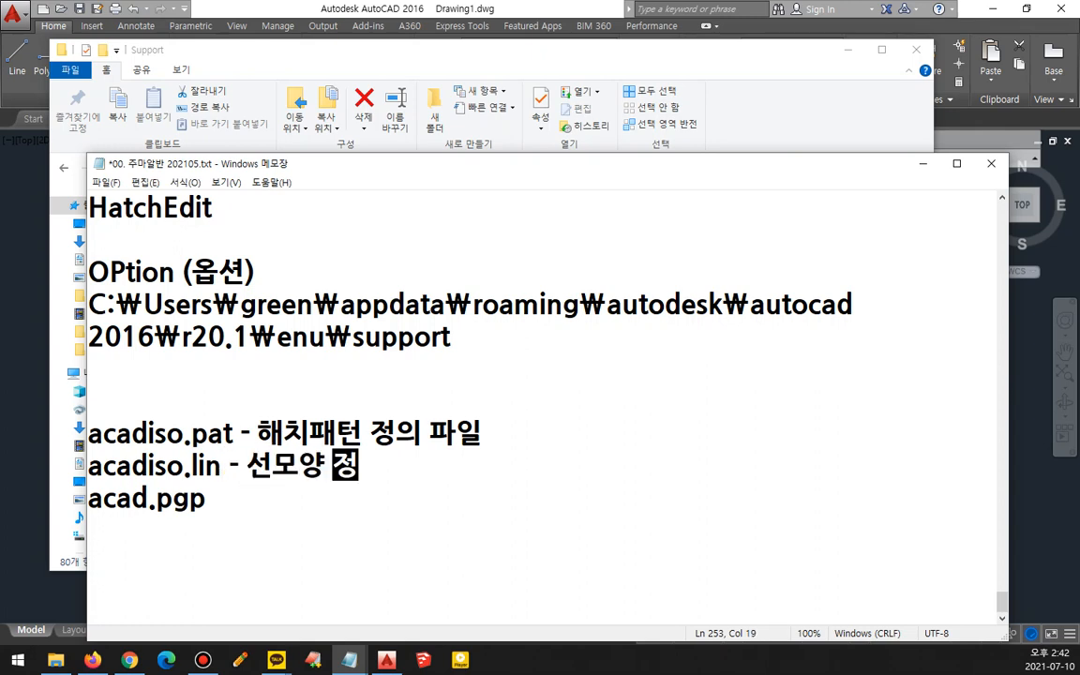
{"action": "type", "text": "의 파일"}
- Append "- CAD 단축키 파" to the acad.pgp line
{"action": "key", "text": "Down"}
{"action": "type", "text": "- "}
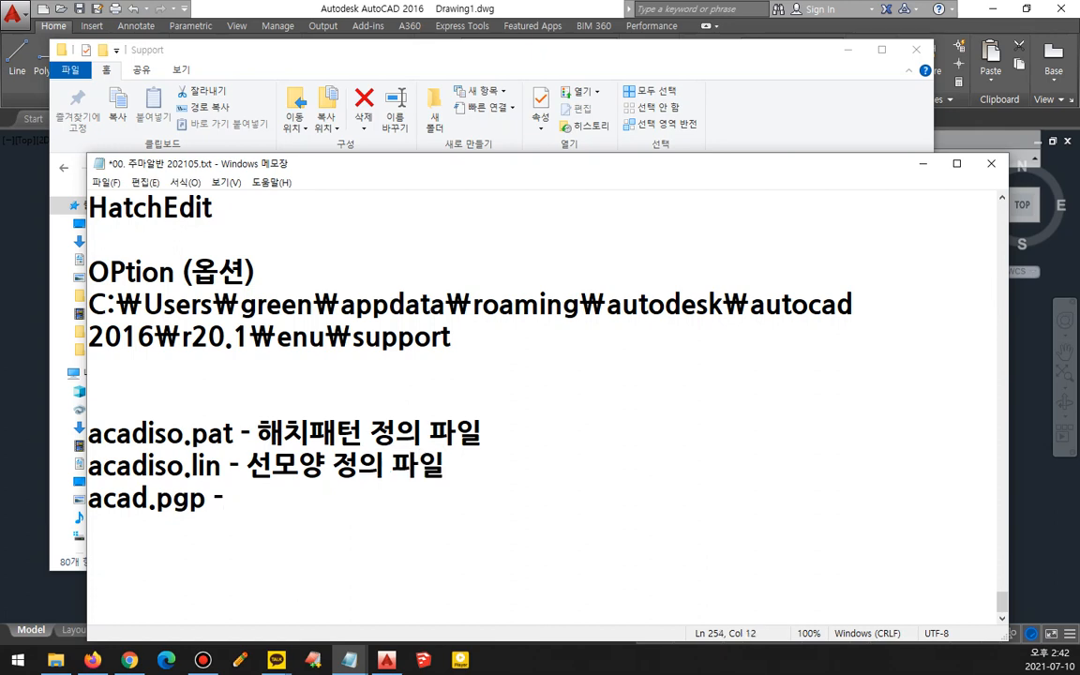
{"action": "type", "text": "C"}
{"action": "key", "text": "BackSpace"}
{"action": "type", "text": "CAD 단축키 "}
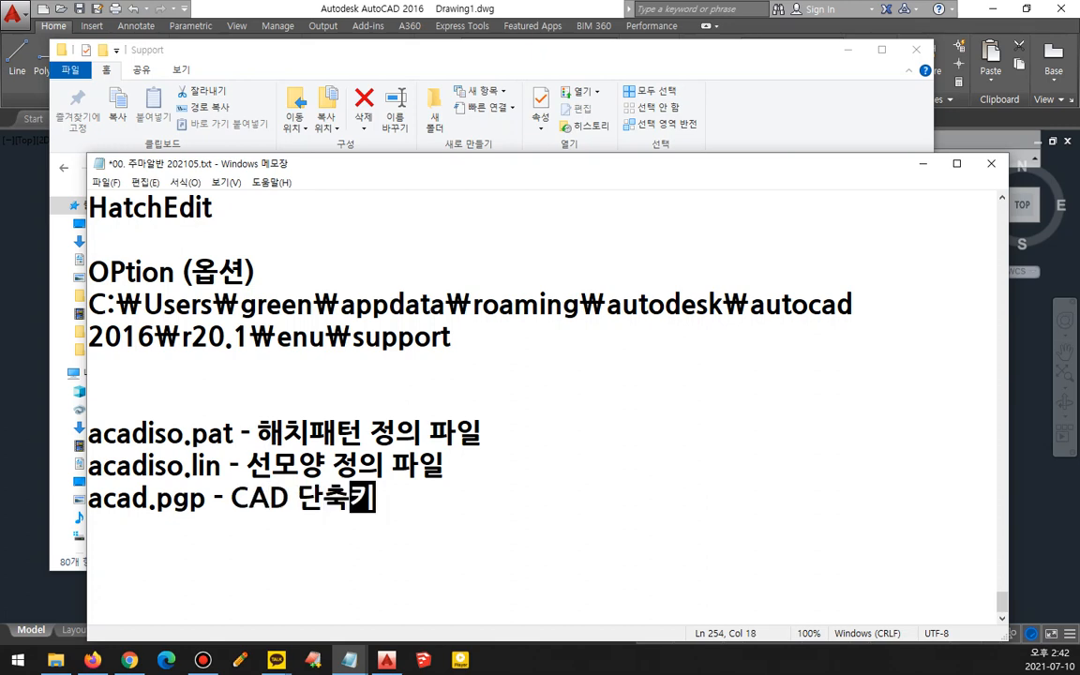
{"action": "type", "text": "파일"}
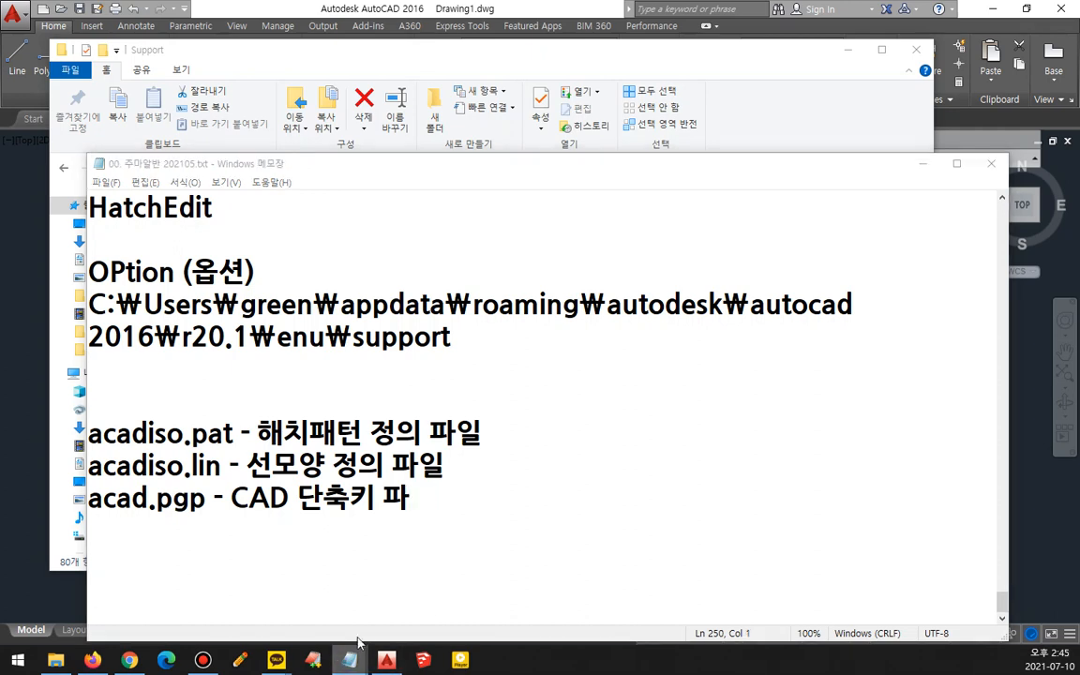
- Open a blank Notepad window from the taskbar, then launch another by running notepad from the Run dialog and close it
{"action": "right_click", "coordinate": [349, 660]}
{"action": "left_click", "coordinate": [345, 580]}
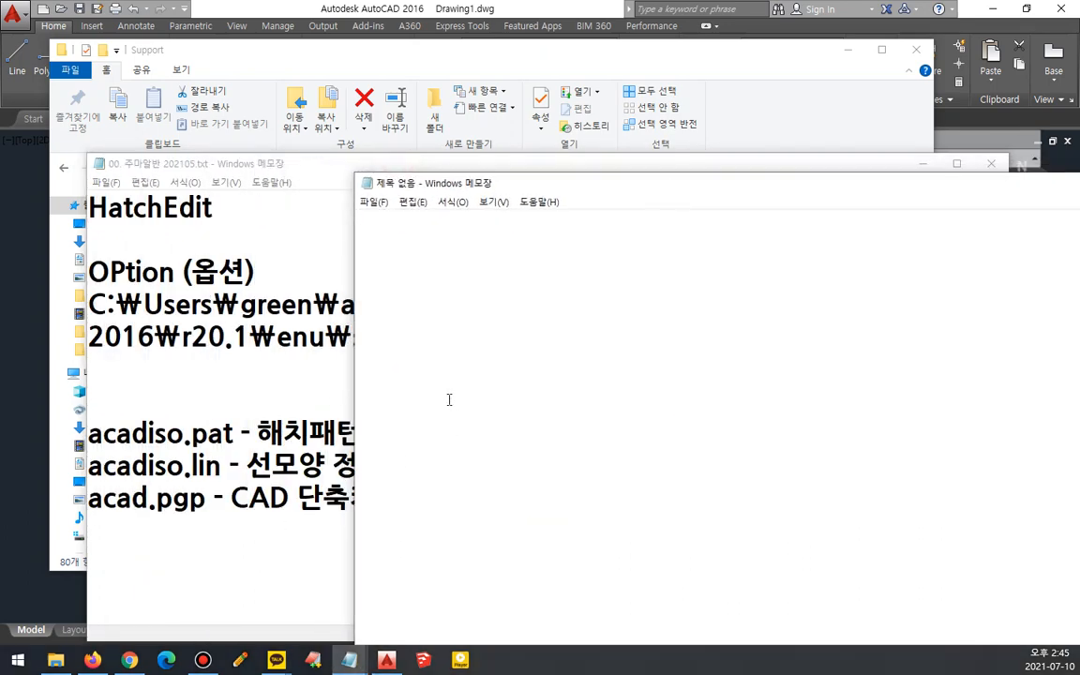
{"action": "key", "text": "super+r"}
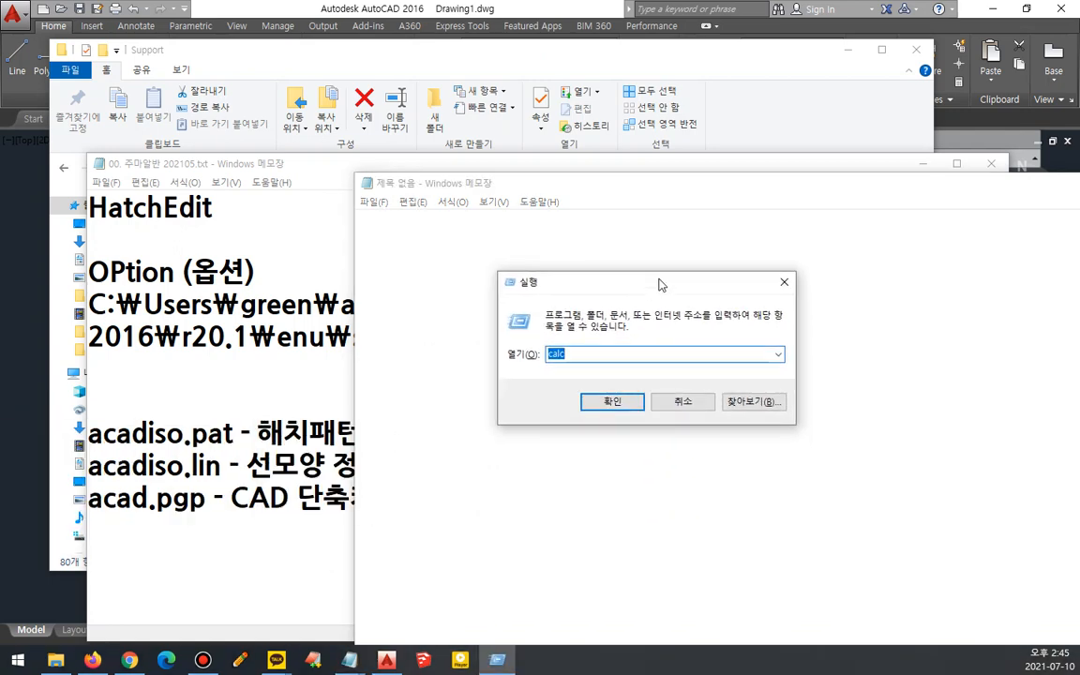
{"action": "type", "text": "note"}
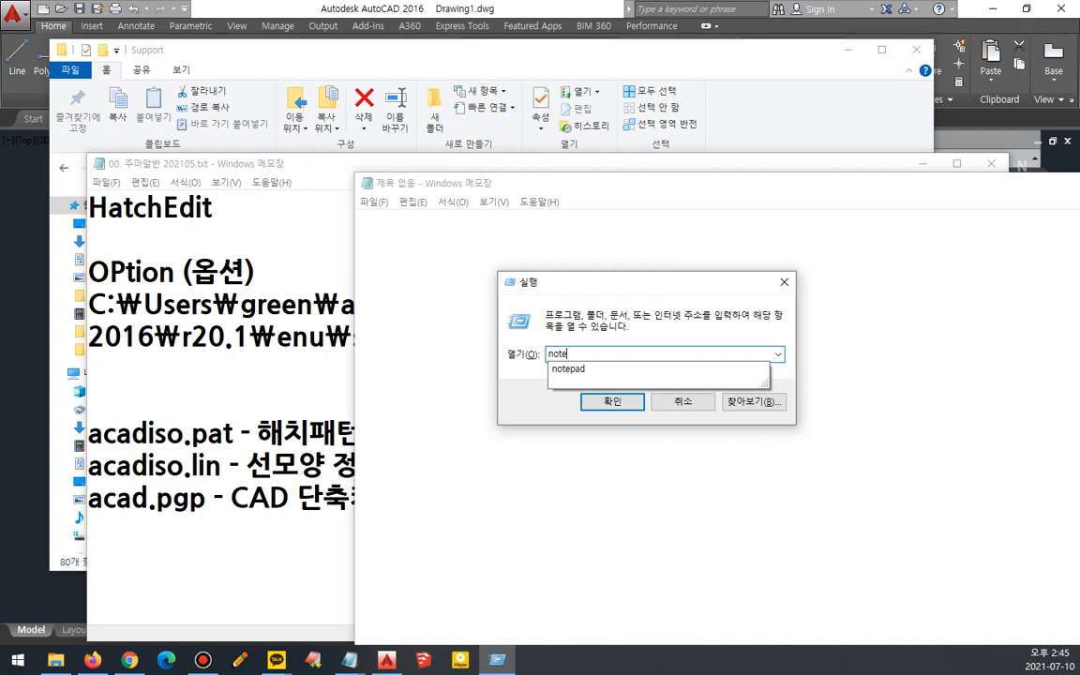
{"action": "type", "text": "pad"}
{"action": "key", "text": "Return"}
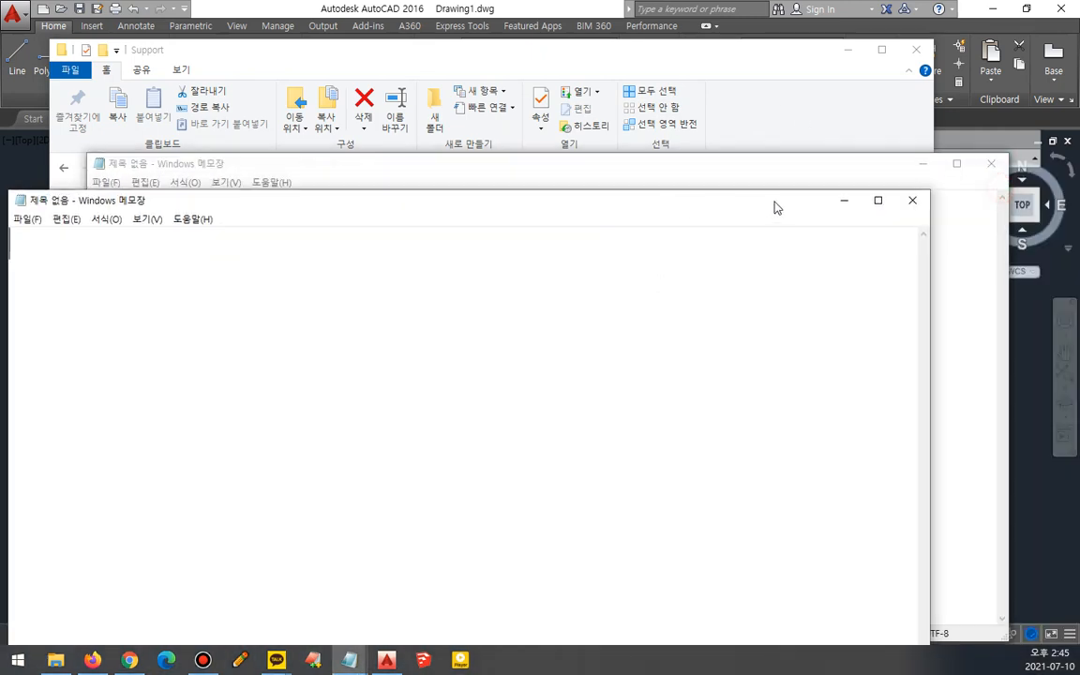
{"action": "left_click", "coordinate": [911, 200]}
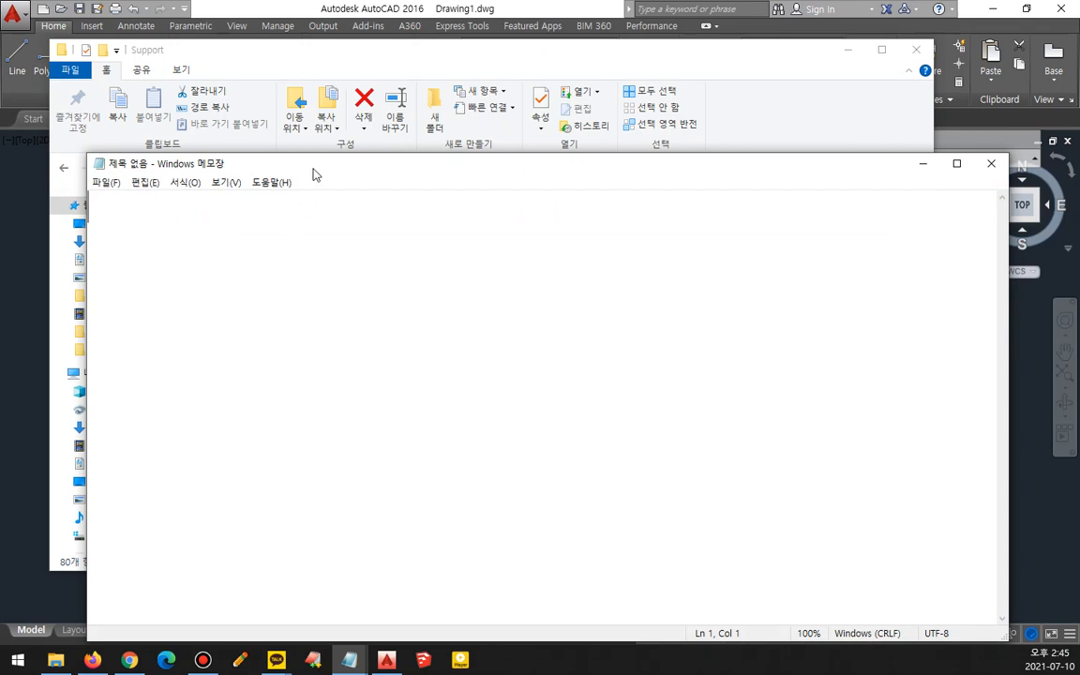
- Arrange the Notepad windows and add the note "윈도우키 + e - 파일 탐색기" below the file list
{"action": "left_click_drag", "start_coordinate": [313, 176], "coordinate": [496, 195]}
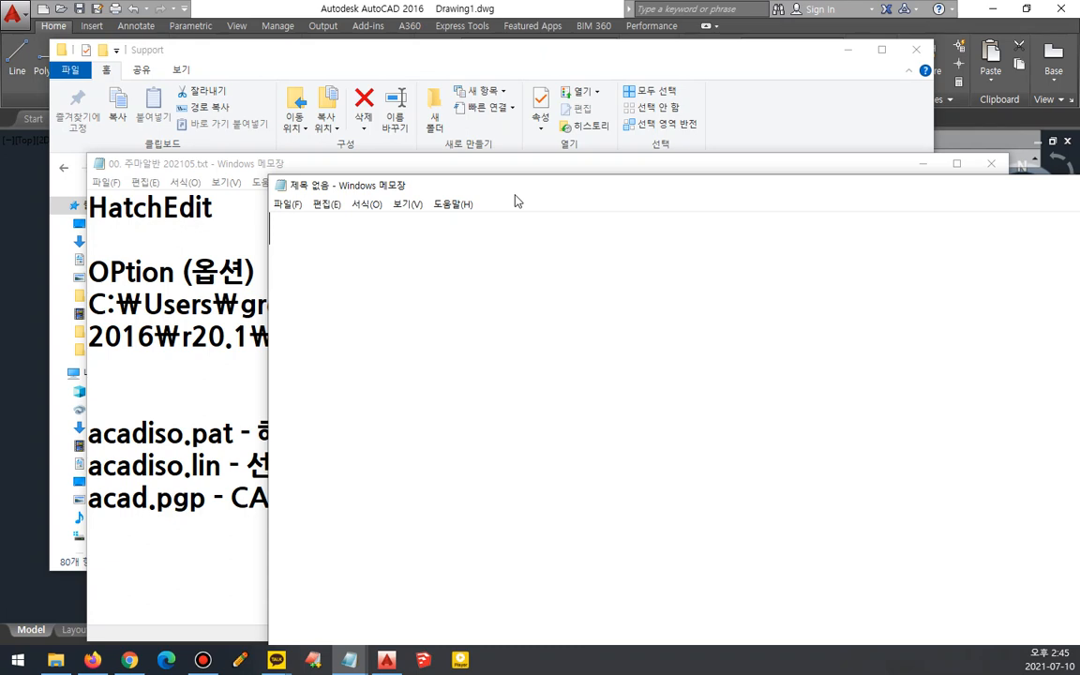
{"action": "left_click", "coordinate": [154, 559]}
{"action": "left_click_drag", "start_coordinate": [414, 167], "coordinate": [415, 87]}
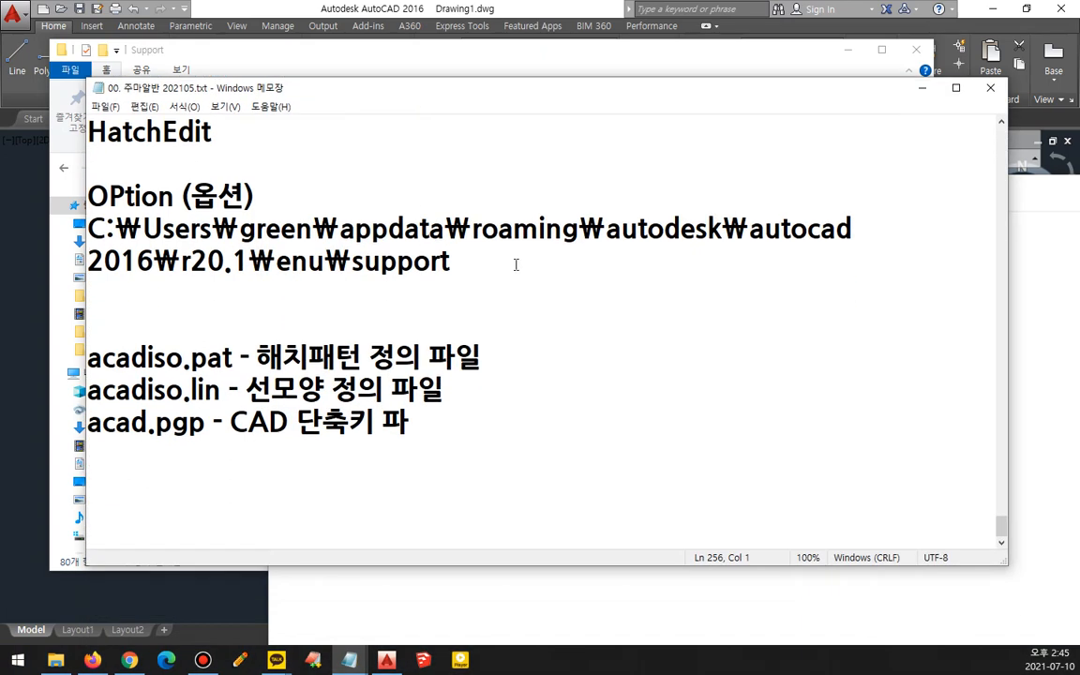
{"action": "type", "text": "윈도우"}
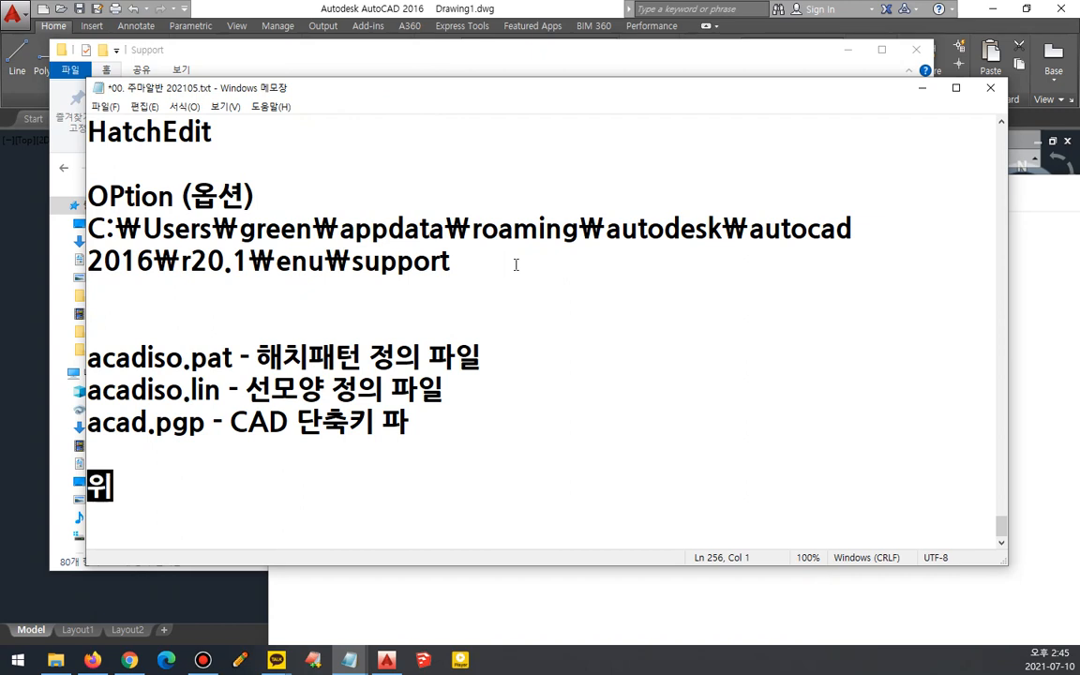
{"action": "type", "text": "키 "}
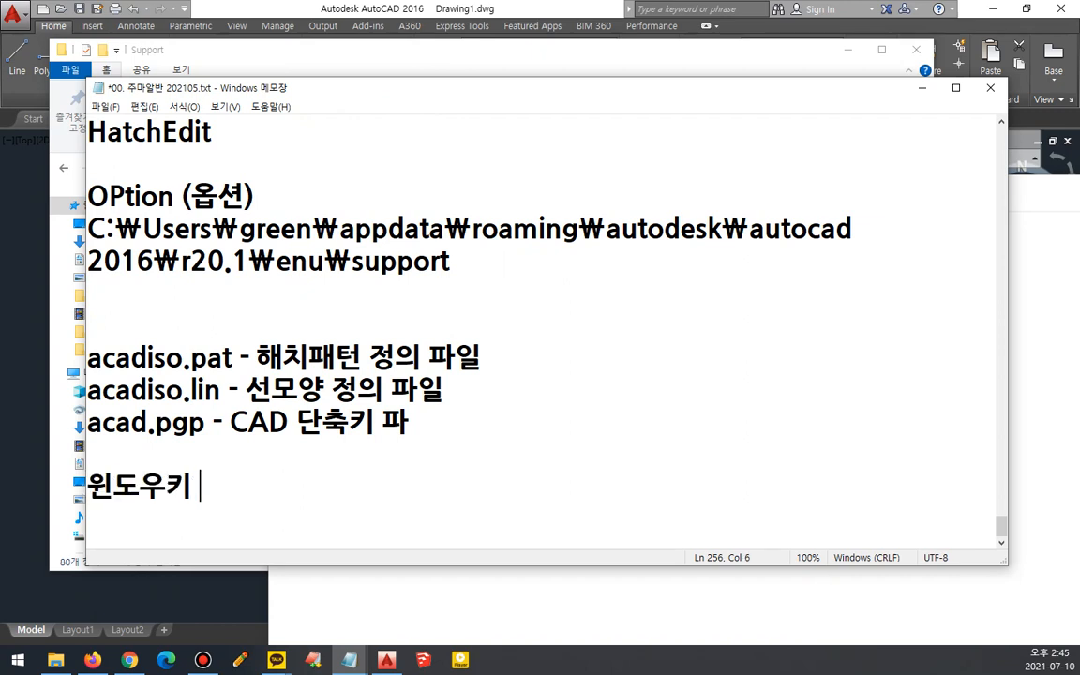
{"action": "type", "text": "+ e -"}
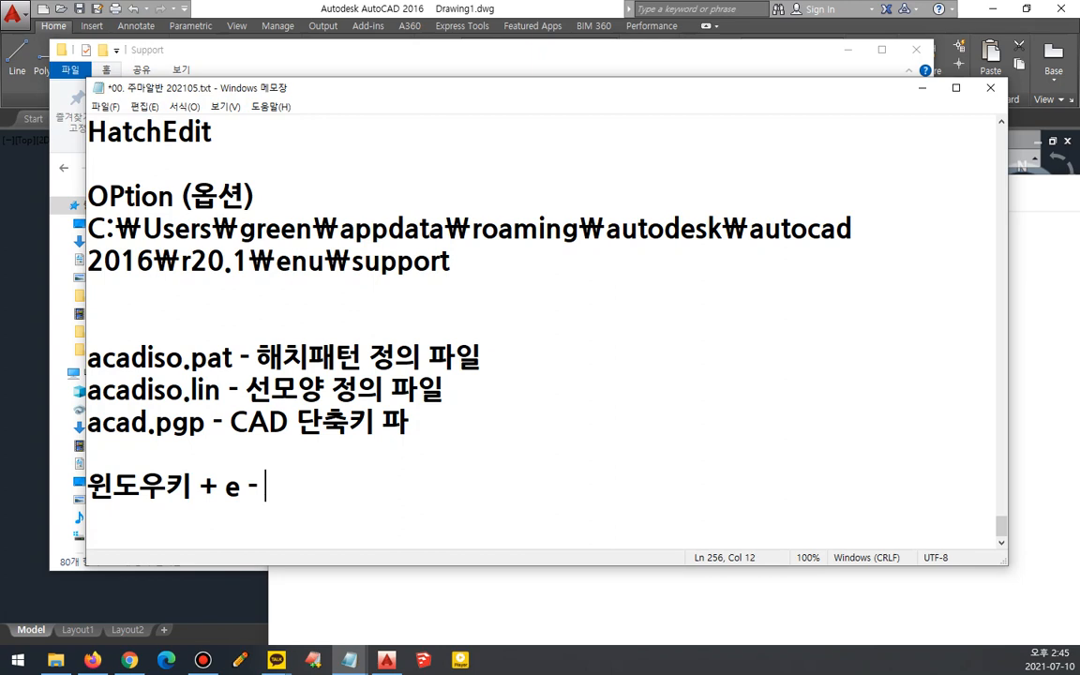
{"action": "type", "text": " 윈"}
{"action": "key", "text": "BackSpace"}
{"action": "type", "text": "파"}
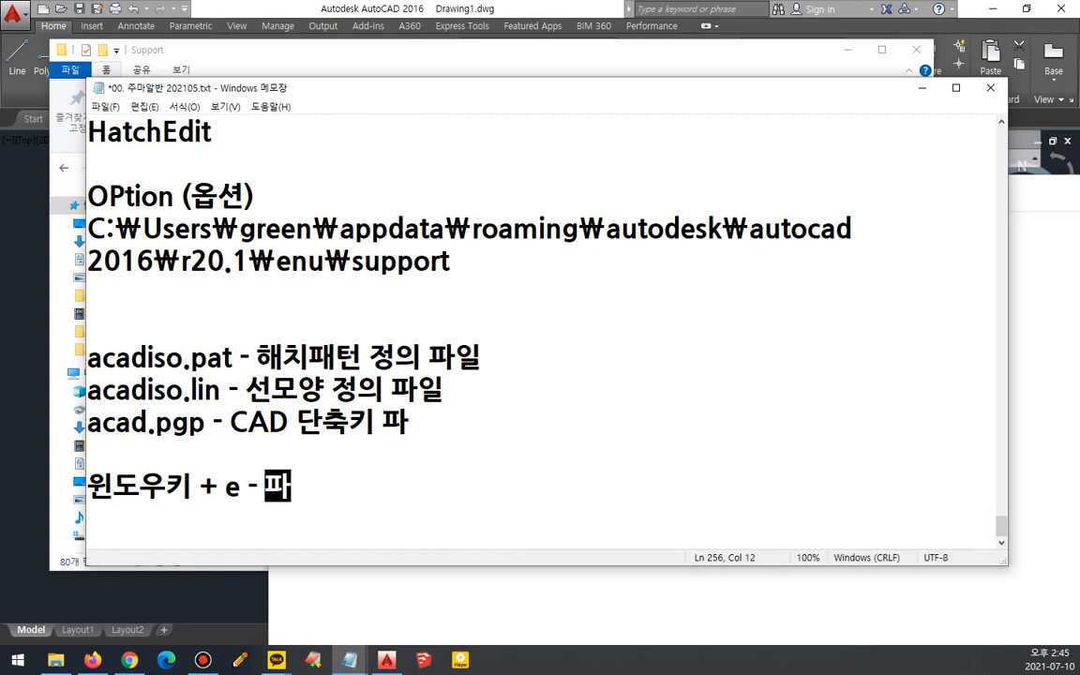
{"action": "type", "text": "일 탐색기"}
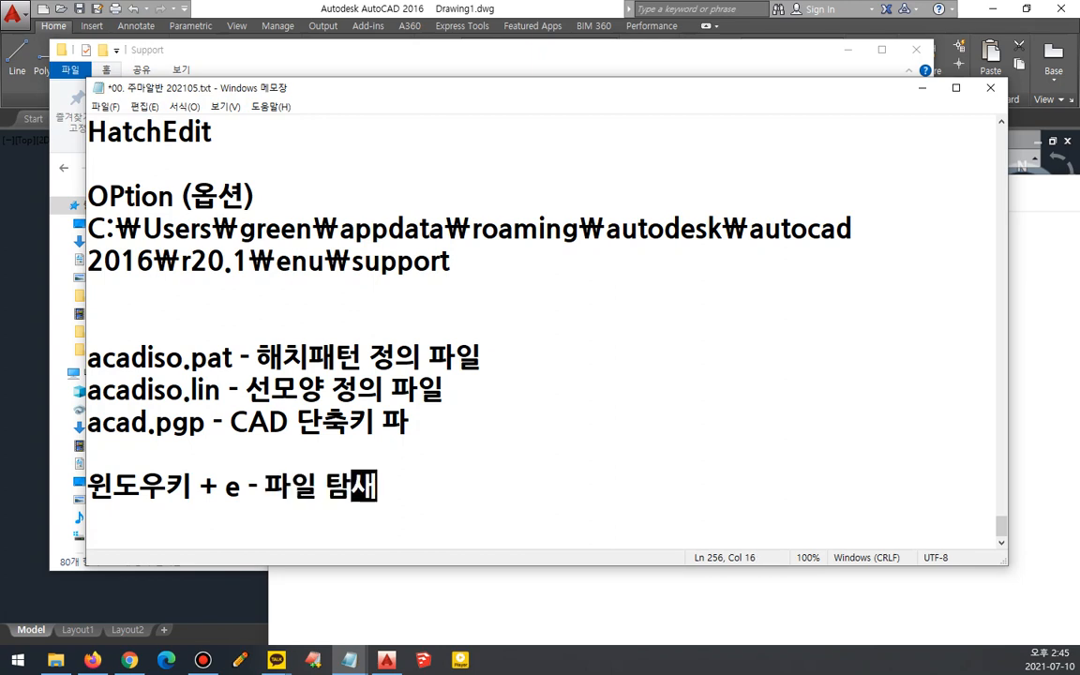
{"action": "key", "text": "Return"}
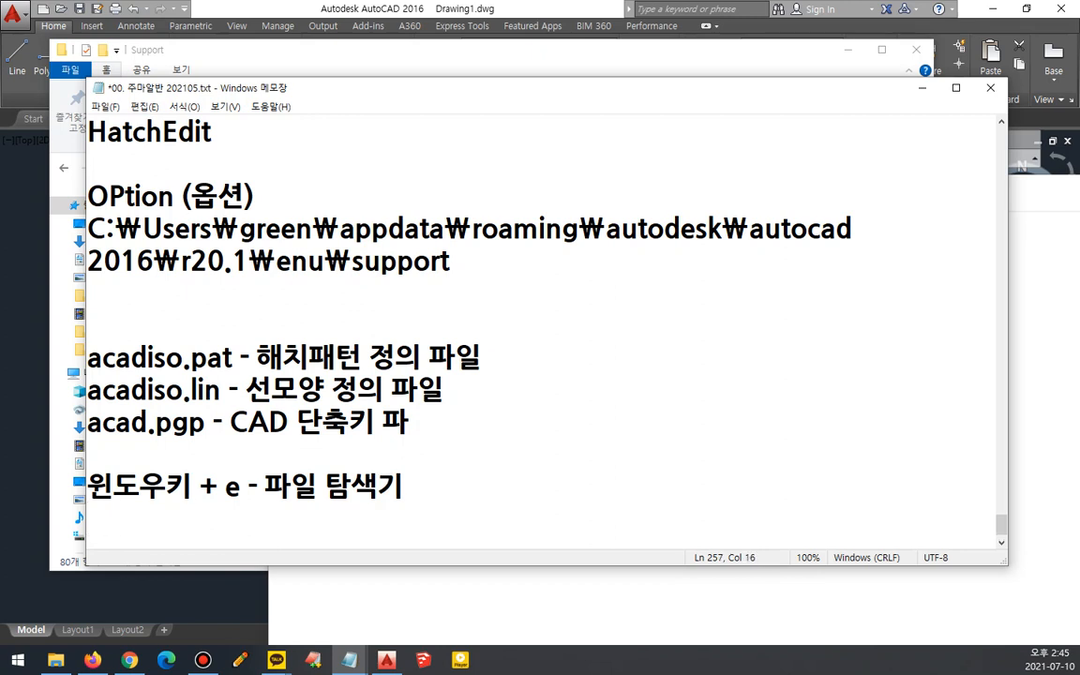
- Add the next note line "+ r - 실행창 - calc 계산기"
{"action": "type", "text": "+ r - ㅅ실"}
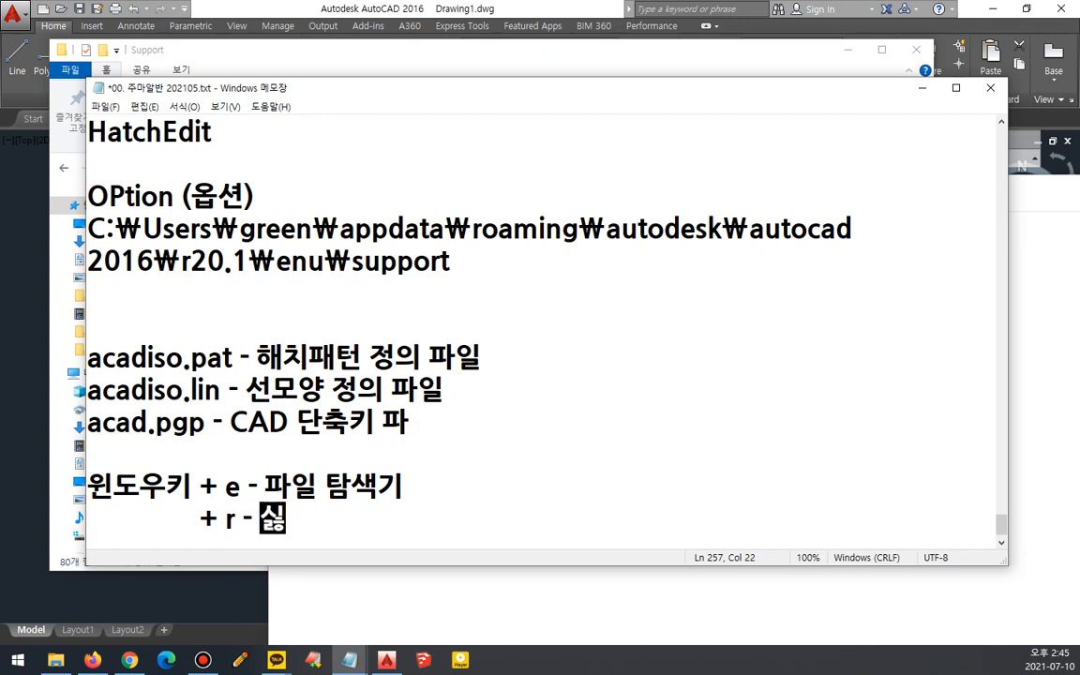
{"action": "type", "text": "행창 "}
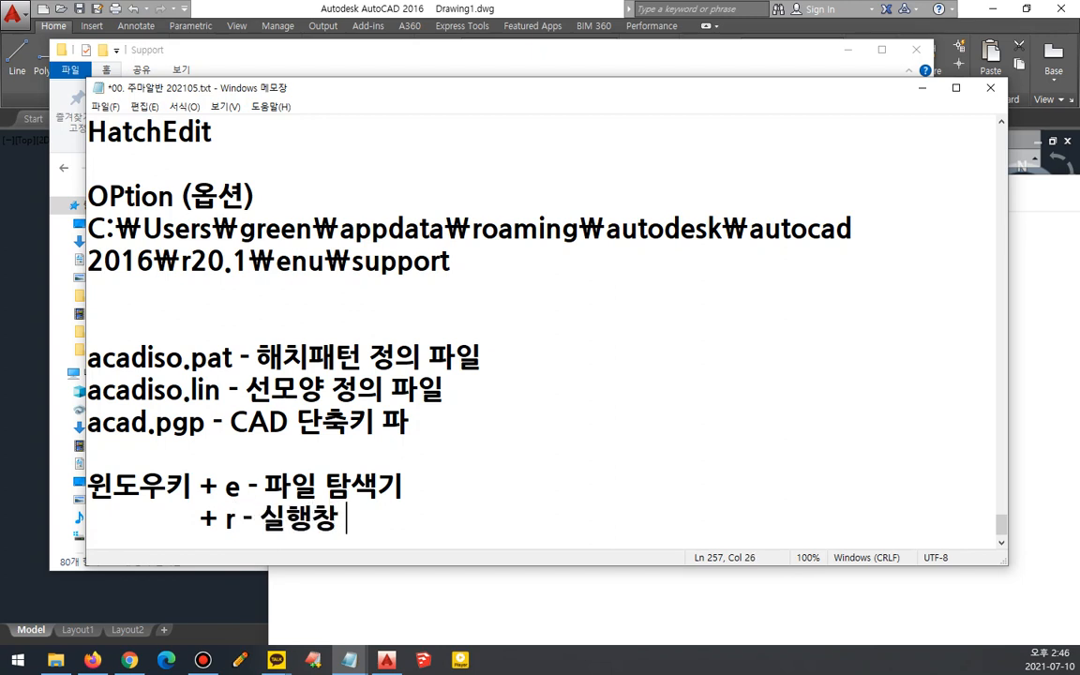
{"action": "type", "text": "- calc"}
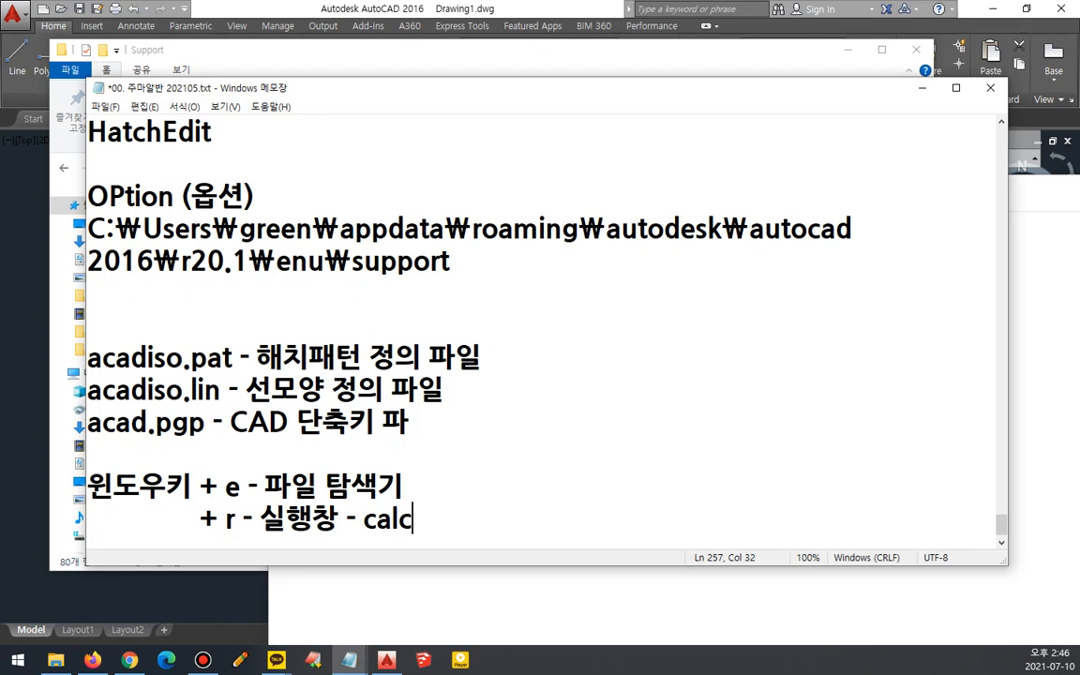
{"action": "type", "text": " -"}
{"action": "key", "text": "BackSpace"}
{"action": "type", "text": "ㄱ계산기"}
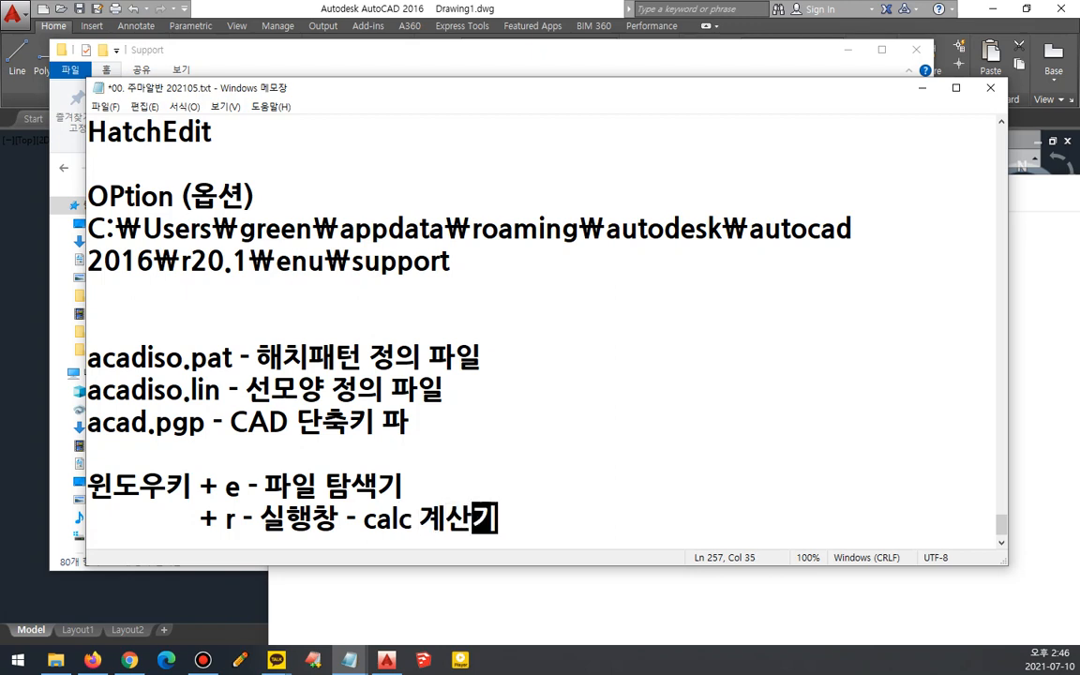
{"action": "key", "text": "Return"}
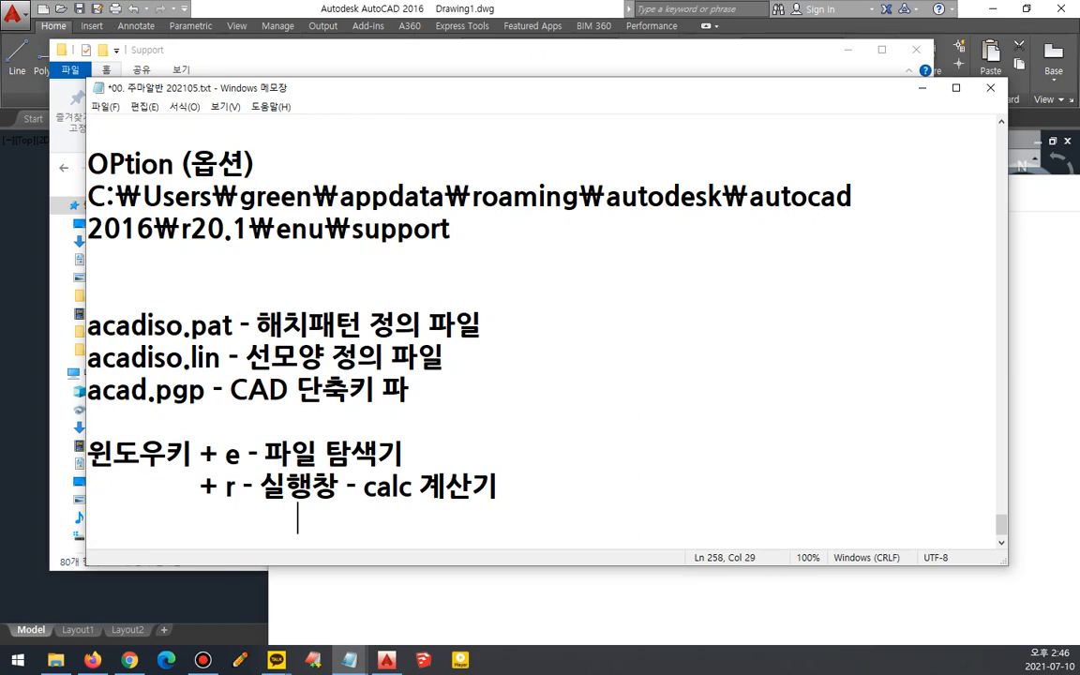
- Add an indented note line "- notepad 메모장" under the Run entry
{"action": "key", "text": "BackSpace"}
{"action": "type", "text": "-"}
{"action": "key", "text": "Left"}
{"action": "key", "text": "BackSpace"}
{"action": "key", "text": "Right"}
{"action": "type", "text": "notepa"}
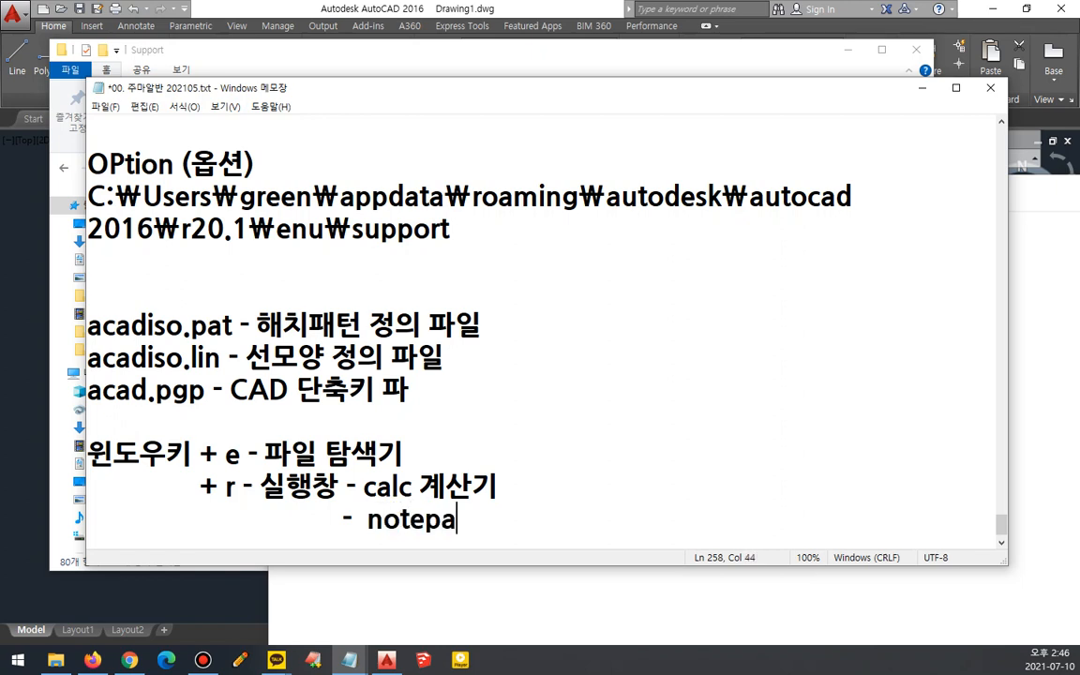
{"action": "type", "text": "d 메모장"}
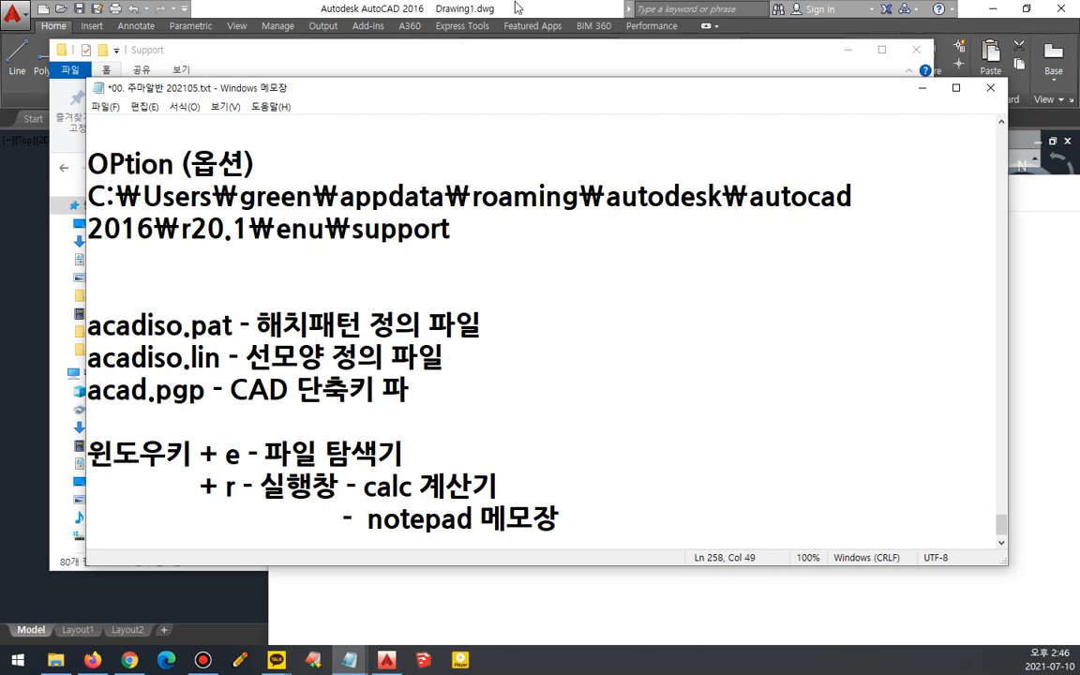
- Save the notes file and bring the Support folder window back to the front
{"action": "key", "text": "ctrl+s"}
{"action": "left_click", "coordinate": [1029, 298]}
{"action": "left_click", "coordinate": [269, 51]}
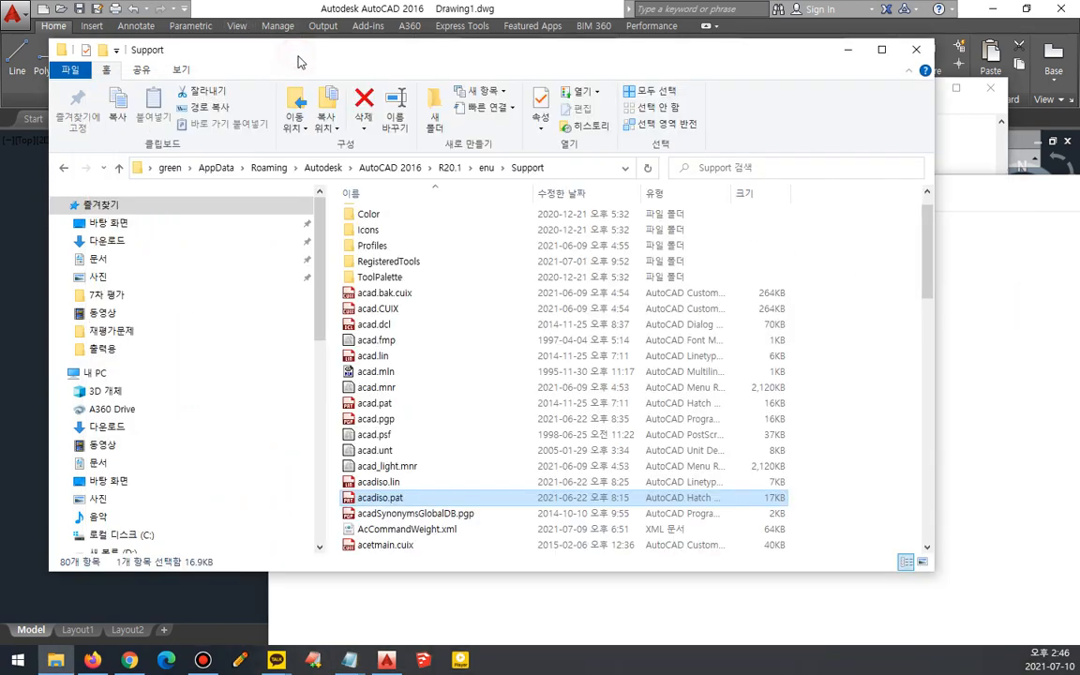
- Open acadiso.pat from the Support folder in Notepad and reposition its window
{"action": "scroll", "coordinate": [396, 396], "scroll_direction": "down", "scroll_amount": 2}
{"action": "scroll", "coordinate": [397, 396], "scroll_direction": "down", "scroll_amount": 1}
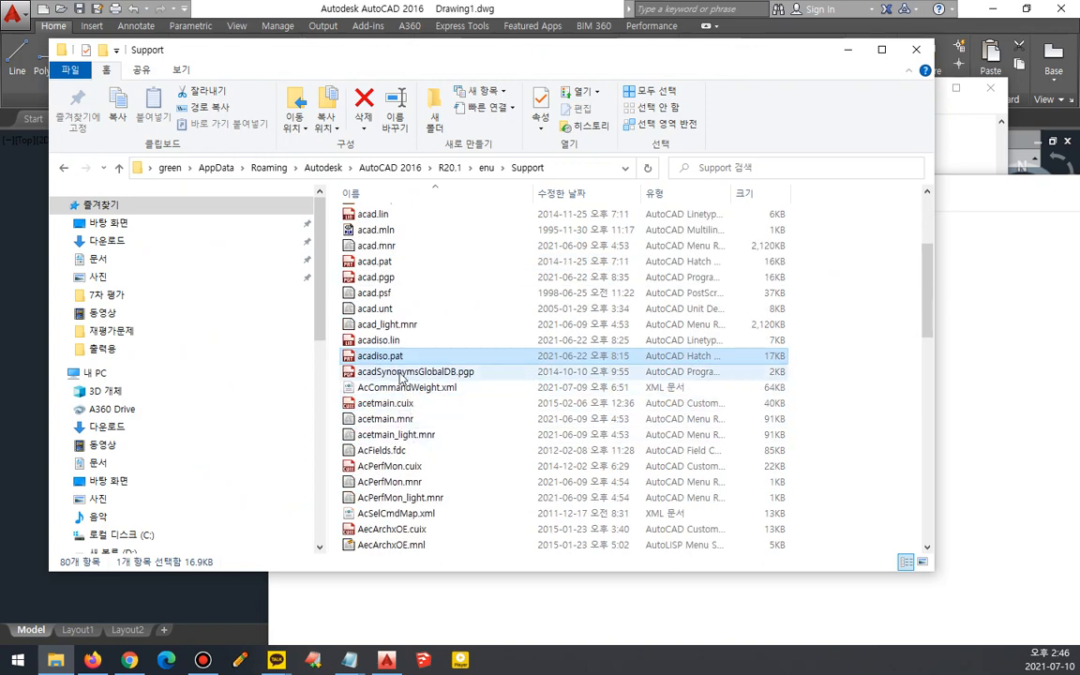
{"action": "mouse_move", "coordinate": [398, 369]}
{"action": "left_mouse_down"}
{"action": "mouse_move", "coordinate": [361, 384]}
{"action": "mouse_move", "coordinate": [363, 343]}
{"action": "mouse_move", "coordinate": [420, 367]}
{"action": "mouse_move", "coordinate": [364, 352]}
{"action": "mouse_move", "coordinate": [355, 326]}
{"action": "mouse_move", "coordinate": [398, 353]}
{"action": "mouse_move", "coordinate": [380, 359]}
{"action": "mouse_move", "coordinate": [487, 380]}
{"action": "mouse_move", "coordinate": [1003, 426]}
{"action": "mouse_move", "coordinate": [986, 412]}
{"action": "left_mouse_up"}
{"action": "key", "text": "Escape"}
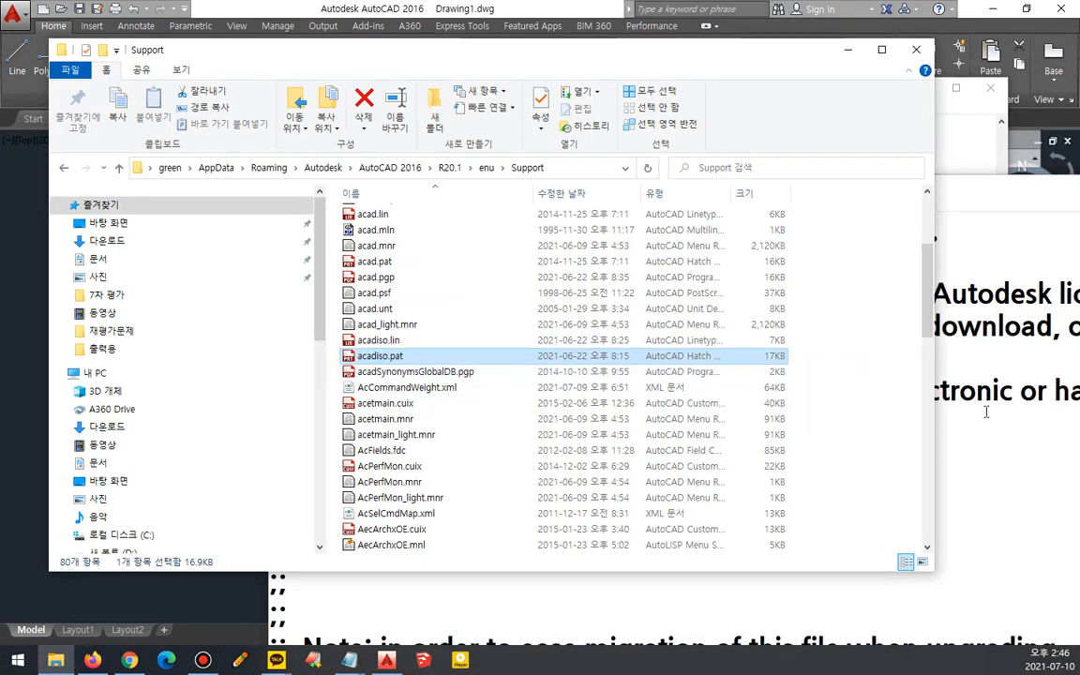
{"action": "left_click", "coordinate": [956, 235]}
{"action": "left_click_drag", "start_coordinate": [916, 183], "coordinate": [792, 132]}
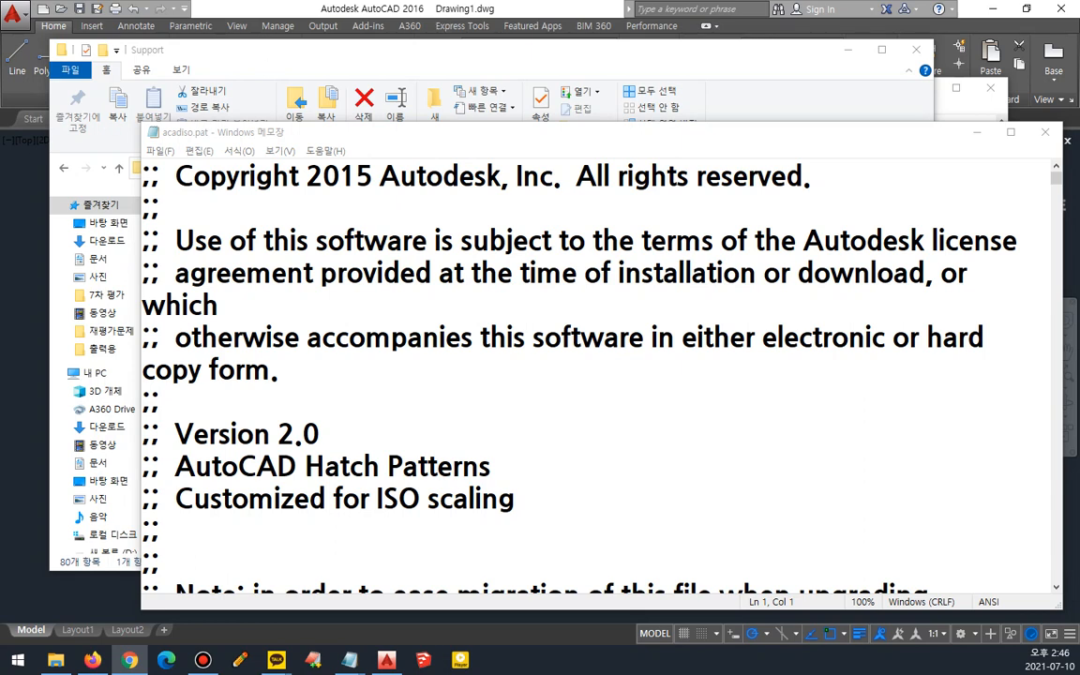
- Read through the acadiso.pat header comments and the first hatch pattern definitions
{"action": "scroll", "coordinate": [391, 379], "scroll_direction": "down", "scroll_amount": 1}
{"action": "scroll", "coordinate": [384, 365], "scroll_direction": "up", "scroll_amount": 1}
{"action": "left_click_drag", "start_coordinate": [189, 196], "coordinate": [293, 197]}
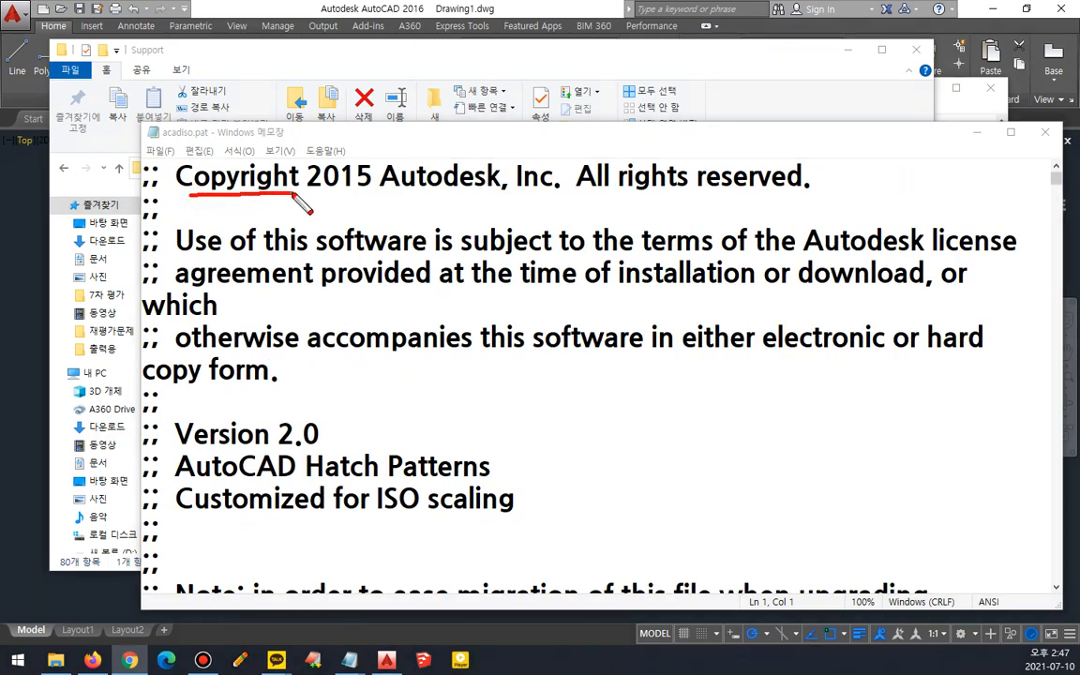
{"action": "mouse_move", "coordinate": [342, 198]}
{"action": "left_mouse_down"}
{"action": "mouse_move", "coordinate": [384, 187]}
{"action": "mouse_move", "coordinate": [618, 200]}
{"action": "left_mouse_up"}
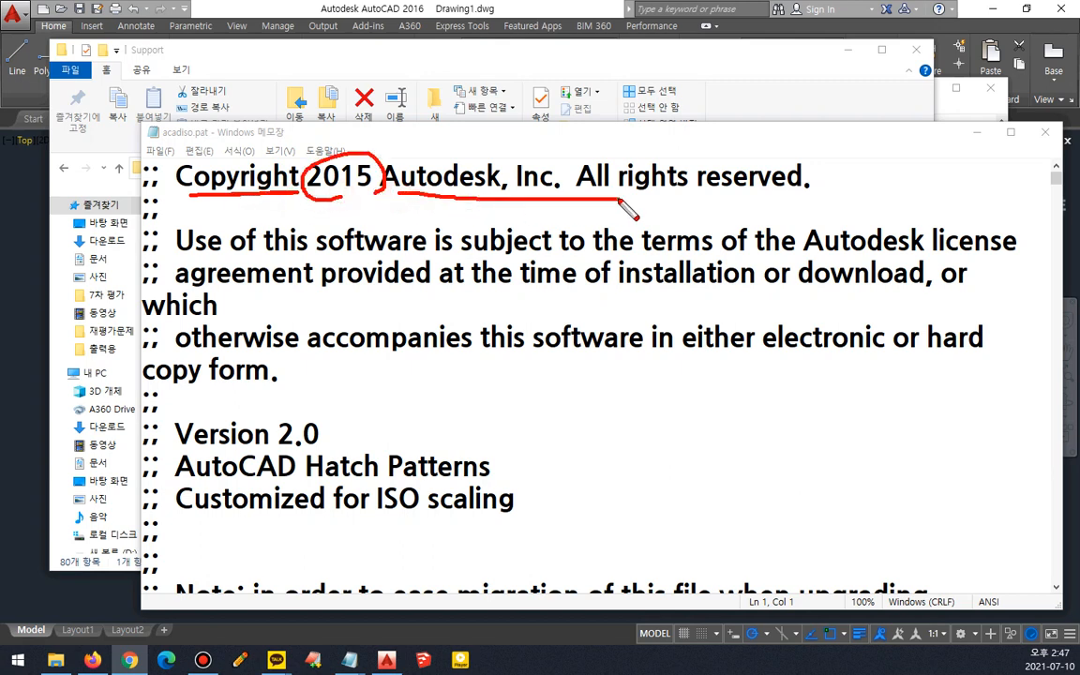
{"action": "left_click_drag", "start_coordinate": [394, 194], "coordinate": [677, 199]}
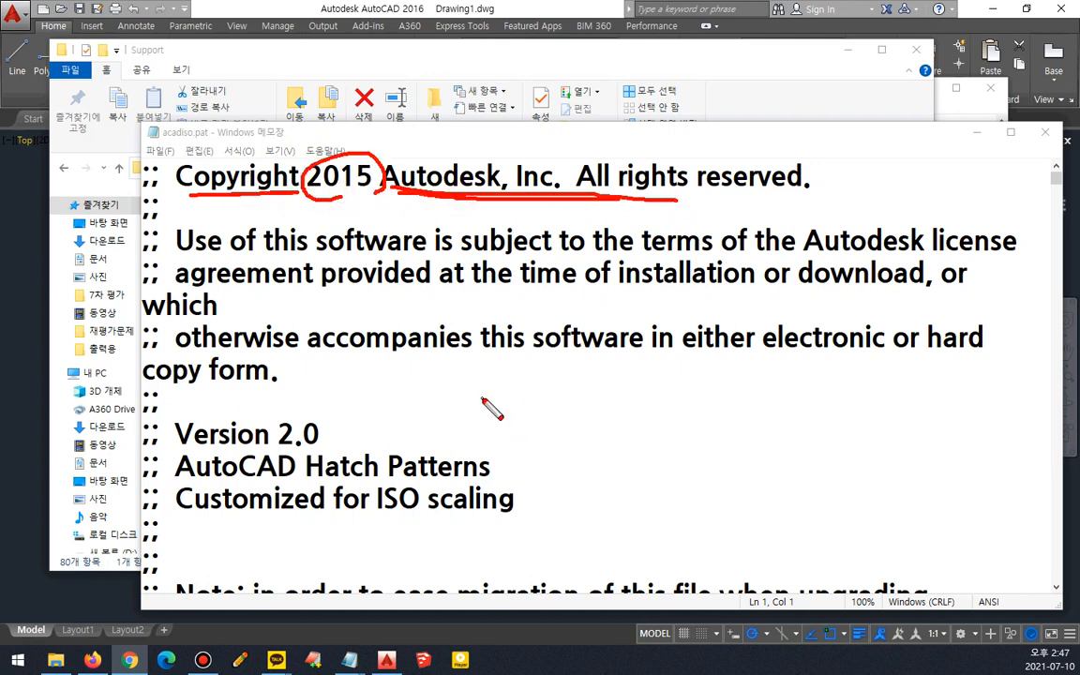
{"action": "key", "text": "Escape"}
{"action": "scroll", "coordinate": [460, 372], "scroll_direction": "down", "scroll_amount": 1}
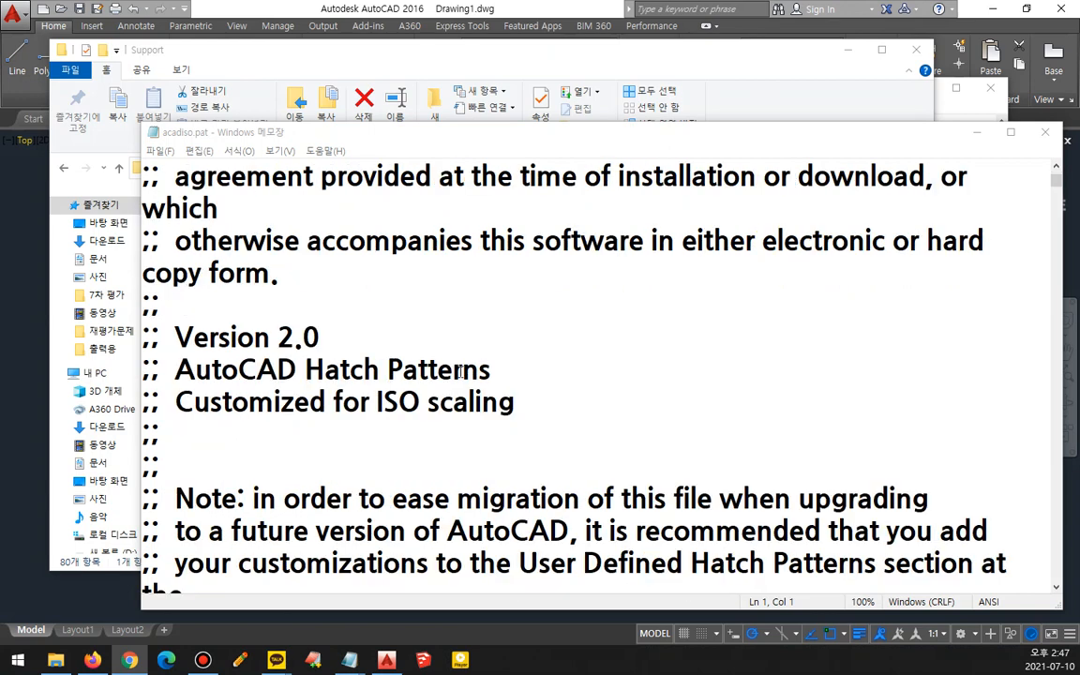
{"action": "key", "text": "ctrl+alt+d"}
{"action": "left_click_drag", "start_coordinate": [193, 385], "coordinate": [489, 386]}
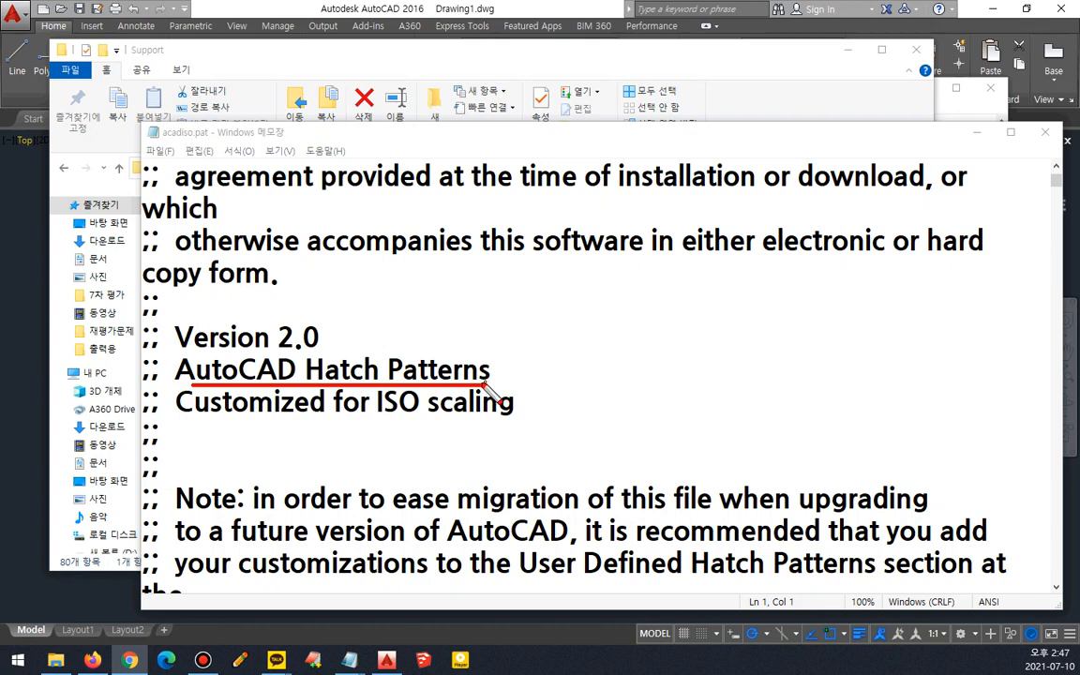
{"action": "left_click_drag", "start_coordinate": [187, 421], "coordinate": [531, 421]}
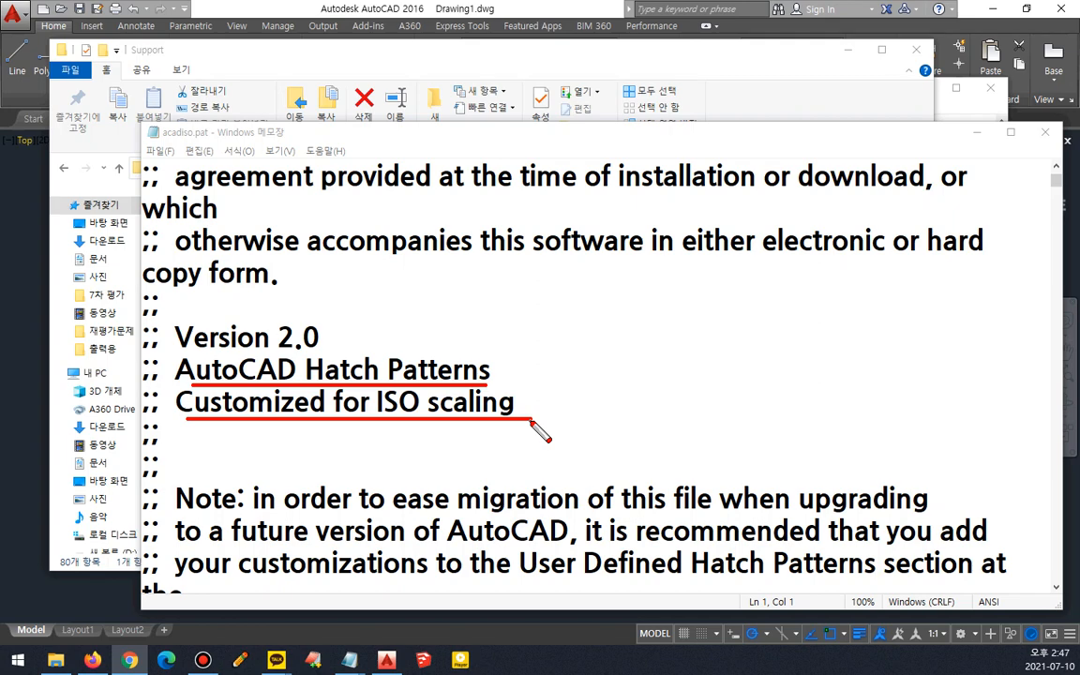
{"action": "key", "text": "Escape"}
{"action": "scroll", "coordinate": [525, 417], "scroll_direction": "down", "scroll_amount": 3}
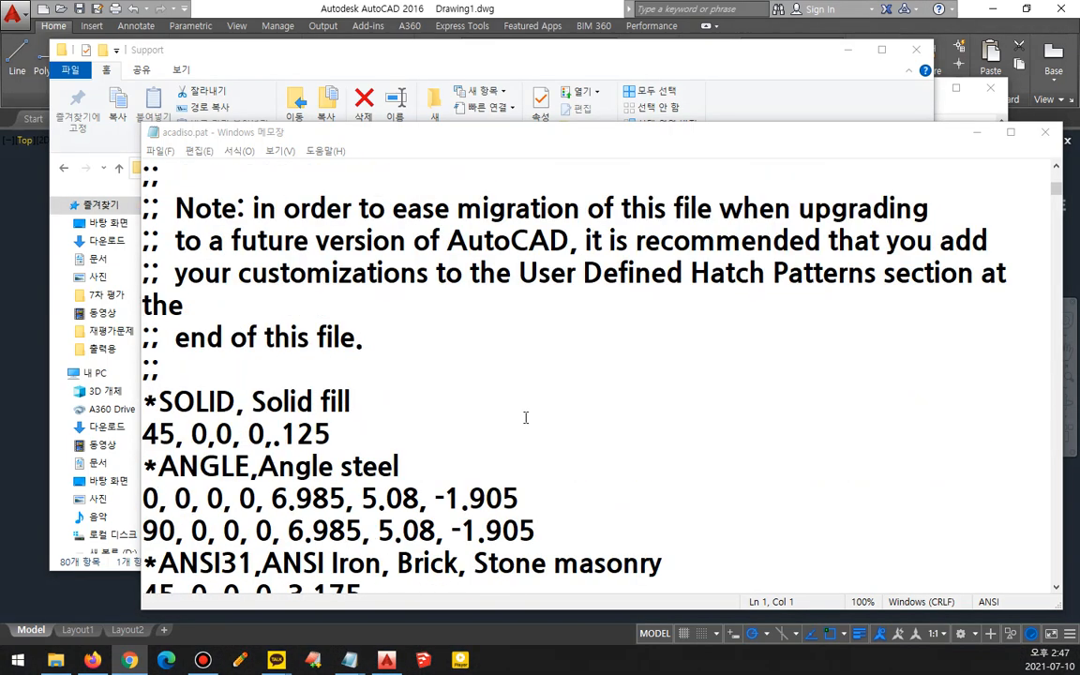
{"action": "mouse_move", "coordinate": [143, 367]}
{"action": "left_mouse_down"}
{"action": "mouse_move", "coordinate": [145, 386]}
{"action": "mouse_move", "coordinate": [380, 433]}
{"action": "mouse_move", "coordinate": [188, 388]}
{"action": "left_mouse_up"}
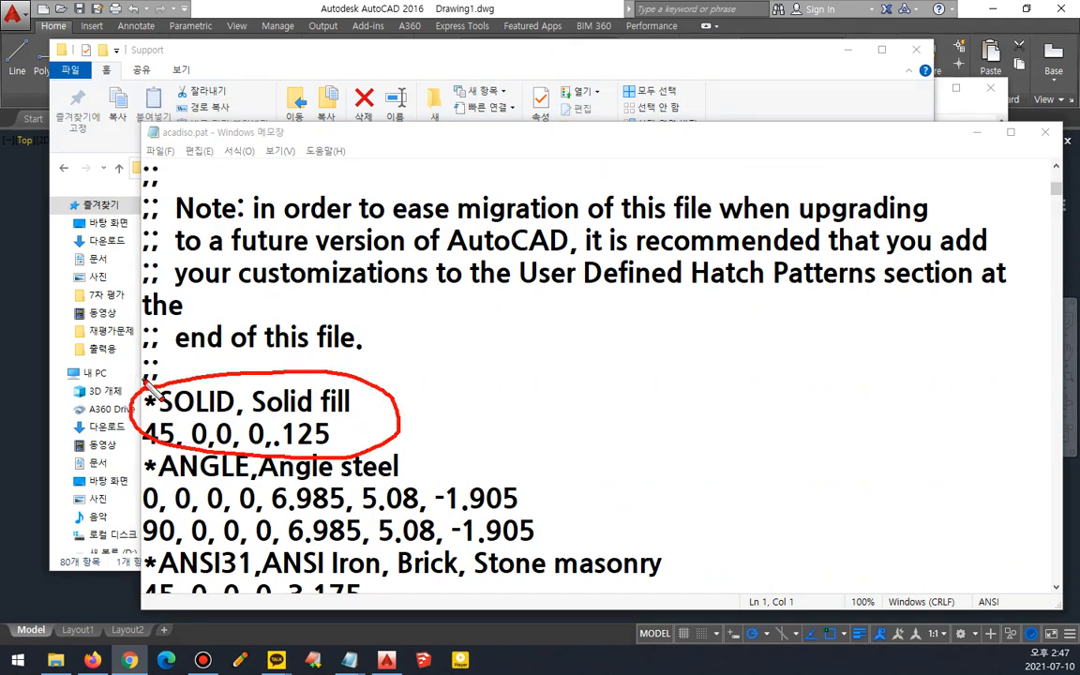
{"action": "key", "text": "Escape"}
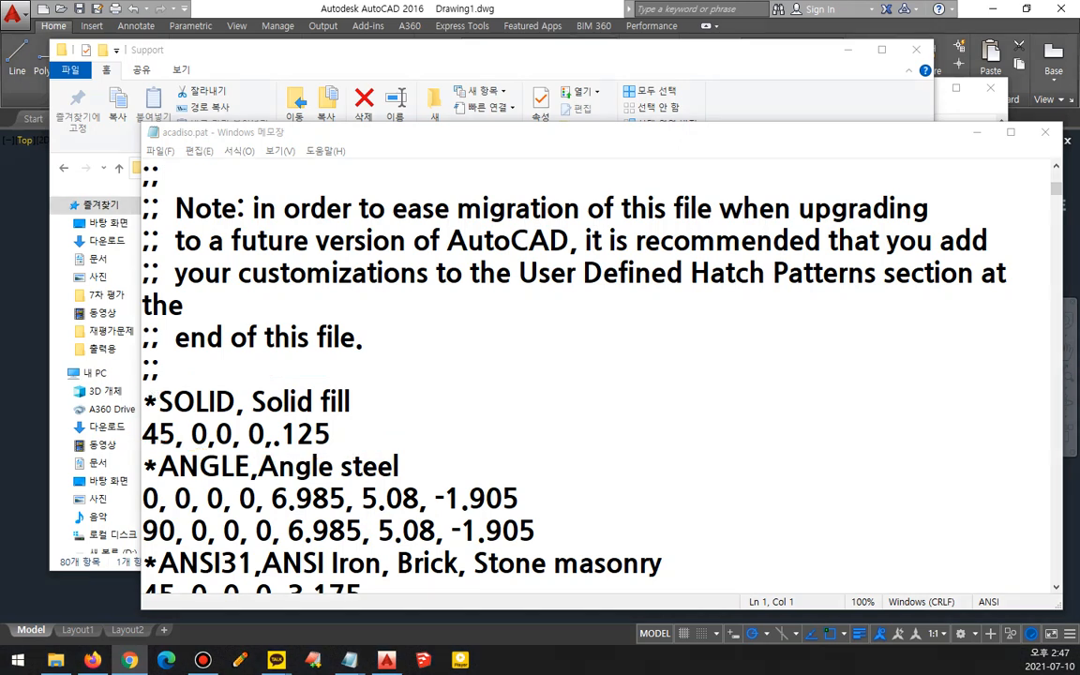
- Paste the *FLOOR, Floor Pattern definition above the SOLID pattern and remove the blank lines inside it
{"action": "left_click", "coordinate": [161, 367]}
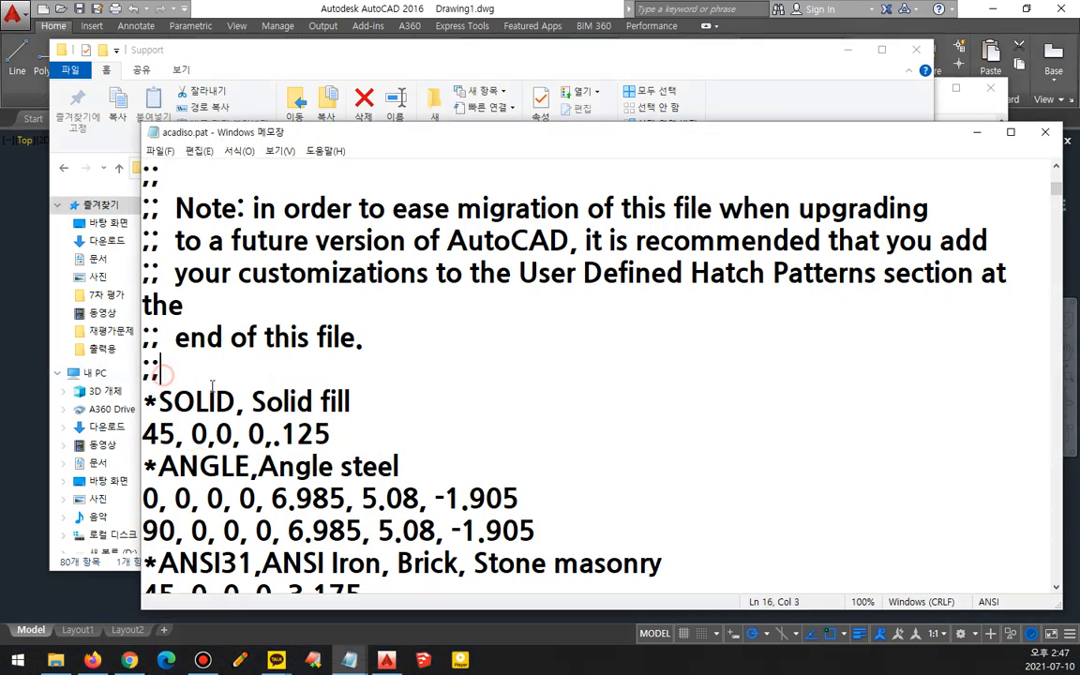
{"action": "type", "text": "*FLOOR, Floor Pattern  0, 0,0, 0,100  90, 0,0, 900,450, 100,  -100"}
{"action": "scroll", "coordinate": [299, 407], "scroll_direction": "down", "scroll_amount": 1}
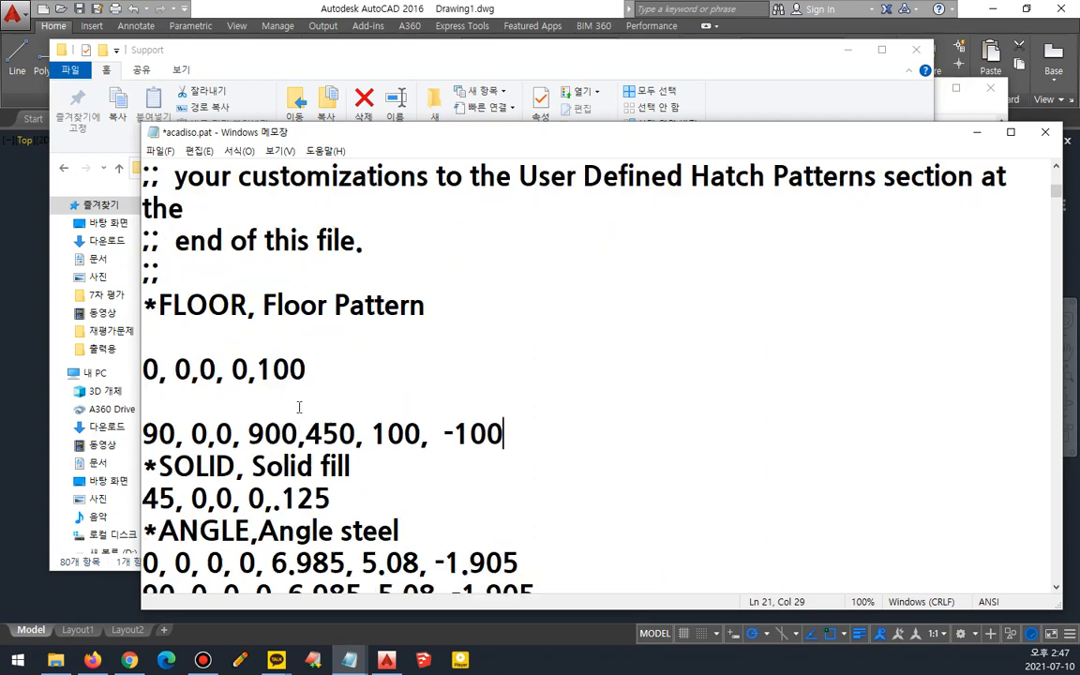
{"action": "left_click", "coordinate": [383, 341]}
{"action": "key", "text": "BackSpace"}
{"action": "left_click", "coordinate": [341, 359]}
{"action": "key", "text": "BackSpace"}
{"action": "left_click", "coordinate": [515, 369]}
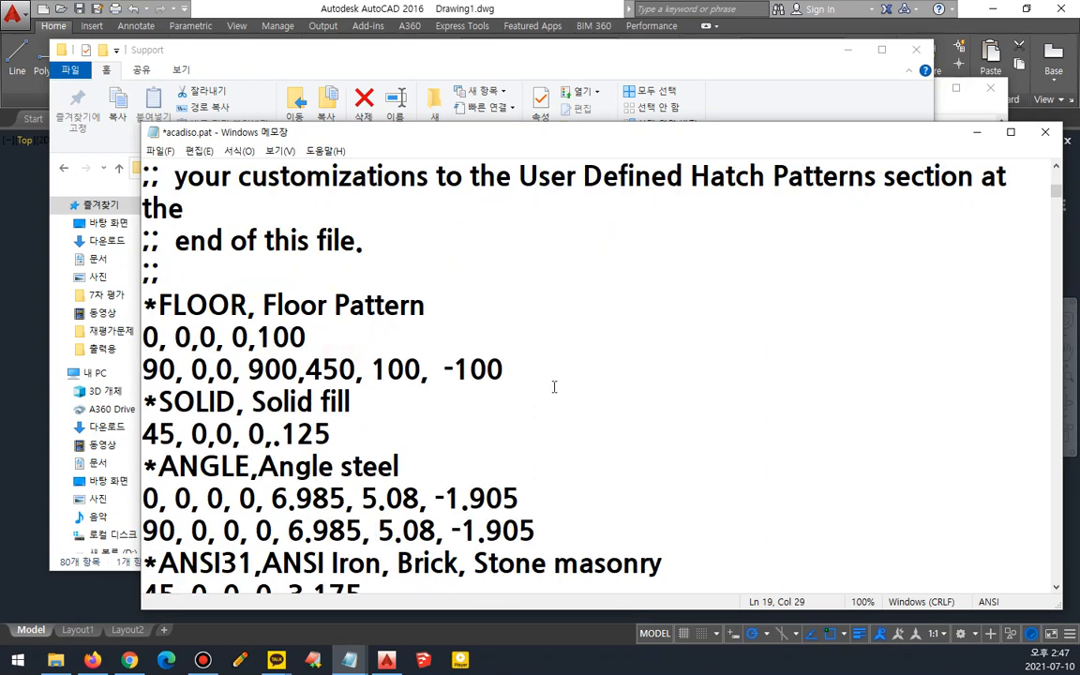
{"action": "key", "text": "Return"}
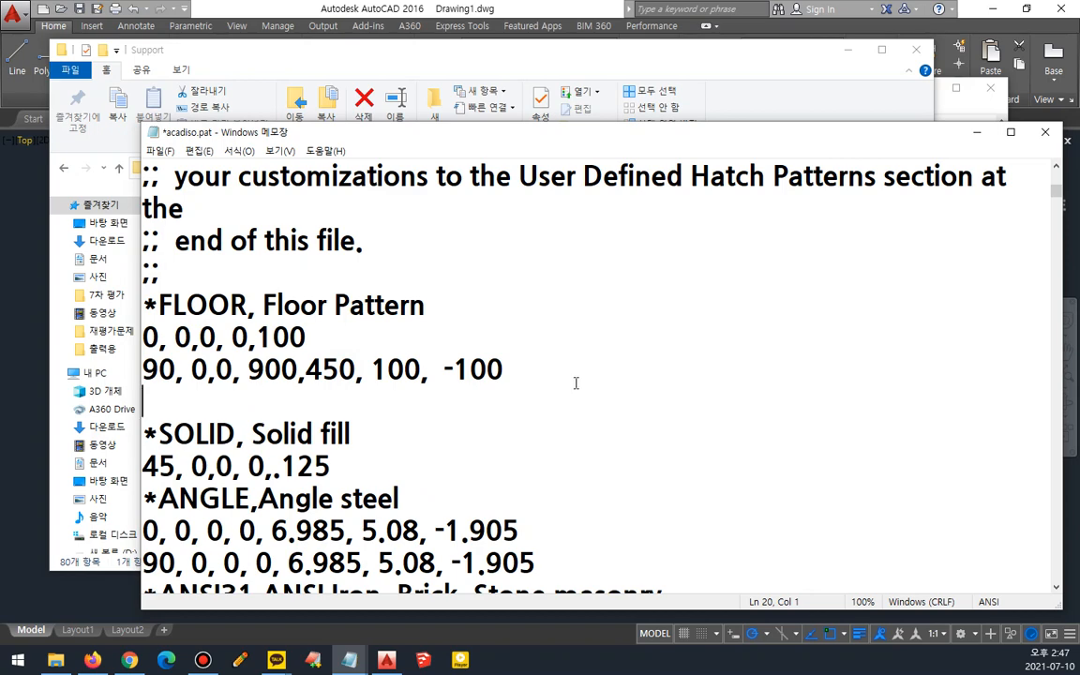
{"action": "scroll", "coordinate": [429, 356], "scroll_direction": "up", "scroll_amount": 2, "text": "ctrl"}
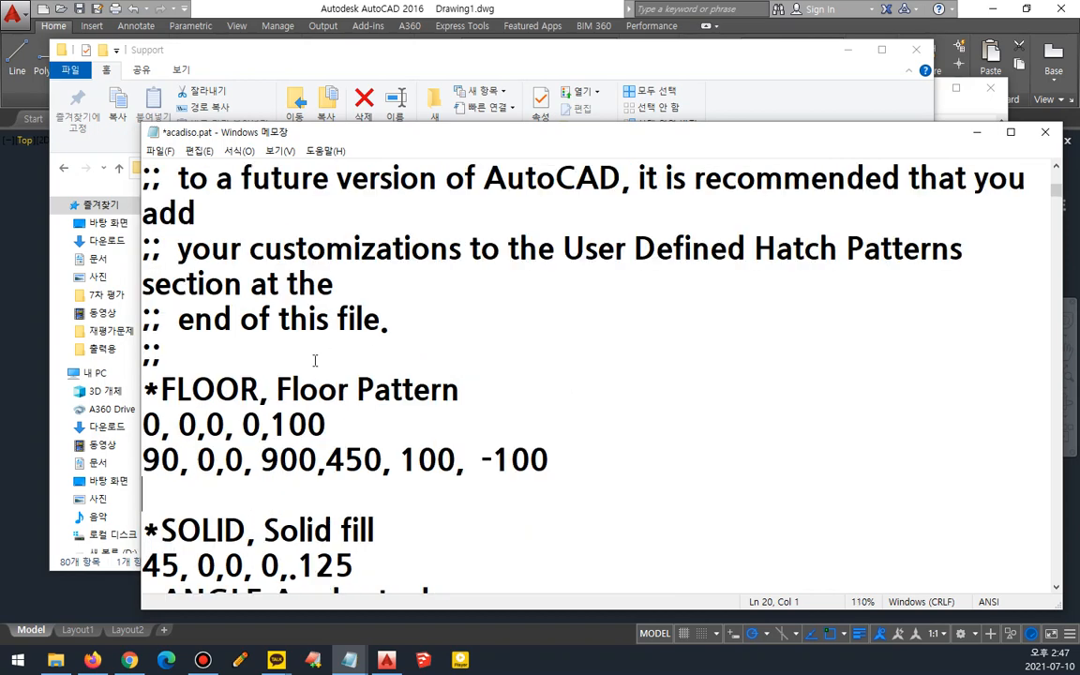
{"action": "scroll", "coordinate": [382, 371], "scroll_direction": "down", "scroll_amount": 1}
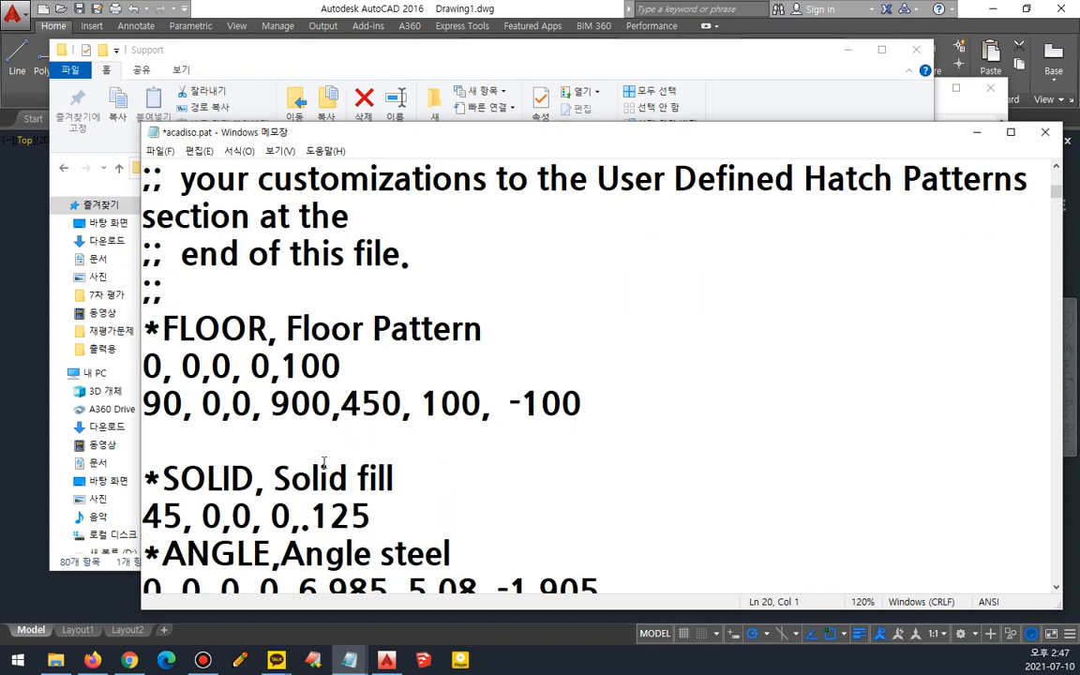
{"action": "key", "text": "BackSpace"}
- Select the FLOOR pattern's asterisk and description, and place the notes window beside the pattern file
{"action": "left_click_drag", "start_coordinate": [163, 327], "coordinate": [150, 352]}
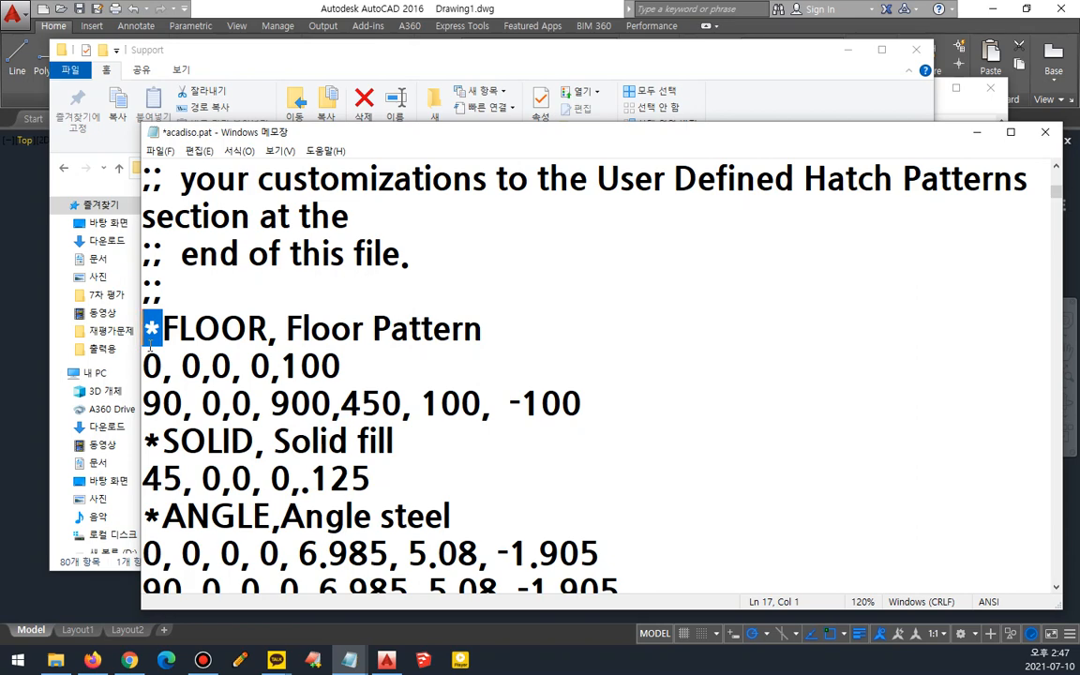
{"action": "left_click_drag", "start_coordinate": [268, 330], "coordinate": [163, 330]}
{"action": "left_click_drag", "start_coordinate": [278, 328], "coordinate": [508, 333]}
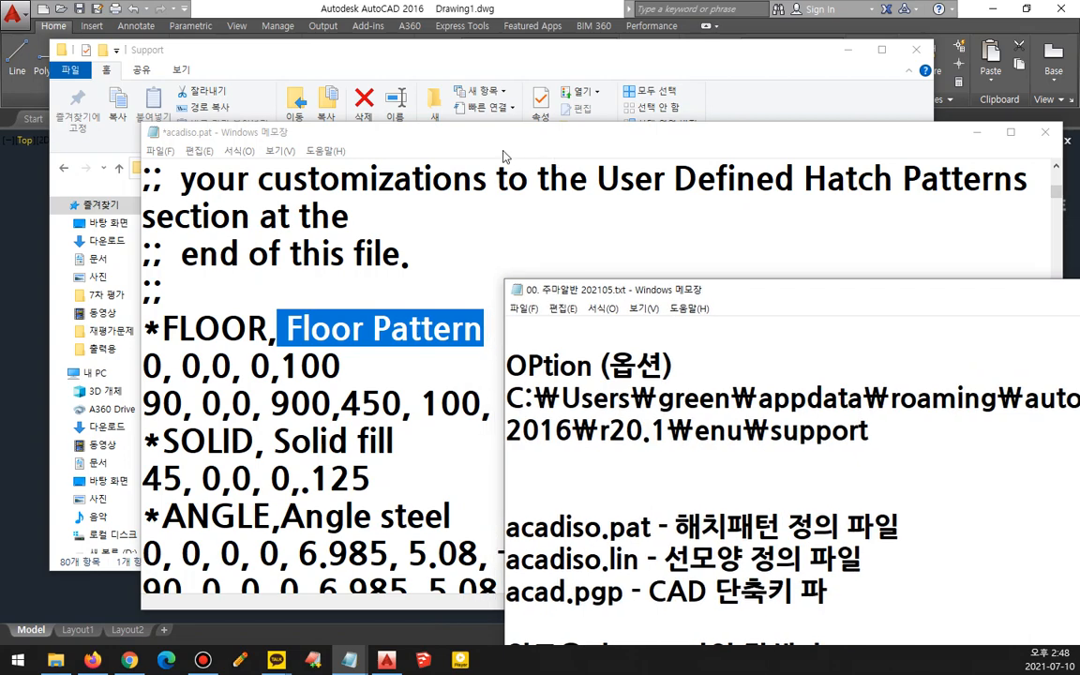
{"action": "left_click_drag", "start_coordinate": [466, 135], "coordinate": [342, 47]}
{"action": "left_click", "coordinate": [887, 523]}
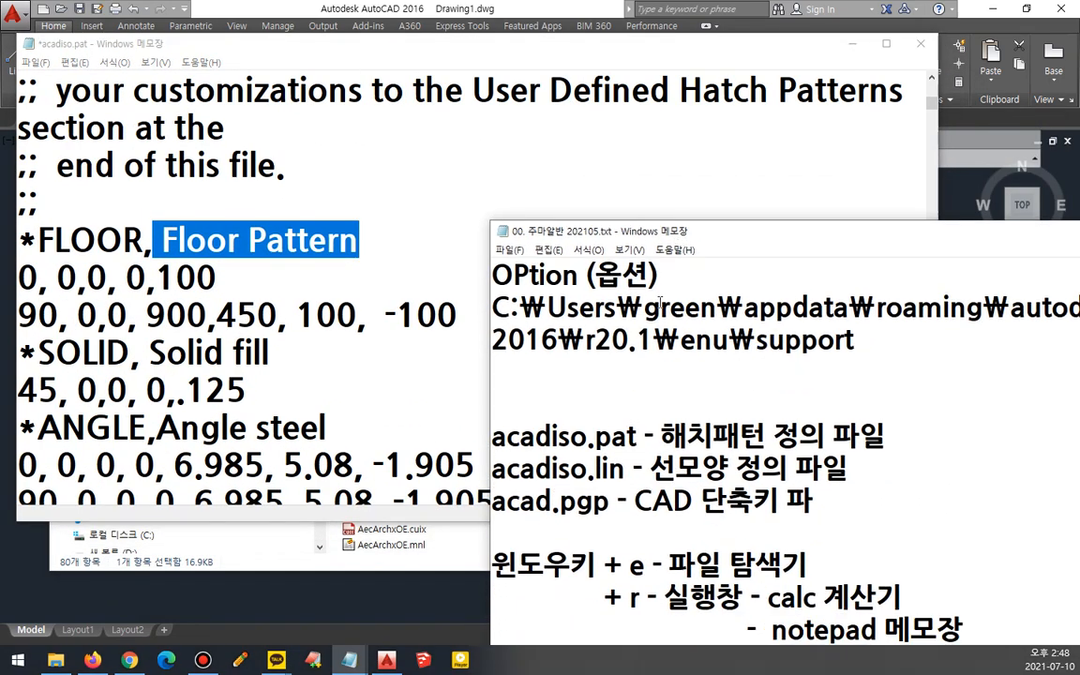
{"action": "left_click_drag", "start_coordinate": [648, 228], "coordinate": [660, 49]}
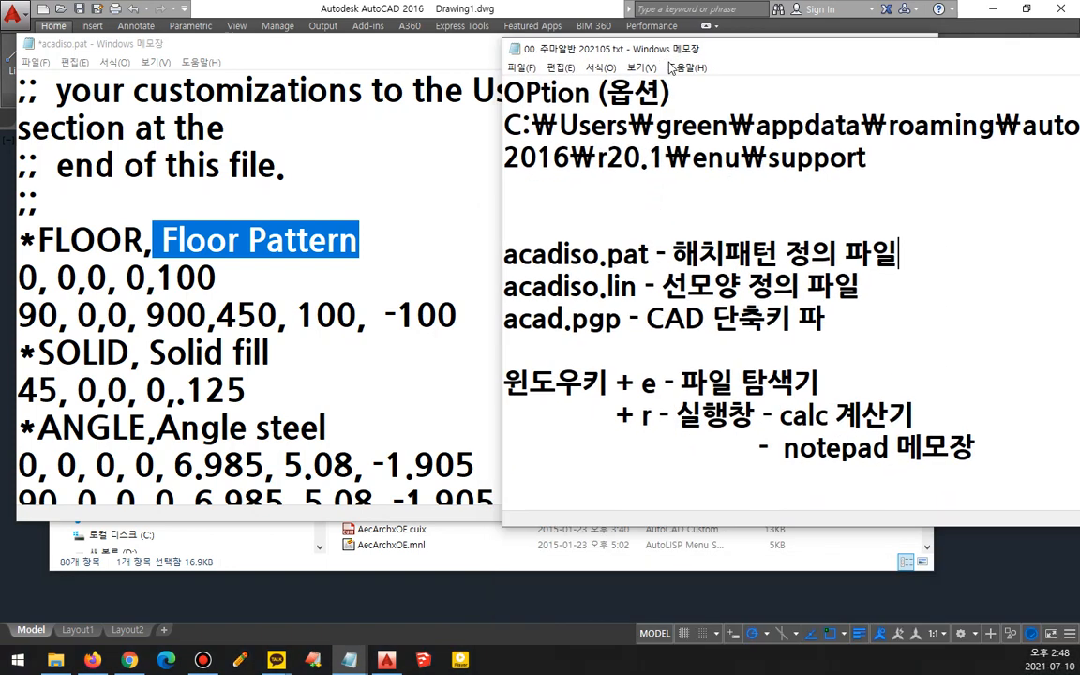
- Add the note line "*패턴명,주석" under the acadiso.pat entry in the notes file
{"action": "left_click", "coordinate": [930, 252]}
{"action": "key", "text": "Return"}
{"action": "type", "text": "*"}
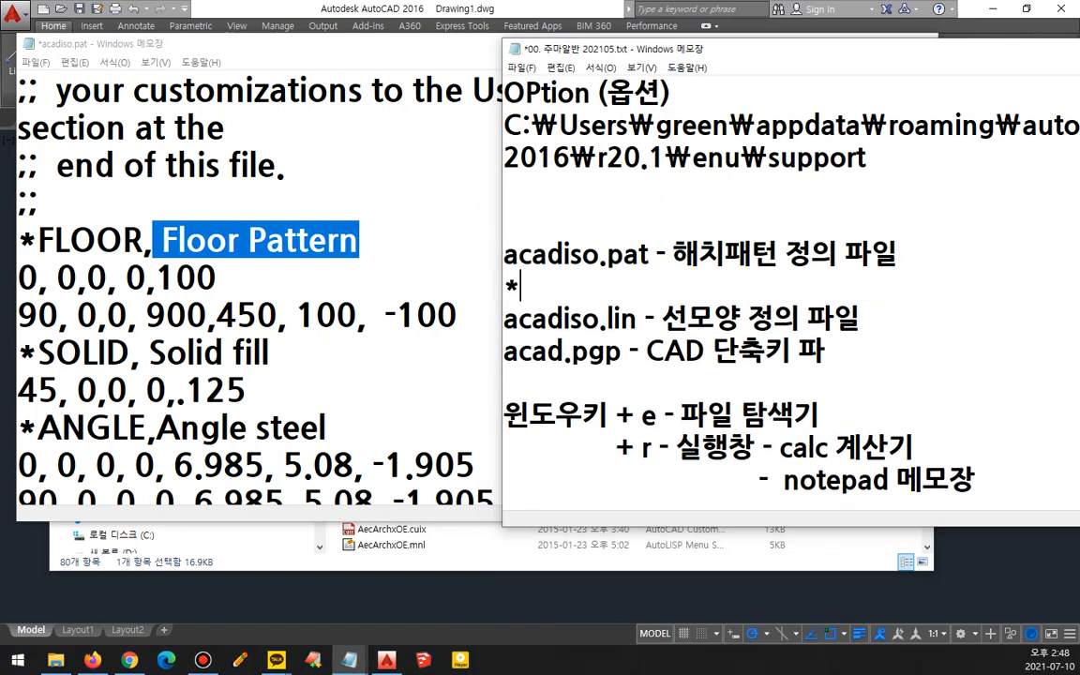
{"action": "type", "text": "vo"}
{"action": "key", "text": "BackSpace"}
{"action": "key", "text": "BackSpace"}
{"action": "key", "text": "Hangul"}
{"action": "type", "text": "패턴명,"}
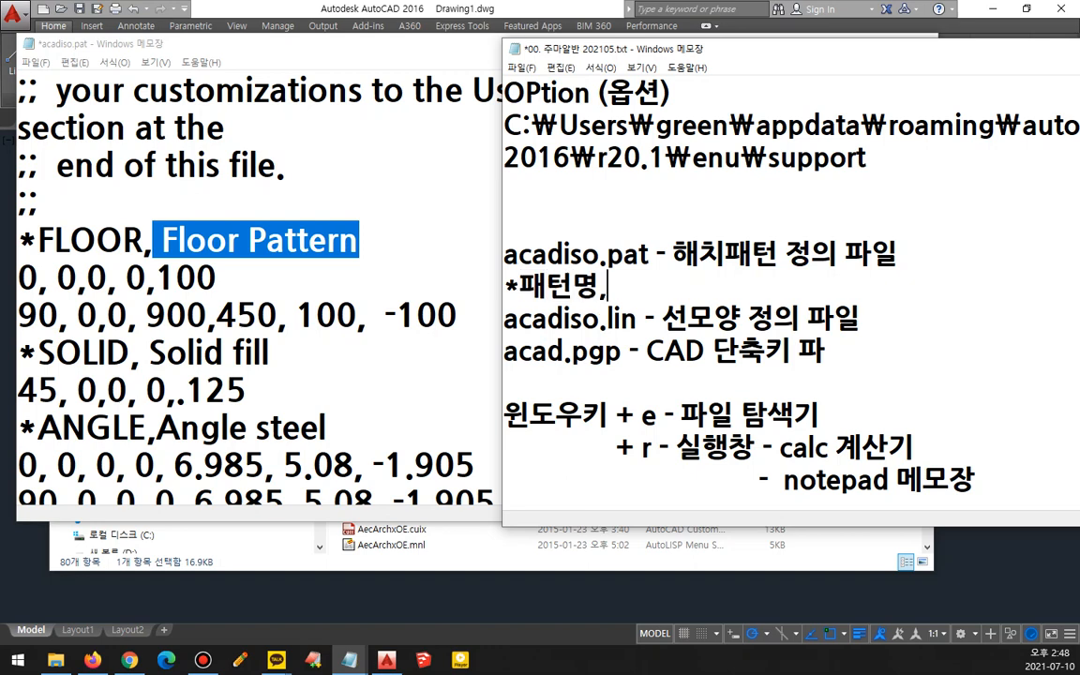
{"action": "type", "text": "주석"}
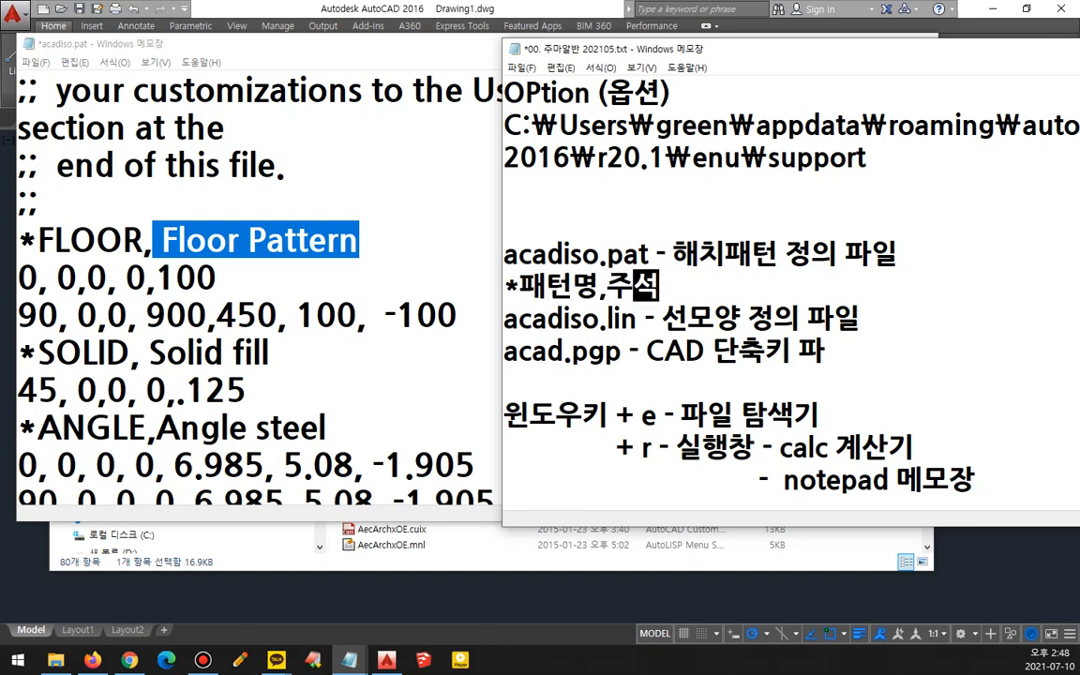
- Add the next note line "선의각도, 시작x좌표,시작y좌표" describing the pattern line fields
{"action": "key", "text": "Return"}
{"action": "type", "text": "선의각도,"}
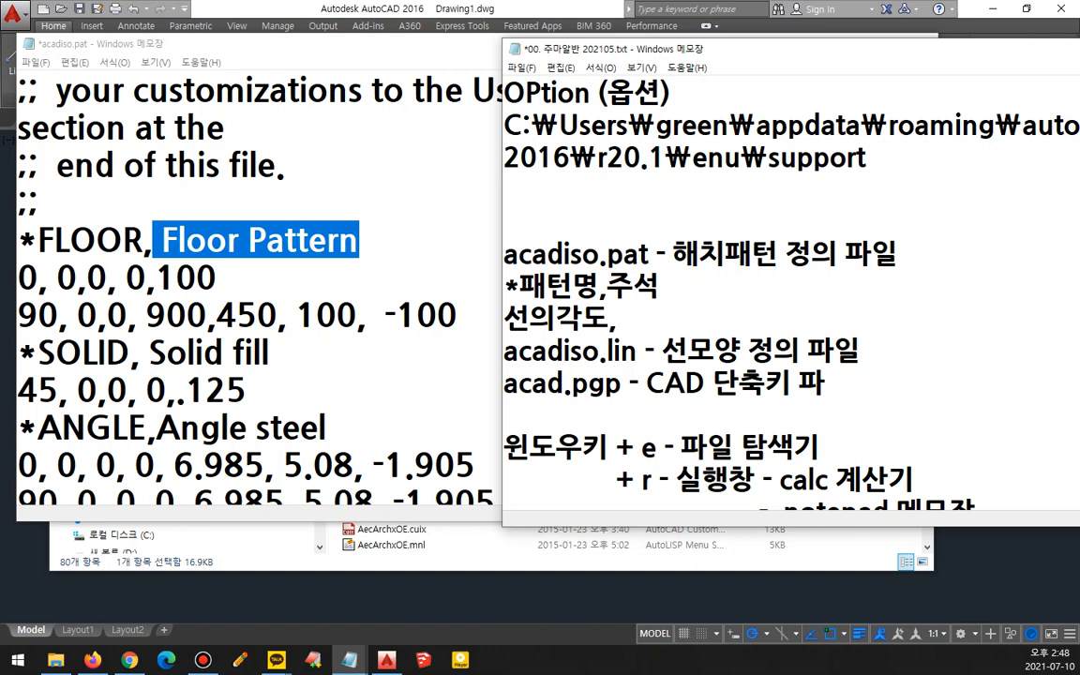
{"action": "type", "text": "시작좌표("}
{"action": "key", "text": "BackSpace"}
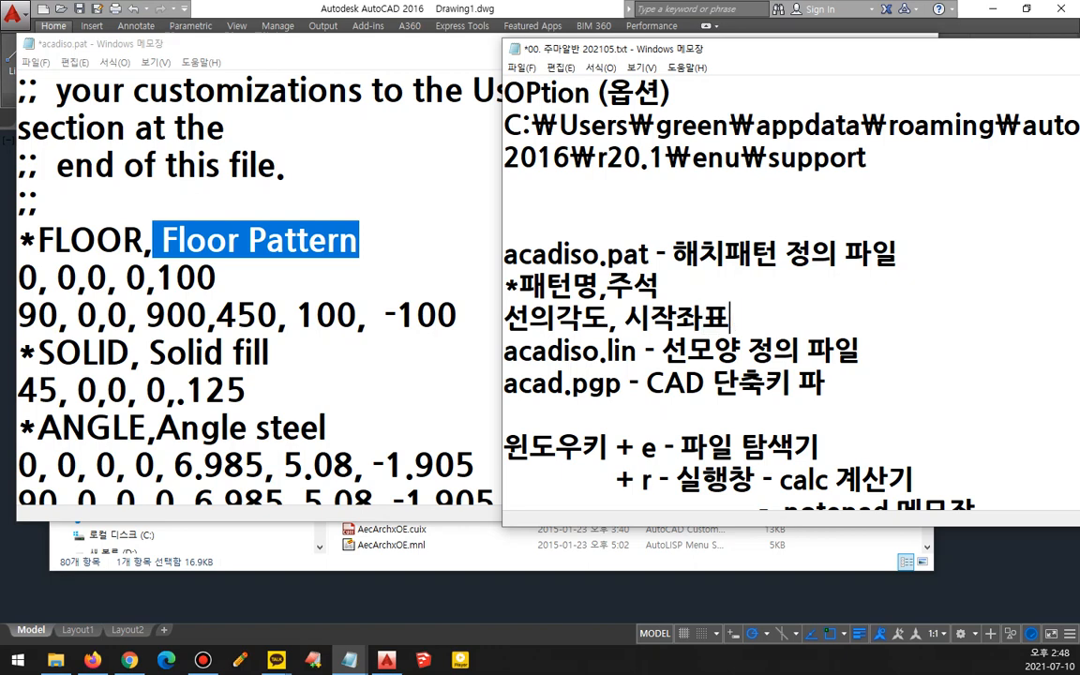
{"action": "key", "text": "Left"}
{"action": "key", "text": "Left"}
{"action": "type", "text": "x"}
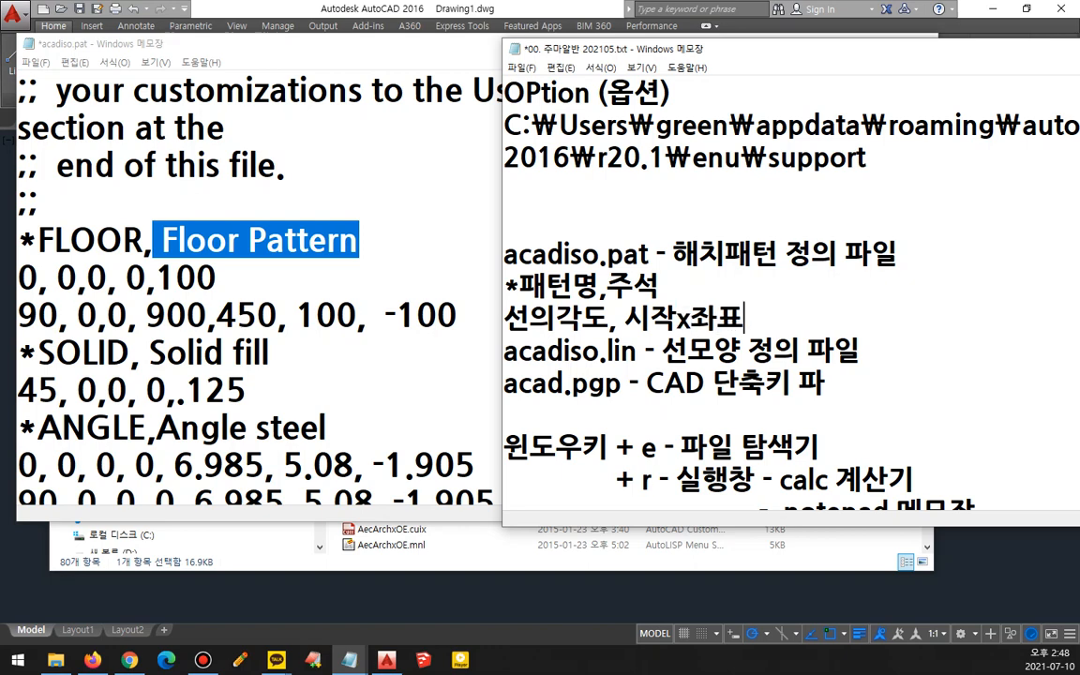
{"action": "key", "text": "End"}
{"action": "type", "text": "시작"}
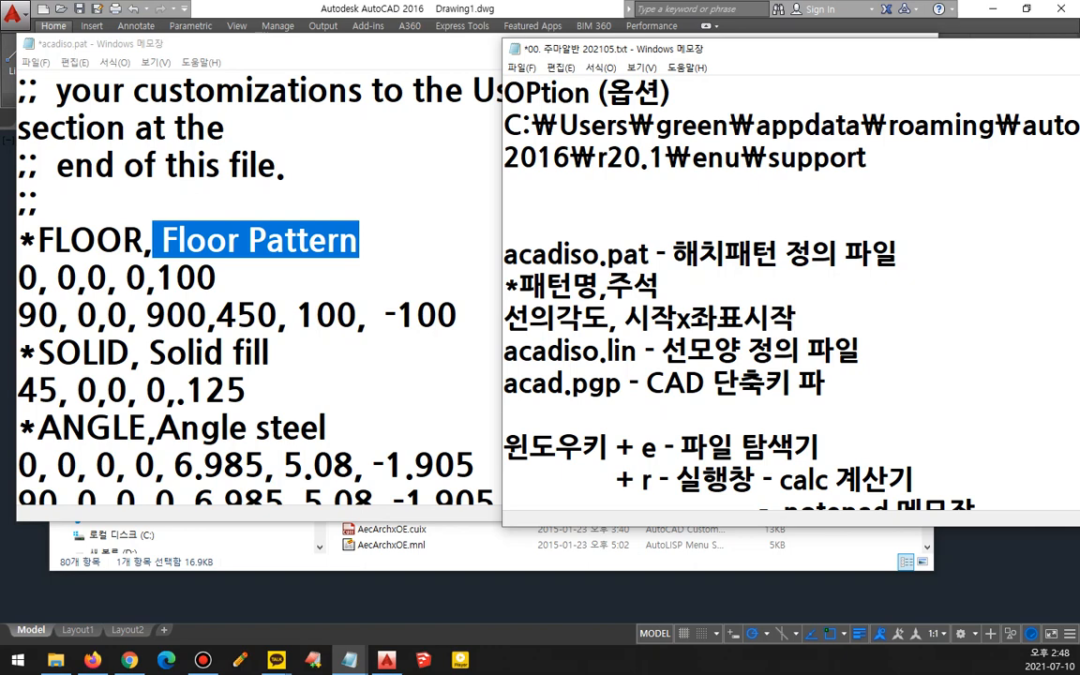
{"action": "type", "text": "y좌표"}
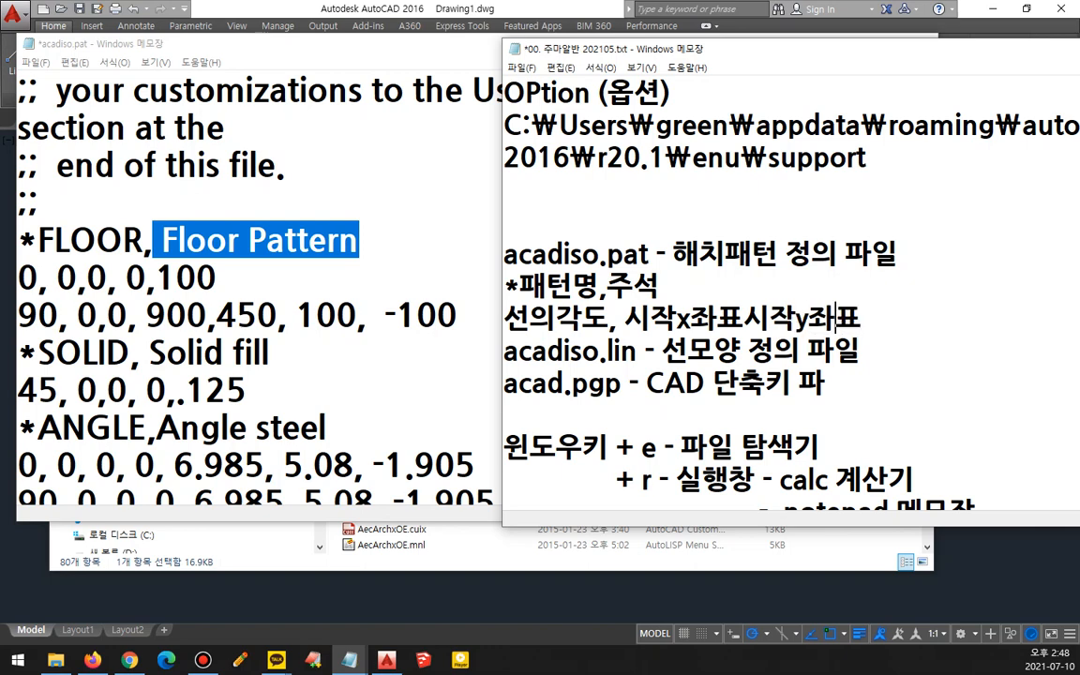
{"action": "key", "text": "Left"}
{"action": "type", "text": ","}
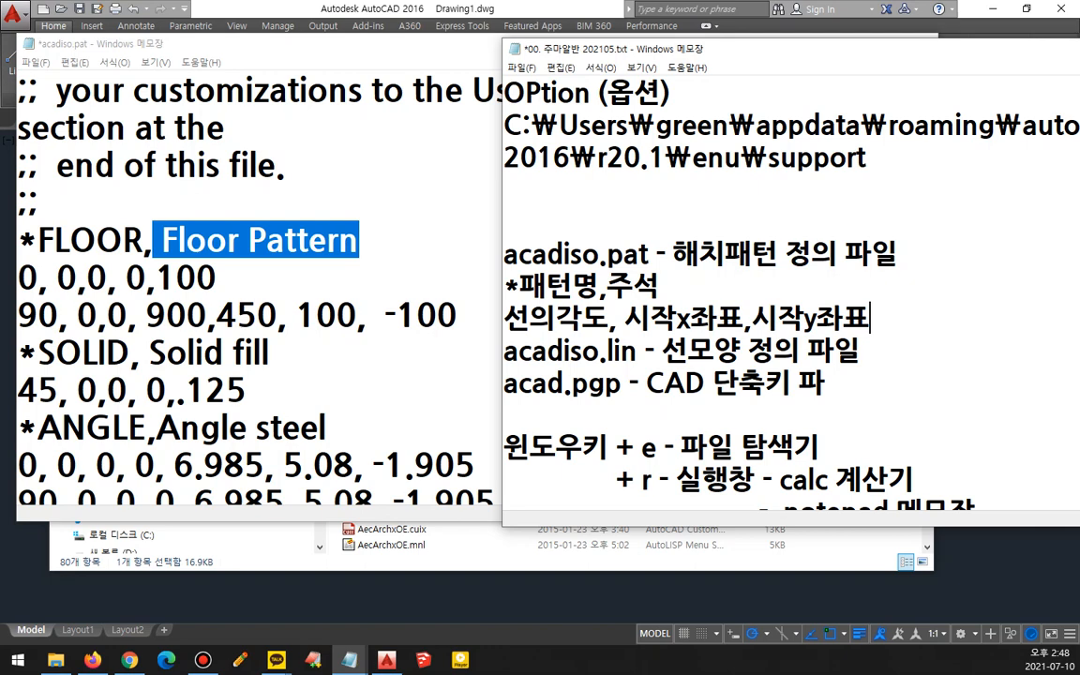
- Extend that note line with ", 반복될x좌표,y좌"
{"action": "type", "text": "qks"}
{"action": "key", "text": "BackSpace"}
{"action": "key", "text": "BackSpace"}
{"action": "key", "text": "BackSpace"}
{"action": "key", "text": "Hangul"}
{"action": "type", "text": "반ㅂㅗㄱ될"}
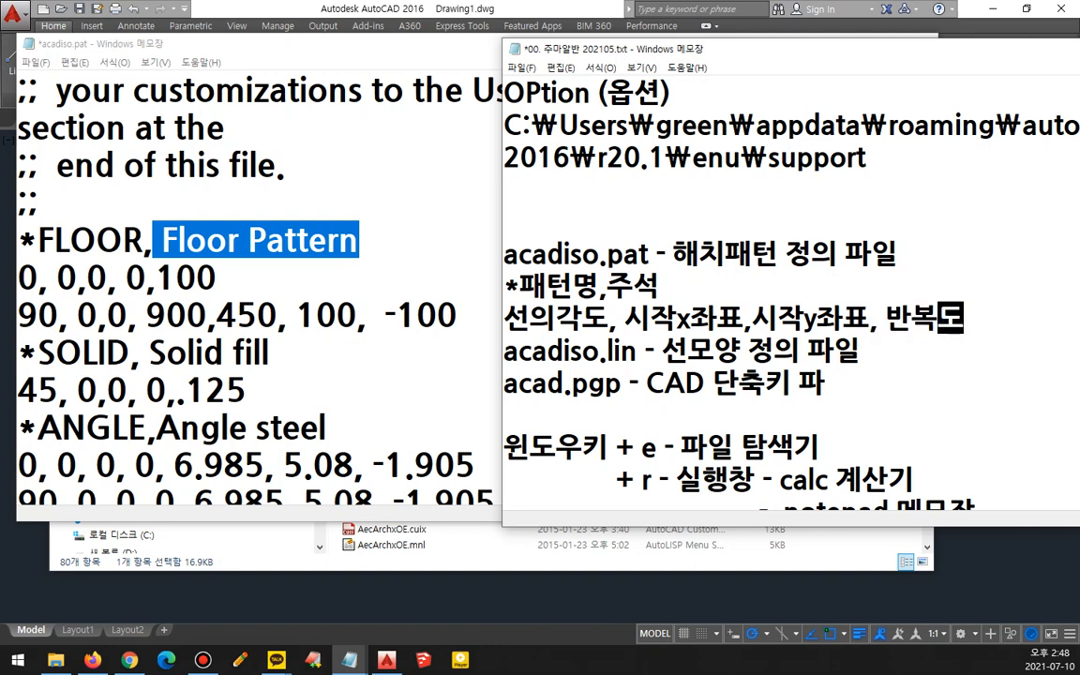
{"action": "key", "text": "Hangul"}
{"action": "type", "text": "x"}
{"action": "key", "text": "Hangul"}
{"action": "type", "text": "좌표,"}
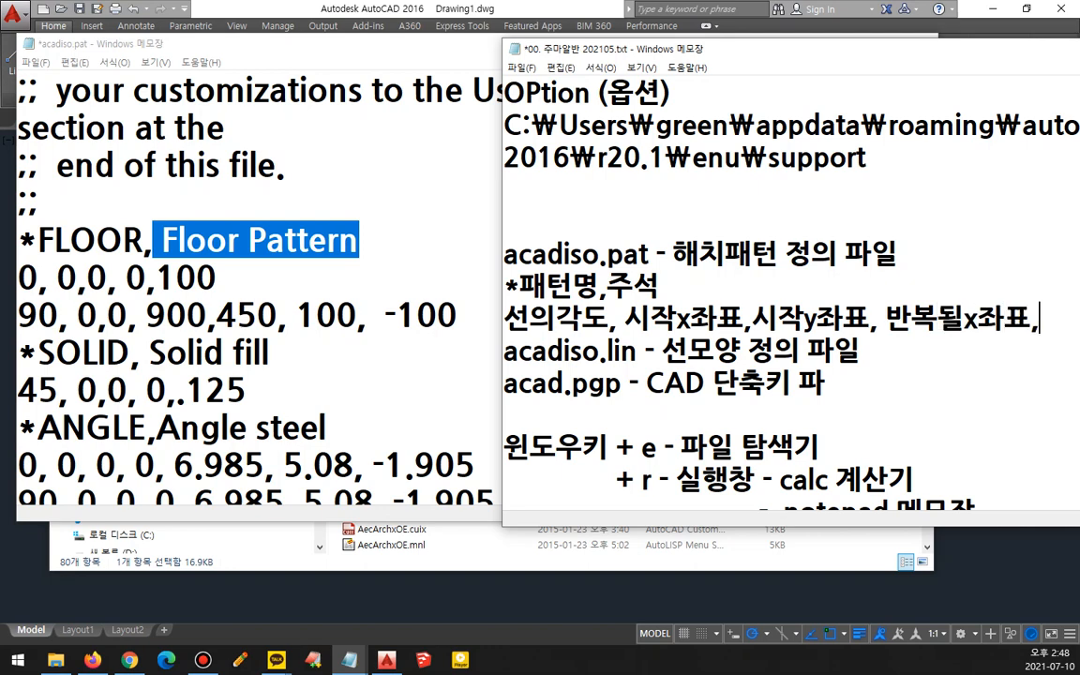
{"action": "type", "text": "ㅛ"}
{"action": "key", "text": "BackSpace"}
{"action": "type", "text": "ㅛ"}
{"action": "key", "text": "BackSpace"}
{"action": "type", "text": "y좌"}
- Save the edited acadiso.pat file and switch back to the drawing
{"action": "left_click_drag", "start_coordinate": [666, 52], "coordinate": [614, 52]}
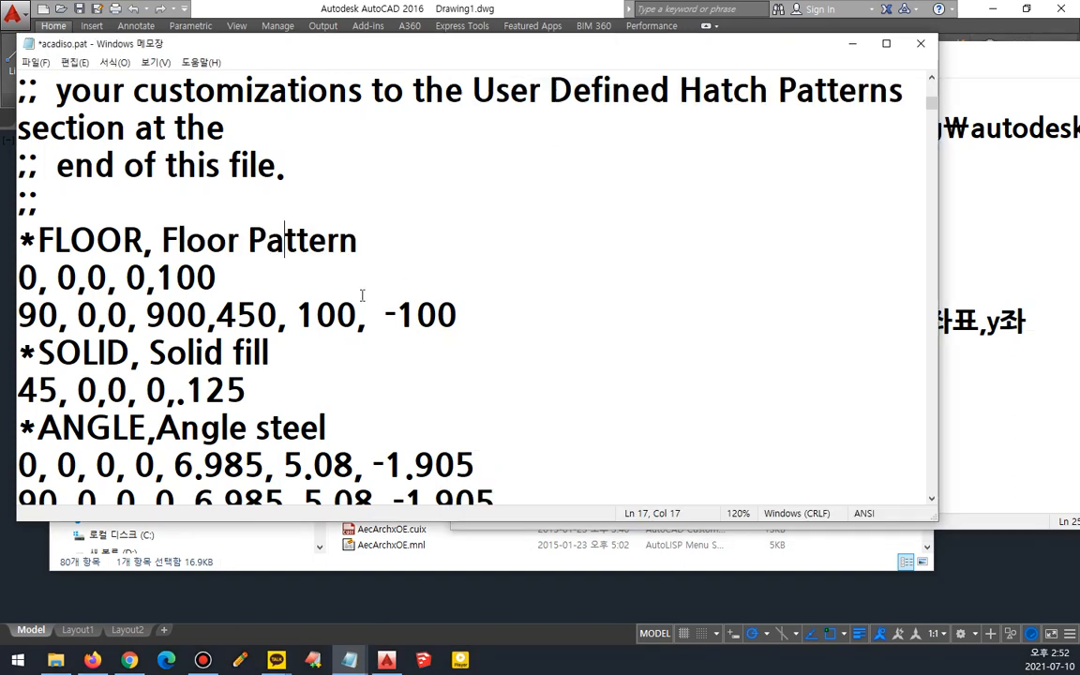
{"action": "left_click", "coordinate": [36, 62]}
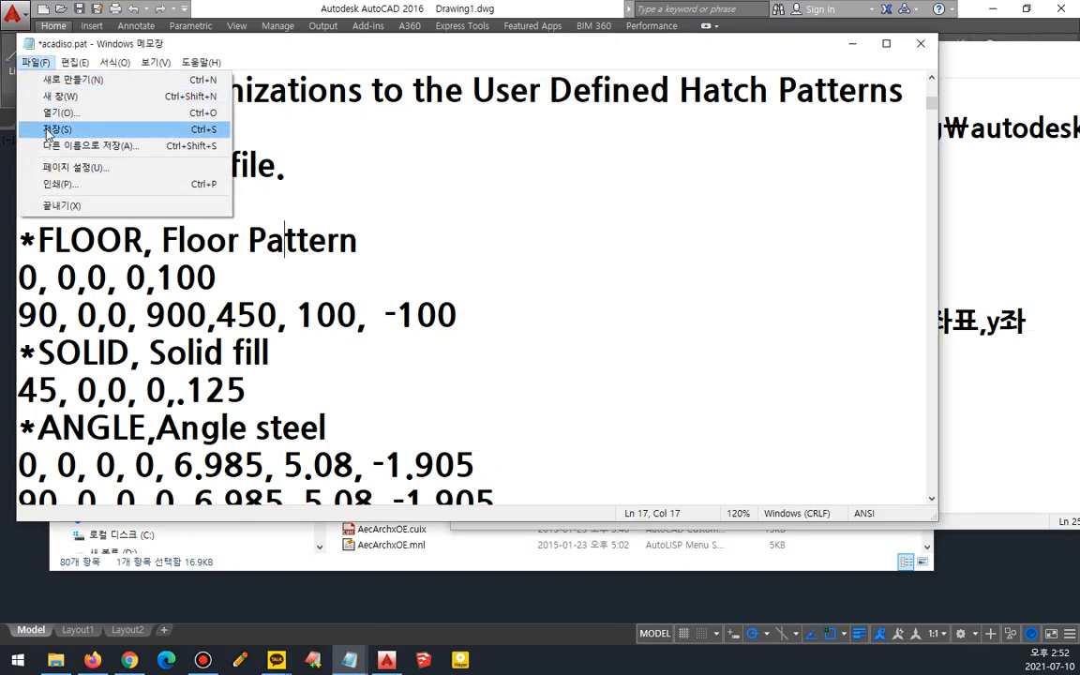
{"action": "left_click", "coordinate": [52, 128]}
{"action": "left_click", "coordinate": [361, 9]}
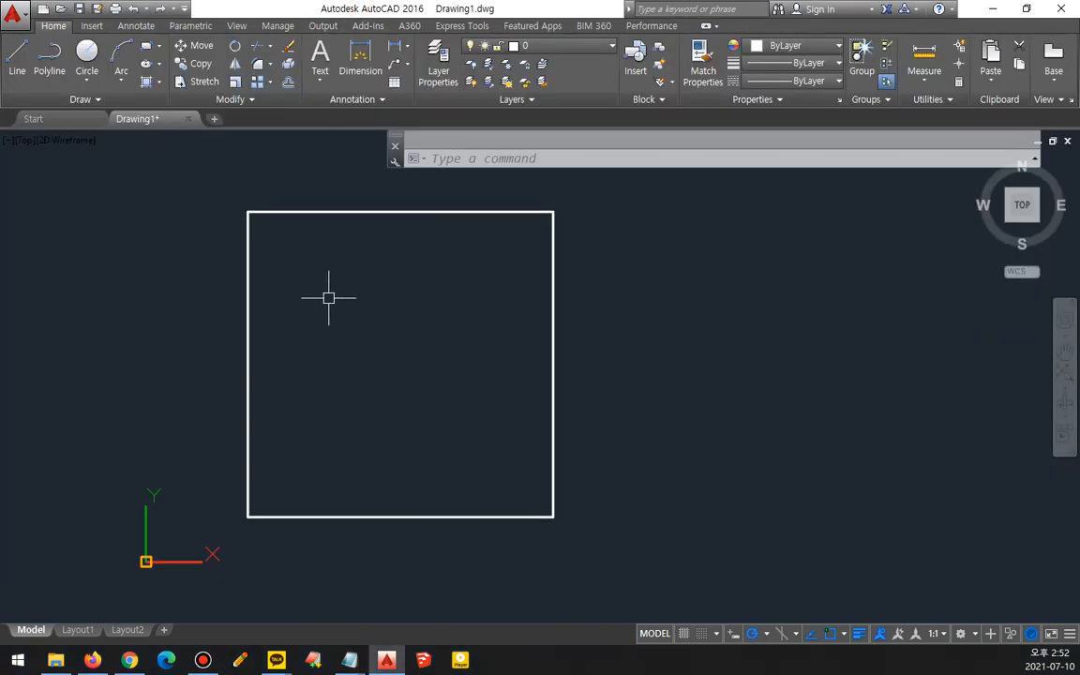
- Start the Hatch command and fill the square with the new FLOOR pattern
{"action": "type", "text": "h"}
{"action": "key", "text": "Return"}
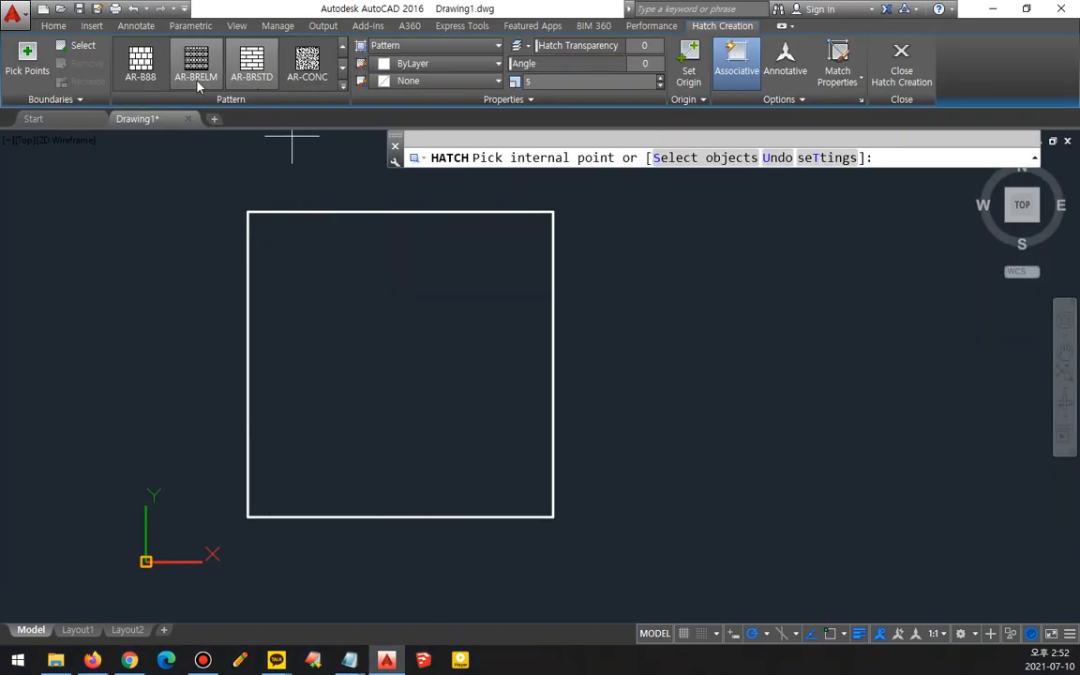
{"action": "left_click", "coordinate": [342, 84]}
{"action": "scroll", "coordinate": [344, 138], "scroll_direction": "up", "scroll_amount": 3}
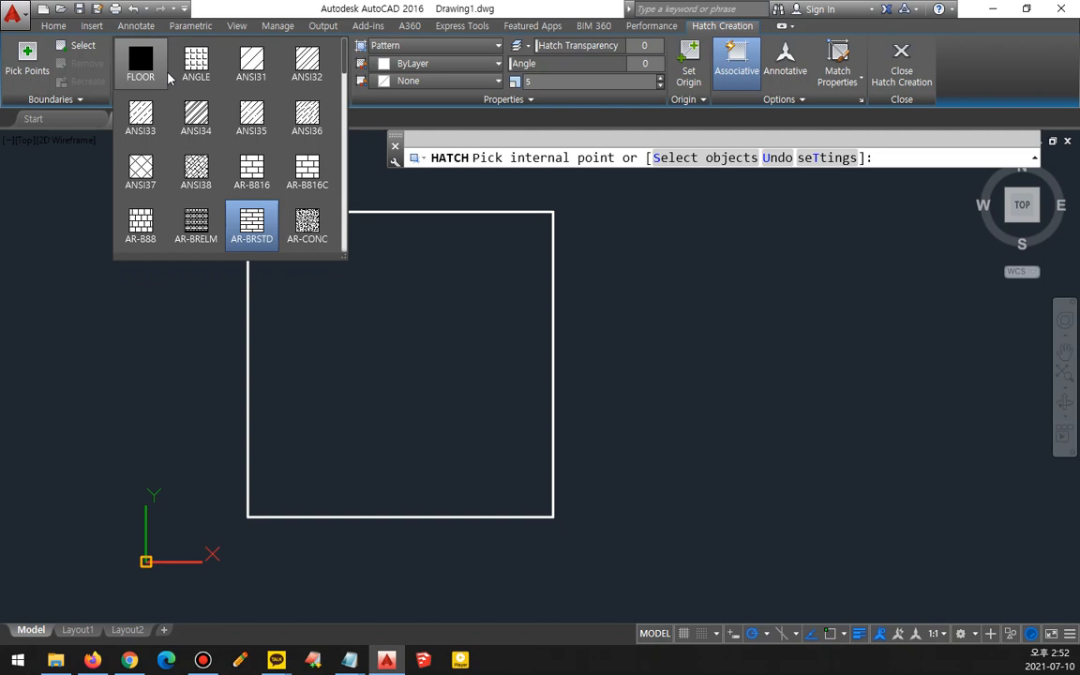
{"action": "left_click", "coordinate": [141, 69]}
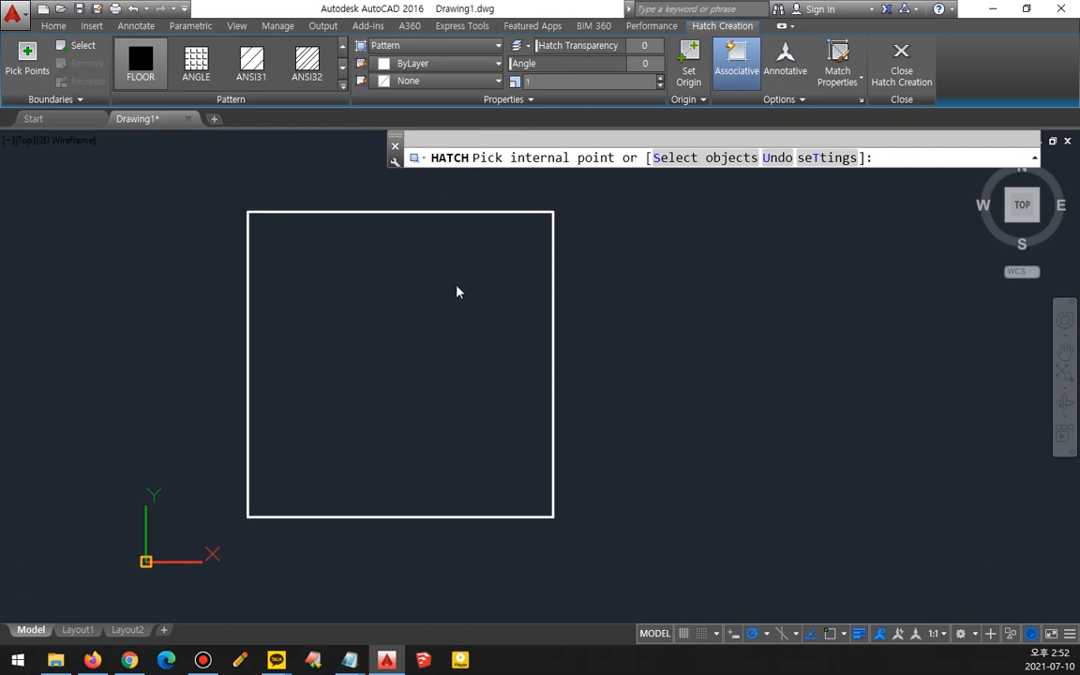
{"action": "left_click", "coordinate": [422, 320]}
{"action": "scroll", "coordinate": [334, 500], "scroll_direction": "up", "scroll_amount": 3}
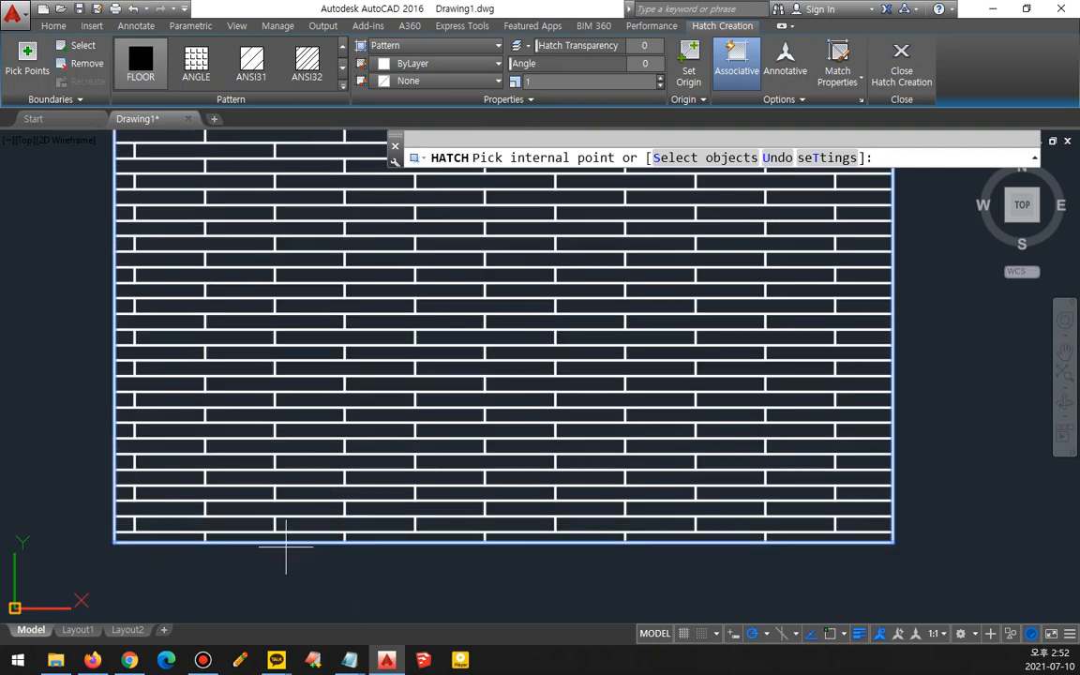
- Set the hatch origin to the square's lower-left corner
{"action": "middle_click_drag", "start_coordinate": [255, 526], "coordinate": [303, 495]}
{"action": "left_click", "coordinate": [691, 68]}
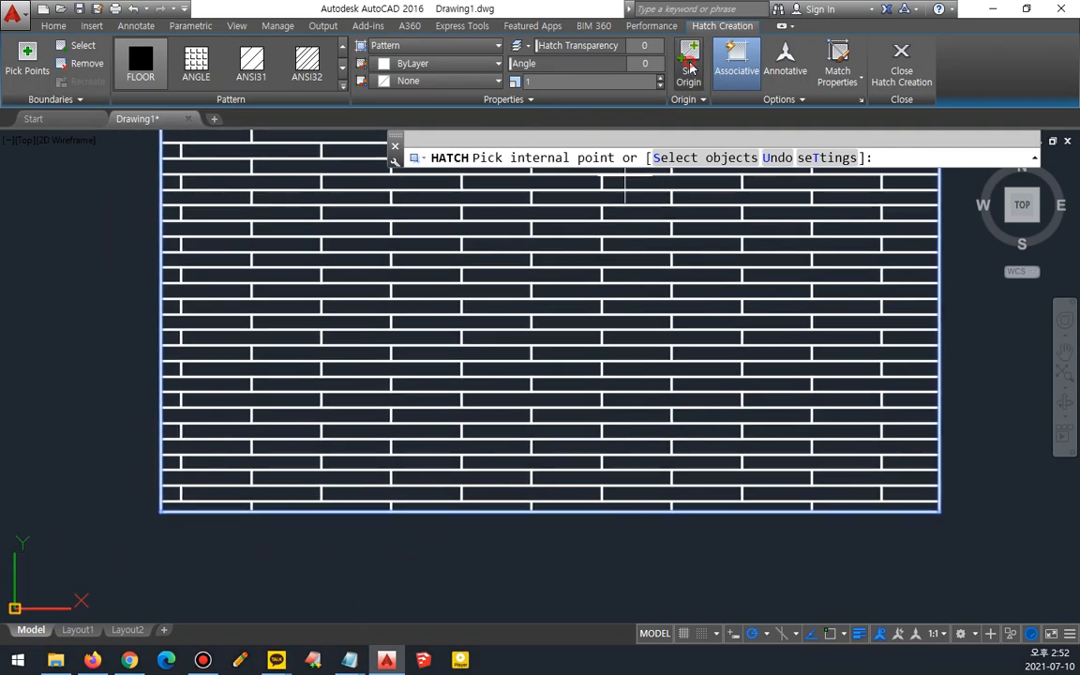
{"action": "left_click", "coordinate": [163, 511]}
- Zoom in on the hatch's lower-left corner to examine how the horizontal pattern lines repeat
{"action": "scroll", "coordinate": [103, 591], "scroll_direction": "up", "scroll_amount": 1}
{"action": "scroll", "coordinate": [190, 514], "scroll_direction": "up", "scroll_amount": 4}
{"action": "middle_click_drag", "start_coordinate": [192, 440], "coordinate": [171, 472]}
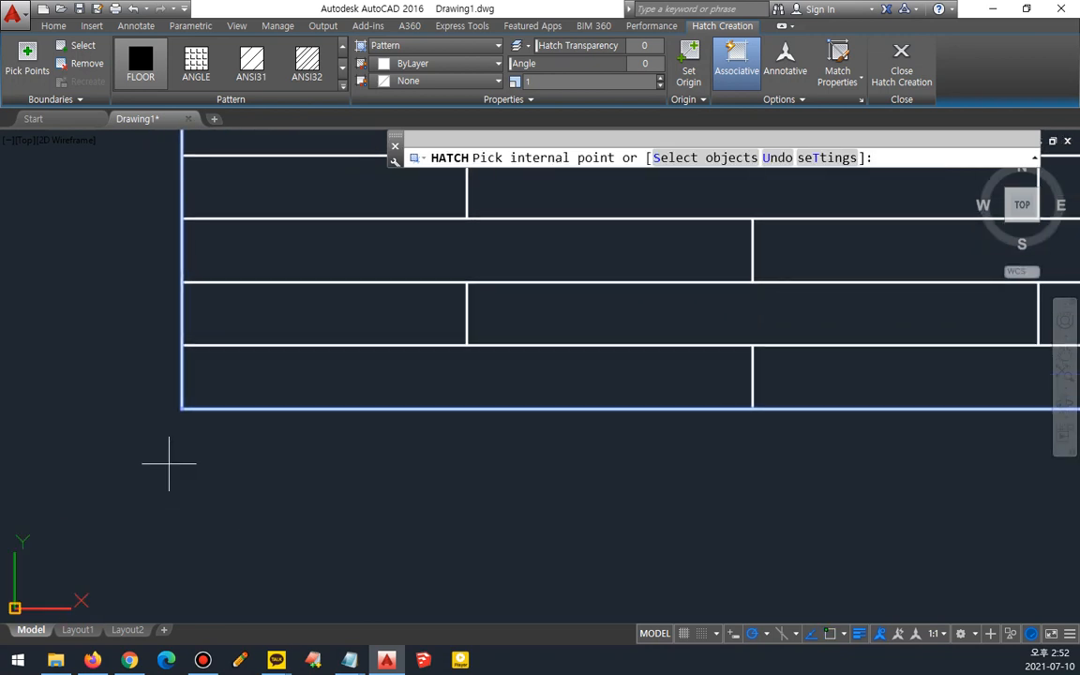
{"action": "mouse_move", "coordinate": [180, 418]}
{"action": "left_mouse_down"}
{"action": "mouse_move", "coordinate": [175, 397]}
{"action": "mouse_move", "coordinate": [188, 424]}
{"action": "mouse_move", "coordinate": [249, 416]}
{"action": "mouse_move", "coordinate": [953, 428]}
{"action": "mouse_move", "coordinate": [939, 461]}
{"action": "left_mouse_up"}
{"action": "mouse_move", "coordinate": [168, 396]}
{"action": "left_mouse_down"}
{"action": "mouse_move", "coordinate": [164, 332]}
{"action": "mouse_move", "coordinate": [175, 359]}
{"action": "mouse_move", "coordinate": [319, 343]}
{"action": "mouse_move", "coordinate": [737, 343]}
{"action": "mouse_move", "coordinate": [723, 358]}
{"action": "left_mouse_up"}
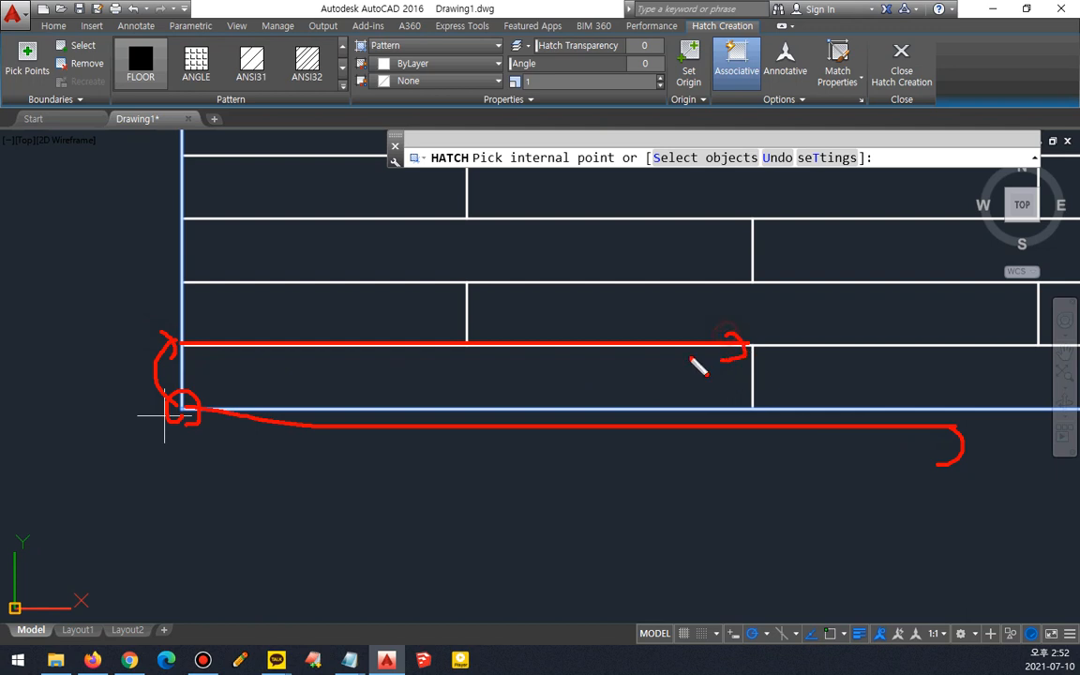
{"action": "left_click_drag", "start_coordinate": [173, 342], "coordinate": [153, 341]}
{"action": "mouse_move", "coordinate": [171, 325]}
{"action": "left_mouse_down"}
{"action": "mouse_move", "coordinate": [160, 311]}
{"action": "mouse_move", "coordinate": [172, 280]}
{"action": "left_mouse_up"}
{"action": "mouse_move", "coordinate": [162, 271]}
{"action": "left_mouse_down"}
{"action": "mouse_move", "coordinate": [172, 282]}
{"action": "mouse_move", "coordinate": [638, 279]}
{"action": "left_mouse_up"}
{"action": "mouse_move", "coordinate": [165, 270]}
{"action": "left_mouse_down"}
{"action": "mouse_move", "coordinate": [159, 203]}
{"action": "mouse_move", "coordinate": [783, 237]}
{"action": "left_mouse_up"}
{"action": "left_click_drag", "start_coordinate": [720, 205], "coordinate": [740, 232]}
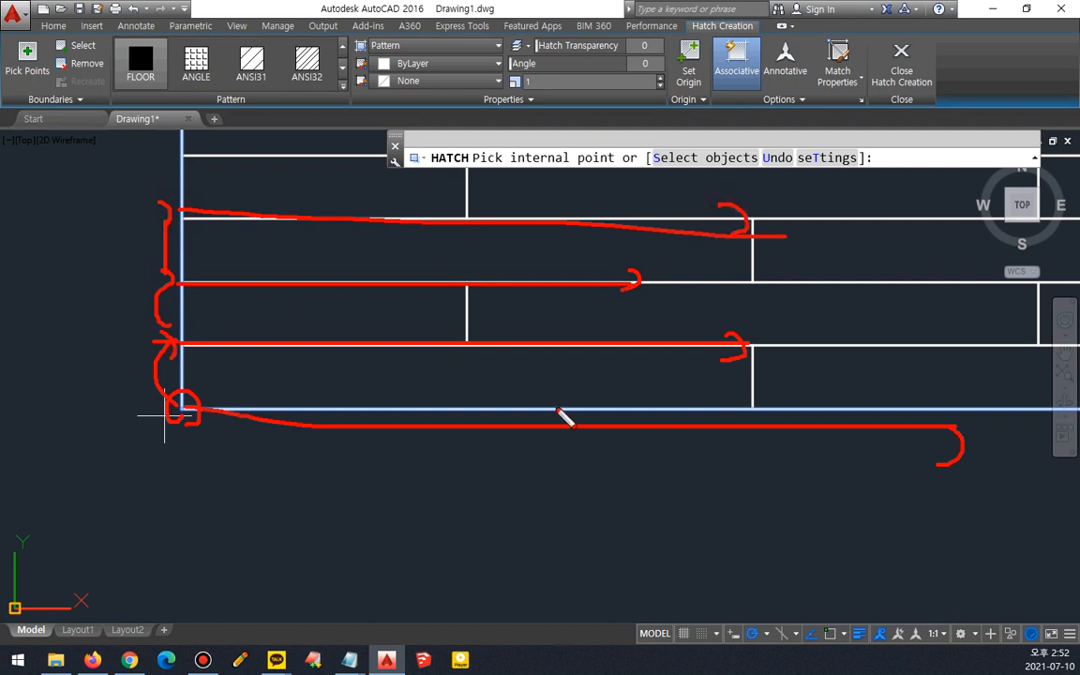
{"action": "key", "text": "Delete"}
{"action": "mouse_move", "coordinate": [187, 395]}
{"action": "left_mouse_down"}
{"action": "mouse_move", "coordinate": [183, 405]}
{"action": "mouse_move", "coordinate": [181, 152]}
{"action": "mouse_move", "coordinate": [192, 161]}
{"action": "left_mouse_up"}
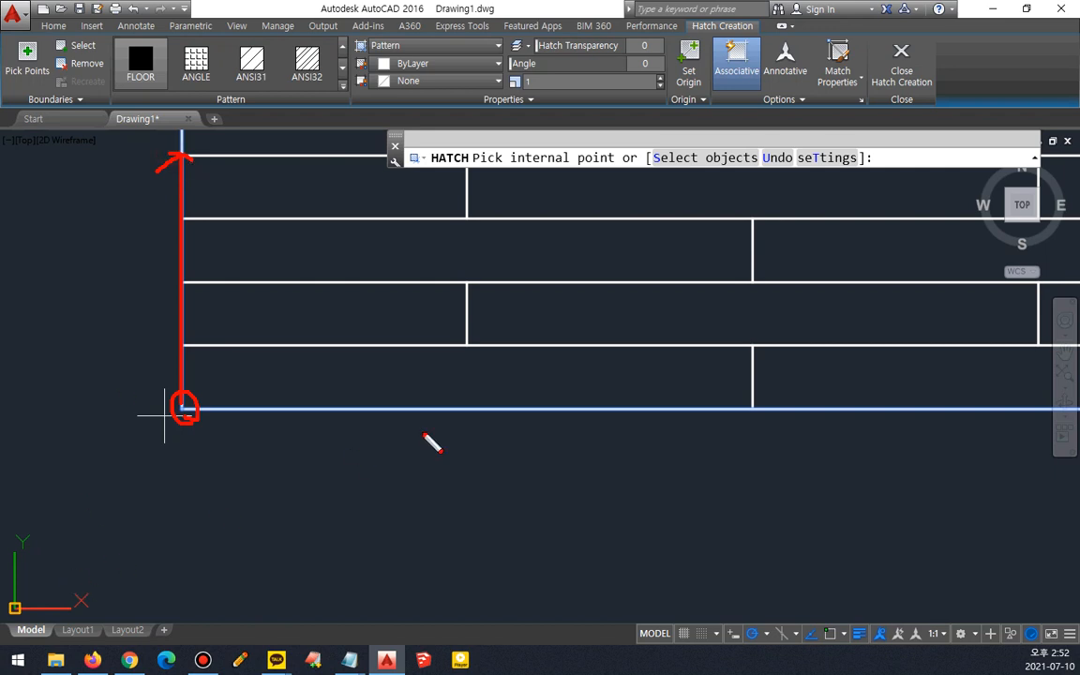
{"action": "mouse_move", "coordinate": [472, 341]}
{"action": "left_mouse_down"}
{"action": "mouse_move", "coordinate": [456, 333]}
{"action": "mouse_move", "coordinate": [474, 350]}
{"action": "left_mouse_up"}
- Examine the vertical joint lines and their staggering between rows of the FLOOR hatch
{"action": "left_click", "coordinate": [311, 660]}
{"action": "mouse_move", "coordinate": [349, 659]}
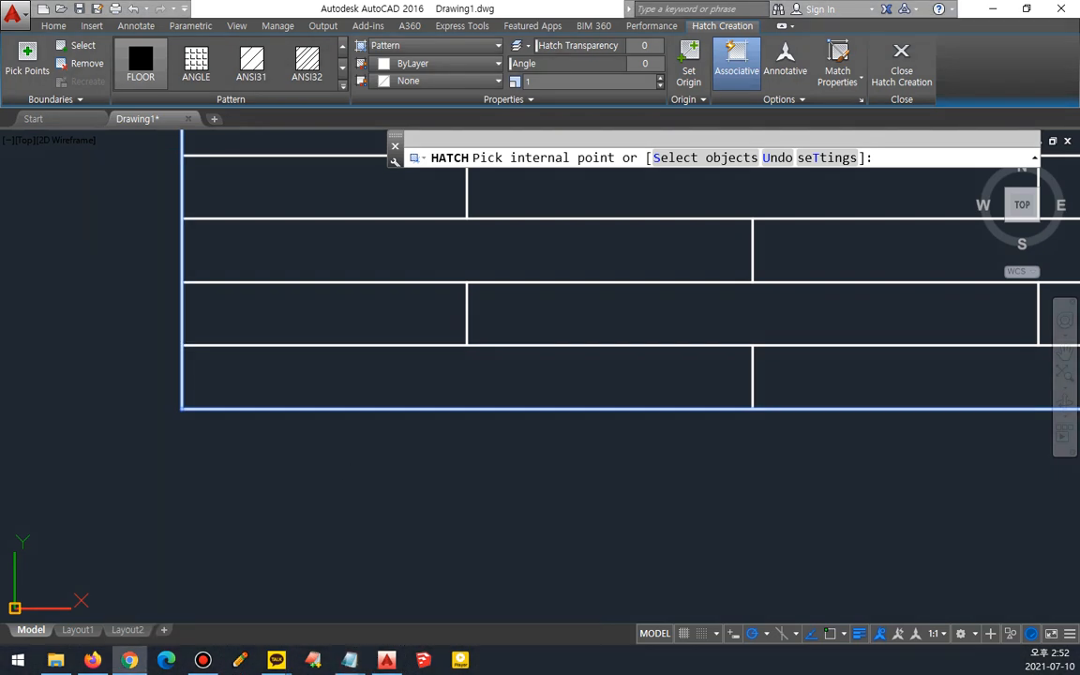
{"action": "left_click", "coordinate": [621, 461]}
{"action": "key", "text": "ctrl+shift+3"}
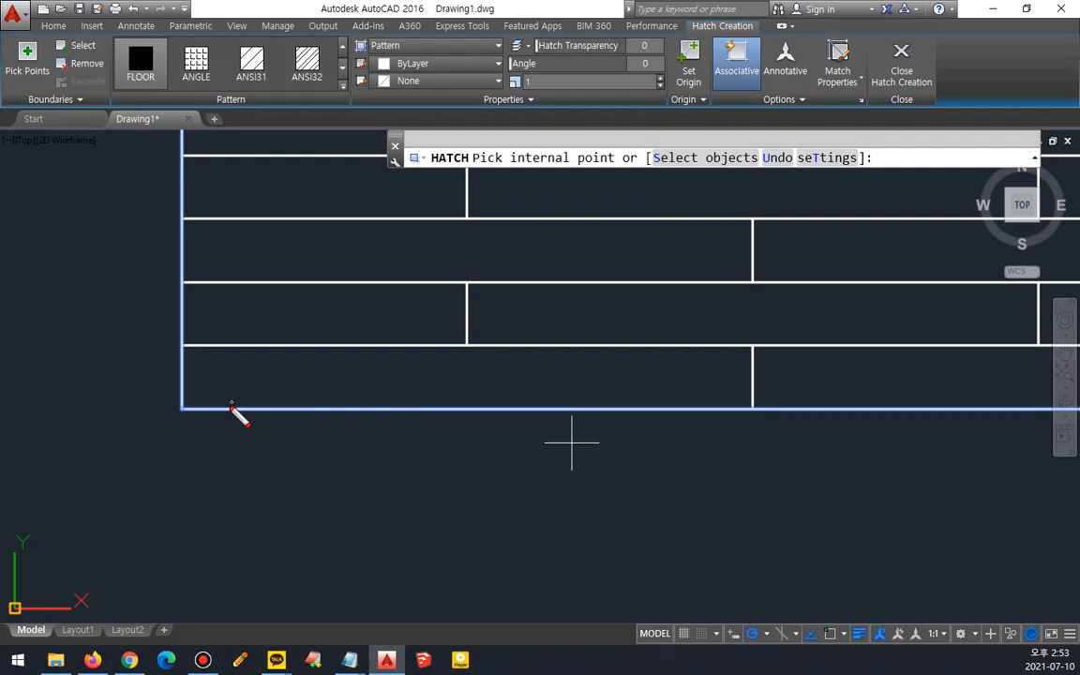
{"action": "left_click_drag", "start_coordinate": [183, 413], "coordinate": [176, 407]}
{"action": "mouse_move", "coordinate": [759, 417]}
{"action": "left_mouse_down"}
{"action": "mouse_move", "coordinate": [753, 409]}
{"action": "mouse_move", "coordinate": [756, 418]}
{"action": "left_mouse_up"}
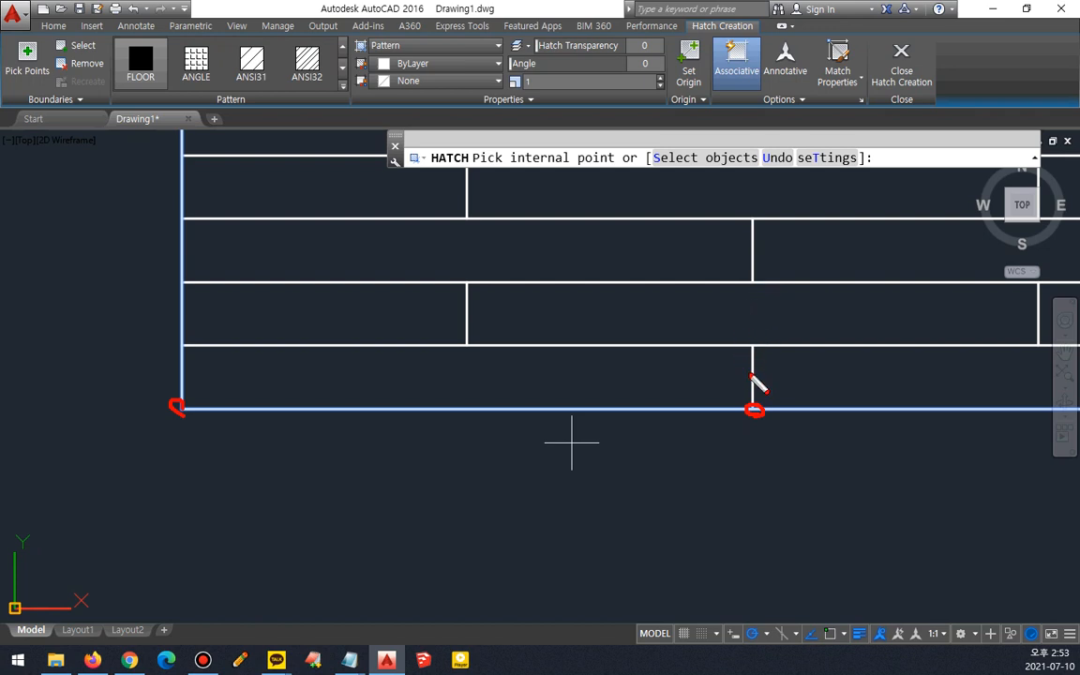
{"action": "mouse_move", "coordinate": [754, 412]}
{"action": "left_mouse_down"}
{"action": "mouse_move", "coordinate": [755, 355]}
{"action": "mouse_move", "coordinate": [770, 349]}
{"action": "left_mouse_up"}
{"action": "mouse_move", "coordinate": [753, 283]}
{"action": "left_mouse_down"}
{"action": "mouse_move", "coordinate": [754, 227]}
{"action": "mouse_move", "coordinate": [765, 236]}
{"action": "left_mouse_up"}
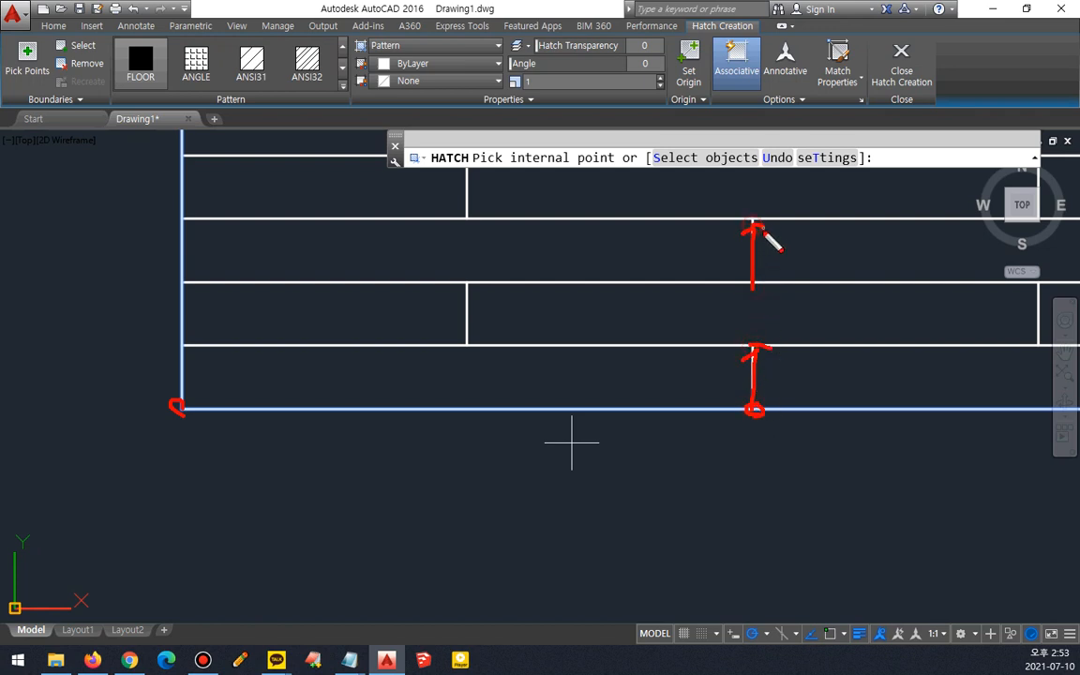
{"action": "mouse_move", "coordinate": [466, 344]}
{"action": "left_mouse_down"}
{"action": "mouse_move", "coordinate": [469, 296]}
{"action": "mouse_move", "coordinate": [480, 302]}
{"action": "left_mouse_up"}
{"action": "left_click_drag", "start_coordinate": [466, 216], "coordinate": [468, 153]}
{"action": "left_click_drag", "start_coordinate": [457, 168], "coordinate": [483, 167]}
{"action": "mouse_move", "coordinate": [167, 409]}
{"action": "left_mouse_down"}
{"action": "mouse_move", "coordinate": [185, 412]}
{"action": "mouse_move", "coordinate": [185, 391]}
{"action": "left_mouse_up"}
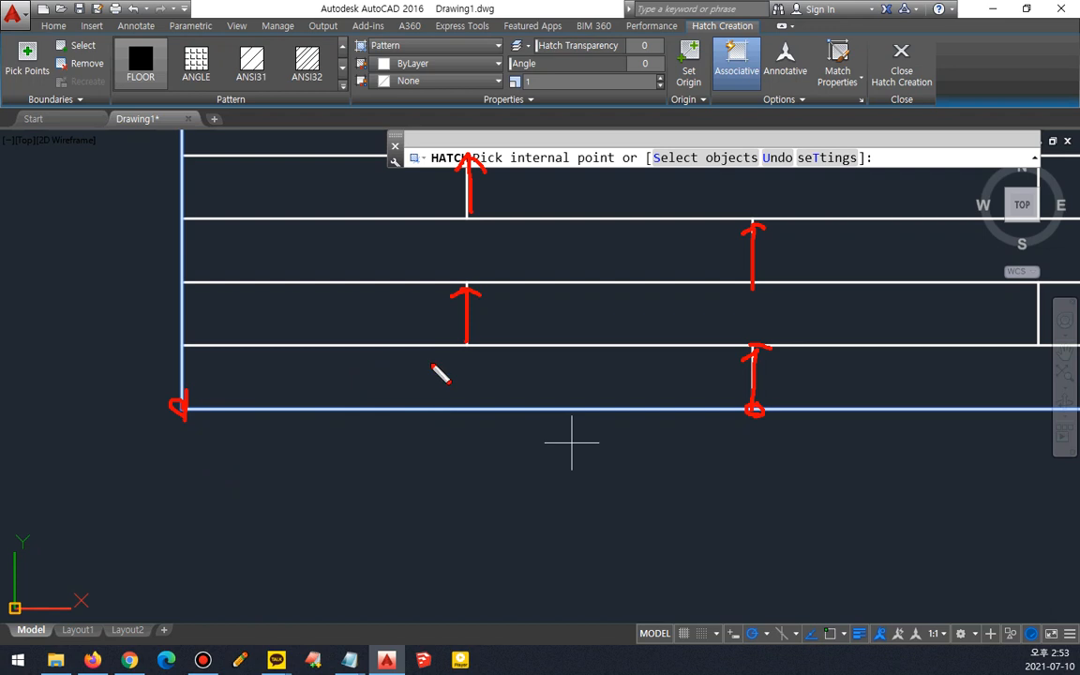
{"action": "left_click_drag", "start_coordinate": [468, 348], "coordinate": [454, 348]}
{"action": "mouse_move", "coordinate": [465, 286]}
{"action": "left_mouse_down"}
{"action": "mouse_move", "coordinate": [447, 242]}
{"action": "mouse_move", "coordinate": [469, 278]}
{"action": "mouse_move", "coordinate": [440, 109]}
{"action": "mouse_move", "coordinate": [456, 143]}
{"action": "left_mouse_up"}
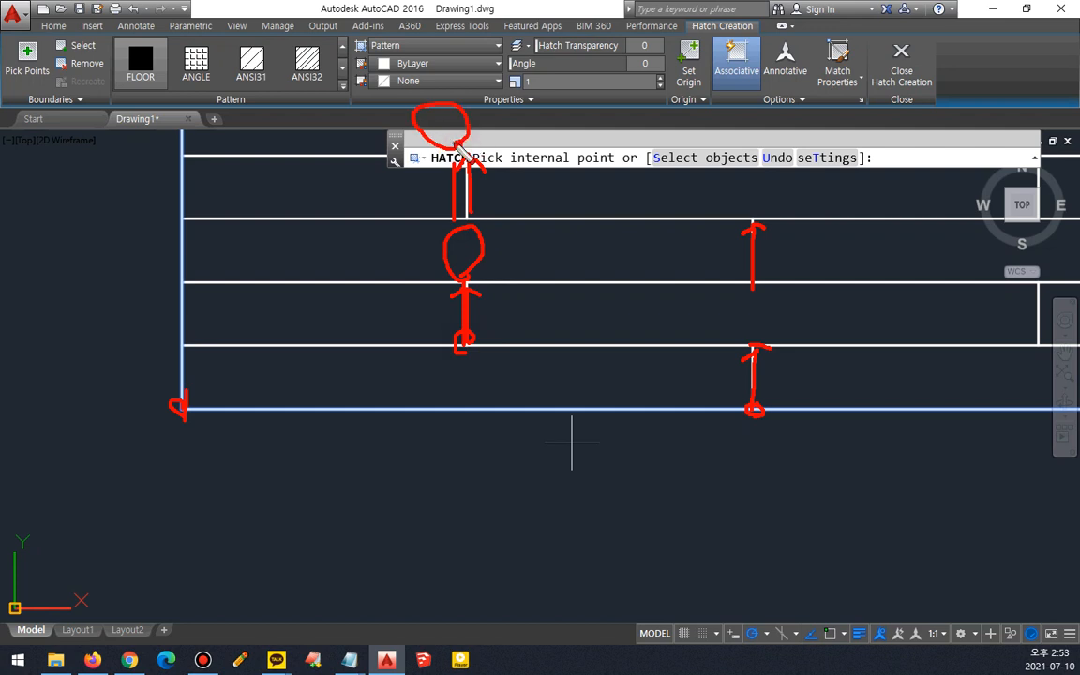
{"action": "key", "text": "Escape"}
{"action": "middle_click_drag", "start_coordinate": [617, 278], "coordinate": [501, 376]}
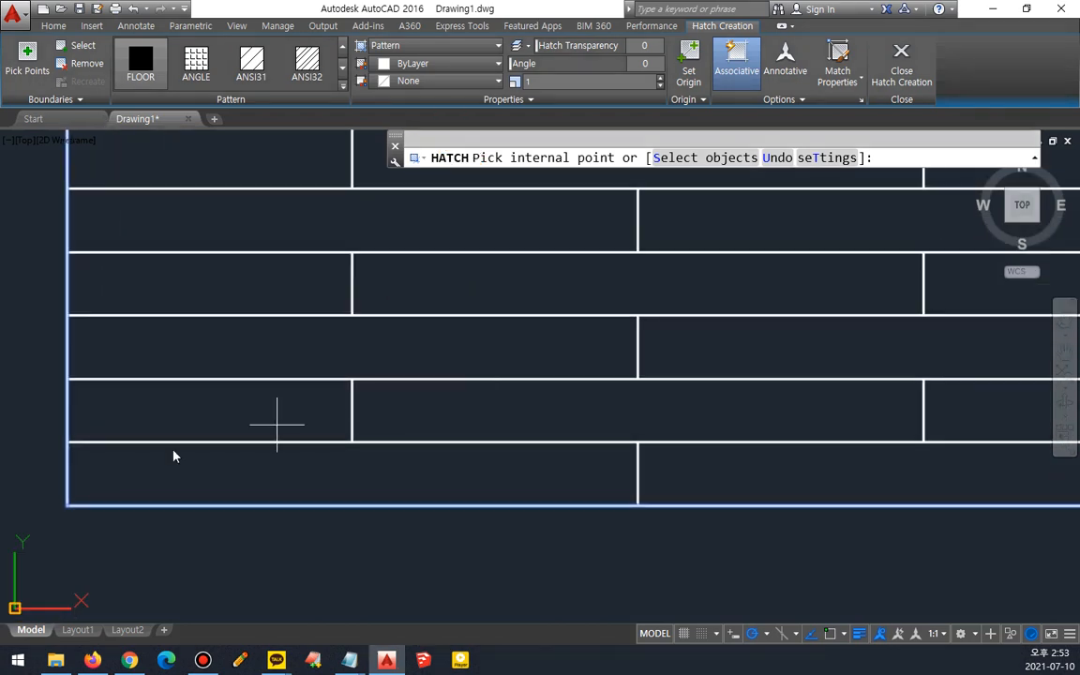
{"action": "mouse_move", "coordinate": [69, 502]}
{"action": "left_mouse_down"}
{"action": "mouse_move", "coordinate": [70, 199]}
{"action": "mouse_move", "coordinate": [47, 219]}
{"action": "mouse_move", "coordinate": [89, 232]}
{"action": "left_mouse_up"}
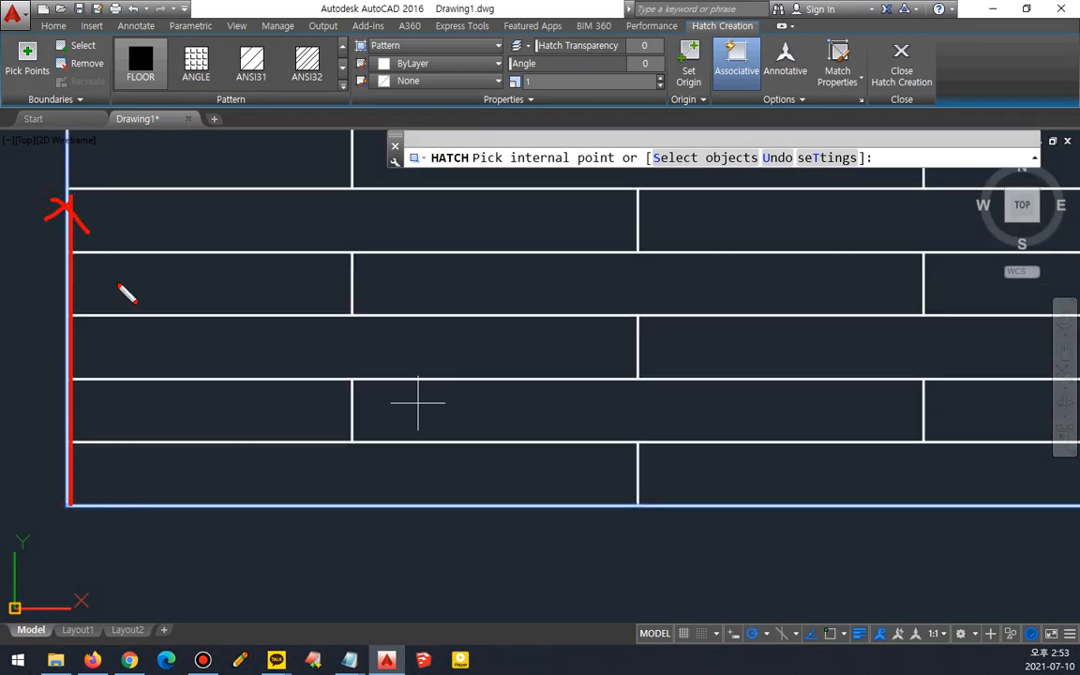
{"action": "mouse_move", "coordinate": [351, 438]}
{"action": "left_mouse_down"}
{"action": "mouse_move", "coordinate": [356, 394]}
{"action": "mouse_move", "coordinate": [314, 352]}
{"action": "mouse_move", "coordinate": [352, 343]}
{"action": "mouse_move", "coordinate": [352, 248]}
{"action": "mouse_move", "coordinate": [370, 264]}
{"action": "mouse_move", "coordinate": [355, 204]}
{"action": "mouse_move", "coordinate": [345, 230]}
{"action": "left_mouse_up"}
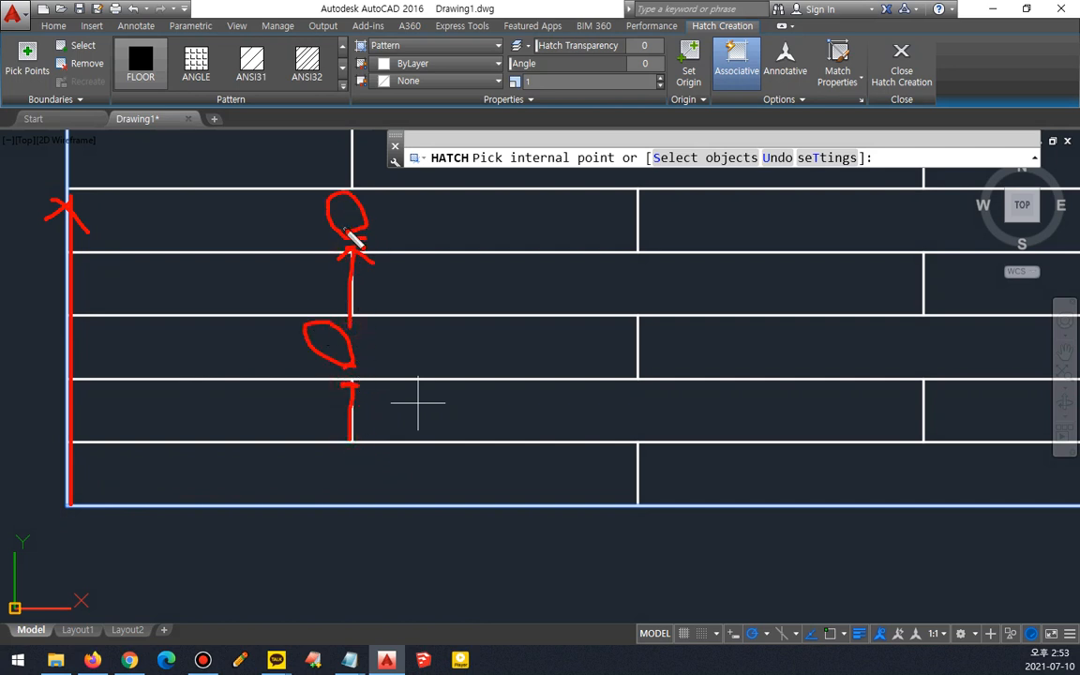
{"action": "key", "text": "Escape"}
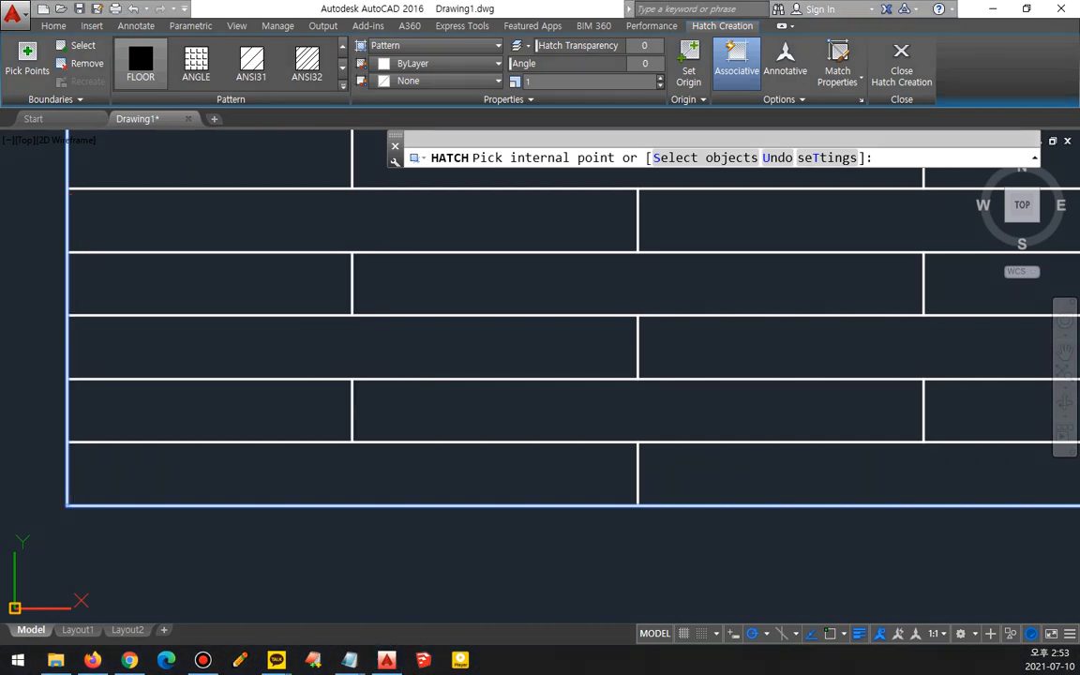
{"action": "scroll", "coordinate": [400, 259], "scroll_direction": "down", "scroll_amount": 2}
{"action": "middle_click_drag", "start_coordinate": [254, 454], "coordinate": [215, 497]}
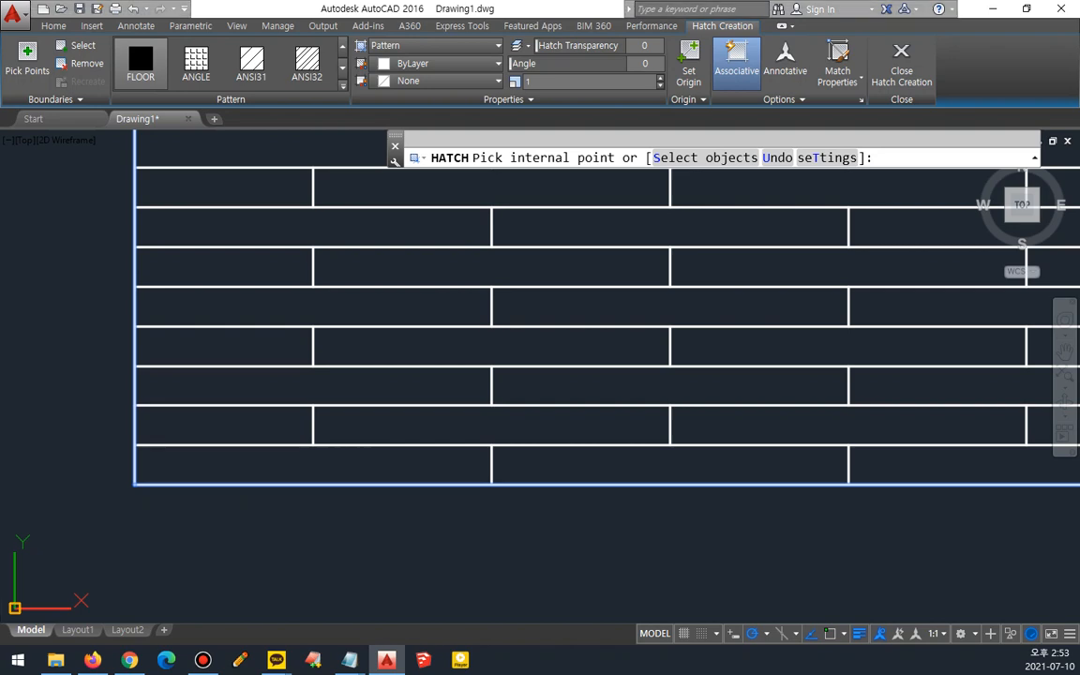
- Open acadiso.lin from the Support folder in Notepad
{"action": "left_click", "coordinate": [349, 659]}
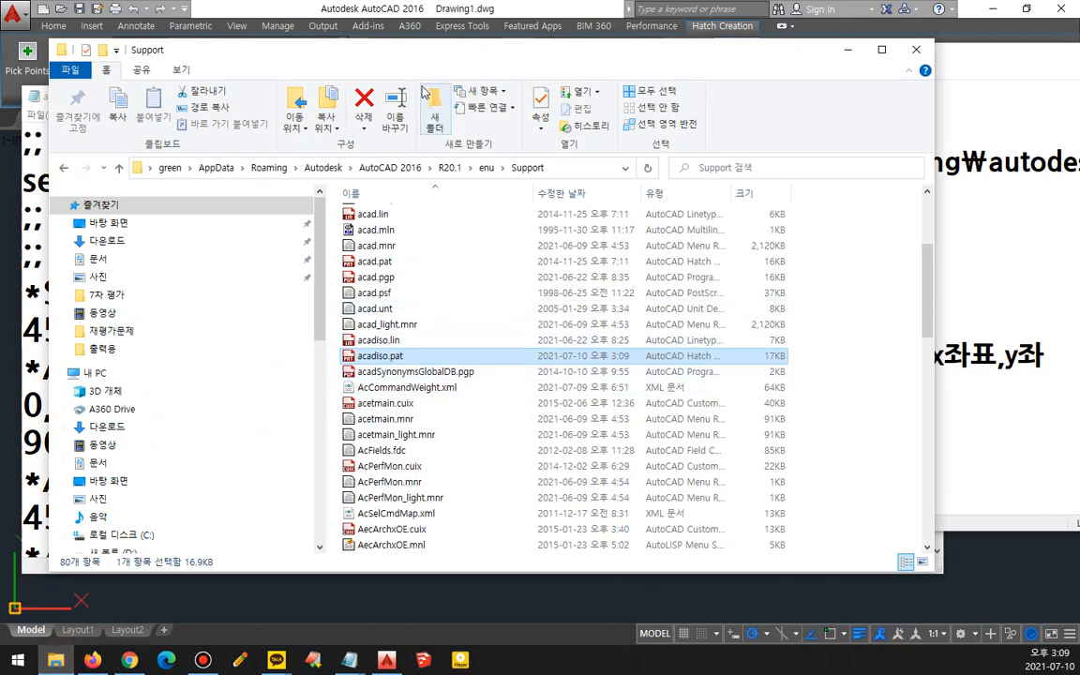
{"action": "left_click_drag", "start_coordinate": [425, 57], "coordinate": [761, 134]}
{"action": "left_click_drag", "start_coordinate": [715, 414], "coordinate": [272, 329]}
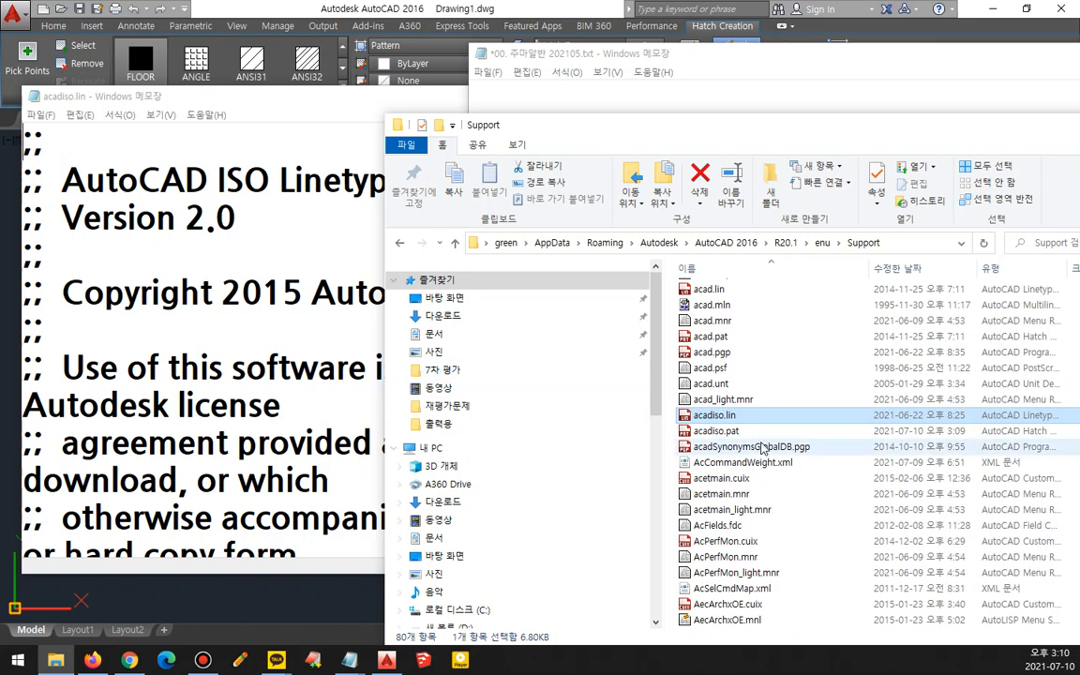
- Read the header of acadiso.lin, including its ISO scaling note
{"action": "left_click", "coordinate": [745, 61]}
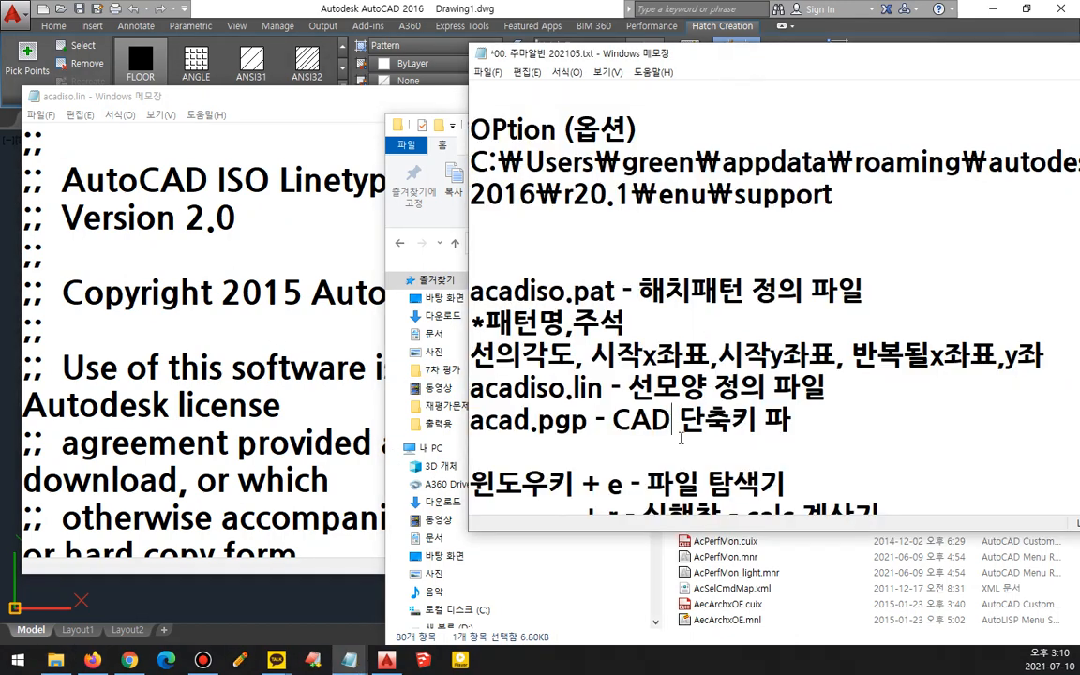
{"action": "left_click_drag", "start_coordinate": [607, 401], "coordinate": [470, 401]}
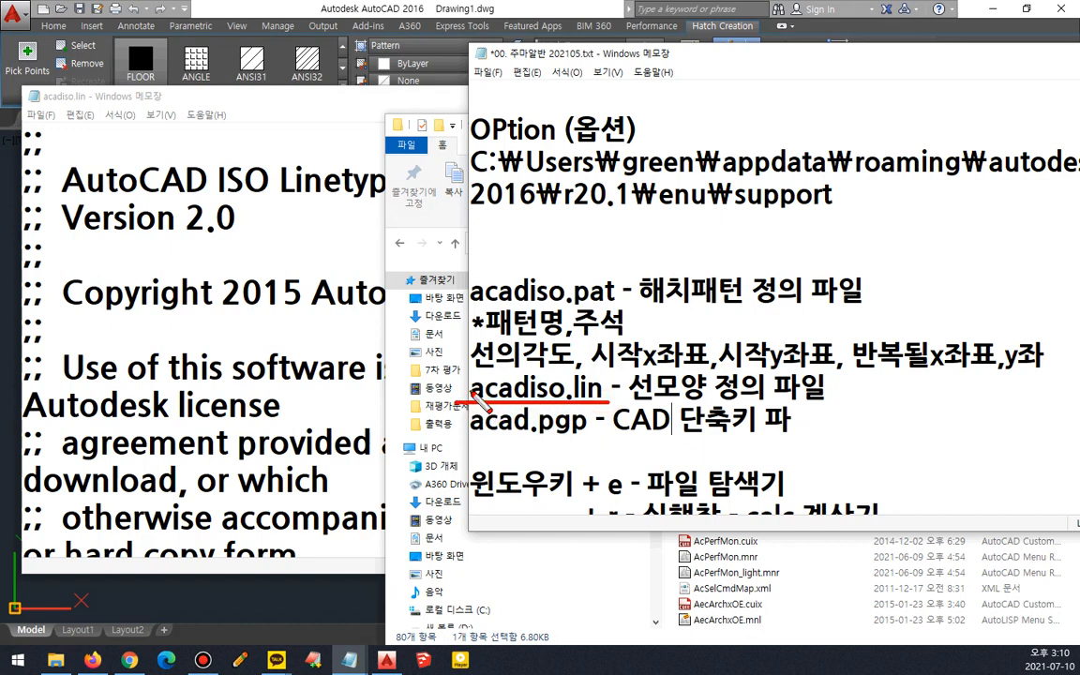
{"action": "left_click", "coordinate": [266, 403]}
{"action": "scroll", "coordinate": [368, 324], "scroll_direction": "down", "scroll_amount": 1}
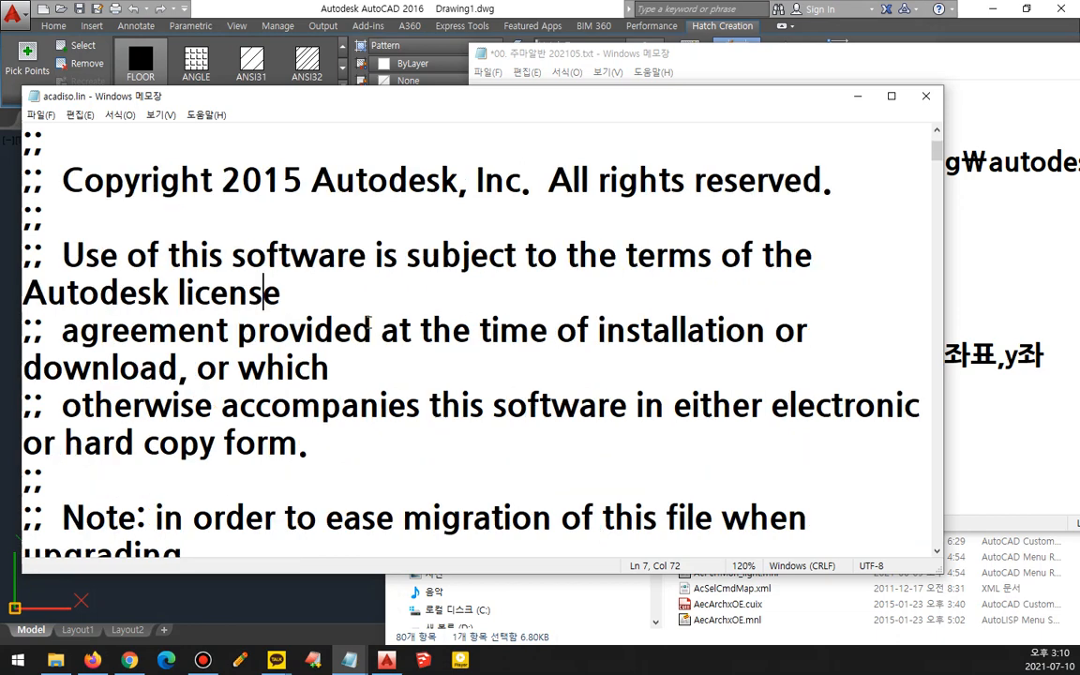
{"action": "scroll", "coordinate": [360, 287], "scroll_direction": "up", "scroll_amount": 1}
{"action": "left_click_drag", "start_coordinate": [68, 197], "coordinate": [639, 198]}
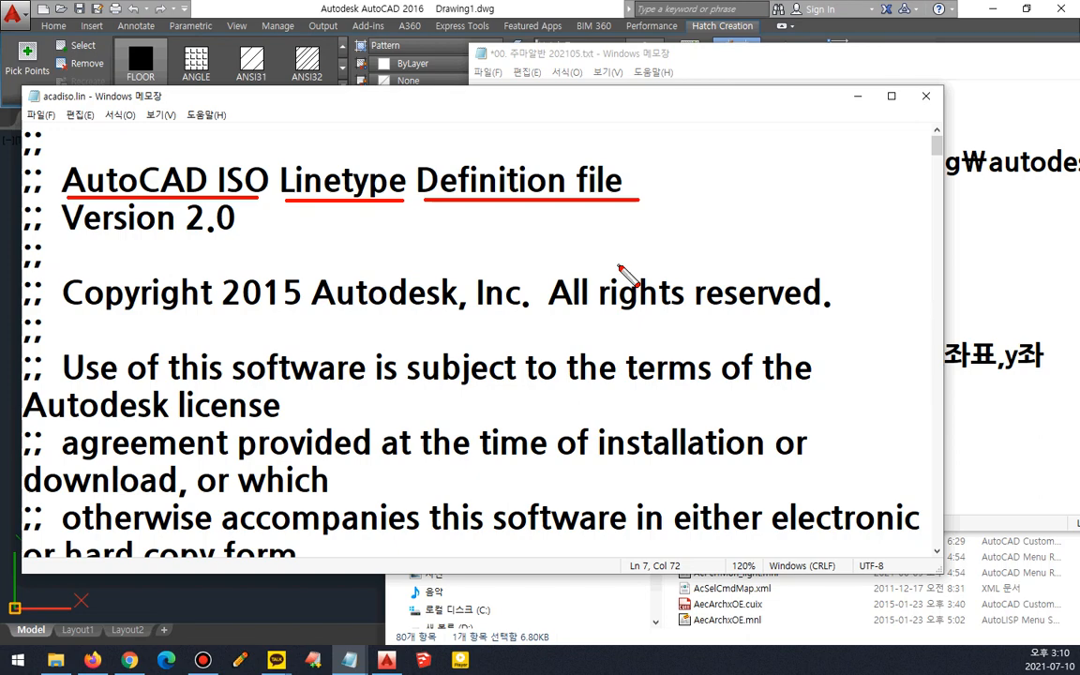
{"action": "key", "text": "Escape"}
{"action": "scroll", "coordinate": [609, 290], "scroll_direction": "down", "scroll_amount": 6}
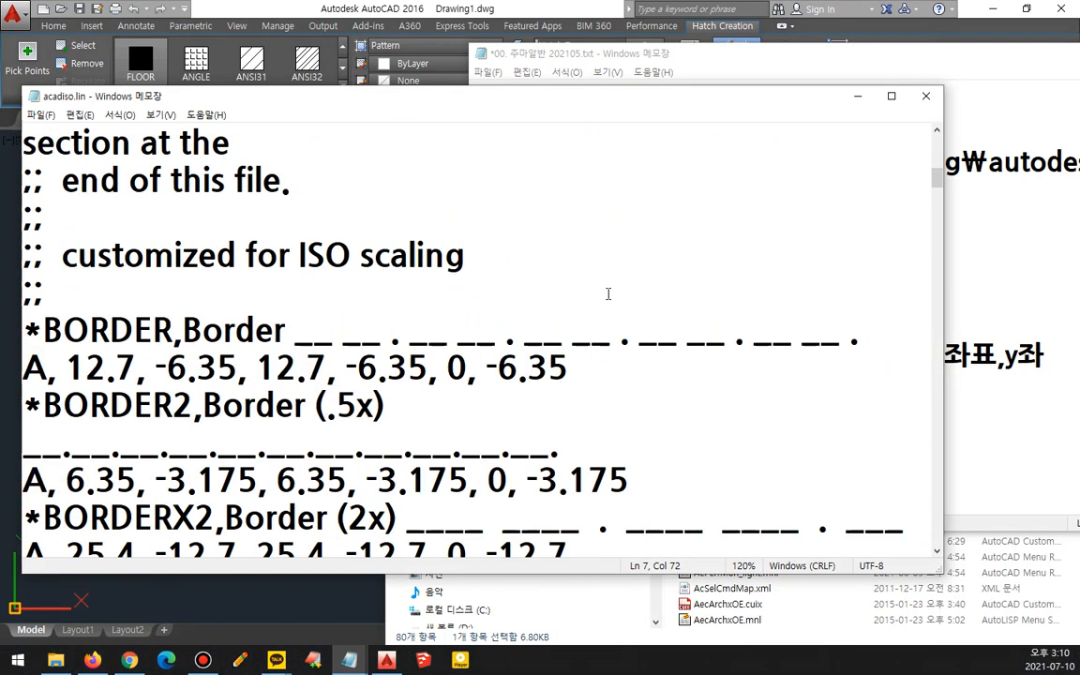
{"action": "left_click_drag", "start_coordinate": [444, 98], "coordinate": [518, 71]}
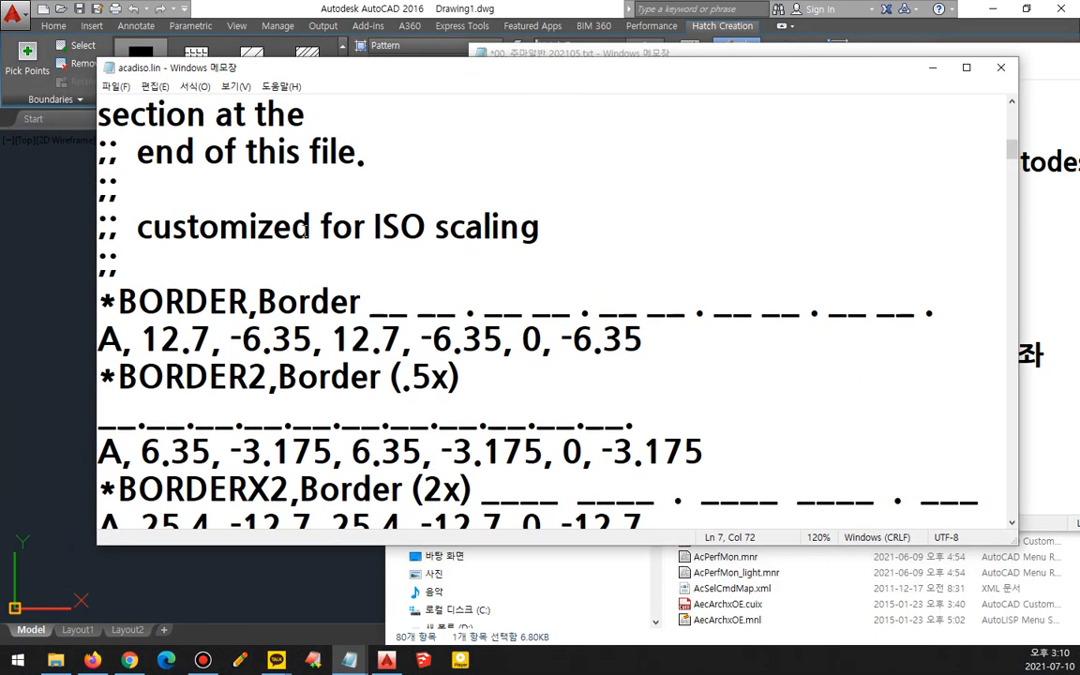
{"action": "left_click", "coordinate": [241, 269]}
{"action": "key", "text": "ctrl+2"}
{"action": "left_click_drag", "start_coordinate": [150, 244], "coordinate": [540, 239]}
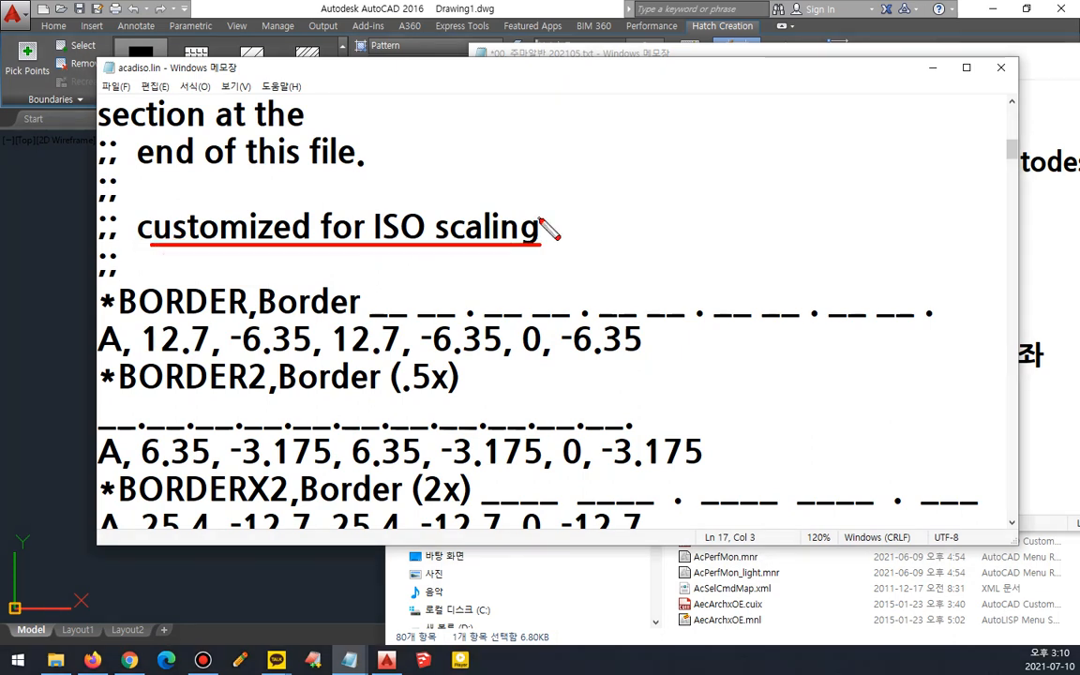
{"action": "mouse_move", "coordinate": [373, 221]}
{"action": "left_mouse_down"}
{"action": "mouse_move", "coordinate": [367, 196]}
{"action": "mouse_move", "coordinate": [412, 252]}
{"action": "left_mouse_up"}
{"action": "mouse_move", "coordinate": [467, 204]}
{"action": "left_mouse_down"}
{"action": "mouse_move", "coordinate": [455, 252]}
{"action": "mouse_move", "coordinate": [495, 267]}
{"action": "left_mouse_up"}
{"action": "left_click_drag", "start_coordinate": [208, 247], "coordinate": [218, 249]}
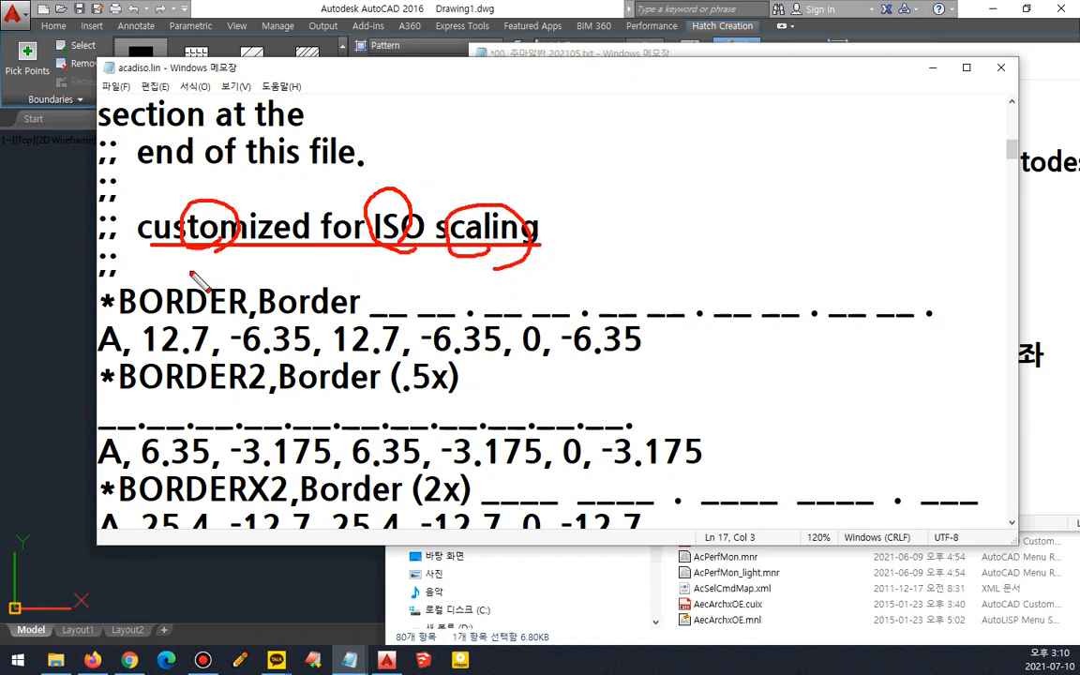
{"action": "key", "text": "Escape"}
- Add a new linetype header line *MyCEN, Center ----- - ----- - ----- below the ISO scaling comment in acadiso.lin
{"action": "key", "text": "Return"}
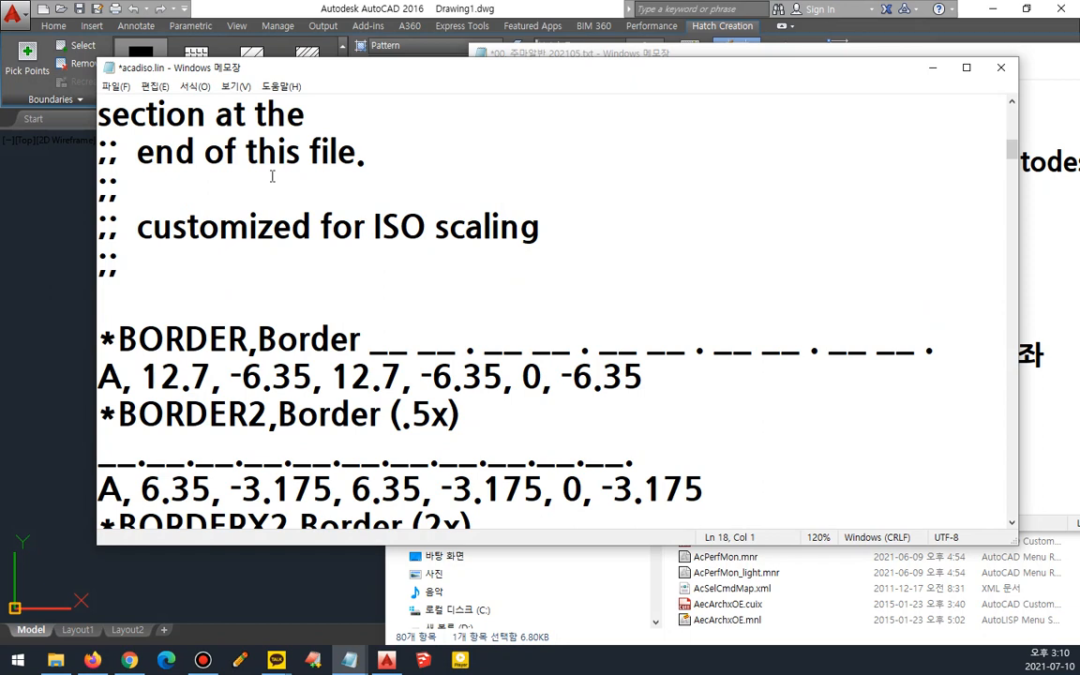
{"action": "scroll", "coordinate": [340, 287], "scroll_direction": "down", "scroll_amount": 1}
{"action": "type", "text": "*"}
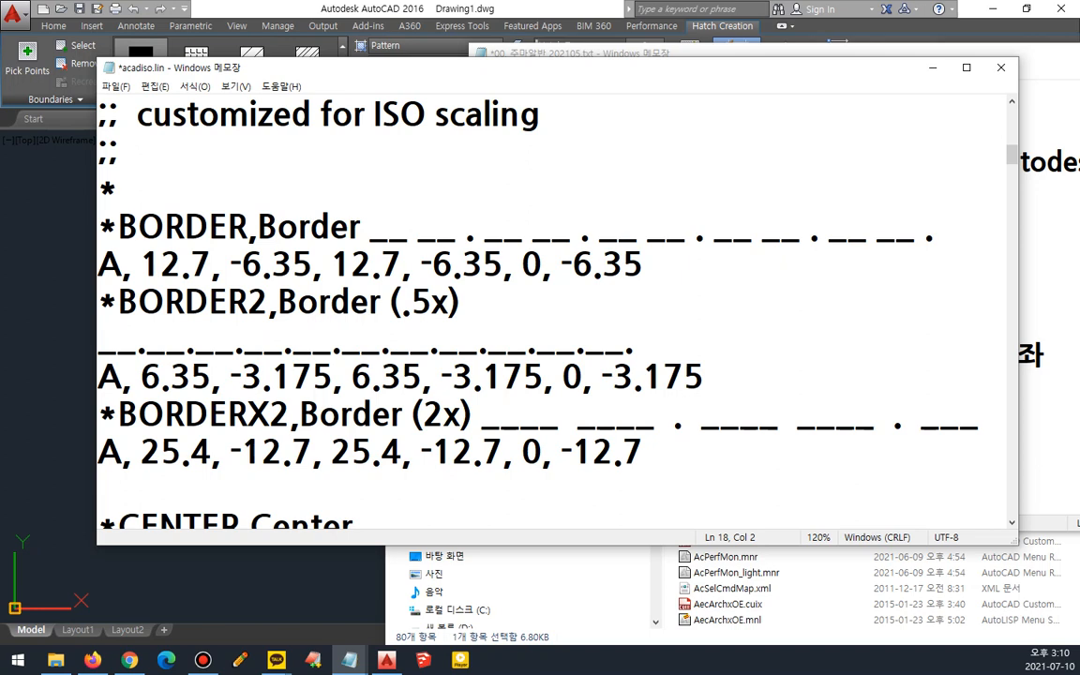
{"action": "type", "text": "MyCEN, "}
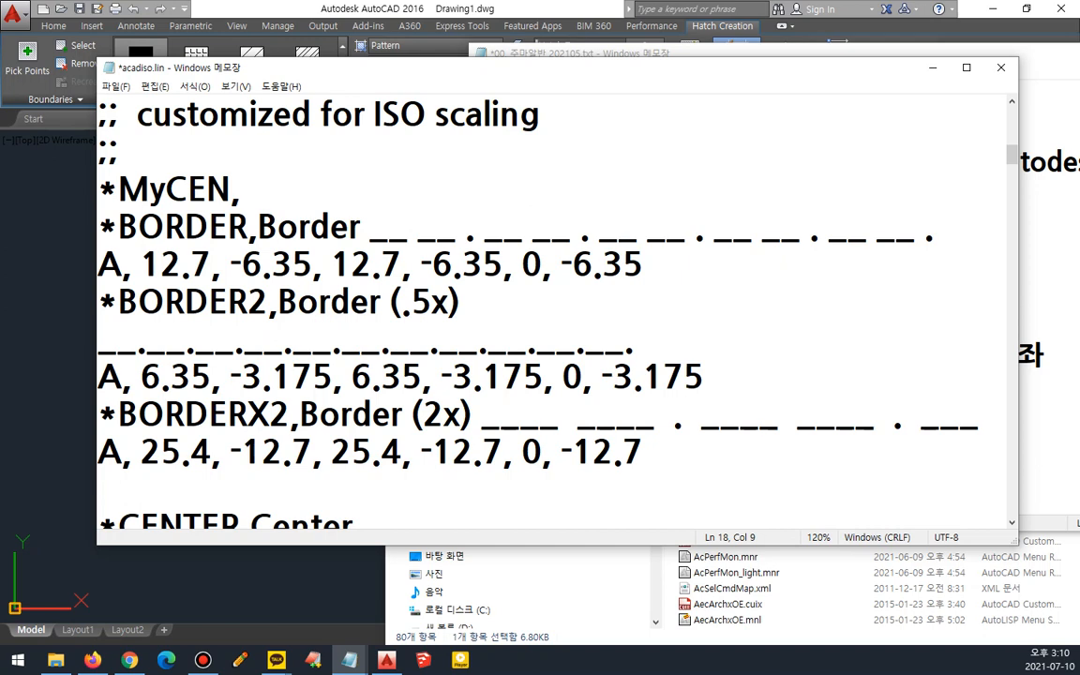
{"action": "type", "text": "My CE"}
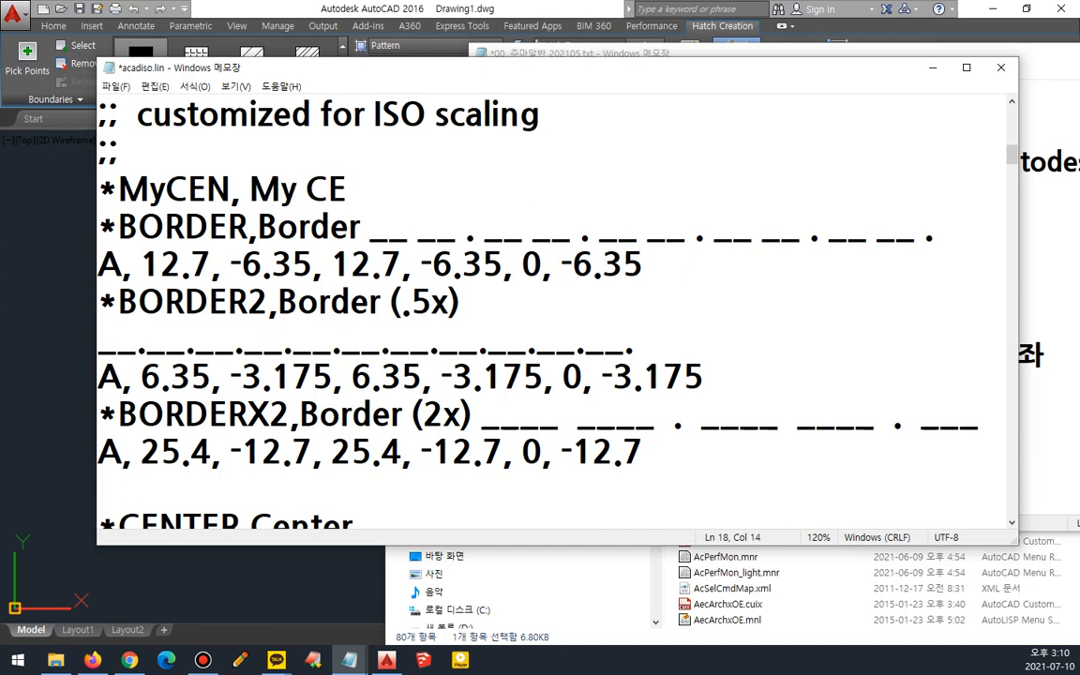
{"action": "key", "text": "BackSpace"}
{"action": "key", "text": "BackSpace"}
{"action": "key", "text": "BackSpace"}
{"action": "key", "text": "BackSpace"}
{"action": "key", "text": "BackSpace"}
{"action": "type", "text": "C"}
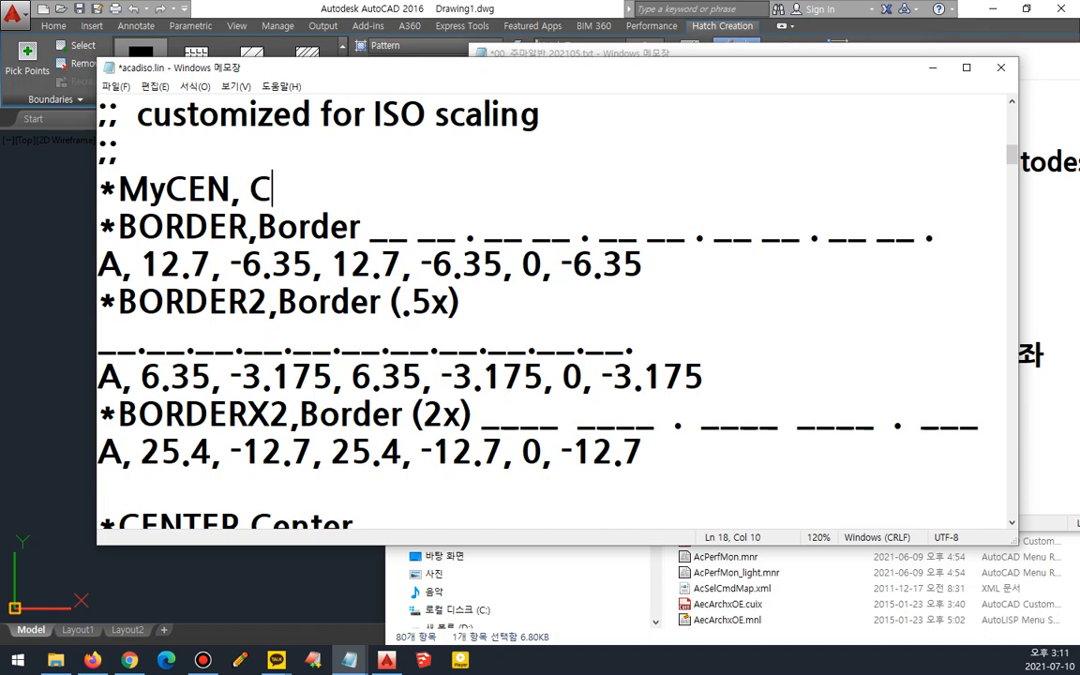
{"action": "type", "text": "enter "}
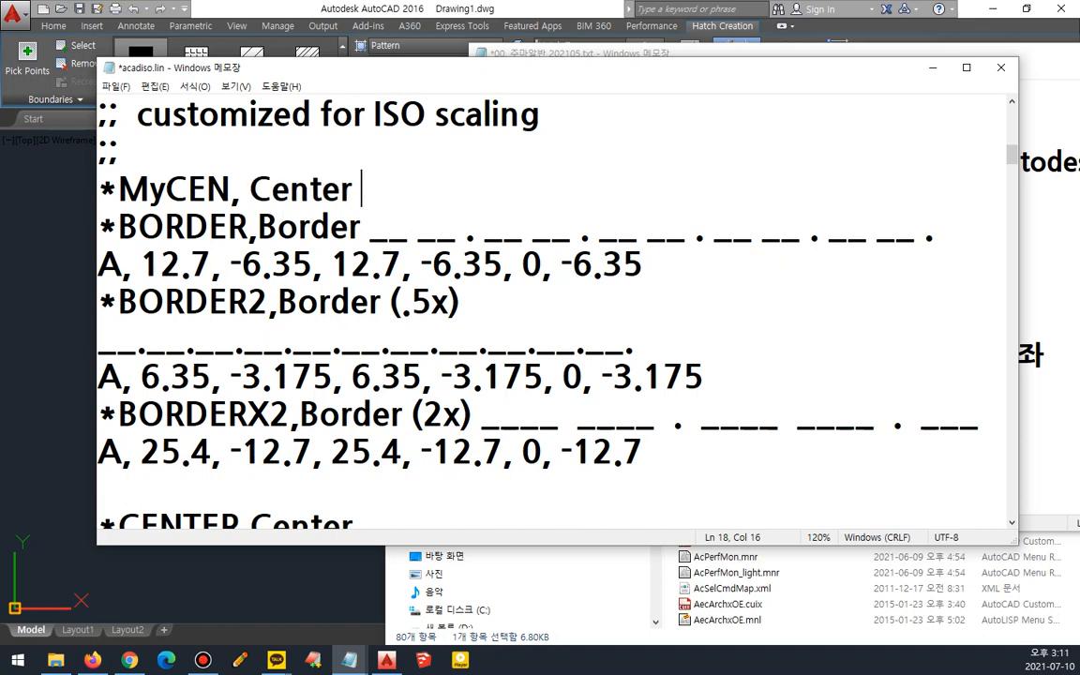
{"action": "type", "text": "----- - -"}
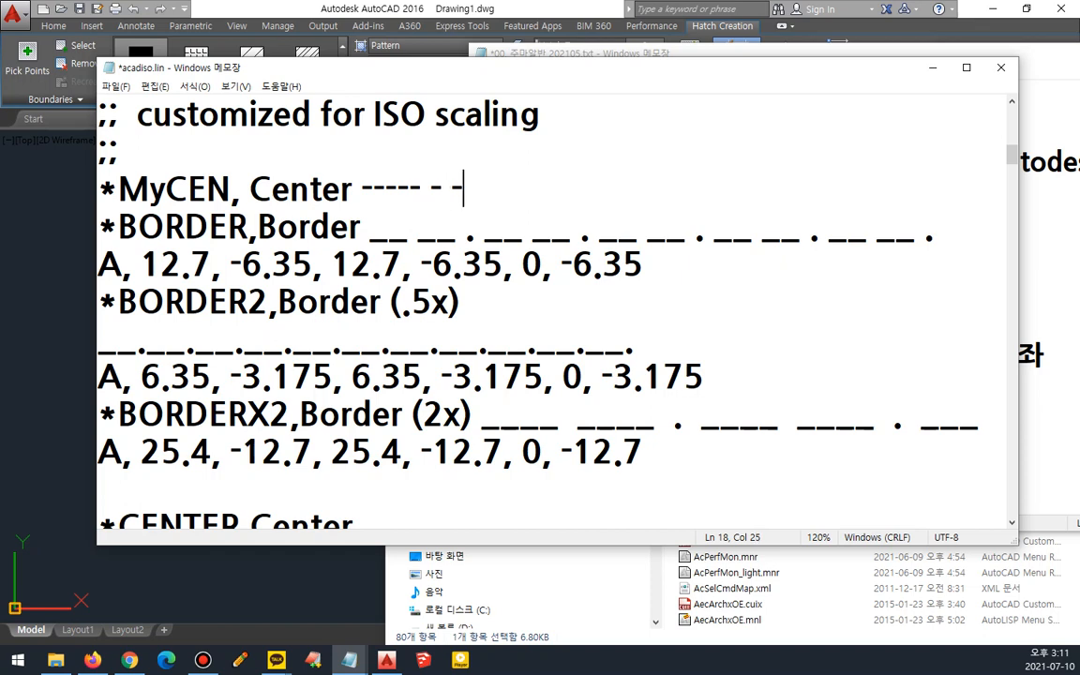
{"action": "type", "text": "--- - -----"}
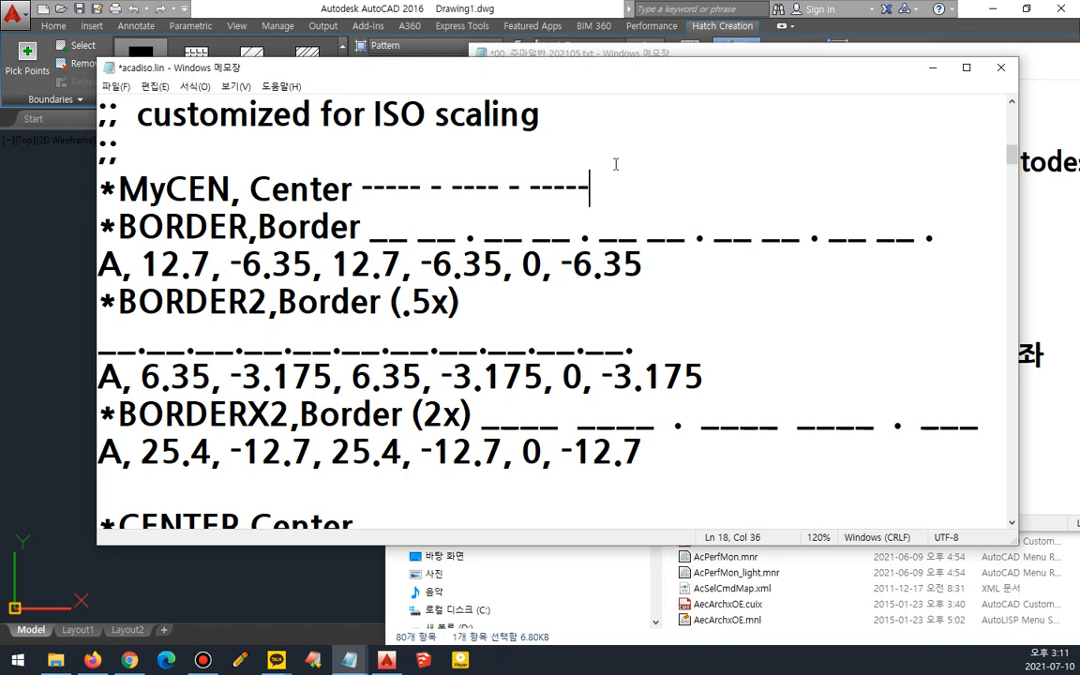
{"action": "left_click", "coordinate": [475, 190]}
{"action": "type", "text": "-"}
{"action": "key", "text": "End"}
{"action": "type", "text": "- ----- - "}
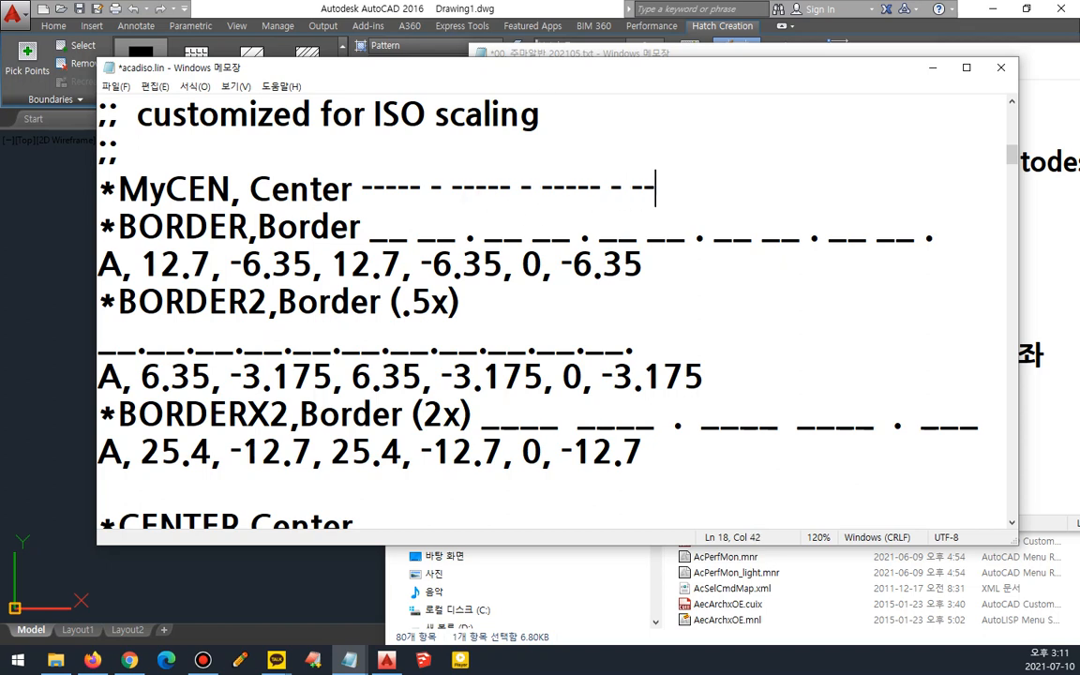
{"action": "type", "text": "----- - ---"}
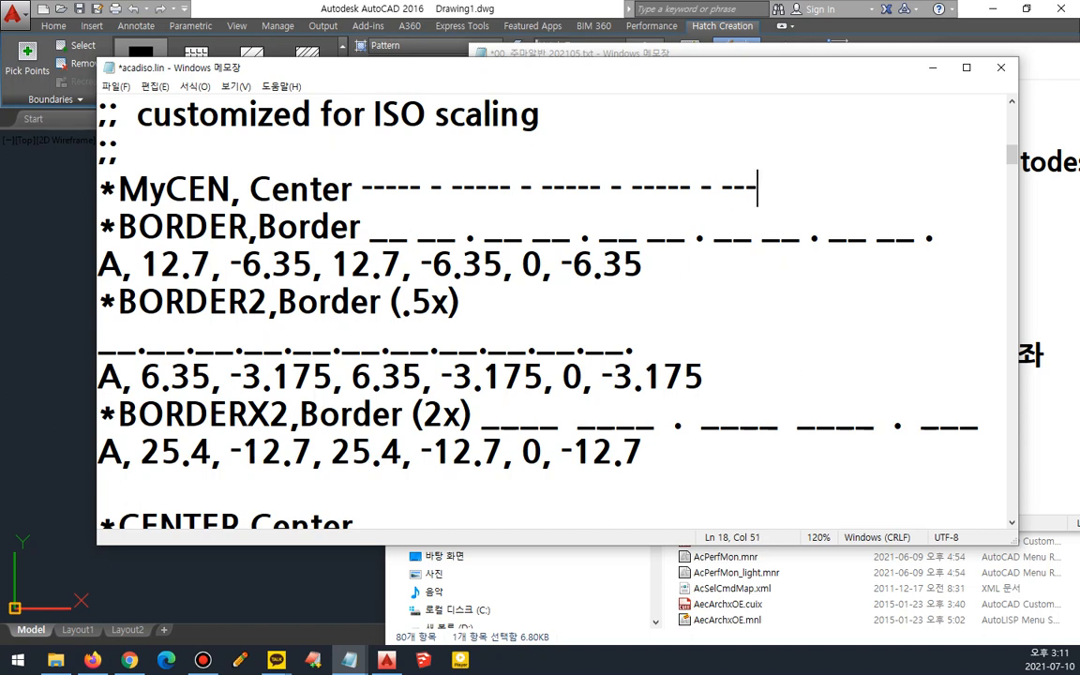
{"action": "type", "text": "---"}
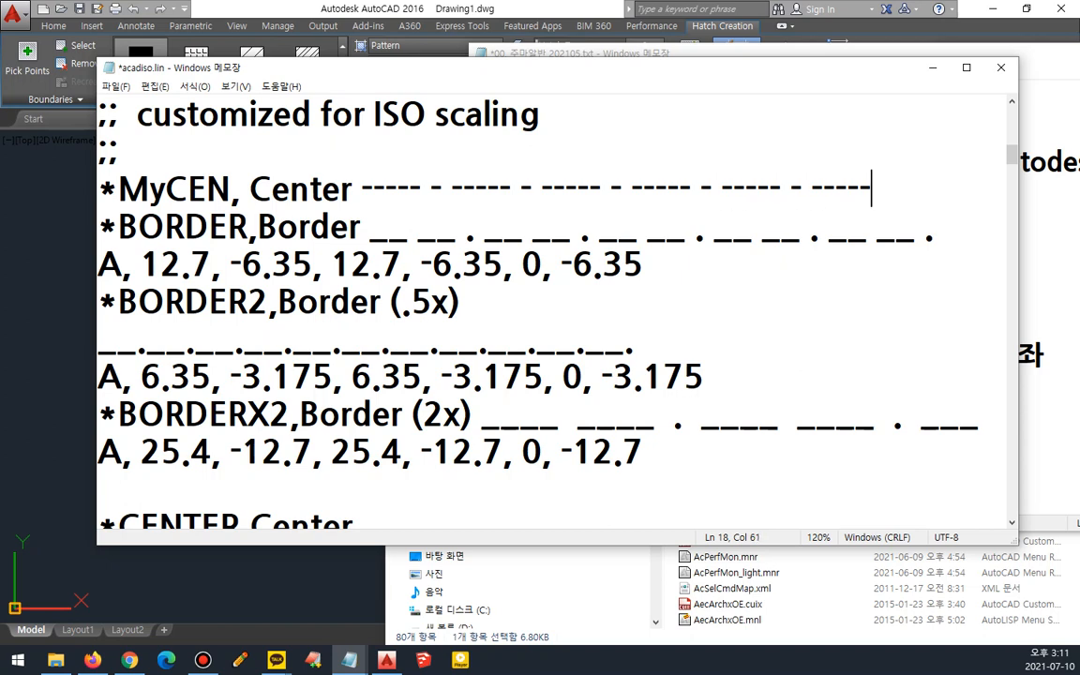
- Enter the MyCEN pattern line A, 25, -2, 2, -2 beneath its header and save acadiso.lin
{"action": "key", "text": "Return"}
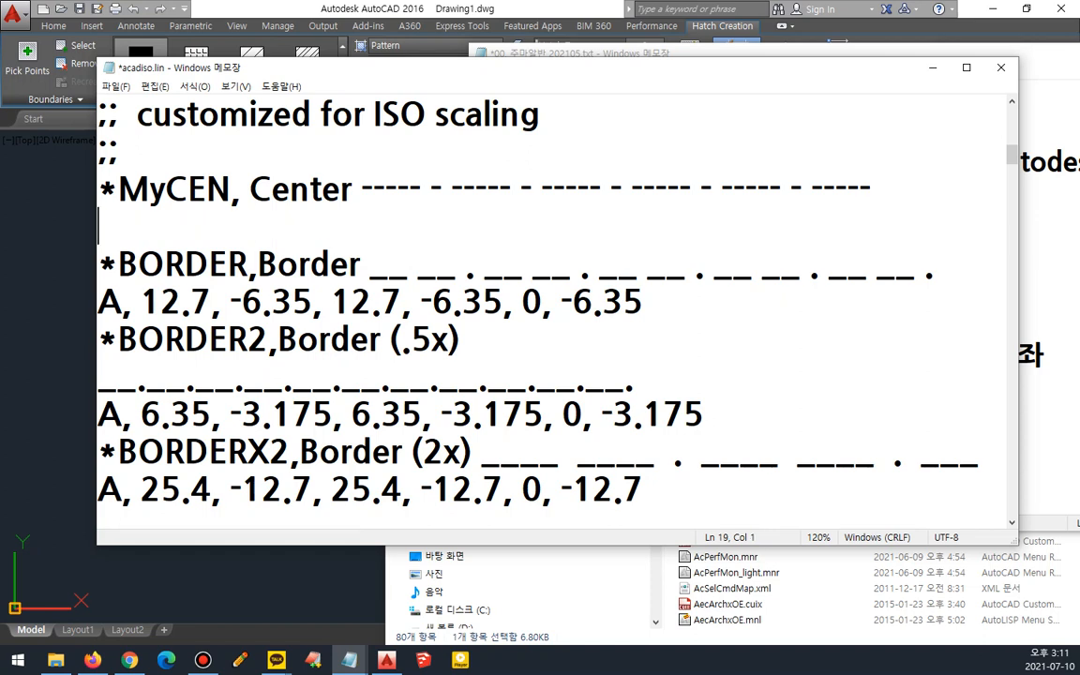
{"action": "type", "text": "A"}
{"action": "type", "text": ","}
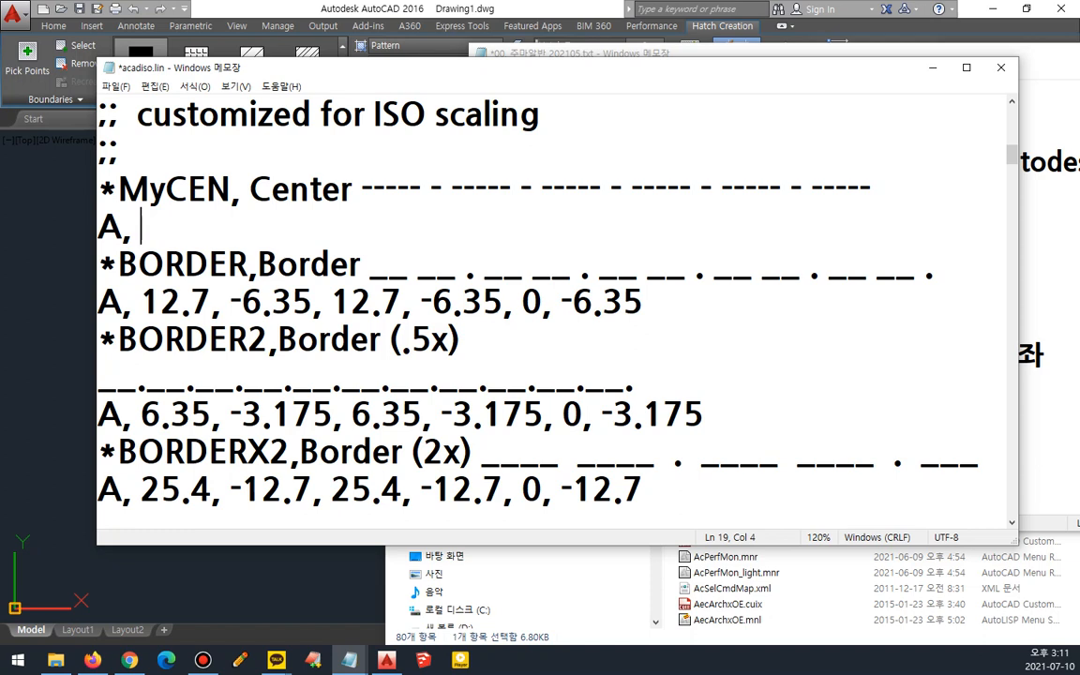
{"action": "type", "text": " 25, 2"}
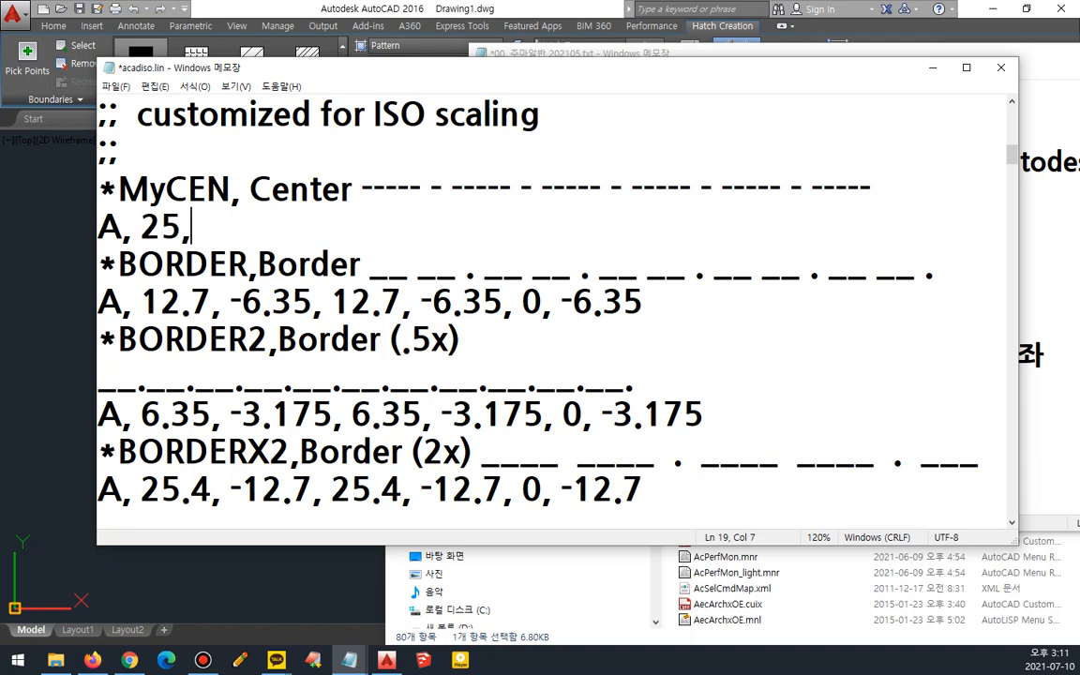
{"action": "key", "text": "BackSpace"}
{"action": "type", "text": "-2"}
{"action": "type", "text": ", 2"}
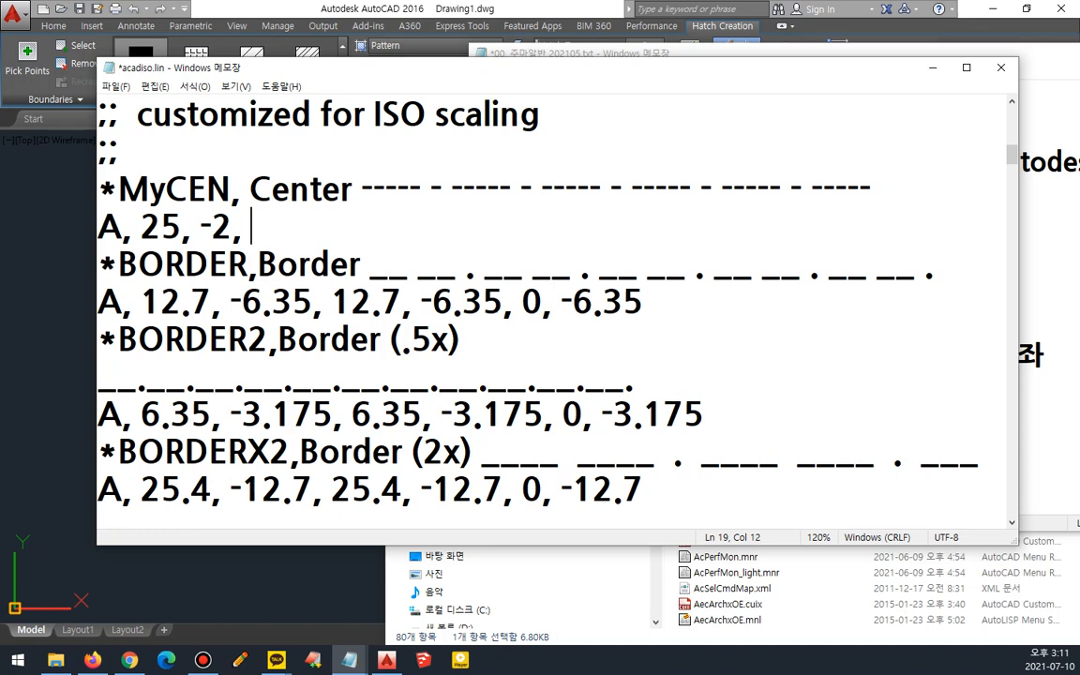
{"action": "type", "text": ", -2"}
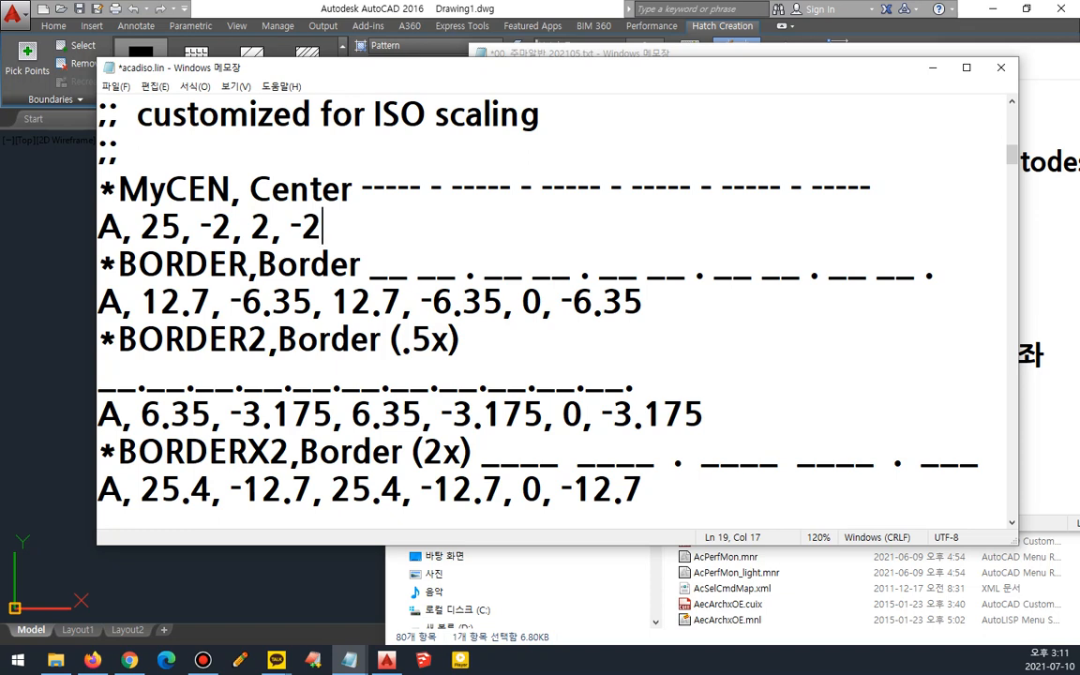
{"action": "key", "text": "ctrl+s"}
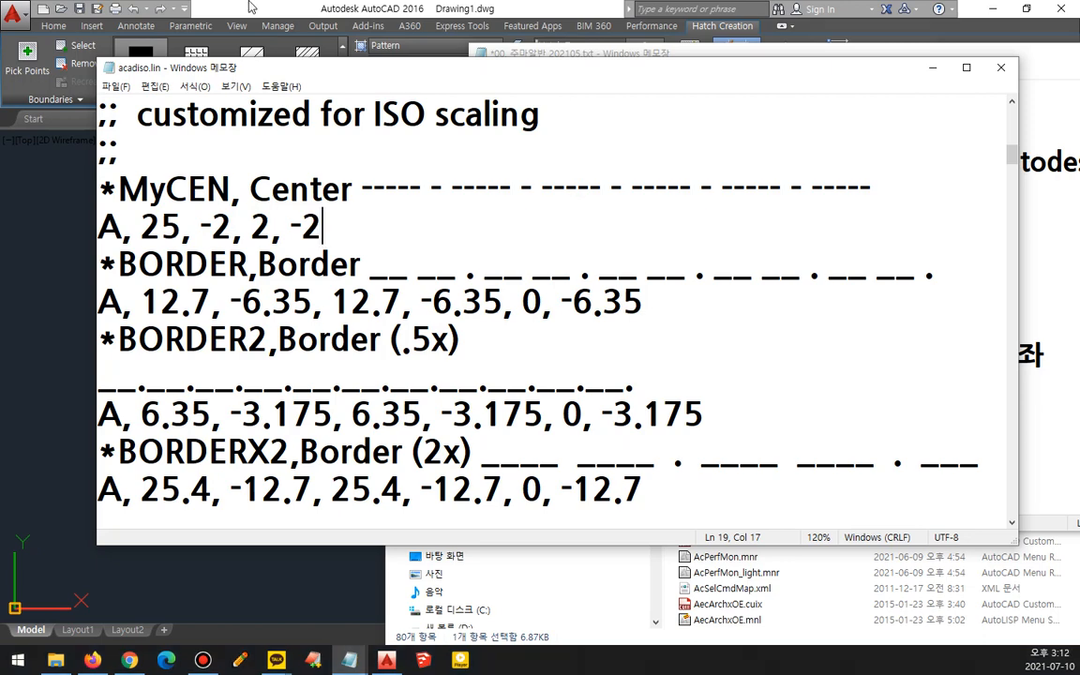
- Switch to AutoCAD and delete the existing hatch objects from the drawing
{"action": "left_click", "coordinate": [43, 183]}
{"action": "key", "text": "Escape"}
{"action": "scroll", "coordinate": [574, 498], "scroll_direction": "down", "scroll_amount": 2}
{"action": "middle_click_drag", "start_coordinate": [608, 478], "coordinate": [467, 416]}
{"action": "left_click", "coordinate": [476, 412]}
{"action": "left_click", "coordinate": [397, 448]}
{"action": "key", "text": "Delete"}
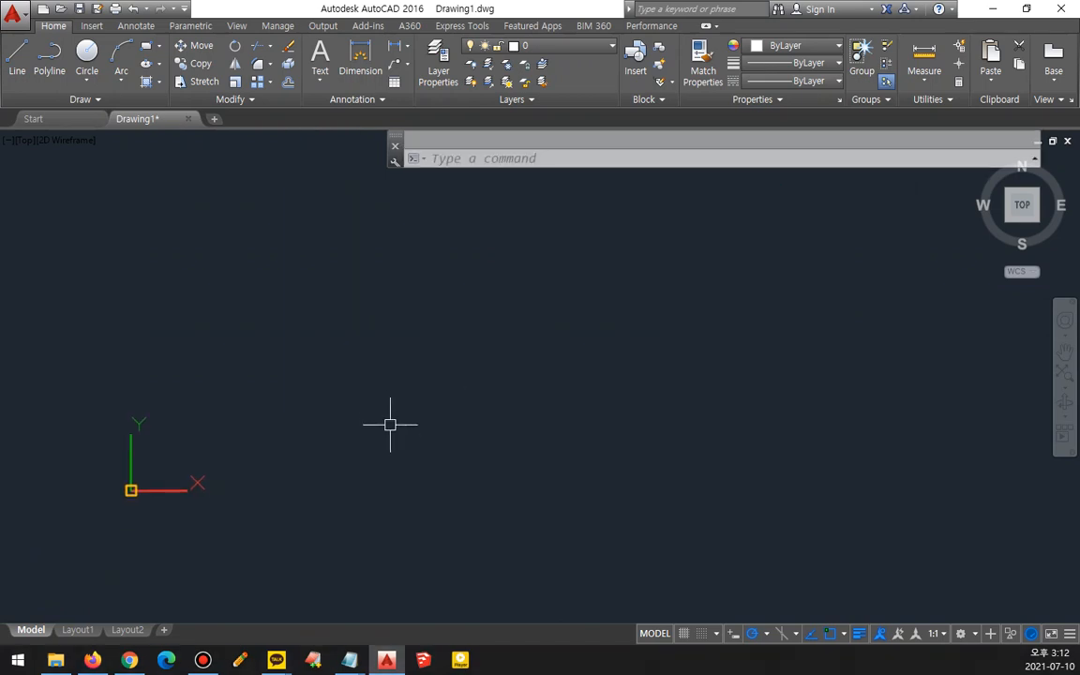
- Load the MyCEN linetype from acadiso.lin and assign it to the cen layer in Layer Properties
{"action": "type", "text": "la"}
{"action": "key", "text": "Return"}
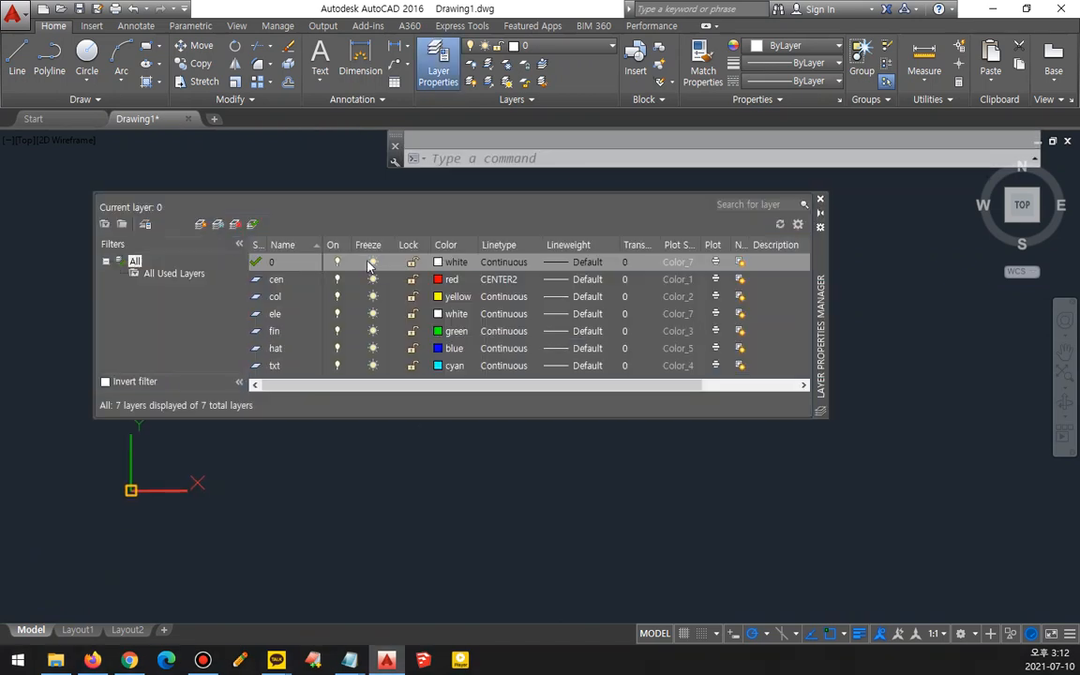
{"action": "left_click", "coordinate": [278, 281]}
{"action": "left_click", "coordinate": [510, 279]}
{"action": "left_click", "coordinate": [573, 409]}
{"action": "left_click", "coordinate": [452, 342]}
{"action": "key", "text": "m"}
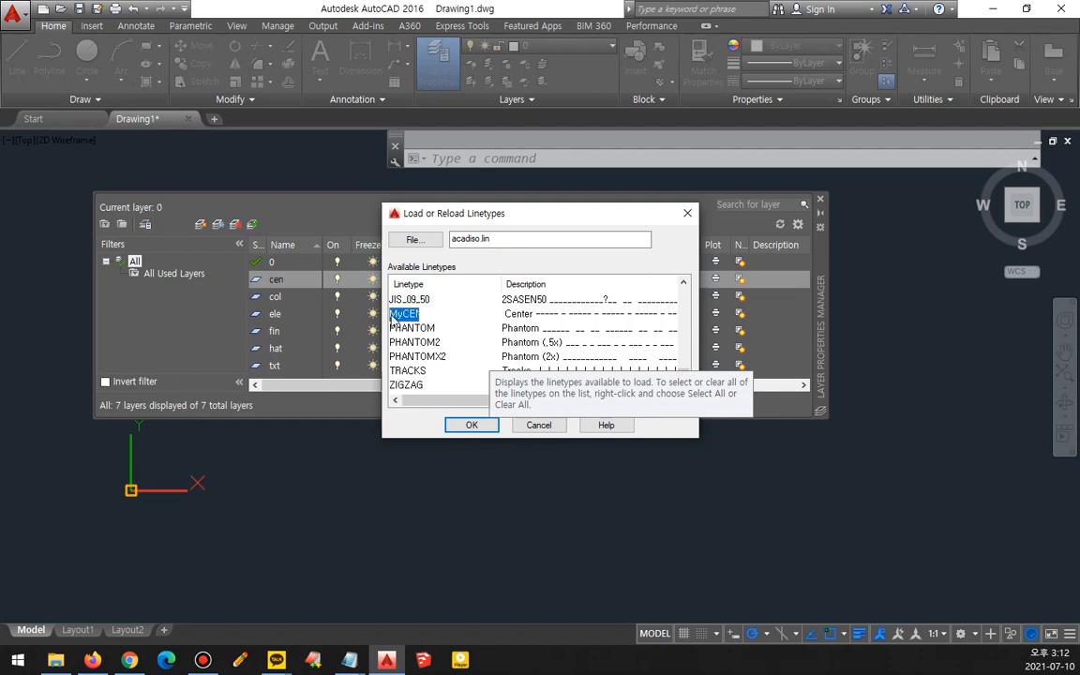
{"action": "left_click", "coordinate": [471, 424]}
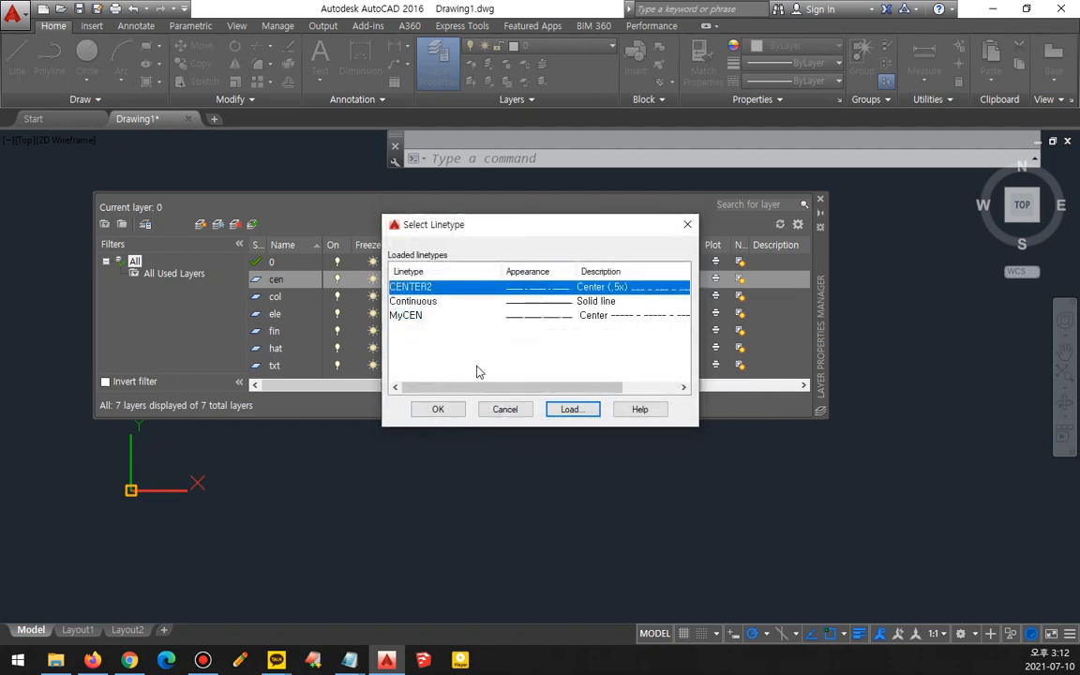
{"action": "left_click", "coordinate": [410, 317]}
{"action": "left_click", "coordinate": [431, 408]}
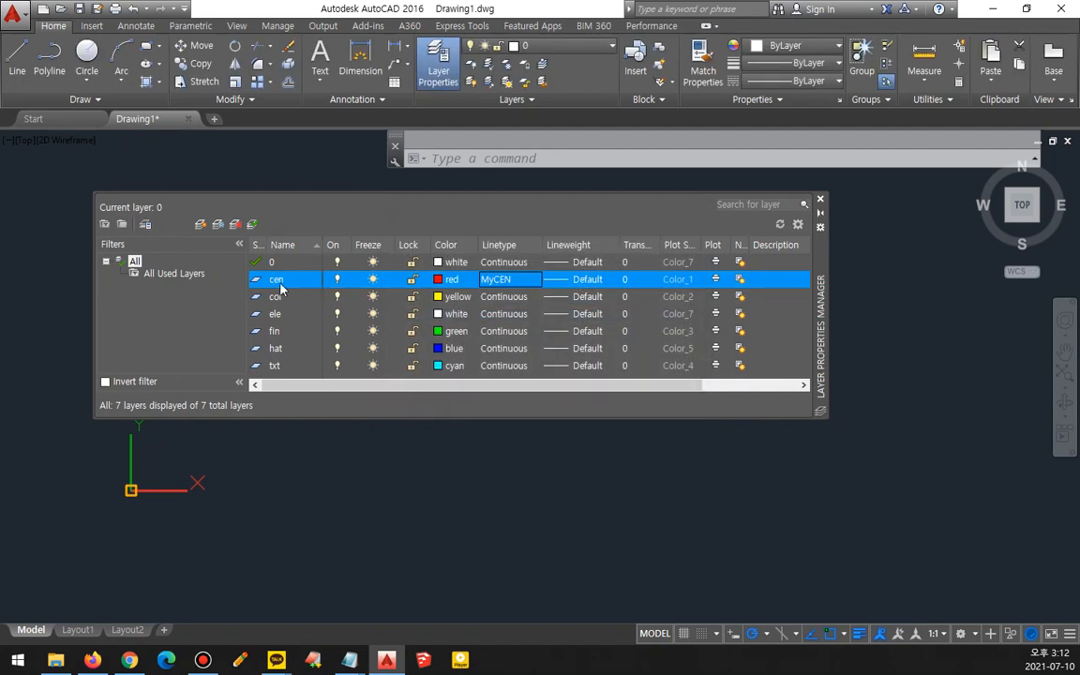
{"action": "left_click", "coordinate": [819, 199]}
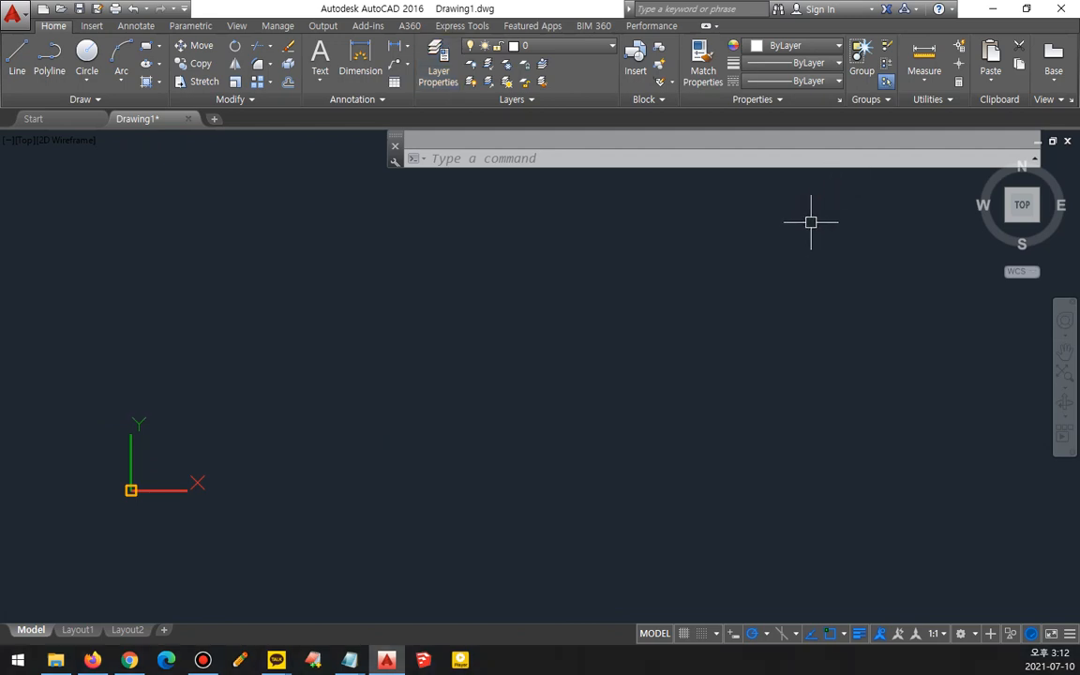
- Draw a long horizontal line and move it onto the cen layer
{"action": "middle_click", "coordinate": [811, 222]}
{"action": "middle_click", "coordinate": [810, 222]}
{"action": "type", "text": "l"}
{"action": "key", "text": "space"}
{"action": "left_click", "coordinate": [109, 421]}
{"action": "left_click", "coordinate": [680, 421]}
{"action": "key", "text": "Return"}
{"action": "left_click", "coordinate": [530, 436]}
{"action": "left_click", "coordinate": [465, 385]}
{"action": "left_click", "coordinate": [556, 45]}
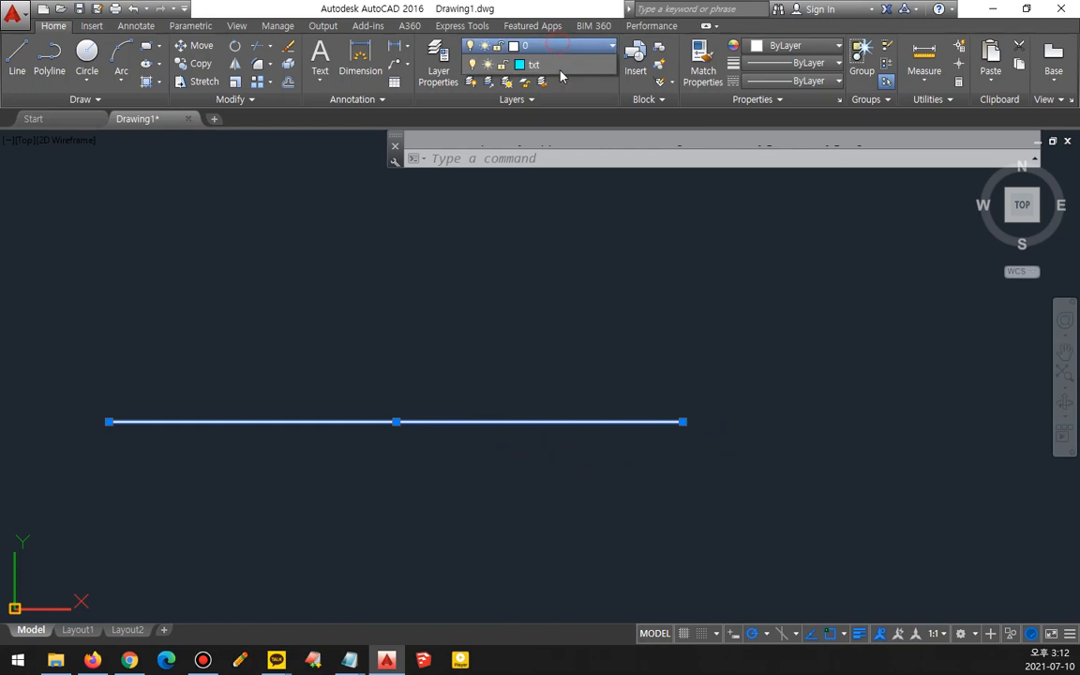
{"action": "left_click", "coordinate": [494, 79]}
{"action": "key", "text": "Escape"}
- Zoom in on the line to inspect the MyCEN dash-and-gap pattern
{"action": "scroll", "coordinate": [304, 467], "scroll_direction": "up", "scroll_amount": 3}
{"action": "middle_click_drag", "start_coordinate": [284, 497], "coordinate": [489, 472]}
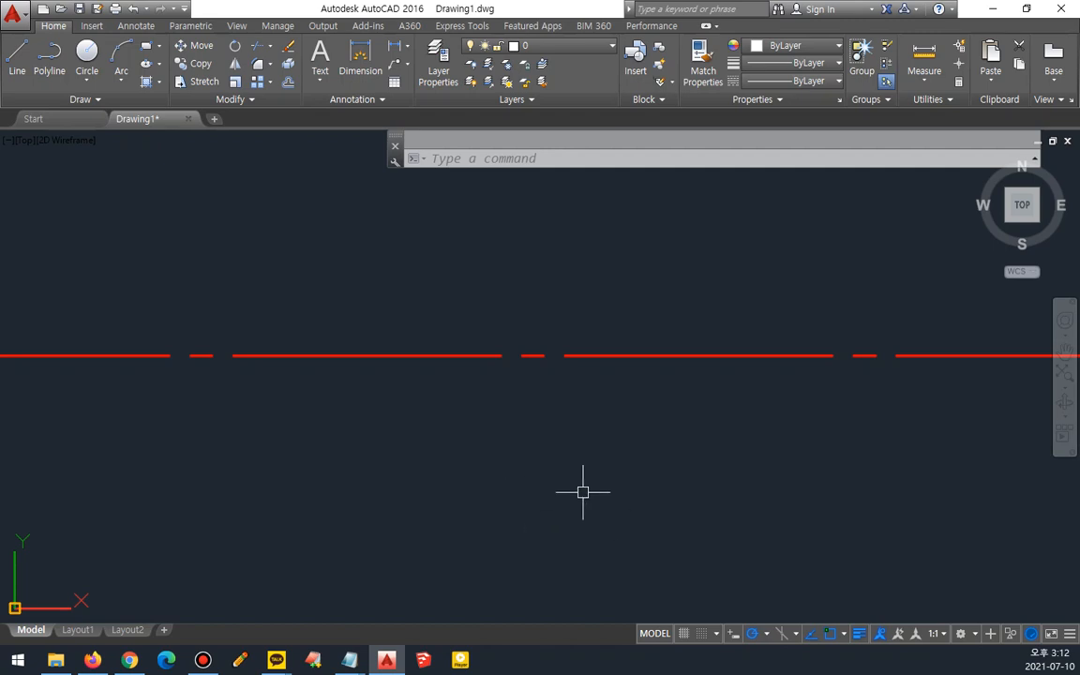
{"action": "mouse_move", "coordinate": [230, 353]}
{"action": "left_mouse_down"}
{"action": "mouse_move", "coordinate": [368, 403]}
{"action": "mouse_move", "coordinate": [496, 362]}
{"action": "mouse_move", "coordinate": [526, 382]}
{"action": "mouse_move", "coordinate": [529, 362]}
{"action": "mouse_move", "coordinate": [832, 397]}
{"action": "mouse_move", "coordinate": [888, 329]}
{"action": "mouse_move", "coordinate": [887, 345]}
{"action": "left_mouse_up"}
{"action": "key", "text": "Escape"}
- Return to acadiso.lin and delete the two MyCEN definition lines
{"action": "key", "text": "alt+Tab"}
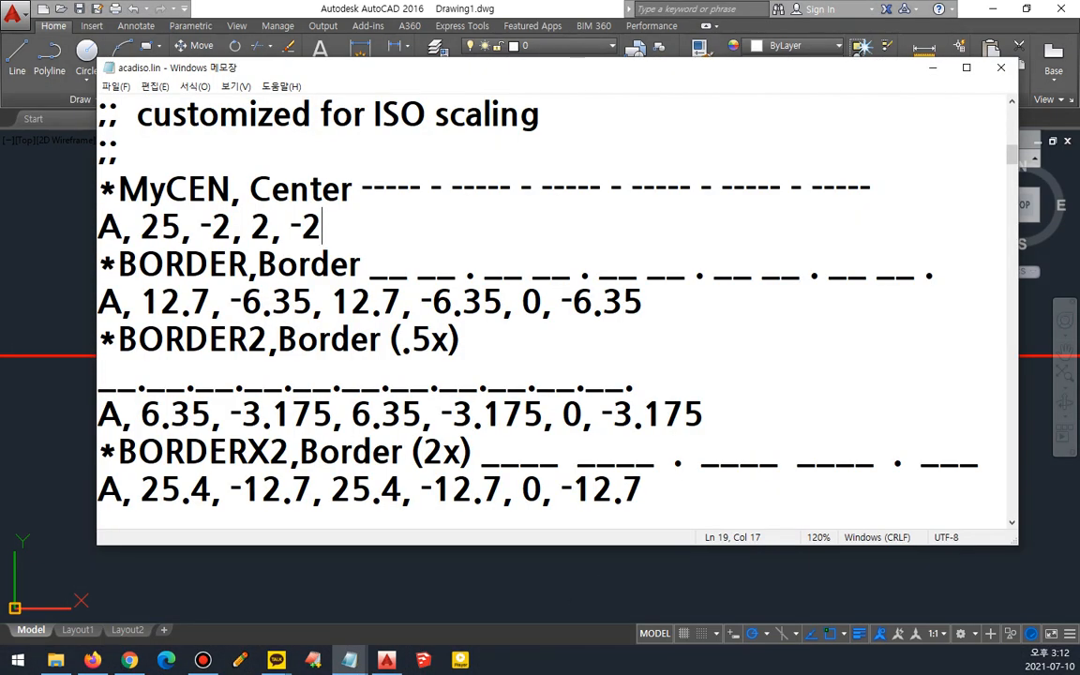
{"action": "left_click_drag", "start_coordinate": [321, 226], "coordinate": [77, 187]}
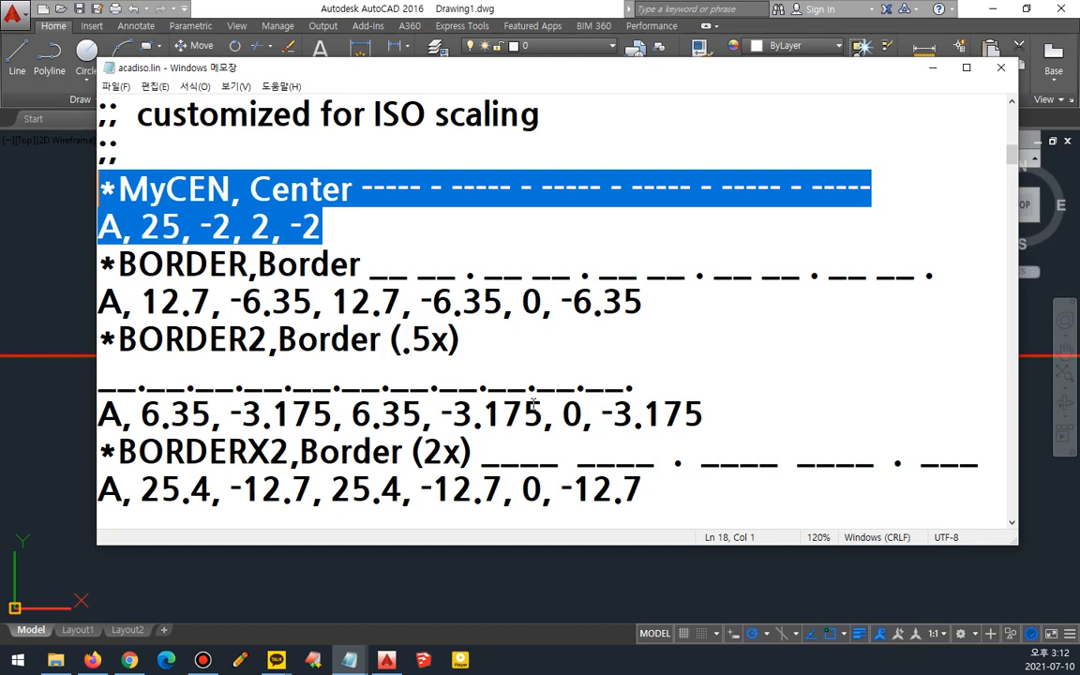
{"action": "key", "text": "BackSpace"}
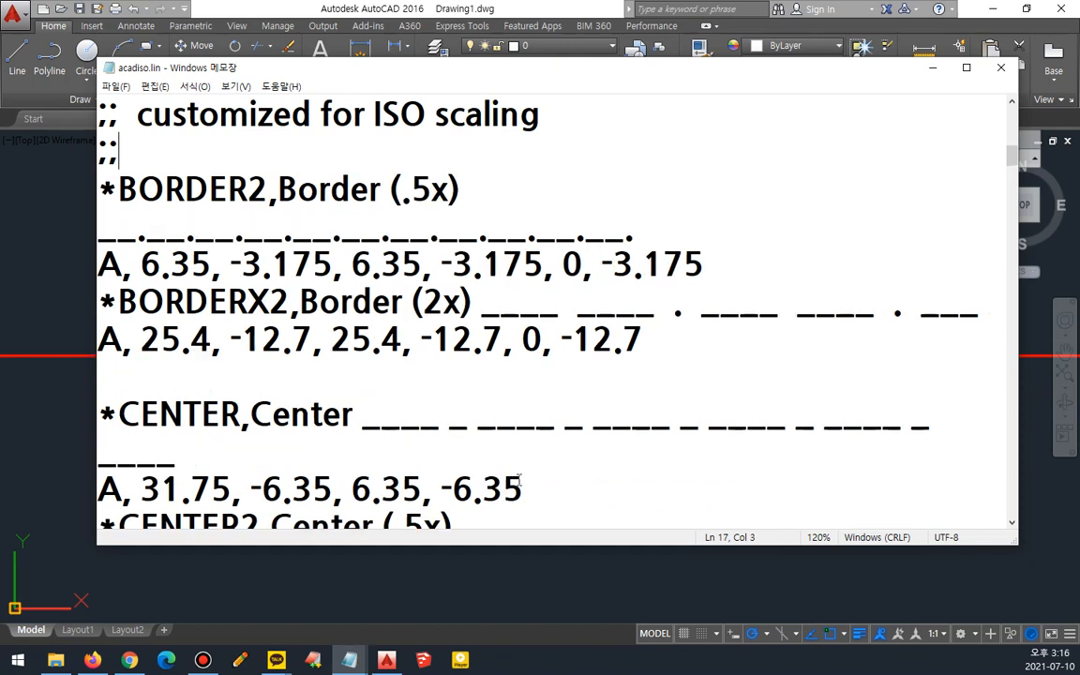
- Open acad.pgp from the Support folder in Notepad
{"action": "left_click", "coordinate": [56, 660]}
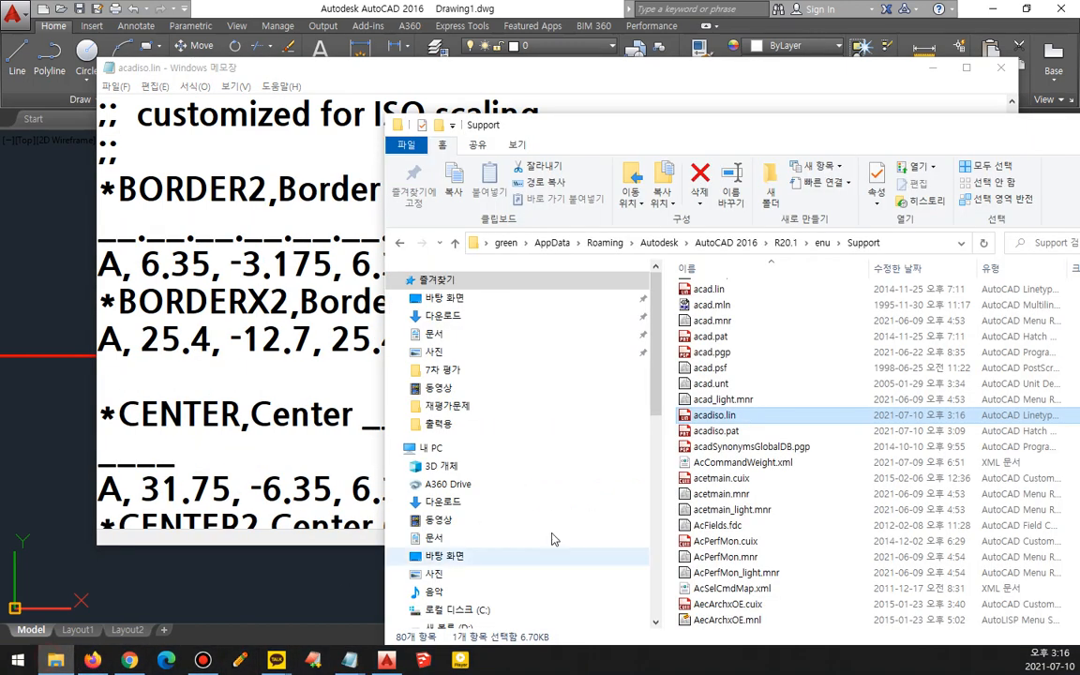
{"action": "scroll", "coordinate": [843, 454], "scroll_direction": "up", "scroll_amount": 4}
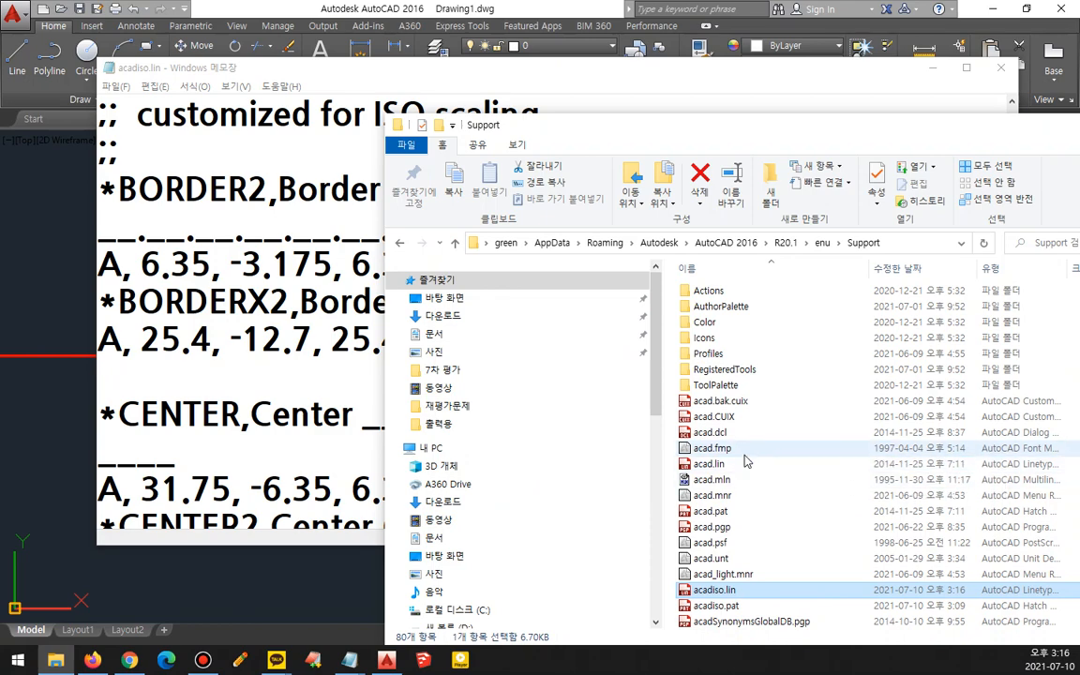
{"action": "left_click", "coordinate": [739, 528]}
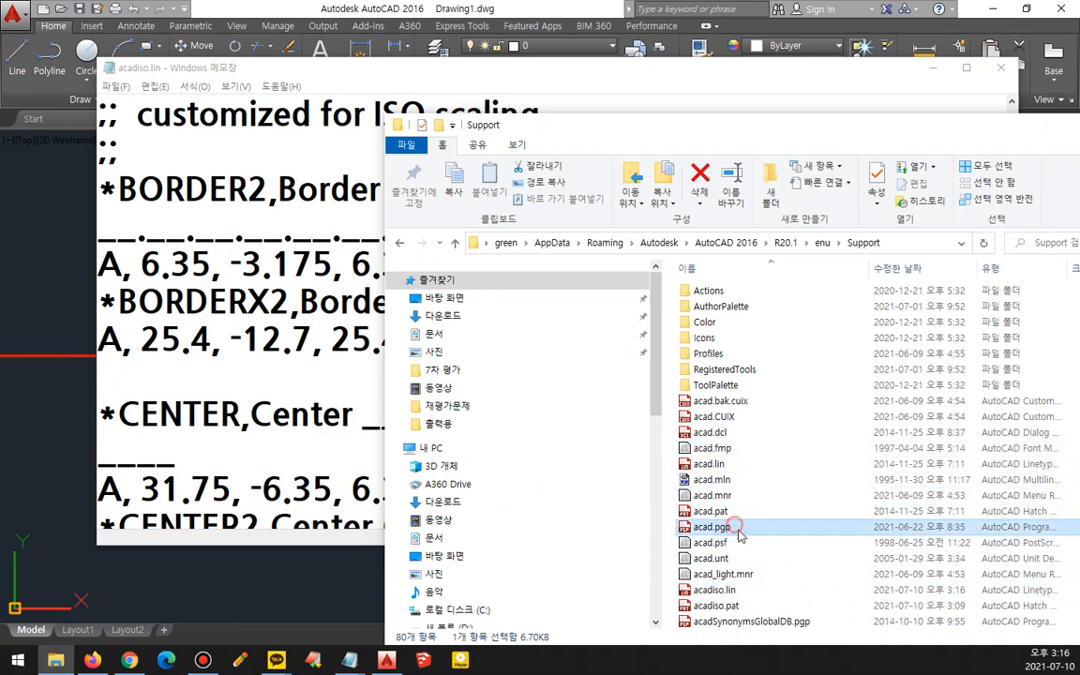
{"action": "left_click_drag", "start_coordinate": [710, 528], "coordinate": [345, 415]}
- Switch to the notes file and select the lines describing acadiso.pat and acadiso.lin
{"action": "mouse_move", "coordinate": [349, 660]}
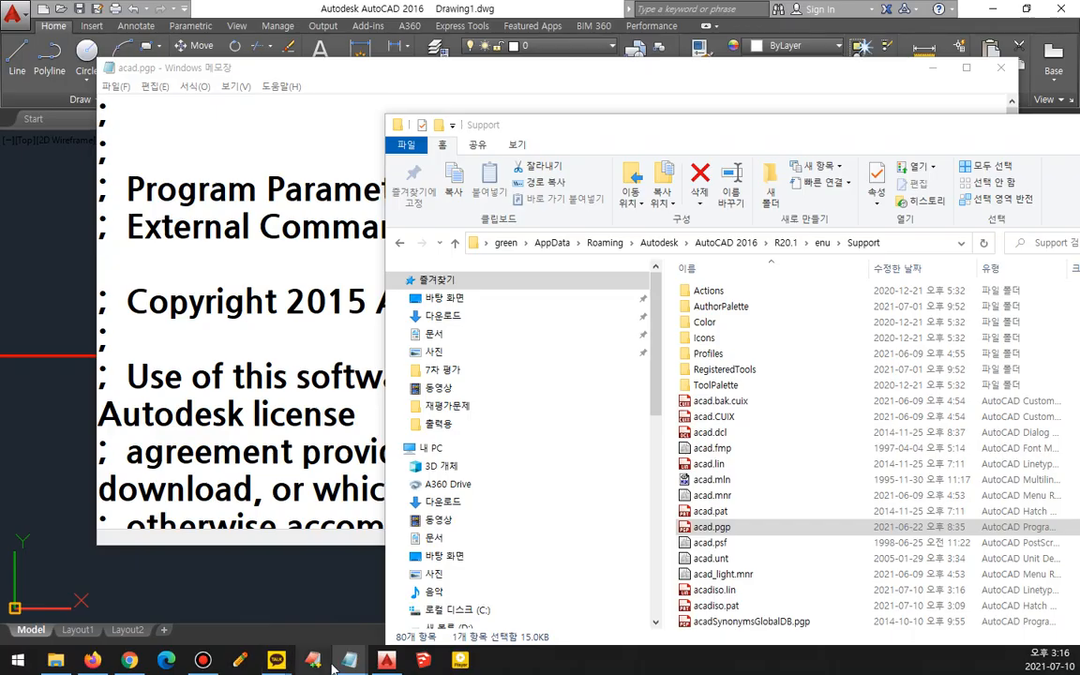
{"action": "left_click", "coordinate": [264, 609]}
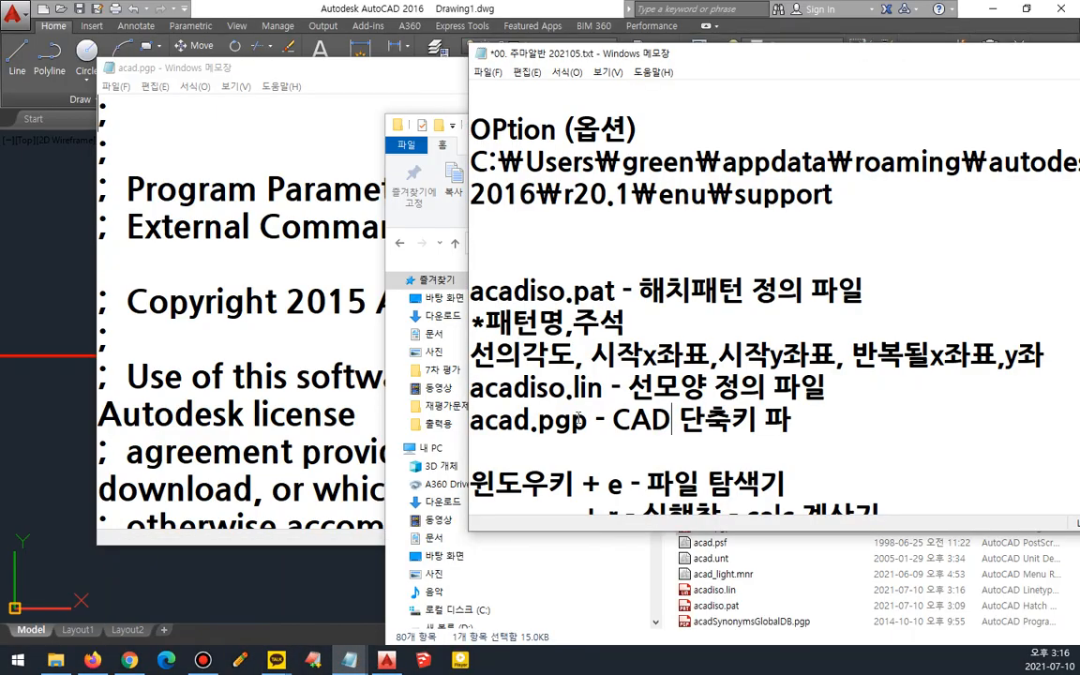
{"action": "left_click_drag", "start_coordinate": [837, 387], "coordinate": [459, 302]}
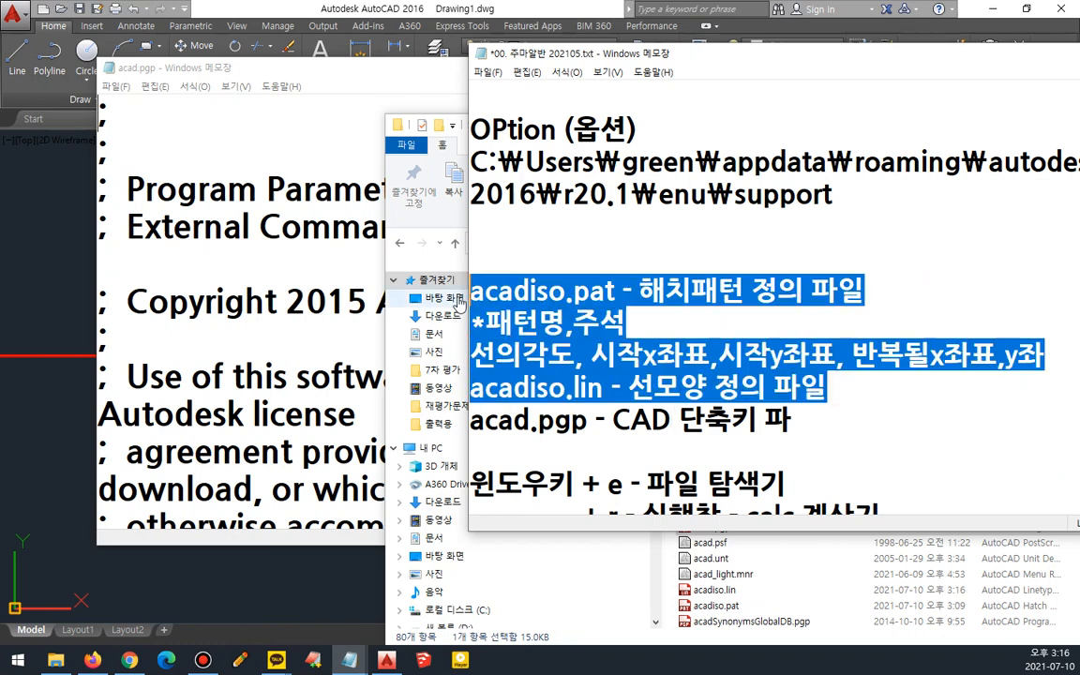
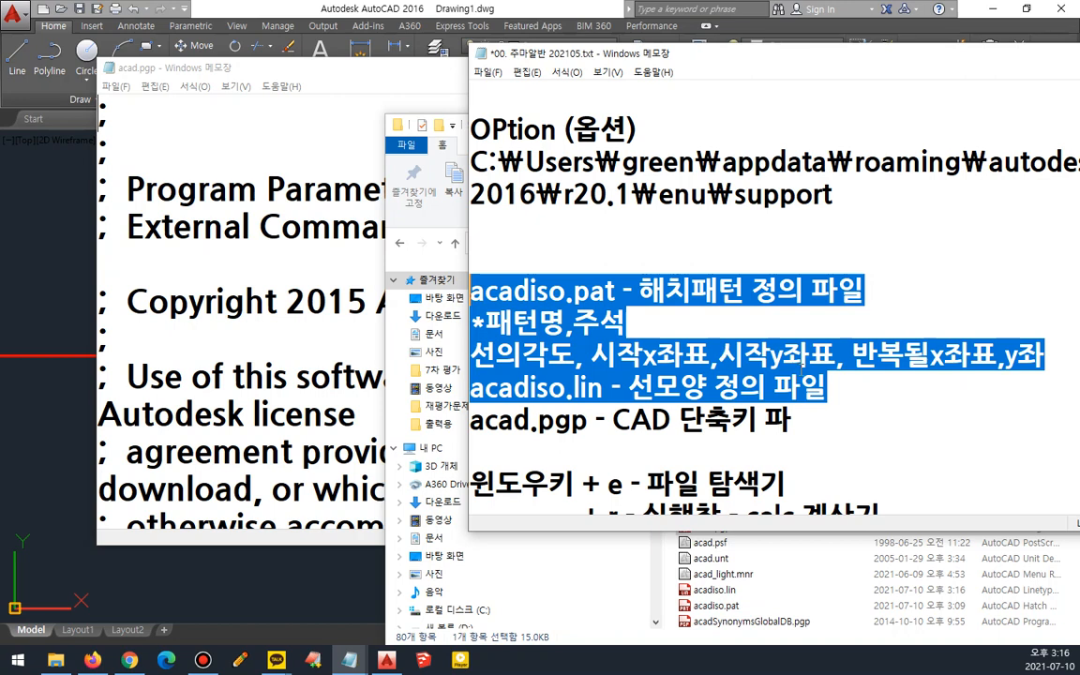
- Complete the note line to read "acad.pgp - CAD 단축키 파일" and save the notes file
{"action": "left_click", "coordinate": [787, 420]}
{"action": "key", "text": "BackSpace"}
{"action": "type", "text": "일"}
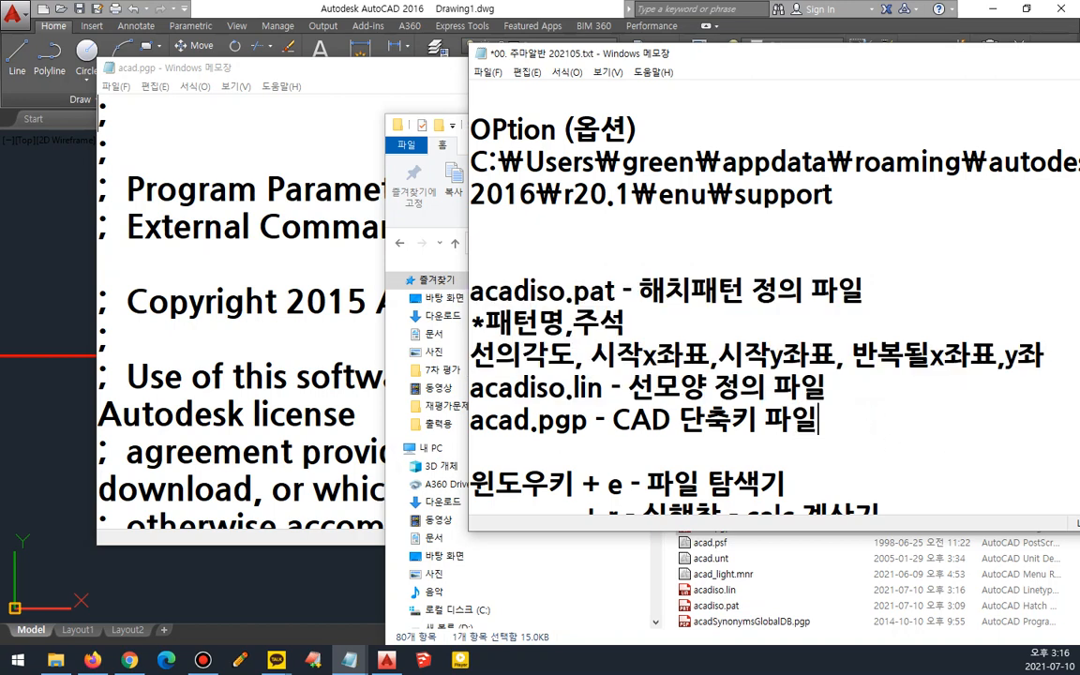
{"action": "key", "text": "ctrl+s"}
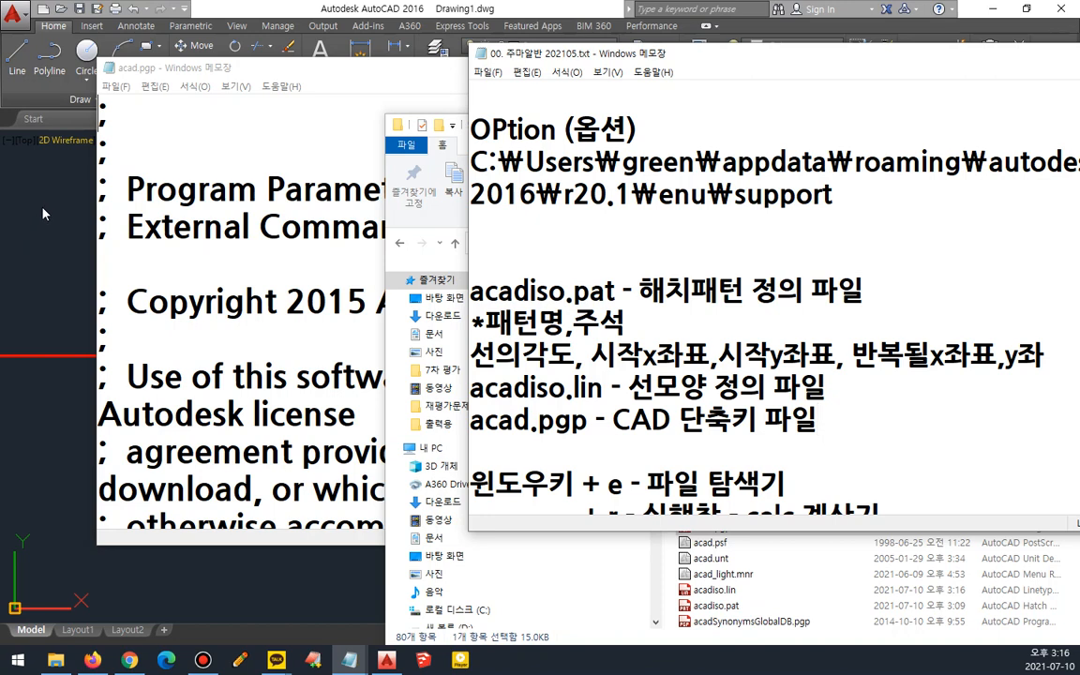
- Bring acad.pgp to the front and read its header and the command alias format description
{"action": "left_click", "coordinate": [259, 227]}
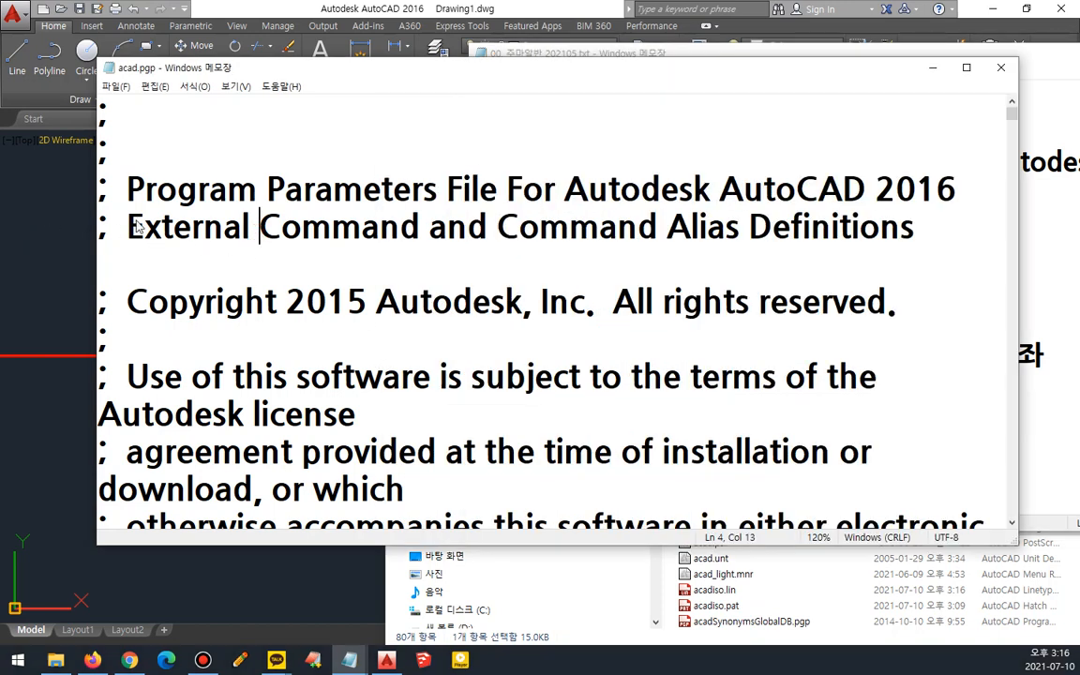
{"action": "left_click_drag", "start_coordinate": [127, 204], "coordinate": [480, 220]}
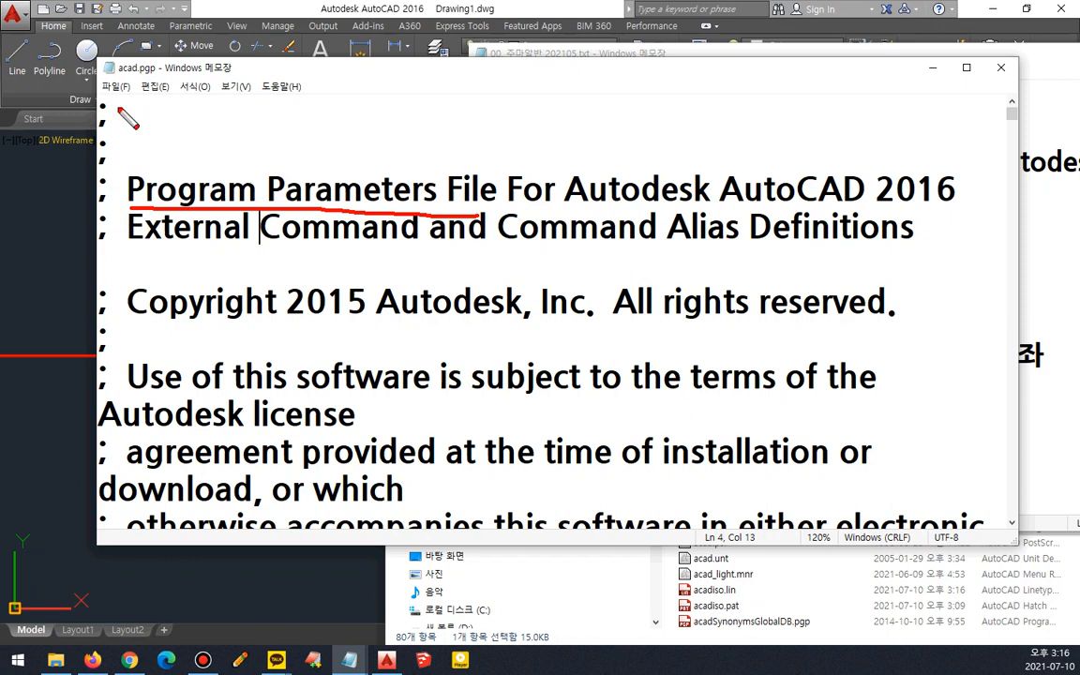
{"action": "mouse_move", "coordinate": [143, 174]}
{"action": "left_mouse_down"}
{"action": "mouse_move", "coordinate": [122, 197]}
{"action": "mouse_move", "coordinate": [196, 204]}
{"action": "left_mouse_up"}
{"action": "mouse_move", "coordinate": [251, 174]}
{"action": "left_mouse_down"}
{"action": "mouse_move", "coordinate": [273, 198]}
{"action": "mouse_move", "coordinate": [265, 205]}
{"action": "left_mouse_up"}
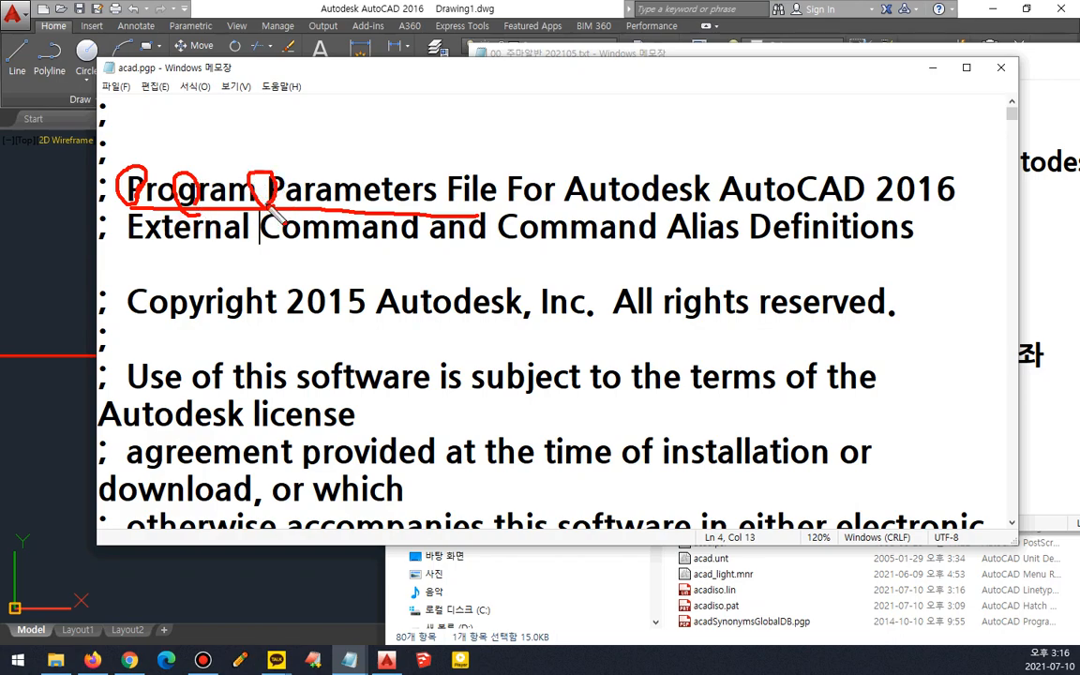
{"action": "scroll", "coordinate": [444, 301], "scroll_direction": "down", "scroll_amount": 15}
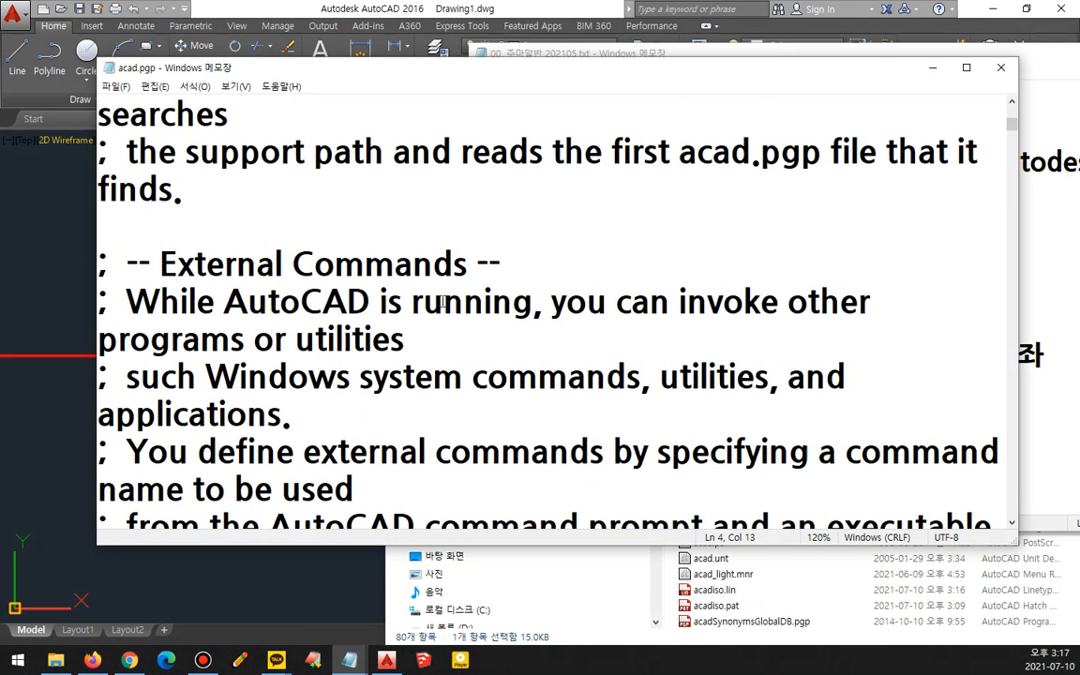
{"action": "scroll", "coordinate": [443, 301], "scroll_direction": "down", "scroll_amount": 15}
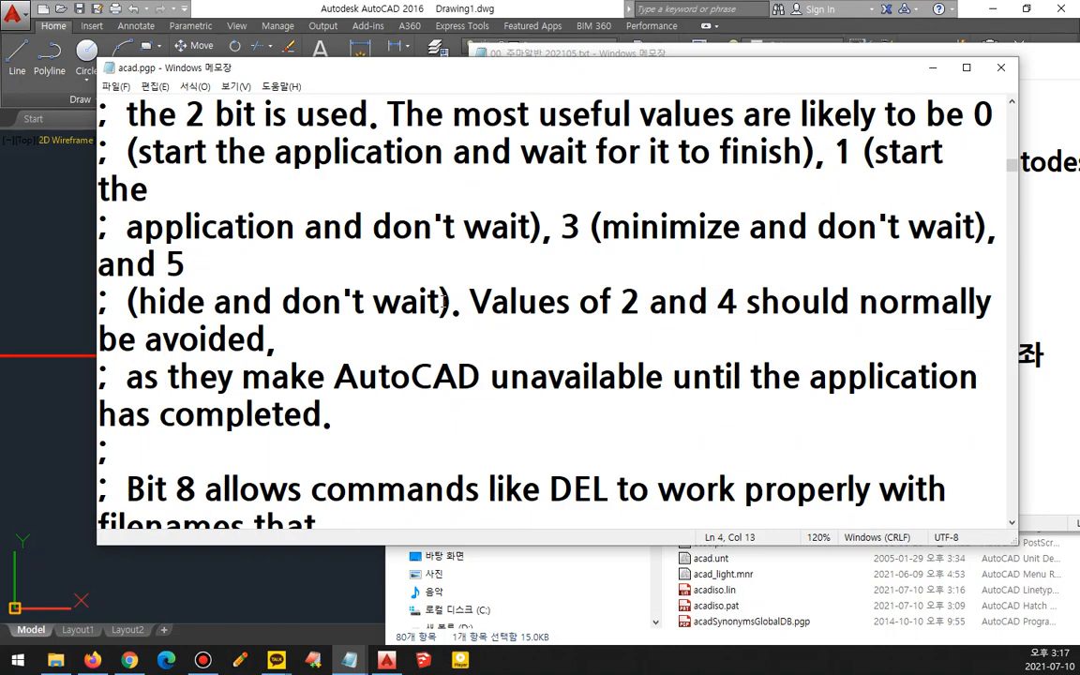
{"action": "scroll", "coordinate": [443, 301], "scroll_direction": "down", "scroll_amount": 3}
{"action": "scroll", "coordinate": [443, 301], "scroll_direction": "up", "scroll_amount": 1}
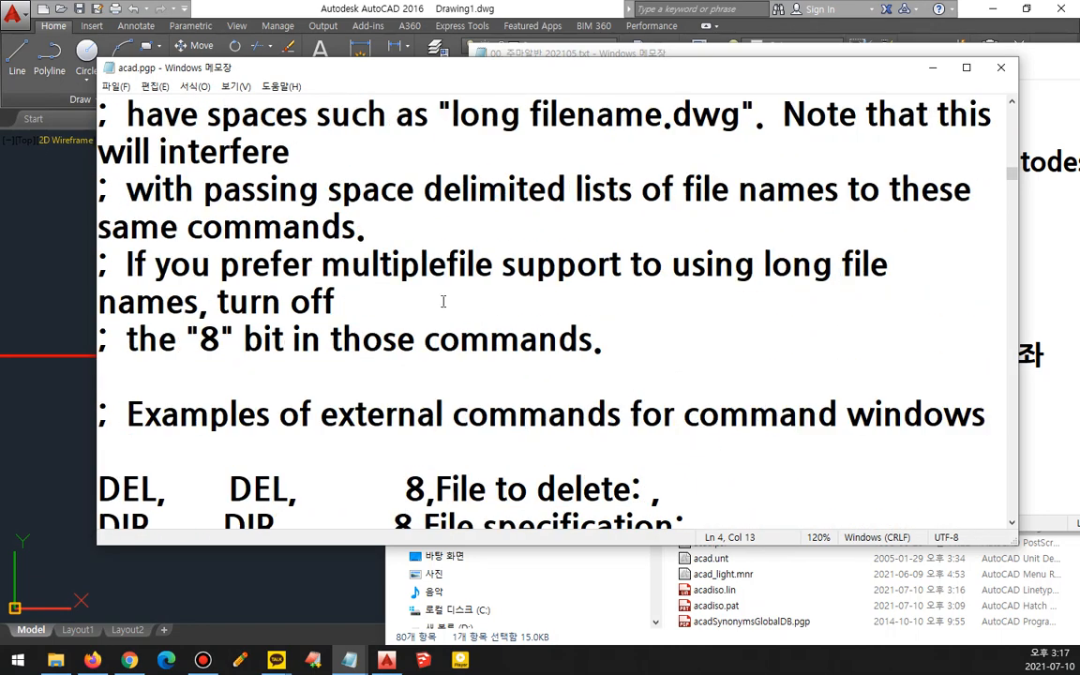
{"action": "scroll", "coordinate": [443, 300], "scroll_direction": "down", "scroll_amount": 5}
{"action": "scroll", "coordinate": [444, 301], "scroll_direction": "down", "scroll_amount": 1}
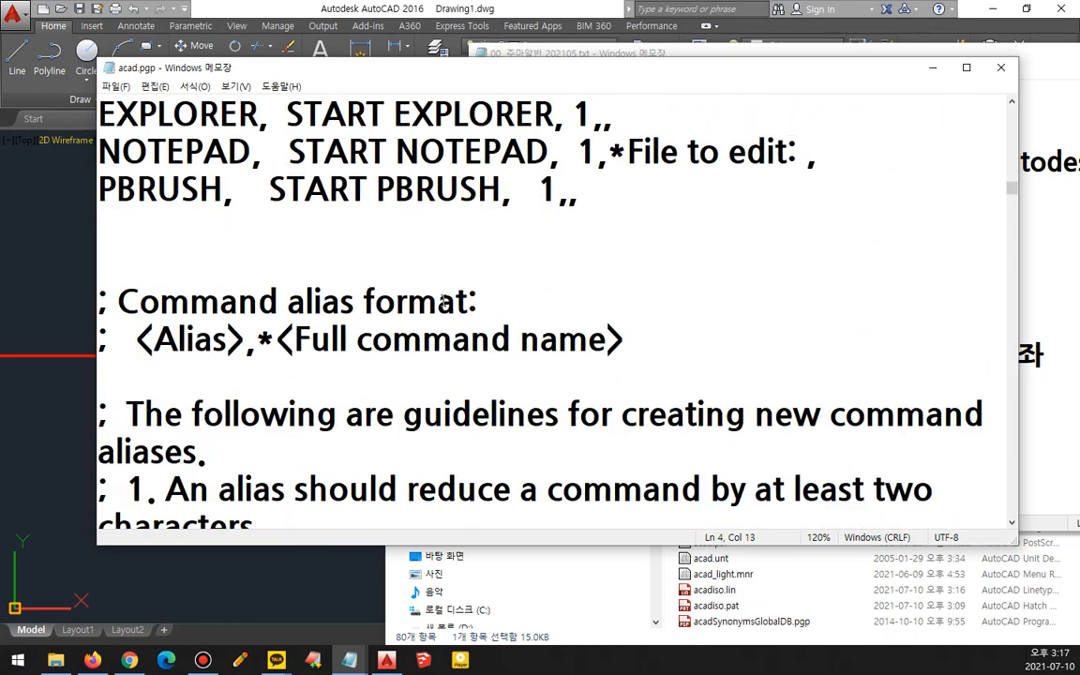
{"action": "mouse_move", "coordinate": [188, 373]}
{"action": "left_mouse_down"}
{"action": "mouse_move", "coordinate": [287, 262]}
{"action": "mouse_move", "coordinate": [611, 298]}
{"action": "mouse_move", "coordinate": [365, 379]}
{"action": "mouse_move", "coordinate": [192, 371]}
{"action": "mouse_move", "coordinate": [236, 358]}
{"action": "mouse_move", "coordinate": [248, 375]}
{"action": "mouse_move", "coordinate": [560, 355]}
{"action": "left_mouse_up"}
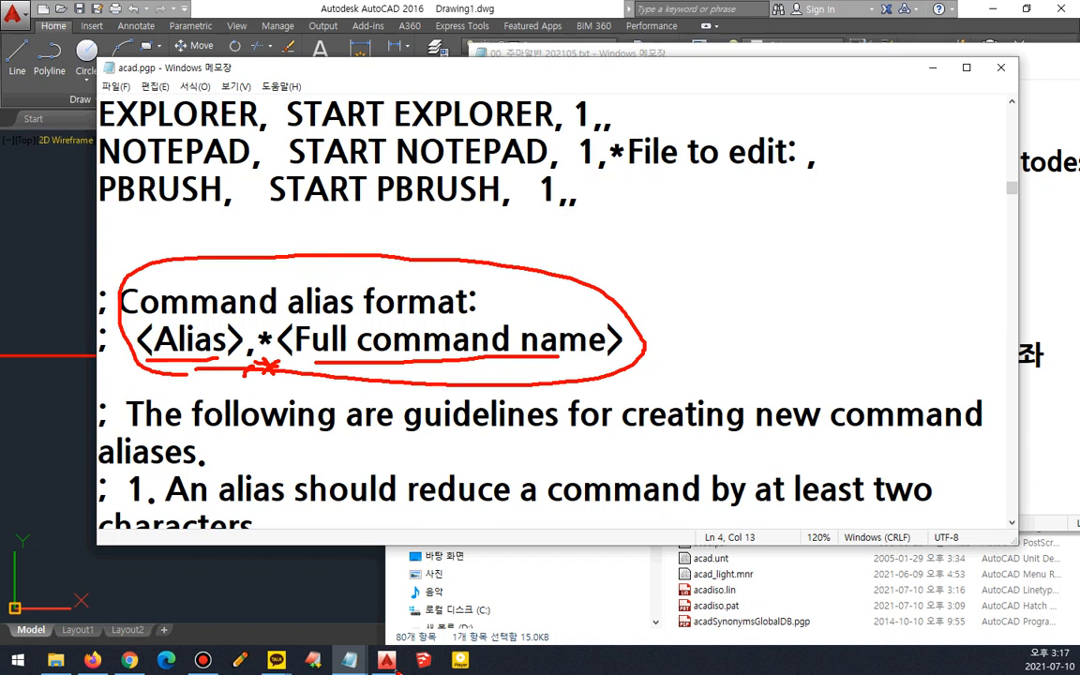
{"action": "key", "text": "Escape"}
- Switch to AutoCAD and try entering ll as a command in the drawing
{"action": "mouse_move", "coordinate": [396, 670]}
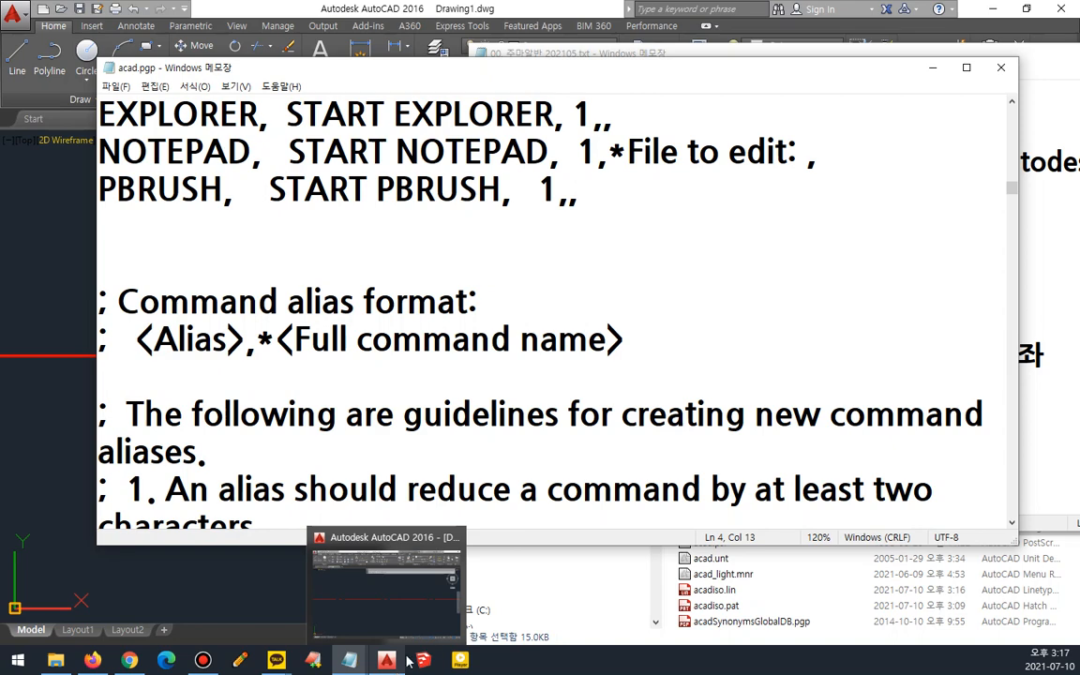
{"action": "left_click", "coordinate": [42, 464]}
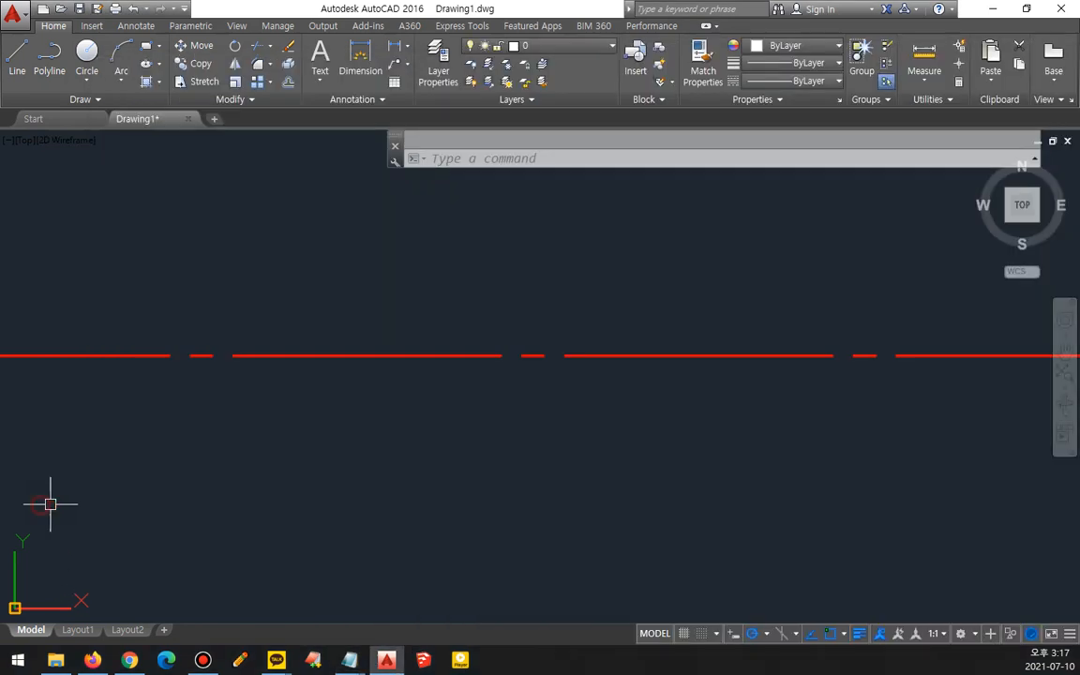
{"action": "type", "text": "ll"}
{"action": "key", "text": "space"}
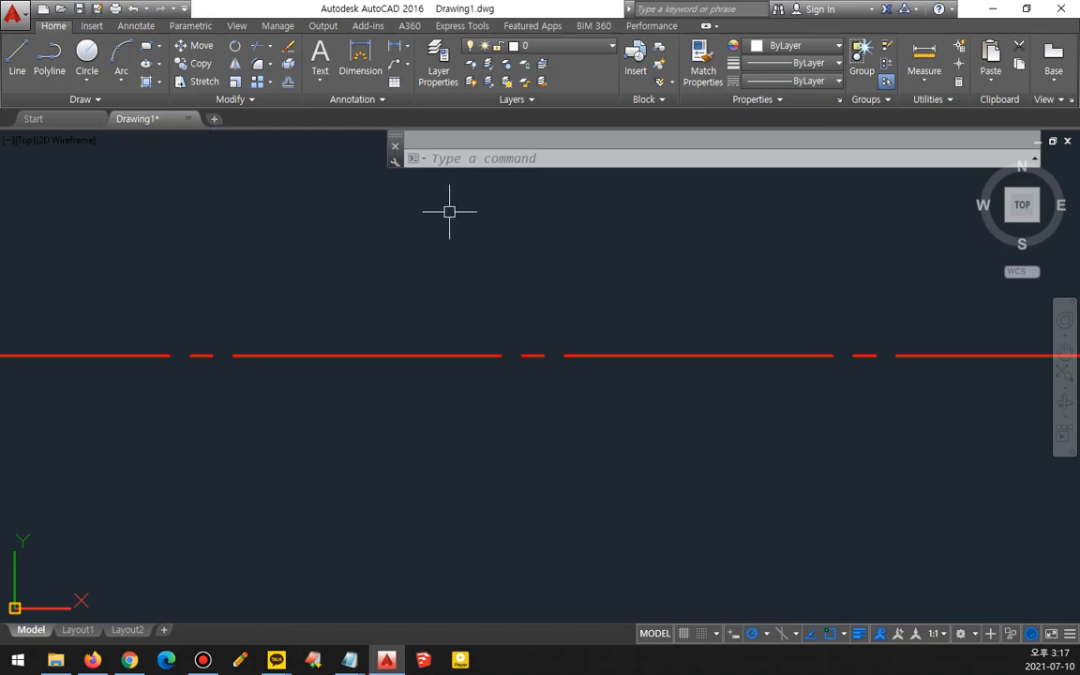
- Return to acad.pgp and examine the sample alias entries at the start of the alias list
{"action": "key", "text": "alt+Tab"}
{"action": "scroll", "coordinate": [332, 299], "scroll_direction": "down", "scroll_amount": 5}
{"action": "scroll", "coordinate": [333, 300], "scroll_direction": "down", "scroll_amount": 10}
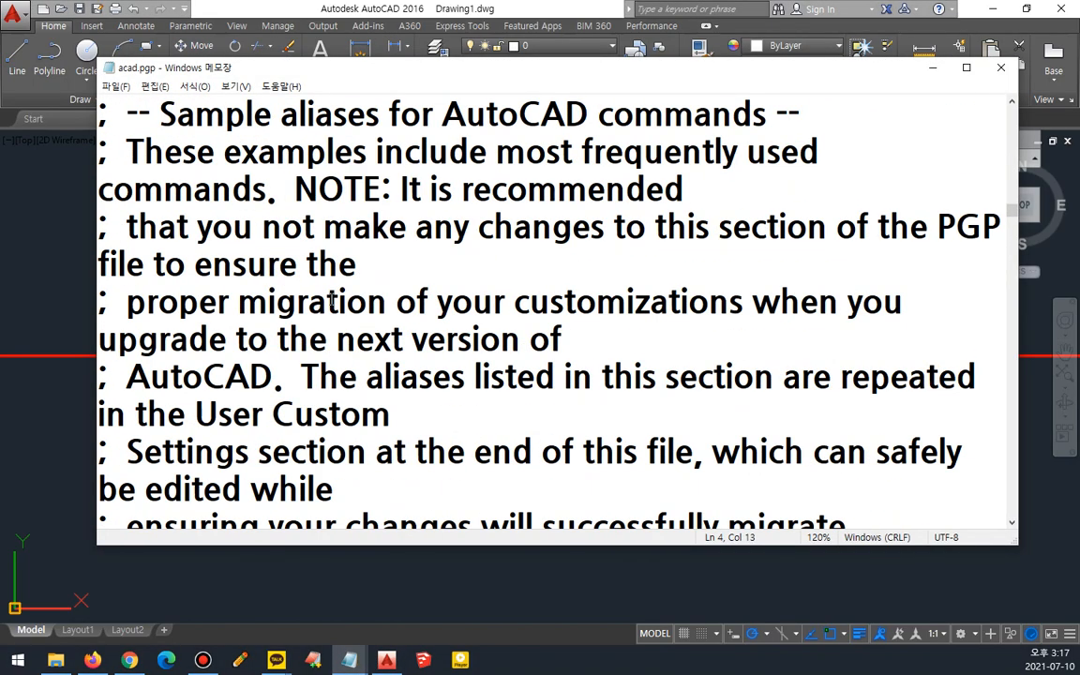
{"action": "scroll", "coordinate": [331, 293], "scroll_direction": "down", "scroll_amount": 2}
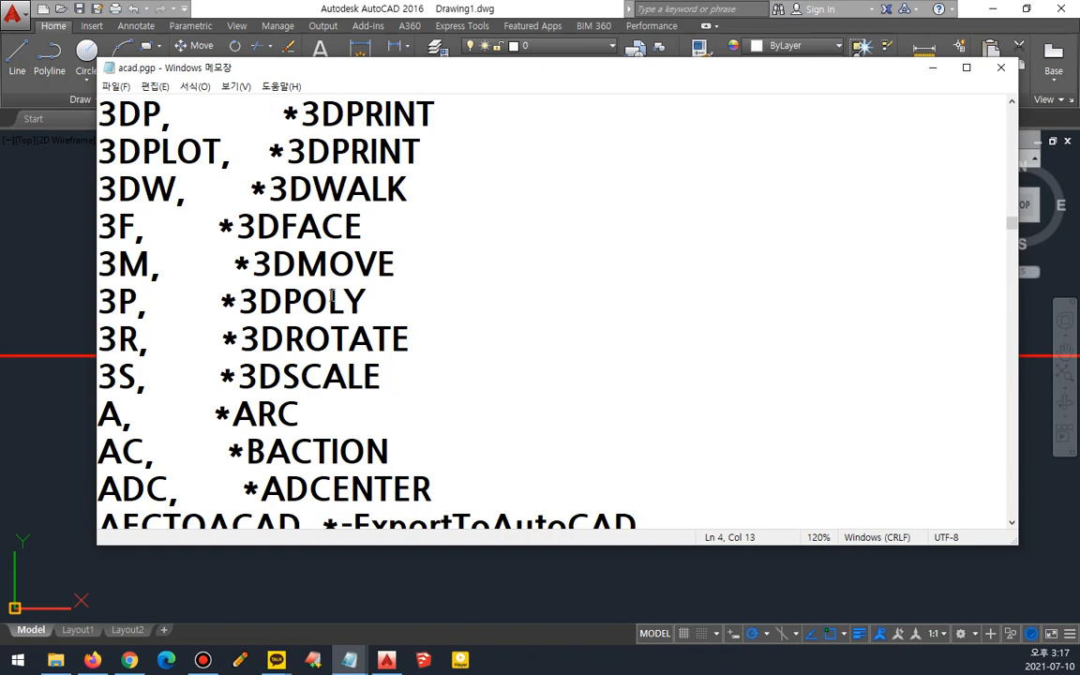
{"action": "scroll", "coordinate": [318, 286], "scroll_direction": "up", "scroll_amount": 3}
{"action": "key", "text": "ctrl+2"}
{"action": "mouse_move", "coordinate": [134, 317]}
{"action": "left_mouse_down"}
{"action": "mouse_move", "coordinate": [107, 319]}
{"action": "mouse_move", "coordinate": [131, 281]}
{"action": "mouse_move", "coordinate": [137, 313]}
{"action": "left_mouse_up"}
{"action": "left_click_drag", "start_coordinate": [230, 324], "coordinate": [394, 328]}
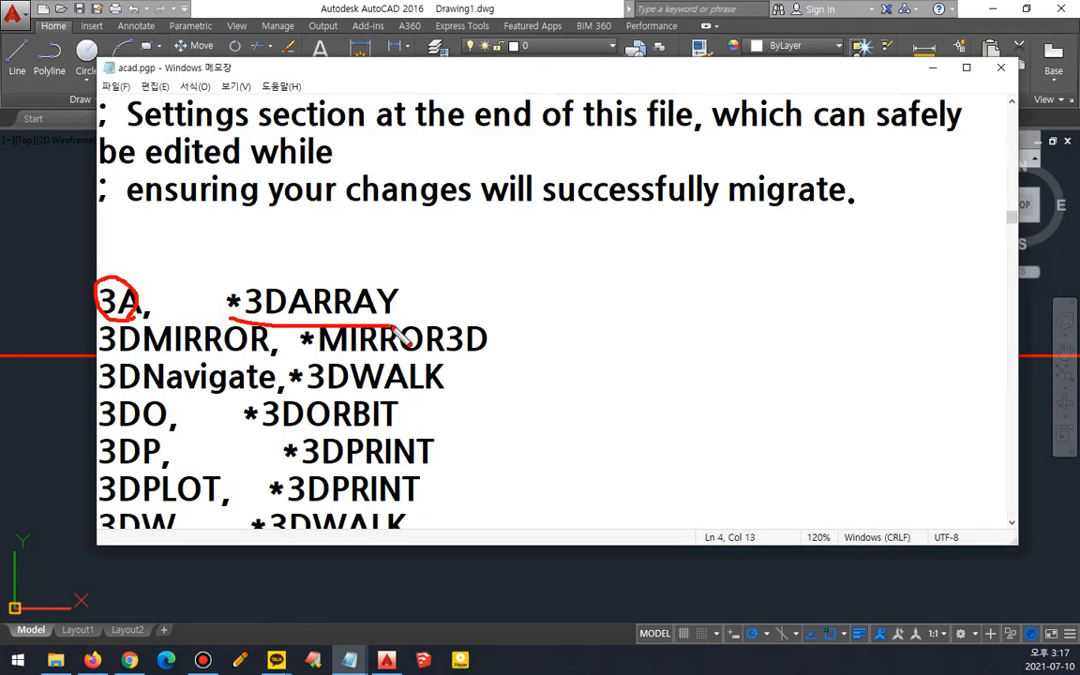
{"action": "key", "text": "Escape"}
- Add a new alias line "LL, *LINE" below the L entry in acad.pgp and save the file
{"action": "scroll", "coordinate": [413, 347], "scroll_direction": "down", "scroll_amount": 6}
{"action": "scroll", "coordinate": [412, 351], "scroll_direction": "down", "scroll_amount": 16}
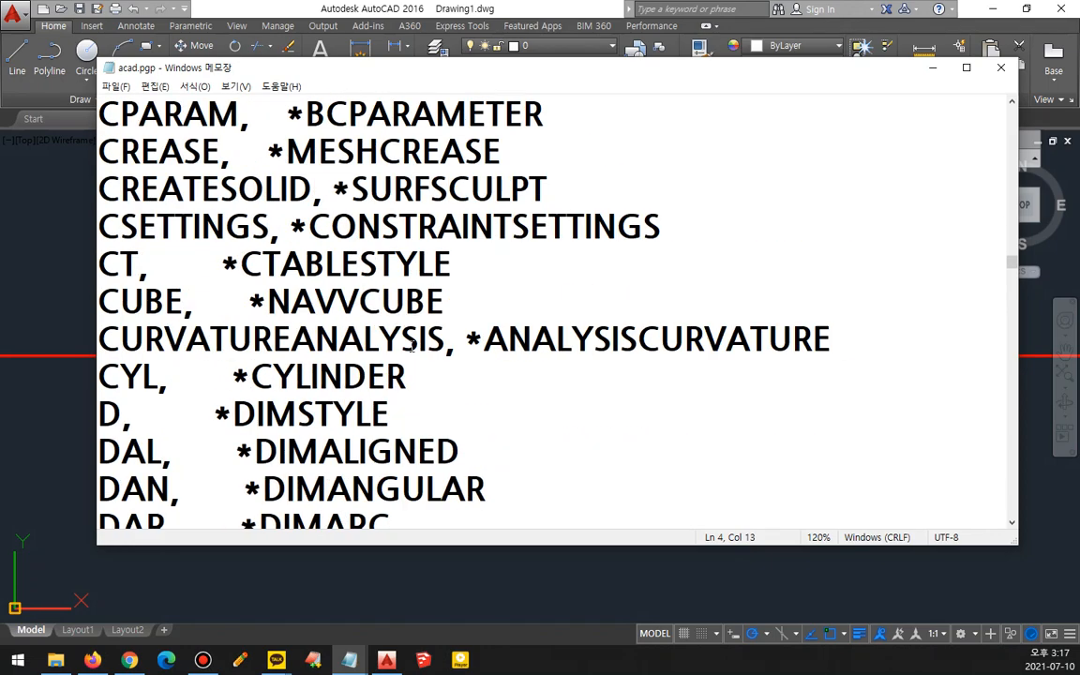
{"action": "scroll", "coordinate": [412, 347], "scroll_direction": "down", "scroll_amount": 20}
{"action": "scroll", "coordinate": [411, 345], "scroll_direction": "down", "scroll_amount": 5}
{"action": "scroll", "coordinate": [413, 345], "scroll_direction": "down", "scroll_amount": 2}
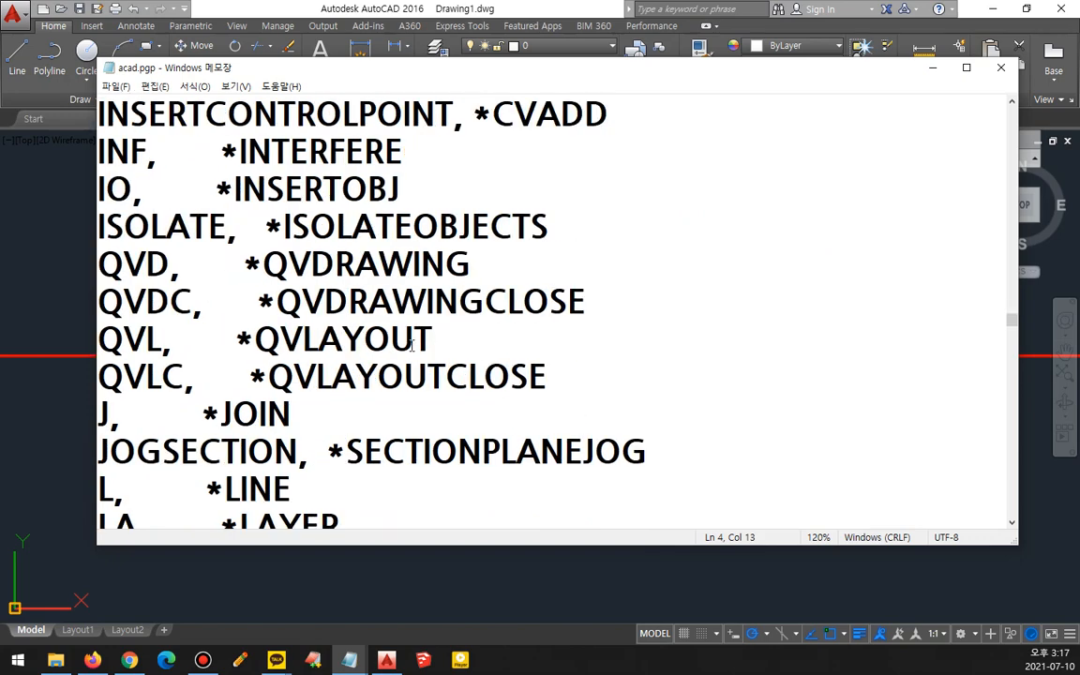
{"action": "scroll", "coordinate": [413, 345], "scroll_direction": "up", "scroll_amount": 1}
{"action": "scroll", "coordinate": [412, 345], "scroll_direction": "up", "scroll_amount": 1}
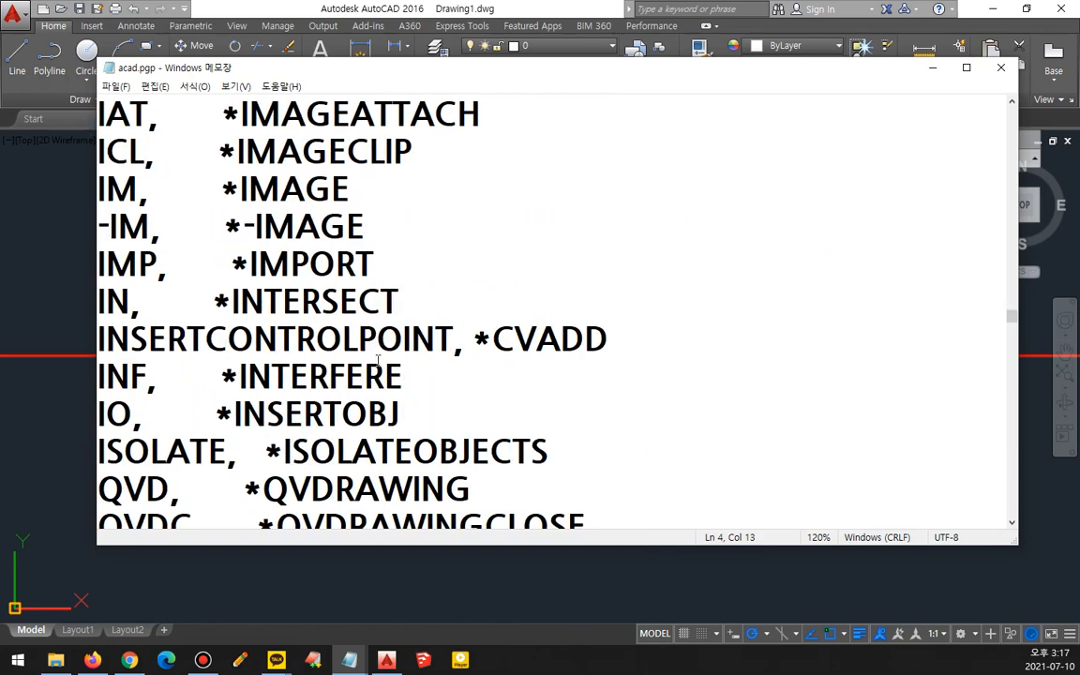
{"action": "scroll", "coordinate": [222, 343], "scroll_direction": "down", "scroll_amount": 1}
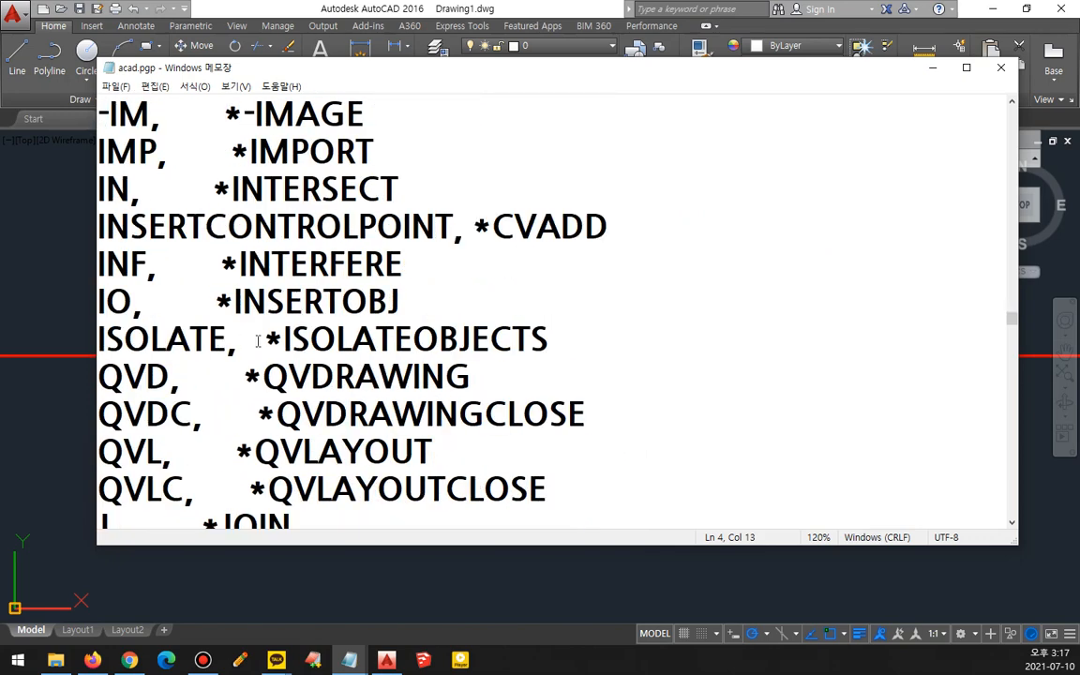
{"action": "scroll", "coordinate": [364, 340], "scroll_direction": "down", "scroll_amount": 3}
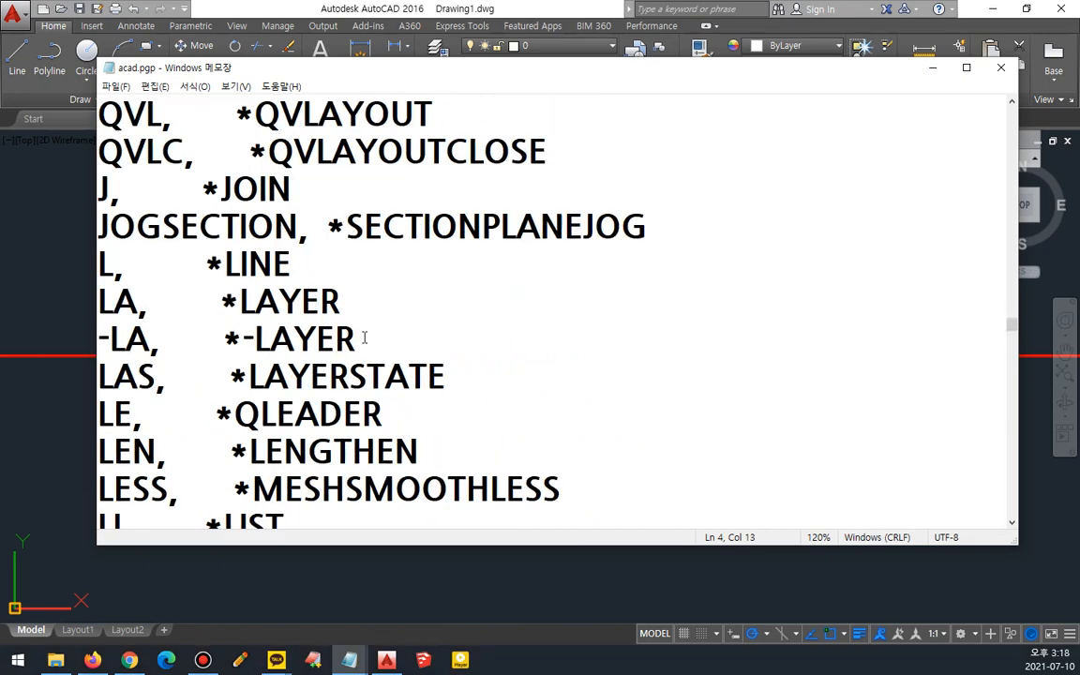
{"action": "left_click", "coordinate": [296, 267]}
{"action": "key", "text": "Return"}
{"action": "type", "text": "LL,"}
{"action": "key", "text": "Tab"}
{"action": "type", "text": "*"}
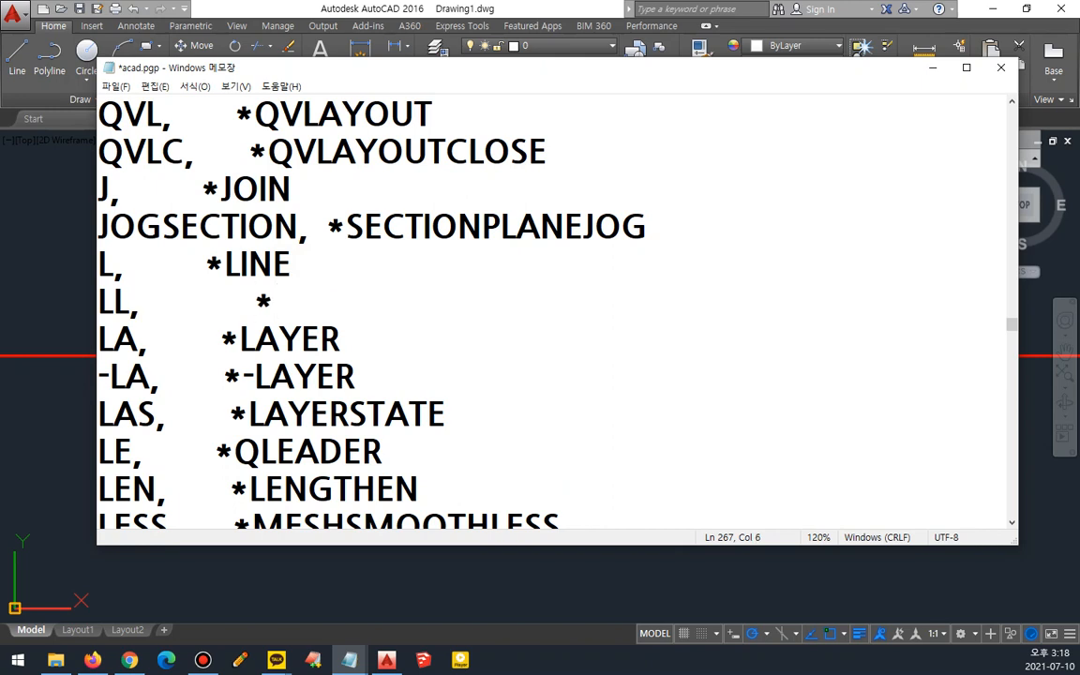
{"action": "type", "text": "LINE"}
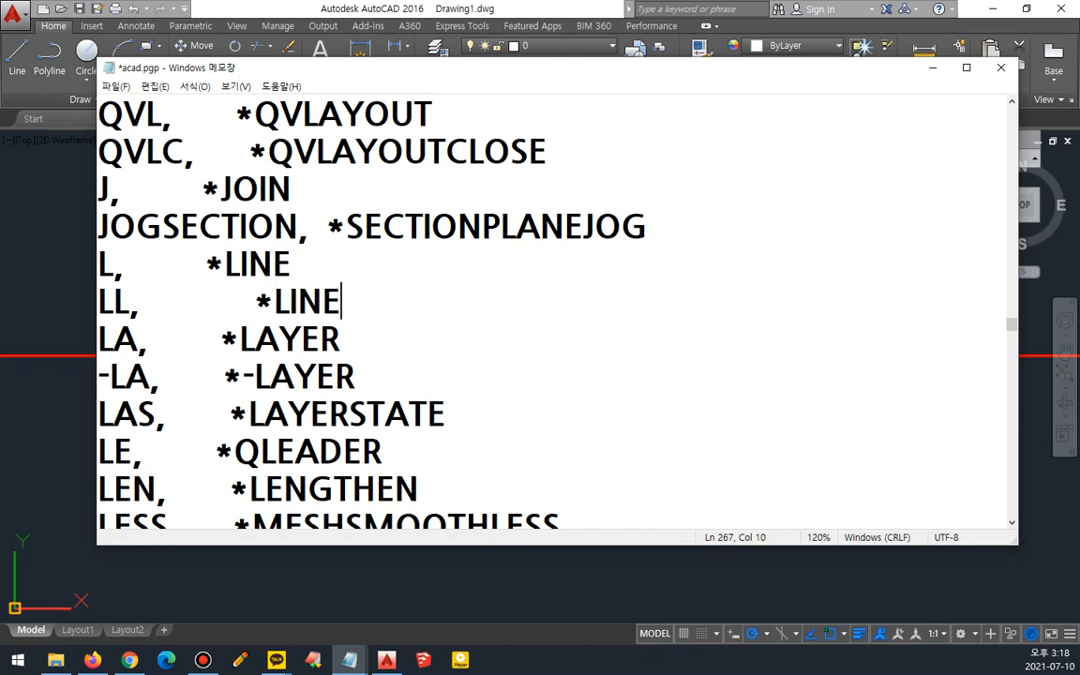
{"action": "key", "text": "ctrl+s"}
- Close the current drawing without saving and start a new blank drawing
{"action": "left_click", "coordinate": [395, 7]}
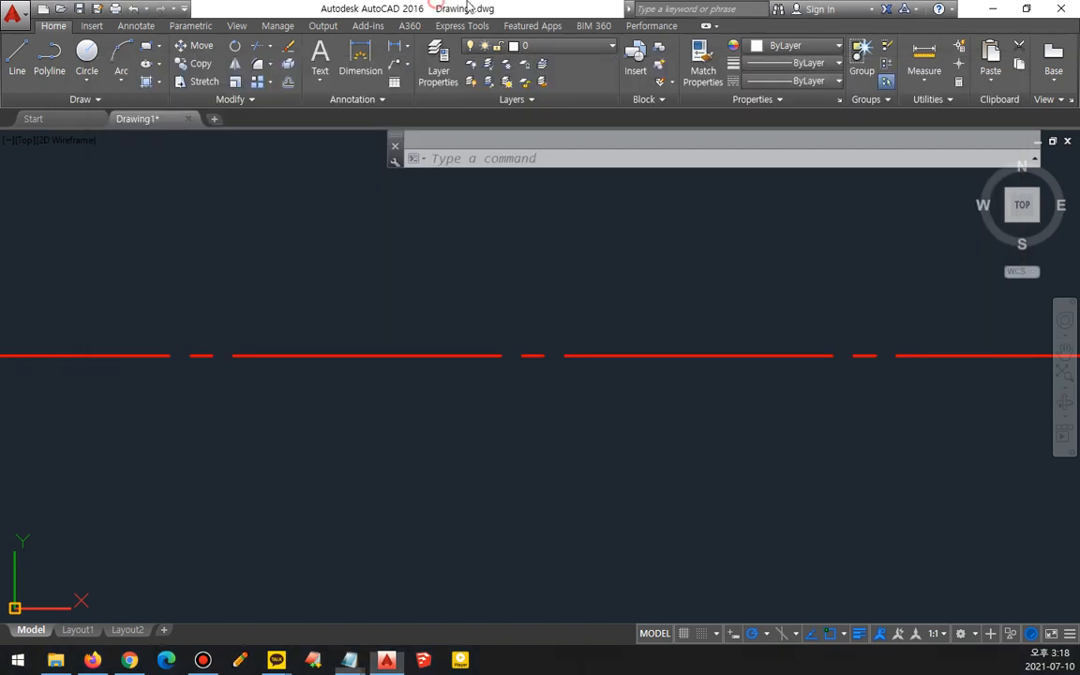
{"action": "left_click", "coordinate": [1053, 9]}
{"action": "left_click", "coordinate": [530, 363]}
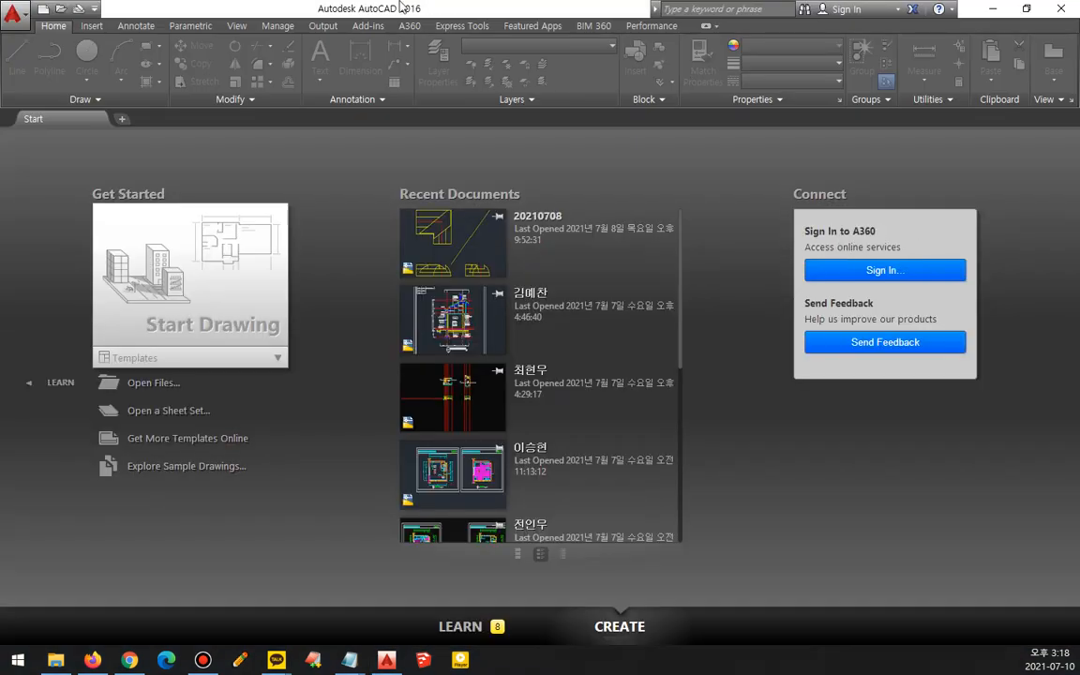
{"action": "left_click", "coordinate": [44, 10]}
{"action": "key", "text": "Return"}
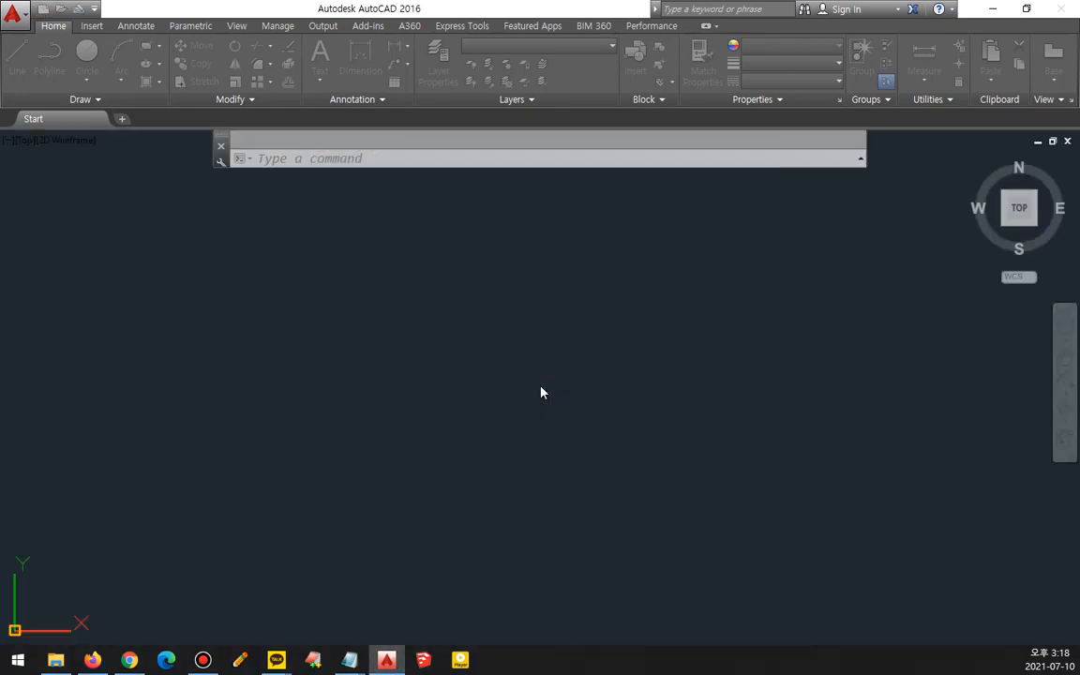
- Run the new LL alias and draw a single diagonal line segment
{"action": "type", "text": "11"}
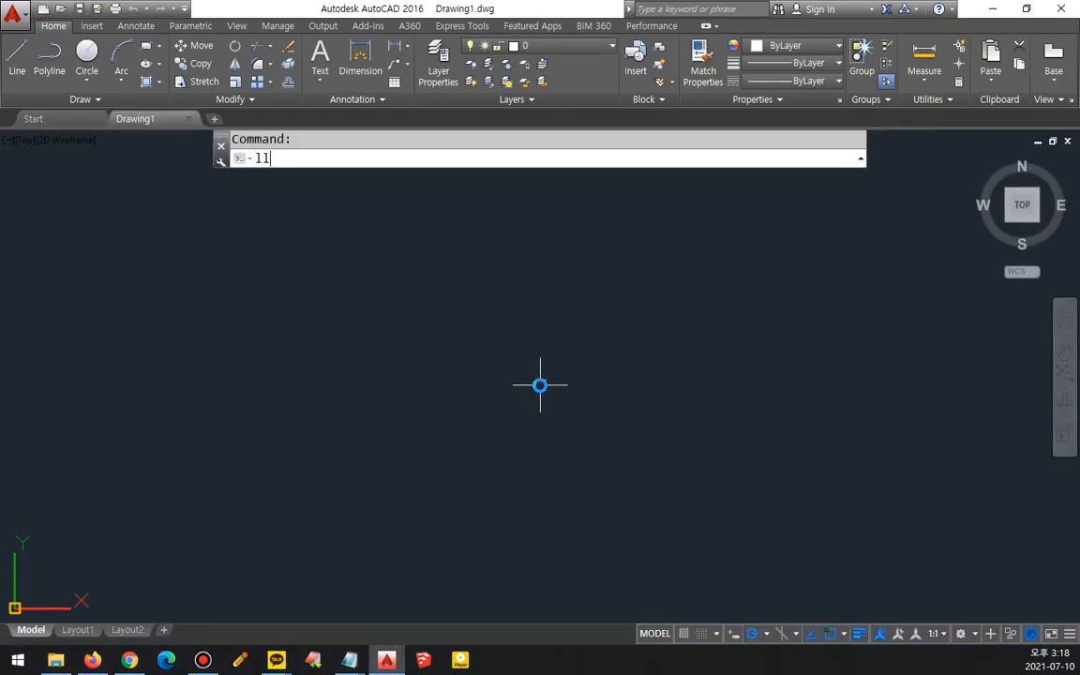
{"action": "key", "text": "Return"}
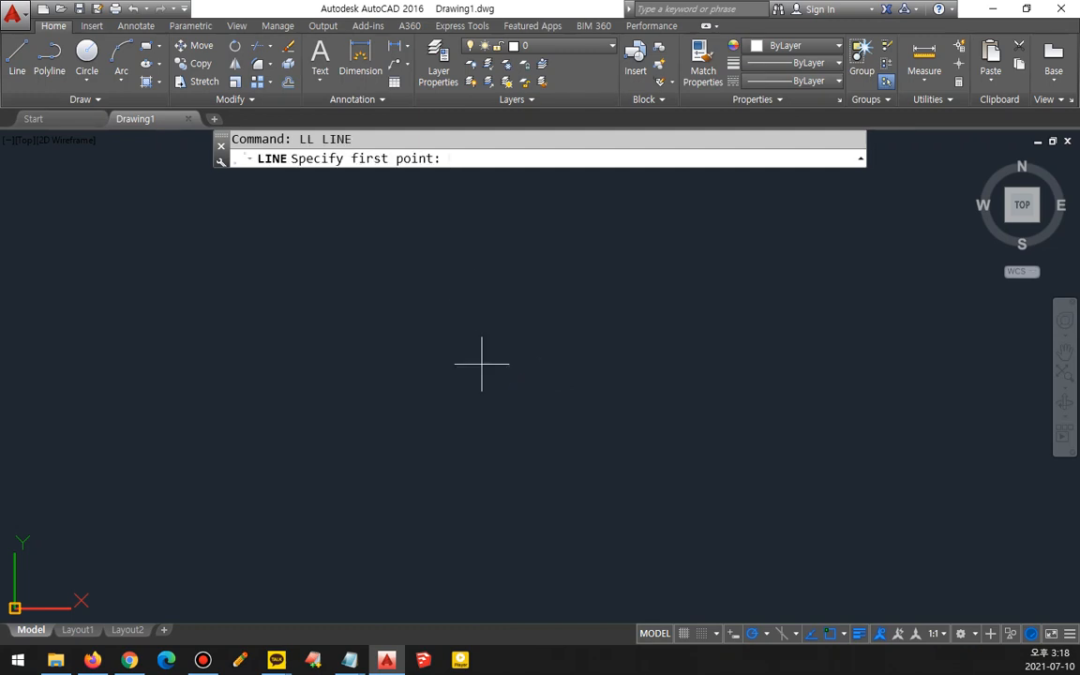
{"action": "left_click", "coordinate": [223, 292]}
{"action": "left_click", "coordinate": [470, 515]}
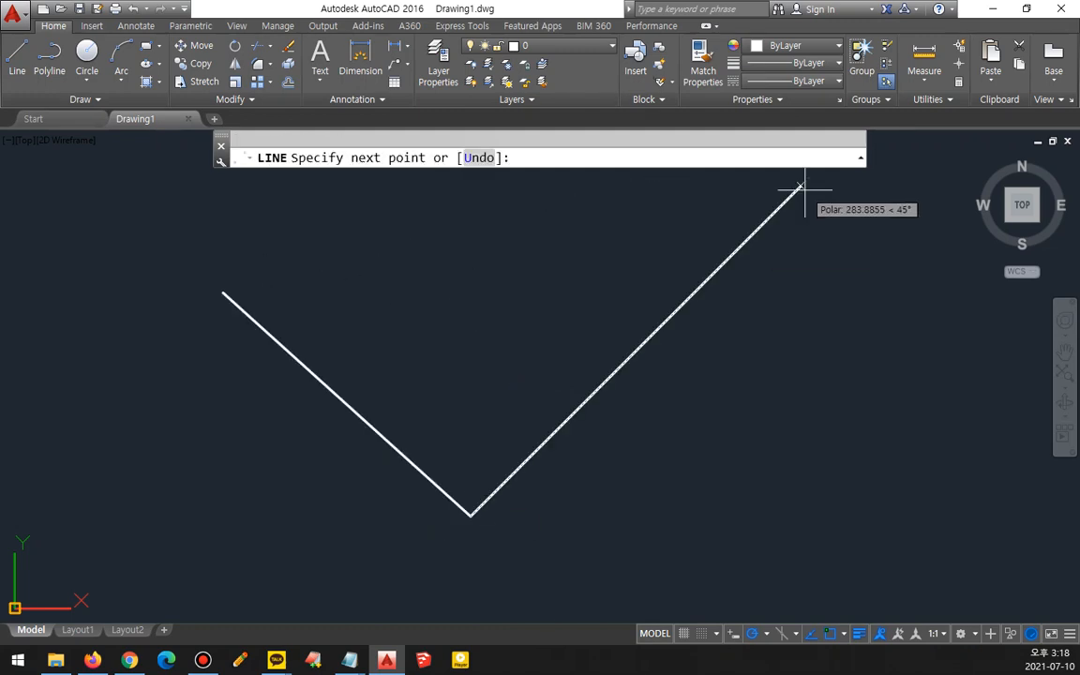
{"action": "key", "text": "Escape"}
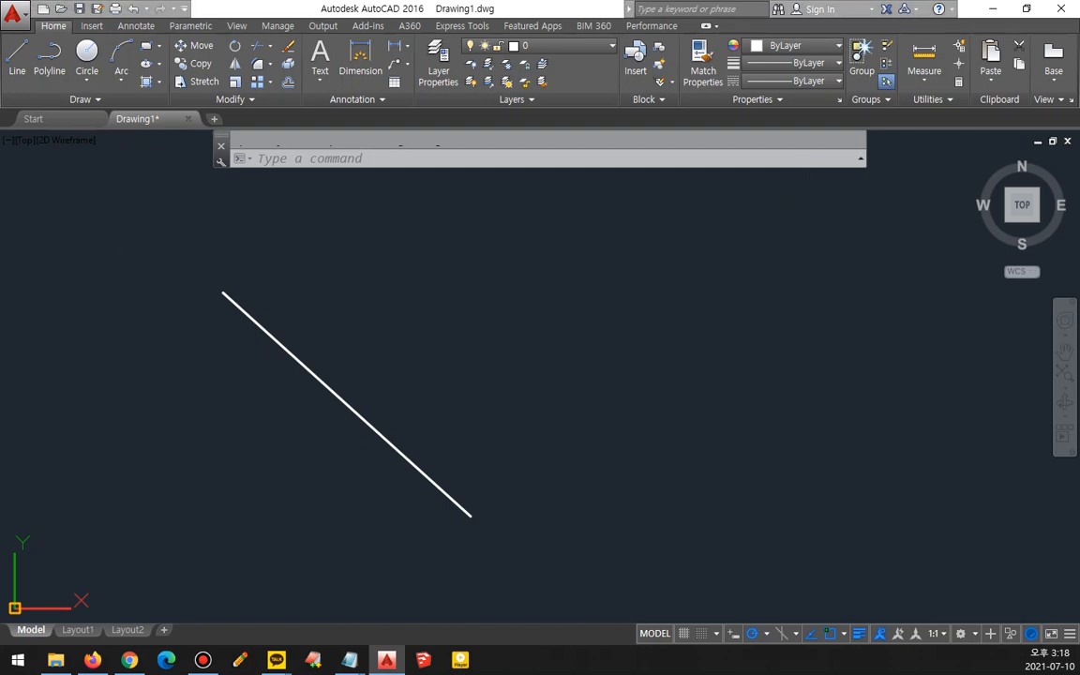
- Switch to acad.pgp to review the added LL alias line
{"action": "left_click", "coordinate": [350, 660]}
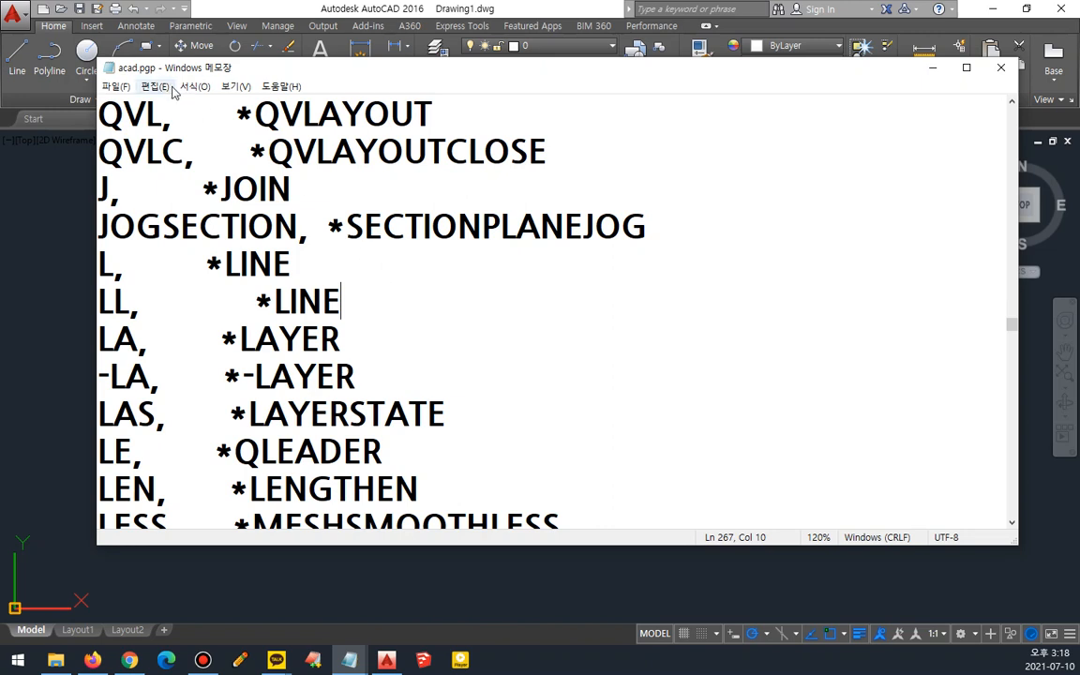
{"action": "mouse_move", "coordinate": [160, 75]}
{"action": "left_mouse_down"}
{"action": "mouse_move", "coordinate": [120, 78]}
{"action": "mouse_move", "coordinate": [148, 75]}
{"action": "left_mouse_up"}
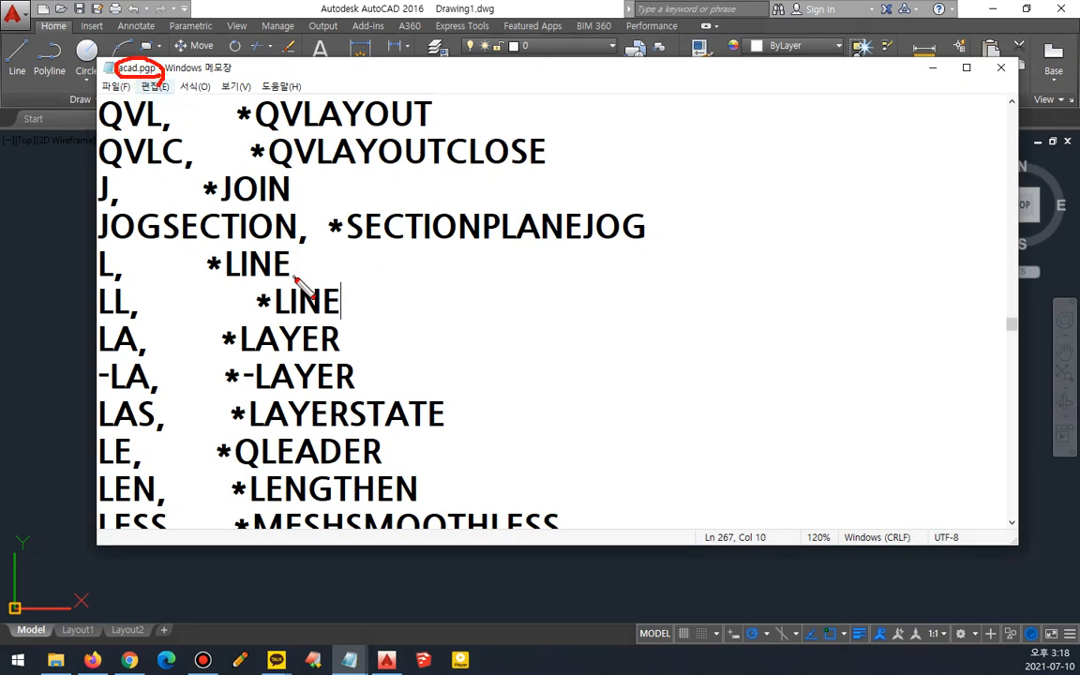
{"action": "left_click_drag", "start_coordinate": [73, 313], "coordinate": [417, 313]}
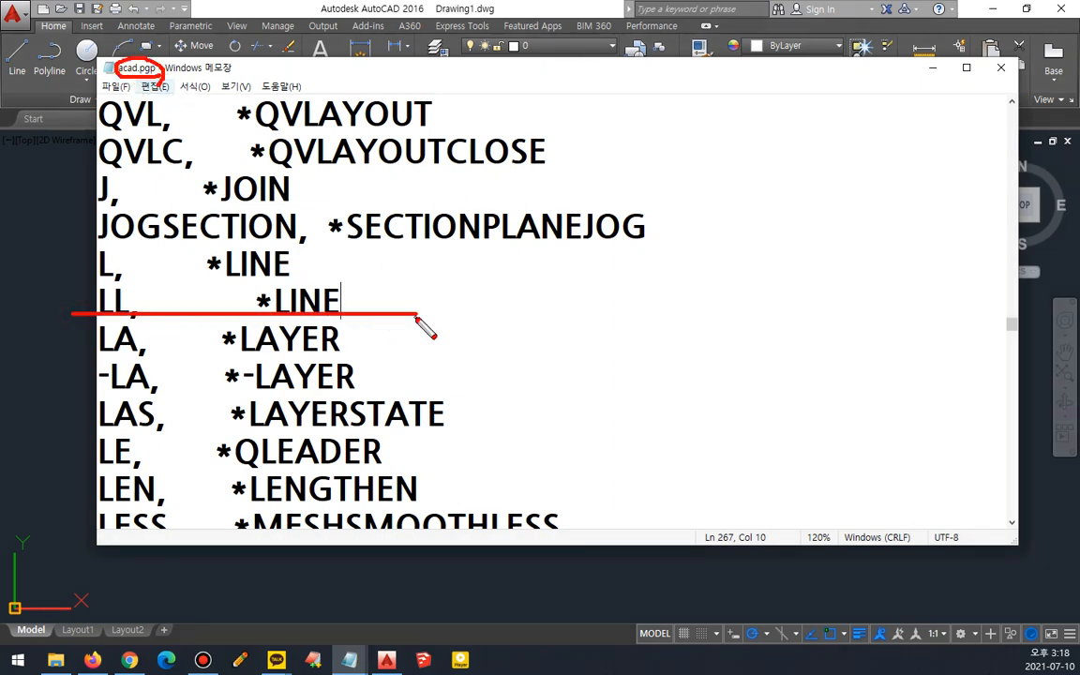
{"action": "key", "text": "Escape"}
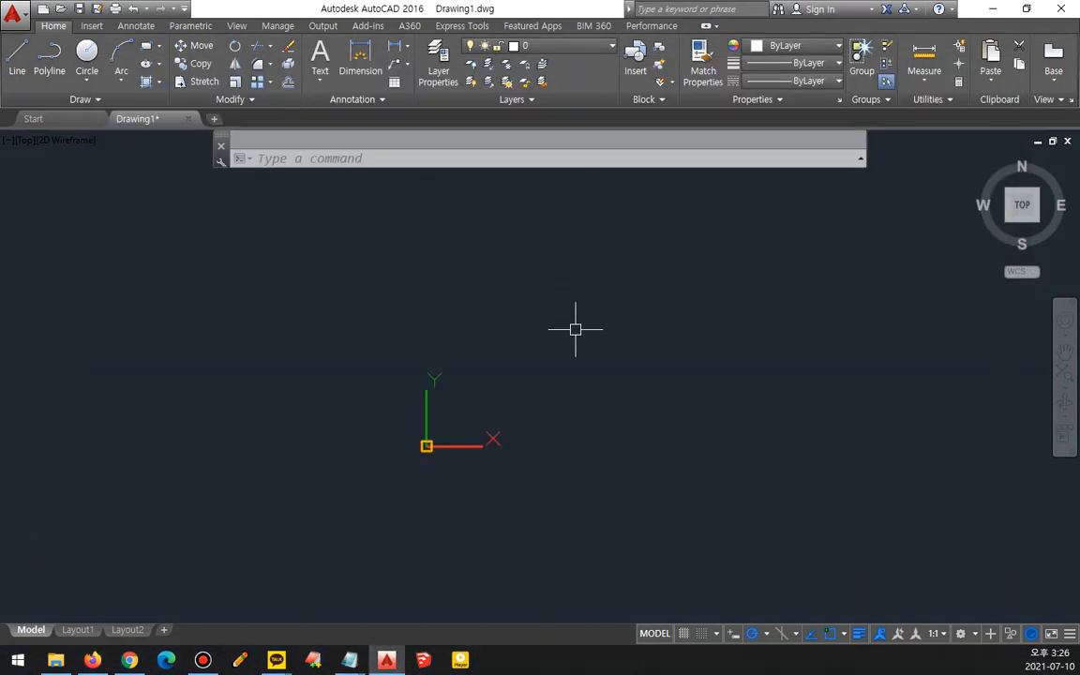
- Draw crossing construction lines: a horizontal line, a 45° line and a vertical line through a common point
{"action": "middle_click_drag", "start_coordinate": [573, 325], "coordinate": [428, 384]}
{"action": "type", "text": "l"}
{"action": "key", "text": "Return"}
{"action": "left_click", "coordinate": [661, 317]}
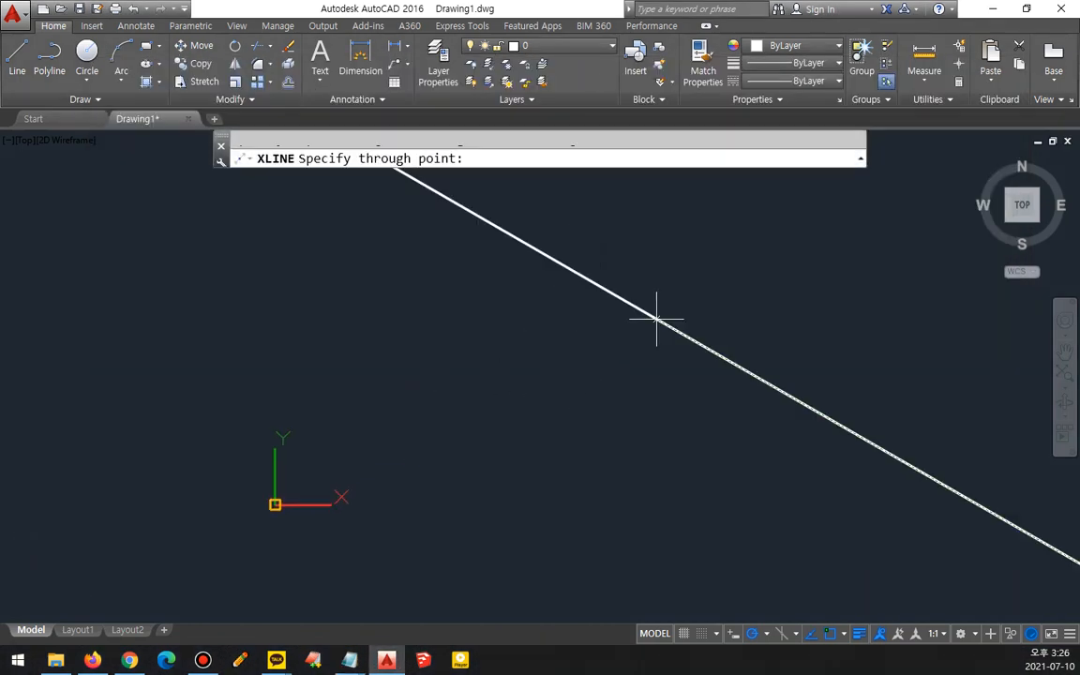
{"action": "left_click", "coordinate": [771, 310]}
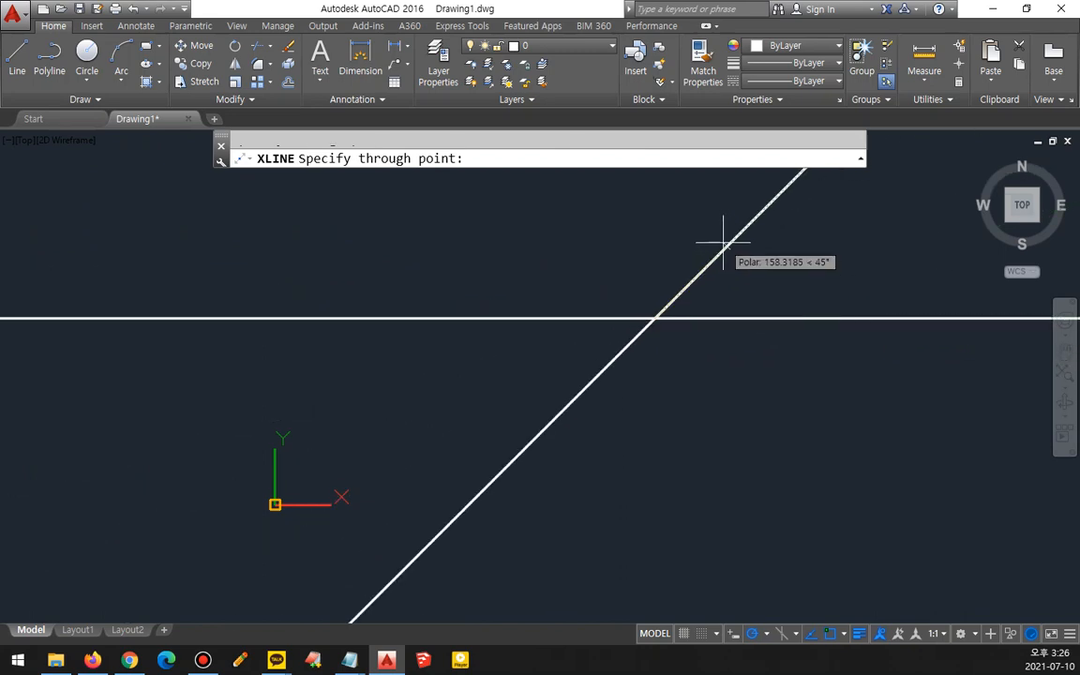
{"action": "left_click", "coordinate": [722, 242]}
{"action": "left_click", "coordinate": [654, 245]}
{"action": "key", "text": "Return"}
- Trim the 45° construction line back to the intersection so only its upper-right part remains
{"action": "type", "text": "tr"}
{"action": "key", "text": "Return"}
{"action": "key", "text": "Return"}
{"action": "left_click", "coordinate": [601, 373]}
{"action": "key", "text": "Return"}
{"action": "mouse_move", "coordinate": [589, 367]}
{"action": "middle_mouse_down"}
{"action": "mouse_move", "coordinate": [443, 387]}
{"action": "mouse_move", "coordinate": [535, 380]}
{"action": "middle_mouse_up"}
{"action": "scroll", "coordinate": [427, 367], "scroll_direction": "up", "scroll_amount": 2}
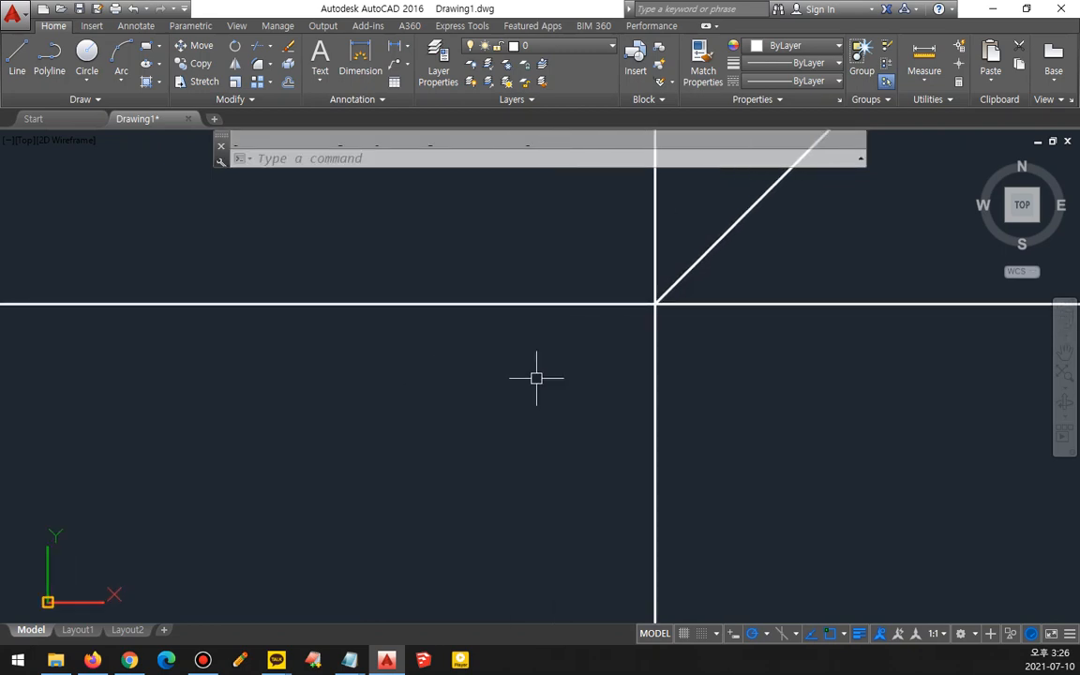
- Offset the vertical construction line 120 to the left
{"action": "type", "text": "o"}
{"action": "key", "text": "Return"}
{"action": "type", "text": "120"}
{"action": "key", "text": "Return"}
{"action": "left_click", "coordinate": [654, 378]}
{"action": "left_click", "coordinate": [537, 386]}
{"action": "key", "text": "Return"}
{"action": "key", "text": "Return"}
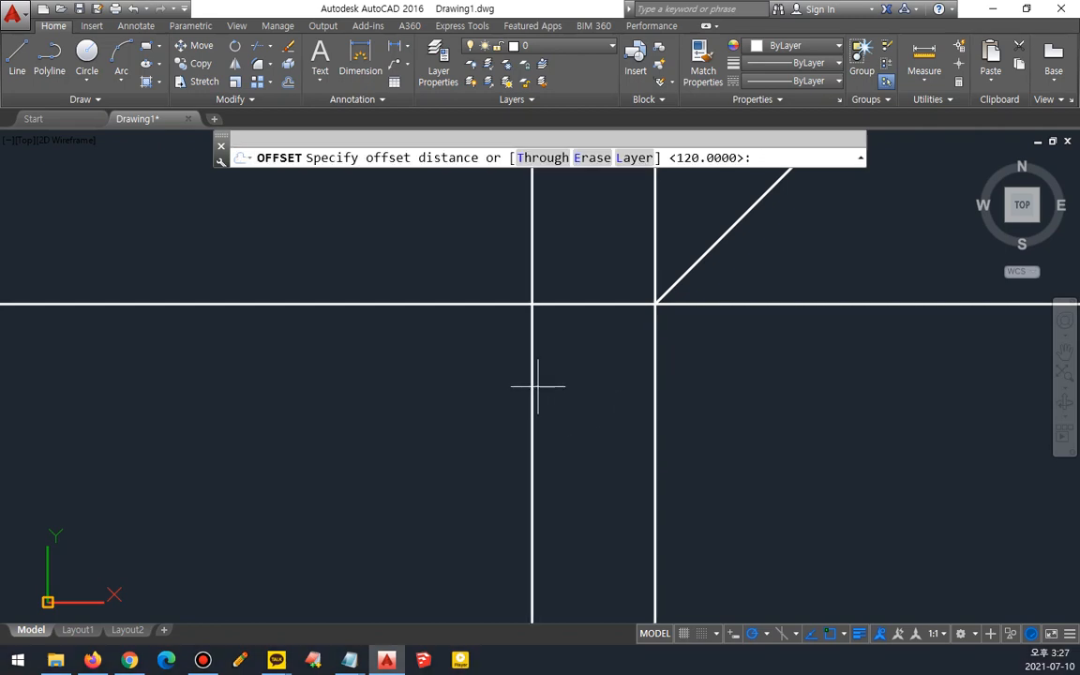
- Offset the new vertical line another 70 to the left
{"action": "type", "text": "70"}
{"action": "key", "text": "Return"}
{"action": "left_click", "coordinate": [534, 399]}
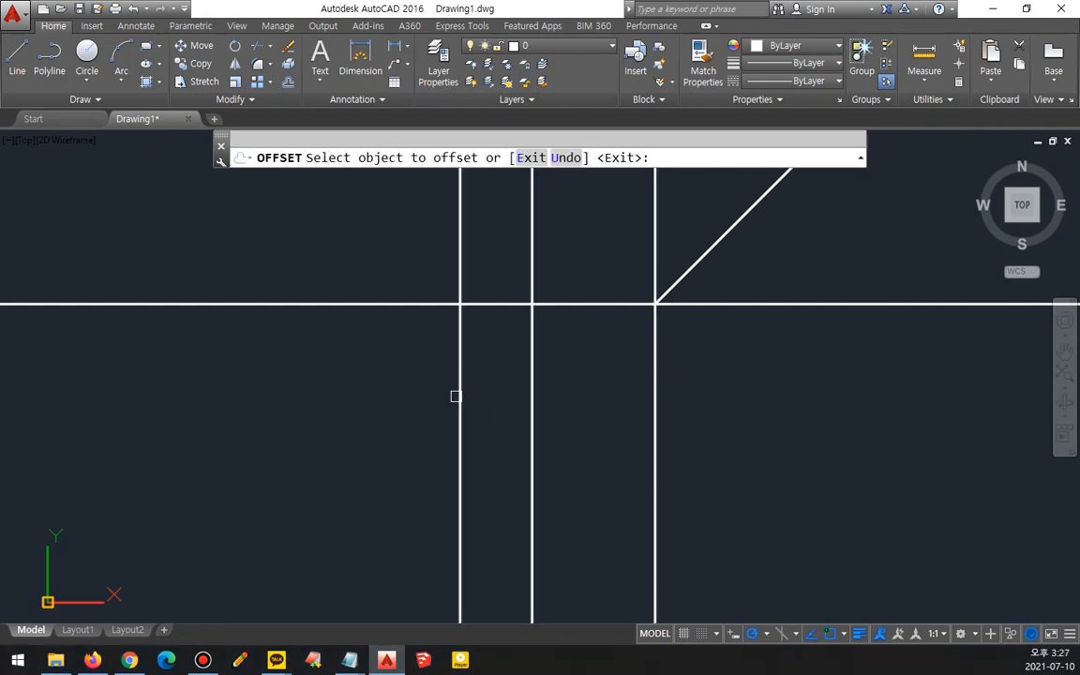
{"action": "left_click", "coordinate": [456, 395]}
{"action": "key", "text": "Return"}
- Offset the horizontal construction line 100 downward
{"action": "type", "text": "o"}
{"action": "key", "text": "Return"}
{"action": "type", "text": "100"}
{"action": "key", "text": "Return"}
{"action": "left_click", "coordinate": [620, 304]}
{"action": "left_click", "coordinate": [623, 403]}
{"action": "key", "text": "Return"}
- Trim the line ends extending beyond the leftmost vertical and the lower horizontal line
{"action": "type", "text": "tr"}
{"action": "key", "text": "Return"}
{"action": "key", "text": "Return"}
{"action": "left_click", "coordinate": [770, 498]}
{"action": "left_click", "coordinate": [430, 511]}
{"action": "left_click", "coordinate": [349, 460]}
{"action": "left_click", "coordinate": [326, 335]}
{"action": "key", "text": "Return"}
{"action": "middle_click_drag", "start_coordinate": [292, 271], "coordinate": [174, 303]}
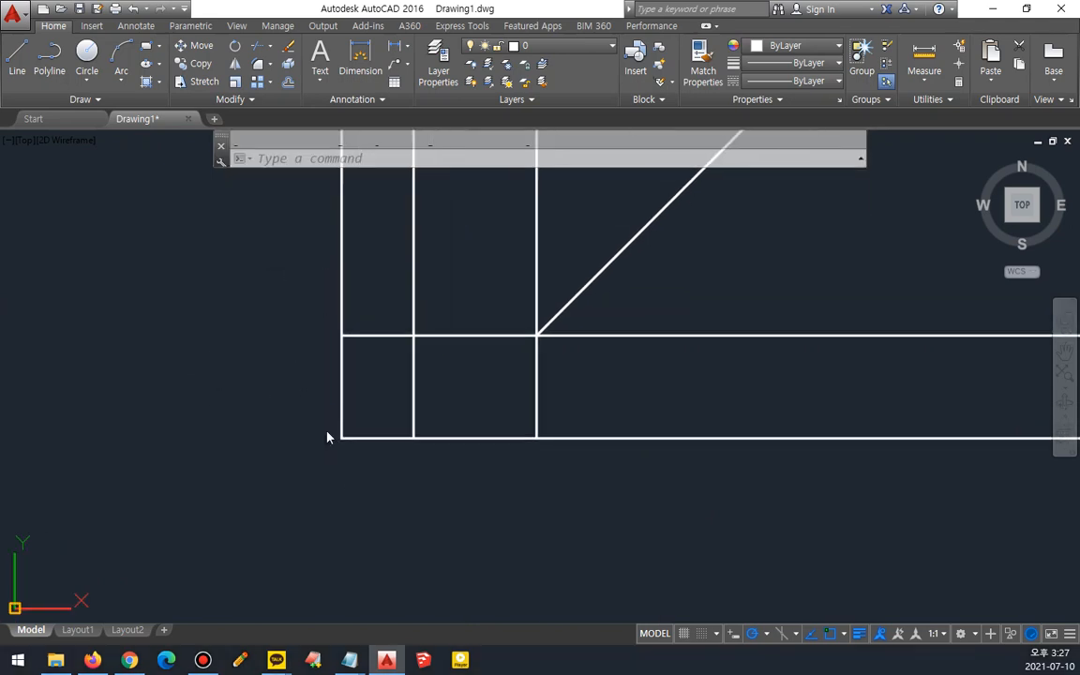
- Draw a line from the left across to the 45° line, then straight down past the lower horizontal line
{"action": "mouse_move", "coordinate": [340, 431]}
{"action": "left_mouse_down"}
{"action": "mouse_move", "coordinate": [343, 337]}
{"action": "mouse_move", "coordinate": [520, 340]}
{"action": "mouse_move", "coordinate": [536, 362]}
{"action": "mouse_move", "coordinate": [537, 433]}
{"action": "mouse_move", "coordinate": [344, 434]}
{"action": "left_mouse_up"}
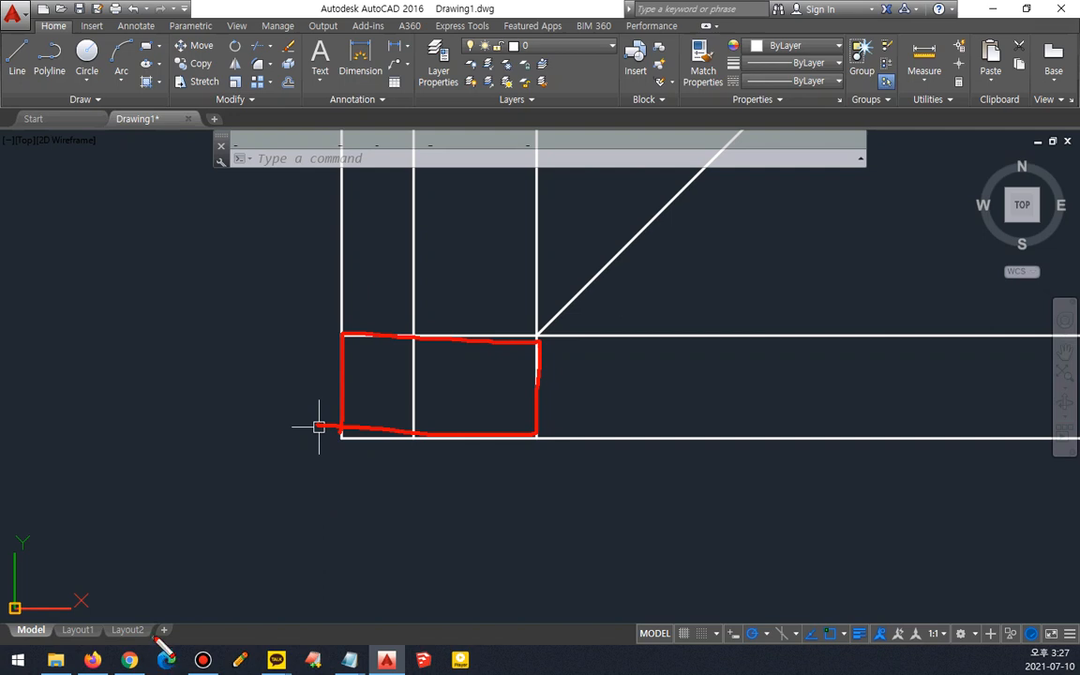
{"action": "key", "text": "Escape"}
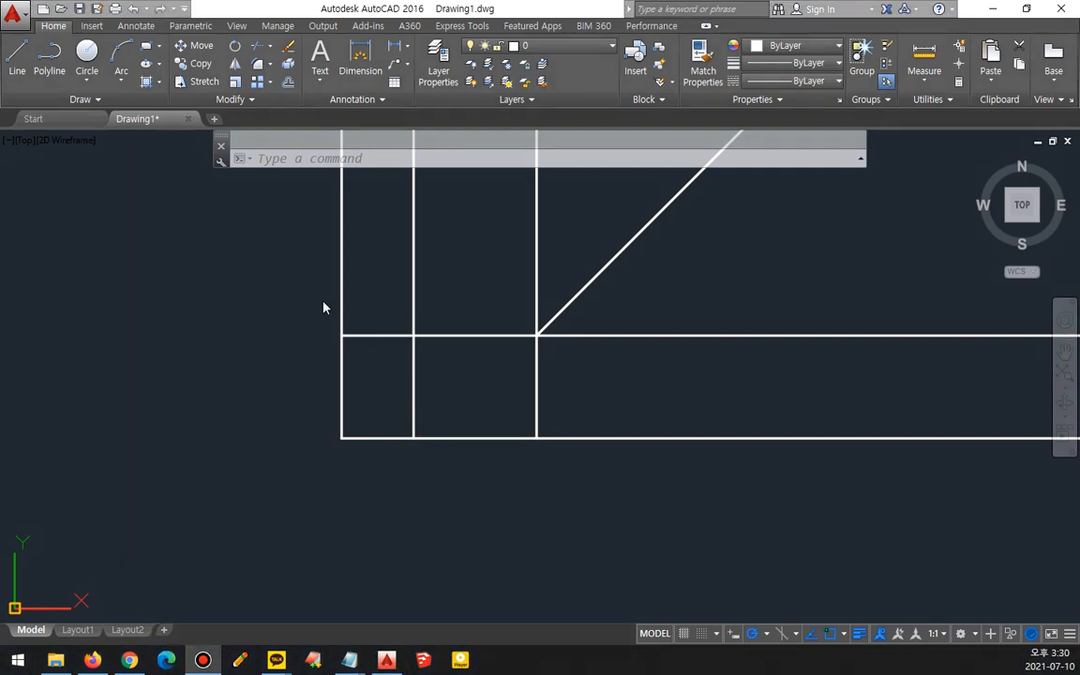
{"action": "scroll", "coordinate": [325, 296], "scroll_direction": "down", "scroll_amount": 2}
{"action": "left_click", "coordinate": [284, 275]}
{"action": "middle_click_drag", "start_coordinate": [251, 275], "coordinate": [196, 366]}
{"action": "type", "text": "l"}
{"action": "key", "text": "Return"}
{"action": "left_click", "coordinate": [248, 323]}
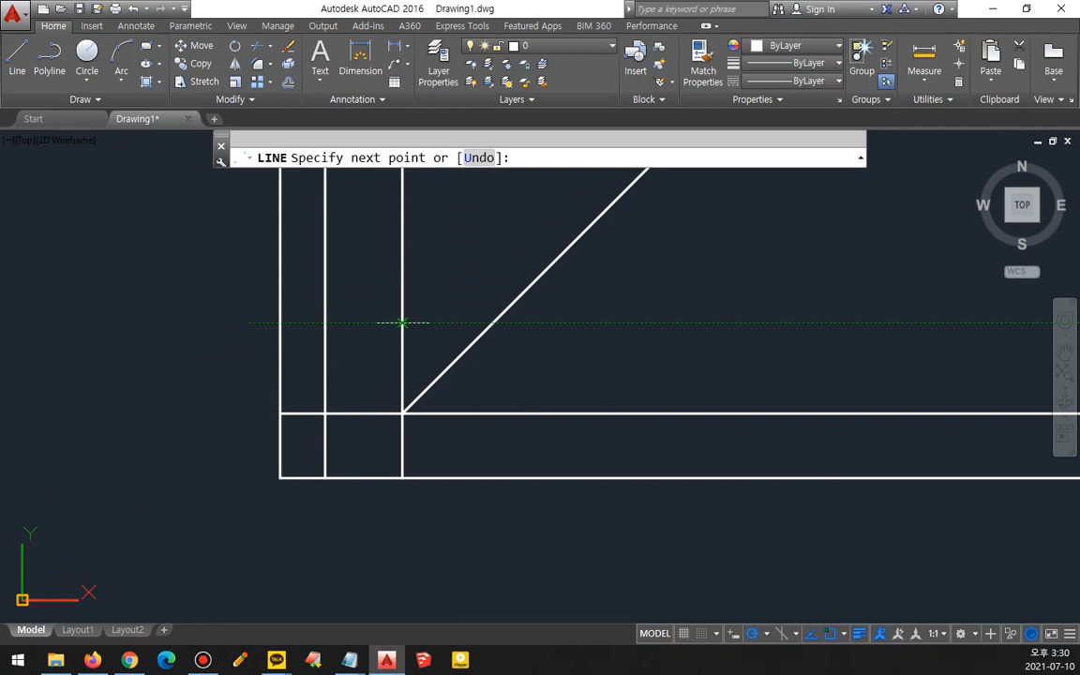
{"action": "left_click", "coordinate": [492, 322]}
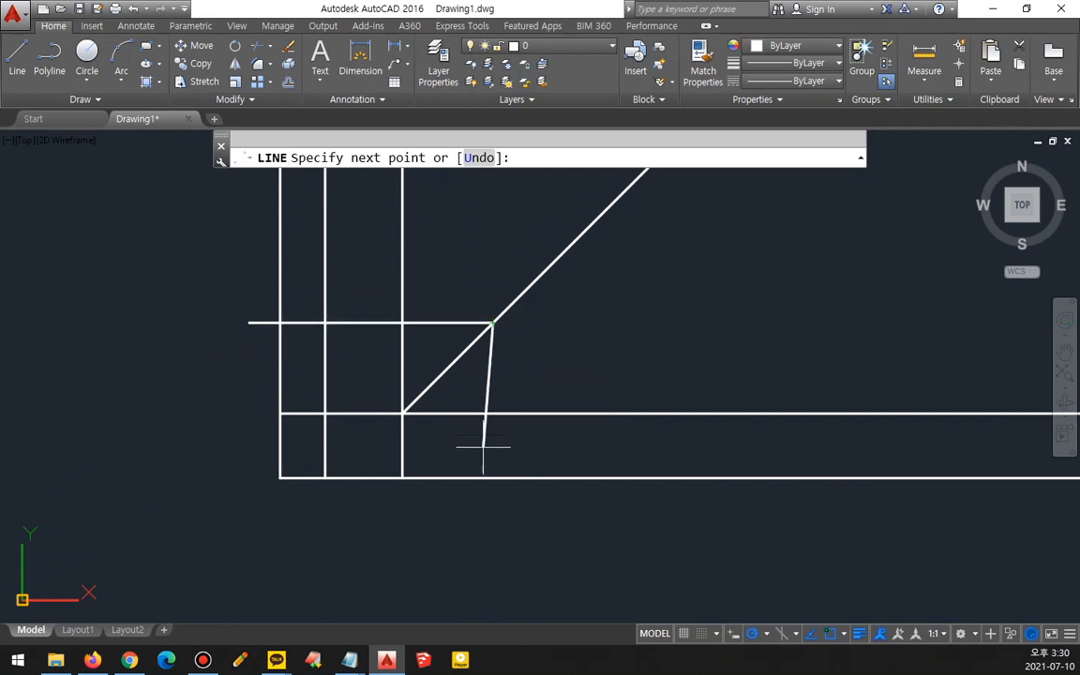
{"action": "left_click", "coordinate": [492, 478]}
{"action": "key", "text": "Return"}
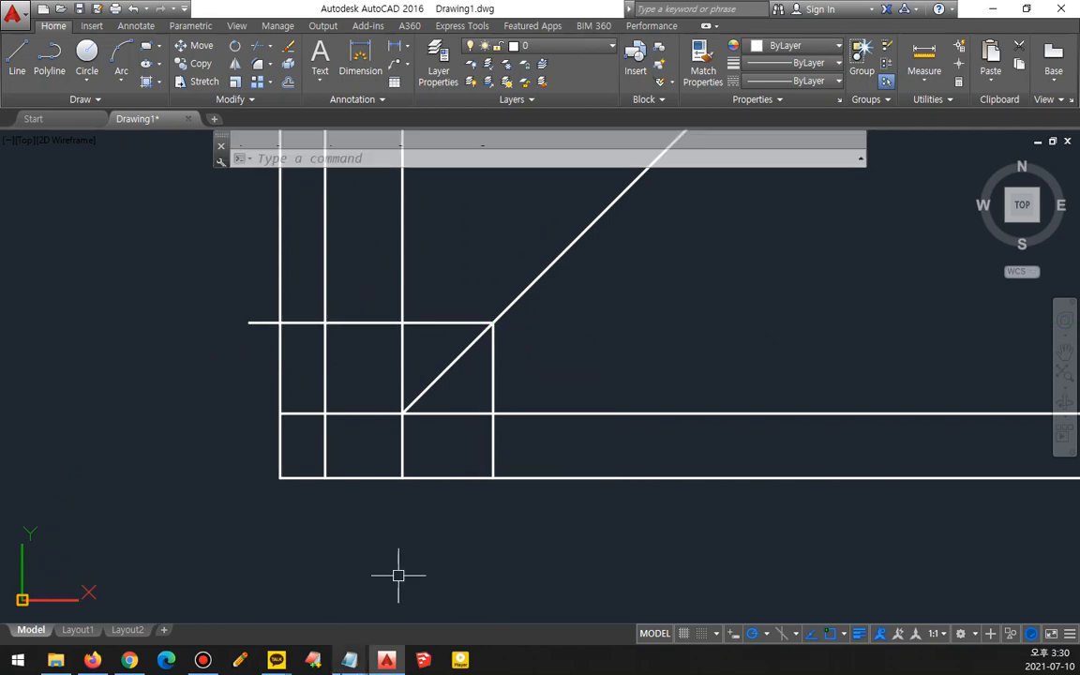
- Offset the new vertical line twice to the right and the new horizontal line twice upward at equal spacing
{"action": "type", "text": "o"}
{"action": "key", "text": "Return"}
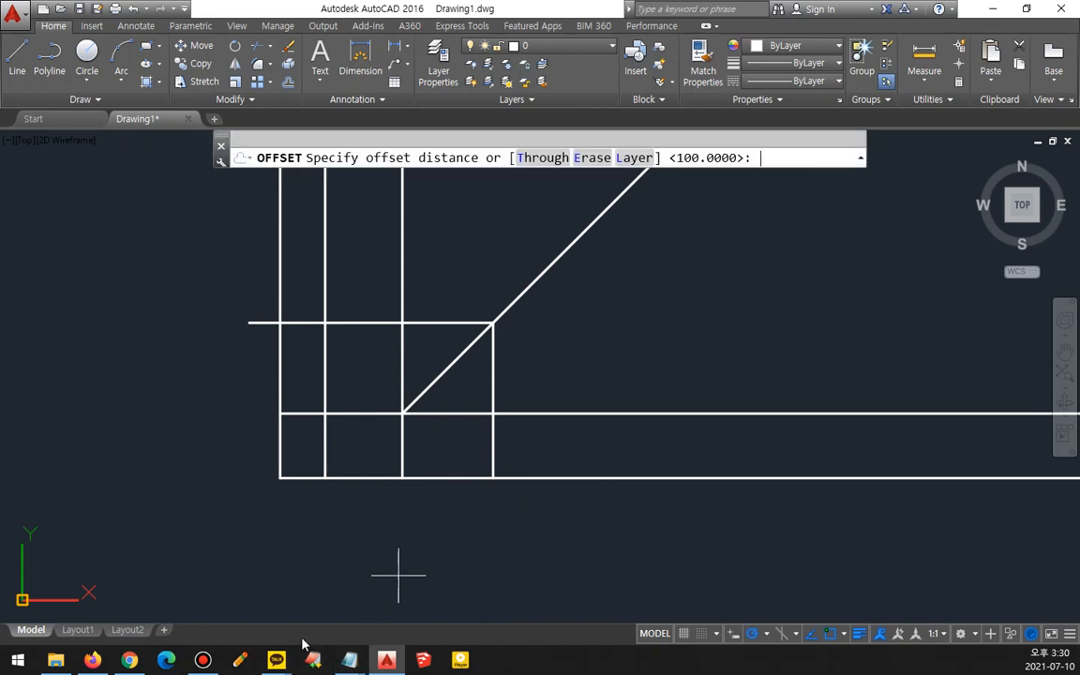
{"action": "type", "text": "5"}
{"action": "key", "text": "Return"}
{"action": "left_click", "coordinate": [492, 396]}
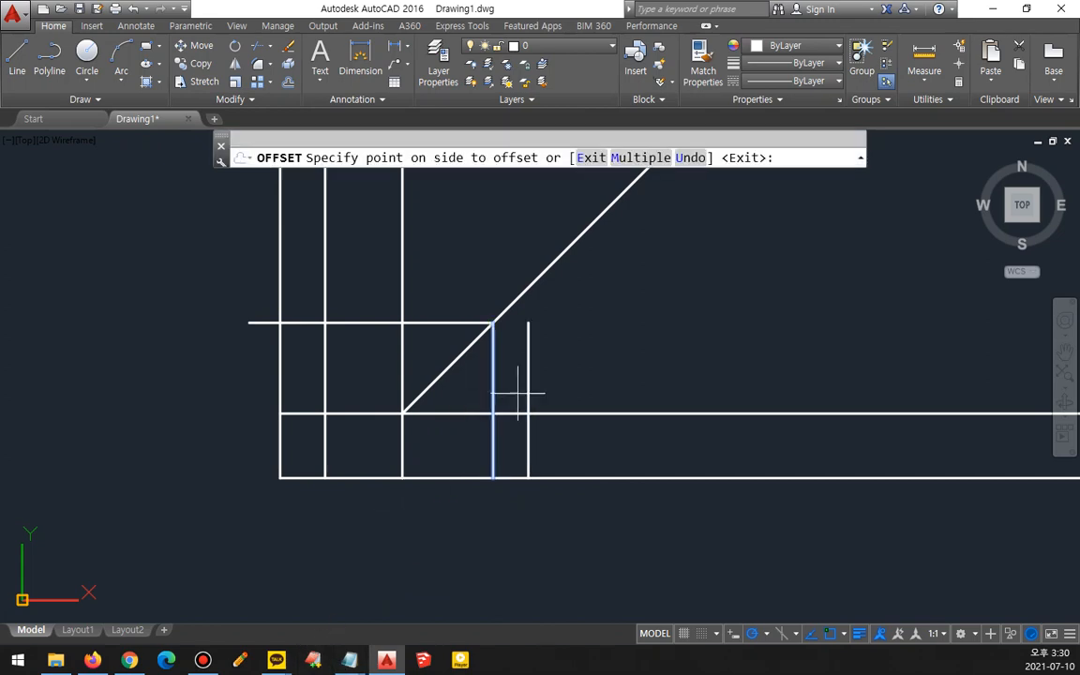
{"action": "left_click", "coordinate": [531, 384]}
{"action": "left_click", "coordinate": [530, 382]}
{"action": "left_click", "coordinate": [600, 379]}
{"action": "left_click", "coordinate": [438, 321]}
{"action": "left_click", "coordinate": [439, 298]}
{"action": "left_click", "coordinate": [439, 289]}
{"action": "left_click", "coordinate": [440, 263]}
{"action": "key", "text": "Escape"}
- Fillet the 45° line and the rightmost vertical line into a sharp corner
{"action": "type", "text": "f"}
{"action": "key", "text": "Return"}
{"action": "left_click", "coordinate": [562, 337]}
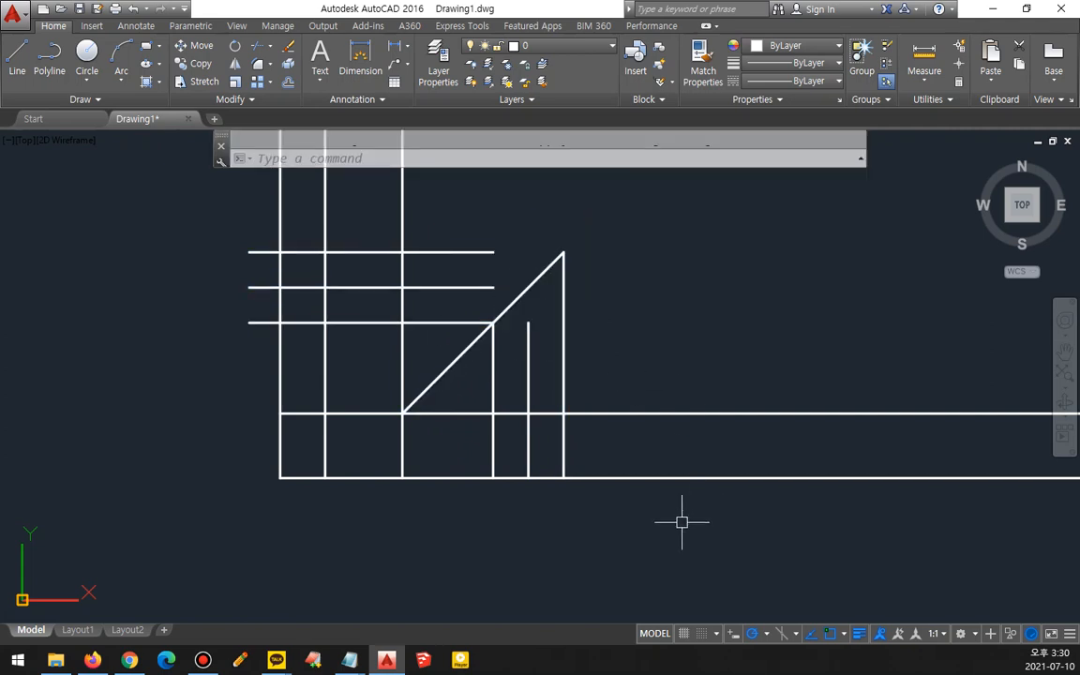
- Trim the extra lines around the side view using a fence
{"action": "type", "text": "tr"}
{"action": "key", "text": "Return"}
{"action": "key", "text": "Return"}
{"action": "type", "text": "f"}
{"action": "key", "text": "Return"}
{"action": "left_click", "coordinate": [637, 503]}
{"action": "left_click", "coordinate": [606, 371]}
{"action": "left_click", "coordinate": [481, 387]}
- Trim the extra lines around the top view with a second fence, leaving the three view outlines
{"action": "key", "text": "Return"}
{"action": "type", "text": "f"}
{"action": "key", "text": "Return"}
{"action": "left_click", "coordinate": [229, 375]}
{"action": "left_click", "coordinate": [438, 349]}
{"action": "left_click", "coordinate": [431, 222]}
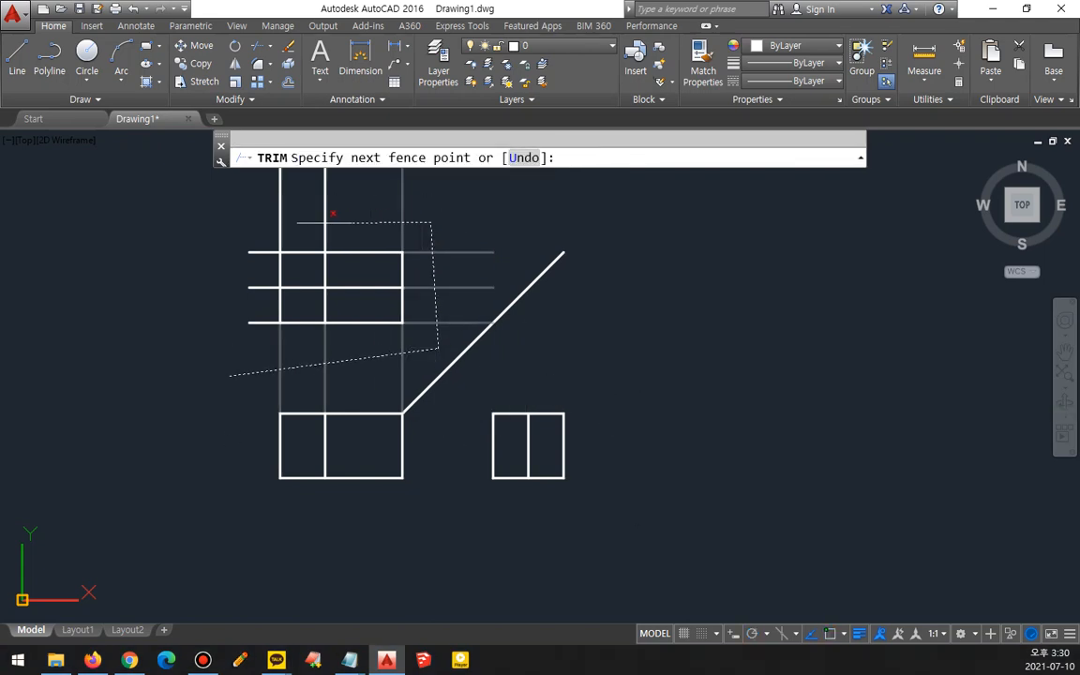
{"action": "left_click", "coordinate": [264, 223]}
{"action": "key", "text": "Return"}
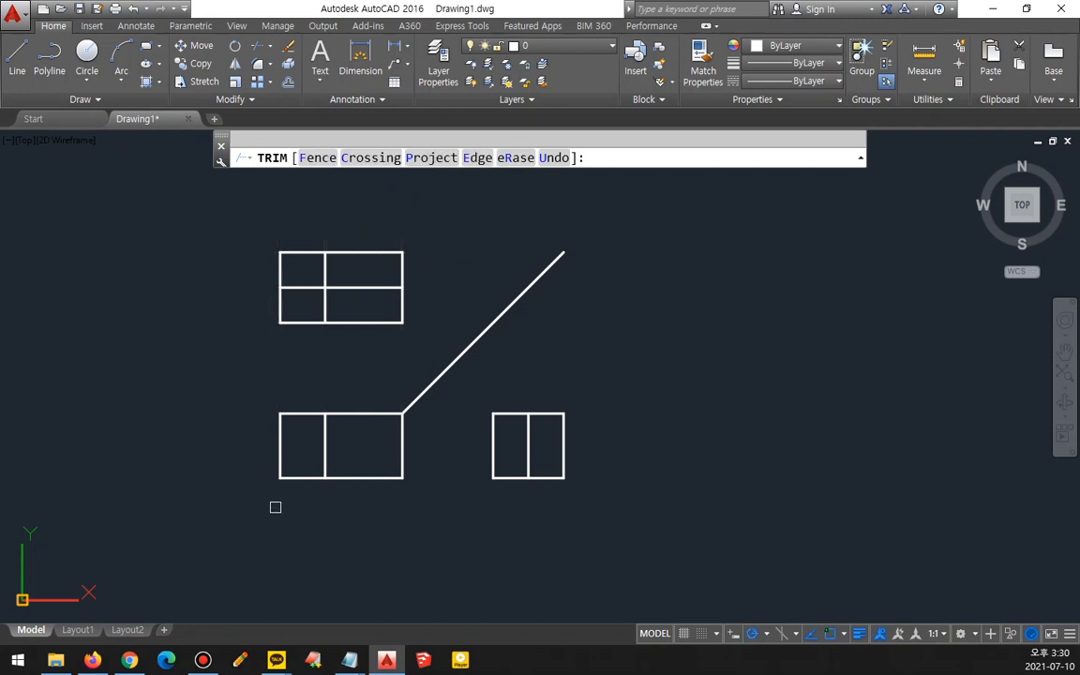
{"action": "scroll", "coordinate": [307, 439], "scroll_direction": "up", "scroll_amount": 2}
{"action": "key", "text": "Return"}
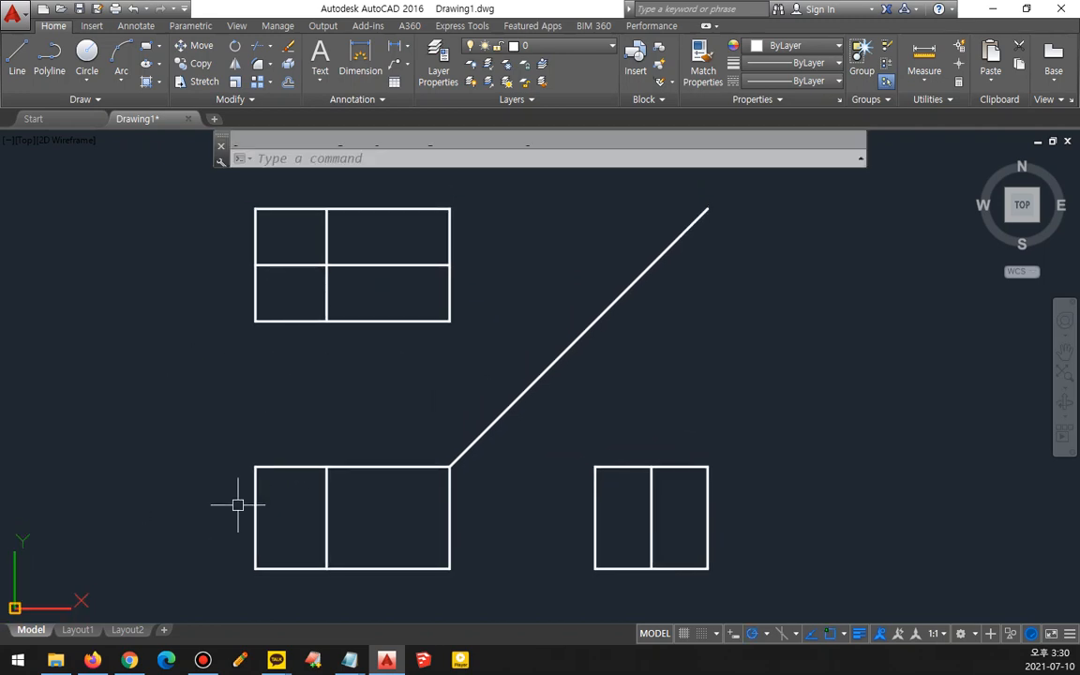
- In the front view, draw lines from the lower-left corner to the top of the inner vertical line and down to the lower-right corner
{"action": "type", "text": "l"}
{"action": "key", "text": "Return"}
{"action": "left_click", "coordinate": [255, 568]}
{"action": "type", "text": "end"}
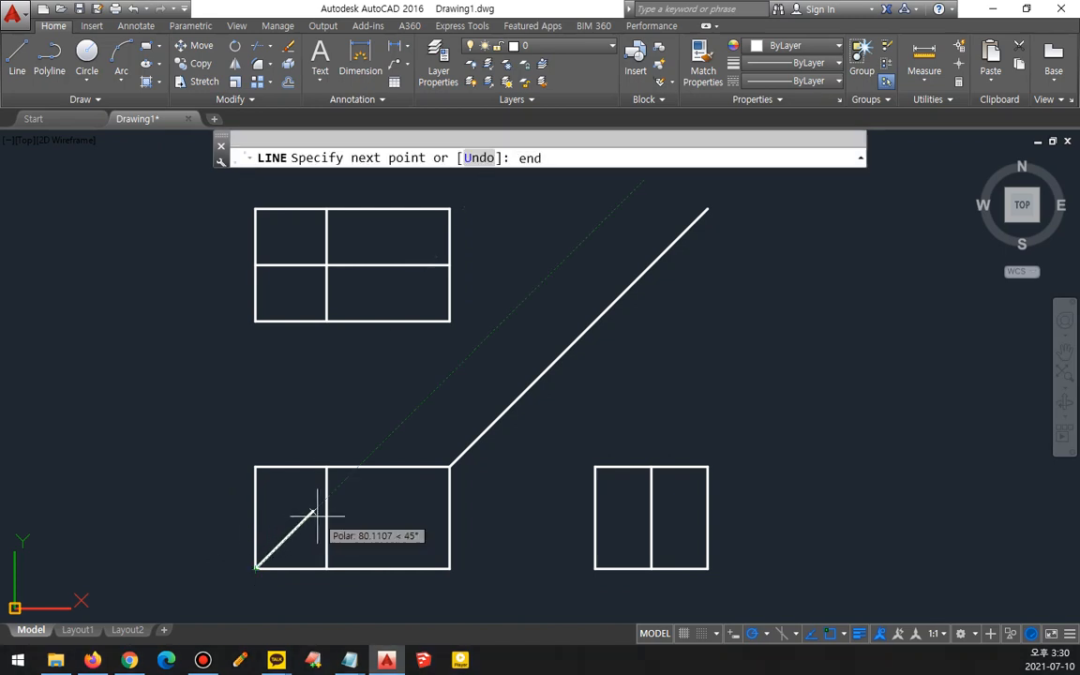
{"action": "key", "text": "Return"}
{"action": "left_click", "coordinate": [326, 501]}
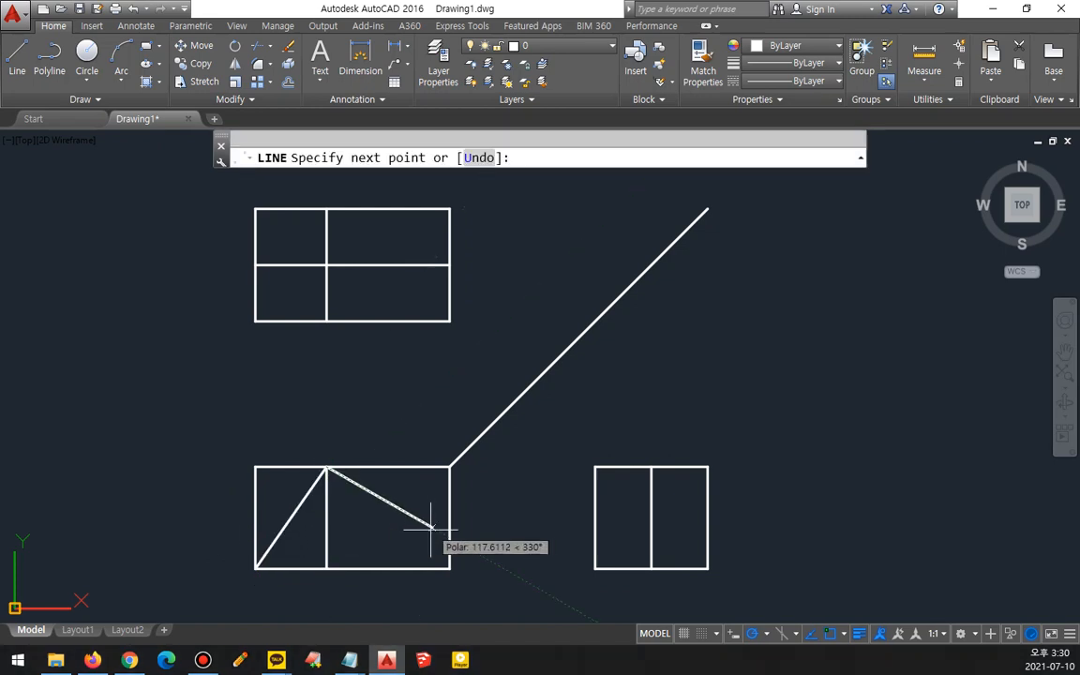
{"action": "type", "text": "end"}
{"action": "key", "text": "Return"}
{"action": "left_click", "coordinate": [450, 566]}
{"action": "key", "text": "Return"}
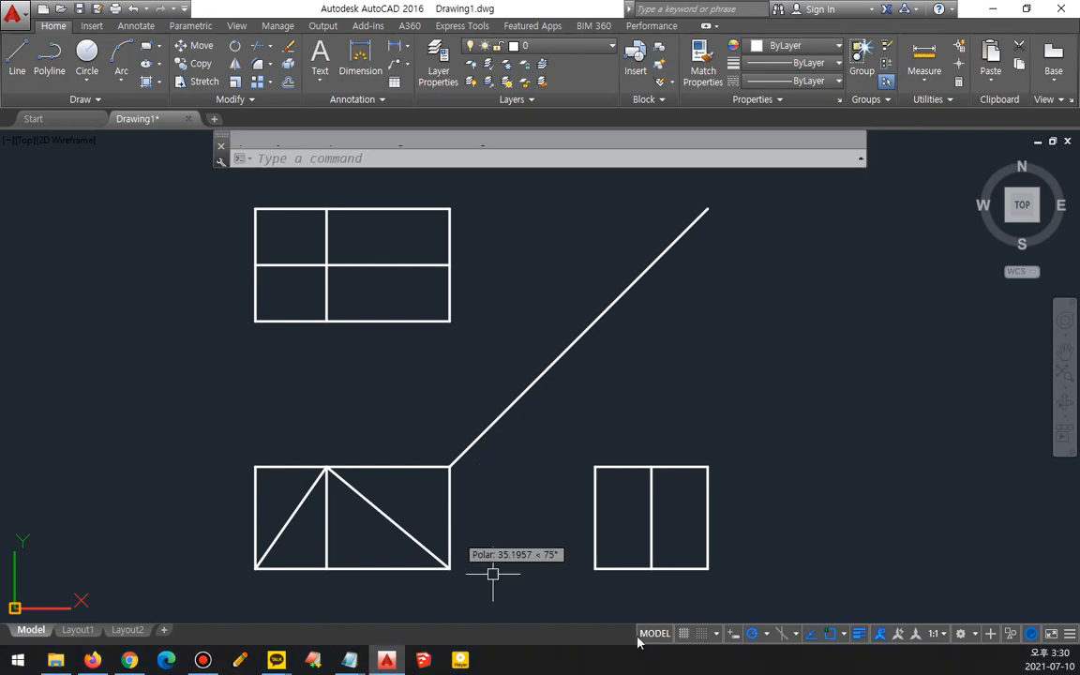
- Turn on object snap and draw lines in the side view from both lower corners up to the top of the centre line
{"action": "left_click", "coordinate": [766, 637]}
{"action": "left_click", "coordinate": [773, 464]}
{"action": "type", "text": "l"}
{"action": "key", "text": "Return"}
{"action": "left_click", "coordinate": [594, 568]}
{"action": "left_click", "coordinate": [650, 467]}
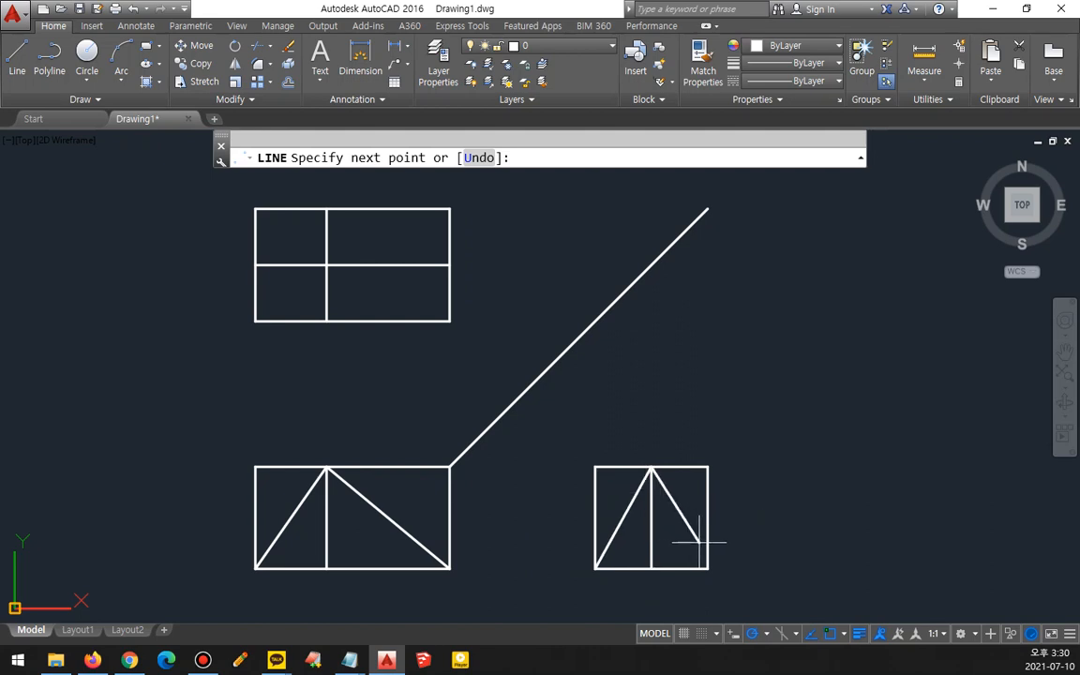
{"action": "left_click", "coordinate": [708, 567]}
{"action": "key", "text": "Return"}
{"action": "key", "text": "Return"}
- Draw a diamond in the top view connecting the midpoints of its four edges
{"action": "left_click", "coordinate": [450, 265]}
{"action": "left_click", "coordinate": [326, 321]}
{"action": "left_click", "coordinate": [255, 265]}
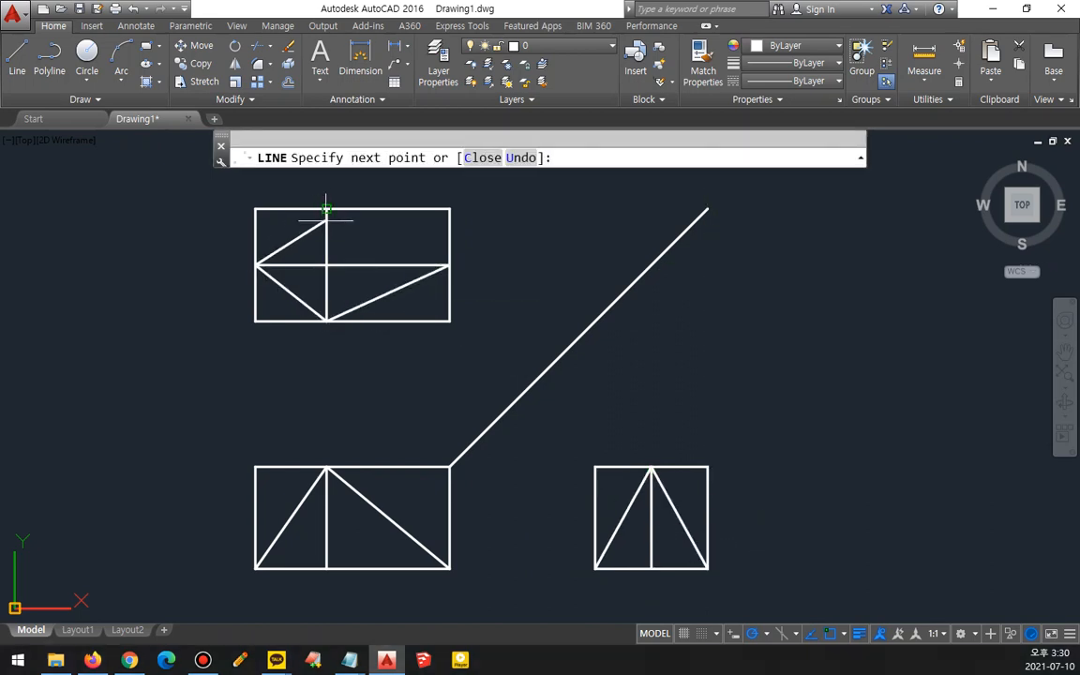
{"action": "left_click", "coordinate": [326, 209]}
{"action": "left_click", "coordinate": [450, 265]}
{"action": "key", "text": "Return"}
- Delete the outer rectangle of the top view
{"action": "left_click", "coordinate": [466, 346]}
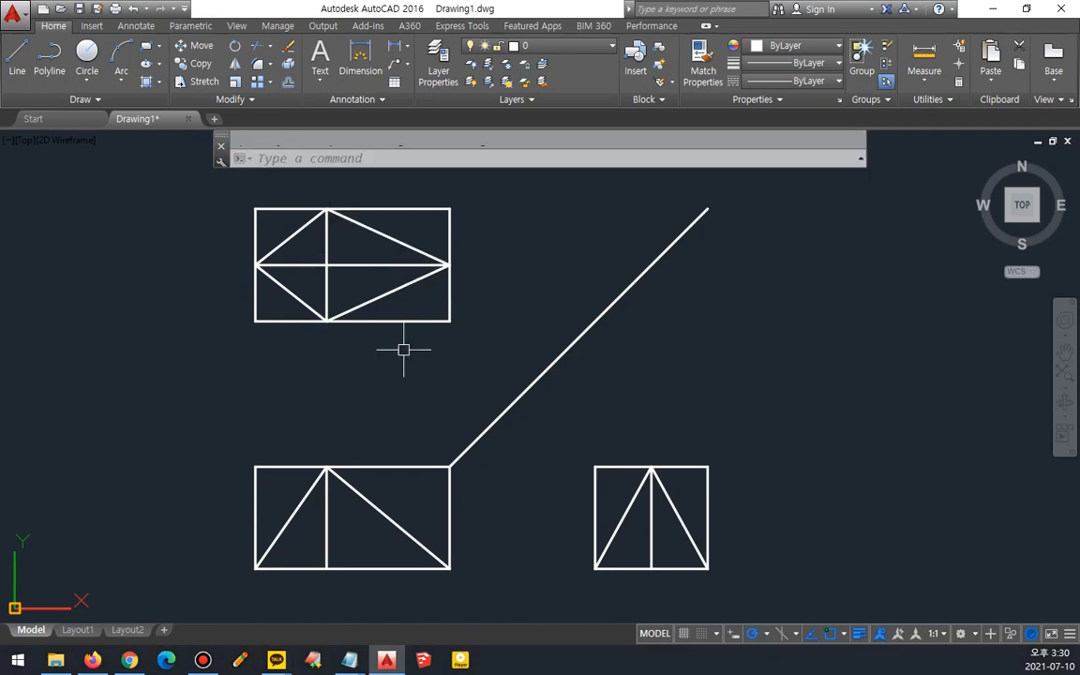
{"action": "left_click", "coordinate": [427, 301]}
{"action": "left_click", "coordinate": [275, 217]}
{"action": "left_click", "coordinate": [241, 199]}
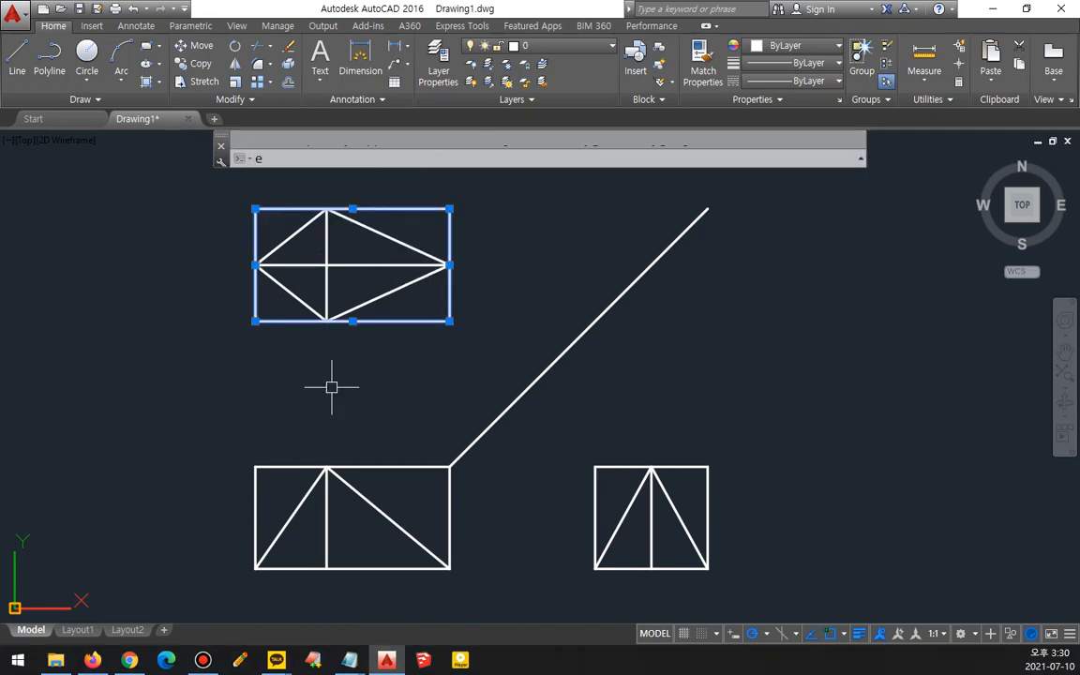
{"action": "key", "text": "Delete"}
- Delete the side and top edges of the front and side view rectangles, leaving triangles
{"action": "left_click", "coordinate": [720, 449]}
{"action": "left_click", "coordinate": [653, 476]}
{"action": "left_click", "coordinate": [604, 481]}
{"action": "left_click", "coordinate": [579, 458]}
{"action": "left_click", "coordinate": [457, 496]}
{"action": "left_click", "coordinate": [422, 482]}
{"action": "left_click", "coordinate": [267, 474]}
{"action": "left_click", "coordinate": [224, 448]}
{"action": "key", "text": "Delete"}
- Offset the base line of the side view triangle 10 upward
{"action": "type", "text": "z"}
{"action": "key", "text": "Return"}
{"action": "type", "text": "a"}
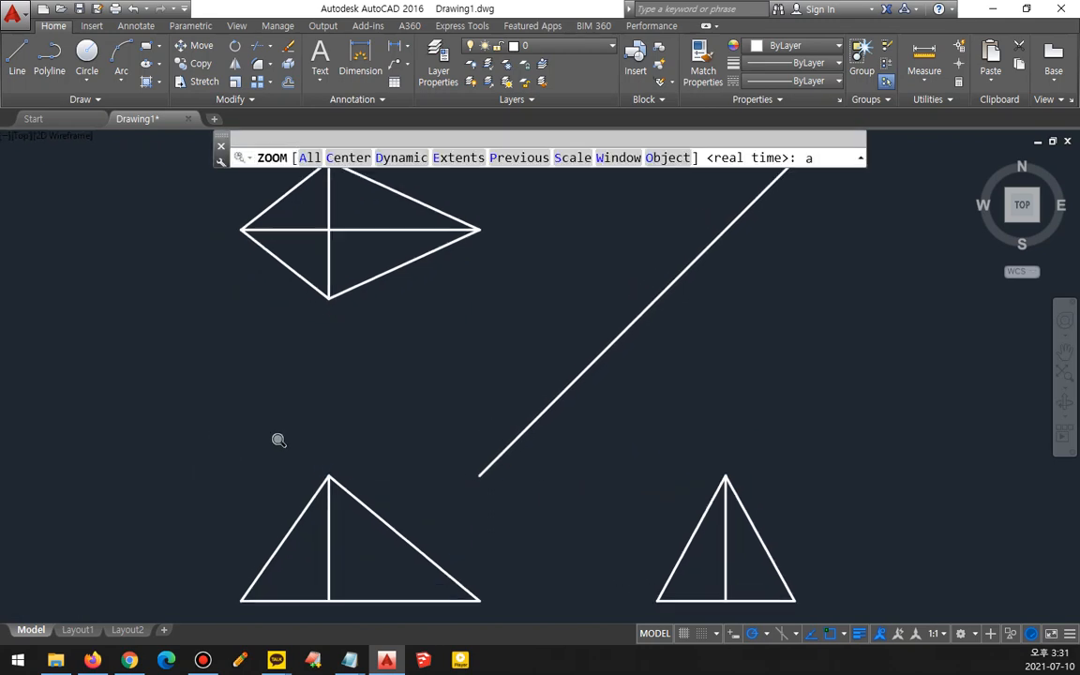
{"action": "key", "text": "Return"}
{"action": "middle_click_drag", "start_coordinate": [492, 382], "coordinate": [492, 421]}
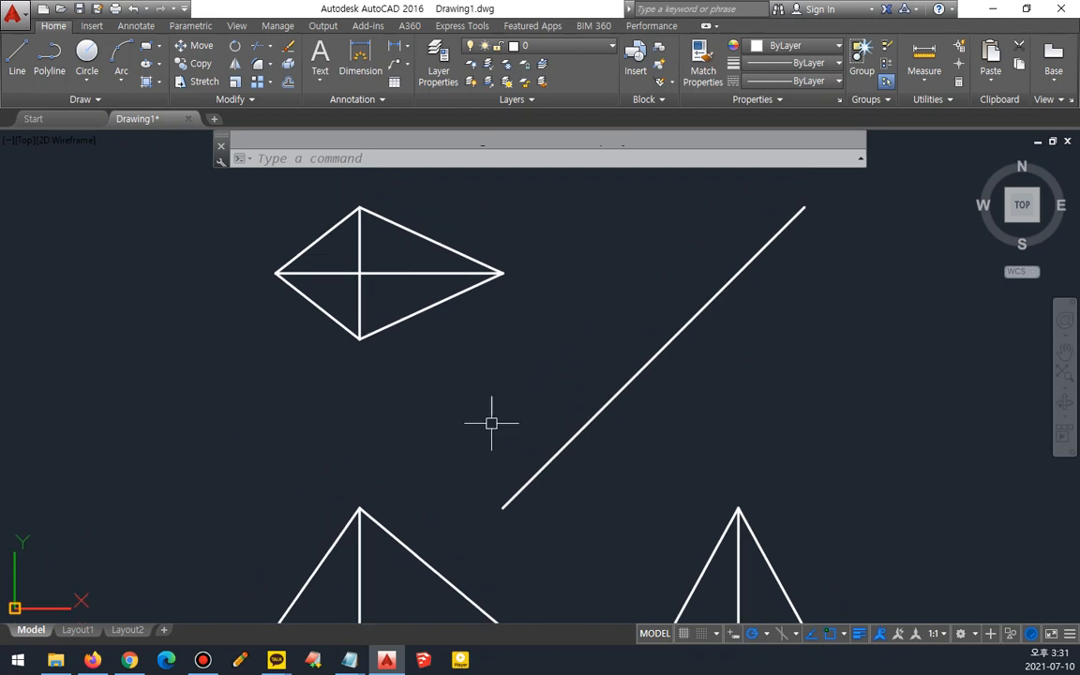
{"action": "scroll", "coordinate": [492, 421], "scroll_direction": "down", "scroll_amount": 2}
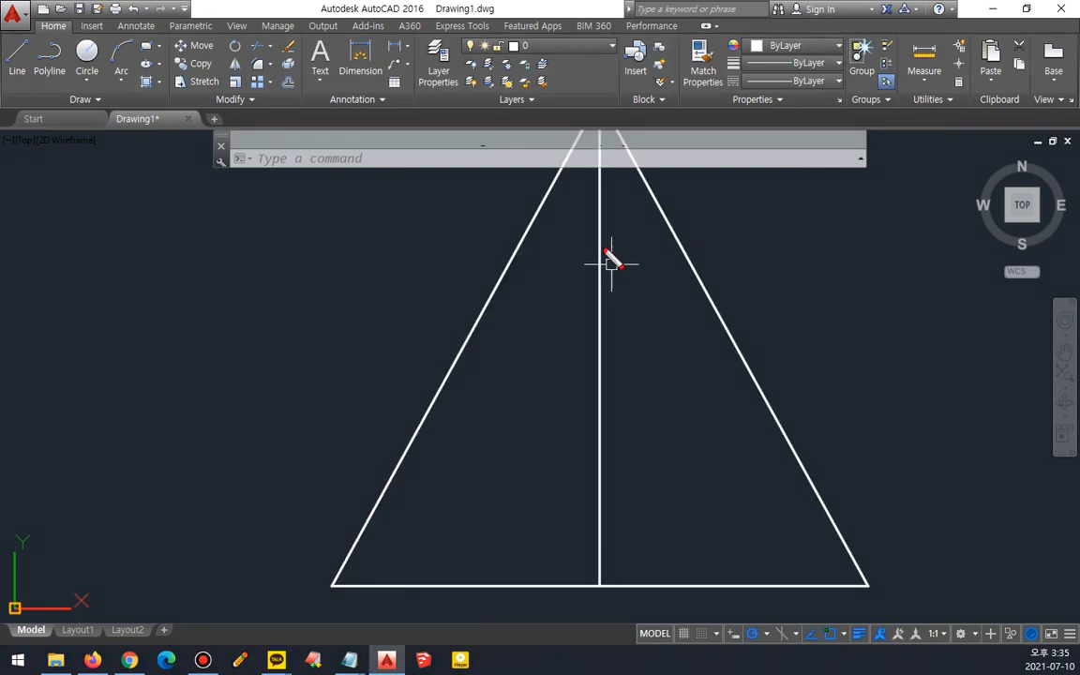
{"action": "mouse_move", "coordinate": [598, 232]}
{"action": "left_mouse_down"}
{"action": "mouse_move", "coordinate": [558, 353]}
{"action": "mouse_move", "coordinate": [446, 523]}
{"action": "mouse_move", "coordinate": [675, 523]}
{"action": "mouse_move", "coordinate": [769, 508]}
{"action": "mouse_move", "coordinate": [642, 302]}
{"action": "left_mouse_up"}
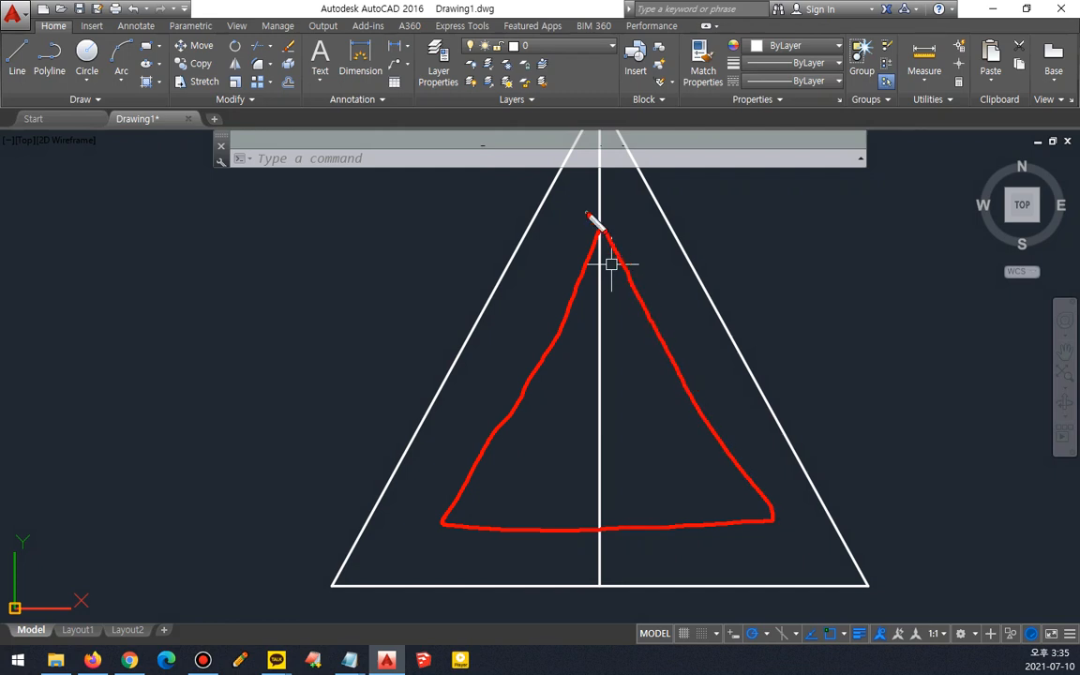
{"action": "key", "text": "Escape"}
{"action": "scroll", "coordinate": [581, 353], "scroll_direction": "down", "scroll_amount": 2}
{"action": "middle_click_drag", "start_coordinate": [591, 380], "coordinate": [564, 375]}
{"action": "type", "text": "o"}
{"action": "key", "text": "Return"}
{"action": "type", "text": "10"}
{"action": "key", "text": "Return"}
{"action": "left_click", "coordinate": [648, 495]}
{"action": "left_click", "coordinate": [630, 454]}
{"action": "key", "text": "Return"}
- Offset the triangle's centre line 30 to both the left and the right
{"action": "type", "text": "o"}
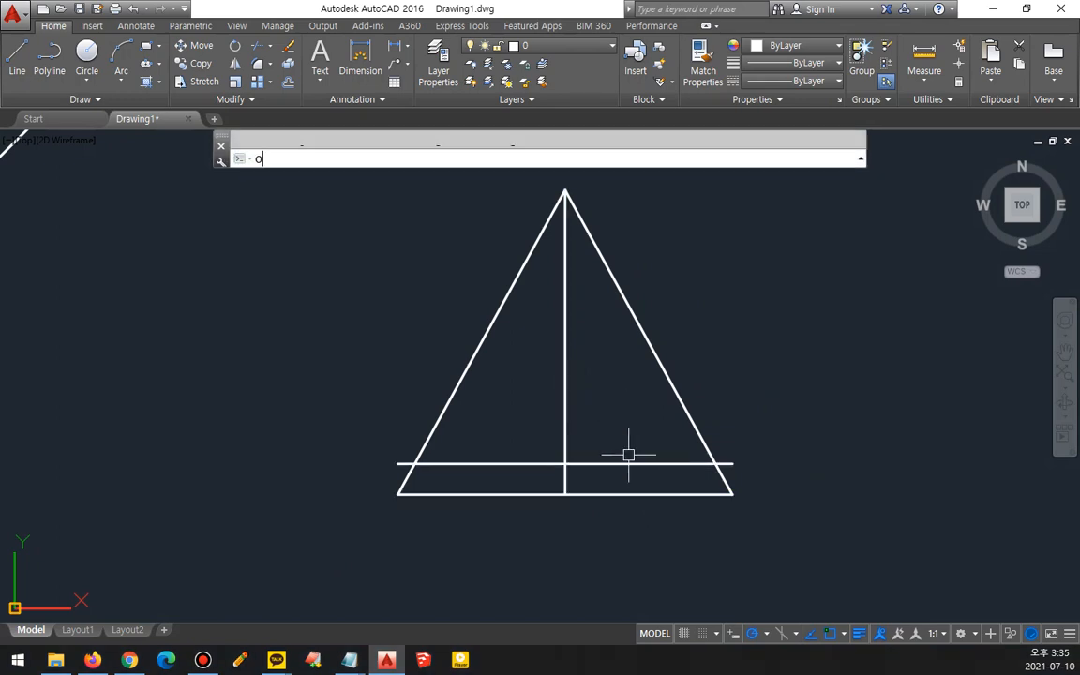
{"action": "key", "text": "Return"}
{"action": "type", "text": "30"}
{"action": "key", "text": "Return"}
{"action": "left_click", "coordinate": [564, 415]}
{"action": "left_click", "coordinate": [548, 417]}
{"action": "left_click", "coordinate": [566, 412]}
{"action": "left_click", "coordinate": [608, 421]}
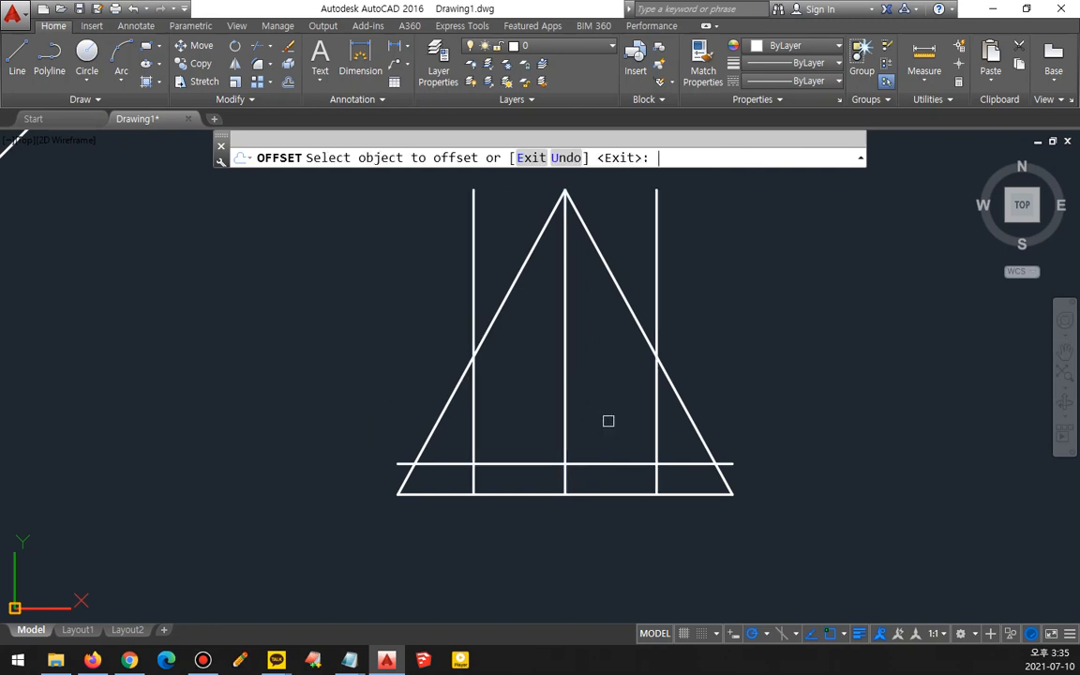
{"action": "key", "text": "Return"}
- Rotate the right vertical offset line 24° about its intersection with the raised base line
{"action": "type", "text": "ro"}
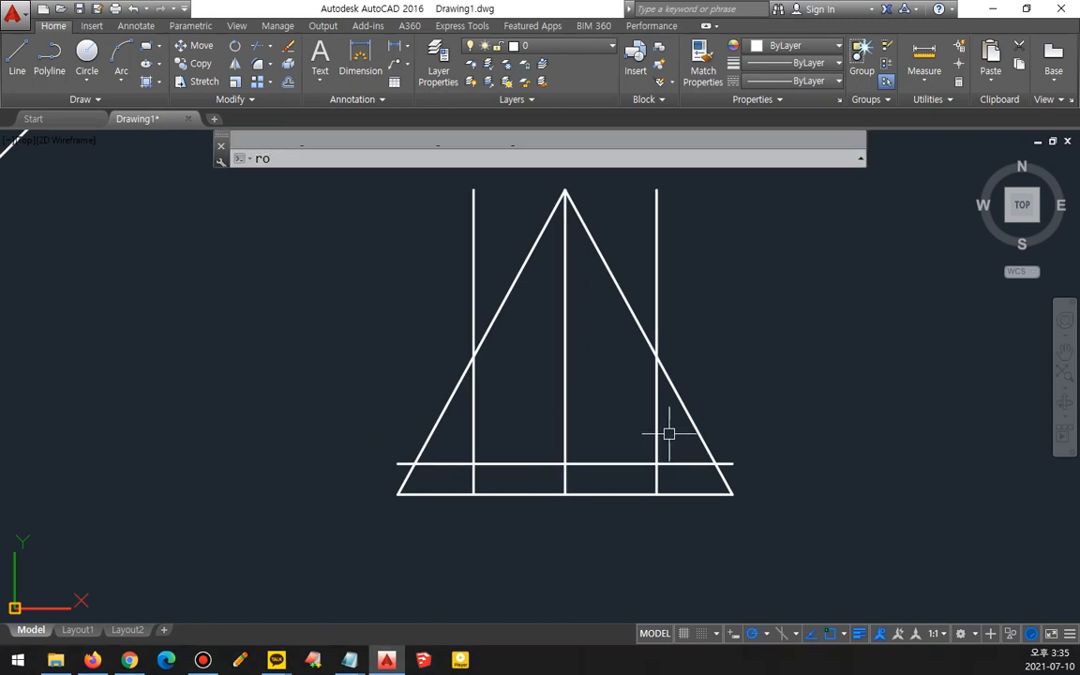
{"action": "key", "text": "Return"}
{"action": "left_click", "coordinate": [656, 439]}
{"action": "key", "text": "Return"}
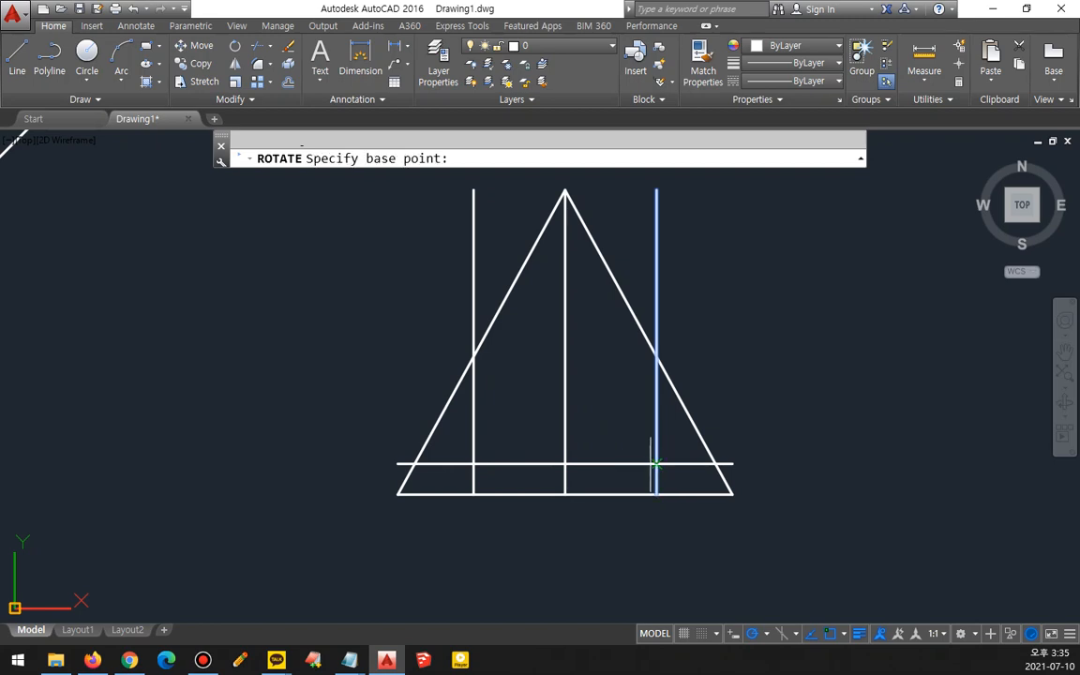
{"action": "left_click", "coordinate": [656, 463]}
{"action": "type", "text": "24"}
{"action": "key", "text": "Return"}
- Rotate the left vertical offset line -24° about its intersection with the raised base line
{"action": "key", "text": "Return"}
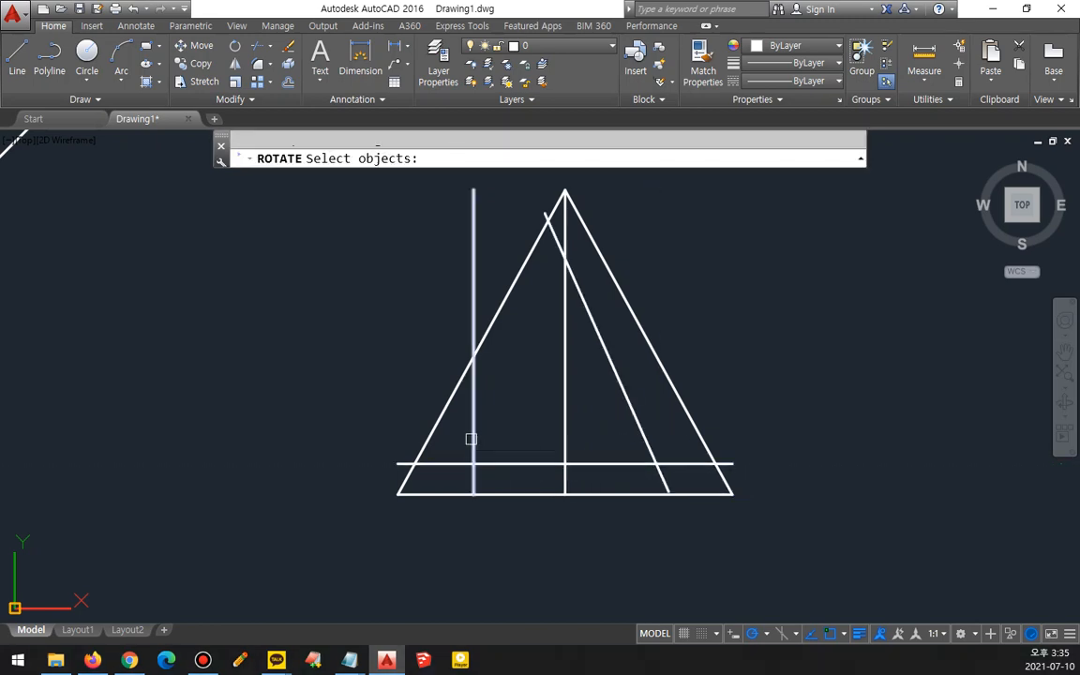
{"action": "left_click", "coordinate": [471, 439]}
{"action": "key", "text": "Return"}
{"action": "left_click", "coordinate": [473, 463]}
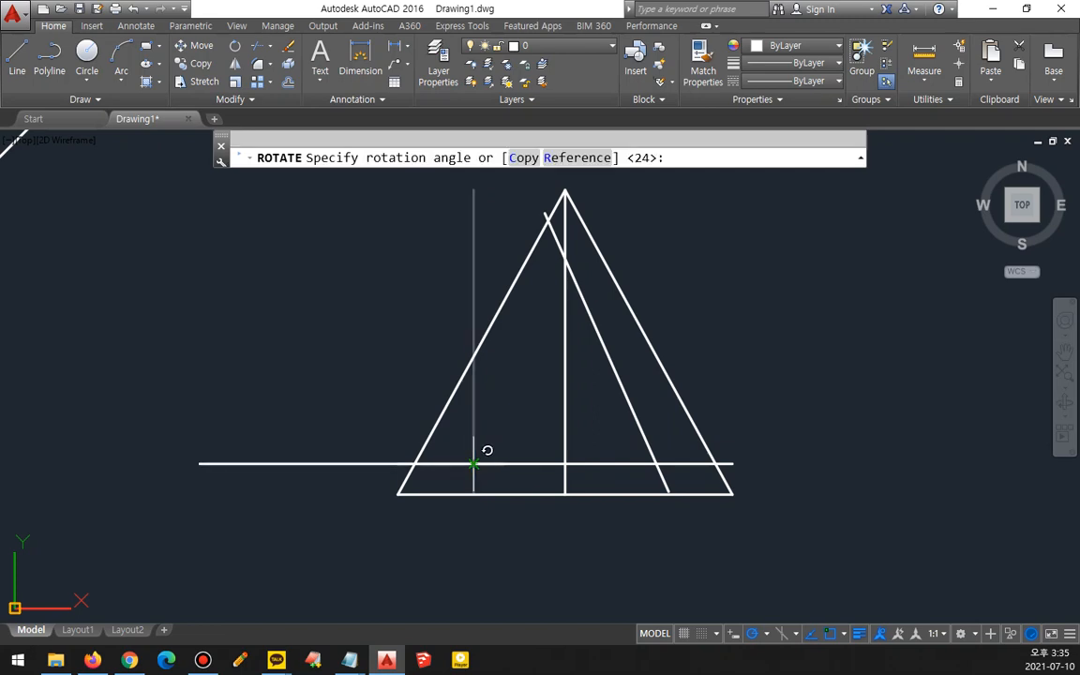
{"action": "type", "text": "-24"}
{"action": "key", "text": "Return"}
- Fillet the two rotated lines with each other and with the raised base line to close an inner triangle
{"action": "type", "text": "f"}
{"action": "key", "text": "Return"}
{"action": "left_click", "coordinate": [487, 443]}
{"action": "left_click", "coordinate": [498, 458]}
{"action": "key", "text": "Return"}
{"action": "left_click", "coordinate": [518, 349]}
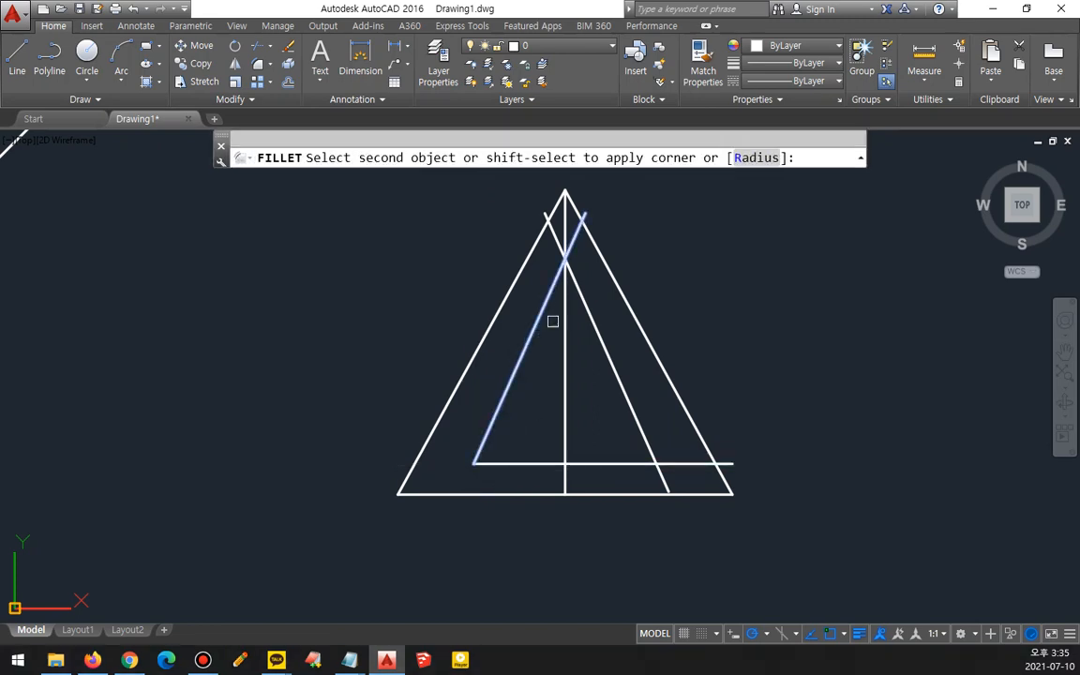
{"action": "left_click", "coordinate": [581, 306]}
{"action": "key", "text": "Return"}
{"action": "left_click", "coordinate": [621, 390]}
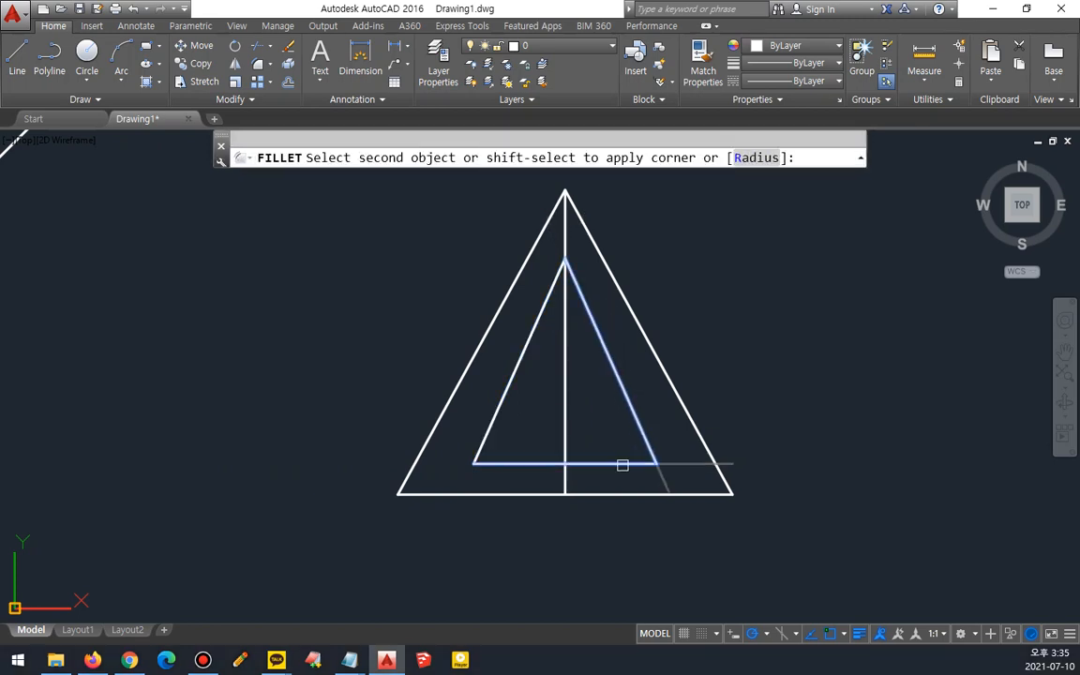
{"action": "left_click", "coordinate": [621, 462]}
- Trim the centre line segment inside the inner triangle
{"action": "type", "text": "tr"}
{"action": "key", "text": "Return"}
{"action": "key", "text": "Return"}
{"action": "left_click", "coordinate": [563, 402]}
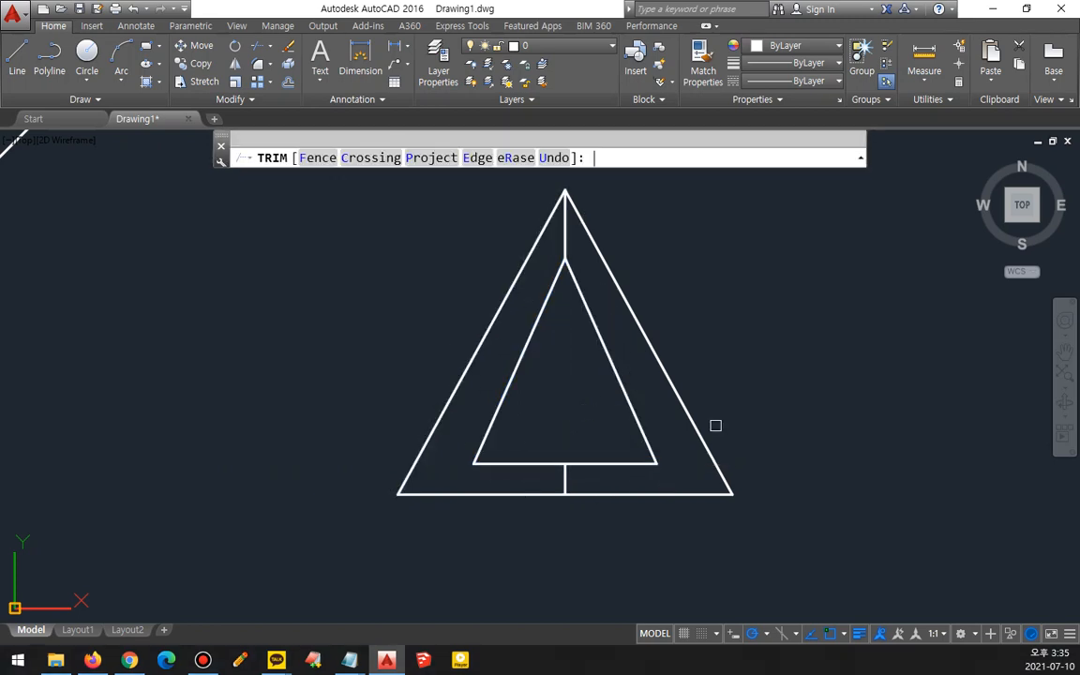
{"action": "key", "text": "Return"}
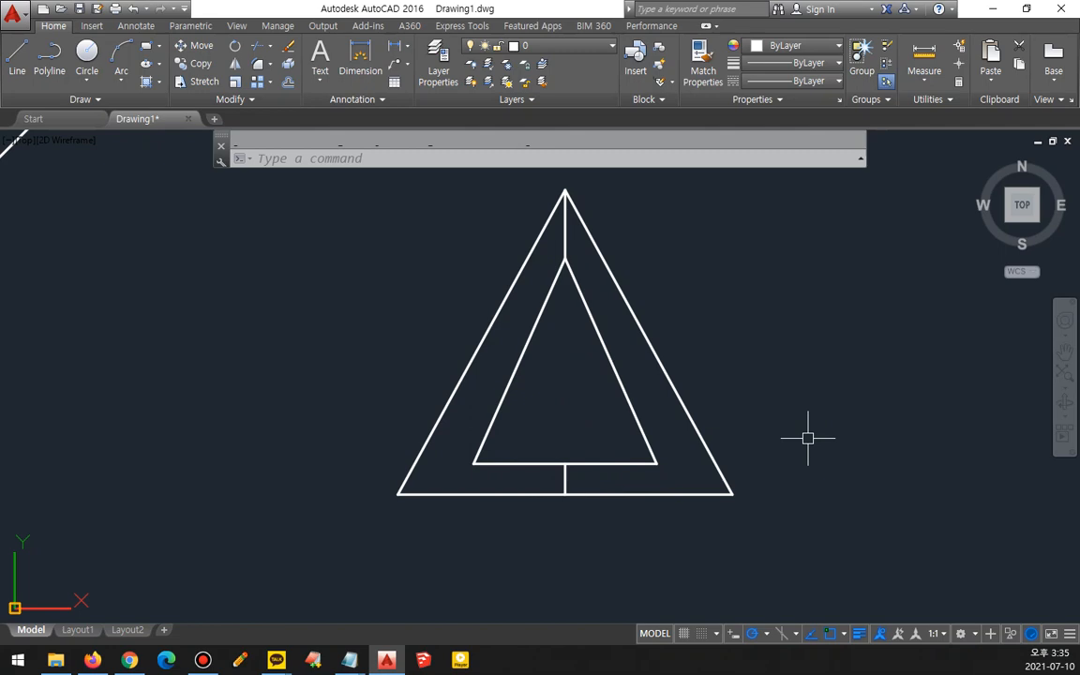
{"action": "scroll", "coordinate": [680, 465], "scroll_direction": "down", "scroll_amount": 1}
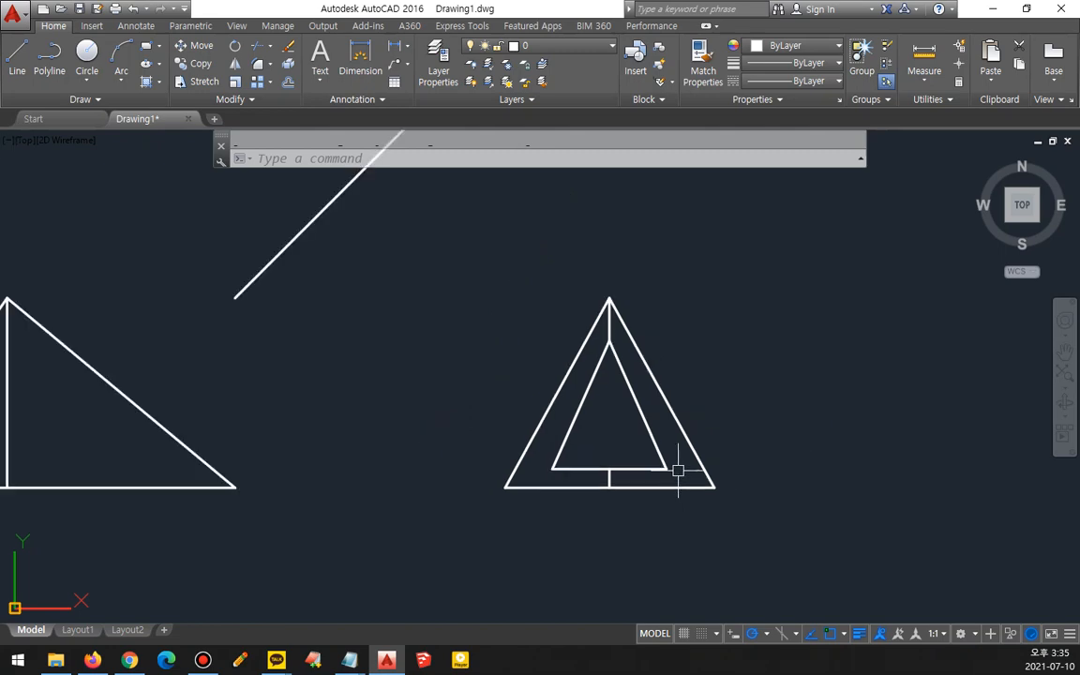
{"action": "scroll", "coordinate": [623, 421], "scroll_direction": "down", "scroll_amount": 1}
{"action": "middle_click_drag", "start_coordinate": [596, 448], "coordinate": [745, 398]}
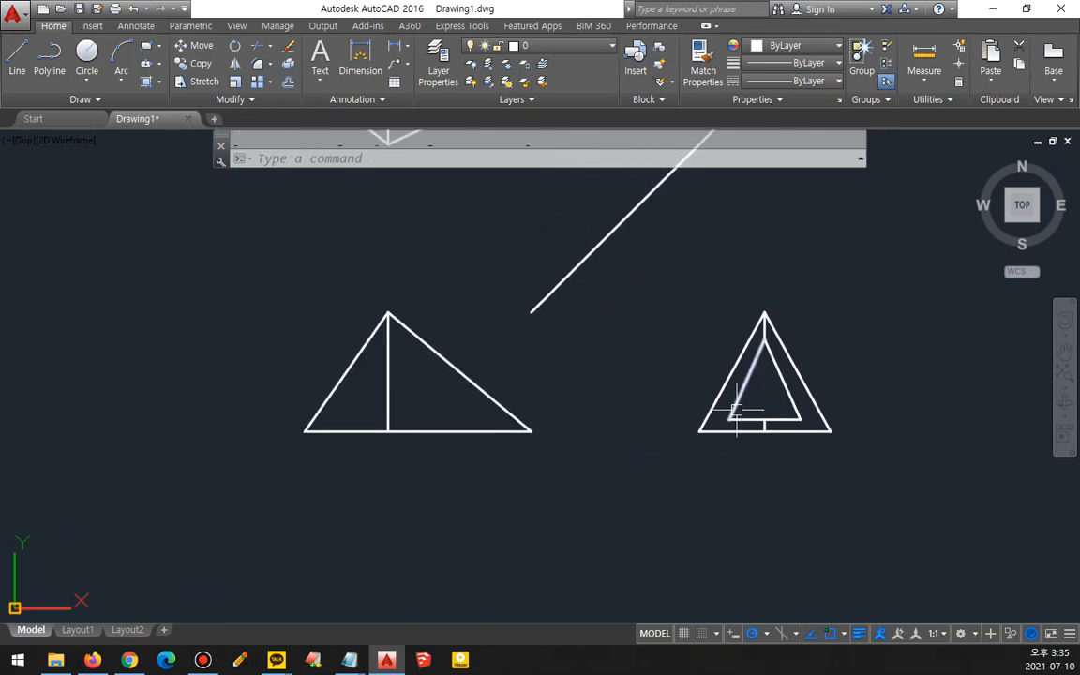
{"action": "type", "text": "l"}
{"action": "key", "text": "Return"}
{"action": "left_click", "coordinate": [729, 419]}
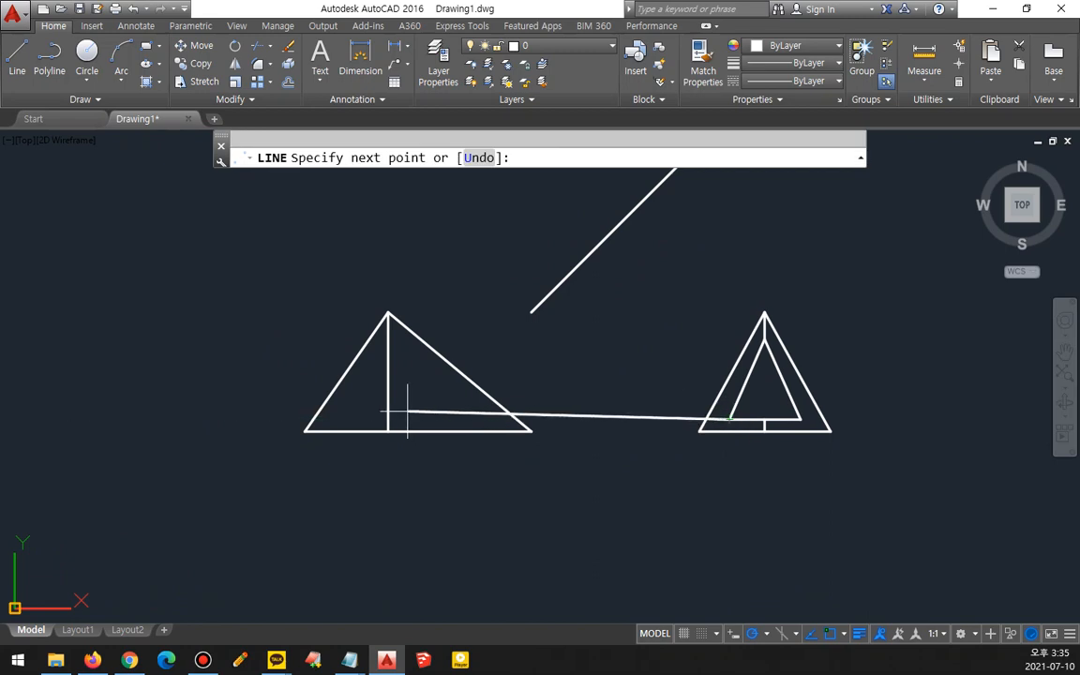
{"action": "key", "text": "Escape"}
- Draw a horizontal projection line from the side view's inner triangle apex leftward across the front view
{"action": "scroll", "coordinate": [787, 403], "scroll_direction": "up", "scroll_amount": 4}
{"action": "scroll", "coordinate": [787, 403], "scroll_direction": "up", "scroll_amount": 2}
{"action": "middle_click_drag", "start_coordinate": [787, 403], "coordinate": [485, 443]}
{"action": "scroll", "coordinate": [483, 434], "scroll_direction": "down", "scroll_amount": 2}
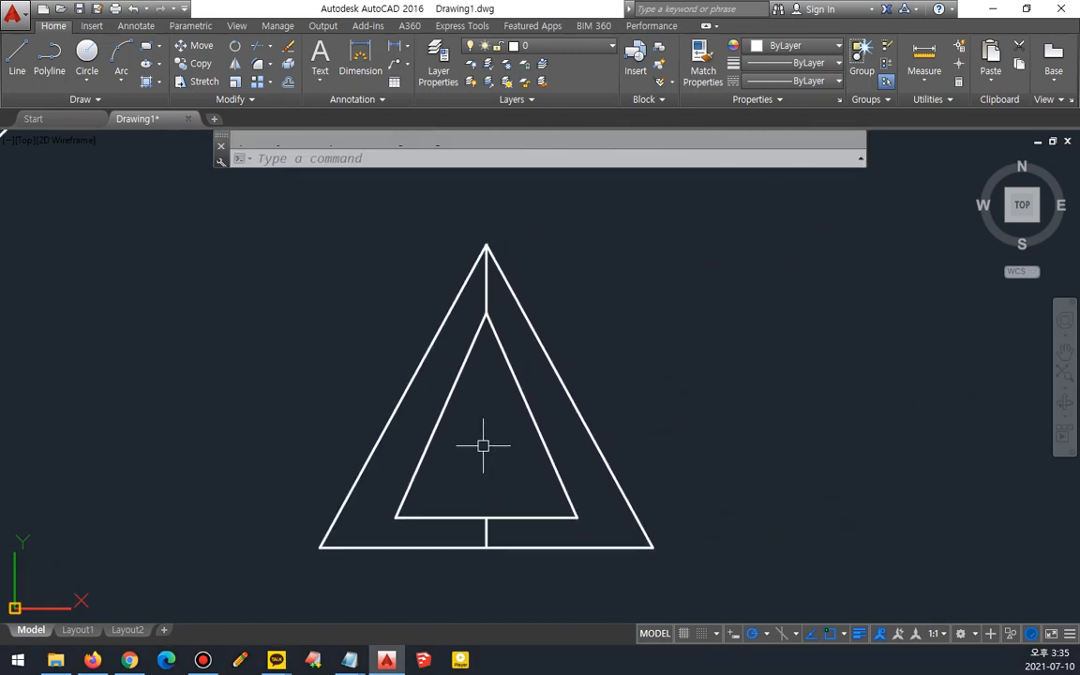
{"action": "scroll", "coordinate": [402, 330], "scroll_direction": "down", "scroll_amount": 2}
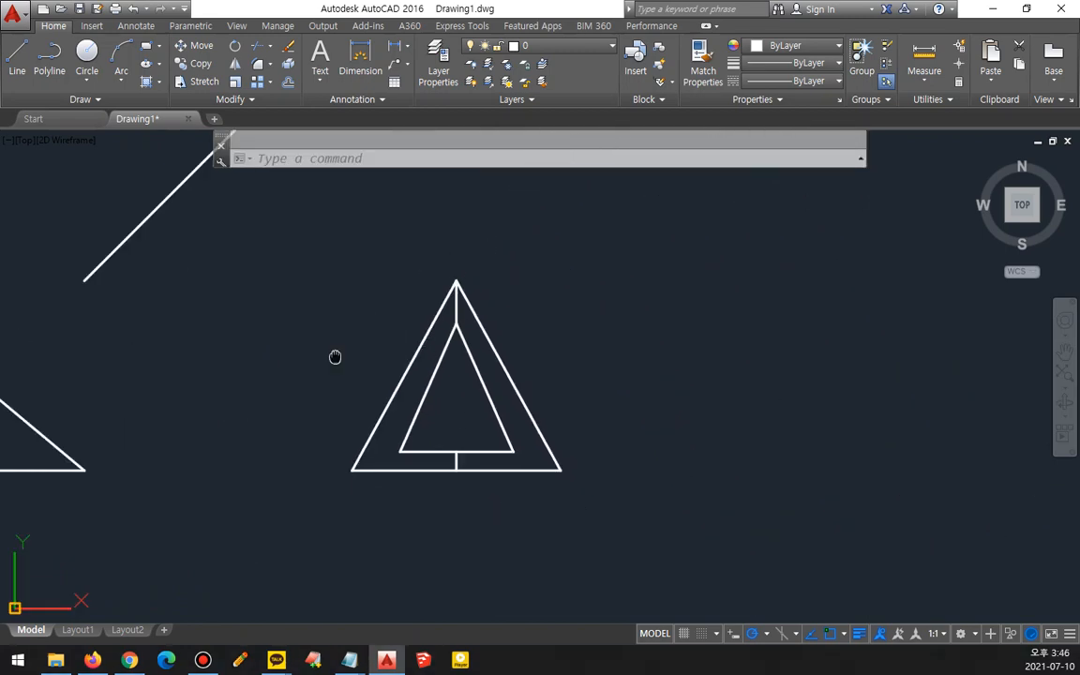
{"action": "middle_click_drag", "start_coordinate": [335, 356], "coordinate": [814, 377]}
{"action": "key", "text": "space"}
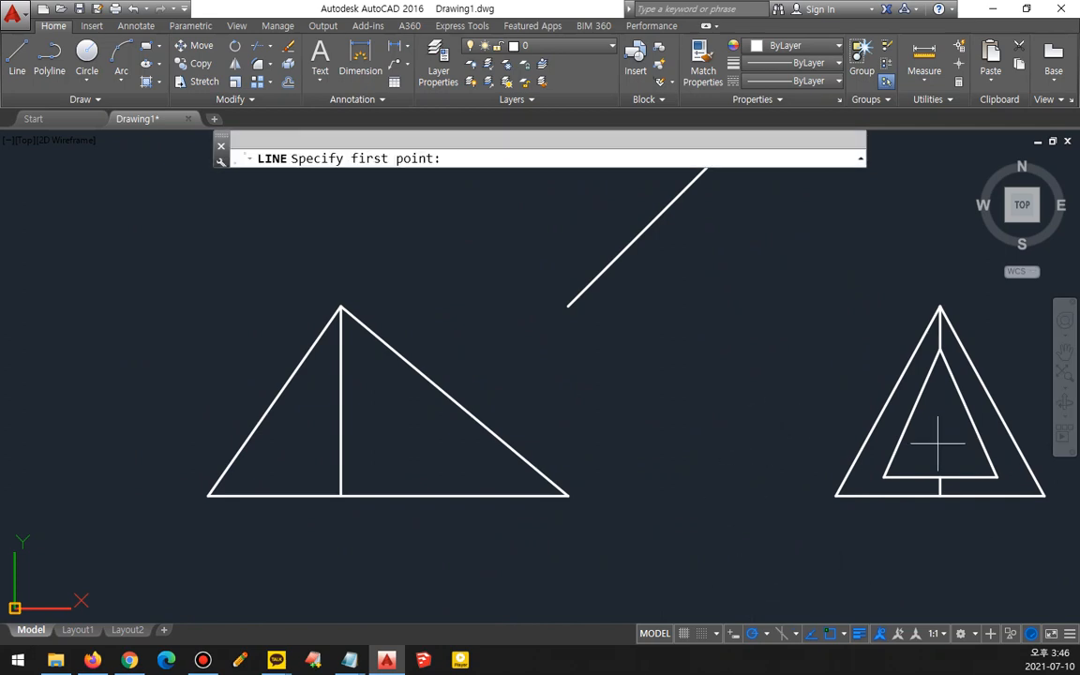
{"action": "left_click", "coordinate": [938, 348]}
{"action": "left_click", "coordinate": [133, 349]}
{"action": "key", "text": "space"}
{"action": "key", "text": "space"}
- Draw a horizontal projection line from the inner triangle's lower-left corner leftward past the front view
{"action": "left_click", "coordinate": [884, 477]}
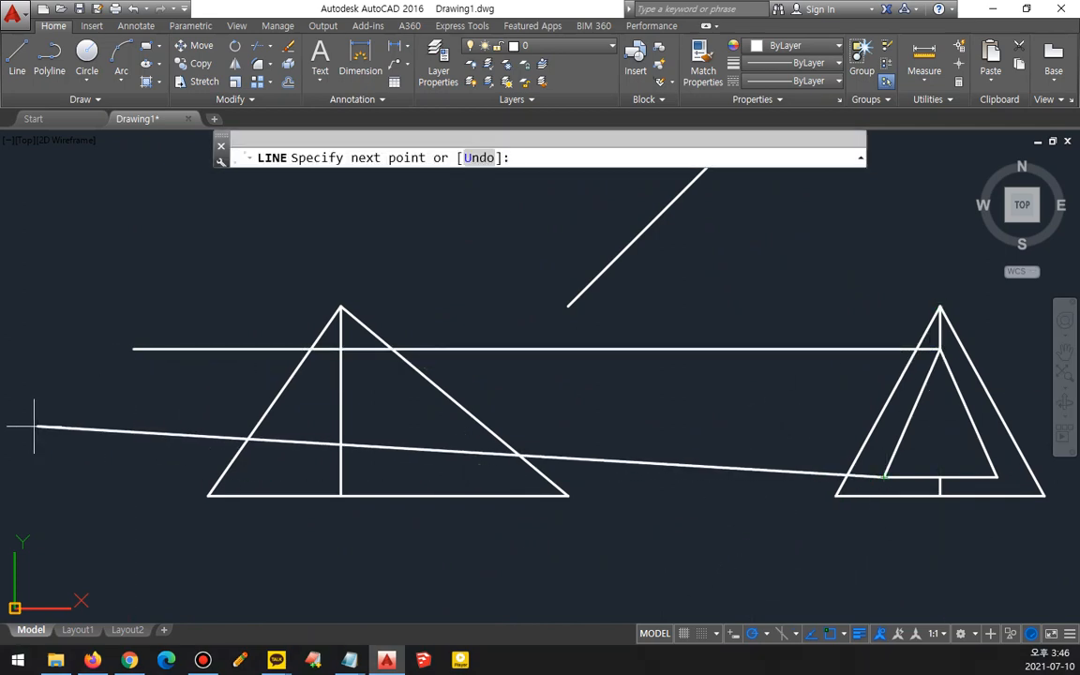
{"action": "left_click", "coordinate": [2, 477]}
{"action": "key", "text": "space"}
- Draw a projection line from the inner triangle's lower-left corner up to the 45° miter line, then left across the top view
{"action": "middle_click_drag", "start_coordinate": [712, 480], "coordinate": [367, 519]}
{"action": "key", "text": "space"}
{"action": "left_click", "coordinate": [537, 514]}
{"action": "scroll", "coordinate": [525, 183], "scroll_direction": "down", "scroll_amount": 1}
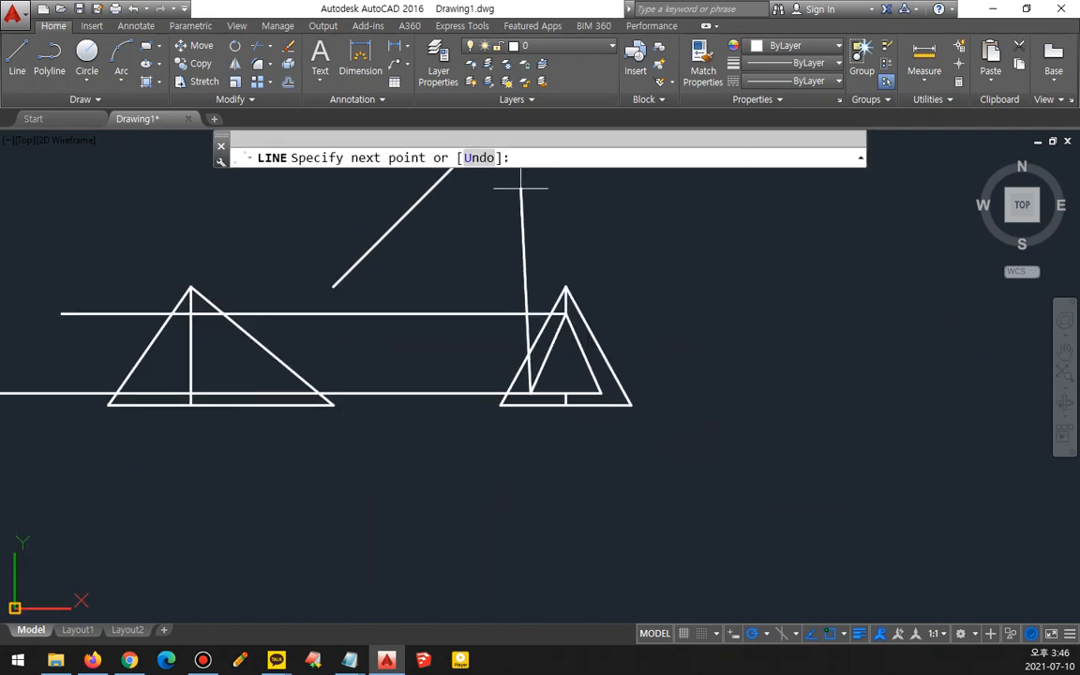
{"action": "middle_click_drag", "start_coordinate": [524, 182], "coordinate": [545, 421]}
{"action": "left_click", "coordinate": [550, 286]}
{"action": "left_click", "coordinate": [101, 286]}
{"action": "key", "text": "space"}
{"action": "key", "text": "space"}
- Draw a projection line from the inner triangle's lower-right corner up to the miter line, then left across the top view
{"action": "left_click", "coordinate": [621, 590]}
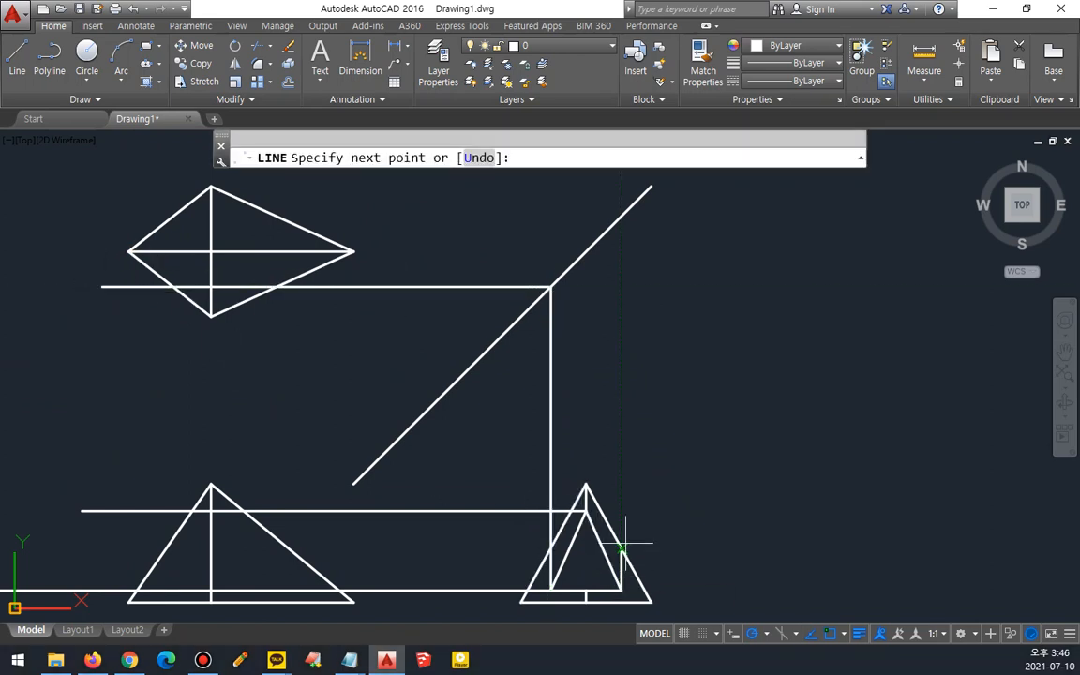
{"action": "left_click", "coordinate": [621, 216]}
{"action": "left_click", "coordinate": [102, 216]}
{"action": "key", "text": "space"}
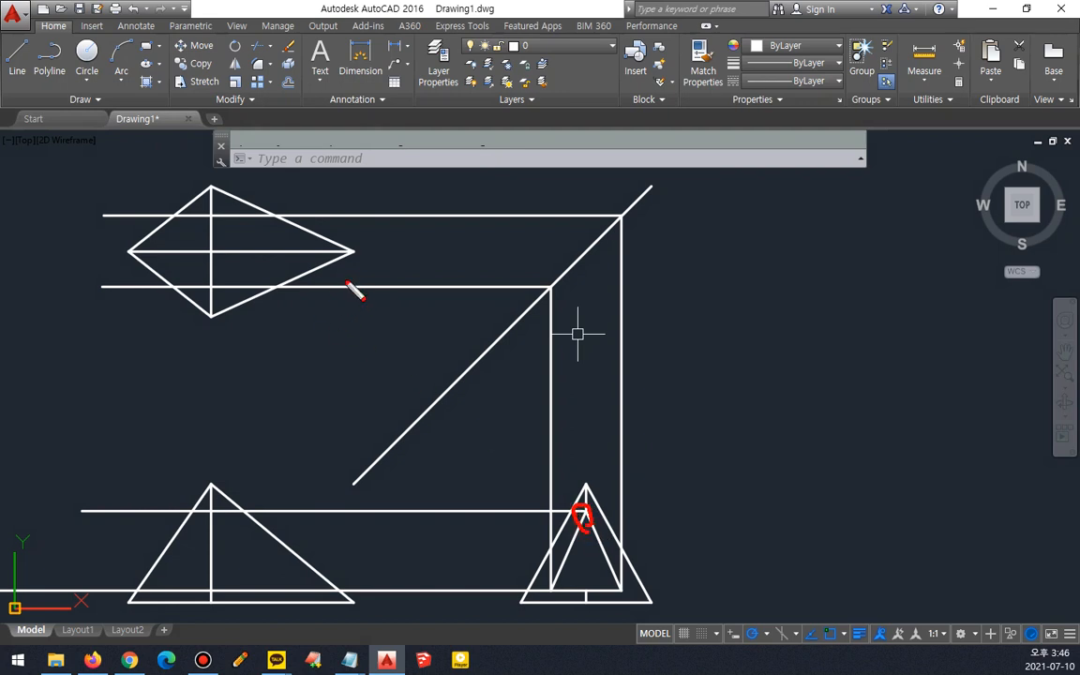
{"action": "left_click_drag", "start_coordinate": [347, 254], "coordinate": [113, 241]}
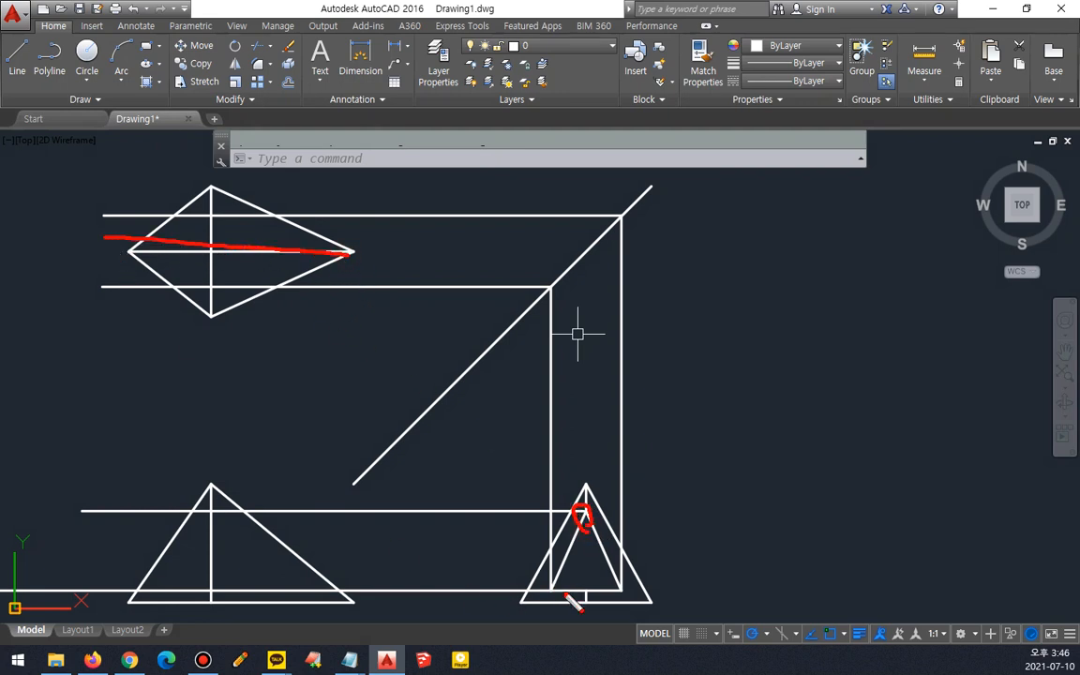
{"action": "left_click_drag", "start_coordinate": [318, 590], "coordinate": [157, 577]}
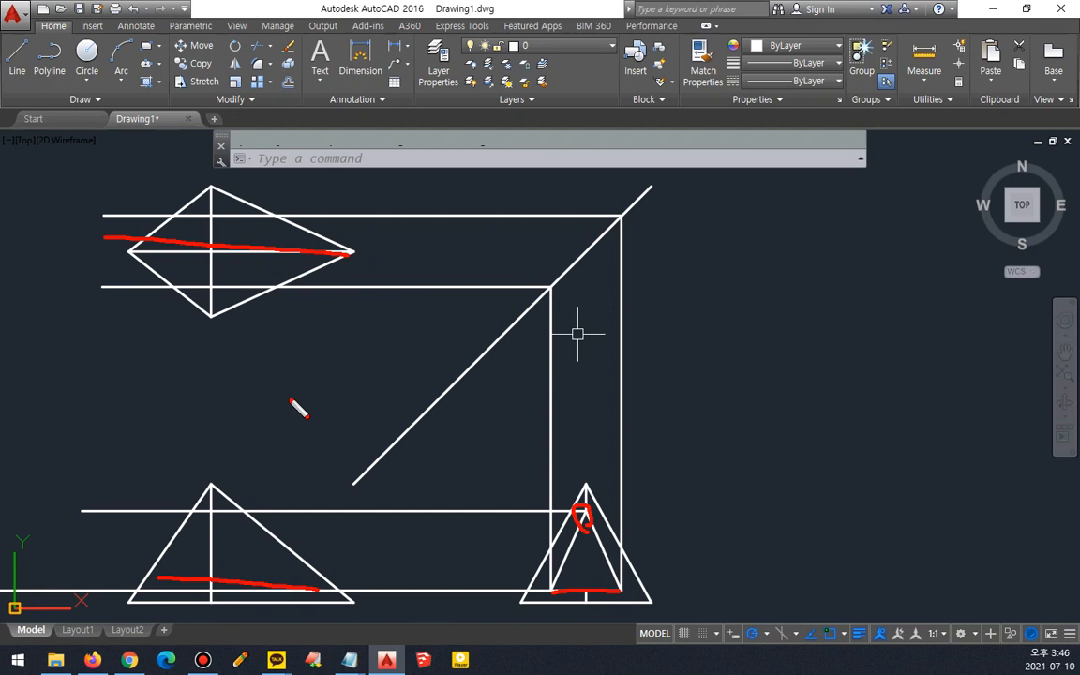
{"action": "left_click_drag", "start_coordinate": [272, 288], "coordinate": [161, 287]}
{"action": "left_click_drag", "start_coordinate": [266, 219], "coordinate": [174, 220]}
{"action": "key", "text": "Delete"}
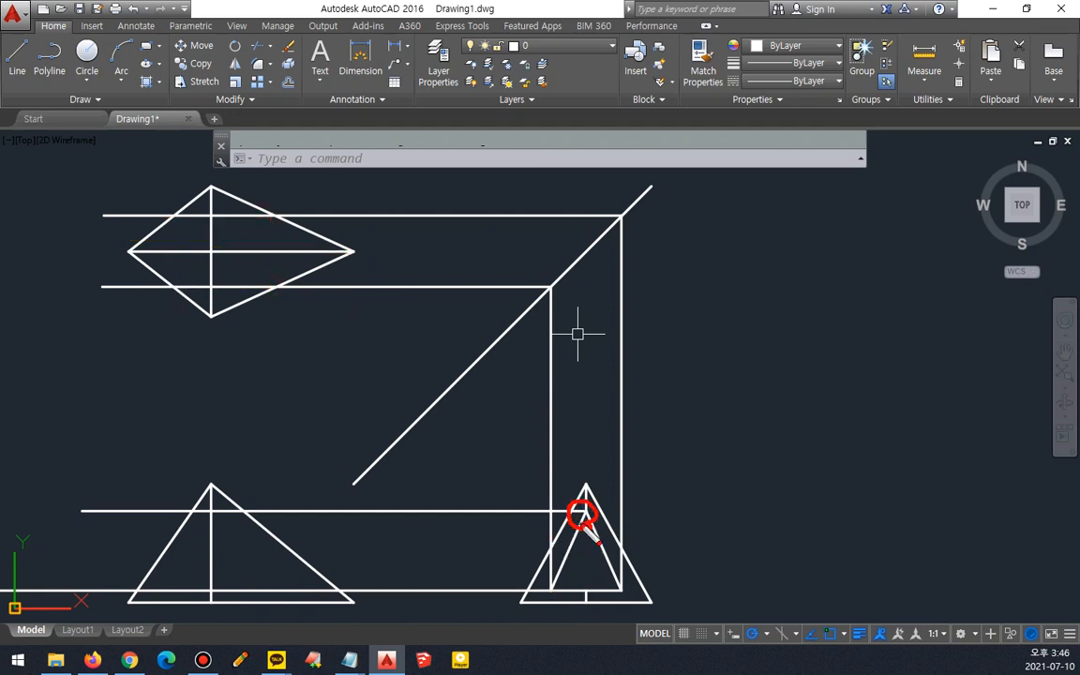
{"action": "left_click_drag", "start_coordinate": [581, 513], "coordinate": [84, 510]}
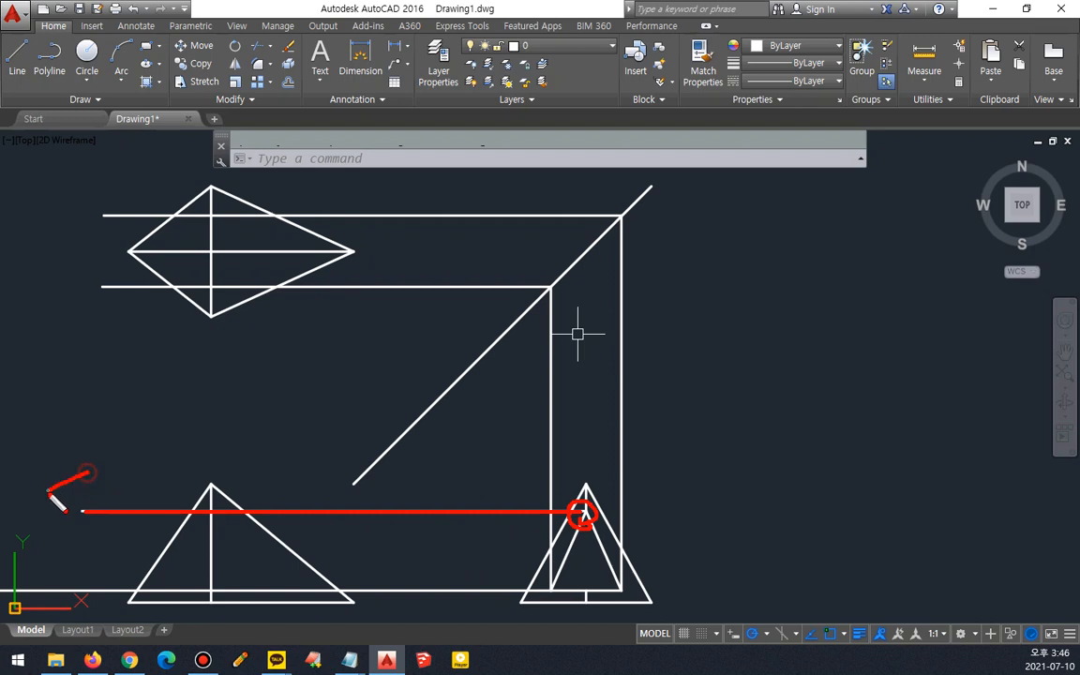
{"action": "mouse_move", "coordinate": [585, 481]}
{"action": "left_mouse_down"}
{"action": "mouse_move", "coordinate": [584, 284]}
{"action": "mouse_move", "coordinate": [241, 255]}
{"action": "mouse_move", "coordinate": [84, 256]}
{"action": "left_mouse_up"}
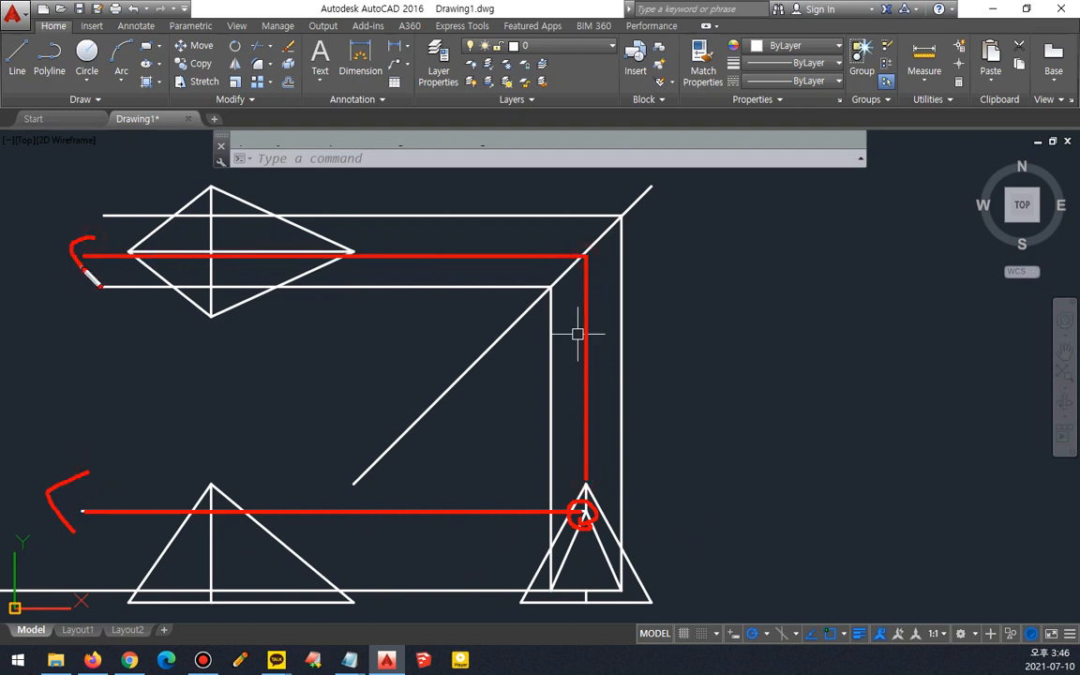
{"action": "key", "text": "e"}
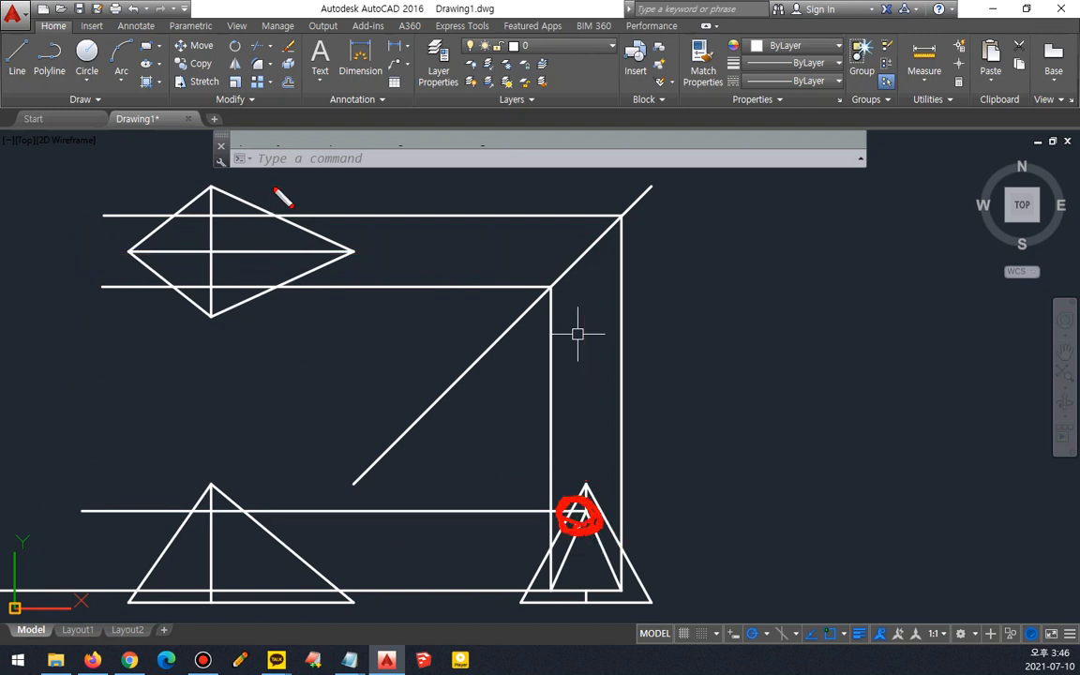
{"action": "left_click_drag", "start_coordinate": [300, 254], "coordinate": [140, 252]}
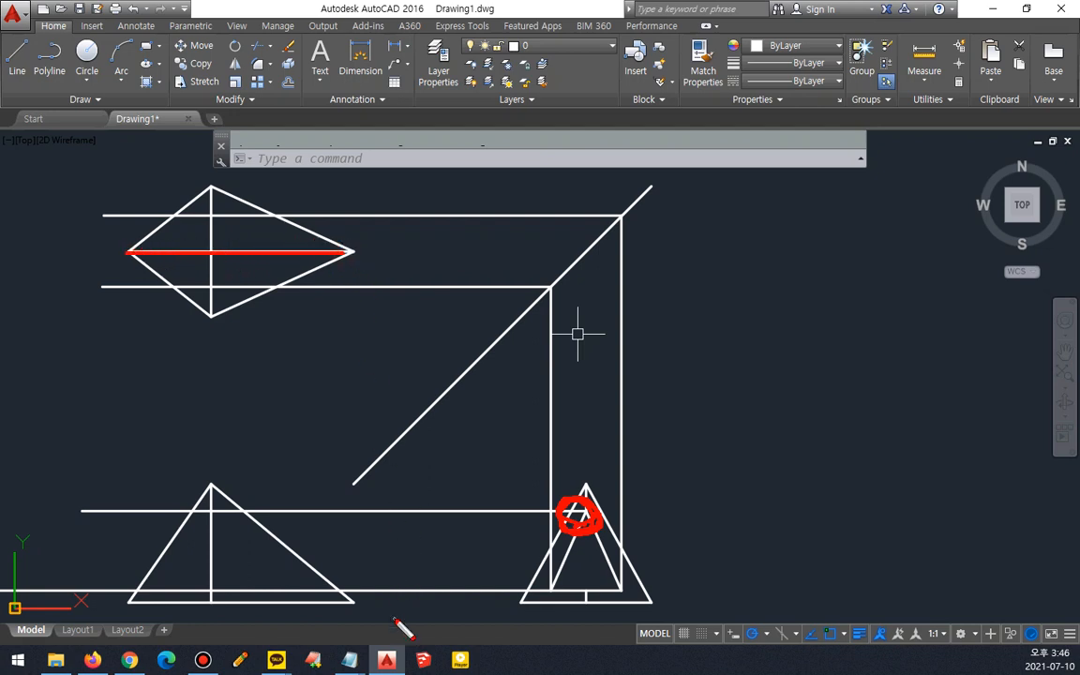
{"action": "left_click_drag", "start_coordinate": [250, 508], "coordinate": [175, 515]}
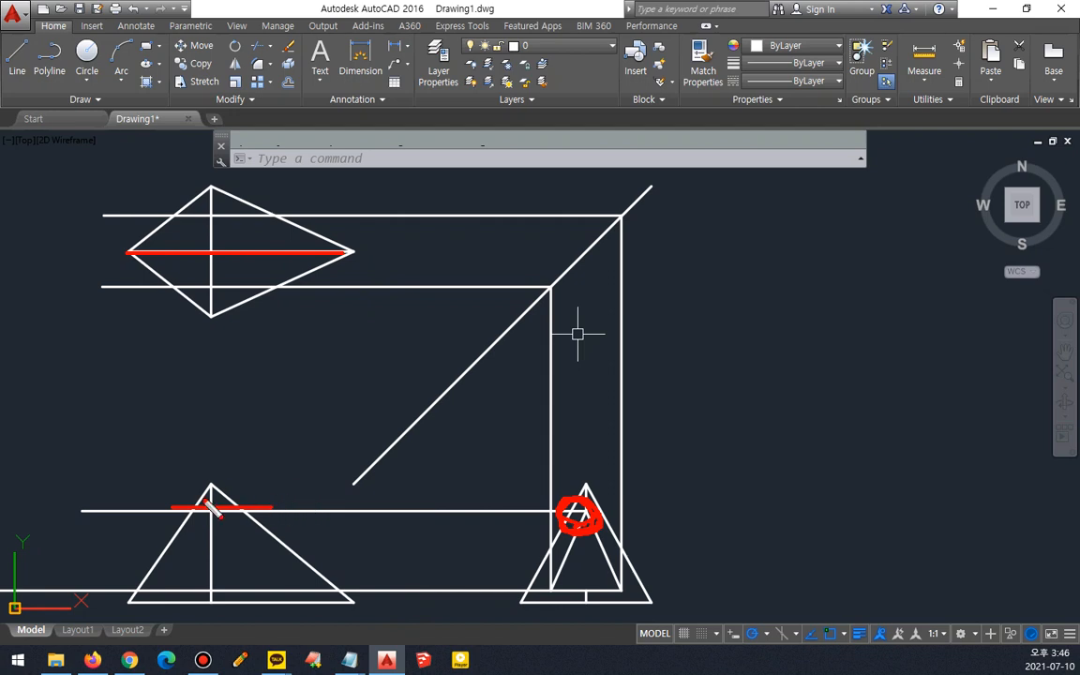
{"action": "left_click_drag", "start_coordinate": [249, 480], "coordinate": [250, 255]}
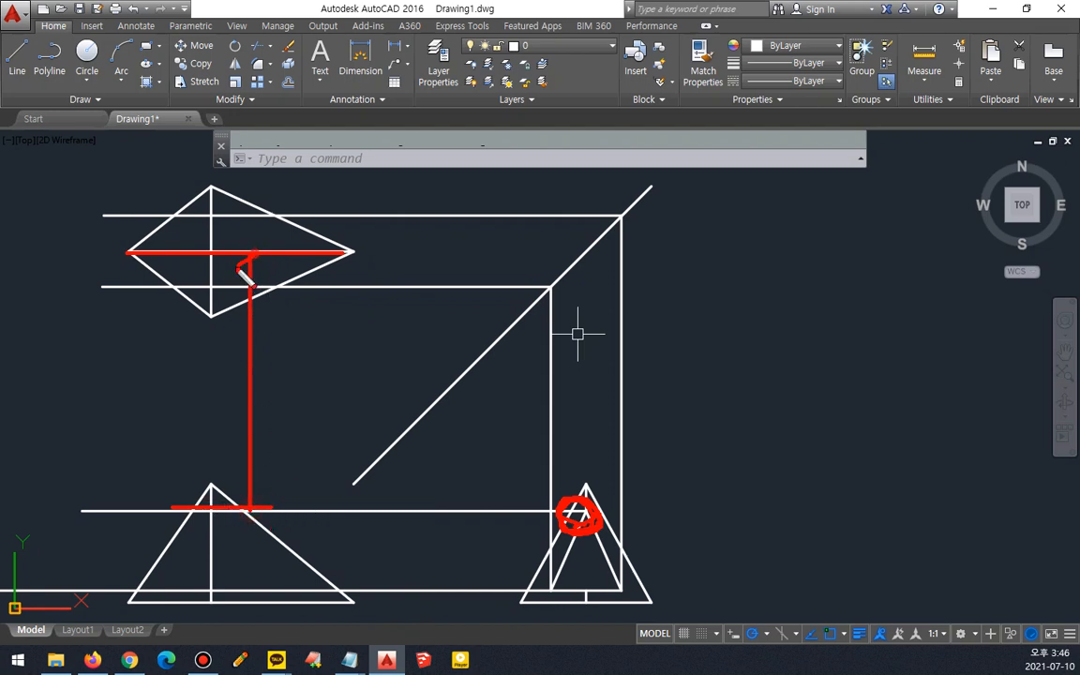
{"action": "left_click_drag", "start_coordinate": [187, 479], "coordinate": [187, 266]}
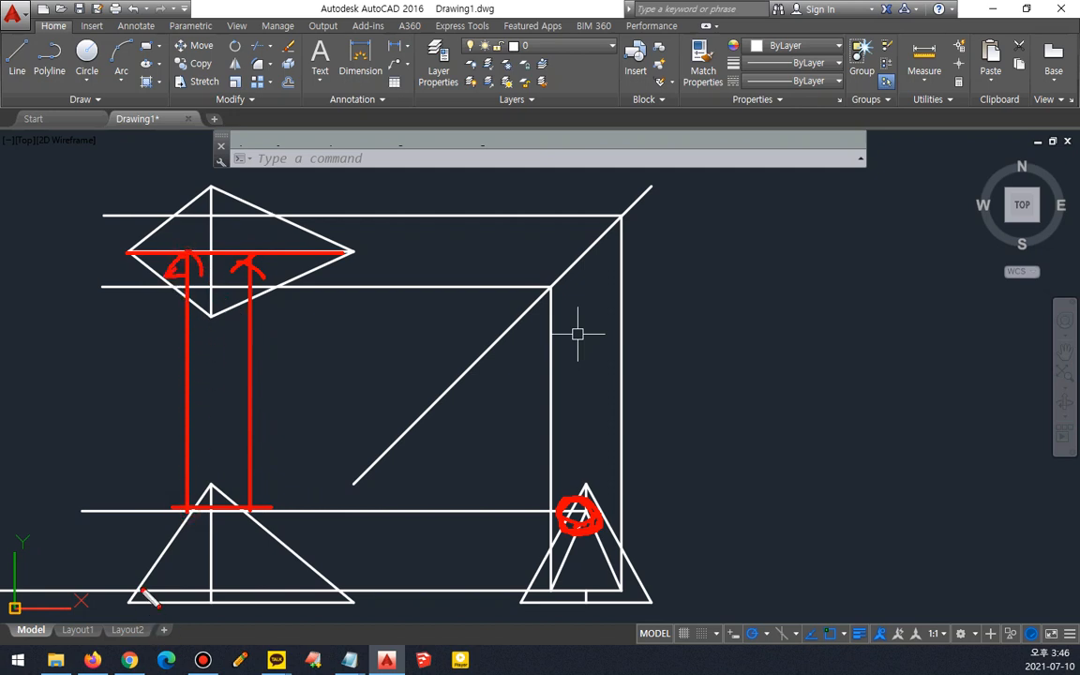
{"action": "left_click_drag", "start_coordinate": [141, 593], "coordinate": [142, 296]}
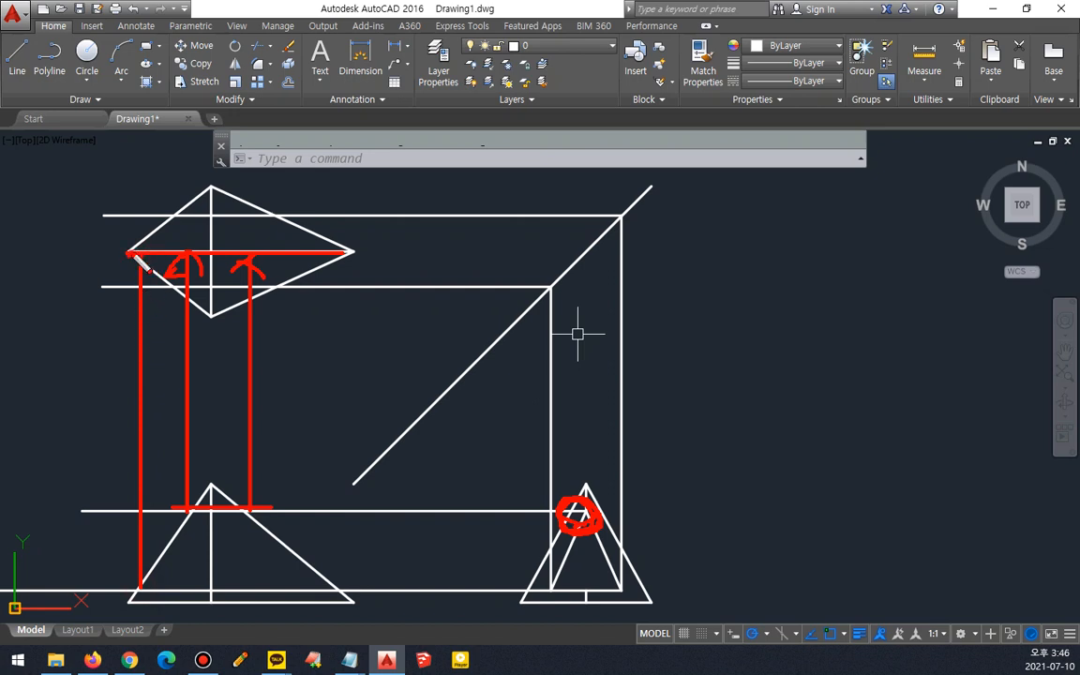
{"action": "left_click_drag", "start_coordinate": [336, 586], "coordinate": [339, 311]}
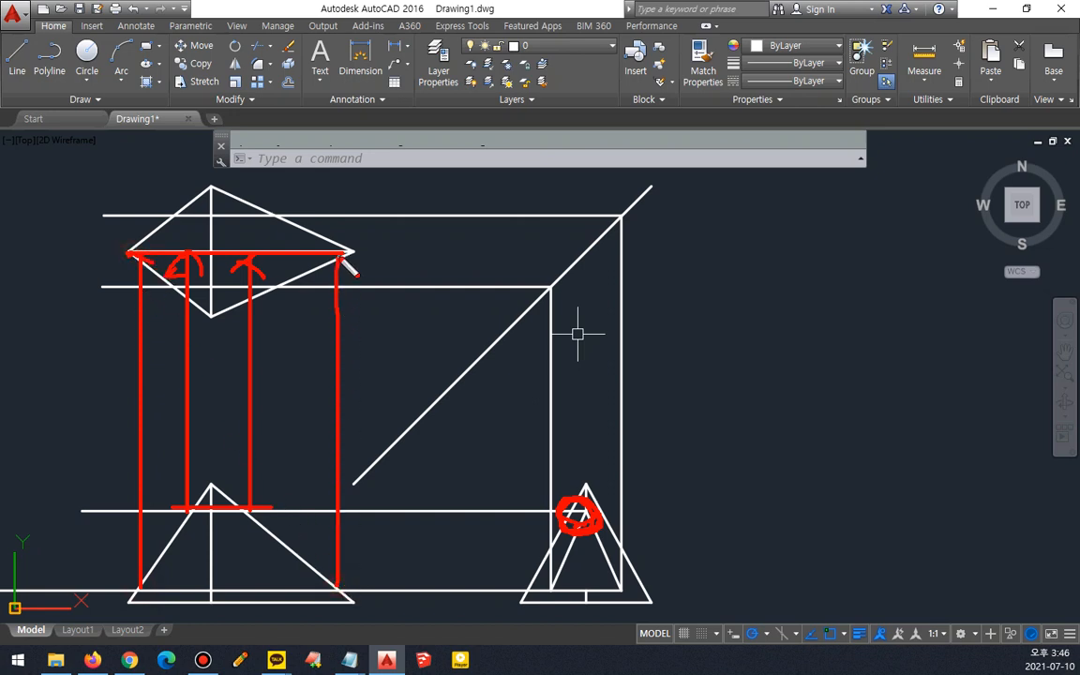
{"action": "key", "text": "Escape"}
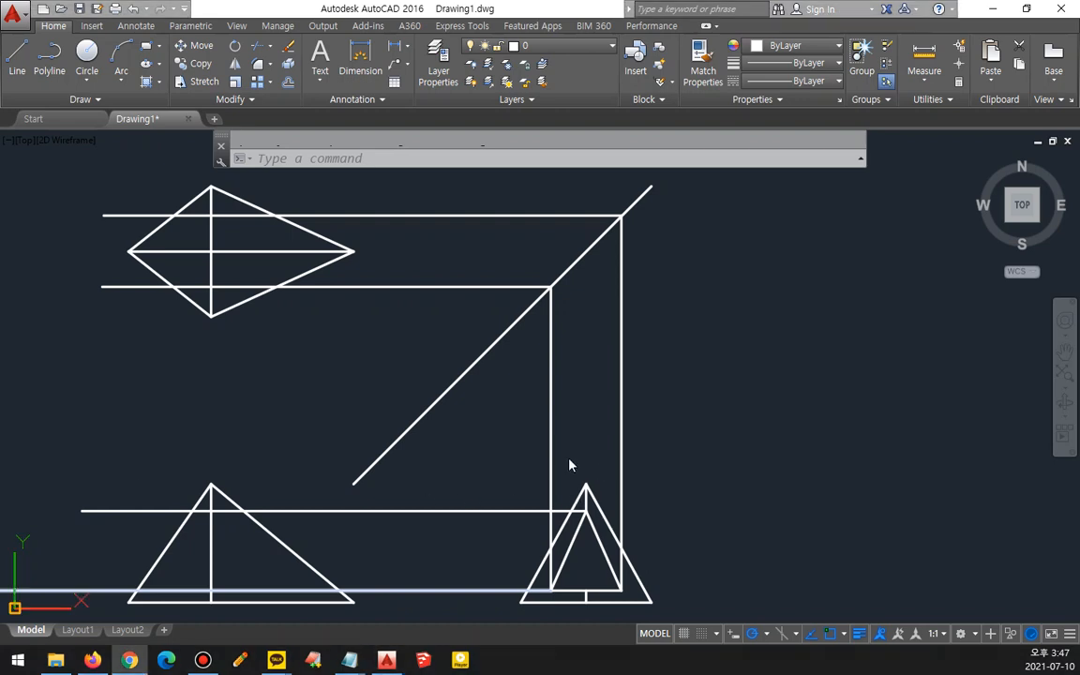
{"action": "left_click", "coordinate": [365, 431]}
{"action": "key", "text": "ctrl+2"}
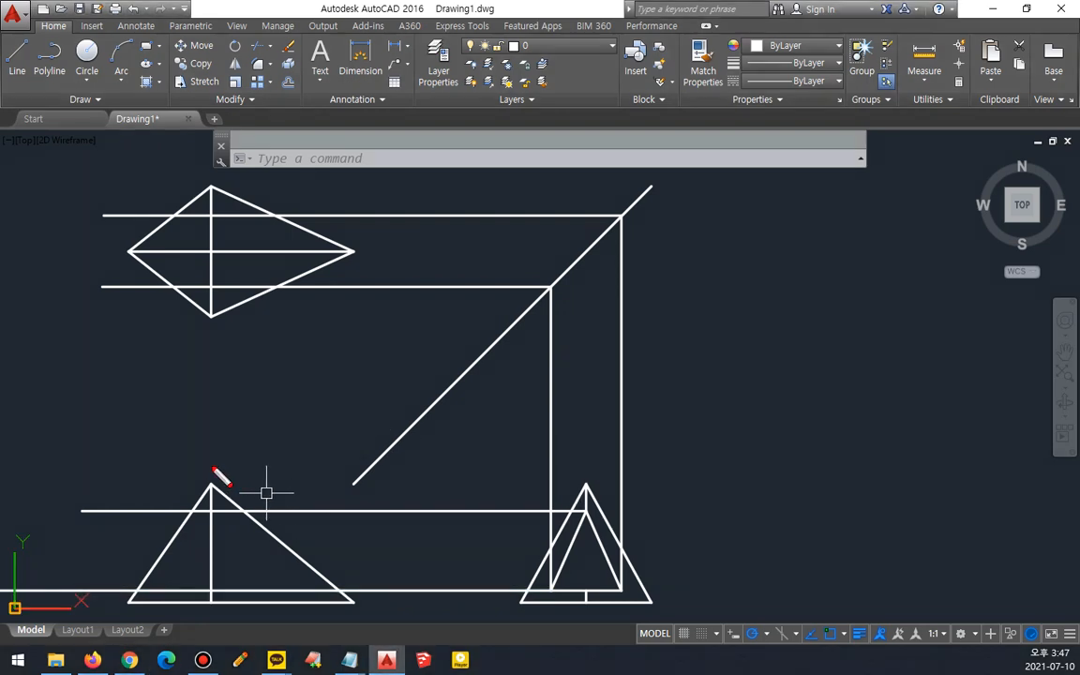
{"action": "left_click_drag", "start_coordinate": [217, 501], "coordinate": [214, 546]}
{"action": "key", "text": "Escape"}
{"action": "left_click", "coordinate": [313, 535]}
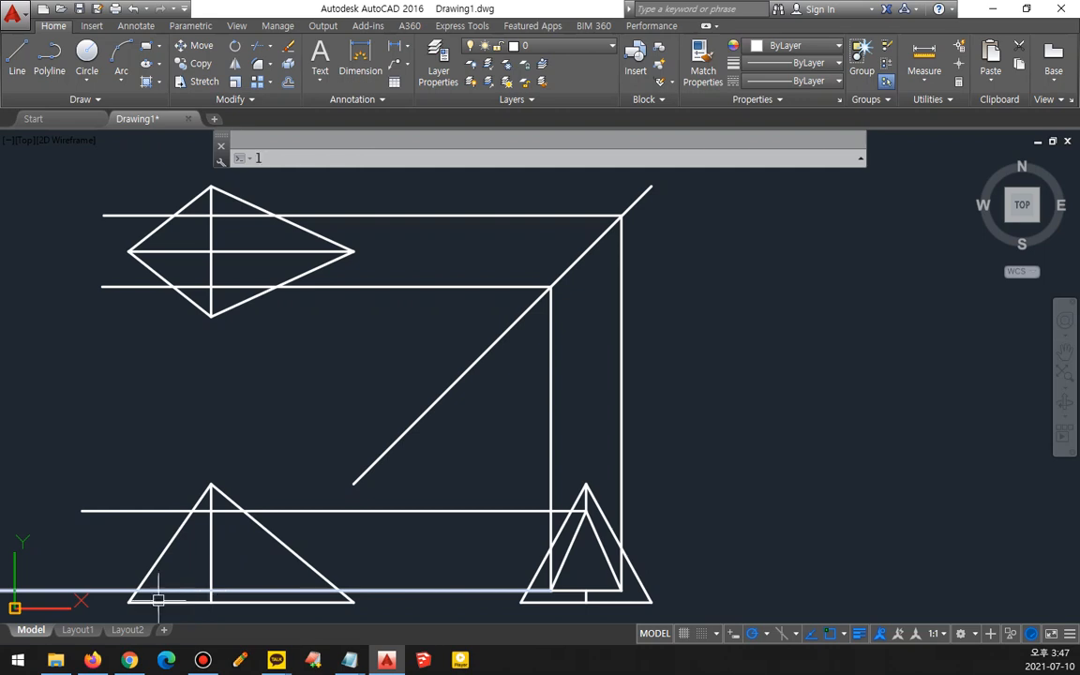
- Draw a vertical projection line from the front view's lower-left edge intersection up through the top view
{"action": "type", "text": "l"}
{"action": "key", "text": "space"}
{"action": "left_click", "coordinate": [137, 592]}
{"action": "left_click", "coordinate": [136, 143]}
{"action": "key", "text": "space"}
{"action": "key", "text": "space"}
- Draw a vertical projection line from the front view's lower-right edge intersection up through the top view
{"action": "left_click", "coordinate": [340, 592]}
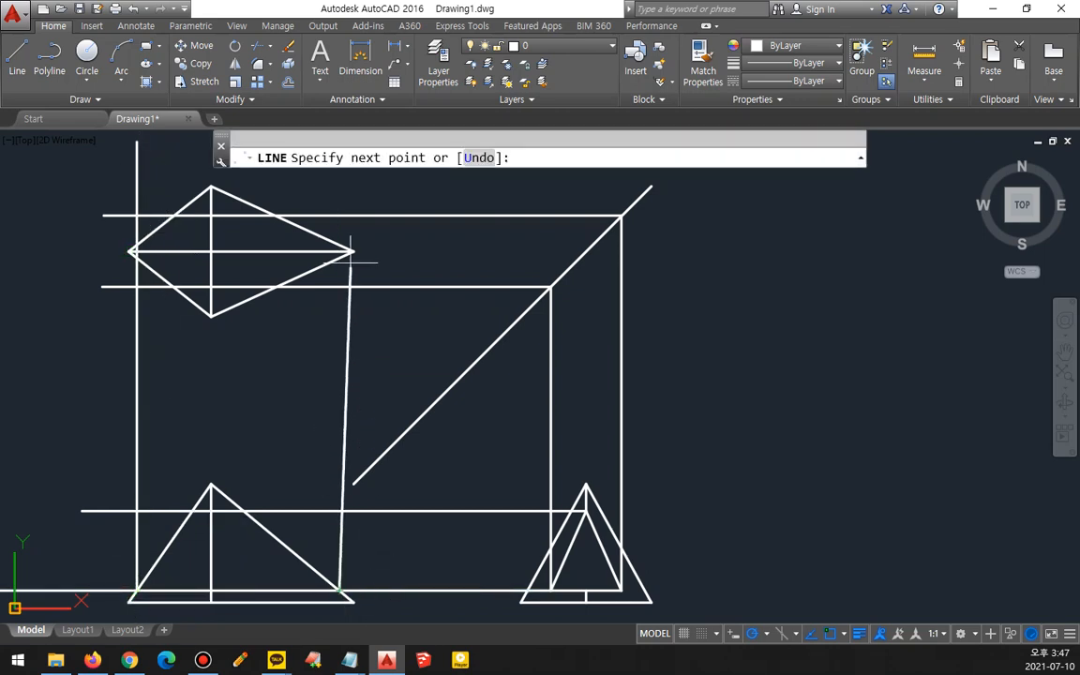
{"action": "left_click", "coordinate": [339, 184]}
{"action": "key", "text": "space"}
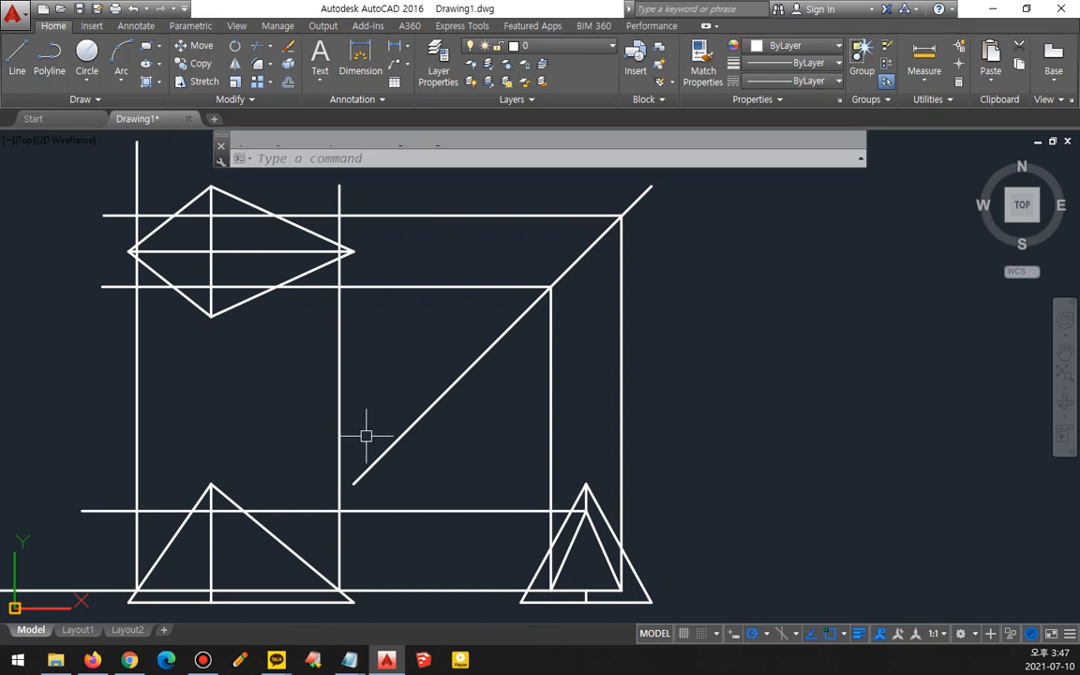
{"action": "left_click_drag", "start_coordinate": [360, 616], "coordinate": [354, 560]}
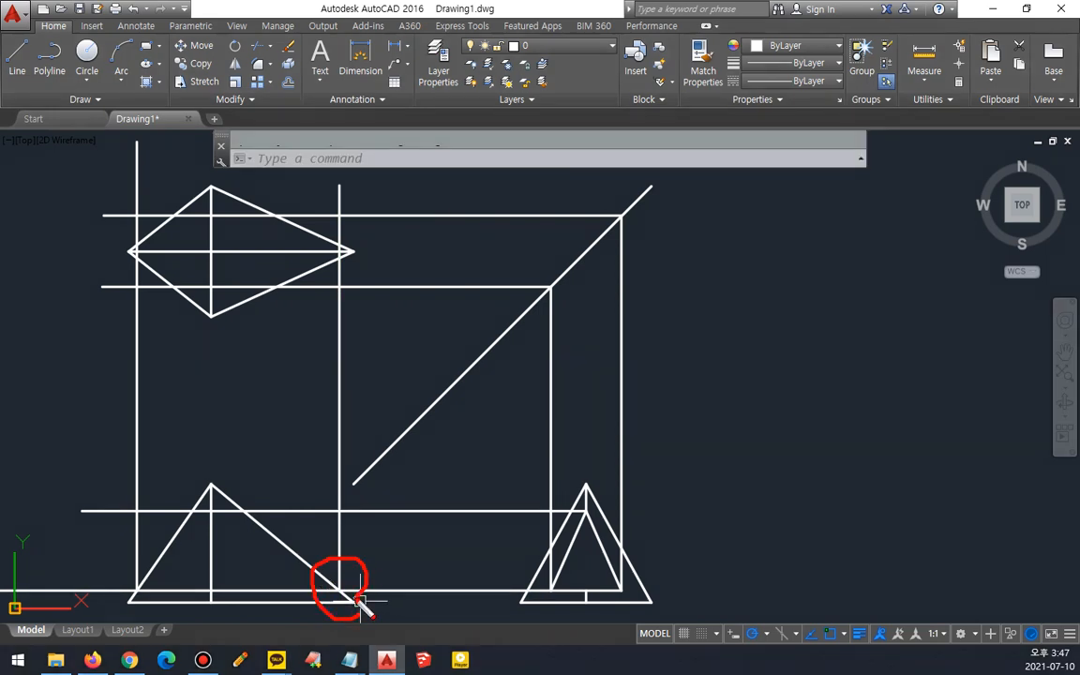
{"action": "scroll", "coordinate": [360, 609], "scroll_direction": "up", "scroll_amount": 8}
{"action": "mouse_move", "coordinate": [215, 351]}
{"action": "left_mouse_down"}
{"action": "mouse_move", "coordinate": [349, 472]}
{"action": "mouse_move", "coordinate": [453, 545]}
{"action": "left_mouse_up"}
{"action": "left_click_drag", "start_coordinate": [230, 471], "coordinate": [454, 471]}
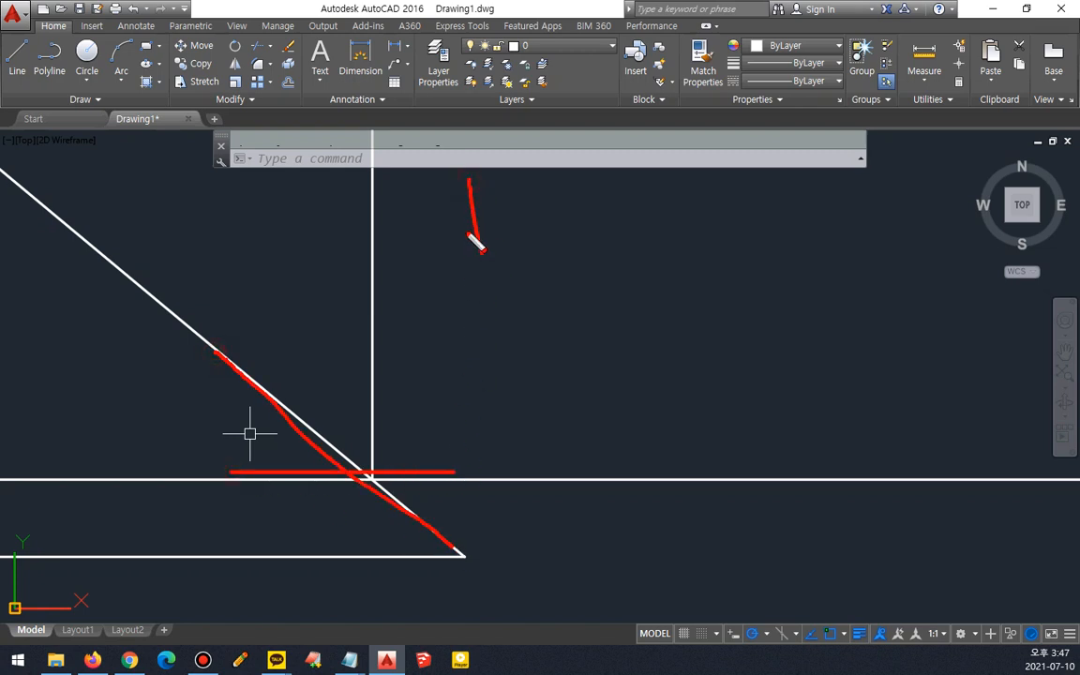
{"action": "left_click_drag", "start_coordinate": [463, 565], "coordinate": [541, 494]}
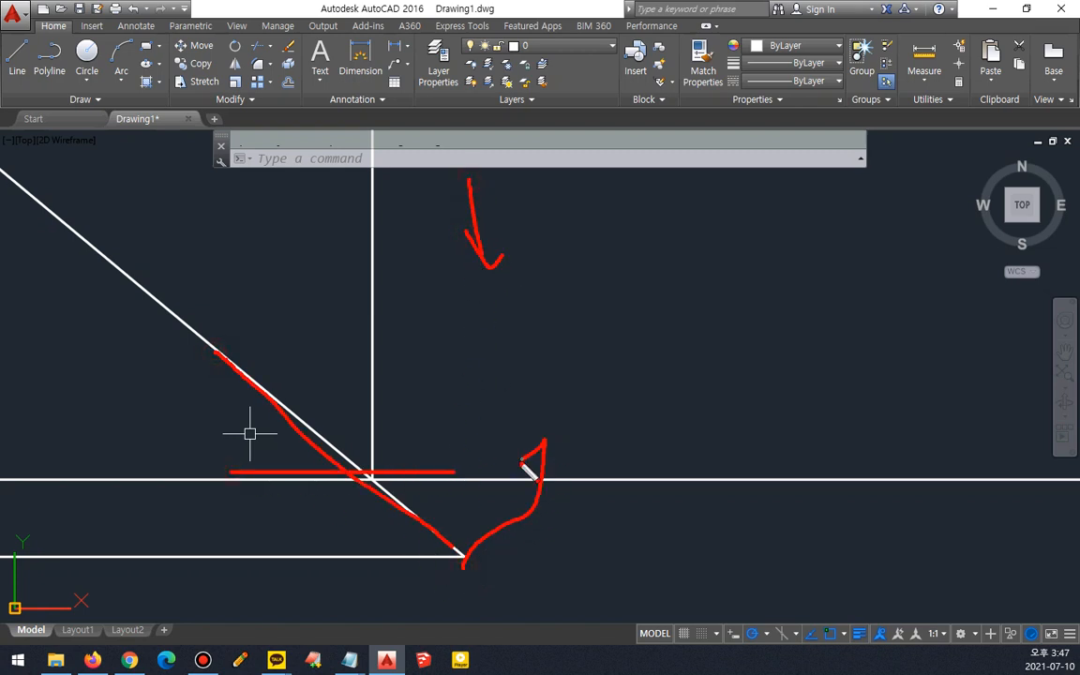
{"action": "left_click_drag", "start_coordinate": [384, 468], "coordinate": [439, 402]}
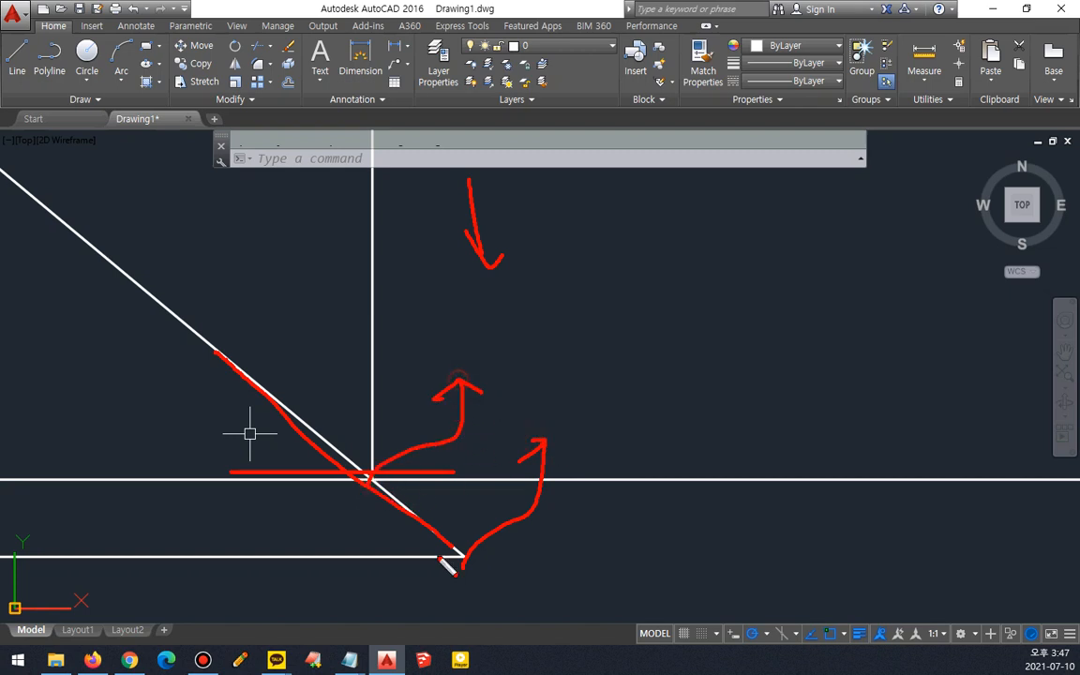
{"action": "key", "text": "Escape"}
- Copy the top view's left edges from the left vertex to the left vertical projection line on the center line
{"action": "scroll", "coordinate": [217, 255], "scroll_direction": "down", "scroll_amount": 7}
{"action": "middle_click_drag", "start_coordinate": [220, 236], "coordinate": [391, 453]}
{"action": "middle_click_drag", "start_coordinate": [239, 183], "coordinate": [165, 358]}
{"action": "scroll", "coordinate": [166, 358], "scroll_direction": "up", "scroll_amount": 6}
{"action": "type", "text": "co"}
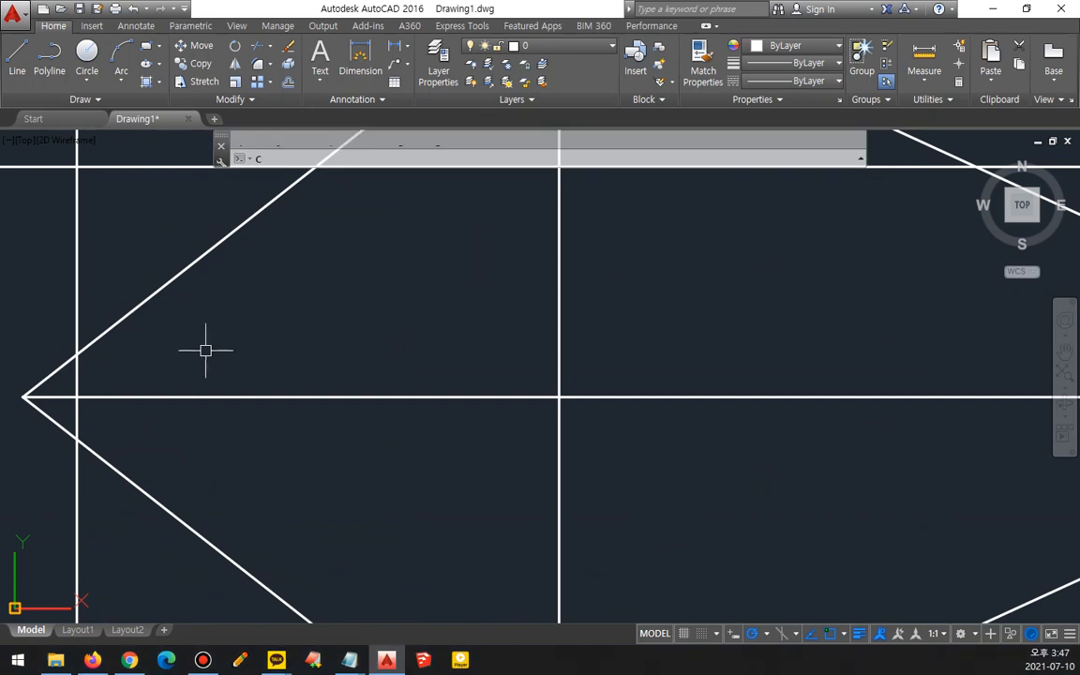
{"action": "key", "text": "space"}
{"action": "left_click", "coordinate": [103, 465]}
{"action": "key", "text": "space"}
{"action": "left_click", "coordinate": [25, 396]}
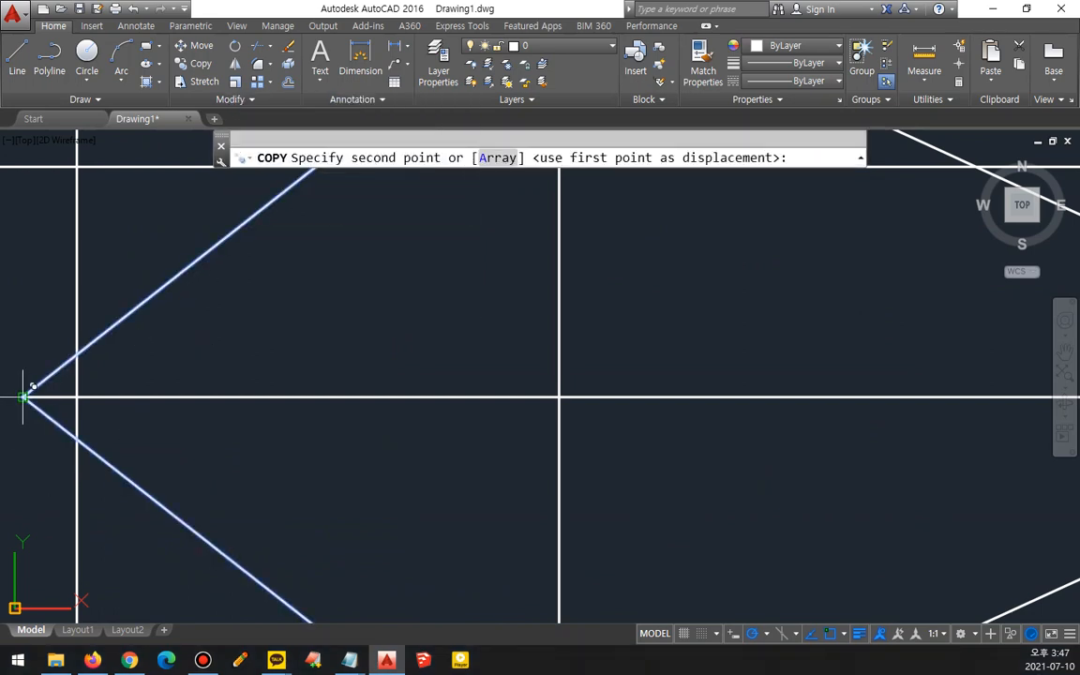
{"action": "left_click", "coordinate": [77, 396]}
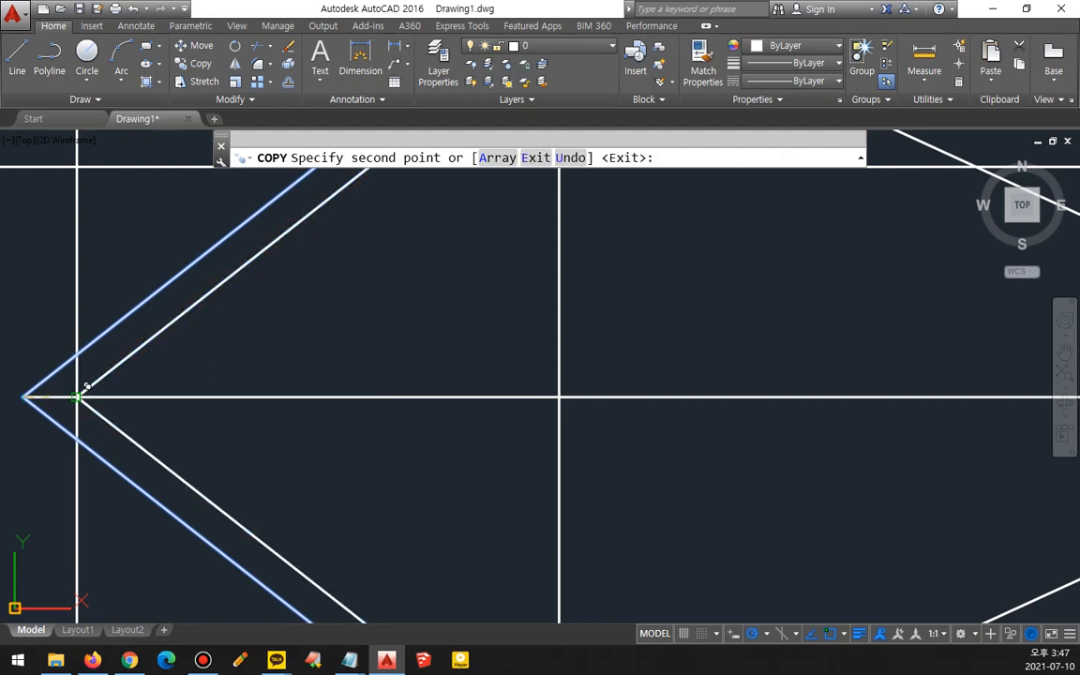
{"action": "key", "text": "space"}
- Copy the top view's right edges from the right vertex to the right vertical projection line on the center line
{"action": "scroll", "coordinate": [650, 418], "scroll_direction": "down", "scroll_amount": 2}
{"action": "middle_click_drag", "start_coordinate": [674, 403], "coordinate": [195, 334]}
{"action": "type", "text": "co"}
{"action": "key", "text": "space"}
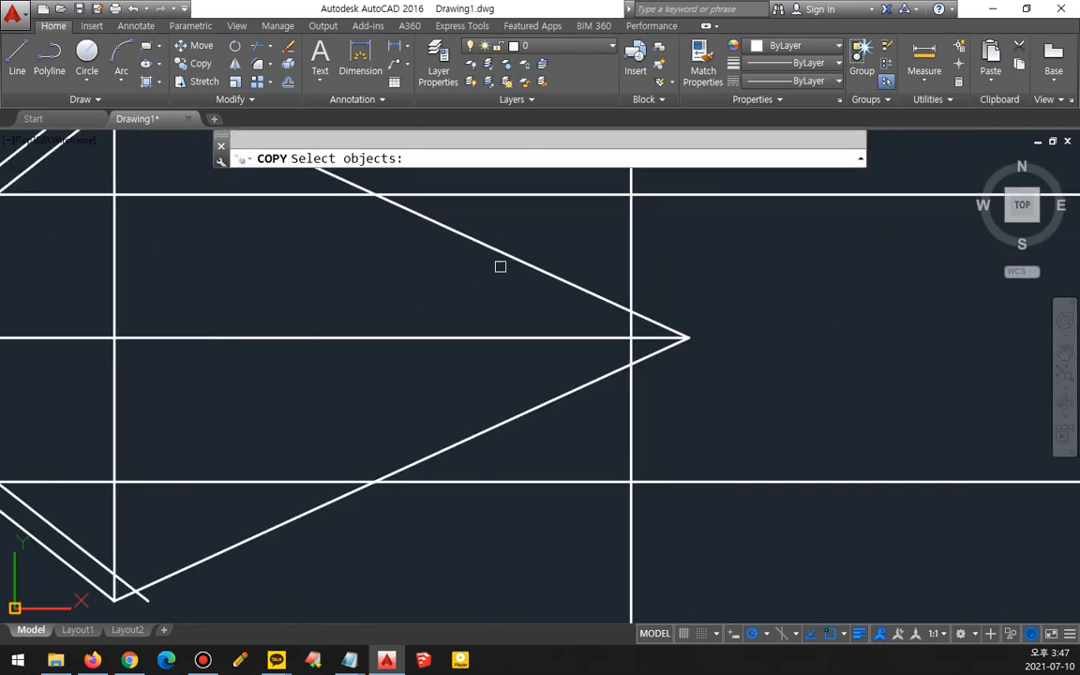
{"action": "left_click", "coordinate": [559, 394]}
{"action": "key", "text": "space"}
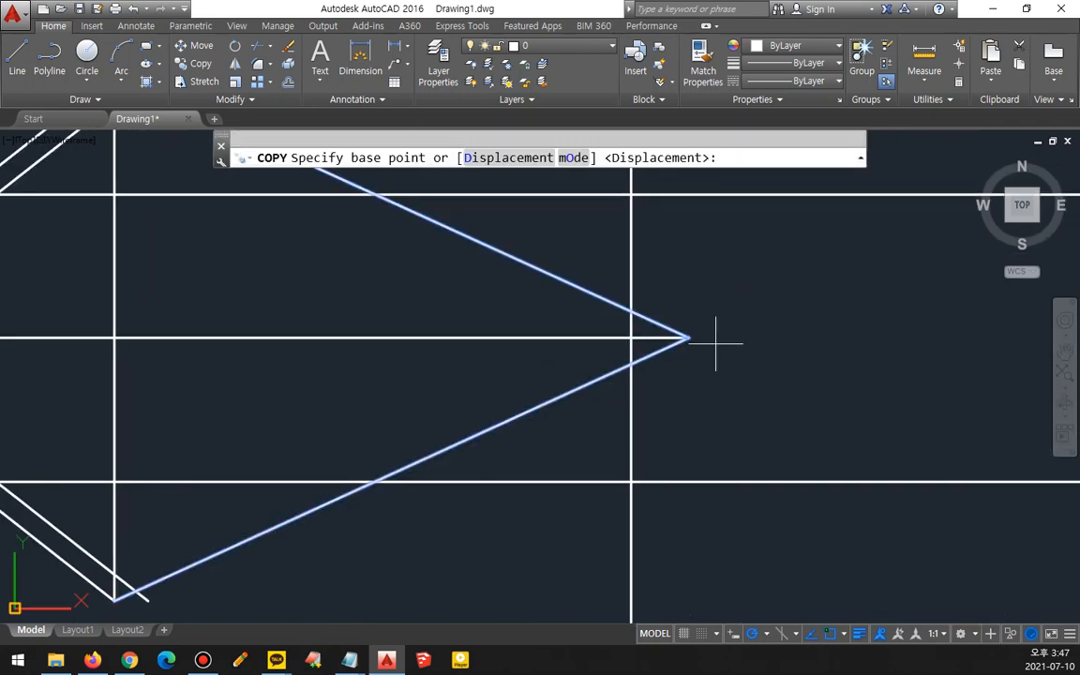
{"action": "left_click", "coordinate": [688, 338]}
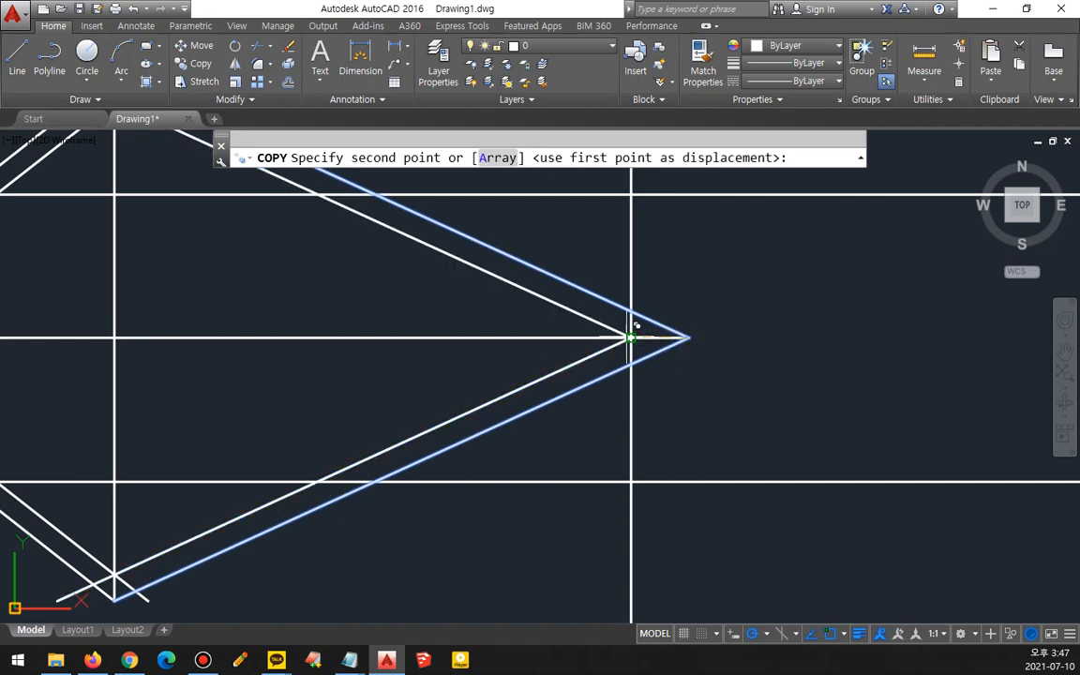
{"action": "left_click", "coordinate": [630, 337]}
{"action": "key", "text": "space"}
- Fillet the copied edges with the horizontal projection lines to form the corners of the inner outline in the top view
{"action": "scroll", "coordinate": [393, 362], "scroll_direction": "down", "scroll_amount": 2}
{"action": "type", "text": "f"}
{"action": "key", "text": "space"}
{"action": "left_click", "coordinate": [204, 414]}
{"action": "left_click", "coordinate": [258, 434]}
{"action": "key", "text": "space"}
{"action": "left_click", "coordinate": [374, 433]}
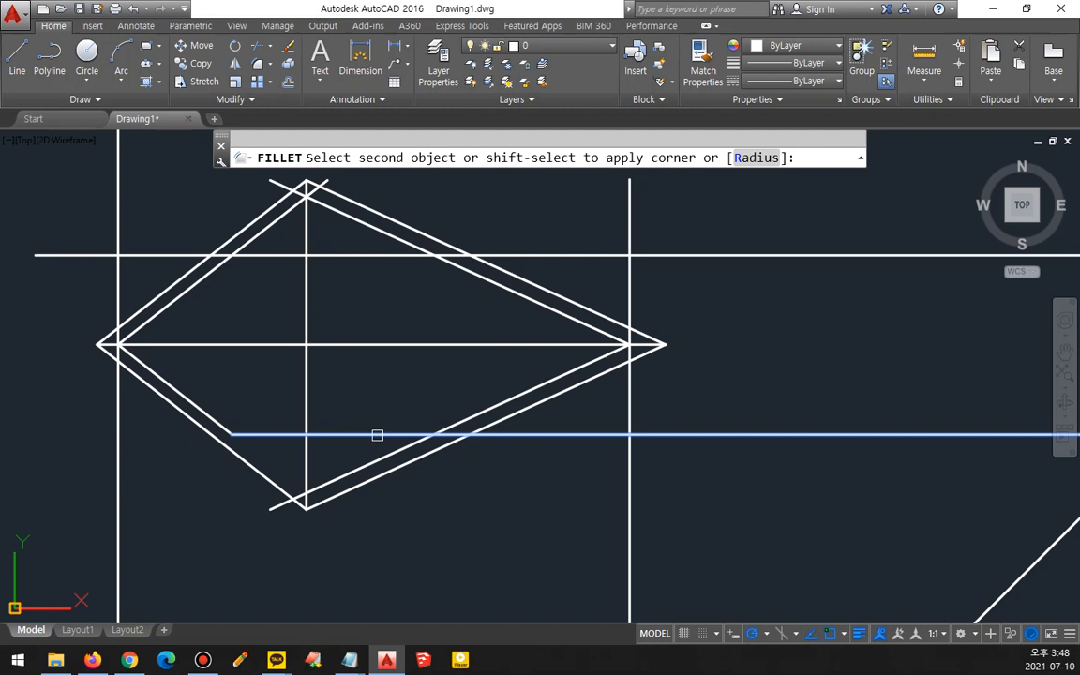
{"action": "left_click", "coordinate": [455, 421]}
{"action": "left_click", "coordinate": [483, 289]}
{"action": "left_click", "coordinate": [414, 254]}
{"action": "key", "text": "Return"}
{"action": "left_click", "coordinate": [222, 268]}
{"action": "left_click", "coordinate": [221, 268]}
{"action": "scroll", "coordinate": [207, 333], "scroll_direction": "down", "scroll_amount": 2}
{"action": "middle_click_drag", "start_coordinate": [232, 347], "coordinate": [224, 190]}
- Delete the two vertical projection lines running through the top view
{"action": "left_click", "coordinate": [507, 326]}
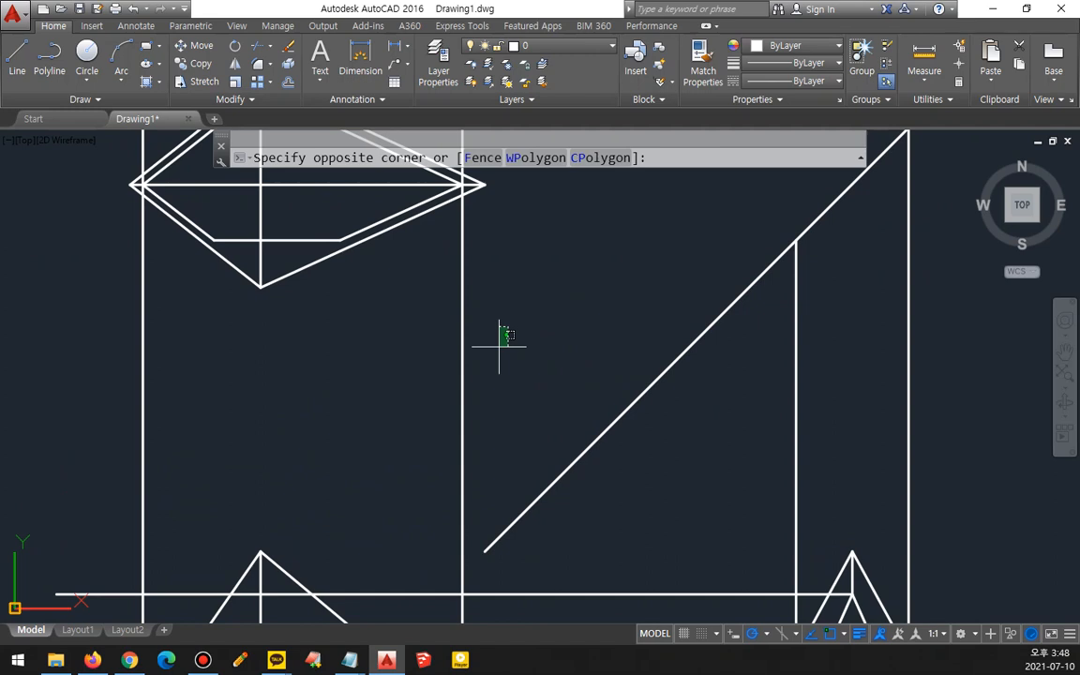
{"action": "left_click", "coordinate": [73, 414]}
{"action": "key", "text": "Delete"}
- Delete the vertical projection lines between the miter line and the right view
{"action": "scroll", "coordinate": [380, 451], "scroll_direction": "down", "scroll_amount": 2}
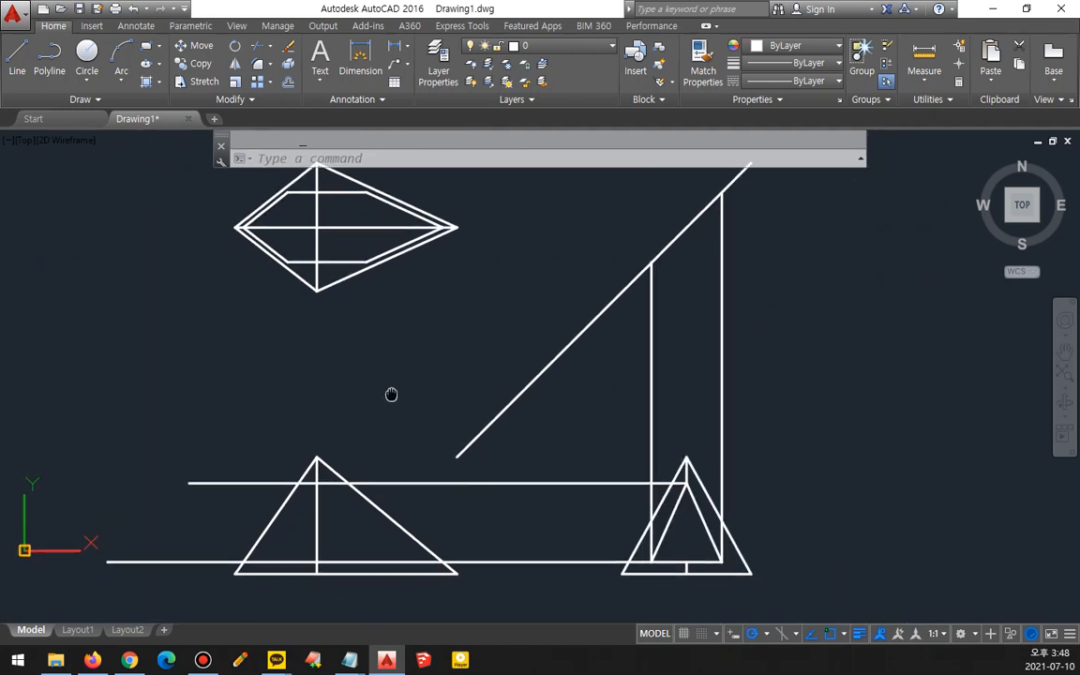
{"action": "left_click", "coordinate": [771, 380]}
{"action": "left_click", "coordinate": [615, 419]}
{"action": "key", "text": "Delete"}
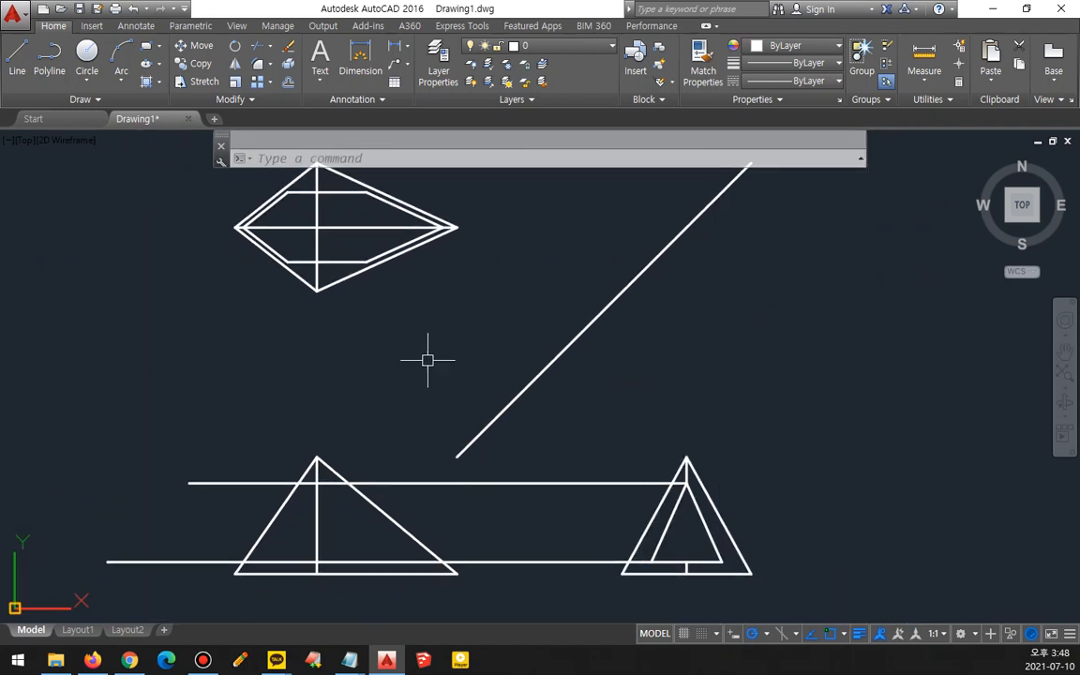
- Examine the reference drawing's front view dimensions in the browser
{"action": "middle_click_drag", "start_coordinate": [427, 359], "coordinate": [417, 383]}
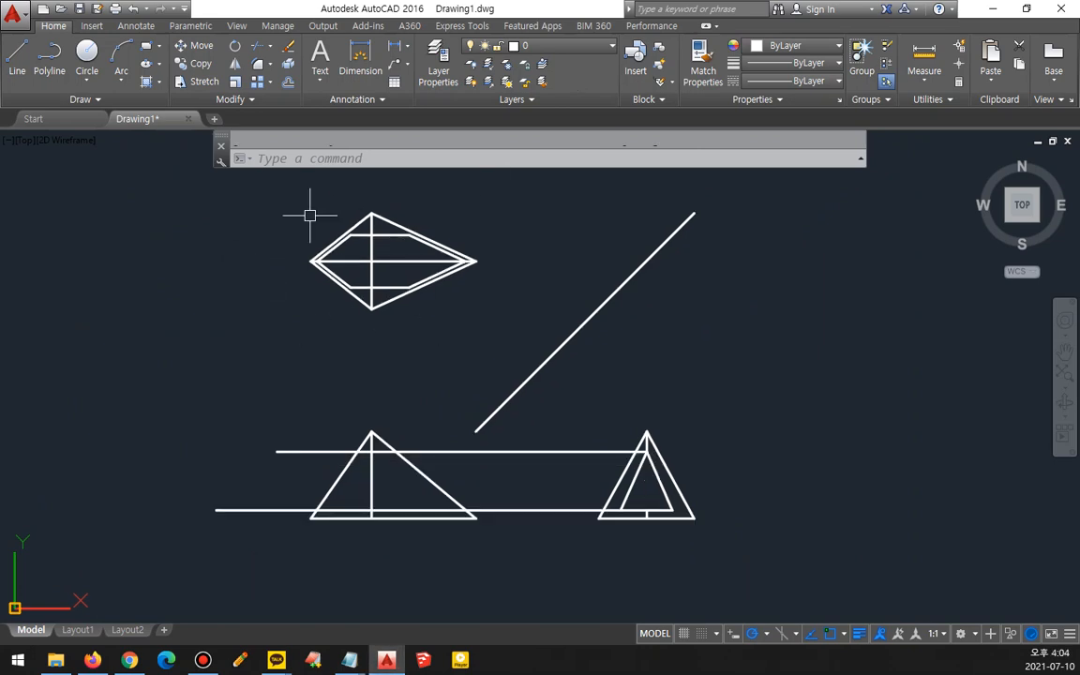
{"action": "scroll", "coordinate": [404, 473], "scroll_direction": "up", "scroll_amount": 2}
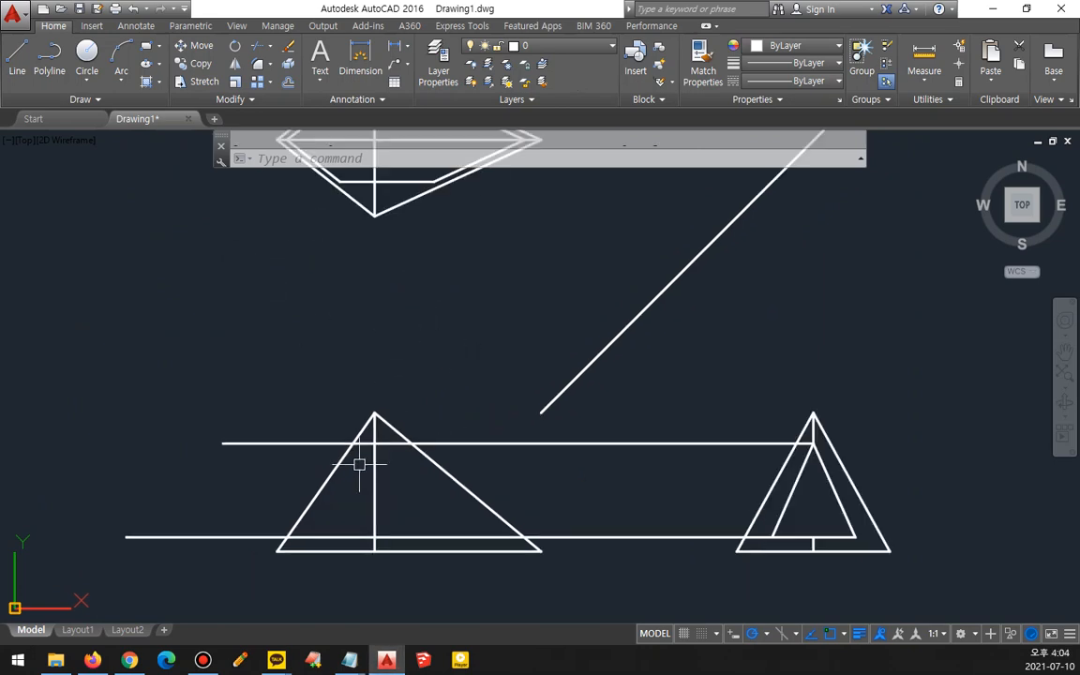
{"action": "mouse_move", "coordinate": [333, 402]}
{"action": "middle_mouse_down"}
{"action": "mouse_move", "coordinate": [301, 441]}
{"action": "mouse_move", "coordinate": [293, 509]}
{"action": "middle_mouse_up"}
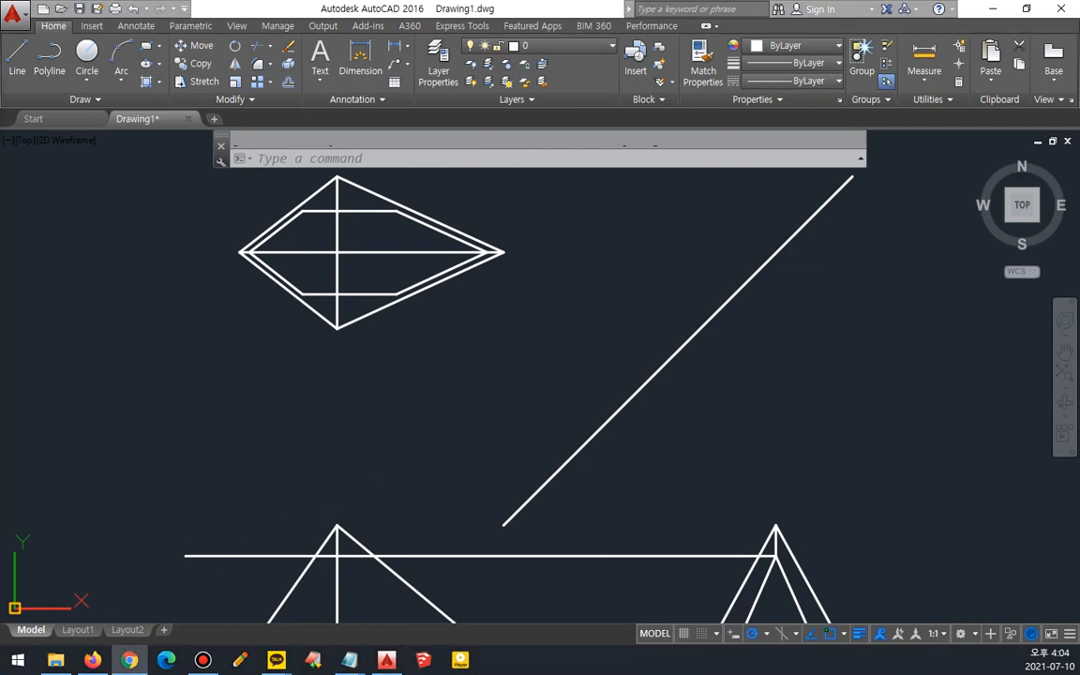
{"action": "left_click", "coordinate": [129, 660]}
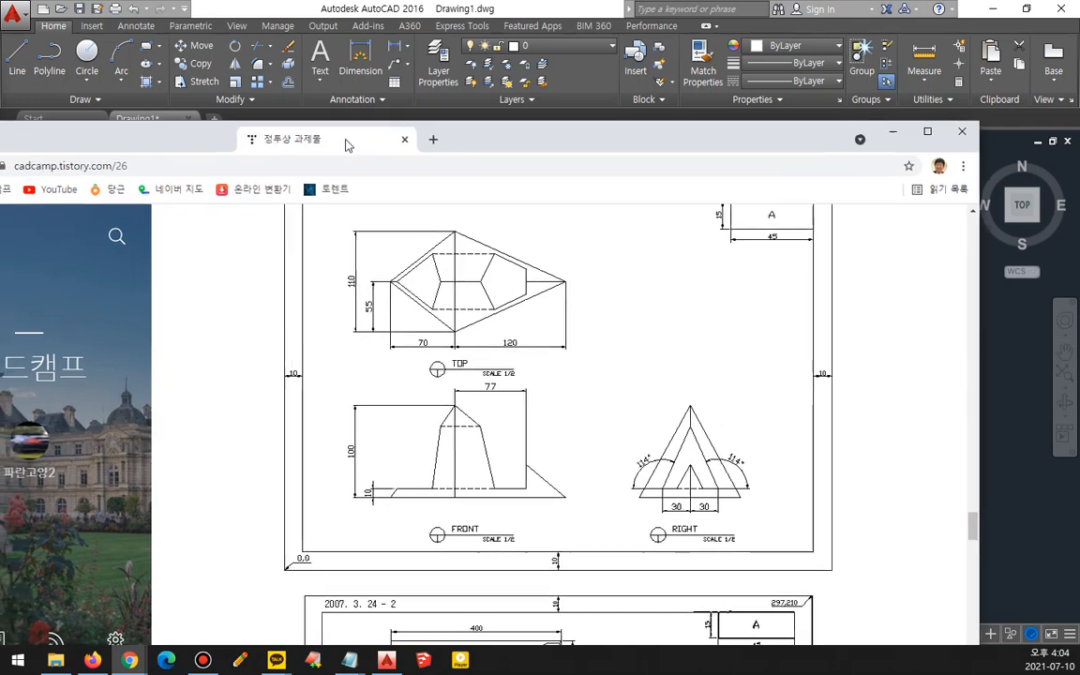
{"action": "left_click_drag", "start_coordinate": [505, 395], "coordinate": [542, 424]}
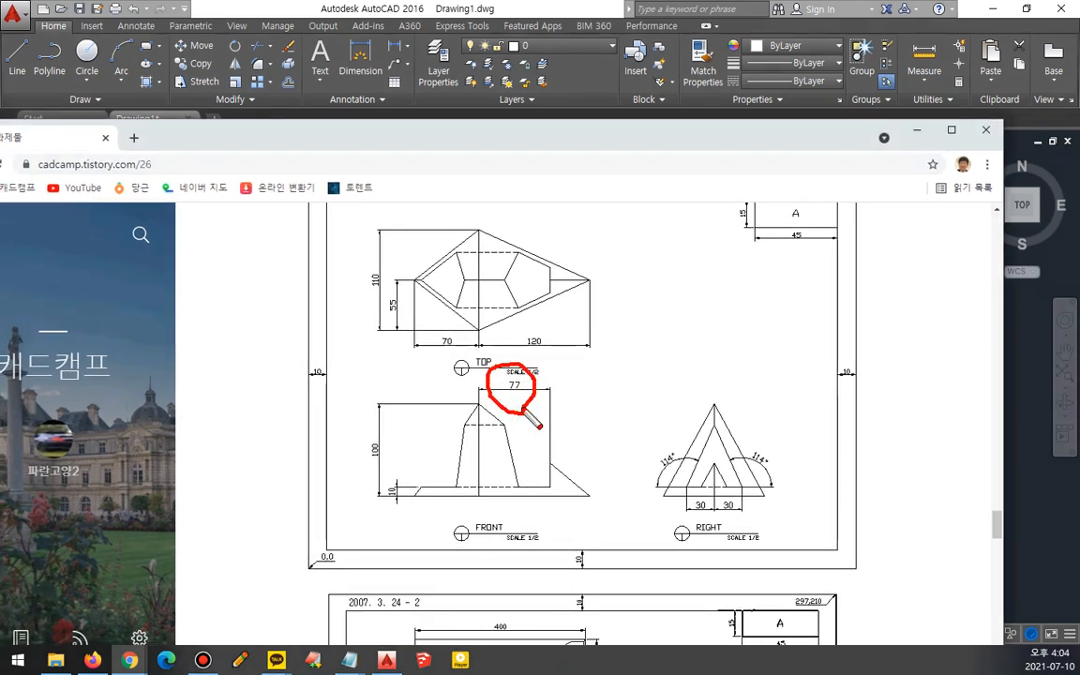
{"action": "left_click_drag", "start_coordinate": [549, 488], "coordinate": [526, 186]}
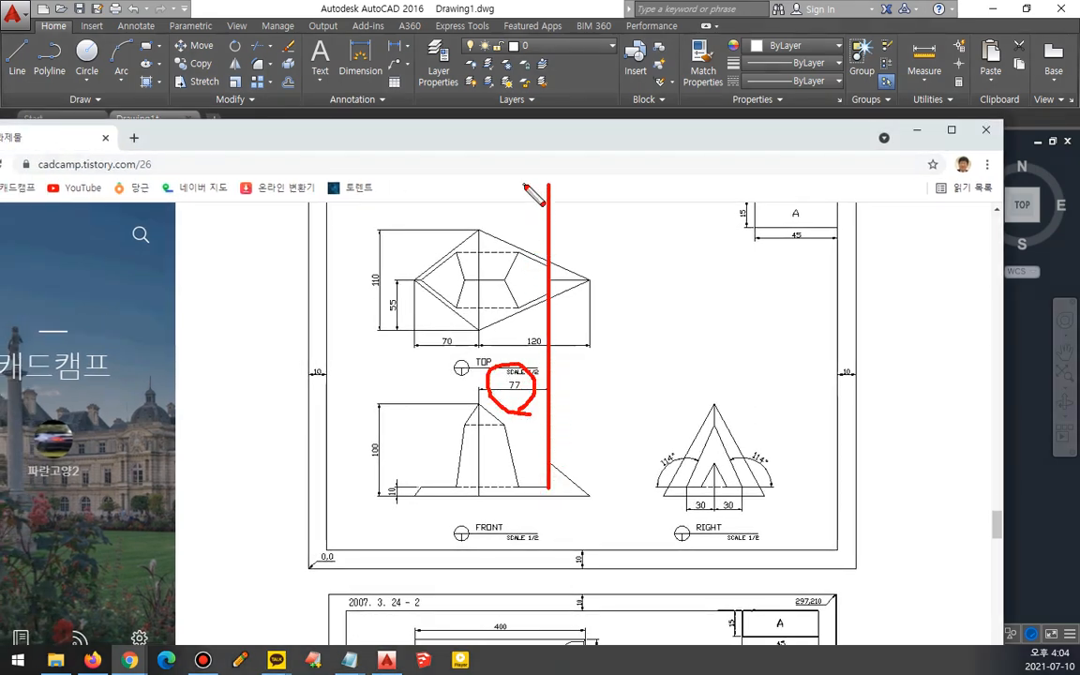
{"action": "key", "text": "Escape"}
{"action": "left_click_drag", "start_coordinate": [663, 136], "coordinate": [0, 89]}
{"action": "left_click", "coordinate": [364, 419]}
{"action": "scroll", "coordinate": [351, 355], "scroll_direction": "down", "scroll_amount": 2}
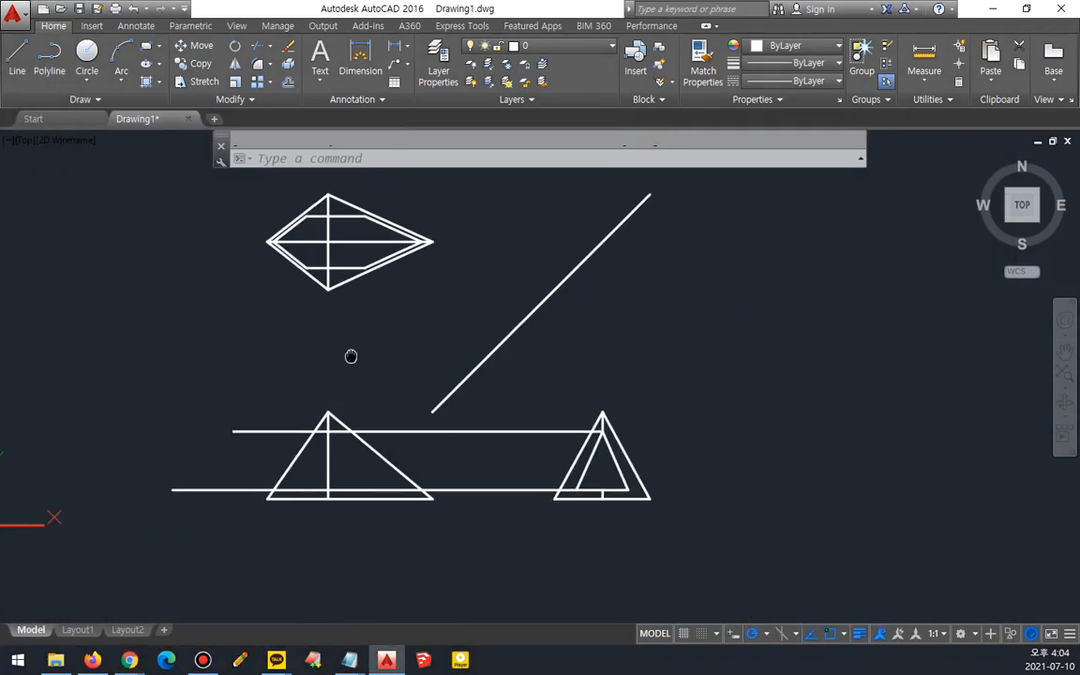
- Offset the top view's and front view's vertical center lines 77 to the right
{"action": "type", "text": "o"}
{"action": "key", "text": "Return"}
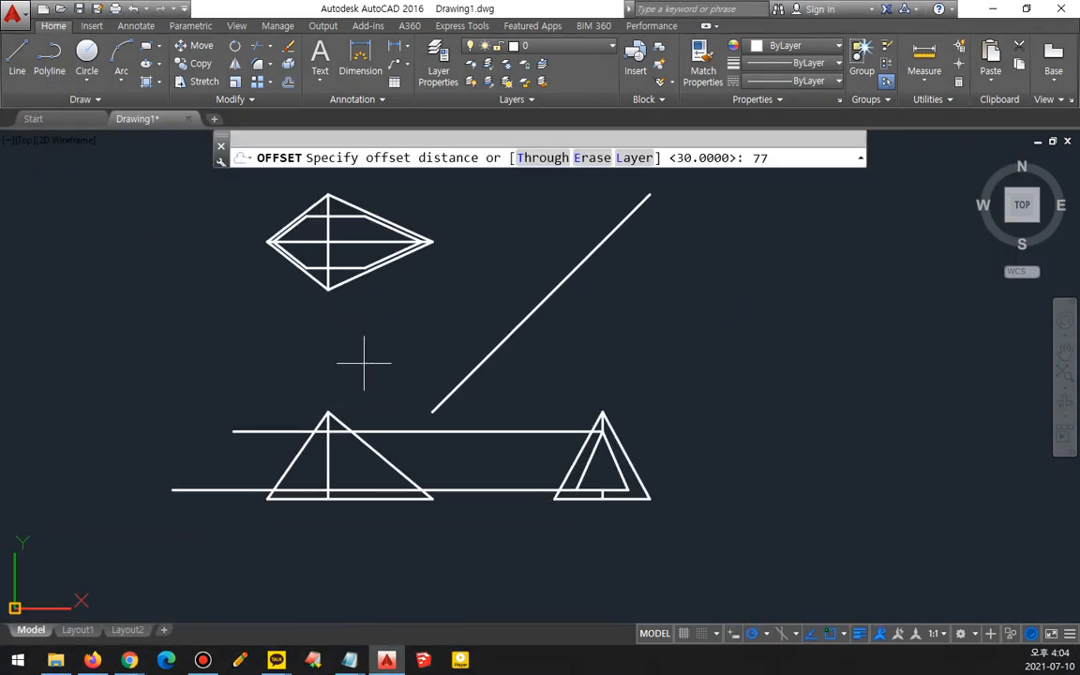
{"action": "type", "text": "77"}
{"action": "key", "text": "Return"}
{"action": "left_click", "coordinate": [328, 234]}
{"action": "left_click", "coordinate": [350, 347]}
{"action": "left_click", "coordinate": [330, 459]}
{"action": "left_click", "coordinate": [377, 412]}
{"action": "key", "text": "Escape"}
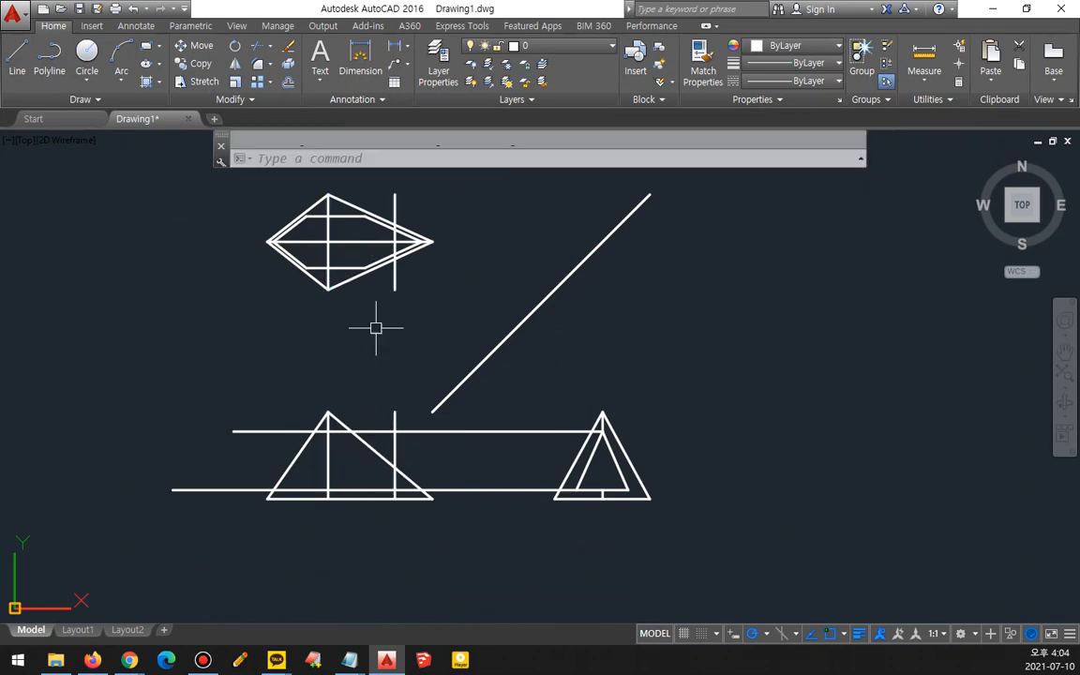
- Fillet the offset line with the inner outline's right edges to close its right end in the top view
{"action": "scroll", "coordinate": [390, 311], "scroll_direction": "up", "scroll_amount": 3}
{"action": "type", "text": "f"}
{"action": "key", "text": "Return"}
{"action": "left_click", "coordinate": [472, 253]}
{"action": "key", "text": "Escape"}
{"action": "key", "text": "Return"}
{"action": "left_click", "coordinate": [471, 267]}
{"action": "left_click", "coordinate": [461, 247]}
{"action": "key", "text": "Return"}
{"action": "left_click", "coordinate": [467, 283]}
{"action": "left_click", "coordinate": [457, 315]}
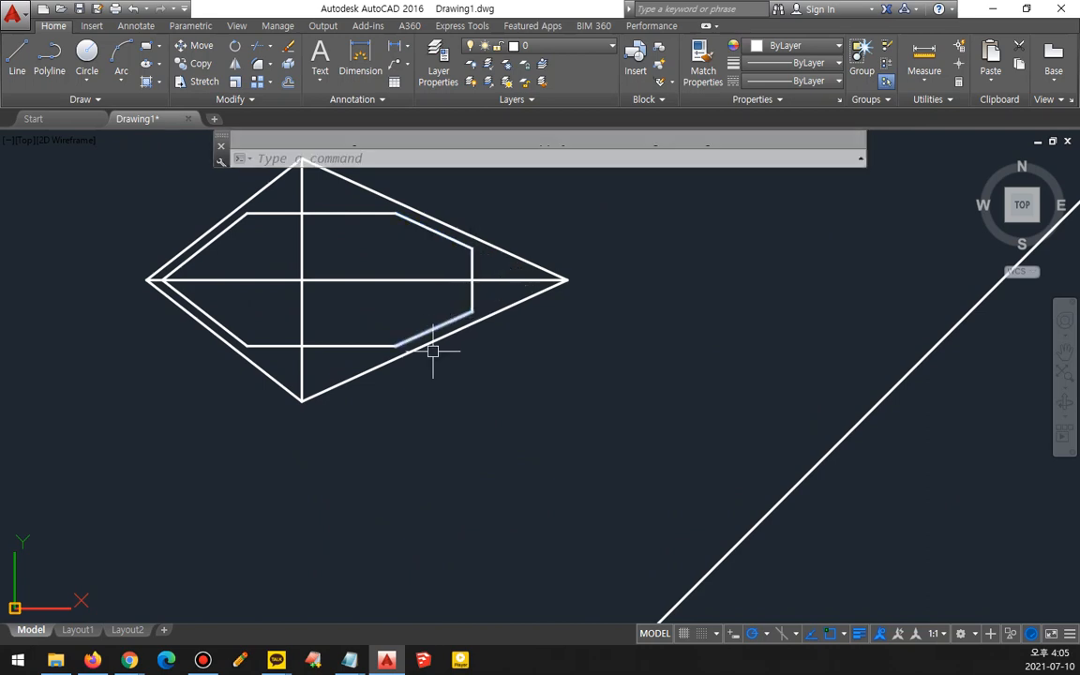
{"action": "left_click_drag", "start_coordinate": [533, 353], "coordinate": [457, 353]}
{"action": "left_click_drag", "start_coordinate": [589, 235], "coordinate": [474, 401]}
- Draw a vertical projection line from the front view's left edge intersection up to the top view's center line
{"action": "scroll", "coordinate": [350, 455], "scroll_direction": "down", "scroll_amount": 2}
{"action": "middle_click_drag", "start_coordinate": [350, 459], "coordinate": [379, 340]}
{"action": "type", "text": "l"}
{"action": "key", "text": "Return"}
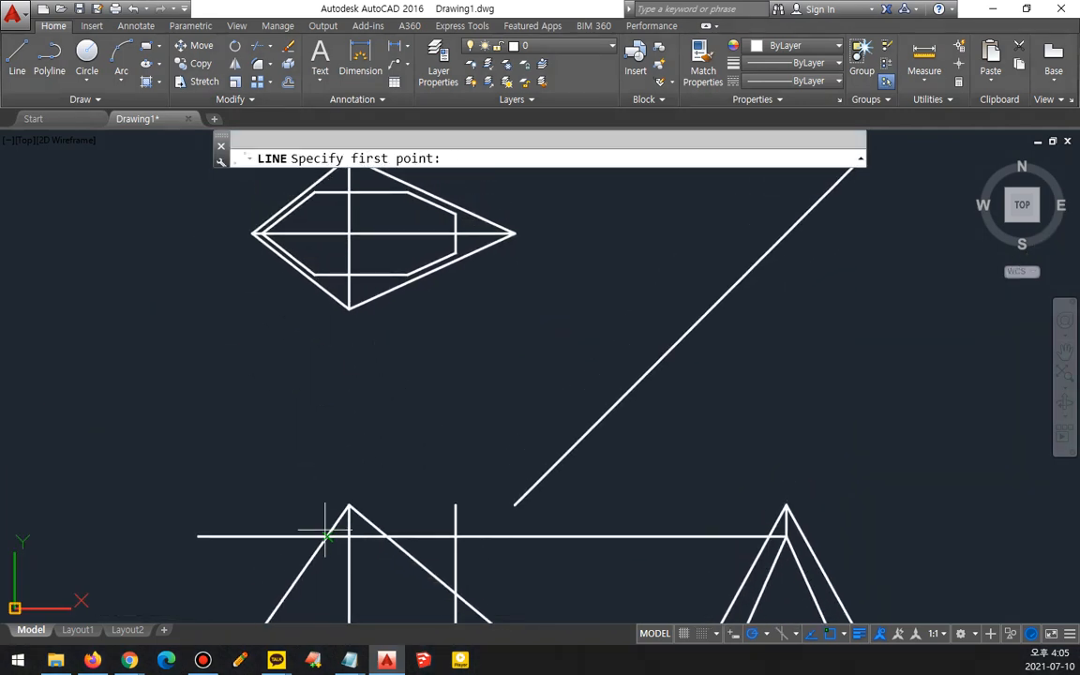
{"action": "left_click", "coordinate": [327, 536]}
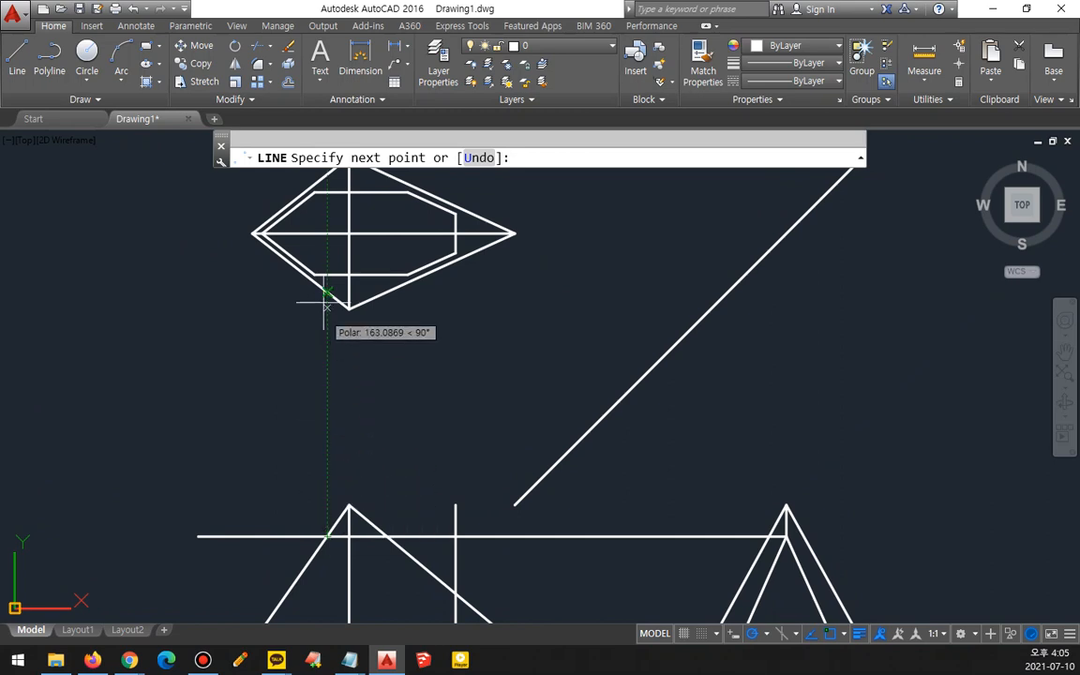
{"action": "left_click", "coordinate": [327, 232]}
{"action": "key", "text": "Return"}
{"action": "key", "text": "Return"}
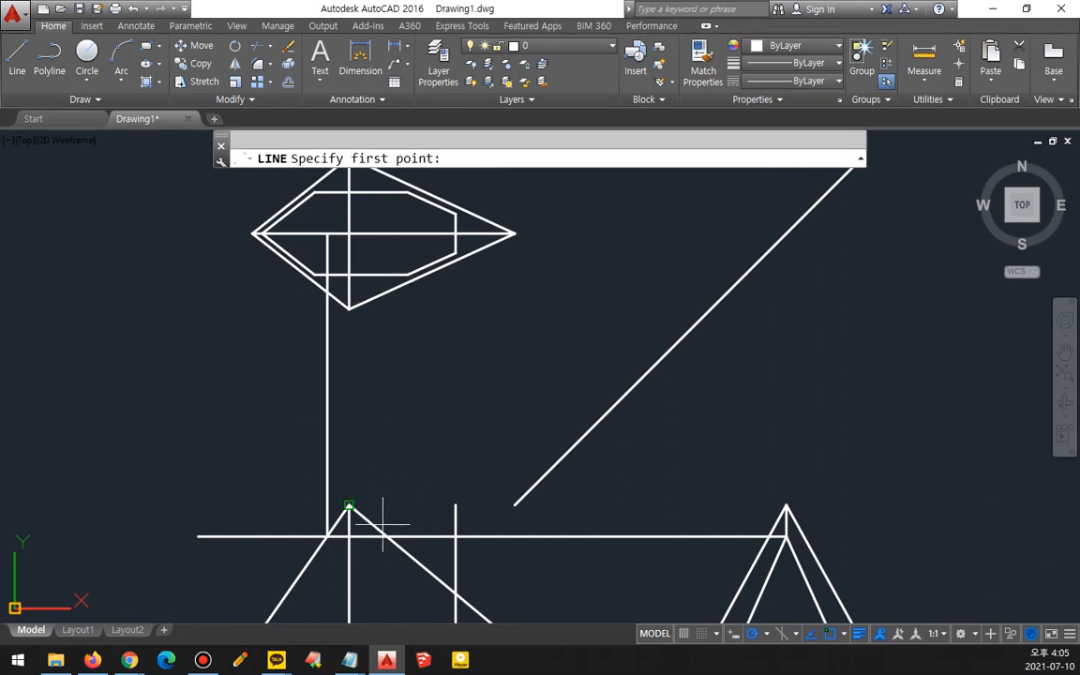
- Draw a line from the front view's right edge intersection up to the center line, then to the inner outline's upper-right corner
{"action": "left_click", "coordinate": [385, 536]}
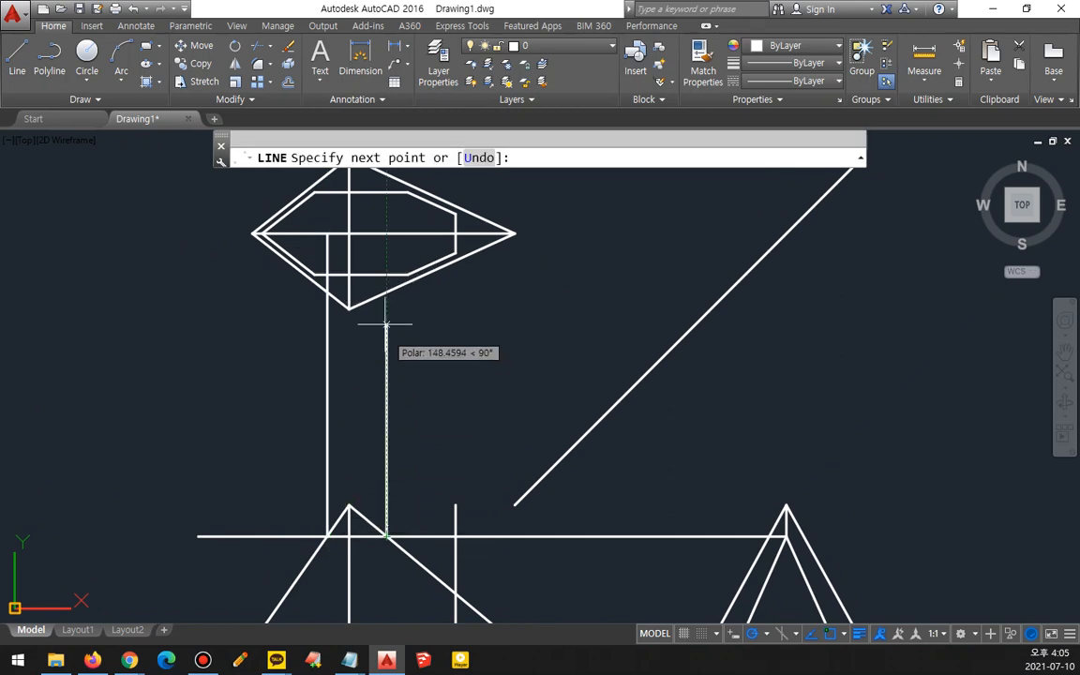
{"action": "left_click", "coordinate": [386, 233]}
{"action": "scroll", "coordinate": [387, 193], "scroll_direction": "up", "scroll_amount": 3}
{"action": "left_click", "coordinate": [406, 192]}
{"action": "key", "text": "Return"}
{"action": "key", "text": "Return"}
- Draw a line from the right point on the center line to the inner outline's lower-right corner
{"action": "left_click", "coordinate": [382, 295]}
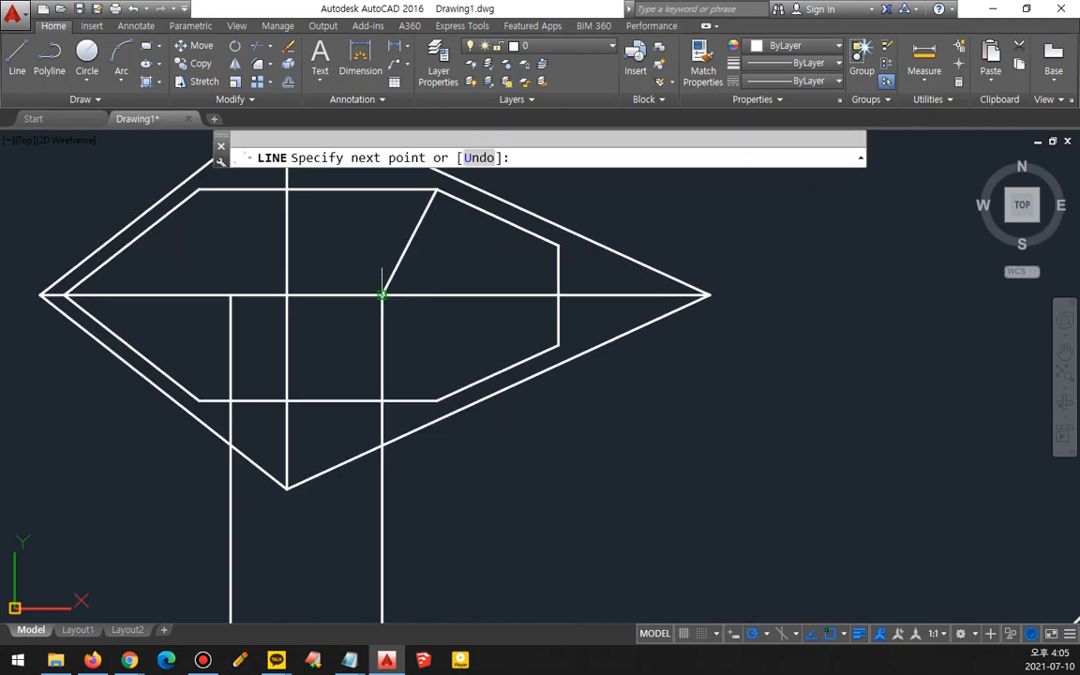
{"action": "left_click", "coordinate": [438, 400]}
{"action": "key", "text": "Return"}
- Draw lines from the left point on the center line to the inner outline's upper-left and lower-left corners
{"action": "key", "text": "Return"}
{"action": "left_click", "coordinate": [231, 294]}
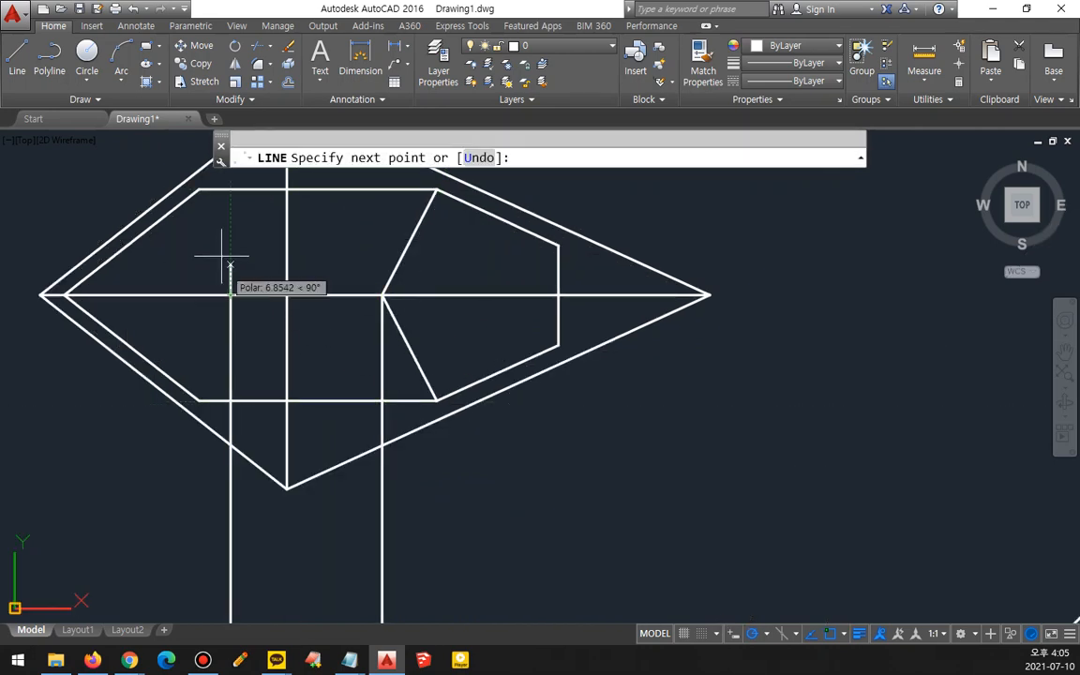
{"action": "left_click", "coordinate": [198, 190]}
{"action": "key", "text": "Return"}
{"action": "key", "text": "Return"}
{"action": "left_click", "coordinate": [230, 294]}
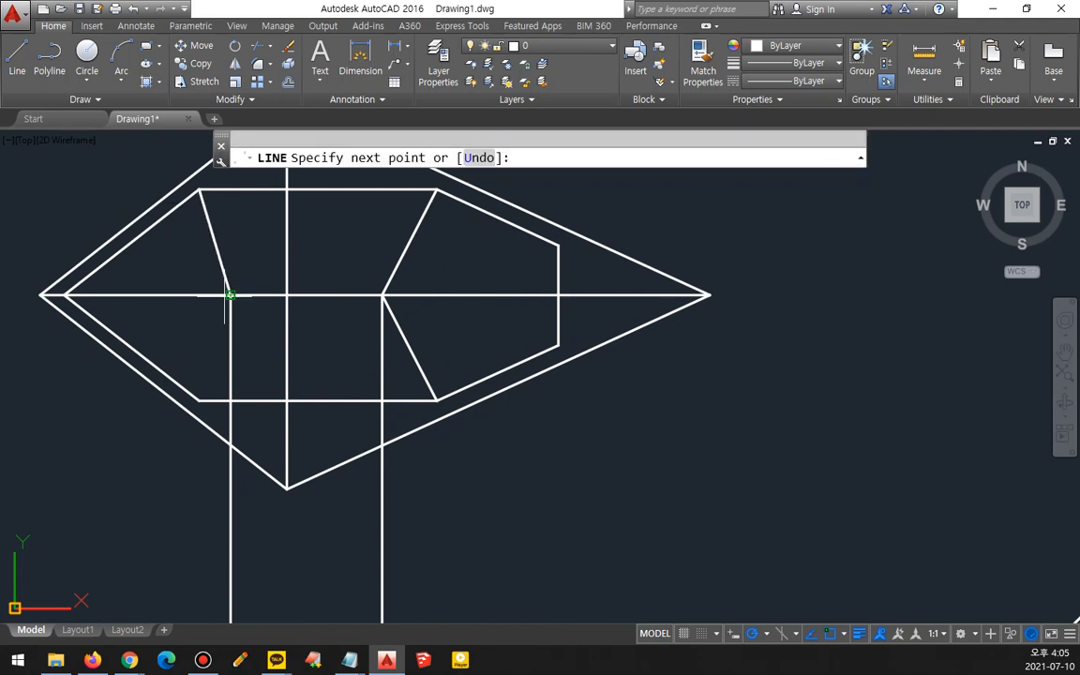
{"action": "left_click", "coordinate": [199, 400]}
- Erase the two vertical projection lines below the top view
{"action": "key", "text": "Return"}
{"action": "left_click", "coordinate": [448, 568]}
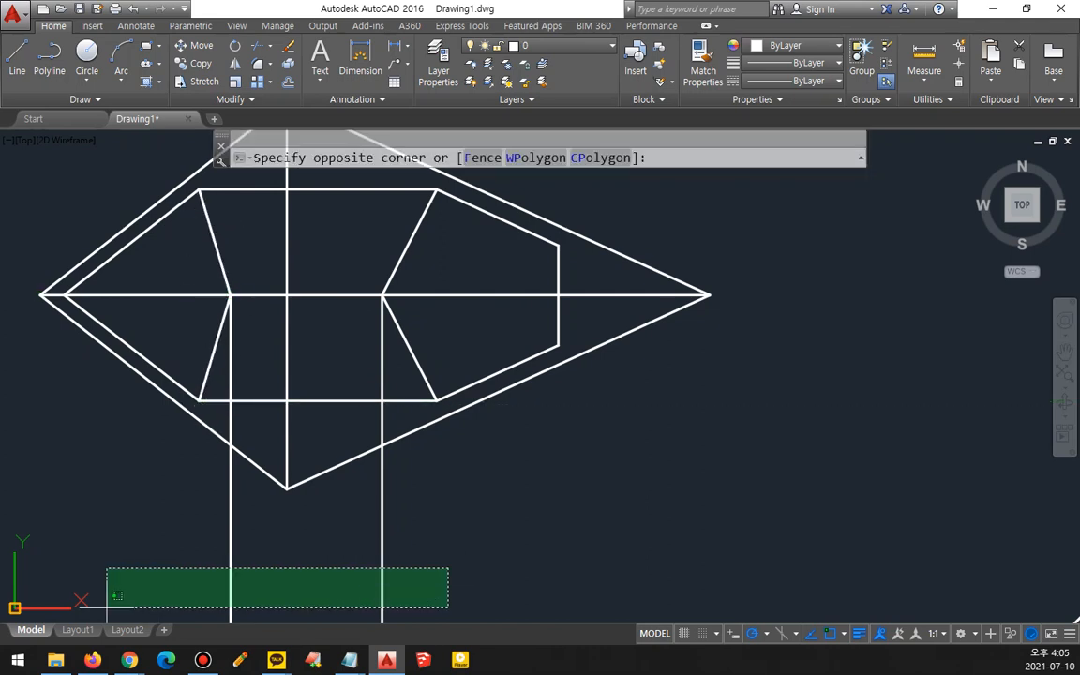
{"action": "left_click", "coordinate": [107, 608]}
{"action": "type", "text": "e"}
{"action": "key", "text": "Return"}
{"action": "middle_click_drag", "start_coordinate": [447, 280], "coordinate": [579, 363]}
{"action": "type", "text": "tr"}
{"action": "key", "text": "Return"}
{"action": "key", "text": "Return"}
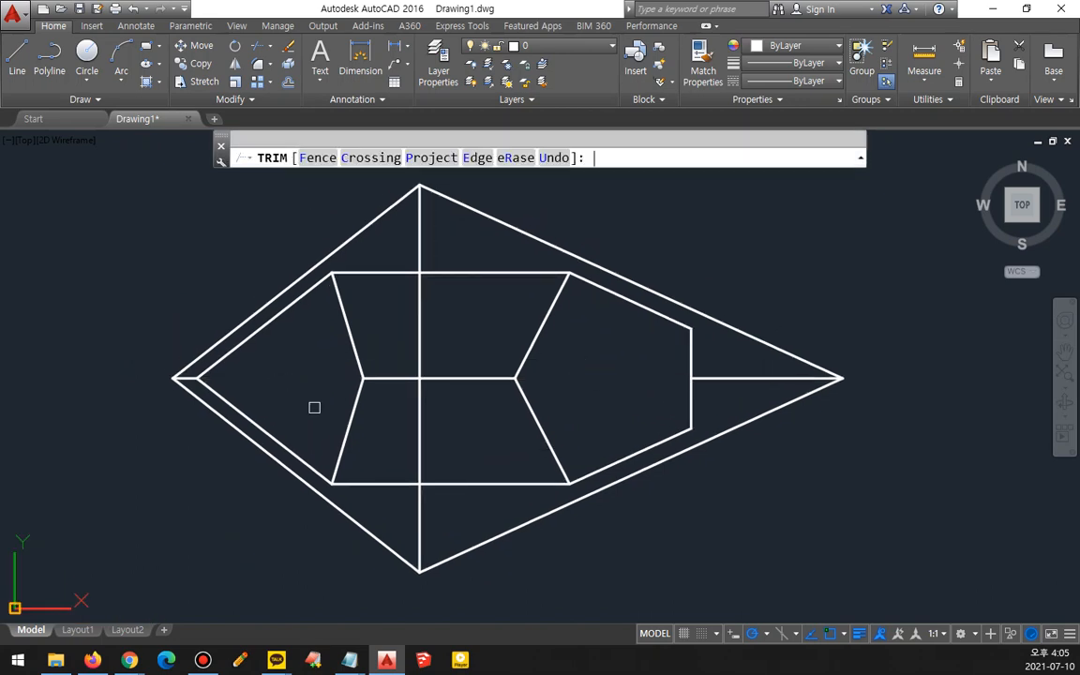
{"action": "key", "text": "Escape"}
- Place the top view's two inner horizontal edges on the fin layer
{"action": "left_click", "coordinate": [477, 483]}
{"action": "left_click", "coordinate": [477, 273]}
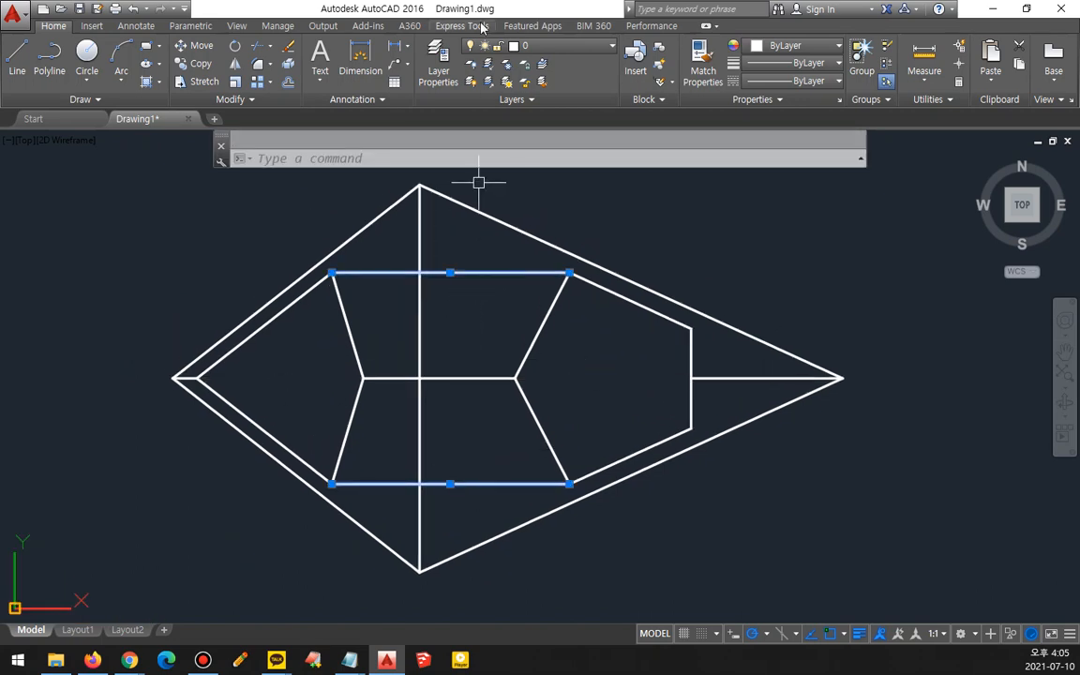
{"action": "left_click", "coordinate": [509, 45]}
{"action": "left_click", "coordinate": [532, 136]}
- Load the HIDDEN linetype and assign it to the fin layer
{"action": "left_click", "coordinate": [438, 72]}
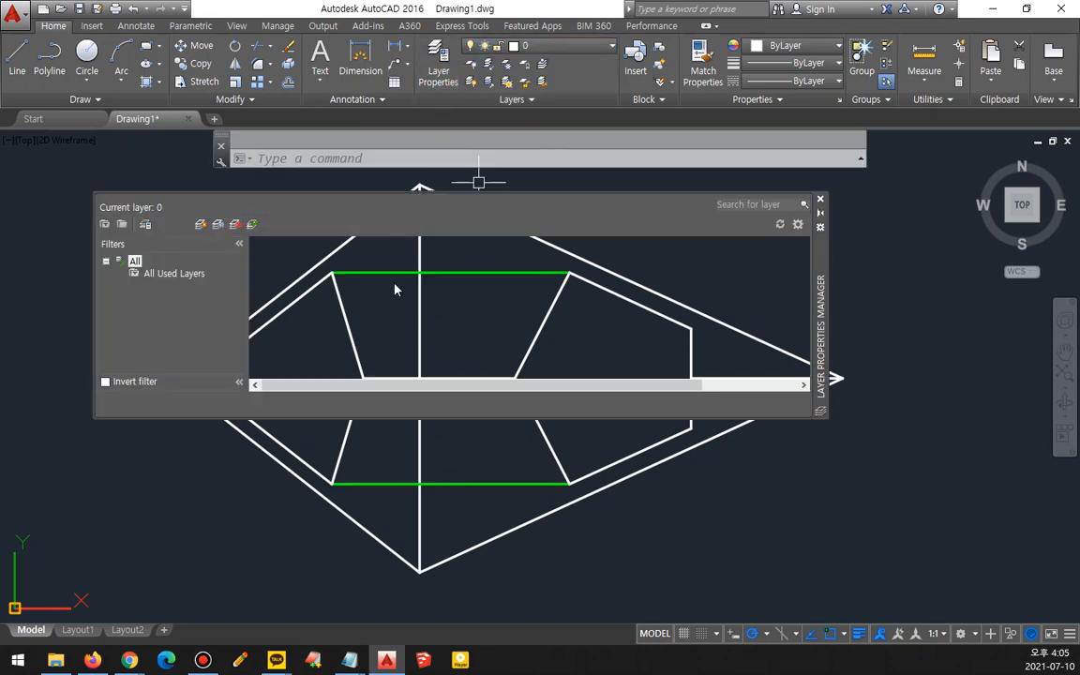
{"action": "left_click", "coordinate": [507, 332]}
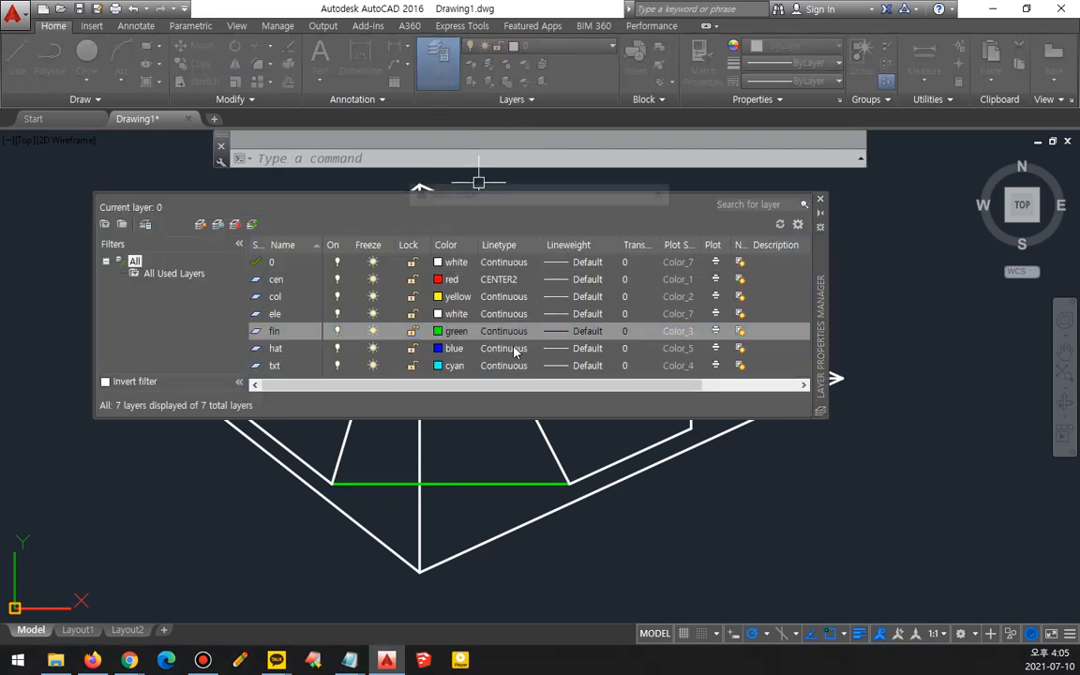
{"action": "left_click", "coordinate": [507, 333]}
{"action": "left_click", "coordinate": [569, 406]}
{"action": "left_click", "coordinate": [424, 330]}
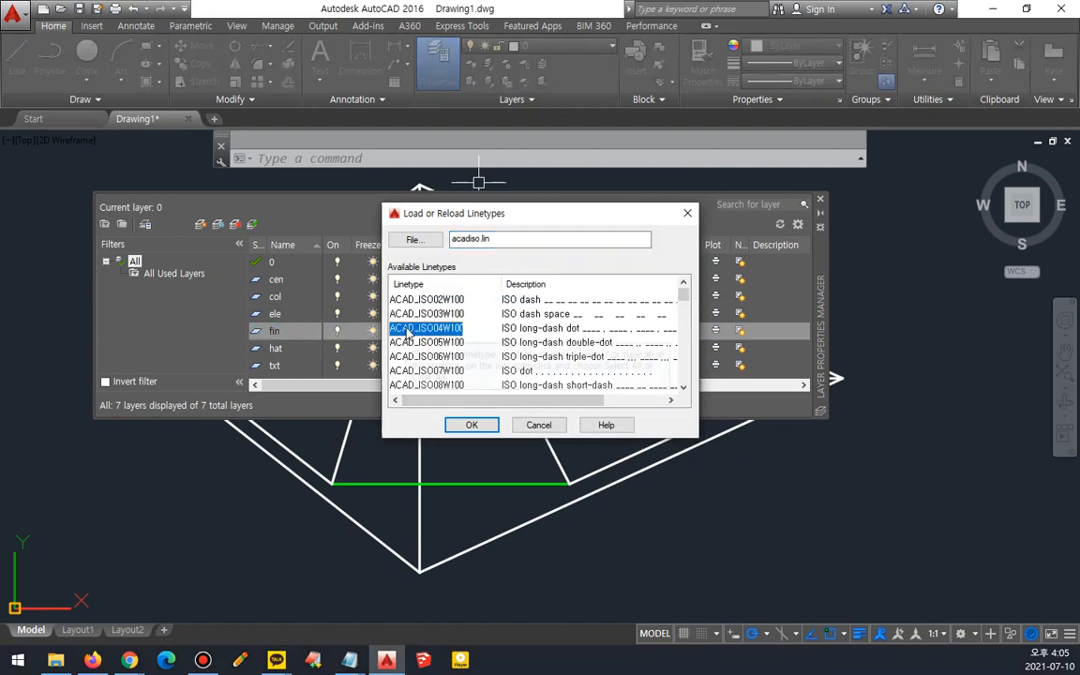
{"action": "key", "text": "h"}
{"action": "double_click", "coordinate": [405, 301]}
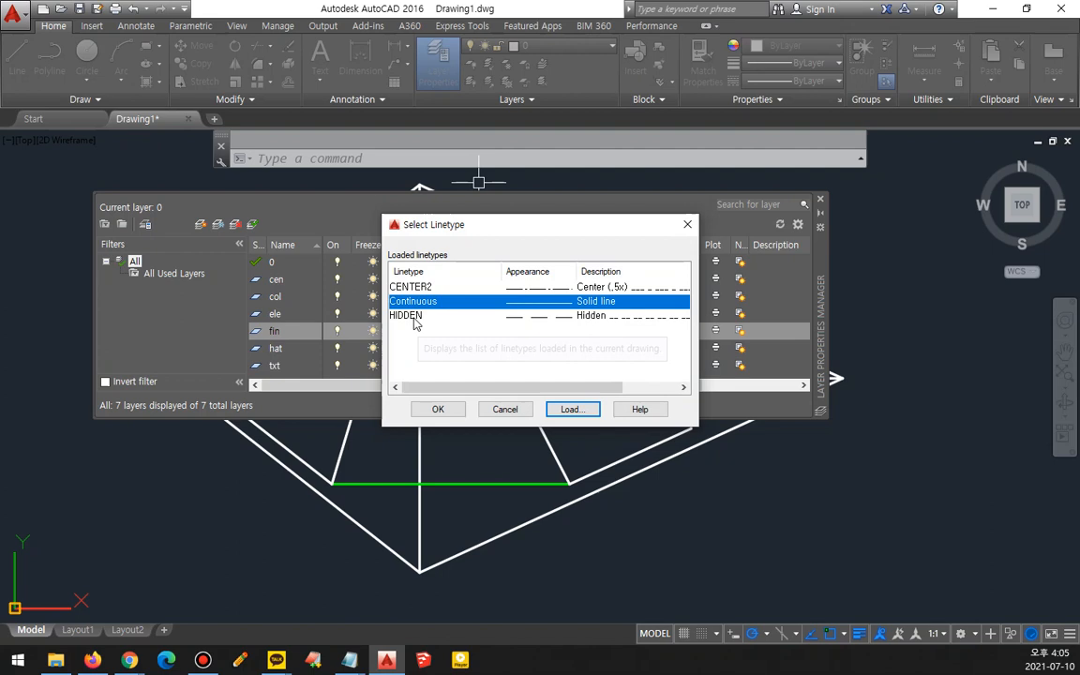
{"action": "left_click", "coordinate": [413, 316]}
{"action": "left_click", "coordinate": [434, 409]}
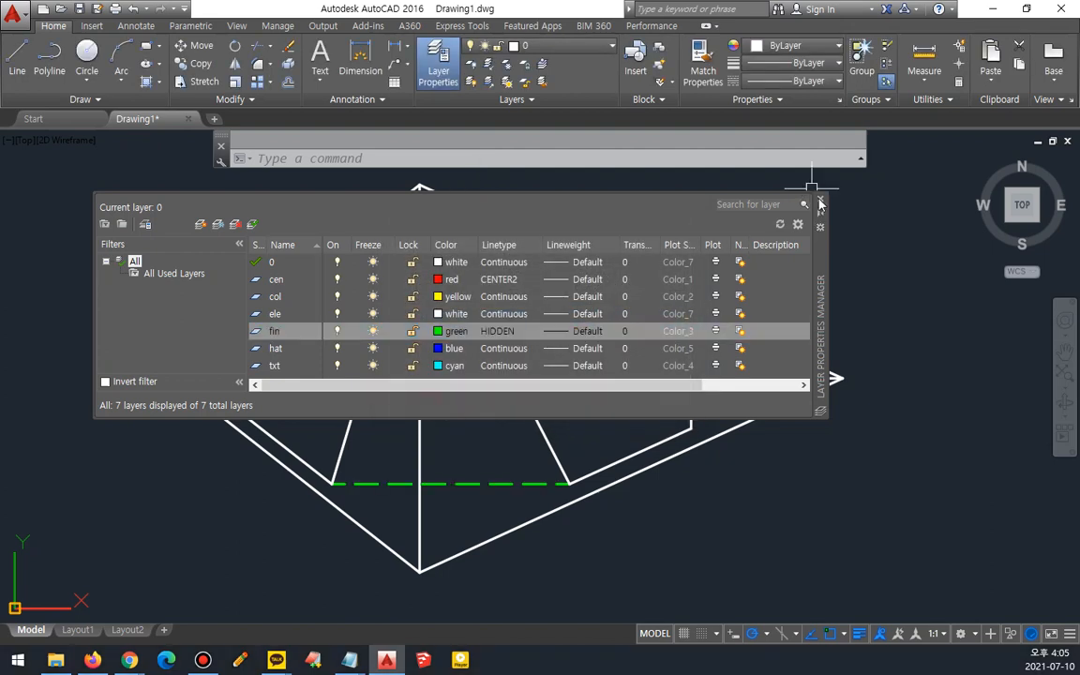
{"action": "left_click", "coordinate": [820, 200]}
- Trim the front view's right slanted edge between the upper horizontal line and the vertical line
{"action": "mouse_move", "coordinate": [572, 555]}
{"action": "left_mouse_down"}
{"action": "mouse_move", "coordinate": [356, 518]}
{"action": "mouse_move", "coordinate": [739, 128]}
{"action": "mouse_move", "coordinate": [575, 447]}
{"action": "left_mouse_up"}
{"action": "key", "text": "Escape"}
{"action": "scroll", "coordinate": [541, 362], "scroll_direction": "down", "scroll_amount": 5}
{"action": "middle_click_drag", "start_coordinate": [537, 444], "coordinate": [440, 125]}
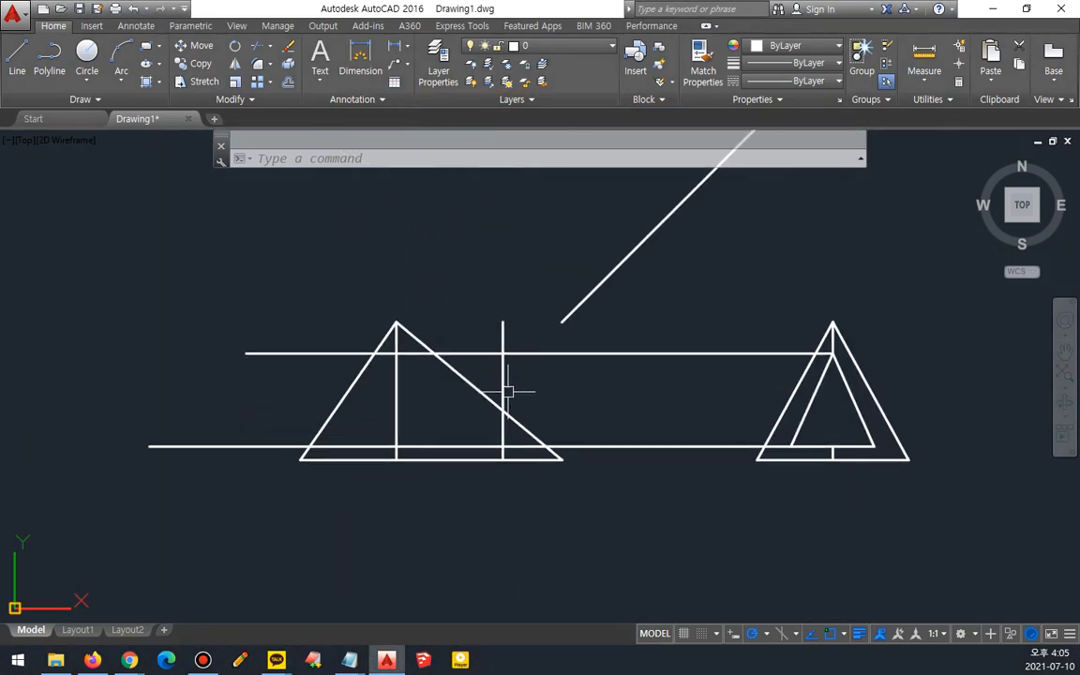
{"action": "scroll", "coordinate": [507, 391], "scroll_direction": "up", "scroll_amount": 2}
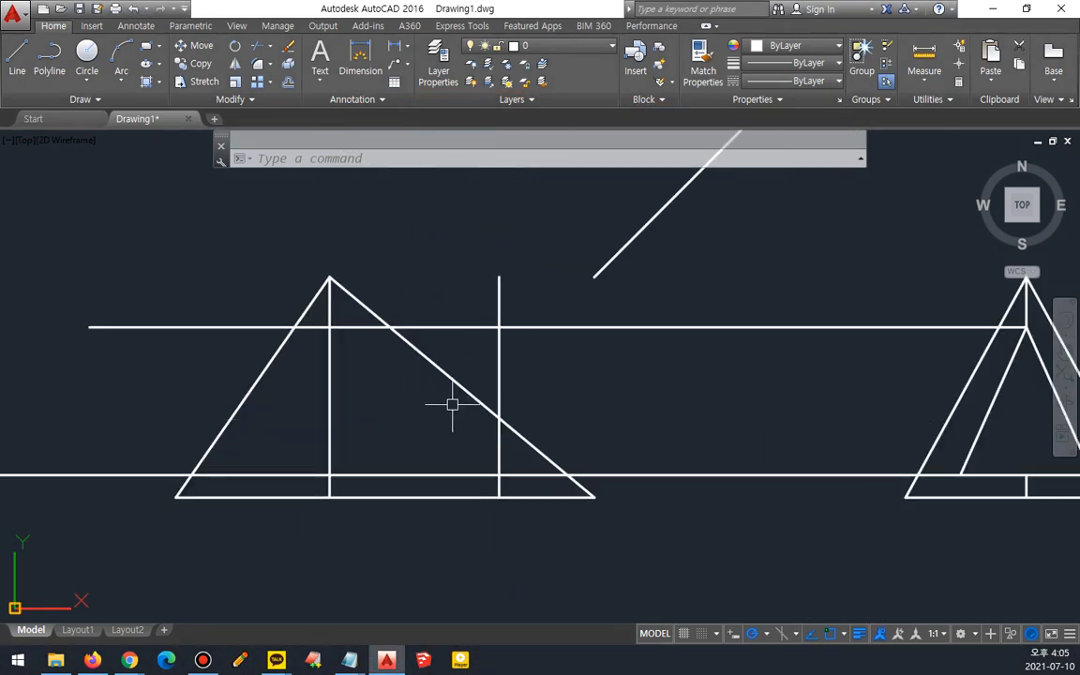
{"action": "type", "text": "tr"}
{"action": "key", "text": "Return"}
- Fillet the front view's upper horizontal line to both slanted edges and undo the last fillet
{"action": "key", "text": "Return"}
{"action": "left_click", "coordinate": [453, 379]}
{"action": "key", "text": "Escape"}
{"action": "type", "text": "f"}
{"action": "key", "text": "Return"}
{"action": "left_click", "coordinate": [356, 327]}
{"action": "left_click", "coordinate": [363, 306]}
{"action": "key", "text": "Return"}
{"action": "left_click", "coordinate": [305, 327]}
{"action": "left_click", "coordinate": [307, 320]}
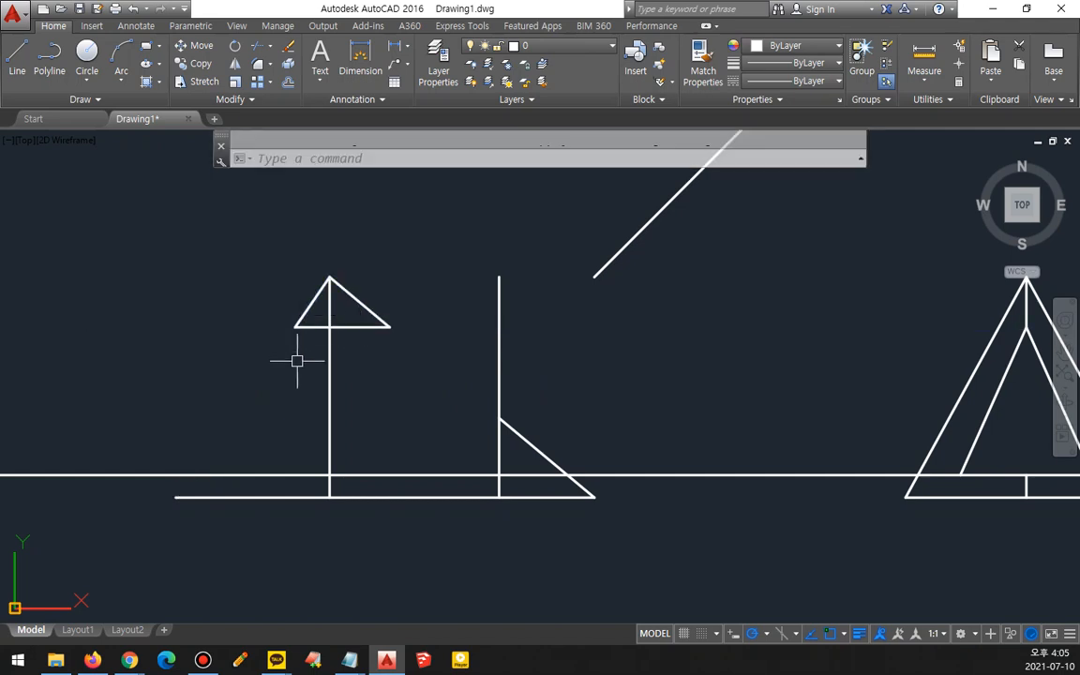
{"action": "key", "text": "ctrl+z"}
- Trim the left slanted edge below the upper horizontal line and fillet their corner
{"action": "type", "text": "tr"}
{"action": "key", "text": "Return"}
{"action": "key", "text": "Return"}
{"action": "left_click", "coordinate": [248, 397]}
{"action": "key", "text": "Escape"}
{"action": "type", "text": "f"}
{"action": "key", "text": "Return"}
{"action": "left_click", "coordinate": [308, 308]}
{"action": "left_click", "coordinate": [309, 326]}
- Fillet the lower horizontal line to the left slanted edge and vertical edge, and the vertical edge to the right slanted edge
{"action": "key", "text": "Return"}
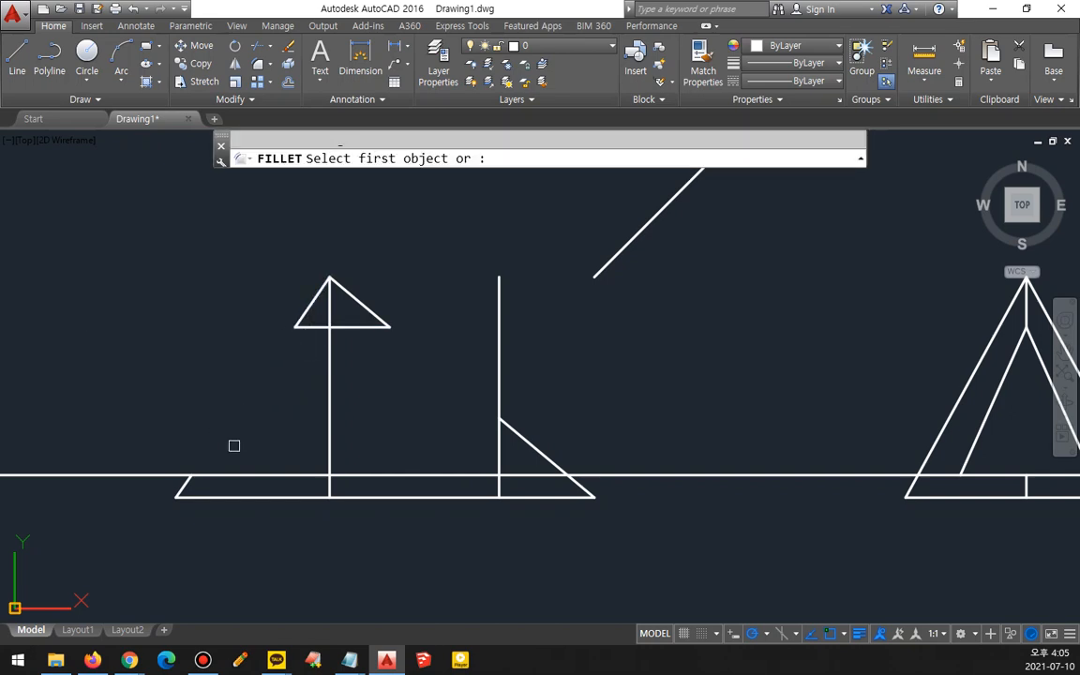
{"action": "left_click", "coordinate": [222, 475]}
{"action": "left_click", "coordinate": [183, 486]}
{"action": "key", "text": "Return"}
{"action": "left_click", "coordinate": [450, 474]}
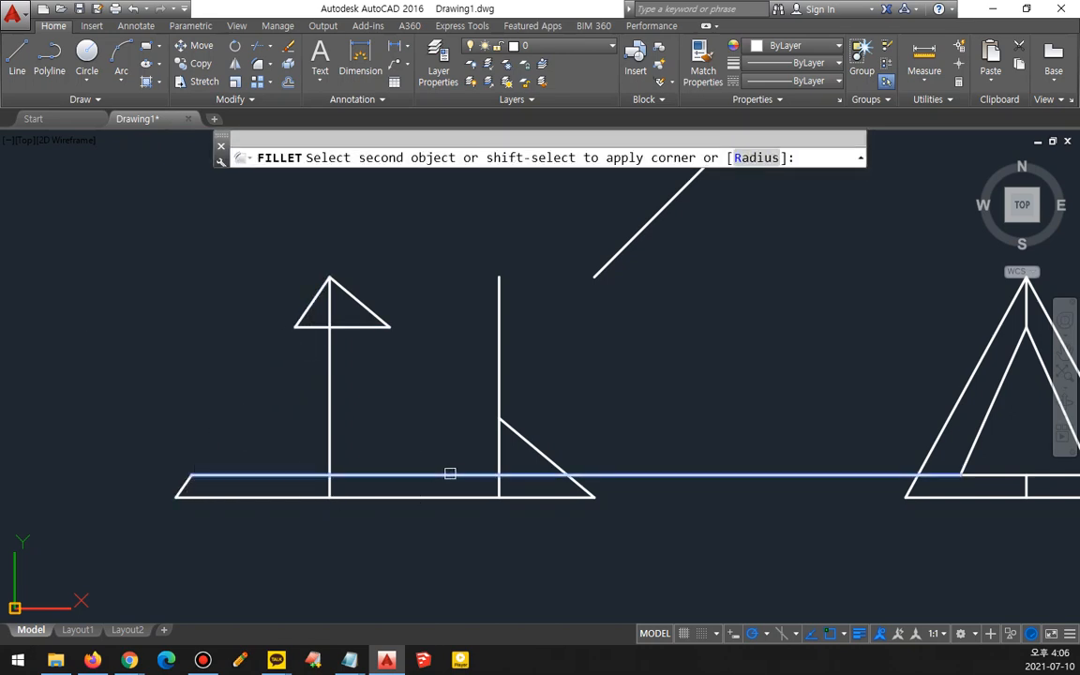
{"action": "left_click", "coordinate": [498, 448]}
{"action": "key", "text": "Return"}
{"action": "left_click", "coordinate": [504, 427]}
{"action": "left_click", "coordinate": [500, 433]}
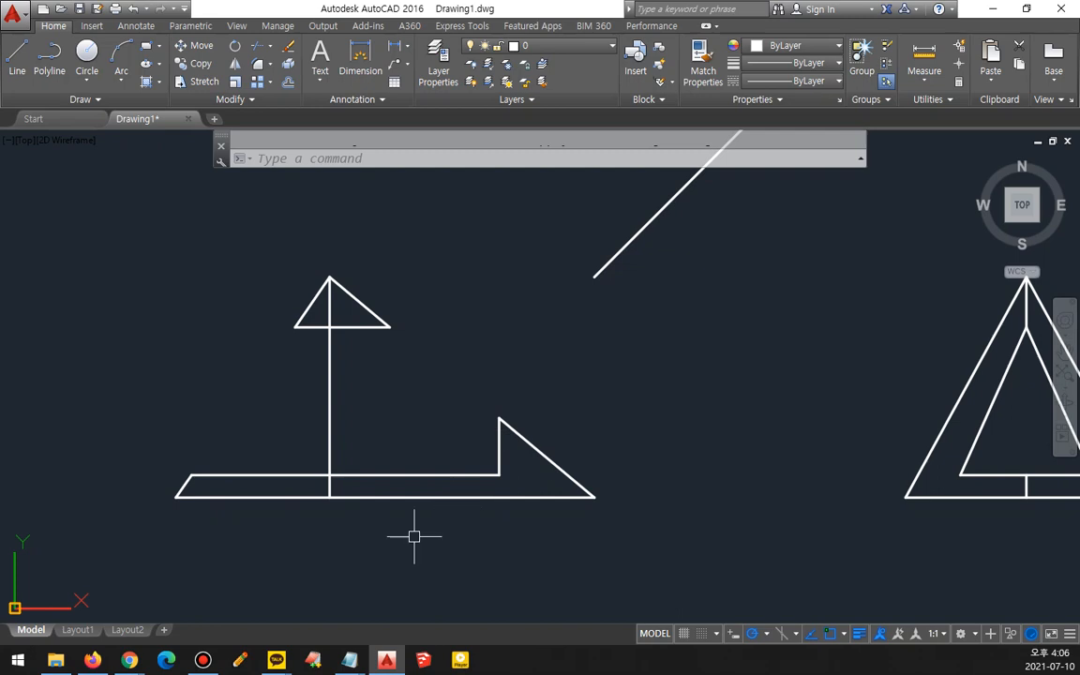
- Draw a vertical projection line from the right end of the top view's hidden line down to the front view's base
{"action": "scroll", "coordinate": [381, 388], "scroll_direction": "down", "scroll_amount": 3}
{"action": "middle_click_drag", "start_coordinate": [397, 320], "coordinate": [409, 440]}
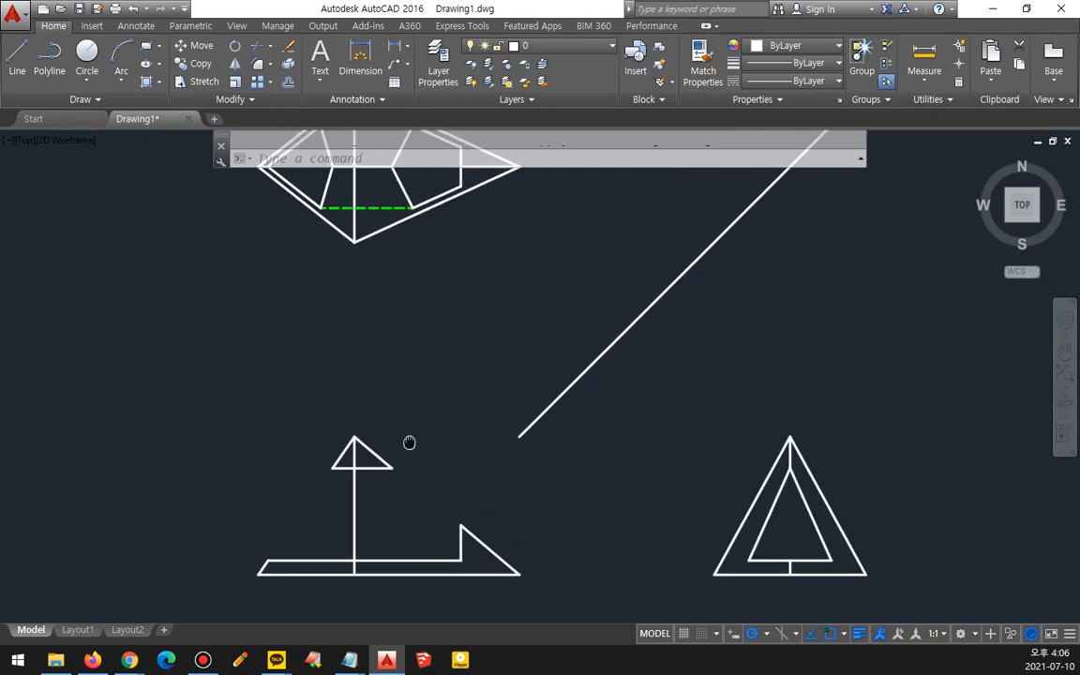
{"action": "type", "text": "l"}
{"action": "key", "text": "Return"}
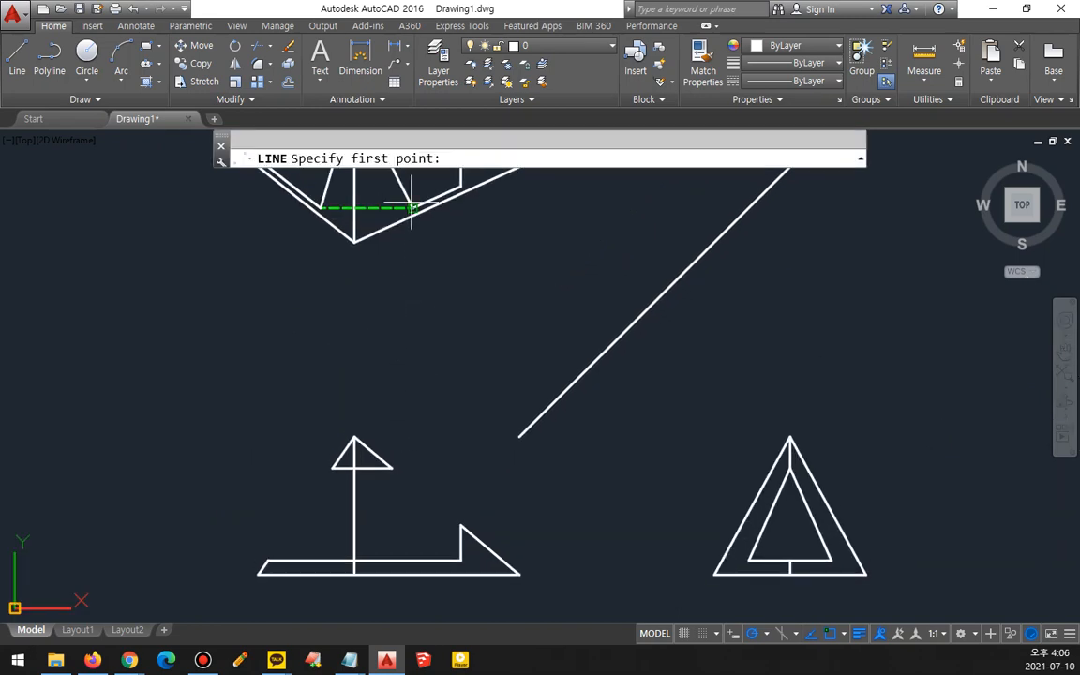
{"action": "left_click", "coordinate": [412, 207]}
{"action": "left_click", "coordinate": [412, 560]}
{"action": "key", "text": "Return"}
{"action": "key", "text": "Return"}
- Draw the left projection line and two slanted edges from the front view's base up to the small triangle's corners
{"action": "left_click", "coordinate": [320, 209]}
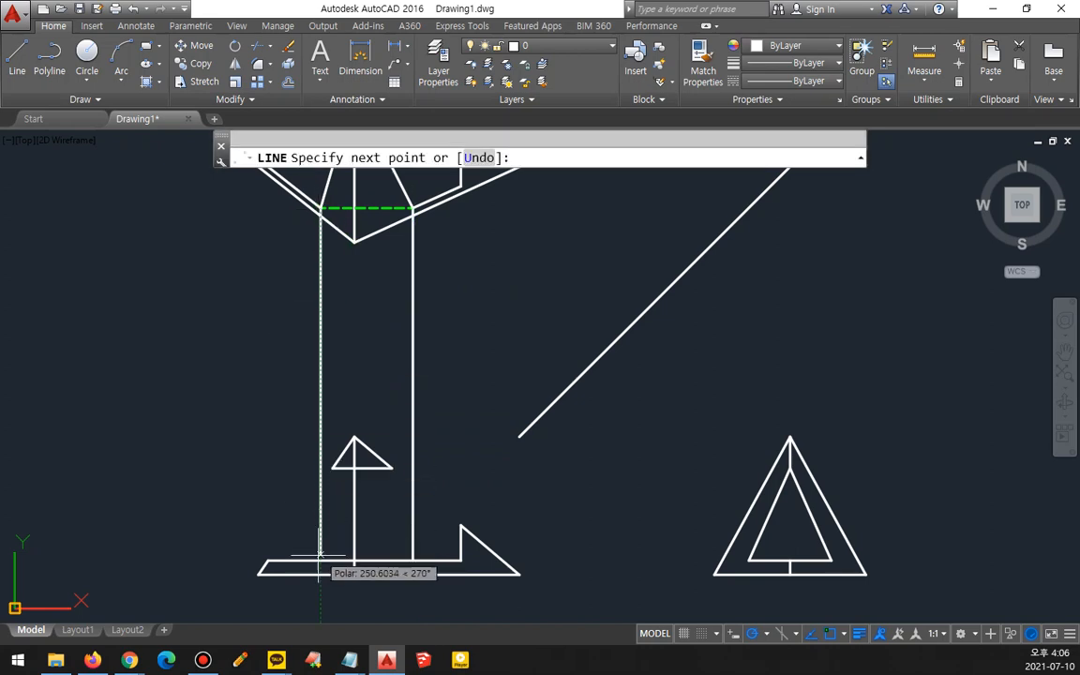
{"action": "left_click", "coordinate": [331, 466]}
{"action": "key", "text": "Return"}
{"action": "key", "text": "Return"}
{"action": "left_click", "coordinate": [411, 561]}
{"action": "left_click", "coordinate": [392, 467]}
{"action": "key", "text": "Return"}
{"action": "type", "text": "tr"}
{"action": "key", "text": "Return"}
{"action": "key", "text": "Return"}
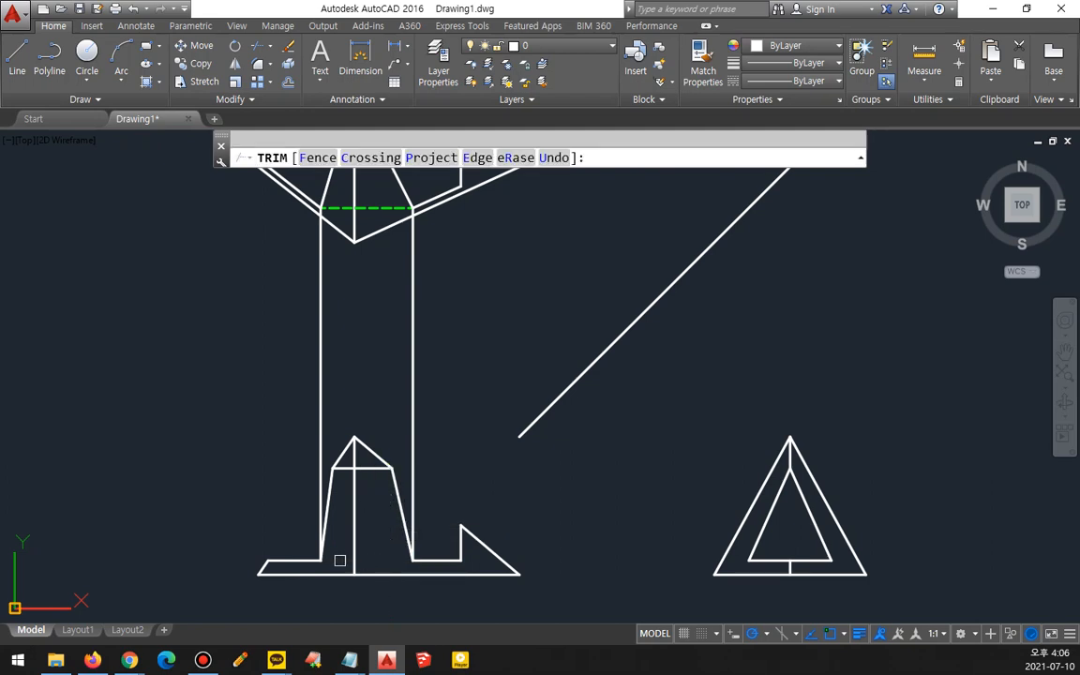
{"action": "key", "text": "Return"}
{"action": "type", "text": "l"}
- Match the front view's base segment and small triangle's base to the top view's hidden line properties
{"action": "key", "text": "Return"}
{"action": "left_click", "coordinate": [321, 560]}
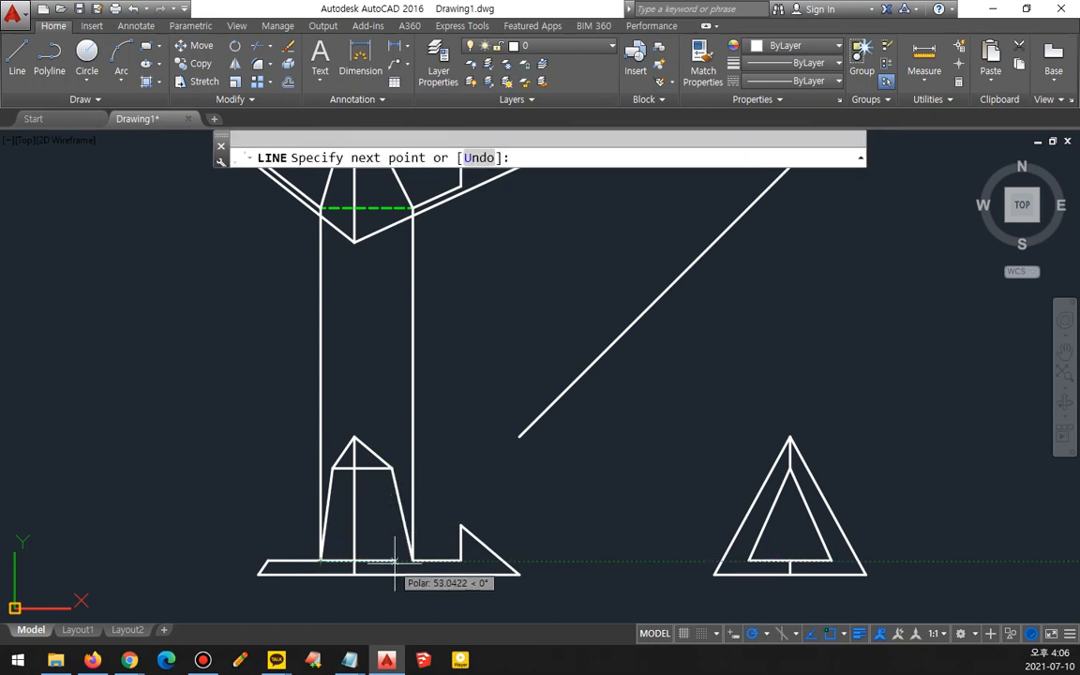
{"action": "key", "text": "Escape"}
- Erase the two vertical projection lines between the top and front views
{"action": "left_click", "coordinate": [422, 367]}
{"action": "left_click", "coordinate": [233, 316]}
{"action": "key", "text": "Delete"}
{"action": "type", "text": "ma"}
{"action": "key", "text": "Return"}
{"action": "left_click", "coordinate": [365, 207]}
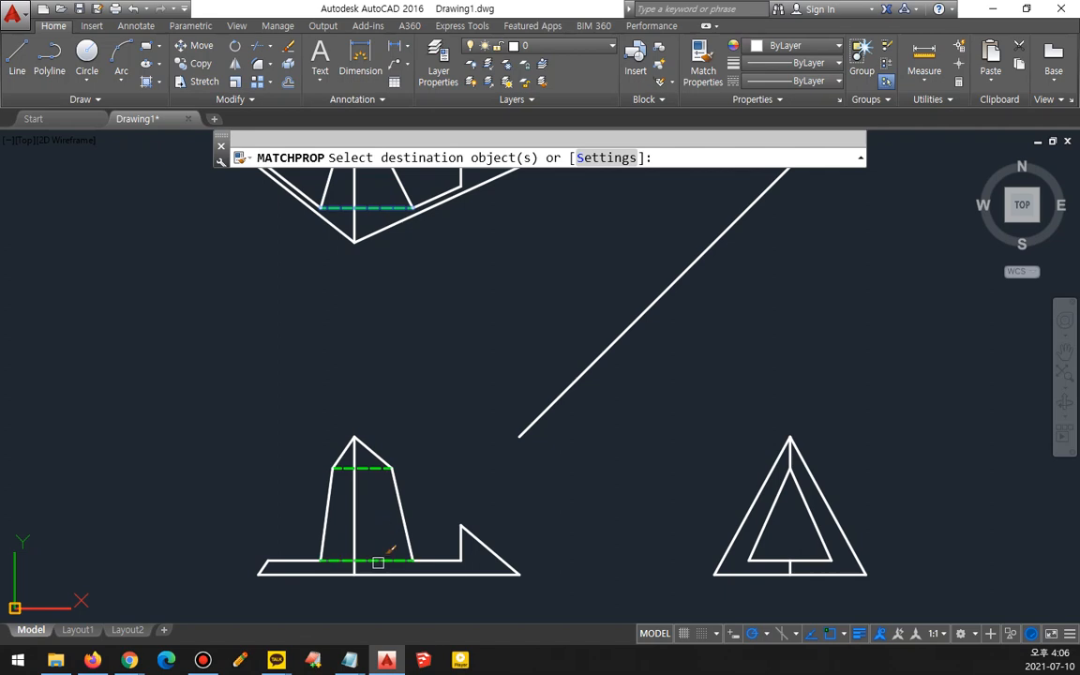
{"action": "key", "text": "Escape"}
- Zoom out to view the top, front and side views together
{"action": "mouse_move", "coordinate": [716, 556]}
{"action": "middle_mouse_down"}
{"action": "mouse_move", "coordinate": [675, 540]}
{"action": "mouse_move", "coordinate": [726, 601]}
{"action": "middle_mouse_up"}
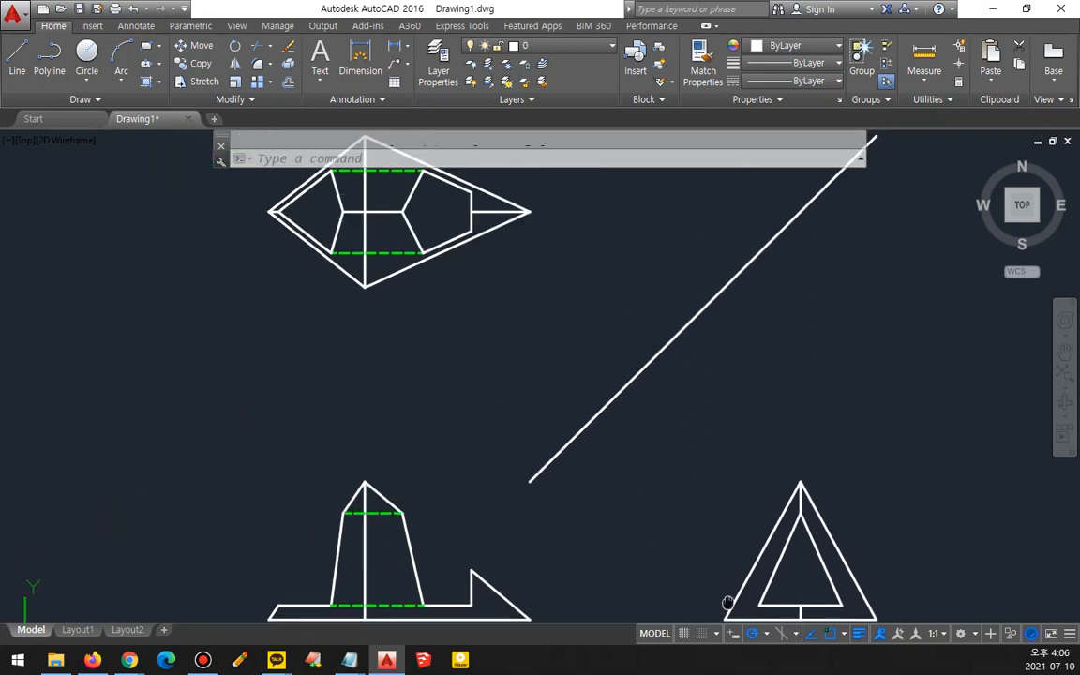
{"action": "type", "text": "z"}
{"action": "key", "text": "Return"}
{"action": "key", "text": "Return"}
{"action": "left_click_drag", "start_coordinate": [475, 358], "coordinate": [473, 424]}
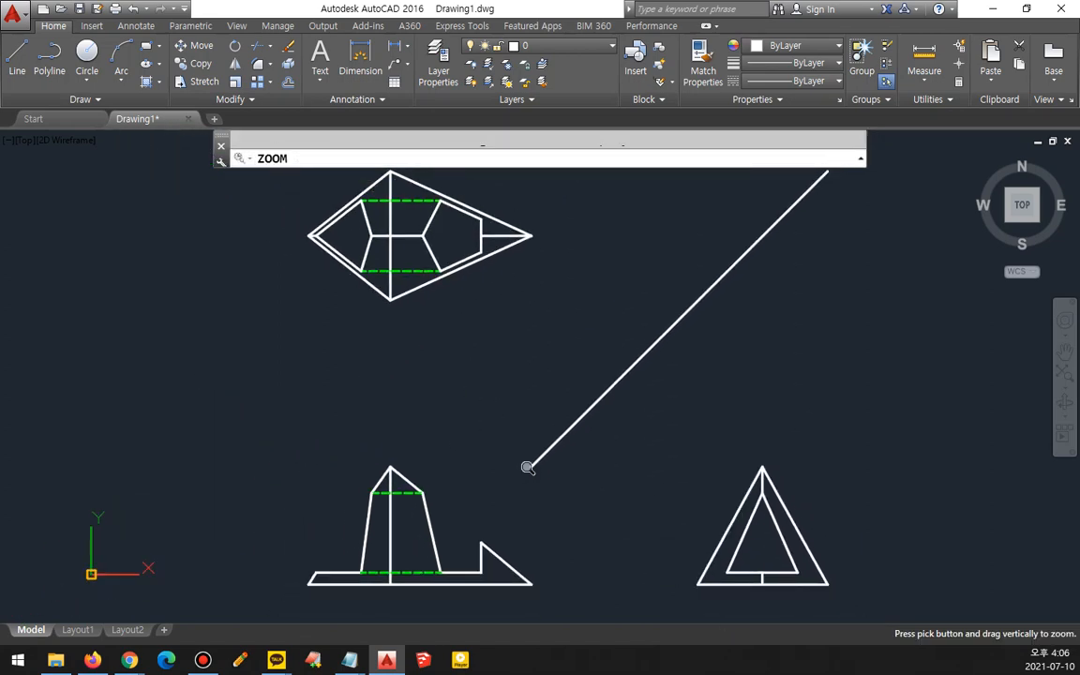
{"action": "mouse_move", "coordinate": [819, 598]}
{"action": "left_mouse_down"}
{"action": "mouse_move", "coordinate": [663, 518]}
{"action": "mouse_move", "coordinate": [757, 632]}
{"action": "left_mouse_up"}
{"action": "key", "text": "Escape"}
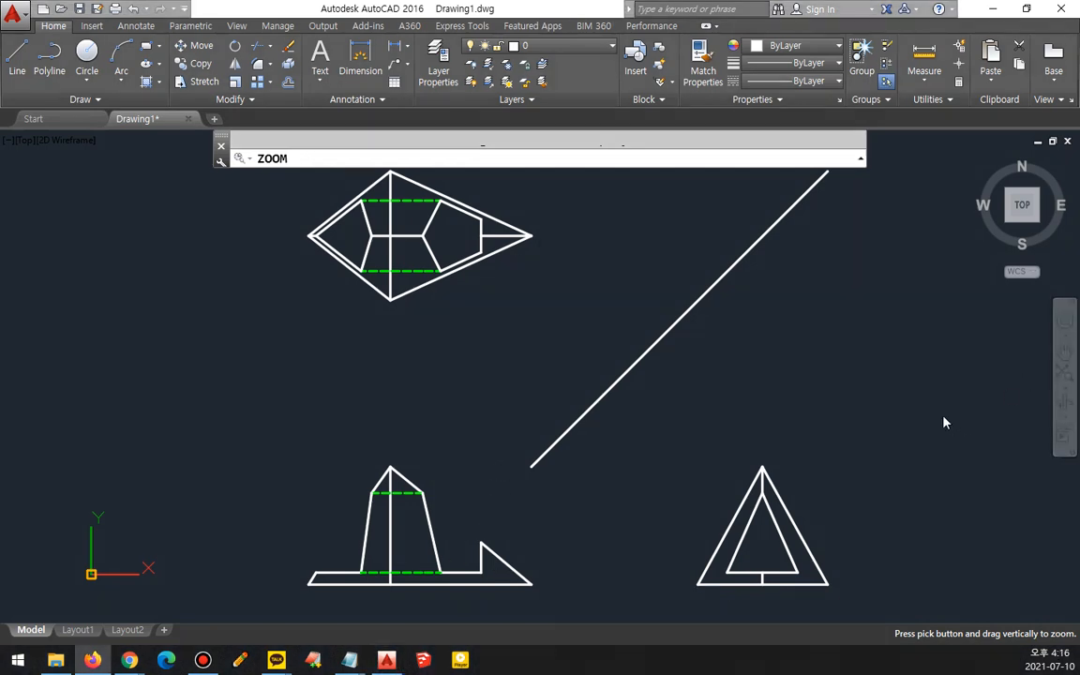
- Draw a horizontal projection line from the front view's step corner across the side view
{"action": "scroll", "coordinate": [739, 474], "scroll_direction": "up", "scroll_amount": 2}
{"action": "key", "text": "Escape"}
{"action": "middle_click_drag", "start_coordinate": [696, 486], "coordinate": [608, 345]}
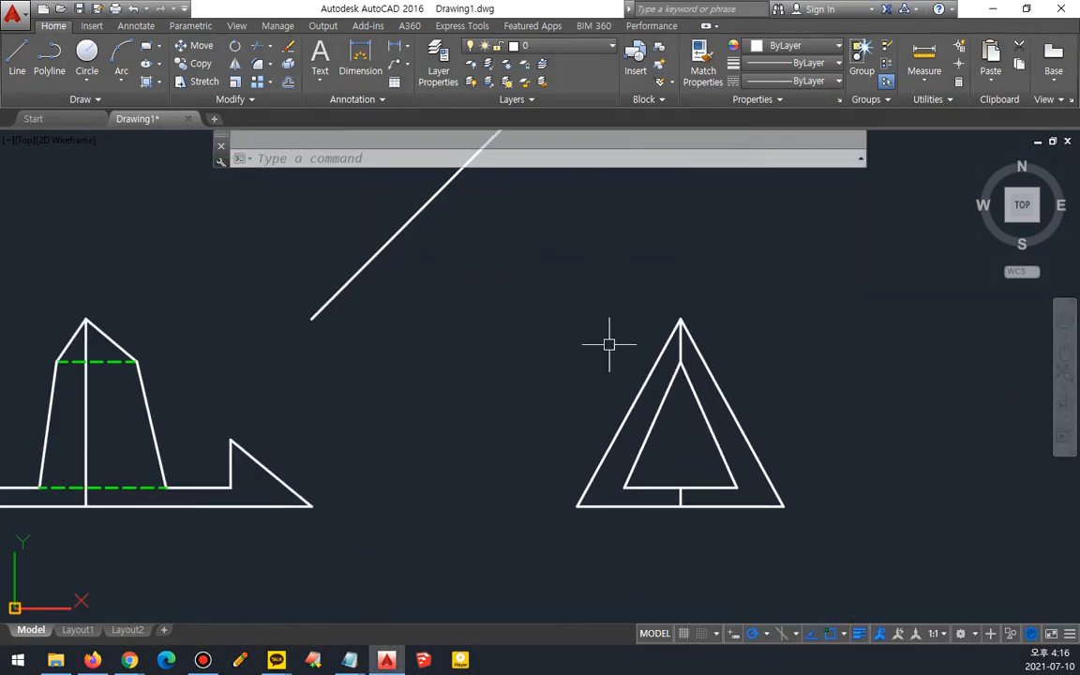
{"action": "type", "text": "l"}
{"action": "key", "text": "Return"}
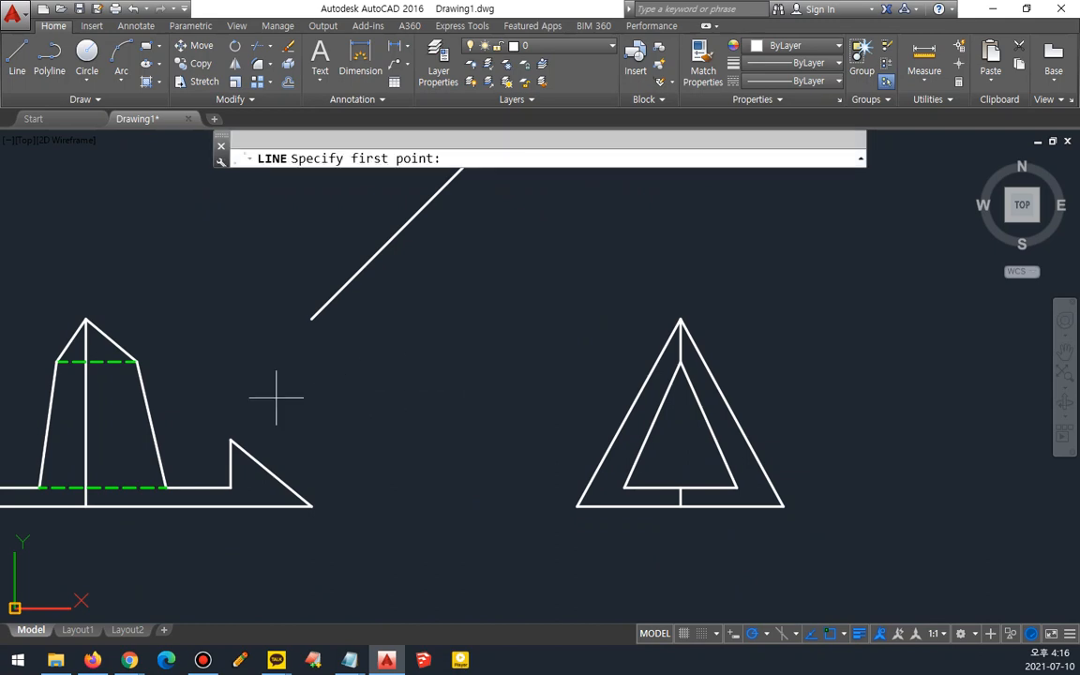
{"action": "left_click", "coordinate": [231, 440]}
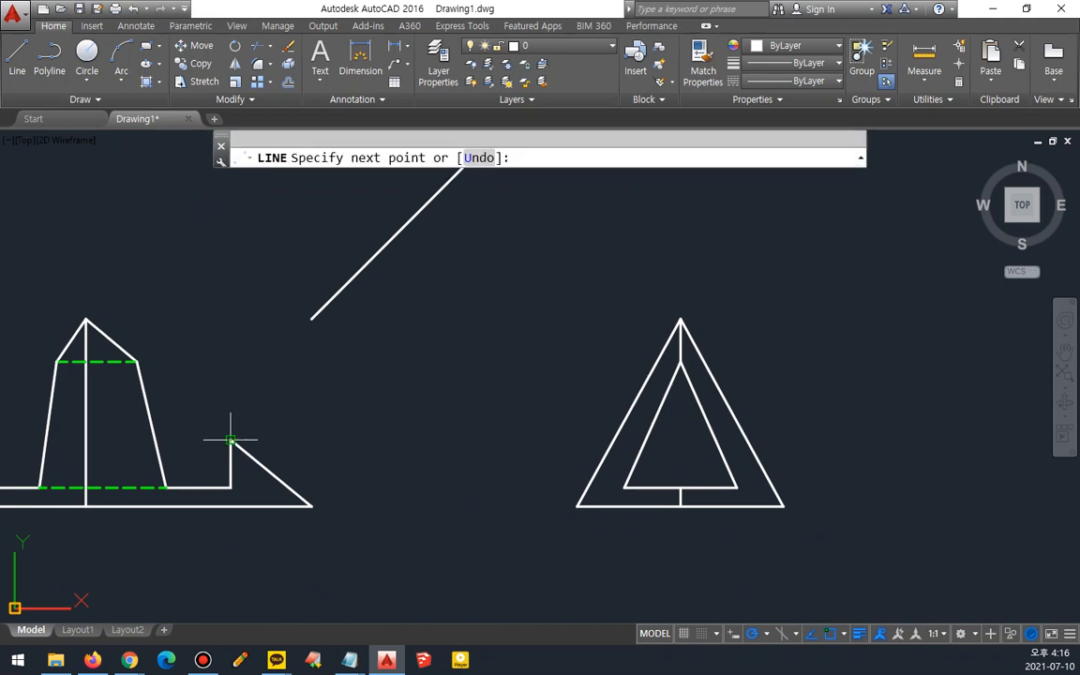
{"action": "left_click", "coordinate": [872, 439]}
{"action": "key", "text": "Return"}
{"action": "key", "text": "Return"}
{"action": "key", "text": "Escape"}
{"action": "type", "text": "f"}
{"action": "key", "text": "Return"}
{"action": "key", "text": "Escape"}
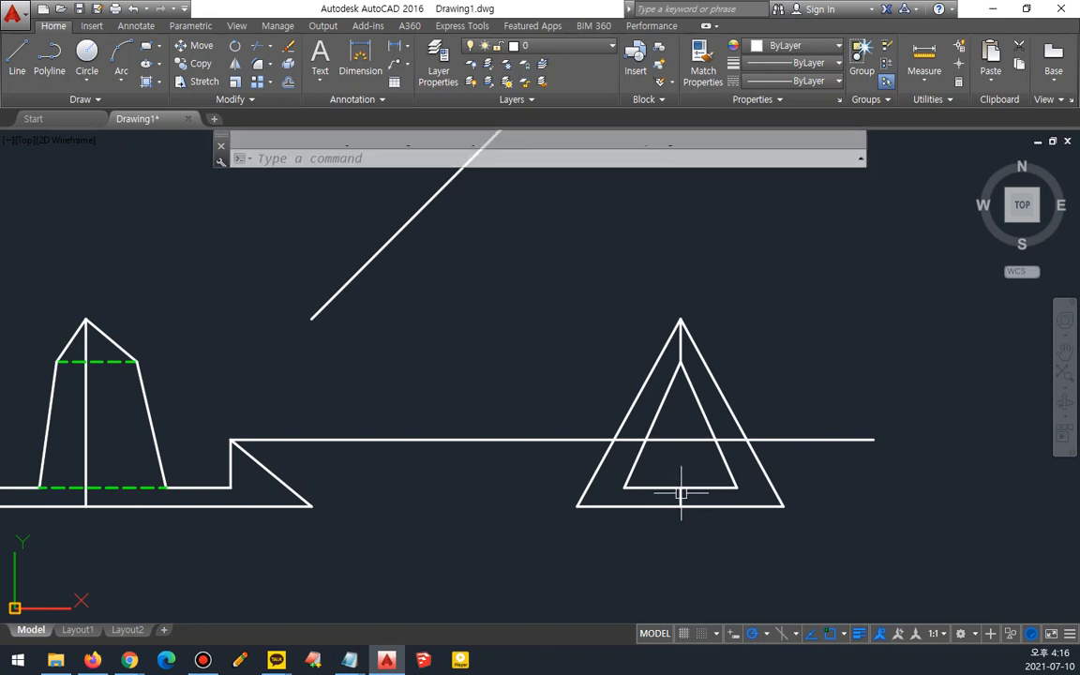
- Extend the side view's lower center line up to the horizontal projection line
{"action": "type", "text": "ex"}
{"action": "key", "text": "Return"}
{"action": "key", "text": "Return"}
{"action": "left_click", "coordinate": [680, 481]}
{"action": "key", "text": "Escape"}
- Copy the side view's outer triangle sides down so the apex sits on the projection line
{"action": "scroll", "coordinate": [691, 492], "scroll_direction": "up", "scroll_amount": 2}
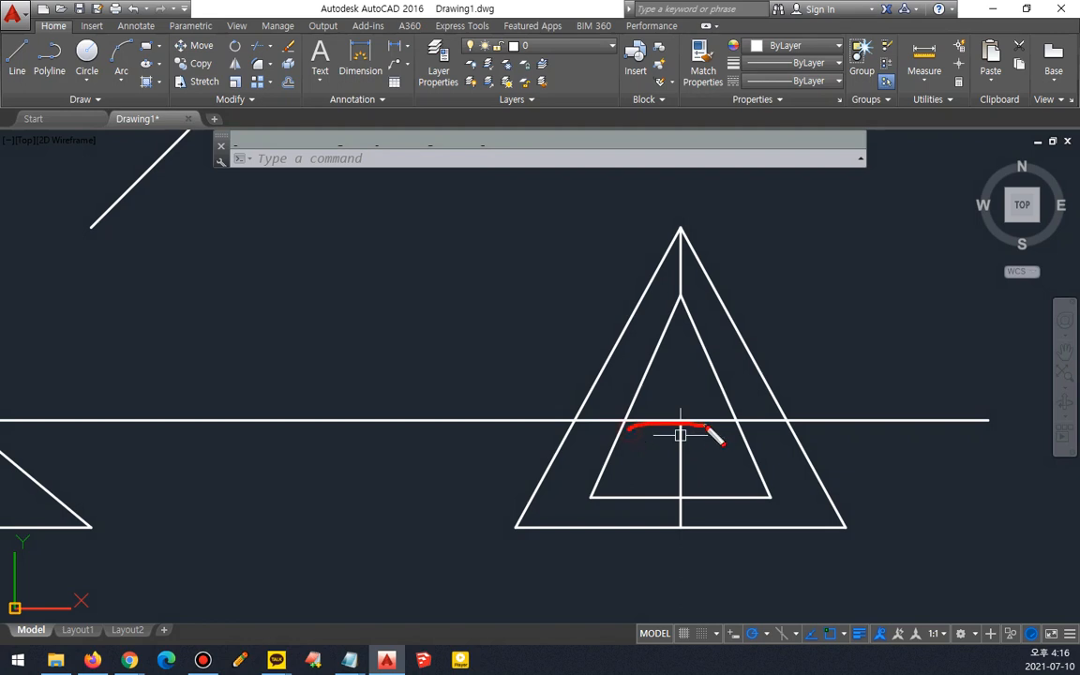
{"action": "key", "text": "Escape"}
{"action": "type", "text": "cp"}
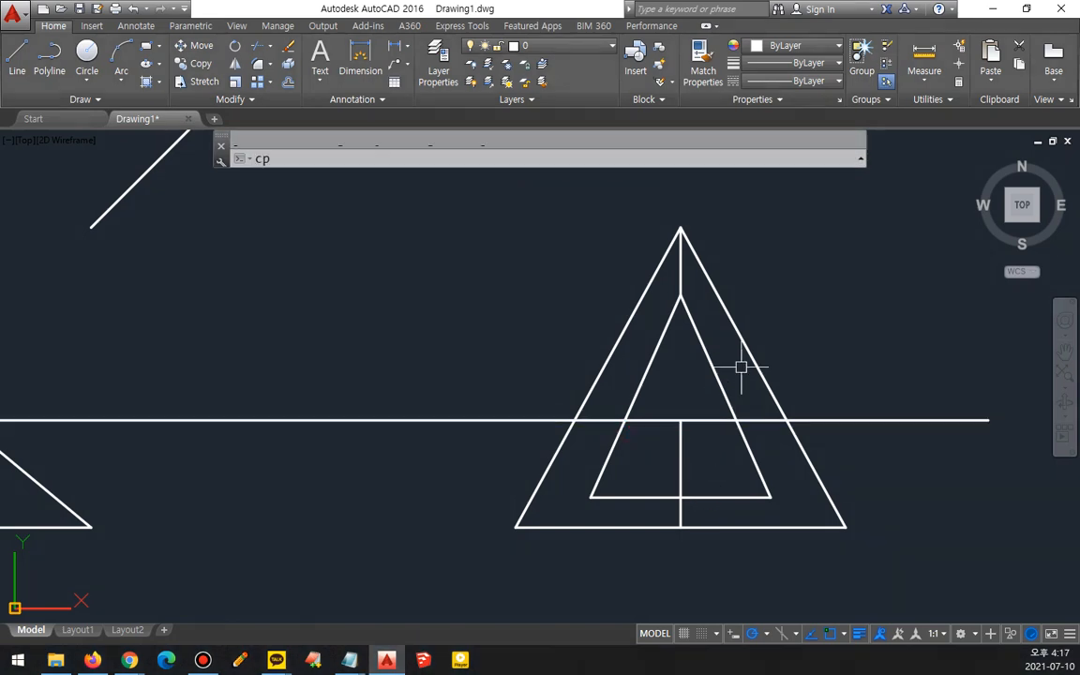
{"action": "key", "text": "Return"}
{"action": "left_click", "coordinate": [740, 332]}
{"action": "left_click", "coordinate": [646, 295]}
{"action": "key", "text": "Return"}
{"action": "left_click", "coordinate": [680, 227]}
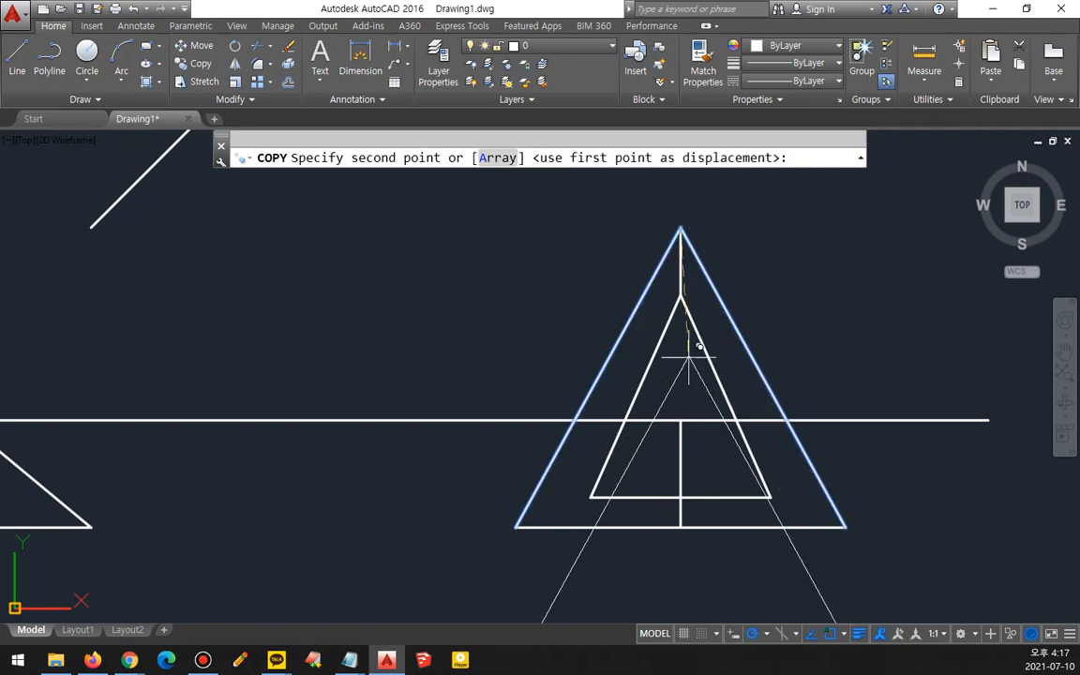
{"action": "left_click", "coordinate": [680, 421]}
{"action": "key", "text": "Return"}
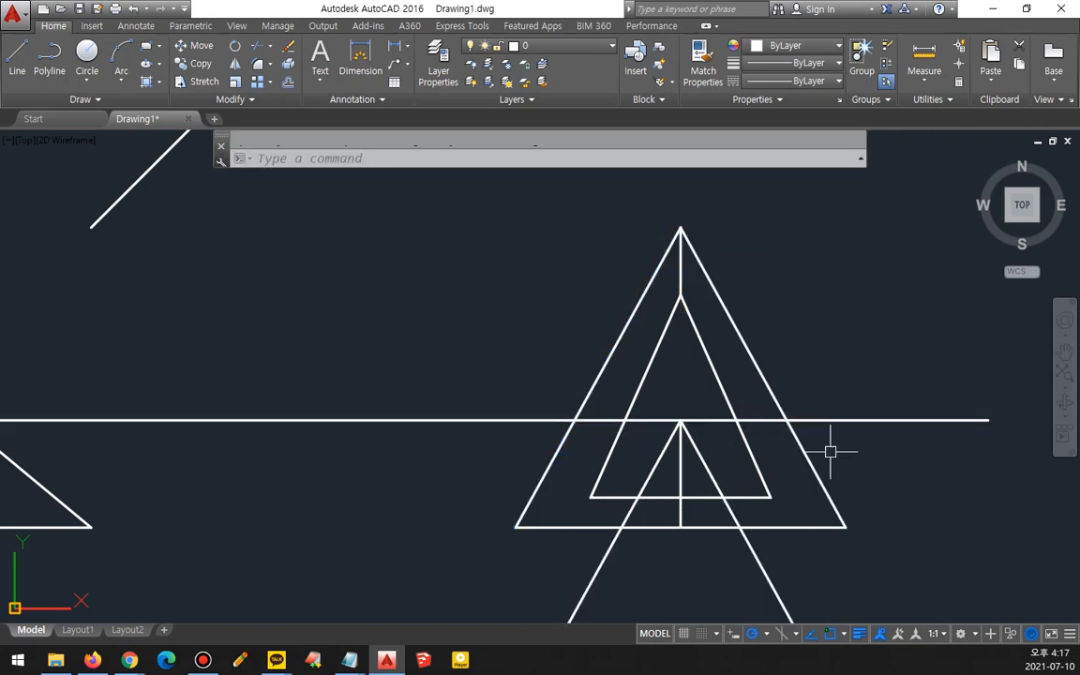
- Erase the horizontal projection line and trim the copied sides below the inner triangle's base
{"action": "left_click", "coordinate": [909, 421]}
{"action": "key", "text": "Delete"}
{"action": "type", "text": "tr"}
{"action": "key", "text": "Return"}
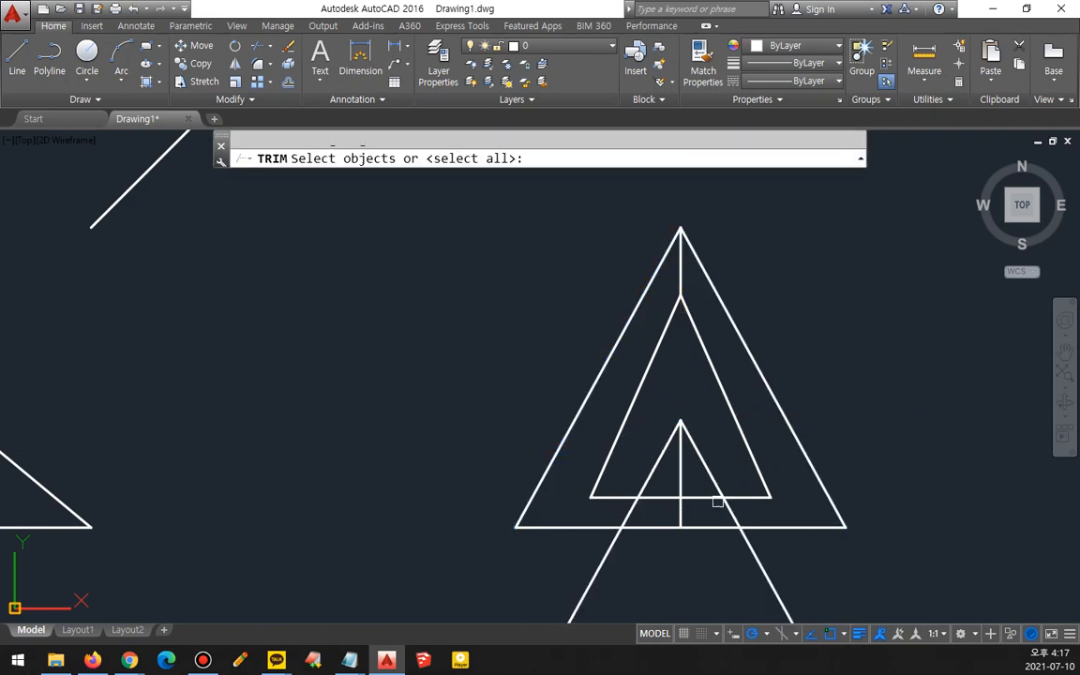
{"action": "left_click", "coordinate": [704, 499]}
{"action": "key", "text": "Return"}
{"action": "left_click", "coordinate": [853, 577]}
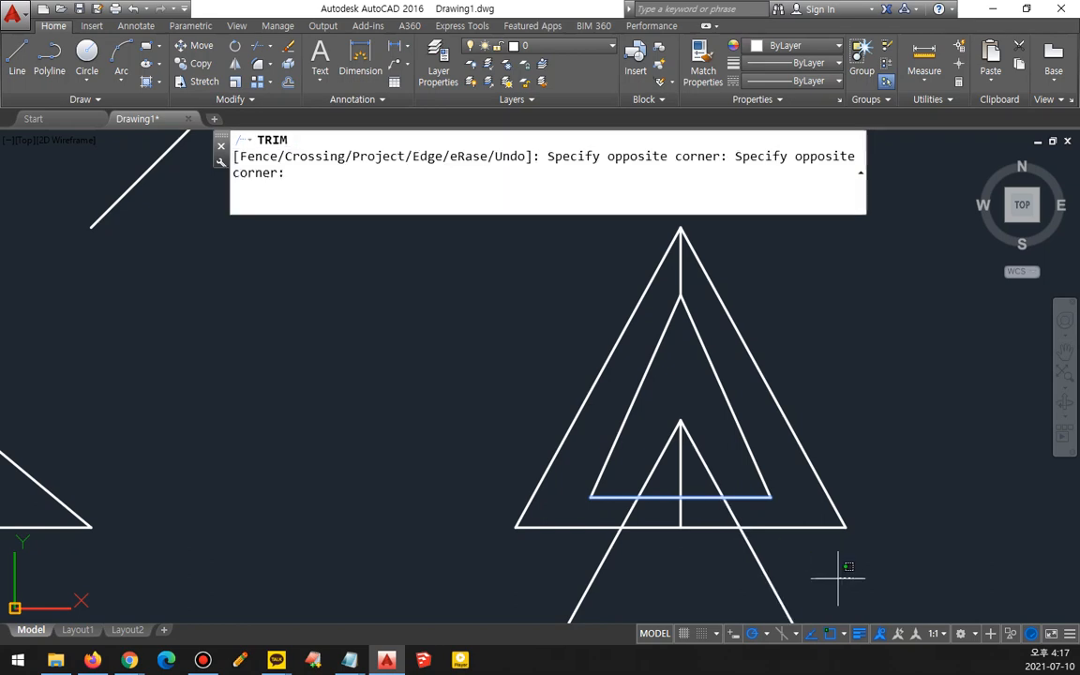
{"action": "left_click", "coordinate": [551, 577]}
{"action": "key", "text": "Escape"}
- Trim the remaining copied side extensions and the inner base segment inside the small triangle
{"action": "type", "text": "tr"}
{"action": "key", "text": "Return"}
{"action": "left_click", "coordinate": [701, 498]}
{"action": "key", "text": "Return"}
{"action": "left_click", "coordinate": [812, 568]}
{"action": "left_click", "coordinate": [529, 593]}
{"action": "key", "text": "Return"}
{"action": "key", "text": "Return"}
- Draw a line across the small triangle's base and place it on the fin layer
{"action": "key", "text": "Return"}
{"action": "left_click", "coordinate": [665, 498]}
{"action": "key", "text": "Escape"}
{"action": "type", "text": "l"}
{"action": "key", "text": "Return"}
{"action": "left_click", "coordinate": [638, 496]}
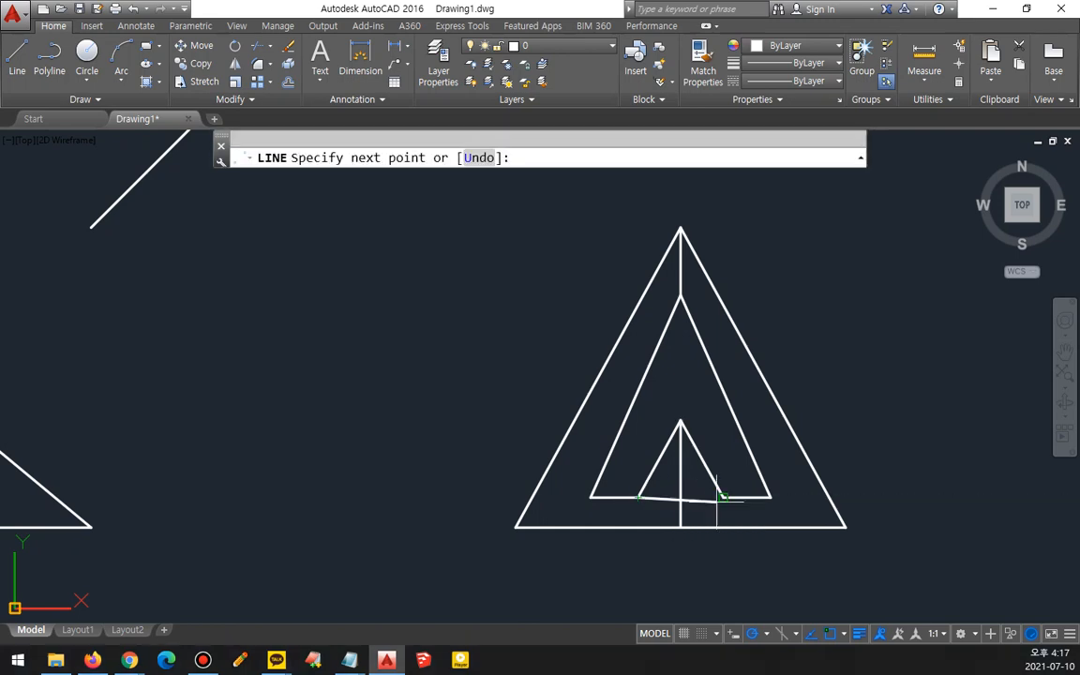
{"action": "left_click", "coordinate": [722, 497]}
{"action": "key", "text": "Return"}
{"action": "left_click", "coordinate": [704, 498]}
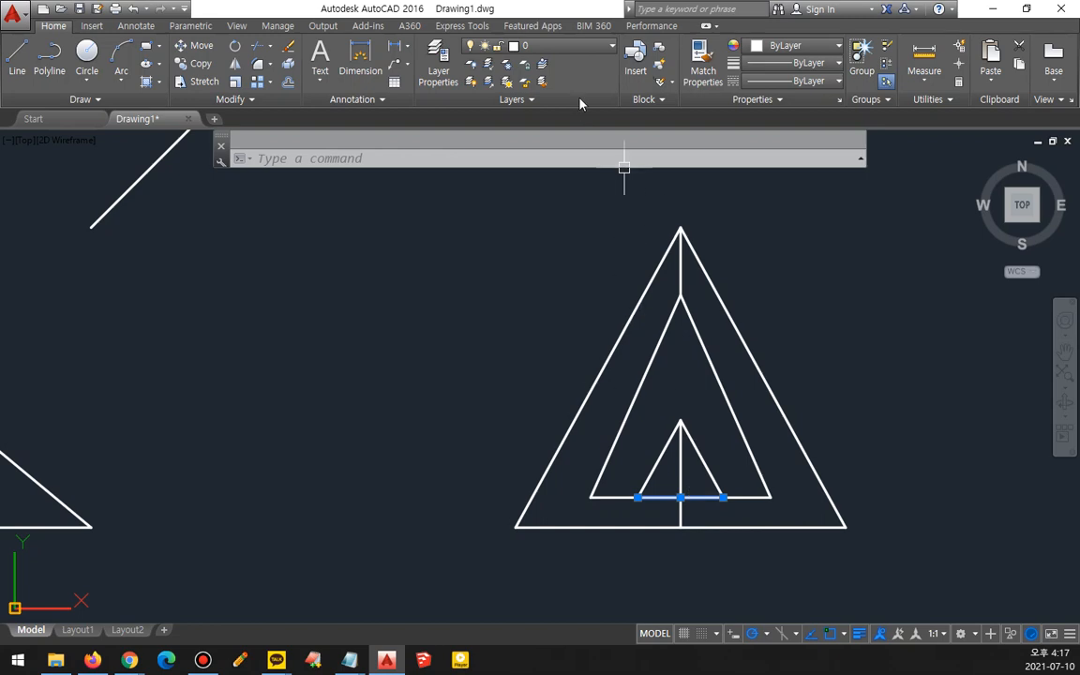
{"action": "left_click", "coordinate": [553, 45]}
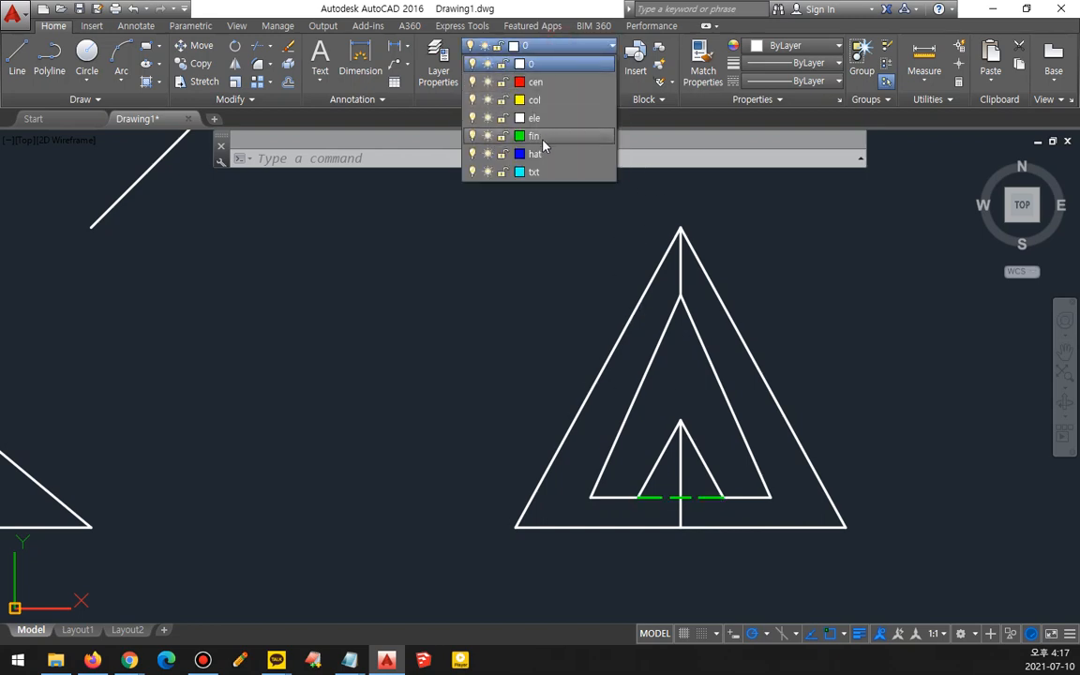
{"action": "left_click", "coordinate": [533, 136]}
{"action": "scroll", "coordinate": [525, 434], "scroll_direction": "down", "scroll_amount": 4}
{"action": "mouse_move", "coordinate": [459, 403]}
{"action": "middle_mouse_down"}
{"action": "mouse_move", "coordinate": [550, 566]}
{"action": "mouse_move", "coordinate": [562, 558]}
{"action": "middle_mouse_up"}
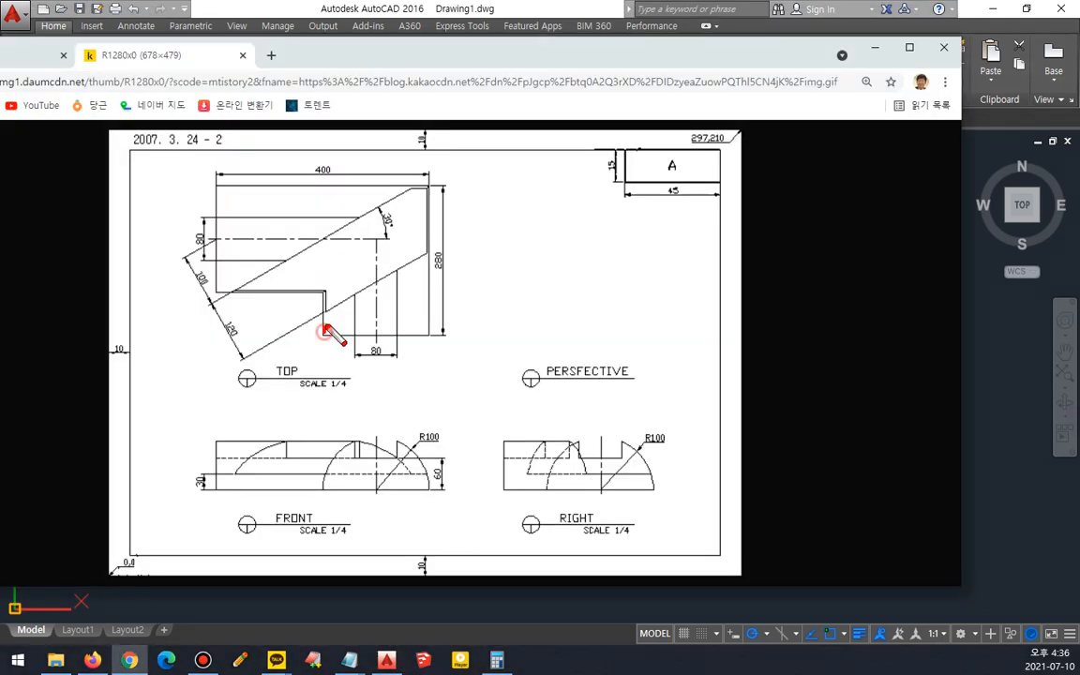
- Study the reference drawing's top, front and right views
{"action": "mouse_move", "coordinate": [323, 328]}
{"action": "left_mouse_down"}
{"action": "mouse_move", "coordinate": [434, 339]}
{"action": "mouse_move", "coordinate": [322, 340]}
{"action": "left_mouse_up"}
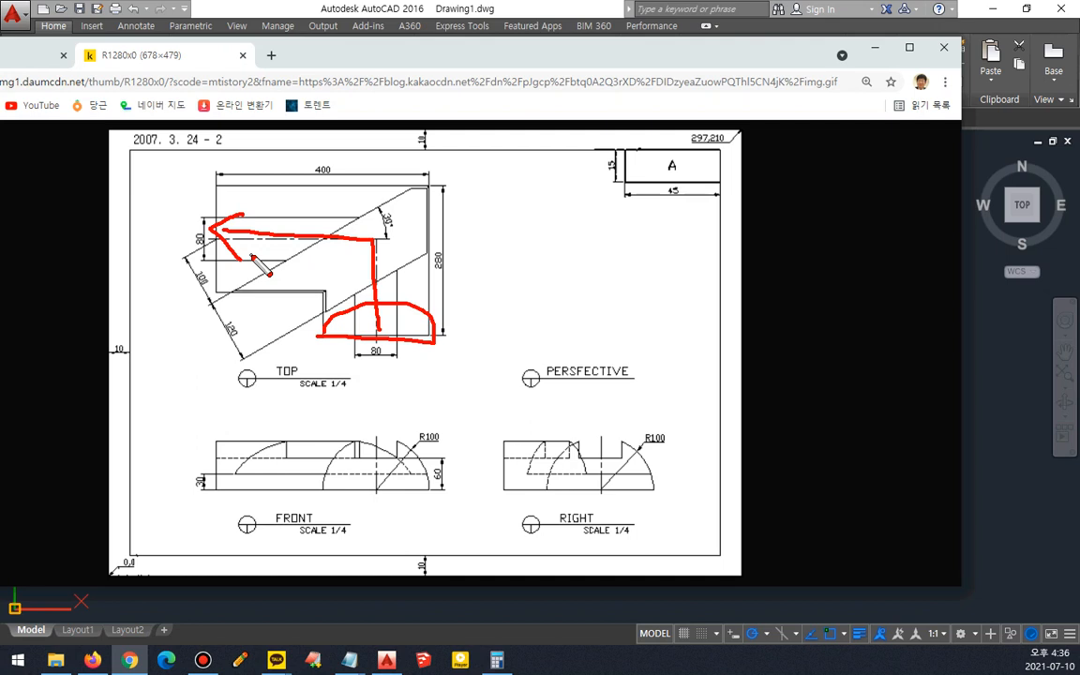
{"action": "key", "text": "e"}
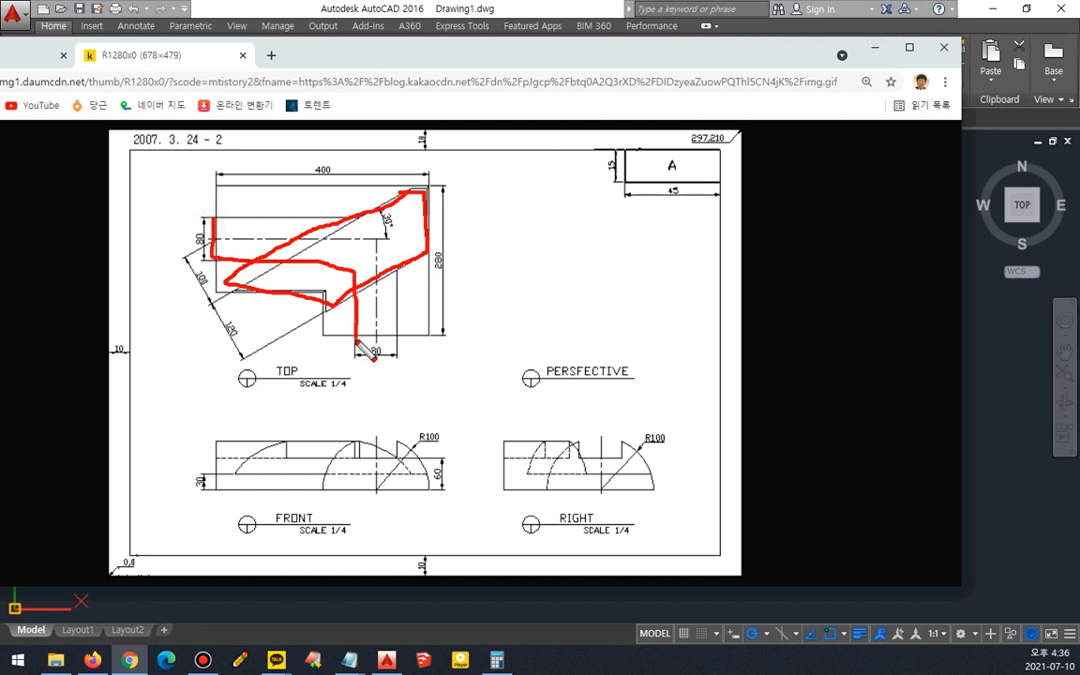
{"action": "left_click_drag", "start_coordinate": [401, 228], "coordinate": [264, 210]}
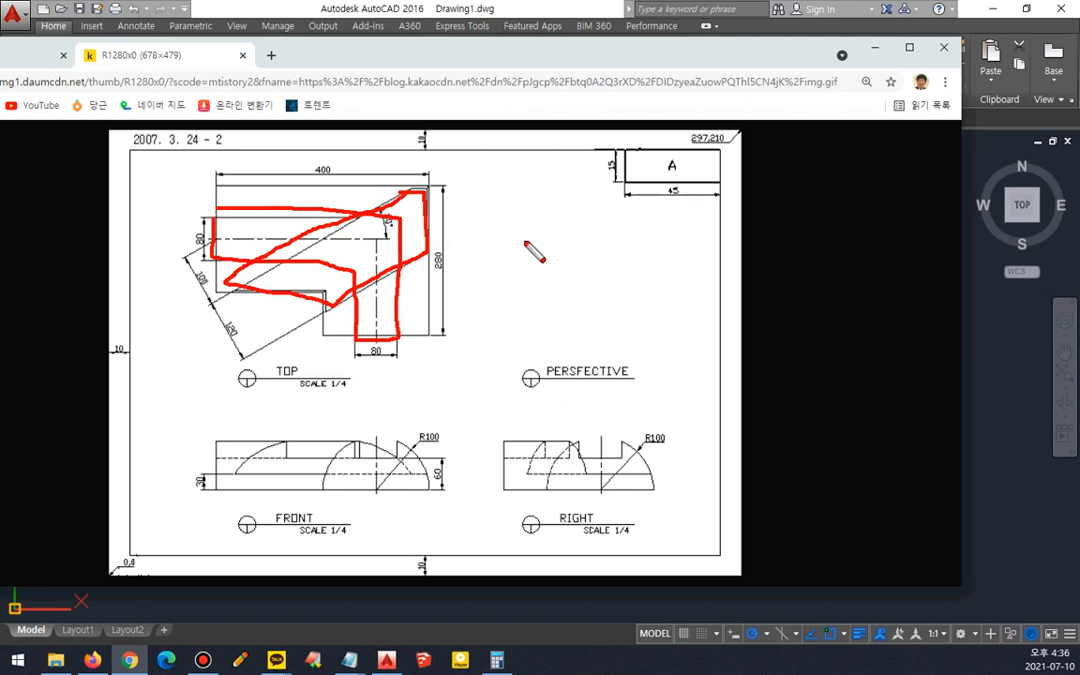
{"action": "key", "text": "Escape"}
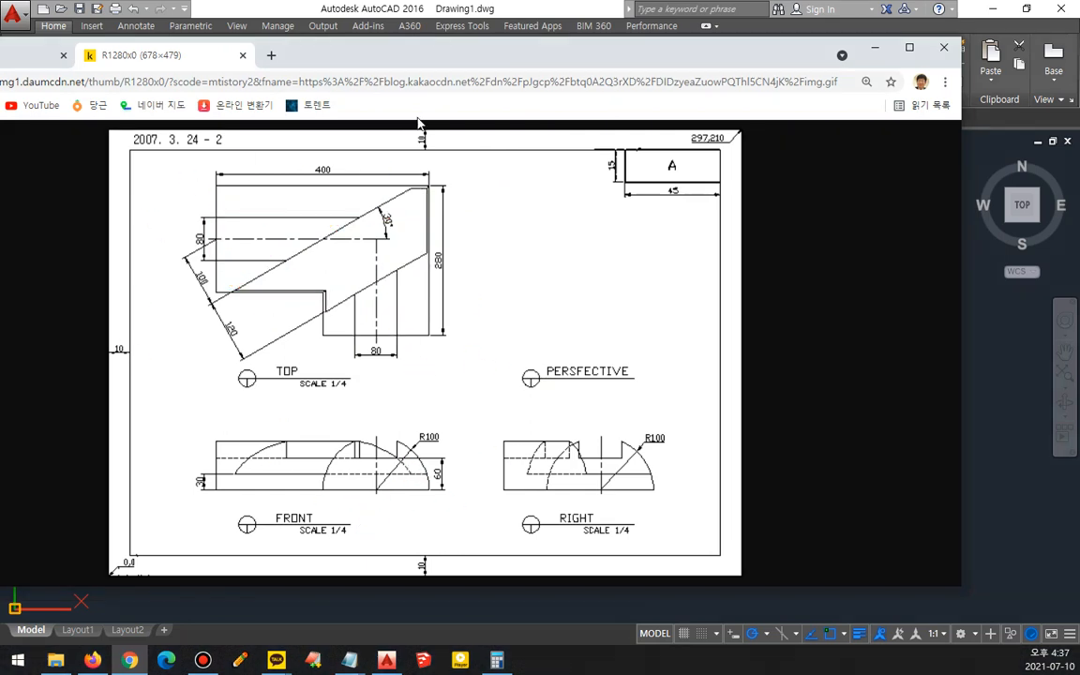
{"action": "left_click_drag", "start_coordinate": [460, 49], "coordinate": [0, 70]}
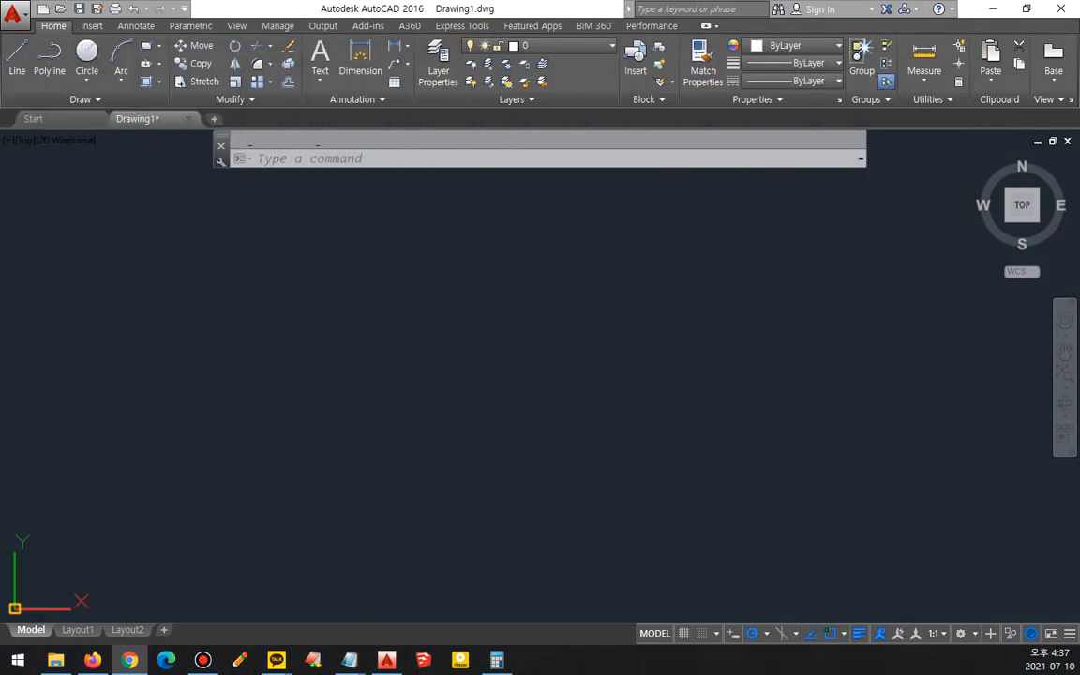
- Draw horizontal, vertical and 45° construction lines crossing at one point
{"action": "type", "text": "xl"}
{"action": "key", "text": "Return"}
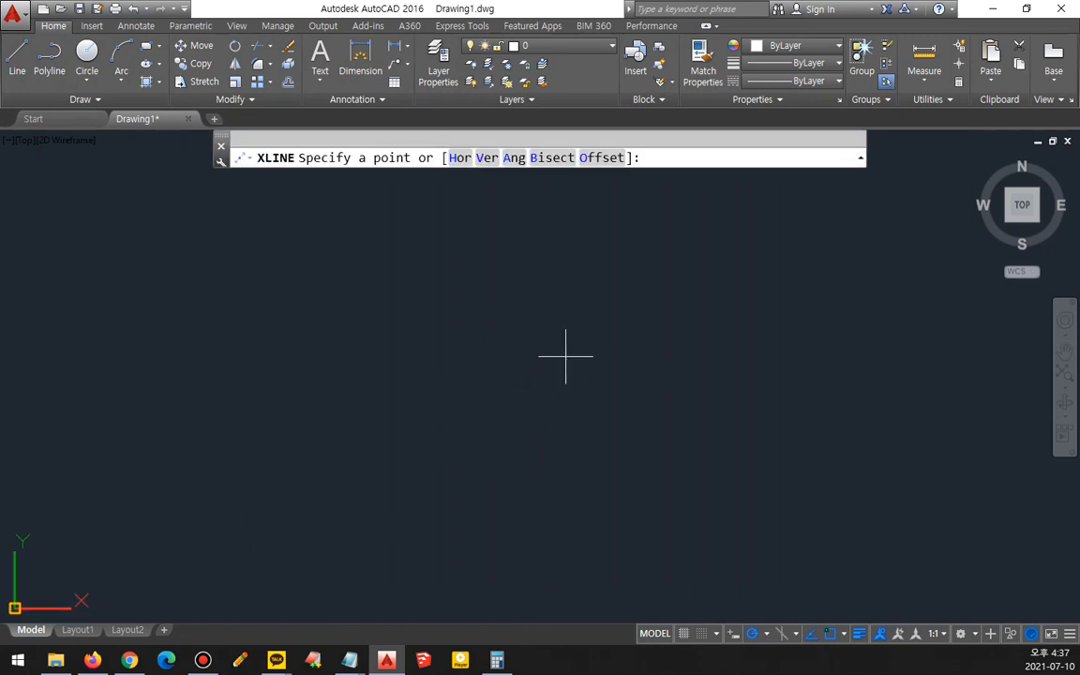
{"action": "left_click", "coordinate": [570, 340]}
{"action": "left_click", "coordinate": [686, 327]}
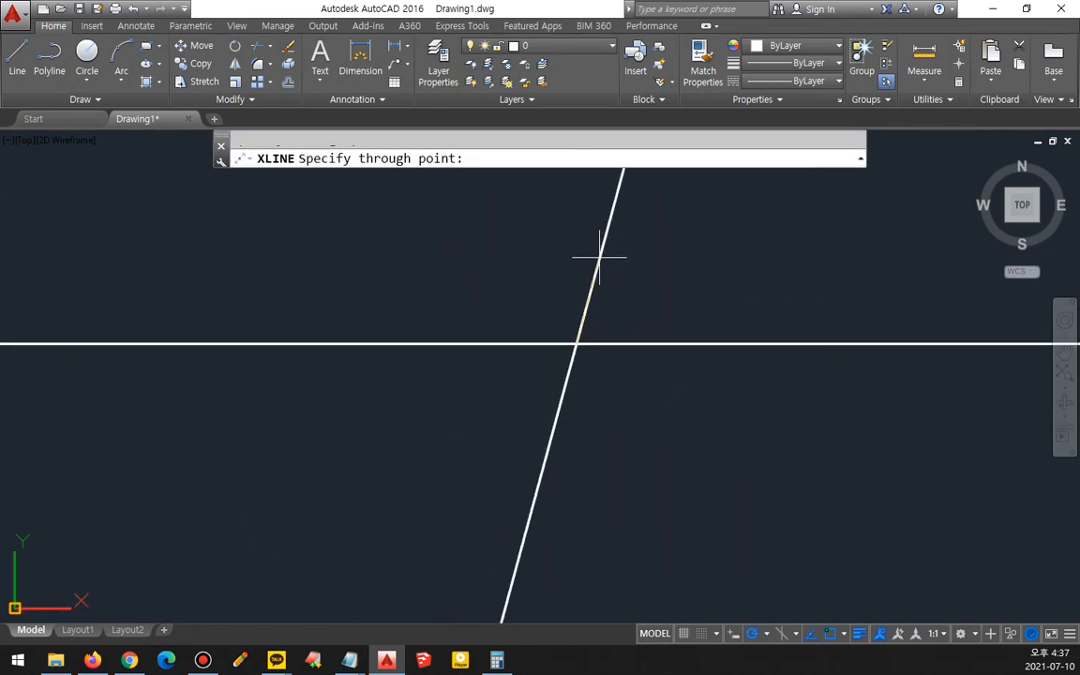
{"action": "left_click", "coordinate": [575, 234]}
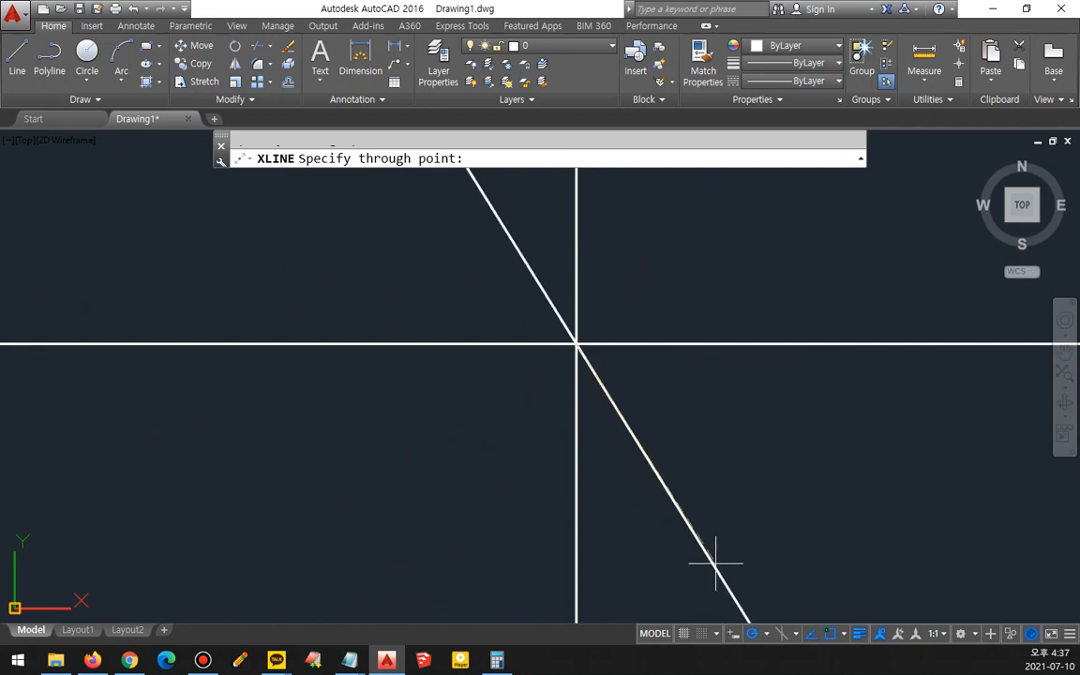
{"action": "left_click", "coordinate": [766, 633]}
{"action": "left_click", "coordinate": [754, 540]}
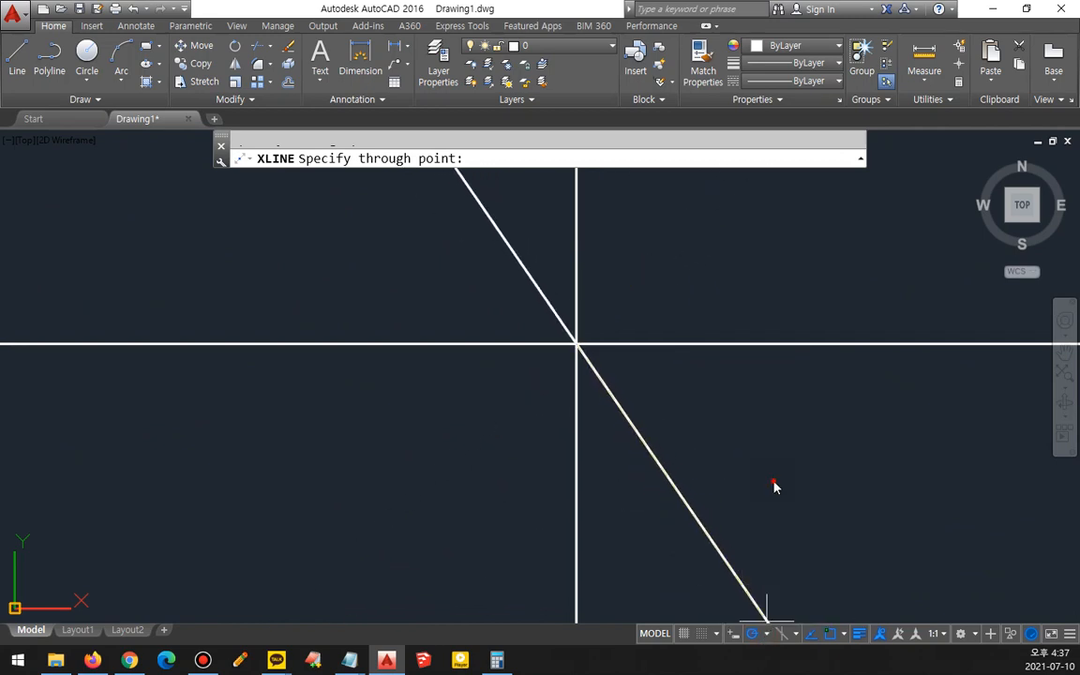
{"action": "left_click", "coordinate": [675, 239]}
{"action": "key", "text": "space"}
- Trim the 45° construction line below the intersection
{"action": "type", "text": "tr"}
{"action": "key", "text": "space"}
{"action": "key", "text": "space"}
{"action": "left_click", "coordinate": [509, 405]}
{"action": "key", "text": "space"}
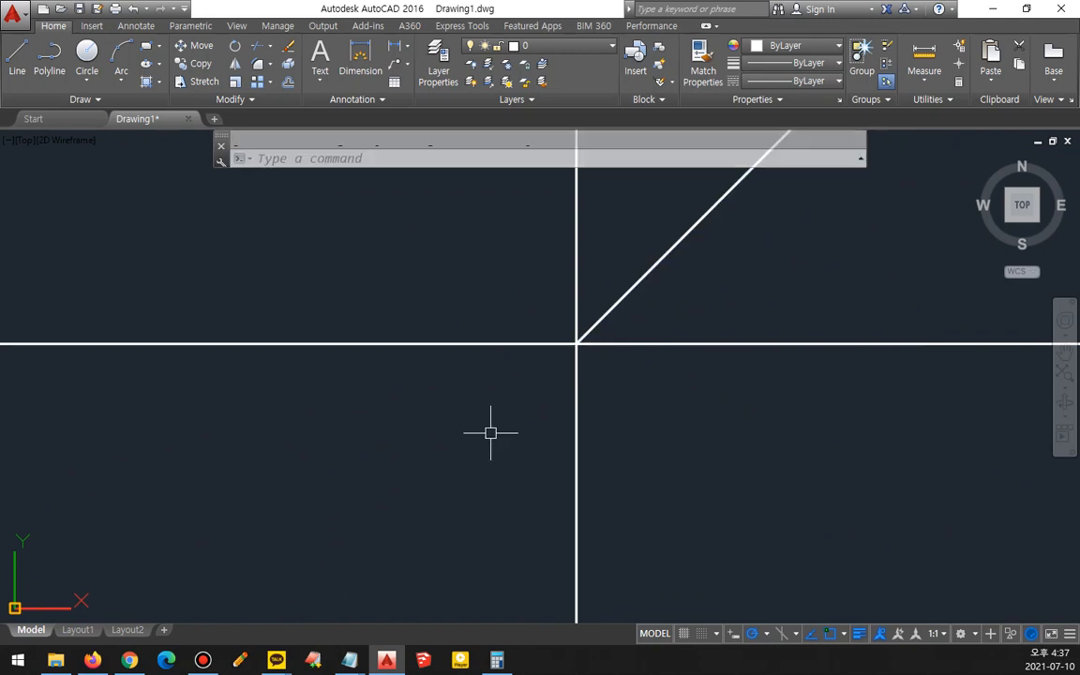
- Offset the horizontal construction line 100 downward
{"action": "type", "text": "o"}
{"action": "key", "text": "space"}
{"action": "type", "text": "100"}
{"action": "key", "text": "space"}
{"action": "left_click", "coordinate": [477, 345]}
{"action": "left_click", "coordinate": [461, 489]}
{"action": "key", "text": "space"}
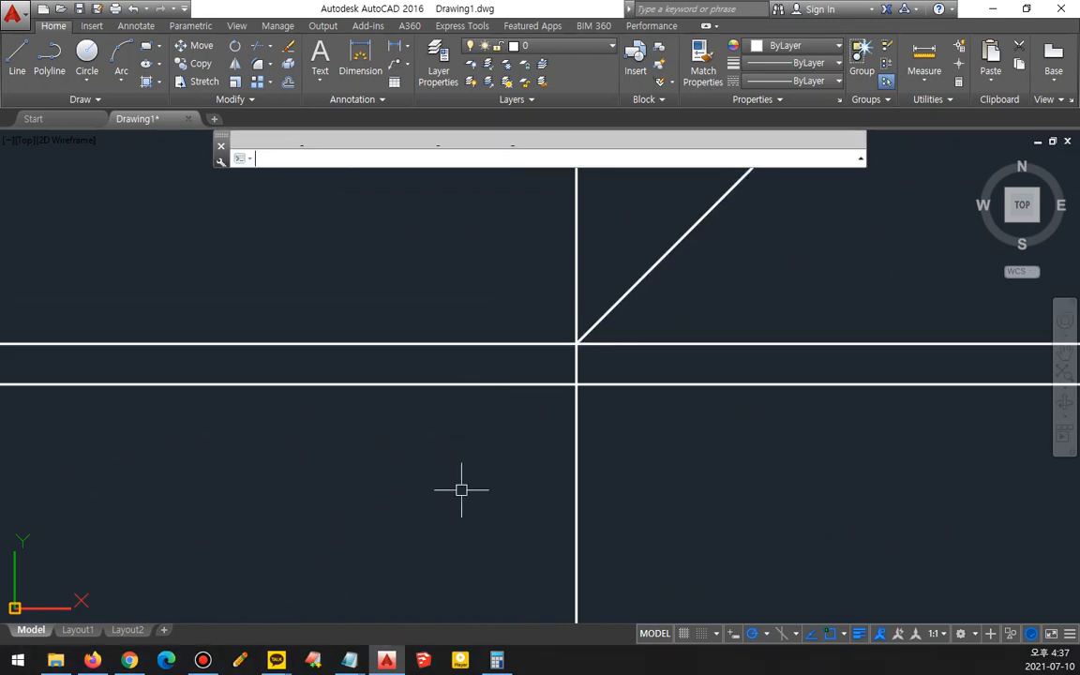
- Offset the vertical construction line 400 to the left
{"action": "key", "text": "space"}
{"action": "type", "text": "40"}
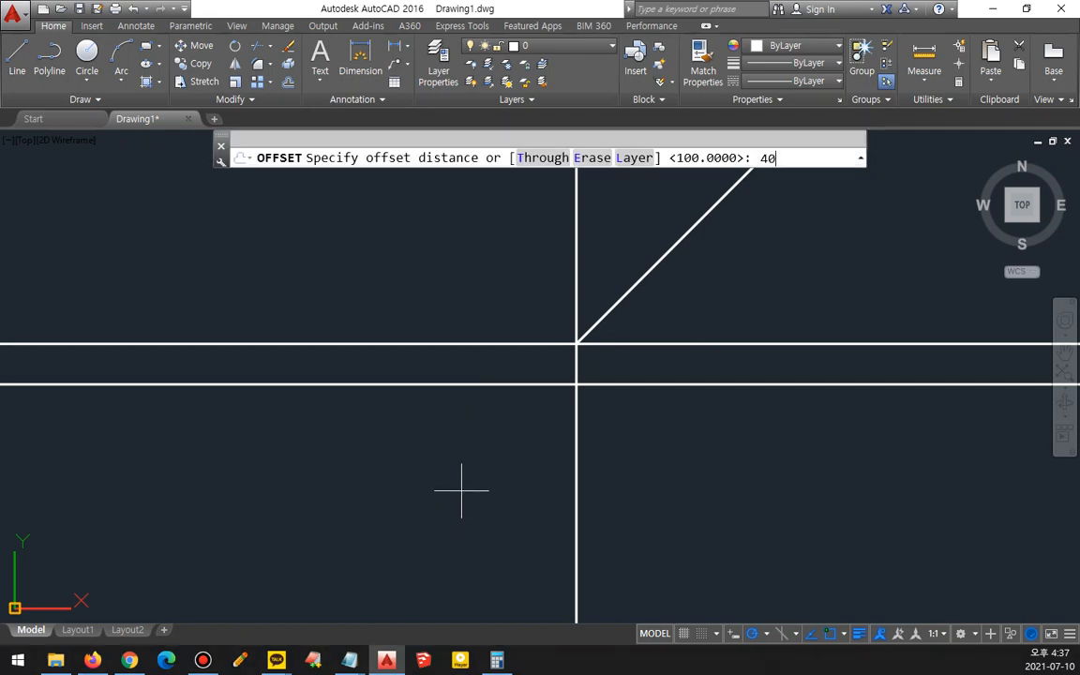
{"action": "type", "text": "0"}
{"action": "key", "text": "space"}
{"action": "left_click", "coordinate": [576, 465]}
{"action": "left_click", "coordinate": [403, 470]}
{"action": "key", "text": "space"}
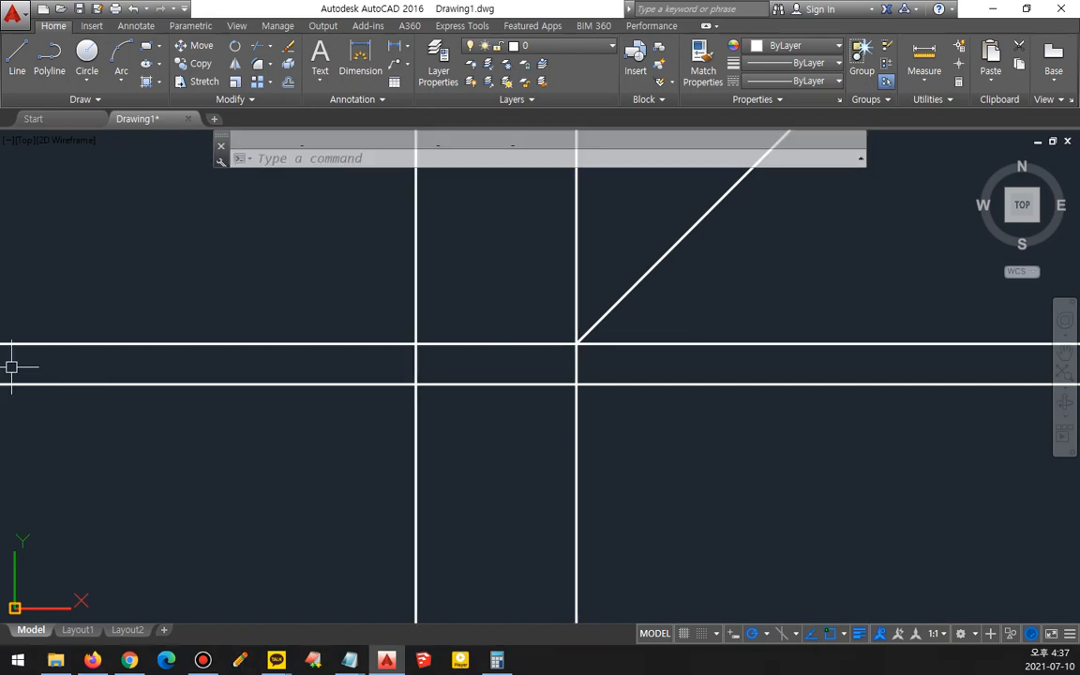
- Examine the reference front view's R100 arc and the top view's dimensions
{"action": "left_click_drag", "start_coordinate": [0, 158], "coordinate": [483, 158]}
{"action": "scroll", "coordinate": [465, 574], "scroll_direction": "up", "scroll_amount": 4, "text": "ctrl"}
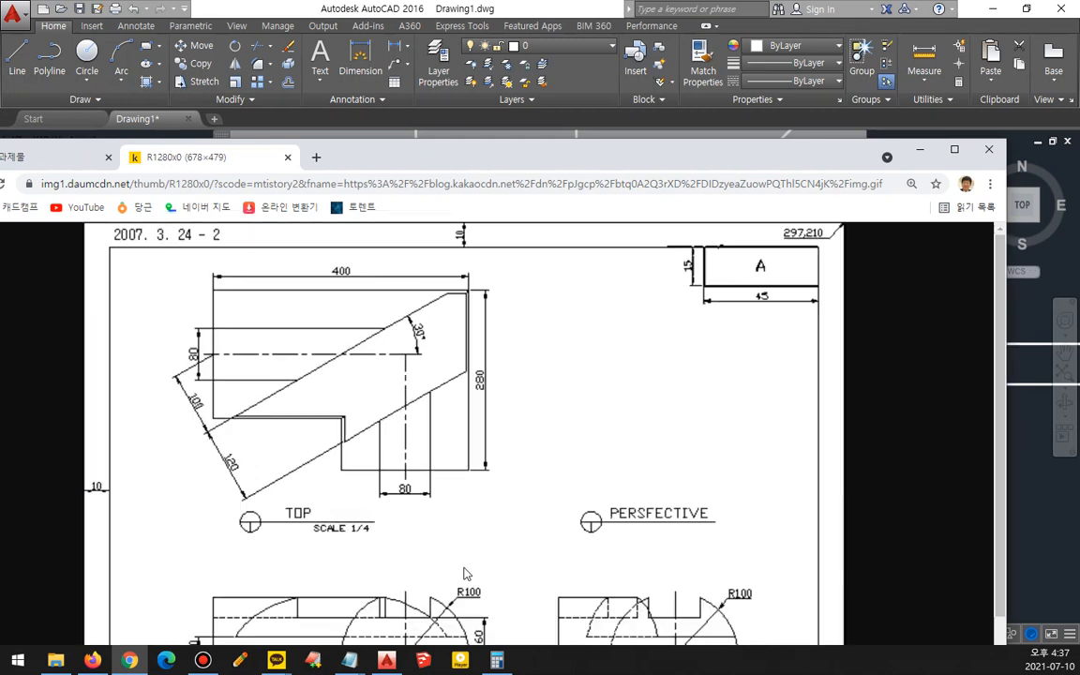
{"action": "scroll", "coordinate": [466, 574], "scroll_direction": "down", "scroll_amount": 4}
{"action": "mouse_move", "coordinate": [582, 485]}
{"action": "left_mouse_down"}
{"action": "mouse_move", "coordinate": [572, 486]}
{"action": "mouse_move", "coordinate": [597, 452]}
{"action": "left_mouse_up"}
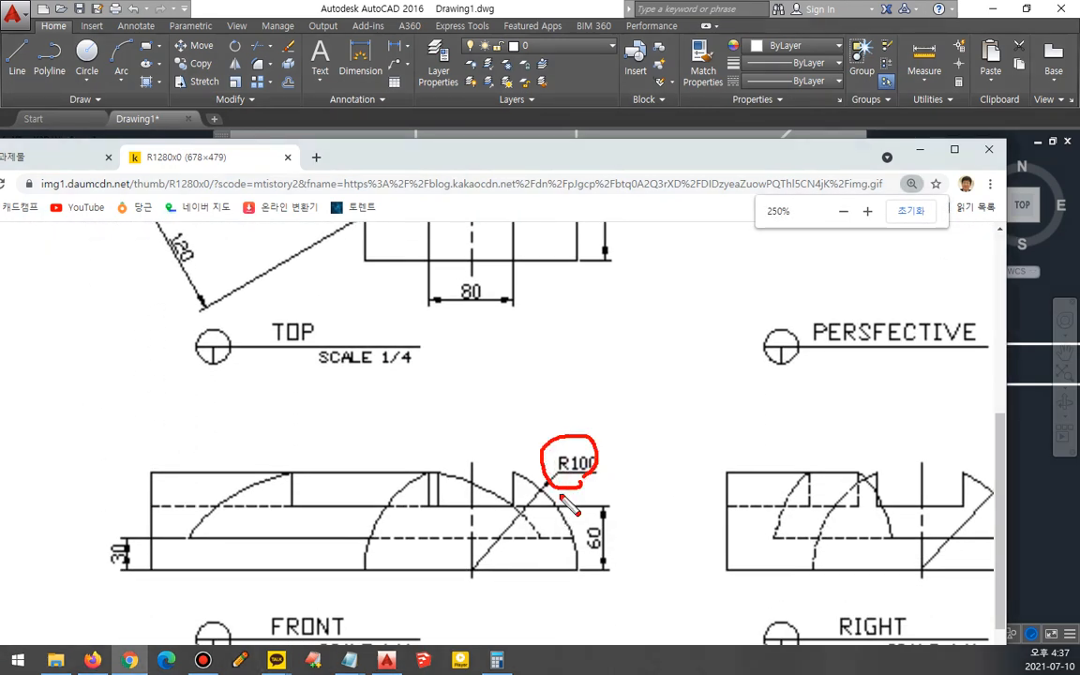
{"action": "left_click_drag", "start_coordinate": [384, 569], "coordinate": [562, 568]}
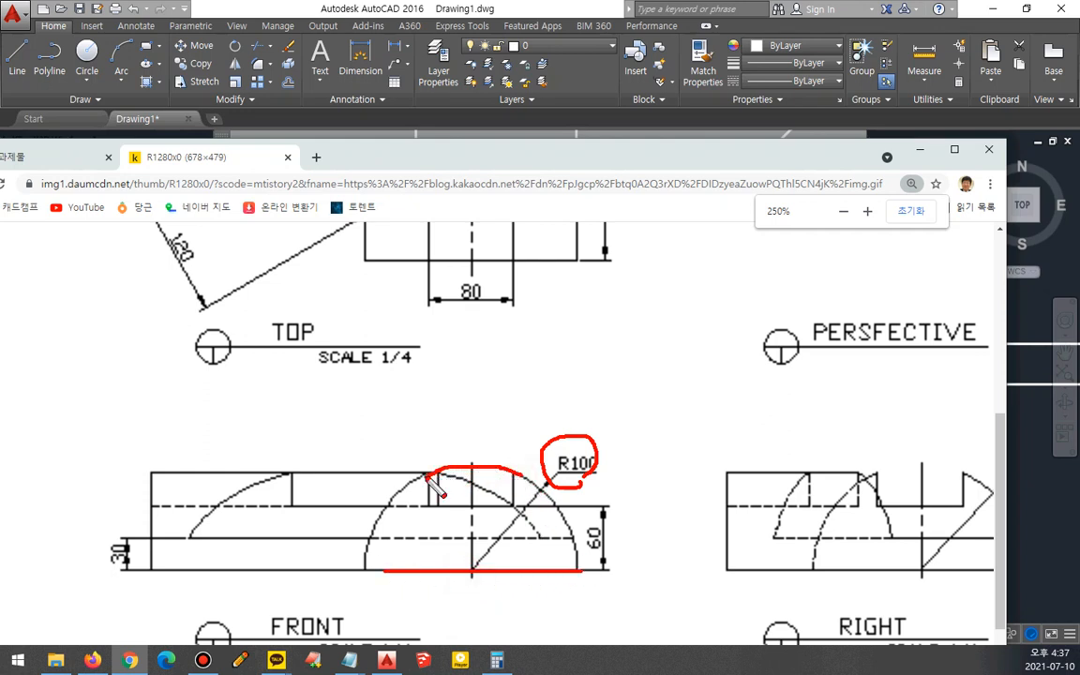
{"action": "left_click_drag", "start_coordinate": [551, 470], "coordinate": [638, 466]}
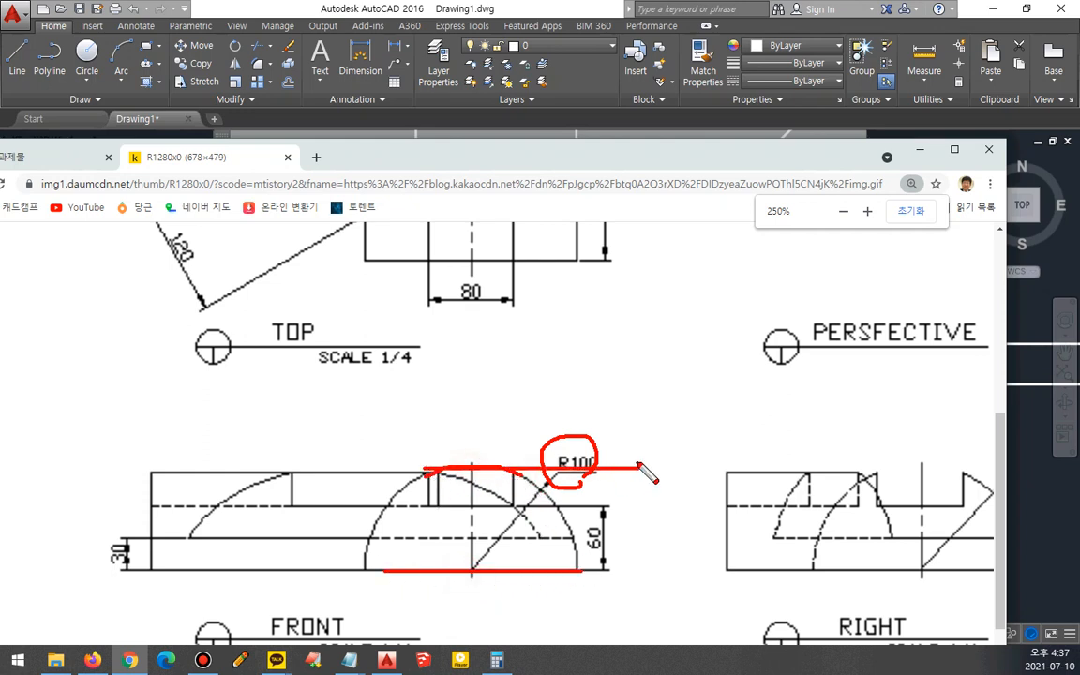
{"action": "mouse_move", "coordinate": [477, 468]}
{"action": "left_mouse_down"}
{"action": "mouse_move", "coordinate": [478, 567]}
{"action": "mouse_move", "coordinate": [499, 560]}
{"action": "left_mouse_up"}
{"action": "key", "text": "Escape"}
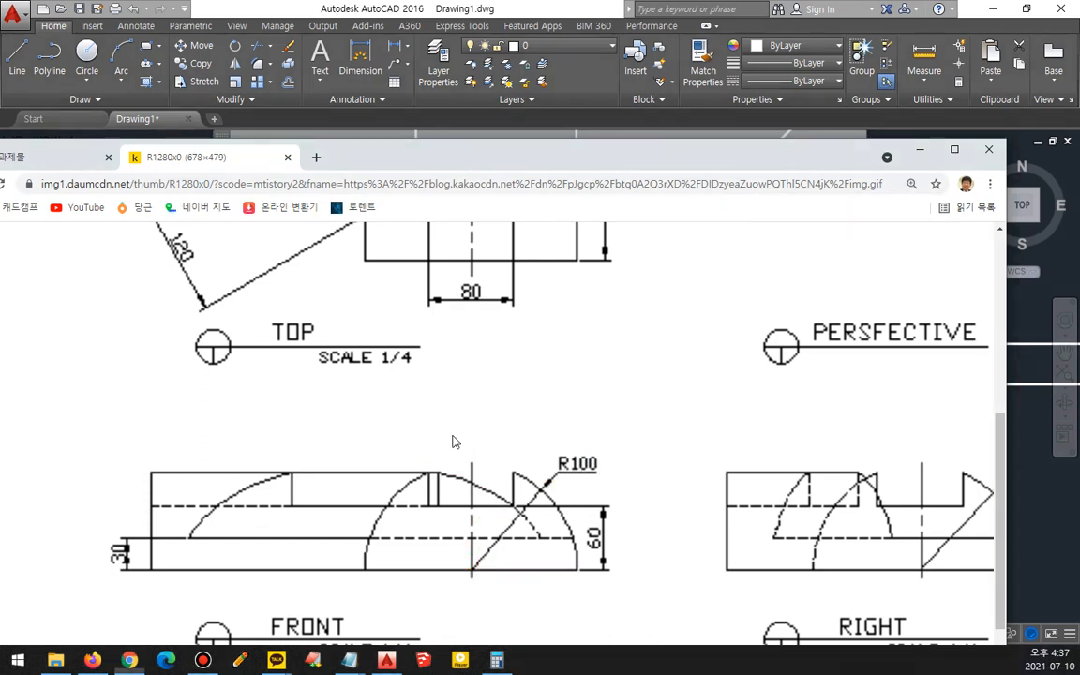
{"action": "scroll", "coordinate": [385, 328], "scroll_direction": "up", "scroll_amount": 4}
{"action": "mouse_move", "coordinate": [364, 293]}
{"action": "left_mouse_down"}
{"action": "mouse_move", "coordinate": [362, 335]}
{"action": "mouse_move", "coordinate": [413, 335]}
{"action": "left_mouse_up"}
{"action": "mouse_move", "coordinate": [597, 526]}
{"action": "left_mouse_down"}
{"action": "mouse_move", "coordinate": [636, 520]}
{"action": "mouse_move", "coordinate": [605, 540]}
{"action": "left_mouse_up"}
{"action": "key", "text": "Escape"}
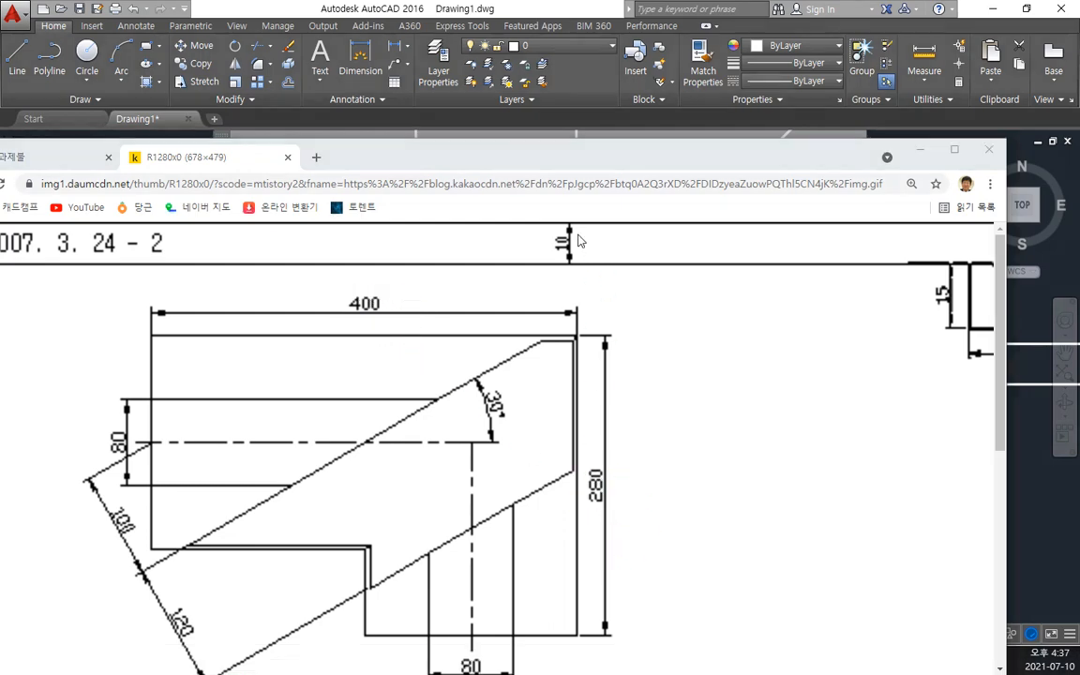
{"action": "left_click_drag", "start_coordinate": [544, 159], "coordinate": [0, 117]}
- Trim the construction lines down to the front view's rectangular outline
{"action": "left_click", "coordinate": [262, 373]}
{"action": "type", "text": "trim"}
{"action": "key", "text": "Return"}
{"action": "mouse_move", "coordinate": [658, 469]}
{"action": "left_mouse_down"}
{"action": "mouse_move", "coordinate": [357, 451]}
{"action": "mouse_move", "coordinate": [282, 273]}
{"action": "mouse_move", "coordinate": [266, 287]}
{"action": "left_mouse_up"}
{"action": "middle_click_drag", "start_coordinate": [266, 287], "coordinate": [238, 354]}
{"action": "type", "text": "l"}
{"action": "key", "text": "Escape"}
- Draw a projection line across to the 45° line and down to the lower rectangle's bottom edge
{"action": "type", "text": "l"}
{"action": "key", "text": "Return"}
{"action": "left_click", "coordinate": [341, 345]}
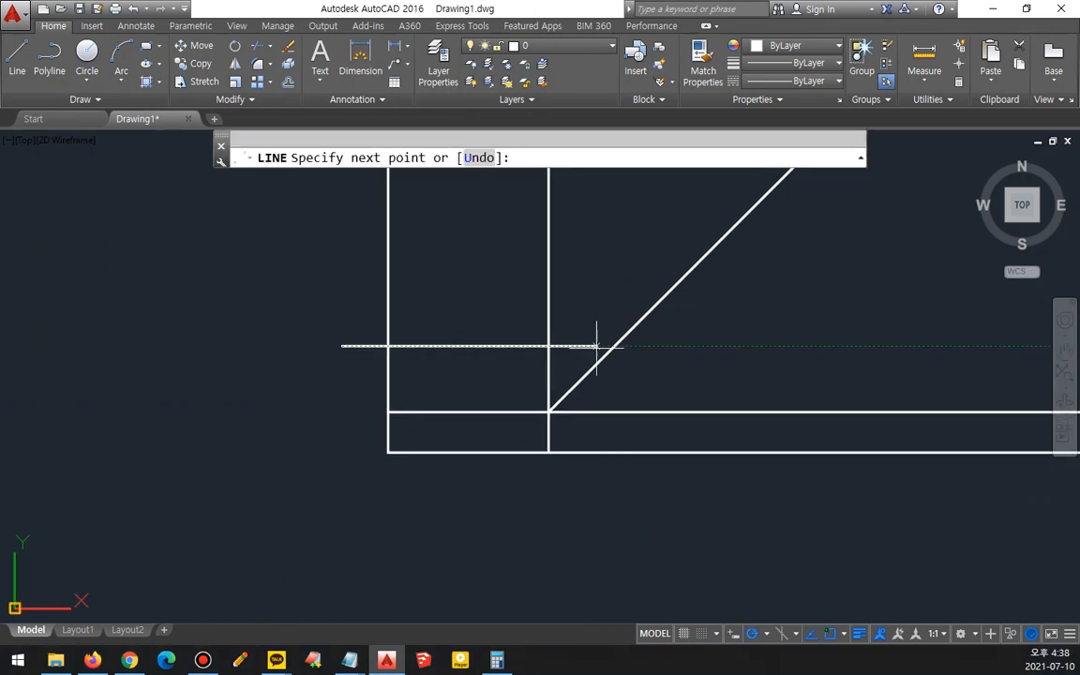
{"action": "left_click", "coordinate": [614, 345]}
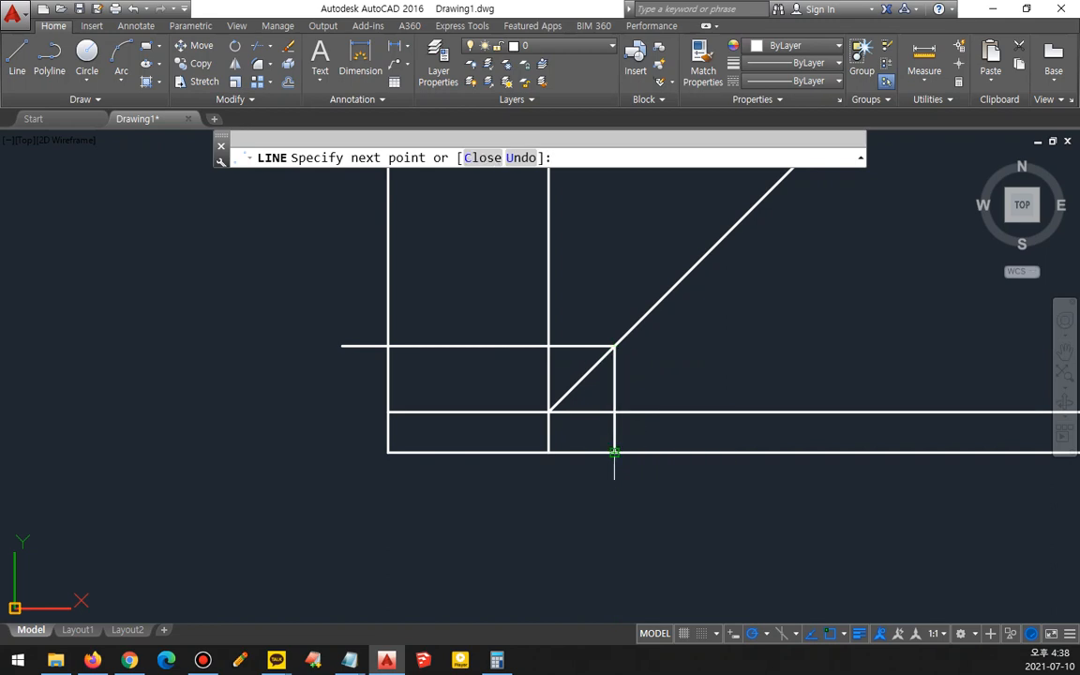
{"action": "left_click", "coordinate": [611, 452]}
{"action": "key", "text": "Return"}
- Offset the new vertical projection line 280 to the right
{"action": "type", "text": "o"}
{"action": "key", "text": "Return"}
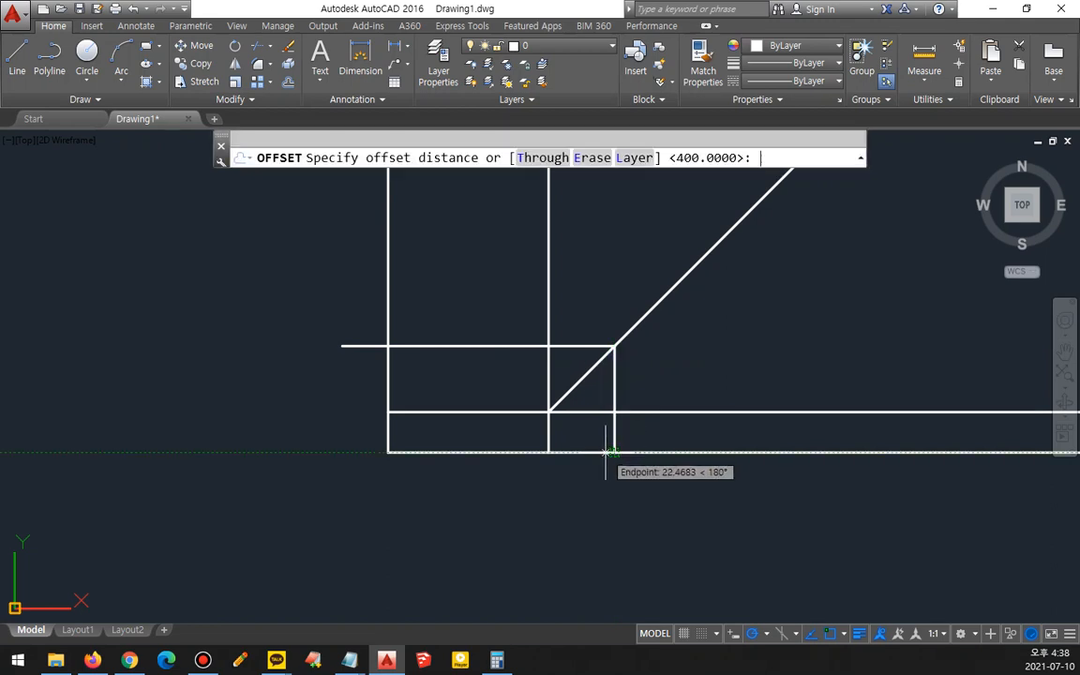
{"action": "type", "text": "280"}
{"action": "key", "text": "Return"}
{"action": "left_click", "coordinate": [616, 434]}
{"action": "left_click", "coordinate": [626, 435]}
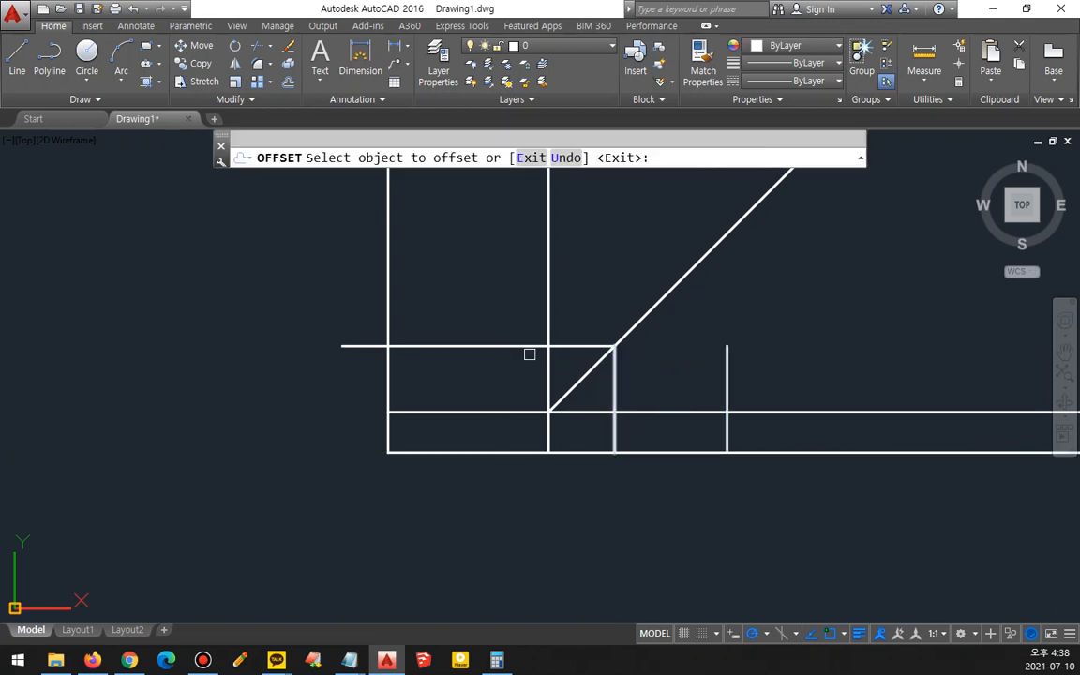
{"action": "key", "text": "Return"}
- Fillet the offset vertical line with the 45° line to join them at a corner
{"action": "type", "text": "f"}
{"action": "key", "text": "Return"}
{"action": "left_click", "coordinate": [726, 379]}
{"action": "left_click", "coordinate": [652, 294]}
- Fence-trim the lines on the right, leaving the side view rectangle
{"action": "type", "text": "tr"}
{"action": "key", "text": "Return"}
{"action": "key", "text": "Return"}
{"action": "type", "text": "f"}
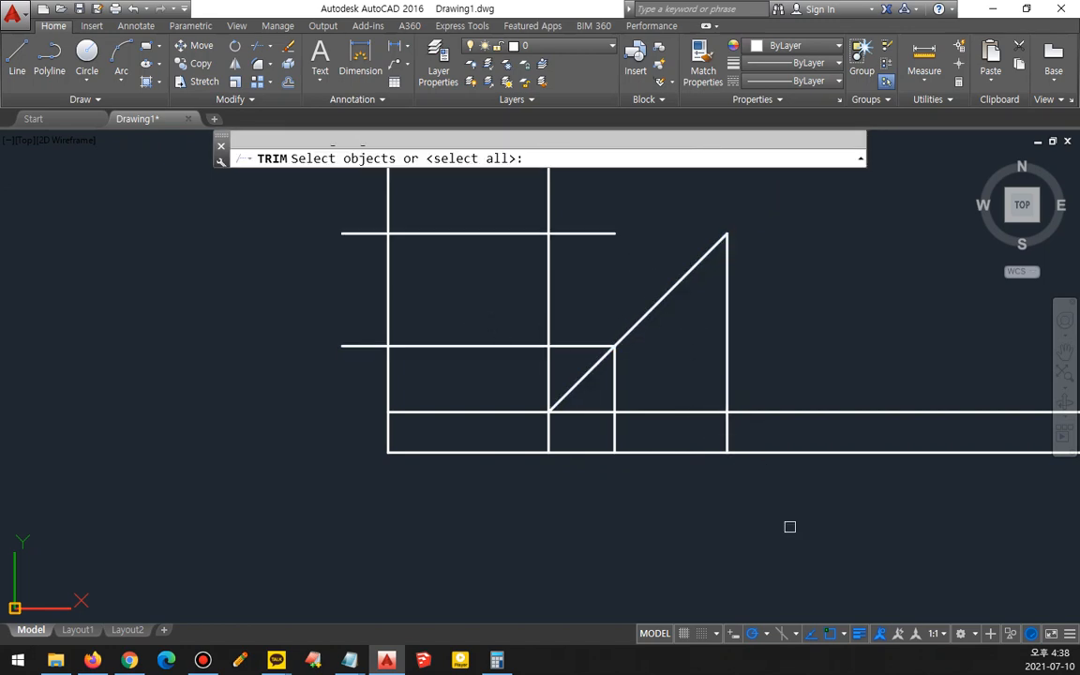
{"action": "key", "text": "Return"}
{"action": "left_click", "coordinate": [793, 517]}
{"action": "left_click", "coordinate": [776, 327]}
{"action": "left_click", "coordinate": [600, 389]}
{"action": "left_click", "coordinate": [554, 468]}
{"action": "key", "text": "Return"}
- Fence-trim the lines on the left, leaving the top view rectangle
{"action": "type", "text": "f"}
{"action": "key", "text": "Return"}
{"action": "left_click", "coordinate": [348, 395]}
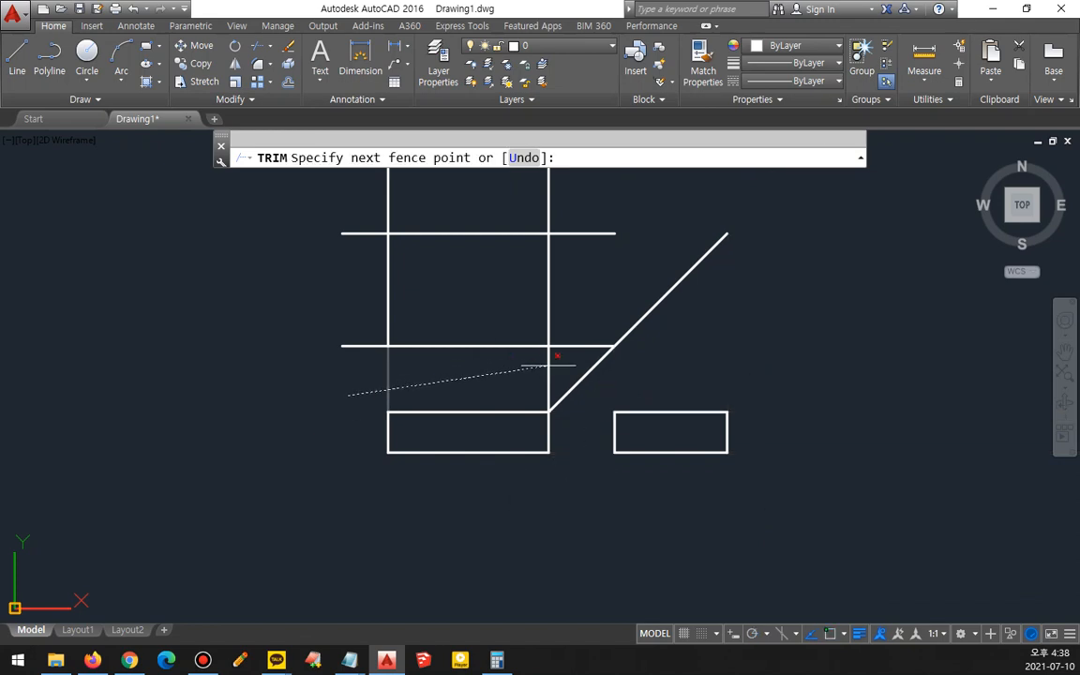
{"action": "left_click", "coordinate": [563, 366]}
{"action": "left_click", "coordinate": [573, 215]}
{"action": "left_click", "coordinate": [350, 215]}
{"action": "left_click", "coordinate": [349, 383]}
{"action": "key", "text": "Return"}
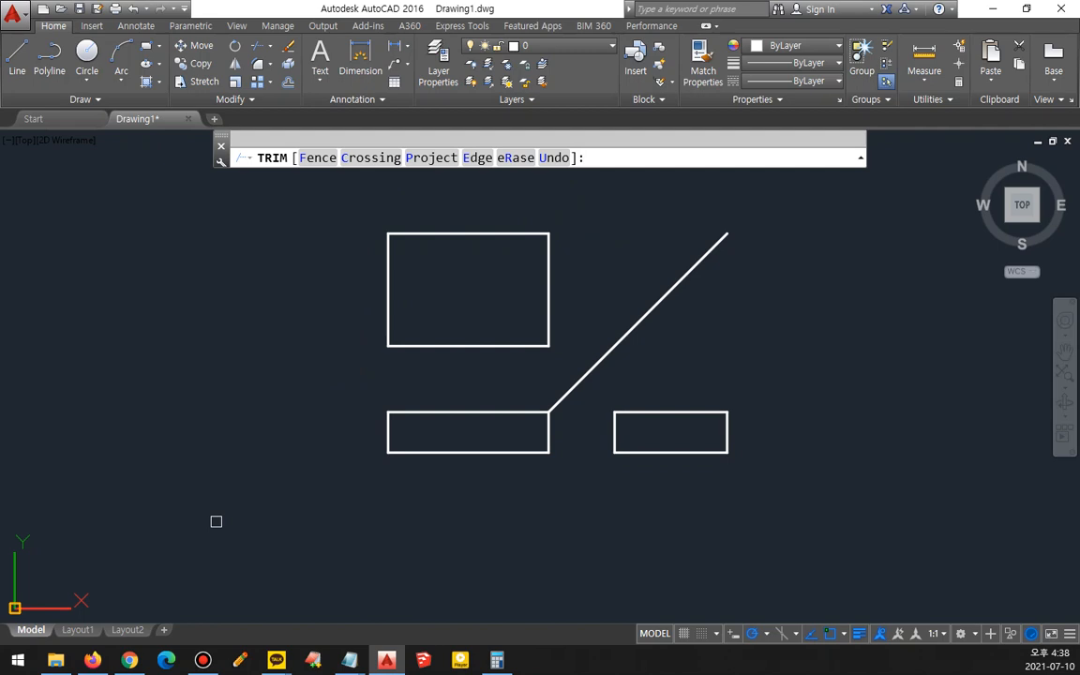
{"action": "key", "text": "Return"}
- Offset the top view's top and right edges inward by 100 twice each
{"action": "type", "text": "o"}
{"action": "key", "text": "Return"}
{"action": "type", "text": "100"}
{"action": "key", "text": "Return"}
{"action": "left_click", "coordinate": [458, 235]}
{"action": "left_click", "coordinate": [448, 255]}
{"action": "left_click", "coordinate": [441, 272]}
{"action": "left_click", "coordinate": [432, 296]}
{"action": "left_click", "coordinate": [548, 299]}
{"action": "left_click", "coordinate": [500, 298]}
{"action": "left_click", "coordinate": [508, 297]}
{"action": "left_click", "coordinate": [473, 296]}
{"action": "key", "text": "Return"}
- Fillet the inner offset lines pairwise to clean up their corners in the top view
{"action": "type", "text": "f"}
{"action": "key", "text": "Return"}
{"action": "left_click", "coordinate": [469, 346]}
{"action": "left_click", "coordinate": [469, 334]}
{"action": "key", "text": "Return"}
{"action": "left_click", "coordinate": [402, 314]}
{"action": "left_click", "coordinate": [390, 297]}
{"action": "key", "text": "Return"}
{"action": "left_click", "coordinate": [488, 275]}
{"action": "left_click", "coordinate": [507, 291]}
{"action": "key", "text": "Return"}
{"action": "left_click", "coordinate": [468, 324]}
{"action": "left_click", "coordinate": [458, 315]}
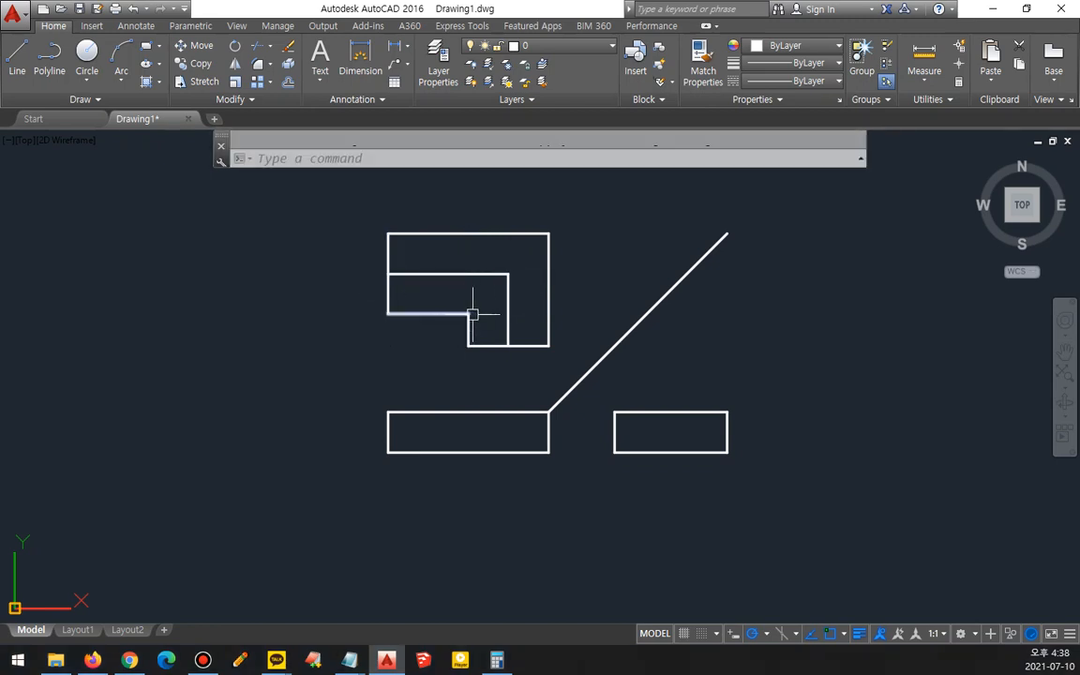
- Draw a diagonal line from the inner step corner to the top view's upper right corner
{"action": "type", "text": "l"}
{"action": "key", "text": "Return"}
{"action": "left_click", "coordinate": [469, 313]}
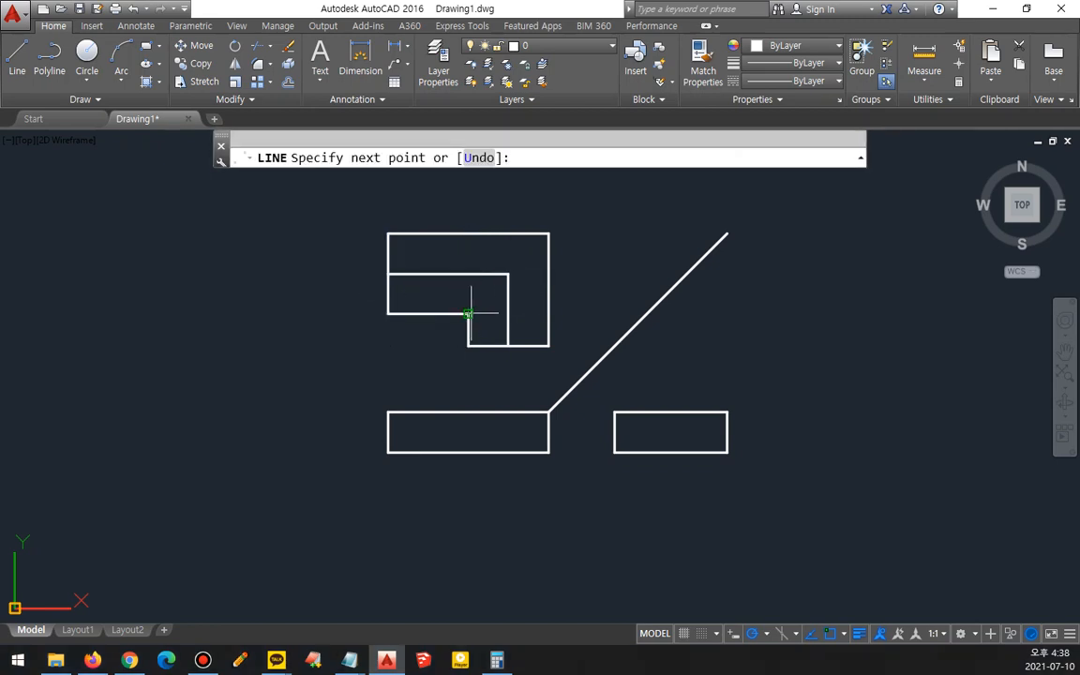
{"action": "left_click", "coordinate": [547, 233]}
{"action": "key", "text": "Return"}
- Place the inner L-shaped lines of the top view on the cen layer
{"action": "left_click", "coordinate": [507, 301]}
{"action": "left_click", "coordinate": [464, 273]}
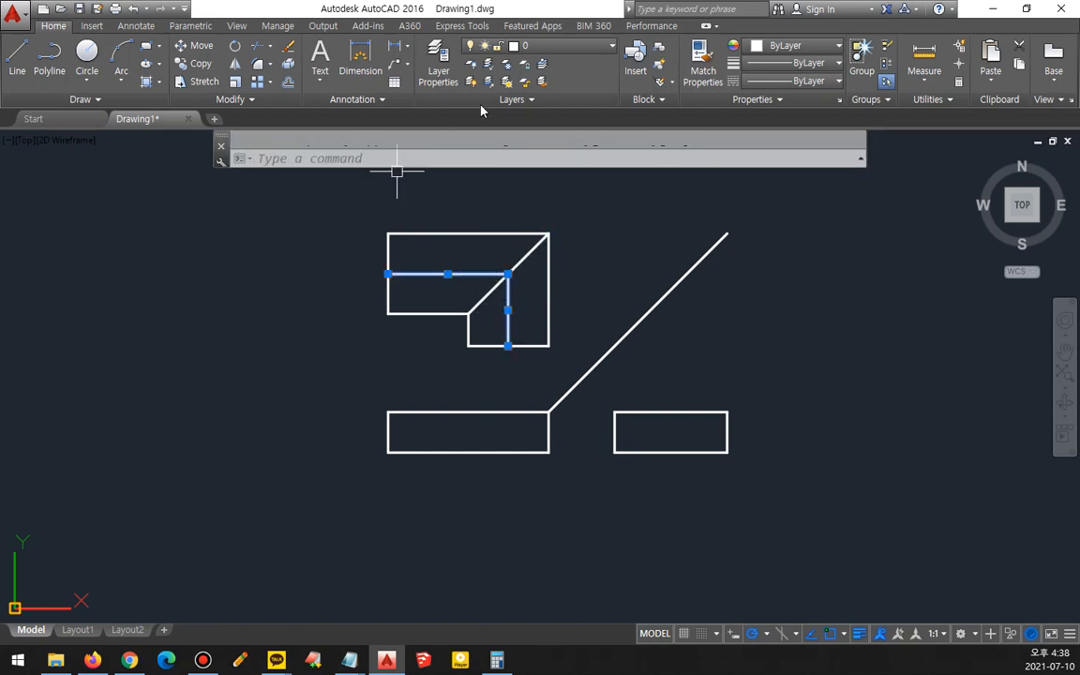
{"action": "left_click", "coordinate": [539, 45]}
{"action": "left_click", "coordinate": [504, 79]}
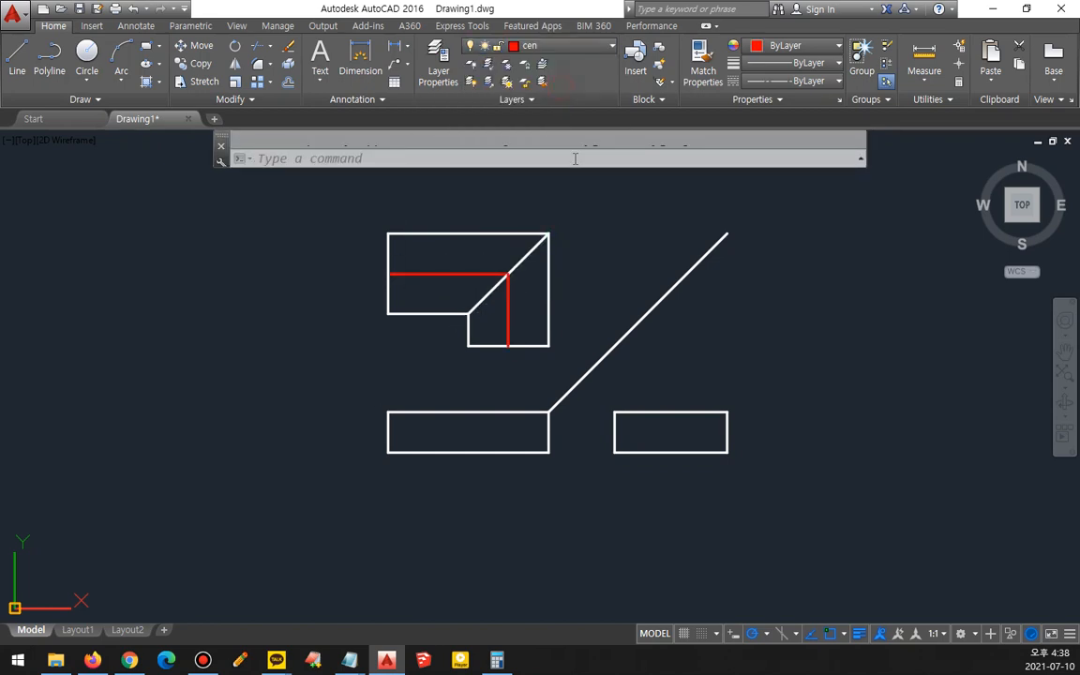
- Offset the front view's right edge 100 inward
{"action": "scroll", "coordinate": [474, 489], "scroll_direction": "up", "scroll_amount": 4}
{"action": "scroll", "coordinate": [514, 473], "scroll_direction": "up", "scroll_amount": 2}
{"action": "middle_click_drag", "start_coordinate": [513, 472], "coordinate": [497, 598]}
{"action": "type", "text": "o"}
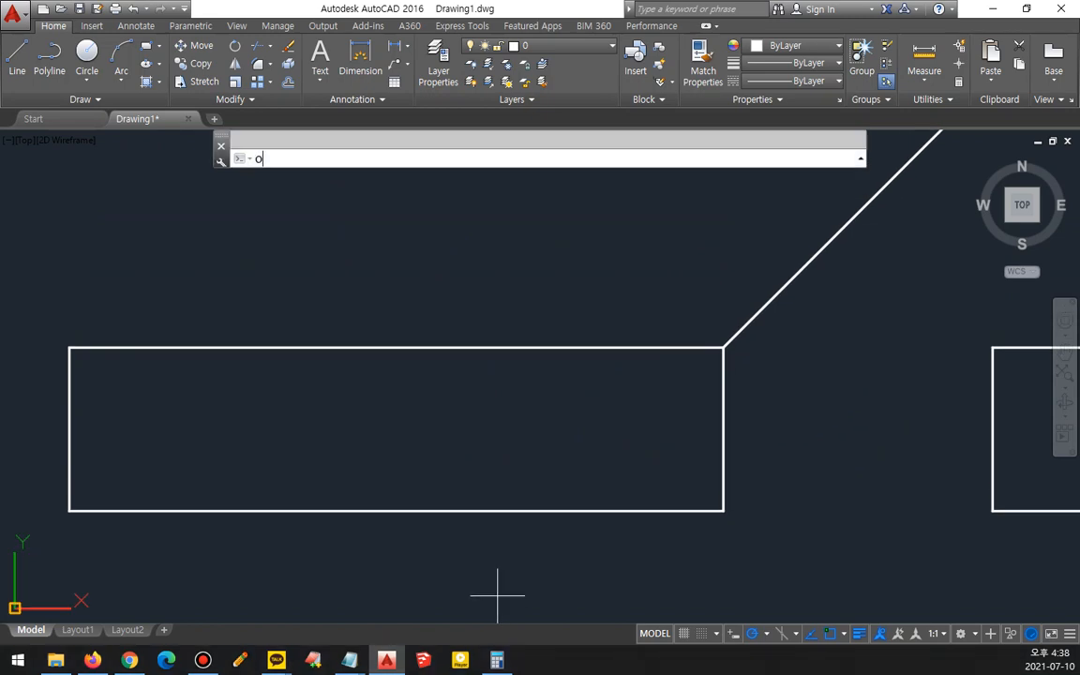
{"action": "key", "text": "Return"}
{"action": "type", "text": "100"}
{"action": "key", "text": "Return"}
{"action": "left_click", "coordinate": [722, 441]}
{"action": "left_click", "coordinate": [595, 451]}
{"action": "key", "text": "Return"}
- Draw a circle of radius 100 centred at the offset line's lower end
{"action": "type", "text": "c"}
{"action": "key", "text": "Return"}
{"action": "left_click", "coordinate": [559, 510]}
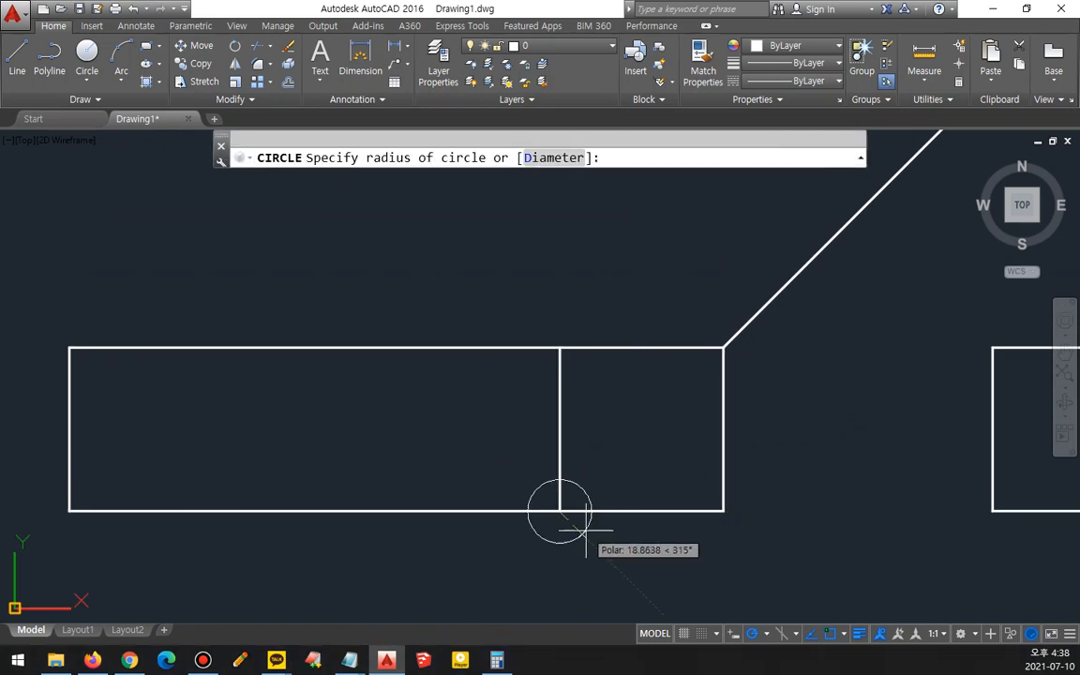
{"action": "type", "text": "100"}
{"action": "key", "text": "Return"}
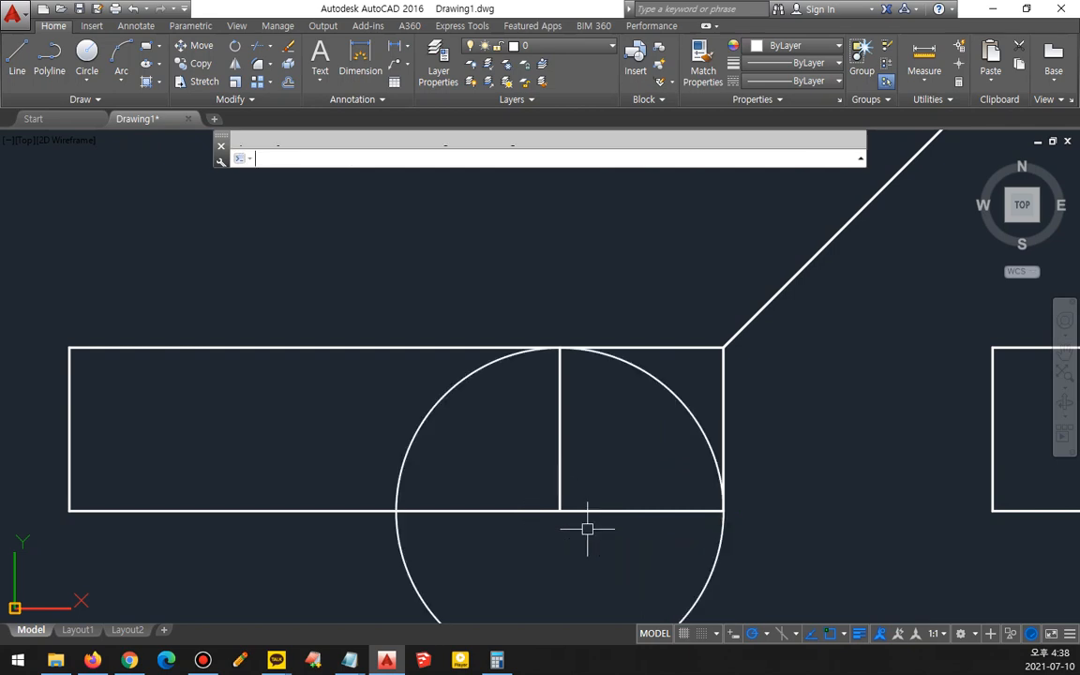
- Trim away the circle's portion below the front view's base, leaving a semicircle
{"action": "type", "text": "tr"}
{"action": "key", "text": "Return"}
{"action": "key", "text": "Return"}
{"action": "left_click", "coordinate": [722, 561]}
{"action": "left_click", "coordinate": [632, 579]}
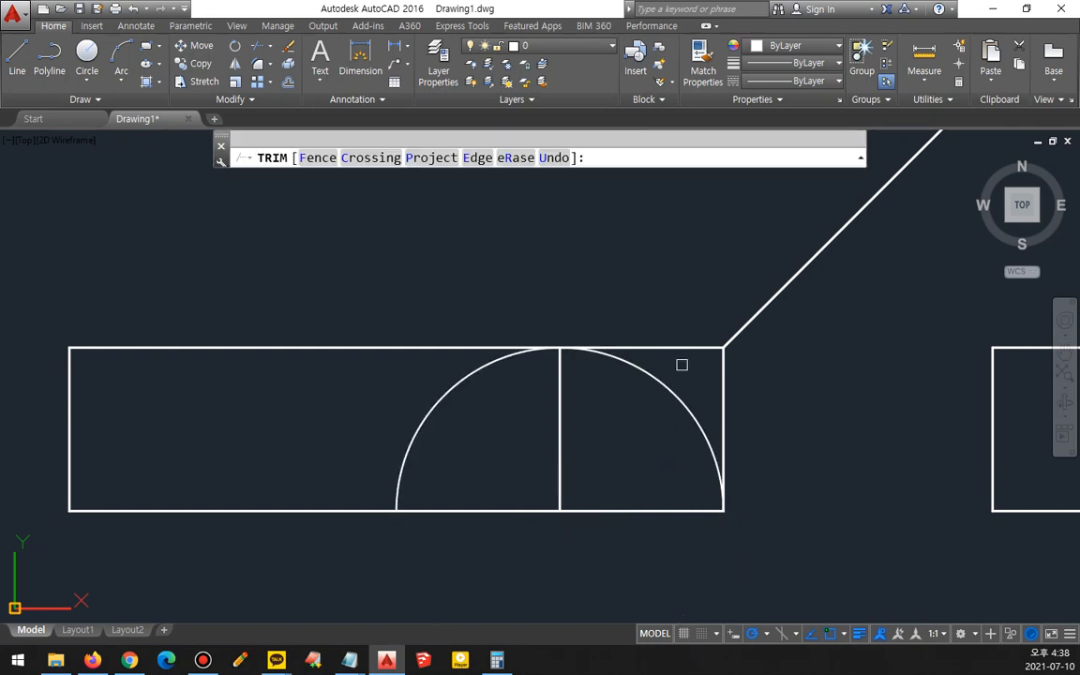
{"action": "key", "text": "Return"}
{"action": "left_click", "coordinate": [723, 403]}
{"action": "type", "text": "e"}
- Match the front view's vertical line to the top view's red centre line properties
{"action": "key", "text": "Return"}
{"action": "scroll", "coordinate": [750, 483], "scroll_direction": "down", "scroll_amount": 2}
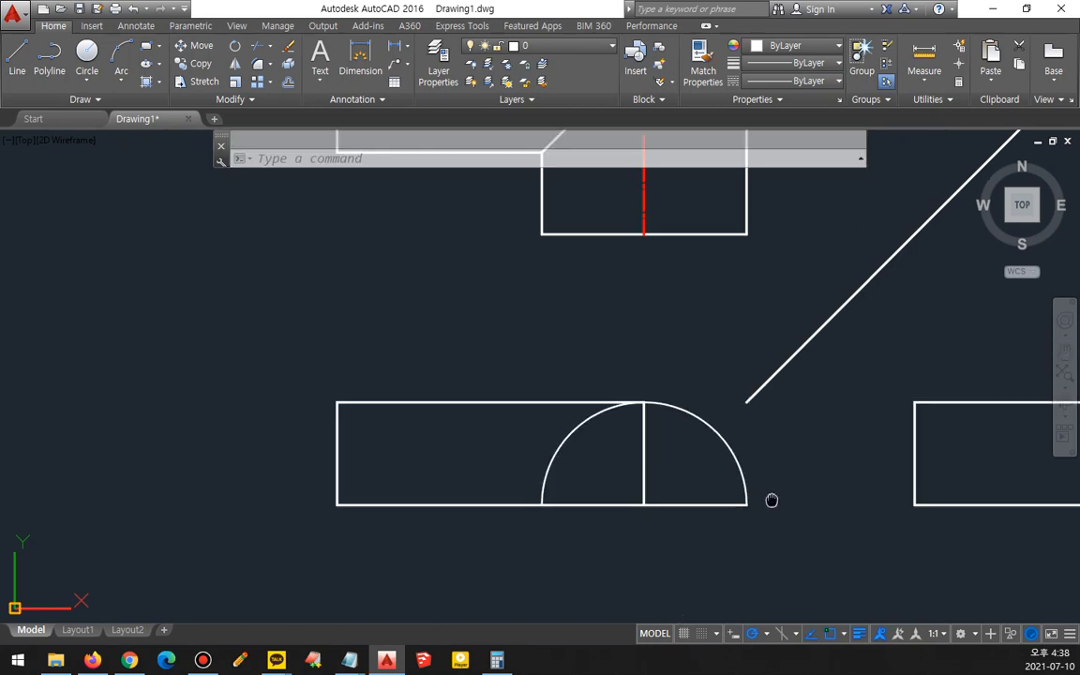
{"action": "type", "text": "ma"}
{"action": "key", "text": "Return"}
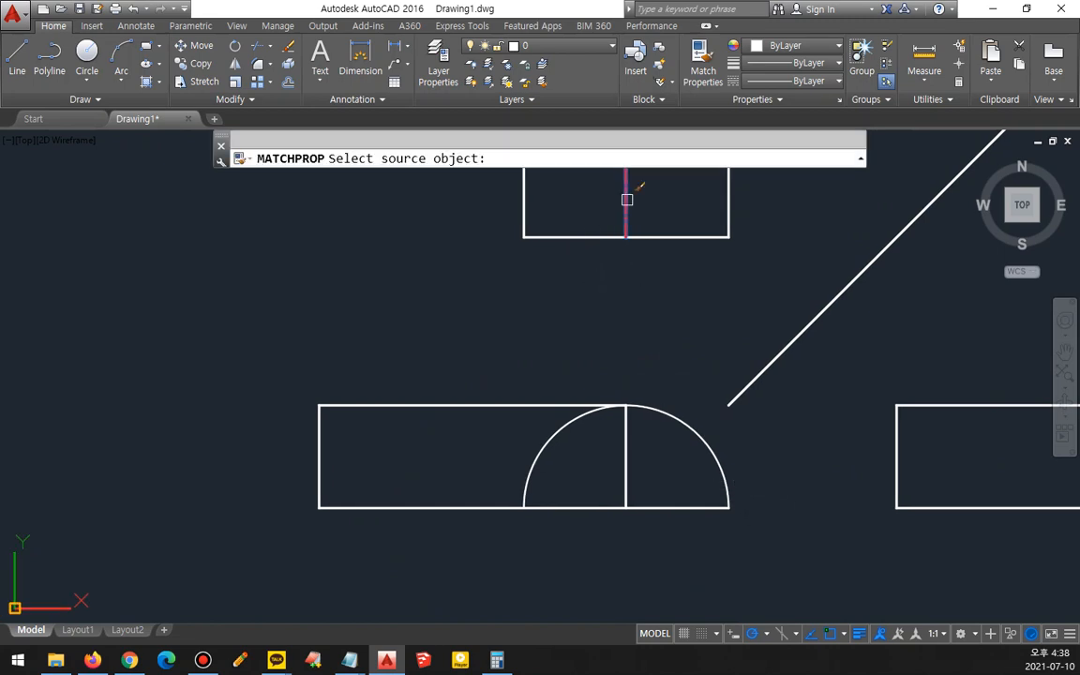
{"action": "left_click", "coordinate": [625, 198]}
{"action": "left_click", "coordinate": [625, 456]}
- Offset the right view's right edge 100 inward
{"action": "key", "text": "Return"}
{"action": "scroll", "coordinate": [718, 473], "scroll_direction": "down", "scroll_amount": 4}
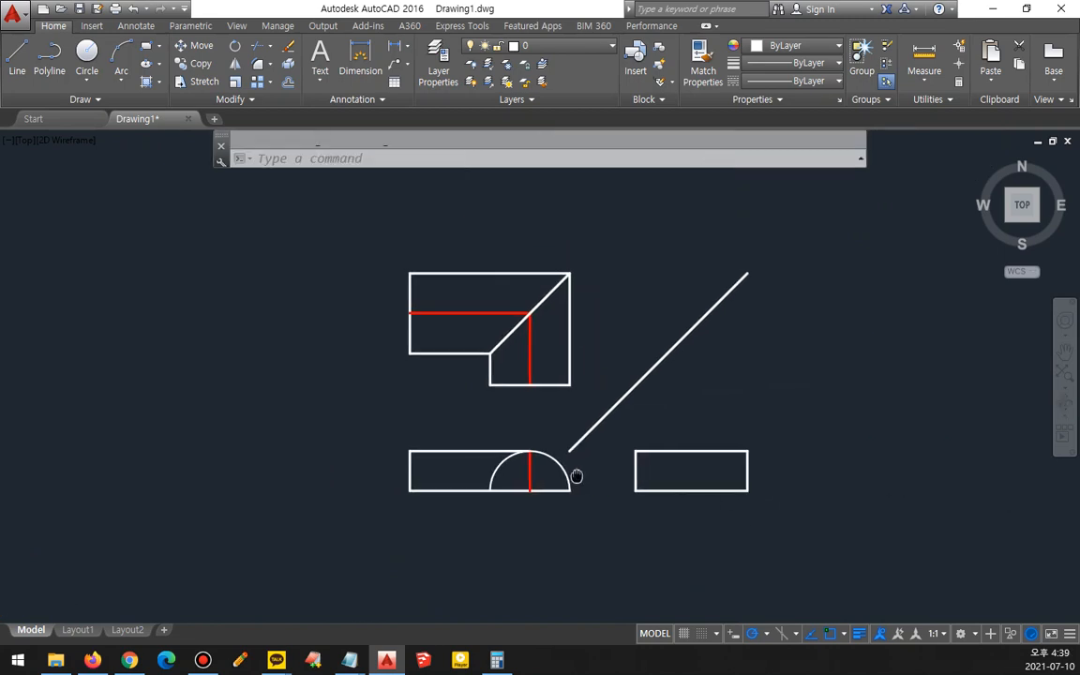
{"action": "scroll", "coordinate": [723, 482], "scroll_direction": "up", "scroll_amount": 4}
{"action": "type", "text": "o"}
{"action": "key", "text": "Return"}
{"action": "type", "text": "100"}
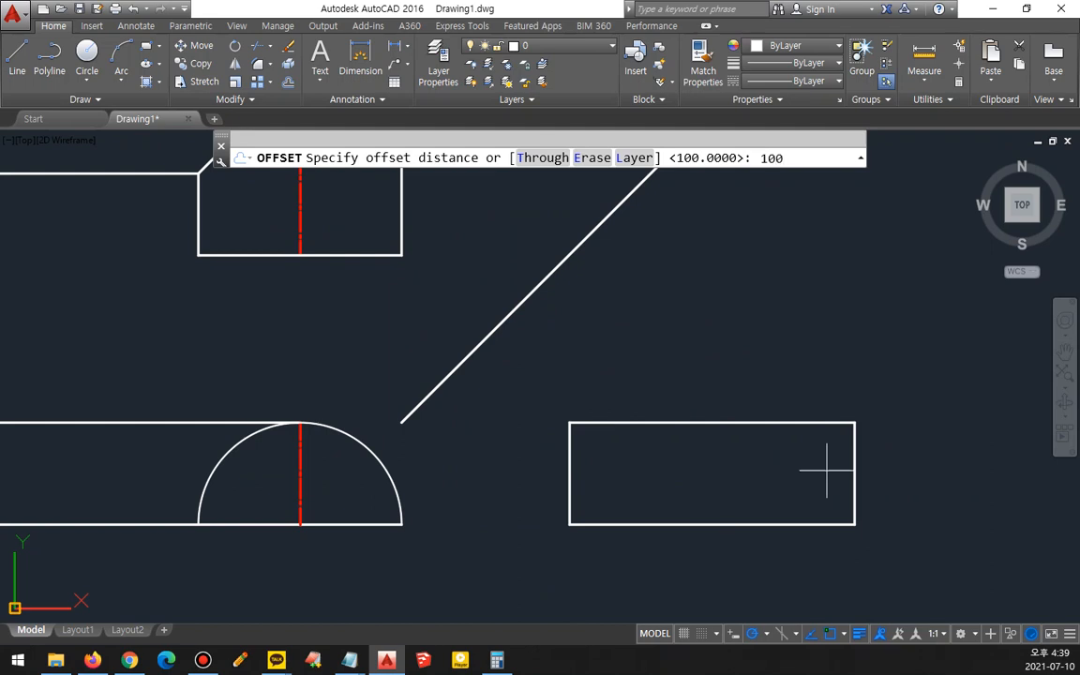
- Draw a circle of radius 100 centred at the offset line's lower end
{"action": "key", "text": "Return"}
{"action": "left_click", "coordinate": [854, 473]}
{"action": "left_click", "coordinate": [790, 501]}
{"action": "key", "text": "Escape"}
{"action": "type", "text": "c"}
{"action": "key", "text": "Return"}
{"action": "left_click", "coordinate": [755, 524]}
{"action": "type", "text": "100"}
- Trim away the circle's portion below the right view's base, leaving a semicircle
{"action": "key", "text": "Return"}
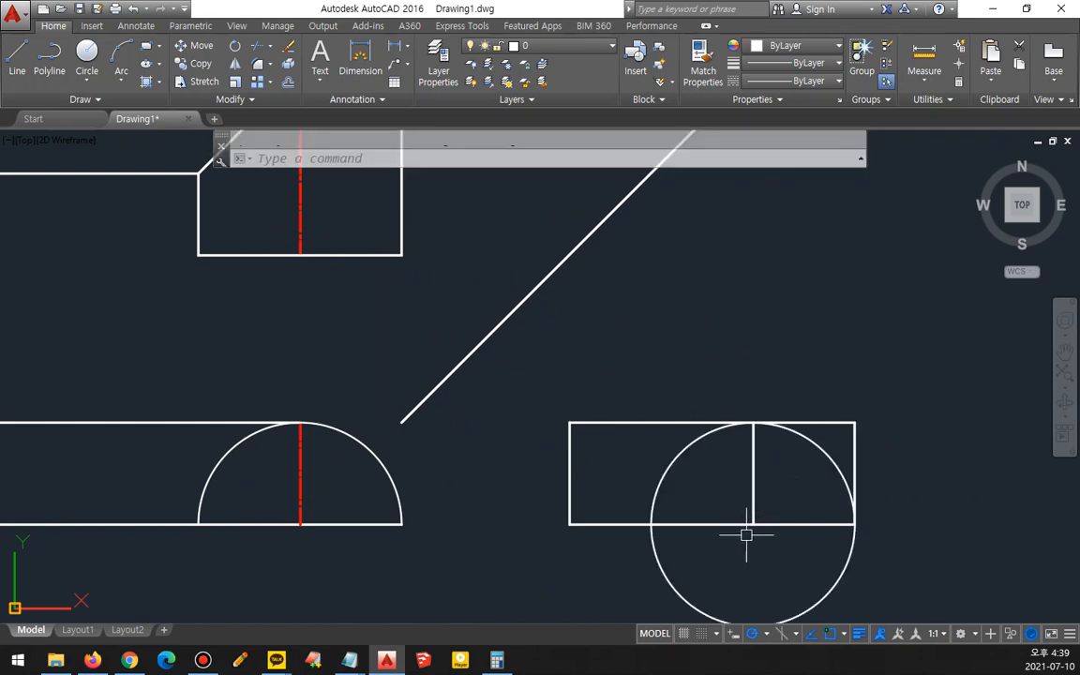
{"action": "type", "text": "tr"}
{"action": "key", "text": "Return"}
{"action": "key", "text": "Return"}
{"action": "left_click", "coordinate": [859, 570]}
{"action": "left_click", "coordinate": [822, 577]}
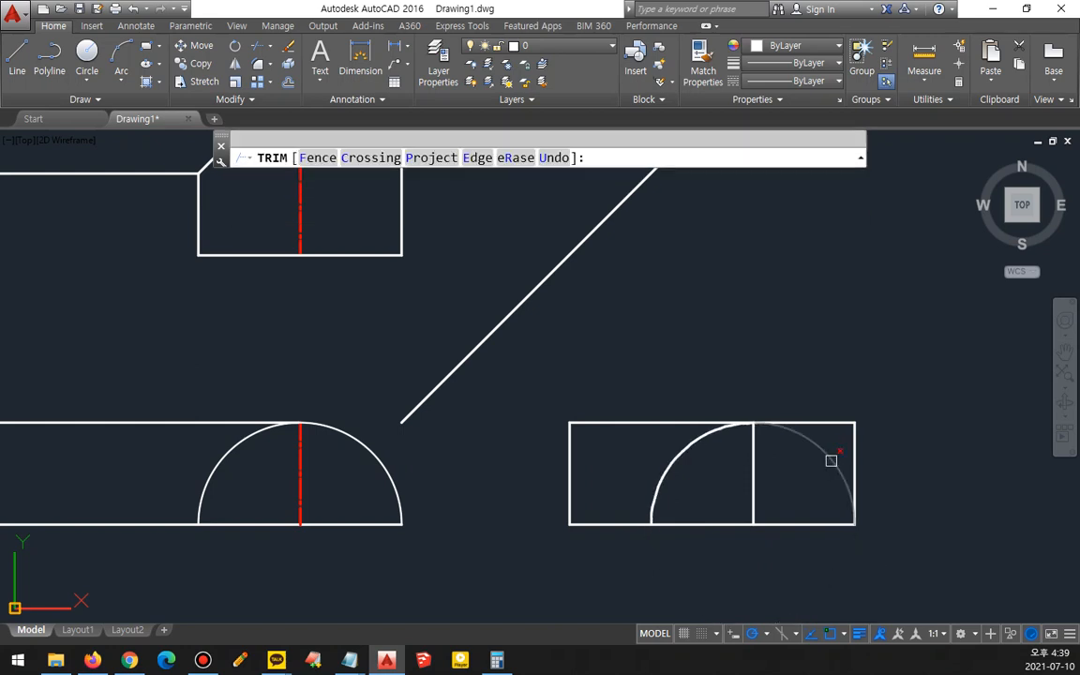
{"action": "left_click", "coordinate": [831, 430]}
{"action": "left_click", "coordinate": [787, 393]}
{"action": "key", "text": "Escape"}
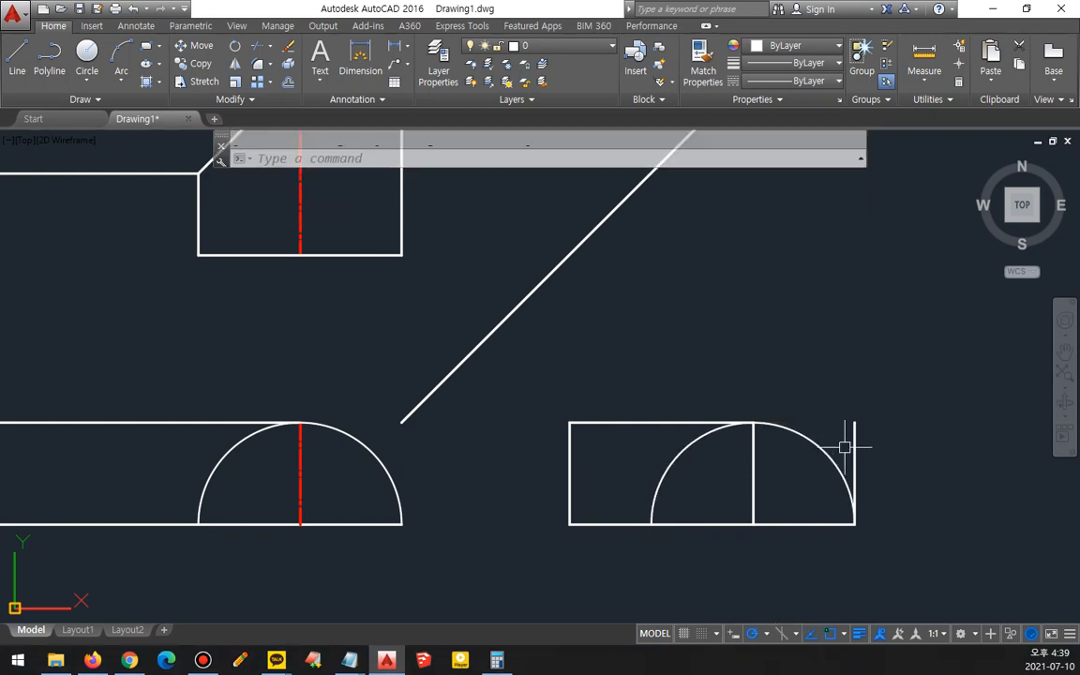
- Match the right view's vertical line to the front view's red centre line properties
{"action": "type", "text": "ma"}
{"action": "key", "text": "Return"}
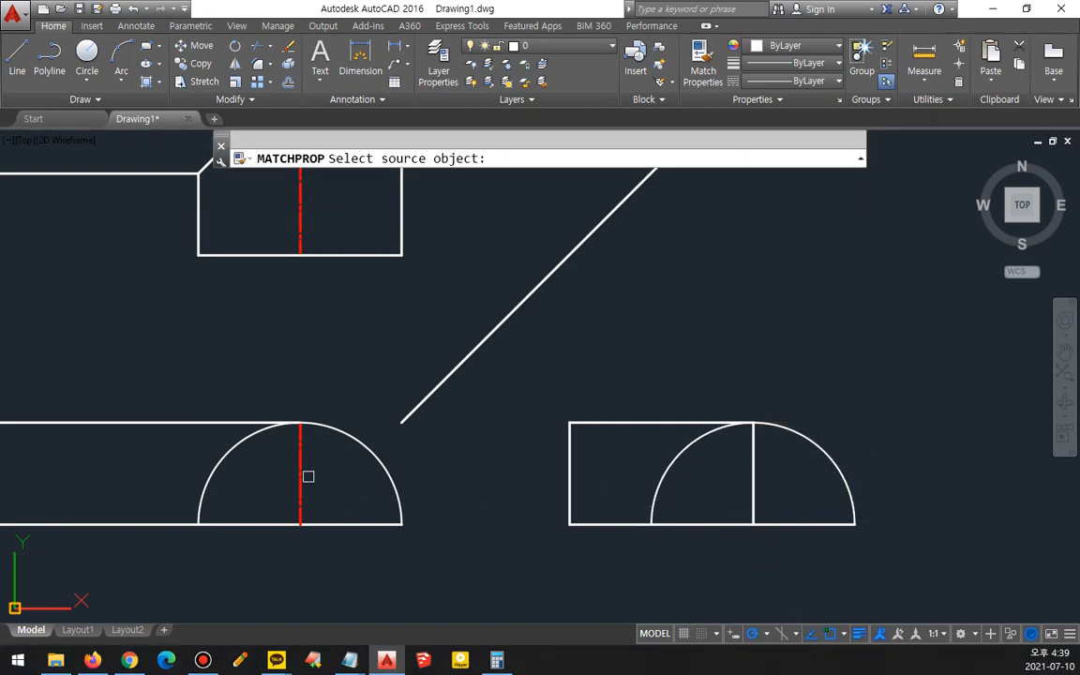
{"action": "left_click", "coordinate": [300, 475]}
{"action": "left_click", "coordinate": [756, 481]}
{"action": "key", "text": "Return"}
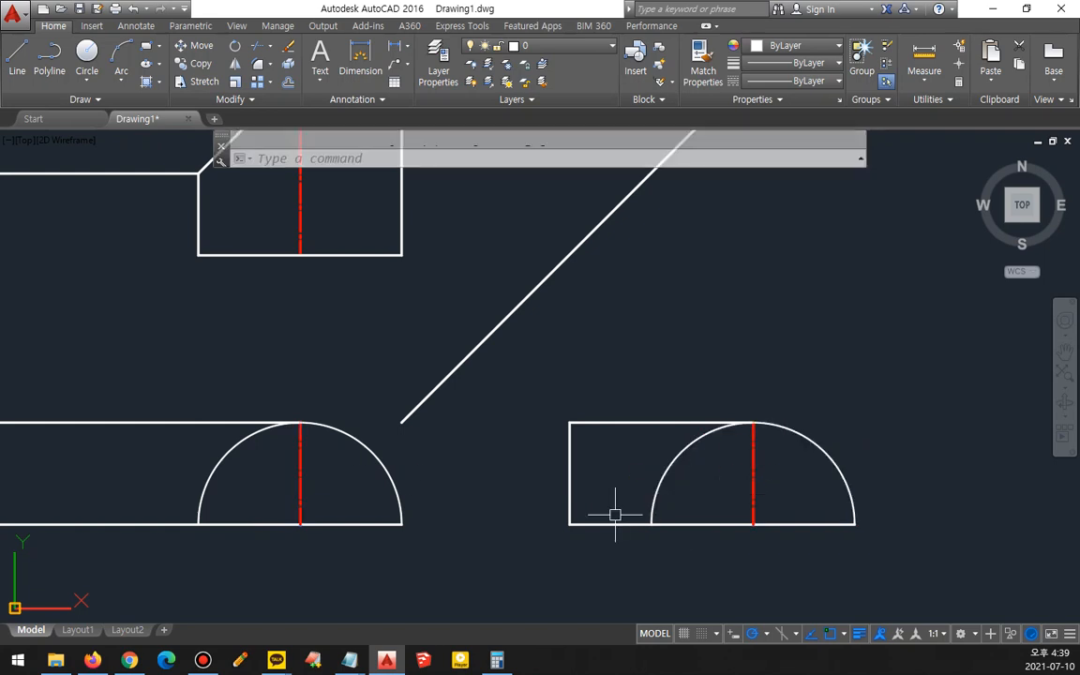
{"action": "scroll", "coordinate": [617, 511], "scroll_direction": "down", "scroll_amount": 2}
{"action": "middle_click_drag", "start_coordinate": [535, 453], "coordinate": [563, 487]}
{"action": "mouse_move", "coordinate": [376, 585]}
{"action": "left_mouse_down"}
{"action": "mouse_move", "coordinate": [210, 535]}
{"action": "mouse_move", "coordinate": [531, 182]}
{"action": "mouse_move", "coordinate": [713, 608]}
{"action": "mouse_move", "coordinate": [478, 563]}
{"action": "left_mouse_up"}
{"action": "key", "text": "Escape"}
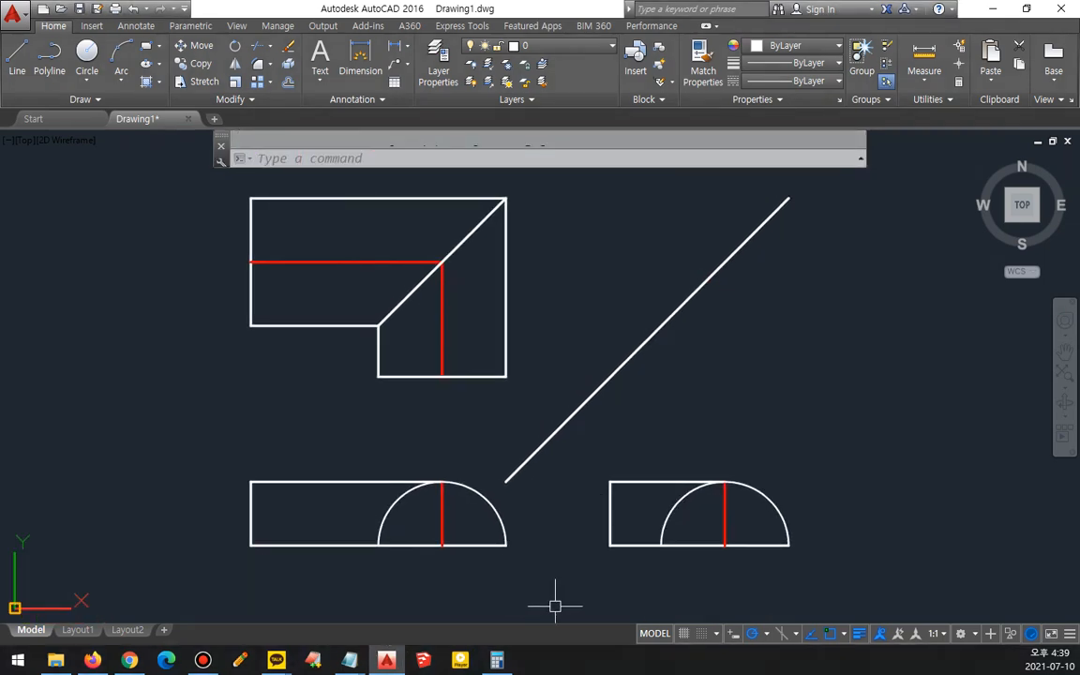
- Trim the stray piece near the left end of the right view's semicircle
{"action": "type", "text": "tr"}
{"action": "key", "text": "Return"}
{"action": "key", "text": "Return"}
{"action": "left_click", "coordinate": [658, 524]}
{"action": "key", "text": "Return"}
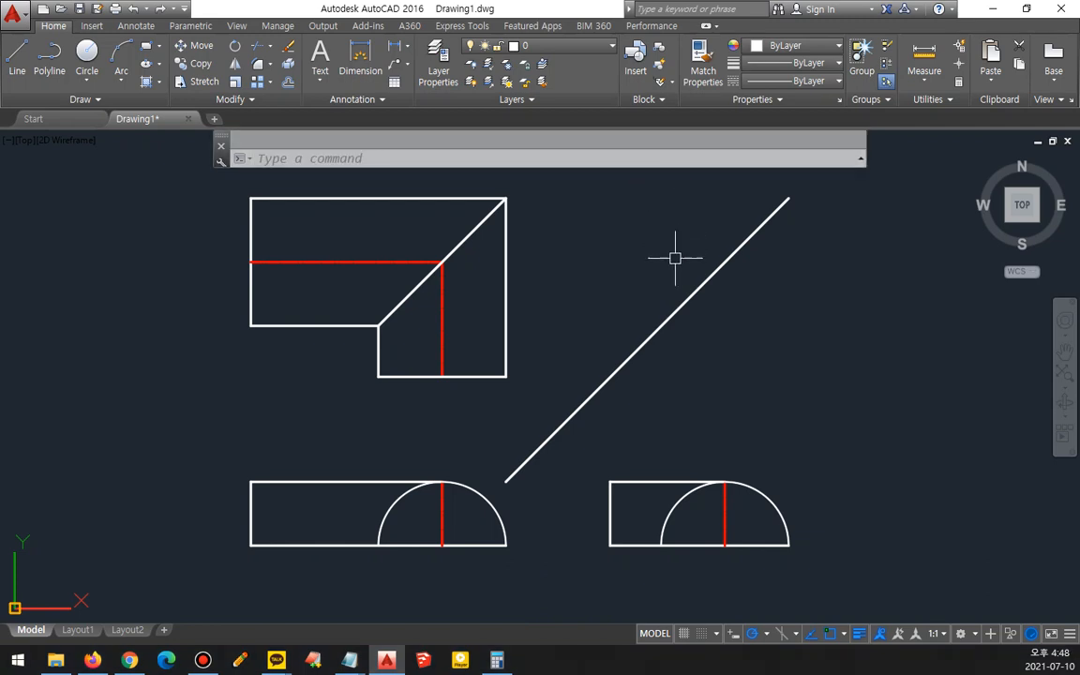
- Examine the reference drawing's 30° inclined edges and their 100 and 120 offset dimensions
{"action": "left_click", "coordinate": [2, 485]}
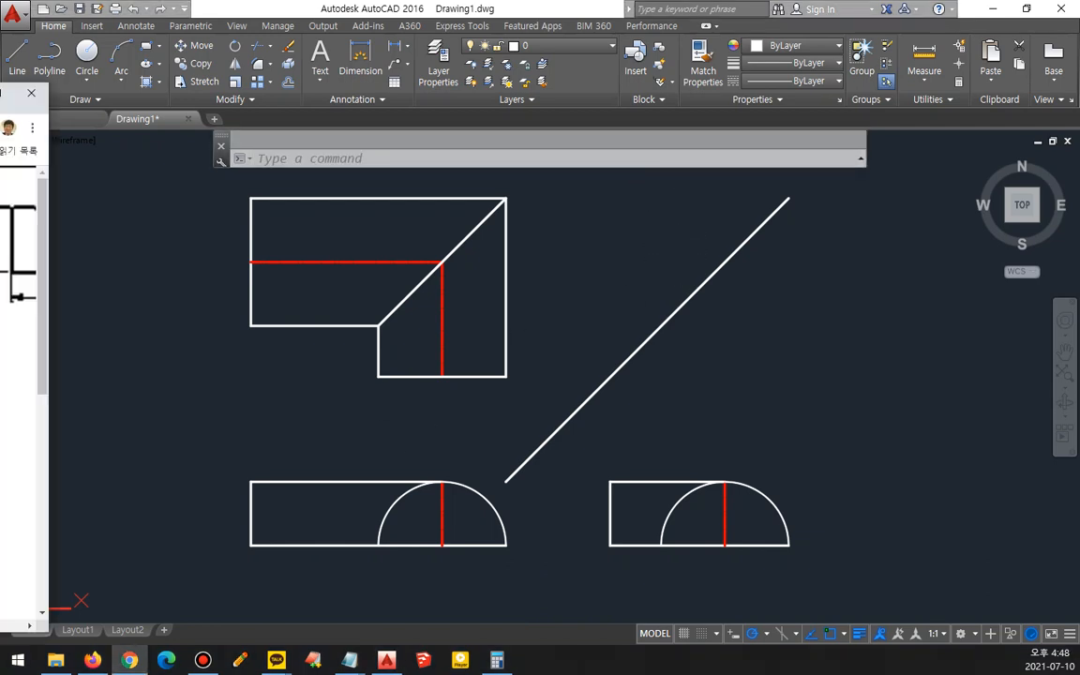
{"action": "left_click_drag", "start_coordinate": [0, 92], "coordinate": [470, 62]}
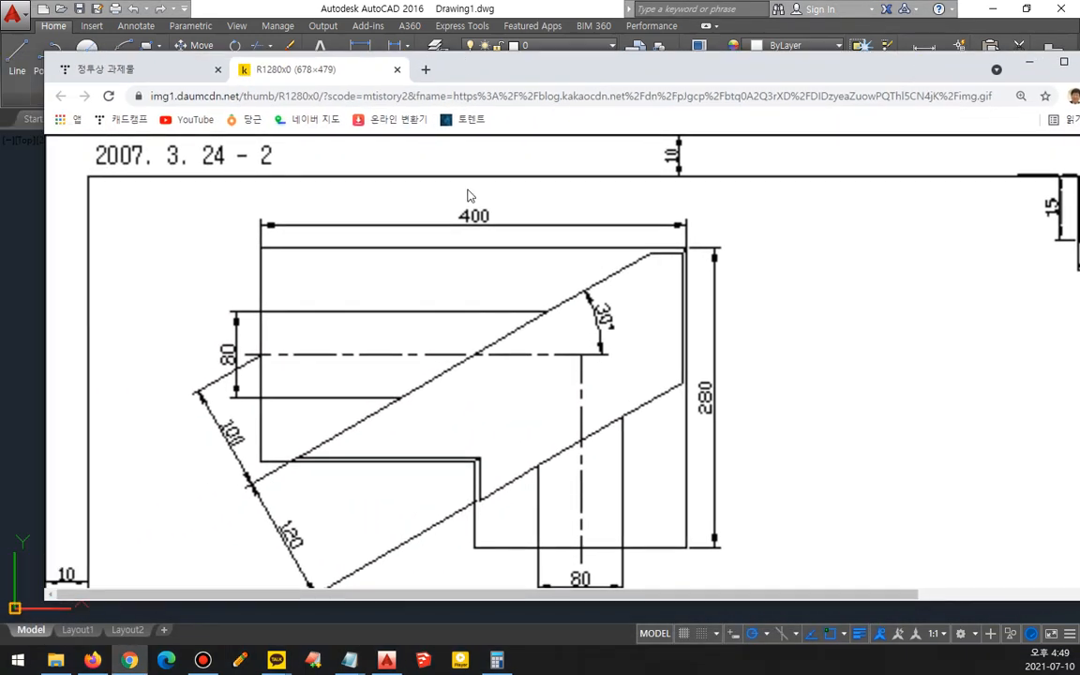
{"action": "mouse_move", "coordinate": [678, 239]}
{"action": "left_mouse_down"}
{"action": "mouse_move", "coordinate": [636, 239]}
{"action": "mouse_move", "coordinate": [667, 242]}
{"action": "mouse_move", "coordinate": [199, 517]}
{"action": "left_mouse_up"}
{"action": "mouse_move", "coordinate": [604, 334]}
{"action": "left_mouse_down"}
{"action": "mouse_move", "coordinate": [620, 300]}
{"action": "mouse_move", "coordinate": [605, 336]}
{"action": "left_mouse_up"}
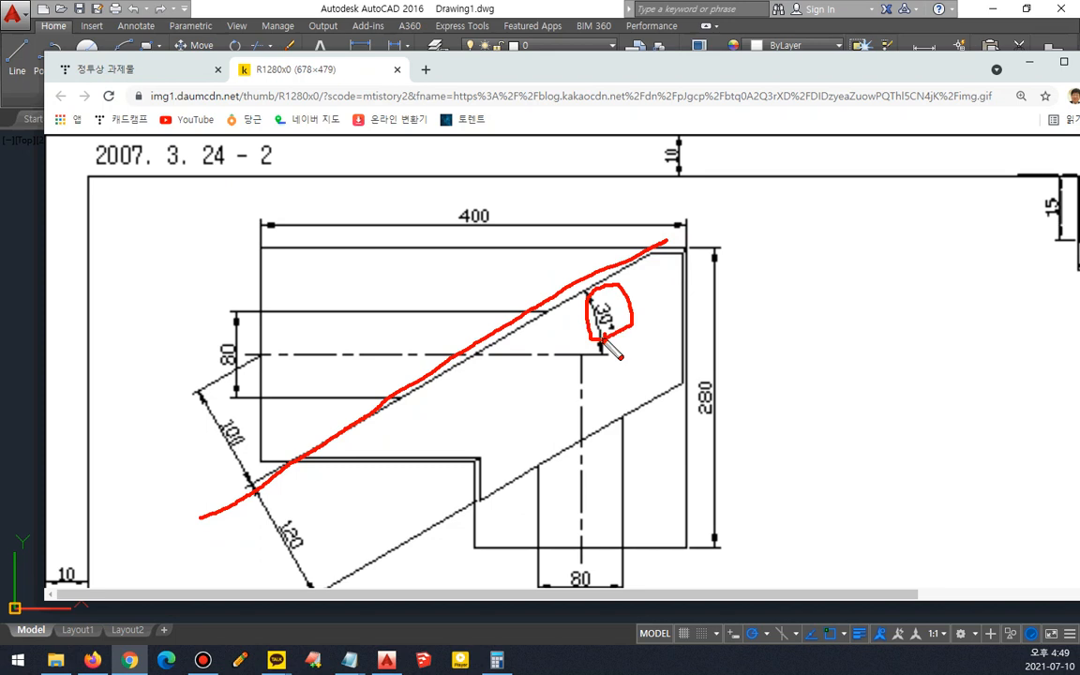
{"action": "left_click_drag", "start_coordinate": [695, 379], "coordinate": [332, 574]}
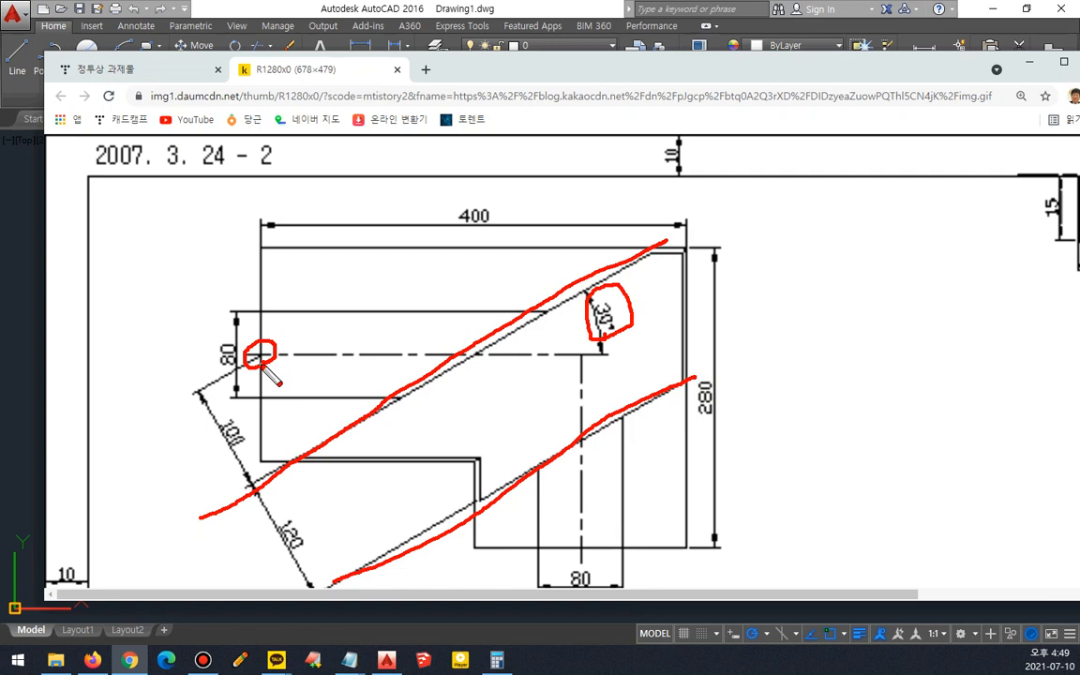
{"action": "key", "text": "e"}
{"action": "left_click_drag", "start_coordinate": [661, 251], "coordinate": [312, 442]}
{"action": "left_click_drag", "start_coordinate": [623, 325], "coordinate": [592, 298]}
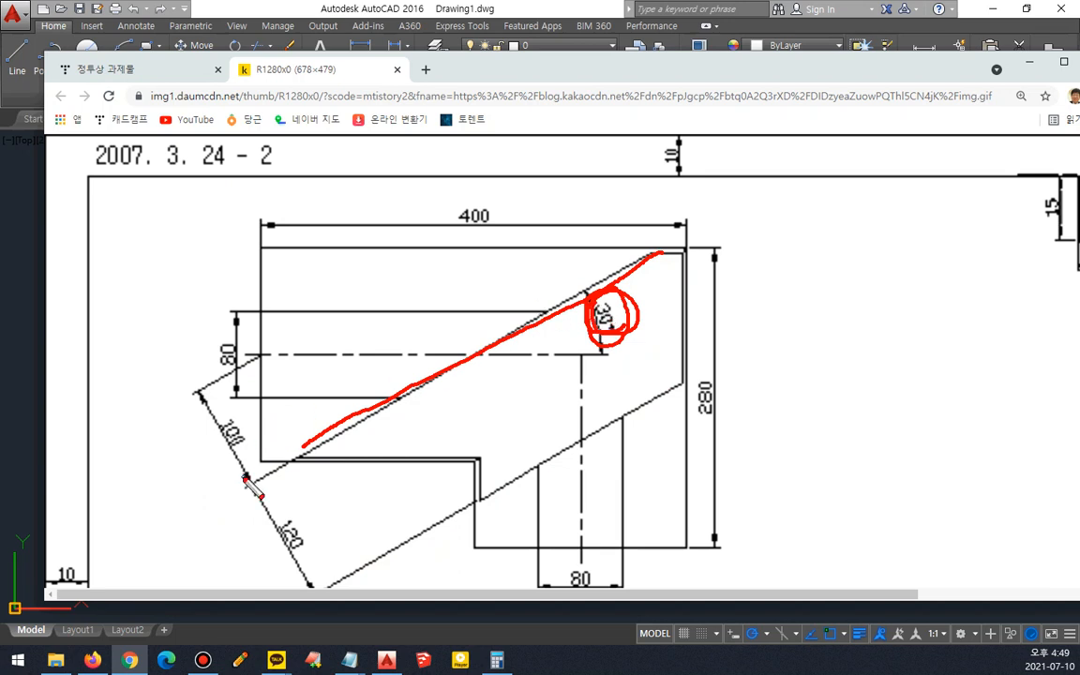
{"action": "left_click_drag", "start_coordinate": [228, 491], "coordinate": [218, 391]}
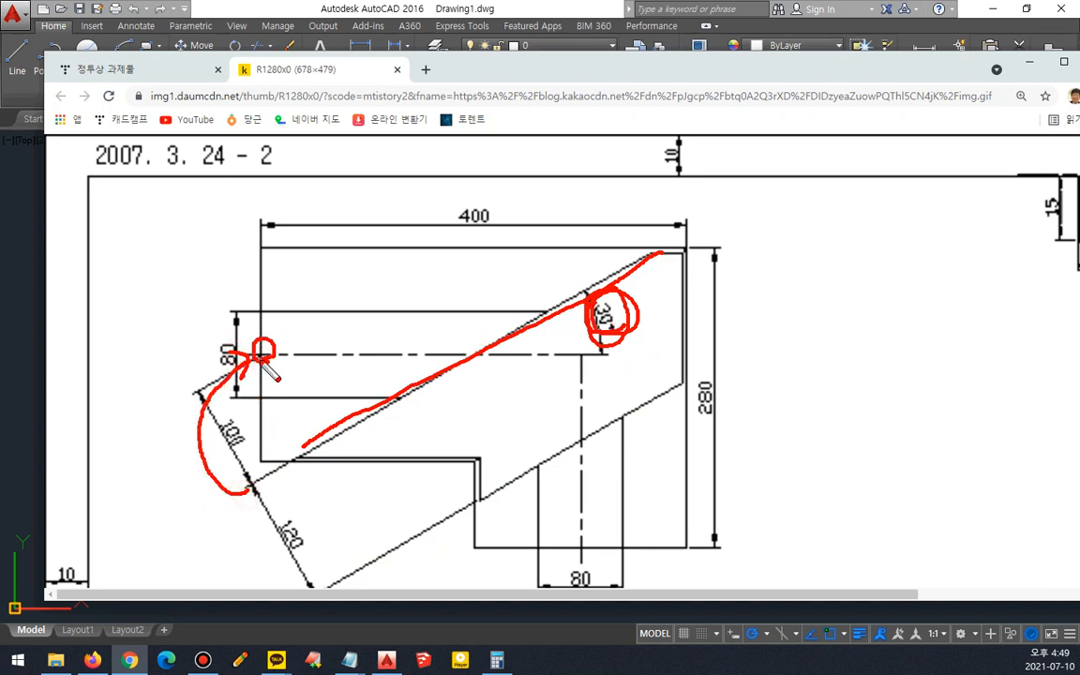
{"action": "left_click_drag", "start_coordinate": [262, 355], "coordinate": [328, 431]}
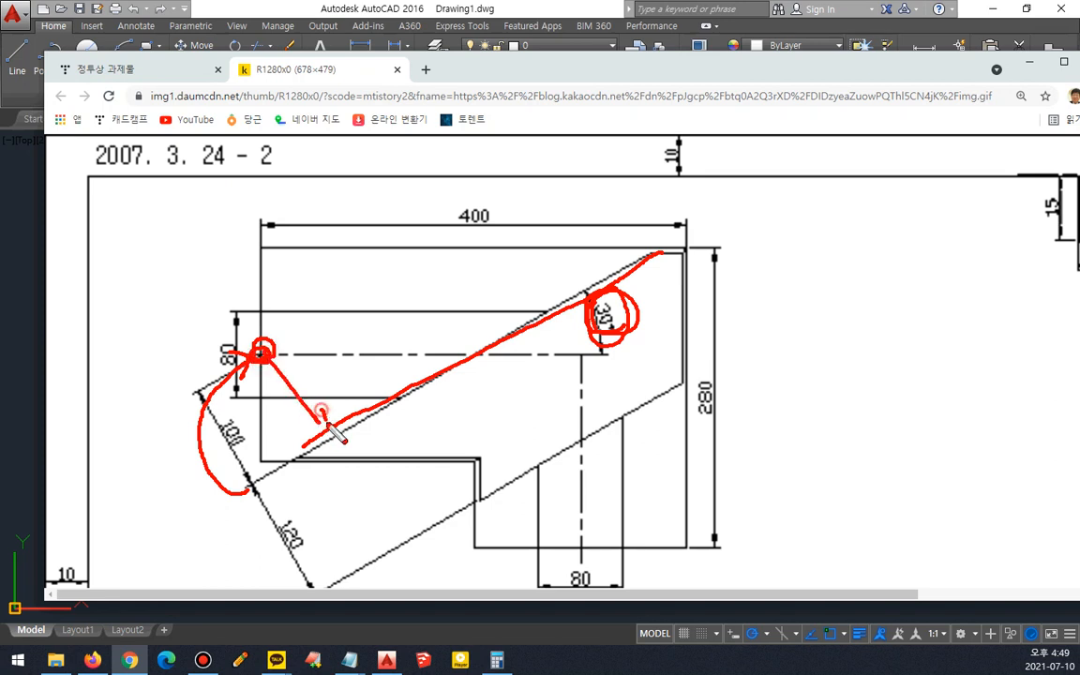
{"action": "mouse_move", "coordinate": [459, 369]}
{"action": "left_mouse_down"}
{"action": "mouse_move", "coordinate": [547, 452]}
{"action": "mouse_move", "coordinate": [522, 450]}
{"action": "left_mouse_up"}
{"action": "mouse_move", "coordinate": [265, 343]}
{"action": "left_mouse_down"}
{"action": "mouse_move", "coordinate": [333, 424]}
{"action": "mouse_move", "coordinate": [289, 412]}
{"action": "left_mouse_up"}
{"action": "mouse_move", "coordinate": [493, 384]}
{"action": "left_mouse_down"}
{"action": "mouse_move", "coordinate": [545, 452]}
{"action": "mouse_move", "coordinate": [499, 442]}
{"action": "left_mouse_up"}
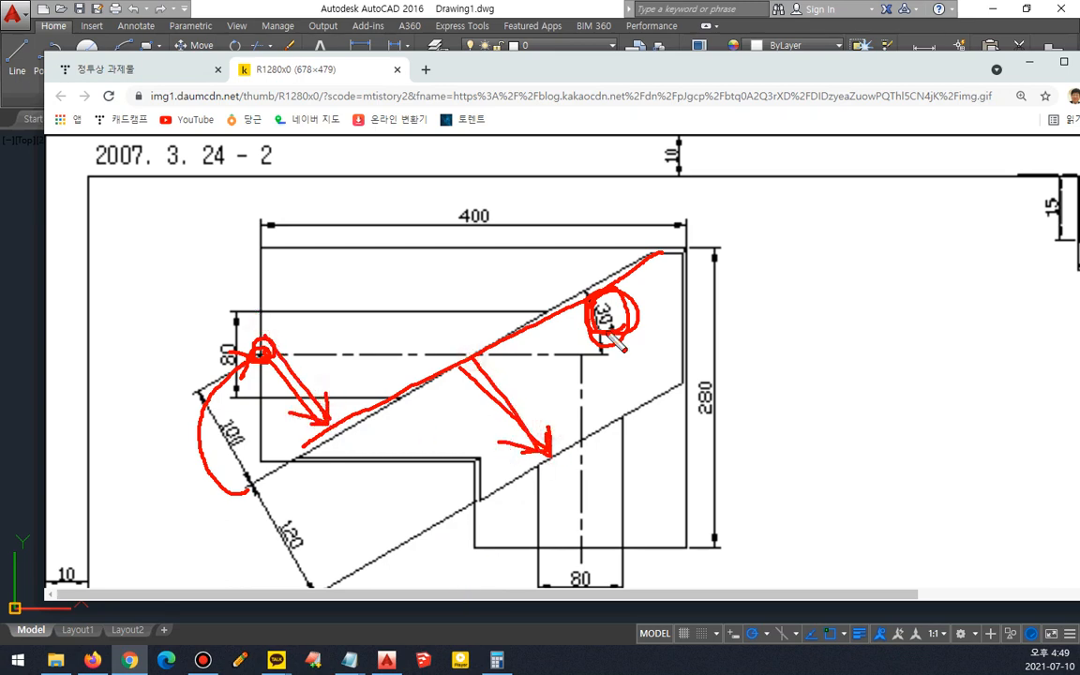
{"action": "key", "text": "Escape"}
{"action": "left_click_drag", "start_coordinate": [673, 61], "coordinate": [0, 24]}
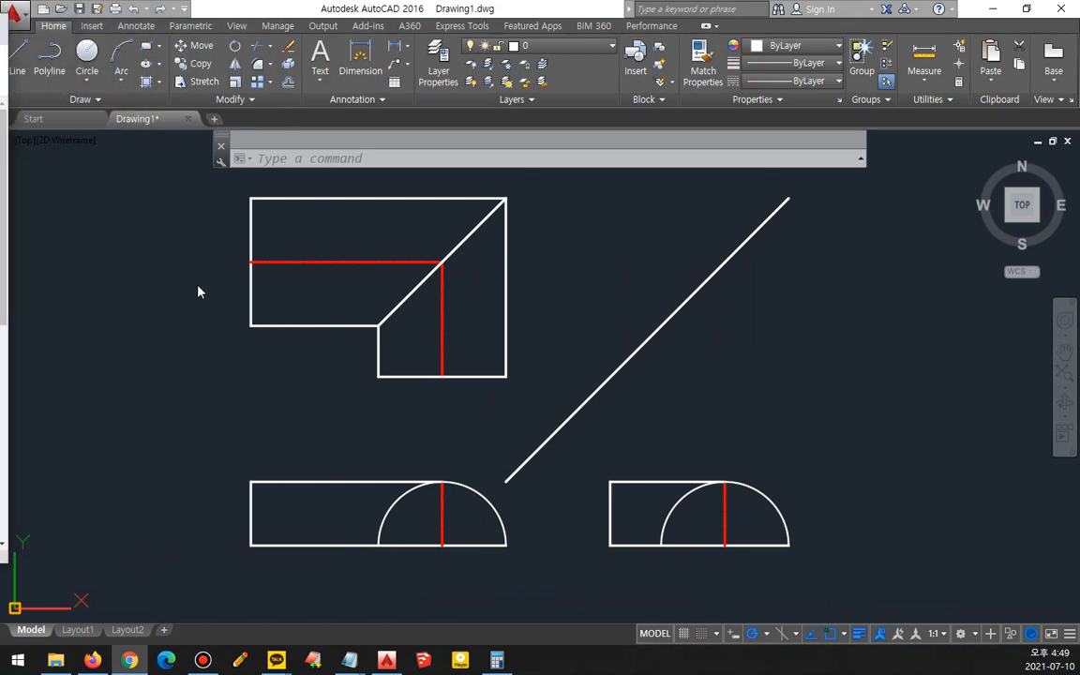
- Draw a 30° construction line through the left end of the top view's horizontal centre line
{"action": "type", "text": "xline"}
{"action": "key", "text": "Return"}
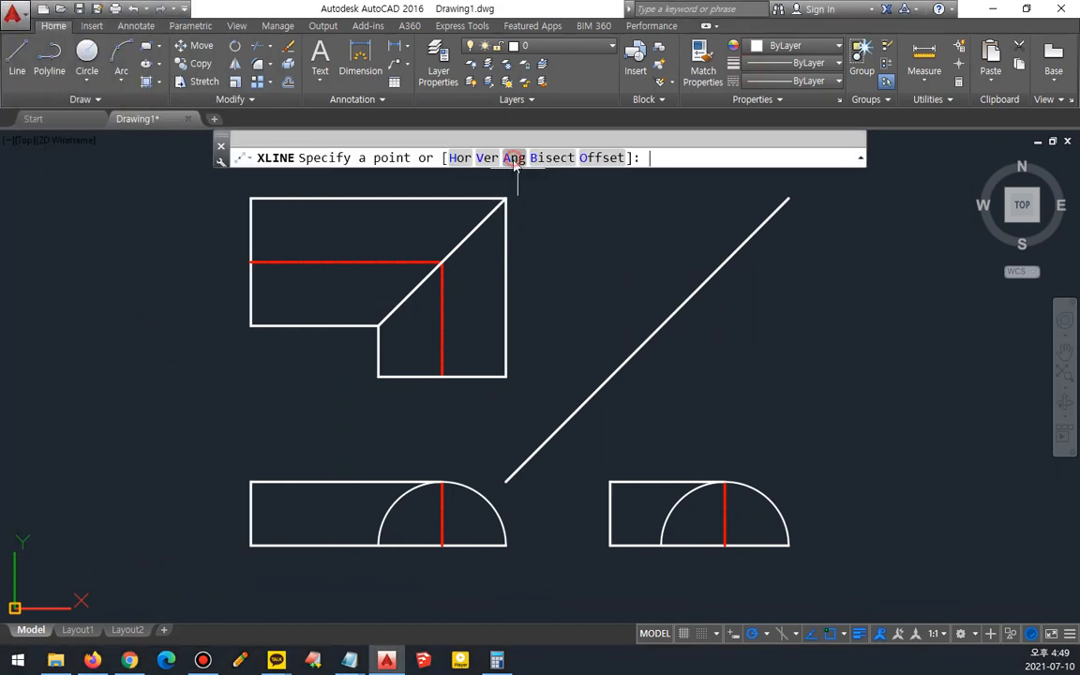
{"action": "left_click", "coordinate": [514, 157]}
{"action": "type", "text": "30"}
{"action": "key", "text": "Return"}
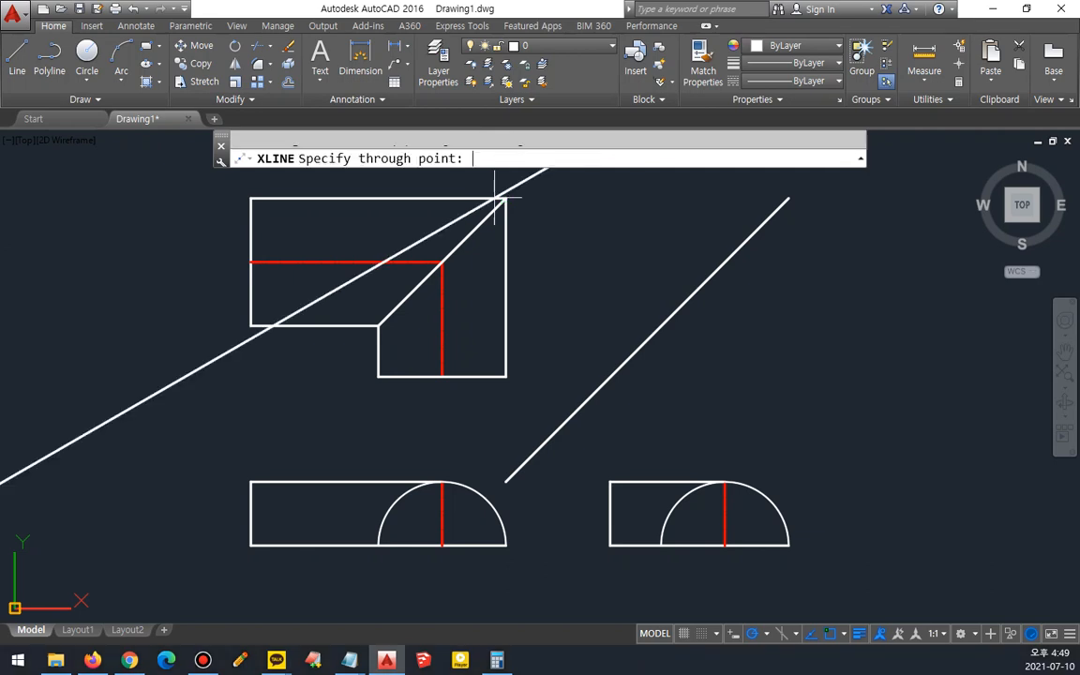
{"action": "left_click", "coordinate": [249, 262]}
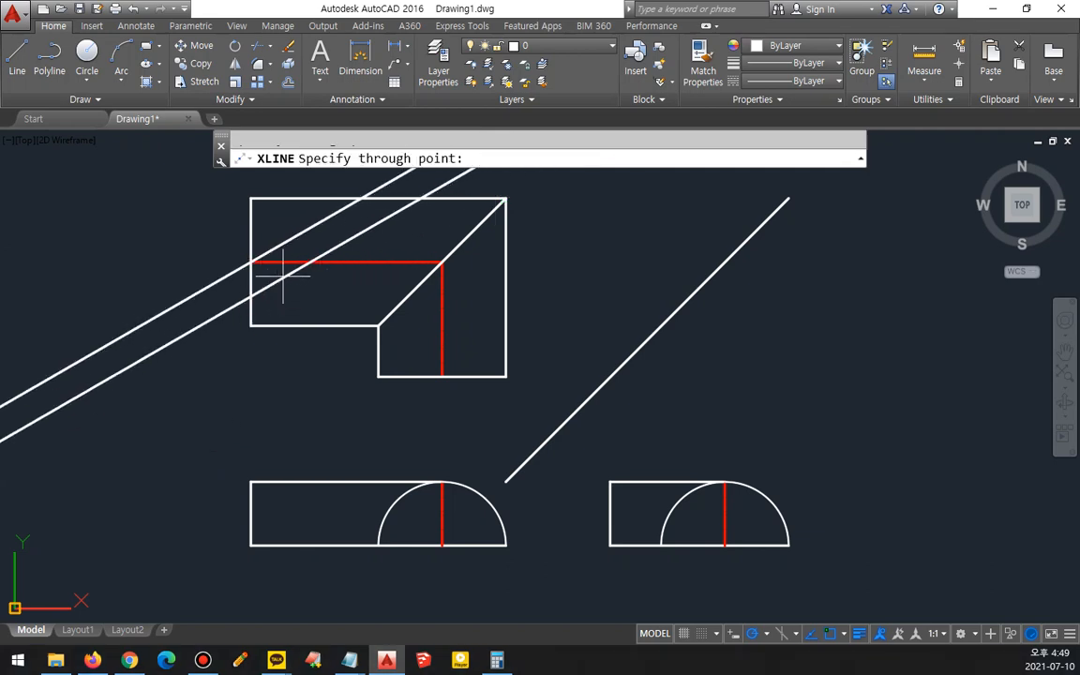
{"action": "key", "text": "Escape"}
- Offset the 30° construction line 100 downward
{"action": "scroll", "coordinate": [286, 243], "scroll_direction": "up", "scroll_amount": 4}
{"action": "middle_click_drag", "start_coordinate": [306, 275], "coordinate": [414, 356]}
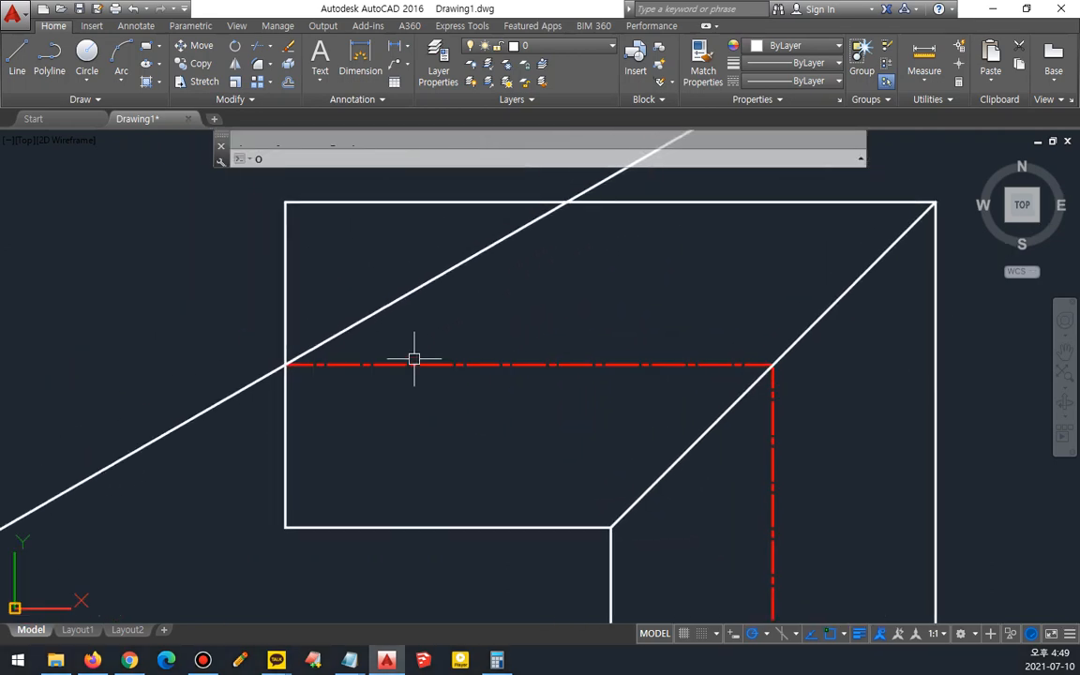
{"action": "type", "text": "o"}
{"action": "key", "text": "Return"}
{"action": "type", "text": "10"}
{"action": "key", "text": "Return"}
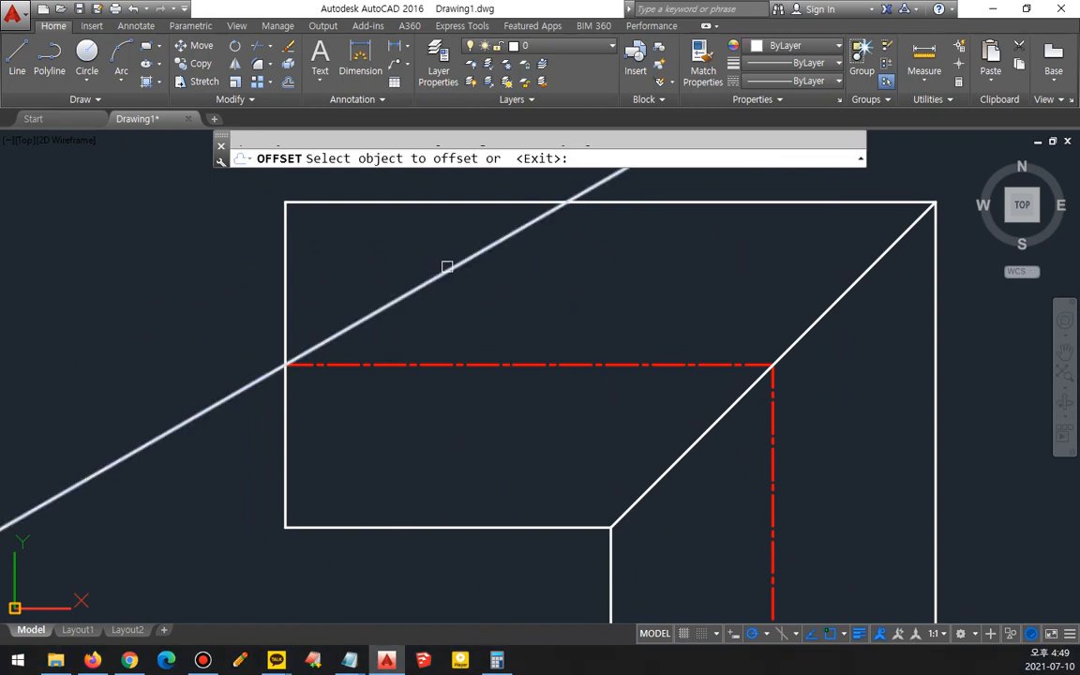
{"action": "left_click", "coordinate": [448, 264]}
{"action": "left_click", "coordinate": [511, 302]}
{"action": "key", "text": "Return"}
- Offset the new inclined line a further 120 downward
{"action": "type", "text": "o"}
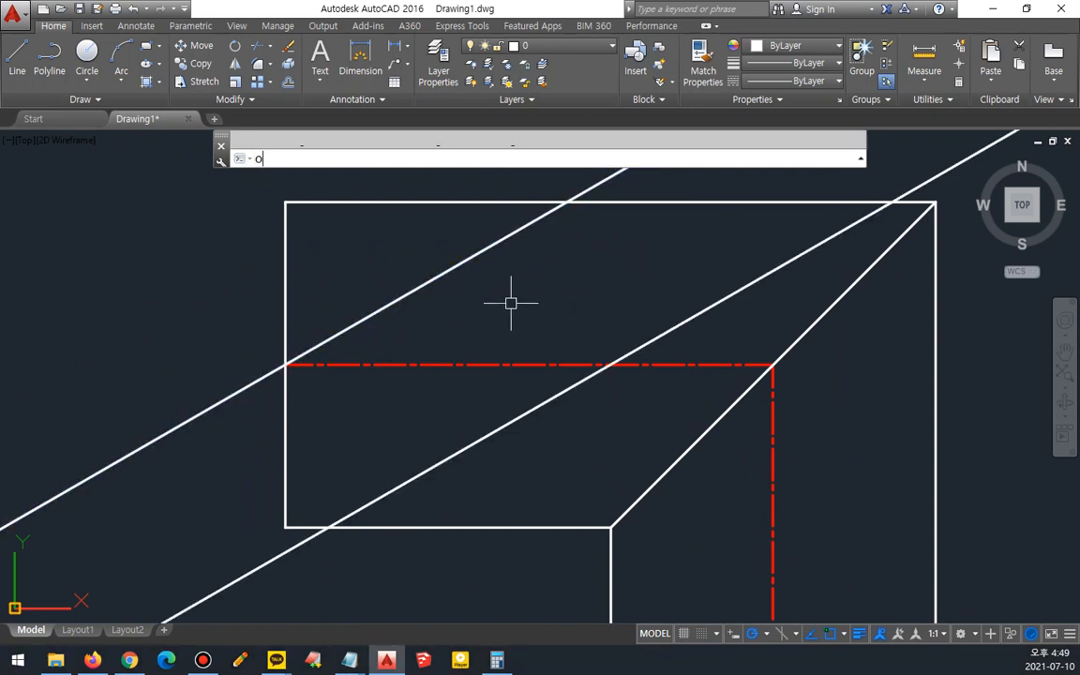
{"action": "key", "text": "Return"}
{"action": "type", "text": "120"}
{"action": "key", "text": "Return"}
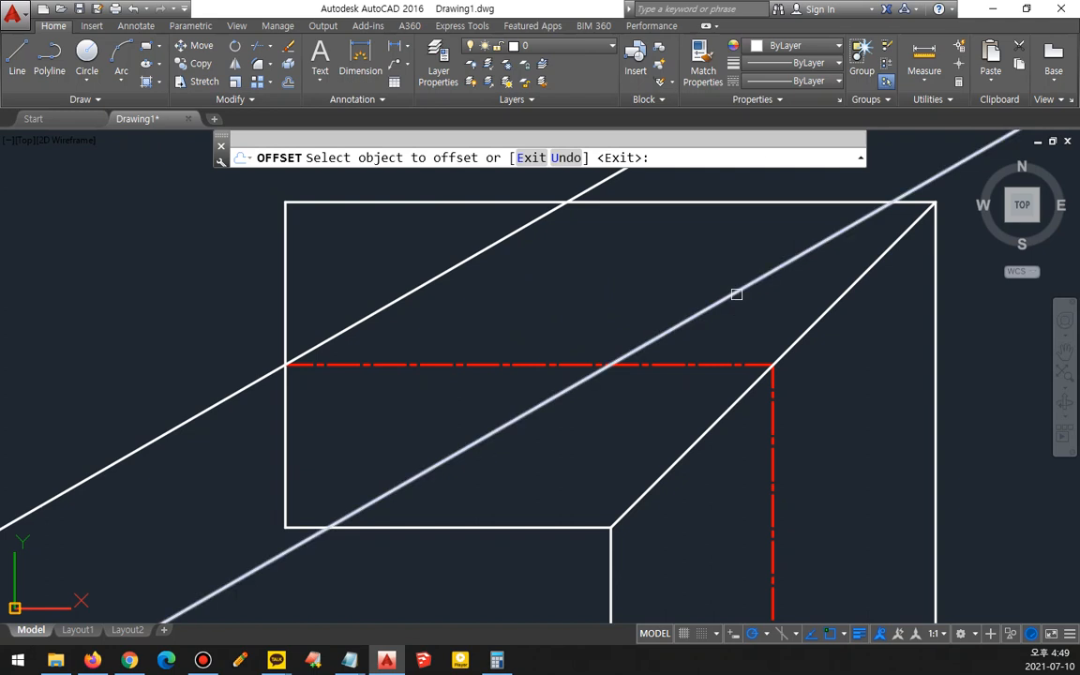
{"action": "left_click", "coordinate": [736, 294]}
{"action": "left_click", "coordinate": [864, 379]}
{"action": "key", "text": "Return"}
- Erase the original 30° construction line through the centre line
{"action": "scroll", "coordinate": [864, 379], "scroll_direction": "down", "scroll_amount": 2}
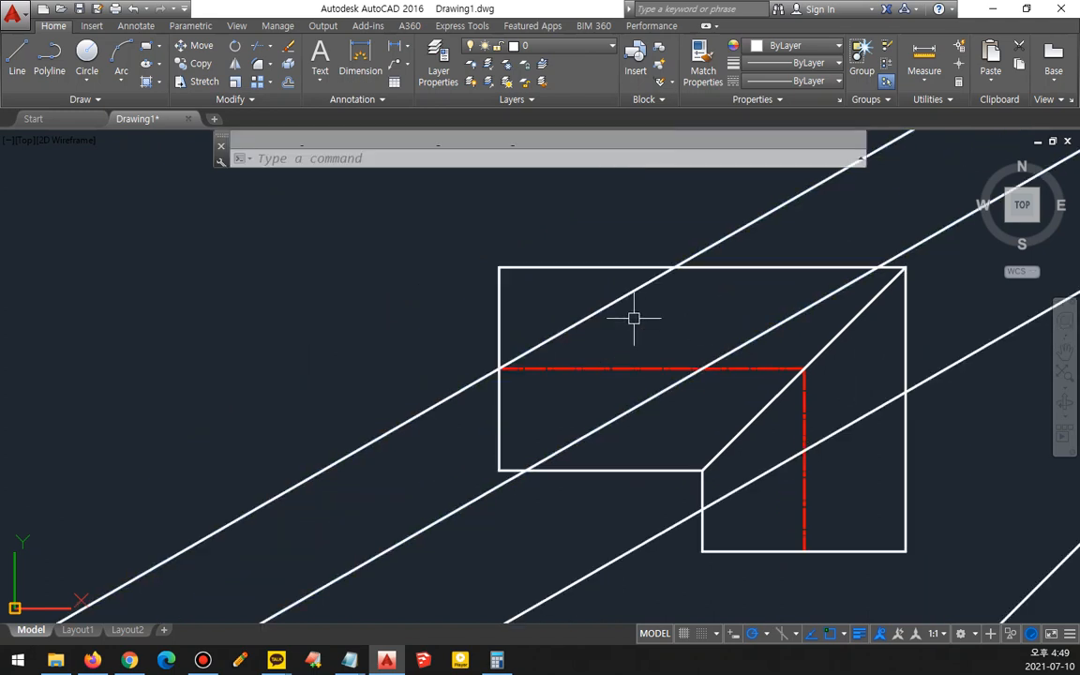
{"action": "left_click", "coordinate": [579, 319]}
{"action": "type", "text": "e"}
{"action": "key", "text": "Return"}
{"action": "scroll", "coordinate": [661, 365], "scroll_direction": "down", "scroll_amount": 2}
{"action": "middle_click_drag", "start_coordinate": [662, 367], "coordinate": [555, 325]}
- Trim the two inclined lines to the top view's outline
{"action": "type", "text": "tr"}
{"action": "key", "text": "Return"}
{"action": "left_click", "coordinate": [782, 313]}
{"action": "left_click", "coordinate": [722, 229]}
{"action": "left_click", "coordinate": [481, 487]}
{"action": "left_click", "coordinate": [334, 433]}
{"action": "key", "text": "Return"}
{"action": "mouse_move", "coordinate": [683, 269]}
{"action": "left_mouse_down"}
{"action": "mouse_move", "coordinate": [501, 379]}
{"action": "mouse_move", "coordinate": [476, 383]}
{"action": "left_mouse_up"}
{"action": "left_click_drag", "start_coordinate": [704, 339], "coordinate": [542, 416]}
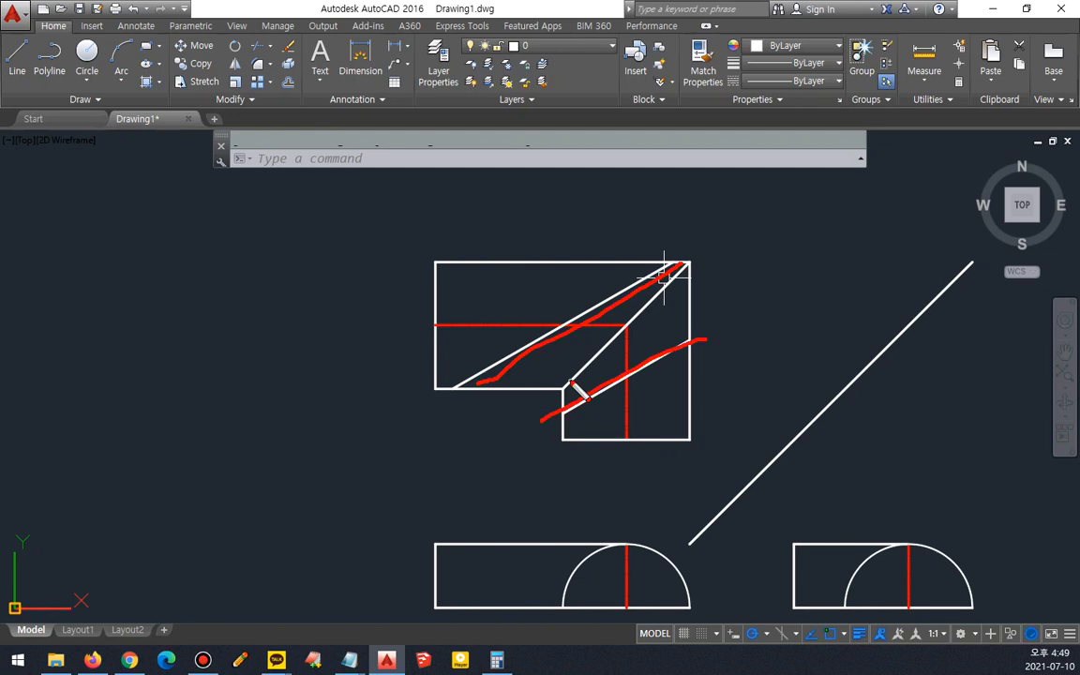
{"action": "key", "text": "e"}
{"action": "mouse_move", "coordinate": [420, 393]}
{"action": "left_mouse_down"}
{"action": "mouse_move", "coordinate": [402, 377]}
{"action": "mouse_move", "coordinate": [448, 250]}
{"action": "mouse_move", "coordinate": [446, 373]}
{"action": "mouse_move", "coordinate": [433, 384]}
{"action": "mouse_move", "coordinate": [570, 392]}
{"action": "left_mouse_up"}
{"action": "left_click_drag", "start_coordinate": [428, 255], "coordinate": [689, 270]}
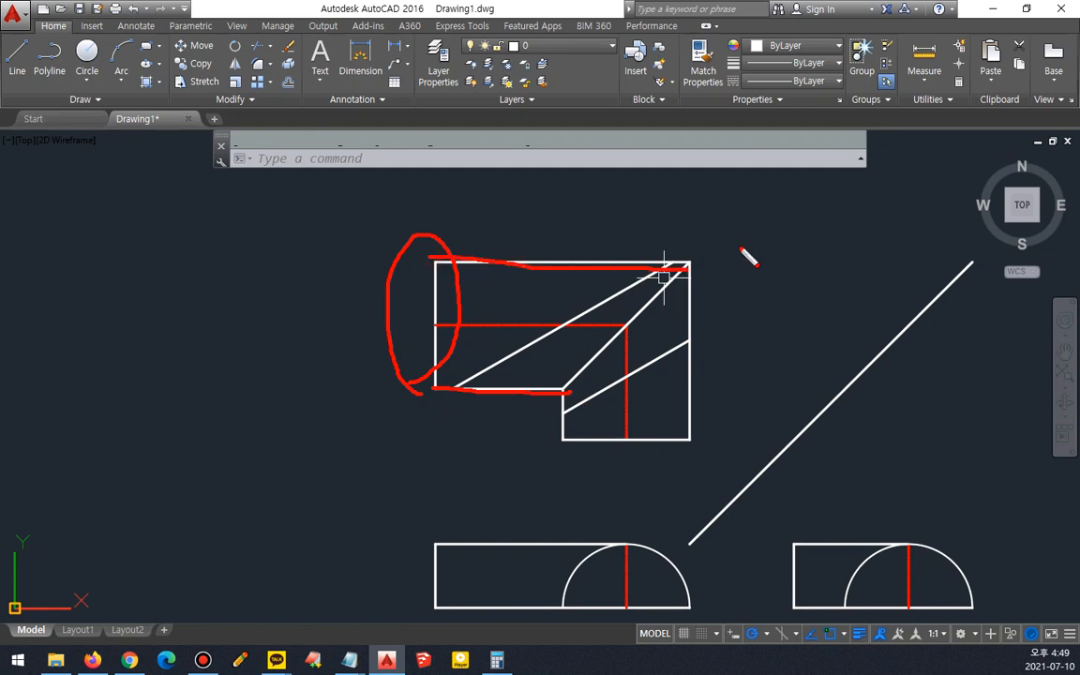
{"action": "key", "text": "e"}
{"action": "mouse_move", "coordinate": [688, 247]}
{"action": "left_mouse_down"}
{"action": "mouse_move", "coordinate": [522, 326]}
{"action": "mouse_move", "coordinate": [441, 393]}
{"action": "mouse_move", "coordinate": [656, 250]}
{"action": "left_mouse_up"}
{"action": "mouse_move", "coordinate": [505, 571]}
{"action": "left_mouse_down"}
{"action": "mouse_move", "coordinate": [638, 536]}
{"action": "mouse_move", "coordinate": [592, 619]}
{"action": "left_mouse_up"}
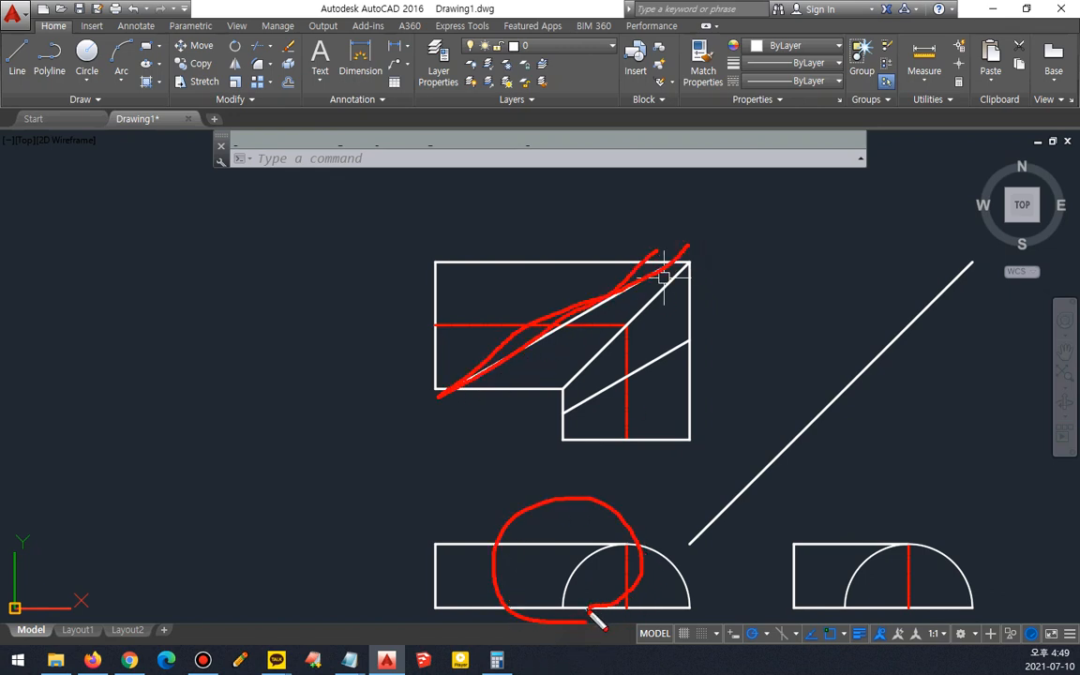
{"action": "key", "text": "e"}
{"action": "mouse_move", "coordinate": [646, 437]}
{"action": "left_mouse_down"}
{"action": "mouse_move", "coordinate": [578, 465]}
{"action": "mouse_move", "coordinate": [714, 434]}
{"action": "mouse_move", "coordinate": [591, 454]}
{"action": "left_mouse_up"}
{"action": "left_click_drag", "start_coordinate": [705, 309], "coordinate": [549, 424]}
{"action": "mouse_move", "coordinate": [869, 607]}
{"action": "left_mouse_down"}
{"action": "mouse_move", "coordinate": [807, 559]}
{"action": "mouse_move", "coordinate": [869, 602]}
{"action": "mouse_move", "coordinate": [848, 616]}
{"action": "left_mouse_up"}
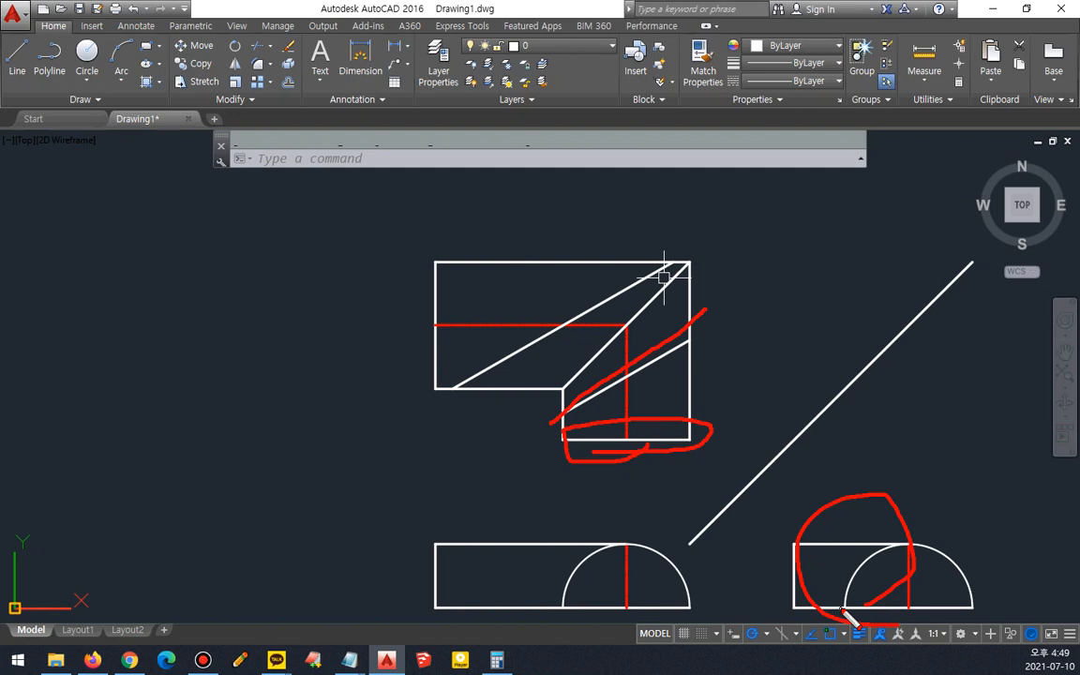
{"action": "key", "text": "Delete"}
{"action": "mouse_move", "coordinate": [542, 247]}
{"action": "left_mouse_down"}
{"action": "mouse_move", "coordinate": [454, 260]}
{"action": "mouse_move", "coordinate": [613, 415]}
{"action": "mouse_move", "coordinate": [722, 223]}
{"action": "mouse_move", "coordinate": [494, 234]}
{"action": "mouse_move", "coordinate": [497, 217]}
{"action": "left_mouse_up"}
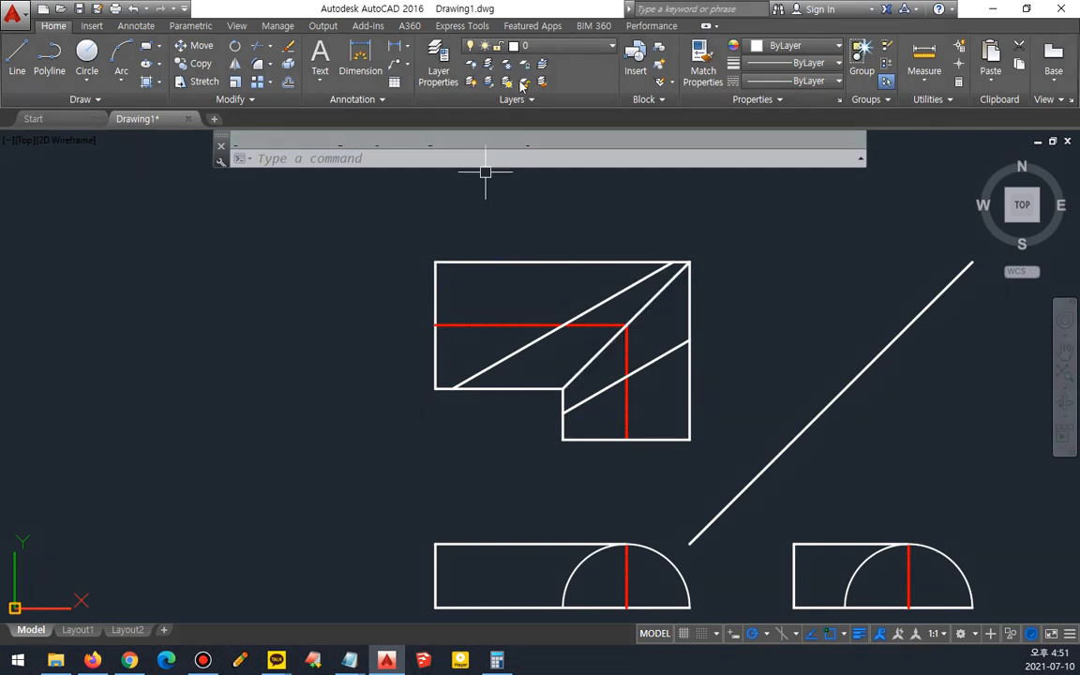
- Make txt the current layer and draw a vertical projection line from the slanted edge's intersection with the red centerline down through the lower view
{"action": "left_click", "coordinate": [561, 45]}
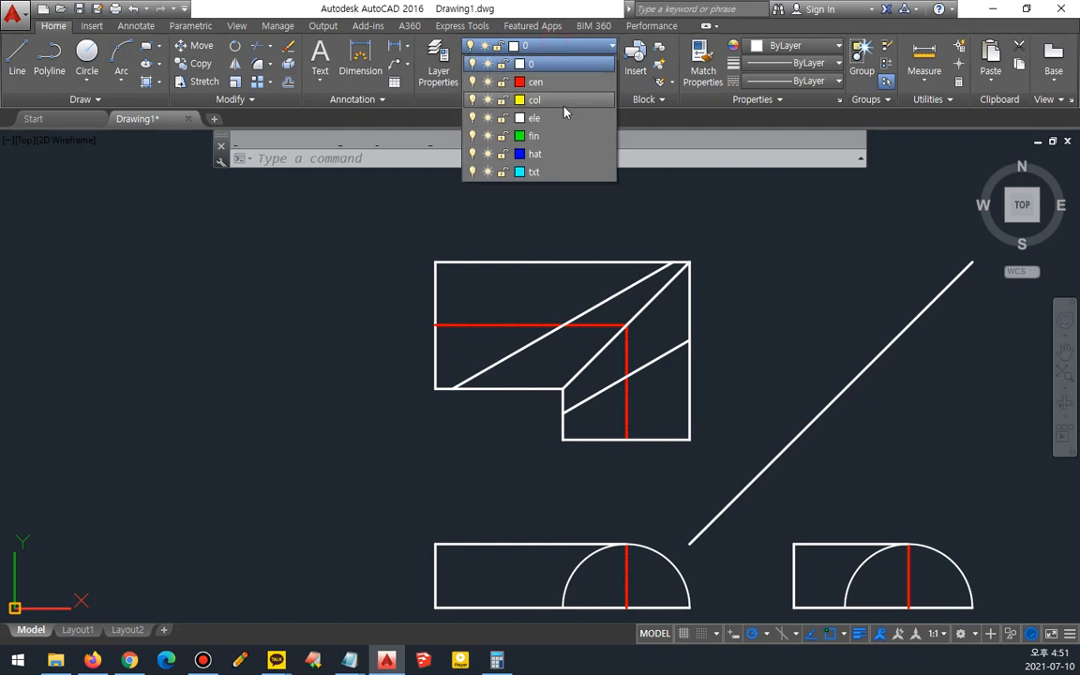
{"action": "left_click", "coordinate": [547, 173]}
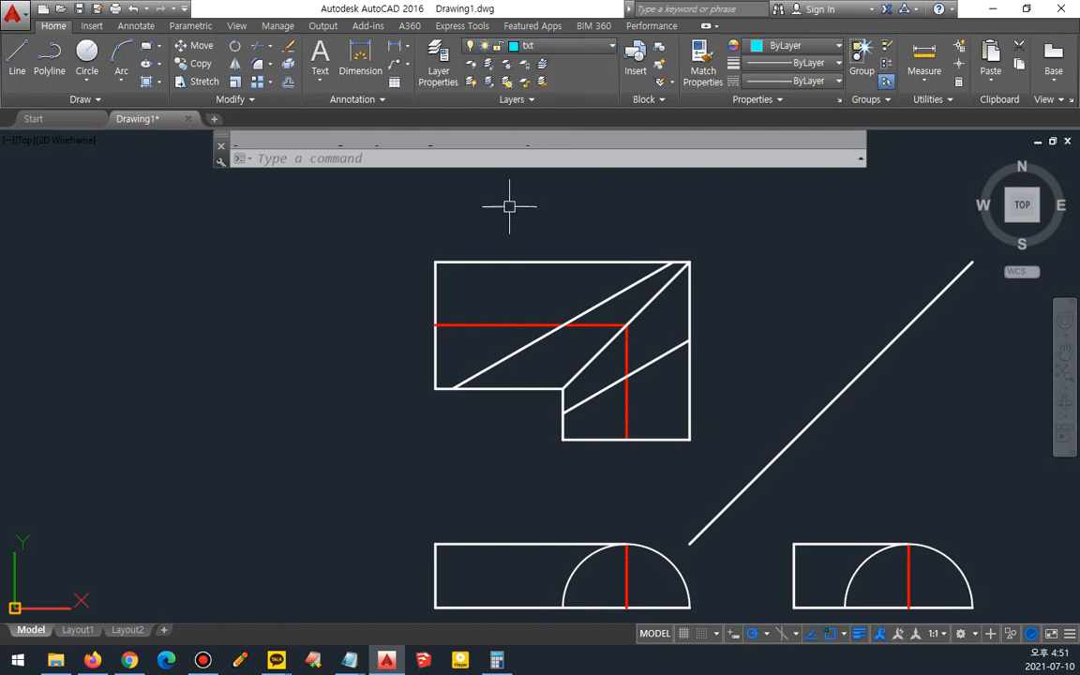
{"action": "type", "text": "l"}
{"action": "key", "text": "Return"}
{"action": "left_click", "coordinate": [563, 325]}
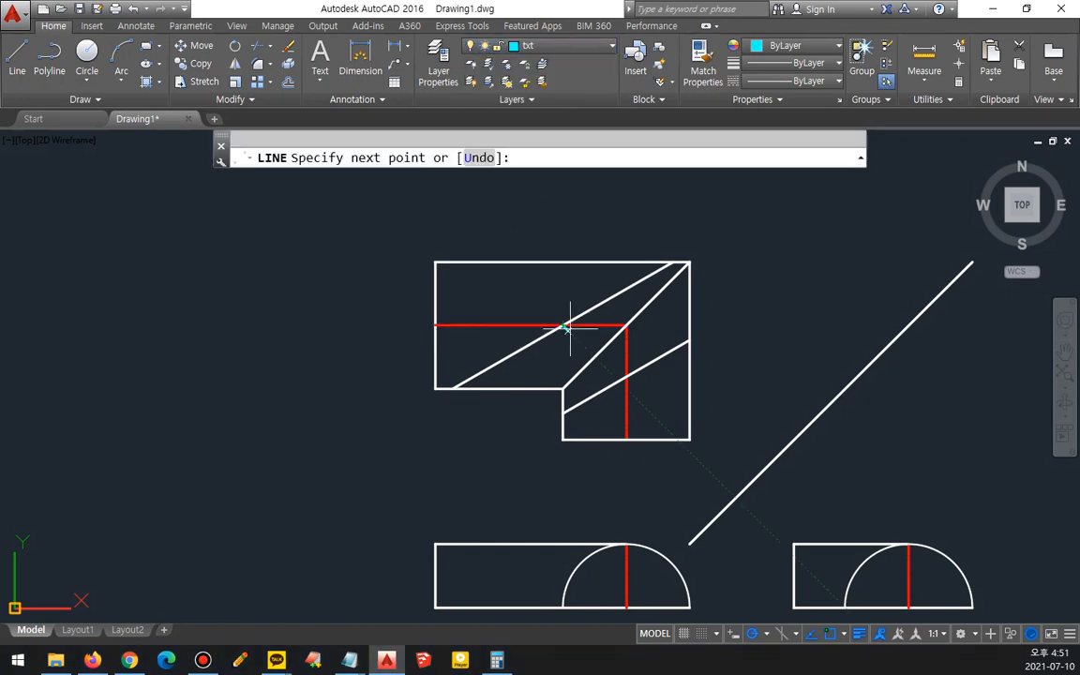
{"action": "left_click", "coordinate": [562, 606]}
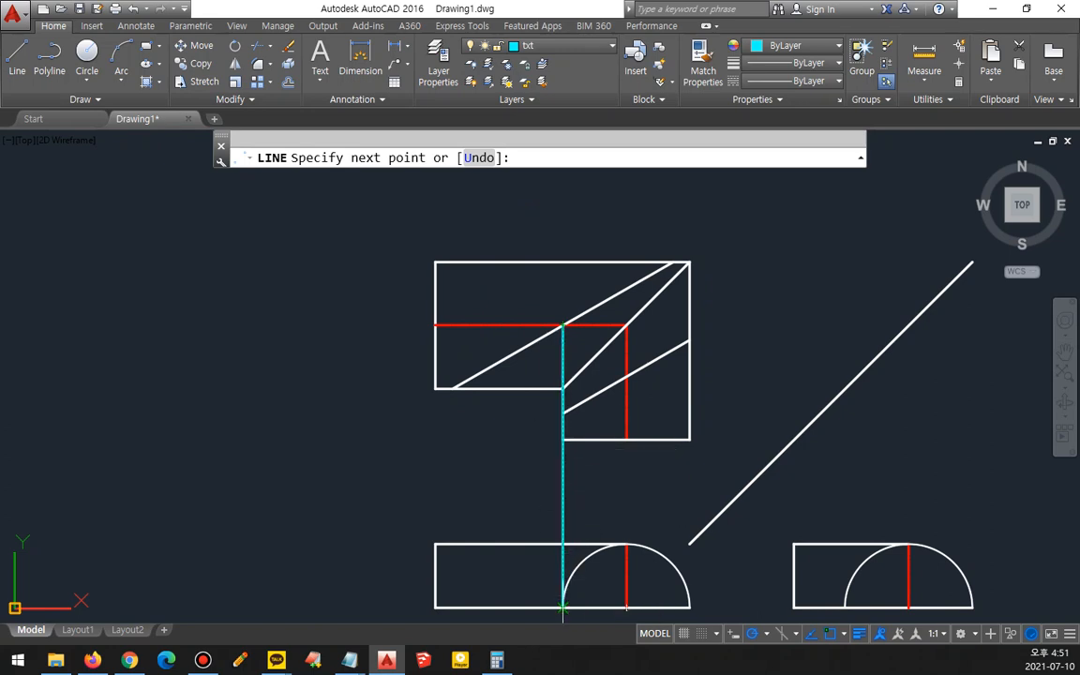
{"action": "key", "text": "Return"}
{"action": "middle_click_drag", "start_coordinate": [380, 482], "coordinate": [381, 456]}
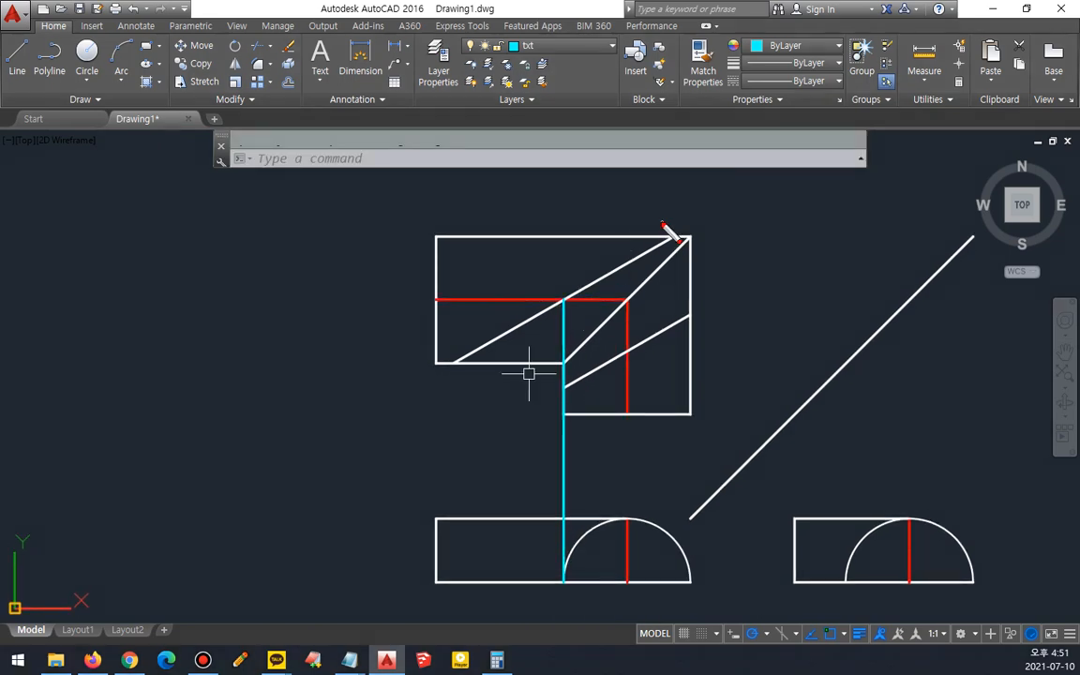
{"action": "mouse_move", "coordinate": [451, 245]}
{"action": "left_mouse_down"}
{"action": "mouse_move", "coordinate": [520, 302]}
{"action": "mouse_move", "coordinate": [452, 345]}
{"action": "mouse_move", "coordinate": [440, 225]}
{"action": "mouse_move", "coordinate": [476, 223]}
{"action": "left_mouse_up"}
{"action": "left_click_drag", "start_coordinate": [367, 299], "coordinate": [713, 301]}
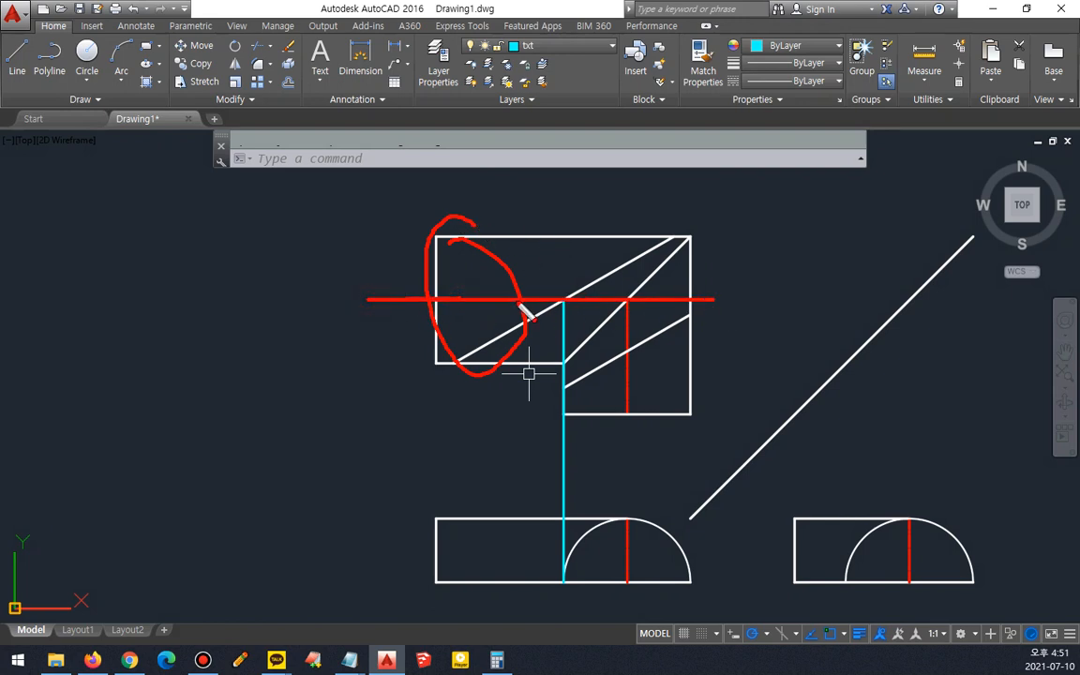
{"action": "key", "text": "e"}
{"action": "mouse_move", "coordinate": [570, 316]}
{"action": "left_mouse_down"}
{"action": "mouse_move", "coordinate": [562, 283]}
{"action": "mouse_move", "coordinate": [570, 316]}
{"action": "left_mouse_up"}
{"action": "key", "text": "e"}
{"action": "left_click_drag", "start_coordinate": [670, 236], "coordinate": [451, 361]}
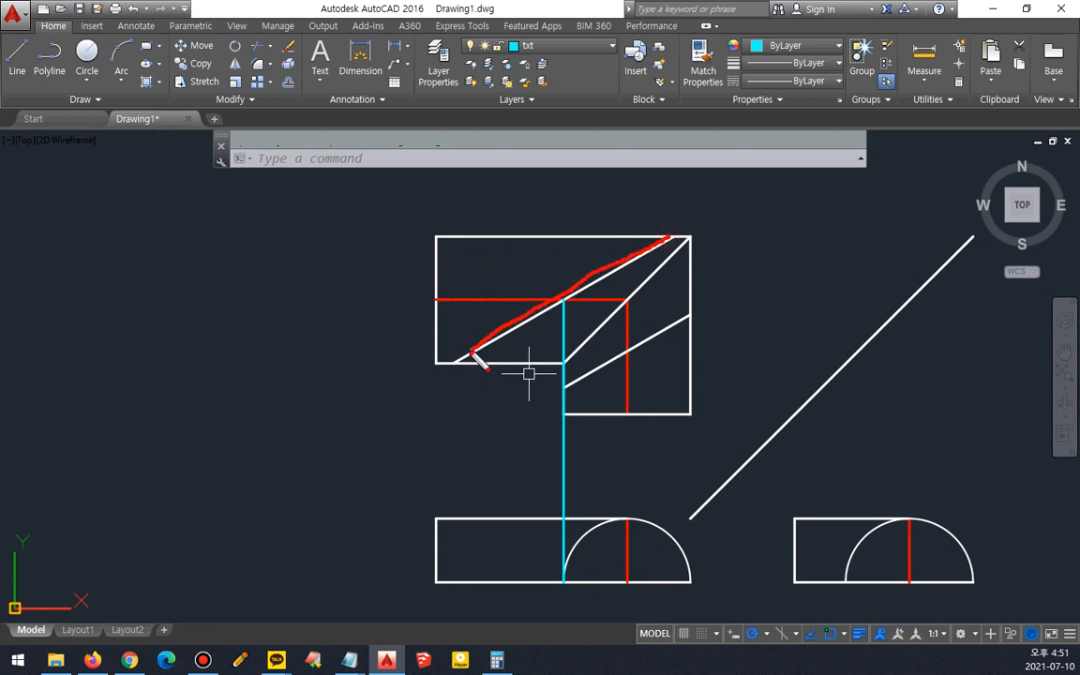
{"action": "left_click_drag", "start_coordinate": [437, 299], "coordinate": [638, 300]}
{"action": "mouse_move", "coordinate": [564, 303]}
{"action": "left_mouse_down"}
{"action": "mouse_move", "coordinate": [545, 299]}
{"action": "mouse_move", "coordinate": [583, 298]}
{"action": "mouse_move", "coordinate": [564, 318]}
{"action": "left_mouse_up"}
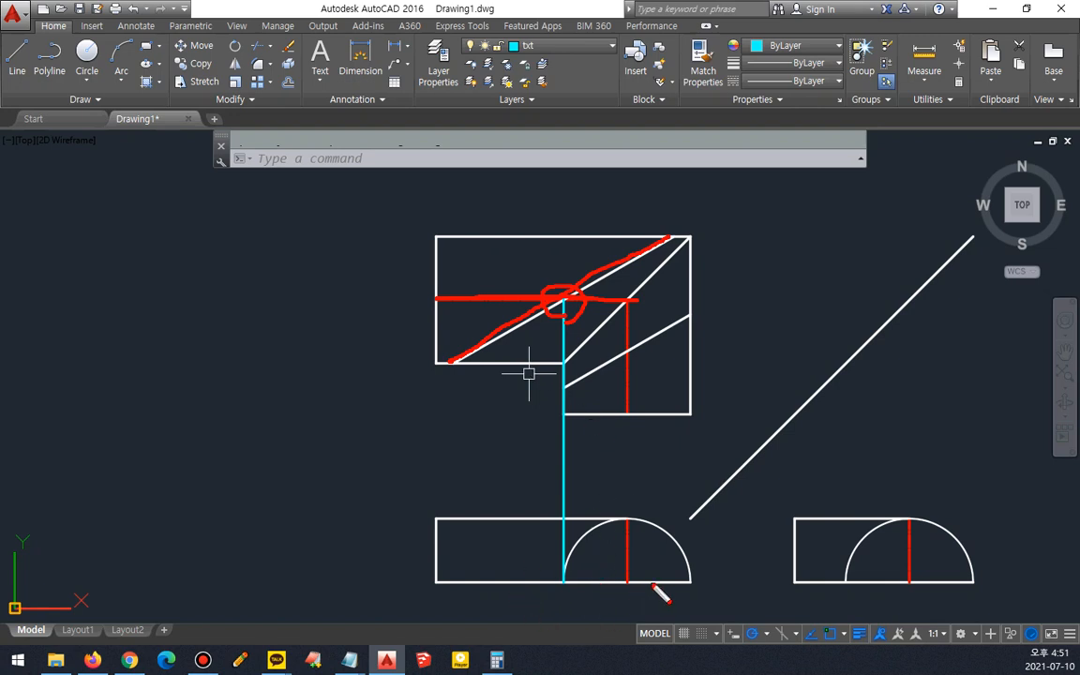
{"action": "left_click_drag", "start_coordinate": [683, 582], "coordinate": [434, 581]}
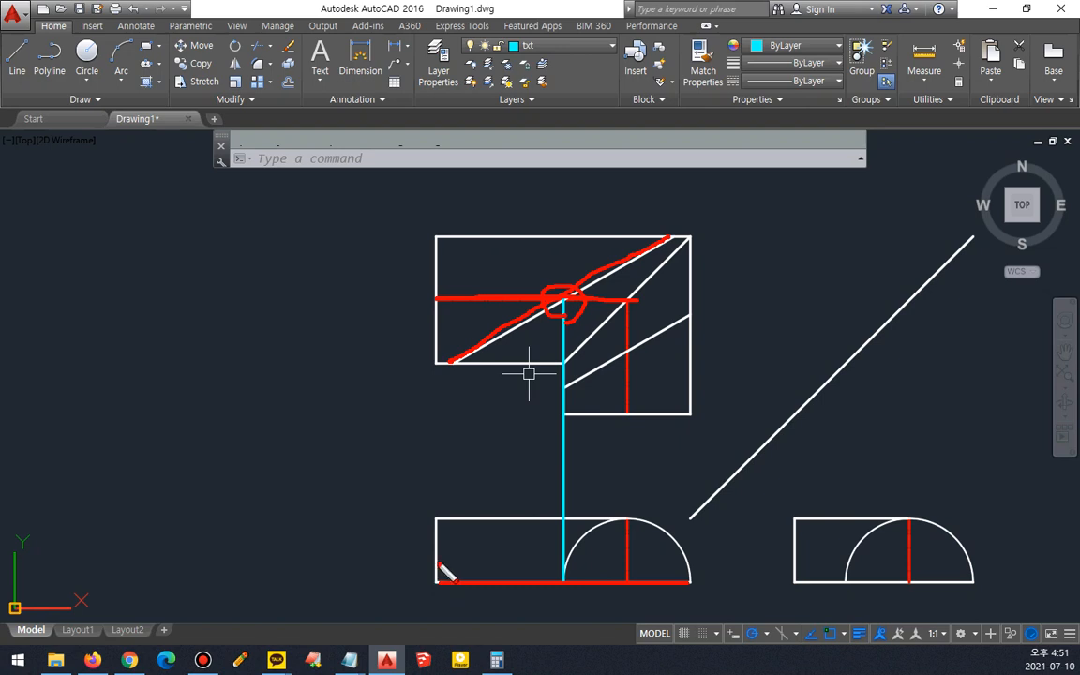
{"action": "key", "text": "e"}
{"action": "key", "text": "Escape"}
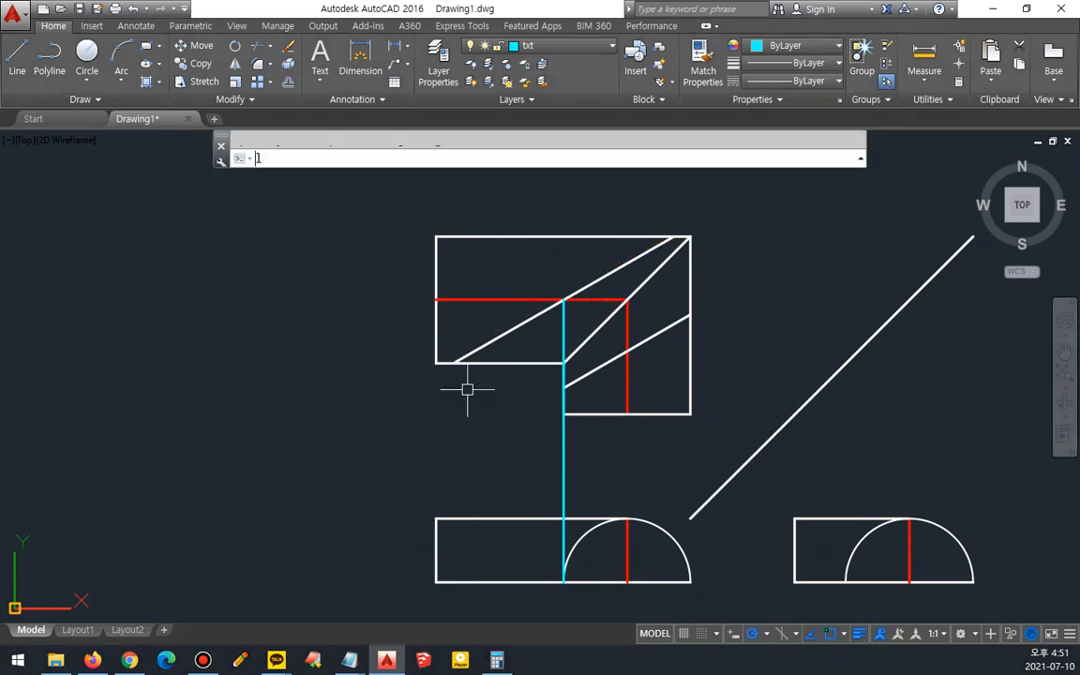
{"action": "type", "text": "L"}
{"action": "key", "text": "Escape"}
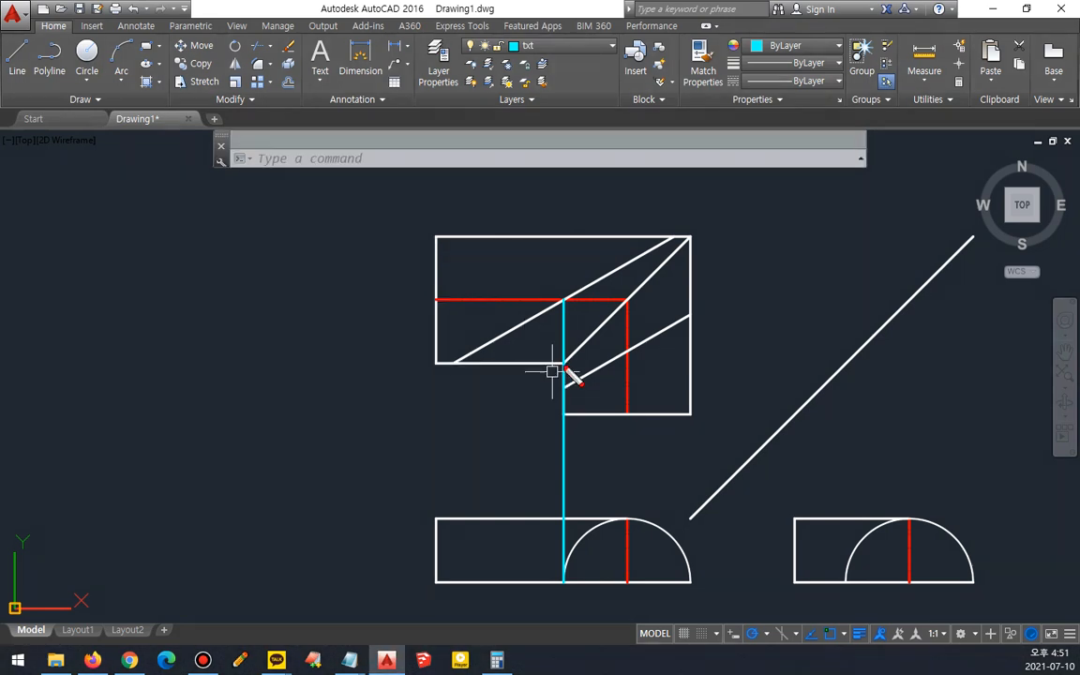
{"action": "left_click_drag", "start_coordinate": [562, 365], "coordinate": [349, 365]}
{"action": "left_click_drag", "start_coordinate": [669, 236], "coordinate": [377, 234]}
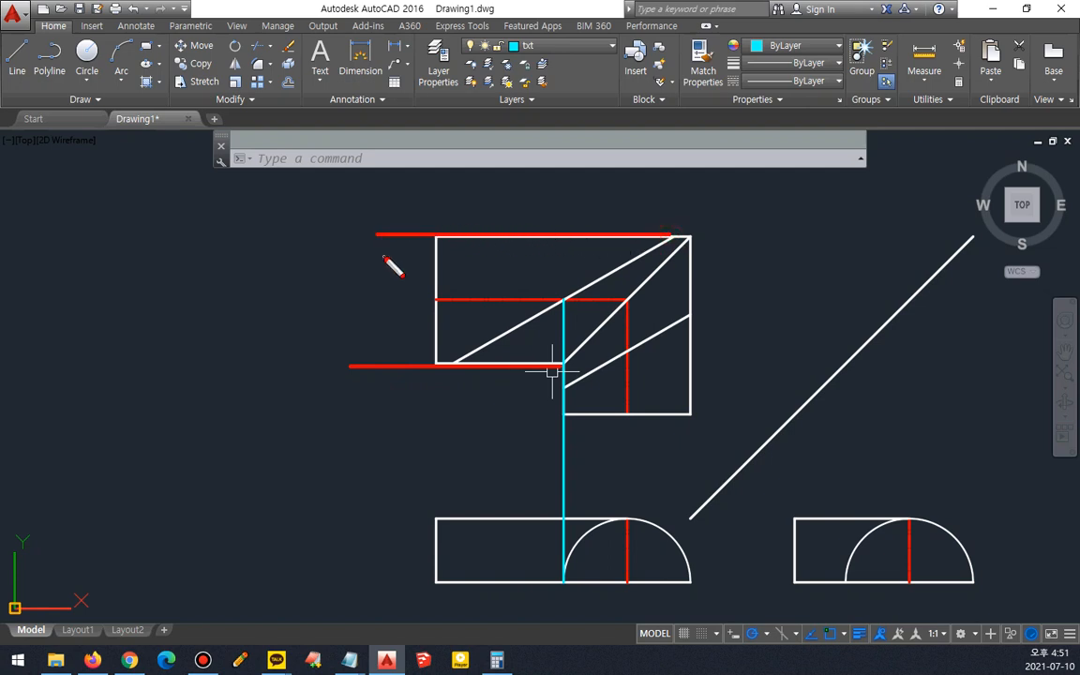
{"action": "mouse_move", "coordinate": [323, 235]}
{"action": "left_mouse_down"}
{"action": "mouse_move", "coordinate": [352, 332]}
{"action": "mouse_move", "coordinate": [294, 357]}
{"action": "left_mouse_up"}
{"action": "left_click_drag", "start_coordinate": [288, 223], "coordinate": [287, 354]}
{"action": "mouse_move", "coordinate": [290, 221]}
{"action": "left_mouse_down"}
{"action": "mouse_move", "coordinate": [286, 235]}
{"action": "mouse_move", "coordinate": [301, 214]}
{"action": "mouse_move", "coordinate": [284, 209]}
{"action": "left_mouse_up"}
{"action": "mouse_move", "coordinate": [296, 371]}
{"action": "left_mouse_down"}
{"action": "mouse_move", "coordinate": [290, 346]}
{"action": "mouse_move", "coordinate": [279, 356]}
{"action": "mouse_move", "coordinate": [429, 366]}
{"action": "mouse_move", "coordinate": [412, 383]}
{"action": "left_mouse_up"}
{"action": "left_click_drag", "start_coordinate": [299, 223], "coordinate": [433, 225]}
{"action": "left_click_drag", "start_coordinate": [433, 224], "coordinate": [419, 234]}
{"action": "mouse_move", "coordinate": [668, 241]}
{"action": "left_mouse_down"}
{"action": "mouse_move", "coordinate": [630, 251]}
{"action": "mouse_move", "coordinate": [461, 360]}
{"action": "left_mouse_up"}
{"action": "mouse_move", "coordinate": [420, 278]}
{"action": "left_mouse_down"}
{"action": "mouse_move", "coordinate": [448, 308]}
{"action": "mouse_move", "coordinate": [511, 309]}
{"action": "mouse_move", "coordinate": [450, 361]}
{"action": "mouse_move", "coordinate": [485, 262]}
{"action": "left_mouse_up"}
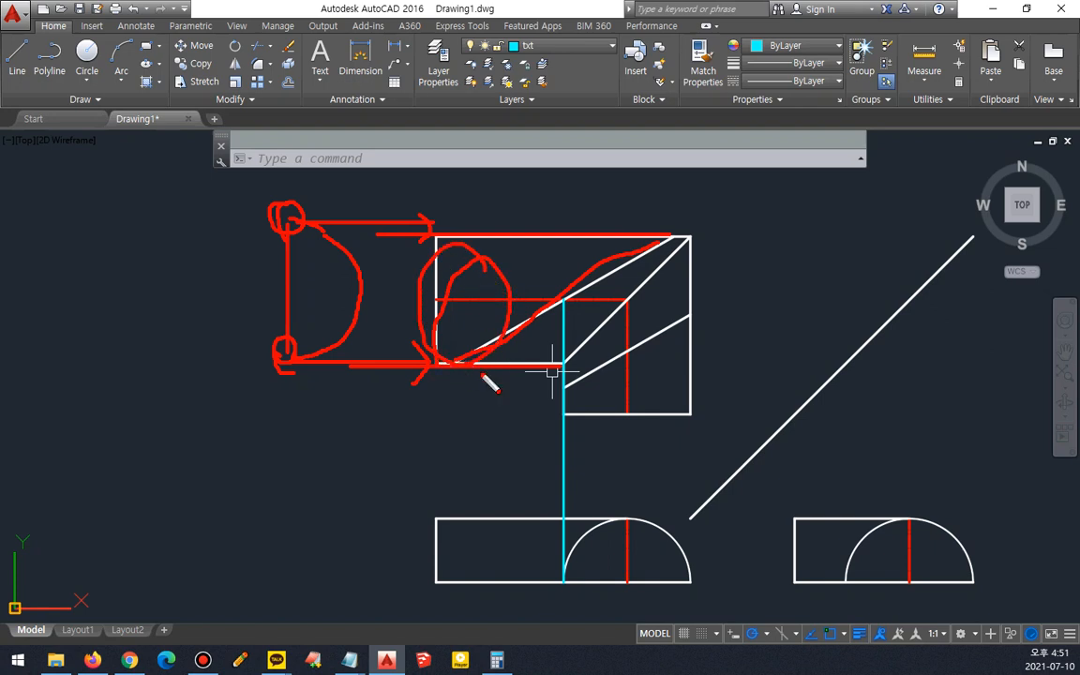
- Draw a second vertical projection line from the lower end of the slanted edge down to the lower view's bottom edge
{"action": "key", "text": "Escape"}
{"action": "type", "text": "l"}
{"action": "key", "text": "Return"}
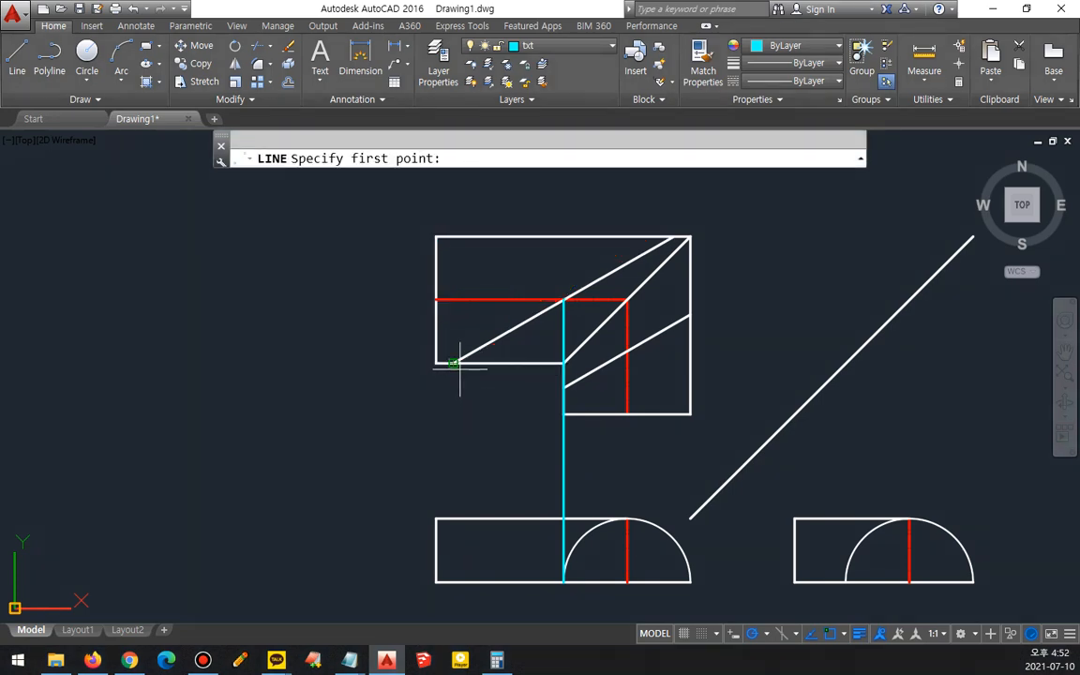
{"action": "left_click", "coordinate": [455, 363]}
{"action": "left_click", "coordinate": [453, 581]}
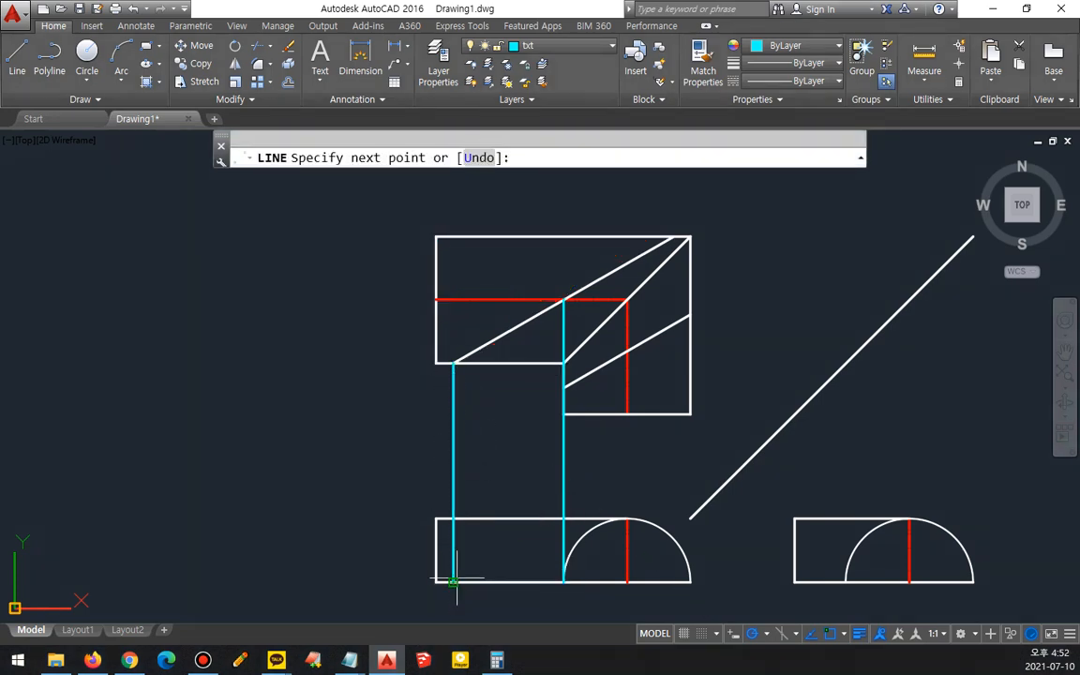
{"action": "key", "text": "Escape"}
{"action": "left_click_drag", "start_coordinate": [456, 376], "coordinate": [458, 366]}
{"action": "mouse_move", "coordinate": [541, 308]}
{"action": "left_mouse_down"}
{"action": "mouse_move", "coordinate": [460, 361]}
{"action": "mouse_move", "coordinate": [473, 359]}
{"action": "mouse_move", "coordinate": [418, 359]}
{"action": "left_mouse_up"}
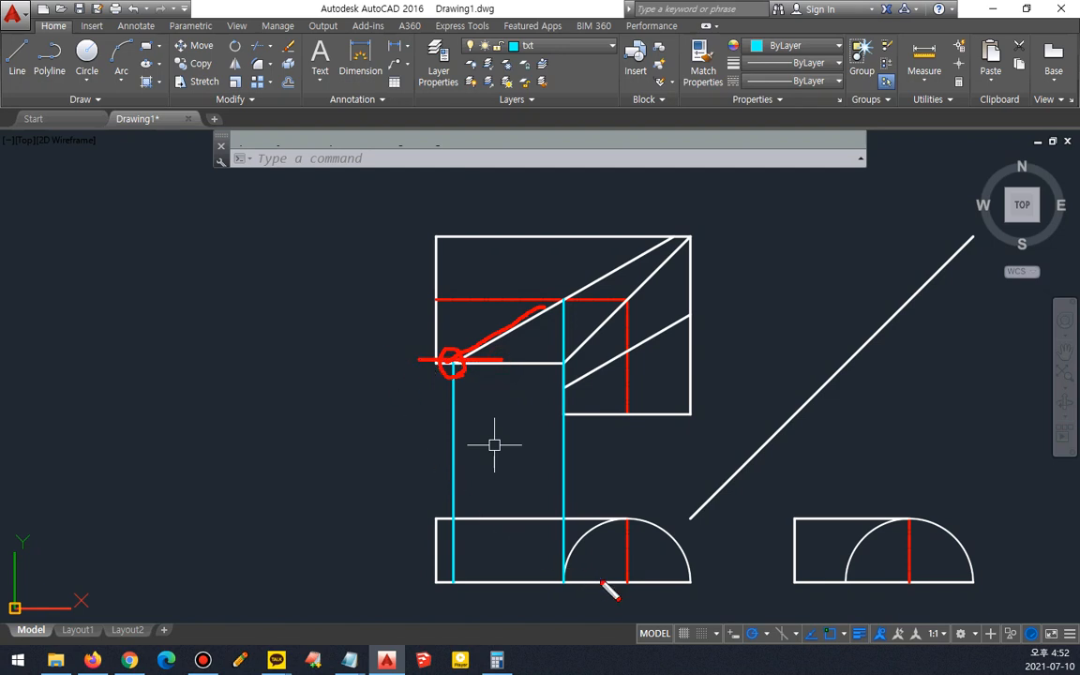
{"action": "mouse_move", "coordinate": [609, 521]}
{"action": "left_mouse_down"}
{"action": "mouse_move", "coordinate": [566, 598]}
{"action": "mouse_move", "coordinate": [693, 545]}
{"action": "mouse_move", "coordinate": [609, 546]}
{"action": "left_mouse_up"}
{"action": "left_click_drag", "start_coordinate": [646, 582], "coordinate": [285, 581]}
{"action": "mouse_move", "coordinate": [453, 565]}
{"action": "left_mouse_down"}
{"action": "mouse_move", "coordinate": [461, 600]}
{"action": "mouse_move", "coordinate": [448, 589]}
{"action": "left_mouse_up"}
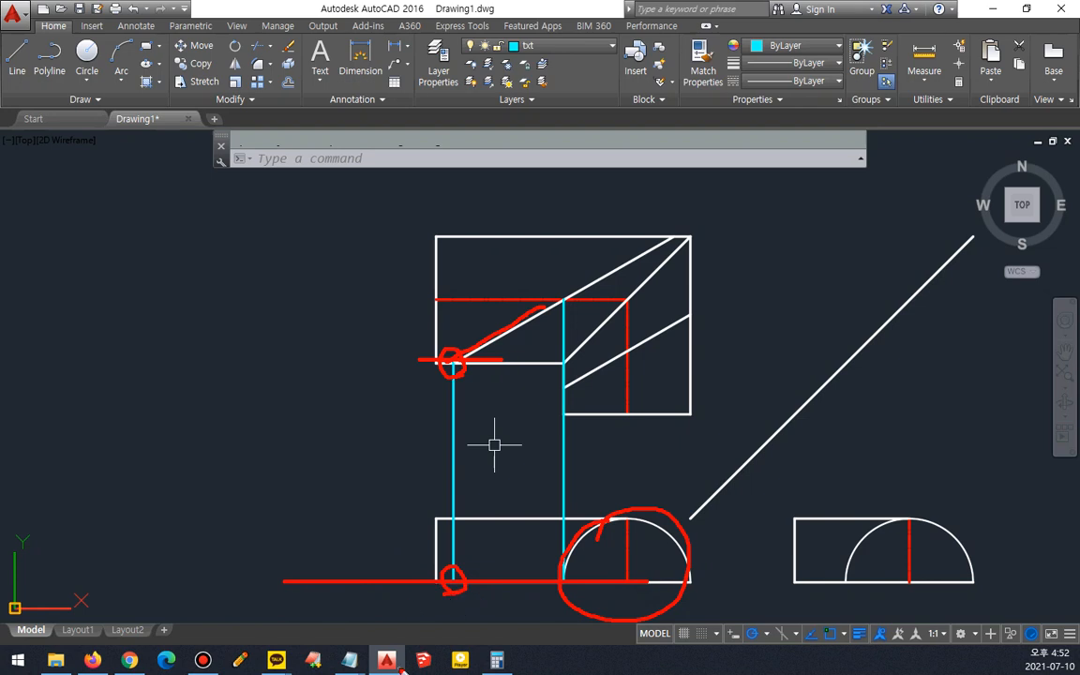
{"action": "key", "text": "Escape"}
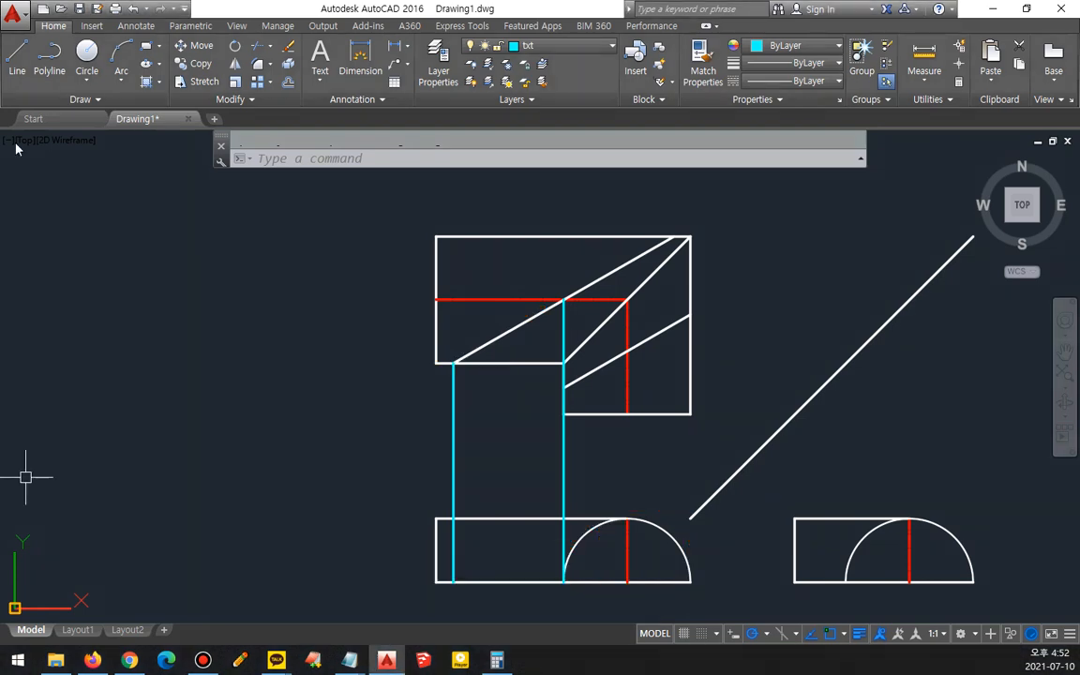
- Draw a center ellipse at the first projection line's base, with its axis ending at the second projection line and reaching the top edge
{"action": "left_click", "coordinate": [157, 64]}
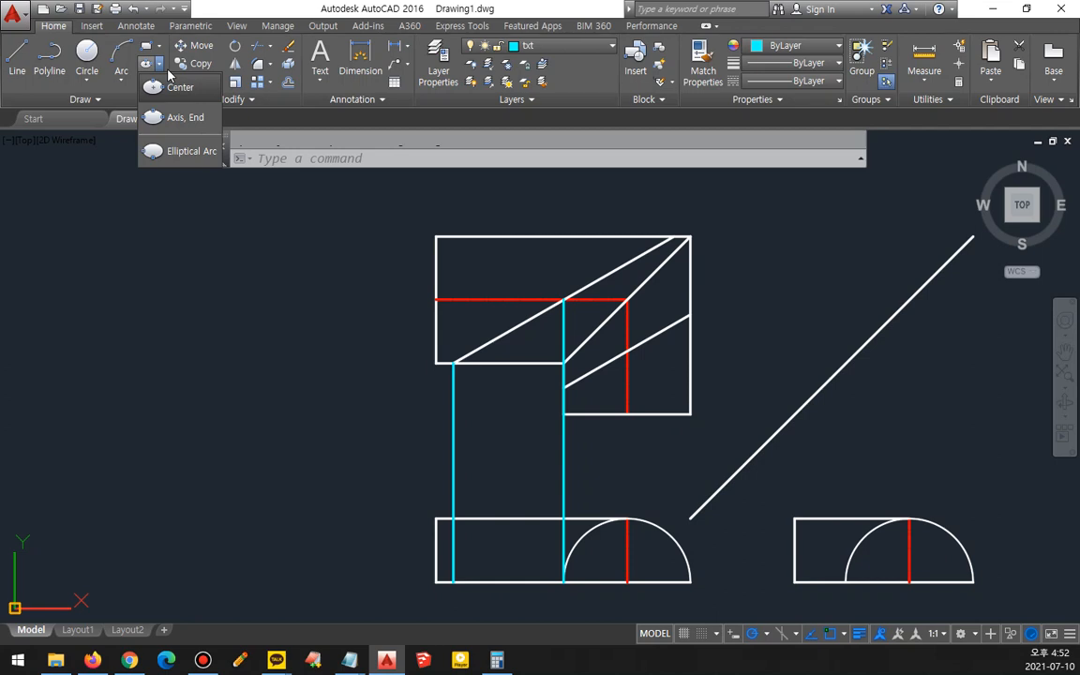
{"action": "left_click", "coordinate": [176, 86]}
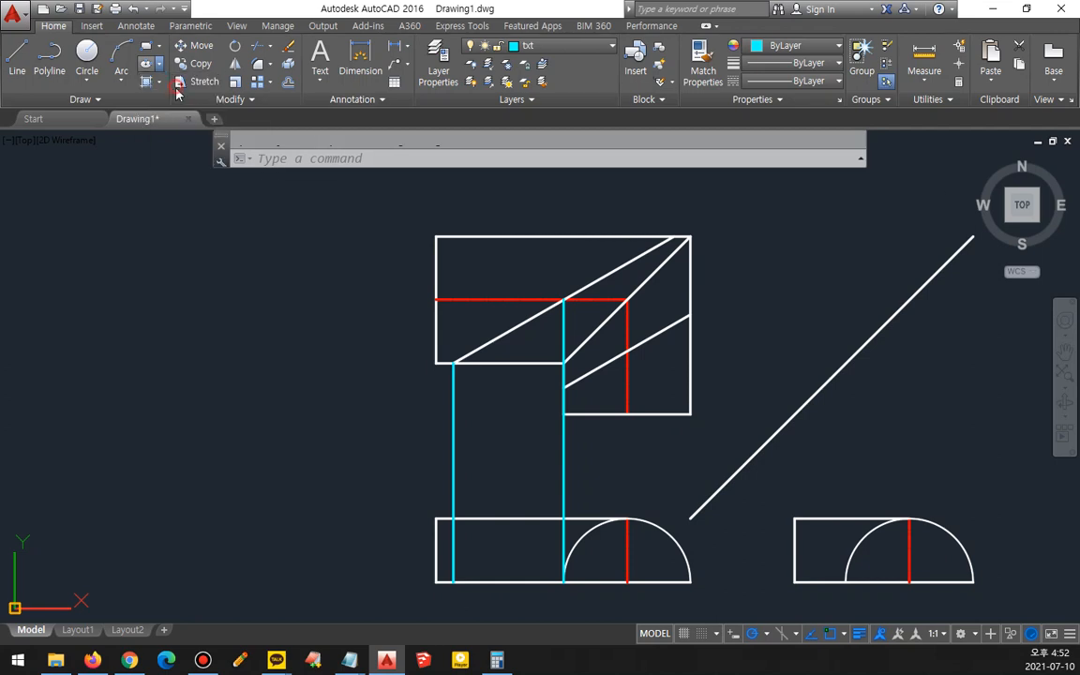
{"action": "left_click", "coordinate": [563, 582]}
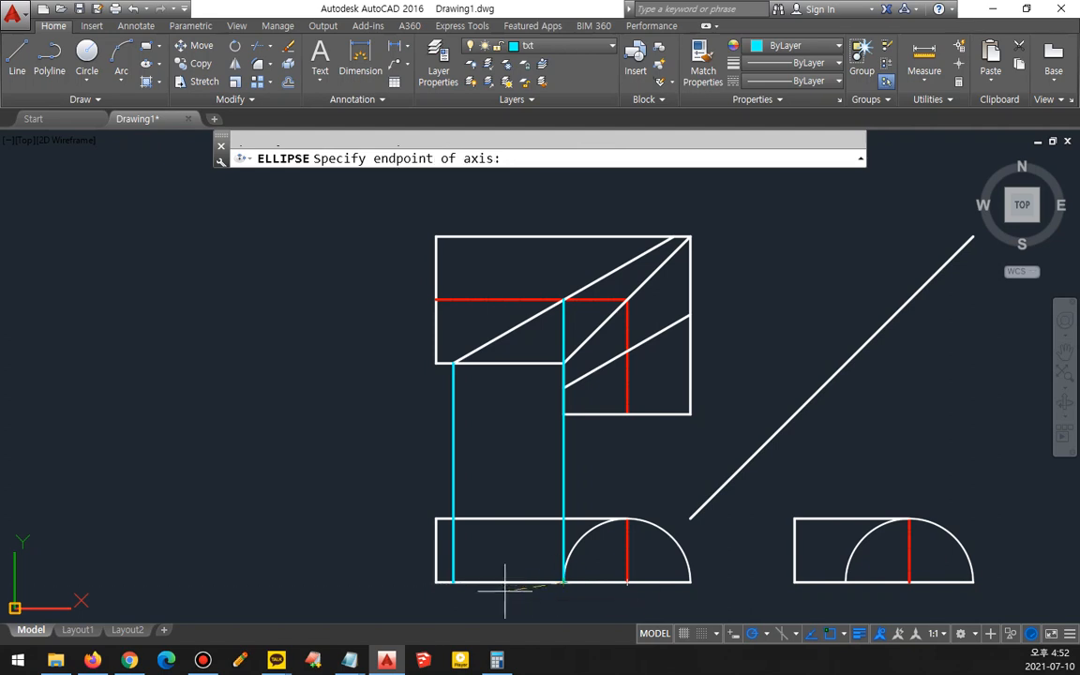
{"action": "left_click", "coordinate": [456, 581]}
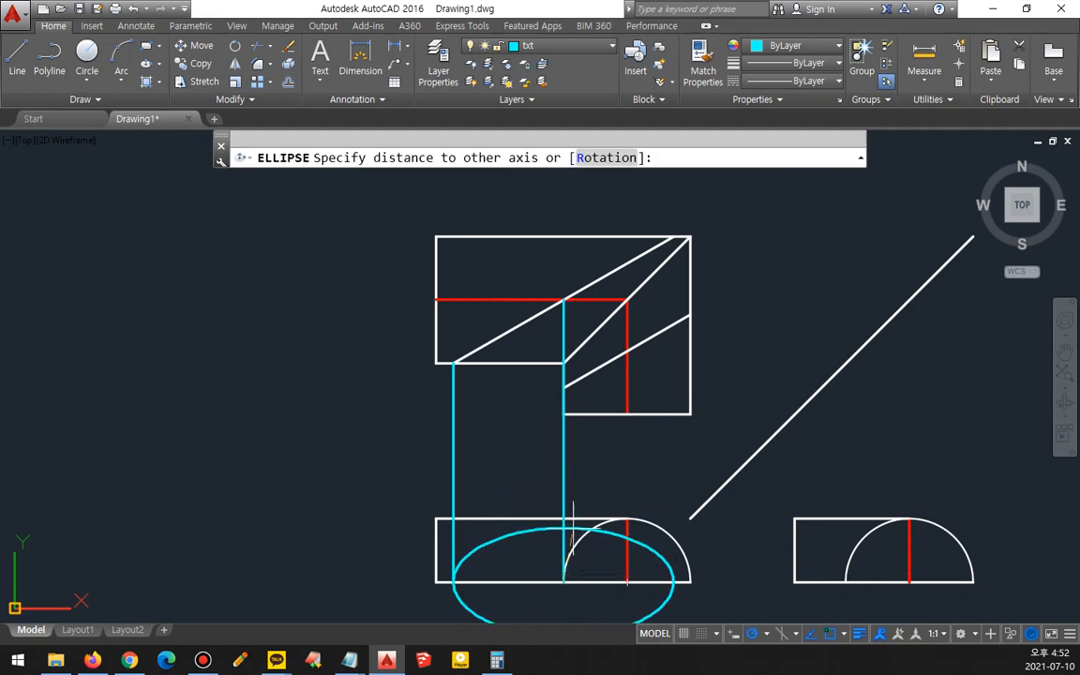
{"action": "left_click", "coordinate": [563, 518]}
{"action": "scroll", "coordinate": [473, 366], "scroll_direction": "up", "scroll_amount": 4}
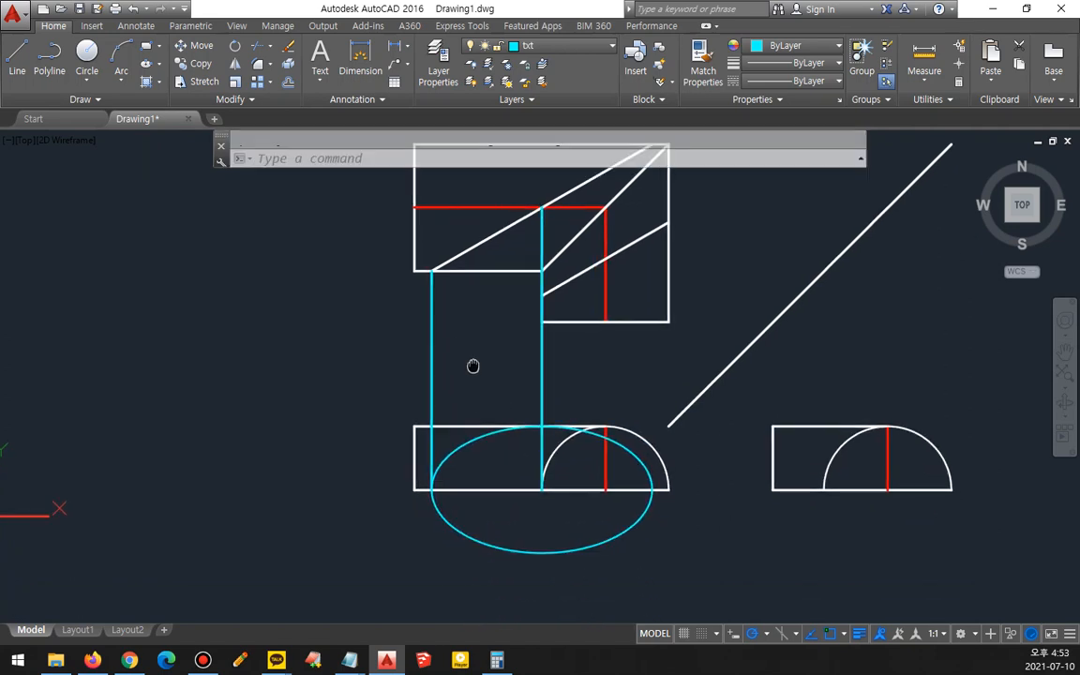
- Move the ellipse onto the col layer
{"action": "left_click", "coordinate": [452, 501]}
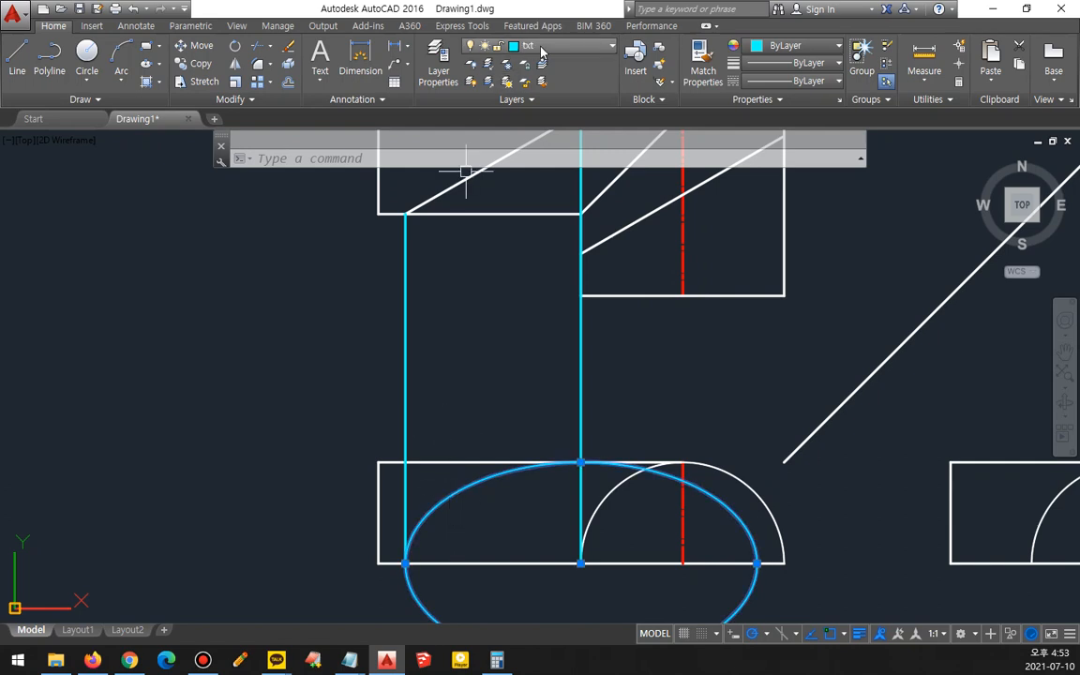
{"action": "left_click", "coordinate": [542, 48]}
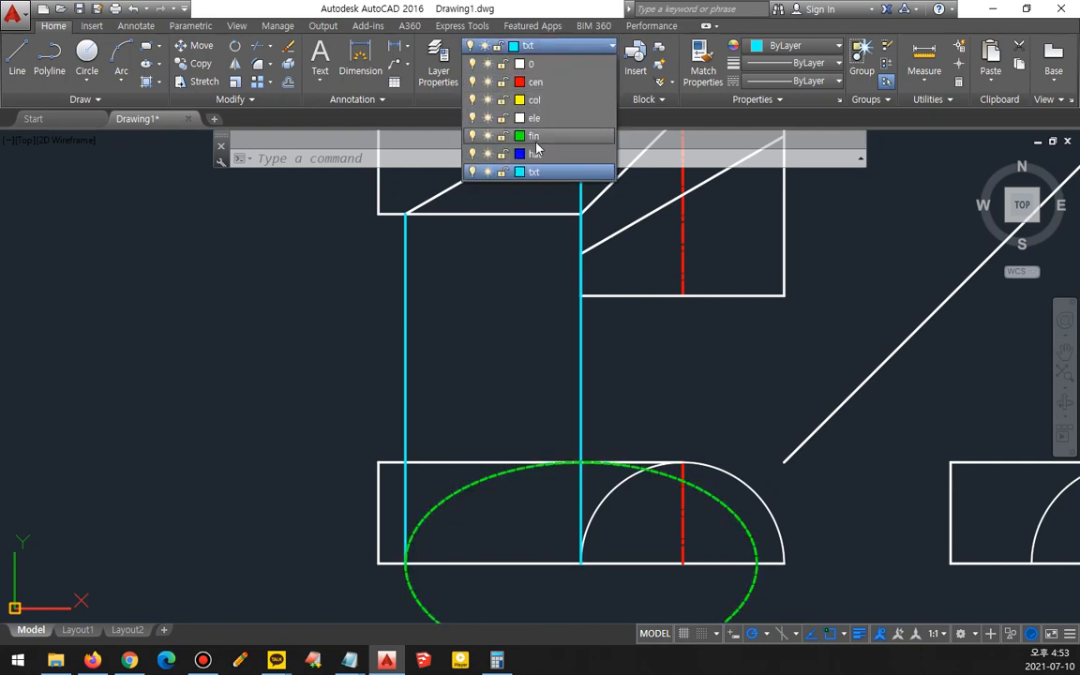
{"action": "left_click", "coordinate": [538, 136]}
{"action": "left_click", "coordinate": [544, 46]}
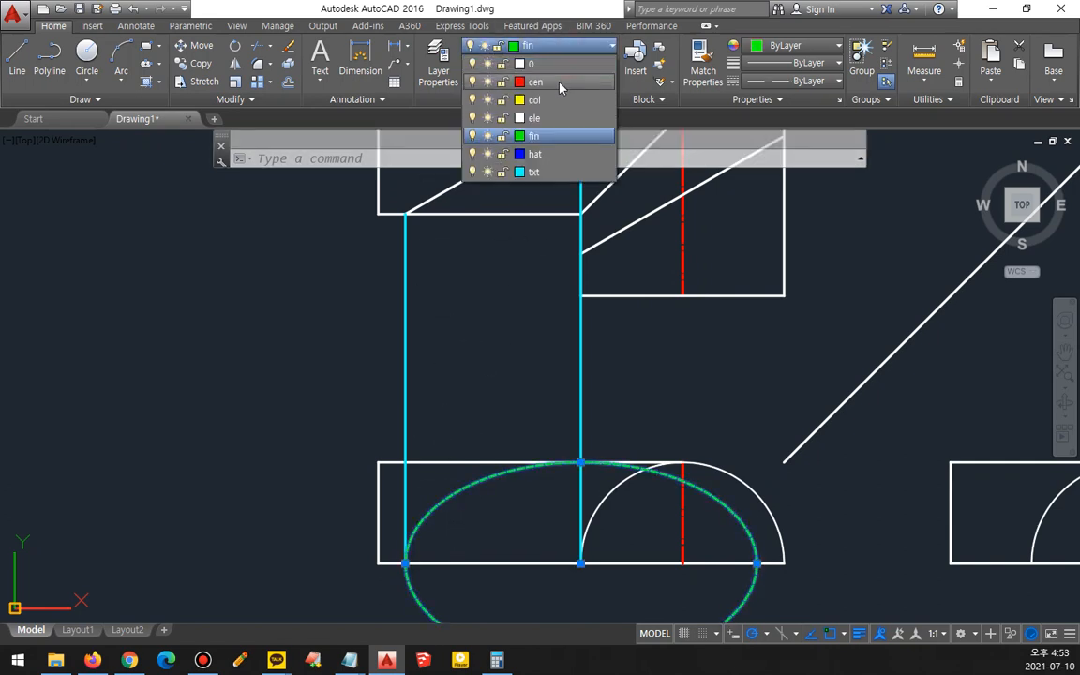
{"action": "left_click", "coordinate": [544, 101]}
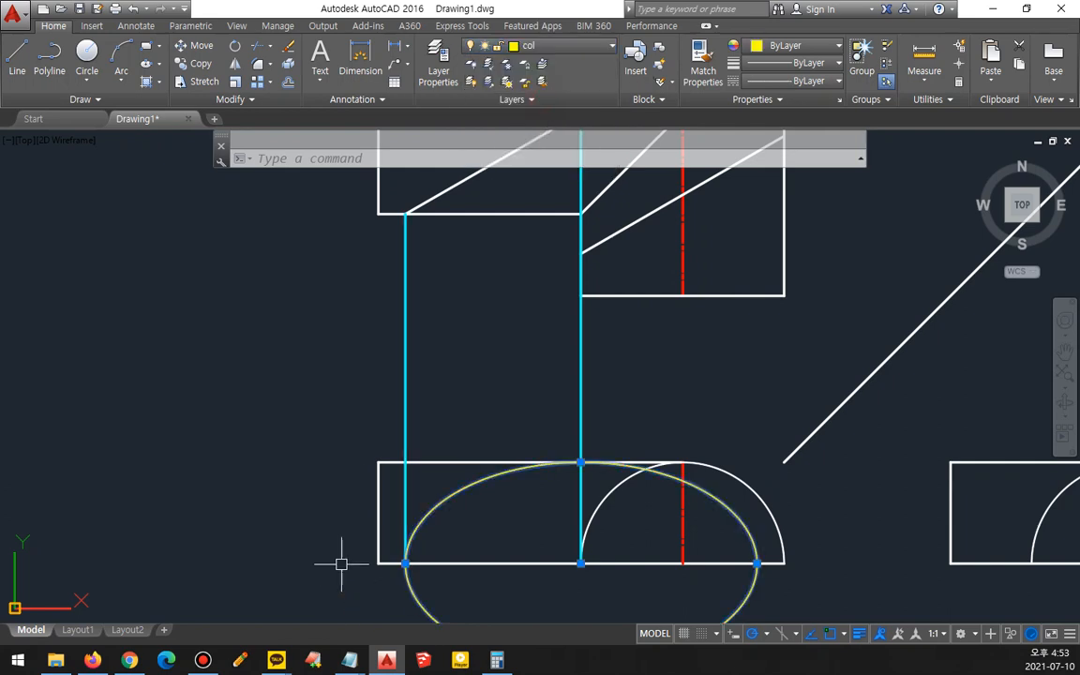
{"action": "scroll", "coordinate": [318, 513], "scroll_direction": "down", "scroll_amount": 2}
{"action": "key", "text": "Escape"}
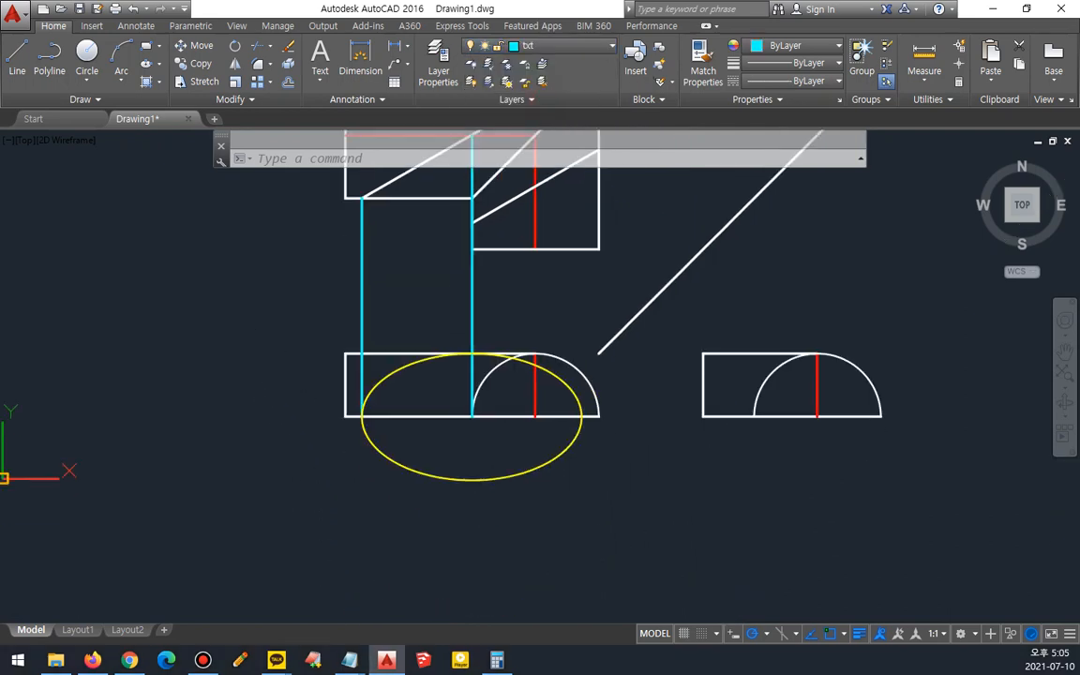
- Trim away the lower half of the ellipse below the lower view's bottom edge
{"action": "type", "text": "tr"}
{"action": "key", "text": "Return"}
{"action": "key", "text": "Return"}
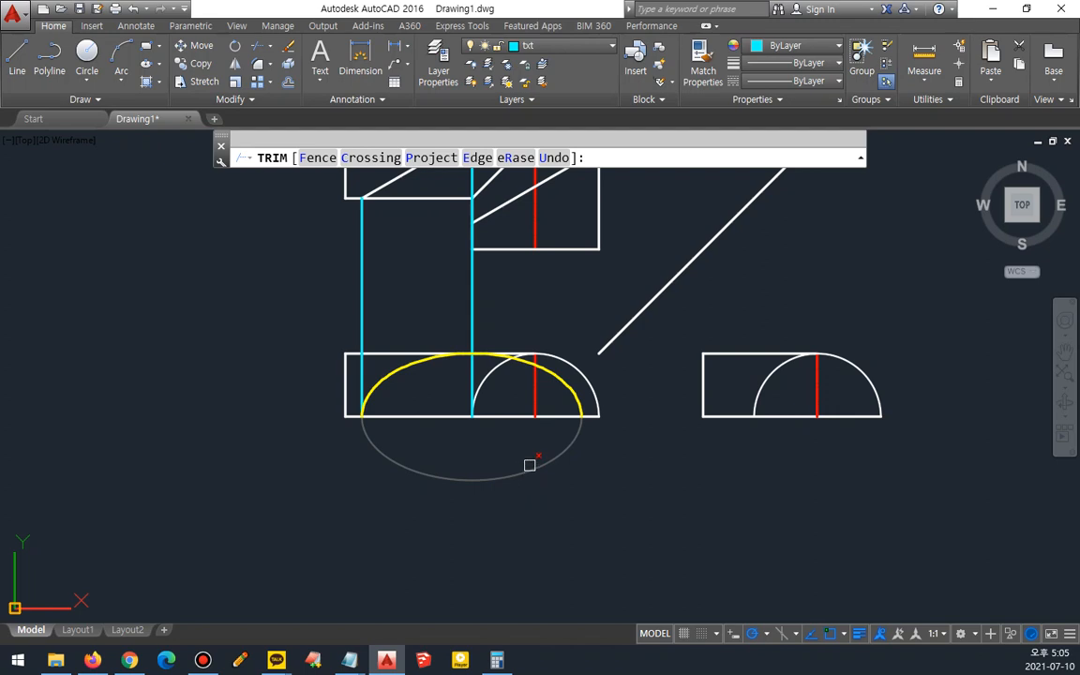
{"action": "left_click", "coordinate": [529, 466]}
{"action": "key", "text": "Return"}
- Erase the two vertical projection lines
{"action": "left_click", "coordinate": [499, 315]}
{"action": "left_click", "coordinate": [339, 283]}
{"action": "type", "text": "e"}
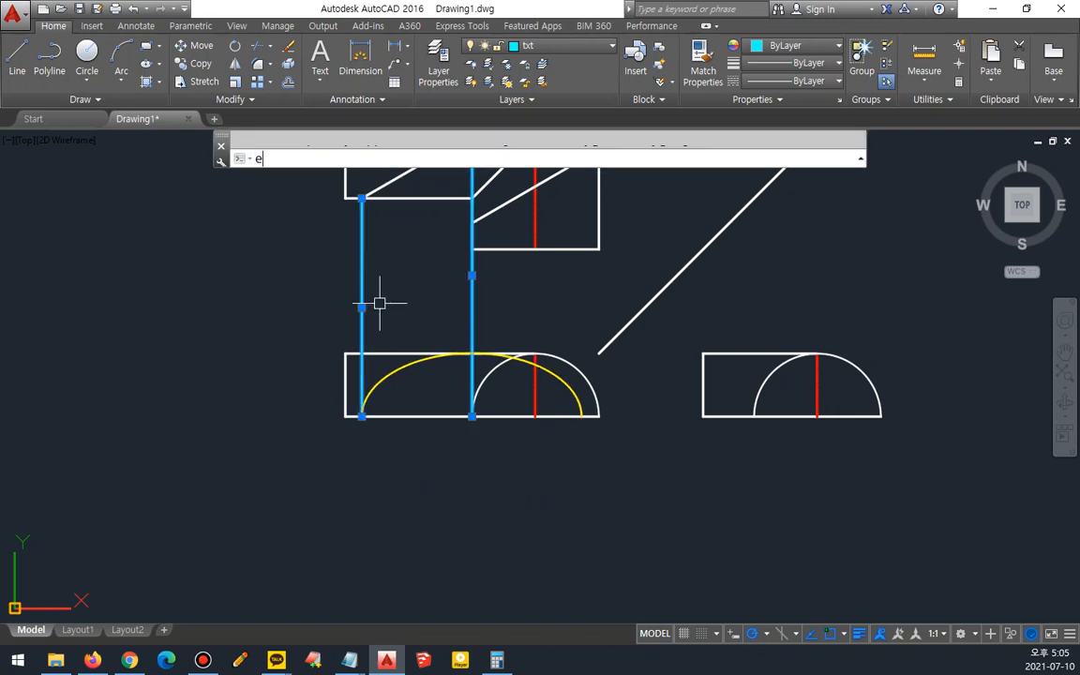
{"action": "key", "text": "Return"}
{"action": "middle_click_drag", "start_coordinate": [561, 354], "coordinate": [448, 448]}
{"action": "key", "text": "ctrl+alt+g"}
{"action": "mouse_move", "coordinate": [506, 354]}
{"action": "left_mouse_down"}
{"action": "mouse_move", "coordinate": [424, 245]}
{"action": "mouse_move", "coordinate": [506, 349]}
{"action": "mouse_move", "coordinate": [433, 361]}
{"action": "left_mouse_up"}
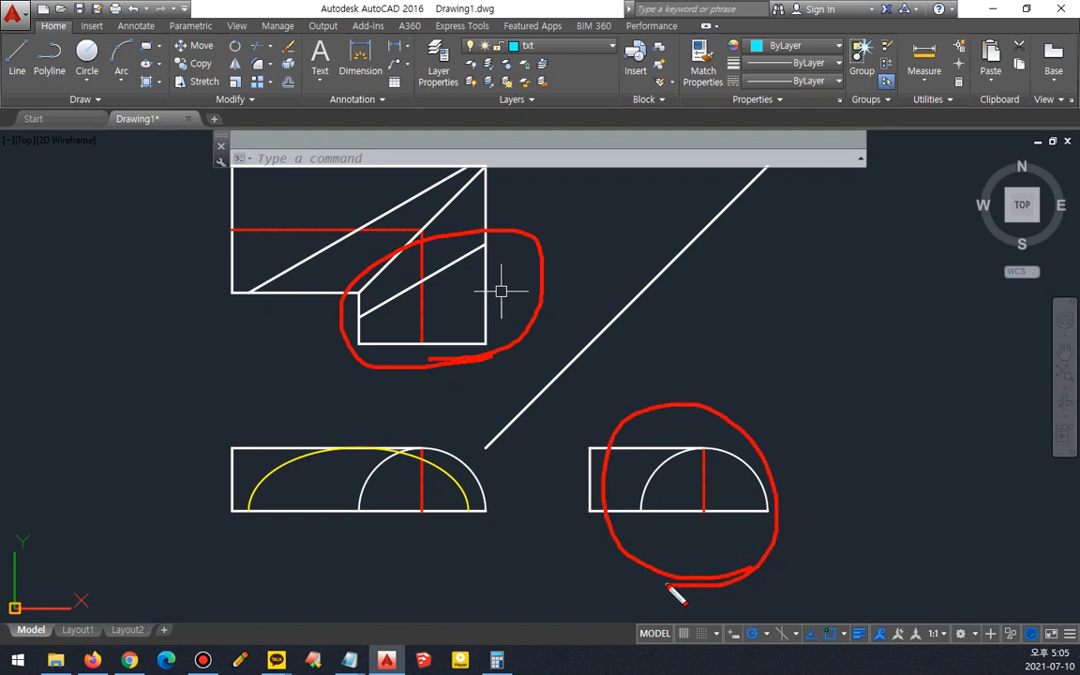
{"action": "key", "text": "Escape"}
- Draw three projection lines from the top view's cut corners across to the 45° miter line and down into the right view
{"action": "key", "text": "Return"}
{"action": "left_click", "coordinate": [422, 280]}
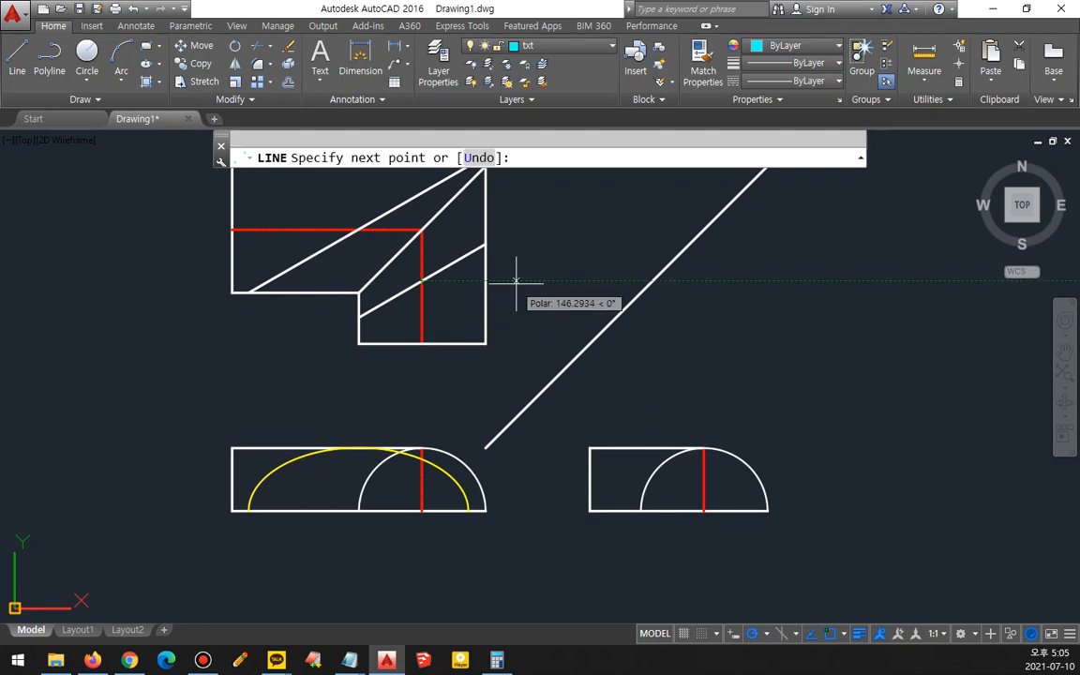
{"action": "left_click", "coordinate": [653, 280]}
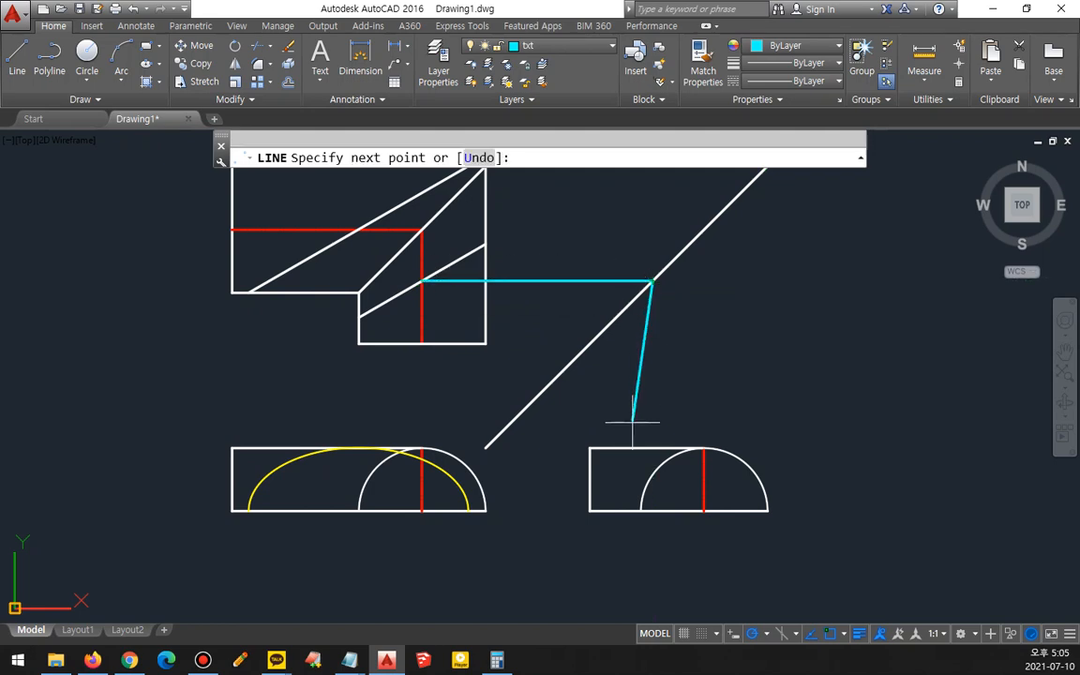
{"action": "left_click", "coordinate": [652, 510]}
{"action": "key", "text": "Return"}
{"action": "key", "text": "Return"}
{"action": "left_click", "coordinate": [359, 317]}
{"action": "left_click", "coordinate": [615, 316]}
{"action": "left_click", "coordinate": [614, 511]}
{"action": "key", "text": "Return"}
{"action": "key", "text": "Return"}
{"action": "left_click", "coordinate": [486, 244]}
{"action": "left_click", "coordinate": [689, 244]}
{"action": "left_click", "coordinate": [689, 511]}
{"action": "key", "text": "Return"}
- Draw an ellipse in the right view with its axis between the two outer projection lines on the bottom edge, reaching the top edge at the middle line
{"action": "scroll", "coordinate": [681, 567], "scroll_direction": "up", "scroll_amount": 2}
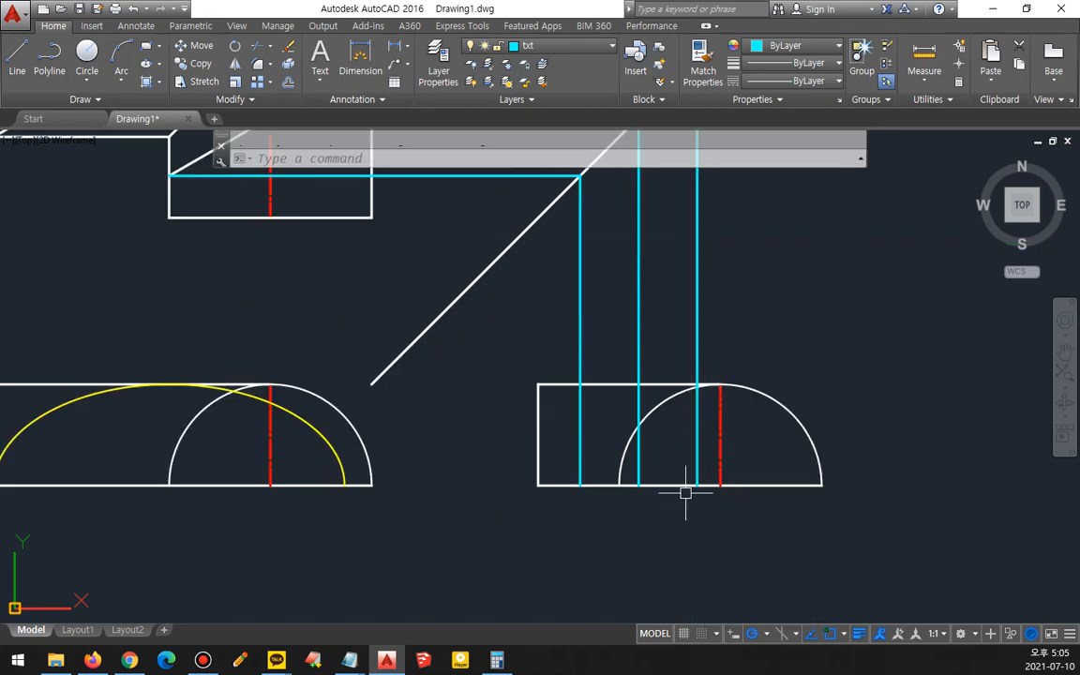
{"action": "type", "text": "el"}
{"action": "key", "text": "Return"}
{"action": "left_click", "coordinate": [581, 485]}
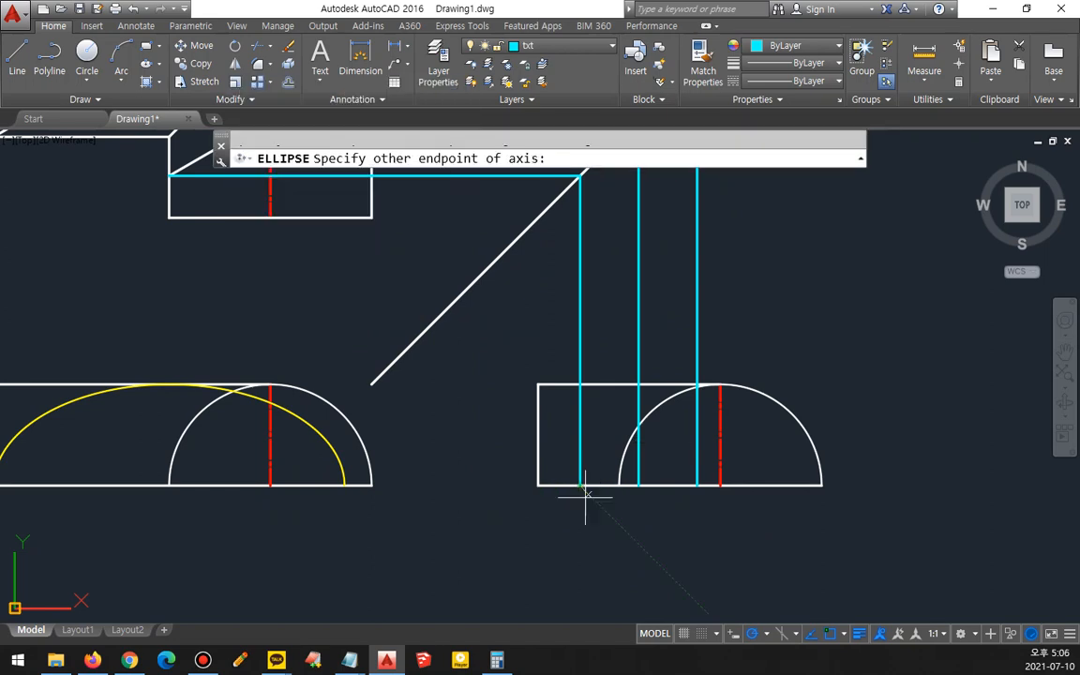
{"action": "left_click", "coordinate": [696, 486]}
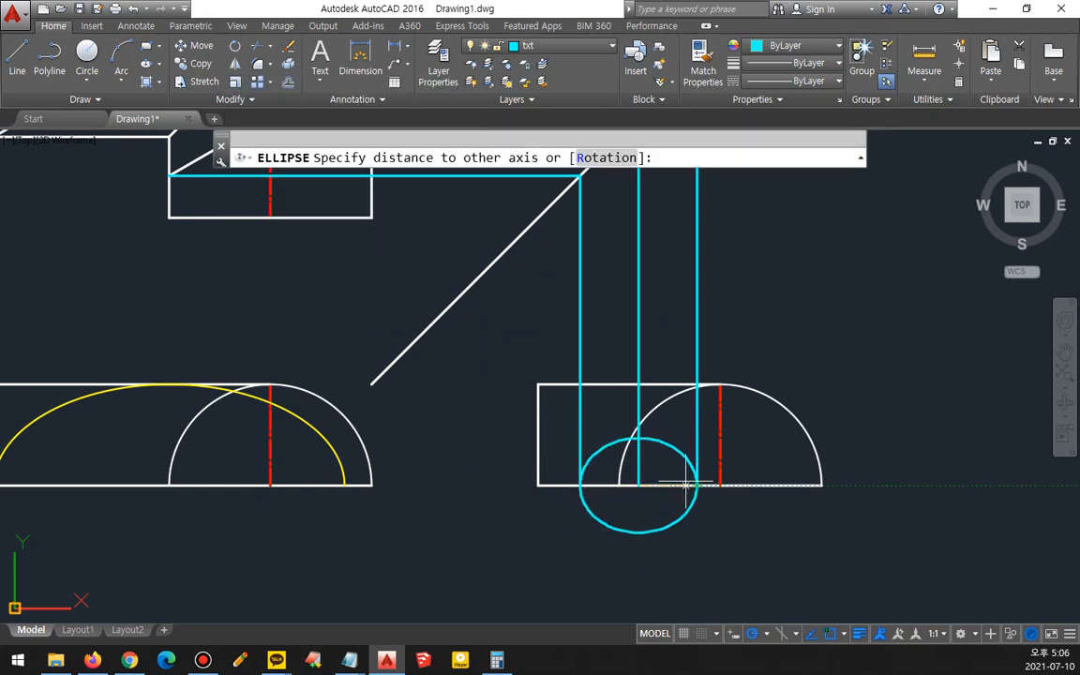
{"action": "left_click", "coordinate": [638, 384]}
{"action": "type", "text": "tr"}
{"action": "key", "text": "Return"}
{"action": "key", "text": "Escape"}
- Match the new ellipse's properties to the yellow ellipse in the front view
{"action": "type", "text": "ma"}
{"action": "key", "text": "Return"}
{"action": "left_click", "coordinate": [336, 453]}
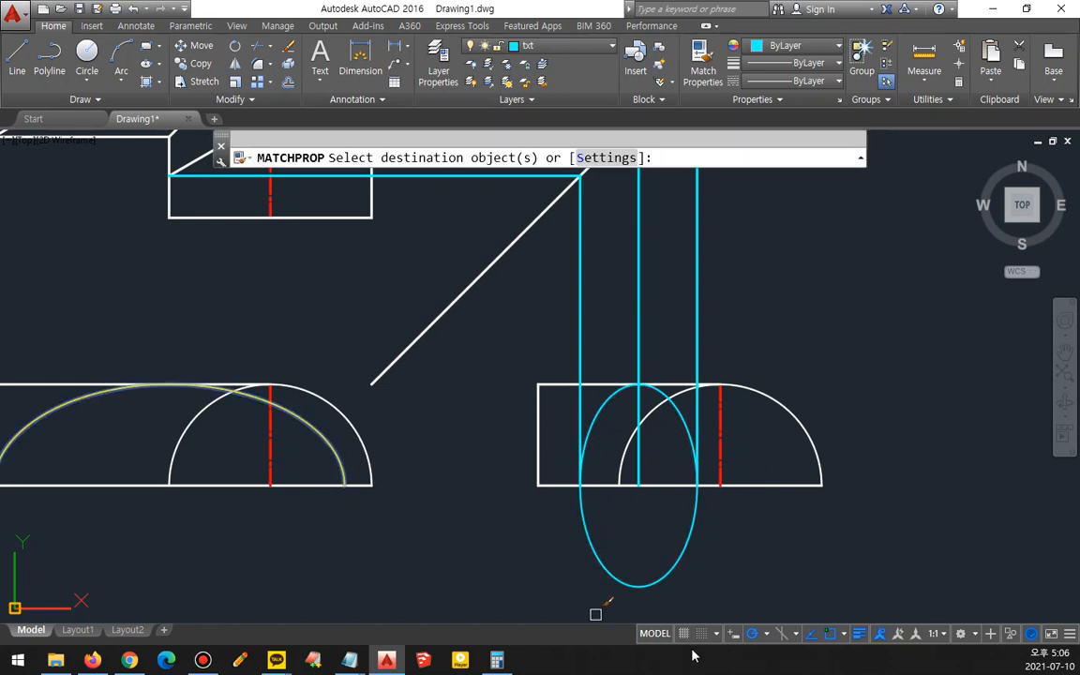
{"action": "left_click", "coordinate": [667, 586]}
{"action": "key", "text": "Return"}
- Trim away the lower half of the right view's ellipse below the bottom edge
{"action": "type", "text": "tr"}
{"action": "key", "text": "Return"}
{"action": "key", "text": "Return"}
{"action": "left_click", "coordinate": [716, 571]}
{"action": "left_click", "coordinate": [615, 548]}
{"action": "key", "text": "Return"}
- Erase the three cyan projection lines
{"action": "scroll", "coordinate": [583, 537], "scroll_direction": "down", "scroll_amount": 3}
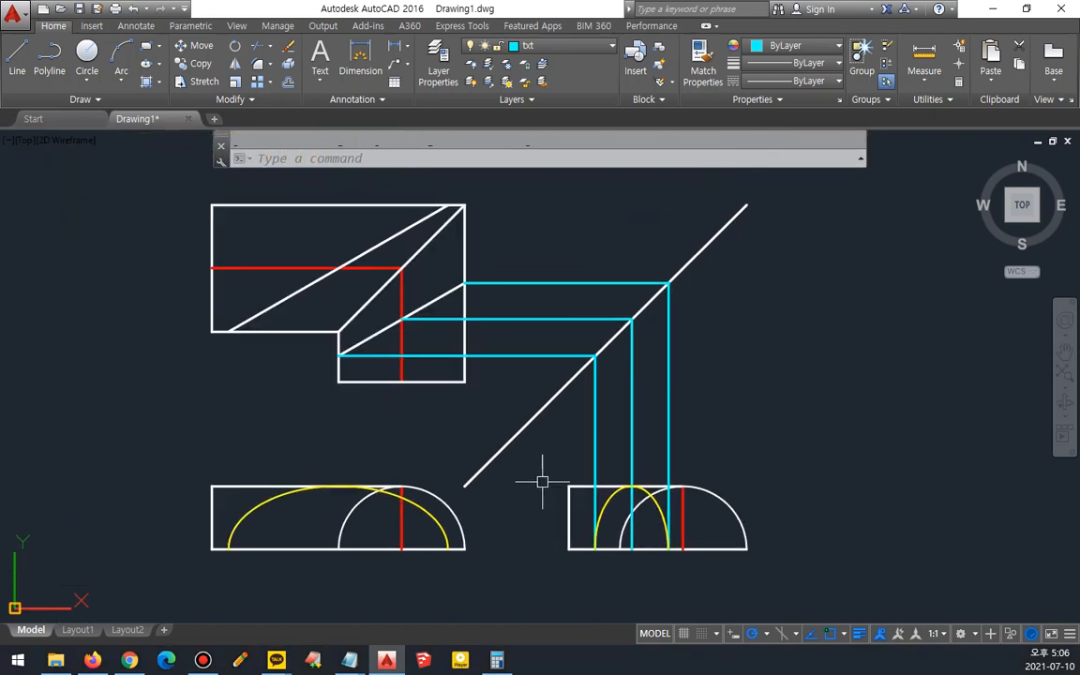
{"action": "scroll", "coordinate": [564, 522], "scroll_direction": "up", "scroll_amount": 2}
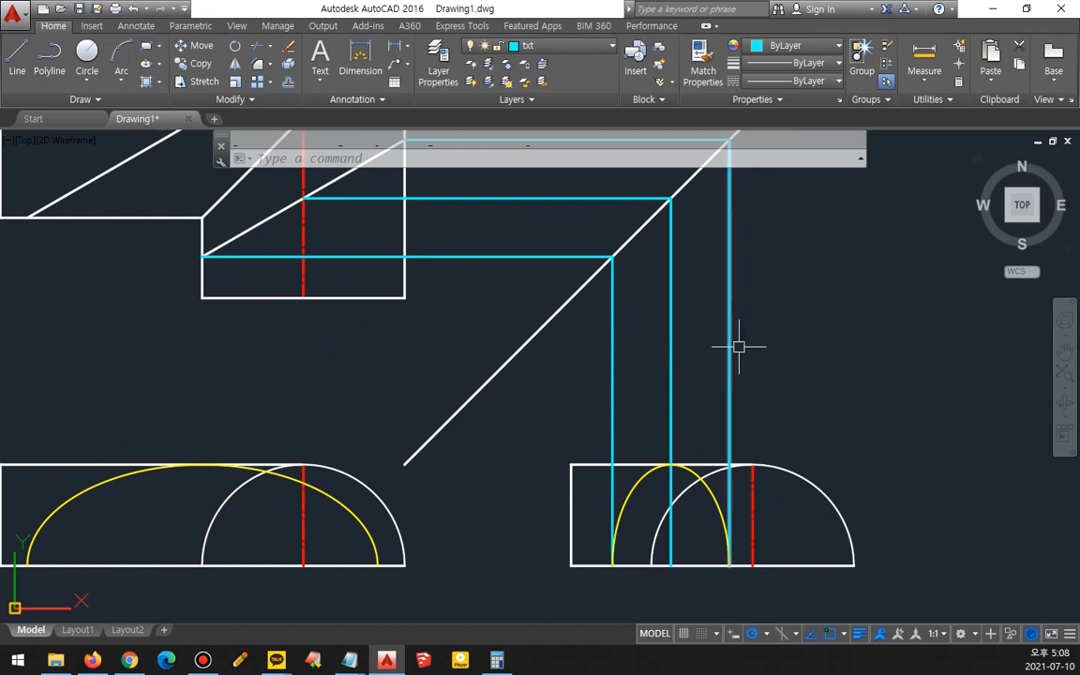
{"action": "left_click", "coordinate": [738, 348]}
{"action": "left_click", "coordinate": [584, 377]}
{"action": "middle_click_drag", "start_coordinate": [503, 251], "coordinate": [557, 364]}
{"action": "left_click", "coordinate": [553, 397]}
{"action": "left_click", "coordinate": [515, 215]}
{"action": "type", "text": "e"}
{"action": "key", "text": "Return"}
- Examine the front view of the reference drawing in the browser for the height of the cut
{"action": "left_click", "coordinate": [1, 450]}
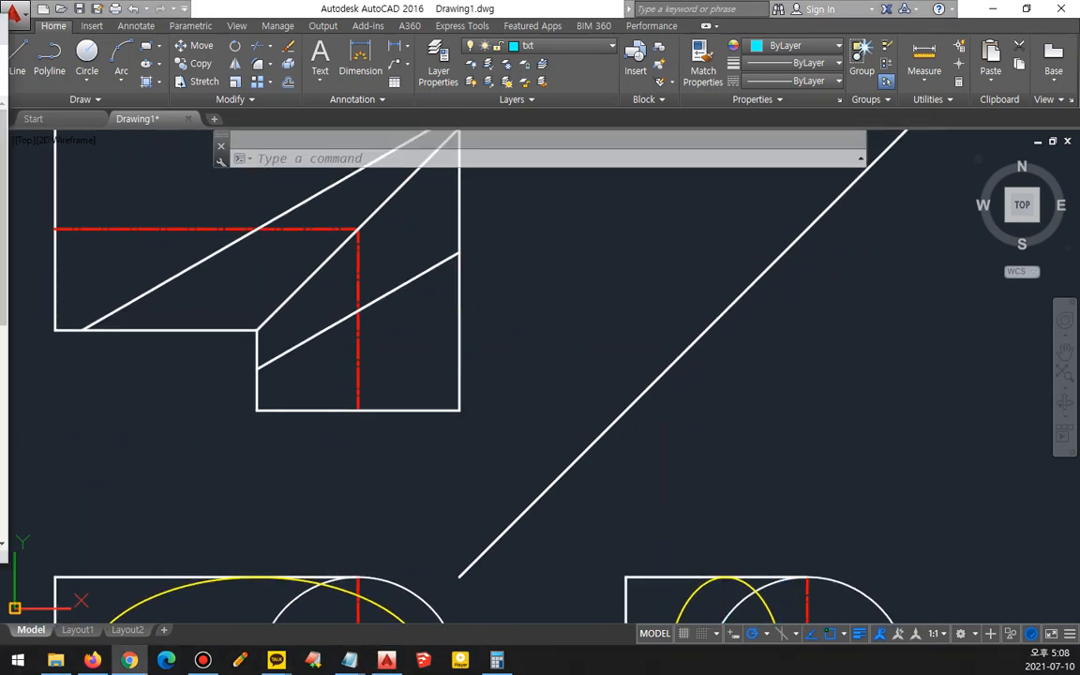
{"action": "left_click_drag", "start_coordinate": [0, 31], "coordinate": [551, 106]}
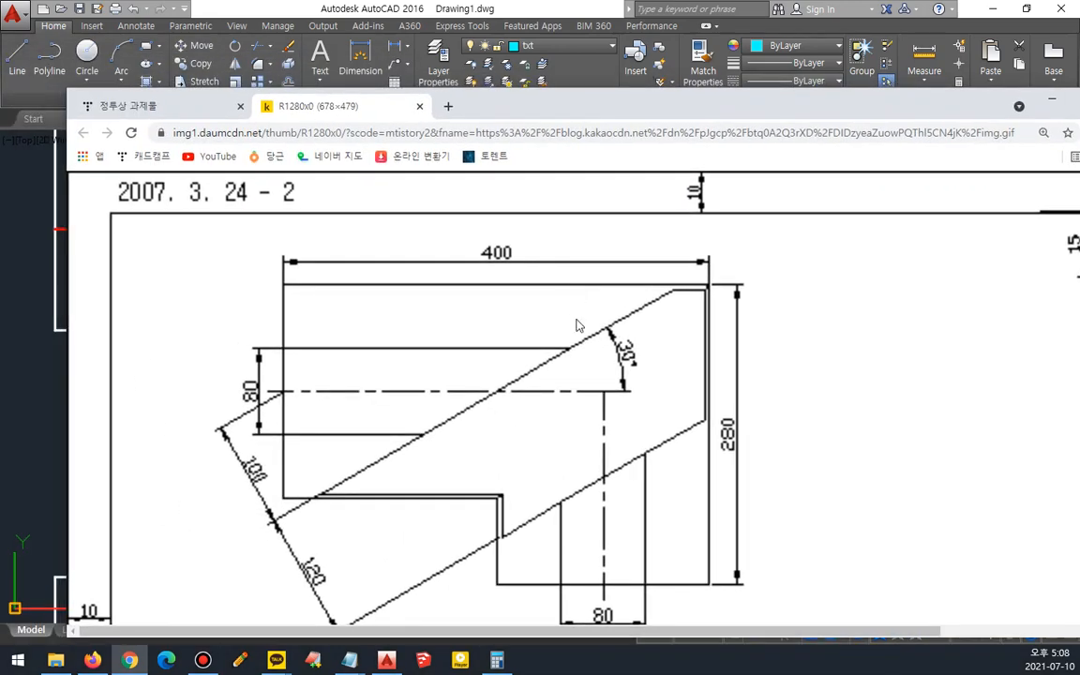
{"action": "scroll", "coordinate": [553, 511], "scroll_direction": "down", "scroll_amount": 4}
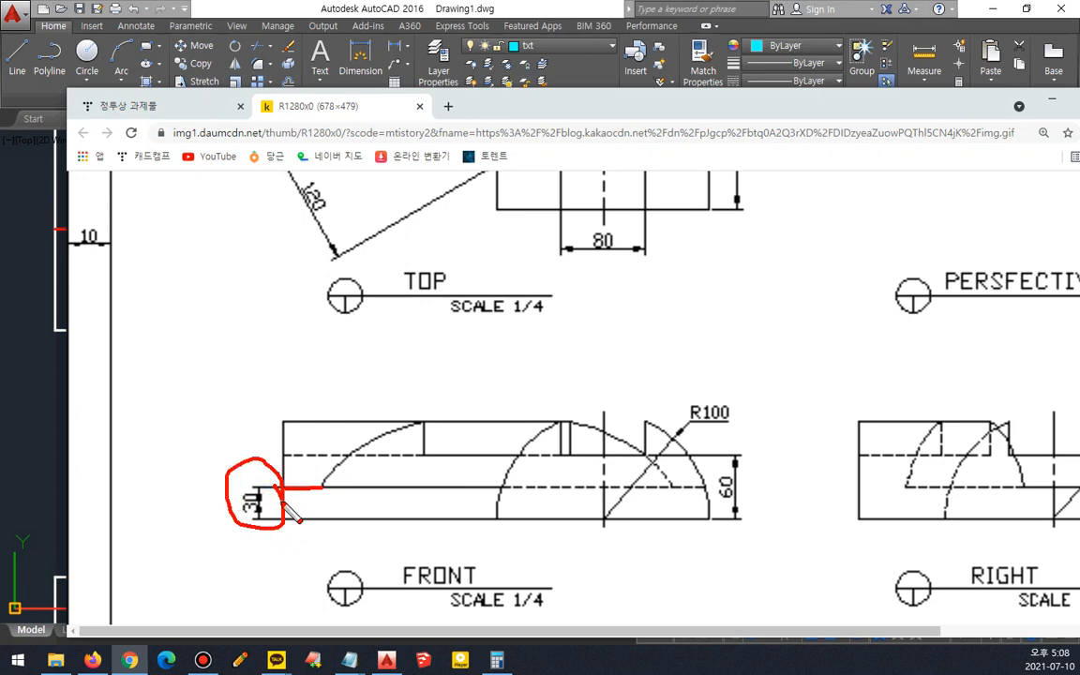
{"action": "key", "text": "Escape"}
{"action": "left_click", "coordinate": [367, 8]}
{"action": "scroll", "coordinate": [339, 436], "scroll_direction": "down", "scroll_amount": 2}
{"action": "middle_click_drag", "start_coordinate": [364, 523], "coordinate": [478, 401]}
{"action": "scroll", "coordinate": [393, 455], "scroll_direction": "up", "scroll_amount": 2}
- Offset the bottom edges of the front and right views 30 upward
{"action": "type", "text": "o"}
{"action": "key", "text": "Return"}
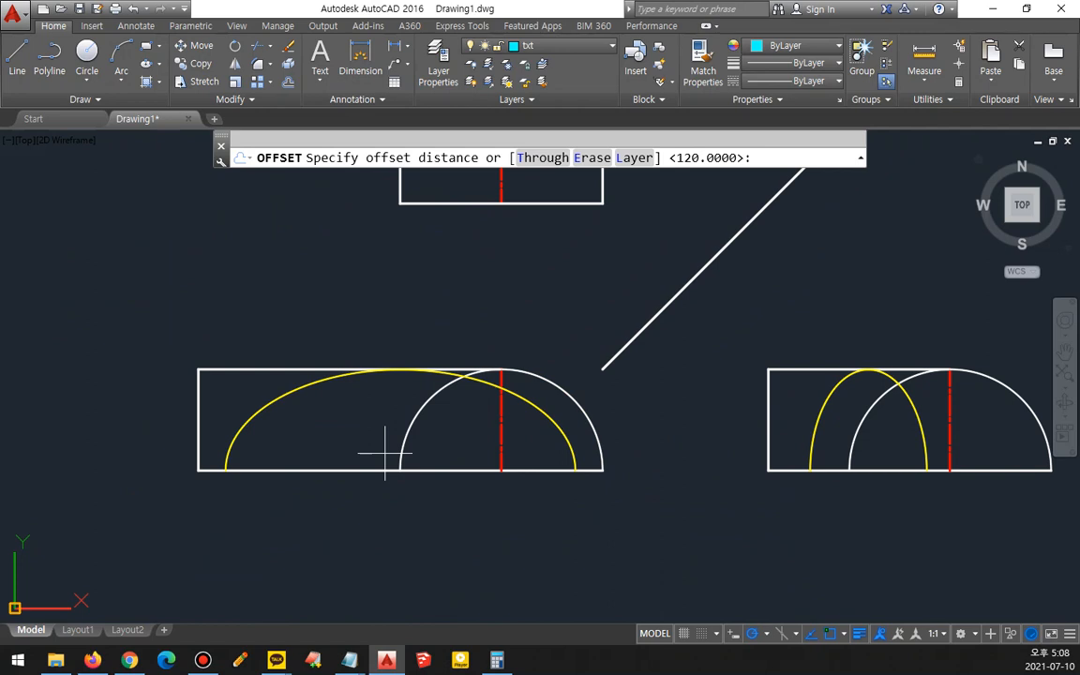
{"action": "scroll", "coordinate": [384, 452], "scroll_direction": "up", "scroll_amount": 2}
{"action": "type", "text": "30"}
{"action": "key", "text": "Return"}
{"action": "left_click", "coordinate": [334, 480]}
{"action": "left_click", "coordinate": [341, 431]}
{"action": "middle_click_drag", "start_coordinate": [879, 496], "coordinate": [632, 483]}
{"action": "left_click", "coordinate": [716, 484]}
{"action": "left_click", "coordinate": [708, 451]}
{"action": "key", "text": "Escape"}
- Fillet the front view's ellipse with the new offset line so they meet at the ellipse's left end
{"action": "middle_click_drag", "start_coordinate": [206, 418], "coordinate": [509, 421]}
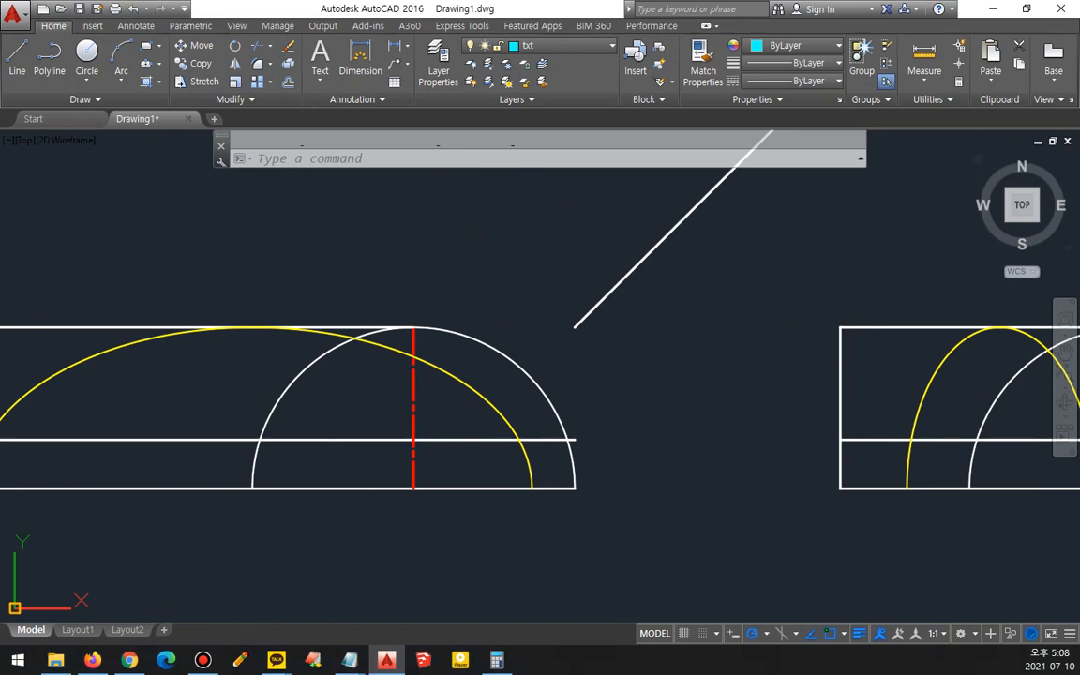
{"action": "left_click", "coordinate": [129, 660]}
{"action": "left_click_drag", "start_coordinate": [475, 107], "coordinate": [0, 32]}
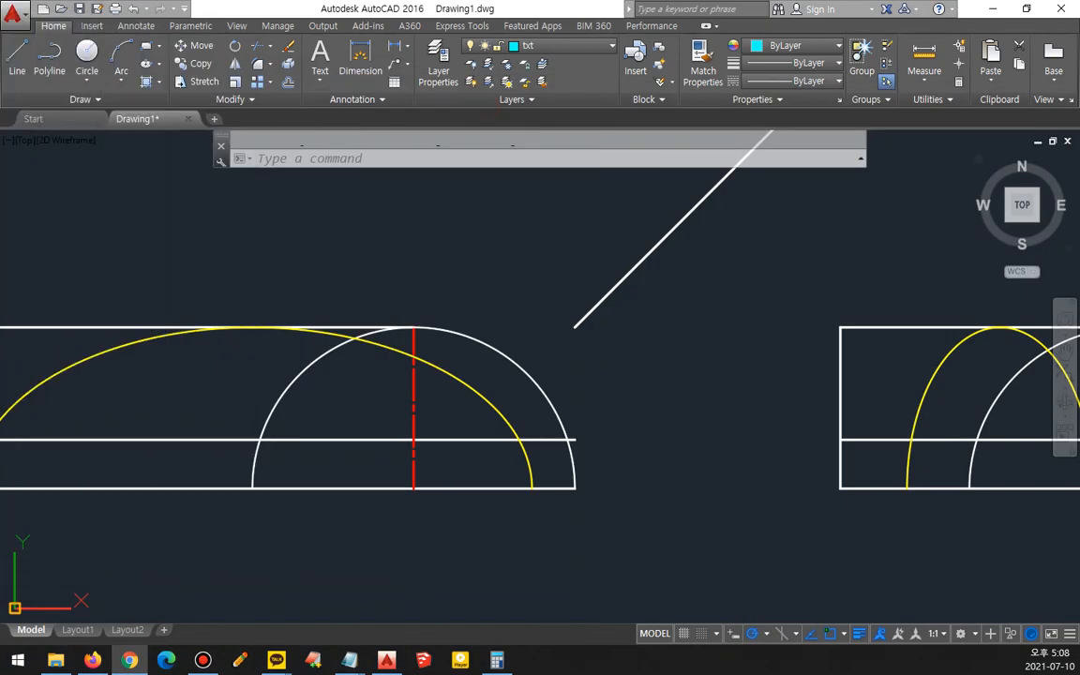
{"action": "left_click", "coordinate": [225, 346]}
{"action": "middle_click_drag", "start_coordinate": [235, 374], "coordinate": [508, 370]}
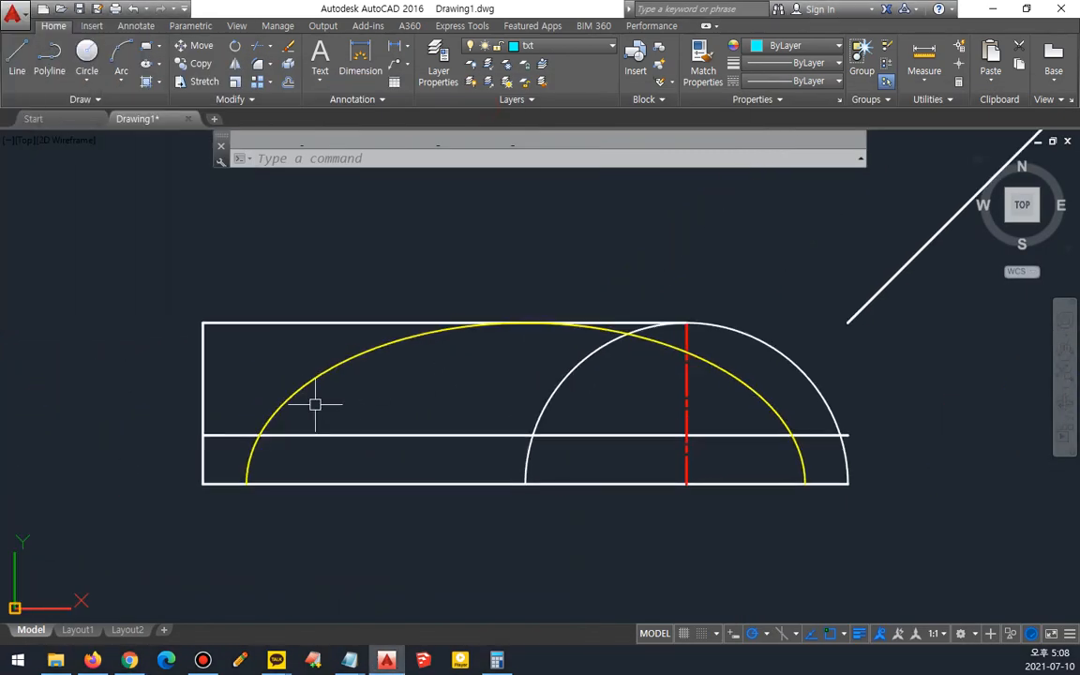
{"action": "type", "text": "f"}
{"action": "key", "text": "space"}
{"action": "left_click", "coordinate": [267, 414]}
{"action": "left_click", "coordinate": [282, 436]}
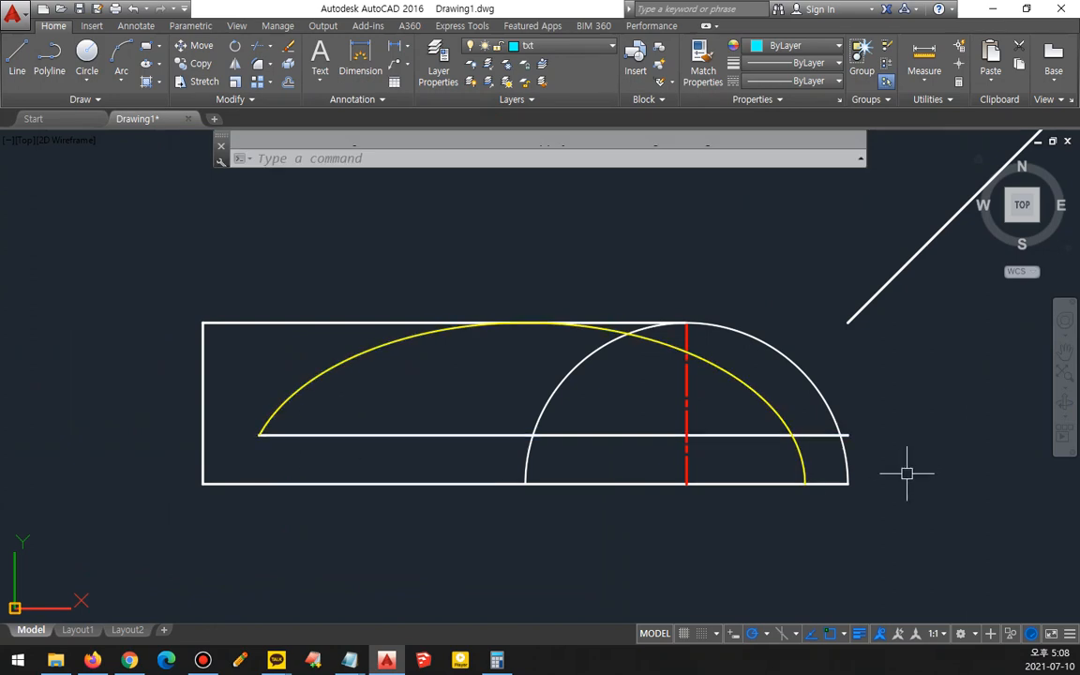
- Trim the part of the front view's ellipse running below the offset line
{"action": "type", "text": "tr"}
{"action": "key", "text": "space"}
{"action": "key", "text": "space"}
{"action": "left_click", "coordinate": [801, 457]}
{"action": "key", "text": "Escape"}
{"action": "scroll", "coordinate": [863, 438], "scroll_direction": "up", "scroll_amount": 4}
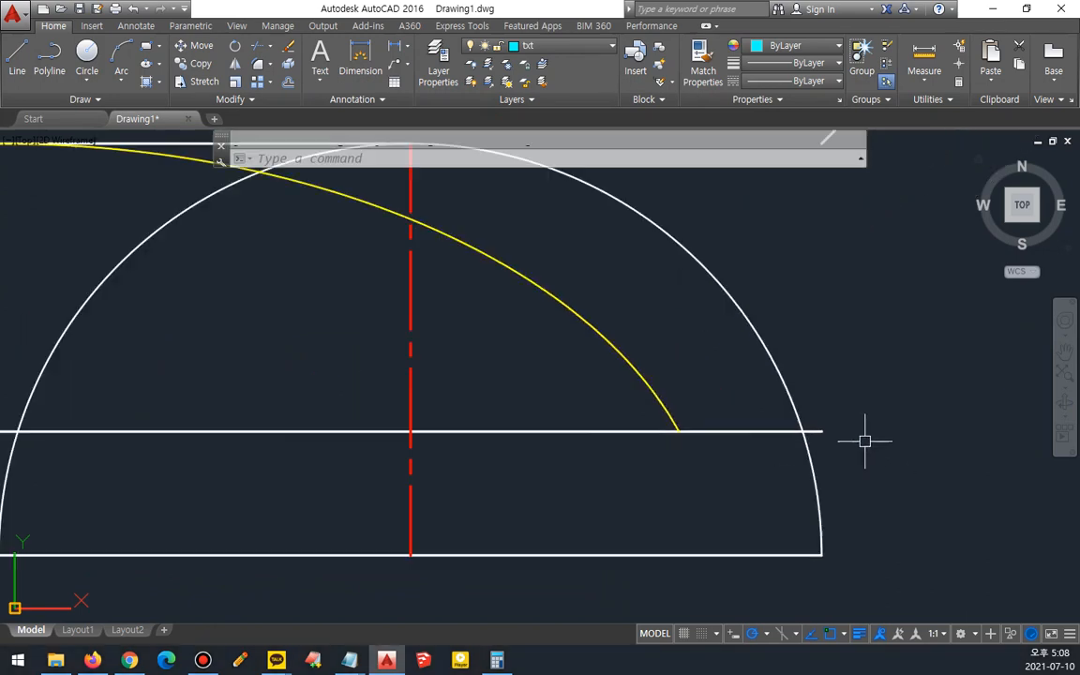
{"action": "key", "text": "space"}
{"action": "key", "text": "space"}
{"action": "key", "text": "Escape"}
- Fillet the right view's ellipse with its offset line at the ellipse's left end
{"action": "scroll", "coordinate": [858, 441], "scroll_direction": "down", "scroll_amount": 4}
{"action": "scroll", "coordinate": [707, 373], "scroll_direction": "down", "scroll_amount": 2}
{"action": "middle_click_drag", "start_coordinate": [707, 373], "coordinate": [410, 434]}
{"action": "scroll", "coordinate": [578, 439], "scroll_direction": "up", "scroll_amount": 2}
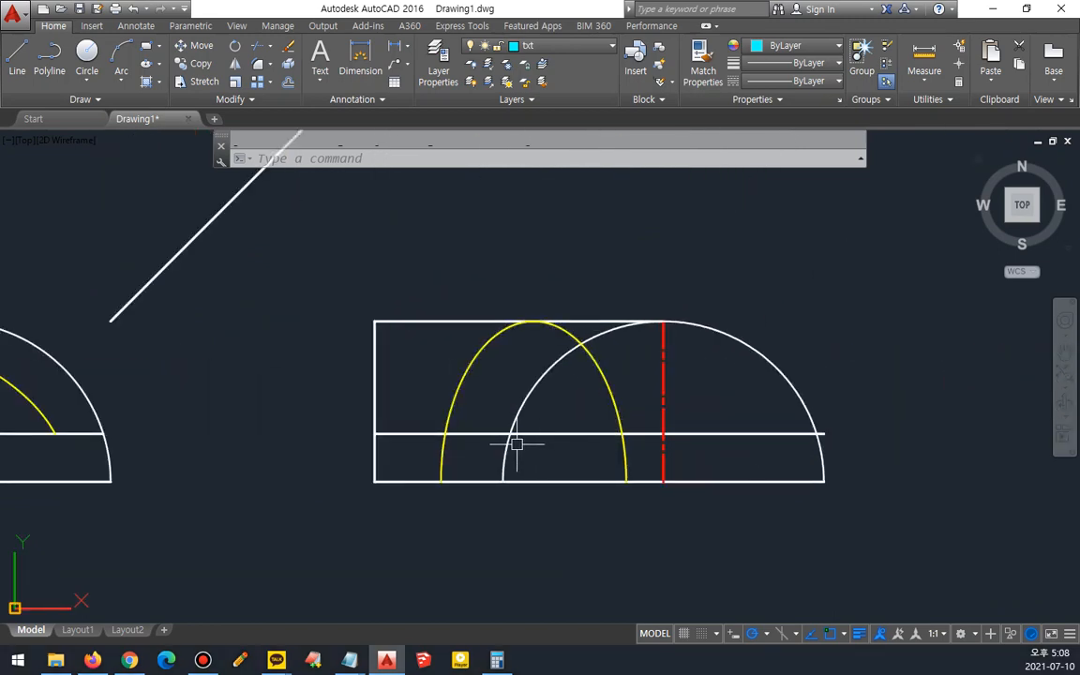
{"action": "type", "text": "f"}
{"action": "key", "text": "space"}
{"action": "left_click", "coordinate": [454, 432]}
{"action": "left_click", "coordinate": [448, 419]}
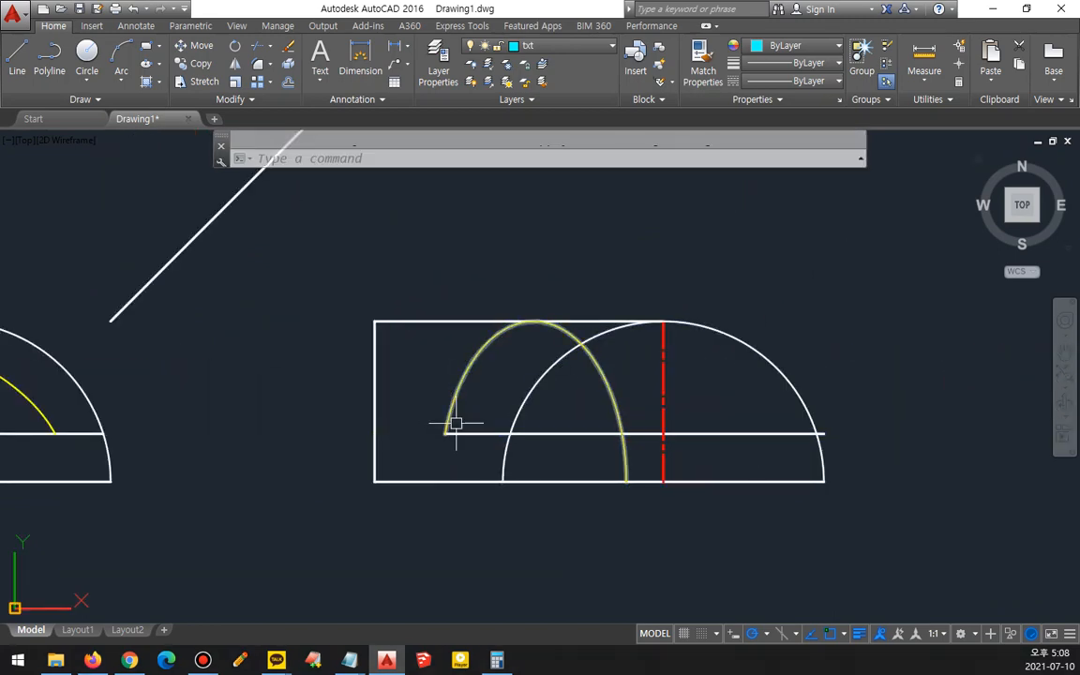
- Trim the right view's ellipse below the offset line and clean up the offset line's right end
{"action": "type", "text": "tr"}
{"action": "key", "text": "space"}
{"action": "key", "text": "space"}
{"action": "left_click", "coordinate": [625, 459]}
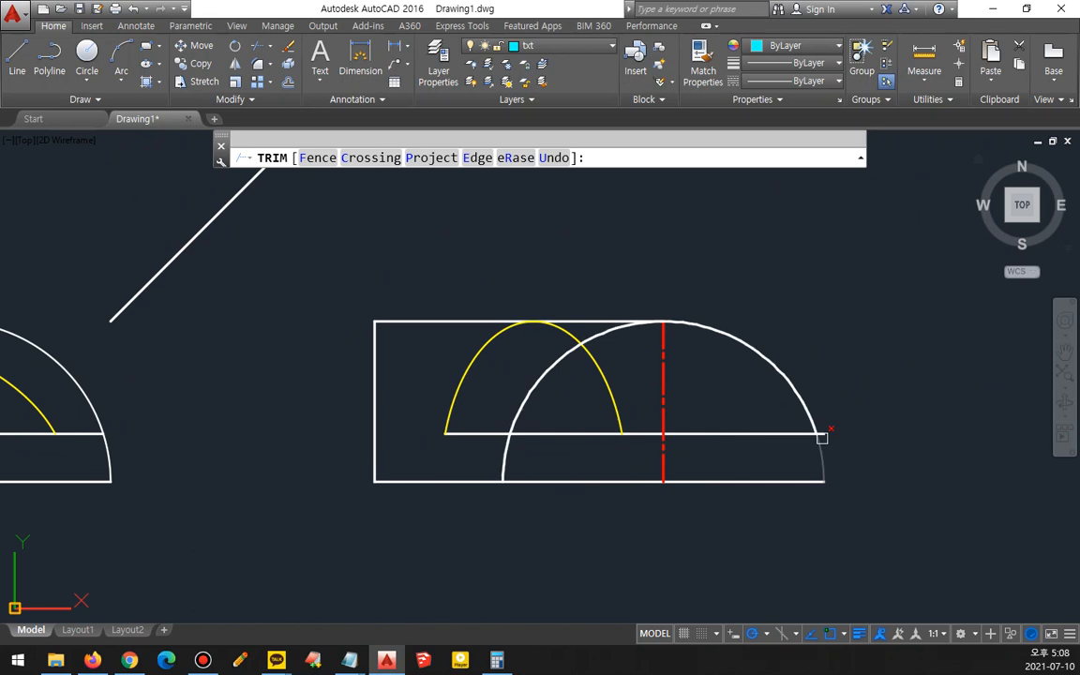
{"action": "left_click", "coordinate": [827, 434]}
{"action": "key", "text": "space"}
- Draw a line from the front view's offset line and semicircle intersection up into the top view, turning left along its lower edge
{"action": "scroll", "coordinate": [721, 430], "scroll_direction": "down", "scroll_amount": 2}
{"action": "mouse_move", "coordinate": [469, 368]}
{"action": "middle_mouse_down"}
{"action": "mouse_move", "coordinate": [646, 460]}
{"action": "mouse_move", "coordinate": [738, 484]}
{"action": "middle_mouse_up"}
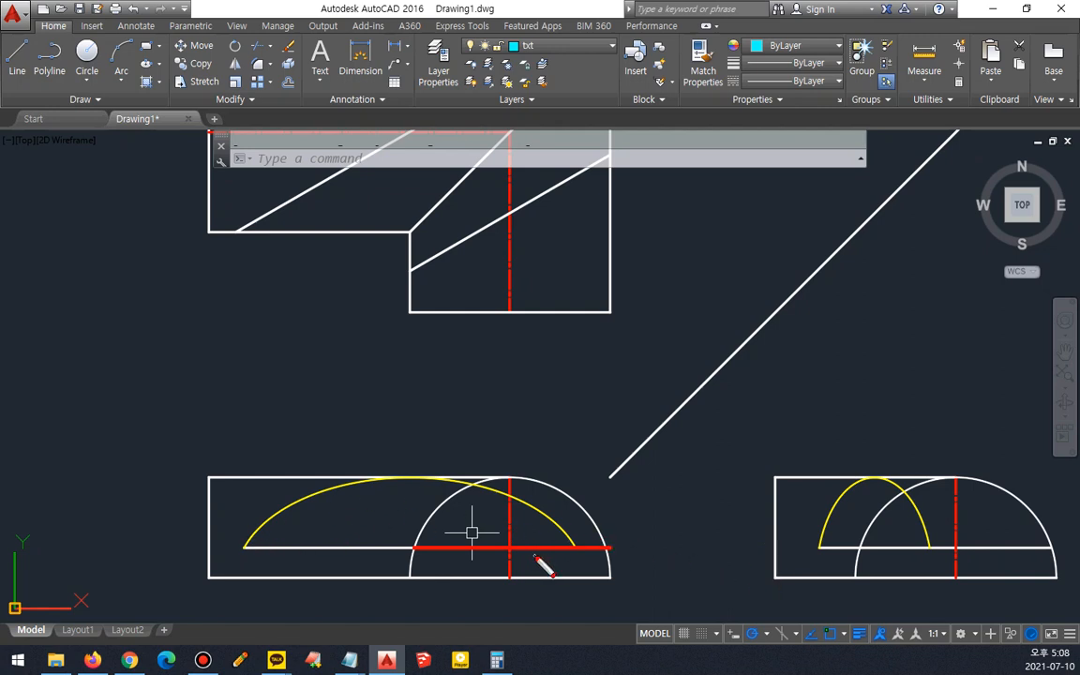
{"action": "key", "text": "Escape"}
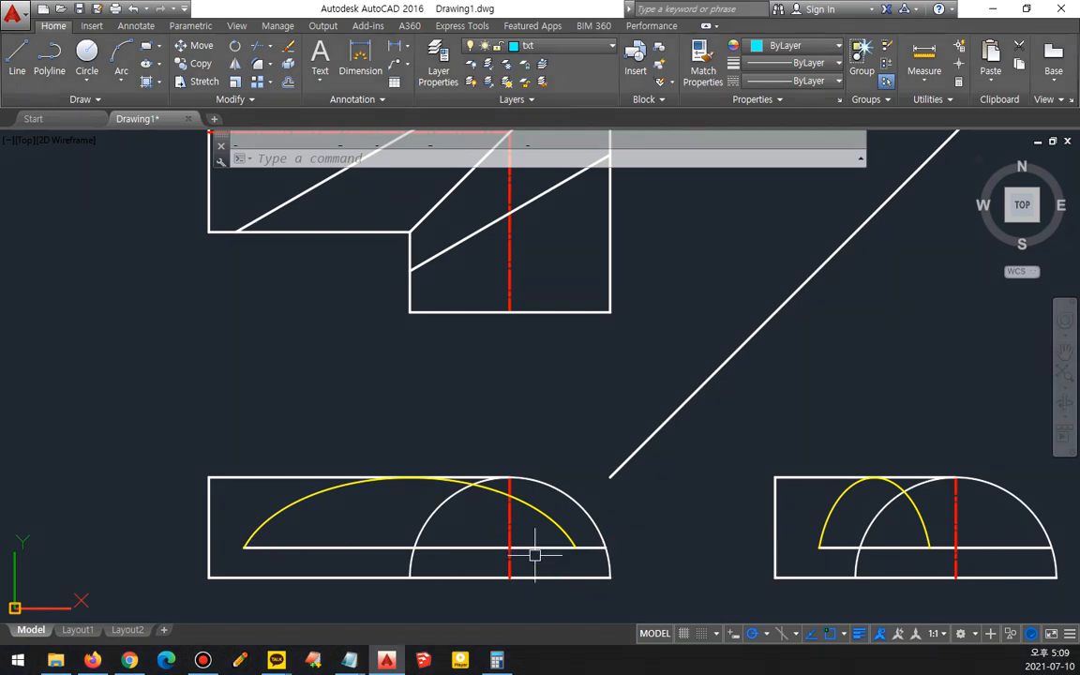
{"action": "key", "text": "Return"}
{"action": "left_click", "coordinate": [416, 548]}
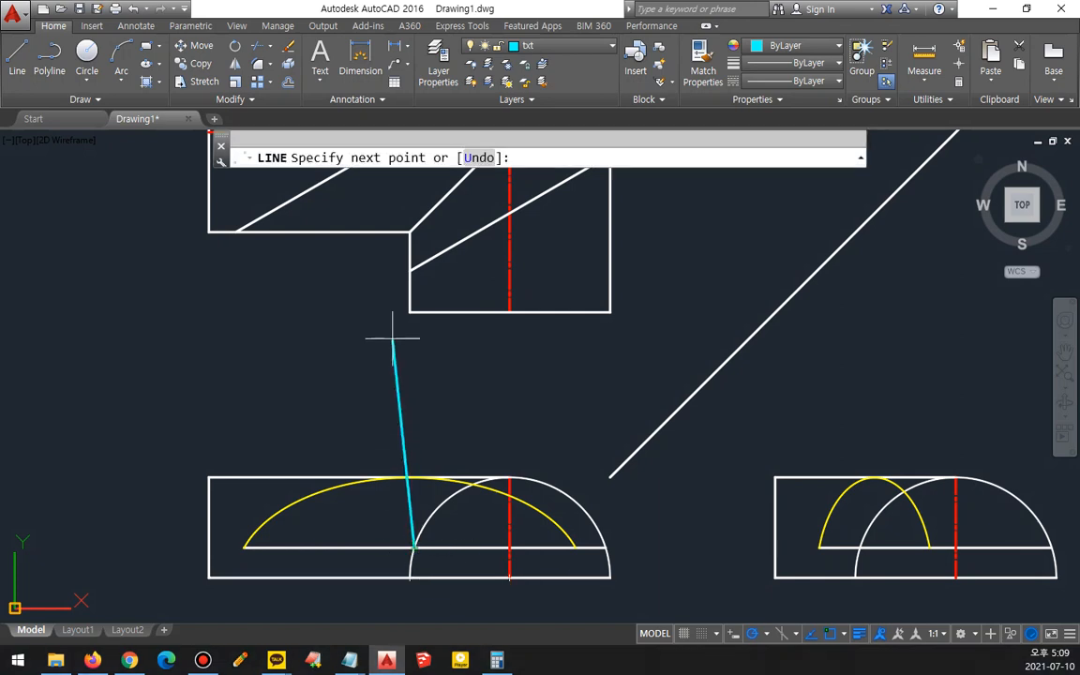
{"action": "middle_click_drag", "start_coordinate": [392, 337], "coordinate": [397, 386]}
{"action": "left_click", "coordinate": [401, 350]}
{"action": "left_click", "coordinate": [226, 351]}
{"action": "key", "text": "Return"}
- Draw a second line up the top view's right side, turning left just below its top edge
{"action": "middle_click_drag", "start_coordinate": [473, 461], "coordinate": [447, 412]}
{"action": "key", "text": "Return"}
{"action": "left_click", "coordinate": [566, 618]}
{"action": "middle_click_drag", "start_coordinate": [545, 386], "coordinate": [545, 573]}
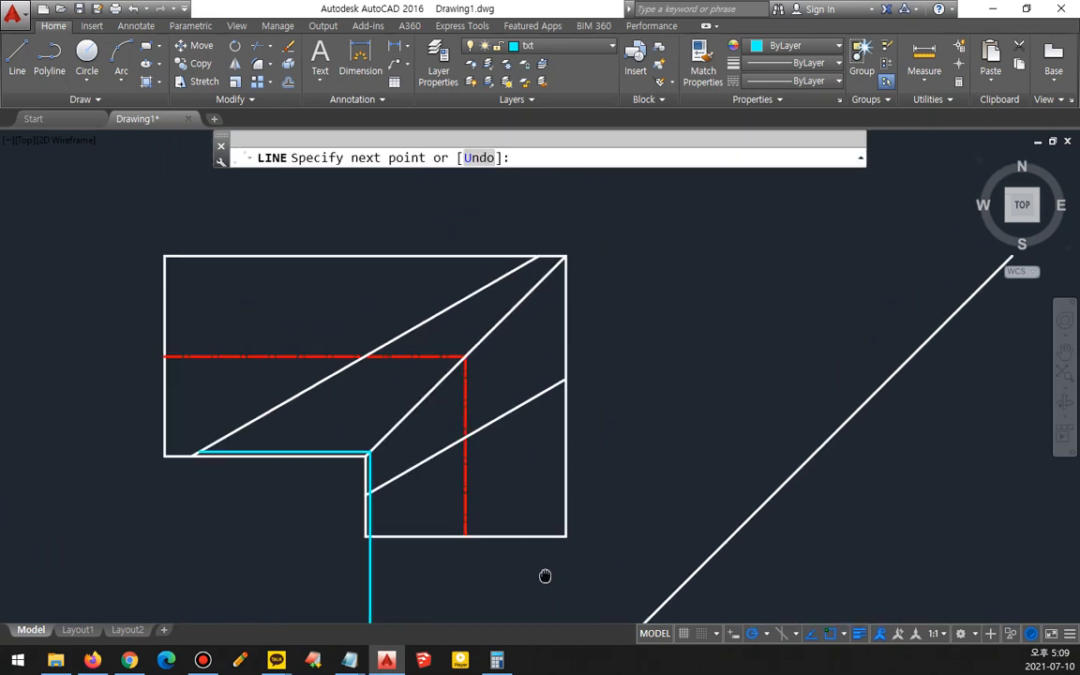
{"action": "left_click", "coordinate": [563, 297]}
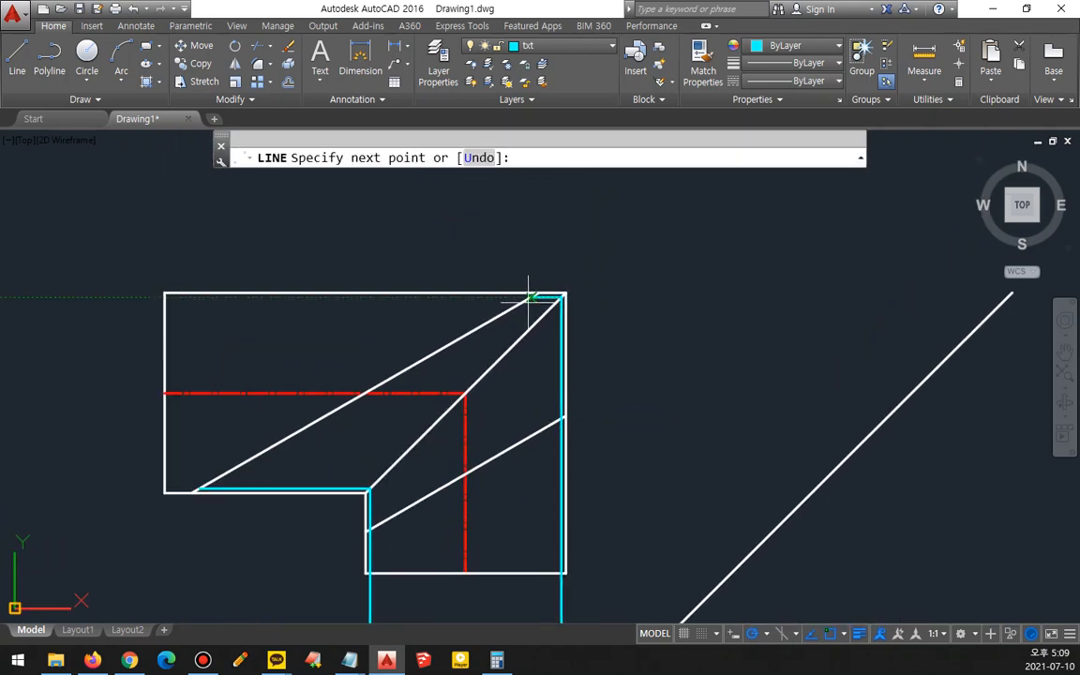
{"action": "left_click", "coordinate": [528, 297]}
{"action": "key", "text": "Return"}
- Fillet the new lines with the slanted edges at the top view's right side to close their corners
{"action": "scroll", "coordinate": [560, 300], "scroll_direction": "up", "scroll_amount": 8}
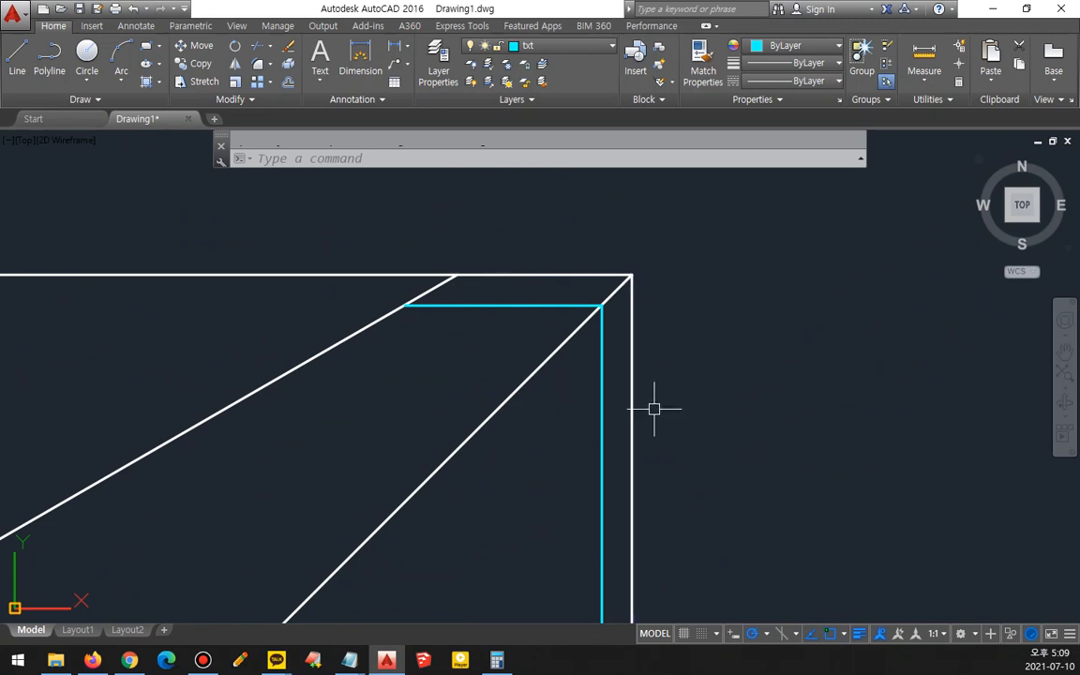
{"action": "scroll", "coordinate": [654, 409], "scroll_direction": "down", "scroll_amount": 5}
{"action": "middle_click_drag", "start_coordinate": [578, 518], "coordinate": [629, 263]}
{"action": "middle_click_drag", "start_coordinate": [439, 480], "coordinate": [491, 625]}
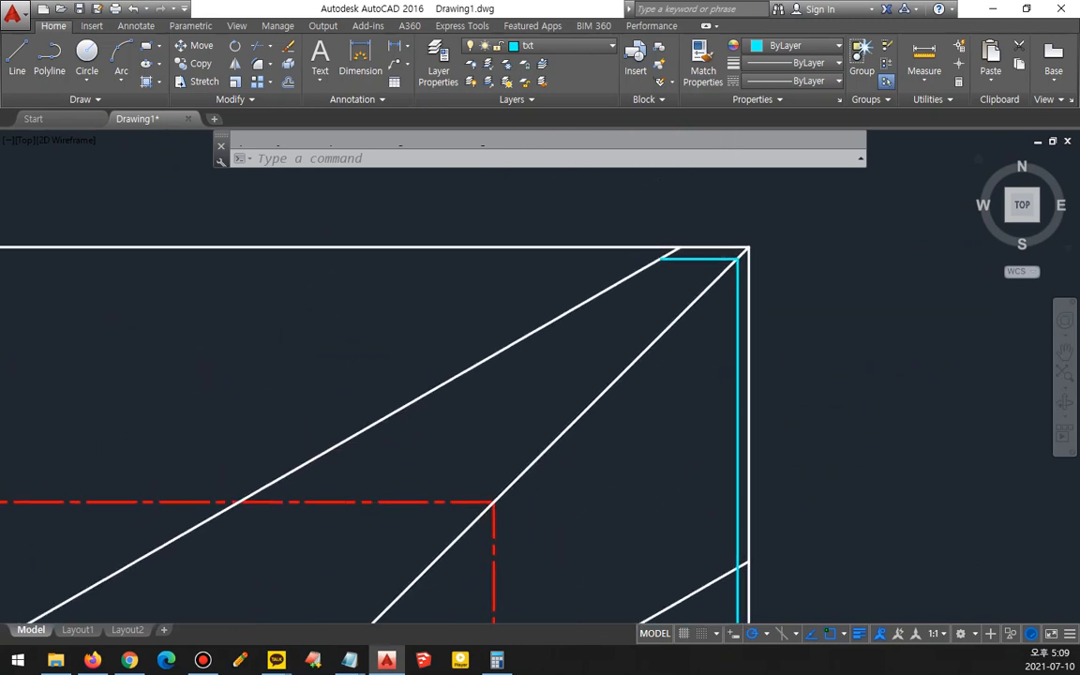
{"action": "type", "text": "f"}
{"action": "key", "text": "Return"}
{"action": "left_click", "coordinate": [650, 264]}
{"action": "left_click", "coordinate": [684, 259]}
{"action": "key", "text": "Return"}
{"action": "left_click", "coordinate": [734, 545]}
{"action": "left_click", "coordinate": [724, 576]}
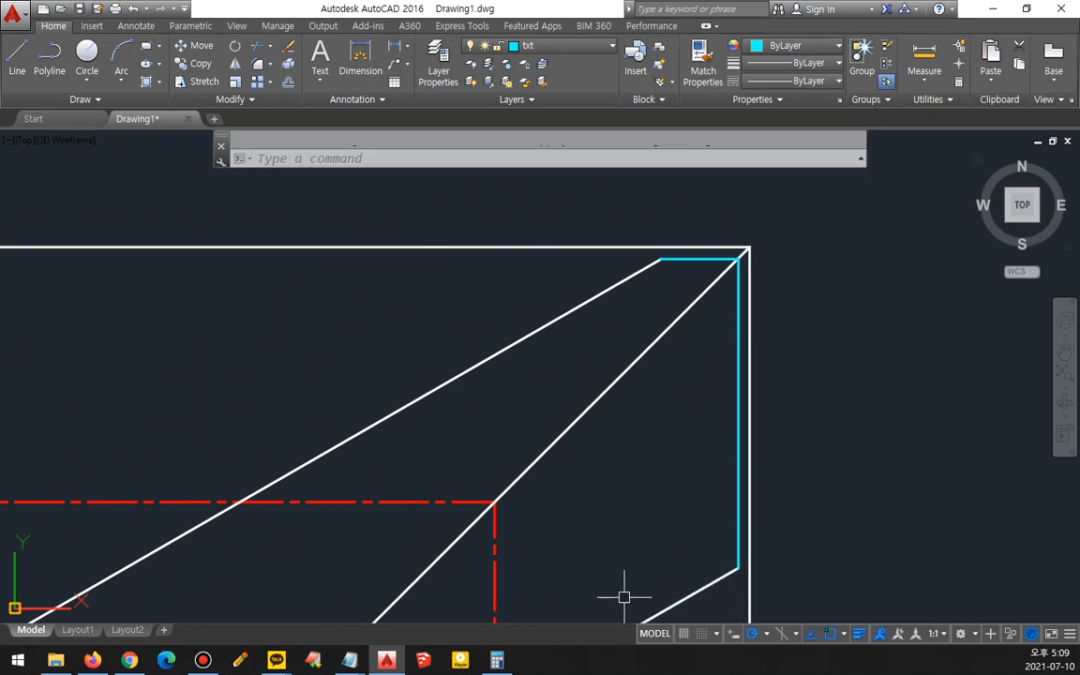
- Fillet the new lines with the slanted edges at the top view's lower left to close those corners
{"action": "middle_click_drag", "start_coordinate": [532, 615], "coordinate": [671, 361]}
{"action": "key", "text": "Return"}
{"action": "left_click", "coordinate": [443, 562]}
{"action": "left_click", "coordinate": [388, 554]}
{"action": "key", "text": "Return"}
{"action": "left_click", "coordinate": [229, 491]}
{"action": "left_click", "coordinate": [151, 367]}
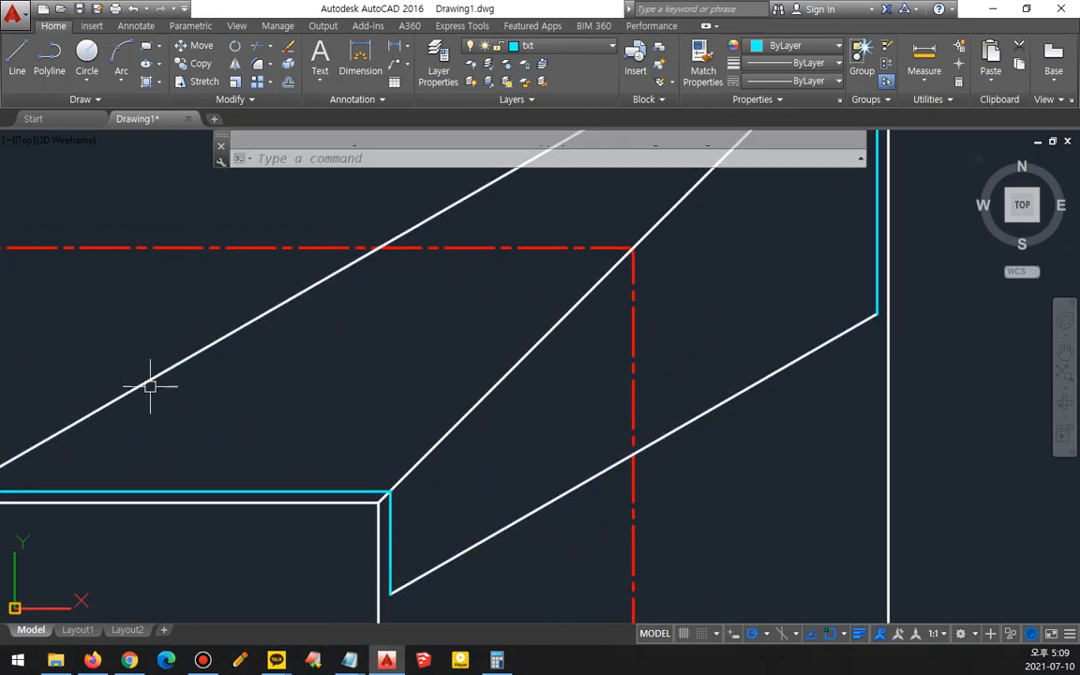
- Match the new top view lines' properties to the white outline lines
{"action": "scroll", "coordinate": [234, 426], "scroll_direction": "down", "scroll_amount": 2}
{"action": "middle_click_drag", "start_coordinate": [241, 434], "coordinate": [325, 402]}
{"action": "type", "text": "ma"}
{"action": "key", "text": "Return"}
{"action": "left_click", "coordinate": [405, 494]}
{"action": "left_click", "coordinate": [441, 432]}
{"action": "left_click", "coordinate": [309, 477]}
{"action": "middle_click_drag", "start_coordinate": [570, 365], "coordinate": [527, 509]}
{"action": "left_click", "coordinate": [760, 234]}
{"action": "left_click", "coordinate": [562, 346]}
{"action": "key", "text": "Escape"}
- Trim the leftover slanted line segment inside the top view
{"action": "scroll", "coordinate": [466, 472], "scroll_direction": "down", "scroll_amount": 2}
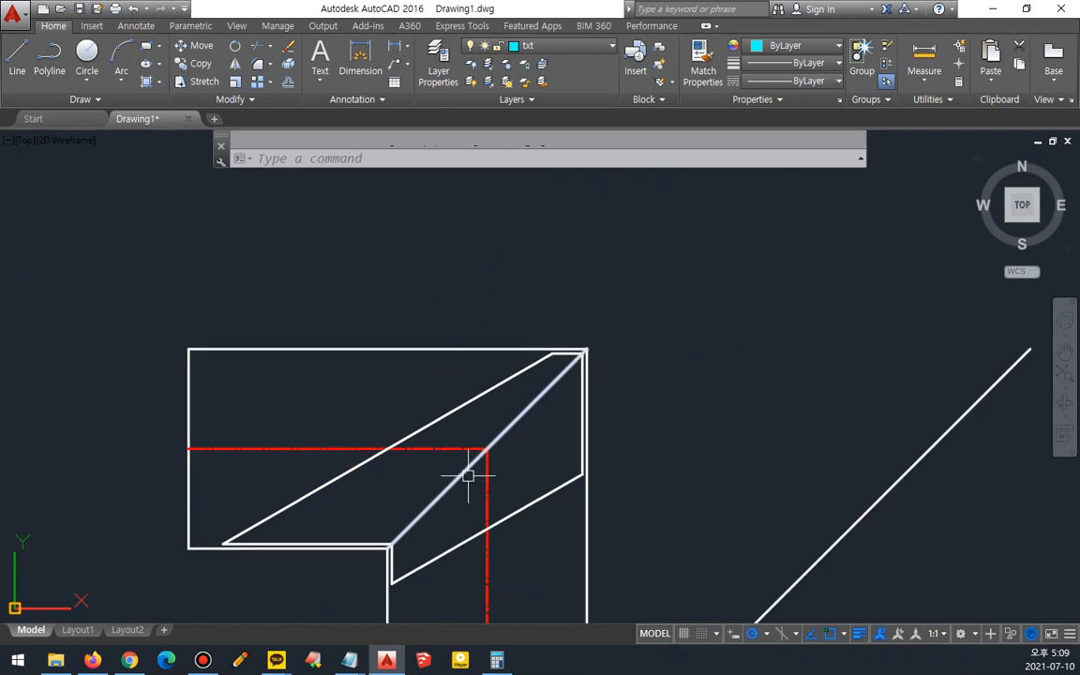
{"action": "type", "text": "tr"}
{"action": "key", "text": "Return"}
{"action": "key", "text": "Return"}
{"action": "left_click", "coordinate": [456, 475]}
{"action": "key", "text": "Escape"}
- Offset the top view's vertical centre line 40 to both sides
{"action": "middle_click_drag", "start_coordinate": [461, 527], "coordinate": [488, 288]}
{"action": "middle_click_drag", "start_coordinate": [480, 454], "coordinate": [474, 334]}
{"action": "mouse_move", "coordinate": [590, 482]}
{"action": "middle_mouse_down"}
{"action": "mouse_move", "coordinate": [501, 581]}
{"action": "mouse_move", "coordinate": [496, 610]}
{"action": "middle_mouse_up"}
{"action": "middle_click", "coordinate": [551, 552]}
{"action": "middle_click", "coordinate": [551, 553]}
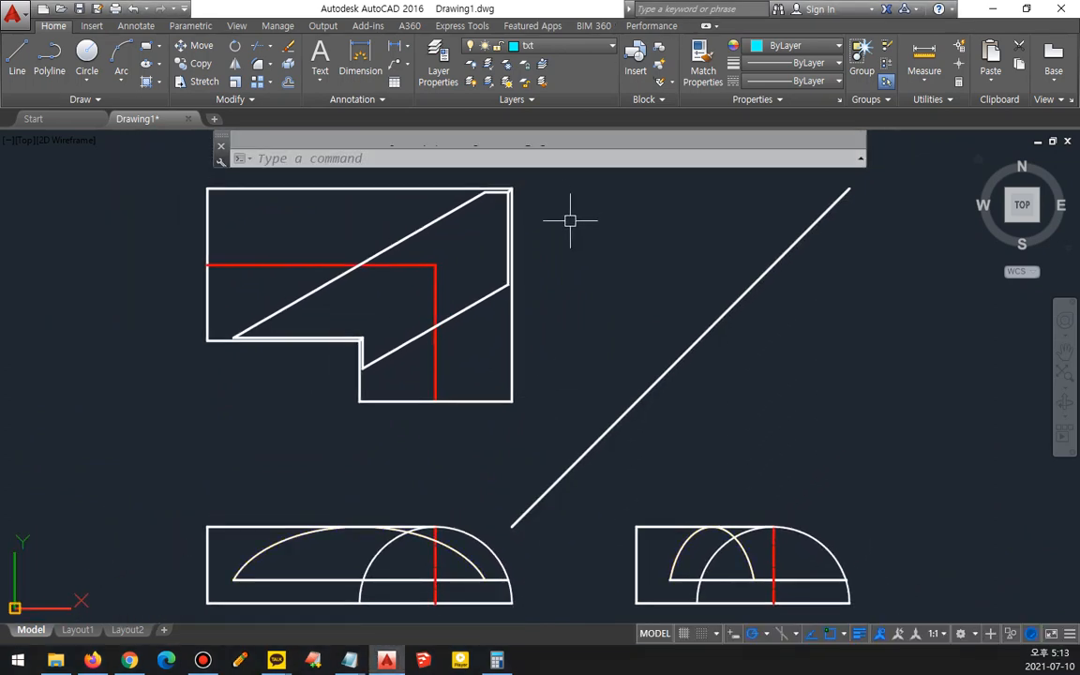
{"action": "type", "text": "o"}
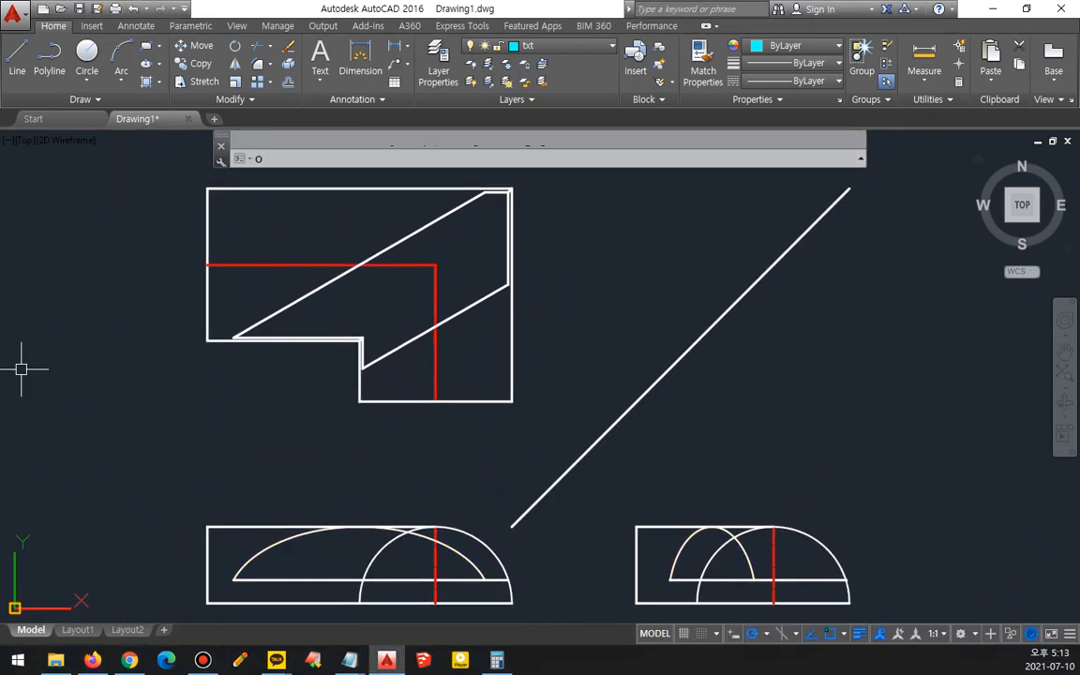
{"action": "key", "text": "Return"}
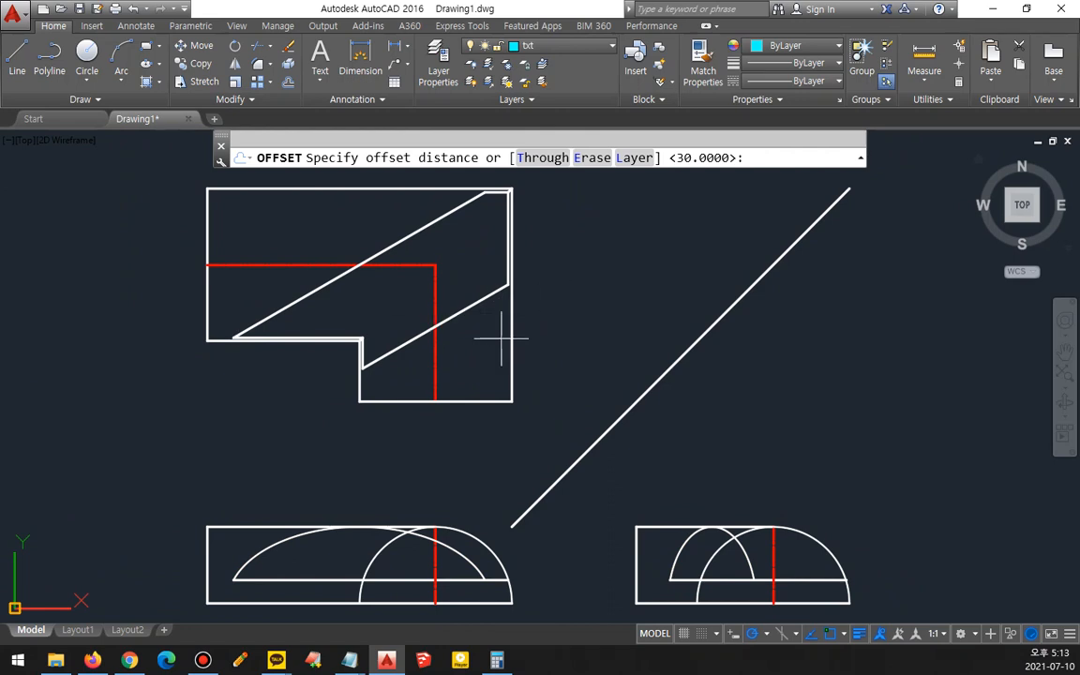
{"action": "type", "text": "40"}
{"action": "key", "text": "Return"}
{"action": "left_click", "coordinate": [433, 369]}
{"action": "left_click", "coordinate": [463, 366]}
{"action": "left_click", "coordinate": [433, 368]}
{"action": "left_click", "coordinate": [417, 373]}
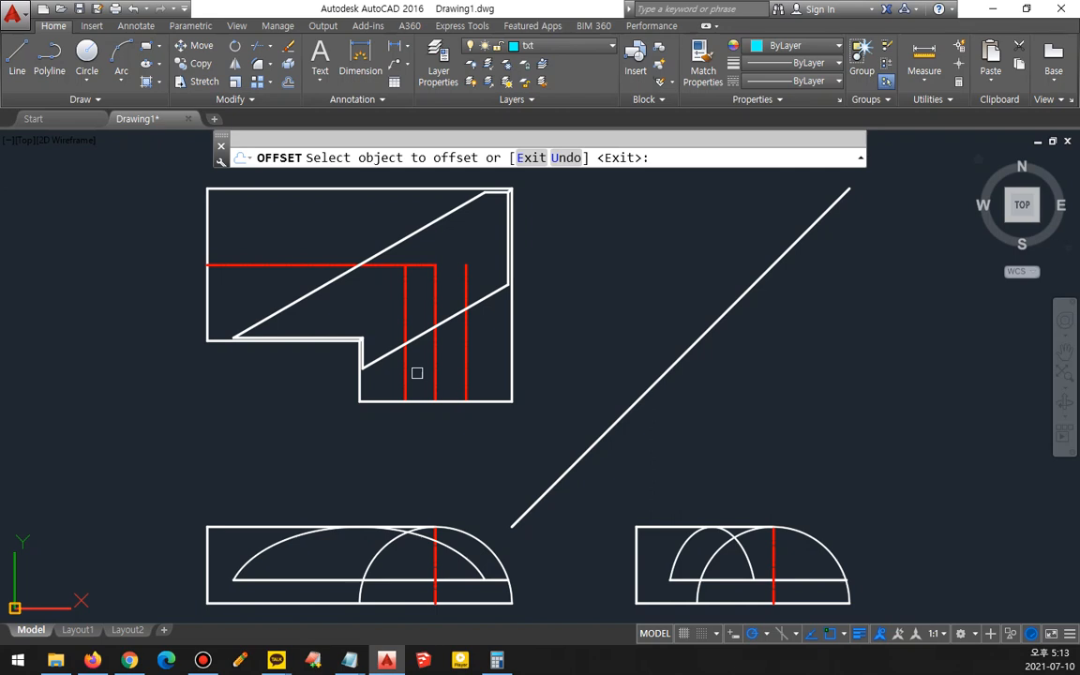
- Offset the top view's horizontal centre line 40 to both sides
{"action": "left_click", "coordinate": [313, 265]}
{"action": "left_click", "coordinate": [304, 241]}
{"action": "left_click", "coordinate": [272, 265]}
{"action": "left_click", "coordinate": [267, 298]}
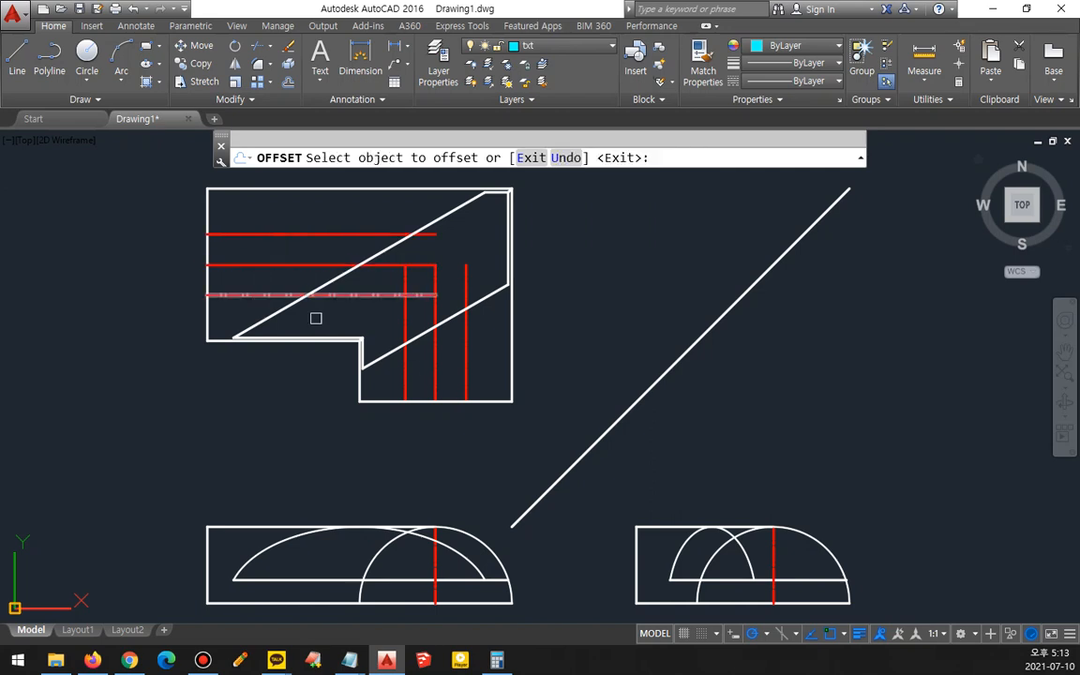
{"action": "key", "text": "Escape"}
- Match the two new horizontal lines' properties to the top view's white outline
{"action": "type", "text": "ma"}
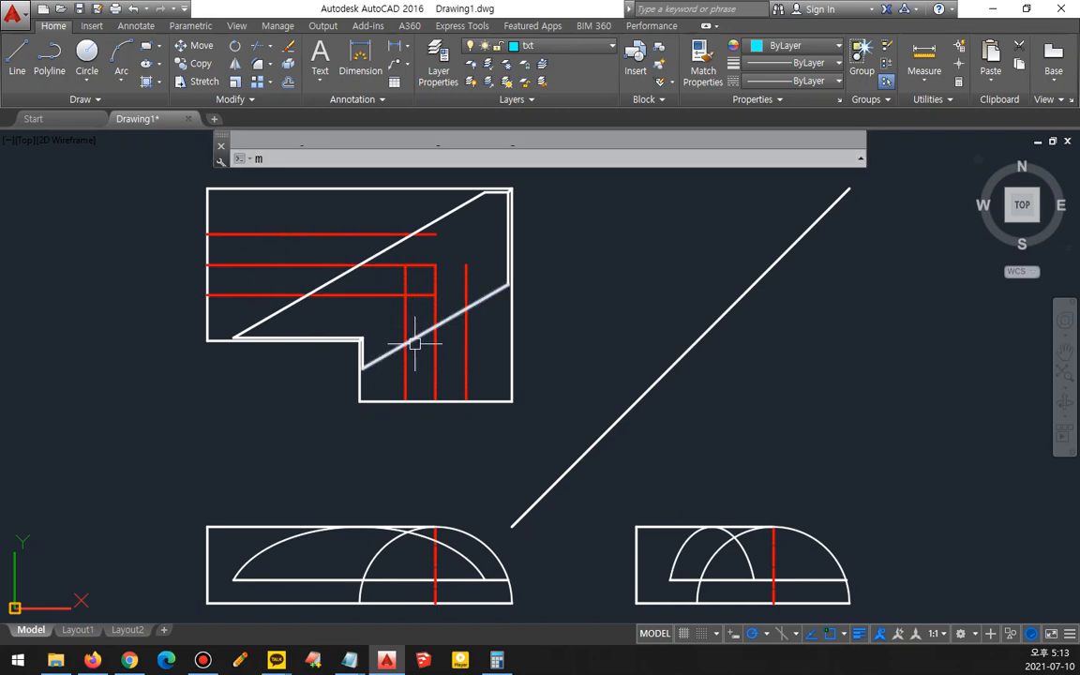
{"action": "key", "text": "space"}
{"action": "left_click", "coordinate": [398, 401]}
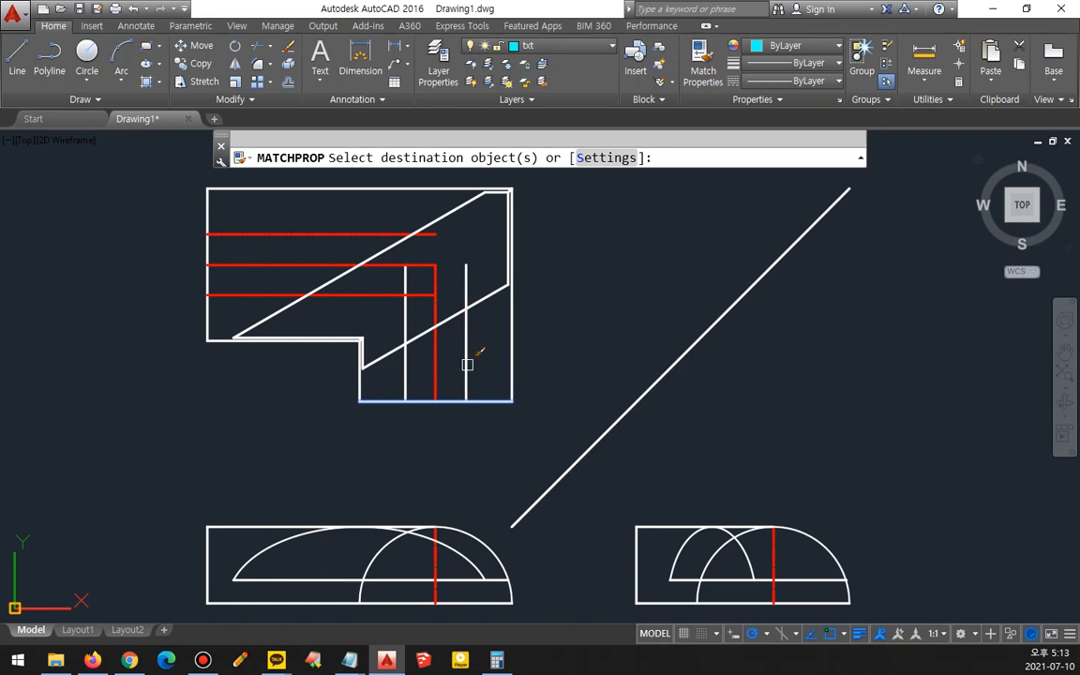
{"action": "left_click", "coordinate": [400, 296]}
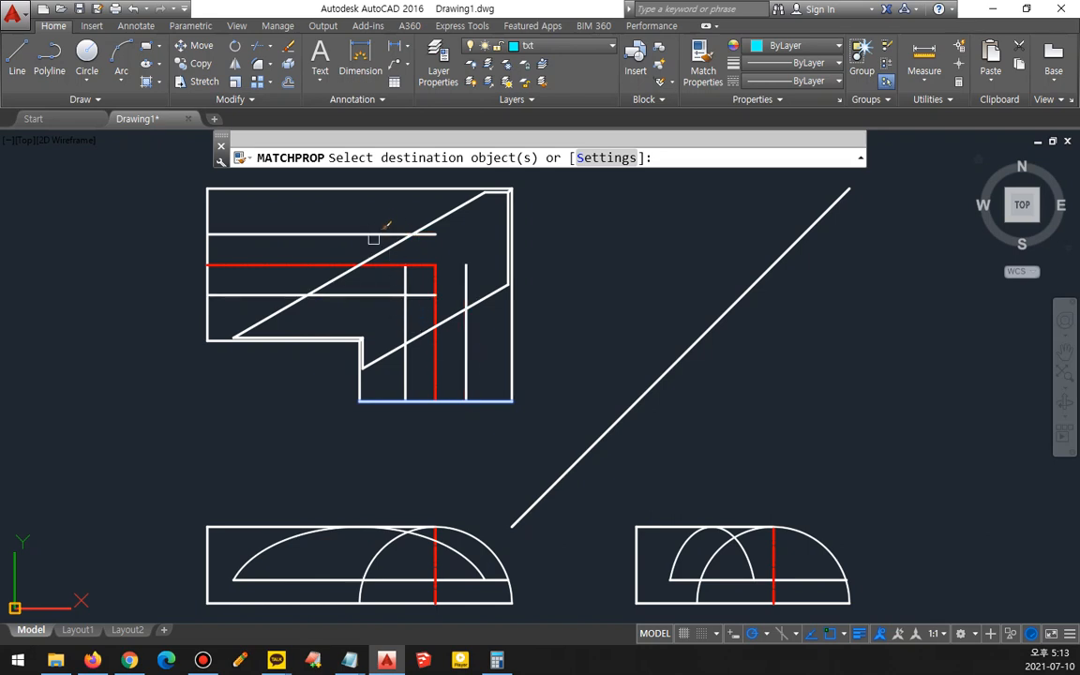
{"action": "key", "text": "Escape"}
- Trim the new top view lines where they cross the slanted edge
{"action": "type", "text": "tr"}
{"action": "key", "text": "space"}
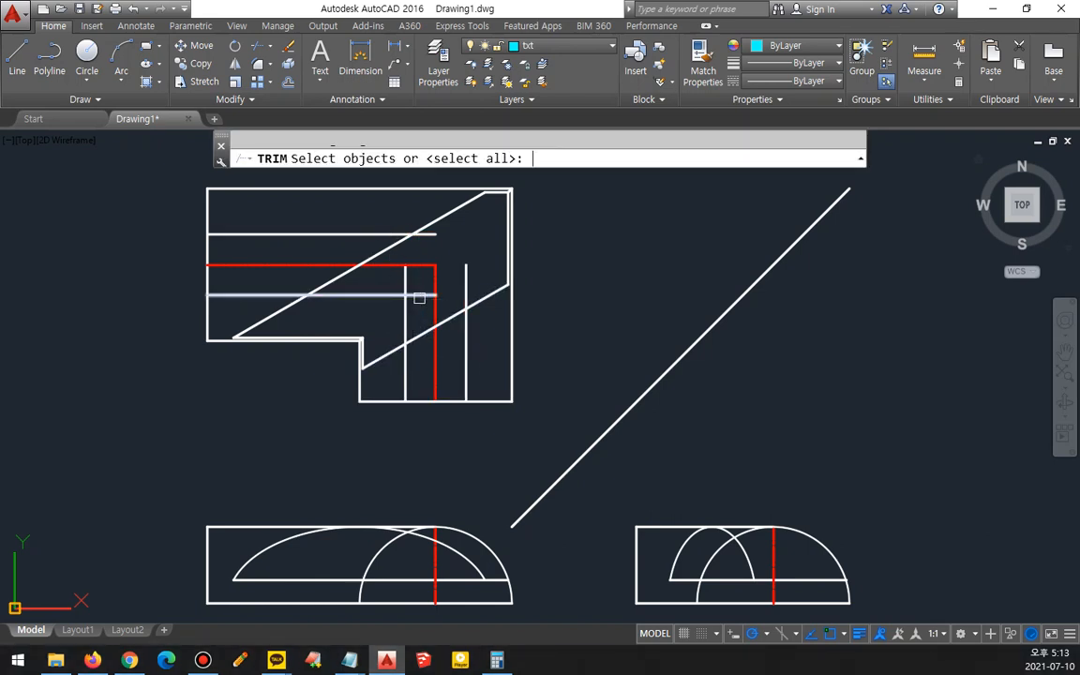
{"action": "key", "text": "space"}
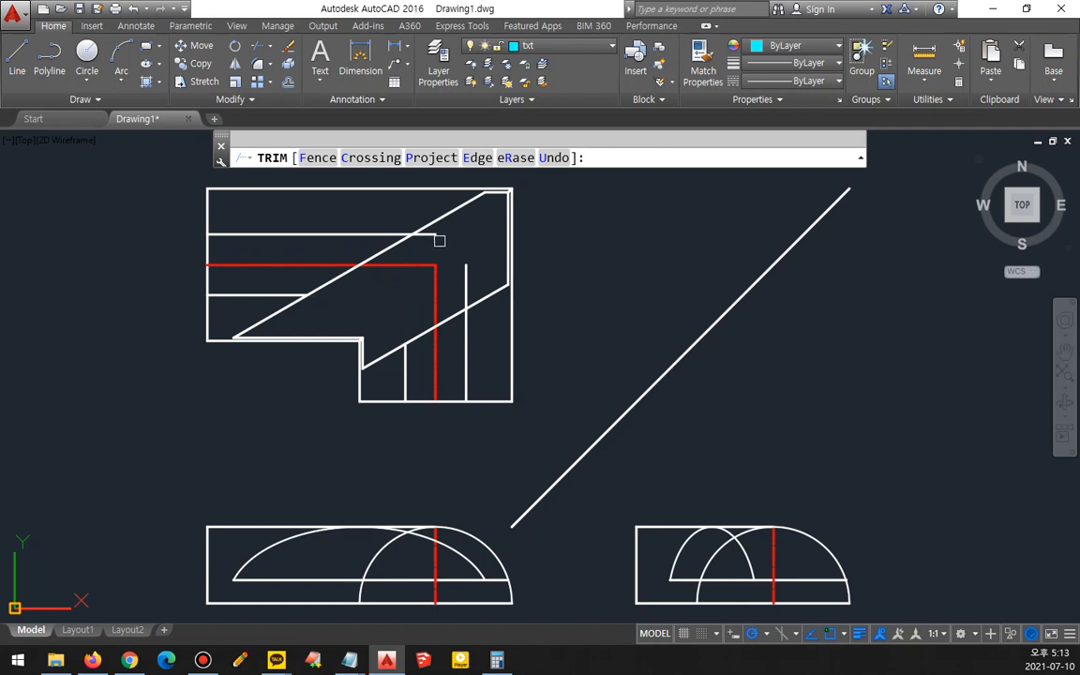
{"action": "key", "text": "Escape"}
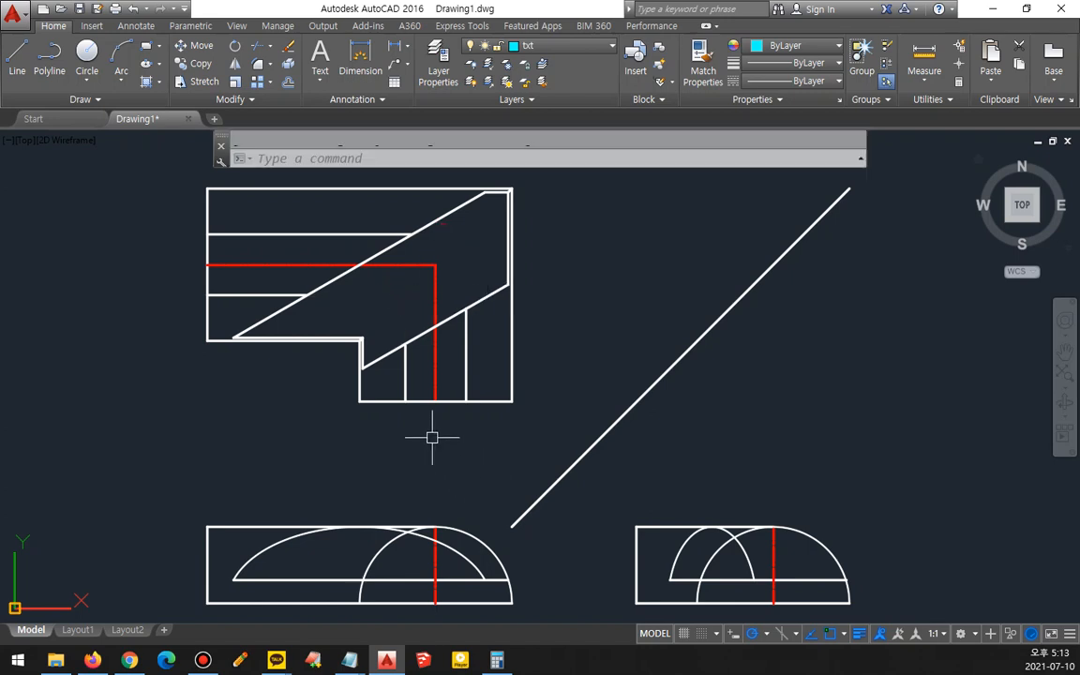
{"action": "mouse_move", "coordinate": [333, 460]}
{"action": "left_mouse_down"}
{"action": "mouse_move", "coordinate": [353, 71]}
{"action": "mouse_move", "coordinate": [535, 412]}
{"action": "left_mouse_up"}
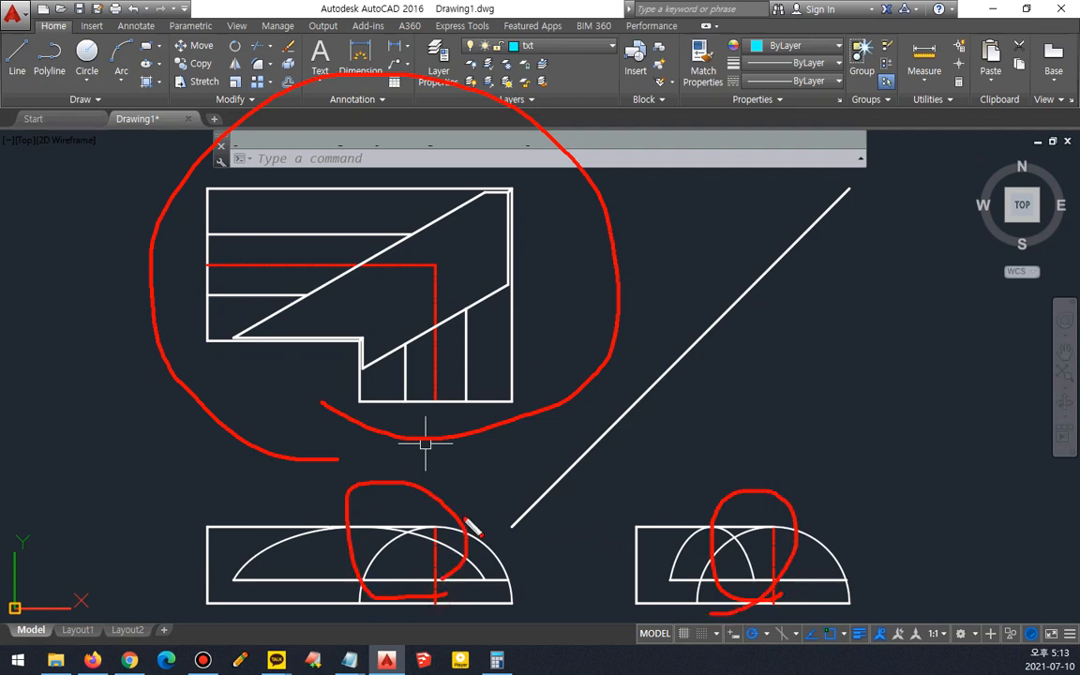
{"action": "key", "text": "Escape"}
- Offset the front view's vertical centre line 40 to both sides
{"action": "scroll", "coordinate": [406, 575], "scroll_direction": "up", "scroll_amount": 4}
{"action": "scroll", "coordinate": [441, 550], "scroll_direction": "down", "scroll_amount": 2}
{"action": "middle_click_drag", "start_coordinate": [445, 520], "coordinate": [461, 385]}
{"action": "type", "text": "o"}
{"action": "key", "text": "Return"}
{"action": "type", "text": "40"}
{"action": "key", "text": "Return"}
{"action": "left_click", "coordinate": [486, 409]}
{"action": "left_click", "coordinate": [493, 410]}
{"action": "left_click", "coordinate": [483, 412]}
{"action": "left_click", "coordinate": [484, 412]}
- Offset the side view's vertical centre line 40 to both sides
{"action": "middle_click_drag", "start_coordinate": [940, 425], "coordinate": [654, 425]}
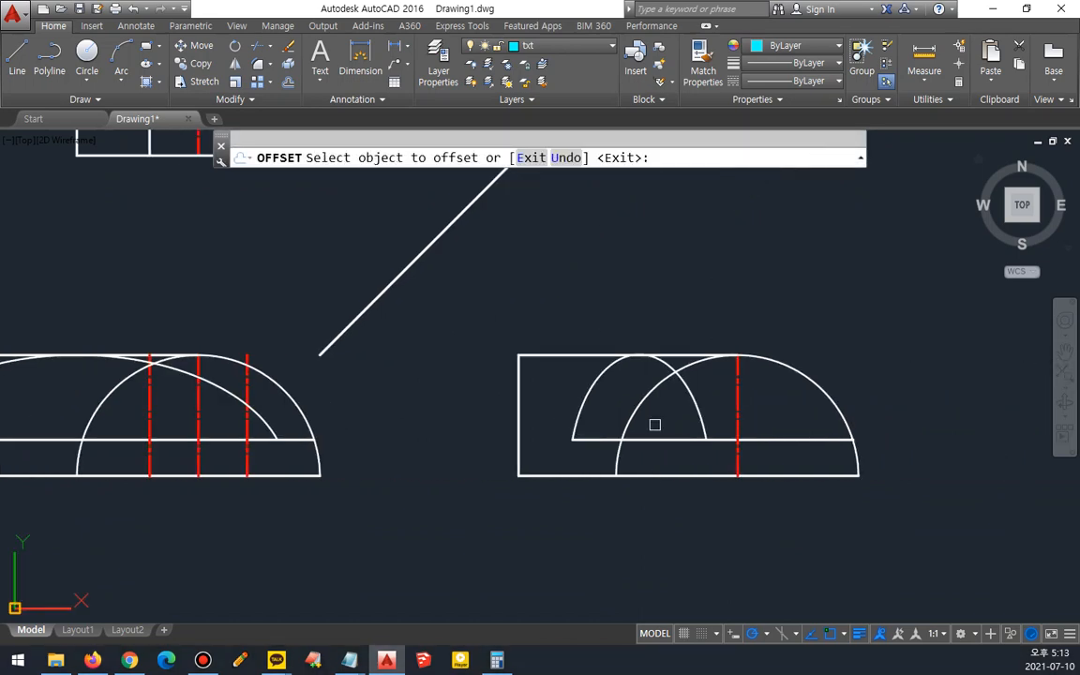
{"action": "left_click", "coordinate": [738, 390]}
{"action": "left_click", "coordinate": [745, 386]}
{"action": "left_click", "coordinate": [738, 392]}
{"action": "left_click", "coordinate": [684, 414]}
{"action": "key", "text": "Return"}
- Offset the base lines of the front and side views 60 upward
{"action": "middle_click_drag", "start_coordinate": [294, 410], "coordinate": [409, 396]}
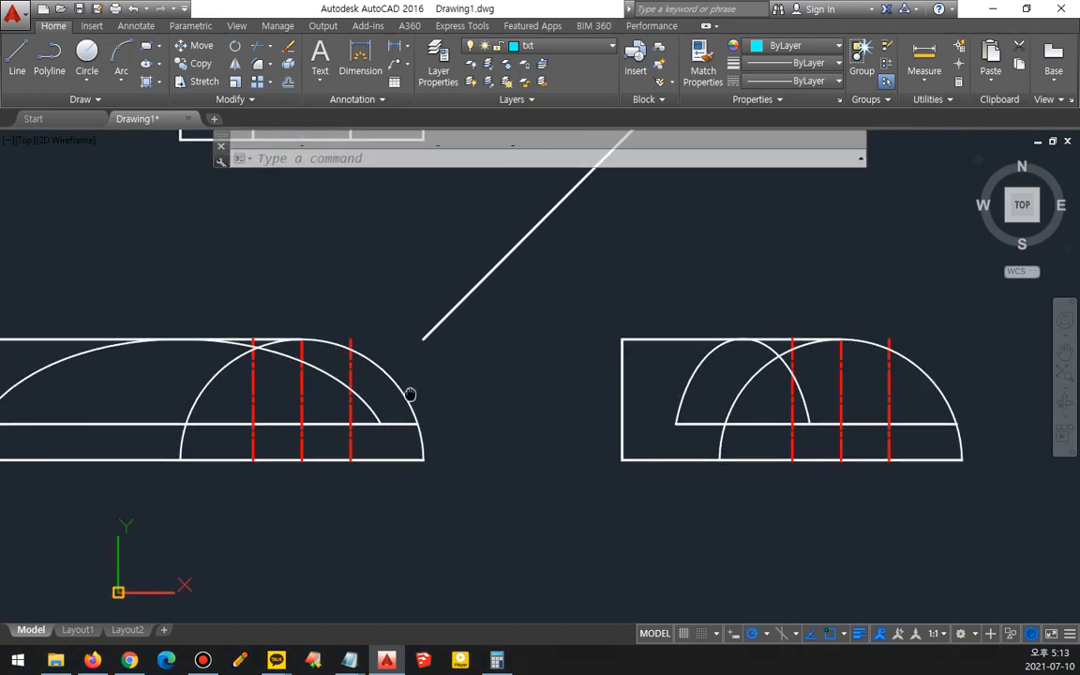
{"action": "key", "text": "Return"}
{"action": "type", "text": "40"}
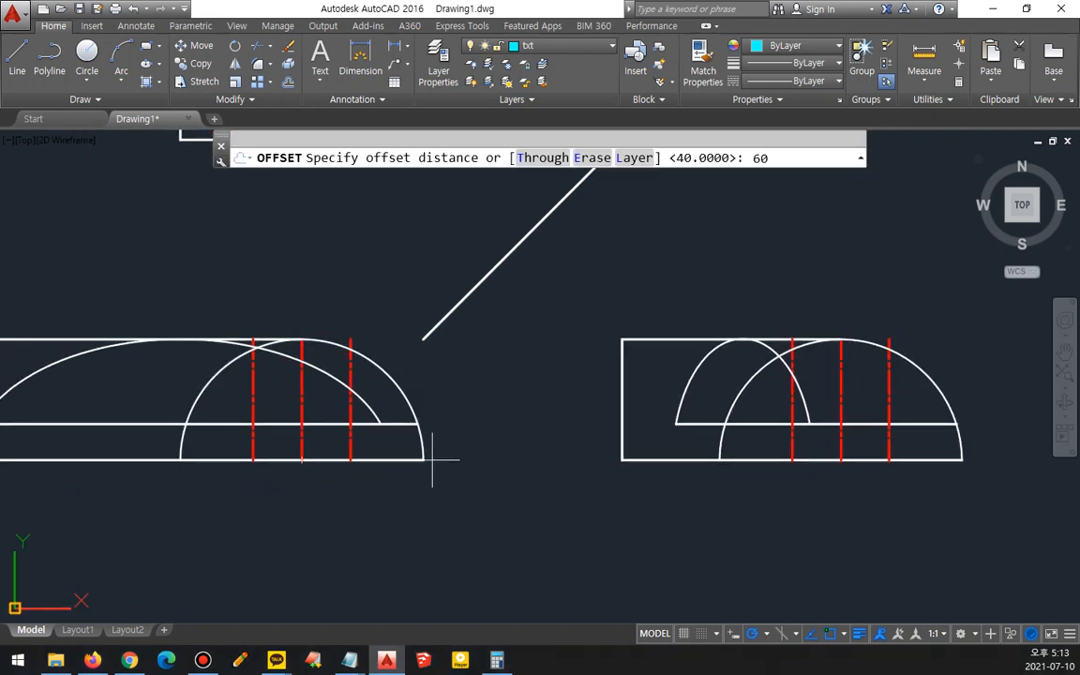
{"action": "key", "text": "Return"}
{"action": "left_click", "coordinate": [398, 460]}
{"action": "left_click", "coordinate": [403, 427]}
{"action": "left_click", "coordinate": [901, 456]}
{"action": "left_click", "coordinate": [907, 417]}
{"action": "key", "text": "Return"}
- Match the new offset lines in the side and front views to the white outline properties
{"action": "scroll", "coordinate": [889, 390], "scroll_direction": "up", "scroll_amount": 2}
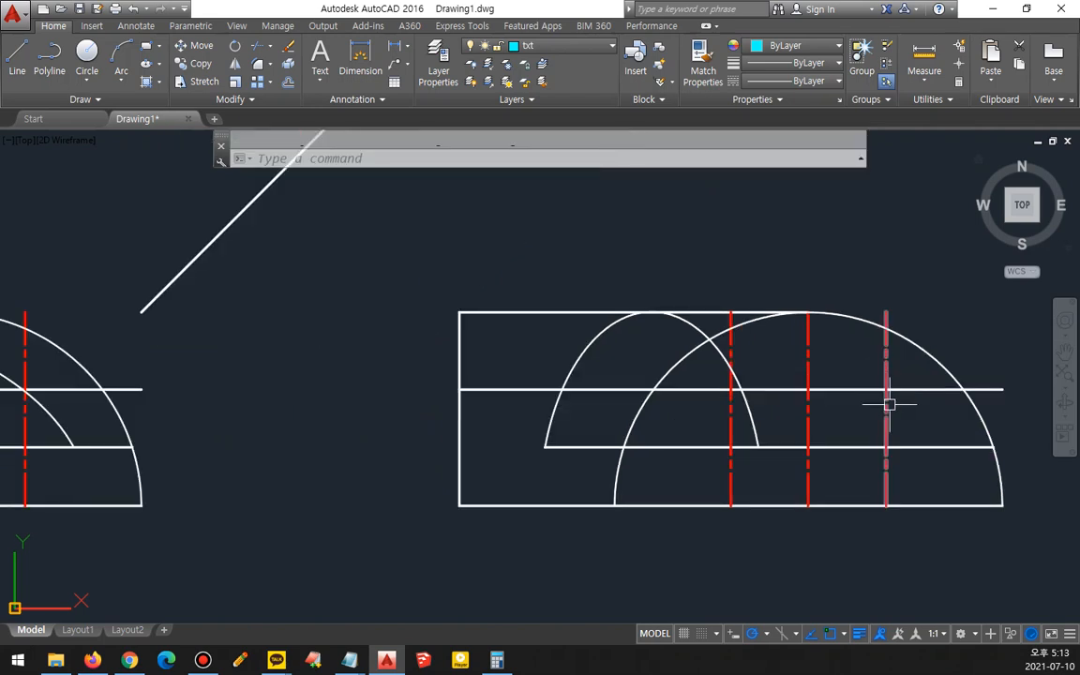
{"action": "type", "text": "ma"}
{"action": "key", "text": "Return"}
{"action": "left_click", "coordinate": [903, 389]}
{"action": "left_click", "coordinate": [882, 415]}
{"action": "left_click", "coordinate": [731, 429]}
{"action": "middle_click_drag", "start_coordinate": [178, 425], "coordinate": [567, 418]}
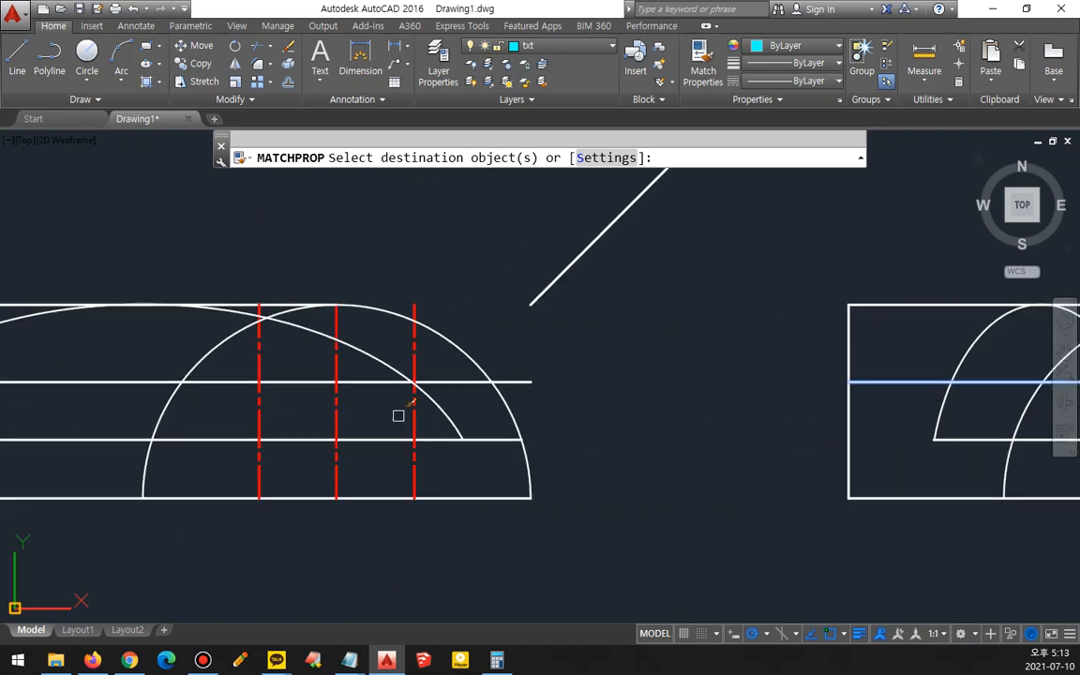
{"action": "key", "text": "Return"}
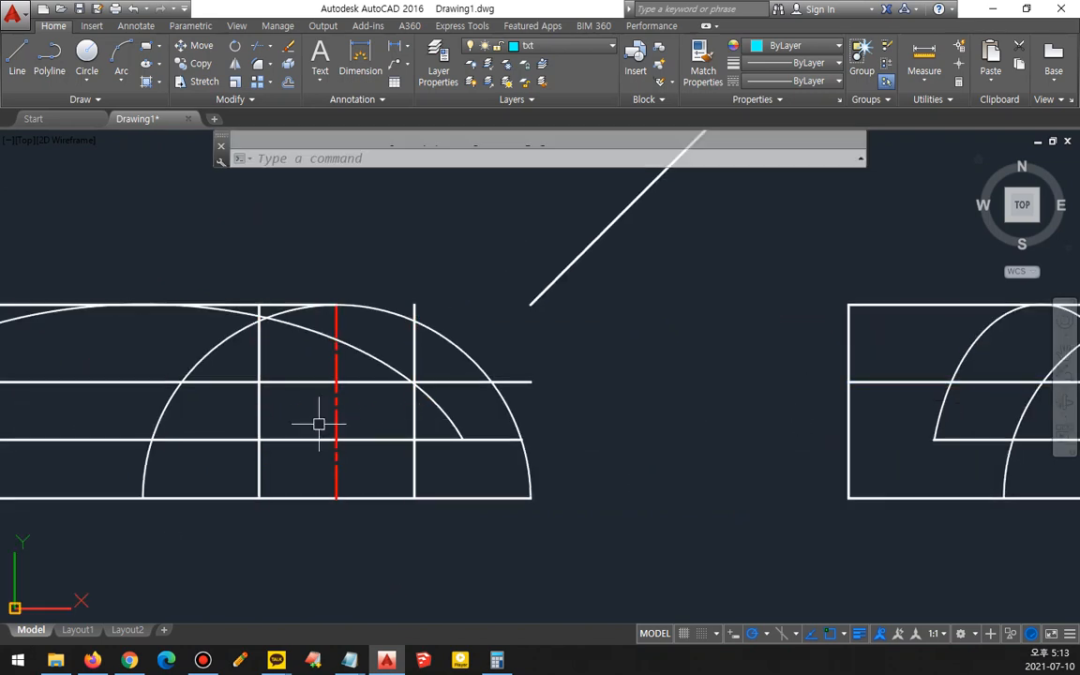
- Trim the new vertical lines in the front view below the upper offset line
{"action": "type", "text": "tr"}
{"action": "key", "text": "Return"}
{"action": "left_click", "coordinate": [416, 359]}
{"action": "left_click", "coordinate": [258, 369]}
{"action": "key", "text": "Return"}
{"action": "left_click", "coordinate": [272, 398]}
{"action": "left_click", "coordinate": [259, 410]}
{"action": "key", "text": "Escape"}
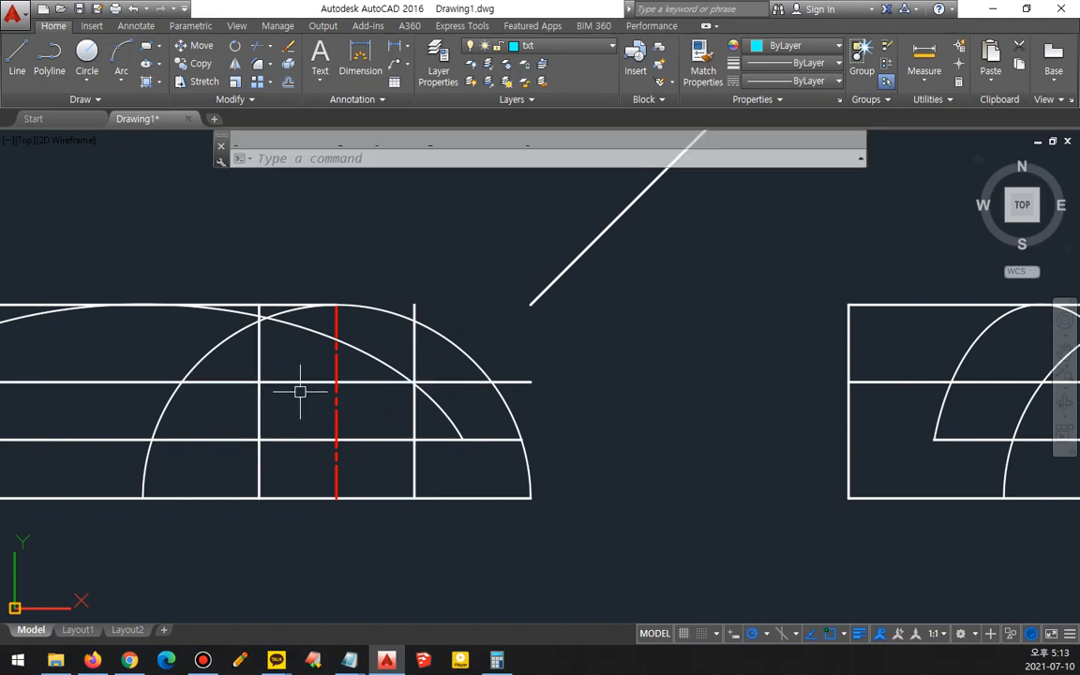
{"action": "key", "text": "Return"}
{"action": "left_click", "coordinate": [294, 382]}
{"action": "key", "text": "Return"}
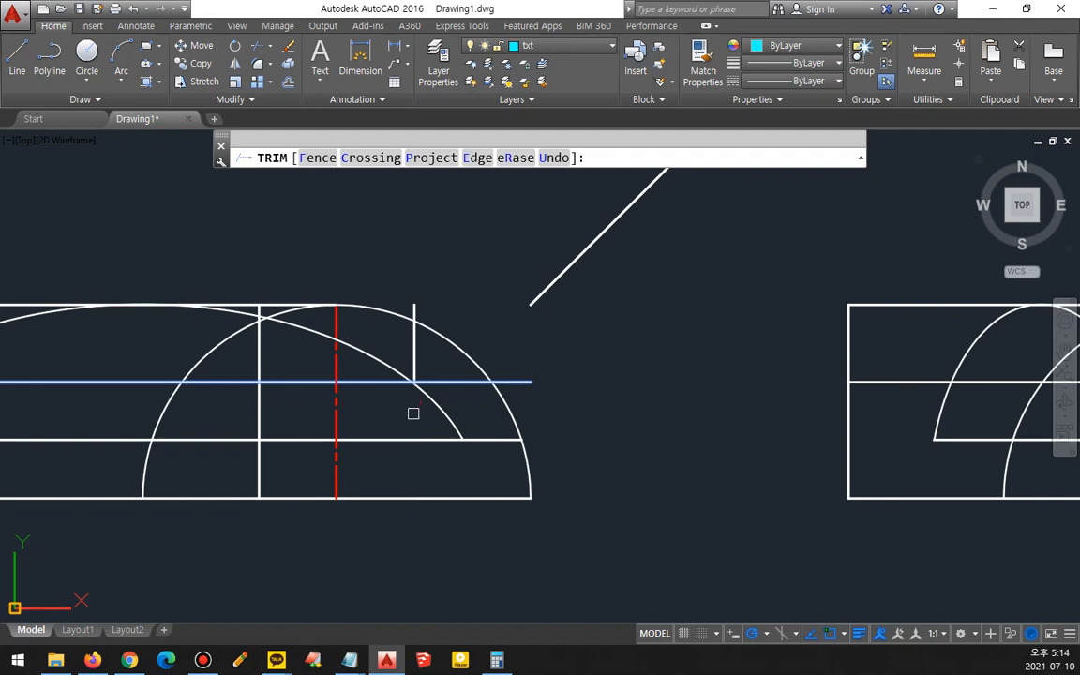
{"action": "key", "text": "Escape"}
- Fillet the upper offset line with the right vertical line in the front view to close the corner
{"action": "type", "text": "f"}
{"action": "key", "text": "Return"}
{"action": "left_click", "coordinate": [390, 382]}
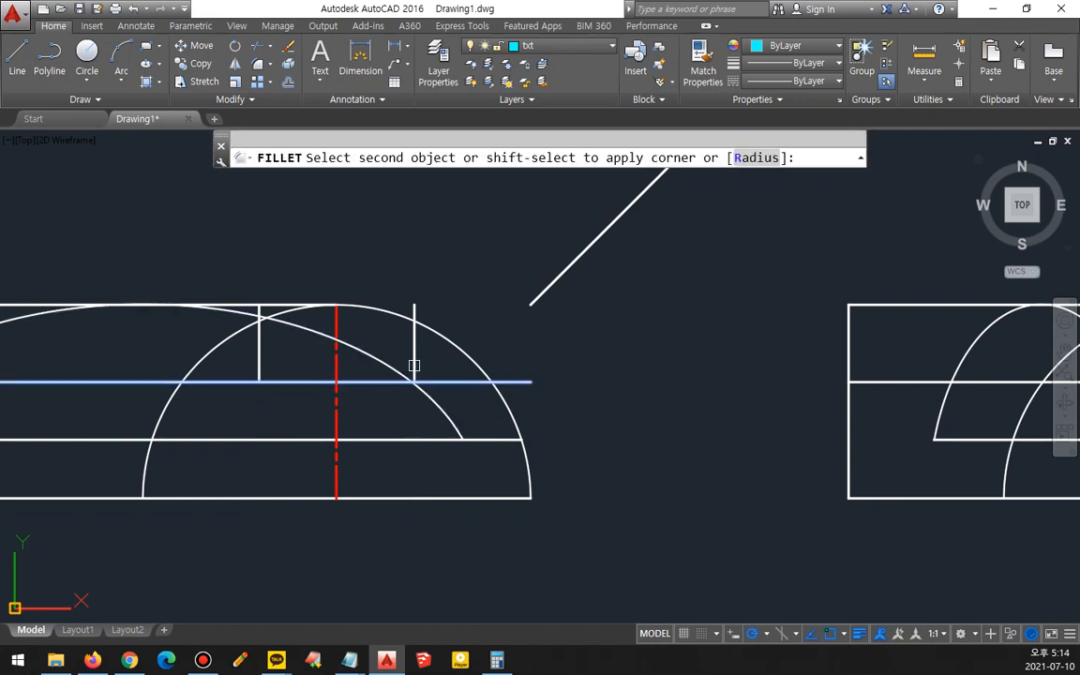
{"action": "left_click", "coordinate": [414, 367]}
- Trim the side view's new vertical lines below the upper offset line
{"action": "middle_click_drag", "start_coordinate": [239, 422], "coordinate": [520, 397]}
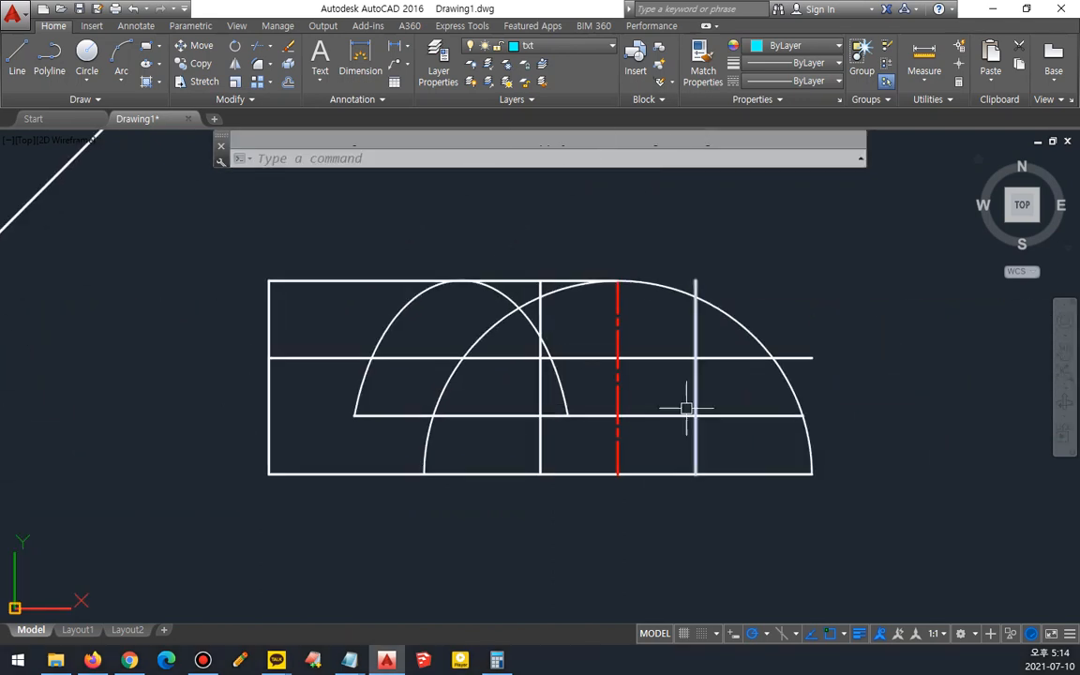
{"action": "type", "text": "tr"}
{"action": "key", "text": "Return"}
{"action": "left_click", "coordinate": [666, 358]}
{"action": "key", "text": "Return"}
{"action": "left_click", "coordinate": [702, 378]}
{"action": "left_click", "coordinate": [687, 385]}
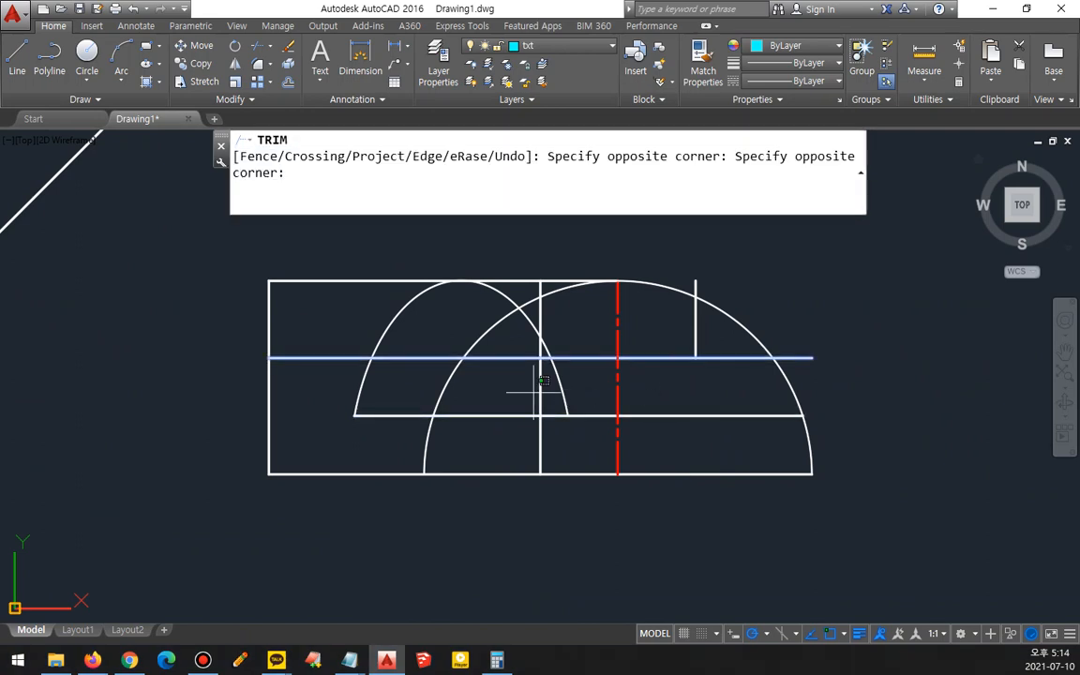
{"action": "key", "text": "Escape"}
- Fillet the upper offset line with the right vertical line in the side view to close the corner
{"action": "type", "text": "f"}
{"action": "key", "text": "Return"}
{"action": "left_click", "coordinate": [691, 358]}
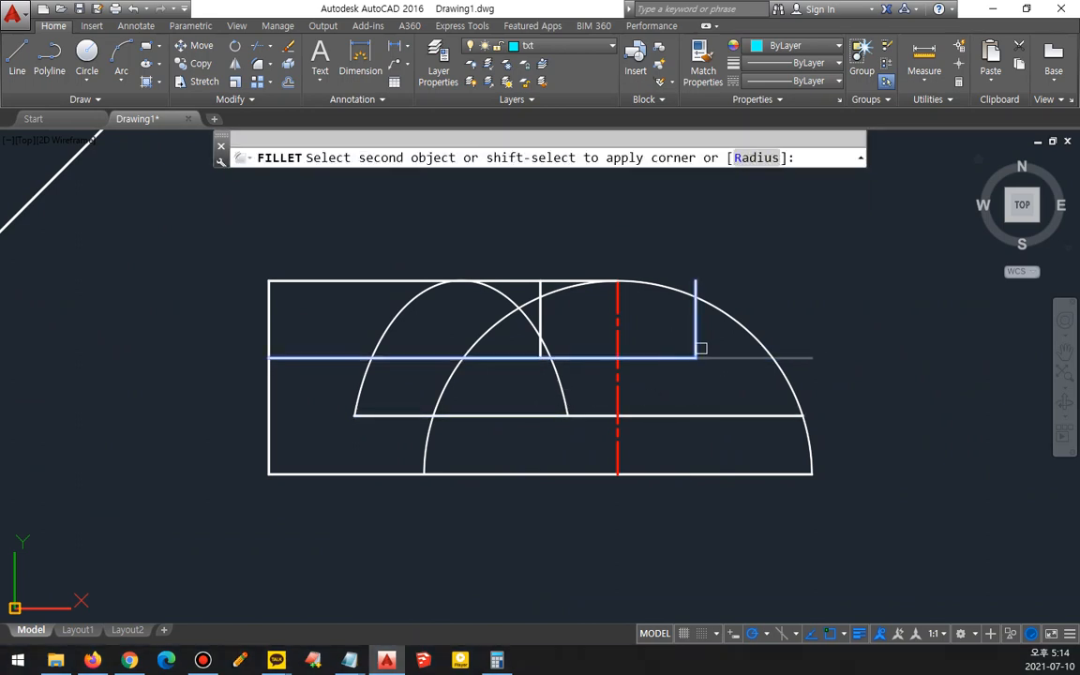
{"action": "left_click", "coordinate": [700, 352]}
{"action": "scroll", "coordinate": [566, 412], "scroll_direction": "down", "scroll_amount": 4}
{"action": "middle_click_drag", "start_coordinate": [380, 397], "coordinate": [534, 571]}
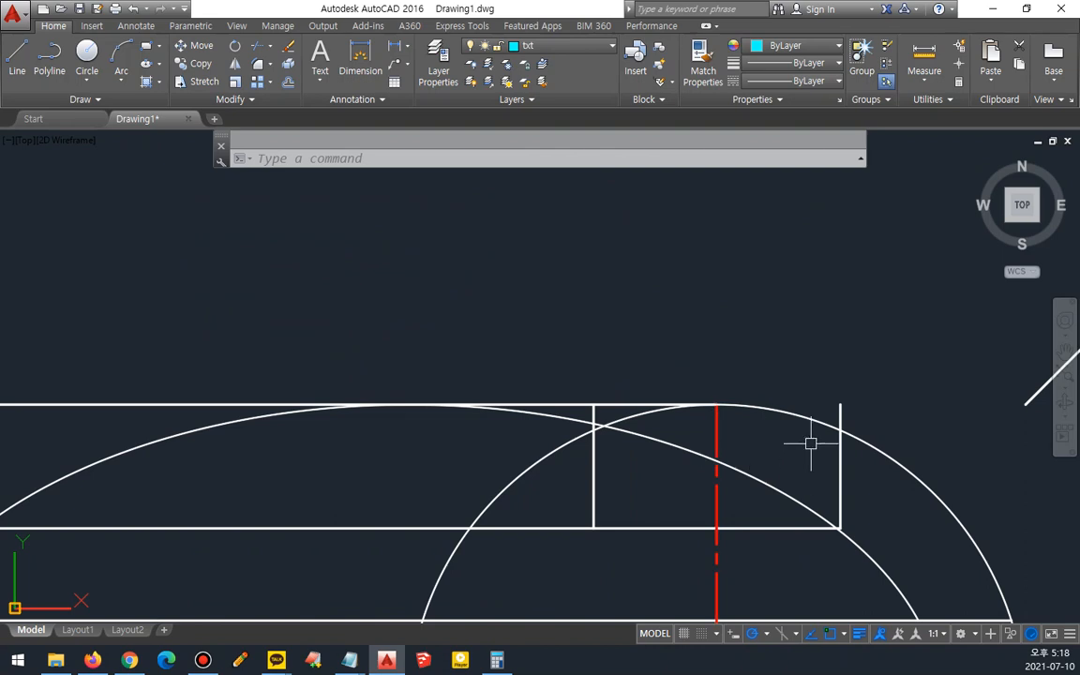
{"action": "mouse_move", "coordinate": [826, 526]}
{"action": "left_mouse_down"}
{"action": "mouse_move", "coordinate": [607, 530]}
{"action": "mouse_move", "coordinate": [573, 382]}
{"action": "left_mouse_up"}
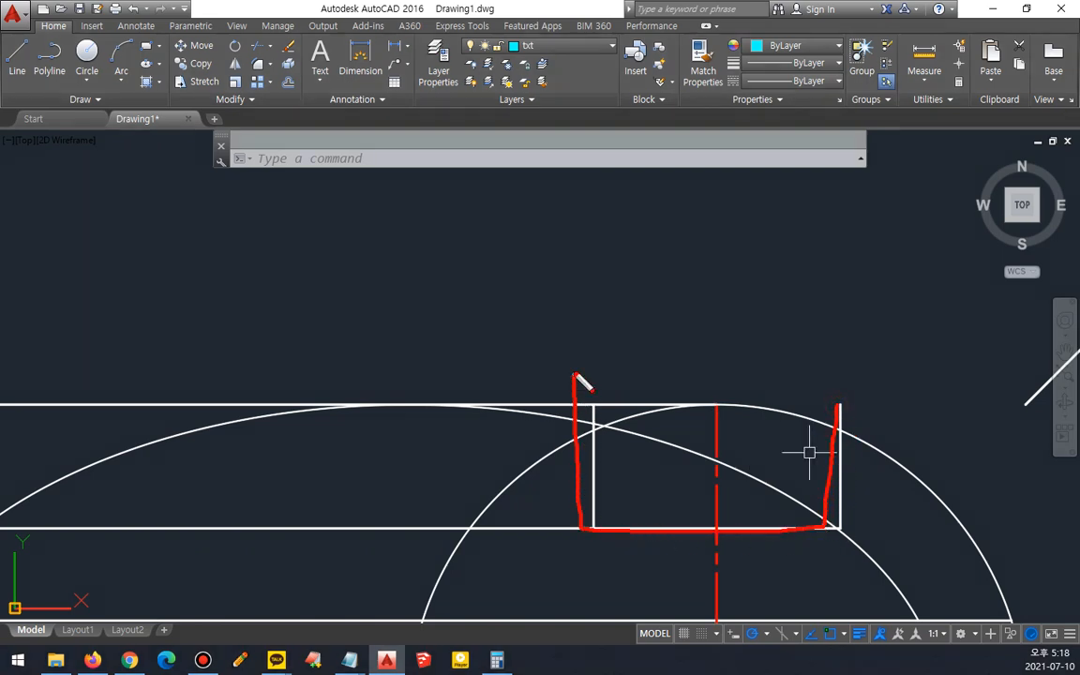
{"action": "mouse_move", "coordinate": [929, 507]}
{"action": "left_mouse_down"}
{"action": "mouse_move", "coordinate": [689, 412]}
{"action": "mouse_move", "coordinate": [576, 445]}
{"action": "left_mouse_up"}
{"action": "mouse_move", "coordinate": [650, 438]}
{"action": "left_mouse_down"}
{"action": "mouse_move", "coordinate": [705, 428]}
{"action": "mouse_move", "coordinate": [607, 451]}
{"action": "left_mouse_up"}
{"action": "key", "text": "Escape"}
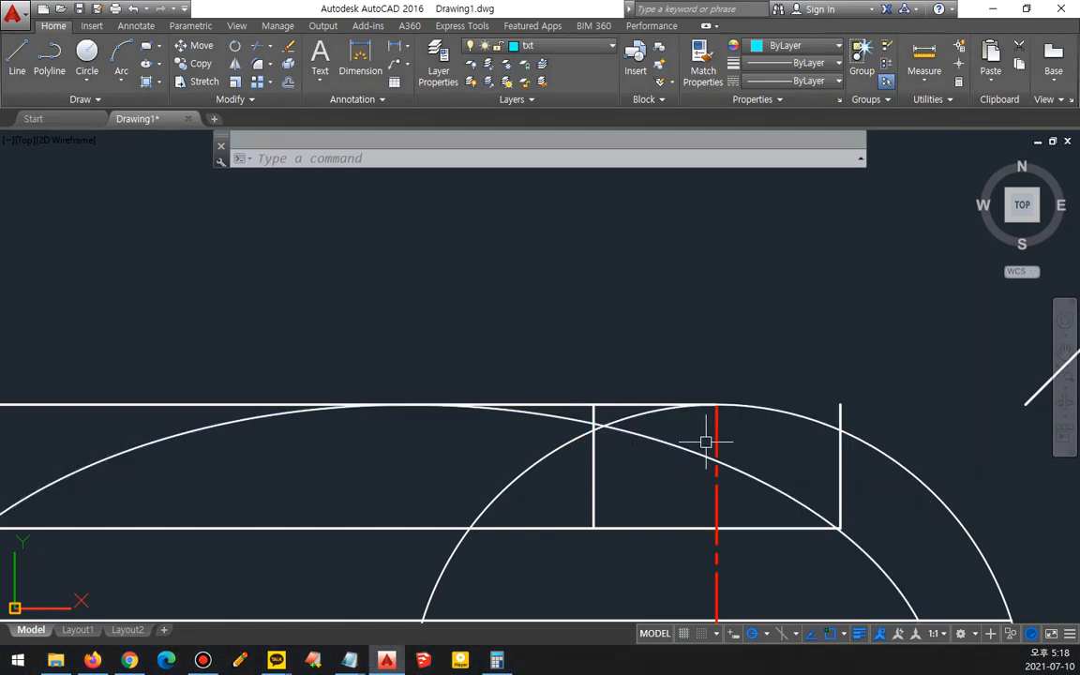
- Draw a horizontal line in the front view from the right cut line's intersection with the arc to the left outline
{"action": "type", "text": "l"}
{"action": "key", "text": "Return"}
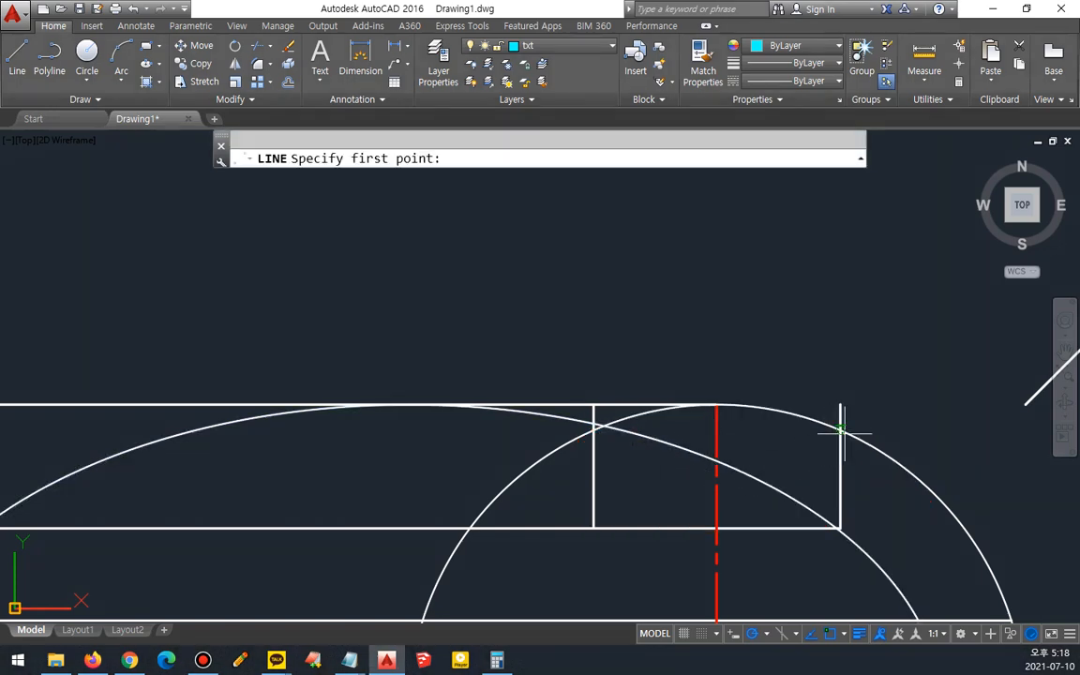
{"action": "left_click", "coordinate": [841, 431]}
{"action": "scroll", "coordinate": [544, 433], "scroll_direction": "down", "scroll_amount": 4}
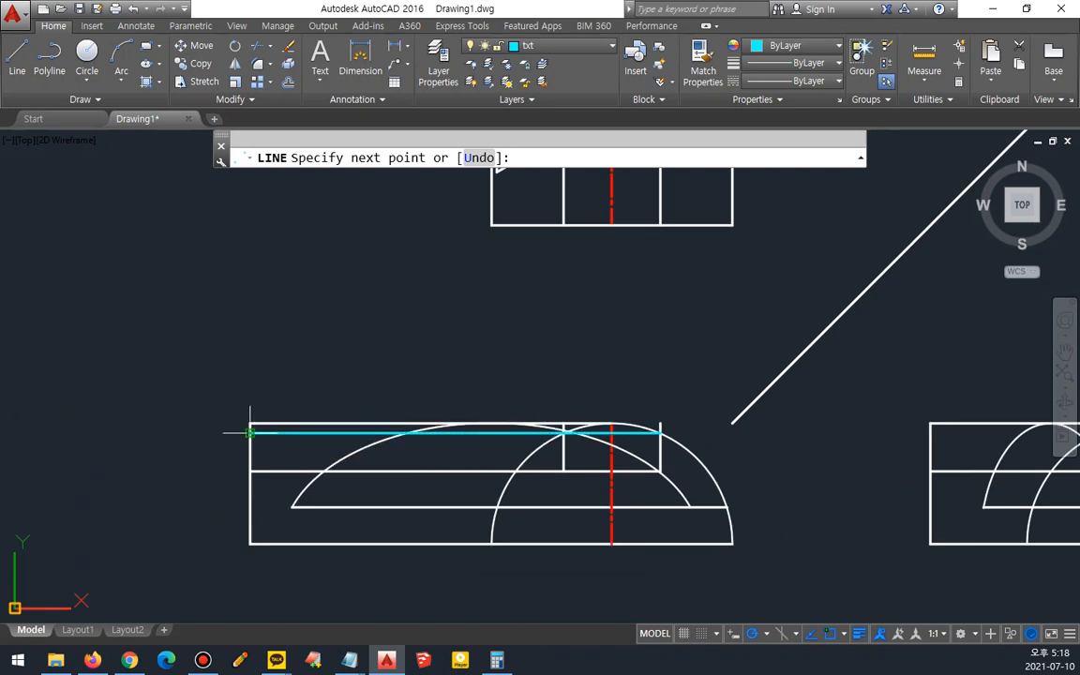
{"action": "left_click", "coordinate": [250, 432]}
{"action": "key", "text": "Return"}
- Trim the front view's geometry above the new line and delete the old top edge
{"action": "type", "text": "tr"}
{"action": "key", "text": "Return"}
- Match the new front view top line's properties to the white outline
{"action": "key", "text": "Return"}
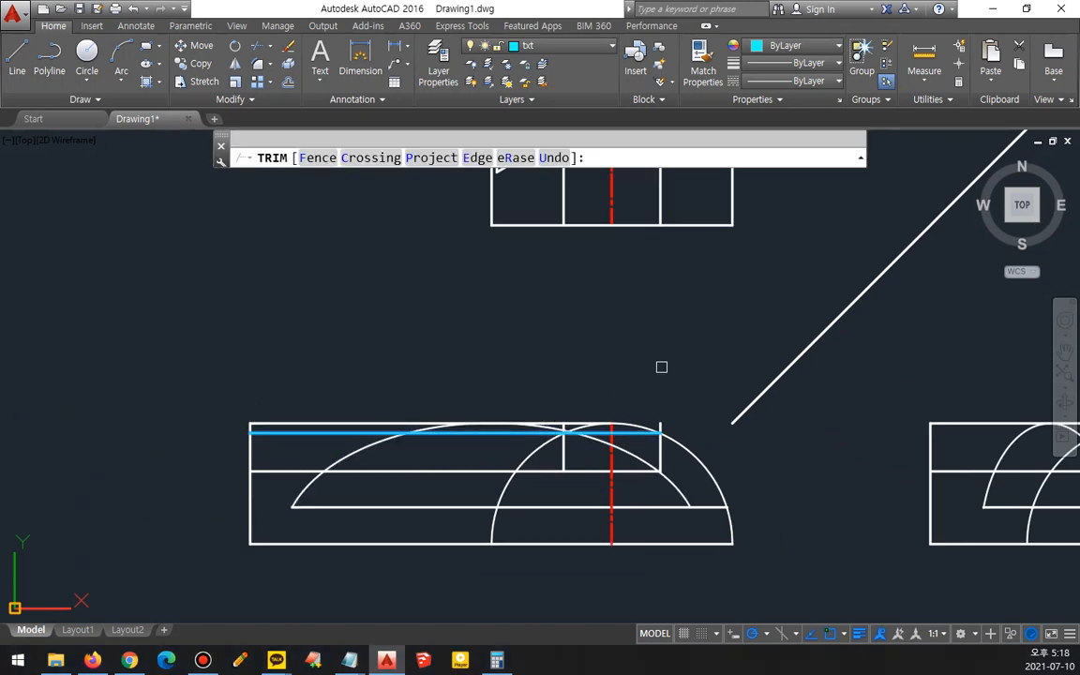
{"action": "left_click", "coordinate": [696, 359]}
{"action": "left_click", "coordinate": [169, 426]}
{"action": "key", "text": "Escape"}
{"action": "left_click", "coordinate": [400, 423]}
{"action": "key", "text": "Delete"}
{"action": "type", "text": "ma"}
{"action": "key", "text": "Return"}
{"action": "left_click", "coordinate": [525, 458]}
{"action": "left_click", "coordinate": [517, 434]}
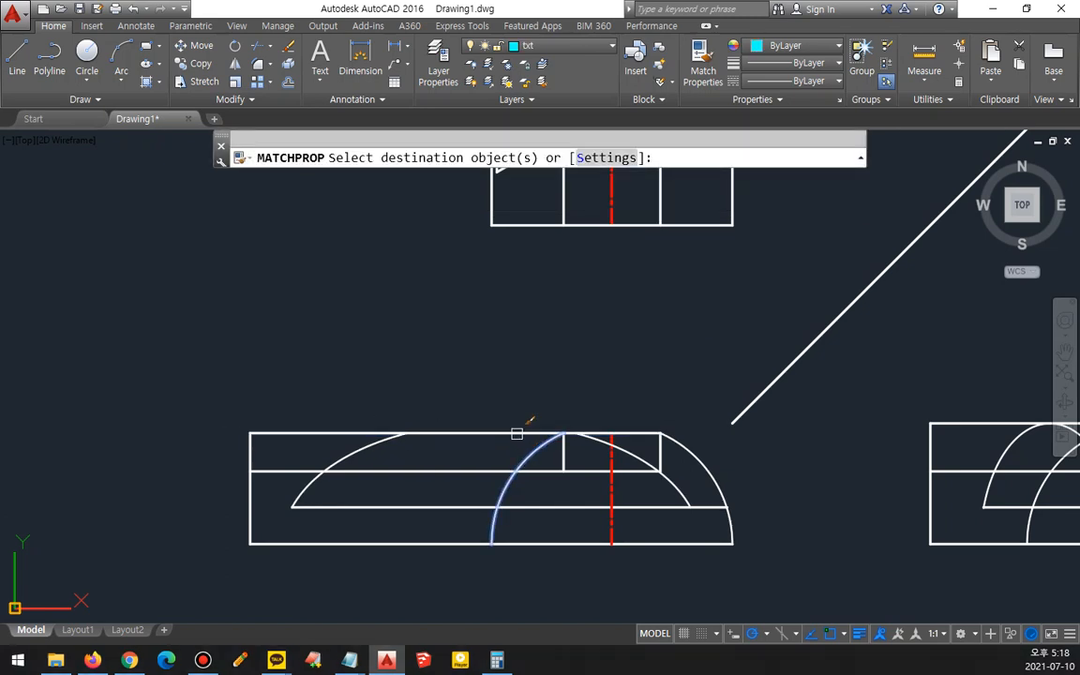
{"action": "key", "text": "Escape"}
- Draw a horizontal line in the side view from the right cut line's intersection with the arc to the left outline
{"action": "middle_click_drag", "start_coordinate": [669, 471], "coordinate": [195, 448]}
{"action": "scroll", "coordinate": [752, 407], "scroll_direction": "up", "scroll_amount": 6}
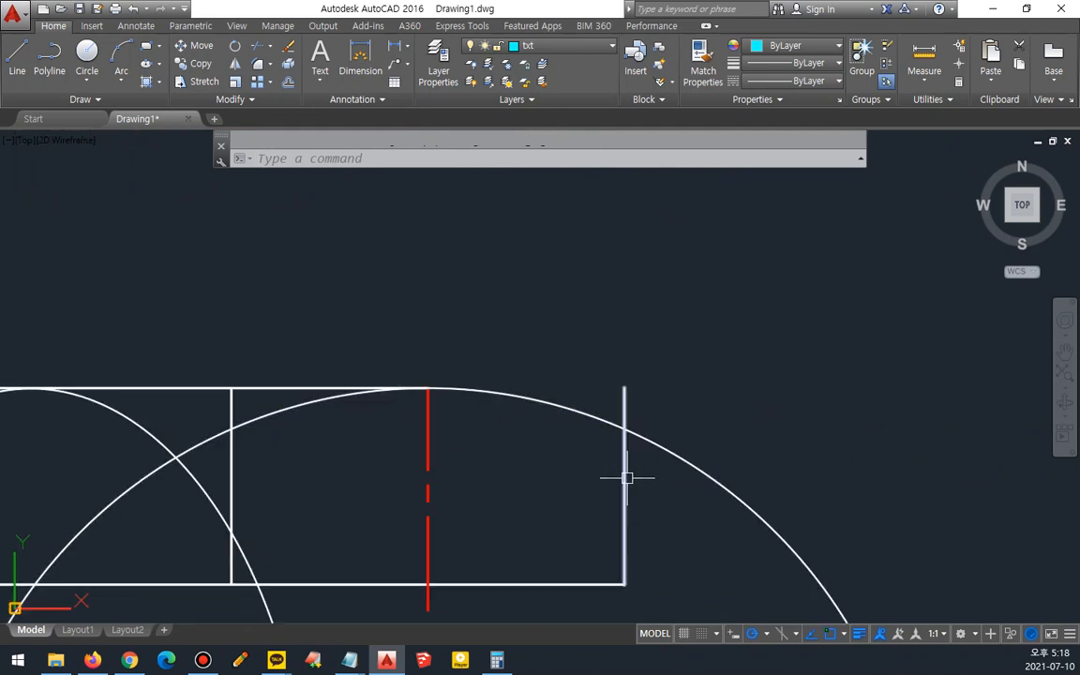
{"action": "middle_click_drag", "start_coordinate": [684, 440], "coordinate": [814, 386]}
{"action": "type", "text": "l"}
{"action": "key", "text": "Return"}
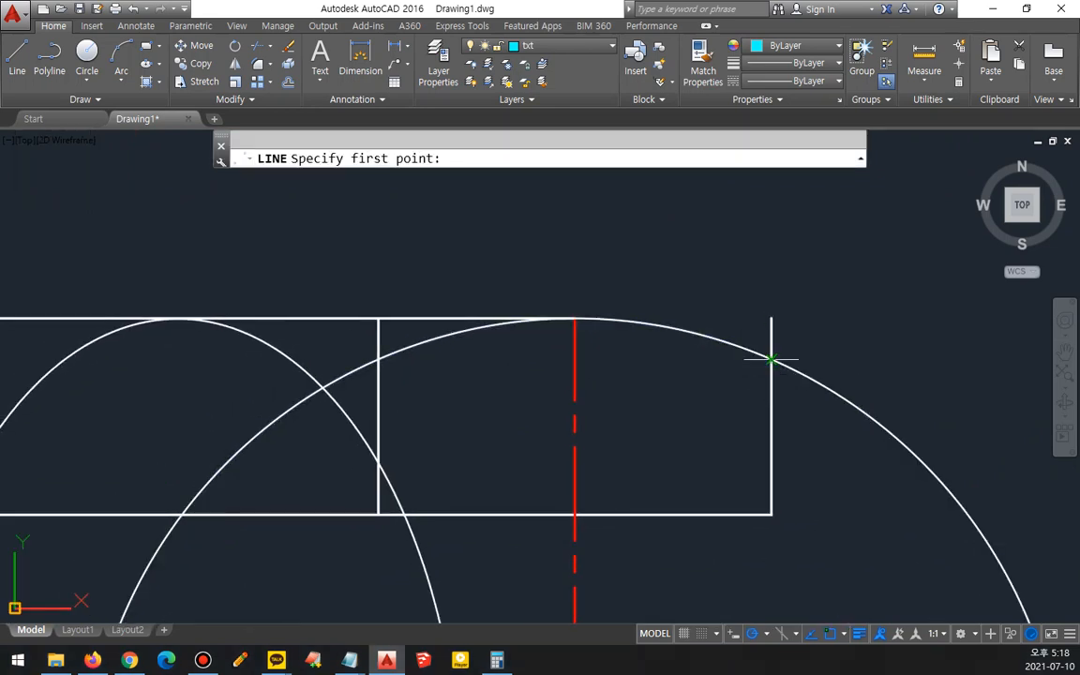
{"action": "left_click", "coordinate": [768, 361]}
{"action": "scroll", "coordinate": [525, 361], "scroll_direction": "down", "scroll_amount": 4}
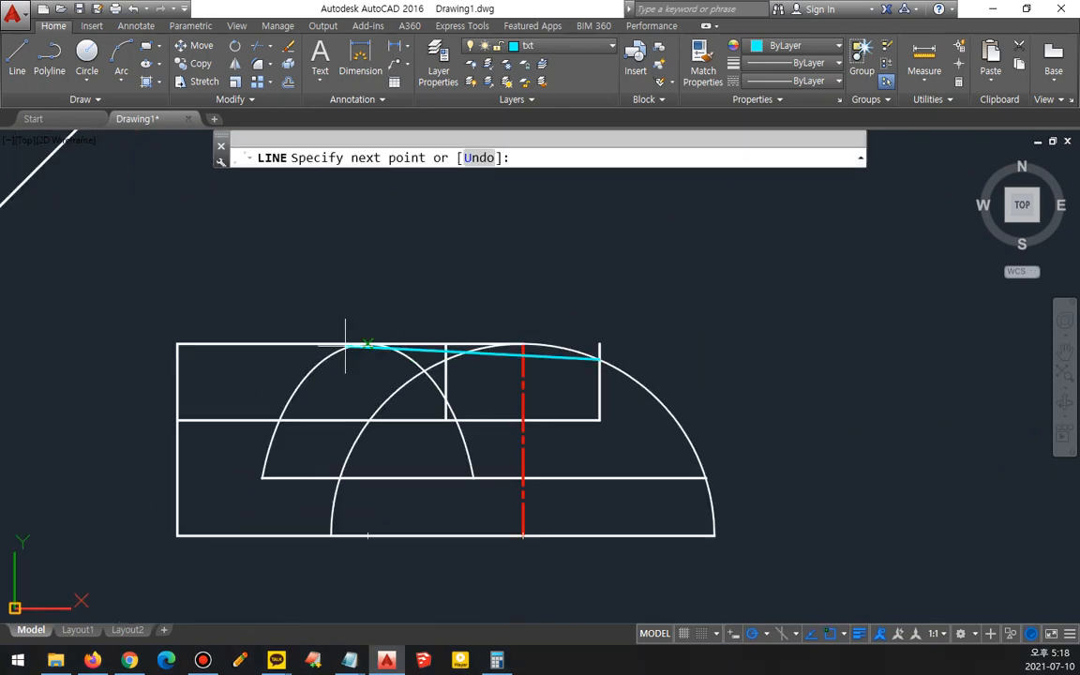
{"action": "left_click", "coordinate": [178, 359]}
{"action": "key", "text": "Return"}
- Trim the side view's geometry above the new line and delete the leftover top edge
{"action": "type", "text": "tr"}
{"action": "key", "text": "Return"}
{"action": "key", "text": "Return"}
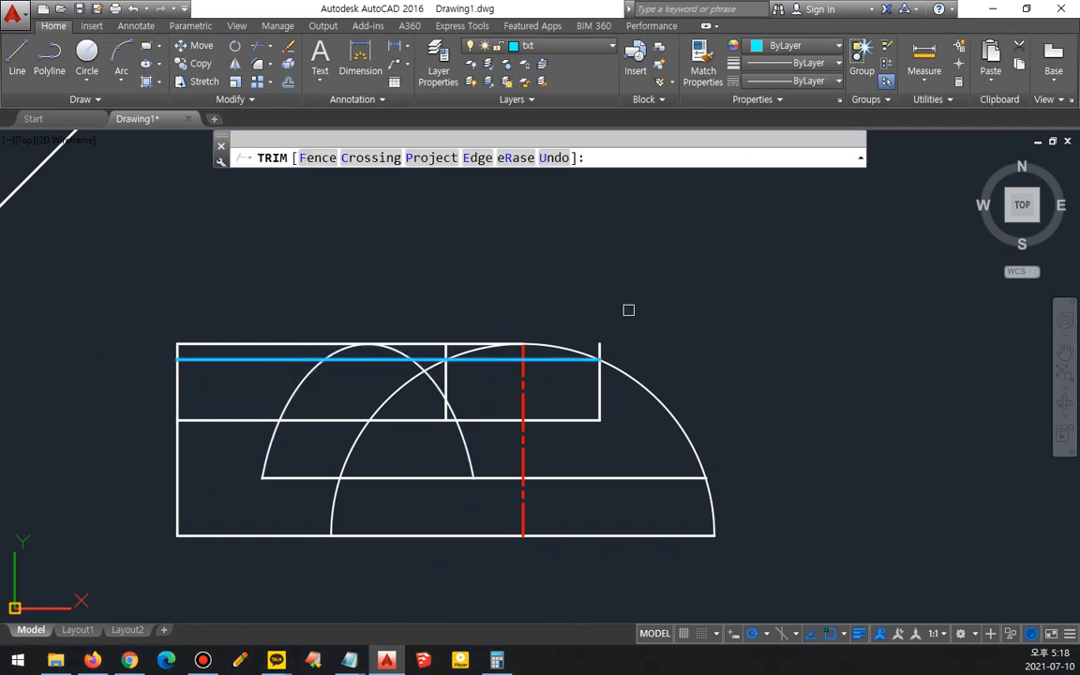
{"action": "left_click", "coordinate": [645, 298]}
{"action": "left_click", "coordinate": [101, 356]}
- Match the new side view top line's properties to the white outline
{"action": "key", "text": "Return"}
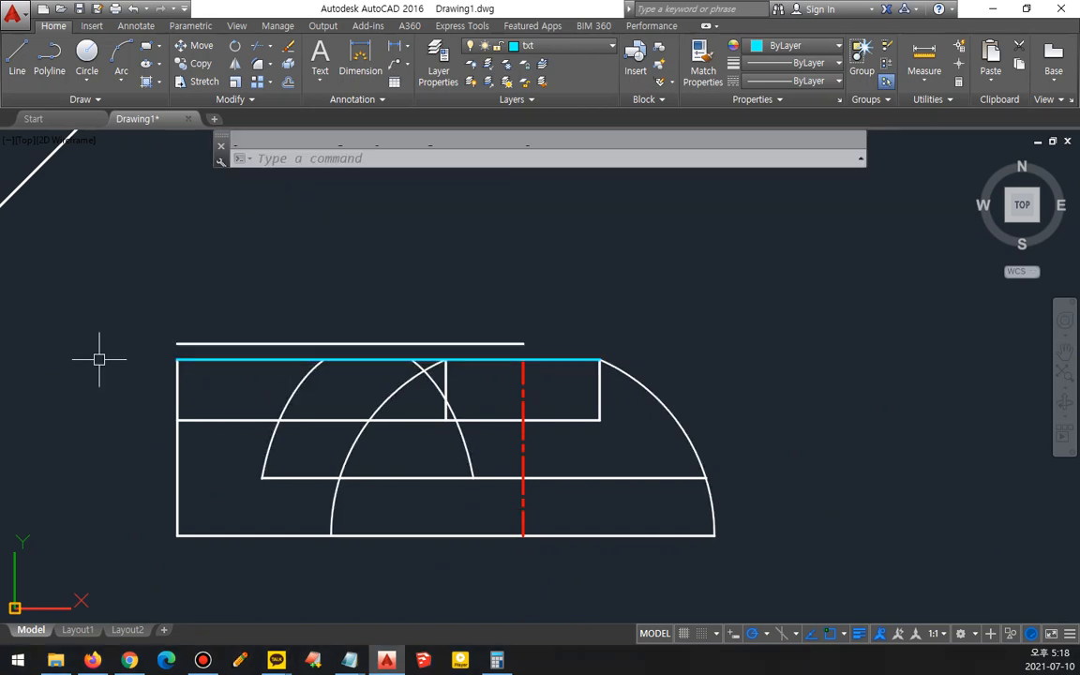
{"action": "left_click", "coordinate": [206, 335]}
{"action": "key", "text": "Delete"}
{"action": "type", "text": "ma"}
{"action": "key", "text": "Return"}
{"action": "left_click", "coordinate": [295, 385]}
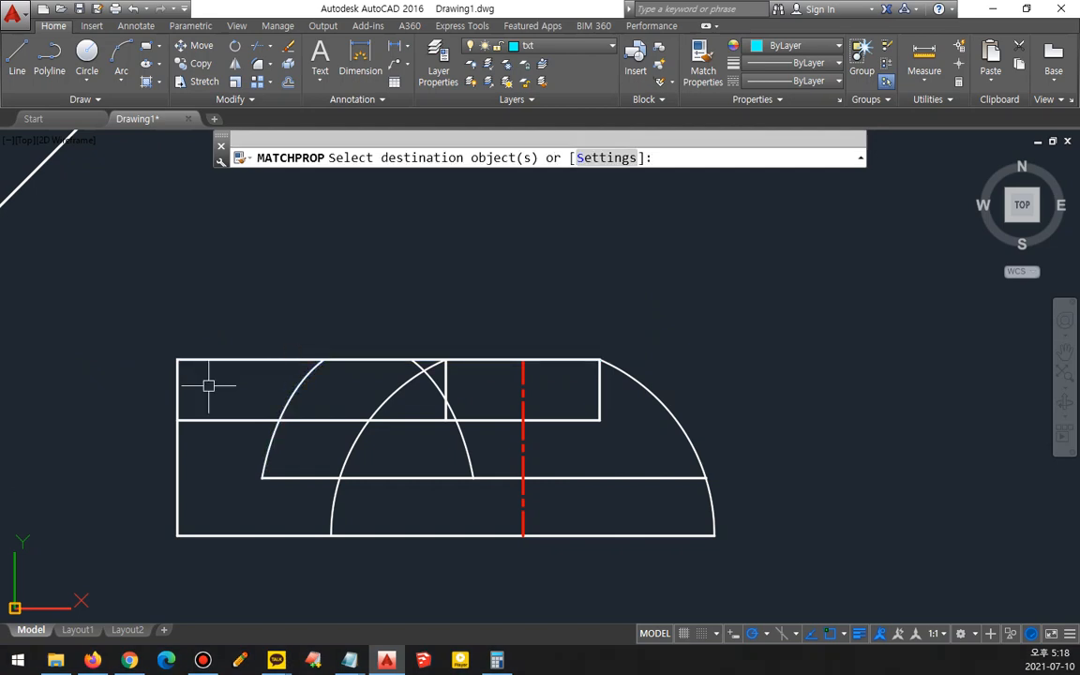
{"action": "left_click", "coordinate": [252, 359]}
{"action": "key", "text": "Return"}
{"action": "mouse_move", "coordinate": [251, 354]}
{"action": "middle_mouse_down"}
{"action": "mouse_move", "coordinate": [362, 335]}
{"action": "mouse_move", "coordinate": [373, 320]}
{"action": "mouse_move", "coordinate": [703, 334]}
{"action": "middle_mouse_up"}
{"action": "scroll", "coordinate": [624, 344], "scroll_direction": "down", "scroll_amount": 2}
{"action": "middle_click_drag", "start_coordinate": [402, 356], "coordinate": [539, 460]}
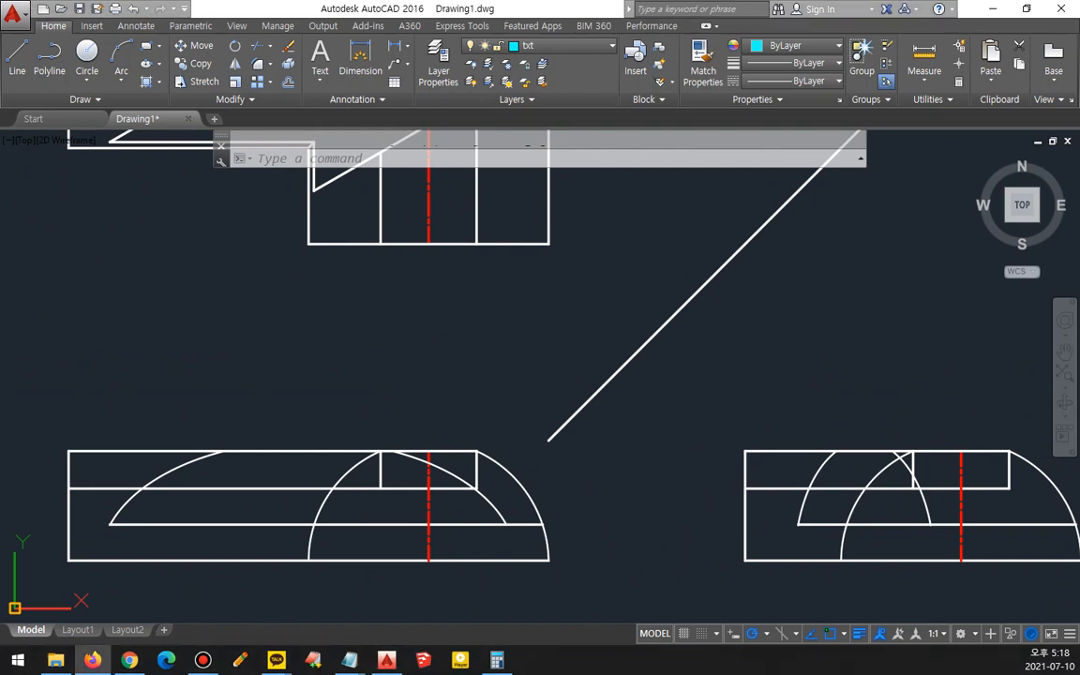
{"action": "left_click", "coordinate": [183, 436]}
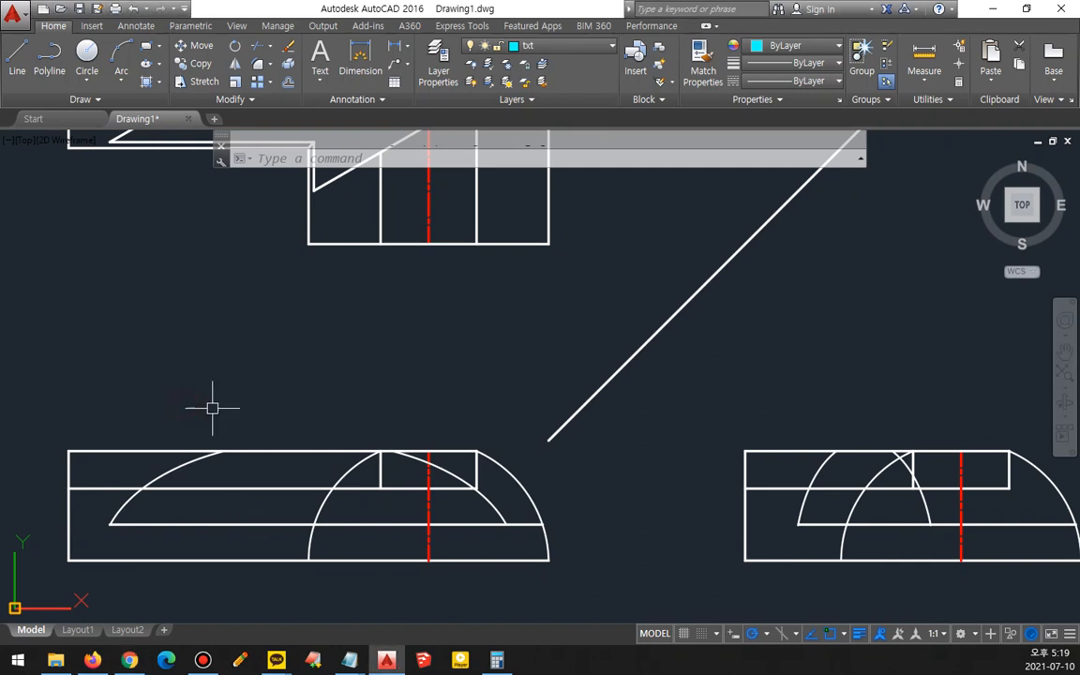
{"action": "type", "text": "l"}
{"action": "key", "text": "Return"}
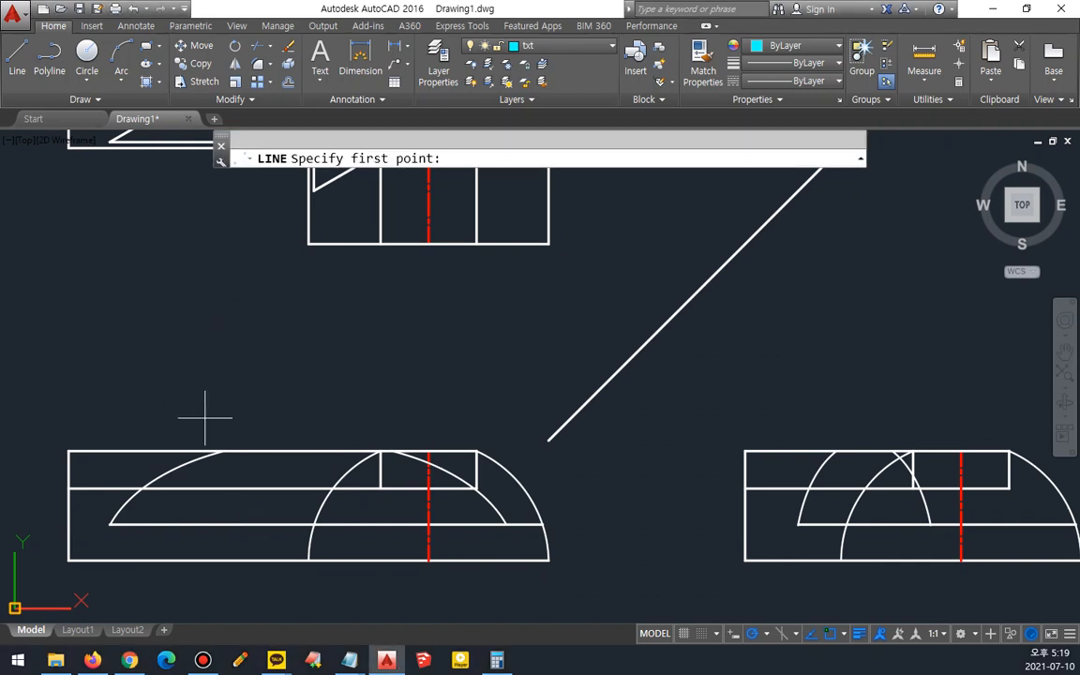
{"action": "left_click", "coordinate": [224, 452]}
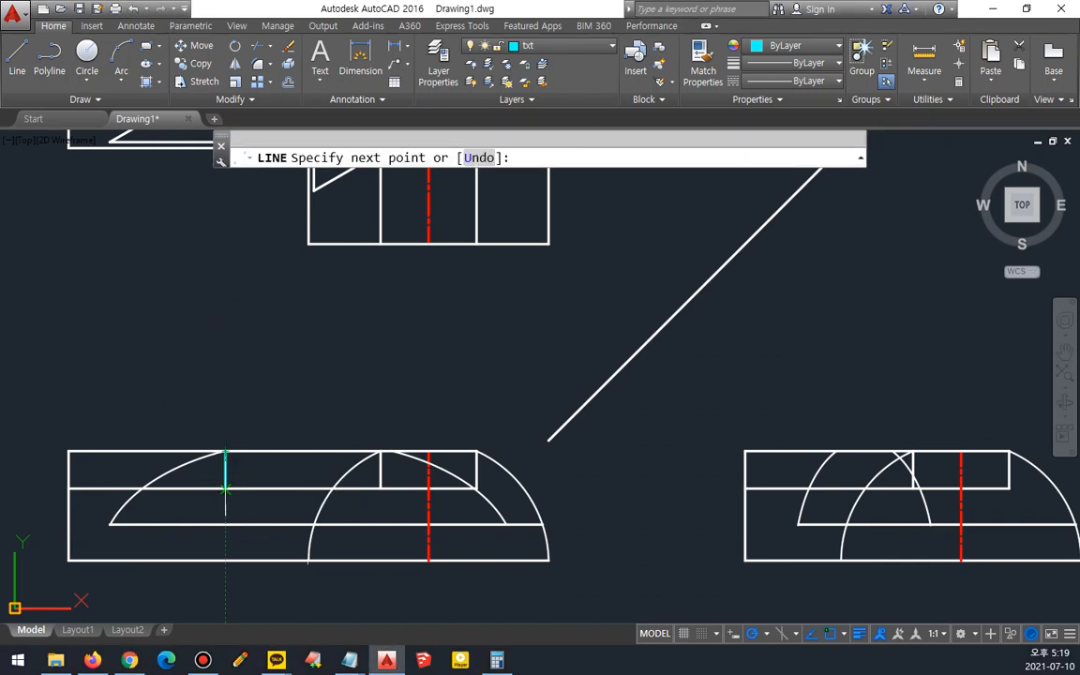
{"action": "key", "text": "Escape"}
- On layer 0, draw two vertical lines in the front view from the top edge down to the middle line, at the arc's top and beside the cut
{"action": "left_click", "coordinate": [563, 45]}
{"action": "left_click", "coordinate": [529, 53]}
{"action": "type", "text": "l"}
{"action": "key", "text": "Return"}
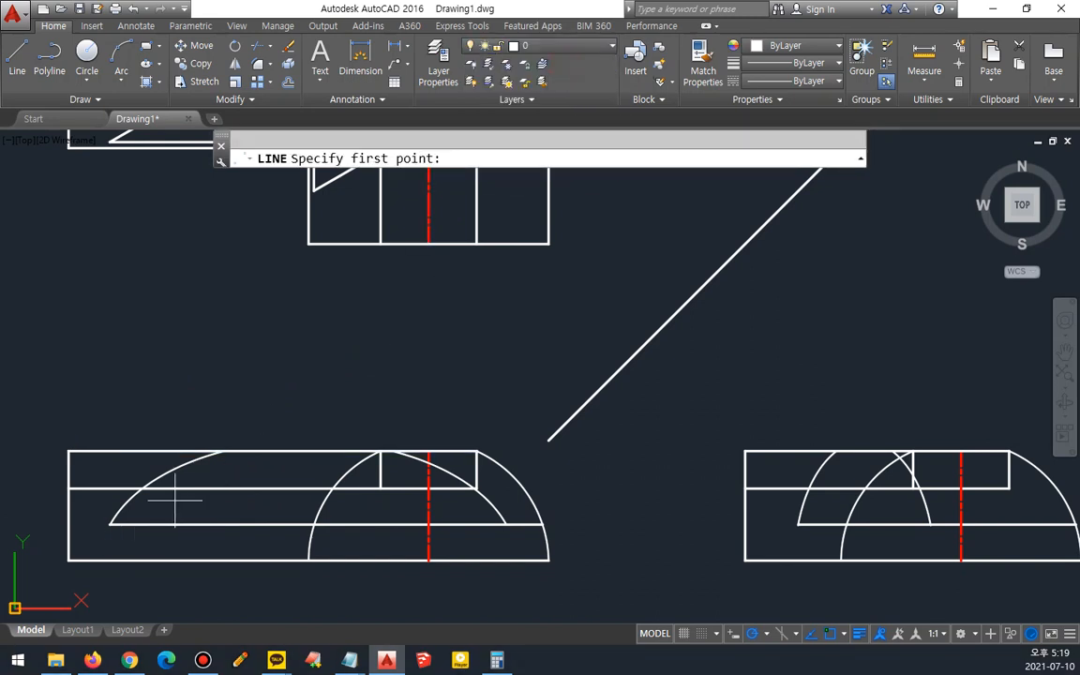
{"action": "left_click", "coordinate": [224, 452]}
{"action": "key", "text": "Return"}
{"action": "key", "text": "Return"}
{"action": "left_click", "coordinate": [390, 451]}
{"action": "left_click", "coordinate": [391, 488]}
- Trim the front view's top edge and excess segments between the new vertical lines
{"action": "key", "text": "Return"}
{"action": "type", "text": "tr"}
{"action": "key", "text": "Return"}
{"action": "key", "text": "Return"}
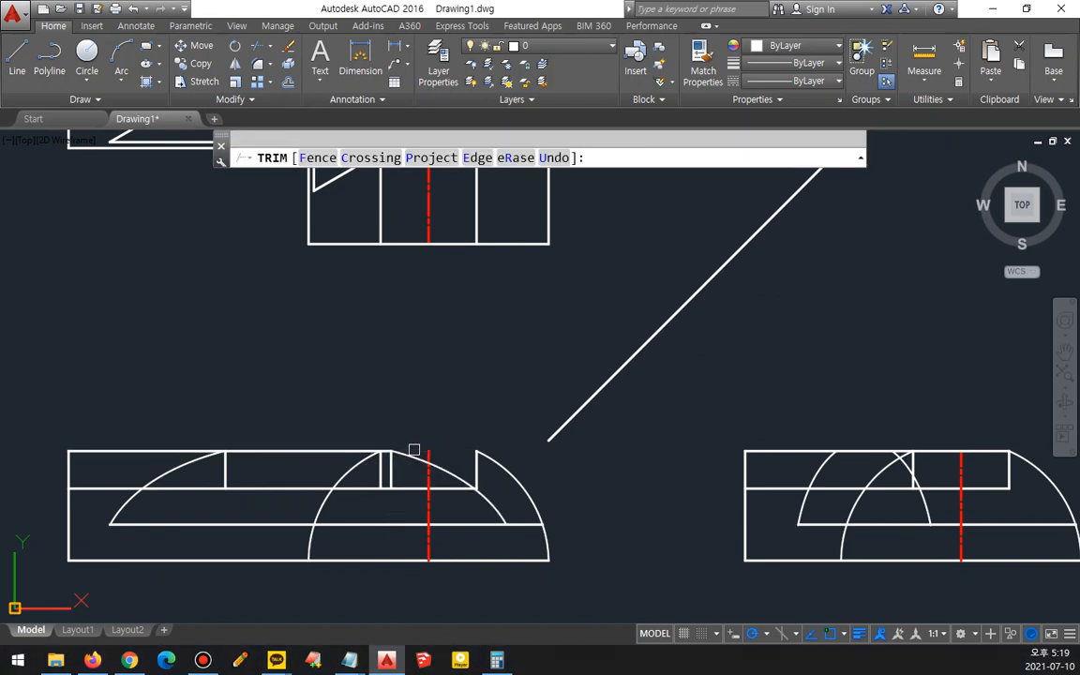
{"action": "key", "text": "Return"}
{"action": "mouse_move", "coordinate": [624, 477]}
{"action": "middle_mouse_down"}
{"action": "mouse_move", "coordinate": [407, 483]}
{"action": "mouse_move", "coordinate": [111, 467]}
{"action": "middle_mouse_up"}
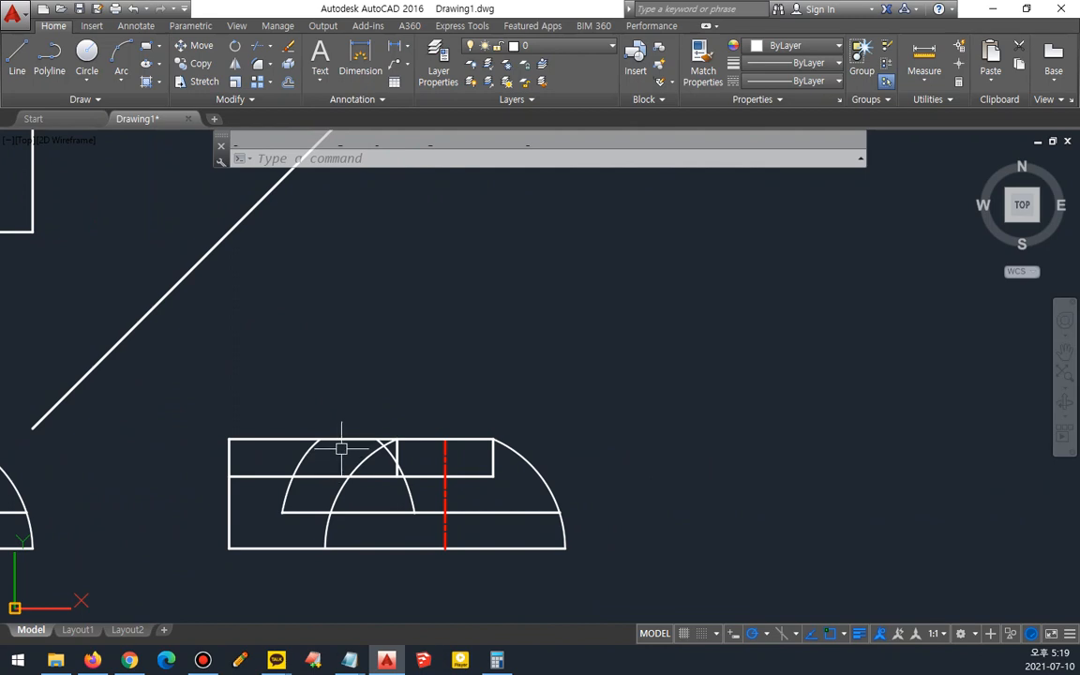
- Draw two vertical lines in the side view from the top edge down to the middle horizontal line at the arc intersections
{"action": "type", "text": "l"}
{"action": "key", "text": "Return"}
{"action": "scroll", "coordinate": [353, 452], "scroll_direction": "up", "scroll_amount": 2}
{"action": "left_click", "coordinate": [381, 434]}
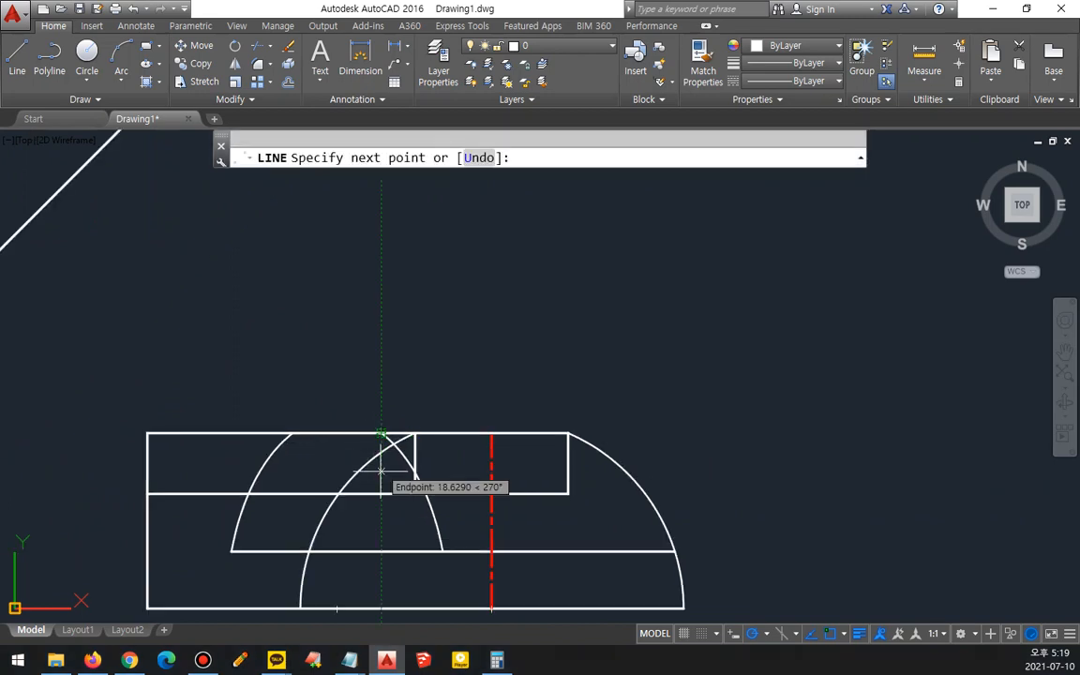
{"action": "left_click", "coordinate": [380, 490]}
{"action": "key", "text": "Return"}
{"action": "key", "text": "Return"}
{"action": "left_click", "coordinate": [293, 434]}
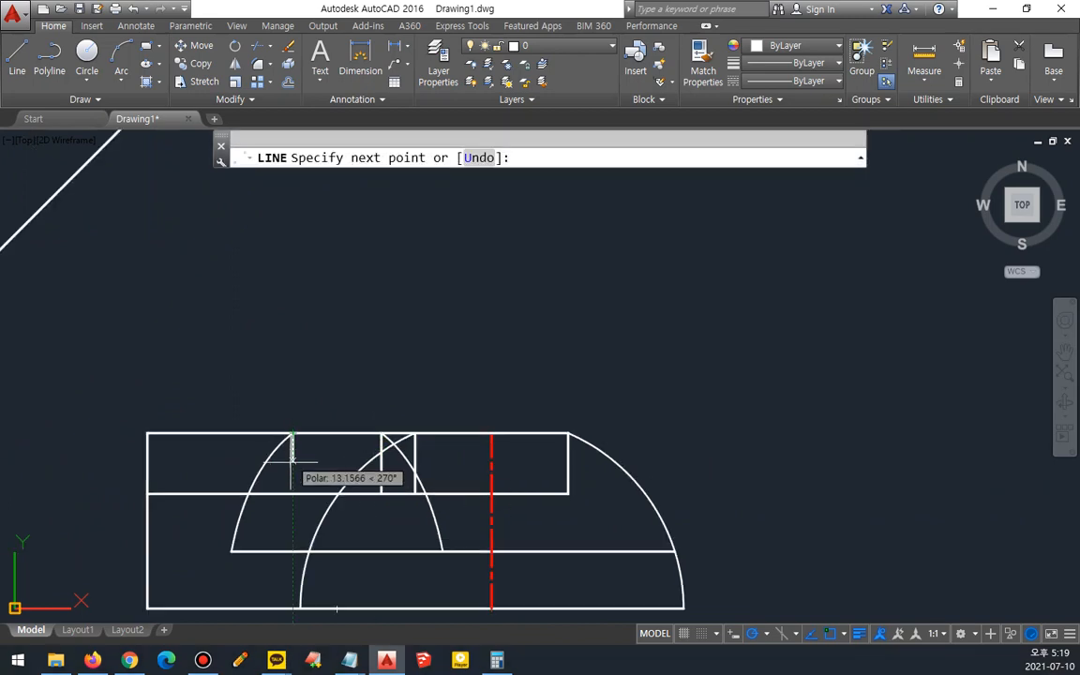
{"action": "left_click", "coordinate": [292, 493]}
{"action": "key", "text": "Return"}
- Trim the side view's top edge between the new lines and delete the leftover top segment
{"action": "type", "text": "tr"}
{"action": "key", "text": "Return"}
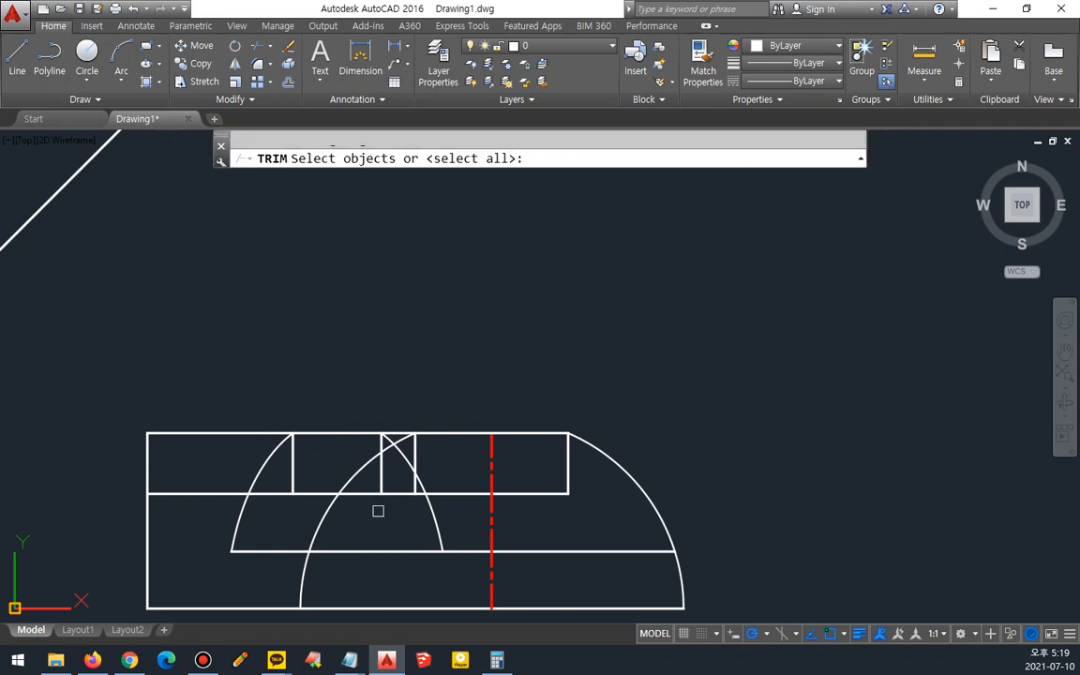
{"action": "key", "text": "Return"}
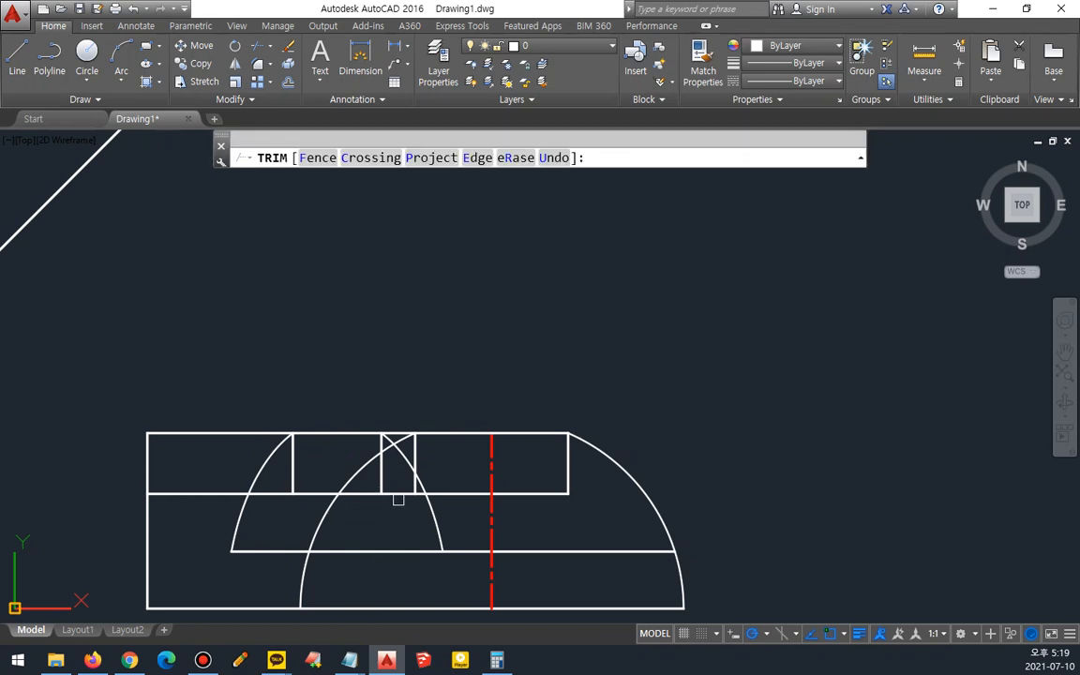
{"action": "scroll", "coordinate": [397, 479], "scroll_direction": "up", "scroll_amount": 2}
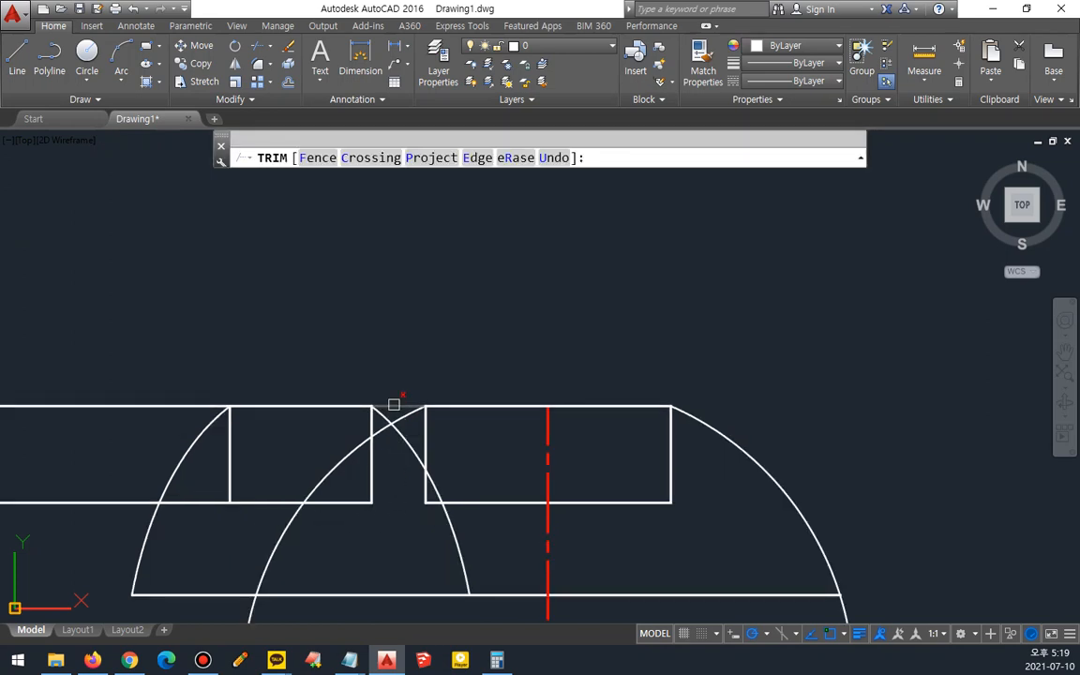
{"action": "key", "text": "Escape"}
{"action": "left_click", "coordinate": [483, 405]}
{"action": "key", "text": "Delete"}
- Break the front view's middle horizontal line at the left vertical line
{"action": "scroll", "coordinate": [267, 504], "scroll_direction": "down", "scroll_amount": 2}
{"action": "mouse_move", "coordinate": [205, 506]}
{"action": "middle_mouse_down"}
{"action": "mouse_move", "coordinate": [368, 448]}
{"action": "mouse_move", "coordinate": [410, 451]}
{"action": "middle_mouse_up"}
{"action": "scroll", "coordinate": [330, 461], "scroll_direction": "down", "scroll_amount": 2}
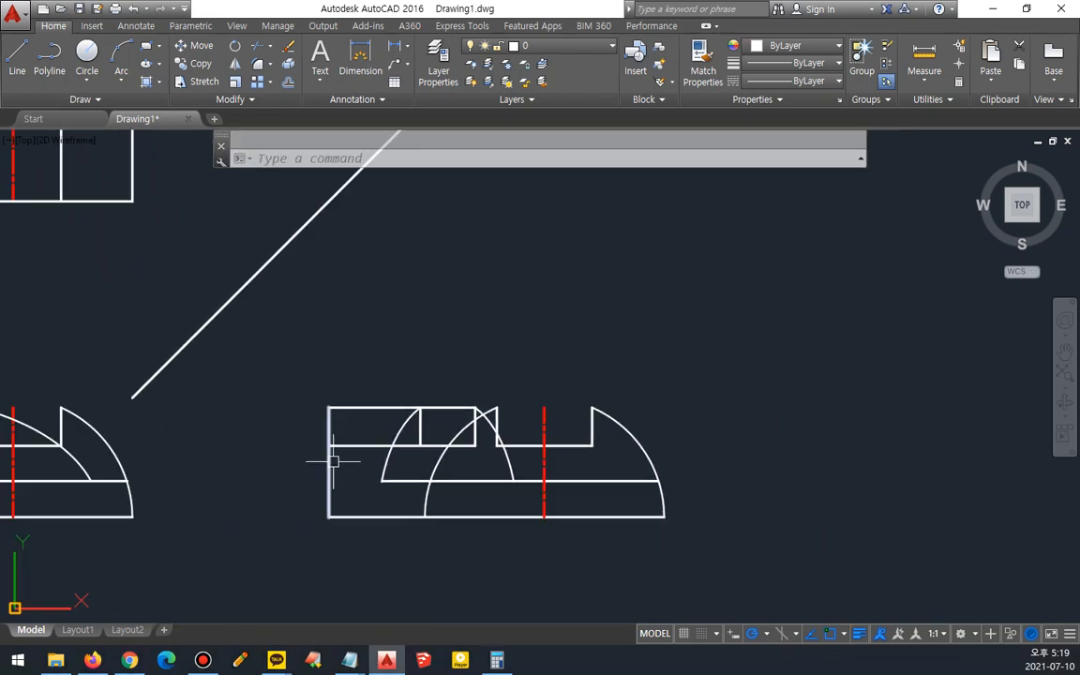
{"action": "middle_click_drag", "start_coordinate": [272, 459], "coordinate": [578, 535]}
{"action": "scroll", "coordinate": [579, 533], "scroll_direction": "down", "scroll_amount": 2}
{"action": "middle_click_drag", "start_coordinate": [517, 449], "coordinate": [515, 465]}
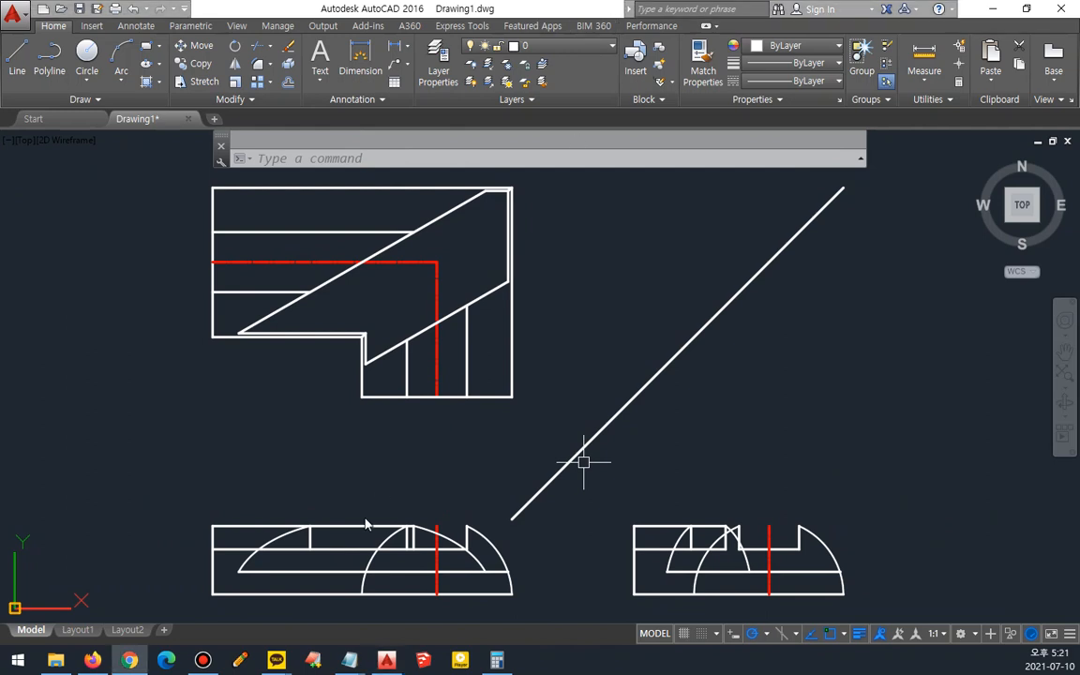
{"action": "scroll", "coordinate": [350, 558], "scroll_direction": "up", "scroll_amount": 4}
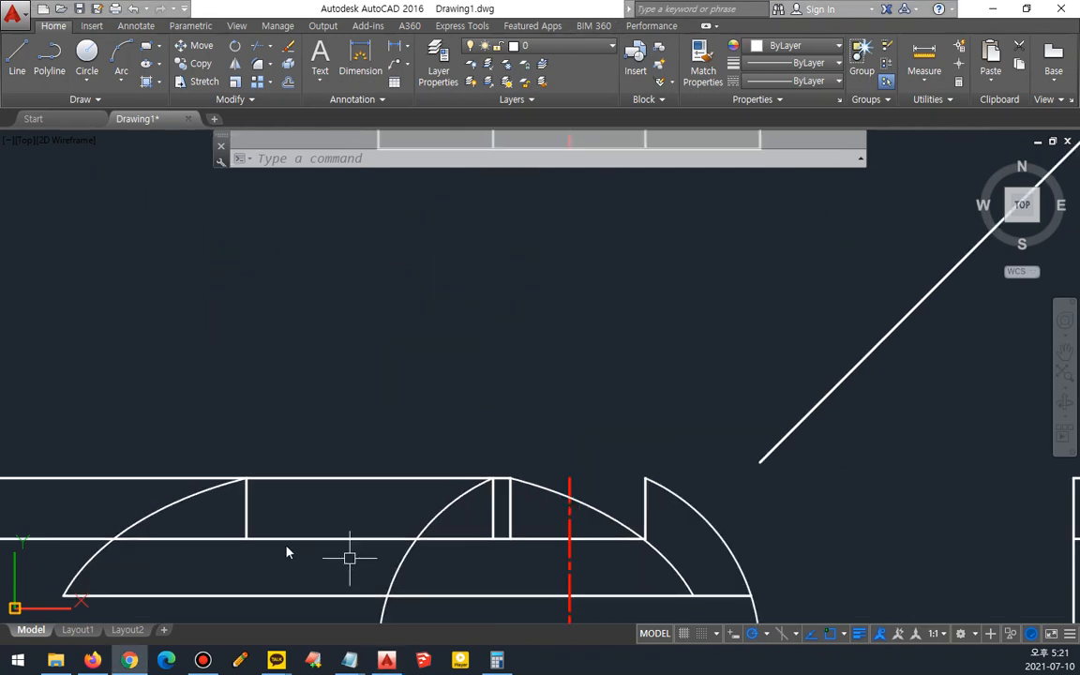
{"action": "middle_click_drag", "start_coordinate": [383, 343], "coordinate": [433, 312]}
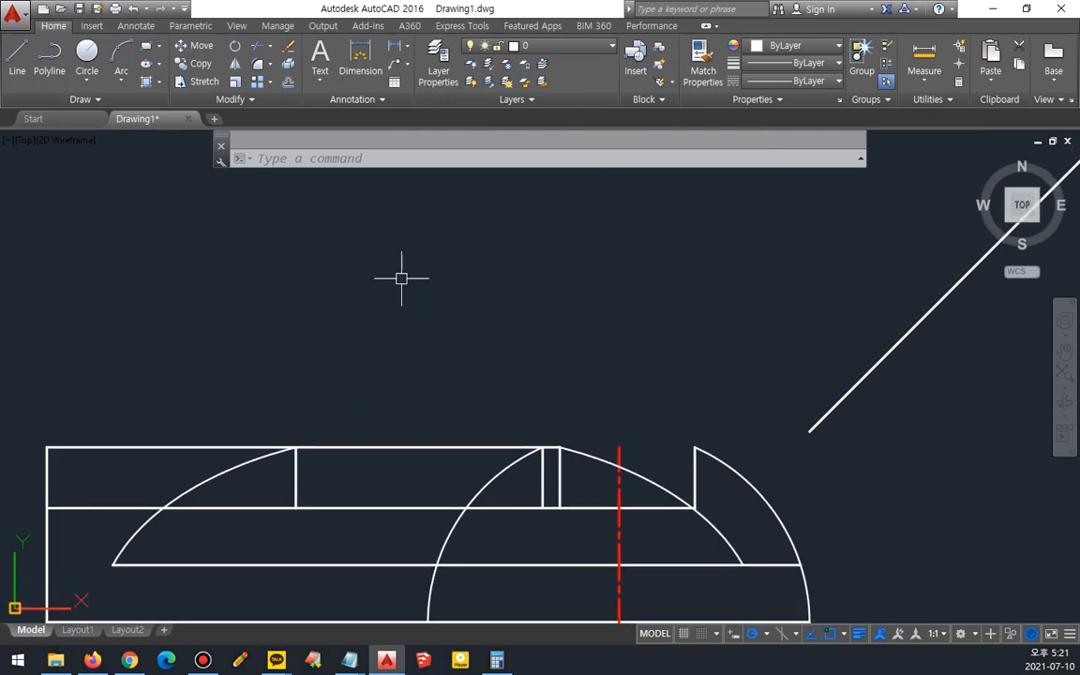
{"action": "left_click", "coordinate": [234, 100]}
{"action": "left_click", "coordinate": [176, 152]}
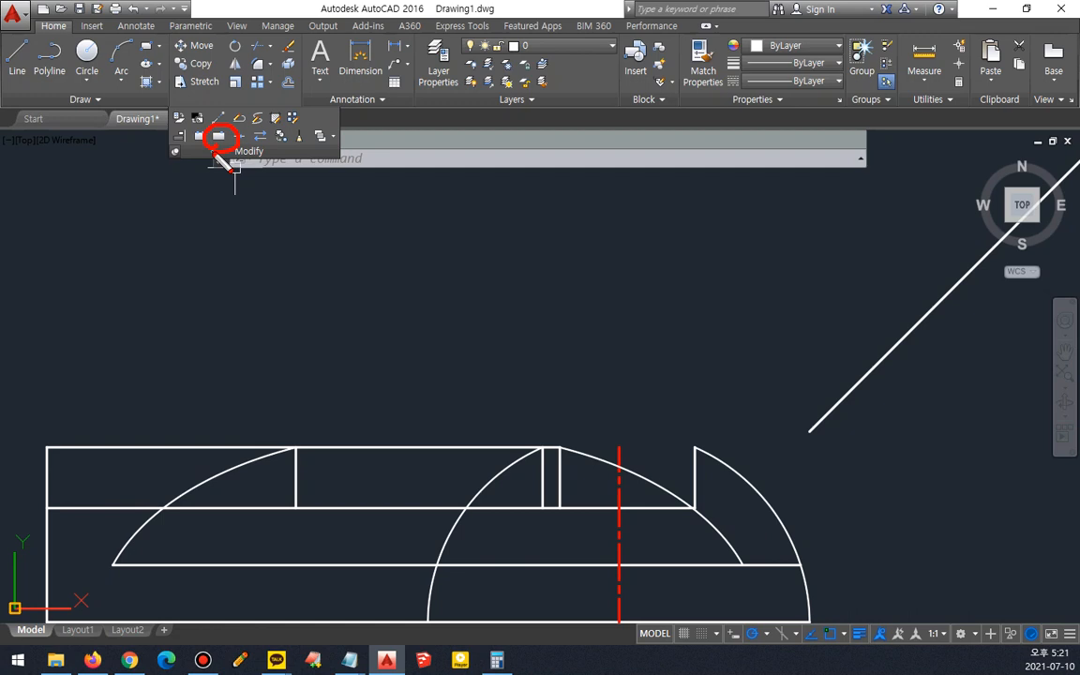
{"action": "type", "text": "b"}
{"action": "key", "text": "Return"}
{"action": "left_click", "coordinate": [217, 506]}
{"action": "type", "text": "f"}
{"action": "key", "text": "Return"}
{"action": "left_click", "coordinate": [292, 509]}
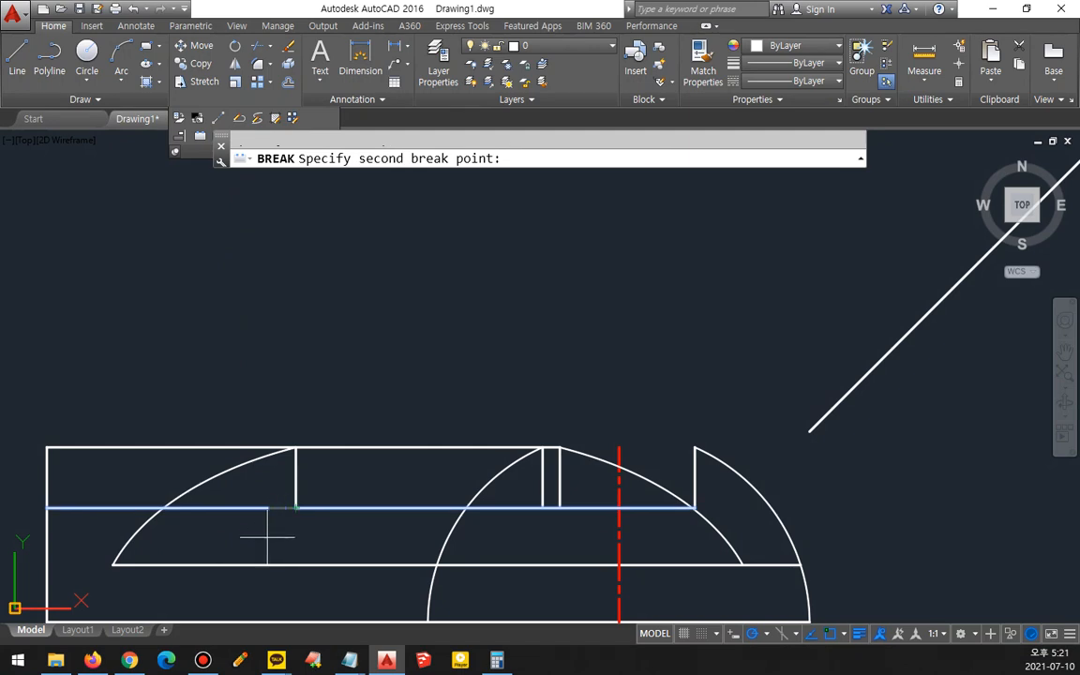
{"action": "left_click", "coordinate": [295, 507]}
- Move the left part of the broken middle line onto the hidden-line layer
{"action": "left_click", "coordinate": [260, 506]}
{"action": "left_click", "coordinate": [534, 47]}
{"action": "left_click", "coordinate": [539, 141]}
{"action": "key", "text": "Escape"}
- Break the front view's middle line at the large arc and at the cut's vertical line
{"action": "middle_click_drag", "start_coordinate": [535, 514], "coordinate": [335, 371]}
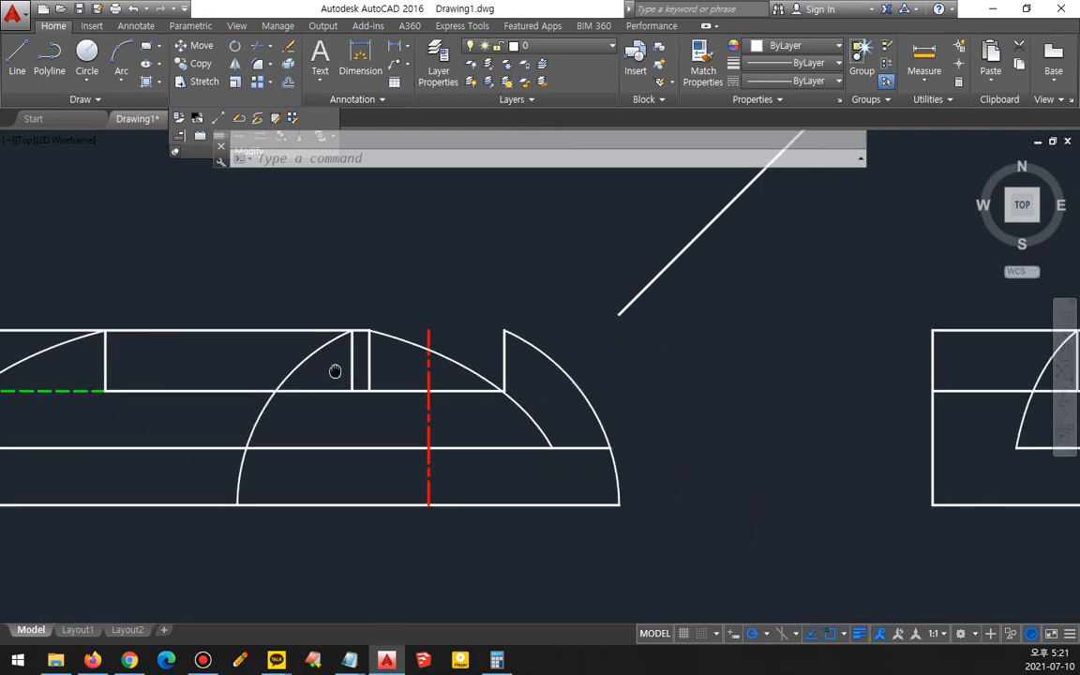
{"action": "left_click_drag", "start_coordinate": [221, 138], "coordinate": [371, 138]}
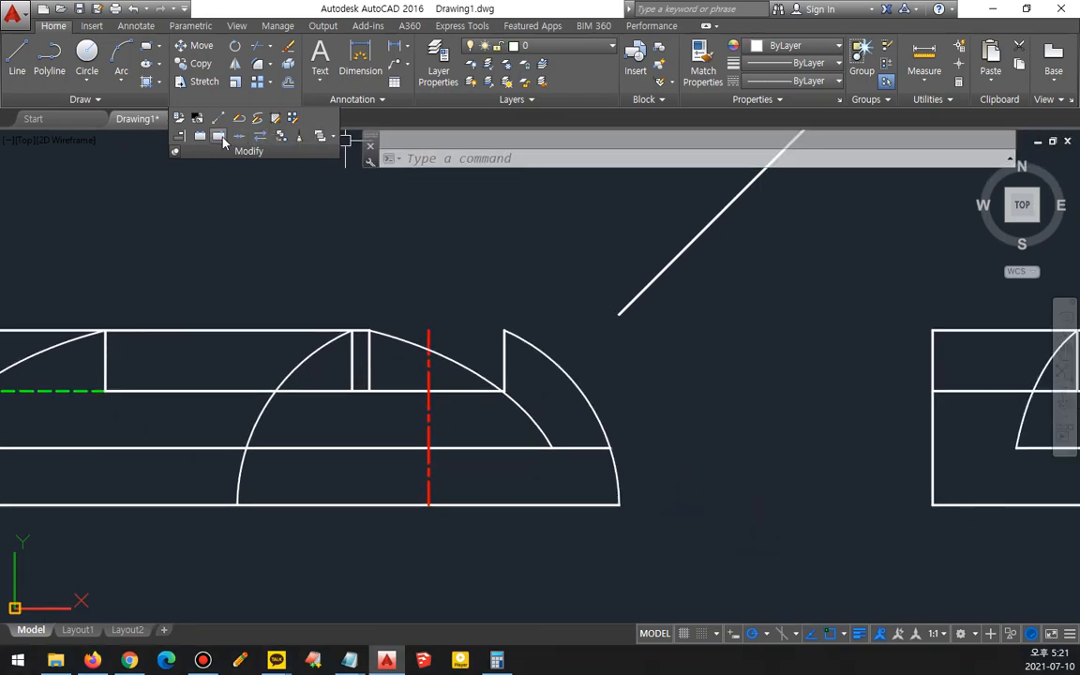
{"action": "left_click", "coordinate": [221, 138]}
{"action": "left_click", "coordinate": [321, 391]}
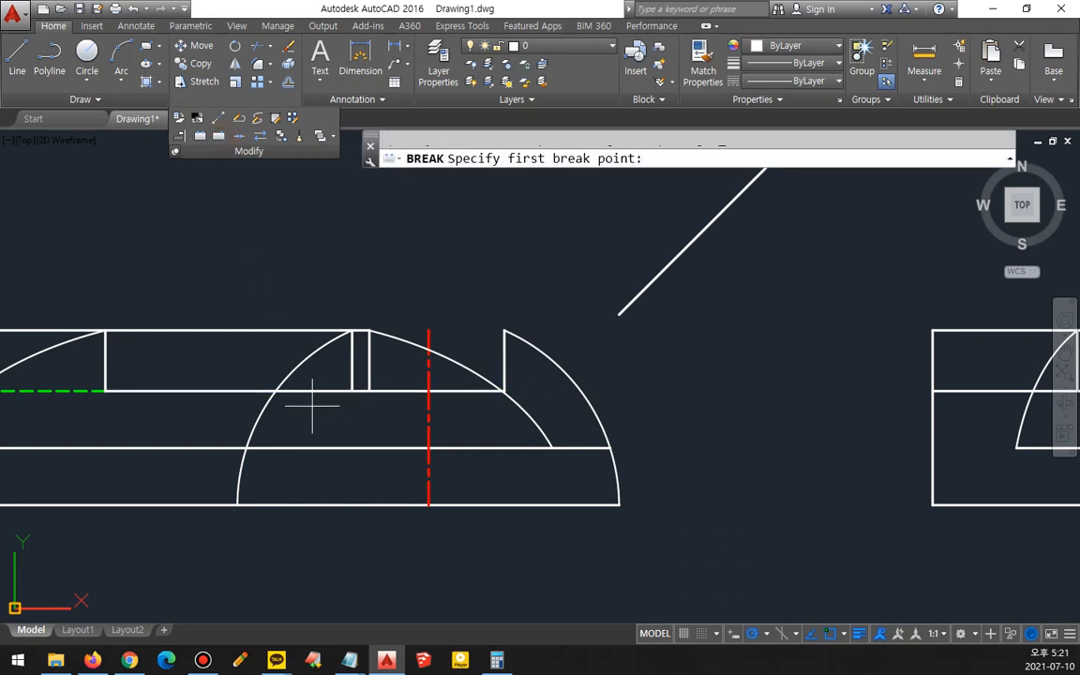
{"action": "left_click", "coordinate": [281, 391]}
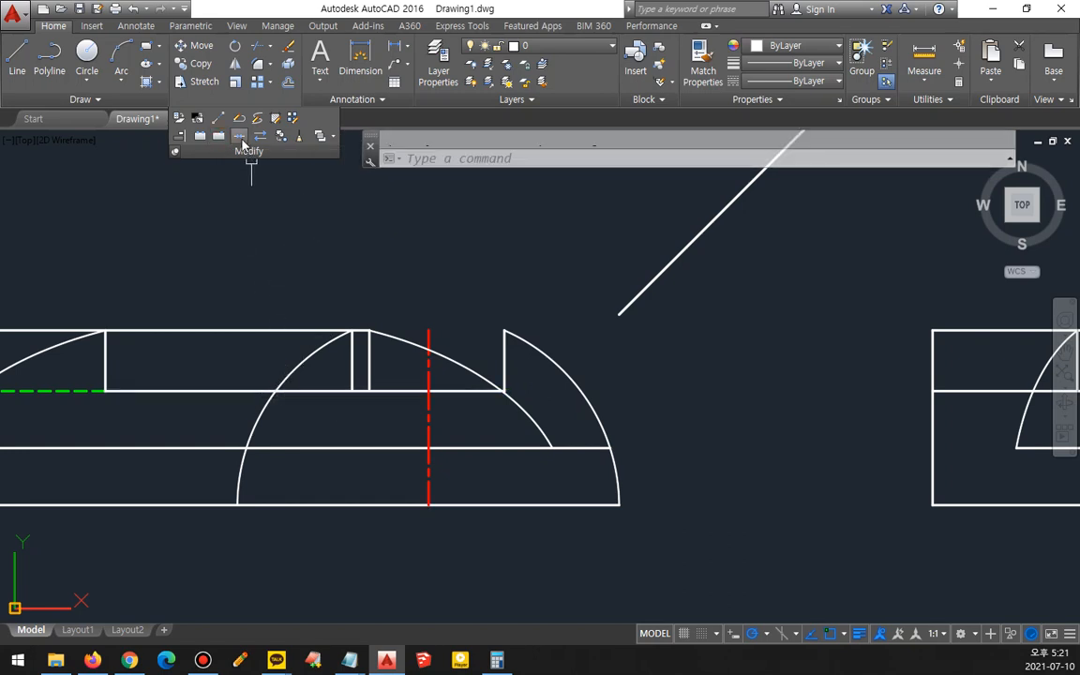
{"action": "left_click", "coordinate": [218, 136]}
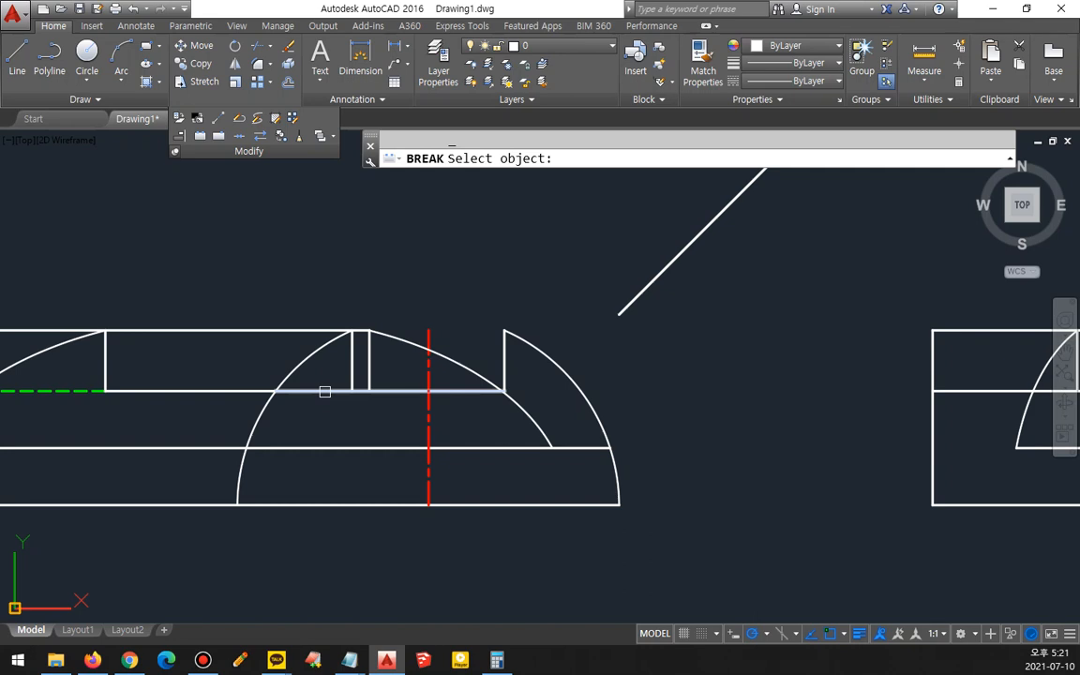
{"action": "left_click", "coordinate": [328, 391]}
{"action": "left_click", "coordinate": [351, 391]}
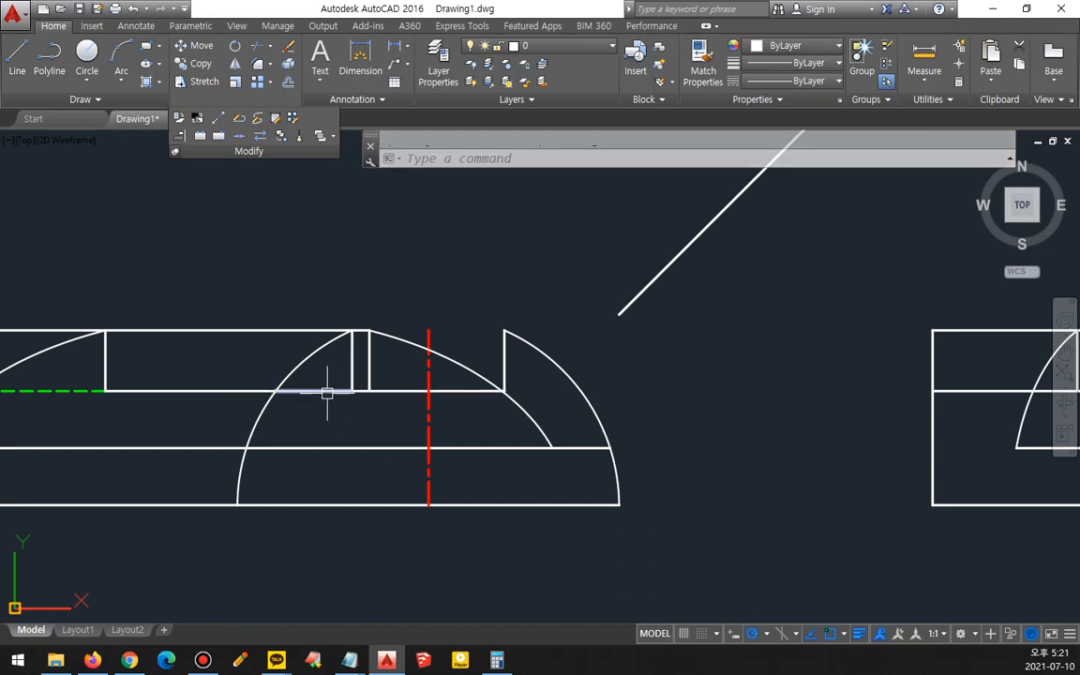
- Match the isolated middle-line segment inside the arc to the hidden line's properties
{"action": "type", "text": "ma"}
{"action": "key", "text": "Return"}
{"action": "left_click", "coordinate": [94, 391]}
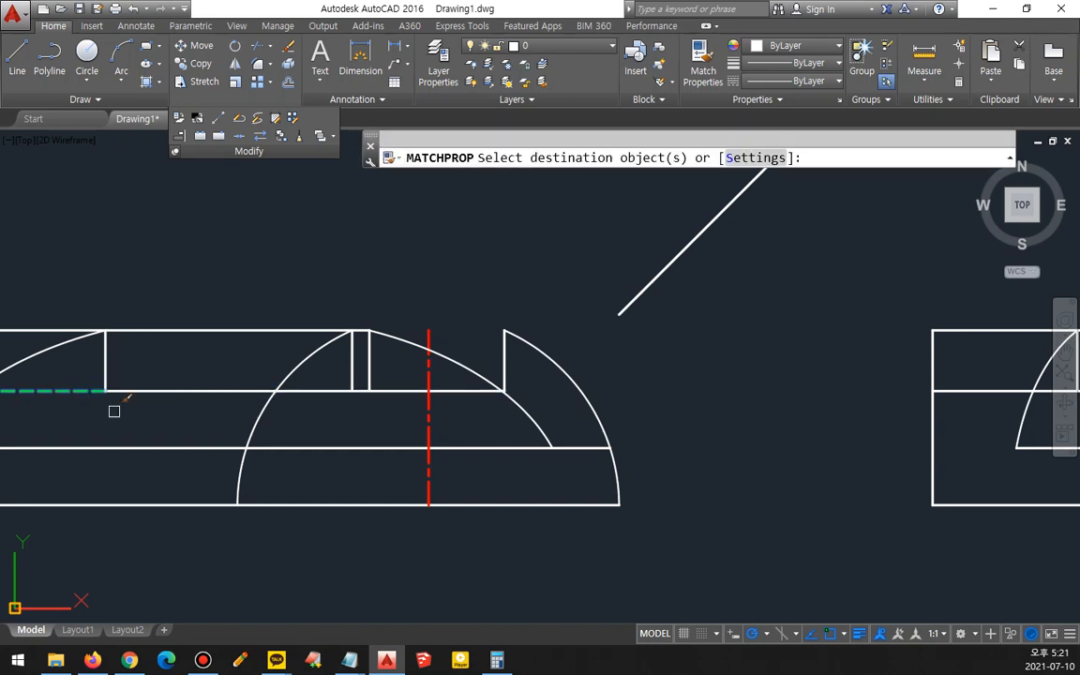
{"action": "left_click", "coordinate": [320, 389]}
{"action": "key", "text": "Return"}
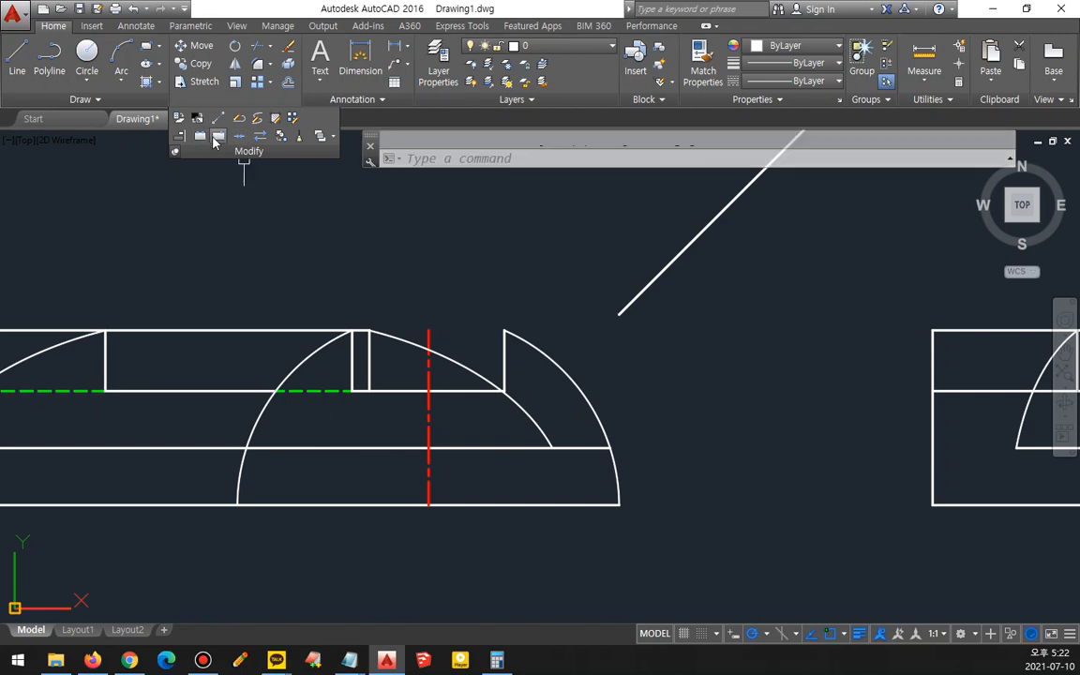
- Break the front view's lower horizontal line at the large arc and match its right part to the hidden line
{"action": "left_click", "coordinate": [218, 141]}
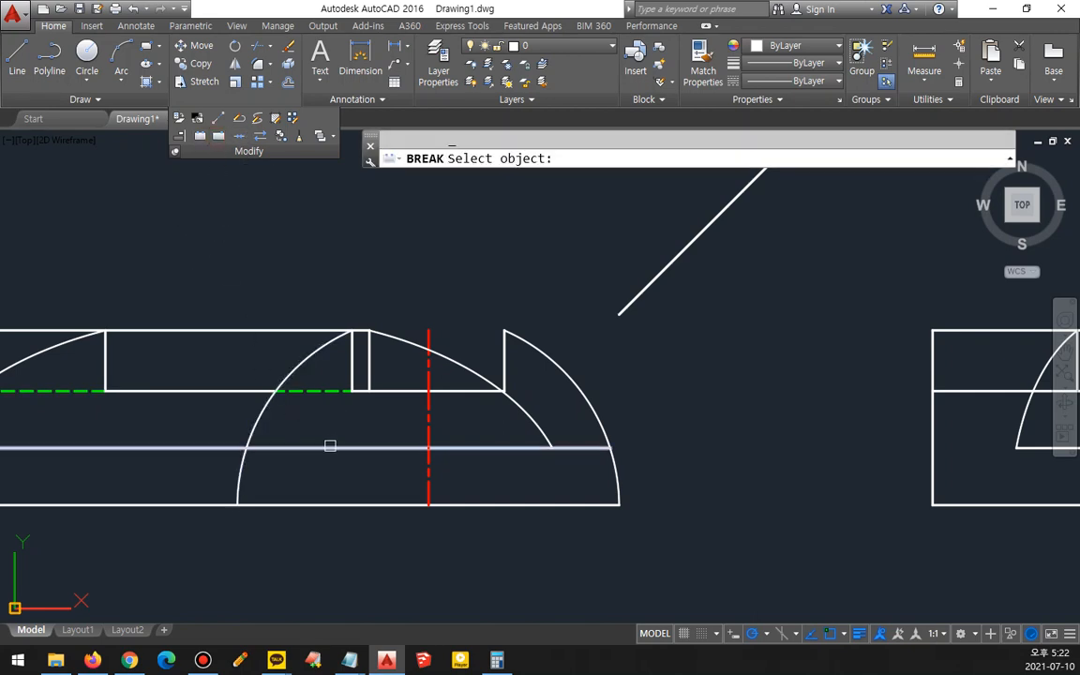
{"action": "left_click", "coordinate": [330, 446]}
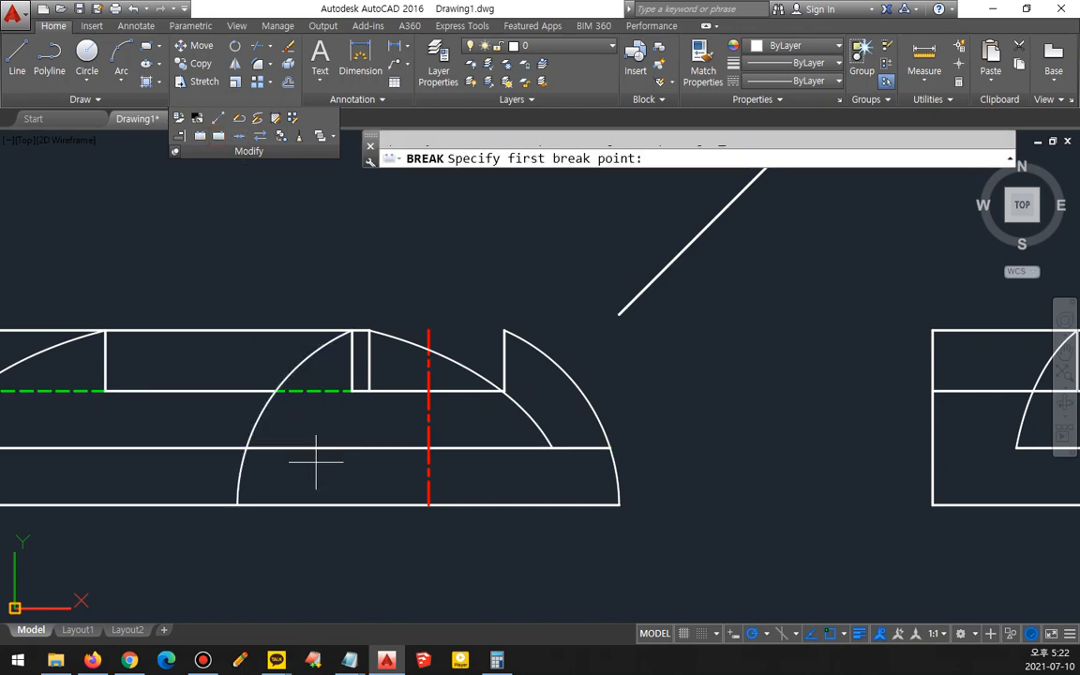
{"action": "left_click", "coordinate": [251, 450]}
{"action": "type", "text": "ma"}
{"action": "key", "text": "Return"}
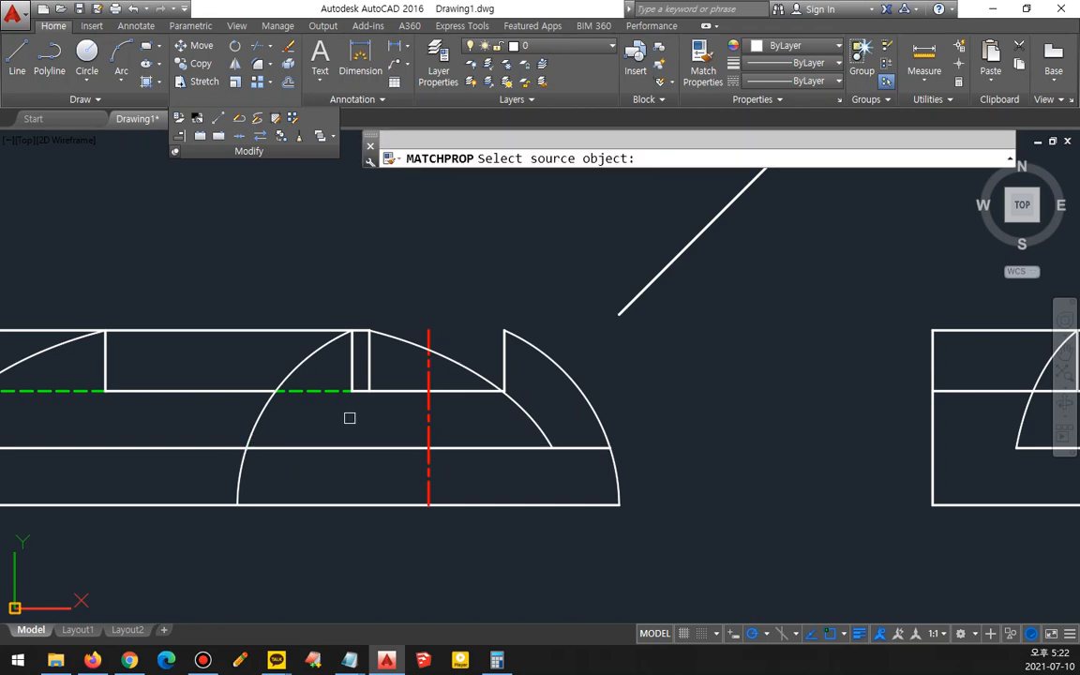
{"action": "left_click", "coordinate": [328, 392]}
{"action": "left_click", "coordinate": [321, 447]}
{"action": "key", "text": "Return"}
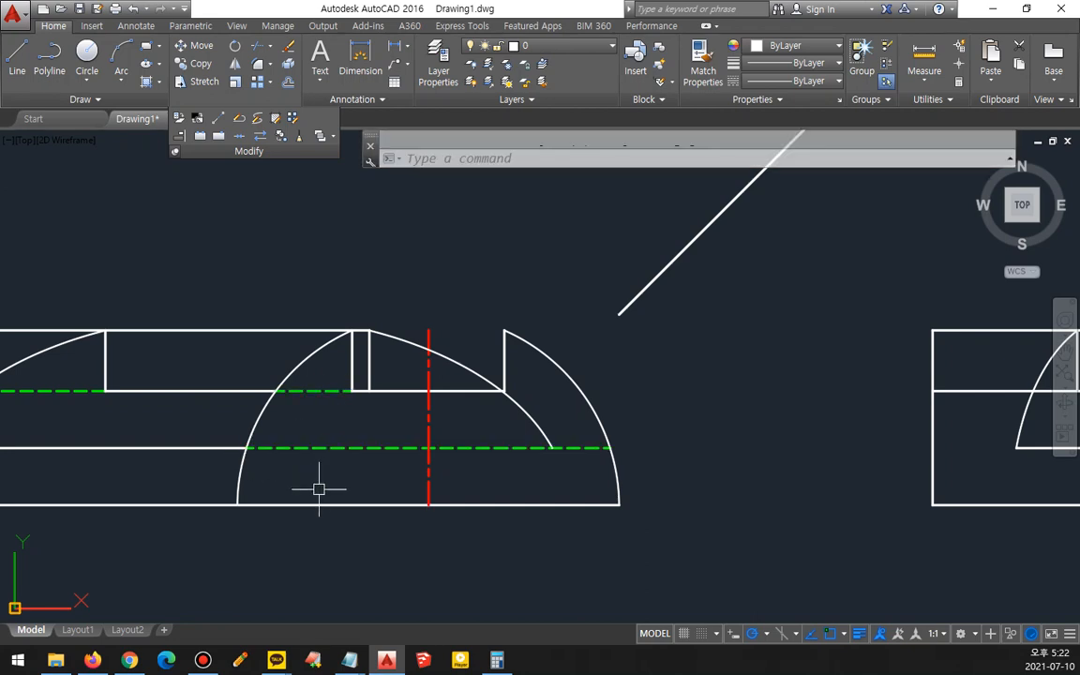
- Break the large arc at the middle line and match its segment below the cut to the hidden line
{"action": "left_click", "coordinate": [217, 137]}
{"action": "left_click", "coordinate": [521, 415]}
{"action": "scroll", "coordinate": [513, 415], "scroll_direction": "up", "scroll_amount": 5}
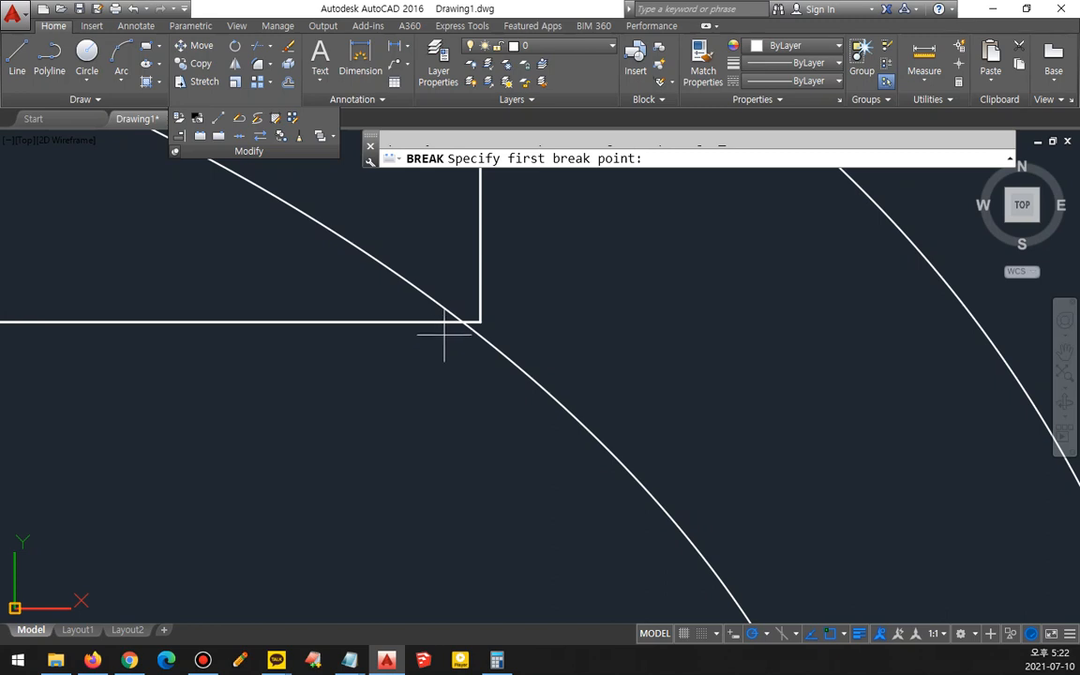
{"action": "left_click", "coordinate": [462, 321]}
{"action": "scroll", "coordinate": [443, 397], "scroll_direction": "down", "scroll_amount": 5}
{"action": "type", "text": "MA"}
{"action": "key", "text": "Return"}
{"action": "left_click", "coordinate": [472, 477]}
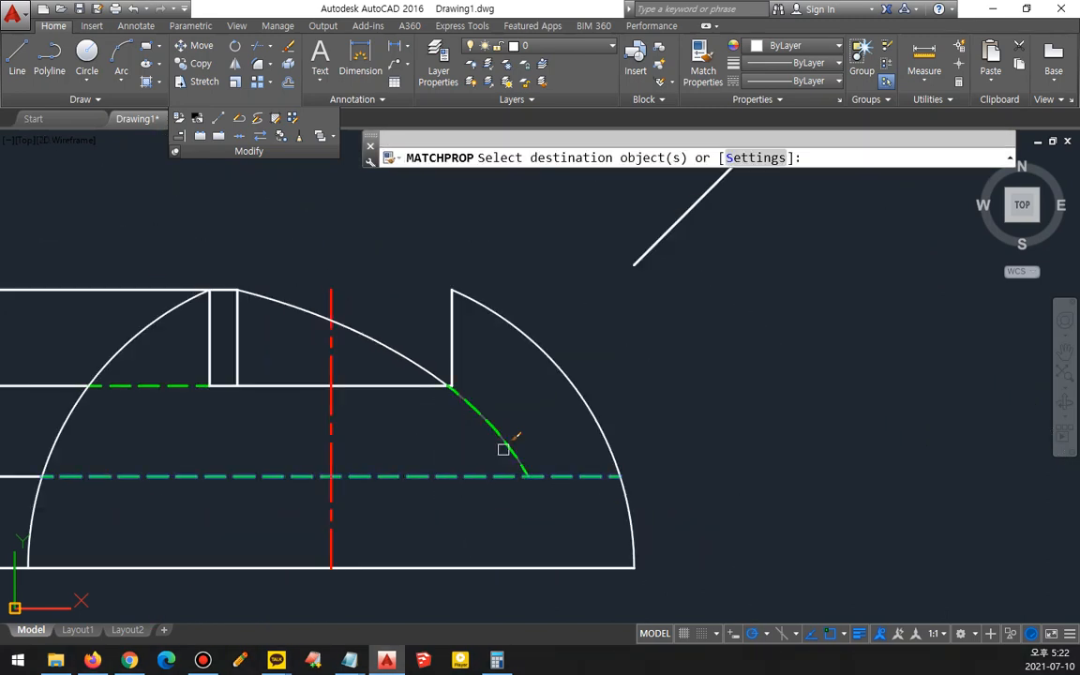
{"action": "left_click", "coordinate": [487, 454]}
{"action": "key", "text": "Return"}
{"action": "scroll", "coordinate": [458, 475], "scroll_direction": "down", "scroll_amount": 2}
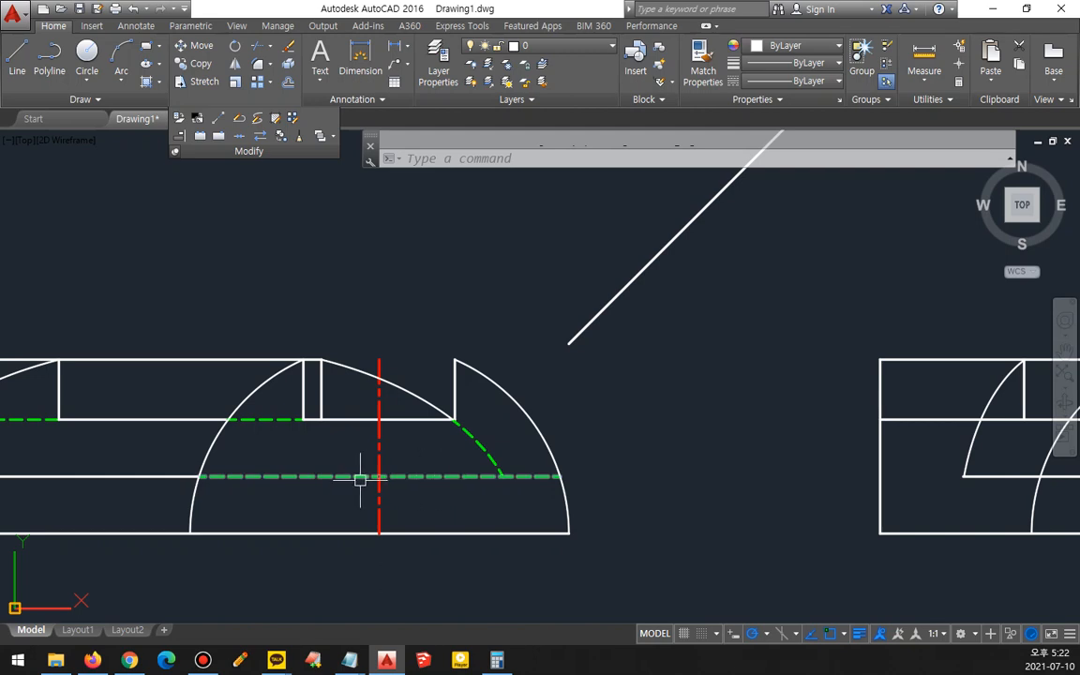
{"action": "scroll", "coordinate": [432, 474], "scroll_direction": "down", "scroll_amount": 2}
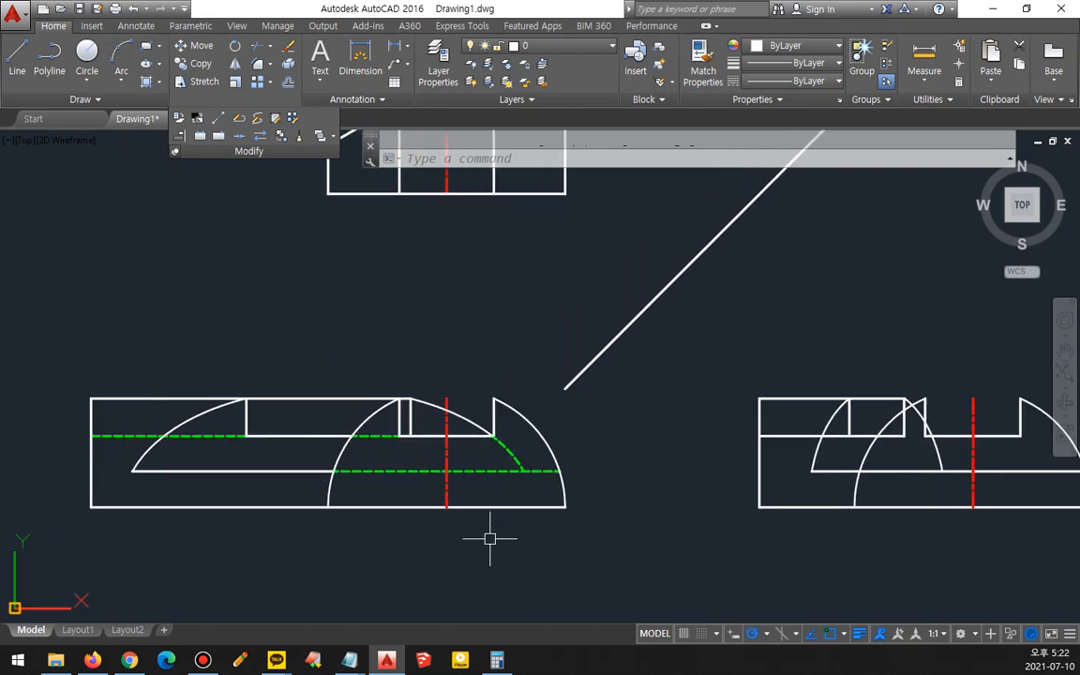
{"action": "middle_click_drag", "start_coordinate": [716, 487], "coordinate": [334, 462]}
{"action": "middle_click_drag", "start_coordinate": [745, 439], "coordinate": [603, 414]}
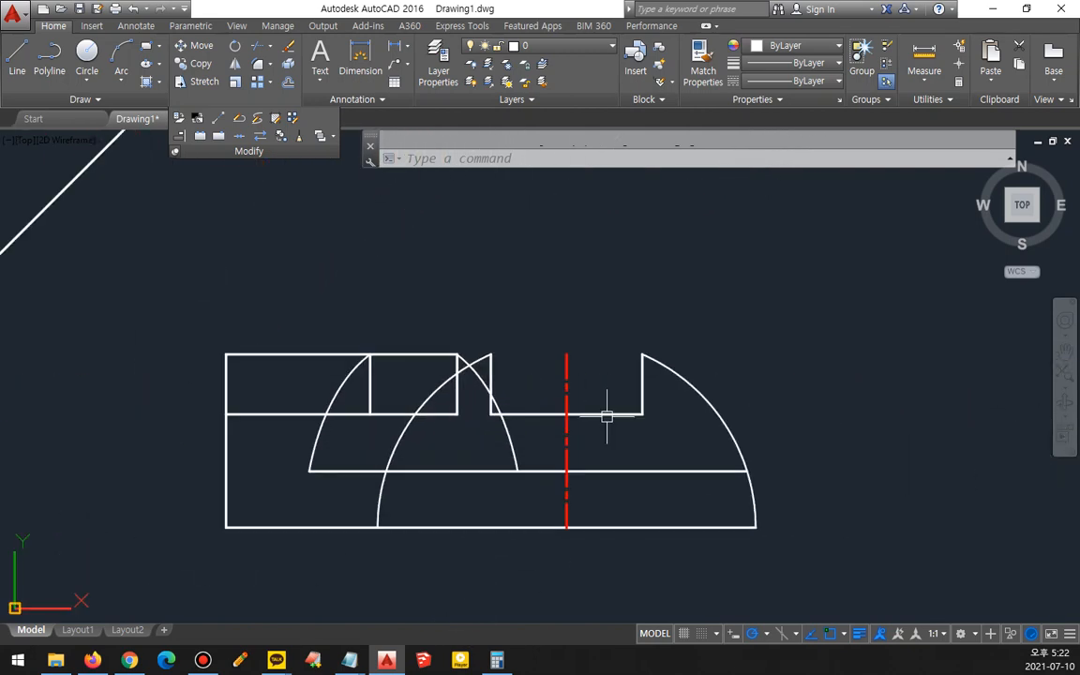
{"action": "key", "text": "alt+Tab"}
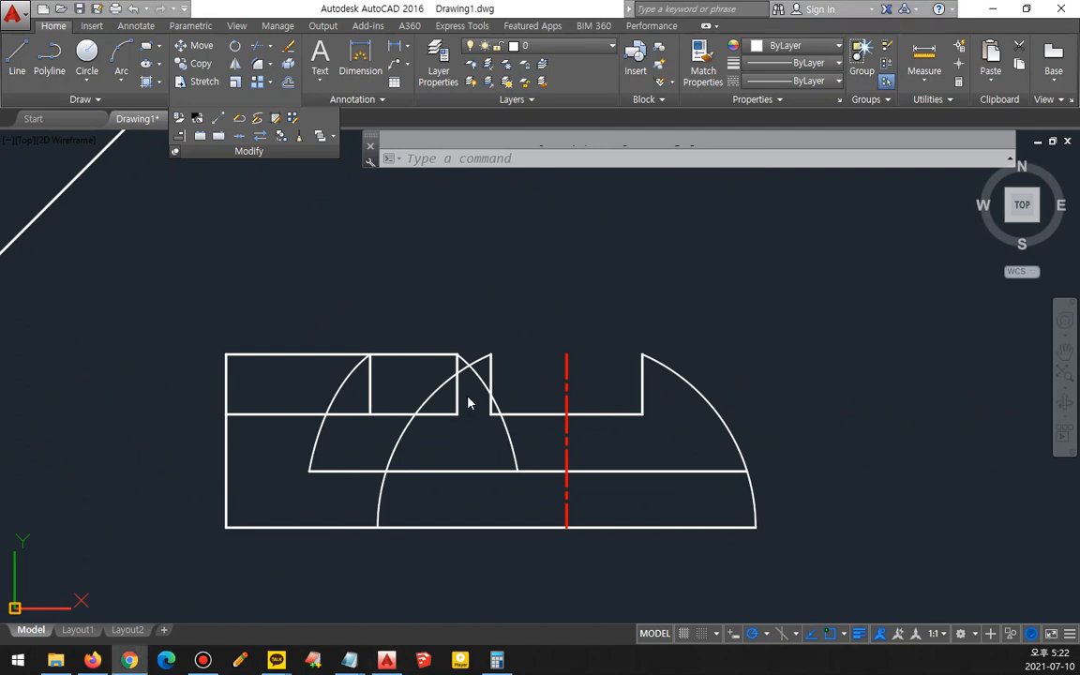
{"action": "scroll", "coordinate": [416, 392], "scroll_direction": "up", "scroll_amount": 2}
{"action": "key", "text": "ctrl+2"}
{"action": "left_click_drag", "start_coordinate": [186, 326], "coordinate": [465, 328]}
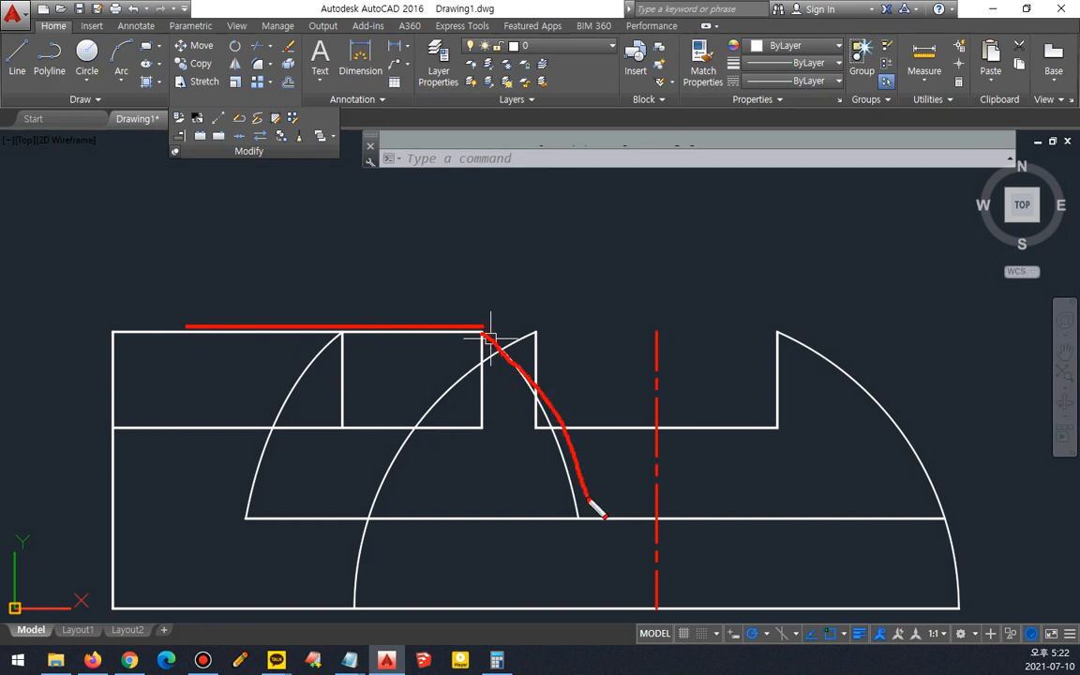
{"action": "left_click_drag", "start_coordinate": [589, 513], "coordinate": [891, 512]}
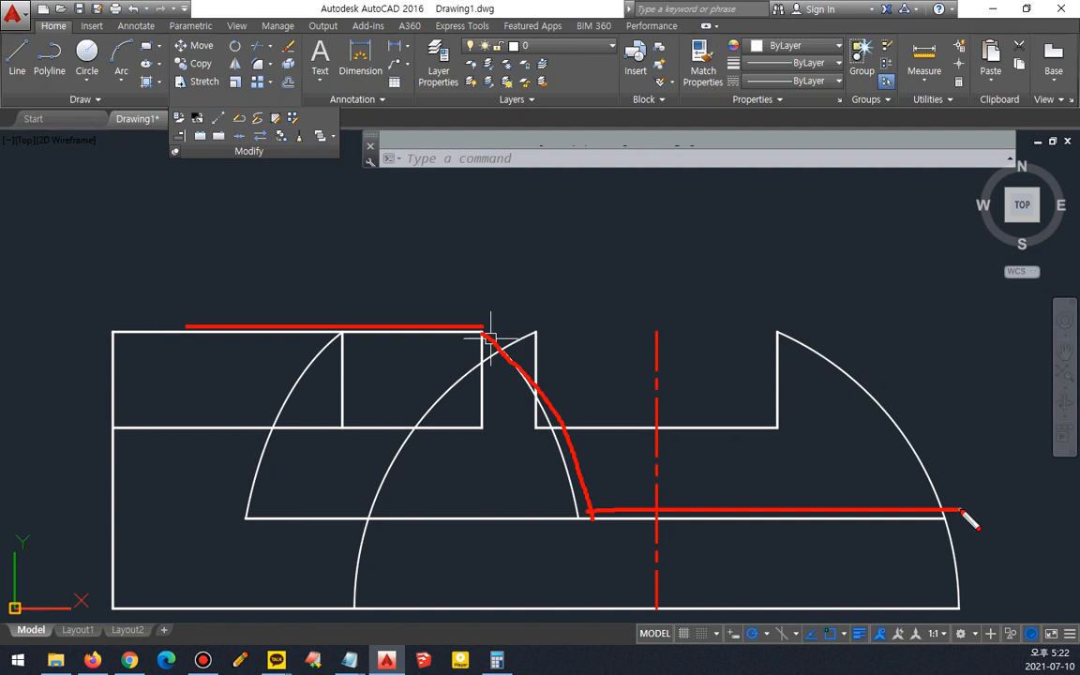
{"action": "key", "text": "Escape"}
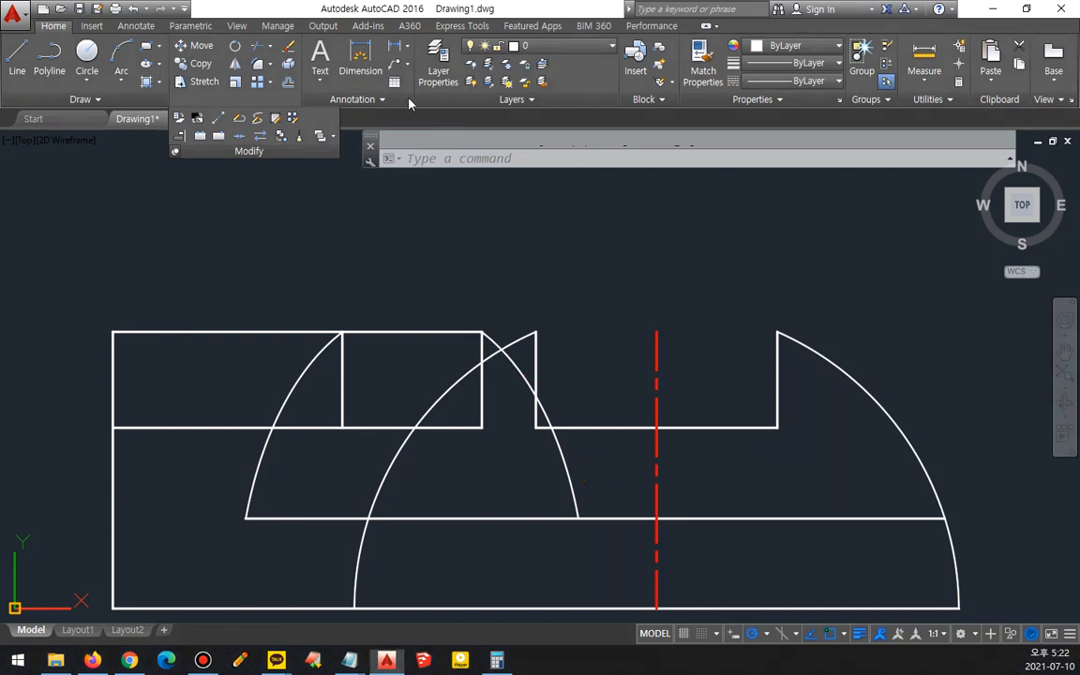
- Break the front view's middle horizontal line at the small arc's lower end, and break the large arc near the cut's top
{"action": "left_click", "coordinate": [221, 140]}
{"action": "left_click", "coordinate": [513, 518]}
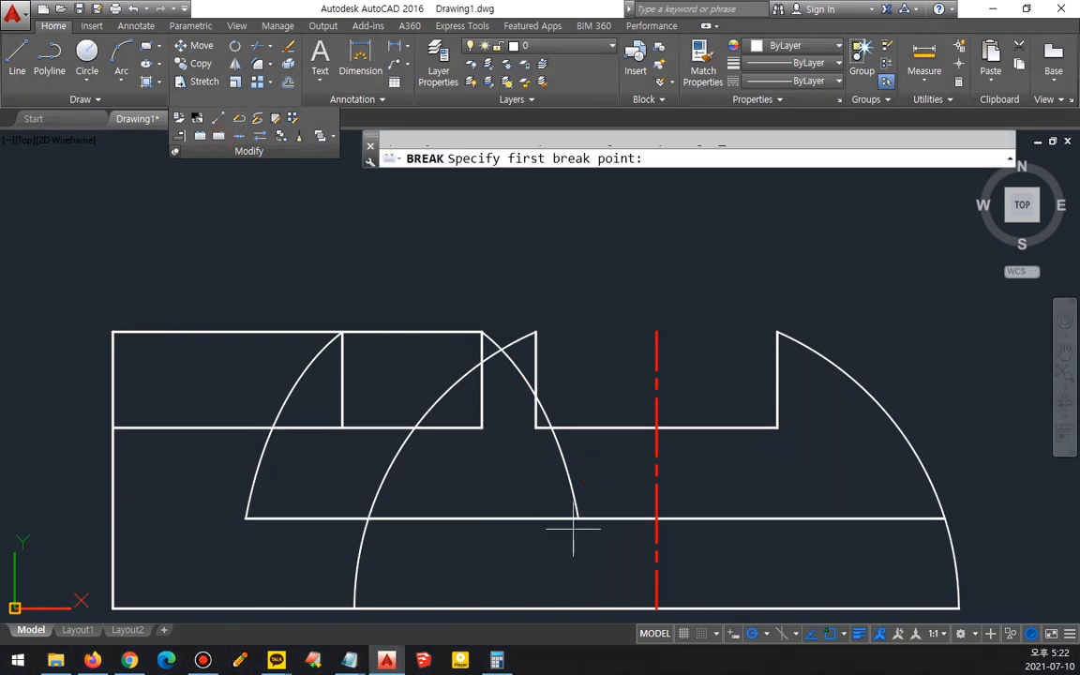
{"action": "left_click", "coordinate": [579, 517]}
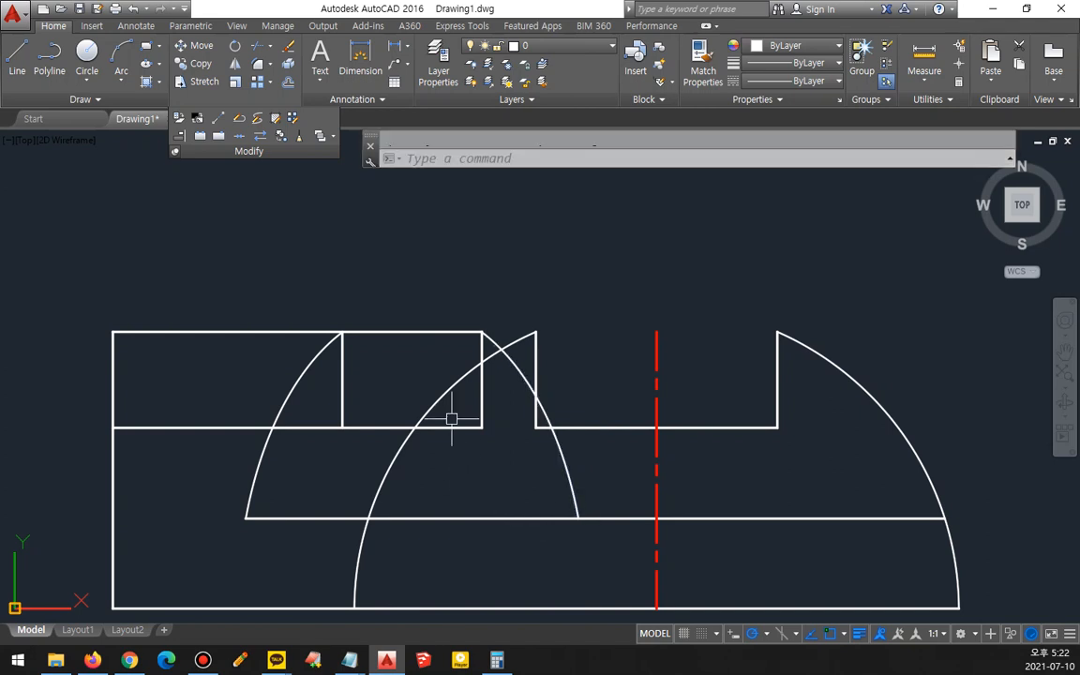
{"action": "left_click", "coordinate": [214, 137]}
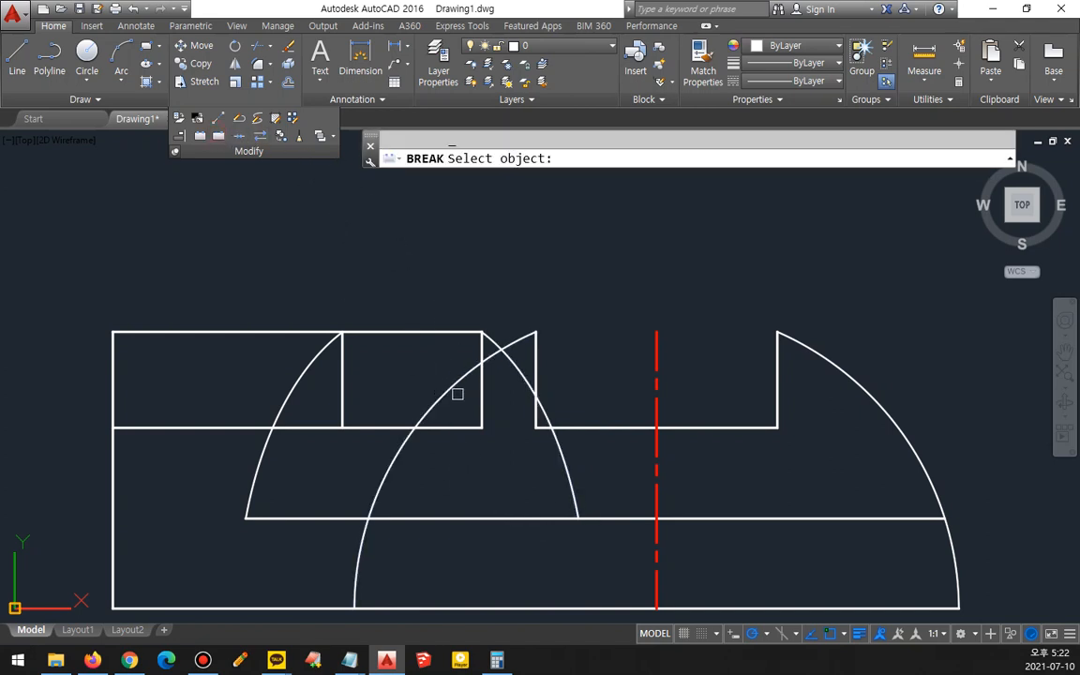
{"action": "left_click", "coordinate": [455, 379]}
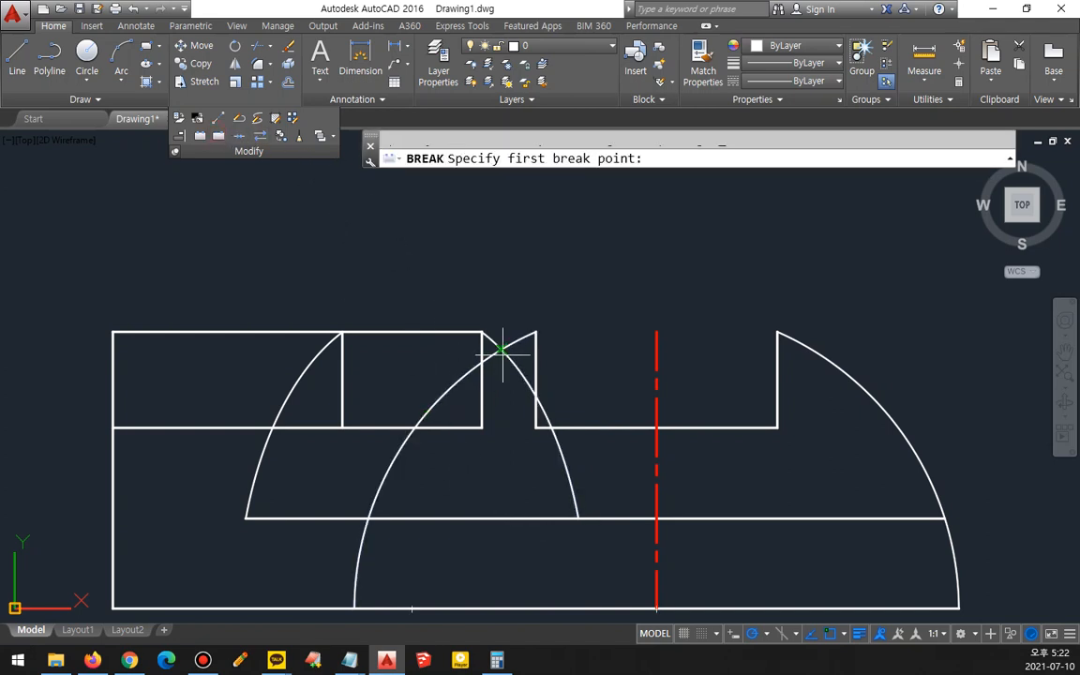
{"action": "left_click", "coordinate": [502, 349]}
- Break the cut's vertical line and the upper horizontal line where each meets the large arc
{"action": "scroll", "coordinate": [553, 445], "scroll_direction": "up", "scroll_amount": 4}
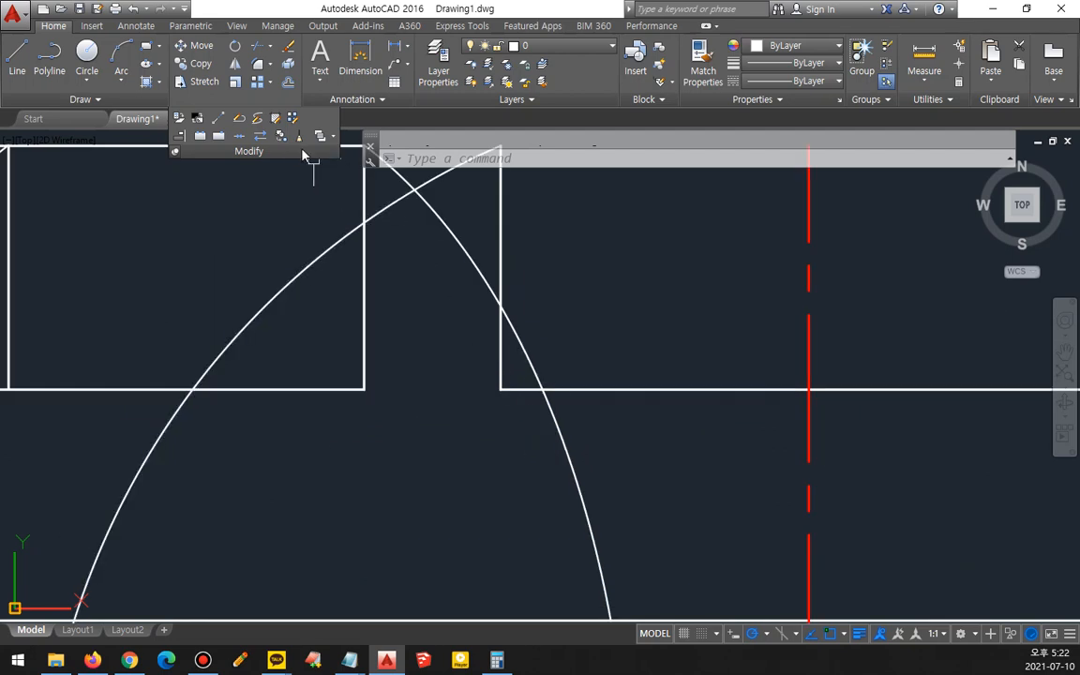
{"action": "left_click", "coordinate": [224, 140]}
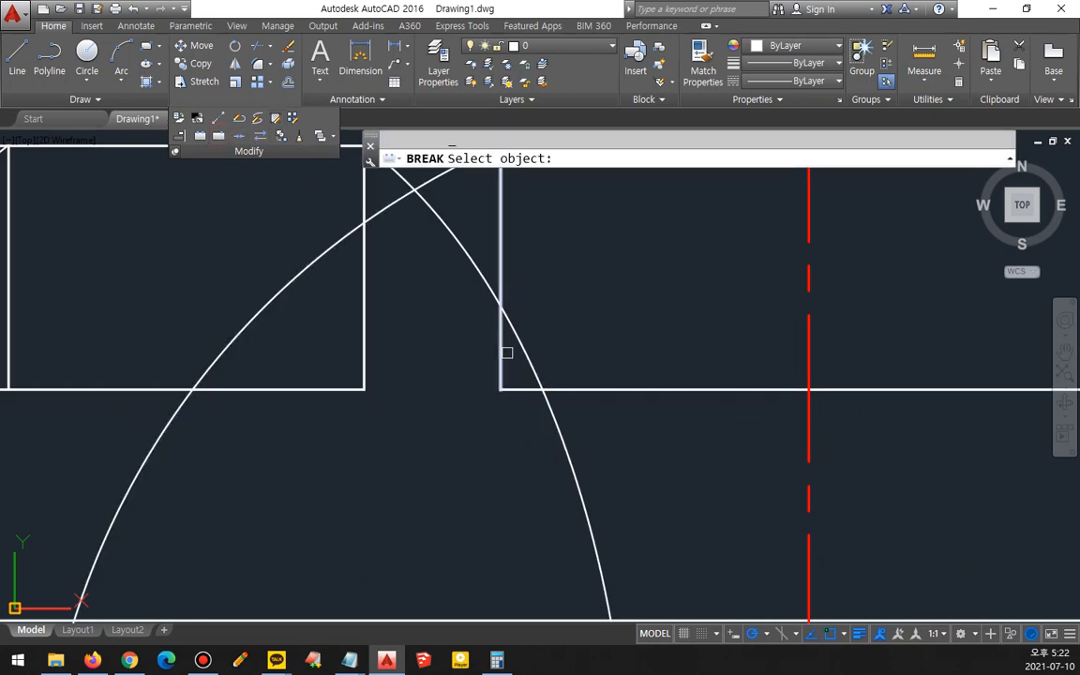
{"action": "left_click", "coordinate": [500, 354]}
{"action": "left_click", "coordinate": [491, 315]}
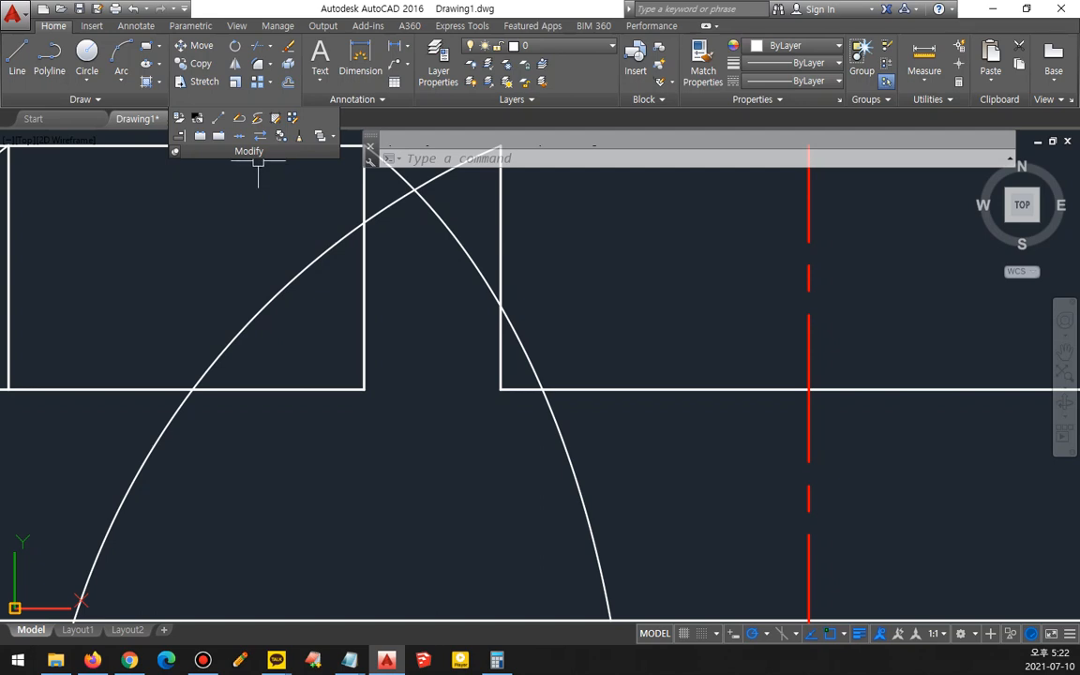
{"action": "left_click", "coordinate": [219, 137]}
{"action": "left_click", "coordinate": [515, 388]}
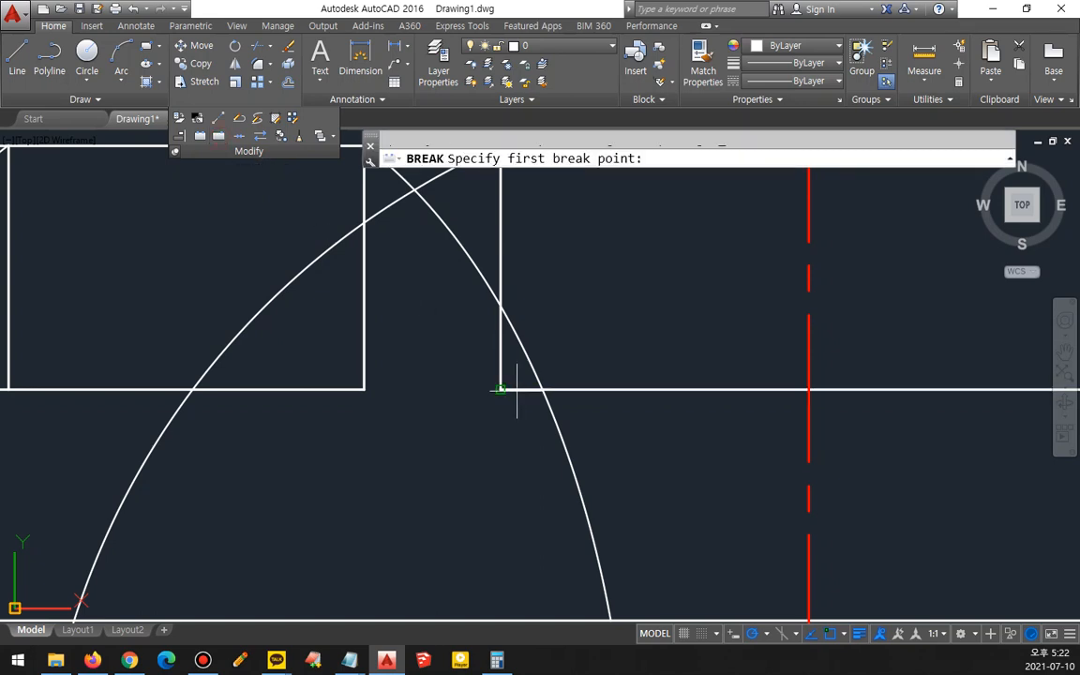
{"action": "left_click", "coordinate": [542, 388]}
{"action": "scroll", "coordinate": [506, 403], "scroll_direction": "down", "scroll_amount": 5}
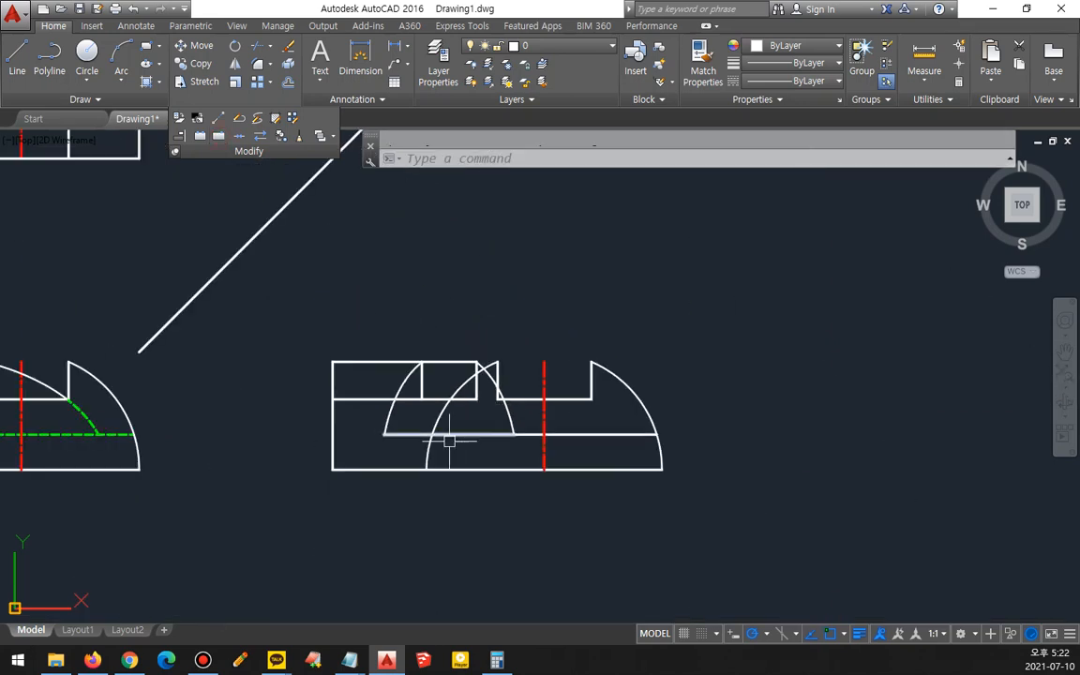
- Match the broken line and arc segments inside the cut region of the front view to the hidden line's properties
{"action": "type", "text": "ma"}
{"action": "key", "text": "Return"}
{"action": "left_click", "coordinate": [96, 431]}
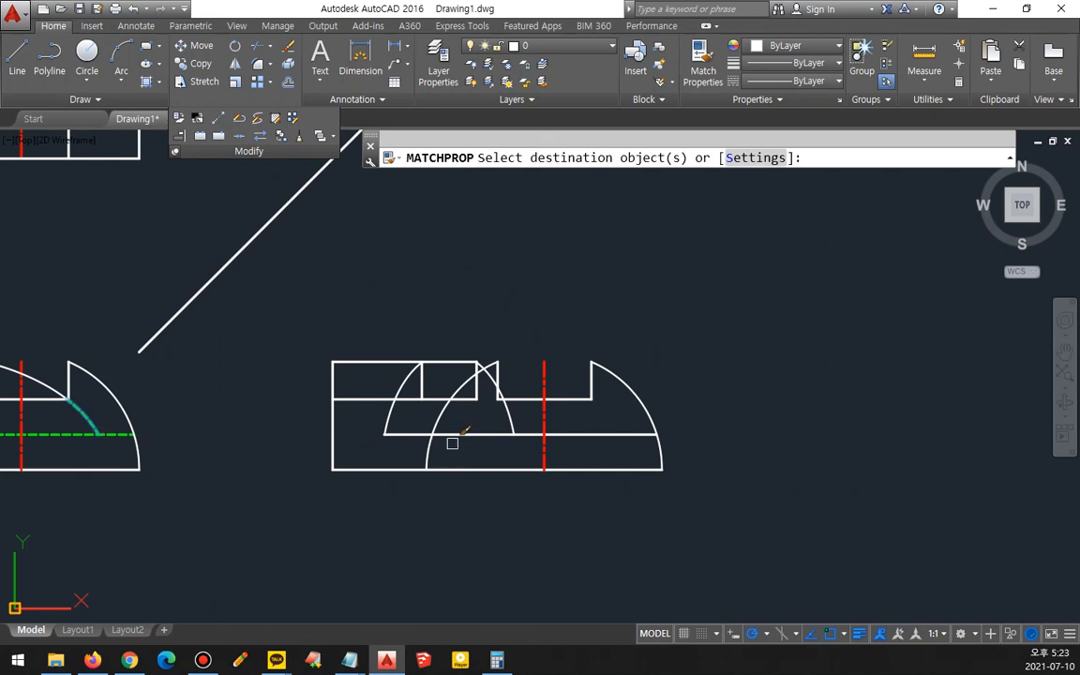
{"action": "scroll", "coordinate": [459, 441], "scroll_direction": "up", "scroll_amount": 3}
{"action": "left_click", "coordinate": [557, 453]}
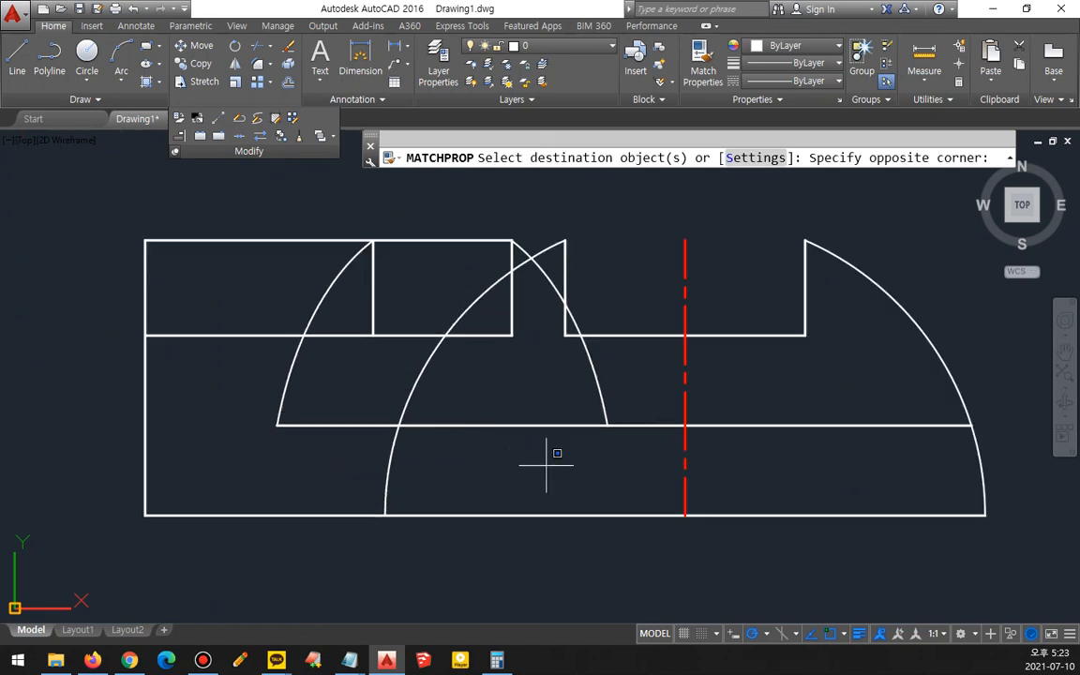
{"action": "left_click", "coordinate": [295, 320]}
{"action": "scroll", "coordinate": [556, 356], "scroll_direction": "up", "scroll_amount": 4}
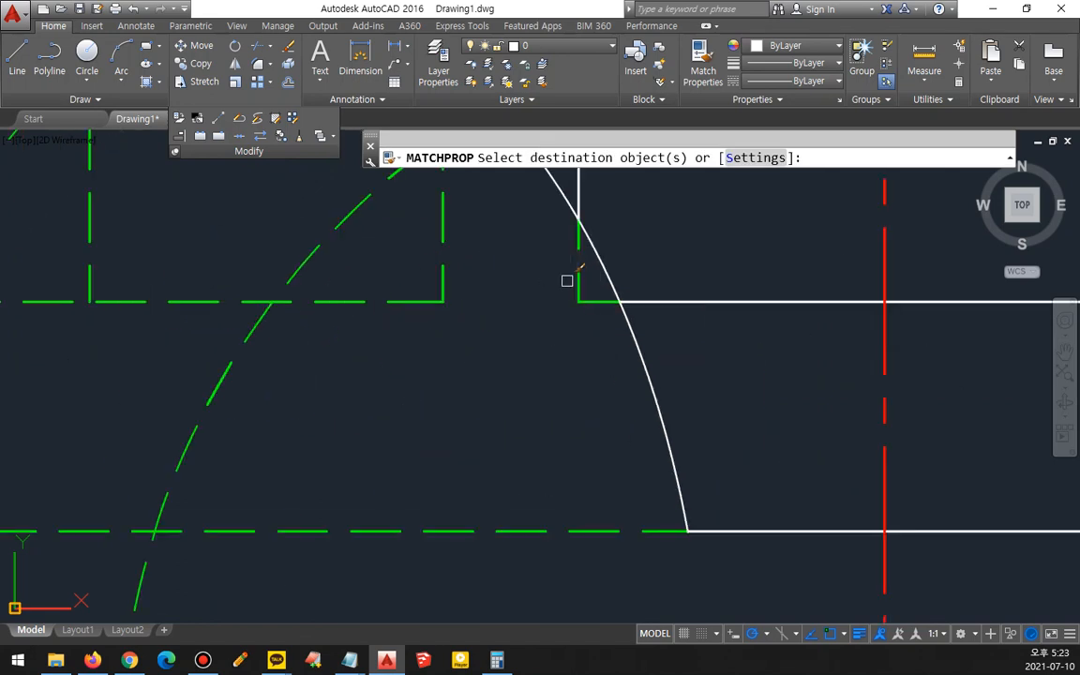
{"action": "scroll", "coordinate": [527, 332], "scroll_direction": "down", "scroll_amount": 4}
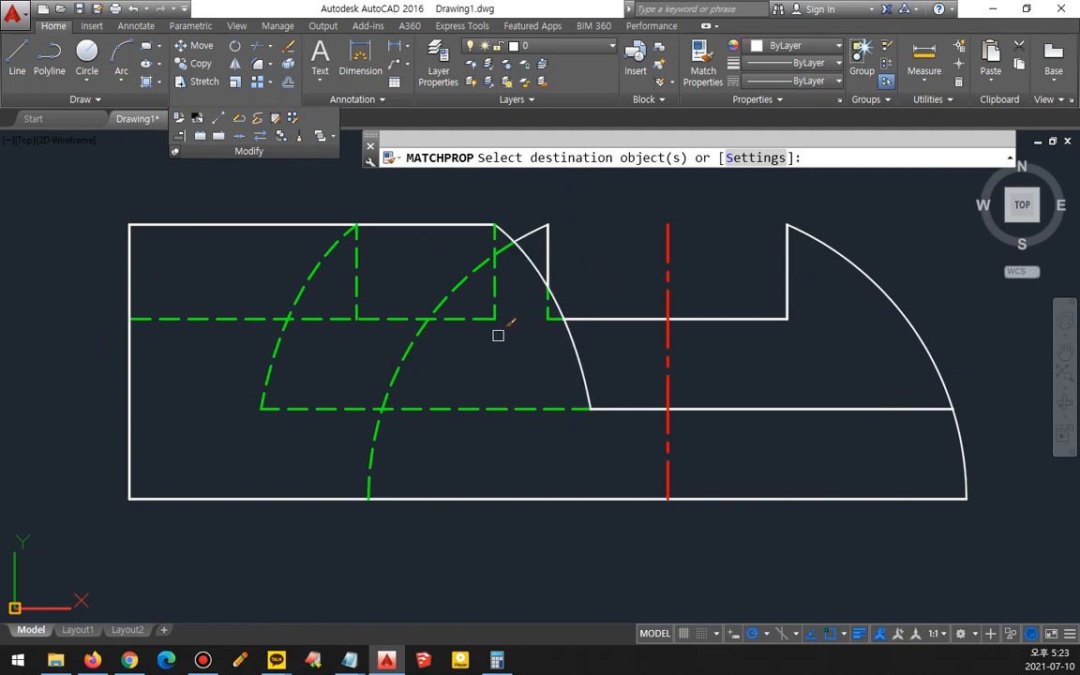
{"action": "scroll", "coordinate": [498, 337], "scroll_direction": "up", "scroll_amount": 2}
{"action": "middle_click_drag", "start_coordinate": [497, 343], "coordinate": [508, 451]}
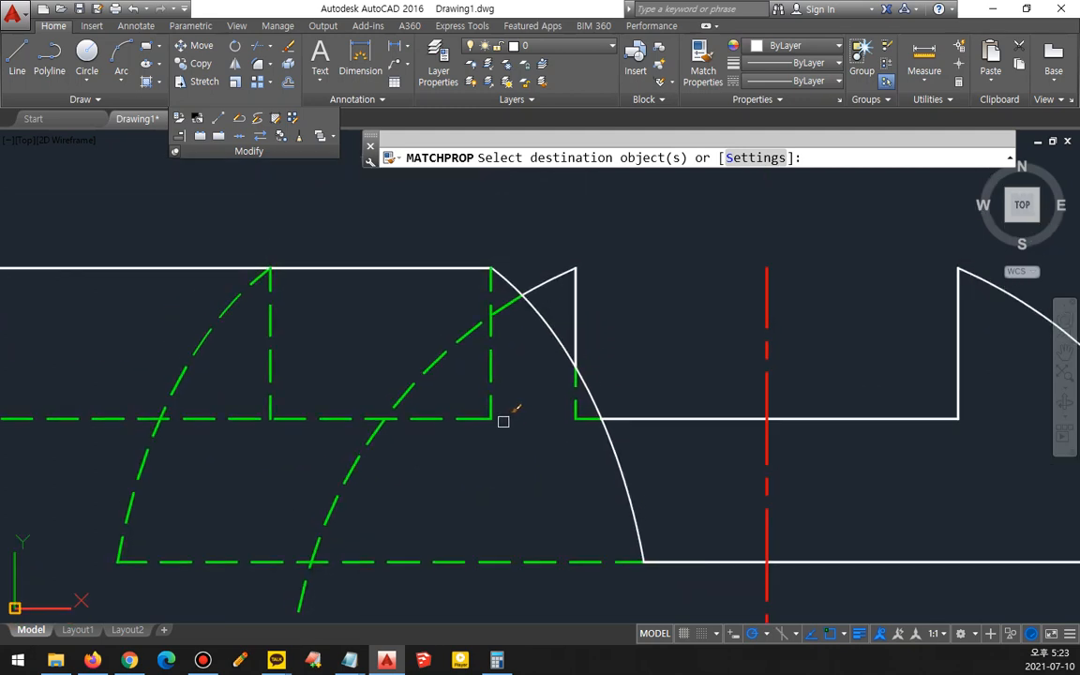
{"action": "scroll", "coordinate": [503, 419], "scroll_direction": "down", "scroll_amount": 2}
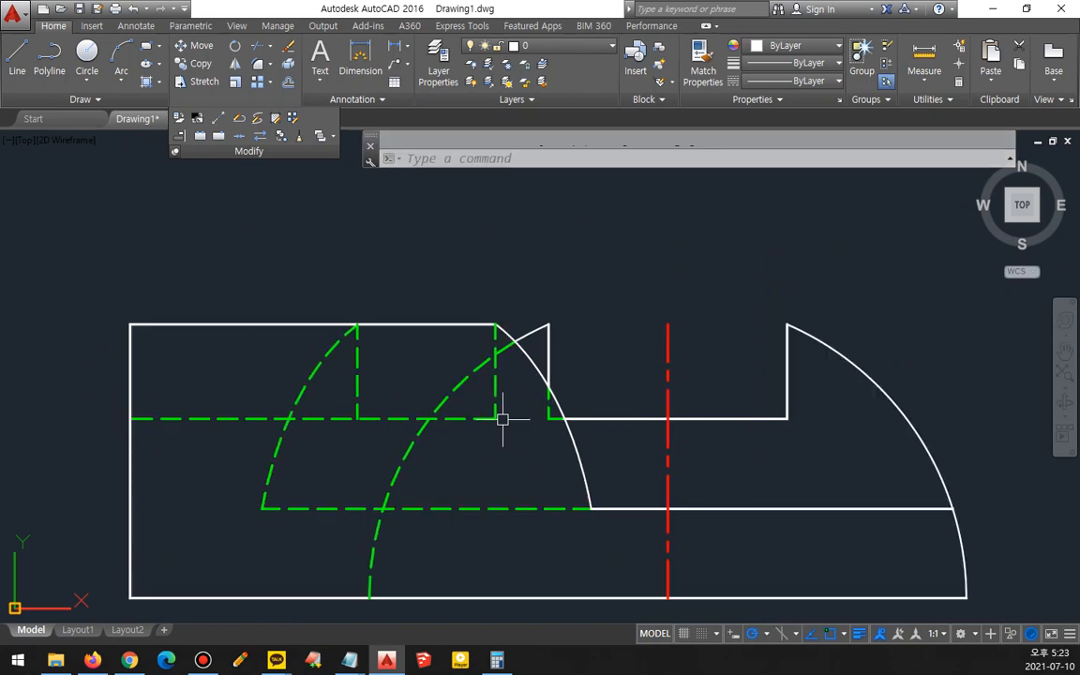
{"action": "scroll", "coordinate": [530, 383], "scroll_direction": "down", "scroll_amount": 2}
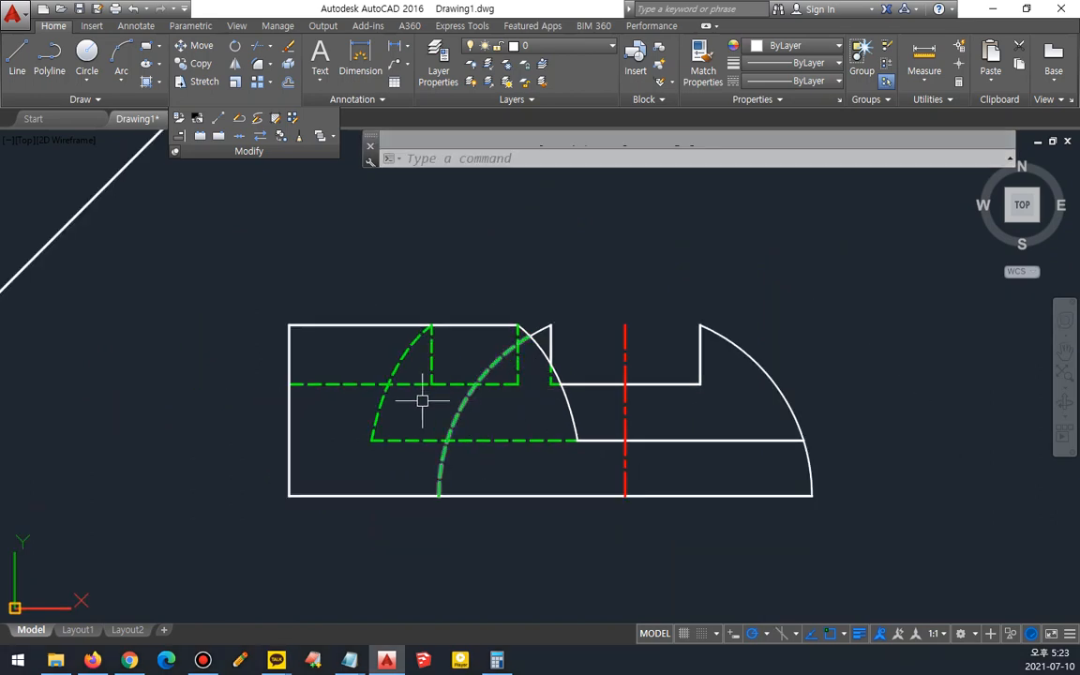
{"action": "middle_click_drag", "start_coordinate": [423, 397], "coordinate": [739, 448]}
{"action": "scroll", "coordinate": [638, 433], "scroll_direction": "down", "scroll_amount": 3}
{"action": "scroll", "coordinate": [459, 453], "scroll_direction": "up", "scroll_amount": 2}
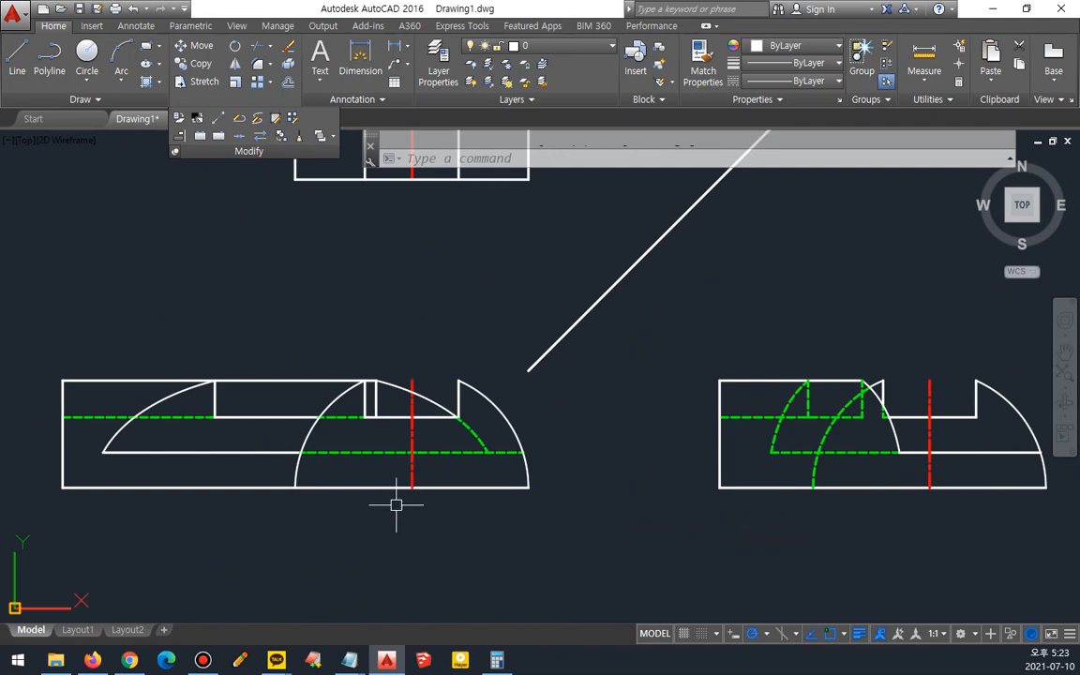